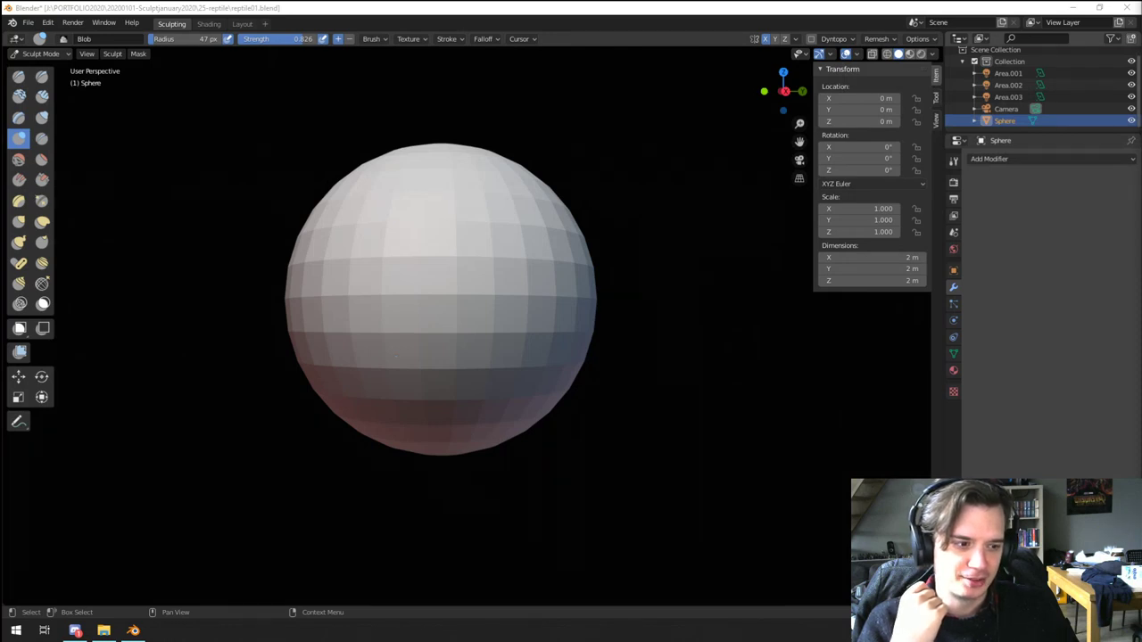
Step: Remesh the low-poly sphere with a voxel size of 0.025 m
{"action": "middle_click", "coordinate": [386, 400]}
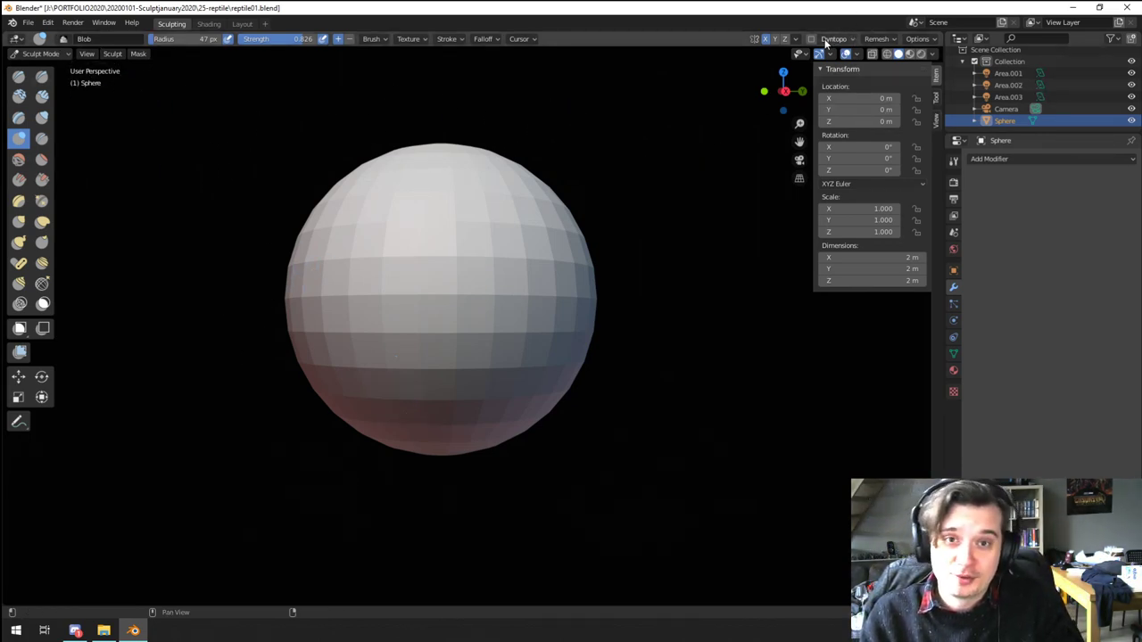
{"action": "left_click", "coordinate": [879, 39]}
{"action": "left_click", "coordinate": [907, 62]}
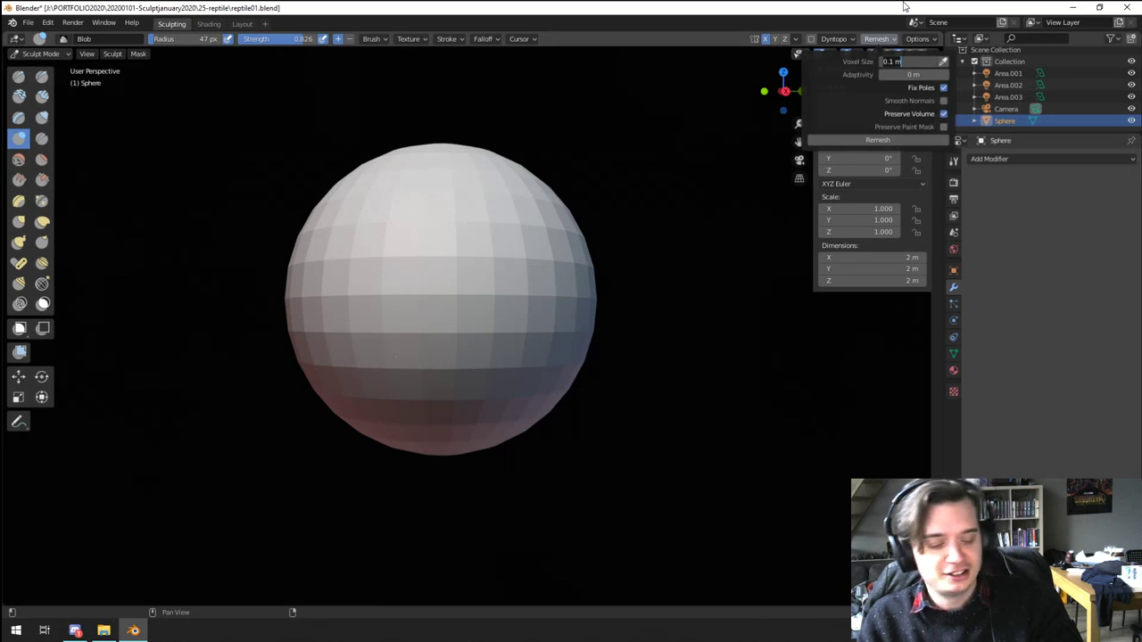
{"action": "type", "text": "0.025"}
{"action": "key", "text": "Return"}
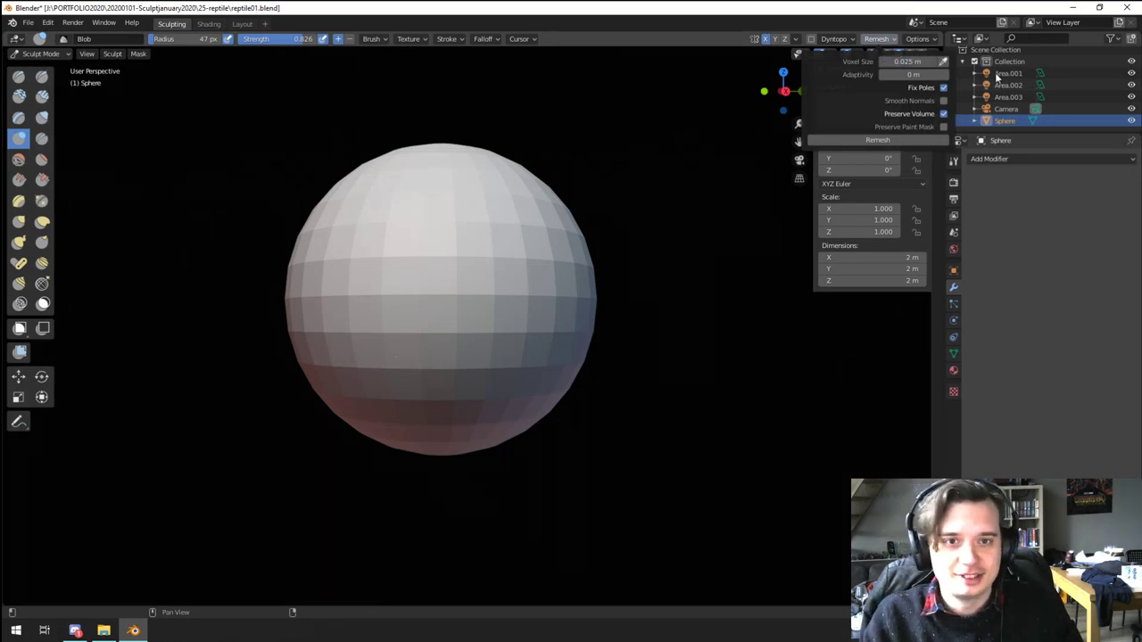
{"action": "left_click", "coordinate": [934, 40]}
{"action": "mouse_move", "coordinate": [881, 41]}
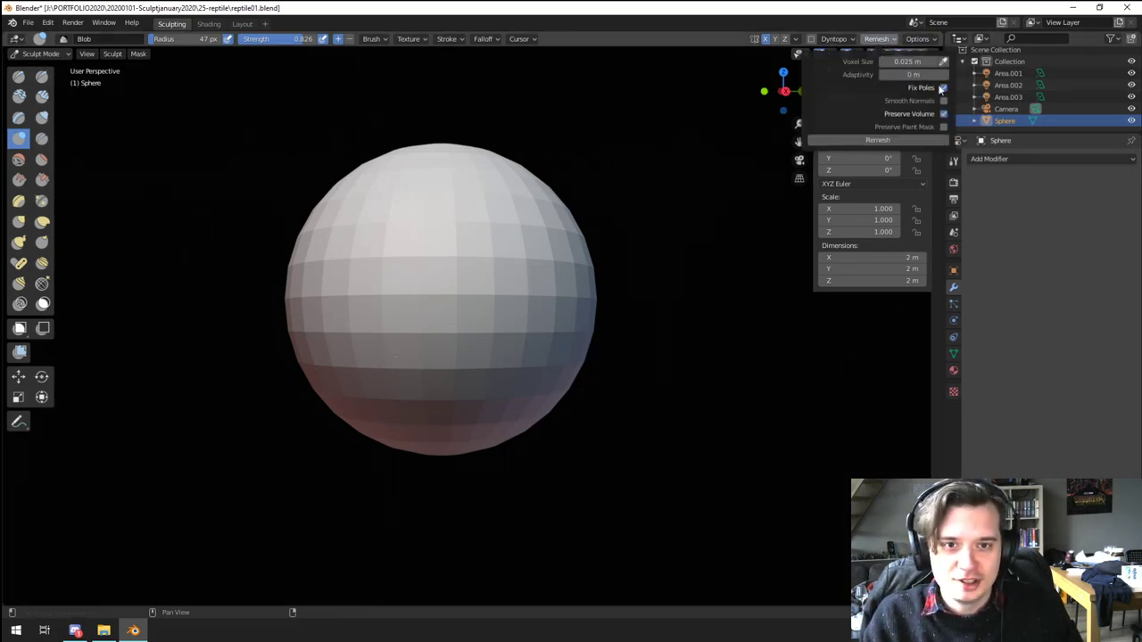
{"action": "left_click", "coordinate": [937, 97]}
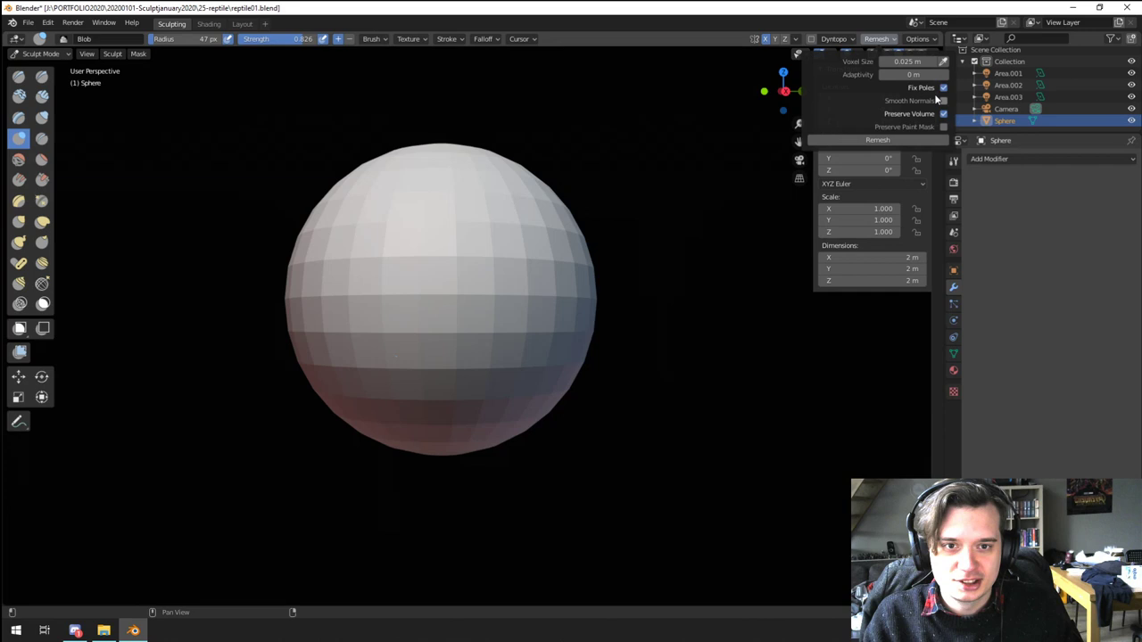
{"action": "left_click", "coordinate": [925, 142]}
{"action": "middle_click_drag", "start_coordinate": [502, 319], "coordinate": [505, 336]}
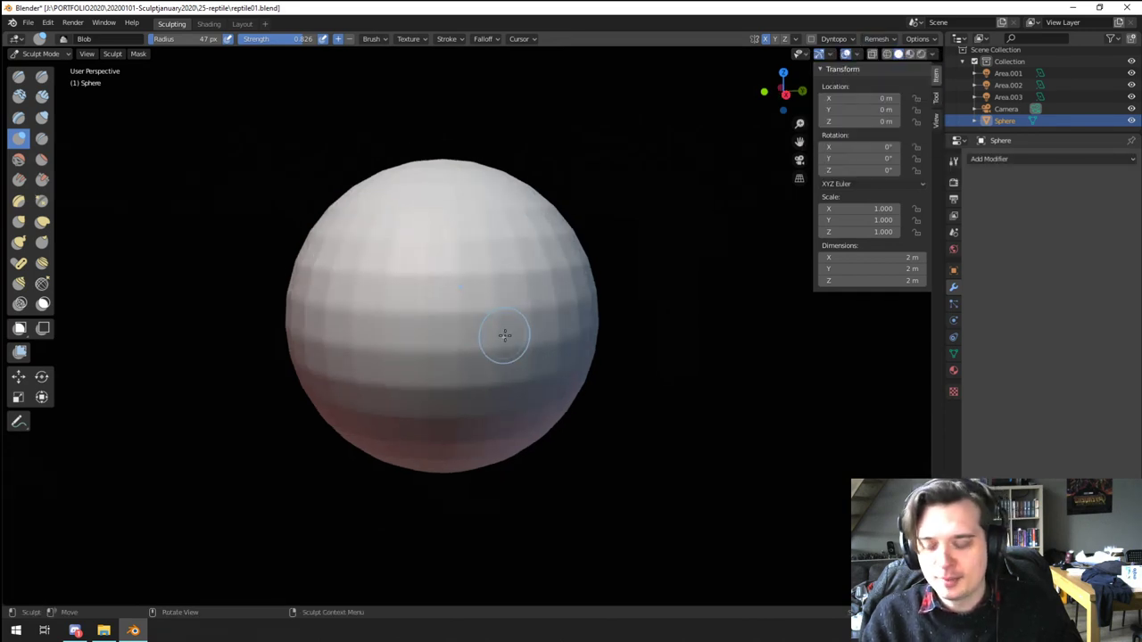
Step: Enlarge the brush radius to 263 px and smooth away the faceting all around the sphere
{"action": "key", "text": "f"}
{"action": "left_click", "coordinate": [532, 320]}
{"action": "mouse_move", "coordinate": [430, 265]}
{"action": "left_mouse_down"}
{"action": "mouse_move", "coordinate": [373, 253]}
{"action": "mouse_move", "coordinate": [444, 330]}
{"action": "mouse_move", "coordinate": [431, 243]}
{"action": "mouse_move", "coordinate": [452, 352]}
{"action": "left_mouse_up"}
{"action": "key", "text": "ctrl+z"}
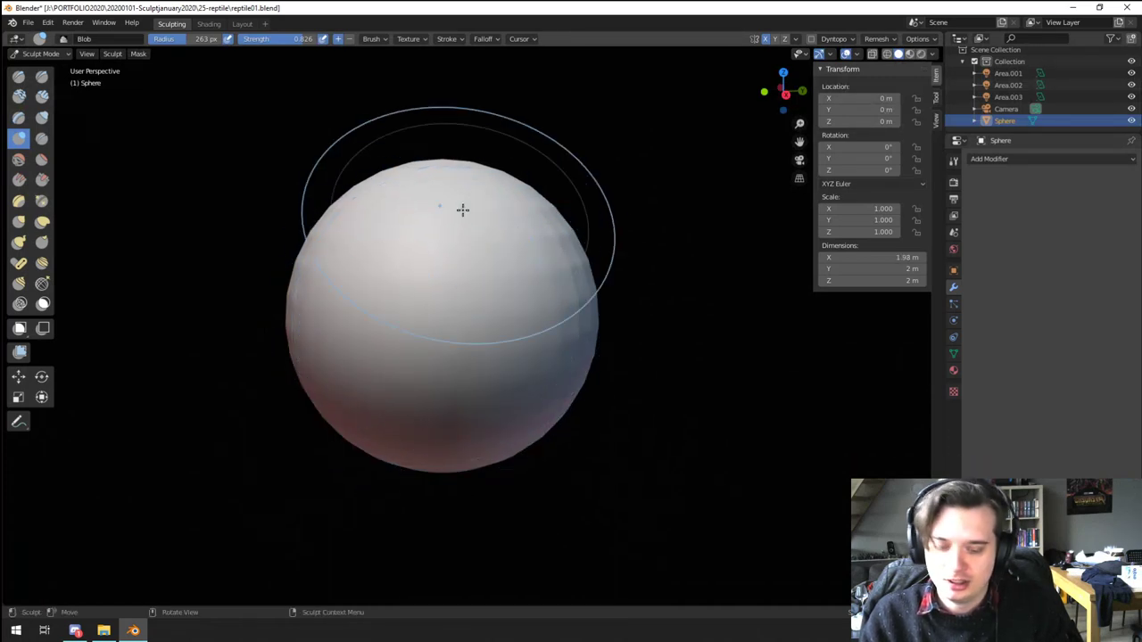
{"action": "key", "text": "KP_1"}
{"action": "middle_click_drag", "start_coordinate": [580, 340], "coordinate": [555, 366]}
{"action": "mouse_move", "coordinate": [555, 366]}
{"action": "left_mouse_down", "text": "shift"}
{"action": "mouse_move", "coordinate": [509, 322]}
{"action": "mouse_move", "coordinate": [571, 366]}
{"action": "left_mouse_up", "text": "shift"}
{"action": "middle_click_drag", "start_coordinate": [577, 369], "coordinate": [438, 352]}
{"action": "mouse_move", "coordinate": [439, 351]}
{"action": "left_mouse_down", "text": "shift"}
{"action": "mouse_move", "coordinate": [467, 264]}
{"action": "mouse_move", "coordinate": [454, 359]}
{"action": "left_mouse_up", "text": "shift"}
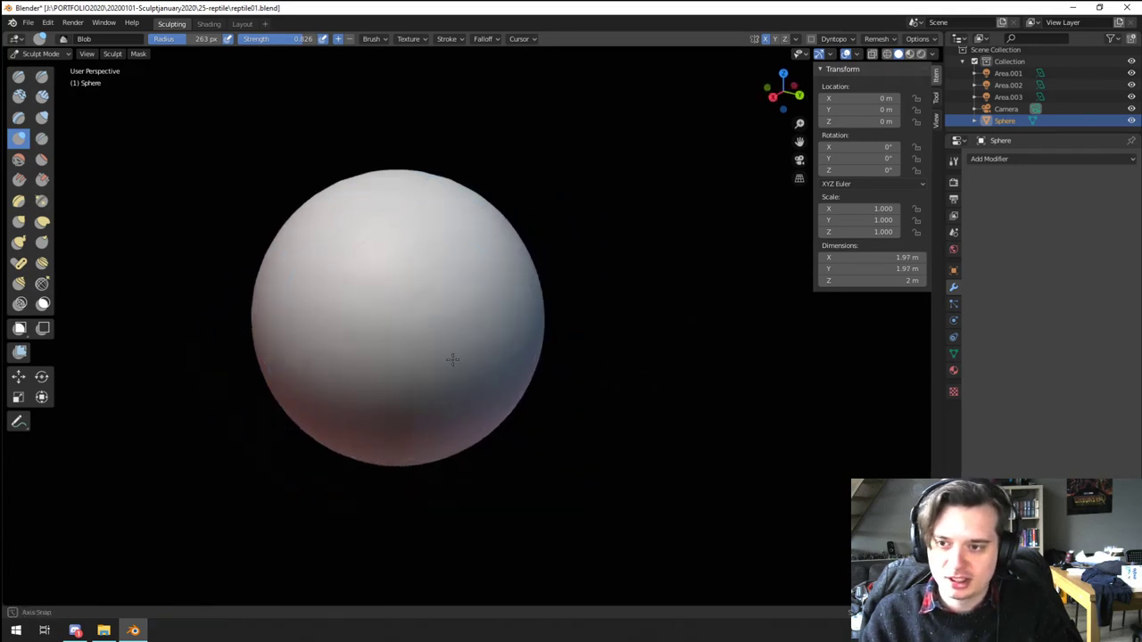
{"action": "middle_click_drag", "start_coordinate": [454, 360], "coordinate": [604, 330]}
{"action": "mouse_move", "coordinate": [604, 330]}
{"action": "left_mouse_down", "text": "shift"}
{"action": "mouse_move", "coordinate": [533, 270]}
{"action": "mouse_move", "coordinate": [545, 328]}
{"action": "left_mouse_up", "text": "shift"}
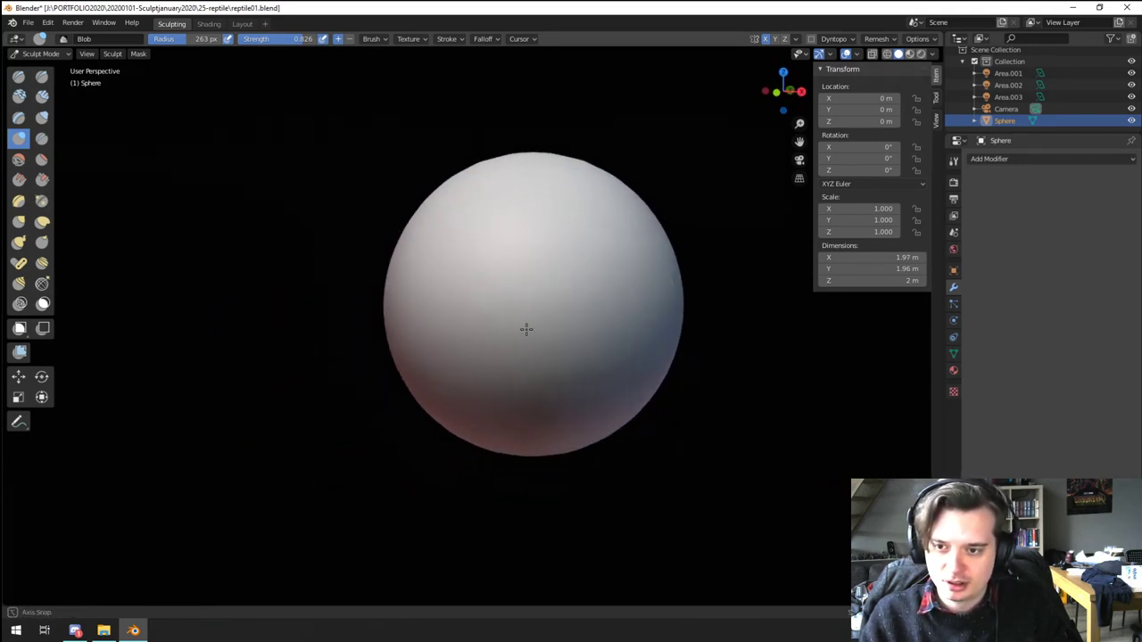
Step: Use the Snake Hook brush to start pulling a snout out of the front of the sphere
{"action": "scroll", "coordinate": [524, 329], "scroll_direction": "down", "scroll_amount": 4}
{"action": "left_click", "coordinate": [21, 243]}
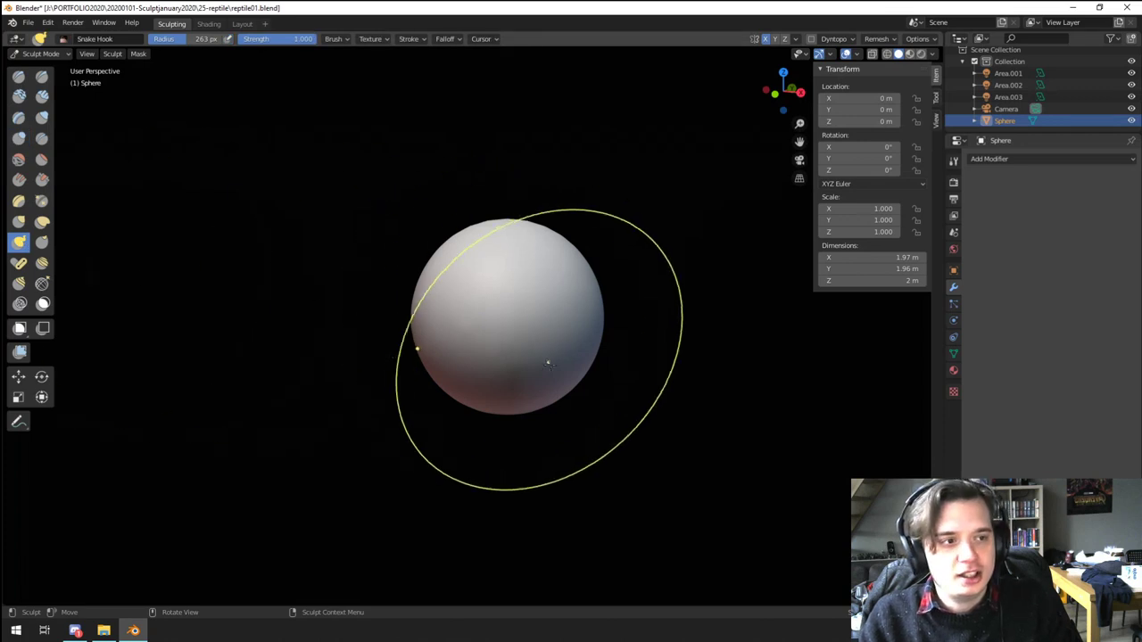
{"action": "middle_click_drag", "start_coordinate": [714, 367], "coordinate": [676, 372]}
{"action": "key", "text": "f"}
{"action": "left_click", "coordinate": [600, 372]}
{"action": "left_click_drag", "start_coordinate": [446, 375], "coordinate": [368, 402]}
Step: Lengthen the snout forward with Snake Hook and shape its base with a 273 px radius
{"action": "key", "text": "f"}
{"action": "left_click", "coordinate": [461, 383]}
{"action": "middle_click_drag", "start_coordinate": [394, 407], "coordinate": [386, 362]}
{"action": "key", "text": "f"}
{"action": "left_click", "coordinate": [417, 344]}
{"action": "left_click_drag", "start_coordinate": [379, 352], "coordinate": [257, 355]}
{"action": "key", "text": "f"}
{"action": "left_click", "coordinate": [378, 324]}
{"action": "mouse_move", "coordinate": [391, 331]}
{"action": "left_mouse_down"}
{"action": "mouse_move", "coordinate": [424, 337]}
{"action": "mouse_move", "coordinate": [410, 334]}
{"action": "left_mouse_up"}
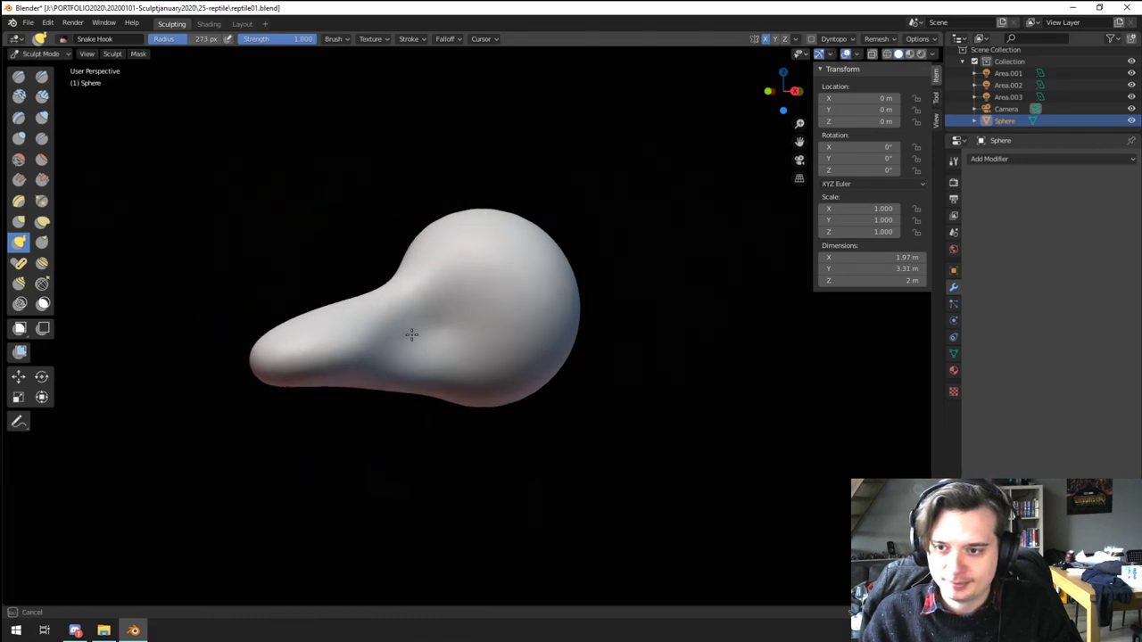
Step: Pull the sides of the head outward and up with Snake Hook to form the brow corners
{"action": "mouse_move", "coordinate": [410, 334]}
{"action": "middle_mouse_down"}
{"action": "mouse_move", "coordinate": [515, 342]}
{"action": "mouse_move", "coordinate": [486, 358]}
{"action": "middle_mouse_up"}
{"action": "key", "text": "f"}
{"action": "left_click", "coordinate": [494, 358]}
{"action": "left_click_drag", "start_coordinate": [524, 357], "coordinate": [568, 326]}
{"action": "mouse_move", "coordinate": [546, 354]}
{"action": "middle_mouse_down"}
{"action": "mouse_move", "coordinate": [508, 298]}
{"action": "mouse_move", "coordinate": [541, 300]}
{"action": "middle_mouse_up"}
{"action": "key", "text": "f"}
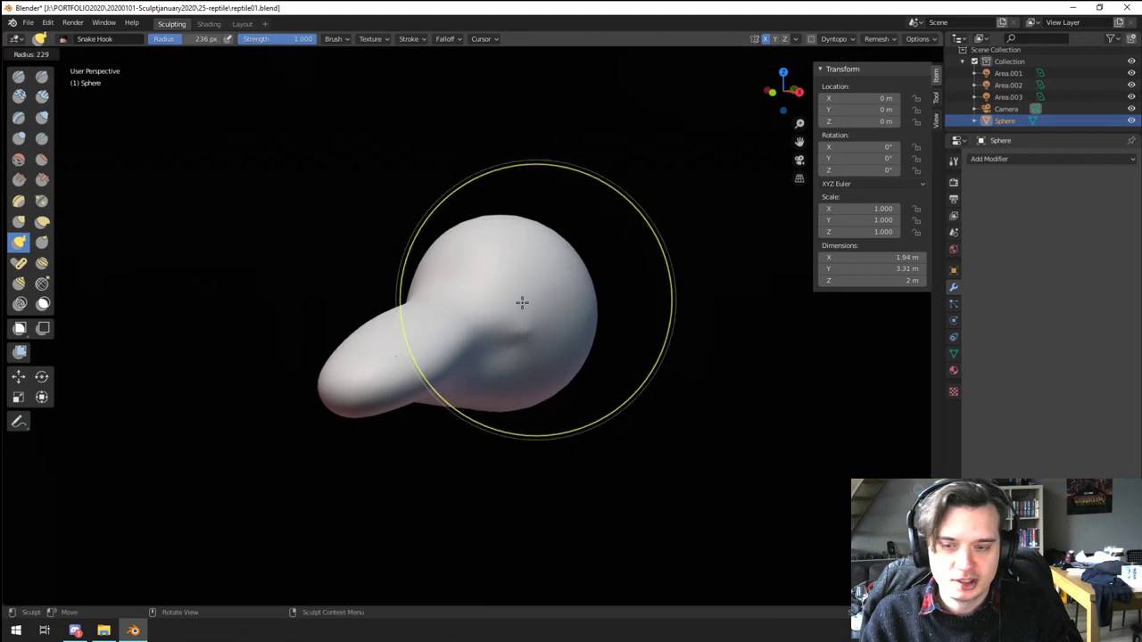
{"action": "left_click", "coordinate": [516, 307]}
{"action": "mouse_move", "coordinate": [542, 314]}
{"action": "left_mouse_down"}
{"action": "mouse_move", "coordinate": [564, 316]}
{"action": "mouse_move", "coordinate": [581, 265]}
{"action": "left_mouse_up"}
Step: Refine the side of the head under the brow with Snake Hook at a 227 px radius
{"action": "middle_click_drag", "start_coordinate": [581, 265], "coordinate": [530, 289]}
{"action": "key", "text": "f"}
{"action": "left_click", "coordinate": [550, 314]}
{"action": "left_click_drag", "start_coordinate": [546, 314], "coordinate": [509, 300]}
{"action": "middle_click_drag", "start_coordinate": [509, 299], "coordinate": [574, 296]}
{"action": "left_click_drag", "start_coordinate": [574, 295], "coordinate": [588, 291]}
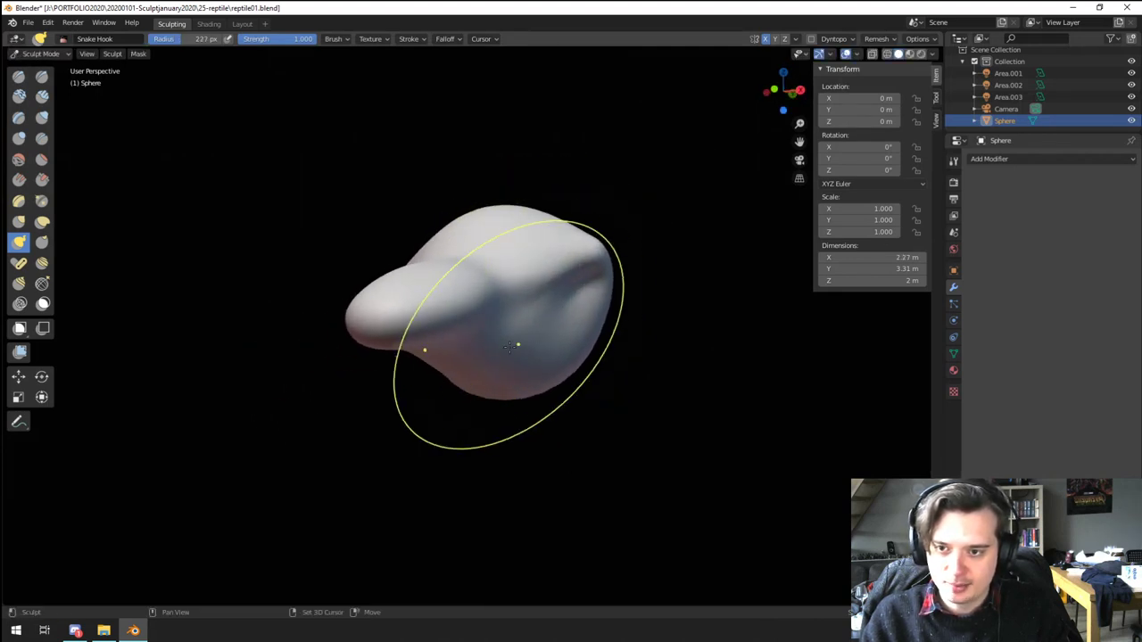
Step: Pull the underside of the head down with Snake Hook to block out the lower jaw and throat
{"action": "middle_click_drag", "start_coordinate": [518, 343], "coordinate": [427, 357]}
{"action": "key", "text": "f"}
{"action": "left_click", "coordinate": [423, 359]}
{"action": "left_click_drag", "start_coordinate": [417, 362], "coordinate": [408, 404]}
{"action": "middle_click_drag", "start_coordinate": [432, 373], "coordinate": [391, 385]}
{"action": "key", "text": "f"}
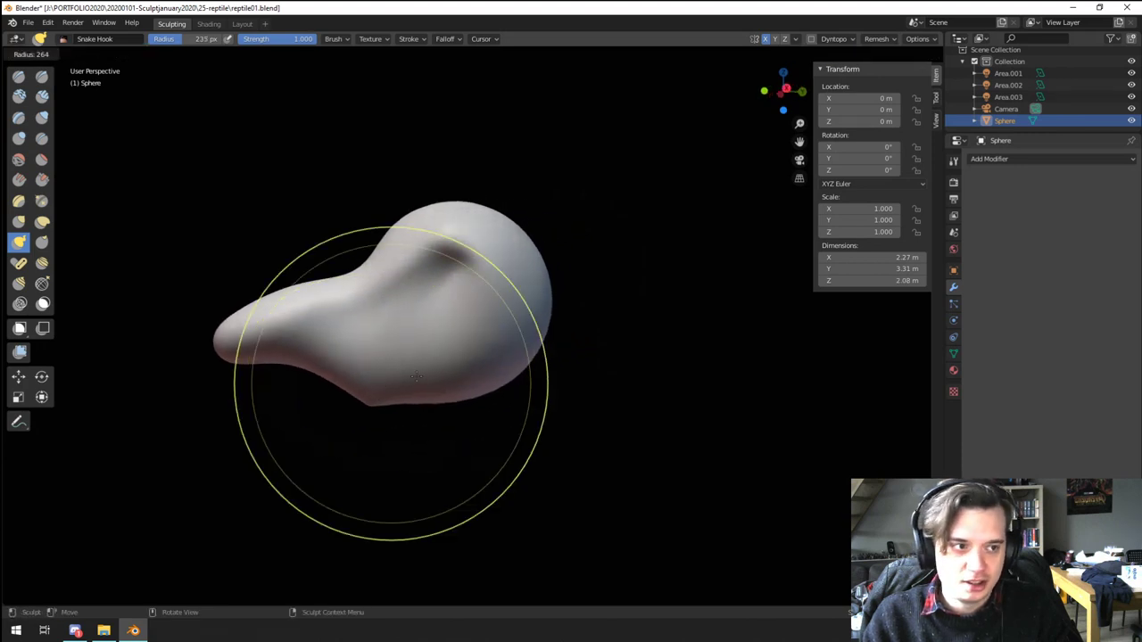
{"action": "left_click", "coordinate": [438, 388]}
{"action": "mouse_move", "coordinate": [449, 393]}
{"action": "left_mouse_down"}
{"action": "mouse_move", "coordinate": [472, 401]}
{"action": "mouse_move", "coordinate": [518, 457]}
{"action": "left_mouse_up"}
{"action": "middle_click_drag", "start_coordinate": [465, 432], "coordinate": [526, 454]}
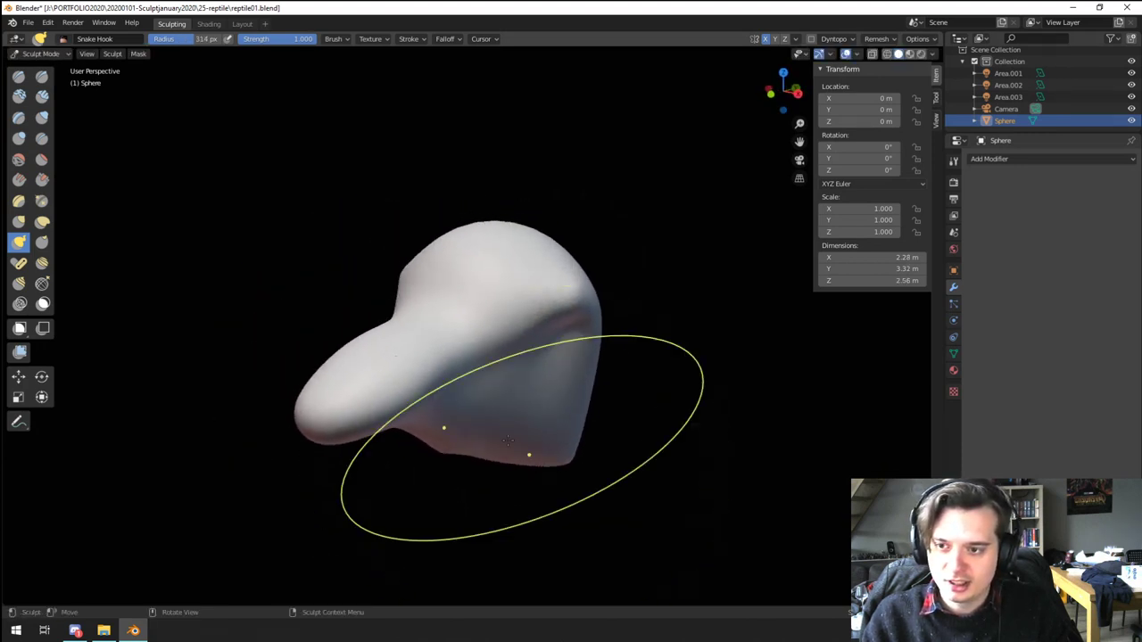
Step: Reshape the snout tip and the snout's base with Snake Hook, smoothing the transition into the head
{"action": "key", "text": "f"}
{"action": "left_click", "coordinate": [371, 426]}
{"action": "mouse_move", "coordinate": [353, 411]}
{"action": "left_mouse_down"}
{"action": "mouse_move", "coordinate": [319, 371]}
{"action": "mouse_move", "coordinate": [309, 376]}
{"action": "mouse_move", "coordinate": [310, 359]}
{"action": "left_mouse_up"}
{"action": "key", "text": "f"}
{"action": "left_click", "coordinate": [276, 410]}
{"action": "middle_click_drag", "start_coordinate": [331, 379], "coordinate": [355, 362]}
{"action": "left_click_drag", "start_coordinate": [415, 346], "coordinate": [369, 344]}
{"action": "key", "text": "f"}
{"action": "mouse_move", "coordinate": [384, 346]}
{"action": "middle_mouse_down"}
{"action": "mouse_move", "coordinate": [489, 326]}
{"action": "mouse_move", "coordinate": [410, 341]}
{"action": "middle_mouse_up"}
{"action": "left_click", "coordinate": [476, 324]}
{"action": "mouse_move", "coordinate": [417, 347]}
{"action": "left_mouse_down", "text": "shift"}
{"action": "mouse_move", "coordinate": [415, 361]}
{"action": "mouse_move", "coordinate": [435, 367]}
{"action": "left_mouse_up", "text": "shift"}
Step: Raise the tip of the snout with the Grab brush at a 138 px radius
{"action": "key", "text": "g"}
{"action": "key", "text": "f"}
{"action": "left_click", "coordinate": [441, 364]}
{"action": "middle_click_drag", "start_coordinate": [415, 367], "coordinate": [347, 382]}
{"action": "mouse_move", "coordinate": [331, 400]}
{"action": "left_mouse_down"}
{"action": "mouse_move", "coordinate": [351, 373]}
{"action": "mouse_move", "coordinate": [352, 328]}
{"action": "left_mouse_up"}
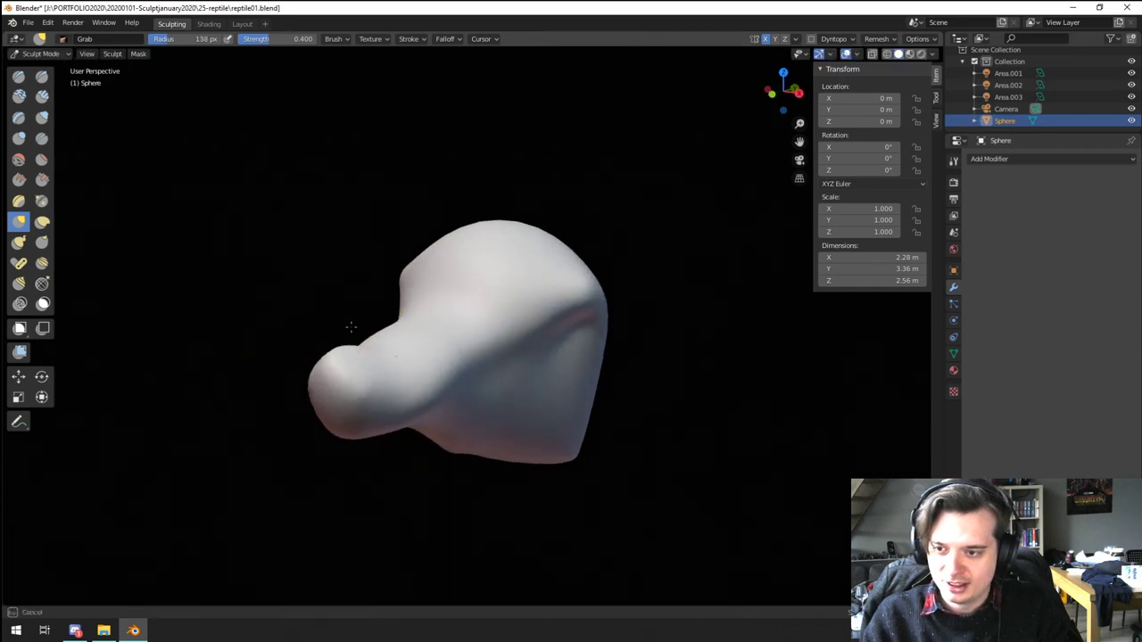
Step: Lift the brow area of the head with the Grab brush at a 140 px radius
{"action": "middle_click_drag", "start_coordinate": [352, 327], "coordinate": [495, 349]}
{"action": "key", "text": "f"}
{"action": "left_click", "coordinate": [497, 349]}
{"action": "left_click_drag", "start_coordinate": [493, 332], "coordinate": [500, 294]}
{"action": "mouse_move", "coordinate": [494, 296]}
{"action": "middle_mouse_down"}
{"action": "mouse_move", "coordinate": [485, 337]}
{"action": "mouse_move", "coordinate": [449, 379]}
{"action": "middle_mouse_up"}
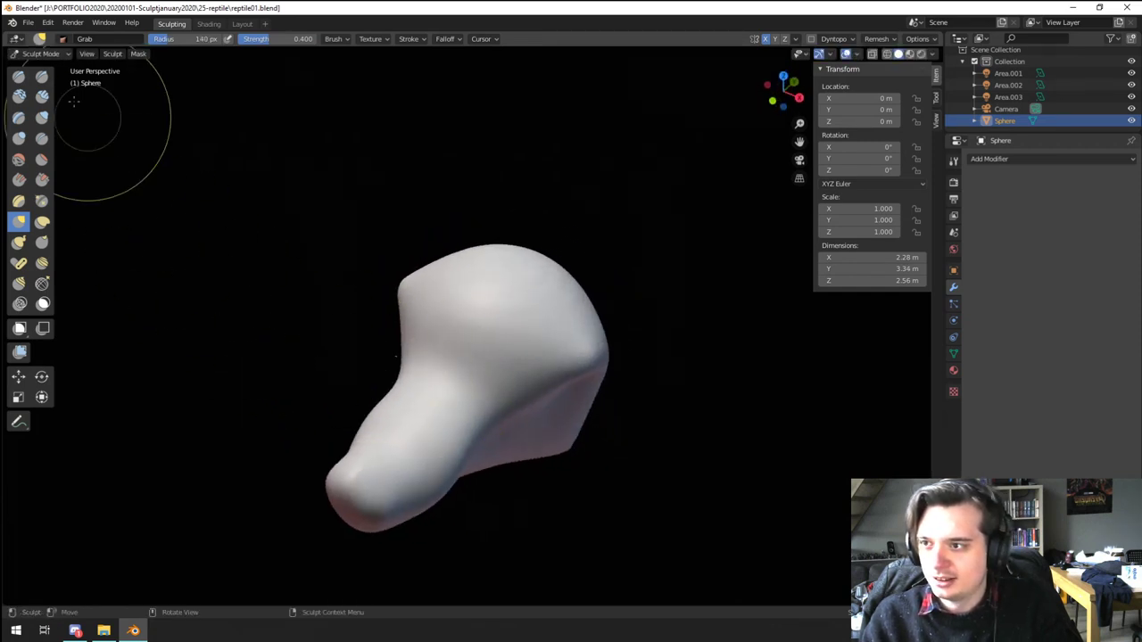
Step: Try Clay Strips strokes across the brow and forehead with a 58 px radius, undoing each one
{"action": "left_click", "coordinate": [43, 98]}
{"action": "key", "text": "f"}
{"action": "left_click", "coordinate": [515, 325]}
{"action": "mouse_move", "coordinate": [512, 288]}
{"action": "left_mouse_down"}
{"action": "mouse_move", "coordinate": [488, 327]}
{"action": "mouse_move", "coordinate": [523, 318]}
{"action": "mouse_move", "coordinate": [528, 334]}
{"action": "mouse_move", "coordinate": [496, 288]}
{"action": "mouse_move", "coordinate": [475, 332]}
{"action": "left_mouse_up"}
{"action": "middle_click_drag", "start_coordinate": [476, 340], "coordinate": [398, 312]}
{"action": "key", "text": "ctrl+z"}
{"action": "mouse_move", "coordinate": [393, 309]}
{"action": "left_mouse_down"}
{"action": "mouse_move", "coordinate": [443, 253]}
{"action": "mouse_move", "coordinate": [459, 290]}
{"action": "left_mouse_up"}
{"action": "middle_click_drag", "start_coordinate": [460, 292], "coordinate": [481, 307]}
{"action": "key", "text": "ctrl+z"}
{"action": "mouse_move", "coordinate": [463, 273]}
{"action": "left_mouse_down"}
{"action": "mouse_move", "coordinate": [484, 260]}
{"action": "mouse_move", "coordinate": [477, 287]}
{"action": "left_mouse_up"}
{"action": "key", "text": "ctrl+z"}
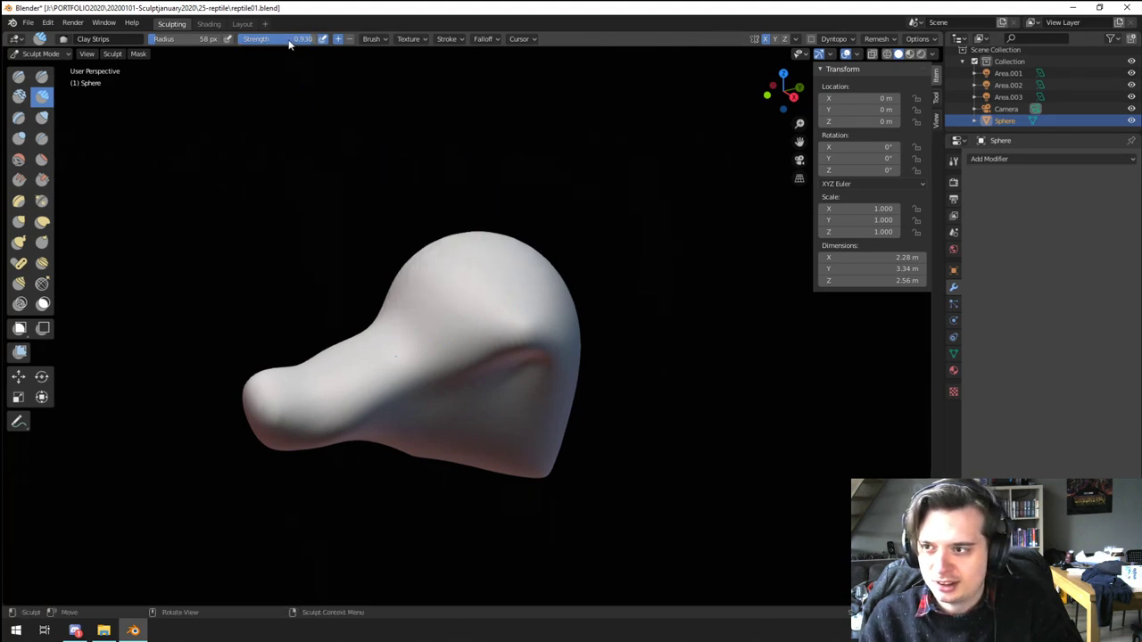
Step: Set the Clay Strips strength to 0.730 and try carving into the area in front of the brow
{"action": "left_click_drag", "start_coordinate": [289, 42], "coordinate": [274, 44]}
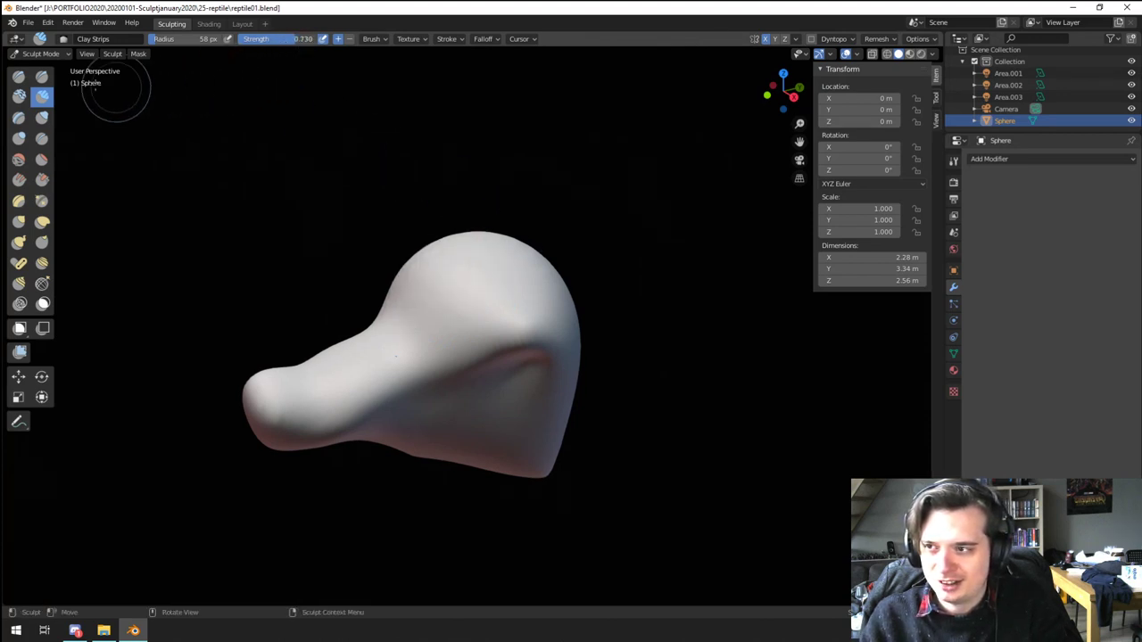
{"action": "left_click", "coordinate": [67, 41]}
{"action": "left_click", "coordinate": [65, 41]}
{"action": "middle_click_drag", "start_coordinate": [448, 301], "coordinate": [450, 324]}
{"action": "left_click_drag", "start_coordinate": [420, 324], "coordinate": [446, 306], "text": "ctrl"}
{"action": "middle_click_drag", "start_coordinate": [446, 306], "coordinate": [471, 343]}
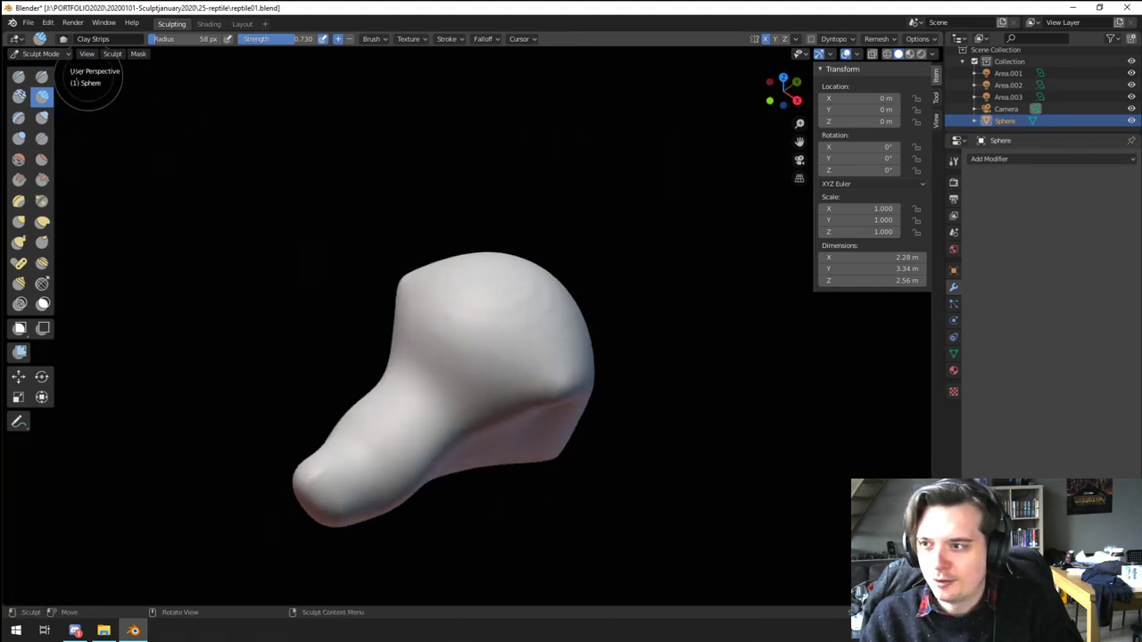
Step: Switch from Clay Strips to the Clay tool's Orb_ClayTubes brush
{"action": "left_click", "coordinate": [64, 40]}
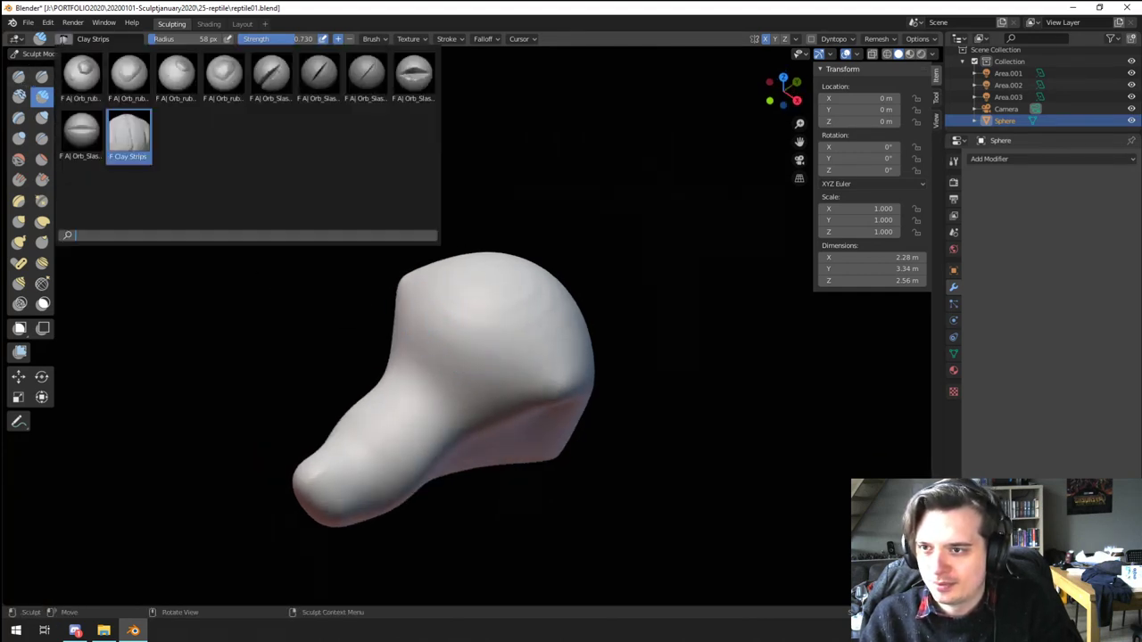
{"action": "left_click", "coordinate": [22, 78]}
{"action": "left_click", "coordinate": [21, 97]}
{"action": "left_click", "coordinate": [64, 39]}
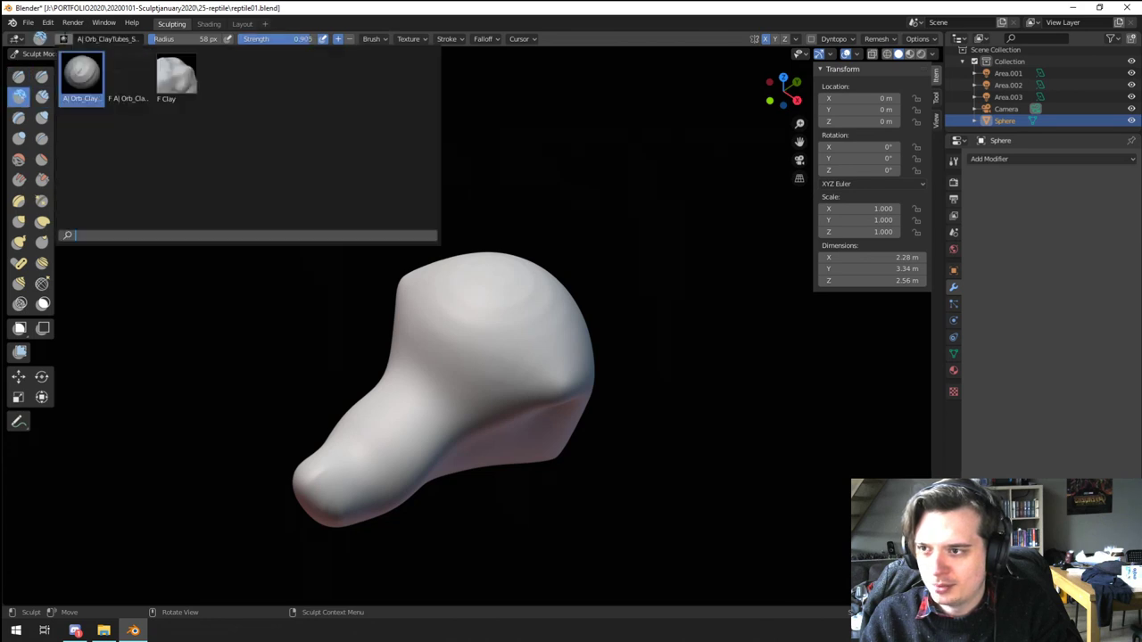
{"action": "left_click", "coordinate": [64, 41]}
{"action": "left_click", "coordinate": [64, 42]}
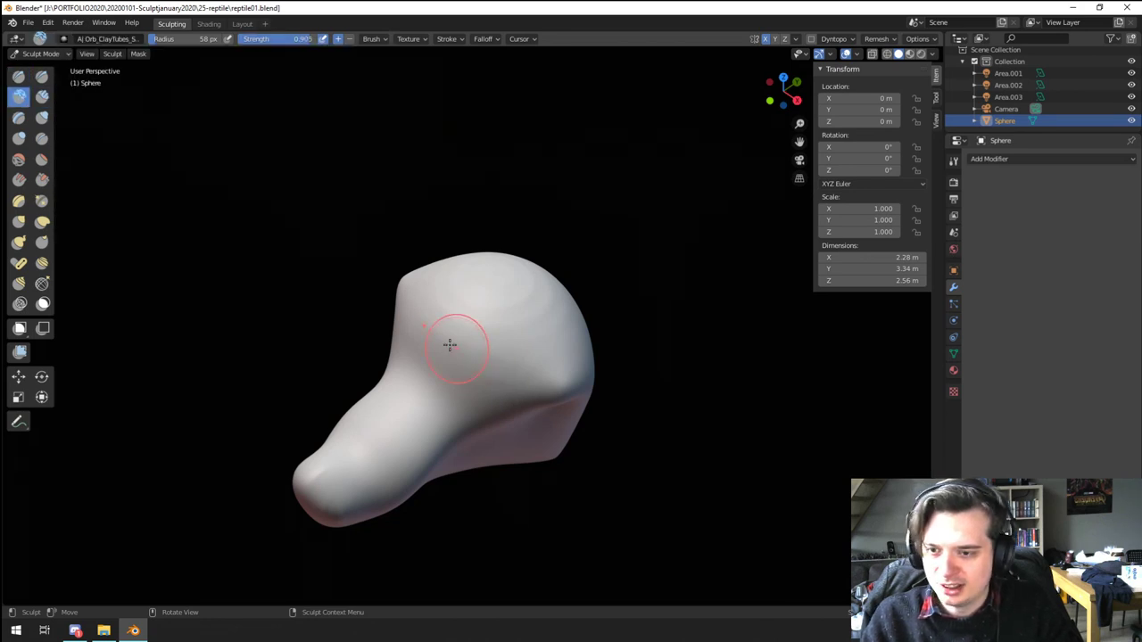
Step: Sculpt the brow ridge and eye socket with the Orb_ClayTubes brush at 58 px, undoing the first trial strokes
{"action": "mouse_move", "coordinate": [451, 346]}
{"action": "left_mouse_down"}
{"action": "mouse_move", "coordinate": [467, 322]}
{"action": "mouse_move", "coordinate": [489, 318]}
{"action": "left_mouse_up"}
{"action": "middle_click_drag", "start_coordinate": [489, 318], "coordinate": [507, 313]}
{"action": "key", "text": "ctrl+z"}
{"action": "mouse_move", "coordinate": [517, 292]}
{"action": "left_mouse_down"}
{"action": "mouse_move", "coordinate": [437, 339]}
{"action": "mouse_move", "coordinate": [537, 284]}
{"action": "left_mouse_up"}
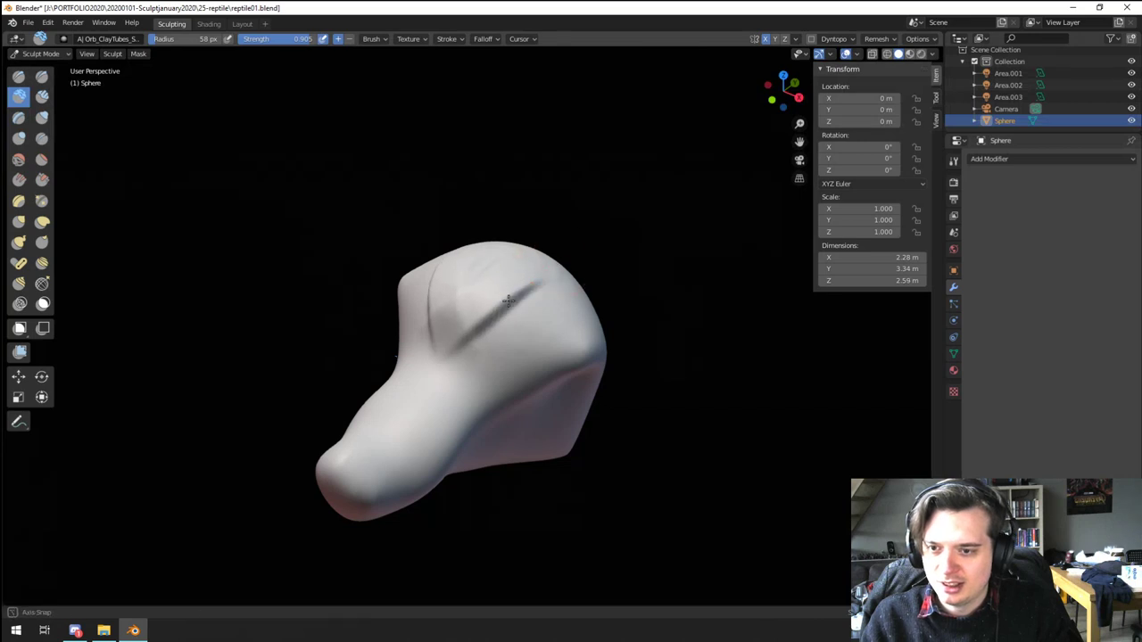
{"action": "mouse_move", "coordinate": [537, 290]}
{"action": "middle_mouse_down"}
{"action": "mouse_move", "coordinate": [476, 301]}
{"action": "mouse_move", "coordinate": [482, 315]}
{"action": "middle_mouse_up"}
{"action": "key", "text": "ctrl+z"}
{"action": "mouse_move", "coordinate": [483, 315]}
{"action": "left_mouse_down"}
{"action": "mouse_move", "coordinate": [499, 308]}
{"action": "mouse_move", "coordinate": [531, 364]}
{"action": "mouse_move", "coordinate": [517, 375]}
{"action": "left_mouse_up"}
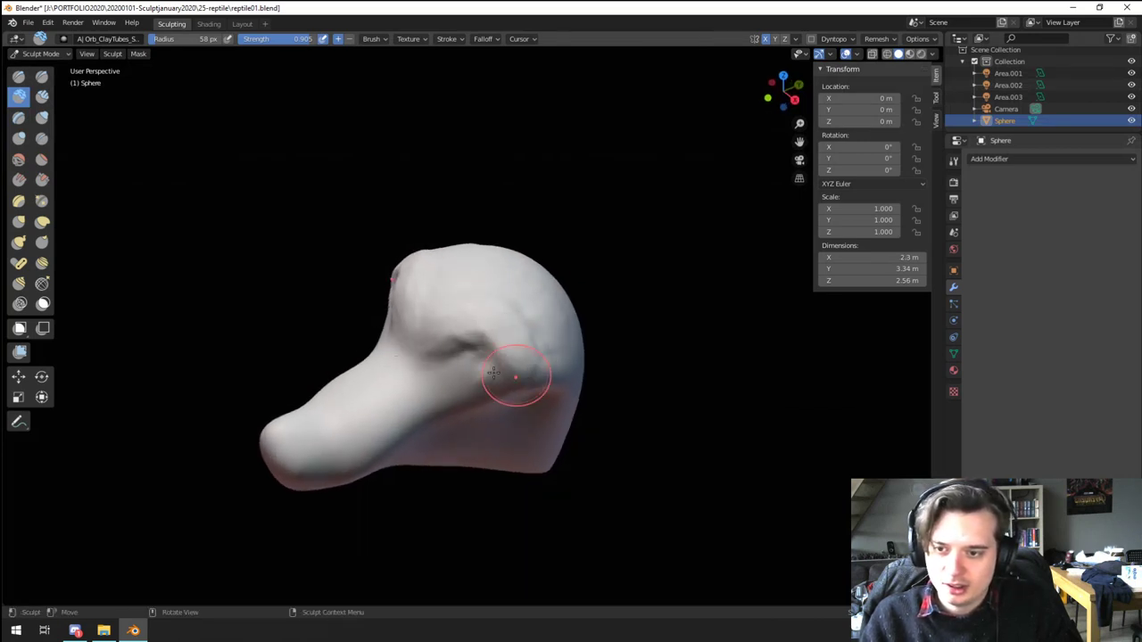
Step: Reshape the area under the eye socket with the Grab brush and set its radius to 139 px
{"action": "middle_click_drag", "start_coordinate": [515, 375], "coordinate": [496, 368]}
{"action": "key", "text": "g"}
{"action": "key", "text": "f"}
{"action": "left_click", "coordinate": [462, 367]}
{"action": "key", "text": "f"}
{"action": "left_click", "coordinate": [502, 372]}
{"action": "left_click_drag", "start_coordinate": [458, 367], "coordinate": [483, 345]}
{"action": "mouse_move", "coordinate": [486, 338]}
{"action": "middle_mouse_down"}
{"action": "mouse_move", "coordinate": [598, 290]}
{"action": "mouse_move", "coordinate": [575, 282]}
{"action": "mouse_move", "coordinate": [581, 298]}
{"action": "mouse_move", "coordinate": [549, 301]}
{"action": "mouse_move", "coordinate": [564, 278]}
{"action": "middle_mouse_up"}
{"action": "key", "text": "f"}
{"action": "left_click", "coordinate": [655, 303]}
{"action": "key", "text": "f"}
{"action": "left_click", "coordinate": [569, 339]}
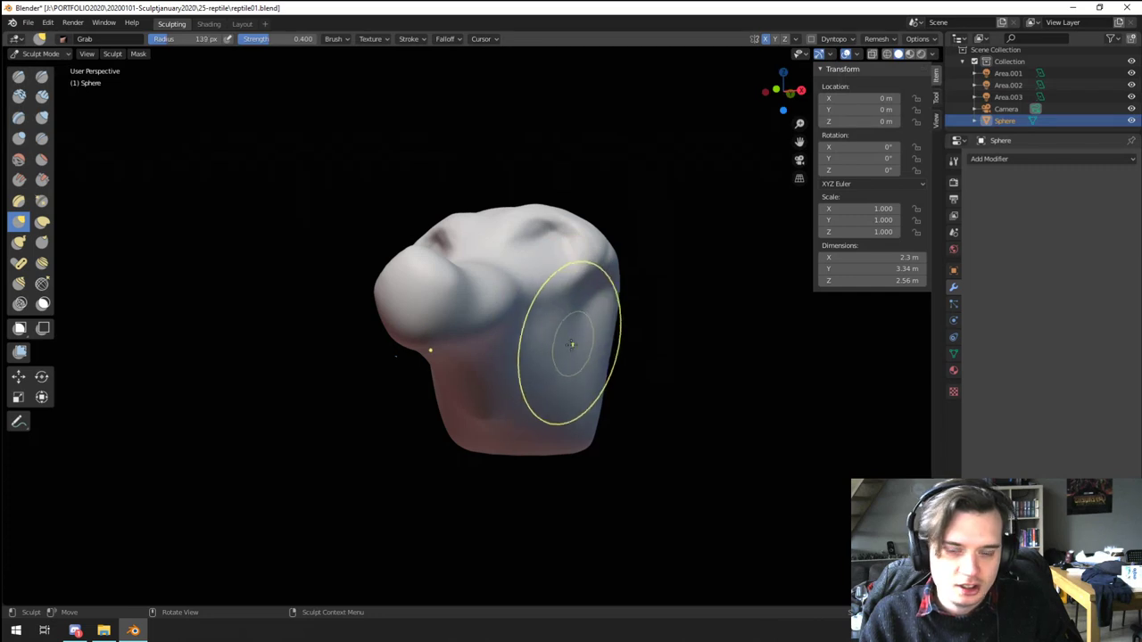
Step: Bulge out the cheek behind the snout with the Blob brush at a 211 px radius
{"action": "middle_click_drag", "start_coordinate": [571, 342], "coordinate": [493, 341]}
{"action": "left_click", "coordinate": [42, 118]}
{"action": "left_click", "coordinate": [20, 138]}
{"action": "key", "text": "f"}
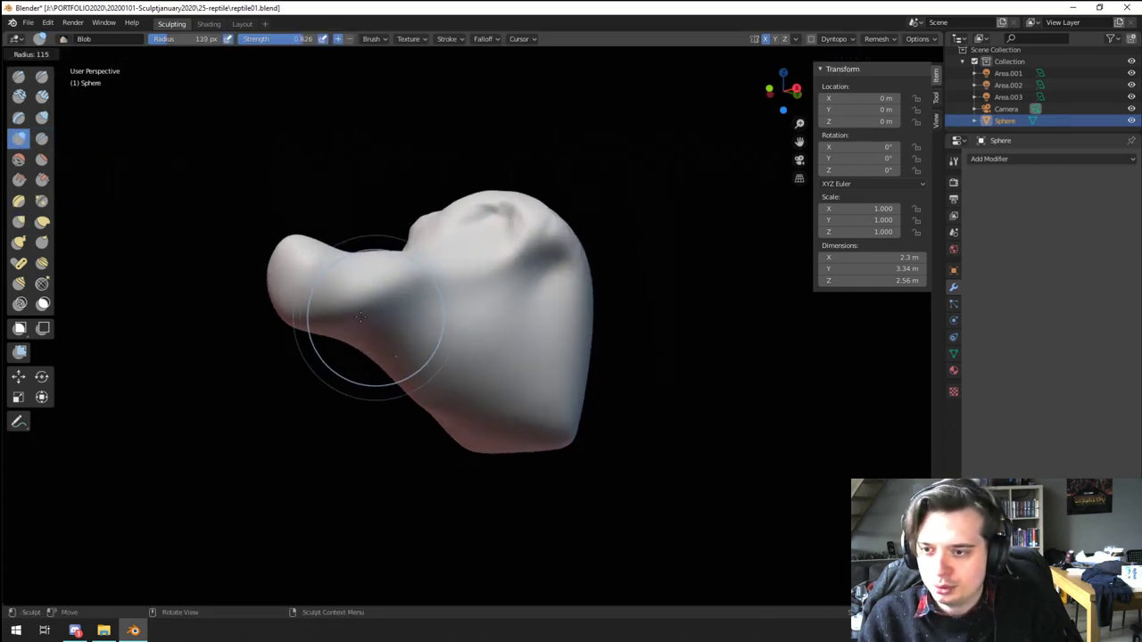
{"action": "left_click", "coordinate": [456, 318]}
{"action": "left_click_drag", "start_coordinate": [384, 316], "coordinate": [438, 320]}
{"action": "mouse_move", "coordinate": [437, 319]}
{"action": "middle_mouse_down"}
{"action": "mouse_move", "coordinate": [523, 296]}
{"action": "mouse_move", "coordinate": [473, 398]}
{"action": "mouse_move", "coordinate": [456, 383]}
{"action": "mouse_move", "coordinate": [581, 349]}
{"action": "mouse_move", "coordinate": [519, 294]}
{"action": "mouse_move", "coordinate": [453, 357]}
{"action": "middle_mouse_up"}
Step: Stretch the underside of the head downward with the Grab brush and push in the front edge of the throat
{"action": "key", "text": "g"}
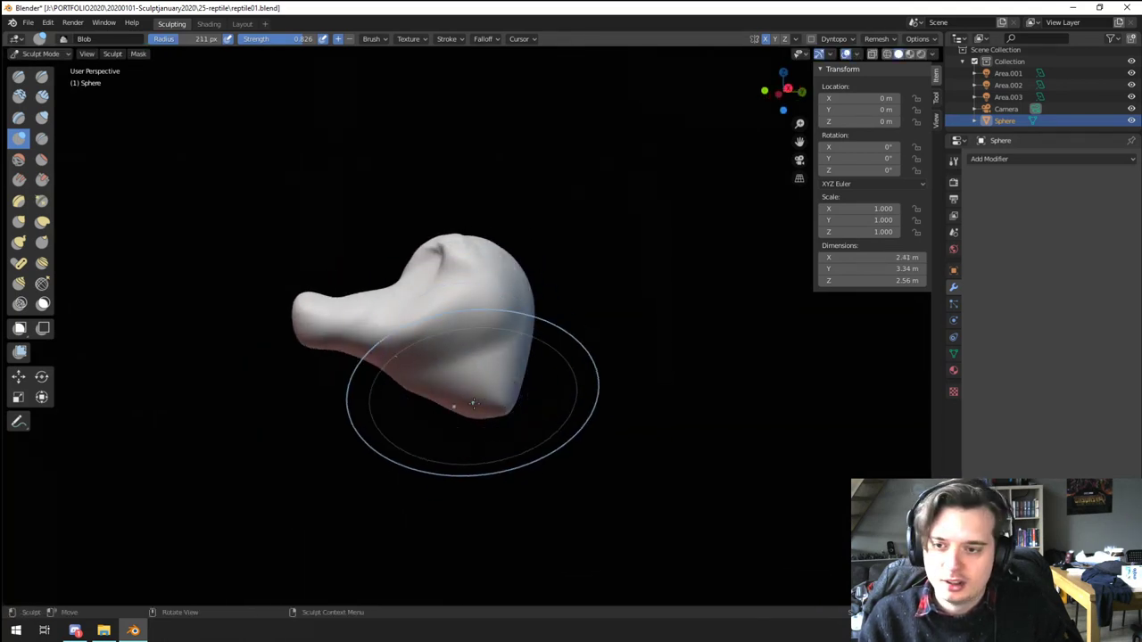
{"action": "left_click_drag", "start_coordinate": [491, 483], "coordinate": [492, 501]}
{"action": "key", "text": "f"}
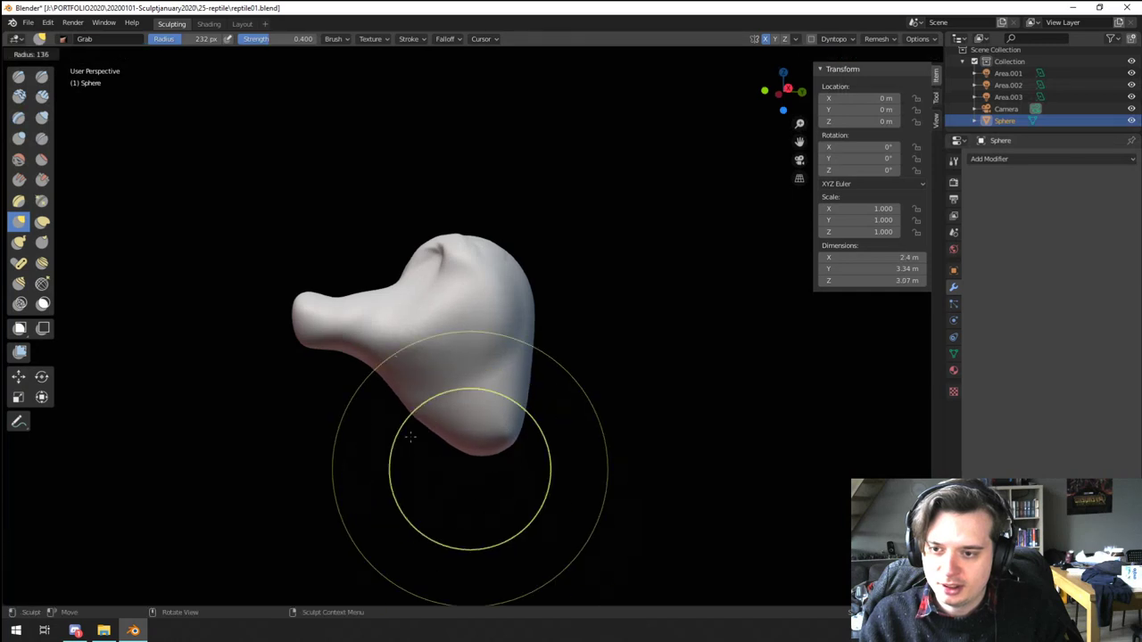
{"action": "left_click", "coordinate": [408, 434]}
{"action": "left_click_drag", "start_coordinate": [416, 415], "coordinate": [452, 362]}
Step: Extend the snout tip farther forward with the Grab brush
{"action": "mouse_move", "coordinate": [417, 380]}
{"action": "middle_mouse_down"}
{"action": "mouse_move", "coordinate": [457, 381]}
{"action": "mouse_move", "coordinate": [383, 331]}
{"action": "middle_mouse_up"}
{"action": "key", "text": "f"}
{"action": "left_click", "coordinate": [462, 355]}
{"action": "left_click_drag", "start_coordinate": [314, 330], "coordinate": [245, 318]}
{"action": "middle_click_drag", "start_coordinate": [309, 320], "coordinate": [314, 331]}
{"action": "key", "text": "f"}
{"action": "left_click", "coordinate": [260, 331]}
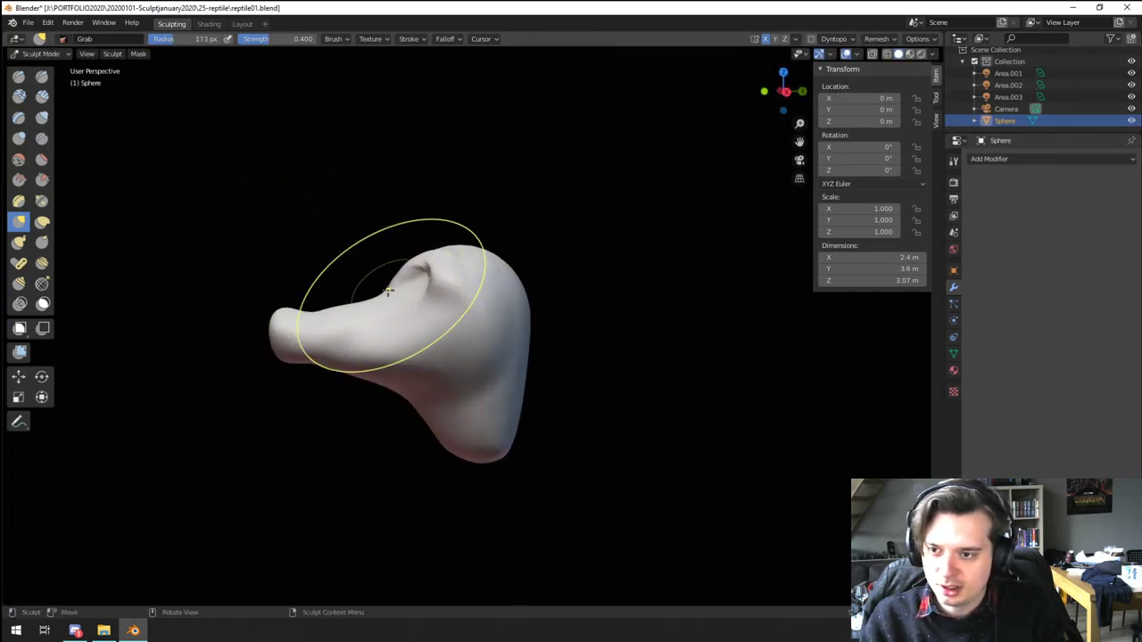
Step: Widen the snout tip and adjust the side of the snout's bridge with the Grab brush
{"action": "middle_click_drag", "start_coordinate": [381, 308], "coordinate": [489, 361]}
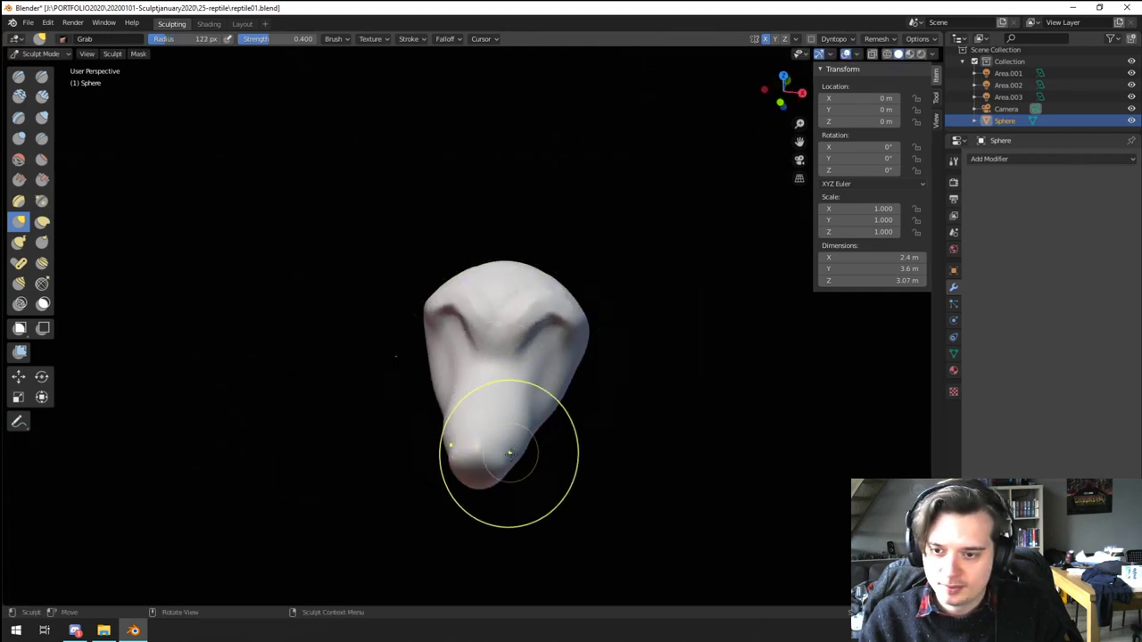
{"action": "middle_click_drag", "start_coordinate": [510, 453], "coordinate": [521, 486]}
{"action": "key", "text": "f"}
{"action": "left_click", "coordinate": [569, 505]}
{"action": "left_click_drag", "start_coordinate": [509, 505], "coordinate": [548, 517]}
{"action": "mouse_move", "coordinate": [554, 519]}
{"action": "middle_mouse_down"}
{"action": "mouse_move", "coordinate": [544, 412]}
{"action": "mouse_move", "coordinate": [520, 458]}
{"action": "middle_mouse_up"}
{"action": "left_click_drag", "start_coordinate": [505, 387], "coordinate": [510, 385]}
Step: Flatten the side of the head behind the snout with the Flatten brush at a 156 px radius
{"action": "mouse_move", "coordinate": [513, 384]}
{"action": "middle_mouse_down"}
{"action": "mouse_move", "coordinate": [487, 378]}
{"action": "mouse_move", "coordinate": [487, 365]}
{"action": "mouse_move", "coordinate": [424, 356]}
{"action": "middle_mouse_up"}
{"action": "key", "text": "f"}
{"action": "left_click", "coordinate": [511, 376]}
{"action": "scroll", "coordinate": [469, 365], "scroll_direction": "up", "scroll_amount": 1}
{"action": "left_click", "coordinate": [43, 161]}
{"action": "key", "text": "f"}
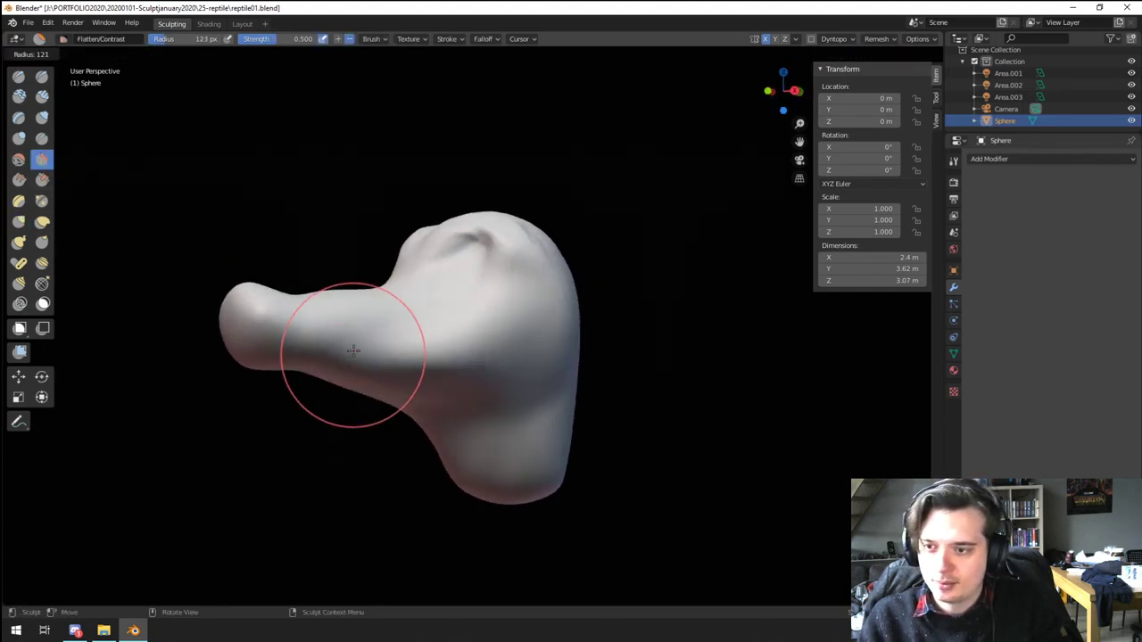
{"action": "left_click", "coordinate": [428, 354]}
{"action": "key", "text": "f"}
{"action": "left_click", "coordinate": [626, 301]}
{"action": "mouse_move", "coordinate": [531, 305]}
{"action": "left_mouse_down"}
{"action": "mouse_move", "coordinate": [517, 327]}
{"action": "mouse_move", "coordinate": [533, 308]}
{"action": "left_mouse_up"}
{"action": "mouse_move", "coordinate": [409, 331]}
{"action": "middle_mouse_down"}
{"action": "mouse_move", "coordinate": [548, 365]}
{"action": "mouse_move", "coordinate": [459, 358]}
{"action": "mouse_move", "coordinate": [430, 370]}
{"action": "mouse_move", "coordinate": [387, 434]}
{"action": "mouse_move", "coordinate": [418, 383]}
{"action": "middle_mouse_up"}
{"action": "scroll", "coordinate": [439, 366], "scroll_direction": "up", "scroll_amount": 1}
{"action": "scroll", "coordinate": [438, 365], "scroll_direction": "down", "scroll_amount": 2}
{"action": "scroll", "coordinate": [387, 435], "scroll_direction": "up", "scroll_amount": 2}
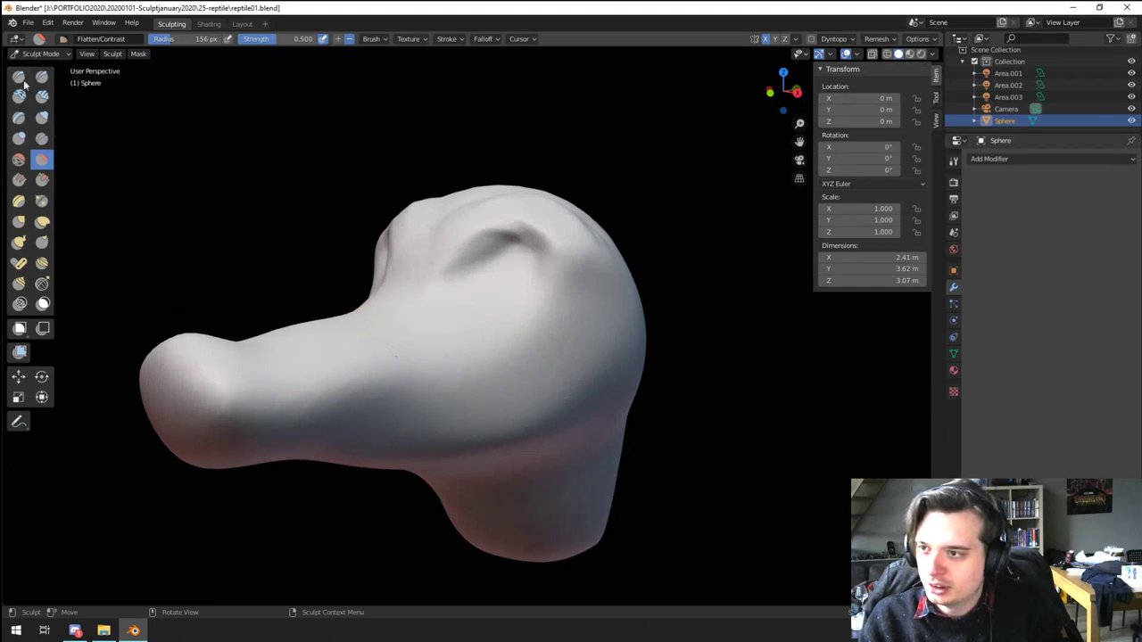
Step: Bulge out the rear of the cheek below and behind the eye socket with the Blob brush
{"action": "left_click", "coordinate": [19, 138]}
{"action": "key", "text": "f"}
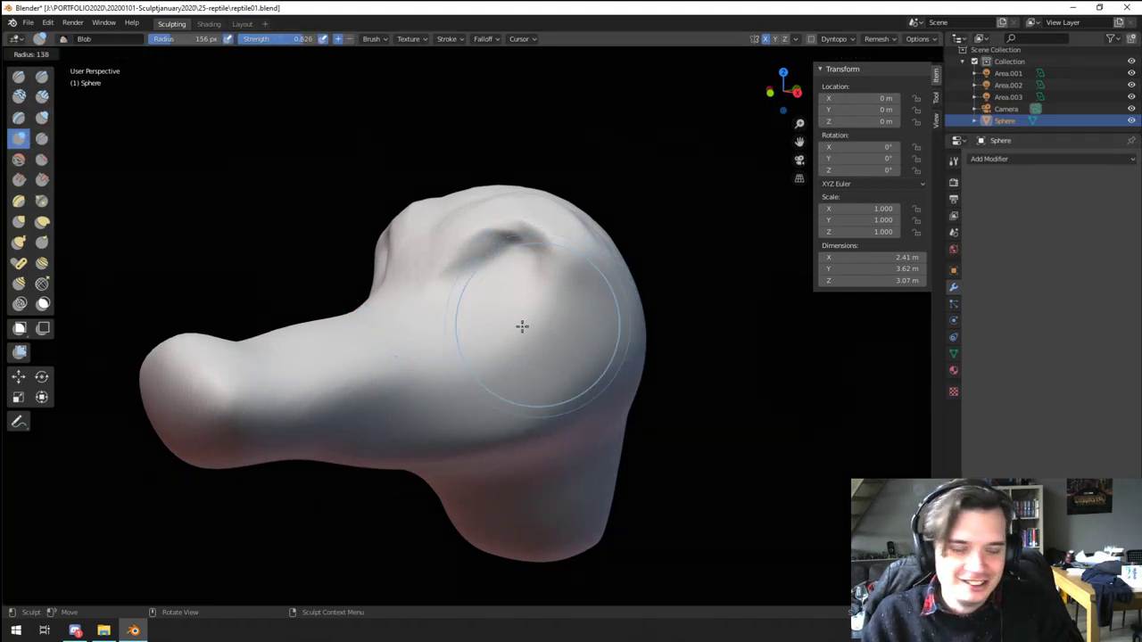
{"action": "left_click", "coordinate": [518, 325]}
{"action": "mouse_move", "coordinate": [575, 295]}
{"action": "left_mouse_down"}
{"action": "mouse_move", "coordinate": [545, 332]}
{"action": "mouse_move", "coordinate": [590, 357]}
{"action": "mouse_move", "coordinate": [549, 392]}
{"action": "left_mouse_up"}
{"action": "key", "text": "f"}
{"action": "left_click", "coordinate": [649, 326]}
{"action": "mouse_move", "coordinate": [445, 408]}
{"action": "middle_mouse_down"}
{"action": "mouse_move", "coordinate": [514, 401]}
{"action": "mouse_move", "coordinate": [490, 366]}
{"action": "middle_mouse_up"}
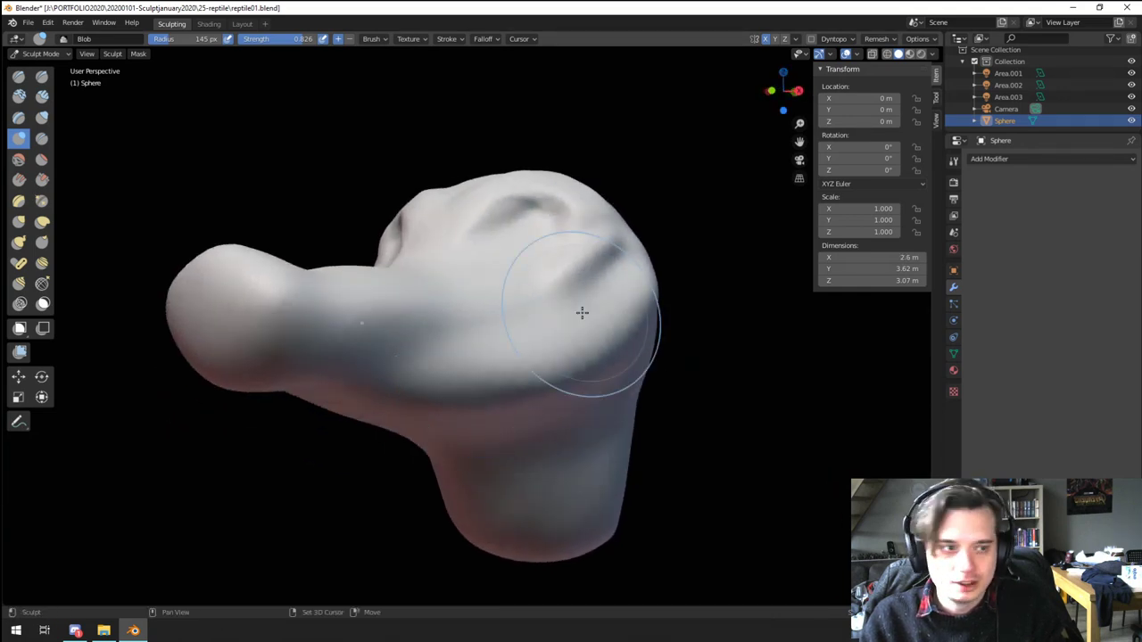
{"action": "middle_click_drag", "start_coordinate": [581, 312], "coordinate": [545, 337]}
{"action": "middle_click_drag", "start_coordinate": [534, 400], "coordinate": [592, 389]}
Step: Pull the crown of the head upward with the Grab brush
{"action": "key", "text": "f"}
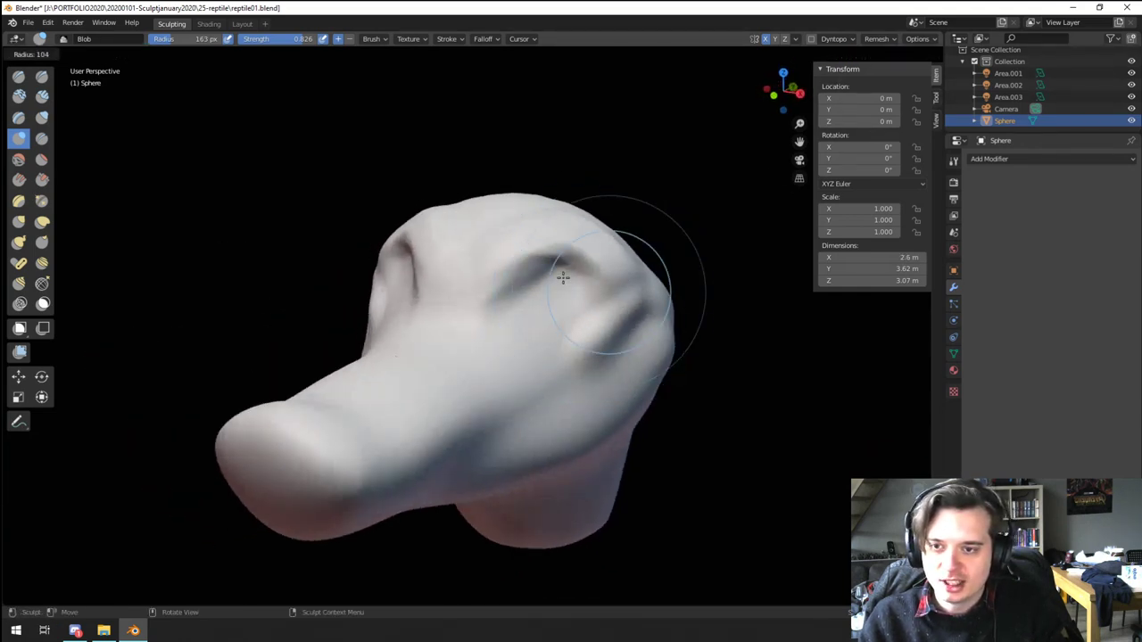
{"action": "left_click", "coordinate": [589, 275]}
{"action": "middle_click_drag", "start_coordinate": [604, 277], "coordinate": [632, 283]}
{"action": "scroll", "coordinate": [571, 294], "scroll_direction": "down", "scroll_amount": 2}
{"action": "middle_click_drag", "start_coordinate": [565, 295], "coordinate": [543, 255]}
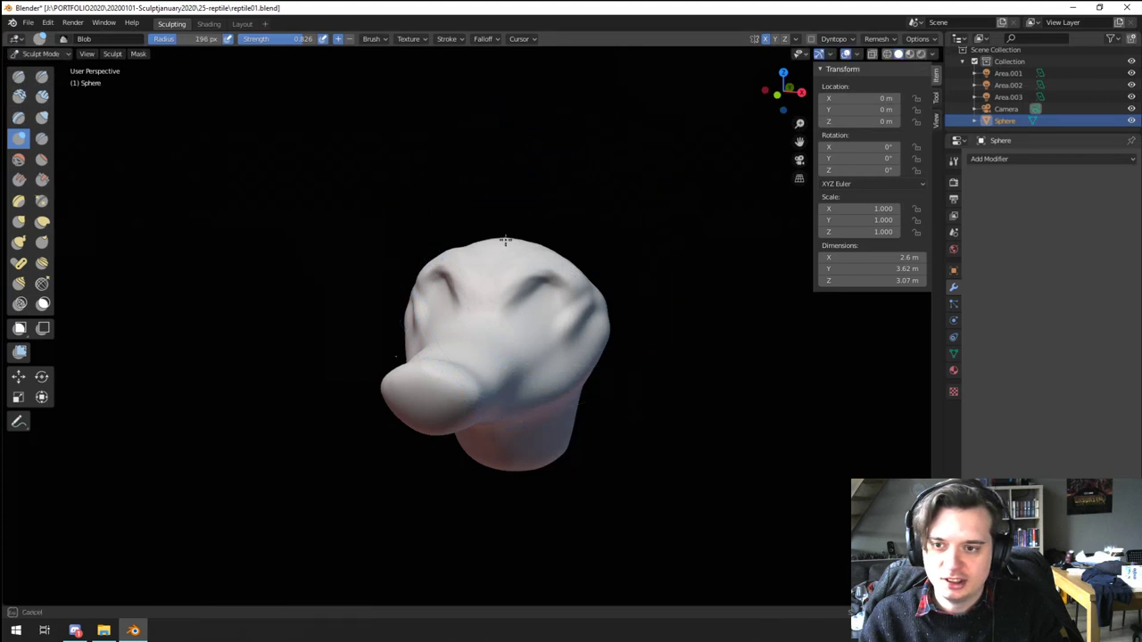
{"action": "key", "text": "g"}
{"action": "left_click_drag", "start_coordinate": [515, 187], "coordinate": [518, 175]}
{"action": "middle_click_drag", "start_coordinate": [525, 210], "coordinate": [568, 201]}
Step: Extend the back of the skull upward and backward with the Grab brush
{"action": "key", "text": "f"}
{"action": "left_click", "coordinate": [545, 238]}
{"action": "left_click_drag", "start_coordinate": [570, 271], "coordinate": [584, 264]}
{"action": "middle_click_drag", "start_coordinate": [550, 269], "coordinate": [459, 271]}
{"action": "key", "text": "f"}
{"action": "left_click", "coordinate": [498, 274]}
{"action": "left_click_drag", "start_coordinate": [502, 275], "coordinate": [521, 265]}
{"action": "mouse_move", "coordinate": [579, 273]}
{"action": "middle_mouse_down"}
{"action": "mouse_move", "coordinate": [633, 248]}
{"action": "mouse_move", "coordinate": [557, 256]}
{"action": "middle_mouse_up"}
Step: Pull out the rear of the head below the crown with the Grab brush
{"action": "key", "text": "f"}
{"action": "left_click", "coordinate": [541, 299]}
{"action": "middle_click_drag", "start_coordinate": [506, 302], "coordinate": [536, 314]}
{"action": "key", "text": "f"}
{"action": "left_click", "coordinate": [535, 329]}
{"action": "left_click_drag", "start_coordinate": [537, 329], "coordinate": [551, 331]}
{"action": "mouse_move", "coordinate": [553, 357]}
{"action": "middle_mouse_down"}
{"action": "mouse_move", "coordinate": [561, 378]}
{"action": "mouse_move", "coordinate": [540, 383]}
{"action": "middle_mouse_up"}
{"action": "middle_click_drag", "start_coordinate": [487, 431], "coordinate": [414, 436]}
Step: Lengthen the neck downward and push its side inward with the Grab brush
{"action": "key", "text": "f"}
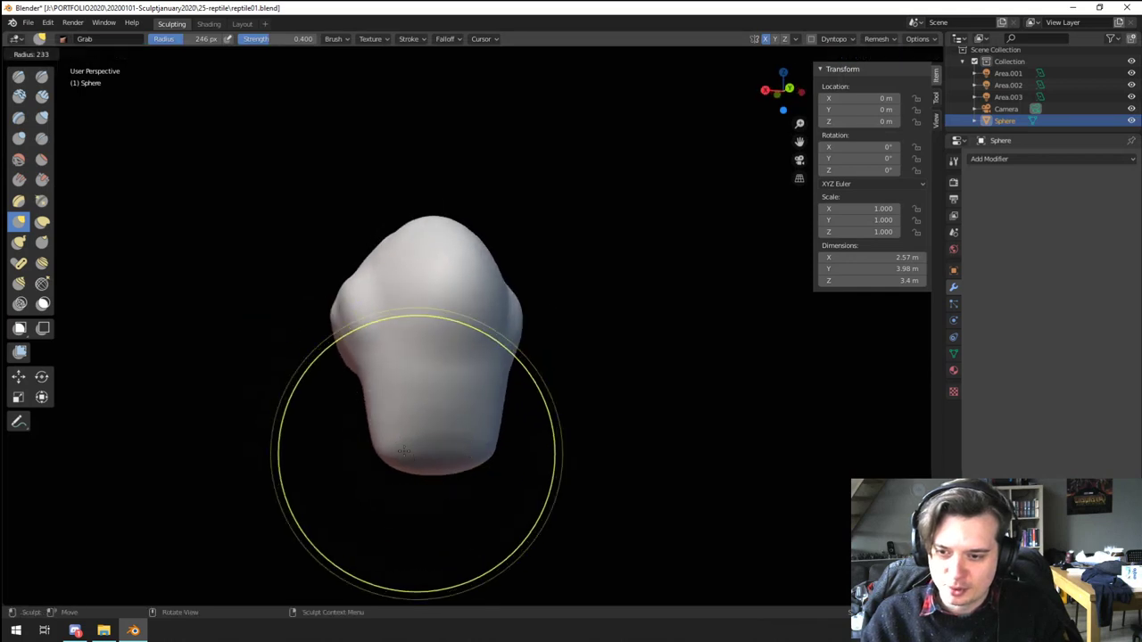
{"action": "left_click", "coordinate": [412, 456]}
{"action": "left_click_drag", "start_coordinate": [423, 470], "coordinate": [429, 495]}
{"action": "middle_click_drag", "start_coordinate": [428, 496], "coordinate": [417, 492]}
{"action": "left_click_drag", "start_coordinate": [387, 395], "coordinate": [405, 392]}
{"action": "mouse_move", "coordinate": [409, 393]}
{"action": "middle_mouse_down"}
{"action": "mouse_move", "coordinate": [551, 385]}
{"action": "mouse_move", "coordinate": [459, 357]}
{"action": "middle_mouse_up"}
{"action": "key", "text": "f"}
{"action": "left_click", "coordinate": [491, 401]}
{"action": "left_click_drag", "start_coordinate": [510, 424], "coordinate": [535, 431]}
{"action": "mouse_move", "coordinate": [535, 431]}
{"action": "middle_mouse_down"}
{"action": "mouse_move", "coordinate": [553, 419]}
{"action": "mouse_move", "coordinate": [579, 434]}
{"action": "mouse_move", "coordinate": [576, 366]}
{"action": "mouse_move", "coordinate": [599, 454]}
{"action": "mouse_move", "coordinate": [584, 465]}
{"action": "middle_mouse_up"}
Step: Swell the snout tip with the Inflate brush at a 102 px radius
{"action": "left_click", "coordinate": [43, 120]}
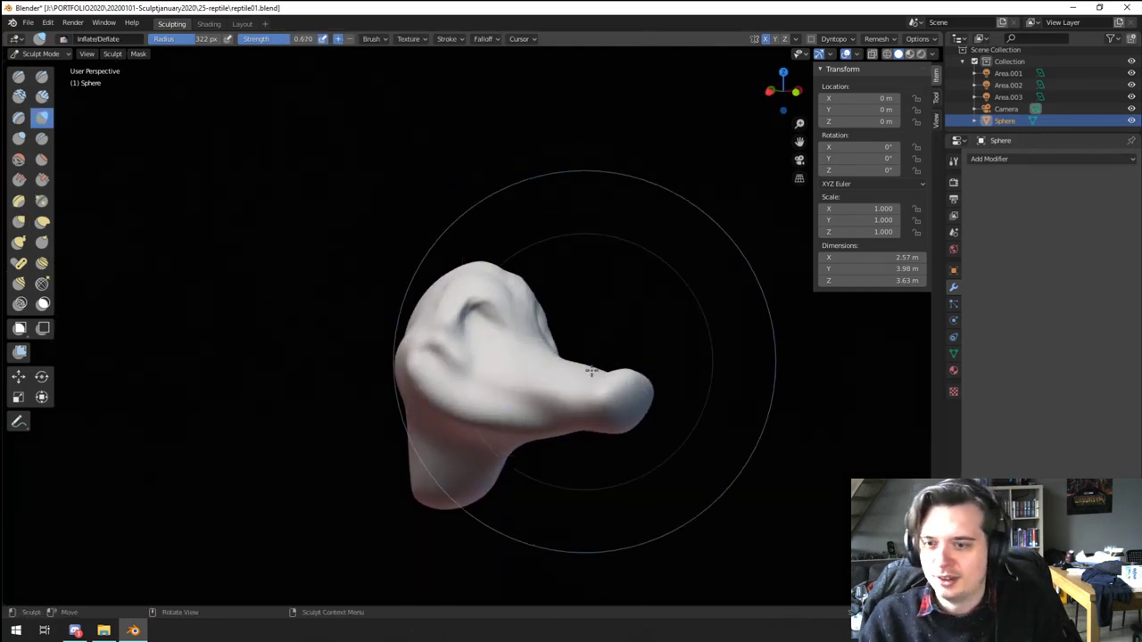
{"action": "key", "text": "f"}
{"action": "left_click", "coordinate": [577, 397]}
{"action": "mouse_move", "coordinate": [614, 398]}
{"action": "left_mouse_down"}
{"action": "mouse_move", "coordinate": [607, 381]}
{"action": "mouse_move", "coordinate": [624, 378]}
{"action": "left_mouse_up"}
{"action": "mouse_move", "coordinate": [630, 328]}
{"action": "middle_mouse_down"}
{"action": "mouse_move", "coordinate": [590, 460]}
{"action": "mouse_move", "coordinate": [658, 344]}
{"action": "mouse_move", "coordinate": [588, 396]}
{"action": "middle_mouse_up"}
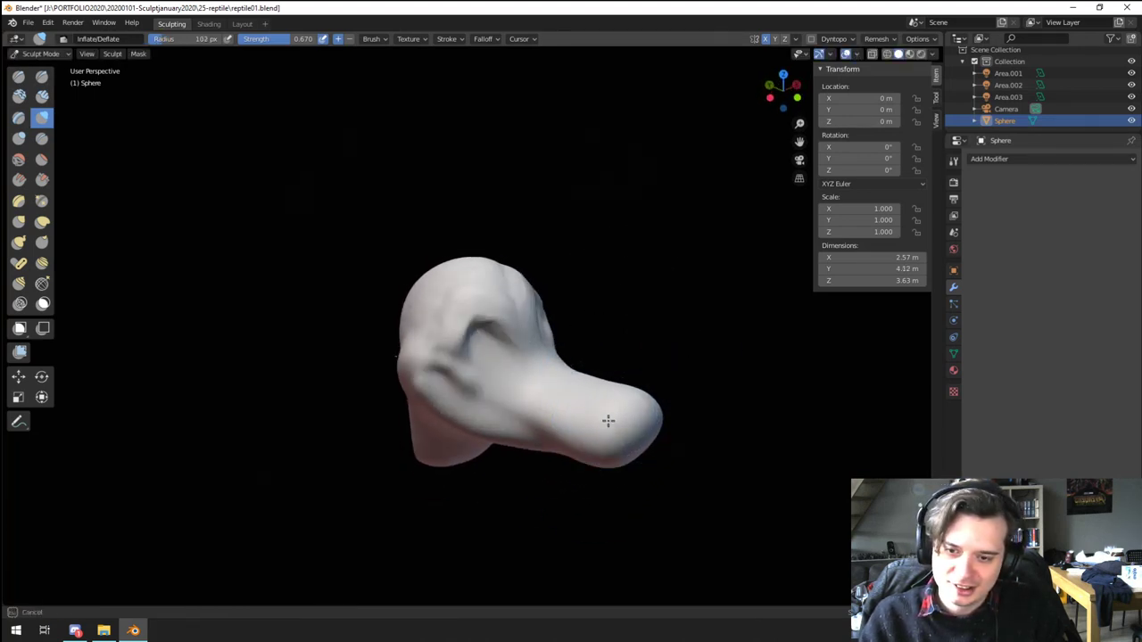
{"action": "left_click_drag", "start_coordinate": [609, 422], "coordinate": [617, 390]}
{"action": "middle_click_drag", "start_coordinate": [617, 390], "coordinate": [604, 372]}
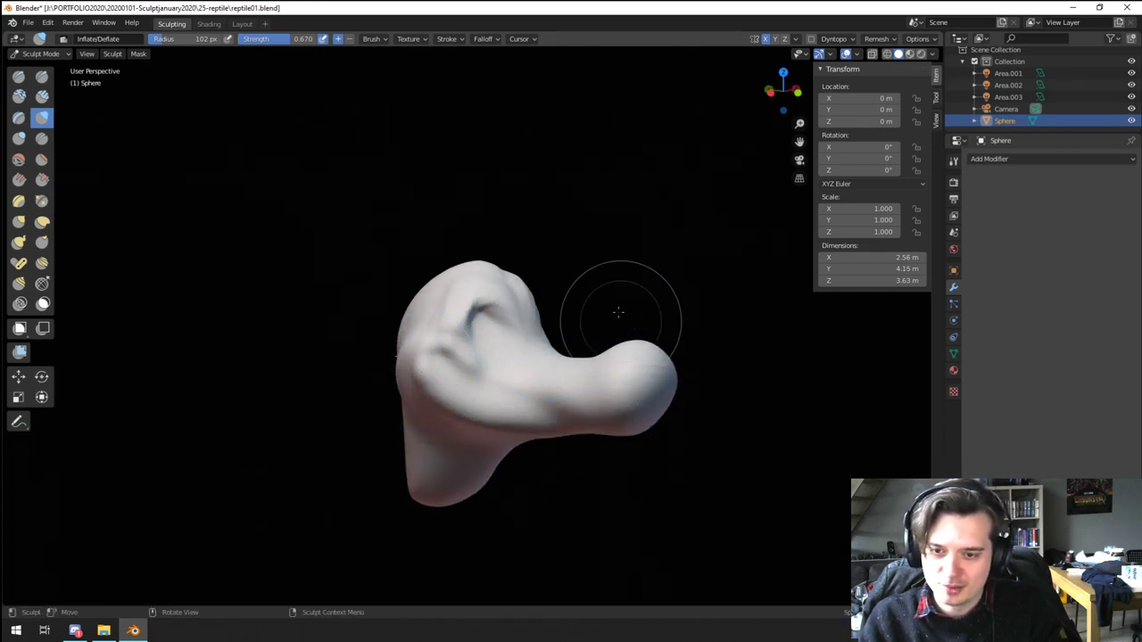
Step: Reshape the area between the eye socket and the cheek with the Grab brush
{"action": "mouse_move", "coordinate": [619, 312]}
{"action": "middle_mouse_down"}
{"action": "mouse_move", "coordinate": [538, 327]}
{"action": "mouse_move", "coordinate": [521, 413]}
{"action": "middle_mouse_up"}
{"action": "key", "text": "f"}
{"action": "middle_click_drag", "start_coordinate": [536, 361], "coordinate": [487, 355]}
{"action": "left_click", "coordinate": [498, 352]}
{"action": "mouse_move", "coordinate": [490, 355]}
{"action": "middle_mouse_down", "text": "ctrl"}
{"action": "mouse_move", "coordinate": [494, 311]}
{"action": "mouse_move", "coordinate": [496, 321]}
{"action": "middle_mouse_up", "text": "ctrl"}
{"action": "key", "text": "g"}
{"action": "middle_click_drag", "start_coordinate": [533, 392], "coordinate": [500, 435]}
{"action": "key", "text": "f"}
{"action": "left_click", "coordinate": [553, 438]}
{"action": "left_click_drag", "start_coordinate": [482, 439], "coordinate": [464, 449]}
{"action": "key", "text": "f"}
{"action": "left_click", "coordinate": [432, 437]}
Step: Extend the swollen snout tip forward with the Grab brush at a 215 px radius
{"action": "mouse_move", "coordinate": [500, 446]}
{"action": "middle_mouse_down"}
{"action": "mouse_move", "coordinate": [425, 414]}
{"action": "mouse_move", "coordinate": [408, 438]}
{"action": "mouse_move", "coordinate": [420, 353]}
{"action": "middle_mouse_up"}
{"action": "key", "text": "f"}
{"action": "left_click", "coordinate": [415, 405]}
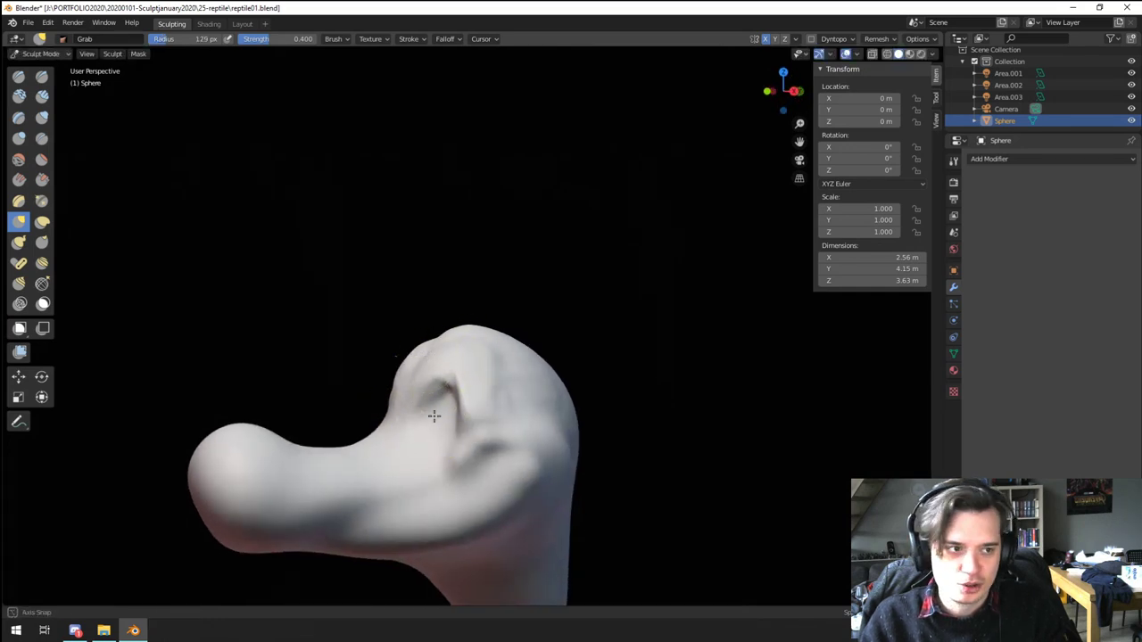
{"action": "middle_click_drag", "start_coordinate": [435, 416], "coordinate": [427, 436]}
{"action": "key", "text": "f"}
{"action": "left_click", "coordinate": [358, 427]}
{"action": "left_click_drag", "start_coordinate": [299, 439], "coordinate": [283, 447]}
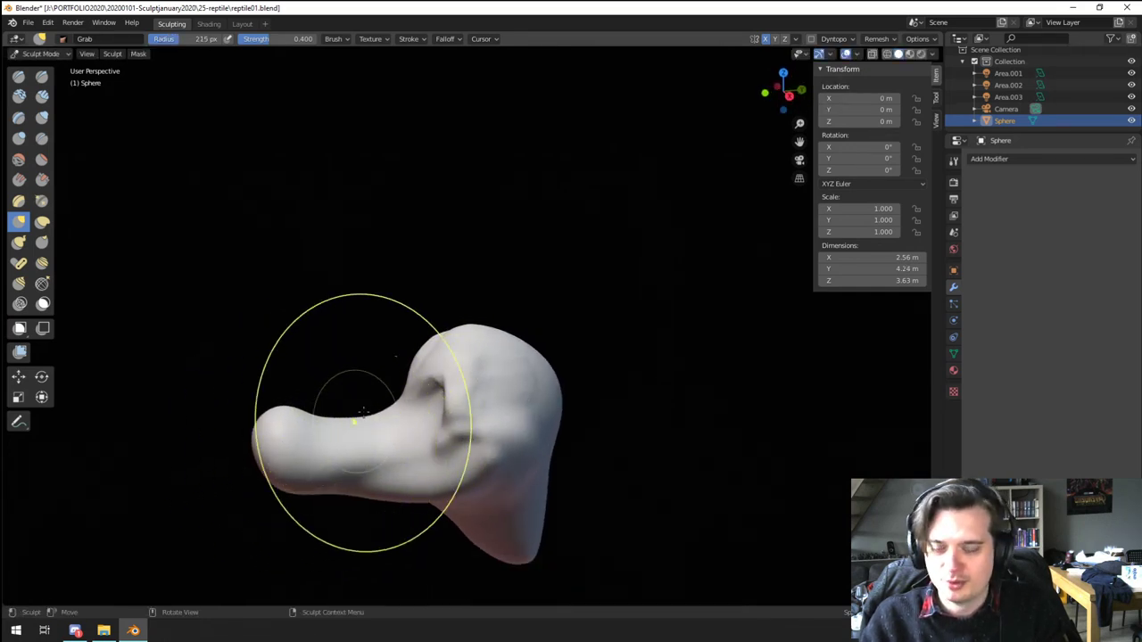
{"action": "middle_click_drag", "start_coordinate": [363, 412], "coordinate": [600, 391]}
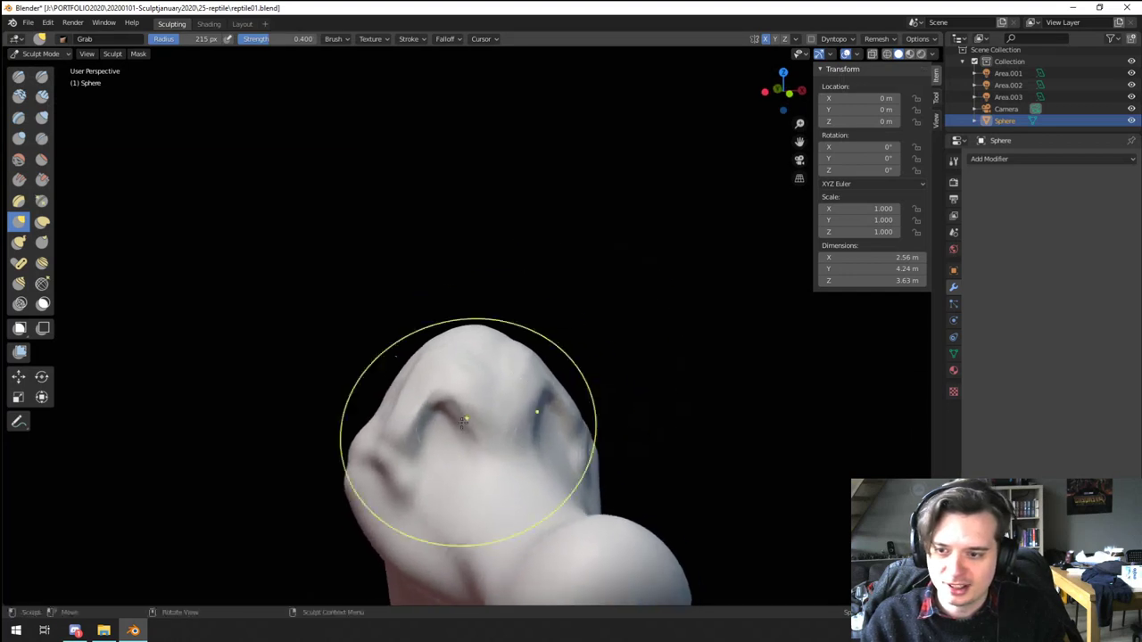
Step: Widen and round the eye socket with the Grab brush
{"action": "middle_click_drag", "start_coordinate": [464, 422], "coordinate": [461, 411]}
{"action": "key", "text": "f"}
{"action": "left_click", "coordinate": [412, 421]}
{"action": "key", "text": "f"}
{"action": "left_click", "coordinate": [417, 419]}
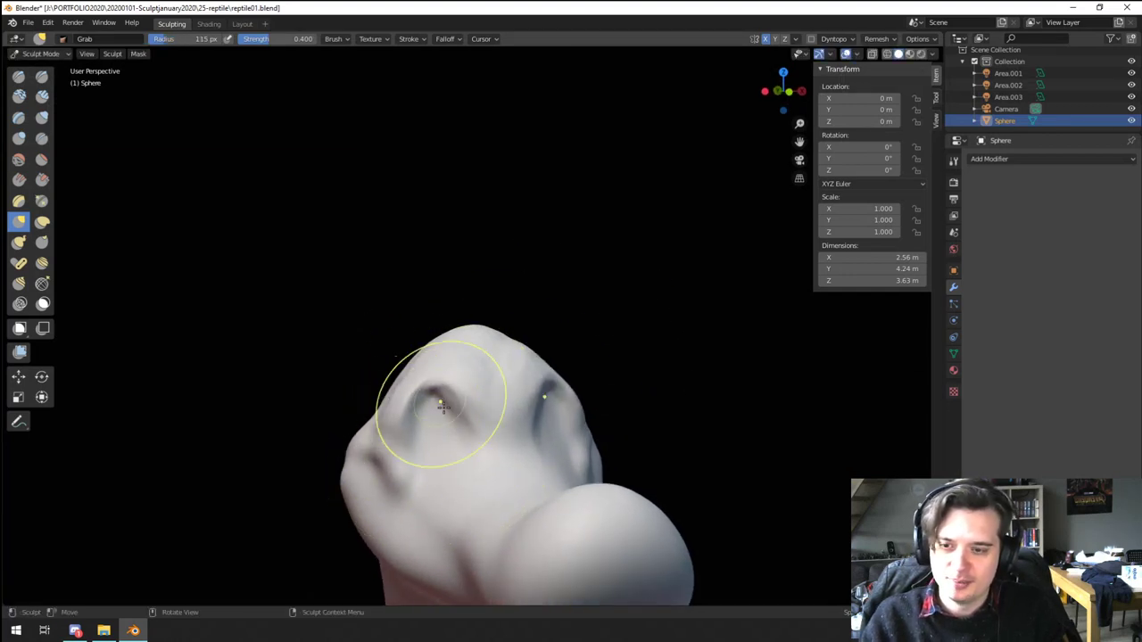
{"action": "key", "text": "f"}
{"action": "left_click", "coordinate": [515, 421]}
{"action": "left_click_drag", "start_coordinate": [447, 408], "coordinate": [452, 407]}
Step: Pull the rear of the cheek outward with the Grab brush at a 225 px radius
{"action": "mouse_move", "coordinate": [496, 394]}
{"action": "middle_mouse_down"}
{"action": "mouse_move", "coordinate": [563, 394]}
{"action": "mouse_move", "coordinate": [449, 421]}
{"action": "mouse_move", "coordinate": [410, 483]}
{"action": "mouse_move", "coordinate": [339, 454]}
{"action": "middle_mouse_up"}
{"action": "key", "text": "f"}
{"action": "left_click", "coordinate": [580, 421]}
{"action": "left_click_drag", "start_coordinate": [528, 425], "coordinate": [542, 415]}
{"action": "middle_click_drag", "start_coordinate": [547, 424], "coordinate": [622, 429]}
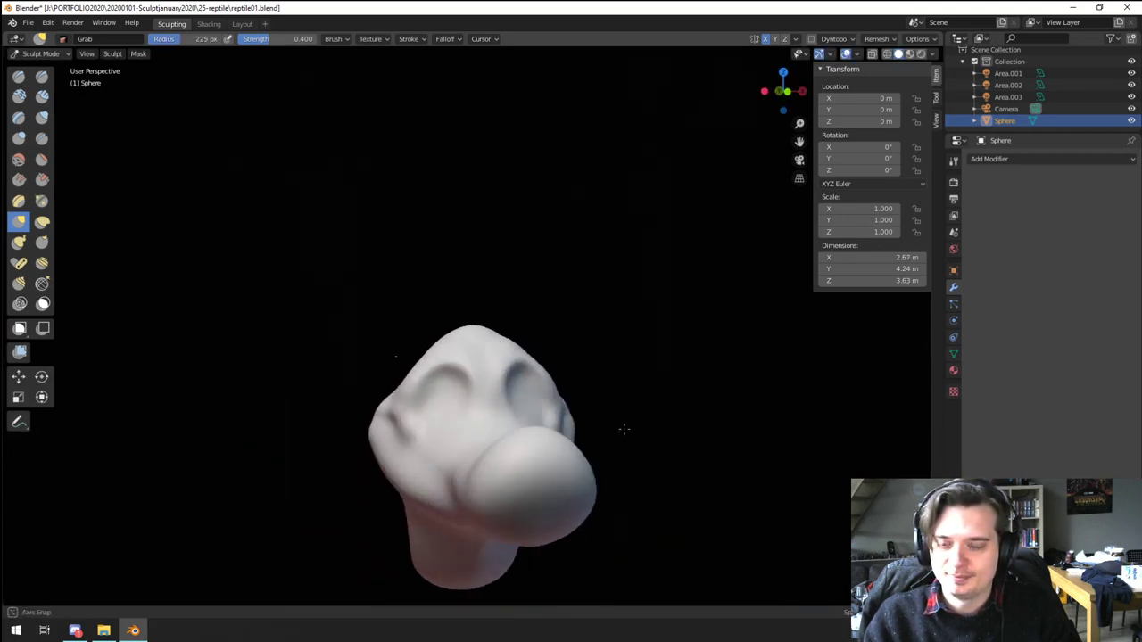
Step: Pull the side of the head farther outward with the Grab brush at a 152 px radius
{"action": "scroll", "coordinate": [481, 509], "scroll_direction": "down", "scroll_amount": 2}
{"action": "mouse_move", "coordinate": [455, 475]}
{"action": "middle_mouse_down"}
{"action": "mouse_move", "coordinate": [448, 466]}
{"action": "mouse_move", "coordinate": [571, 432]}
{"action": "middle_mouse_up"}
{"action": "key", "text": "f"}
{"action": "left_click", "coordinate": [529, 431]}
{"action": "left_click_drag", "start_coordinate": [413, 396], "coordinate": [382, 398]}
{"action": "mouse_move", "coordinate": [384, 398]}
{"action": "middle_mouse_down"}
{"action": "mouse_move", "coordinate": [520, 395]}
{"action": "mouse_move", "coordinate": [482, 394]}
{"action": "middle_mouse_up"}
{"action": "key", "text": "ctrl+z"}
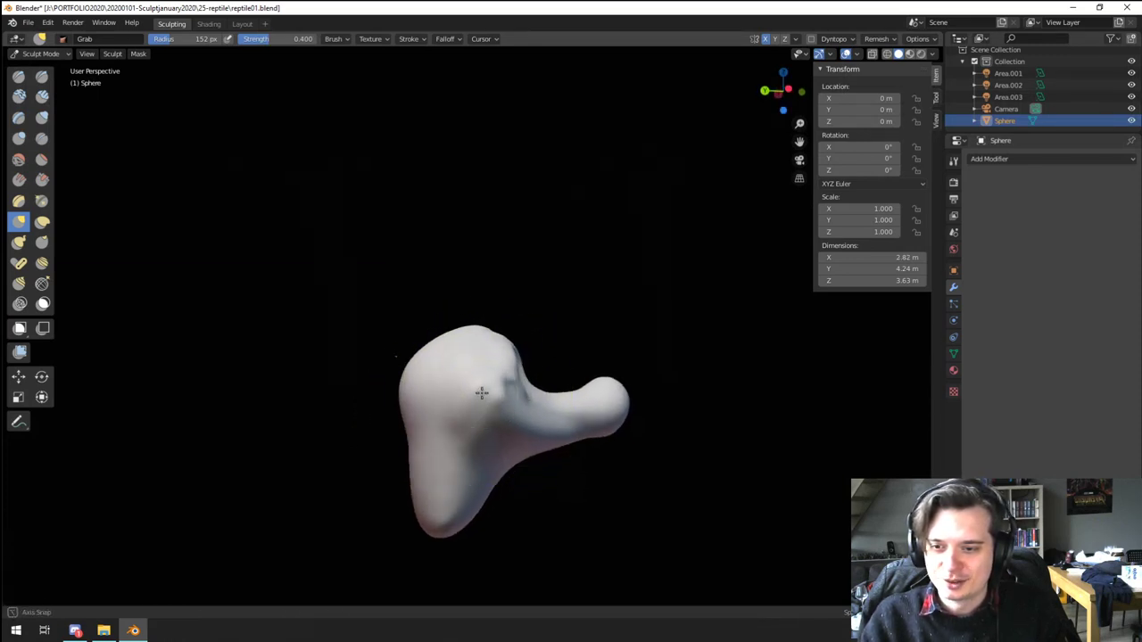
Step: Push the rear cheek bulge in toward the head with the Grab brush at a 195 px radius
{"action": "left_click_drag", "start_coordinate": [460, 383], "coordinate": [460, 385]}
{"action": "middle_click_drag", "start_coordinate": [458, 393], "coordinate": [443, 485]}
{"action": "key", "text": "f"}
{"action": "left_click", "coordinate": [497, 425]}
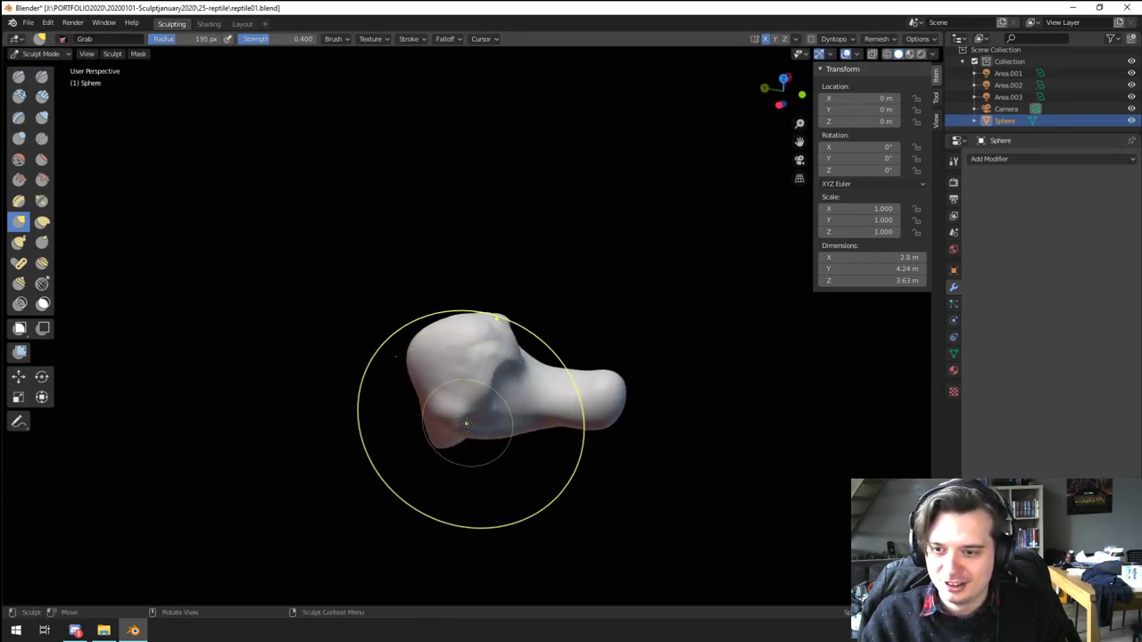
{"action": "left_click_drag", "start_coordinate": [470, 424], "coordinate": [466, 404]}
{"action": "mouse_move", "coordinate": [465, 407]}
{"action": "middle_mouse_down"}
{"action": "mouse_move", "coordinate": [463, 441]}
{"action": "mouse_move", "coordinate": [454, 427]}
{"action": "middle_mouse_up"}
Step: Adjust the top outline of the skull from above with the Grab brush at a 149 px radius
{"action": "key", "text": "f"}
{"action": "left_click", "coordinate": [427, 410]}
{"action": "left_click_drag", "start_coordinate": [481, 301], "coordinate": [478, 317]}
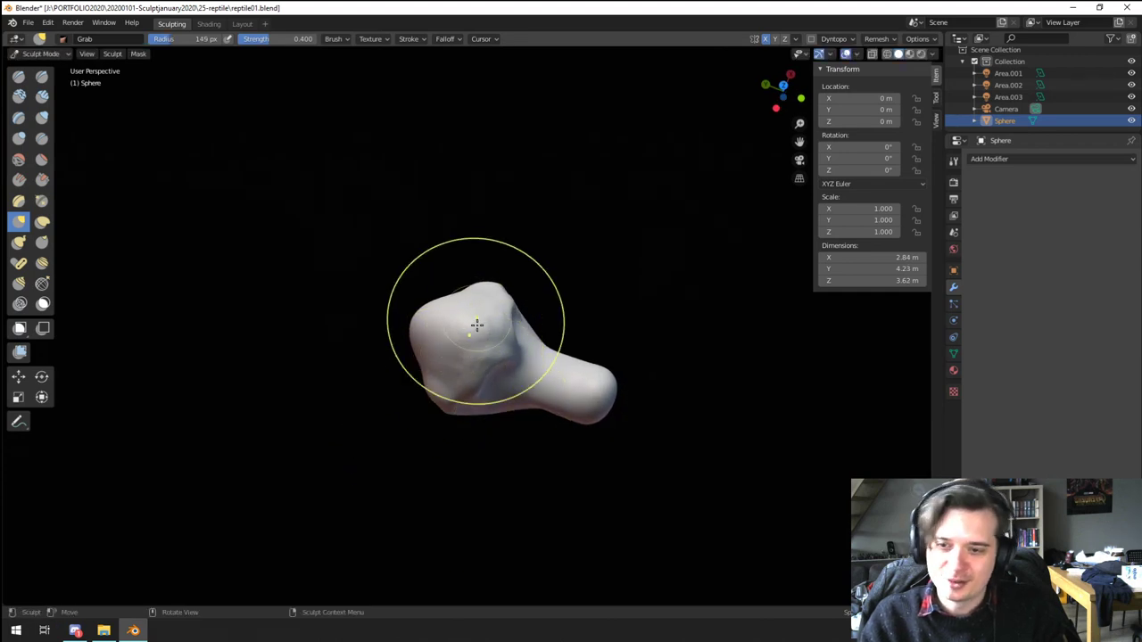
{"action": "middle_click_drag", "start_coordinate": [476, 322], "coordinate": [464, 329]}
{"action": "left_click_drag", "start_coordinate": [488, 307], "coordinate": [488, 306]}
{"action": "scroll", "coordinate": [464, 350], "scroll_direction": "up", "scroll_amount": 3}
{"action": "scroll", "coordinate": [349, 460], "scroll_direction": "up", "scroll_amount": 2}
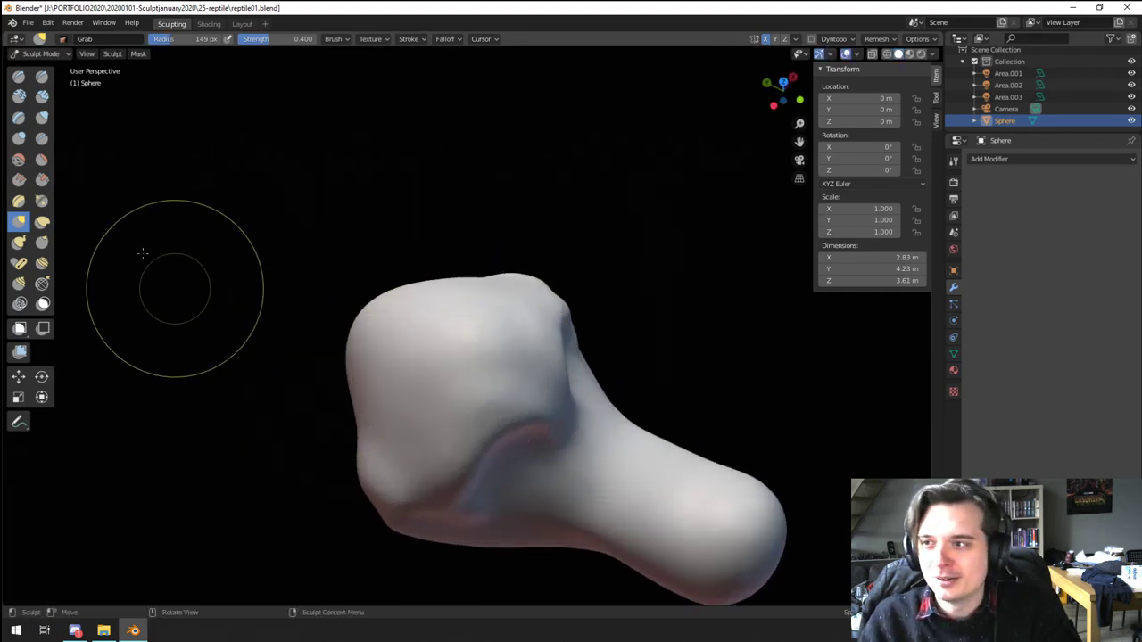
Step: Build up the brow ridge around the eye socket with the Blob brush at a 107 px radius
{"action": "left_click", "coordinate": [19, 139]}
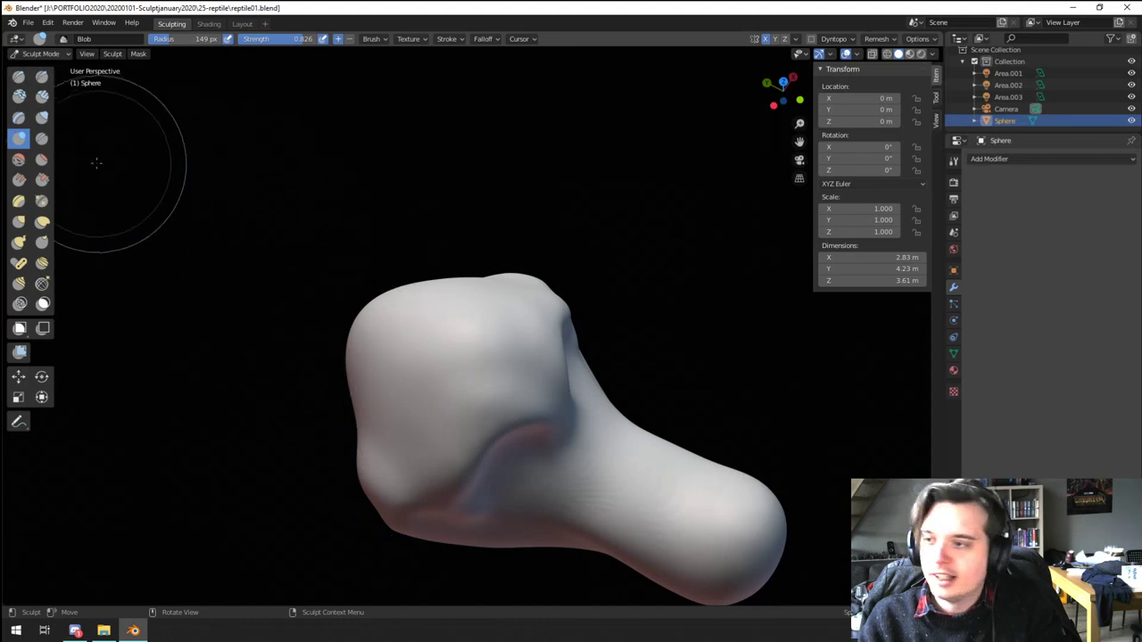
{"action": "key", "text": "f"}
{"action": "left_click", "coordinate": [590, 472]}
{"action": "middle_click_drag", "start_coordinate": [489, 416], "coordinate": [446, 359]}
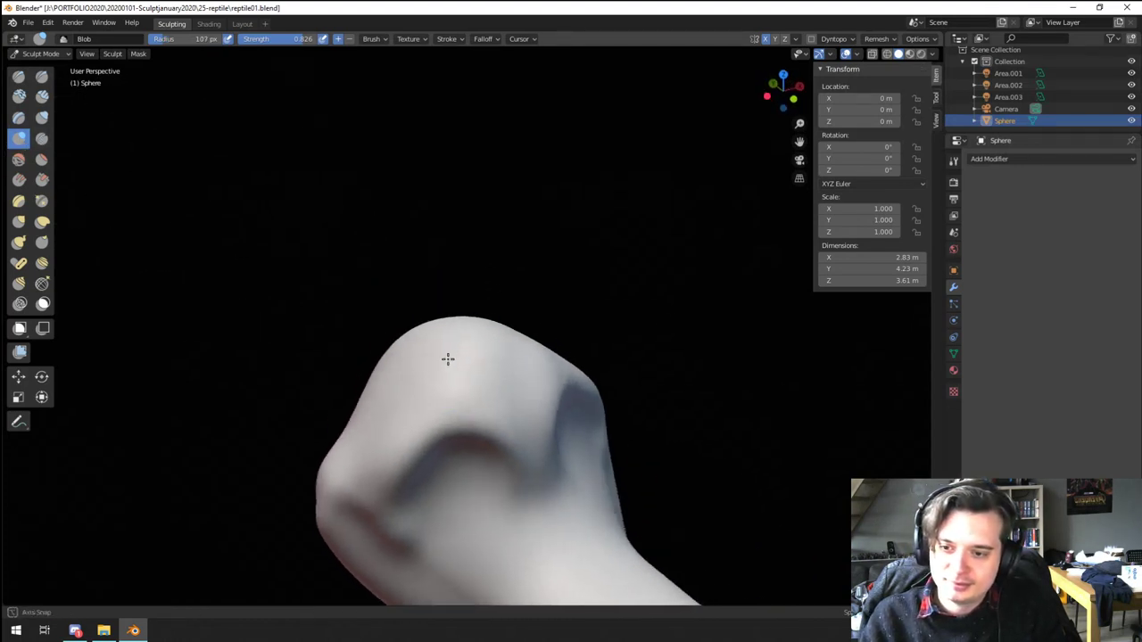
{"action": "mouse_move", "coordinate": [412, 453]}
{"action": "left_mouse_down"}
{"action": "mouse_move", "coordinate": [393, 456]}
{"action": "mouse_move", "coordinate": [506, 433]}
{"action": "mouse_move", "coordinate": [390, 465]}
{"action": "mouse_move", "coordinate": [473, 436]}
{"action": "mouse_move", "coordinate": [392, 466]}
{"action": "mouse_move", "coordinate": [398, 477]}
{"action": "left_mouse_up"}
{"action": "key", "text": "ctrl+z"}
{"action": "mouse_move", "coordinate": [398, 477]}
{"action": "left_mouse_down"}
{"action": "mouse_move", "coordinate": [418, 423]}
{"action": "mouse_move", "coordinate": [386, 467]}
{"action": "left_mouse_up"}
{"action": "mouse_move", "coordinate": [456, 399]}
{"action": "middle_mouse_down"}
{"action": "mouse_move", "coordinate": [461, 385]}
{"action": "mouse_move", "coordinate": [500, 420]}
{"action": "middle_mouse_up"}
{"action": "mouse_move", "coordinate": [505, 410]}
{"action": "left_mouse_down"}
{"action": "mouse_move", "coordinate": [446, 433]}
{"action": "mouse_move", "coordinate": [542, 374]}
{"action": "mouse_move", "coordinate": [527, 382]}
{"action": "left_mouse_up"}
{"action": "mouse_move", "coordinate": [522, 384]}
{"action": "middle_mouse_down"}
{"action": "mouse_move", "coordinate": [459, 378]}
{"action": "mouse_move", "coordinate": [437, 324]}
{"action": "mouse_move", "coordinate": [431, 336]}
{"action": "middle_mouse_up"}
Step: Raise the brow above the eye socket with the Grab brush at a 137 px radius
{"action": "key", "text": "g"}
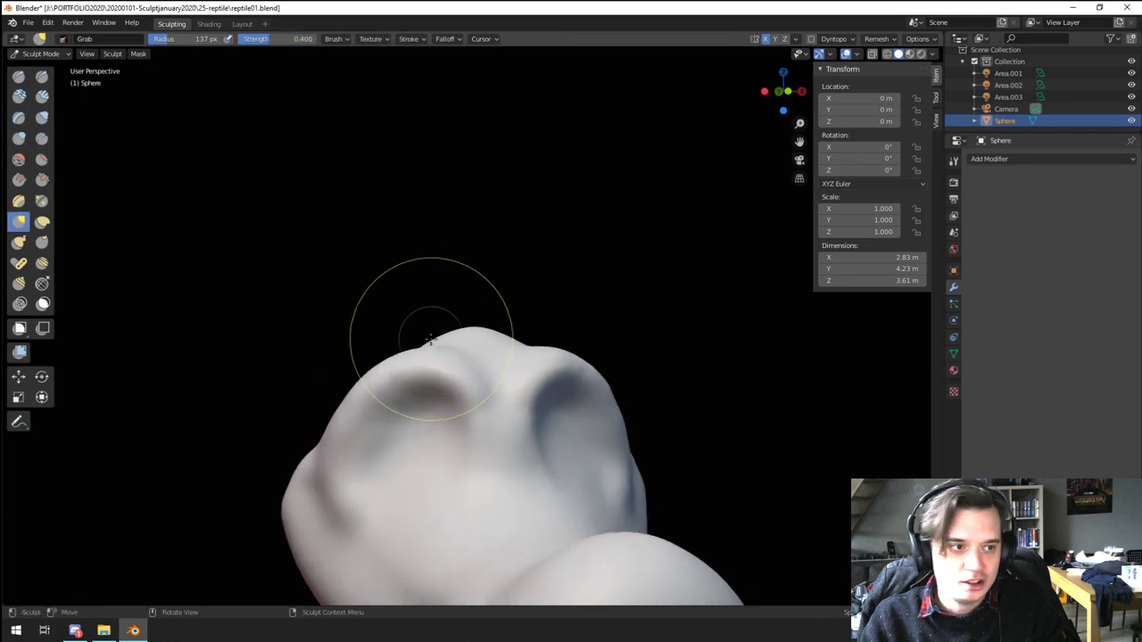
{"action": "left_click_drag", "start_coordinate": [405, 399], "coordinate": [397, 341]}
{"action": "scroll", "coordinate": [393, 384], "scroll_direction": "down", "scroll_amount": 4}
{"action": "mouse_move", "coordinate": [384, 464]}
{"action": "middle_mouse_down"}
{"action": "mouse_move", "coordinate": [285, 459]}
{"action": "mouse_move", "coordinate": [457, 451]}
{"action": "middle_mouse_up"}
{"action": "scroll", "coordinate": [467, 384], "scroll_direction": "up", "scroll_amount": 2}
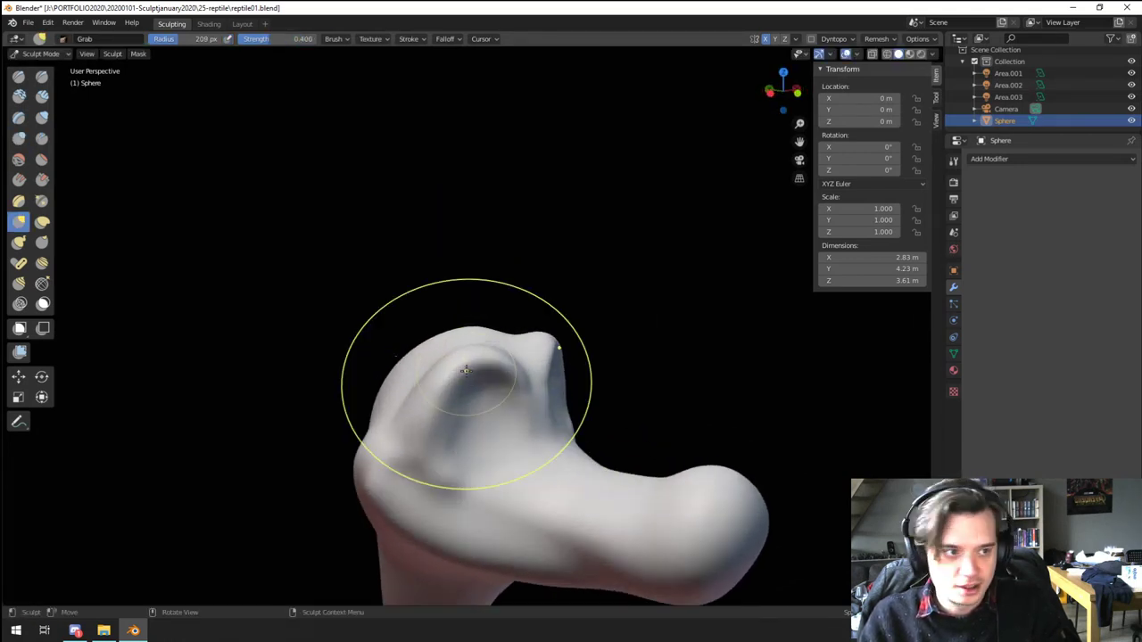
Step: Shift the raised brow ridge slightly backward with the Grab brush
{"action": "middle_click_drag", "start_coordinate": [467, 384], "coordinate": [437, 389]}
{"action": "scroll", "coordinate": [443, 375], "scroll_direction": "up", "scroll_amount": 2}
{"action": "key", "text": "f"}
{"action": "left_click", "coordinate": [610, 359]}
{"action": "left_click_drag", "start_coordinate": [462, 376], "coordinate": [454, 379]}
{"action": "mouse_move", "coordinate": [454, 379]}
{"action": "middle_mouse_down"}
{"action": "mouse_move", "coordinate": [517, 379]}
{"action": "mouse_move", "coordinate": [442, 375]}
{"action": "middle_mouse_up"}
Step: Carve a hollow into the eye socket with the inverted Blob brush
{"action": "left_click", "coordinate": [20, 140]}
{"action": "middle_click_drag", "start_coordinate": [508, 476], "coordinate": [451, 489]}
{"action": "key", "text": "f"}
{"action": "left_click", "coordinate": [448, 494]}
{"action": "key", "text": "f"}
{"action": "left_click", "coordinate": [398, 489]}
{"action": "mouse_move", "coordinate": [421, 466]}
{"action": "left_mouse_down", "text": "ctrl"}
{"action": "mouse_move", "coordinate": [401, 477]}
{"action": "mouse_move", "coordinate": [416, 461]}
{"action": "left_mouse_up", "text": "ctrl"}
{"action": "mouse_move", "coordinate": [412, 468]}
{"action": "middle_mouse_down"}
{"action": "mouse_move", "coordinate": [434, 462]}
{"action": "mouse_move", "coordinate": [353, 489]}
{"action": "mouse_move", "coordinate": [411, 502]}
{"action": "mouse_move", "coordinate": [488, 491]}
{"action": "mouse_move", "coordinate": [467, 500]}
{"action": "middle_mouse_up"}
{"action": "scroll", "coordinate": [436, 461], "scroll_direction": "down", "scroll_amount": 3}
Step: Pull the snout bridge in front of the eye slightly upward with the Grab brush at a 164 px radius
{"action": "key", "text": "g"}
{"action": "key", "text": "f"}
{"action": "left_click", "coordinate": [500, 452]}
{"action": "middle_click_drag", "start_coordinate": [499, 451], "coordinate": [553, 392]}
{"action": "key", "text": "f"}
{"action": "left_click", "coordinate": [545, 416]}
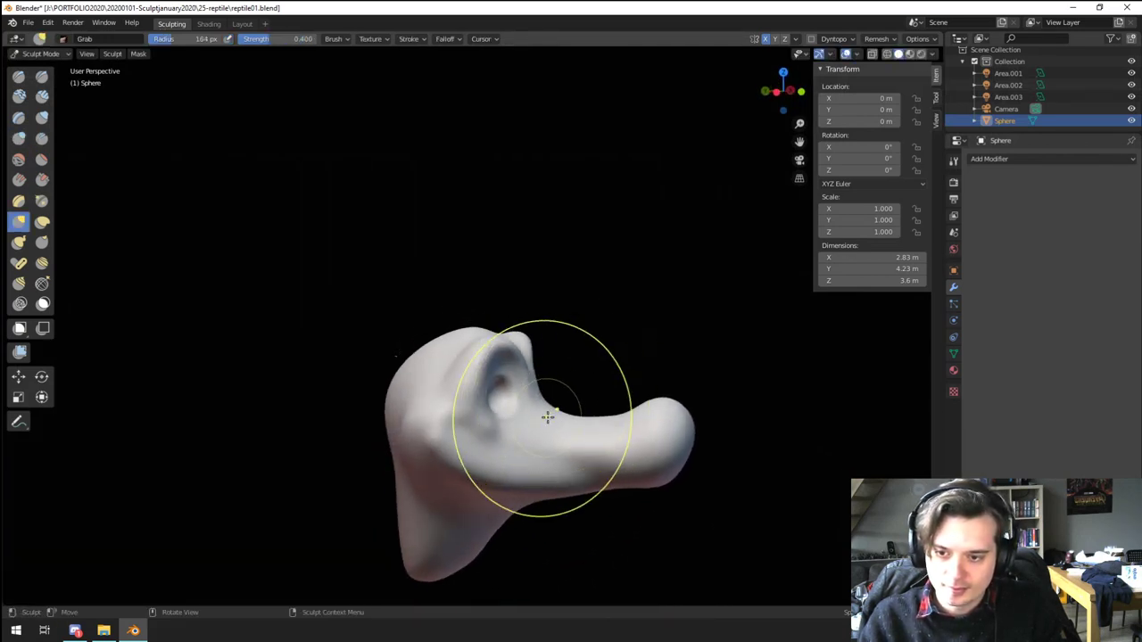
{"action": "left_click_drag", "start_coordinate": [556, 414], "coordinate": [562, 403]}
{"action": "middle_click_drag", "start_coordinate": [555, 412], "coordinate": [554, 401]}
Step: Pull the rear rim of the eye socket backward and raise the area beneath it with the Grab brush
{"action": "left_click_drag", "start_coordinate": [480, 393], "coordinate": [450, 379]}
{"action": "mouse_move", "coordinate": [449, 382]}
{"action": "middle_mouse_down"}
{"action": "mouse_move", "coordinate": [355, 413]}
{"action": "mouse_move", "coordinate": [419, 442]}
{"action": "middle_mouse_up"}
{"action": "key", "text": "f"}
{"action": "left_click", "coordinate": [342, 415]}
{"action": "key", "text": "f"}
{"action": "left_click", "coordinate": [427, 440]}
{"action": "left_click_drag", "start_coordinate": [428, 429], "coordinate": [440, 408]}
Step: Nudge the inside of the eye socket slightly upward with the Grab brush at a 60 px radius
{"action": "middle_click_drag", "start_coordinate": [438, 415], "coordinate": [460, 368]}
{"action": "key", "text": "f"}
{"action": "left_click", "coordinate": [454, 370]}
{"action": "left_click_drag", "start_coordinate": [455, 372], "coordinate": [459, 366]}
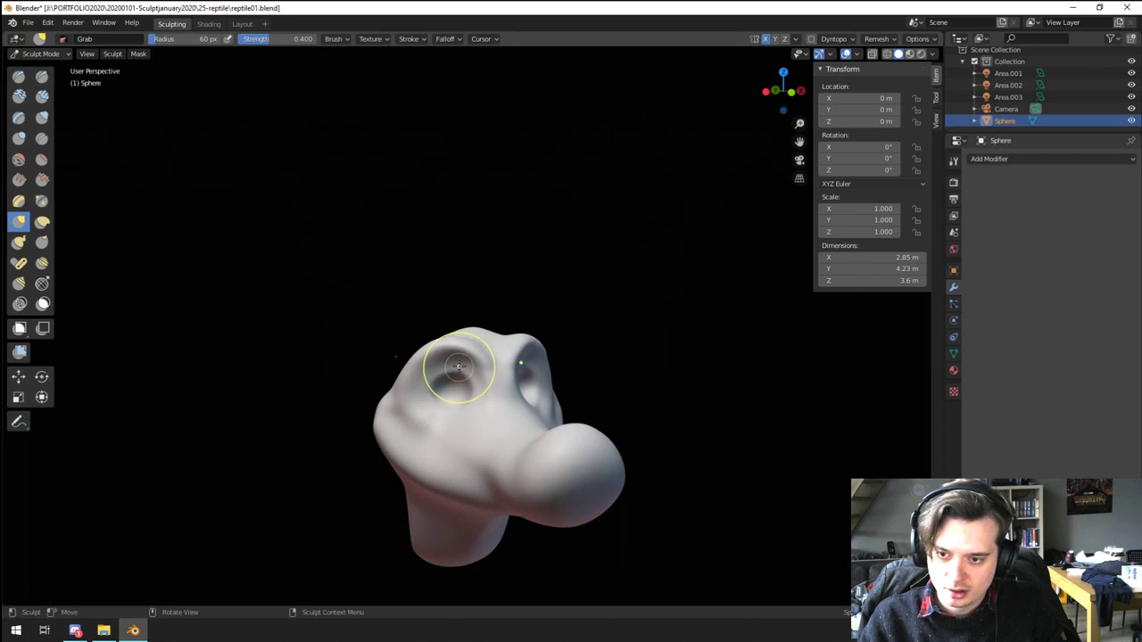
{"action": "middle_click_drag", "start_coordinate": [460, 367], "coordinate": [469, 292], "text": "ctrl"}
Step: Leave sculpting for Object Mode and add a UV sphere for the eyeball
{"action": "left_click", "coordinate": [39, 54]}
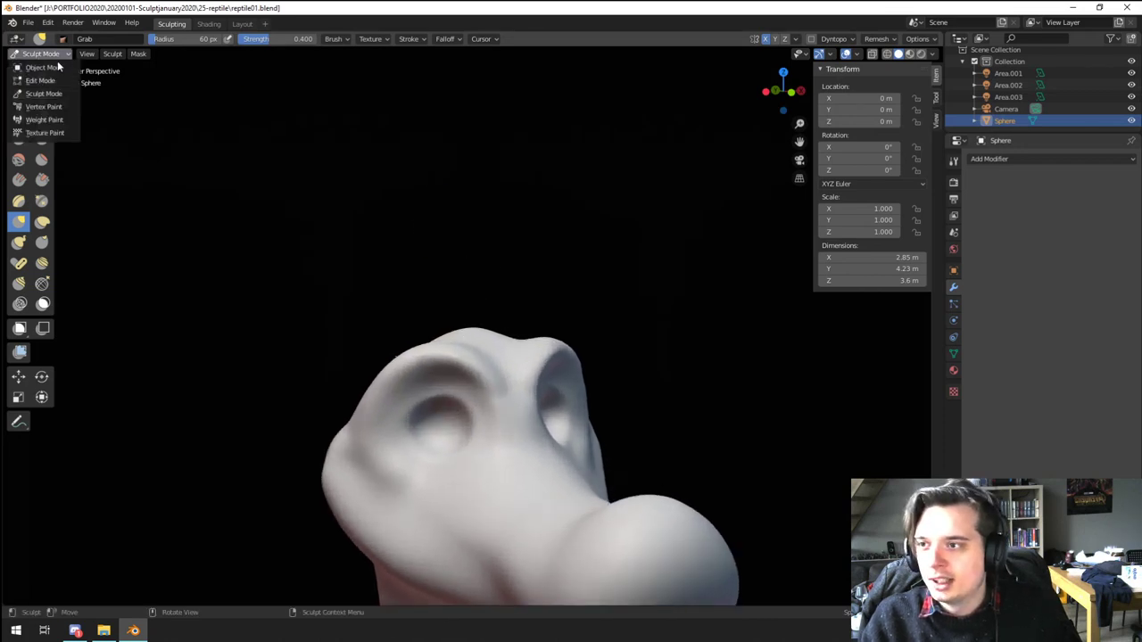
{"action": "middle_click_drag", "start_coordinate": [508, 435], "coordinate": [466, 432]}
{"action": "key", "text": "shift+a"}
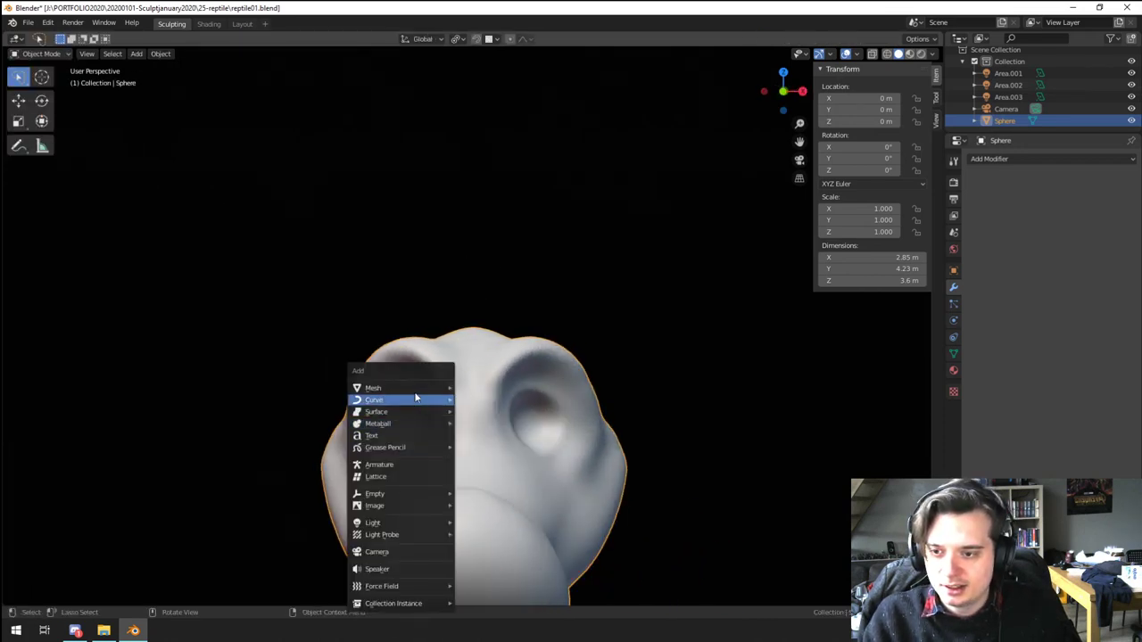
{"action": "mouse_move", "coordinate": [420, 389]}
{"action": "left_click", "coordinate": [516, 423]}
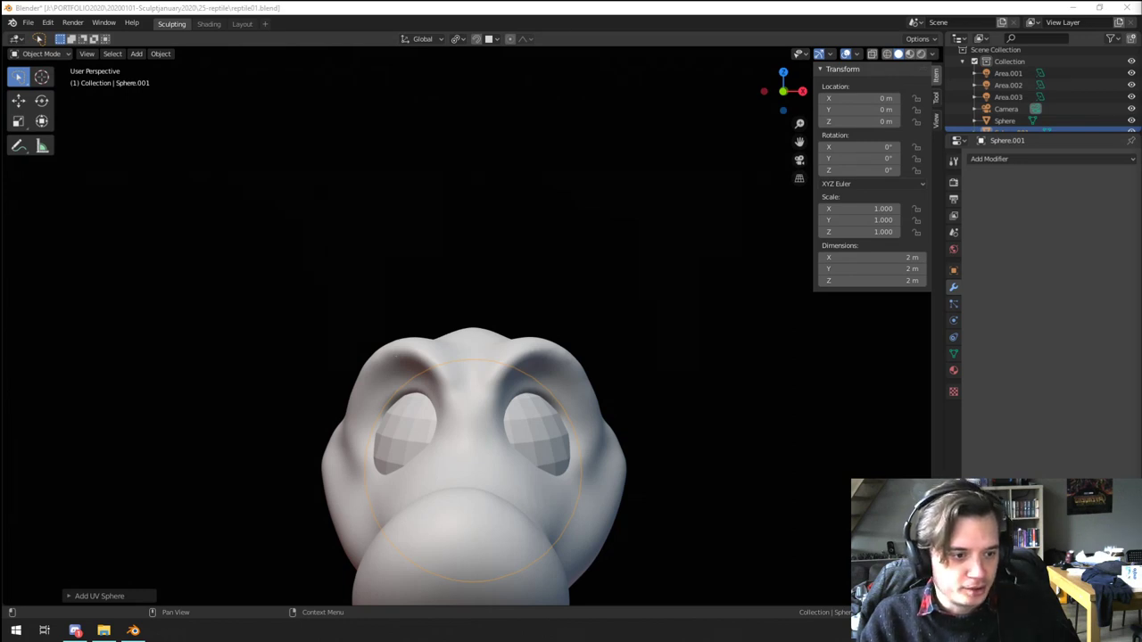
Step: Scale the UV sphere to about 0.338 and move it into the eye socket on the positive X side
{"action": "middle_click_drag", "start_coordinate": [474, 446], "coordinate": [458, 459]}
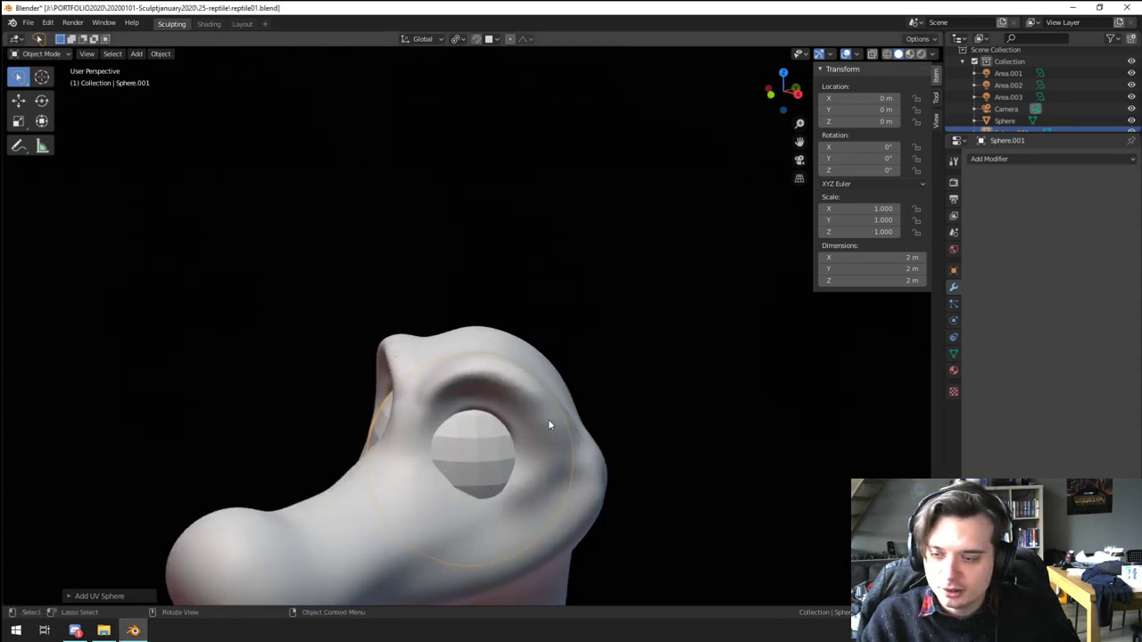
{"action": "key", "text": "s"}
{"action": "left_click", "coordinate": [562, 472]}
{"action": "middle_click_drag", "start_coordinate": [533, 474], "coordinate": [601, 443]}
{"action": "key", "text": "g"}
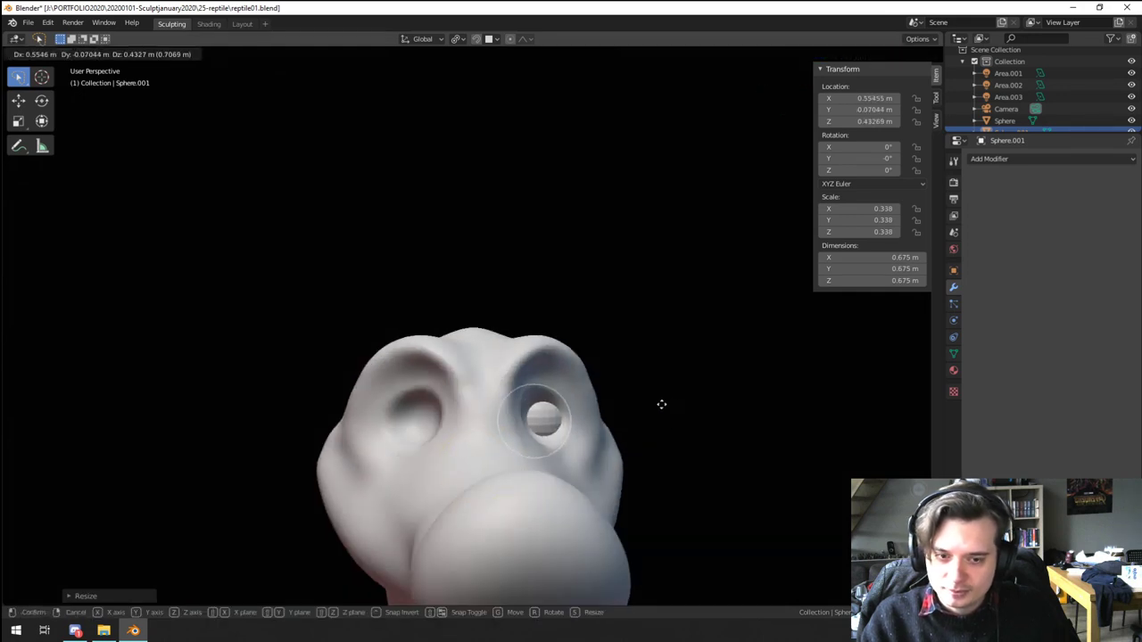
{"action": "left_click", "coordinate": [660, 404]}
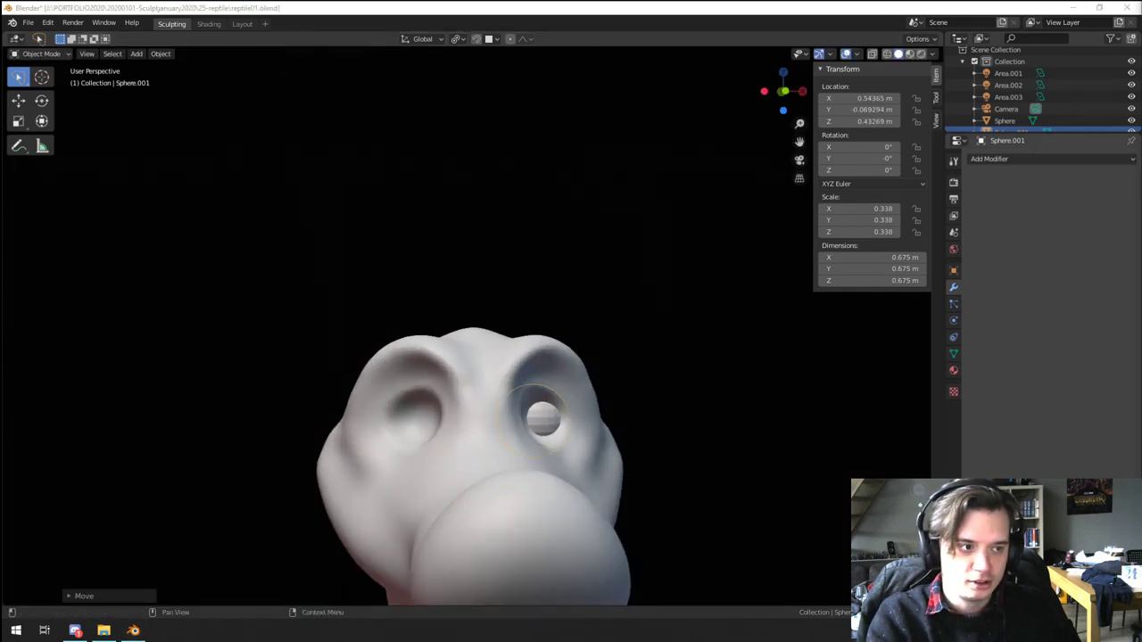
{"action": "middle_click_drag", "start_coordinate": [621, 434], "coordinate": [537, 430]}
Step: Rotate the eyeball 90° about the X axis and shift it forward into the socket opening
{"action": "type", "text": "r"}
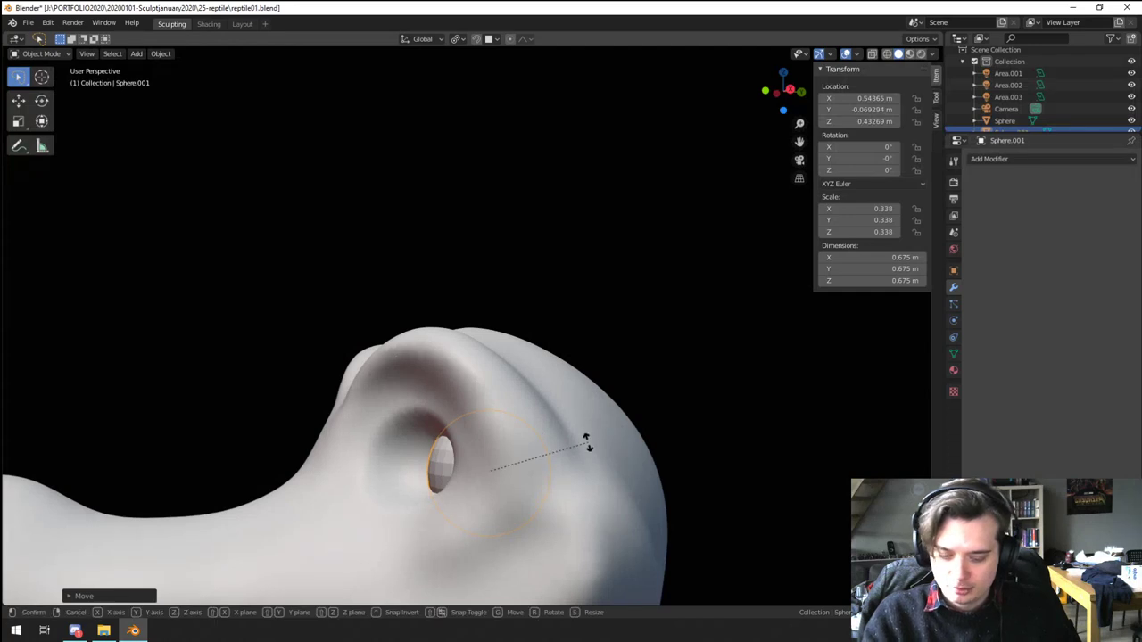
{"action": "type", "text": "y90x"}
{"action": "key", "text": "Return"}
{"action": "key", "text": "g"}
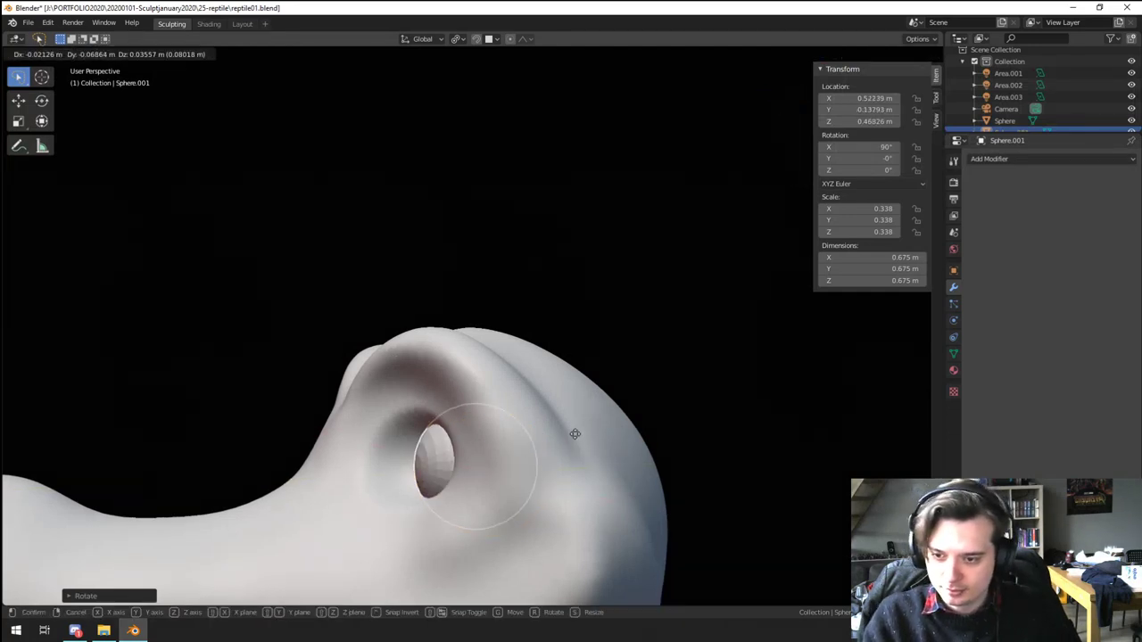
{"action": "left_click", "coordinate": [537, 432]}
{"action": "middle_click_drag", "start_coordinate": [537, 432], "coordinate": [608, 436]}
{"action": "key", "text": "g"}
{"action": "left_click", "coordinate": [648, 437]}
Step: Scale the eyeball to about 0.292 and seat it in the socket at about X 0.52, Y -0.33, Z 0.47 m
{"action": "key", "text": "s"}
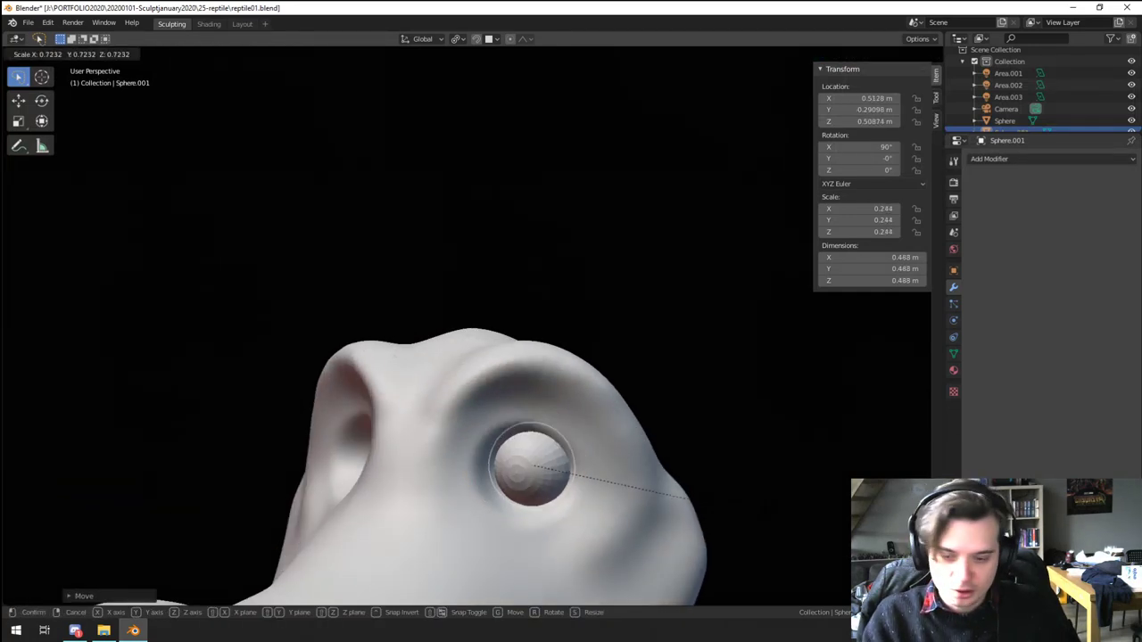
{"action": "left_click", "coordinate": [668, 509]}
{"action": "key", "text": "s"}
{"action": "left_click", "coordinate": [719, 511]}
{"action": "middle_click_drag", "start_coordinate": [720, 512], "coordinate": [611, 480]}
{"action": "key", "text": "g"}
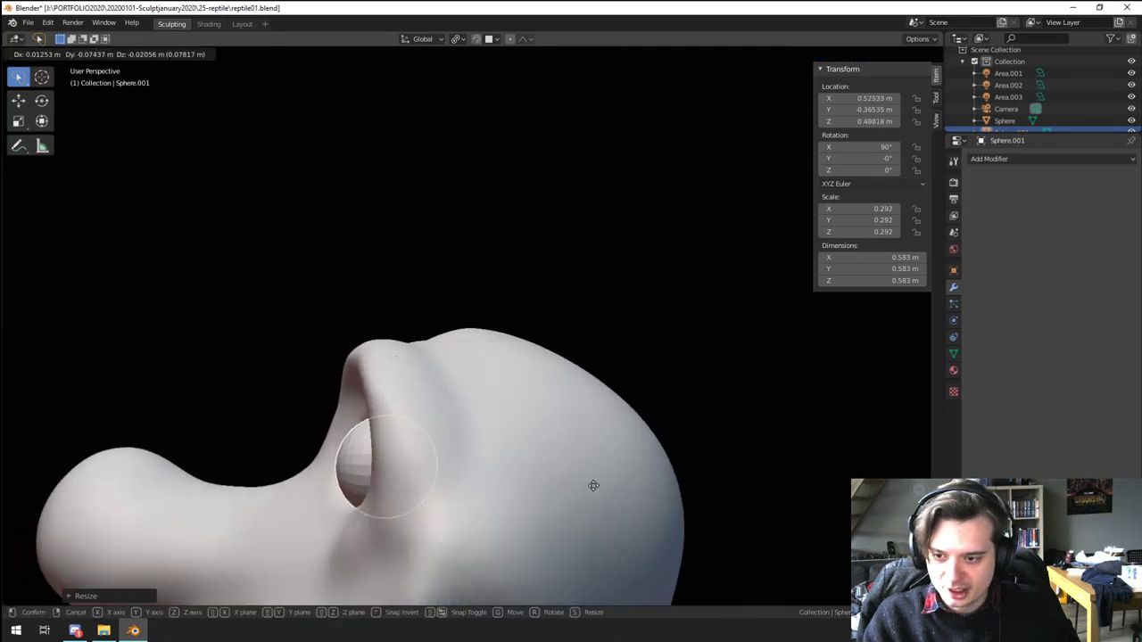
{"action": "left_click", "coordinate": [600, 491]}
{"action": "middle_click_drag", "start_coordinate": [370, 488], "coordinate": [500, 476]}
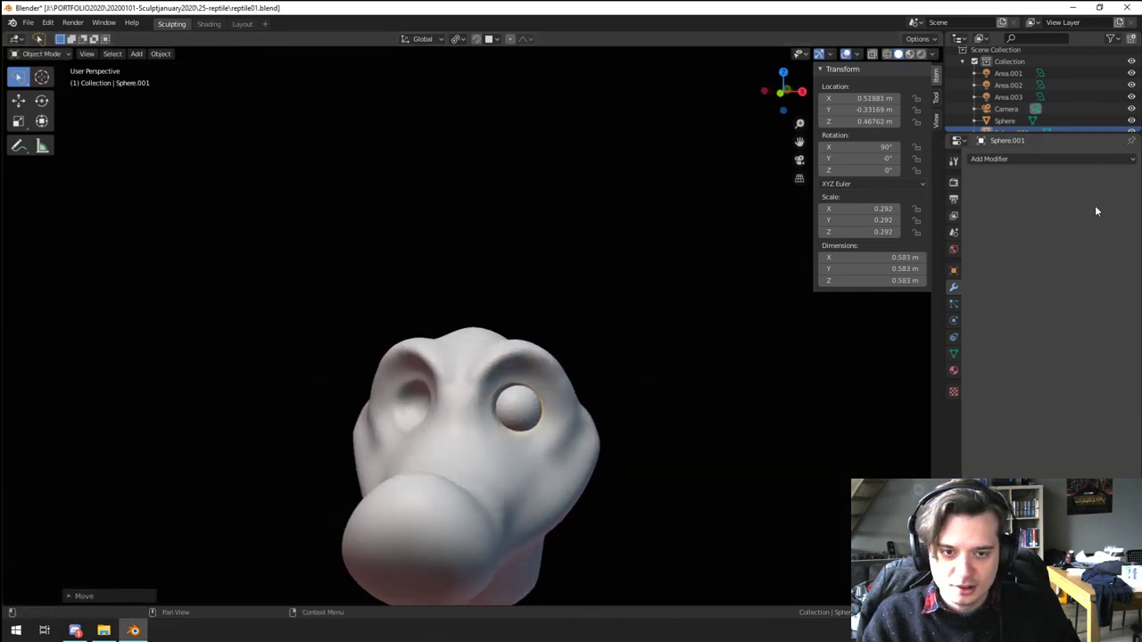
Step: Add a Mirror modifier on X to the eyeball, using the head object Sphere as the mirror object
{"action": "left_click", "coordinate": [1018, 159]}
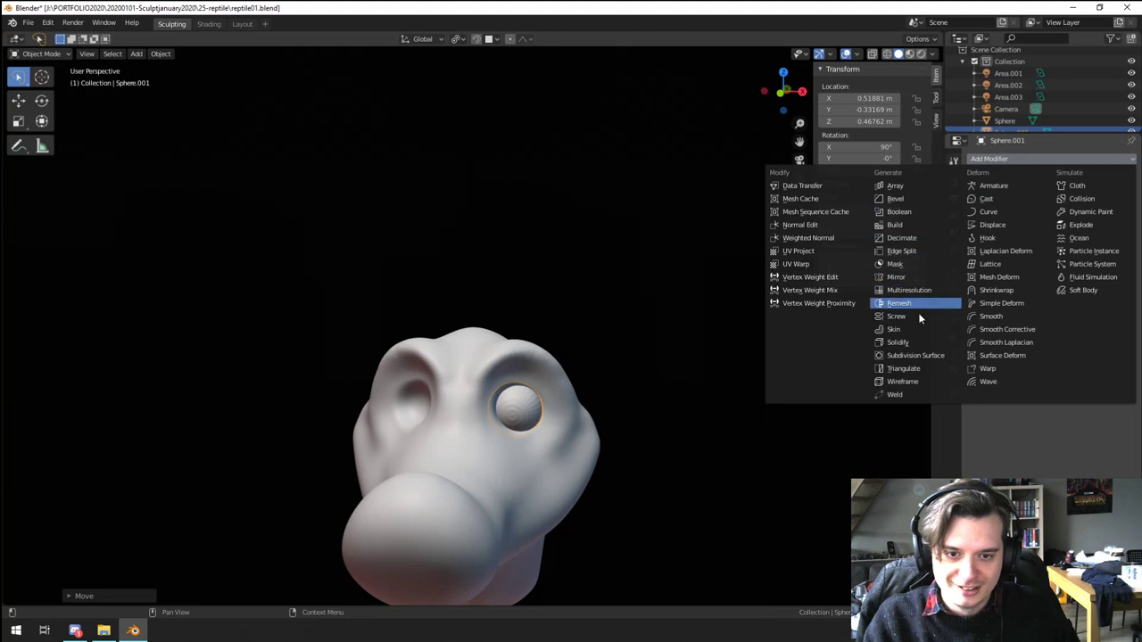
{"action": "left_click", "coordinate": [912, 278]}
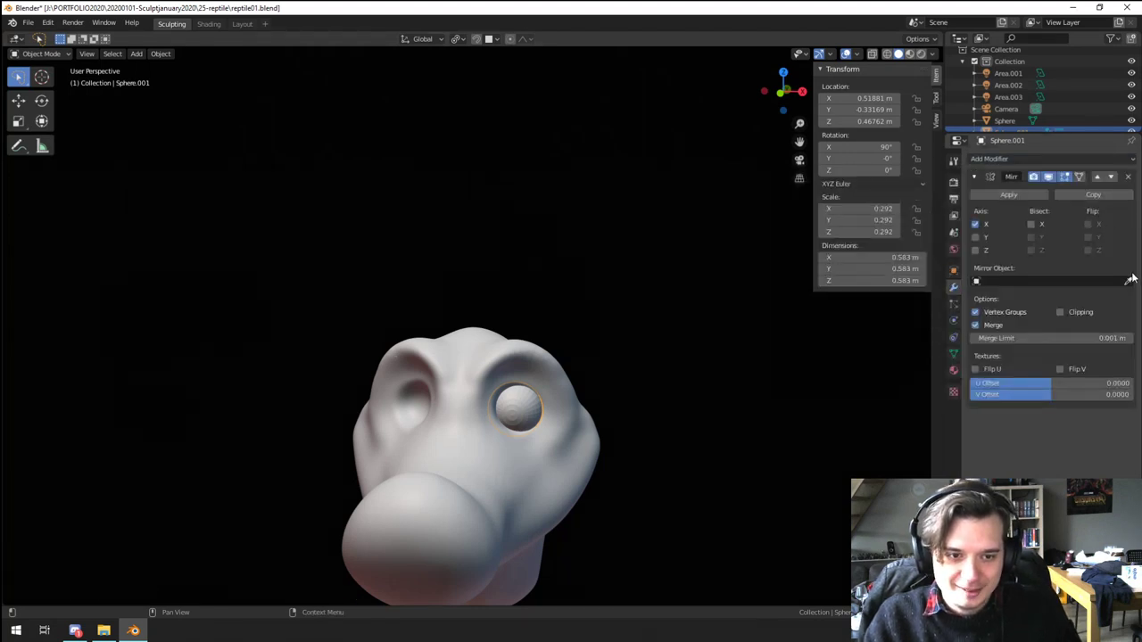
{"action": "left_click", "coordinate": [550, 438]}
Step: Scale the mirrored eyeballs down to about 0.260 so they fit the sockets
{"action": "middle_click_drag", "start_coordinate": [612, 438], "coordinate": [674, 439]}
{"action": "key", "text": "s"}
{"action": "left_click", "coordinate": [680, 440]}
{"action": "key", "text": "s"}
{"action": "left_click", "coordinate": [453, 390]}
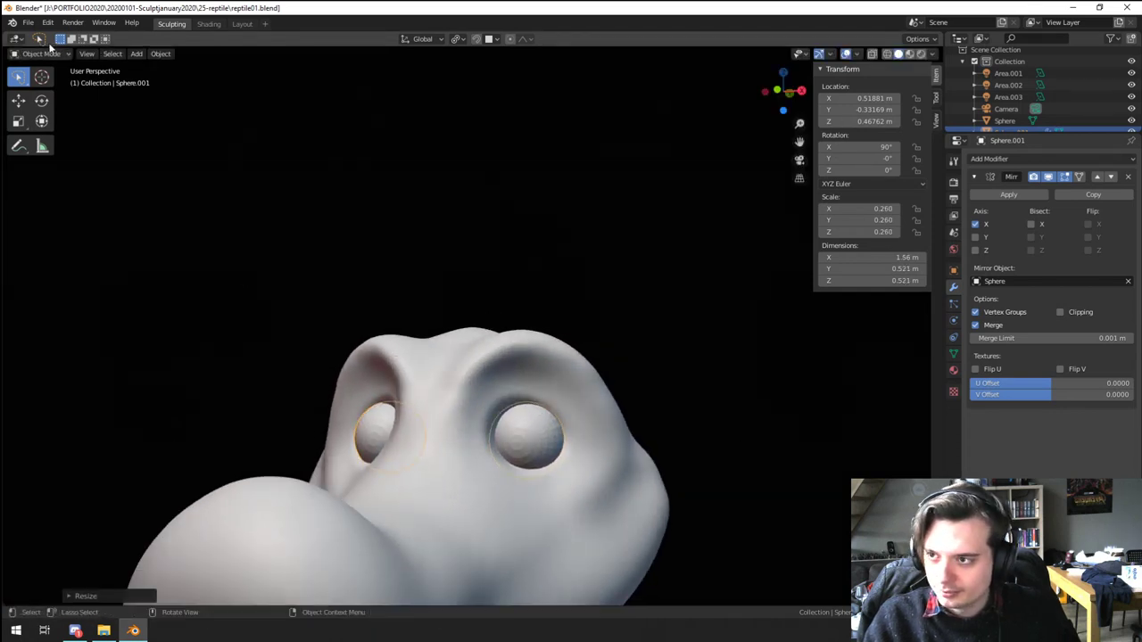
{"action": "left_click", "coordinate": [48, 54]}
{"action": "left_click", "coordinate": [50, 93]}
{"action": "scroll", "coordinate": [562, 513], "scroll_direction": "up", "scroll_amount": 1}
{"action": "middle_click_drag", "start_coordinate": [580, 478], "coordinate": [550, 390], "text": "shift"}
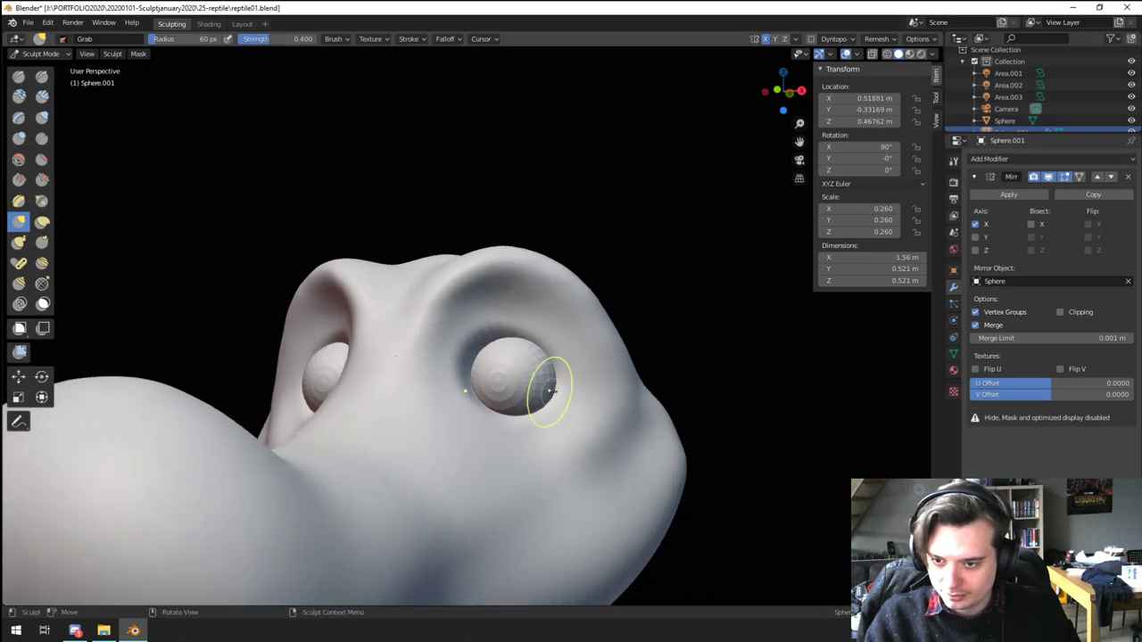
{"action": "left_click", "coordinate": [20, 138]}
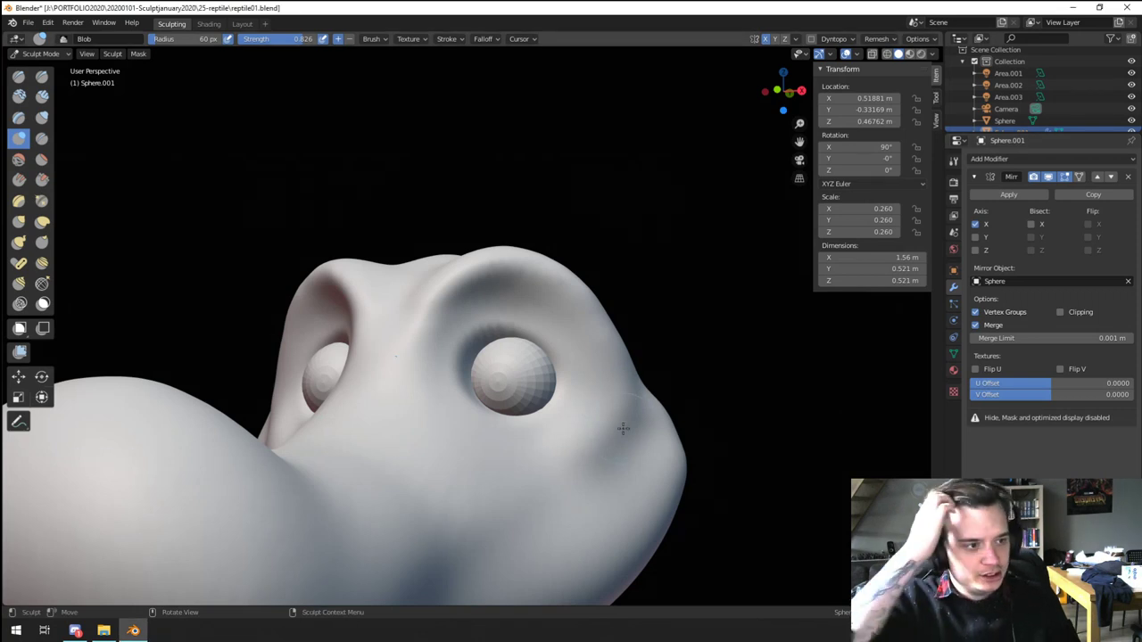
{"action": "scroll", "coordinate": [386, 274], "scroll_direction": "up", "scroll_amount": 3}
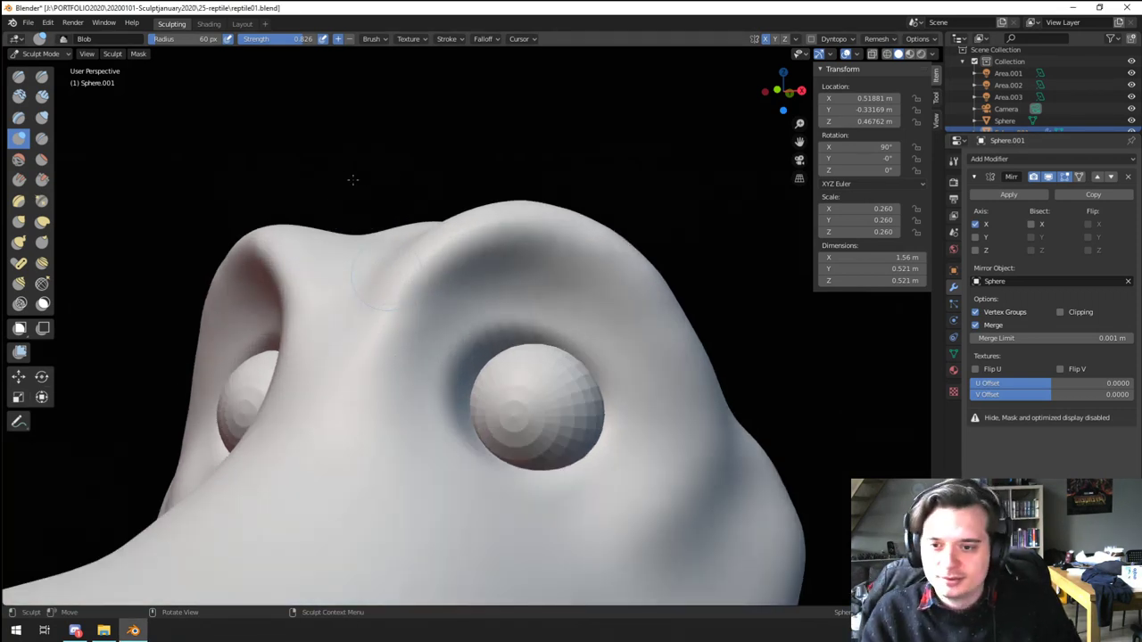
{"action": "key", "text": "f"}
{"action": "left_click", "coordinate": [525, 384]}
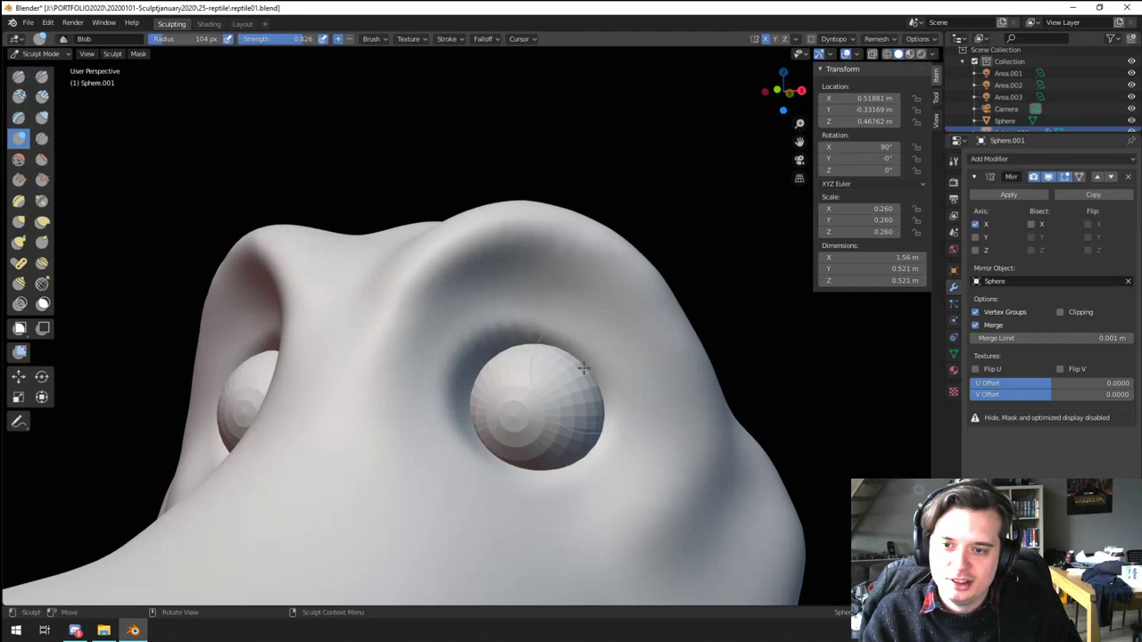
{"action": "key", "text": "g"}
{"action": "key", "text": "f"}
{"action": "left_click", "coordinate": [527, 368]}
{"action": "middle_click_drag", "start_coordinate": [473, 373], "coordinate": [512, 379]}
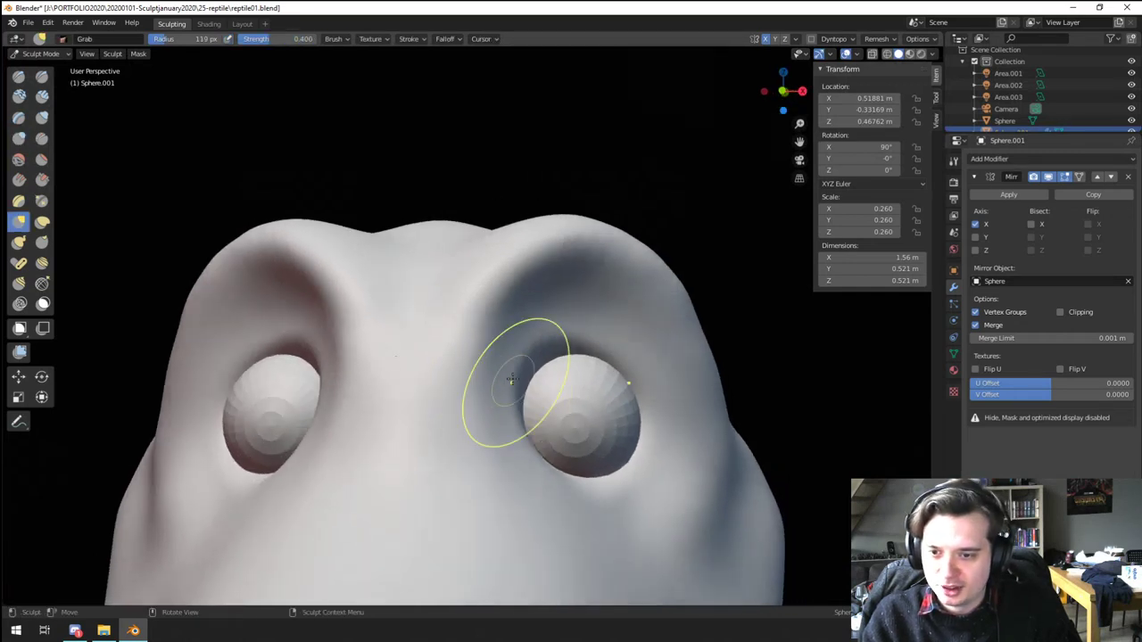
Step: Select the head object in Object Mode and return it to Sculpt Mode
{"action": "left_click", "coordinate": [41, 55]}
{"action": "left_click", "coordinate": [45, 69]}
{"action": "left_click", "coordinate": [232, 218]}
{"action": "left_click", "coordinate": [42, 54]}
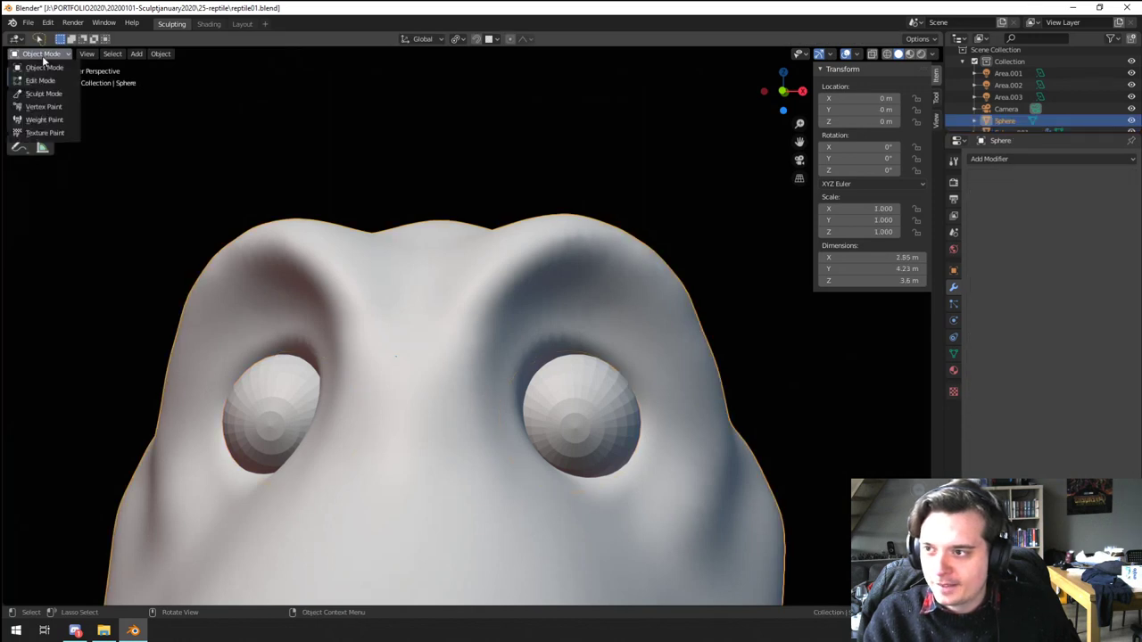
{"action": "left_click", "coordinate": [46, 95]}
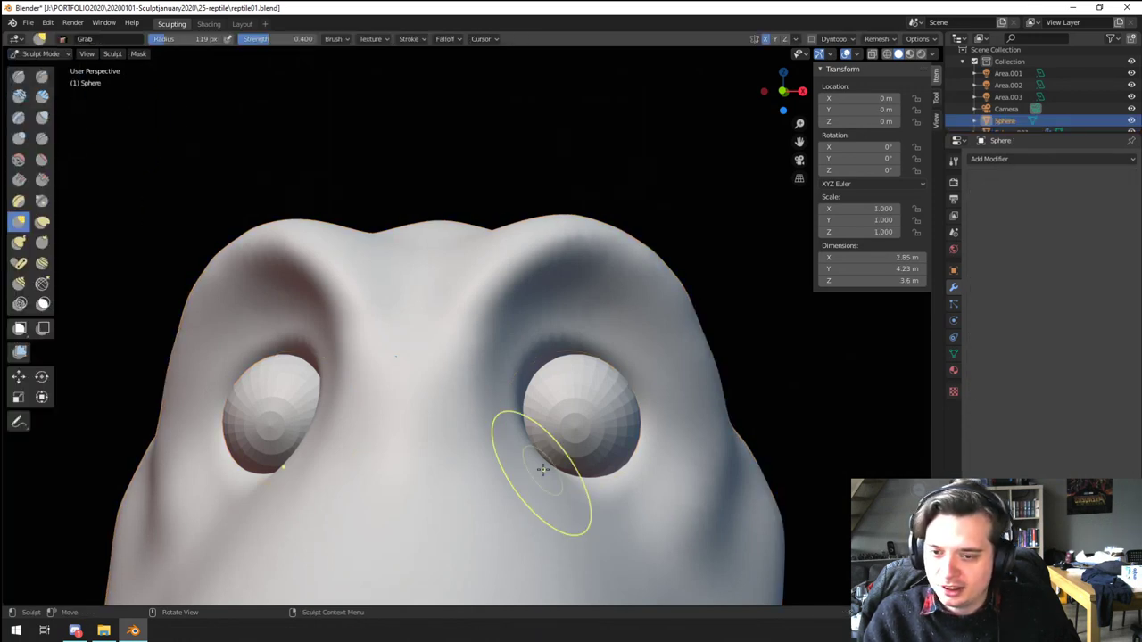
Step: Build up an upper eyelid around the top of the eyeball with the Blob brush at a 116 px radius
{"action": "middle_click_drag", "start_coordinate": [540, 476], "coordinate": [530, 433]}
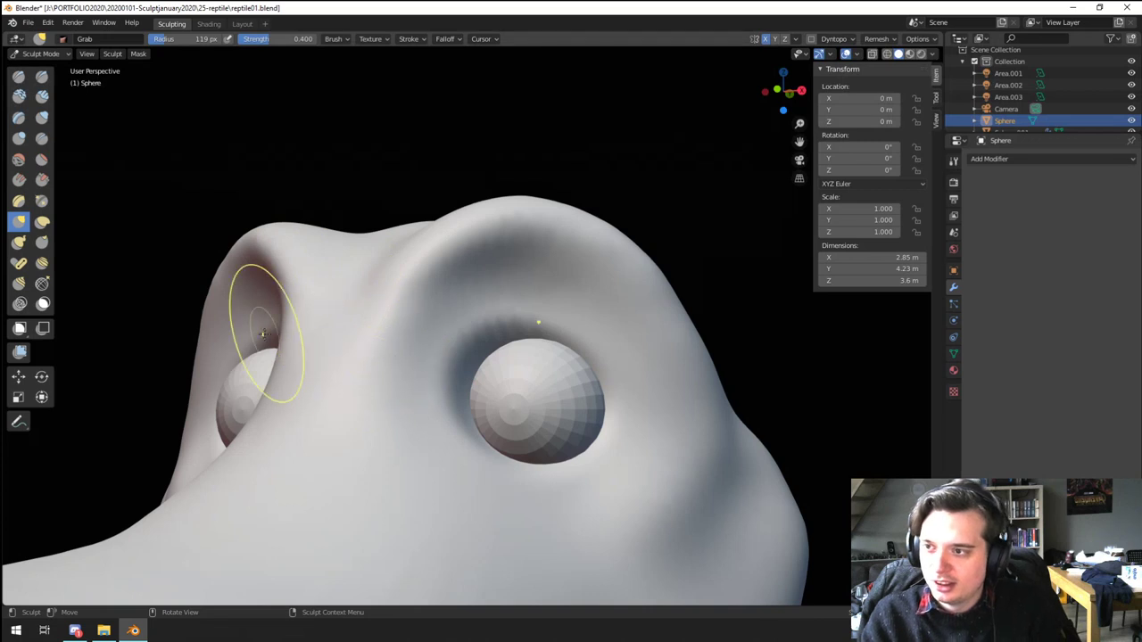
{"action": "left_click", "coordinate": [19, 138]}
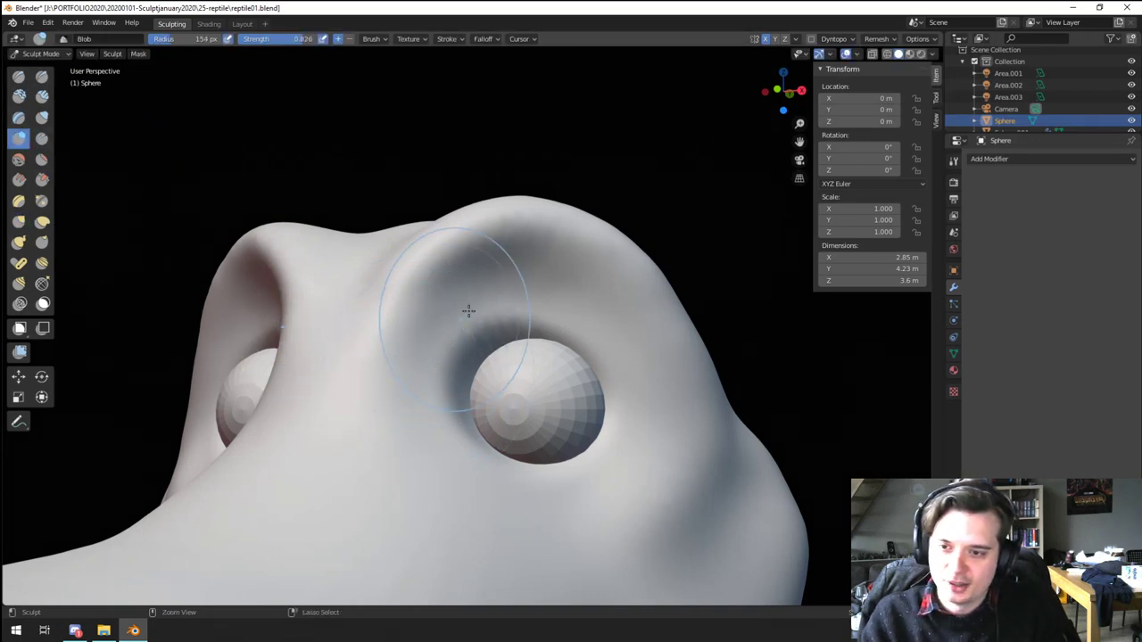
{"action": "key", "text": "f"}
{"action": "left_click", "coordinate": [398, 411]}
{"action": "left_click_drag", "start_coordinate": [462, 339], "coordinate": [627, 346]}
{"action": "left_click_drag", "start_coordinate": [486, 322], "coordinate": [616, 408]}
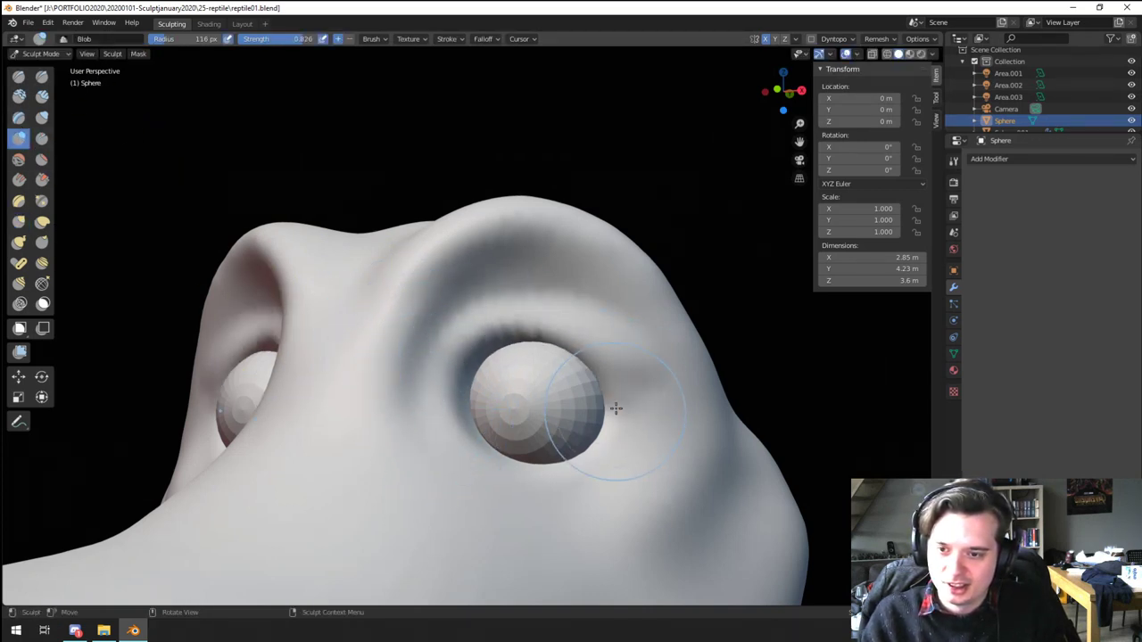
{"action": "mouse_move", "coordinate": [478, 394]}
{"action": "left_mouse_down"}
{"action": "mouse_move", "coordinate": [612, 390]}
{"action": "mouse_move", "coordinate": [474, 382]}
{"action": "left_mouse_up"}
Step: Fill out the upper eyelid and inner eye corner with the Blob brush at a 193 px radius
{"action": "key", "text": "f"}
{"action": "left_click", "coordinate": [652, 385]}
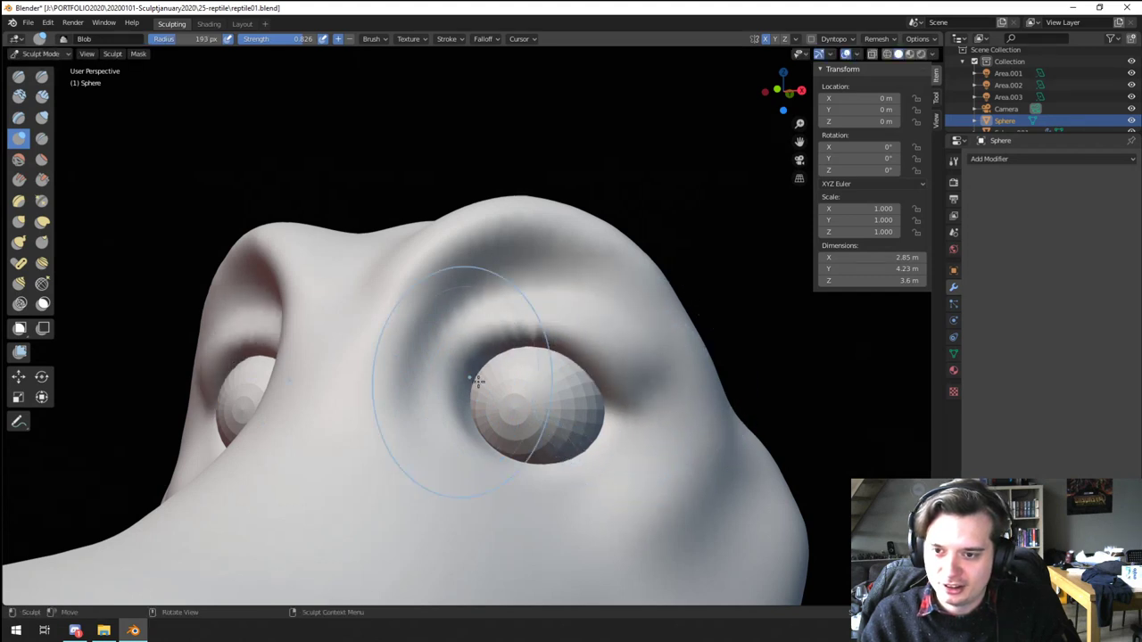
{"action": "mouse_move", "coordinate": [617, 377]}
{"action": "left_mouse_down"}
{"action": "mouse_move", "coordinate": [452, 375]}
{"action": "mouse_move", "coordinate": [604, 339]}
{"action": "mouse_move", "coordinate": [471, 351]}
{"action": "left_mouse_up"}
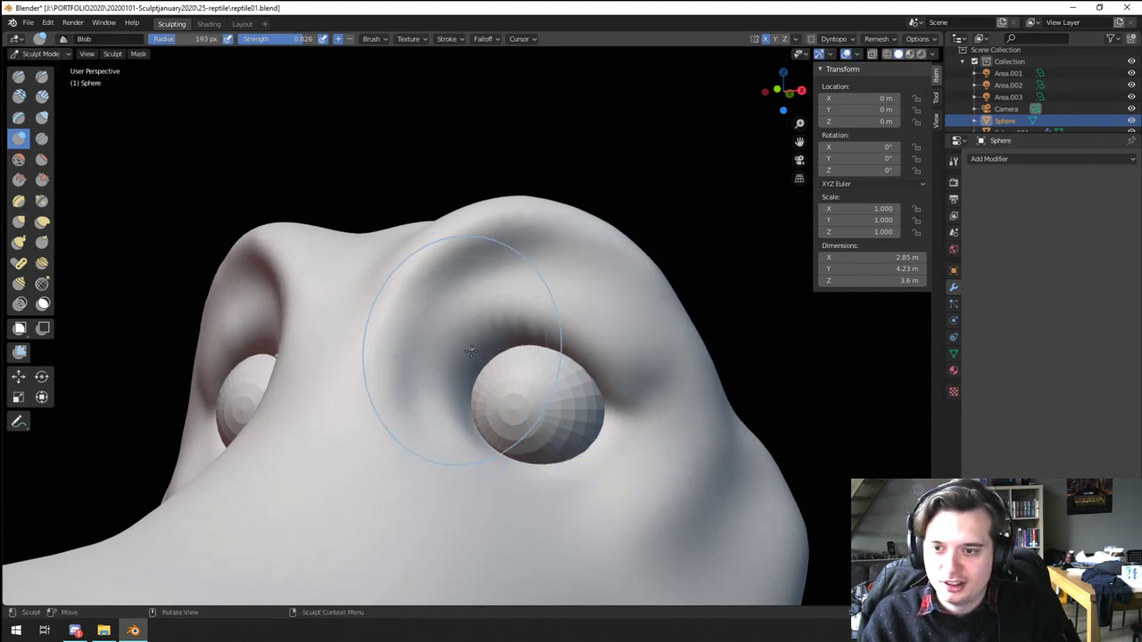
{"action": "mouse_move", "coordinate": [443, 397]}
{"action": "left_mouse_down"}
{"action": "mouse_move", "coordinate": [601, 395]}
{"action": "mouse_move", "coordinate": [543, 346]}
{"action": "mouse_move", "coordinate": [449, 397]}
{"action": "mouse_move", "coordinate": [525, 354]}
{"action": "left_mouse_up"}
Step: Add volume below the eye with the Blob brush at a 167 px radius and open the Remesh settings
{"action": "key", "text": "f"}
{"action": "left_click", "coordinate": [646, 393]}
{"action": "mouse_move", "coordinate": [525, 354]}
{"action": "middle_mouse_down"}
{"action": "mouse_move", "coordinate": [464, 377]}
{"action": "mouse_move", "coordinate": [532, 413]}
{"action": "mouse_move", "coordinate": [450, 386]}
{"action": "mouse_move", "coordinate": [462, 387]}
{"action": "middle_mouse_up"}
{"action": "left_click_drag", "start_coordinate": [603, 436], "coordinate": [541, 502]}
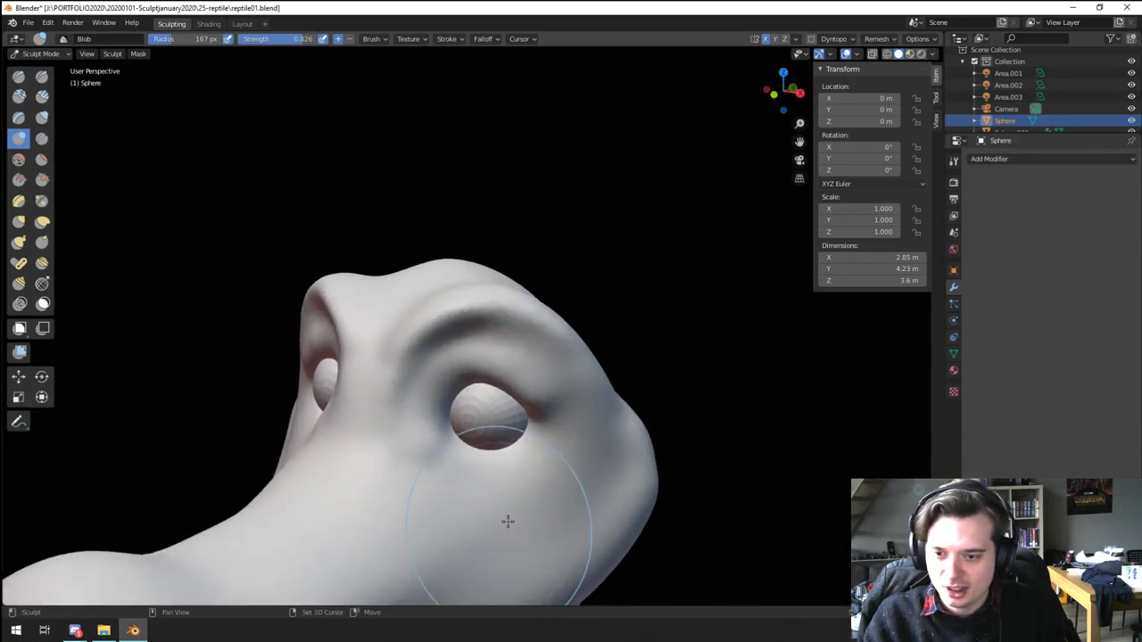
{"action": "scroll", "coordinate": [508, 499], "scroll_direction": "down", "scroll_amount": 2}
{"action": "mouse_move", "coordinate": [512, 445]}
{"action": "middle_mouse_down"}
{"action": "mouse_move", "coordinate": [576, 426]}
{"action": "mouse_move", "coordinate": [553, 387]}
{"action": "middle_mouse_up"}
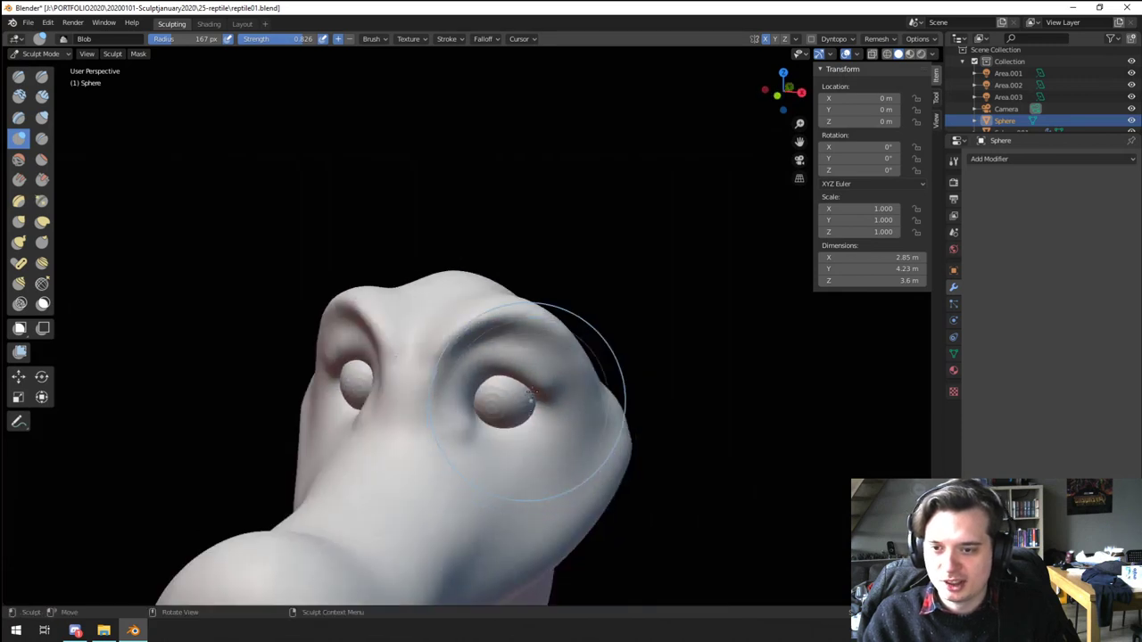
{"action": "left_click", "coordinate": [876, 38]}
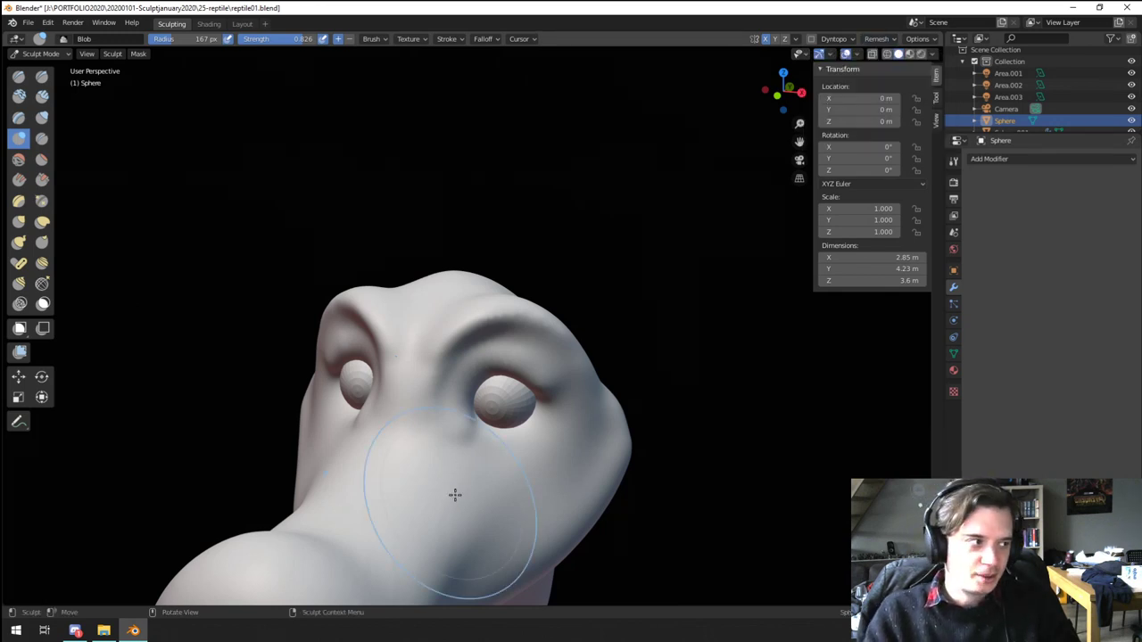
Step: Reshape the brow and upper eyelid with the Grab brush at a 228 px radius, pulling the inner eye corner toward the snout
{"action": "mouse_move", "coordinate": [476, 486]}
{"action": "middle_mouse_down"}
{"action": "mouse_move", "coordinate": [477, 499]}
{"action": "mouse_move", "coordinate": [477, 426]}
{"action": "mouse_move", "coordinate": [490, 402]}
{"action": "mouse_move", "coordinate": [514, 407]}
{"action": "middle_mouse_up"}
{"action": "key", "text": "g"}
{"action": "key", "text": "f"}
{"action": "left_click", "coordinate": [510, 406]}
{"action": "left_click", "coordinate": [596, 376]}
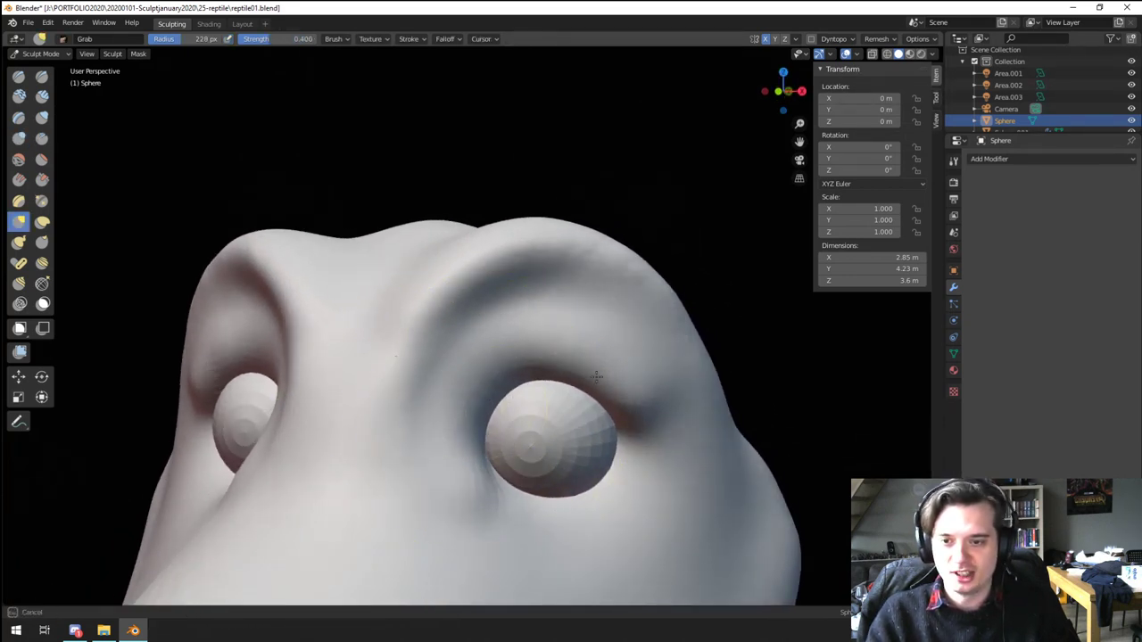
{"action": "left_click_drag", "start_coordinate": [519, 265], "coordinate": [520, 265]}
{"action": "mouse_move", "coordinate": [518, 321]}
{"action": "middle_mouse_down", "text": "ctrl"}
{"action": "mouse_move", "coordinate": [486, 400]}
{"action": "mouse_move", "coordinate": [576, 366]}
{"action": "mouse_move", "coordinate": [478, 394]}
{"action": "mouse_move", "coordinate": [487, 364]}
{"action": "mouse_move", "coordinate": [528, 392]}
{"action": "middle_mouse_up", "text": "ctrl"}
{"action": "left_click_drag", "start_coordinate": [502, 390], "coordinate": [467, 396]}
Step: Pull the inner corner of the eyelid forward and down with a resized Grab brush
{"action": "middle_click_drag", "start_coordinate": [482, 397], "coordinate": [410, 387]}
{"action": "key", "text": "f"}
{"action": "left_click", "coordinate": [408, 387]}
{"action": "left_click_drag", "start_coordinate": [392, 395], "coordinate": [383, 410]}
{"action": "middle_click_drag", "start_coordinate": [385, 413], "coordinate": [441, 399]}
{"action": "left_click_drag", "start_coordinate": [485, 411], "coordinate": [475, 423]}
Step: Sharpen the upper eyelid edge and inner eye corner around the eyeball with the Crease brush at a 73 px radius
{"action": "mouse_move", "coordinate": [464, 423]}
{"action": "middle_mouse_down"}
{"action": "mouse_move", "coordinate": [438, 444]}
{"action": "mouse_move", "coordinate": [432, 482]}
{"action": "middle_mouse_up"}
{"action": "middle_click_drag", "start_coordinate": [432, 482], "coordinate": [419, 398]}
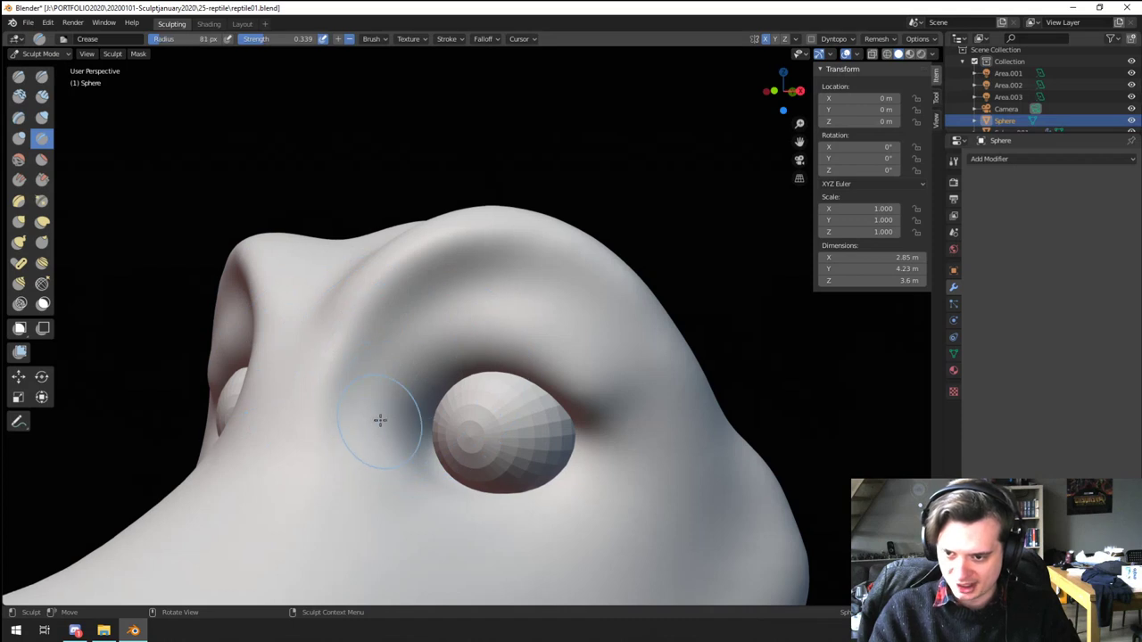
{"action": "key", "text": "f"}
{"action": "left_click", "coordinate": [411, 403]}
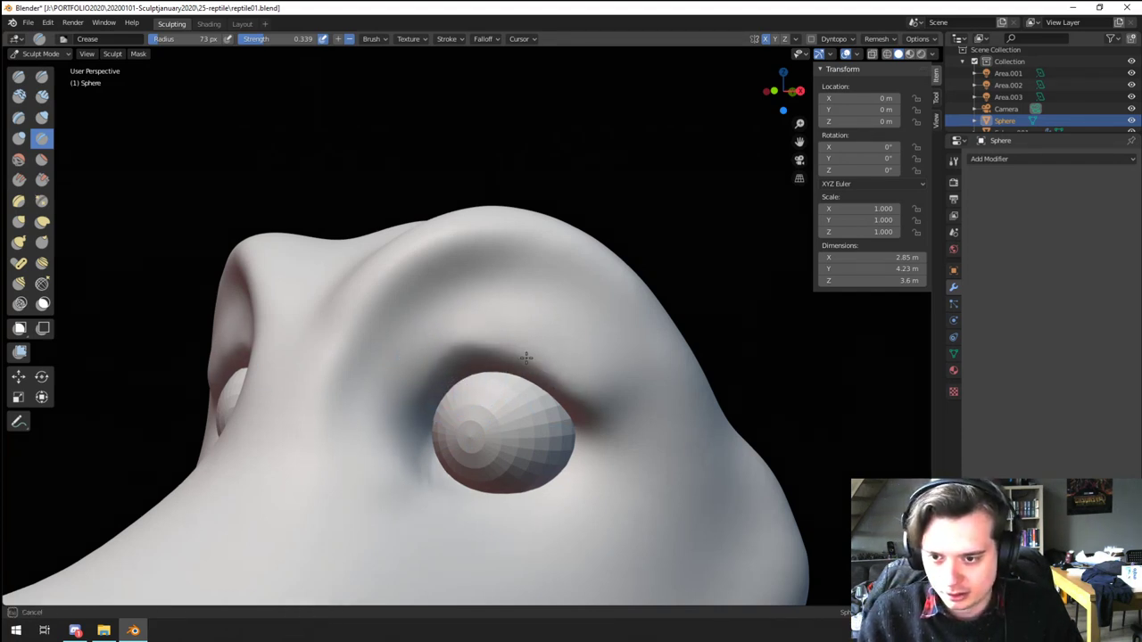
{"action": "mouse_move", "coordinate": [465, 334]}
{"action": "middle_mouse_down", "text": "ctrl"}
{"action": "mouse_move", "coordinate": [533, 492]}
{"action": "mouse_move", "coordinate": [681, 456]}
{"action": "mouse_move", "coordinate": [604, 439]}
{"action": "mouse_move", "coordinate": [612, 384]}
{"action": "middle_mouse_up", "text": "ctrl"}
Step: Pull the outer corner of the eyelid downward with the Grab brush at a 95 px radius
{"action": "key", "text": "g"}
{"action": "key", "text": "f"}
{"action": "left_click", "coordinate": [655, 379]}
{"action": "left_click_drag", "start_coordinate": [585, 399], "coordinate": [584, 432]}
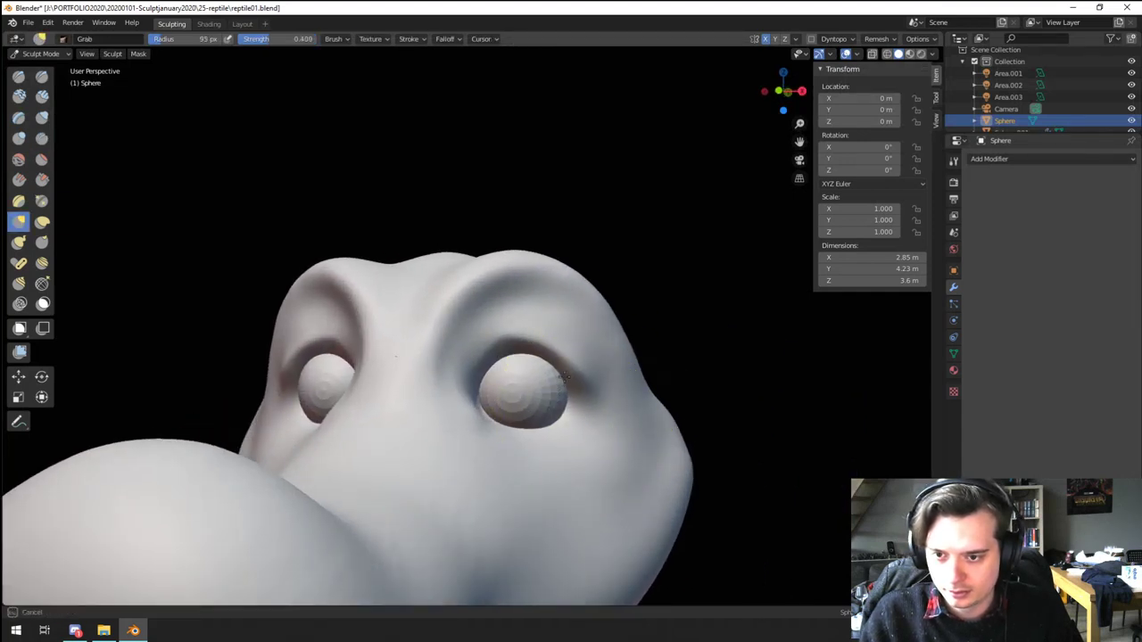
Step: Nudge the lower eyelid and the skin beside the eyeball into place with small strokes of a resized Grab brush
{"action": "key", "text": "f"}
{"action": "left_click", "coordinate": [501, 362]}
{"action": "left_click_drag", "start_coordinate": [495, 381], "coordinate": [495, 389]}
{"action": "mouse_move", "coordinate": [491, 392]}
{"action": "middle_mouse_down", "text": "ctrl"}
{"action": "mouse_move", "coordinate": [482, 447]}
{"action": "mouse_move", "coordinate": [367, 443]}
{"action": "middle_mouse_up", "text": "ctrl"}
{"action": "key", "text": "f"}
{"action": "left_click", "coordinate": [406, 398]}
{"action": "left_click_drag", "start_coordinate": [407, 397], "coordinate": [408, 393]}
{"action": "middle_click_drag", "start_coordinate": [408, 393], "coordinate": [362, 411]}
{"action": "left_click_drag", "start_coordinate": [389, 415], "coordinate": [386, 414]}
Step: Adjust the top of the brow ridge from several angles with the Grab brush at a radius of about 156 to 176 px
{"action": "mouse_move", "coordinate": [387, 413]}
{"action": "middle_mouse_down"}
{"action": "mouse_move", "coordinate": [520, 400]}
{"action": "mouse_move", "coordinate": [470, 390]}
{"action": "mouse_move", "coordinate": [471, 344]}
{"action": "middle_mouse_up"}
{"action": "middle_click_drag", "start_coordinate": [500, 343], "coordinate": [473, 337]}
{"action": "mouse_move", "coordinate": [497, 271]}
{"action": "left_mouse_down"}
{"action": "mouse_move", "coordinate": [505, 232]}
{"action": "mouse_move", "coordinate": [514, 304]}
{"action": "mouse_move", "coordinate": [598, 262]}
{"action": "left_mouse_up"}
{"action": "key", "text": "f"}
{"action": "left_click", "coordinate": [493, 301]}
{"action": "middle_click_drag", "start_coordinate": [571, 278], "coordinate": [656, 285]}
{"action": "middle_click_drag", "start_coordinate": [536, 298], "coordinate": [531, 364], "text": "ctrl"}
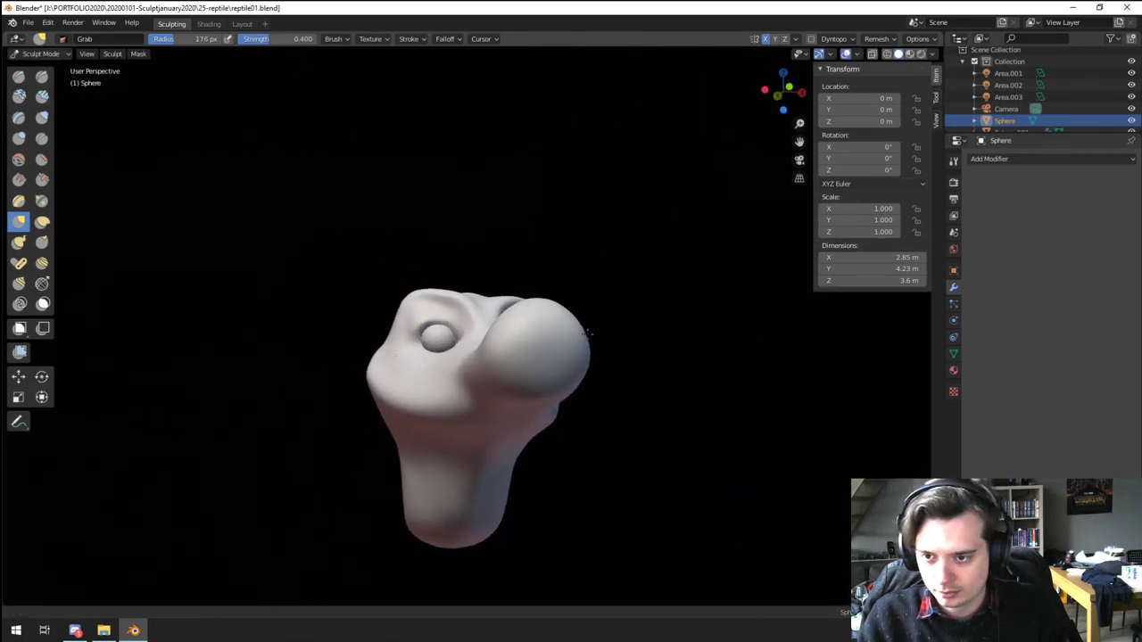
{"action": "mouse_move", "coordinate": [585, 326]}
{"action": "middle_mouse_down"}
{"action": "mouse_move", "coordinate": [562, 348]}
{"action": "mouse_move", "coordinate": [504, 346]}
{"action": "middle_mouse_up"}
{"action": "mouse_move", "coordinate": [540, 312]}
{"action": "middle_mouse_down", "text": "ctrl"}
{"action": "mouse_move", "coordinate": [552, 277]}
{"action": "mouse_move", "coordinate": [543, 283]}
{"action": "mouse_move", "coordinate": [529, 243]}
{"action": "middle_mouse_up", "text": "ctrl"}
{"action": "key", "text": "f"}
{"action": "left_click", "coordinate": [625, 283]}
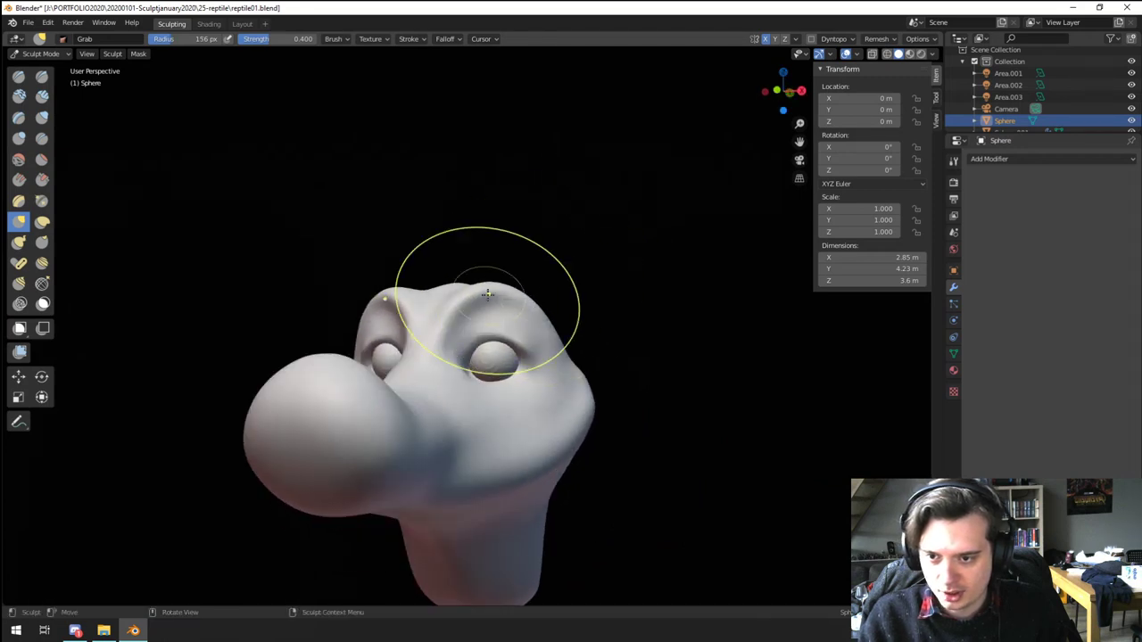
{"action": "middle_click_drag", "start_coordinate": [491, 287], "coordinate": [530, 320]}
{"action": "key", "text": "f"}
{"action": "left_click", "coordinate": [510, 285]}
Step: Pull the back of the skull upward and backward behind the brows with the Grab brush at about 160 px radius
{"action": "mouse_move", "coordinate": [571, 286]}
{"action": "middle_mouse_down"}
{"action": "mouse_move", "coordinate": [491, 277]}
{"action": "mouse_move", "coordinate": [446, 291]}
{"action": "middle_mouse_up"}
{"action": "key", "text": "f"}
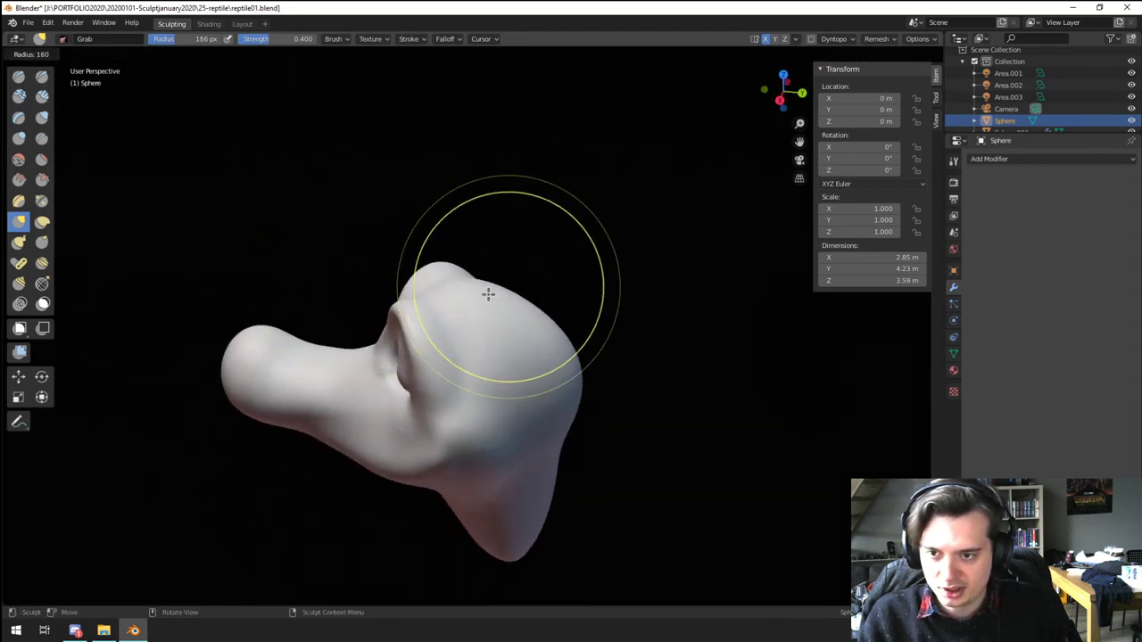
{"action": "left_click", "coordinate": [490, 294]}
{"action": "left_click_drag", "start_coordinate": [530, 293], "coordinate": [560, 267]}
{"action": "key", "text": "f"}
{"action": "left_click", "coordinate": [600, 284]}
{"action": "mouse_move", "coordinate": [532, 323]}
{"action": "middle_mouse_down"}
{"action": "mouse_move", "coordinate": [640, 258]}
{"action": "mouse_move", "coordinate": [677, 267]}
{"action": "middle_mouse_up"}
Step: Raise the crown of the head above the brows with the Grab brush, resizing it to 164 px
{"action": "mouse_move", "coordinate": [667, 266]}
{"action": "middle_mouse_down"}
{"action": "mouse_move", "coordinate": [591, 265]}
{"action": "mouse_move", "coordinate": [513, 302]}
{"action": "middle_mouse_up"}
{"action": "key", "text": "f"}
{"action": "left_click", "coordinate": [501, 346]}
{"action": "middle_click_drag", "start_coordinate": [517, 346], "coordinate": [562, 468]}
{"action": "mouse_move", "coordinate": [535, 428]}
{"action": "left_mouse_down"}
{"action": "mouse_move", "coordinate": [526, 360]}
{"action": "mouse_move", "coordinate": [580, 366]}
{"action": "left_mouse_up"}
{"action": "mouse_move", "coordinate": [573, 359]}
{"action": "middle_mouse_down"}
{"action": "mouse_move", "coordinate": [612, 277]}
{"action": "mouse_move", "coordinate": [658, 258]}
{"action": "middle_mouse_up"}
{"action": "key", "text": "f"}
{"action": "left_click", "coordinate": [500, 291]}
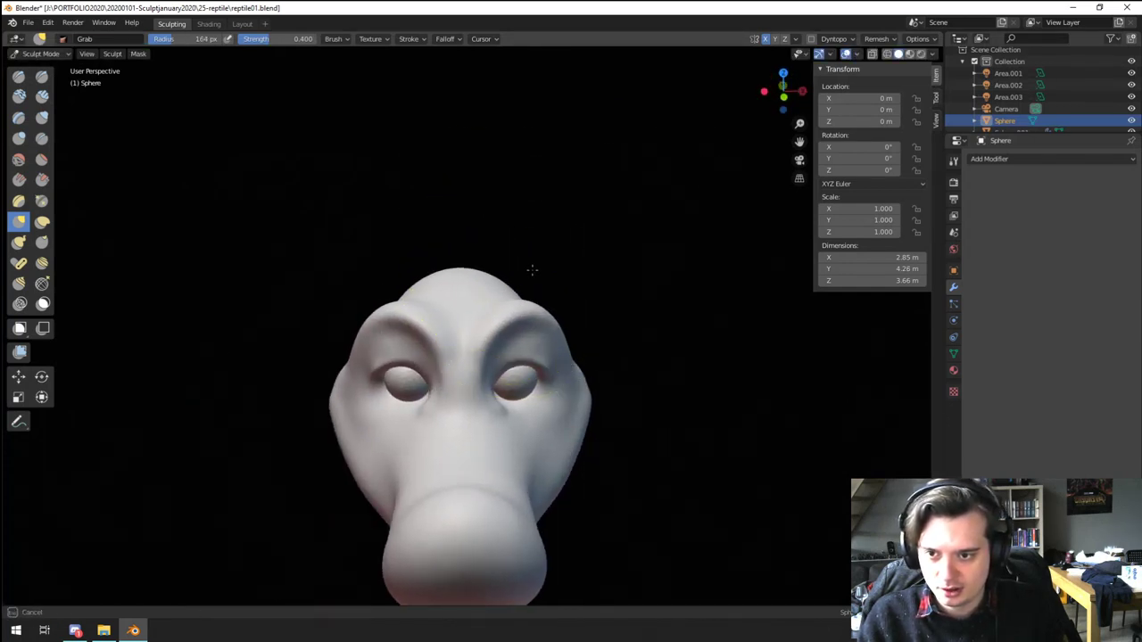
Step: Carve the front of the mouth line around the underside of the snout tip with the Crease brush at an 80 px radius
{"action": "middle_click_drag", "start_coordinate": [473, 375], "coordinate": [496, 350]}
{"action": "scroll", "coordinate": [493, 351], "scroll_direction": "down", "scroll_amount": 1}
{"action": "middle_click_drag", "start_coordinate": [554, 384], "coordinate": [638, 335]}
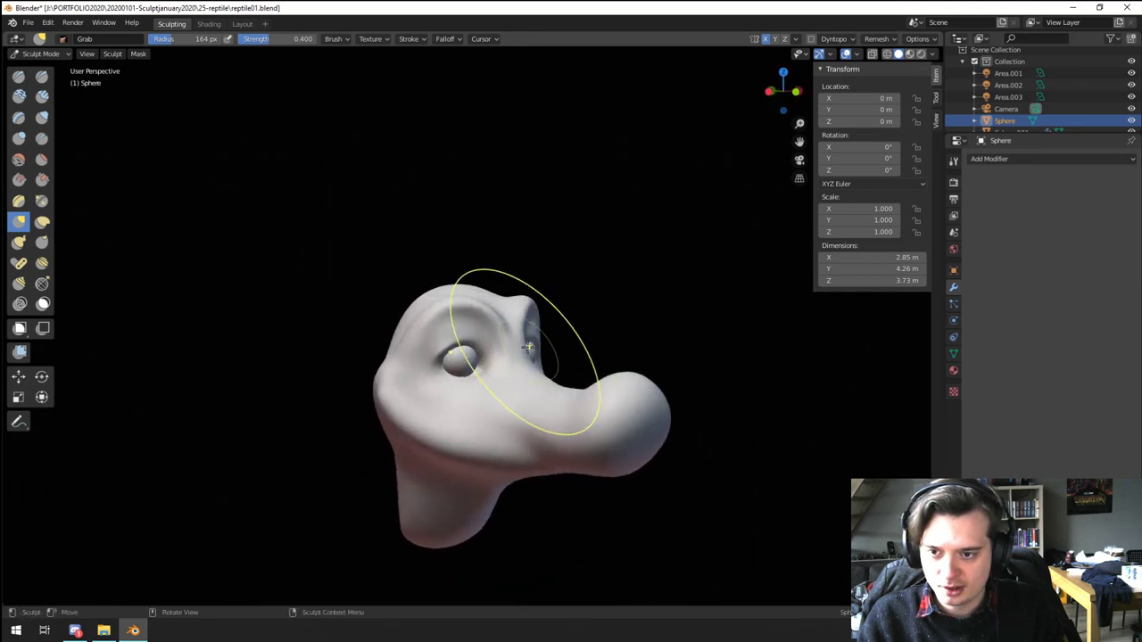
{"action": "scroll", "coordinate": [529, 351], "scroll_direction": "up", "scroll_amount": 2}
{"action": "mouse_move", "coordinate": [536, 350]}
{"action": "middle_mouse_down"}
{"action": "mouse_move", "coordinate": [623, 335]}
{"action": "mouse_move", "coordinate": [517, 313]}
{"action": "mouse_move", "coordinate": [421, 393]}
{"action": "mouse_move", "coordinate": [477, 334]}
{"action": "mouse_move", "coordinate": [468, 345]}
{"action": "middle_mouse_up"}
{"action": "scroll", "coordinate": [474, 348], "scroll_direction": "up", "scroll_amount": 2}
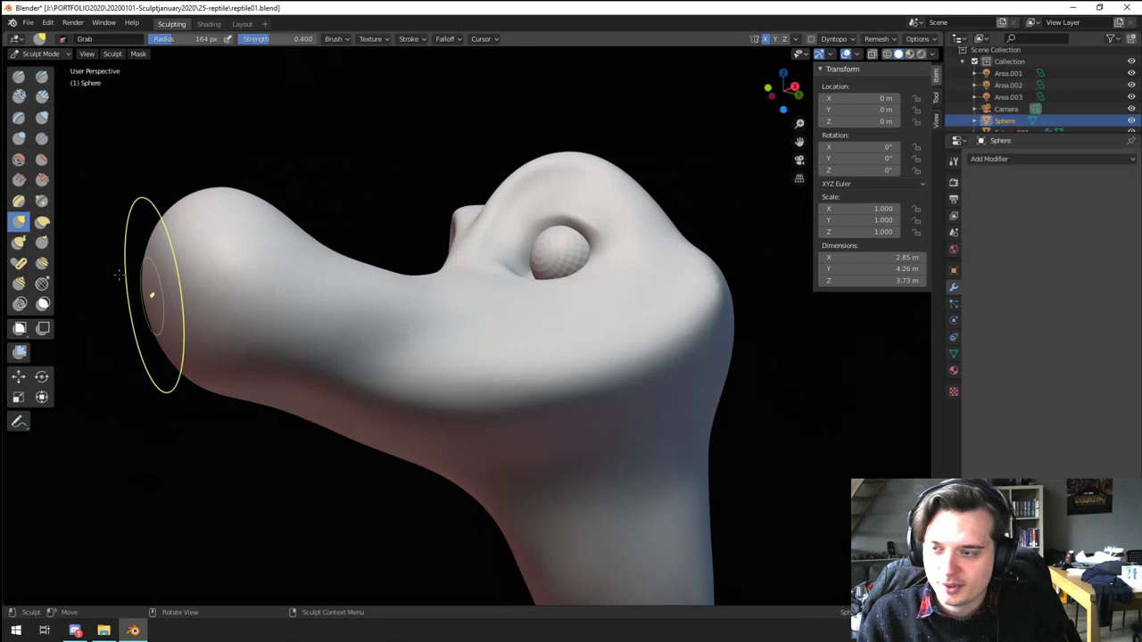
{"action": "left_click", "coordinate": [42, 139]}
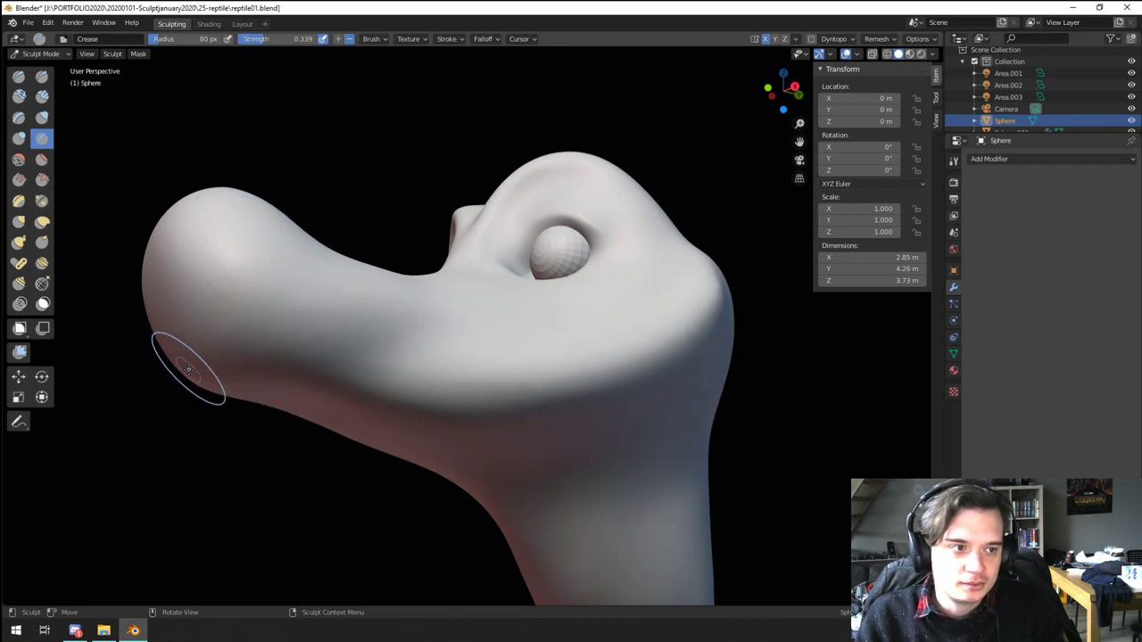
{"action": "mouse_move", "coordinate": [317, 305]}
{"action": "left_mouse_down"}
{"action": "mouse_move", "coordinate": [327, 311]}
{"action": "mouse_move", "coordinate": [260, 332]}
{"action": "left_mouse_up"}
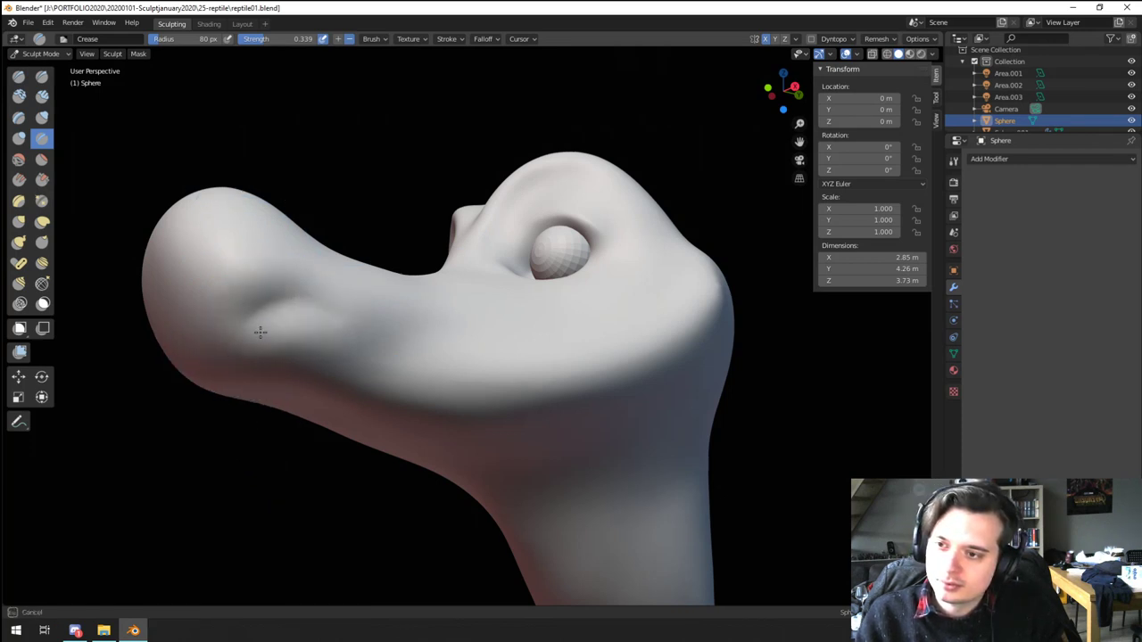
{"action": "middle_click_drag", "start_coordinate": [256, 337], "coordinate": [277, 309]}
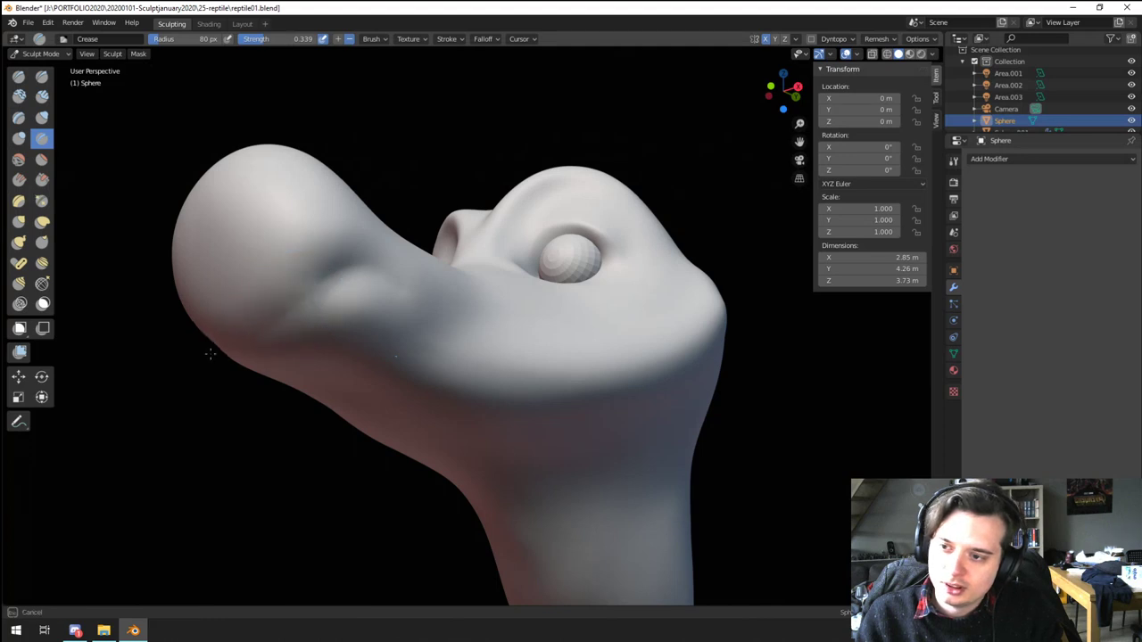
{"action": "left_click_drag", "start_coordinate": [211, 353], "coordinate": [208, 330]}
Step: Extend the mouth crease from the snout tip backward along the side of the snout, redoing the first stroke
{"action": "middle_click_drag", "start_coordinate": [332, 305], "coordinate": [296, 332]}
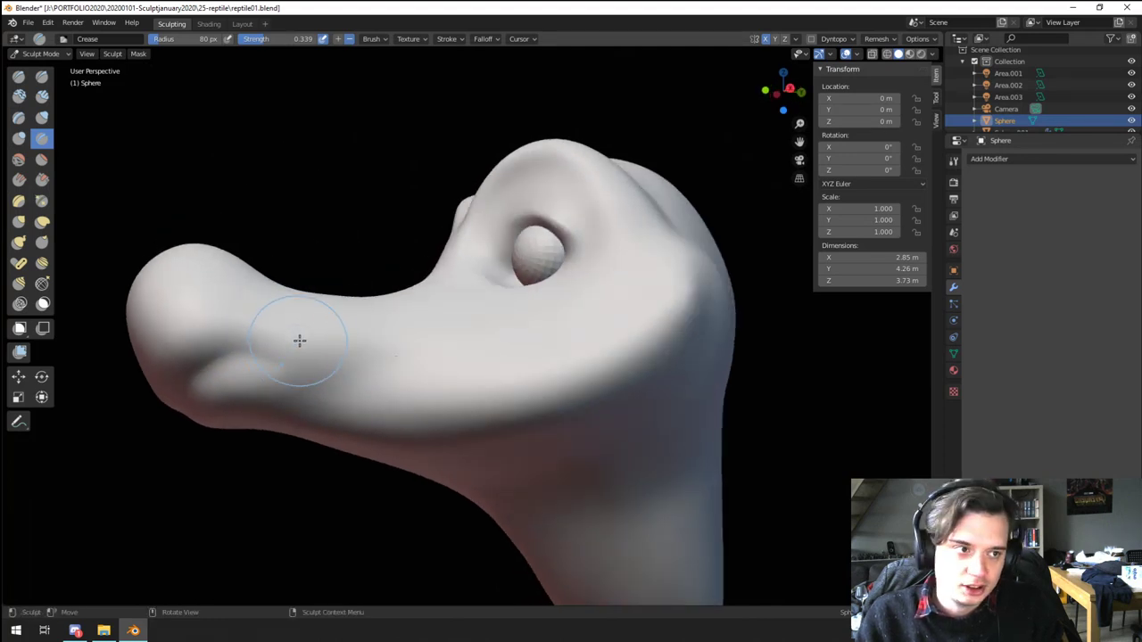
{"action": "left_click_drag", "start_coordinate": [241, 362], "coordinate": [401, 373]}
{"action": "key", "text": "ctrl+z"}
{"action": "mouse_move", "coordinate": [306, 362]}
{"action": "left_mouse_down"}
{"action": "mouse_move", "coordinate": [397, 386]}
{"action": "mouse_move", "coordinate": [398, 398]}
{"action": "mouse_move", "coordinate": [421, 393]}
{"action": "left_mouse_up"}
{"action": "mouse_move", "coordinate": [313, 367]}
{"action": "left_mouse_down"}
{"action": "mouse_move", "coordinate": [447, 386]}
{"action": "mouse_move", "coordinate": [525, 364]}
{"action": "left_mouse_up"}
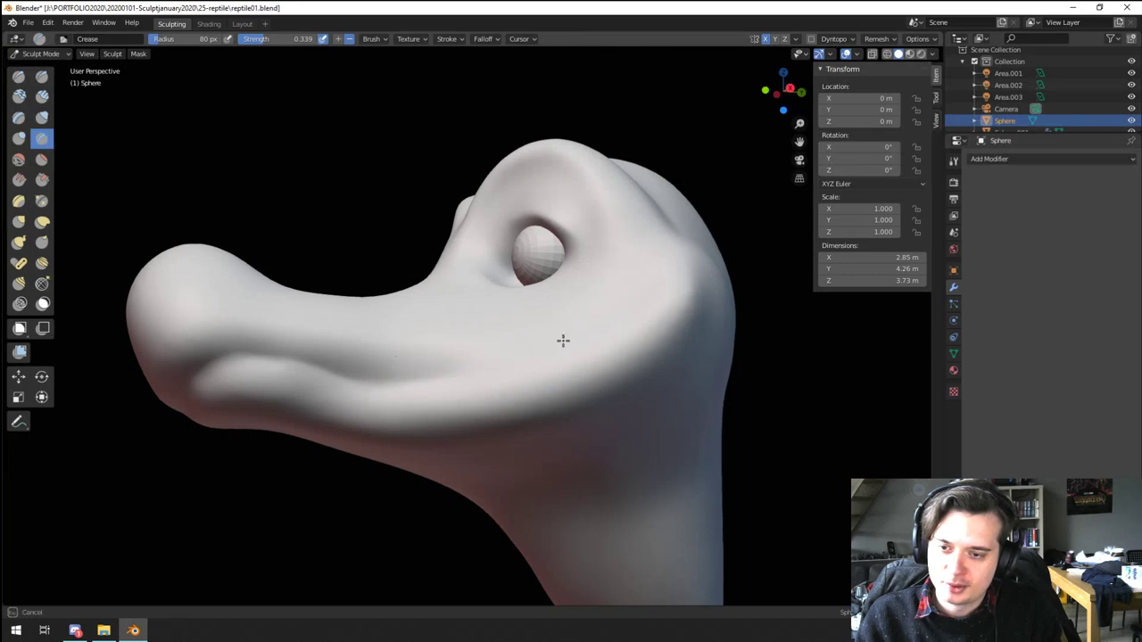
Step: Continue the mouth crease below the eye, curving it up to the corner of the jaw
{"action": "middle_click_drag", "start_coordinate": [541, 328], "coordinate": [533, 370]}
{"action": "left_click_drag", "start_coordinate": [418, 438], "coordinate": [610, 378]}
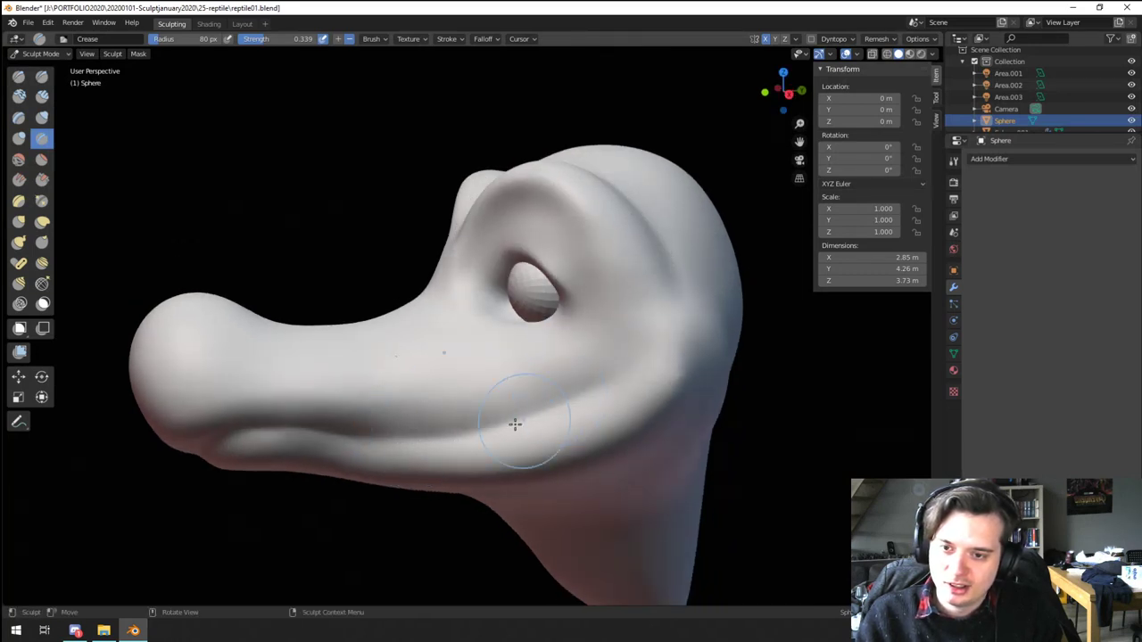
{"action": "left_click_drag", "start_coordinate": [513, 425], "coordinate": [618, 367]}
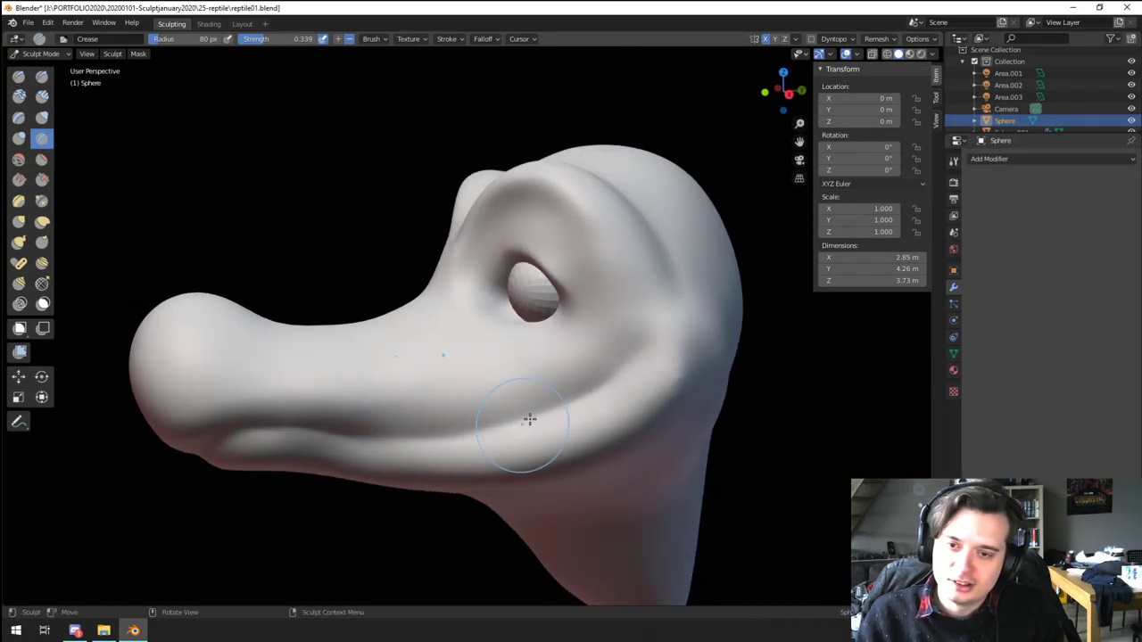
{"action": "left_click_drag", "start_coordinate": [527, 421], "coordinate": [604, 381]}
Step: Deepen and sharpen the mouth line from the snout to the jaw corner with repeated overlapping Crease strokes
{"action": "middle_click_drag", "start_coordinate": [377, 455], "coordinate": [348, 408]}
{"action": "left_click_drag", "start_coordinate": [343, 398], "coordinate": [509, 375]}
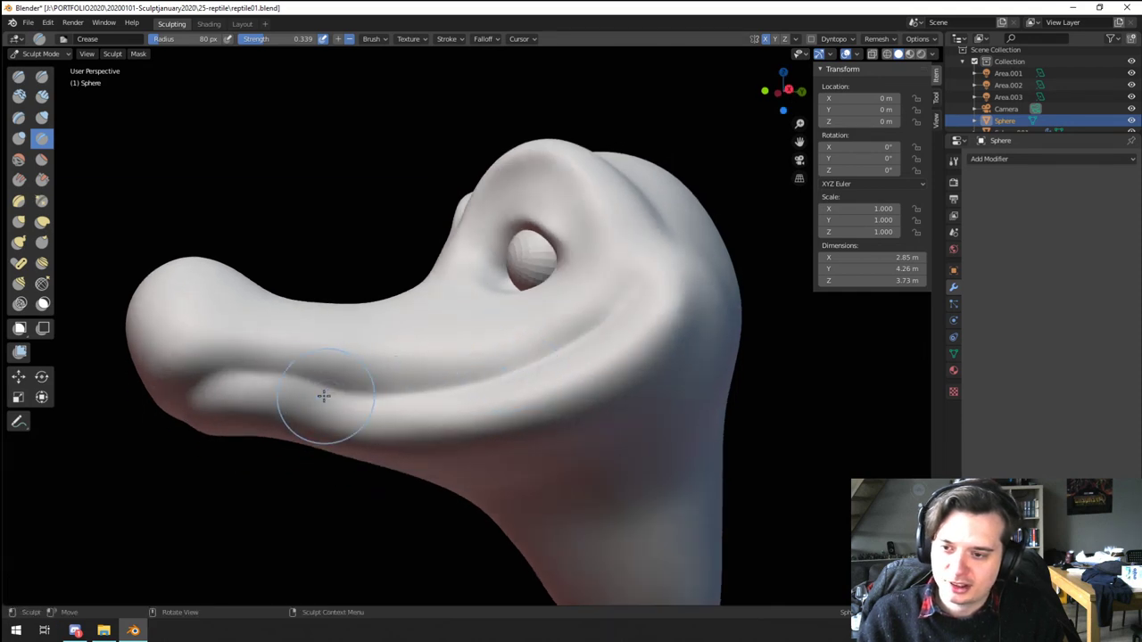
{"action": "left_click_drag", "start_coordinate": [327, 394], "coordinate": [478, 370]}
{"action": "left_click_drag", "start_coordinate": [391, 392], "coordinate": [554, 348]}
{"action": "left_click_drag", "start_coordinate": [479, 386], "coordinate": [616, 306]}
{"action": "middle_click_drag", "start_coordinate": [534, 354], "coordinate": [552, 362]}
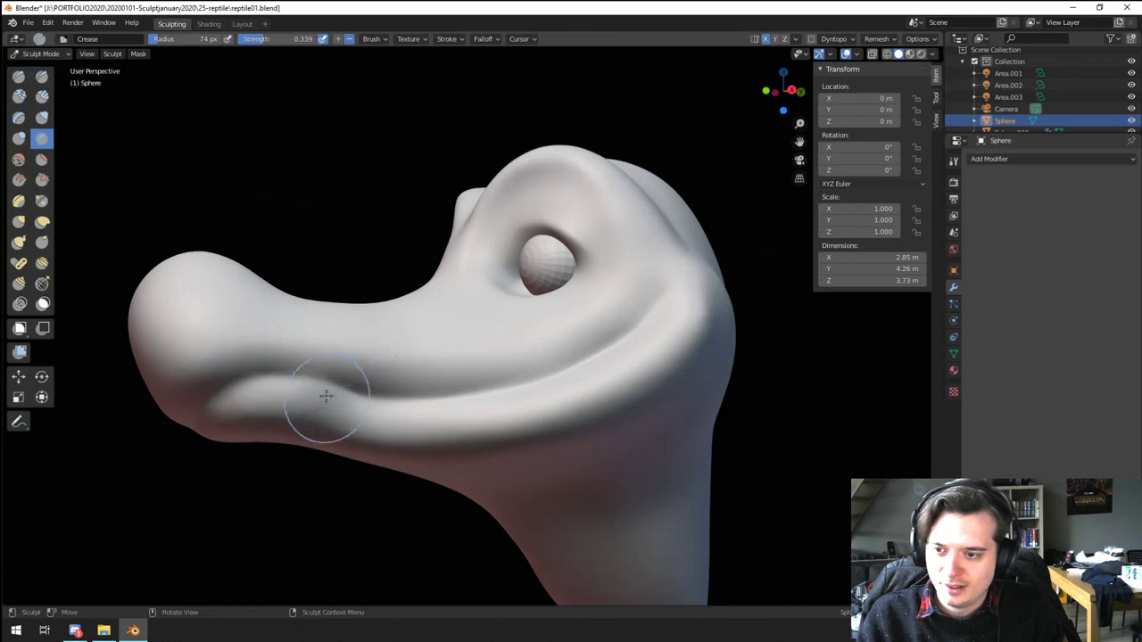
Step: Pull the front bend of the mouth line upward behind the snout tip with the Grab brush at a 101 px radius
{"action": "middle_click_drag", "start_coordinate": [326, 396], "coordinate": [317, 350]}
{"action": "key", "text": "g"}
{"action": "key", "text": "f"}
{"action": "left_click", "coordinate": [349, 364]}
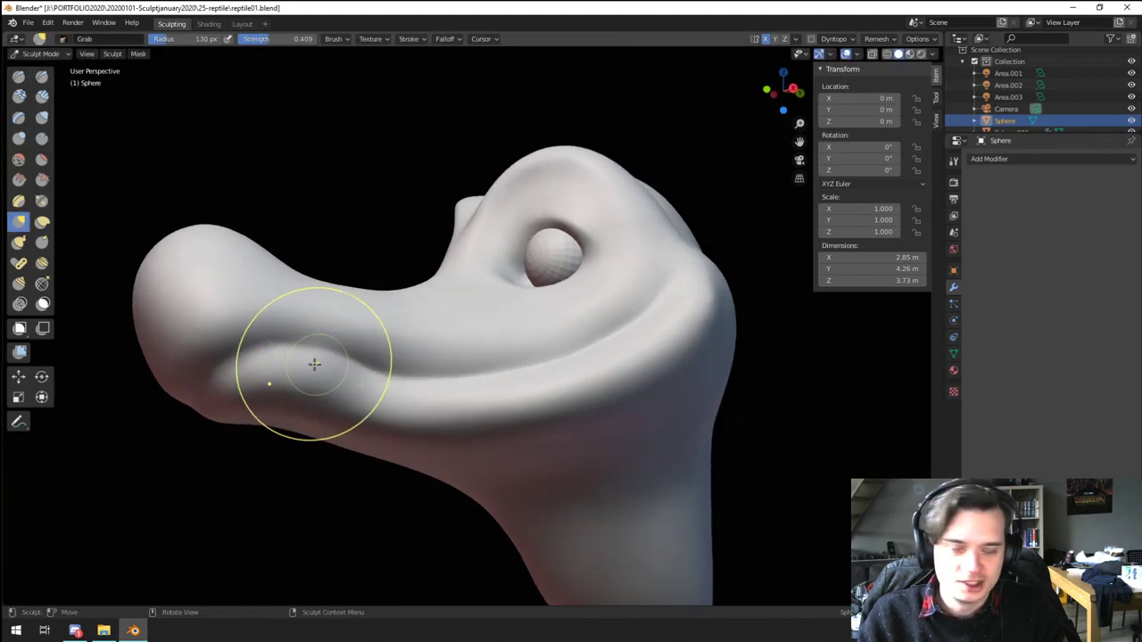
{"action": "key", "text": "f"}
{"action": "left_click", "coordinate": [348, 364]}
{"action": "left_click_drag", "start_coordinate": [274, 348], "coordinate": [274, 318]}
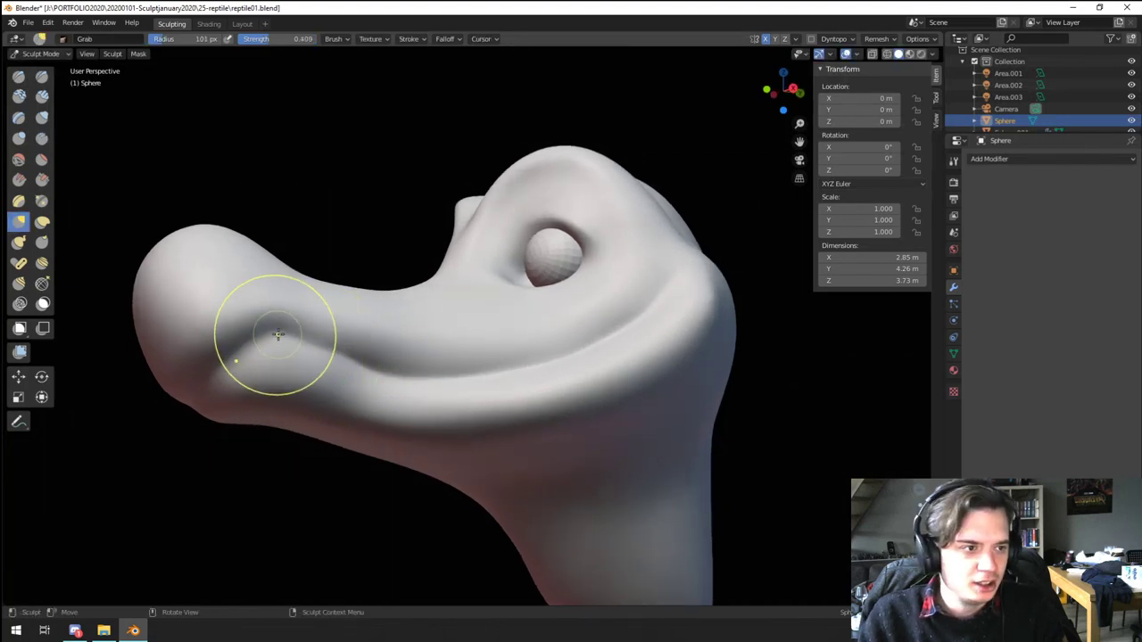
Step: Pull the lower front of the snout tip forward with the Grab brush at a 154 px radius, refining it from below
{"action": "key", "text": "f"}
{"action": "left_click", "coordinate": [344, 343]}
{"action": "mouse_move", "coordinate": [344, 343]}
{"action": "middle_mouse_down"}
{"action": "mouse_move", "coordinate": [430, 339]}
{"action": "mouse_move", "coordinate": [429, 428]}
{"action": "middle_mouse_up"}
{"action": "mouse_move", "coordinate": [384, 442]}
{"action": "middle_mouse_down"}
{"action": "mouse_move", "coordinate": [467, 450]}
{"action": "mouse_move", "coordinate": [312, 438]}
{"action": "mouse_move", "coordinate": [302, 424]}
{"action": "middle_mouse_up"}
{"action": "scroll", "coordinate": [307, 401], "scroll_direction": "up", "scroll_amount": 1}
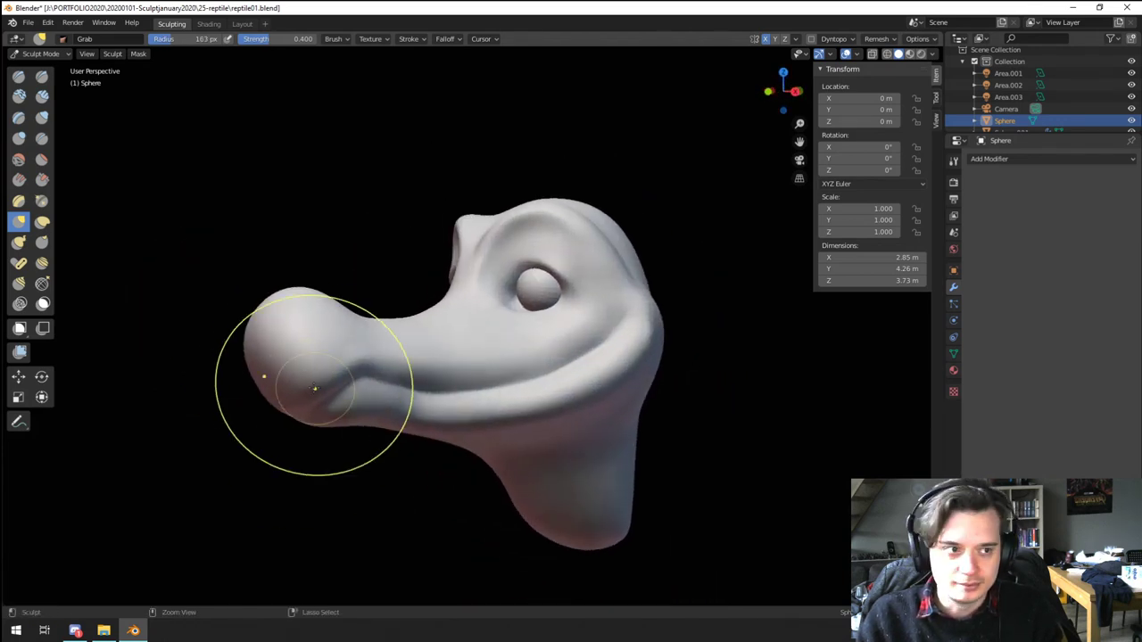
{"action": "key", "text": "f"}
{"action": "left_click", "coordinate": [341, 368]}
{"action": "left_click_drag", "start_coordinate": [296, 375], "coordinate": [239, 387]}
{"action": "middle_click_drag", "start_coordinate": [215, 384], "coordinate": [324, 248]}
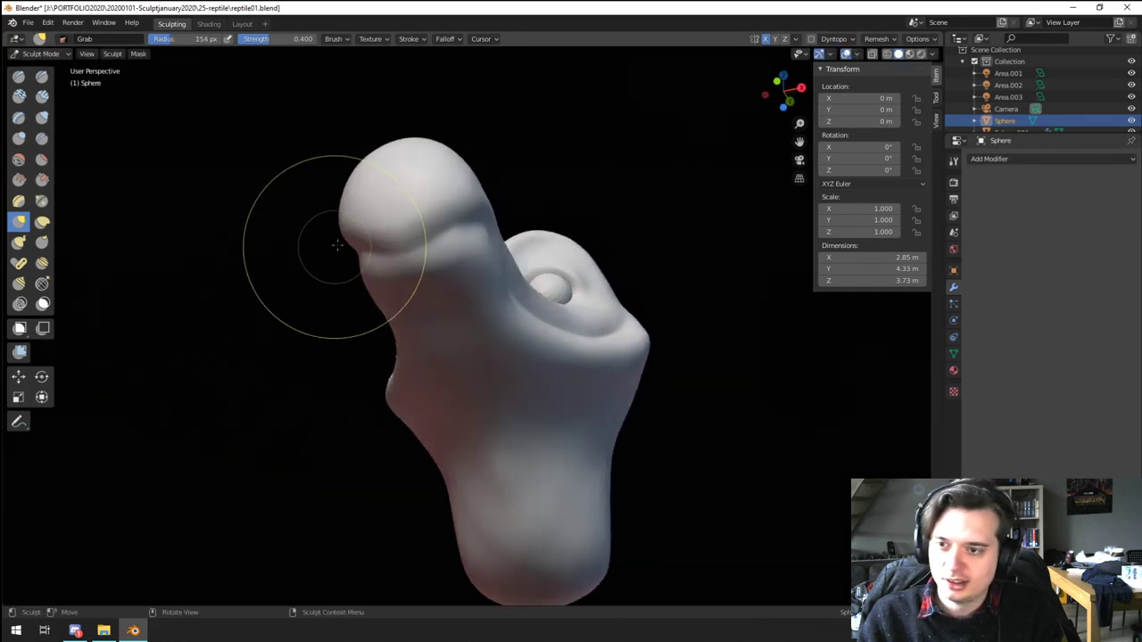
{"action": "key", "text": "f"}
{"action": "left_click", "coordinate": [348, 169]}
{"action": "left_click_drag", "start_coordinate": [386, 178], "coordinate": [377, 159]}
{"action": "mouse_move", "coordinate": [370, 165]}
{"action": "middle_mouse_down"}
{"action": "mouse_move", "coordinate": [276, 249]}
{"action": "mouse_move", "coordinate": [308, 306]}
{"action": "mouse_move", "coordinate": [308, 264]}
{"action": "mouse_move", "coordinate": [331, 217]}
{"action": "middle_mouse_up"}
Step: Form a curved nostril on the side of the snout tip with the Blob brush at radii of 77 and 110 px
{"action": "scroll", "coordinate": [308, 264], "scroll_direction": "up", "scroll_amount": 2}
{"action": "scroll", "coordinate": [331, 217], "scroll_direction": "up", "scroll_amount": 2}
{"action": "left_click", "coordinate": [19, 139]}
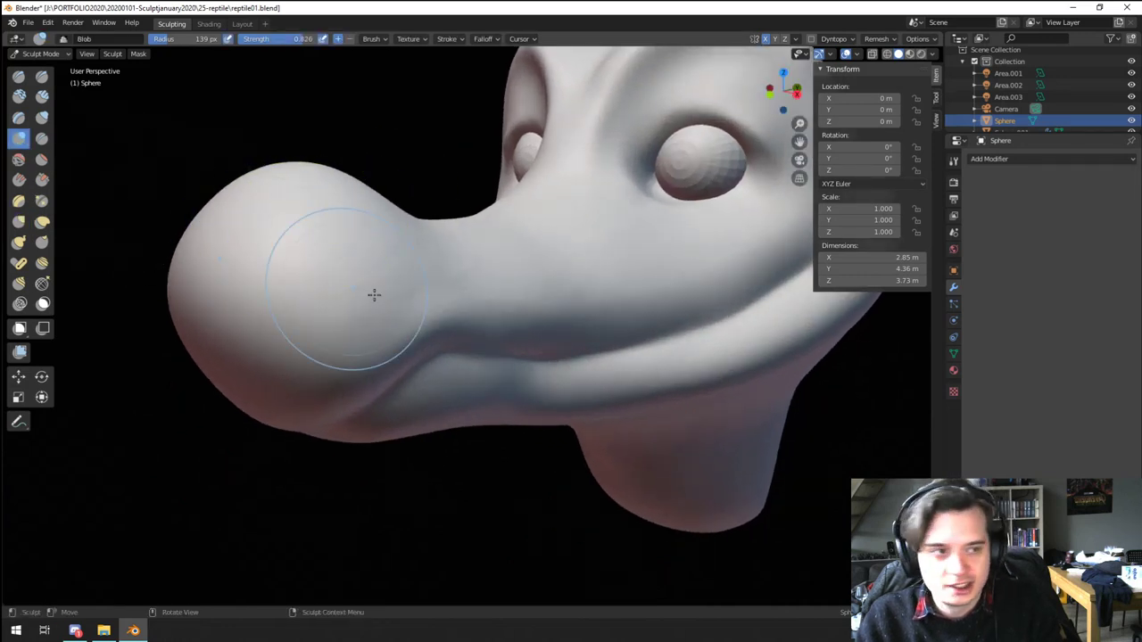
{"action": "key", "text": "f"}
{"action": "left_click", "coordinate": [372, 310]}
{"action": "key", "text": "f"}
{"action": "left_click", "coordinate": [391, 298]}
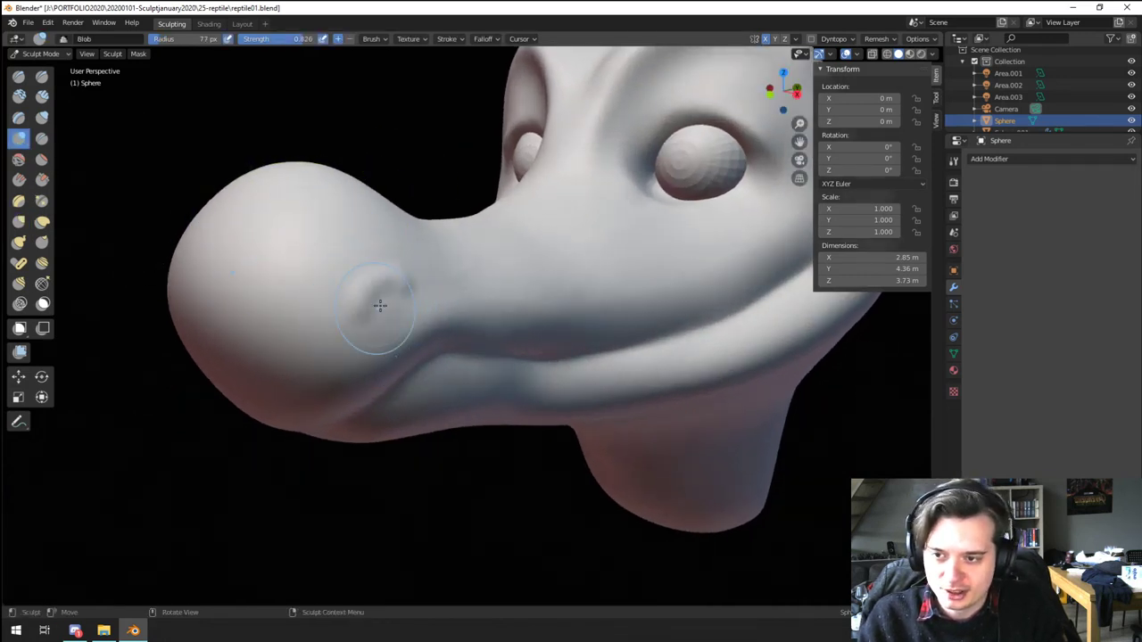
{"action": "key", "text": "f"}
{"action": "left_click_drag", "start_coordinate": [417, 292], "coordinate": [425, 318]}
{"action": "left_click", "coordinate": [436, 335]}
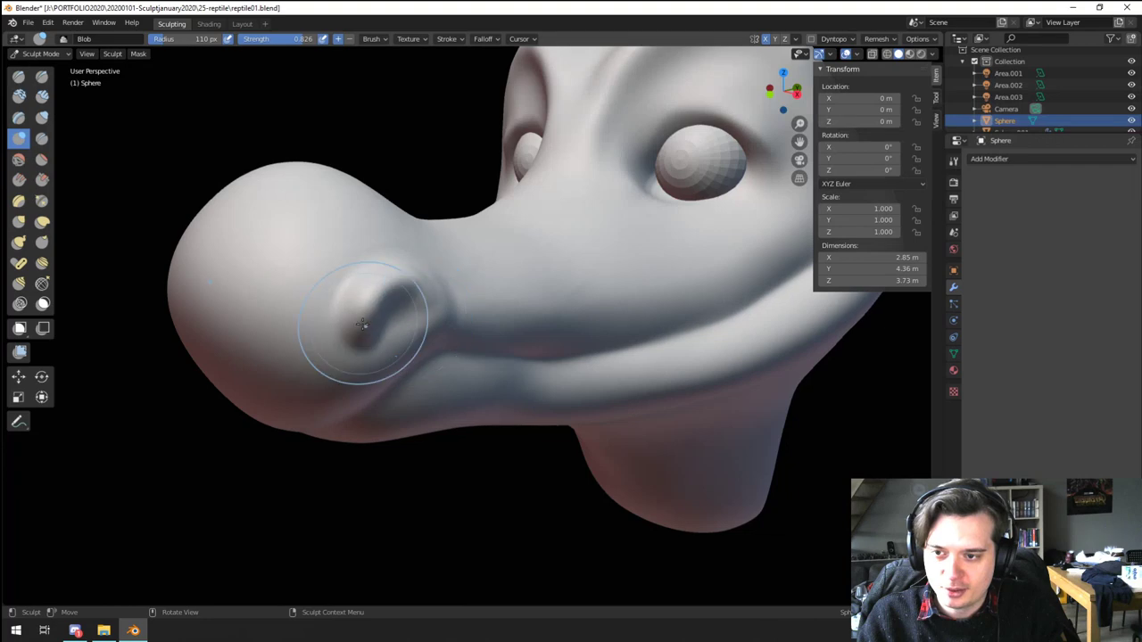
Step: Push the protruding nostril slightly inward toward the snout with a resized Grab brush, viewed from above
{"action": "mouse_move", "coordinate": [345, 307]}
{"action": "middle_mouse_down"}
{"action": "mouse_move", "coordinate": [485, 229]}
{"action": "mouse_move", "coordinate": [333, 235]}
{"action": "mouse_move", "coordinate": [378, 262]}
{"action": "mouse_move", "coordinate": [402, 319]}
{"action": "mouse_move", "coordinate": [345, 339]}
{"action": "mouse_move", "coordinate": [331, 309]}
{"action": "mouse_move", "coordinate": [280, 380]}
{"action": "mouse_move", "coordinate": [346, 308]}
{"action": "middle_mouse_up"}
{"action": "key", "text": "g"}
{"action": "key", "text": "f"}
{"action": "left_click", "coordinate": [338, 355]}
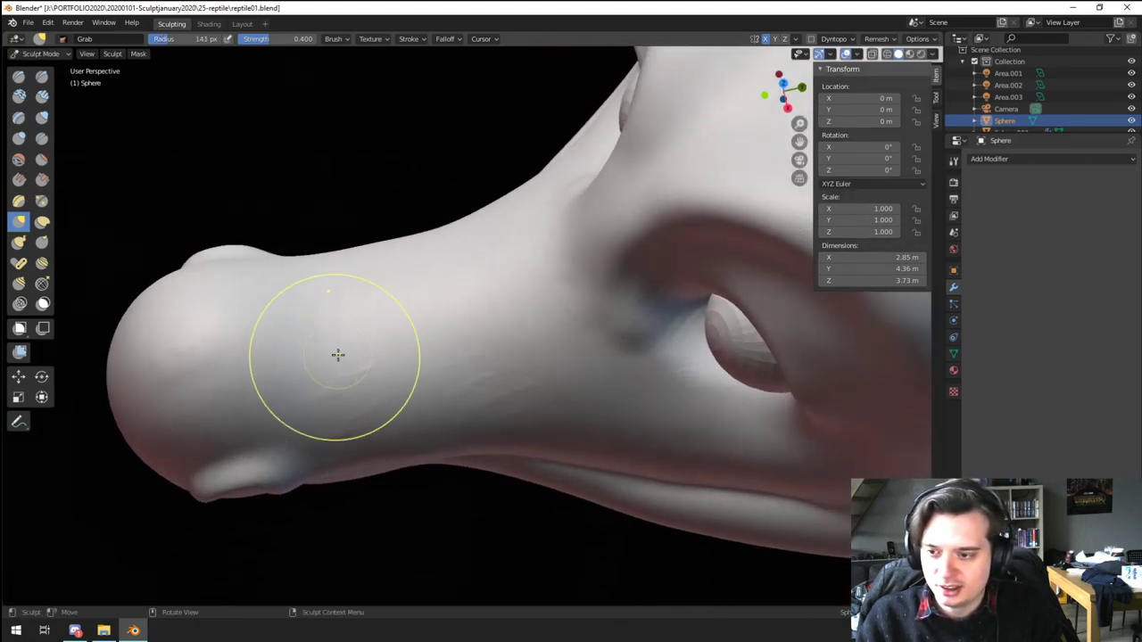
{"action": "key", "text": "f"}
{"action": "left_click", "coordinate": [270, 431]}
{"action": "left_click_drag", "start_coordinate": [230, 443], "coordinate": [225, 431]}
{"action": "key", "text": "f"}
{"action": "left_click", "coordinate": [324, 424]}
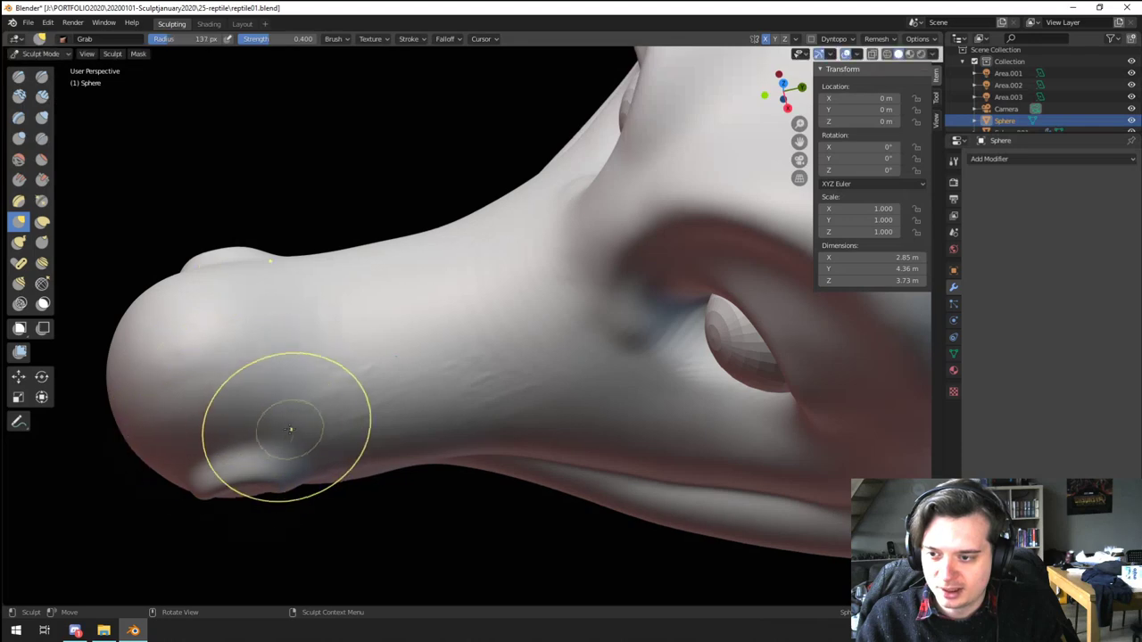
Step: Round out the nostril rim and carve the mouth line below it with the inverted Blob brush at a 129 px radius
{"action": "middle_click_drag", "start_coordinate": [290, 428], "coordinate": [300, 313]}
{"action": "mouse_move", "coordinate": [300, 313]}
{"action": "middle_mouse_down", "text": "shift"}
{"action": "mouse_move", "coordinate": [361, 331]}
{"action": "mouse_move", "coordinate": [357, 312]}
{"action": "mouse_move", "coordinate": [311, 276]}
{"action": "middle_mouse_up", "text": "shift"}
{"action": "left_click", "coordinate": [41, 118]}
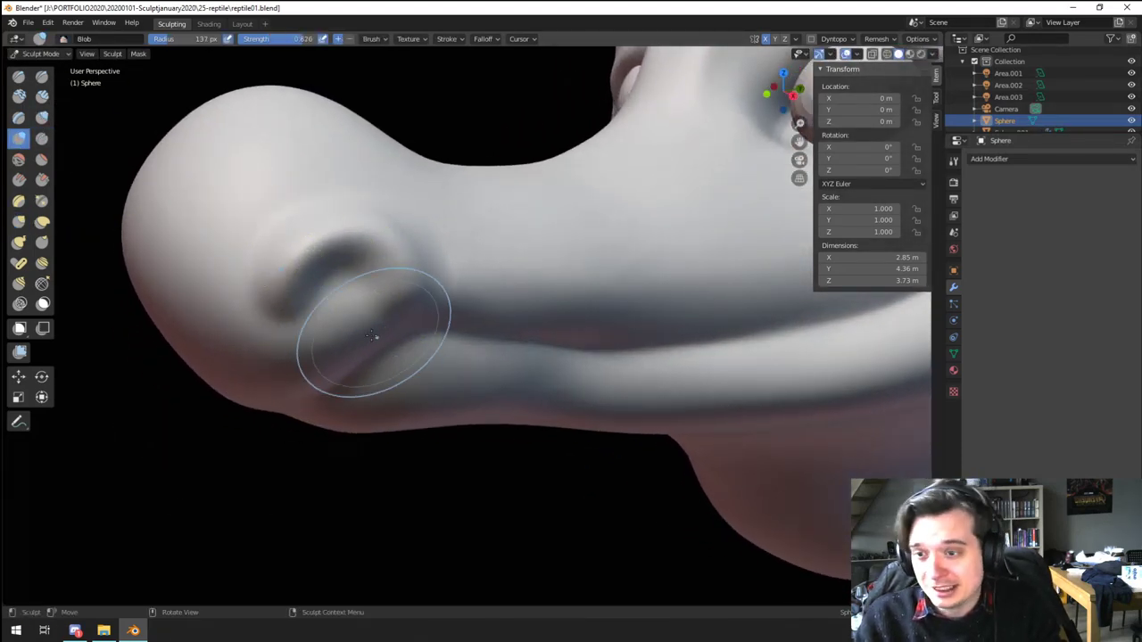
{"action": "middle_click_drag", "start_coordinate": [373, 335], "coordinate": [357, 310]}
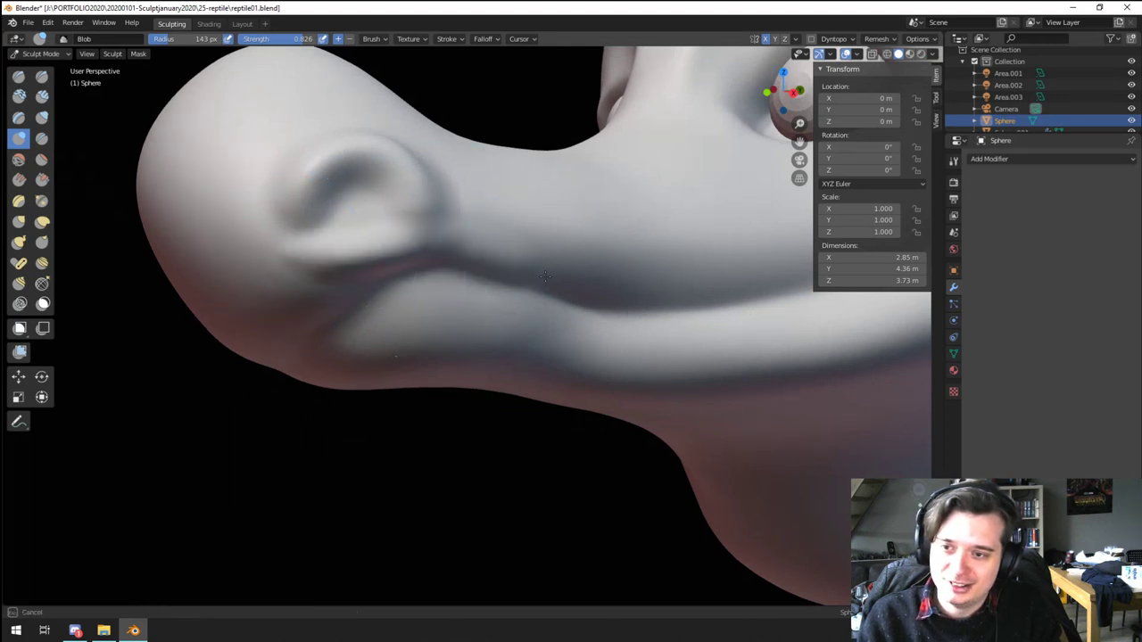
{"action": "middle_click_drag", "start_coordinate": [477, 241], "coordinate": [505, 246]}
{"action": "key", "text": "f"}
{"action": "left_click", "coordinate": [446, 249]}
{"action": "left_click_drag", "start_coordinate": [460, 226], "coordinate": [311, 340], "text": "ctrl"}
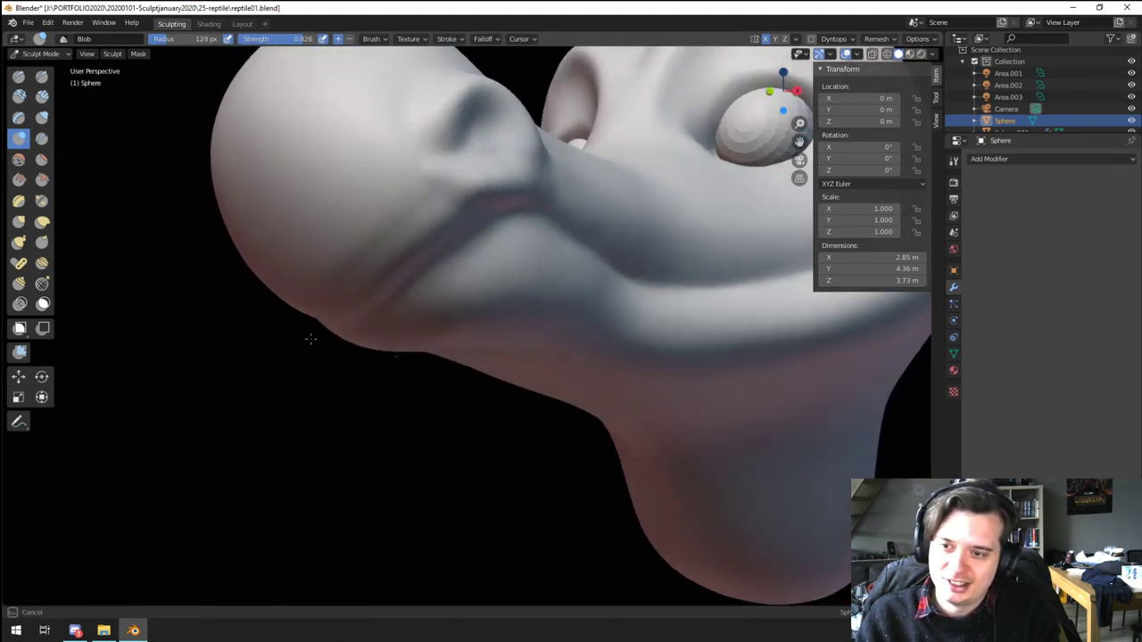
Step: Deepen the mouth crease under the nostril with the inverted Blob brush at a 168 px radius and smooth the nostril
{"action": "key", "text": "f"}
{"action": "mouse_move", "coordinate": [316, 331]}
{"action": "middle_mouse_down"}
{"action": "mouse_move", "coordinate": [401, 253]}
{"action": "mouse_move", "coordinate": [383, 289]}
{"action": "middle_mouse_up"}
{"action": "left_click", "coordinate": [417, 253]}
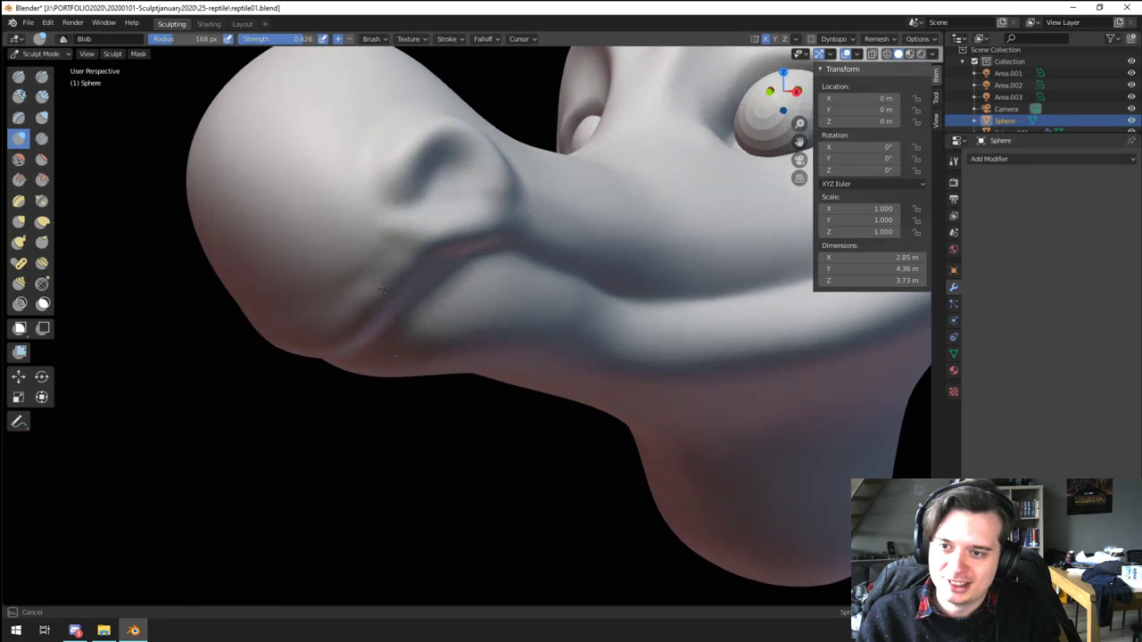
{"action": "left_click_drag", "start_coordinate": [463, 252], "coordinate": [530, 235], "text": "ctrl"}
{"action": "left_click_drag", "start_coordinate": [306, 332], "coordinate": [266, 337], "text": "ctrl"}
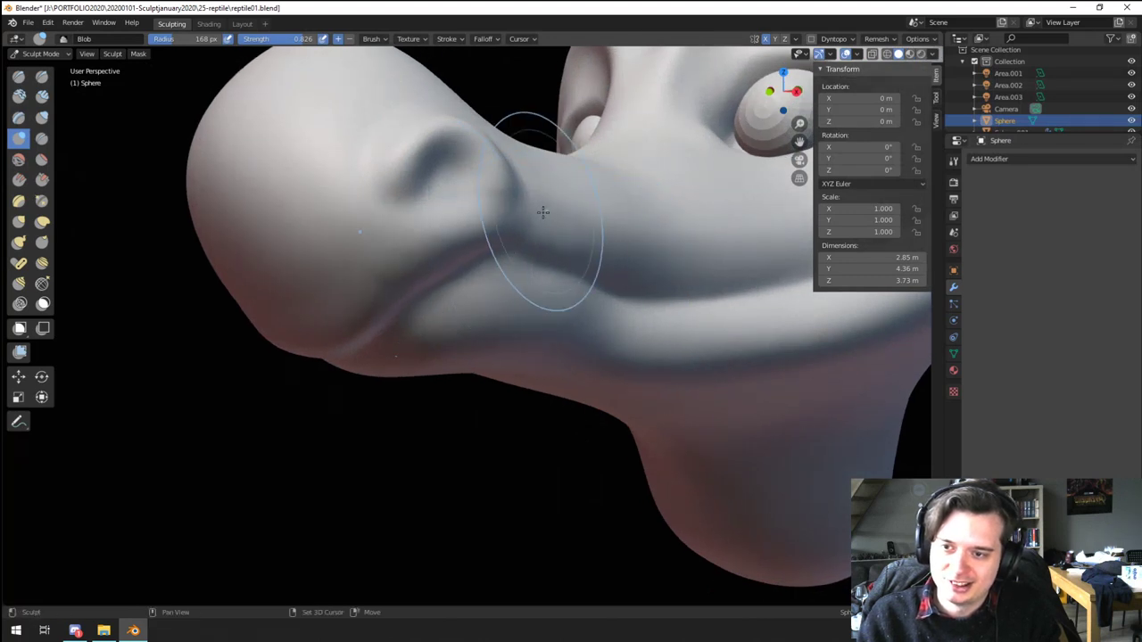
{"action": "left_click_drag", "start_coordinate": [446, 145], "coordinate": [398, 187], "text": "shift"}
Step: Push the front of the snout tip back slightly with the Grab brush at a 190 px radius
{"action": "scroll", "coordinate": [365, 250], "scroll_direction": "down", "scroll_amount": 4}
{"action": "mouse_move", "coordinate": [340, 298]}
{"action": "middle_mouse_down"}
{"action": "mouse_move", "coordinate": [465, 332]}
{"action": "mouse_move", "coordinate": [425, 333]}
{"action": "mouse_move", "coordinate": [402, 446]}
{"action": "middle_mouse_up"}
{"action": "scroll", "coordinate": [393, 392], "scroll_direction": "up", "scroll_amount": 1}
{"action": "key", "text": "g"}
{"action": "middle_click_drag", "start_coordinate": [468, 421], "coordinate": [464, 398]}
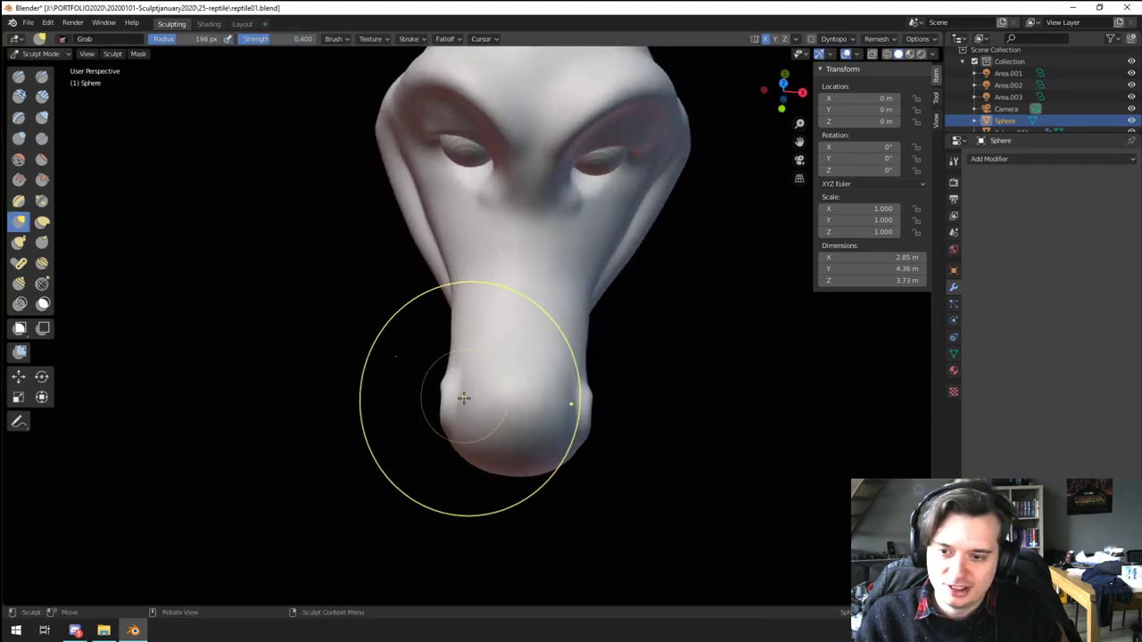
{"action": "key", "text": "f"}
{"action": "left_click", "coordinate": [599, 430]}
{"action": "left_click_drag", "start_coordinate": [512, 473], "coordinate": [504, 457]}
{"action": "middle_click_drag", "start_coordinate": [498, 455], "coordinate": [335, 377]}
Step: Build up a thicker rim over the nostril with the Blob brush at radii of 110 and 176 px
{"action": "scroll", "coordinate": [330, 368], "scroll_direction": "up", "scroll_amount": 4}
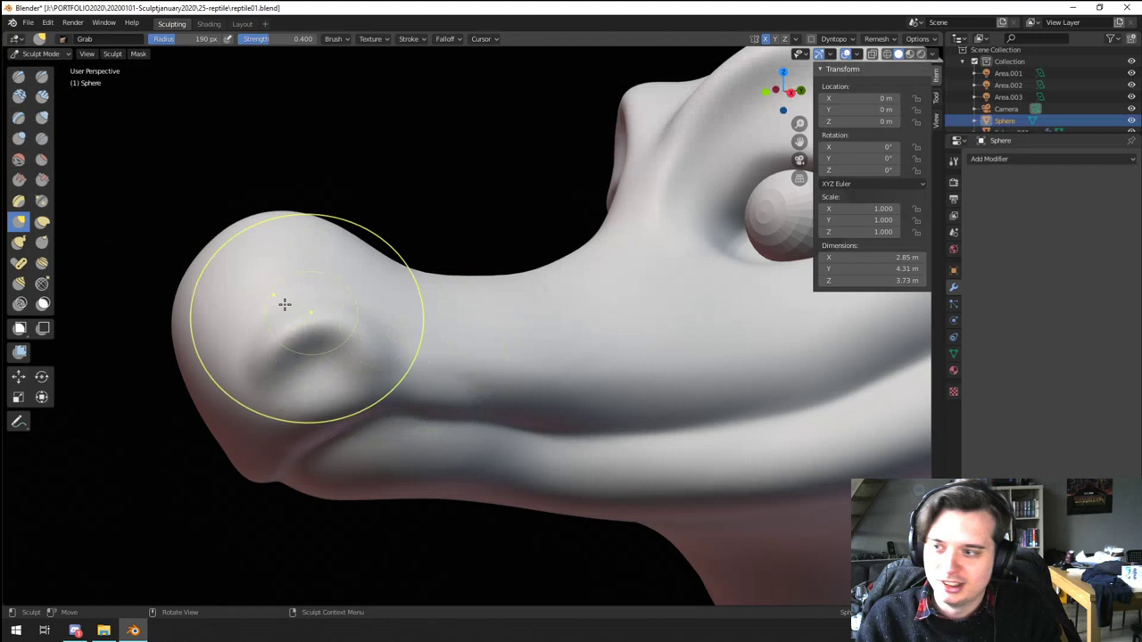
{"action": "left_click", "coordinate": [19, 138]}
{"action": "left_click_drag", "start_coordinate": [306, 324], "coordinate": [368, 339]}
{"action": "key", "text": "f"}
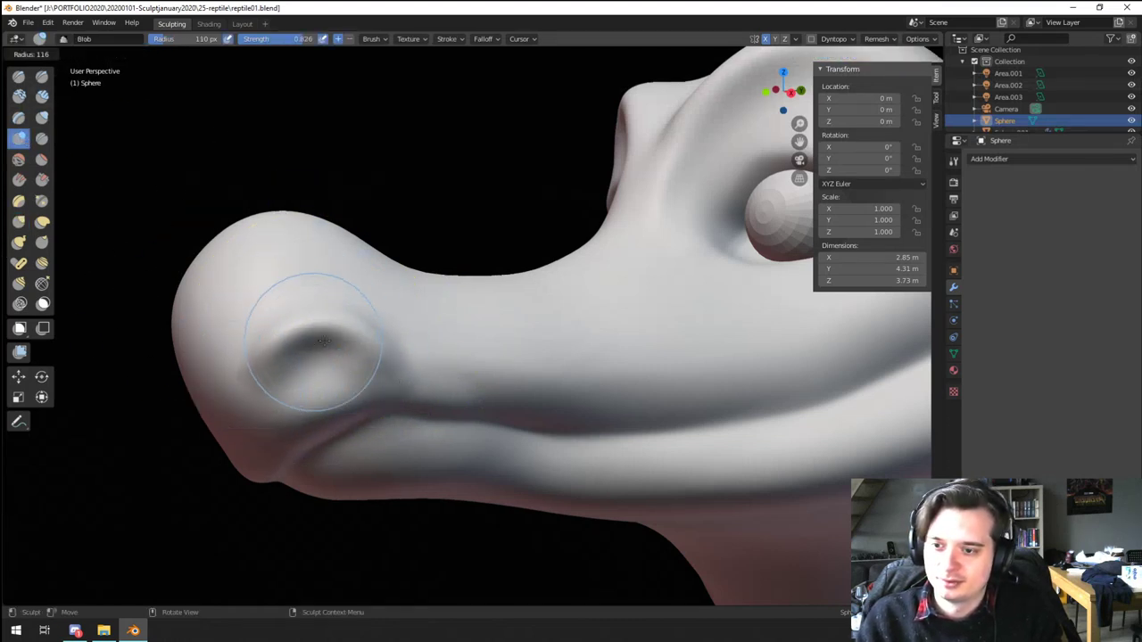
{"action": "left_click", "coordinate": [418, 338]}
{"action": "mouse_move", "coordinate": [253, 348]}
{"action": "left_mouse_down"}
{"action": "mouse_move", "coordinate": [255, 336]}
{"action": "mouse_move", "coordinate": [352, 323]}
{"action": "left_mouse_up"}
{"action": "left_click_drag", "start_coordinate": [276, 316], "coordinate": [366, 330]}
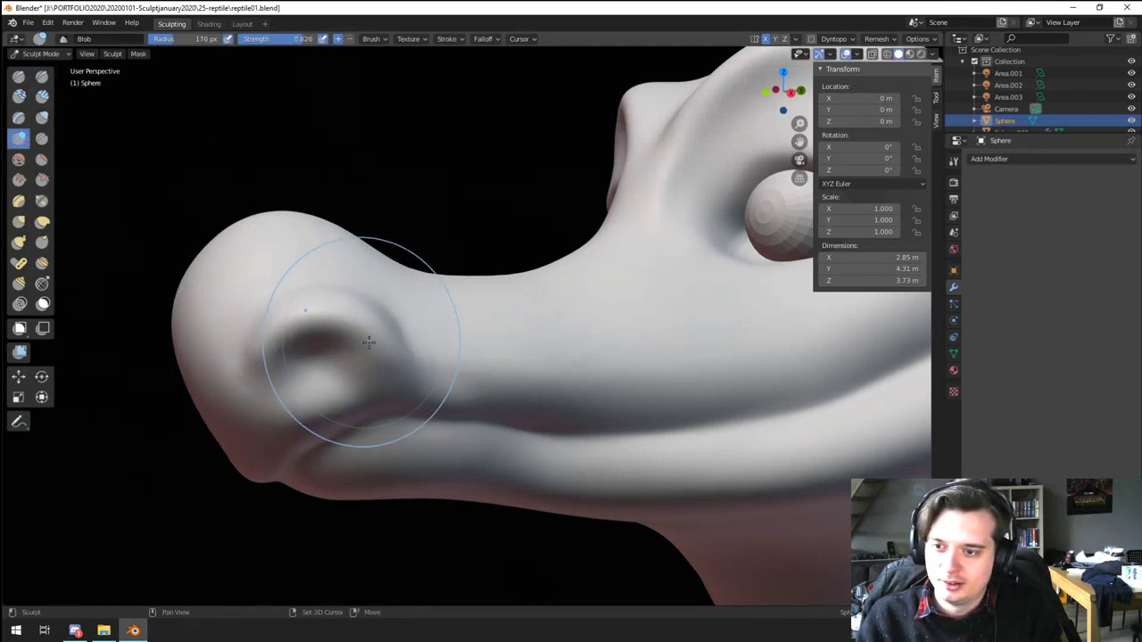
Step: Build up the upper lip along the snout behind the nostril with the Blob brush, resizing it to 196 px
{"action": "key", "text": "f"}
{"action": "left_click", "coordinate": [372, 354]}
{"action": "key", "text": "f"}
{"action": "left_click", "coordinate": [412, 369]}
{"action": "left_click_drag", "start_coordinate": [416, 369], "coordinate": [624, 377]}
{"action": "key", "text": "f"}
{"action": "left_click", "coordinate": [478, 368]}
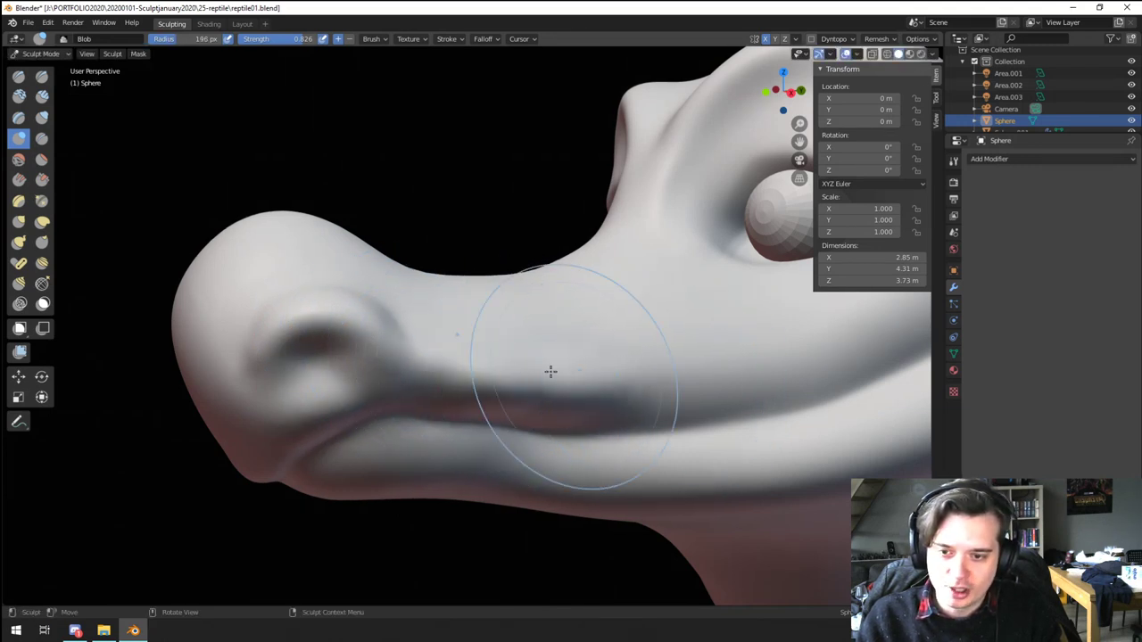
{"action": "mouse_move", "coordinate": [484, 368]}
{"action": "middle_mouse_down"}
{"action": "mouse_move", "coordinate": [658, 387]}
{"action": "mouse_move", "coordinate": [540, 344]}
{"action": "middle_mouse_up"}
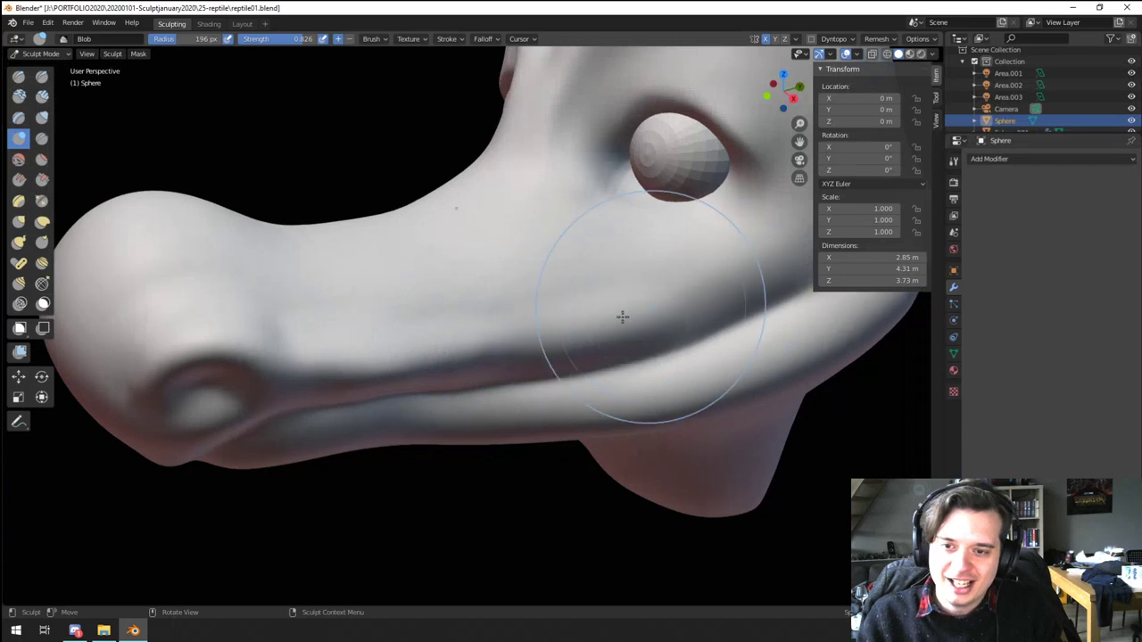
Step: Deepen the rear of the mouth line below the eye with the Blob brush at about a 103 px radius
{"action": "middle_click_drag", "start_coordinate": [582, 309], "coordinate": [591, 318]}
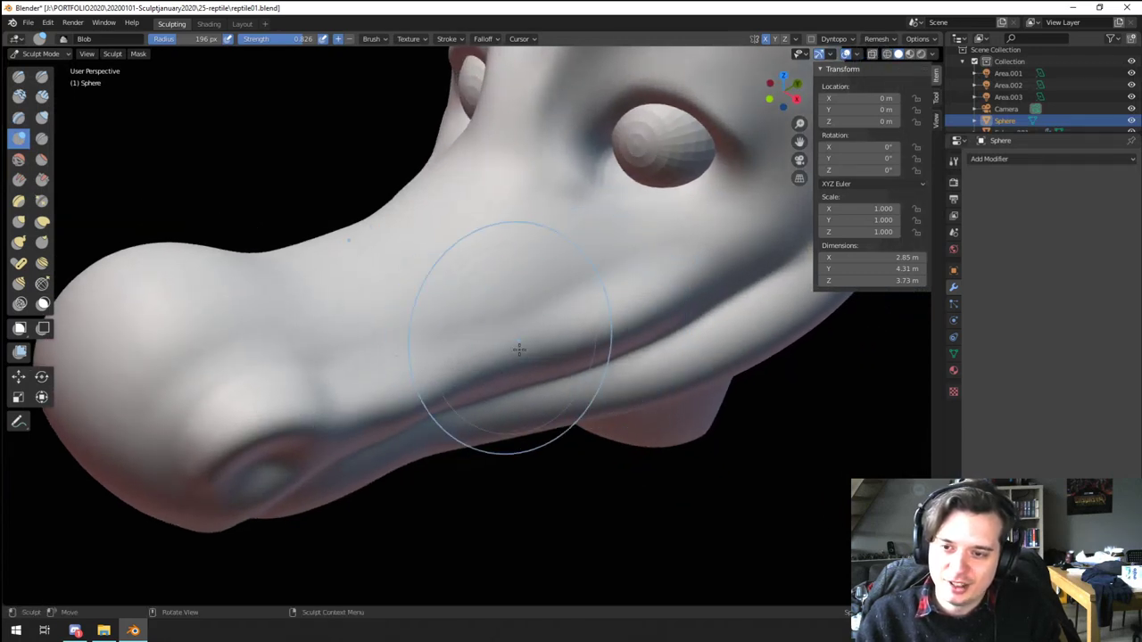
{"action": "middle_click_drag", "start_coordinate": [519, 348], "coordinate": [445, 399]}
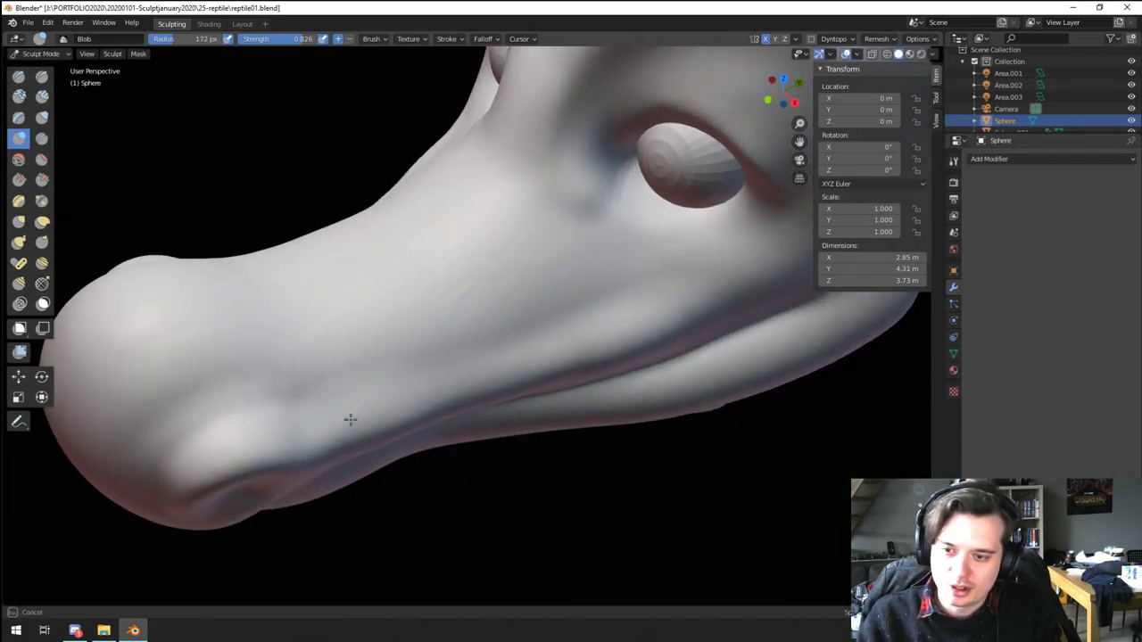
{"action": "middle_click_drag", "start_coordinate": [351, 419], "coordinate": [545, 317], "text": "ctrl"}
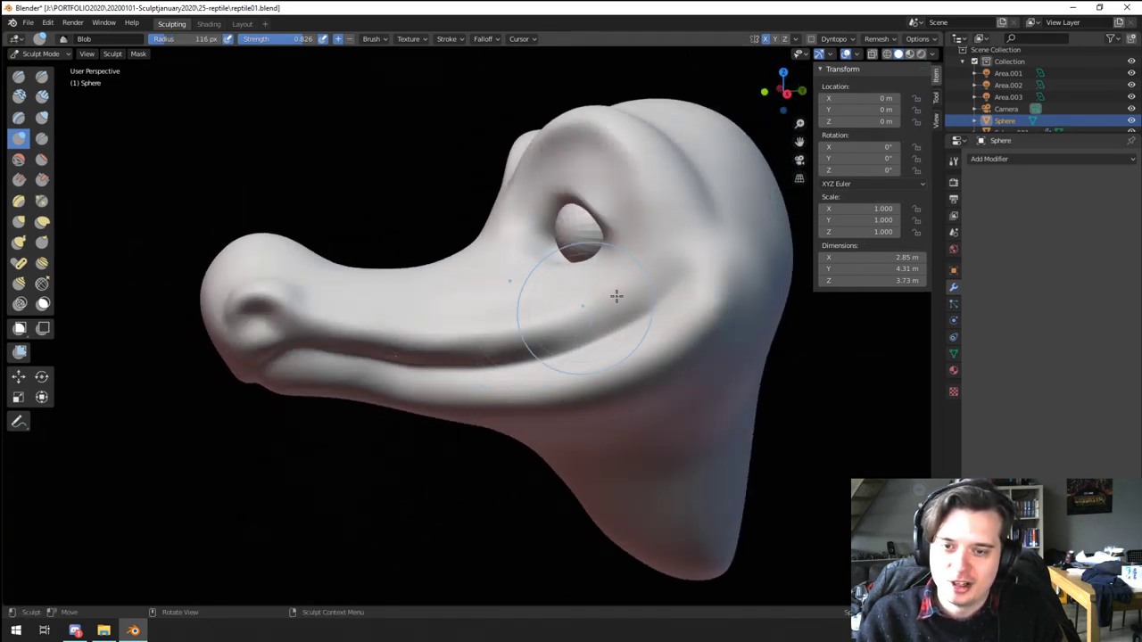
{"action": "middle_click_drag", "start_coordinate": [616, 296], "coordinate": [577, 291]}
{"action": "key", "text": "f"}
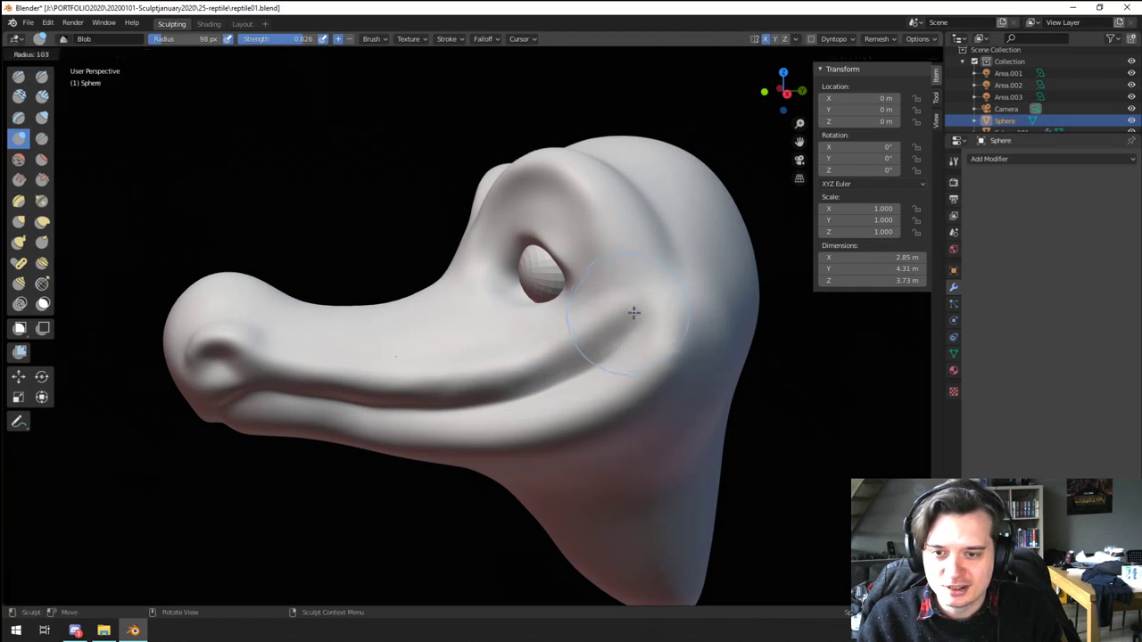
{"action": "left_click", "coordinate": [634, 313]}
{"action": "left_click_drag", "start_coordinate": [634, 314], "coordinate": [516, 355]}
Step: Build up a rounded bulge around the mouth corner with the Blob brush at radii of 159 and 137 px
{"action": "key", "text": "f"}
{"action": "left_click", "coordinate": [450, 376]}
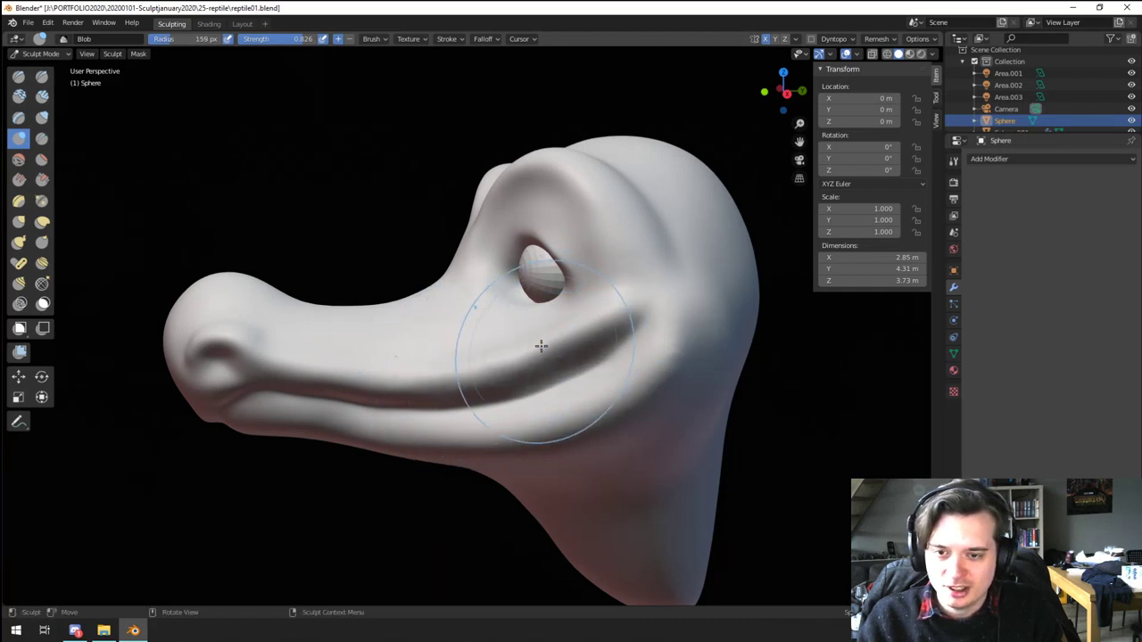
{"action": "left_click_drag", "start_coordinate": [666, 278], "coordinate": [630, 317]}
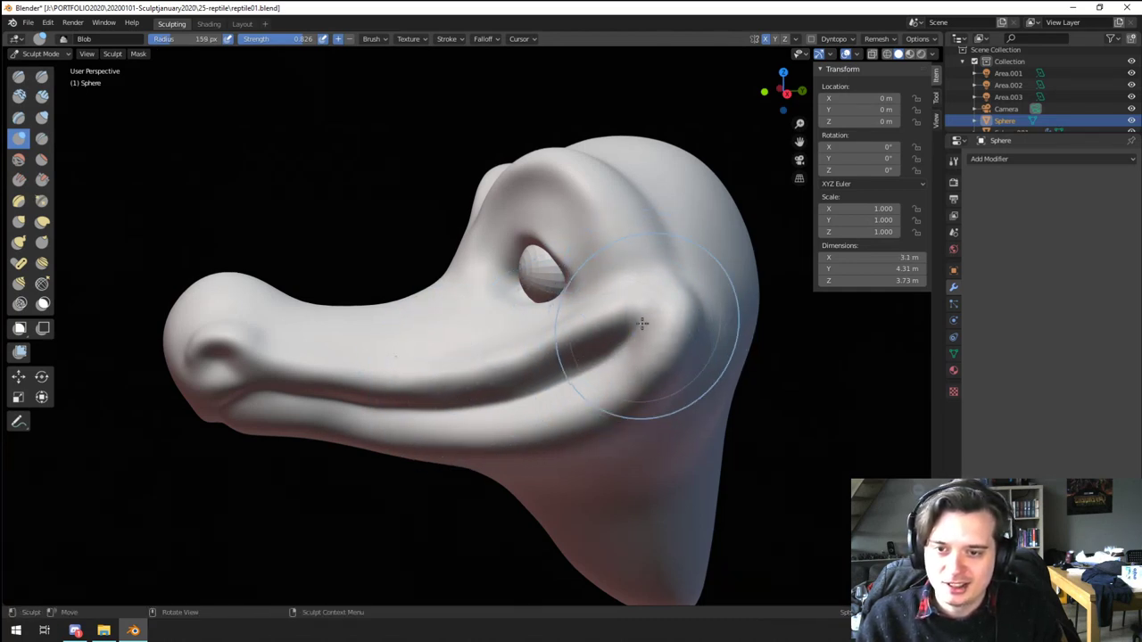
{"action": "mouse_move", "coordinate": [643, 324]}
{"action": "middle_mouse_down"}
{"action": "mouse_move", "coordinate": [732, 319]}
{"action": "mouse_move", "coordinate": [636, 340]}
{"action": "middle_mouse_up"}
{"action": "key", "text": "f"}
{"action": "left_click", "coordinate": [587, 342]}
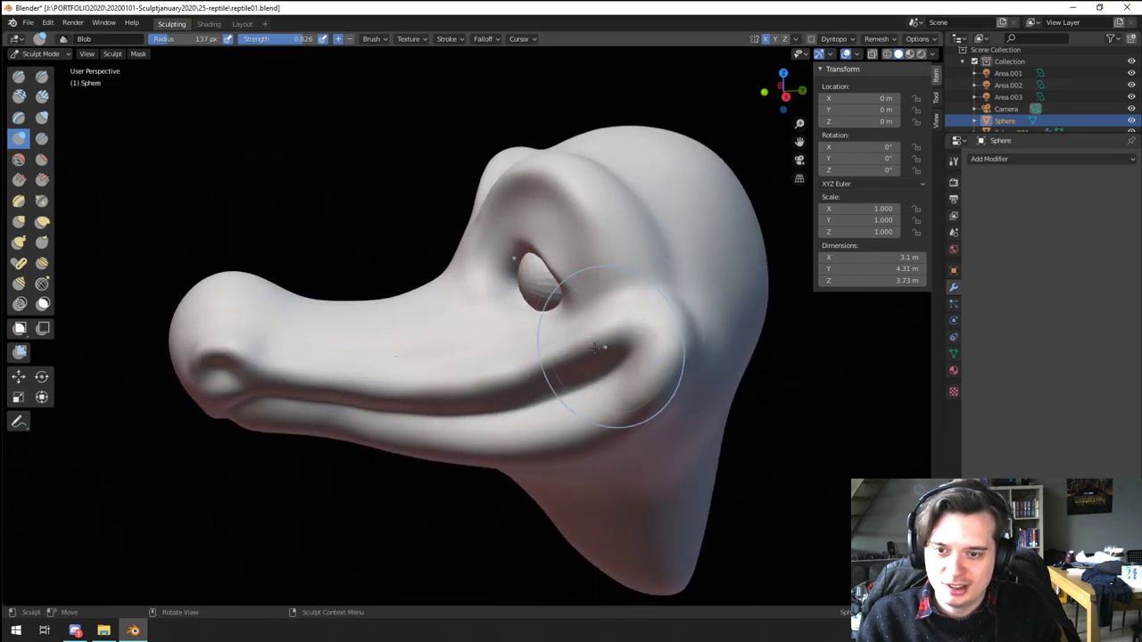
{"action": "left_click_drag", "start_coordinate": [603, 347], "coordinate": [659, 316]}
Step: Thicken the cheek fold behind the mouth corner with the resized Blob brush
{"action": "mouse_move", "coordinate": [658, 316]}
{"action": "middle_mouse_down"}
{"action": "mouse_move", "coordinate": [703, 324]}
{"action": "mouse_move", "coordinate": [593, 314]}
{"action": "middle_mouse_up"}
{"action": "key", "text": "f"}
{"action": "middle_click_drag", "start_coordinate": [600, 312], "coordinate": [622, 290]}
{"action": "key", "text": "f"}
{"action": "left_click", "coordinate": [535, 334]}
{"action": "left_click_drag", "start_coordinate": [585, 364], "coordinate": [706, 303]}
Step: Shape the underside of the jaw in front of the throat with the Blob brush at a 192 px radius
{"action": "mouse_move", "coordinate": [567, 341]}
{"action": "middle_mouse_down"}
{"action": "mouse_move", "coordinate": [566, 393]}
{"action": "mouse_move", "coordinate": [566, 381]}
{"action": "mouse_move", "coordinate": [656, 384]}
{"action": "middle_mouse_up"}
{"action": "scroll", "coordinate": [563, 392], "scroll_direction": "down", "scroll_amount": 2}
{"action": "mouse_move", "coordinate": [563, 392]}
{"action": "middle_mouse_down"}
{"action": "mouse_move", "coordinate": [634, 341]}
{"action": "mouse_move", "coordinate": [617, 288]}
{"action": "mouse_move", "coordinate": [509, 347]}
{"action": "middle_mouse_up"}
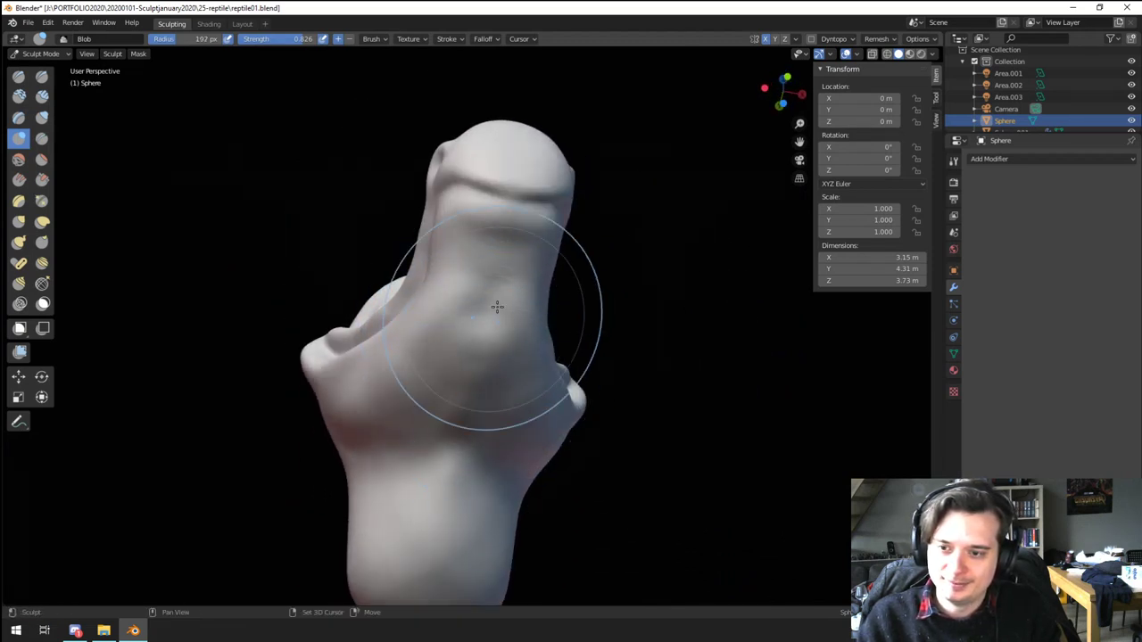
{"action": "left_click_drag", "start_coordinate": [461, 368], "coordinate": [471, 406]}
{"action": "scroll", "coordinate": [474, 410], "scroll_direction": "down", "scroll_amount": 4}
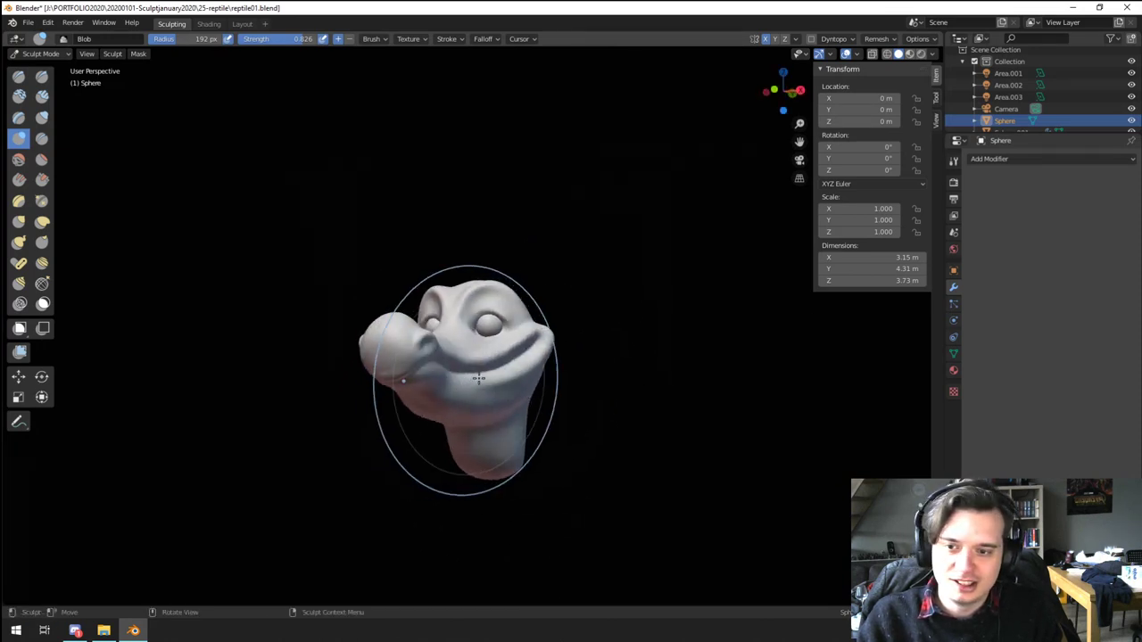
Step: Pull the protruding mouth corner and cheek inward with the Grab brush, starting at a 276 px radius
{"action": "key", "text": "g"}
{"action": "scroll", "coordinate": [536, 375], "scroll_direction": "up", "scroll_amount": 3}
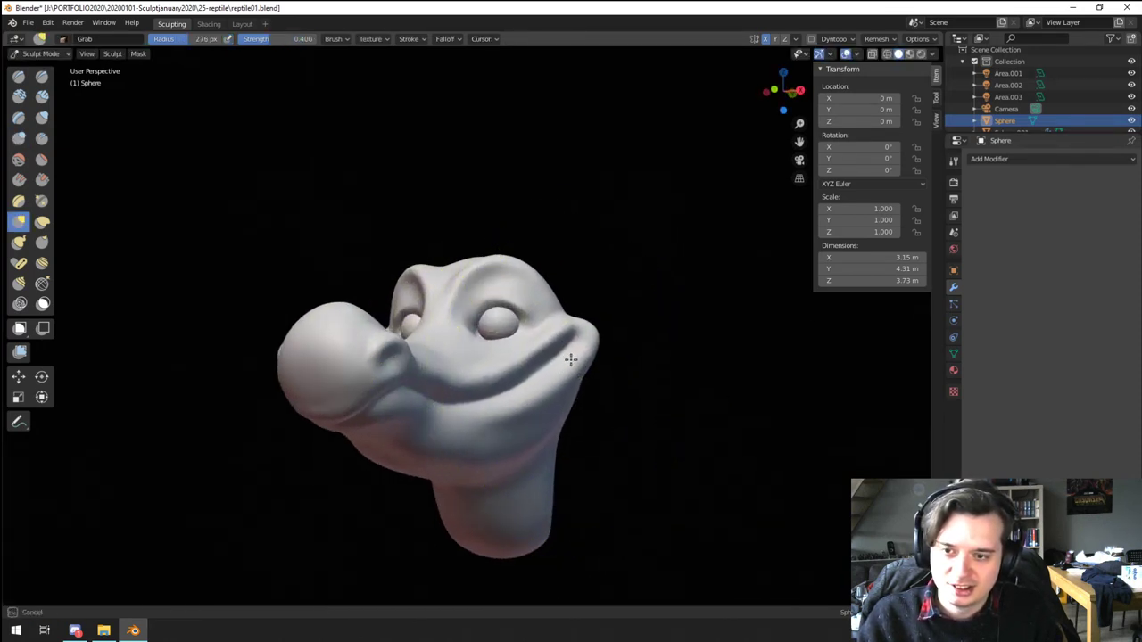
{"action": "left_click_drag", "start_coordinate": [571, 360], "coordinate": [555, 359]}
{"action": "mouse_move", "coordinate": [555, 358]}
{"action": "middle_mouse_down"}
{"action": "mouse_move", "coordinate": [630, 357]}
{"action": "mouse_move", "coordinate": [593, 365]}
{"action": "middle_mouse_up"}
{"action": "key", "text": "f"}
{"action": "left_click", "coordinate": [570, 363]}
{"action": "left_click_drag", "start_coordinate": [505, 339], "coordinate": [535, 327]}
{"action": "mouse_move", "coordinate": [580, 312]}
{"action": "middle_mouse_down"}
{"action": "mouse_move", "coordinate": [557, 296]}
{"action": "mouse_move", "coordinate": [574, 301]}
{"action": "mouse_move", "coordinate": [558, 307]}
{"action": "middle_mouse_up"}
{"action": "middle_click_drag", "start_coordinate": [555, 357], "coordinate": [541, 323]}
Step: Reshape the side of the jaw and lengthen the neck with the Grab brush, resizing it to 250 px
{"action": "key", "text": "f"}
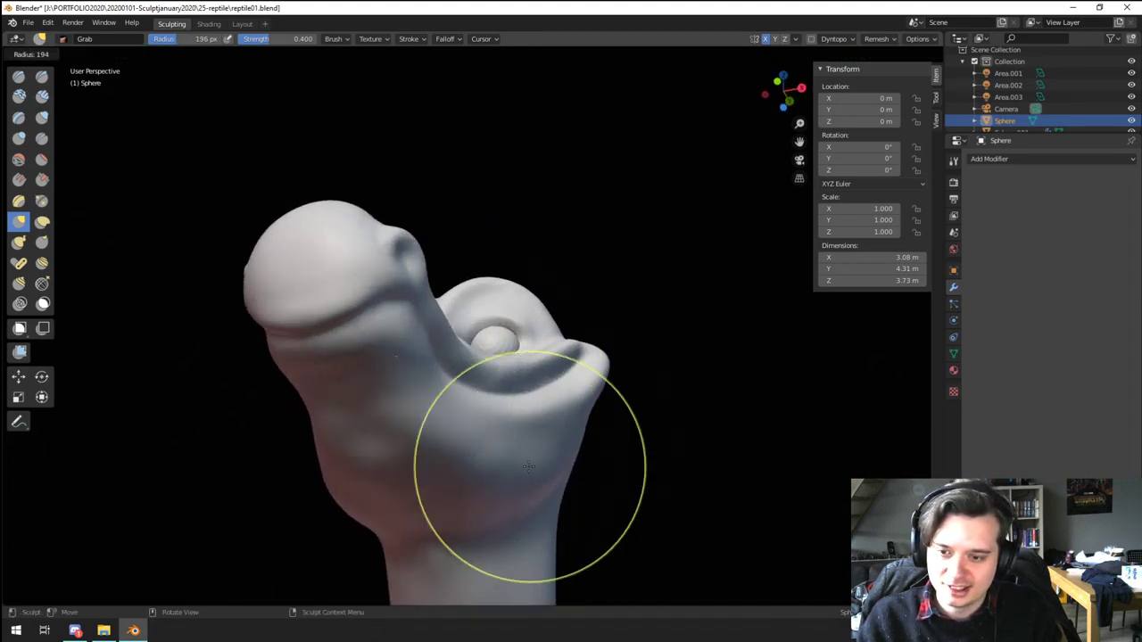
{"action": "left_click", "coordinate": [658, 468]}
{"action": "left_click_drag", "start_coordinate": [551, 489], "coordinate": [523, 498]}
{"action": "middle_click_drag", "start_coordinate": [383, 446], "coordinate": [493, 478]}
{"action": "middle_click_drag", "start_coordinate": [472, 442], "coordinate": [564, 314], "text": "ctrl"}
{"action": "mouse_move", "coordinate": [374, 369]}
{"action": "middle_mouse_down"}
{"action": "mouse_move", "coordinate": [426, 387]}
{"action": "mouse_move", "coordinate": [396, 401]}
{"action": "mouse_move", "coordinate": [406, 450]}
{"action": "middle_mouse_up"}
{"action": "mouse_move", "coordinate": [453, 398]}
{"action": "middle_mouse_down"}
{"action": "mouse_move", "coordinate": [331, 428]}
{"action": "mouse_move", "coordinate": [443, 423]}
{"action": "mouse_move", "coordinate": [510, 368]}
{"action": "middle_mouse_up"}
{"action": "key", "text": "f"}
{"action": "left_click", "coordinate": [532, 393]}
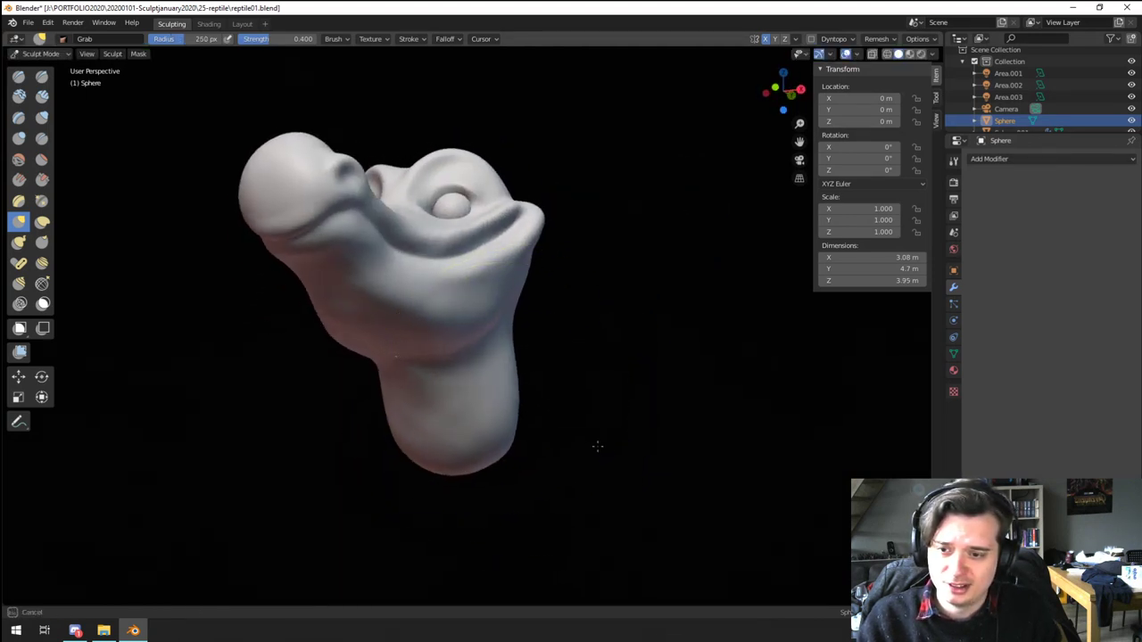
{"action": "left_click_drag", "start_coordinate": [598, 446], "coordinate": [600, 448]}
Step: Pull the neck farther down and back, and adjust the nape with the Grab brush at a 209 px radius
{"action": "mouse_move", "coordinate": [616, 401]}
{"action": "middle_mouse_down"}
{"action": "mouse_move", "coordinate": [581, 390]}
{"action": "mouse_move", "coordinate": [539, 400]}
{"action": "middle_mouse_up"}
{"action": "key", "text": "f"}
{"action": "left_click", "coordinate": [656, 420]}
{"action": "mouse_move", "coordinate": [508, 441]}
{"action": "left_mouse_down"}
{"action": "mouse_move", "coordinate": [456, 490]}
{"action": "mouse_move", "coordinate": [420, 498]}
{"action": "left_mouse_up"}
{"action": "middle_click_drag", "start_coordinate": [528, 444], "coordinate": [502, 434]}
{"action": "middle_click_drag", "start_coordinate": [597, 473], "coordinate": [513, 412]}
{"action": "key", "text": "f"}
{"action": "left_click", "coordinate": [647, 428]}
{"action": "left_click_drag", "start_coordinate": [541, 305], "coordinate": [511, 257]}
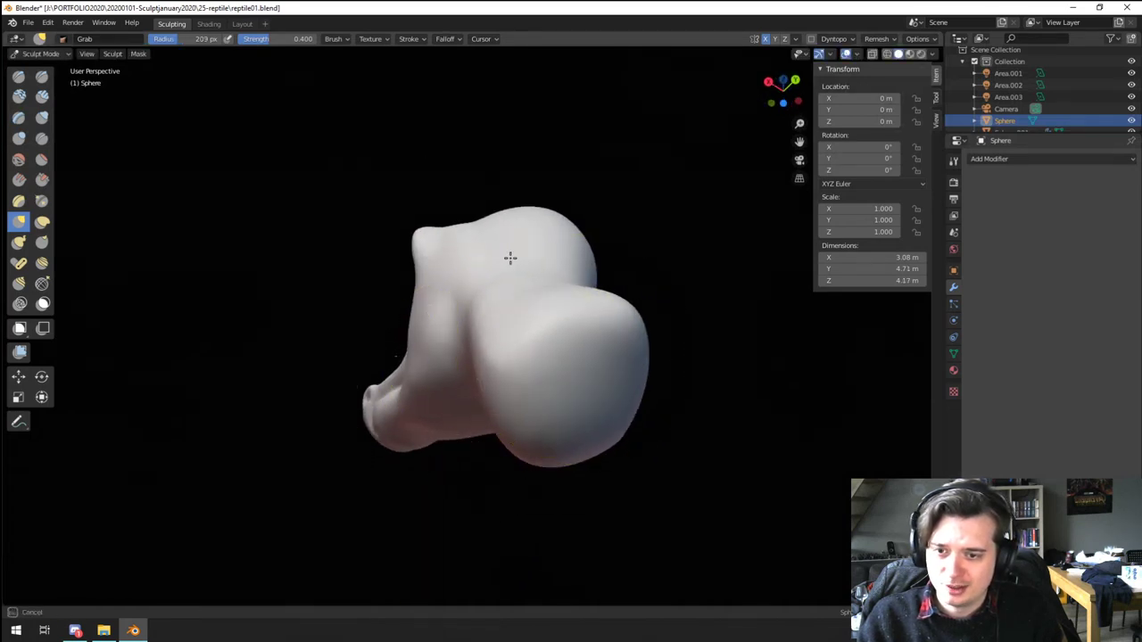
{"action": "mouse_move", "coordinate": [511, 257]}
{"action": "middle_mouse_down"}
{"action": "mouse_move", "coordinate": [552, 360]}
{"action": "mouse_move", "coordinate": [609, 434]}
{"action": "mouse_move", "coordinate": [605, 311]}
{"action": "middle_mouse_up"}
{"action": "middle_click_drag", "start_coordinate": [513, 307], "coordinate": [465, 317]}
{"action": "scroll", "coordinate": [560, 330], "scroll_direction": "up", "scroll_amount": 2}
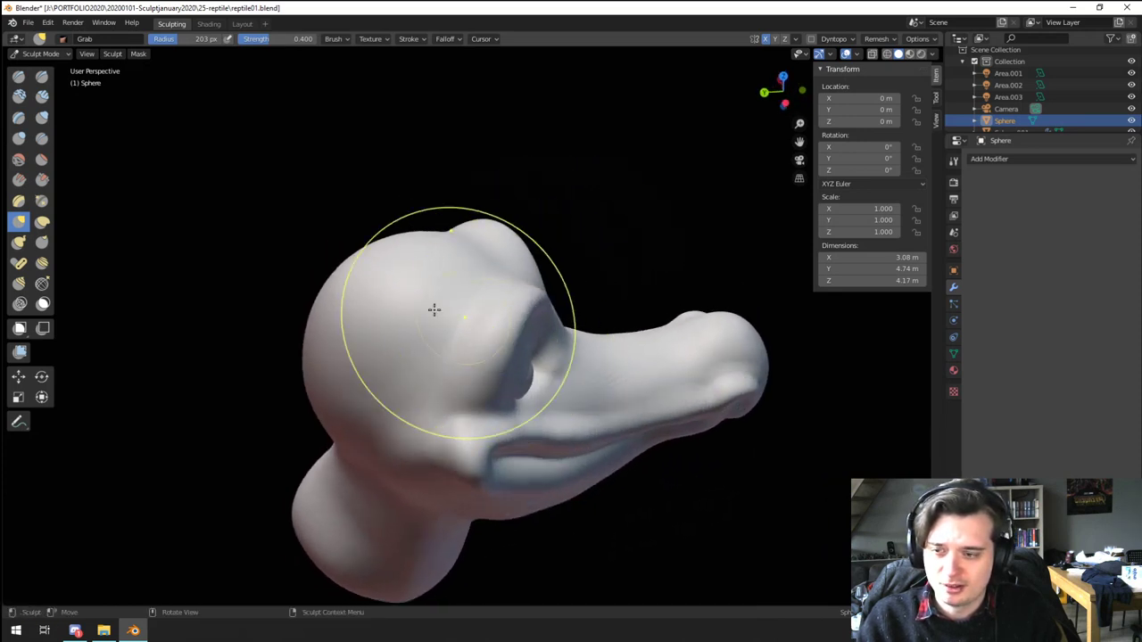
Step: Build up the cheek at the mouth corner with the Blob brush, resizing it to 167 px for the jaw
{"action": "left_click", "coordinate": [18, 140]}
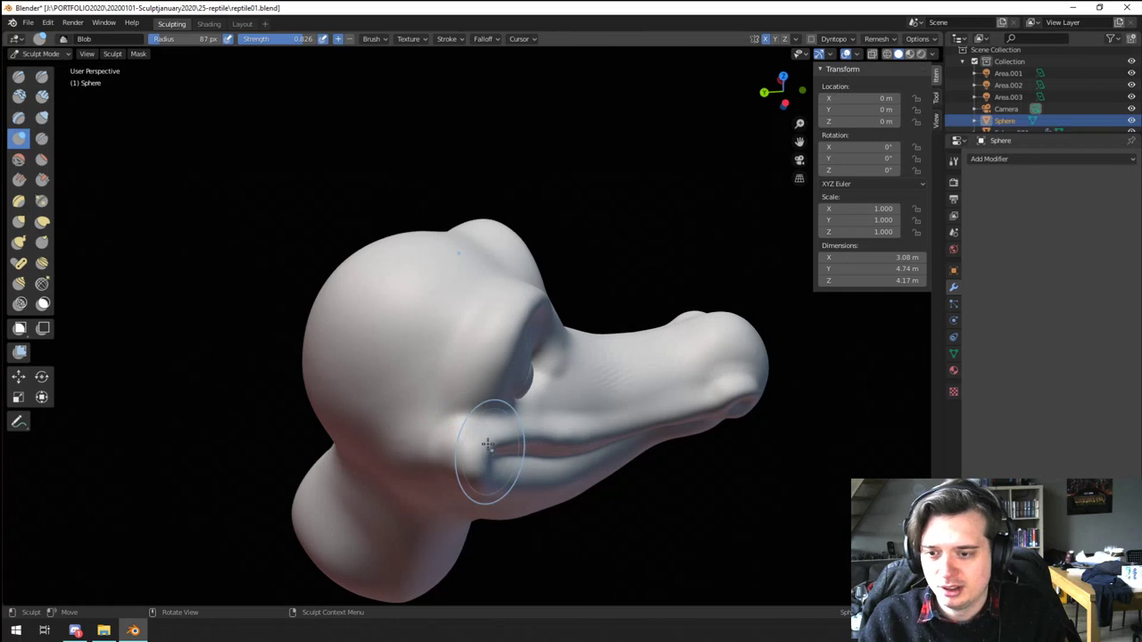
{"action": "middle_click_drag", "start_coordinate": [474, 438], "coordinate": [465, 408]}
{"action": "key", "text": "f"}
{"action": "left_click", "coordinate": [490, 408]}
{"action": "left_click_drag", "start_coordinate": [490, 408], "coordinate": [474, 410]}
{"action": "mouse_move", "coordinate": [473, 406]}
{"action": "middle_mouse_down"}
{"action": "mouse_move", "coordinate": [422, 332]}
{"action": "mouse_move", "coordinate": [395, 337]}
{"action": "mouse_move", "coordinate": [518, 341]}
{"action": "middle_mouse_up"}
{"action": "key", "text": "f"}
{"action": "left_click", "coordinate": [426, 333]}
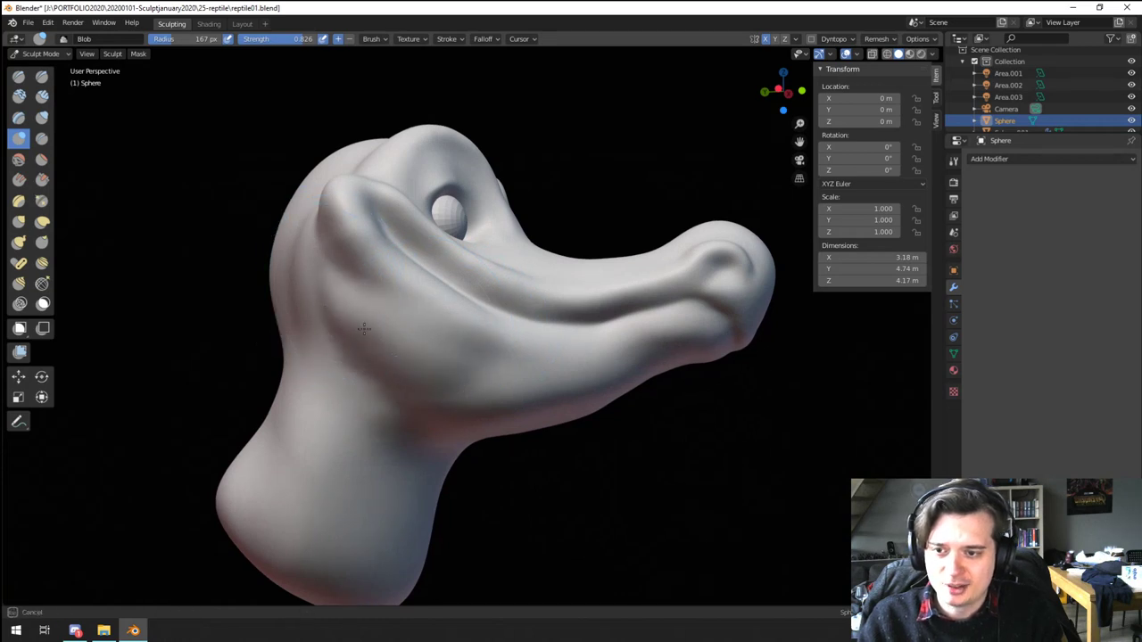
{"action": "mouse_move", "coordinate": [365, 330]}
{"action": "middle_mouse_down"}
{"action": "mouse_move", "coordinate": [279, 351]}
{"action": "mouse_move", "coordinate": [308, 343]}
{"action": "middle_mouse_up"}
{"action": "mouse_move", "coordinate": [423, 362]}
{"action": "middle_mouse_down"}
{"action": "mouse_move", "coordinate": [421, 375]}
{"action": "mouse_move", "coordinate": [408, 367]}
{"action": "mouse_move", "coordinate": [476, 330]}
{"action": "mouse_move", "coordinate": [318, 354]}
{"action": "mouse_move", "coordinate": [360, 334]}
{"action": "mouse_move", "coordinate": [416, 331]}
{"action": "middle_mouse_up"}
Step: Reshape the lip and crease just behind the nostril with the Grab brush at radii of 185 and 167 px
{"action": "key", "text": "g"}
{"action": "key", "text": "f"}
{"action": "left_click", "coordinate": [435, 358]}
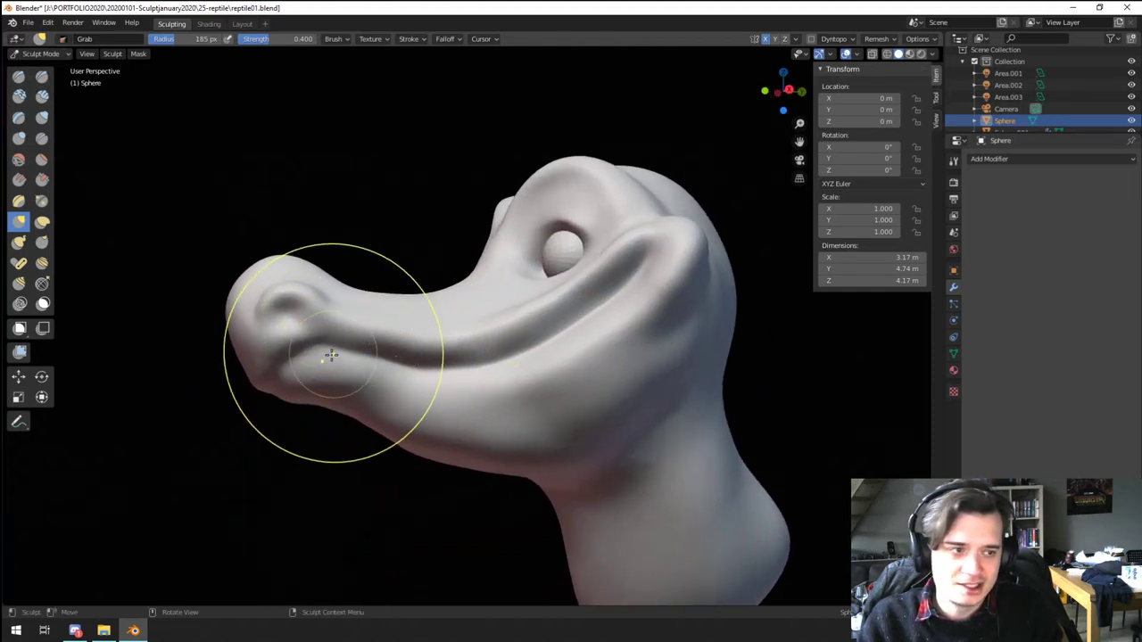
{"action": "key", "text": "f"}
{"action": "left_click", "coordinate": [321, 353]}
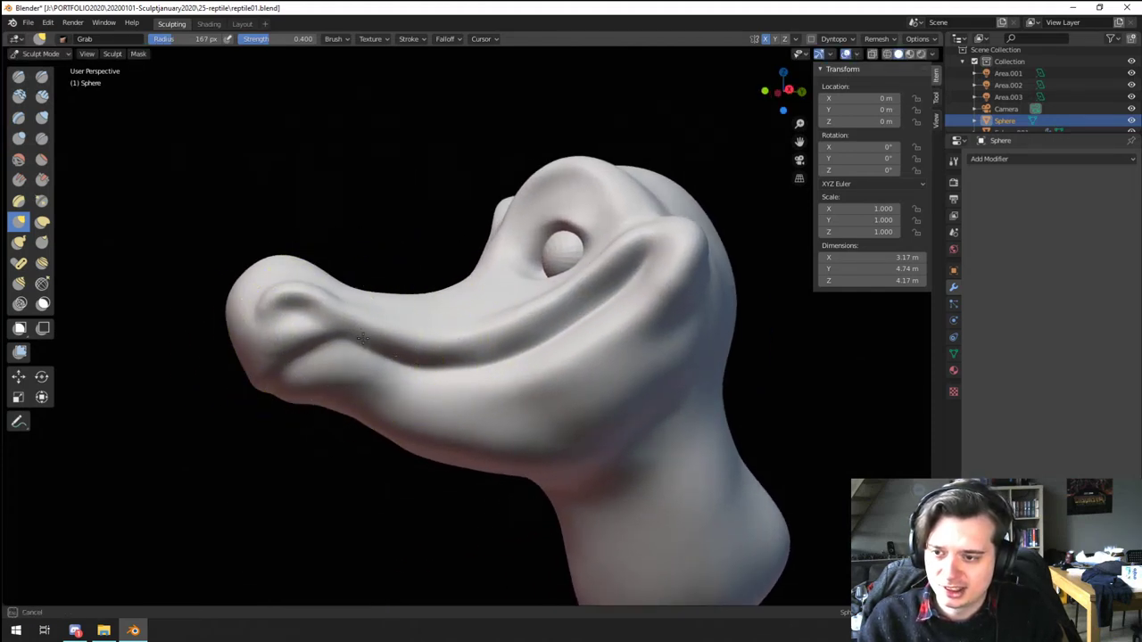
{"action": "left_click_drag", "start_coordinate": [362, 338], "coordinate": [359, 342]}
{"action": "middle_click_drag", "start_coordinate": [343, 348], "coordinate": [419, 370]}
{"action": "mouse_move", "coordinate": [420, 370]}
{"action": "middle_mouse_down", "text": "ctrl"}
{"action": "mouse_move", "coordinate": [421, 418]}
{"action": "mouse_move", "coordinate": [472, 386]}
{"action": "middle_mouse_up", "text": "ctrl"}
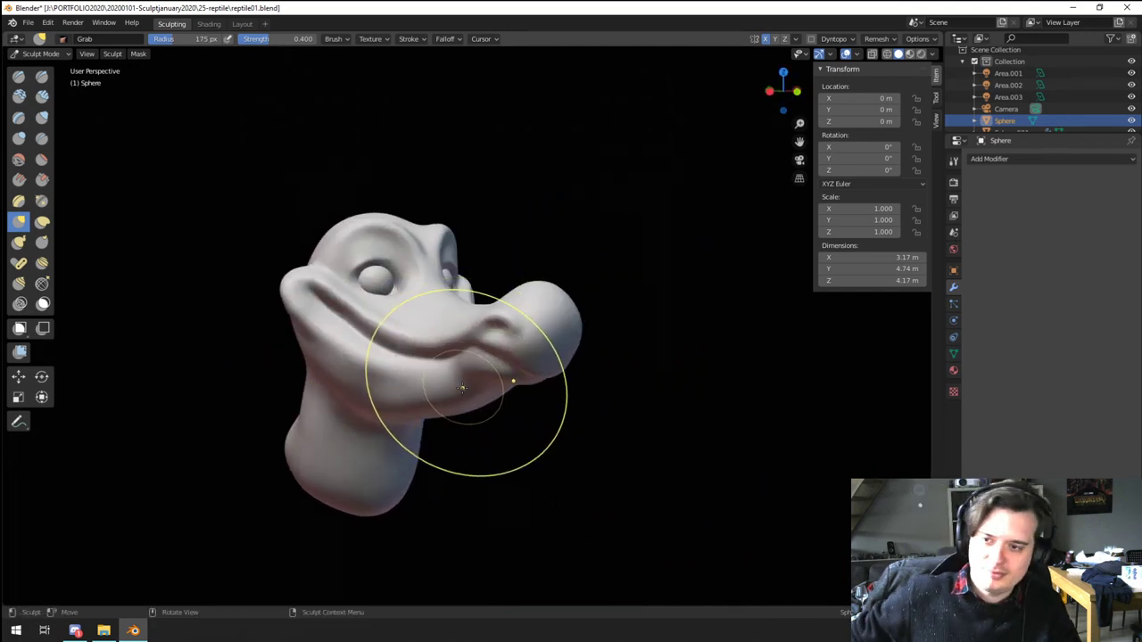
Step: Build up the inner ends of the brow ridges above the snout with the Orb_ClayTubes brush
{"action": "middle_click_drag", "start_coordinate": [426, 320], "coordinate": [480, 283]}
{"action": "mouse_move", "coordinate": [480, 284]}
{"action": "middle_mouse_down"}
{"action": "mouse_move", "coordinate": [426, 316]}
{"action": "mouse_move", "coordinate": [347, 338]}
{"action": "middle_mouse_up"}
{"action": "key", "text": "f"}
{"action": "left_click", "coordinate": [424, 304]}
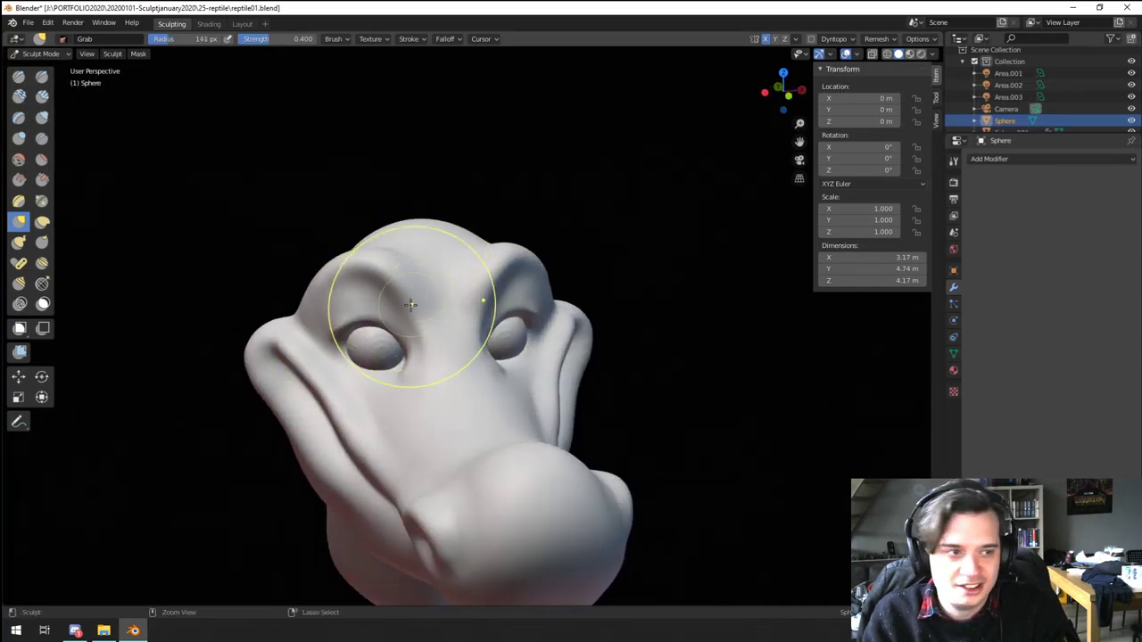
{"action": "middle_click_drag", "start_coordinate": [411, 305], "coordinate": [416, 233], "text": "ctrl"}
{"action": "middle_click_drag", "start_coordinate": [415, 234], "coordinate": [451, 281], "text": "shift"}
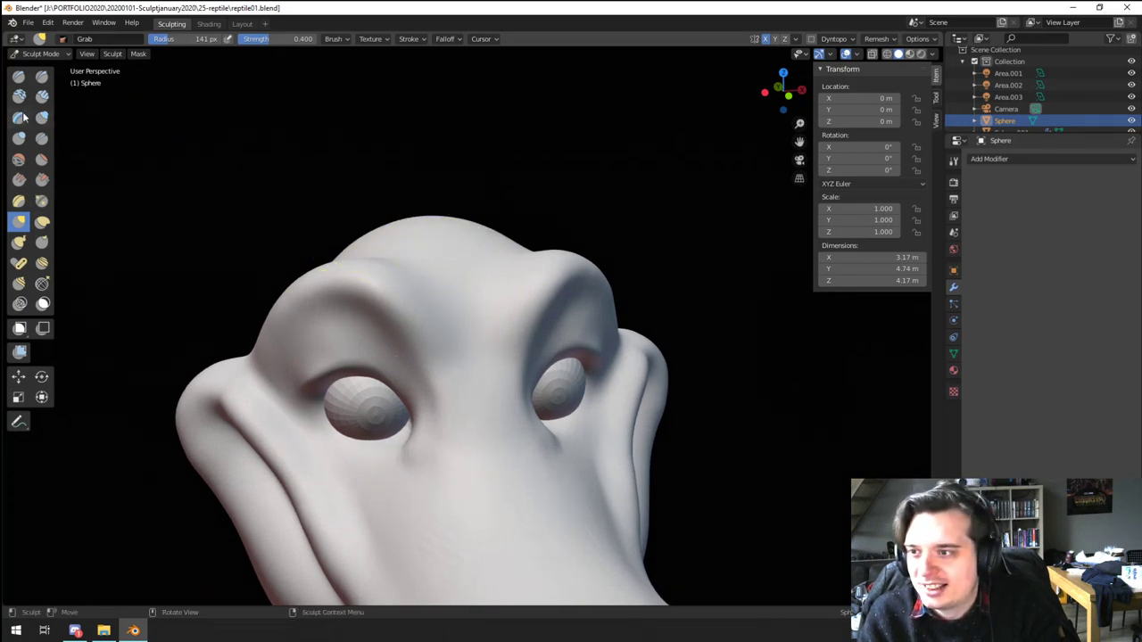
{"action": "left_click", "coordinate": [19, 95]}
{"action": "key", "text": "f"}
{"action": "left_click", "coordinate": [448, 370]}
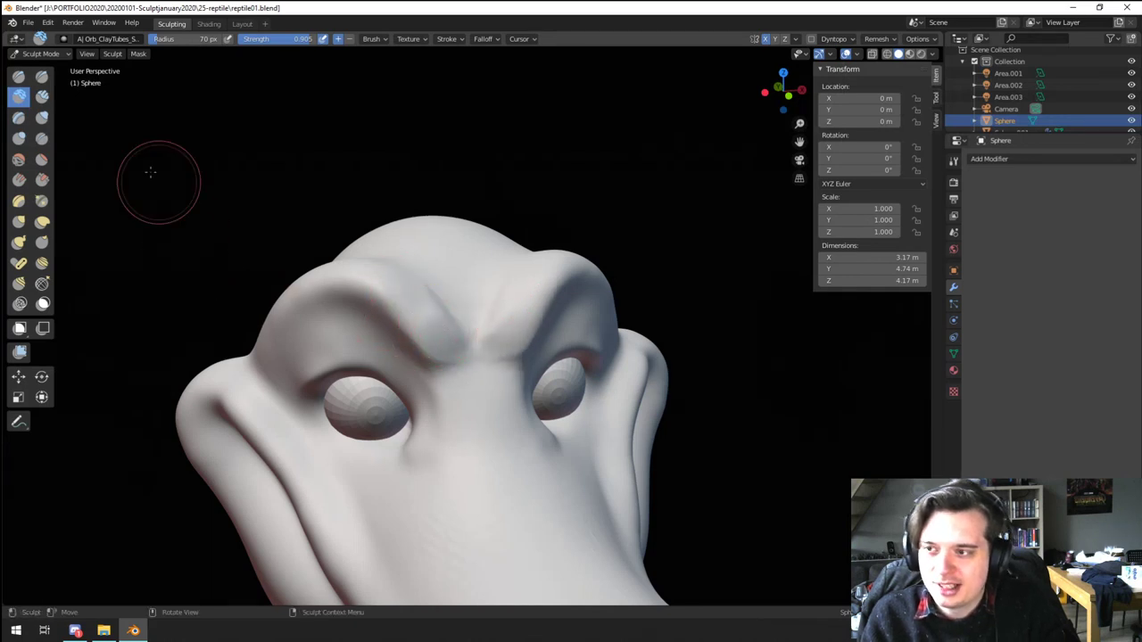
Step: Carve a crease between the brows with the Crease brush and adjust the brow with the Grab brush at a 213 px radius
{"action": "left_click", "coordinate": [43, 141]}
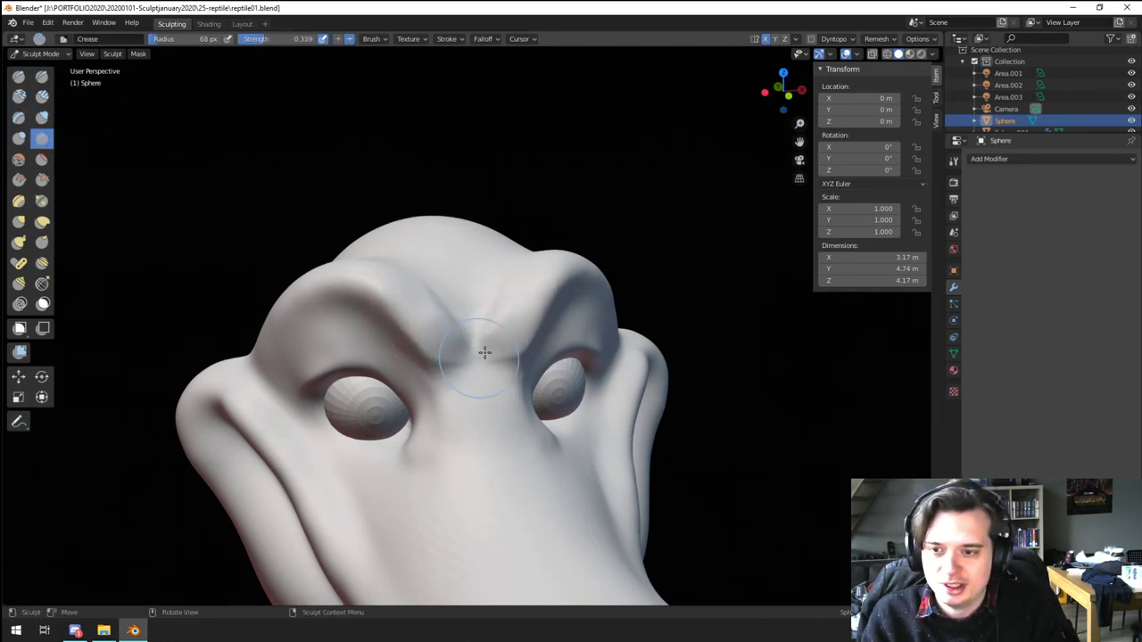
{"action": "middle_click_drag", "start_coordinate": [392, 275], "coordinate": [406, 383], "text": "ctrl"}
{"action": "mouse_move", "coordinate": [424, 386]}
{"action": "middle_mouse_down"}
{"action": "mouse_move", "coordinate": [398, 378]}
{"action": "mouse_move", "coordinate": [401, 321]}
{"action": "middle_mouse_up"}
{"action": "mouse_move", "coordinate": [477, 357]}
{"action": "middle_mouse_down", "text": "ctrl"}
{"action": "mouse_move", "coordinate": [482, 278]}
{"action": "mouse_move", "coordinate": [440, 341]}
{"action": "mouse_move", "coordinate": [518, 324]}
{"action": "middle_mouse_up", "text": "ctrl"}
{"action": "key", "text": "f"}
{"action": "left_click", "coordinate": [472, 337]}
{"action": "left_click_drag", "start_coordinate": [470, 332], "coordinate": [457, 301]}
{"action": "key", "text": "g"}
{"action": "key", "text": "f"}
{"action": "left_click", "coordinate": [458, 341]}
{"action": "middle_click_drag", "start_coordinate": [451, 310], "coordinate": [485, 338]}
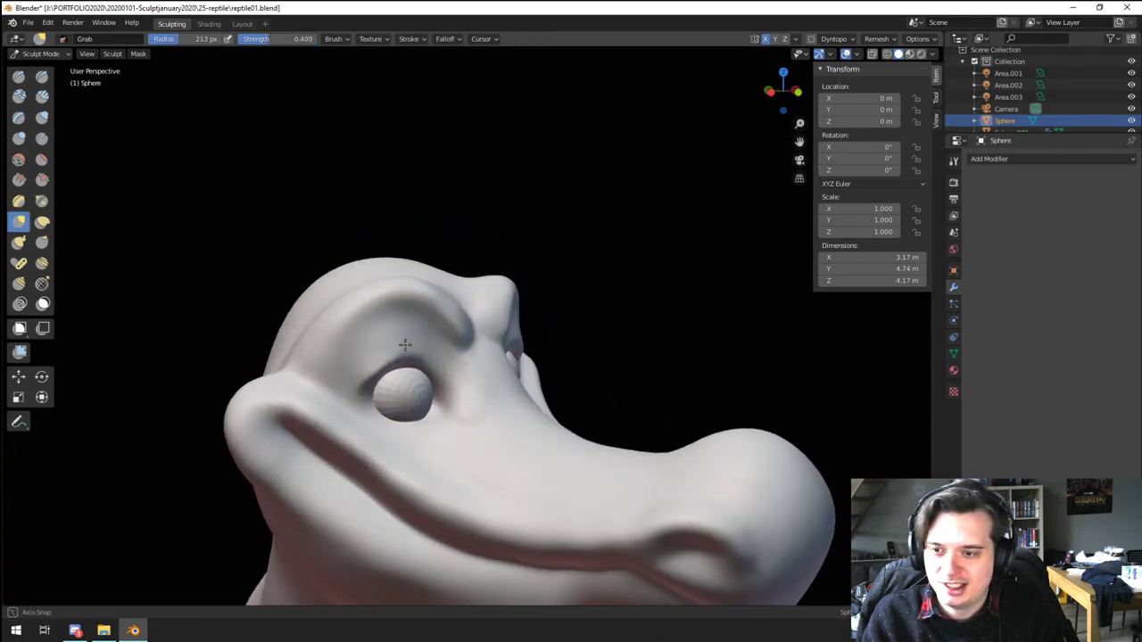
{"action": "middle_click_drag", "start_coordinate": [405, 344], "coordinate": [419, 307], "text": "ctrl"}
Step: Deepen the hollow between the brow ridge and the eye with the resized Blob brush
{"action": "left_click", "coordinate": [19, 138]}
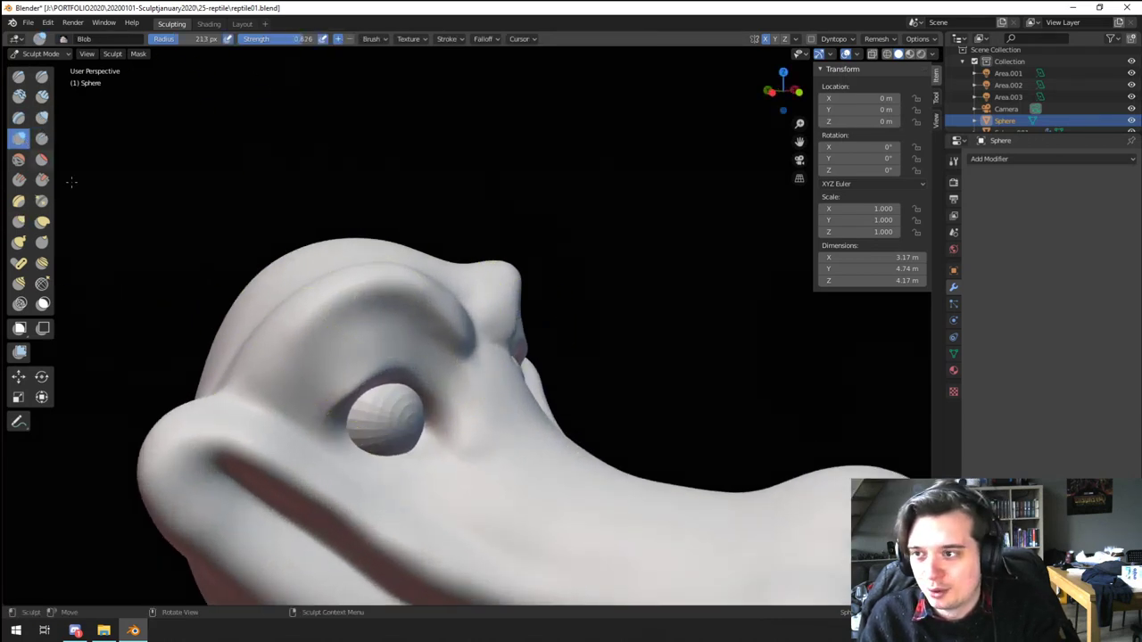
{"action": "key", "text": "f"}
{"action": "left_click", "coordinate": [273, 372]}
{"action": "mouse_move", "coordinate": [272, 371]}
{"action": "left_mouse_down"}
{"action": "mouse_move", "coordinate": [316, 319]}
{"action": "mouse_move", "coordinate": [432, 307]}
{"action": "left_mouse_up"}
{"action": "left_click_drag", "start_coordinate": [279, 348], "coordinate": [308, 318]}
Step: Pull the temple area behind the eye slightly back with the Grab brush at a 167 px radius
{"action": "mouse_move", "coordinate": [376, 319]}
{"action": "middle_mouse_down", "text": "ctrl"}
{"action": "mouse_move", "coordinate": [385, 366]}
{"action": "mouse_move", "coordinate": [286, 366]}
{"action": "mouse_move", "coordinate": [330, 341]}
{"action": "mouse_move", "coordinate": [432, 392]}
{"action": "mouse_move", "coordinate": [419, 412]}
{"action": "mouse_move", "coordinate": [393, 362]}
{"action": "middle_mouse_up", "text": "ctrl"}
{"action": "key", "text": "g"}
{"action": "key", "text": "f"}
{"action": "left_click", "coordinate": [402, 391]}
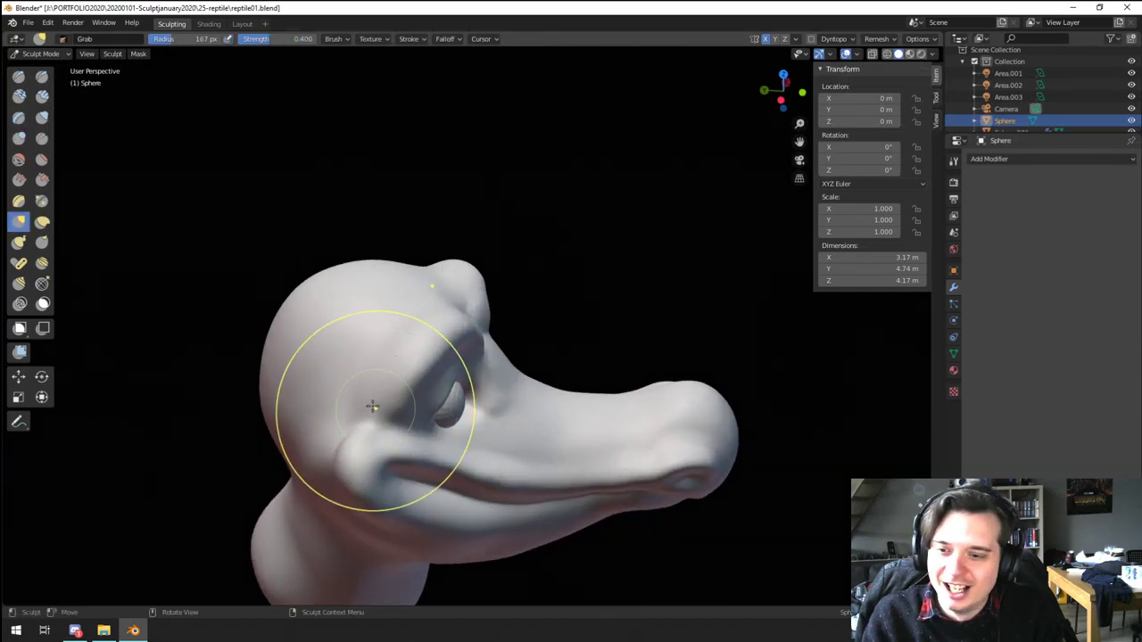
{"action": "left_click_drag", "start_coordinate": [374, 408], "coordinate": [356, 408]}
{"action": "key", "text": "f"}
{"action": "left_click", "coordinate": [354, 403]}
{"action": "middle_click_drag", "start_coordinate": [363, 392], "coordinate": [282, 367]}
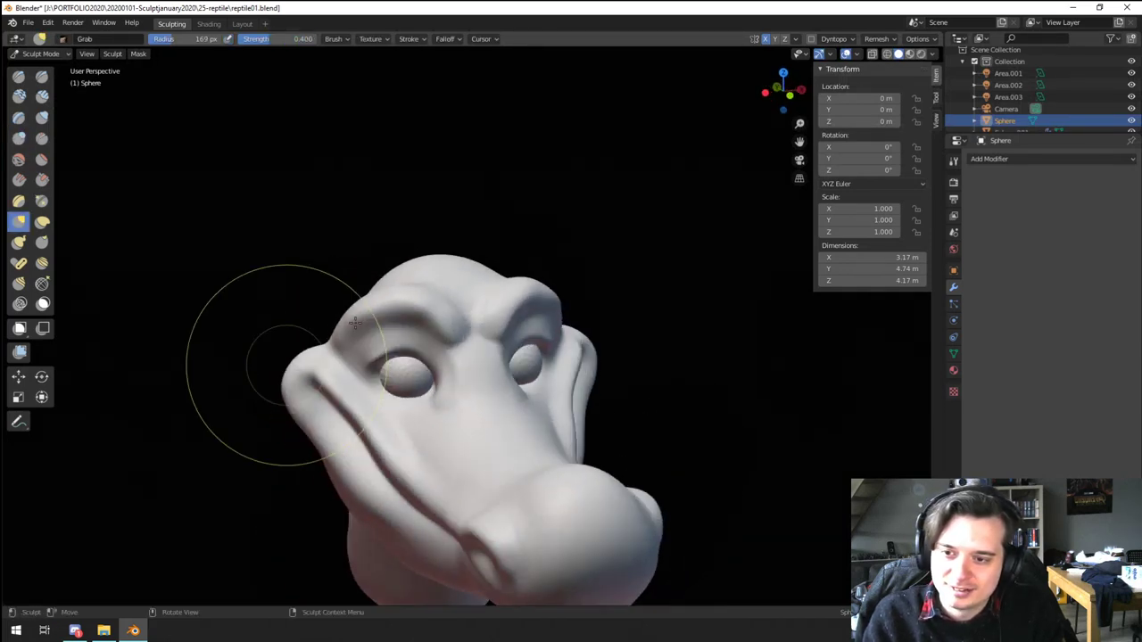
Step: Build up and smooth the snout side and cheek below the eye with the Orb_ClayTubes brush at radii of 104 to 148 px
{"action": "middle_click_drag", "start_coordinate": [370, 308], "coordinate": [361, 384], "text": "ctrl"}
{"action": "middle_click_drag", "start_coordinate": [360, 384], "coordinate": [408, 371]}
{"action": "middle_click_drag", "start_coordinate": [408, 372], "coordinate": [377, 355], "text": "ctrl"}
{"action": "mouse_move", "coordinate": [377, 356]}
{"action": "middle_mouse_down"}
{"action": "mouse_move", "coordinate": [366, 398]}
{"action": "mouse_move", "coordinate": [366, 346]}
{"action": "middle_mouse_up"}
{"action": "middle_click_drag", "start_coordinate": [366, 347], "coordinate": [365, 284], "text": "ctrl"}
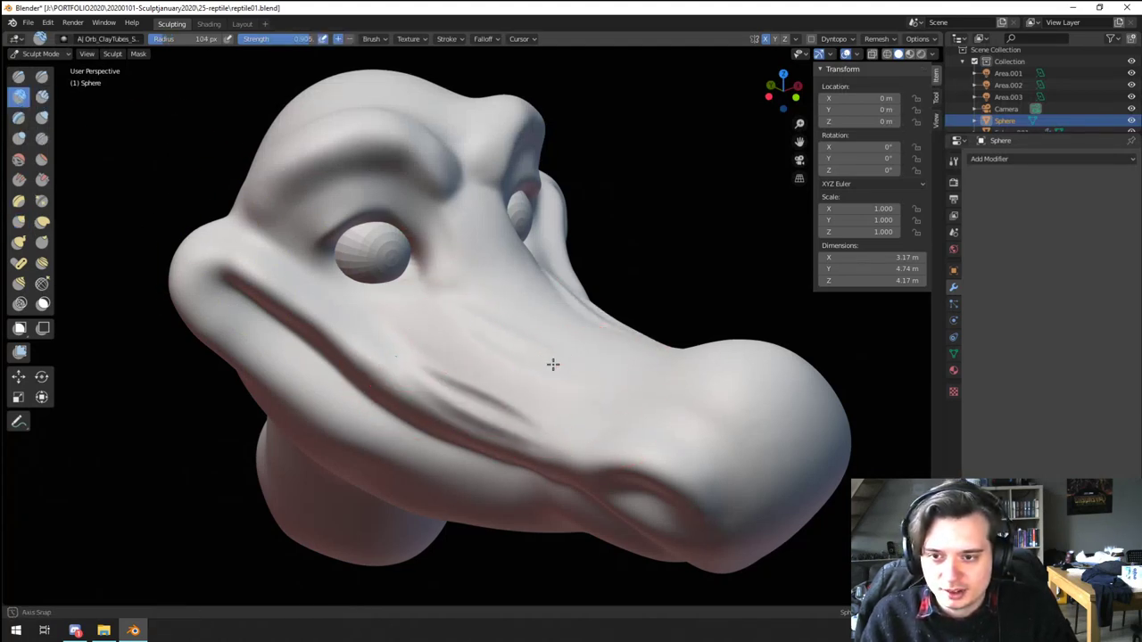
{"action": "middle_click_drag", "start_coordinate": [553, 364], "coordinate": [491, 323]}
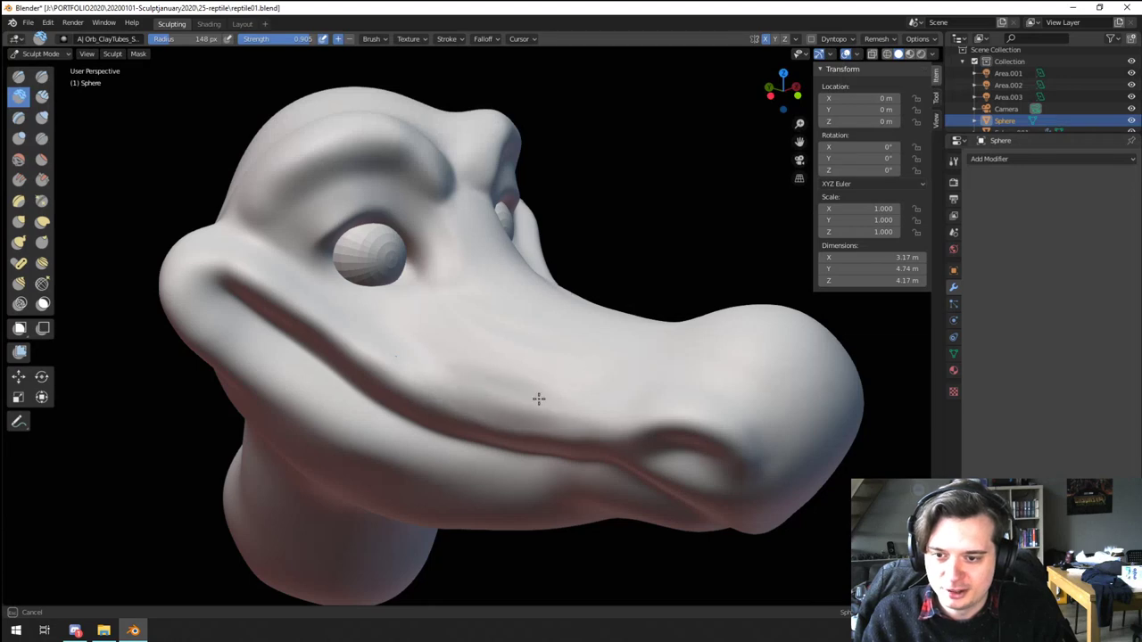
{"action": "middle_click_drag", "start_coordinate": [576, 344], "coordinate": [464, 303]}
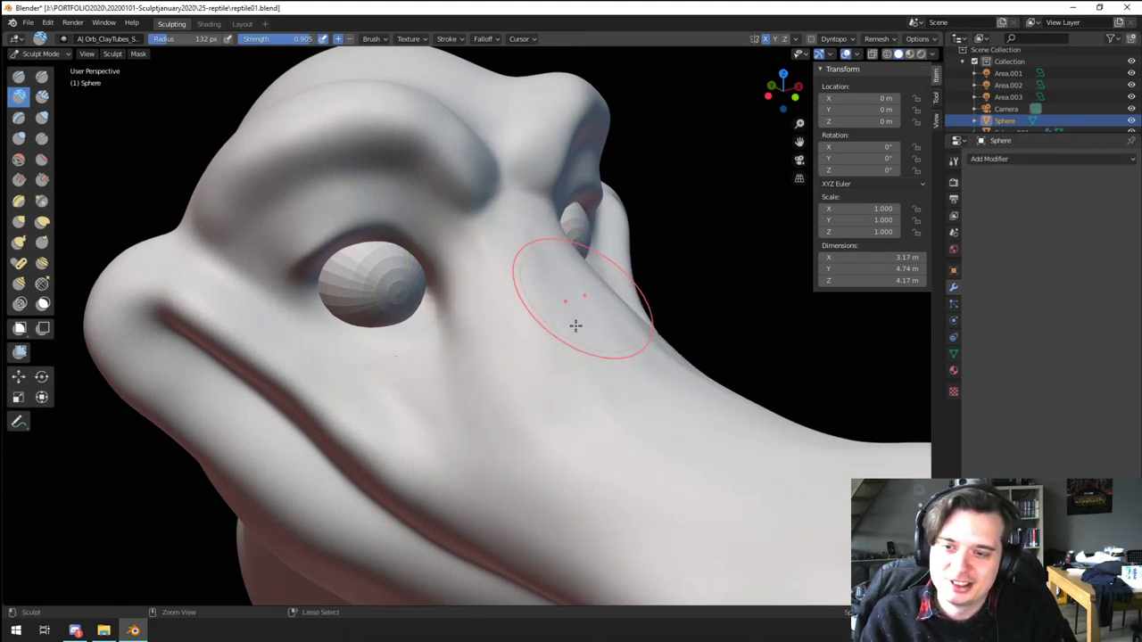
{"action": "middle_click_drag", "start_coordinate": [575, 326], "coordinate": [562, 428], "text": "ctrl"}
{"action": "mouse_move", "coordinate": [562, 428]}
{"action": "middle_mouse_down"}
{"action": "mouse_move", "coordinate": [431, 443]}
{"action": "mouse_move", "coordinate": [460, 449]}
{"action": "middle_mouse_up"}
{"action": "mouse_move", "coordinate": [459, 449]}
{"action": "middle_mouse_down", "text": "ctrl"}
{"action": "mouse_move", "coordinate": [454, 416]}
{"action": "mouse_move", "coordinate": [487, 426]}
{"action": "mouse_move", "coordinate": [407, 362]}
{"action": "mouse_move", "coordinate": [515, 324]}
{"action": "middle_mouse_up", "text": "ctrl"}
Step: Adjust the width of the snout bridge between the eyes with the resized Grab brush
{"action": "key", "text": "g"}
{"action": "key", "text": "f"}
{"action": "left_click", "coordinate": [526, 426]}
{"action": "scroll", "coordinate": [464, 424], "scroll_direction": "down", "scroll_amount": 3}
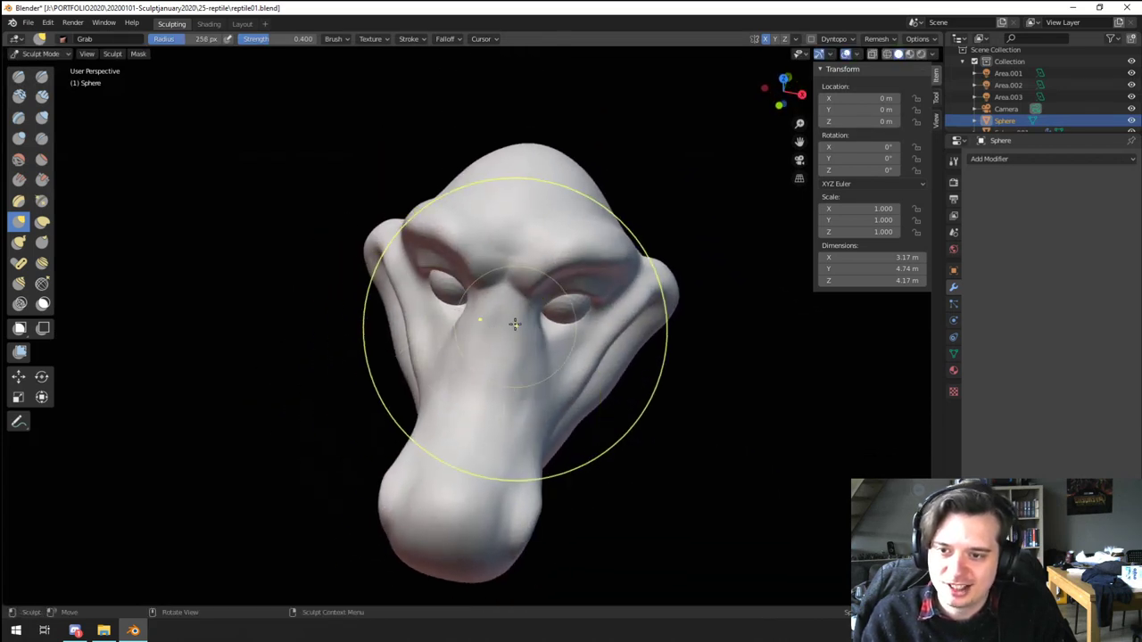
{"action": "key", "text": "f"}
{"action": "left_click", "coordinate": [475, 336]}
{"action": "left_click_drag", "start_coordinate": [529, 300], "coordinate": [545, 299]}
Step: Pull the snout tip forward with the Grab brush to lengthen the snout
{"action": "mouse_move", "coordinate": [475, 376]}
{"action": "middle_mouse_down"}
{"action": "mouse_move", "coordinate": [518, 332]}
{"action": "mouse_move", "coordinate": [518, 308]}
{"action": "mouse_move", "coordinate": [476, 413]}
{"action": "mouse_move", "coordinate": [458, 398]}
{"action": "mouse_move", "coordinate": [456, 413]}
{"action": "middle_mouse_up"}
{"action": "key", "text": "f"}
{"action": "left_click", "coordinate": [452, 391]}
{"action": "key", "text": "f"}
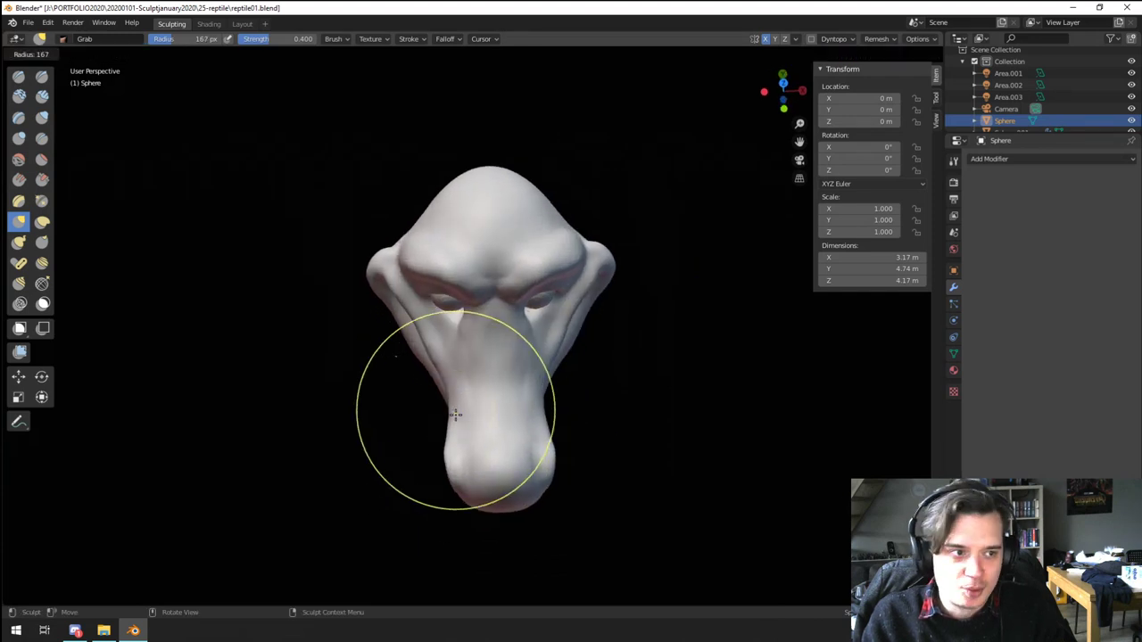
{"action": "left_click", "coordinate": [441, 418]}
{"action": "key", "text": "f"}
{"action": "left_click", "coordinate": [483, 448]}
{"action": "left_click_drag", "start_coordinate": [467, 461], "coordinate": [483, 502]}
Step: Reshape the lower jaw beneath the snout with the Grab brush, resizing it from 156 to 228 px
{"action": "middle_click_drag", "start_coordinate": [483, 499], "coordinate": [582, 357]}
{"action": "key", "text": "f"}
{"action": "left_click", "coordinate": [597, 398]}
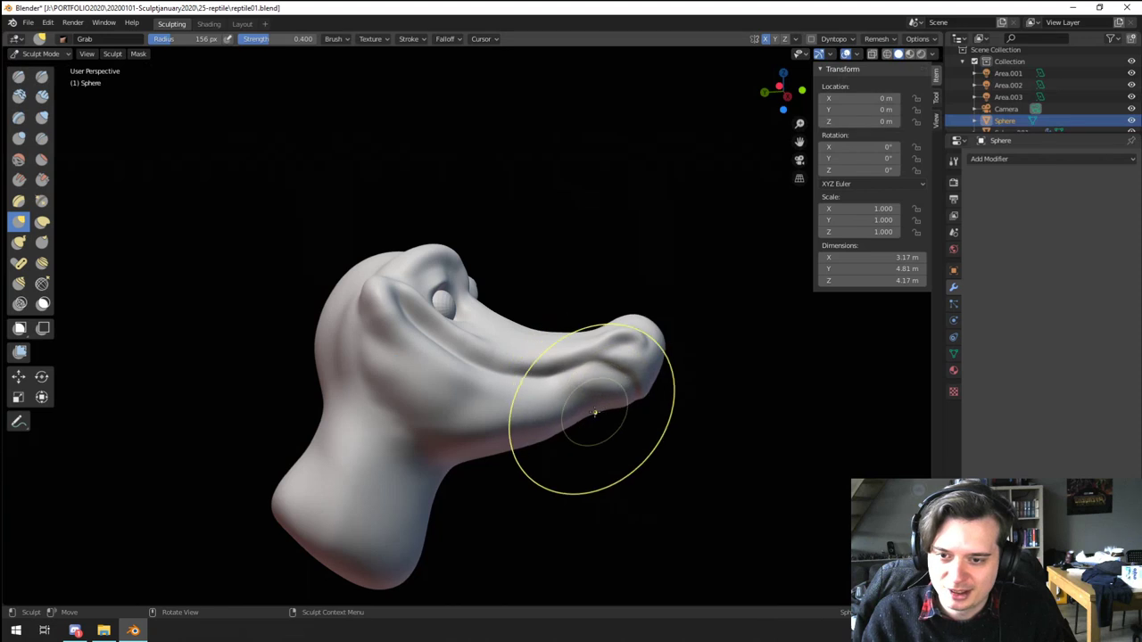
{"action": "mouse_move", "coordinate": [595, 412]}
{"action": "middle_mouse_down"}
{"action": "mouse_move", "coordinate": [509, 428]}
{"action": "mouse_move", "coordinate": [534, 434]}
{"action": "middle_mouse_up"}
{"action": "middle_click_drag", "start_coordinate": [410, 420], "coordinate": [461, 413]}
{"action": "key", "text": "f"}
{"action": "left_click", "coordinate": [501, 412]}
{"action": "left_click_drag", "start_coordinate": [468, 412], "coordinate": [431, 414]}
{"action": "middle_click_drag", "start_coordinate": [430, 416], "coordinate": [366, 429]}
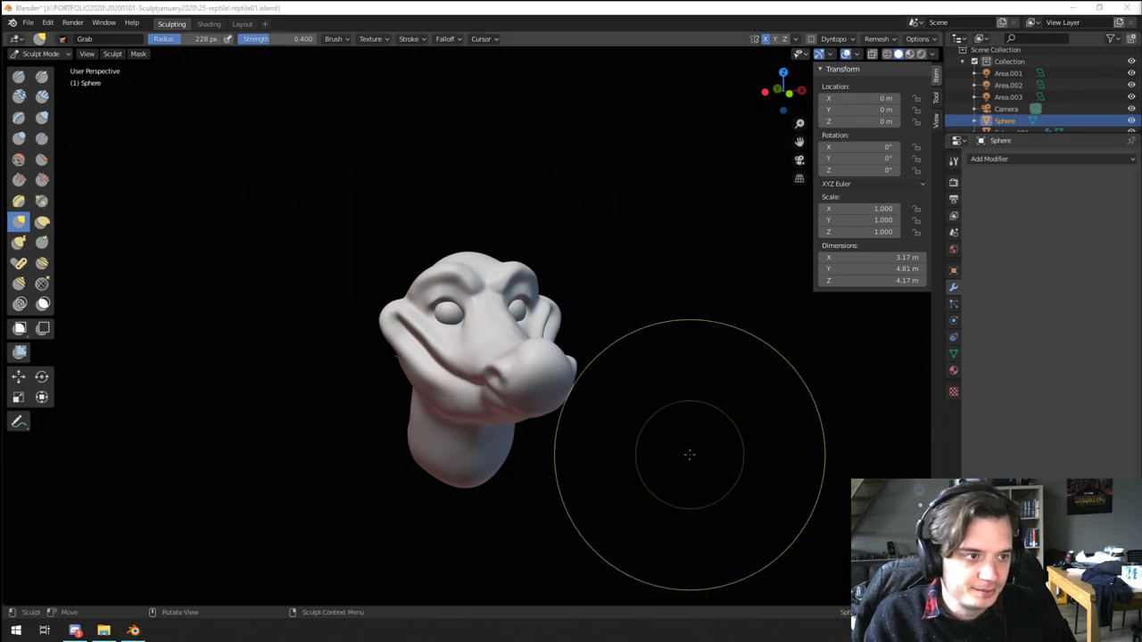
{"action": "mouse_move", "coordinate": [530, 407]}
{"action": "middle_mouse_down"}
{"action": "mouse_move", "coordinate": [624, 359]}
{"action": "mouse_move", "coordinate": [615, 355]}
{"action": "middle_mouse_up"}
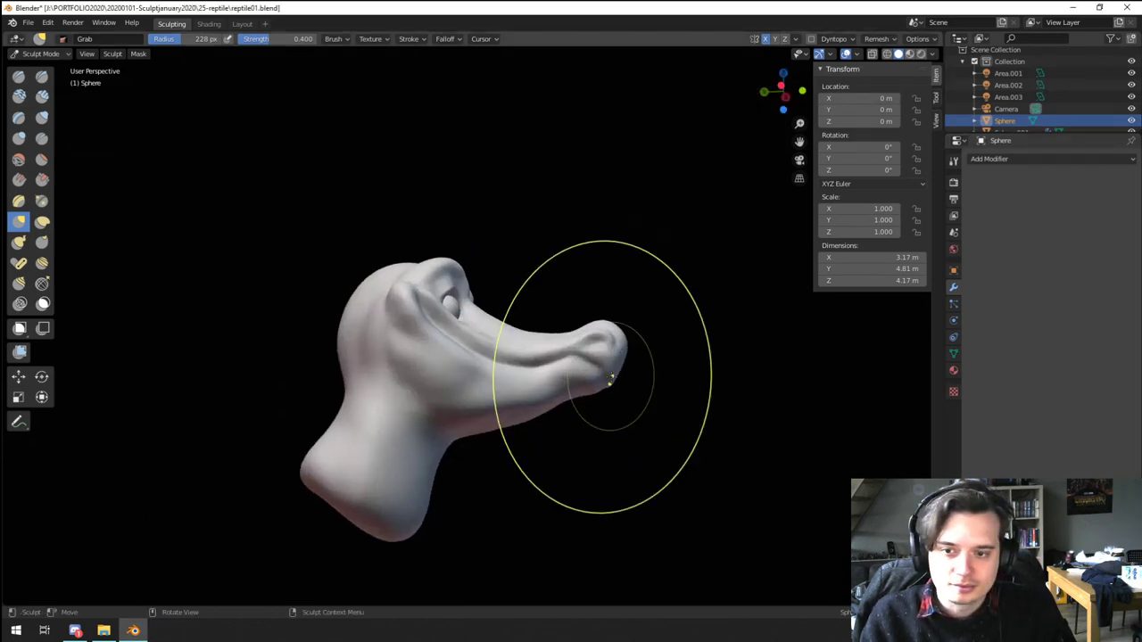
Step: Pull the snout tip forward with the Grab brush at a radius of 328 px, undoing and redoing the stroke
{"action": "key", "text": "f"}
{"action": "left_click", "coordinate": [655, 372]}
{"action": "left_click_drag", "start_coordinate": [616, 381], "coordinate": [617, 376]}
{"action": "left_click_drag", "start_coordinate": [700, 374], "coordinate": [699, 374]}
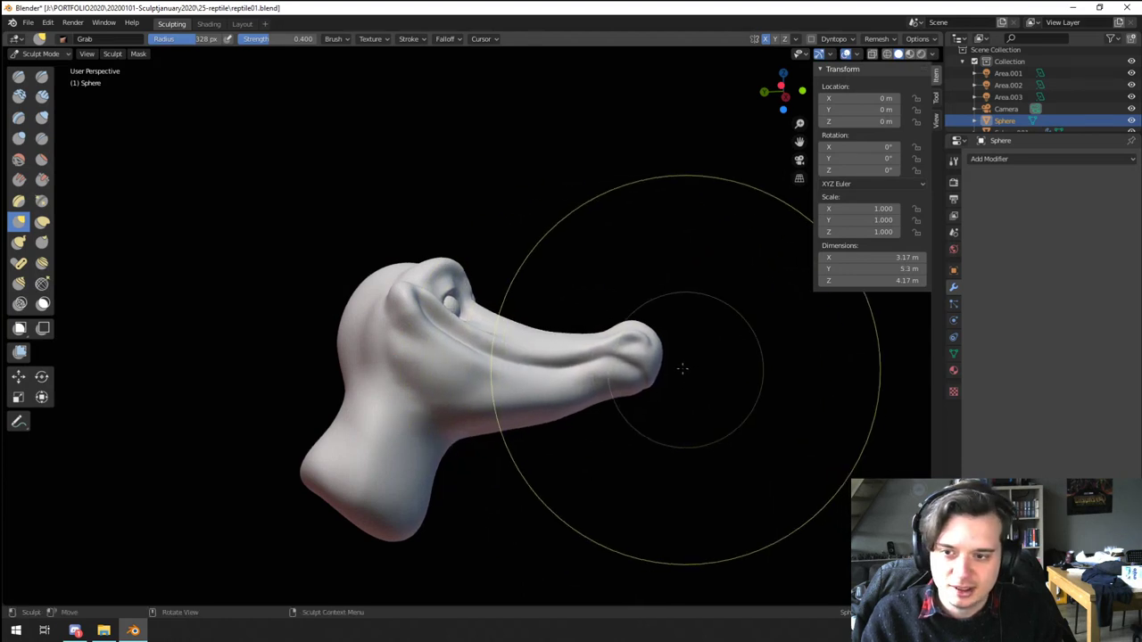
{"action": "mouse_move", "coordinate": [683, 369]}
{"action": "middle_mouse_down"}
{"action": "mouse_move", "coordinate": [548, 381]}
{"action": "mouse_move", "coordinate": [659, 371]}
{"action": "middle_mouse_up"}
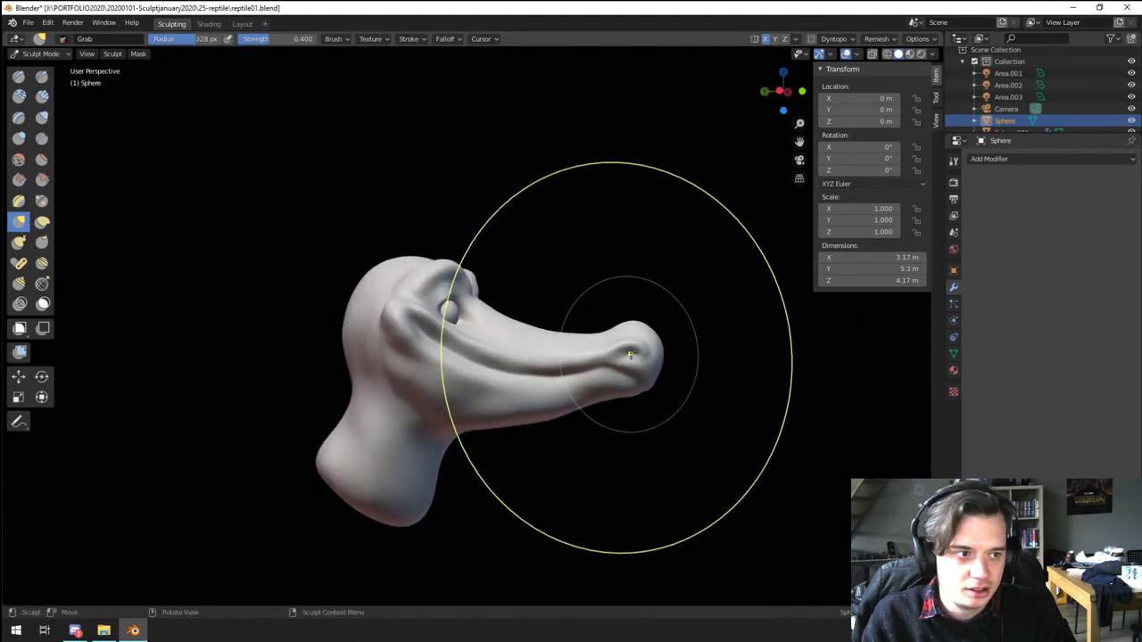
{"action": "key", "text": "ctrl+z"}
{"action": "left_click_drag", "start_coordinate": [591, 369], "coordinate": [650, 368]}
Step: Reshape the sides of the snout tip around the nostrils with the Grab brush at a radius of 153 px
{"action": "middle_click_drag", "start_coordinate": [651, 367], "coordinate": [680, 302], "text": "ctrl"}
{"action": "key", "text": "f"}
{"action": "left_click", "coordinate": [558, 301]}
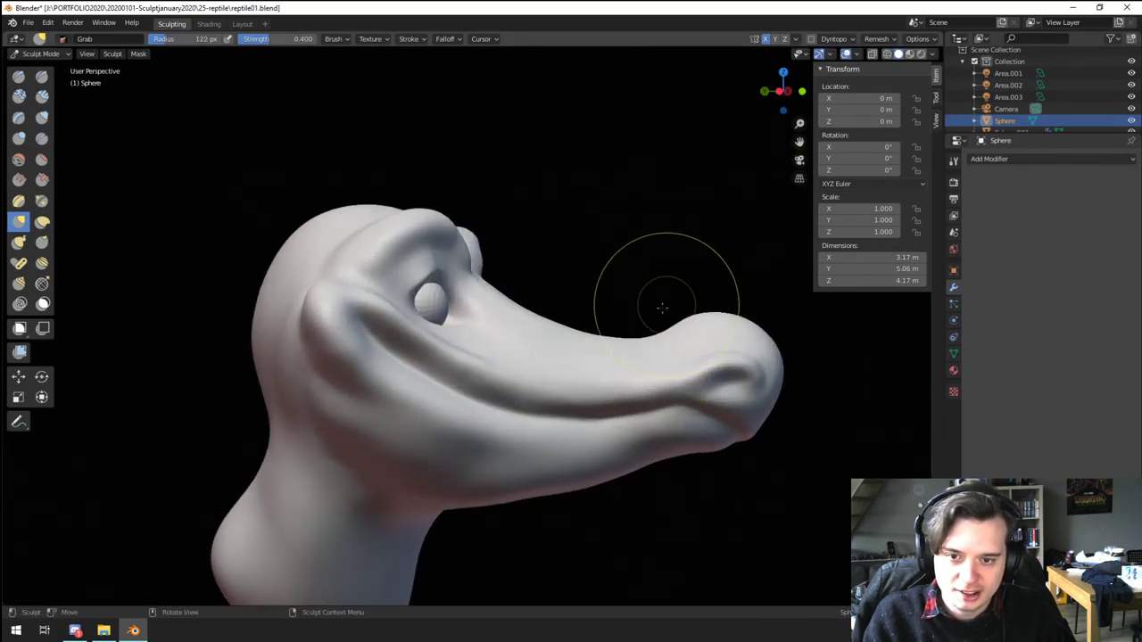
{"action": "mouse_move", "coordinate": [640, 357]}
{"action": "middle_mouse_down"}
{"action": "mouse_move", "coordinate": [499, 484]}
{"action": "mouse_move", "coordinate": [525, 416]}
{"action": "middle_mouse_up"}
{"action": "key", "text": "f"}
{"action": "left_click", "coordinate": [490, 455]}
{"action": "middle_click_drag", "start_coordinate": [483, 455], "coordinate": [491, 448]}
{"action": "left_click_drag", "start_coordinate": [490, 449], "coordinate": [470, 439]}
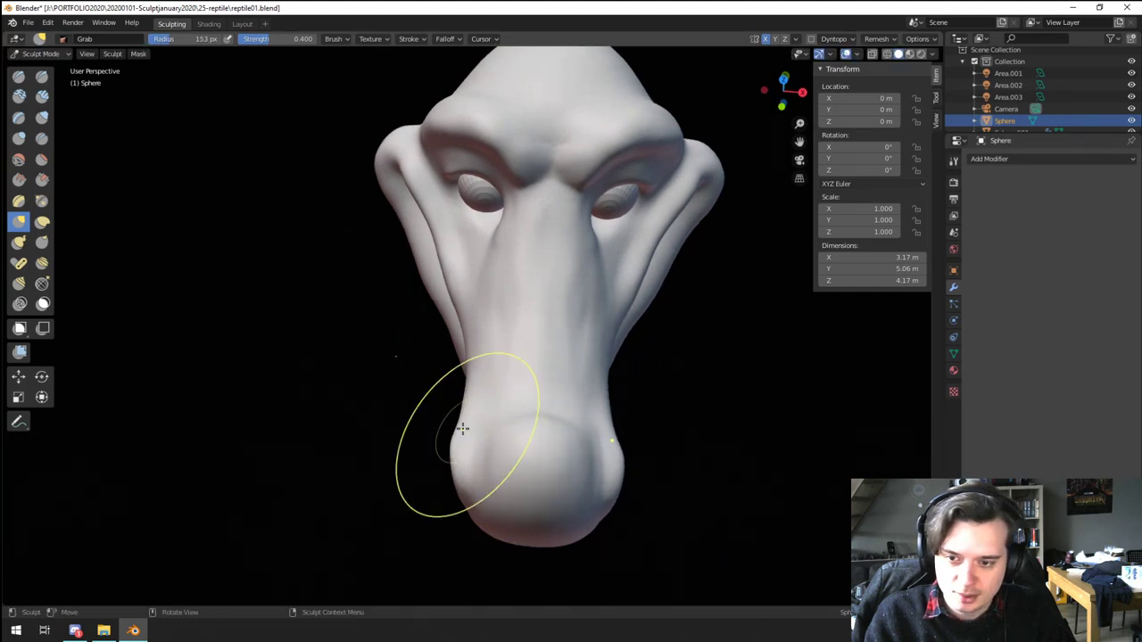
Step: Refine the mouth line and snout behind the nostril with the Grab brush at radii of 143 and 174 px
{"action": "mouse_move", "coordinate": [480, 464]}
{"action": "middle_mouse_down"}
{"action": "mouse_move", "coordinate": [548, 404]}
{"action": "mouse_move", "coordinate": [529, 427]}
{"action": "mouse_move", "coordinate": [562, 415]}
{"action": "middle_mouse_up"}
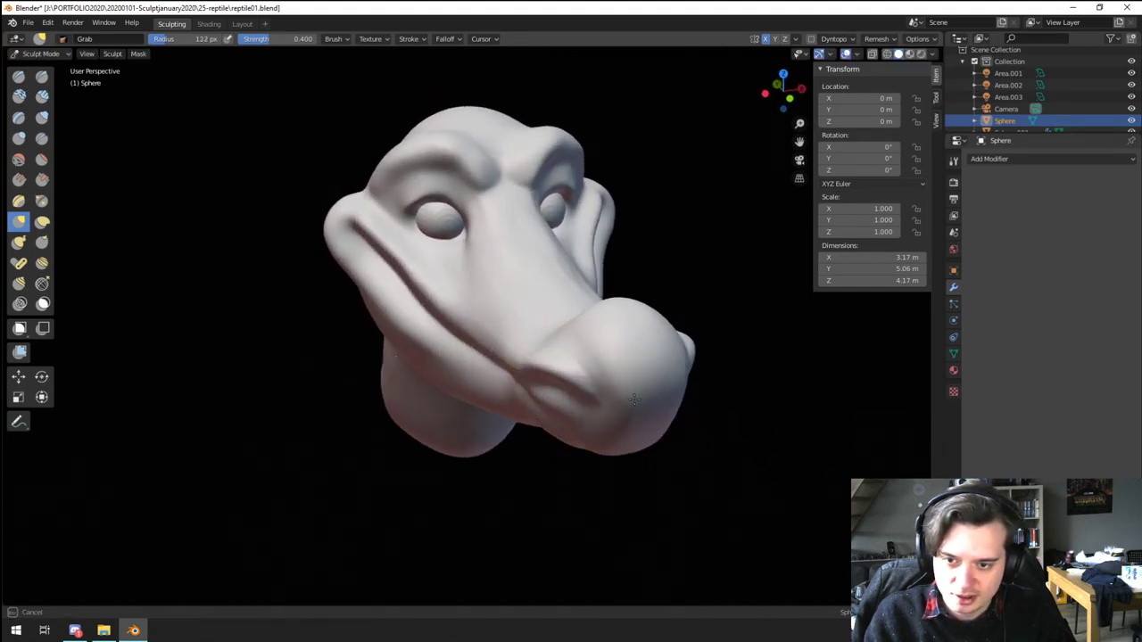
{"action": "mouse_move", "coordinate": [635, 400]}
{"action": "middle_mouse_down"}
{"action": "mouse_move", "coordinate": [692, 369]}
{"action": "mouse_move", "coordinate": [705, 376]}
{"action": "middle_mouse_up"}
{"action": "key", "text": "f"}
{"action": "left_click", "coordinate": [647, 357]}
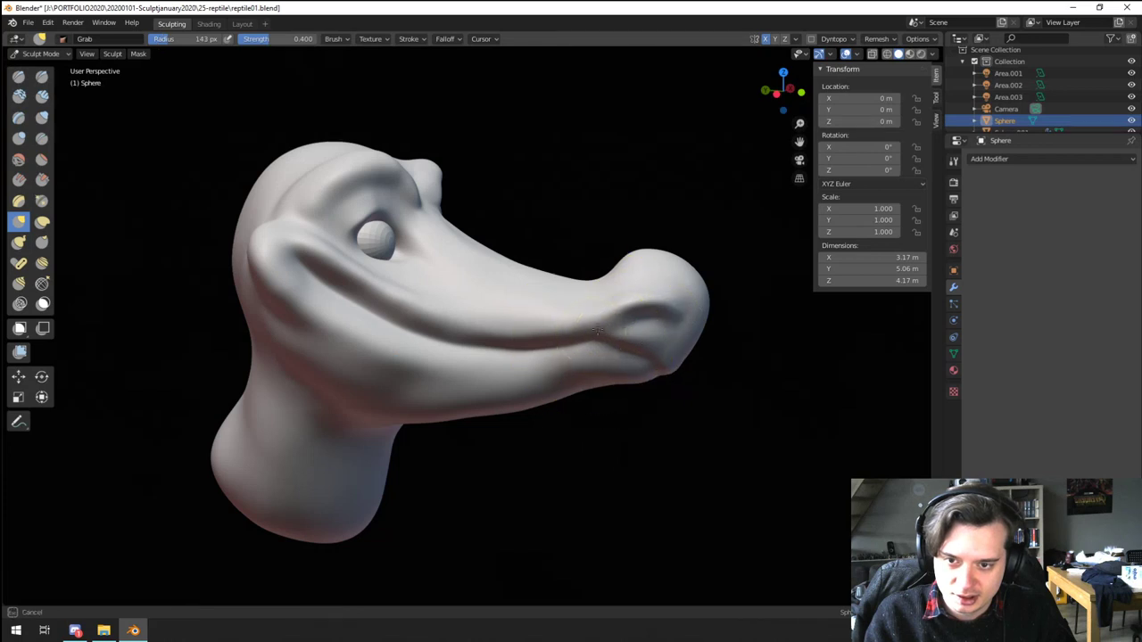
{"action": "mouse_move", "coordinate": [645, 336]}
{"action": "middle_mouse_down"}
{"action": "mouse_move", "coordinate": [555, 339]}
{"action": "mouse_move", "coordinate": [678, 314]}
{"action": "middle_mouse_up"}
{"action": "key", "text": "f"}
{"action": "left_click", "coordinate": [581, 344]}
{"action": "mouse_move", "coordinate": [594, 324]}
{"action": "middle_mouse_down"}
{"action": "mouse_move", "coordinate": [482, 397]}
{"action": "mouse_move", "coordinate": [571, 392]}
{"action": "mouse_move", "coordinate": [566, 416]}
{"action": "mouse_move", "coordinate": [540, 311]}
{"action": "middle_mouse_up"}
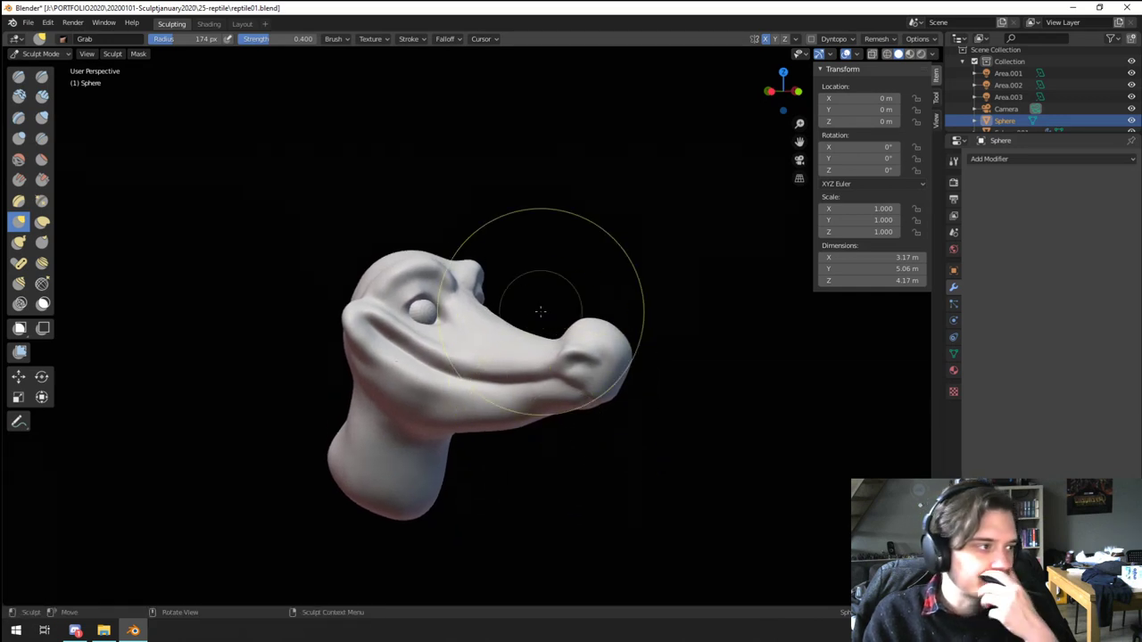
Step: Sculpt skin folds around the neck beneath the jaw with the Orb_ClayTubes brush, reducing its radius to 127 and 103 px
{"action": "middle_click_drag", "start_coordinate": [597, 462], "coordinate": [589, 433]}
{"action": "scroll", "coordinate": [554, 433], "scroll_direction": "up", "scroll_amount": 2}
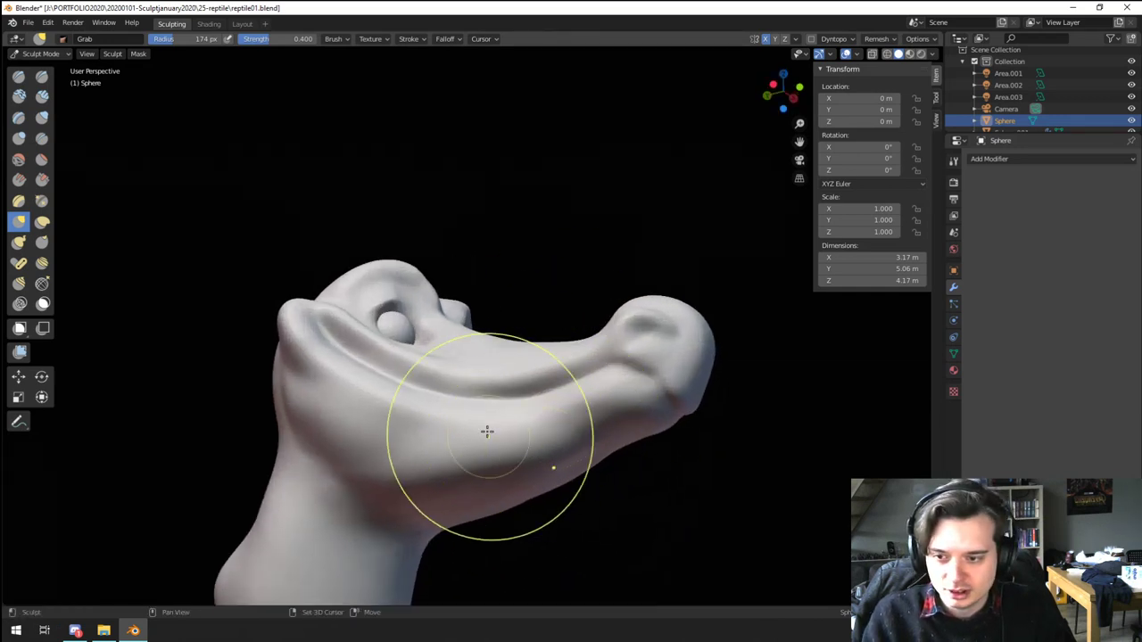
{"action": "middle_click_drag", "start_coordinate": [487, 431], "coordinate": [563, 308], "text": "shift"}
{"action": "left_click", "coordinate": [40, 102]}
{"action": "left_click", "coordinate": [20, 98]}
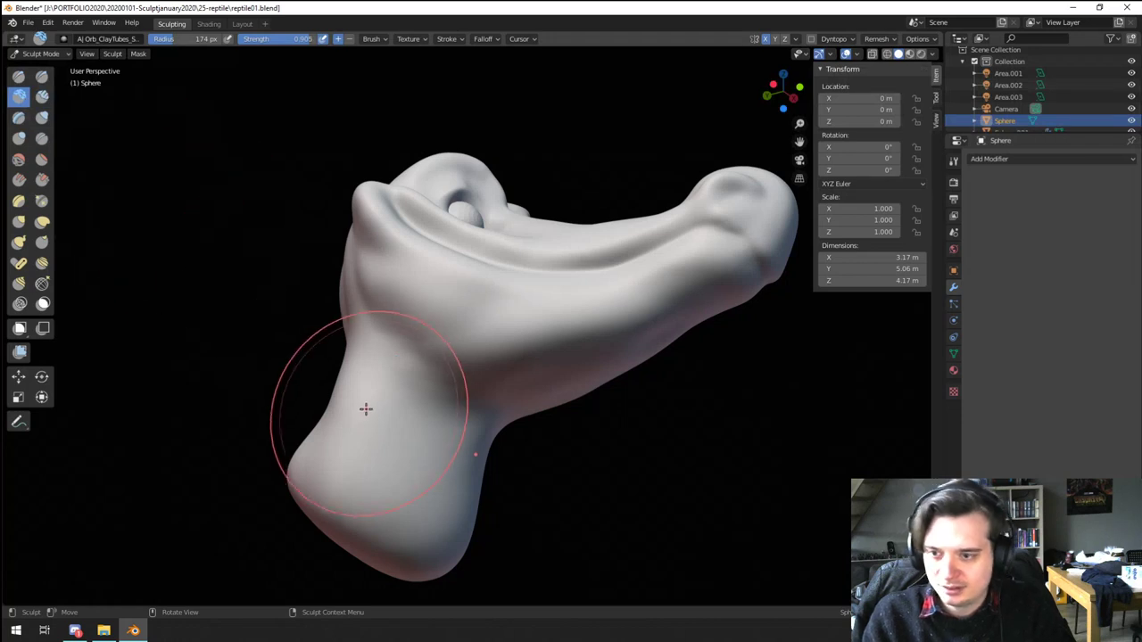
{"action": "mouse_move", "coordinate": [343, 384]}
{"action": "left_mouse_down"}
{"action": "mouse_move", "coordinate": [486, 473]}
{"action": "mouse_move", "coordinate": [393, 415]}
{"action": "mouse_move", "coordinate": [437, 425]}
{"action": "left_mouse_up"}
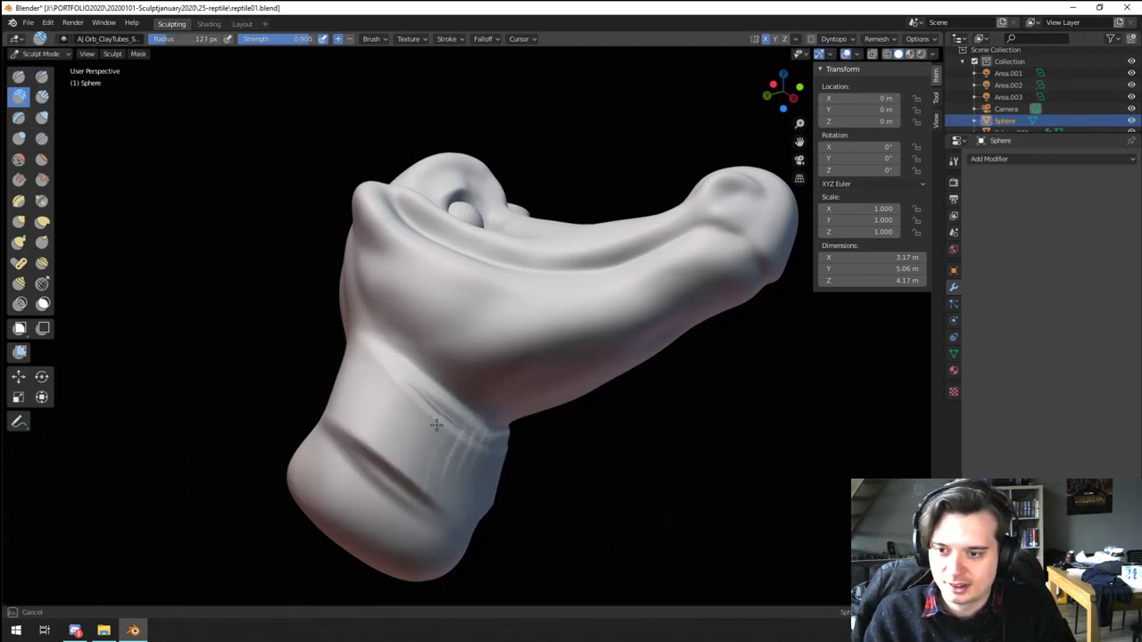
{"action": "mouse_move", "coordinate": [393, 462]}
{"action": "middle_mouse_down"}
{"action": "mouse_move", "coordinate": [344, 491]}
{"action": "mouse_move", "coordinate": [379, 417]}
{"action": "middle_mouse_up"}
{"action": "middle_click_drag", "start_coordinate": [379, 418], "coordinate": [395, 345]}
{"action": "mouse_move", "coordinate": [331, 415]}
{"action": "left_mouse_down"}
{"action": "mouse_move", "coordinate": [331, 434]}
{"action": "mouse_move", "coordinate": [315, 410]}
{"action": "left_mouse_up"}
{"action": "middle_click_drag", "start_coordinate": [398, 410], "coordinate": [375, 456]}
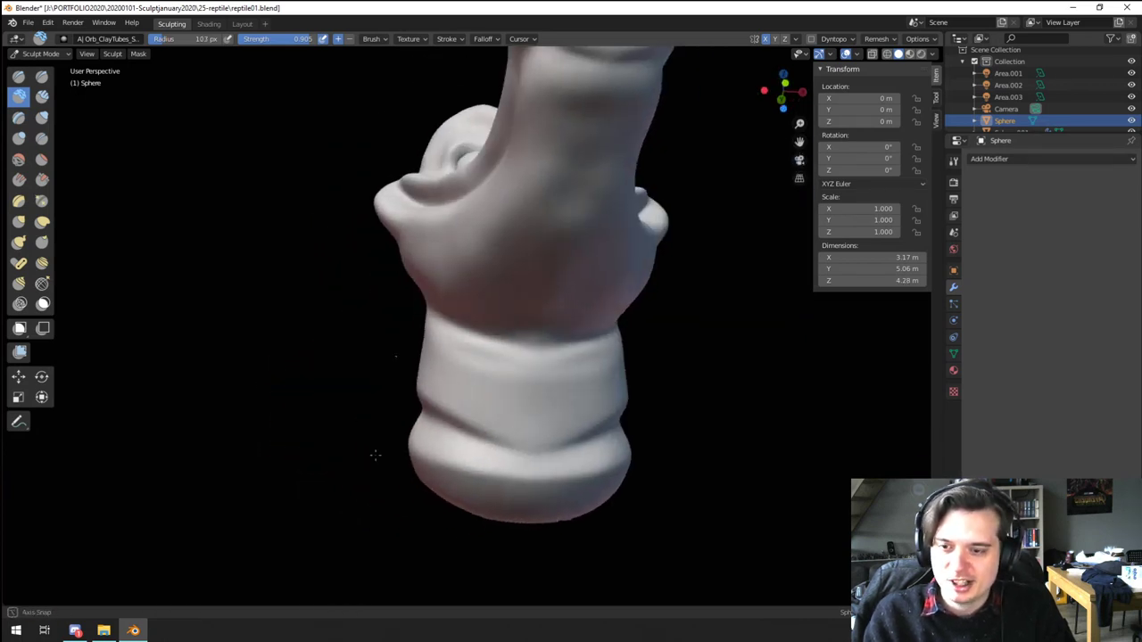
Step: Sharpen and deepen the groove between the neck folds with the Crease brush, starting at a radius of 103 px
{"action": "left_click", "coordinate": [42, 140]}
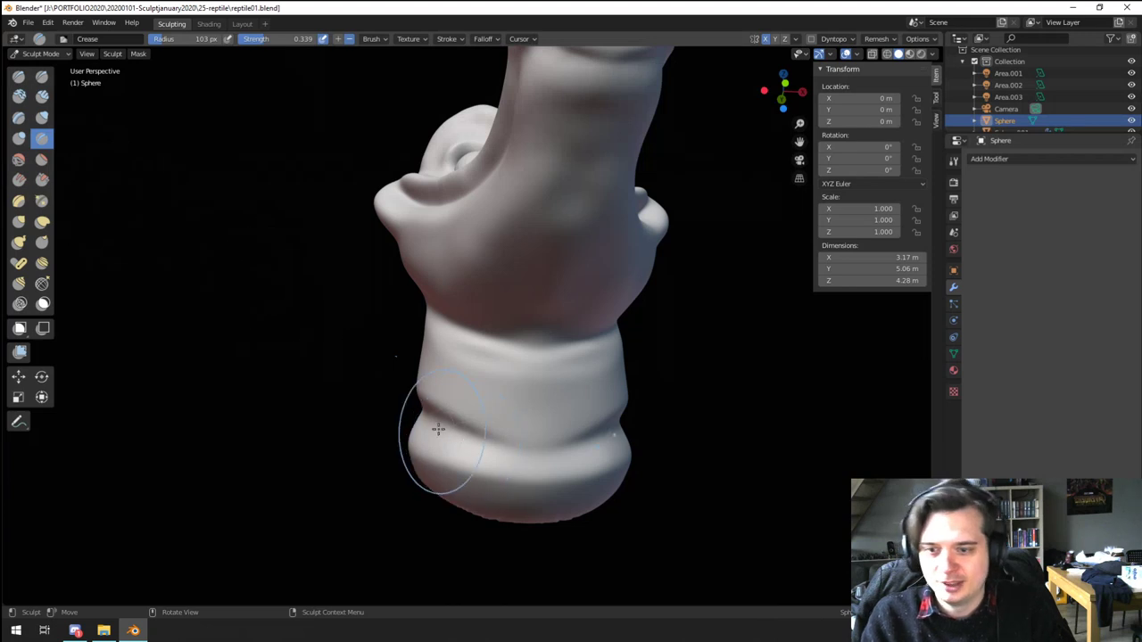
{"action": "left_click_drag", "start_coordinate": [439, 429], "coordinate": [546, 443]}
{"action": "key", "text": "f"}
{"action": "left_click", "coordinate": [550, 421]}
{"action": "mouse_move", "coordinate": [446, 410]}
{"action": "left_mouse_down"}
{"action": "mouse_move", "coordinate": [574, 426]}
{"action": "mouse_move", "coordinate": [434, 400]}
{"action": "left_mouse_up"}
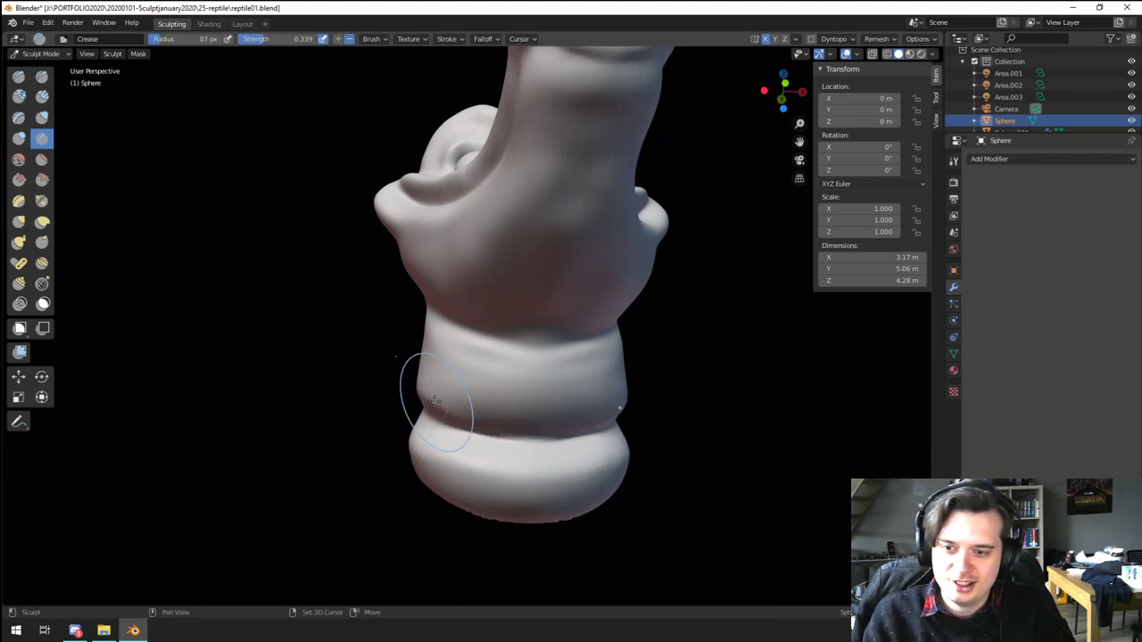
{"action": "mouse_move", "coordinate": [451, 406]}
{"action": "middle_mouse_down"}
{"action": "mouse_move", "coordinate": [584, 398]}
{"action": "mouse_move", "coordinate": [489, 407]}
{"action": "middle_mouse_up"}
Step: Reshape the neck base, front folds and nape with the Grab brush at a radius of 359 px
{"action": "key", "text": "g"}
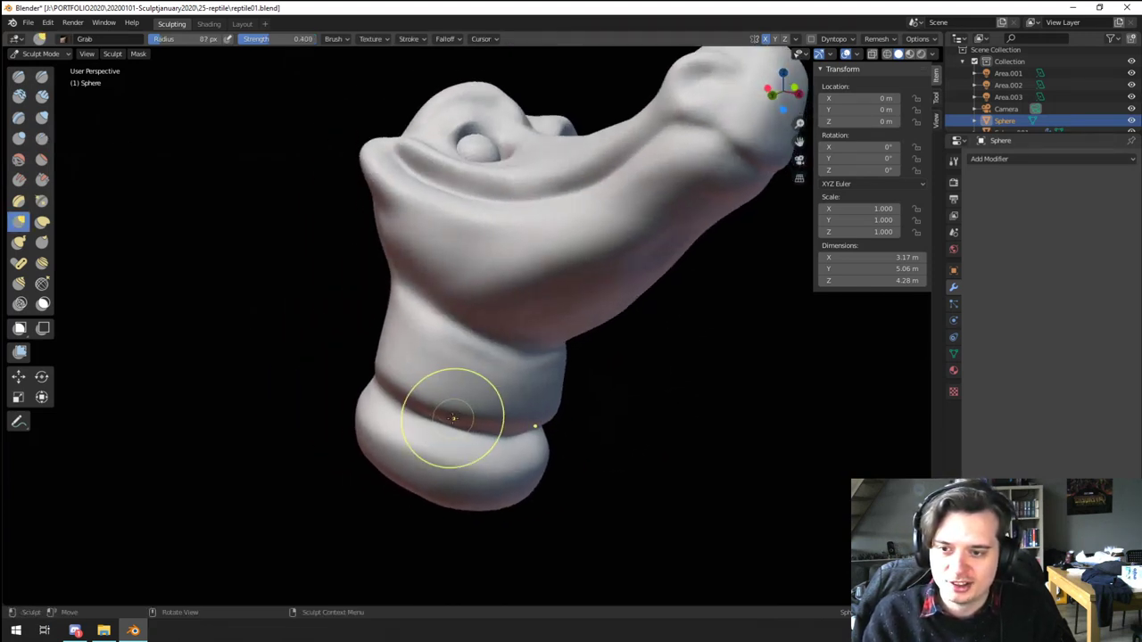
{"action": "key", "text": "f"}
{"action": "left_click", "coordinate": [608, 416]}
{"action": "mouse_move", "coordinate": [571, 409]}
{"action": "middle_mouse_down"}
{"action": "mouse_move", "coordinate": [517, 401]}
{"action": "mouse_move", "coordinate": [659, 430]}
{"action": "middle_mouse_up"}
{"action": "key", "text": "f"}
{"action": "left_click", "coordinate": [715, 430]}
{"action": "left_click_drag", "start_coordinate": [452, 439], "coordinate": [501, 458]}
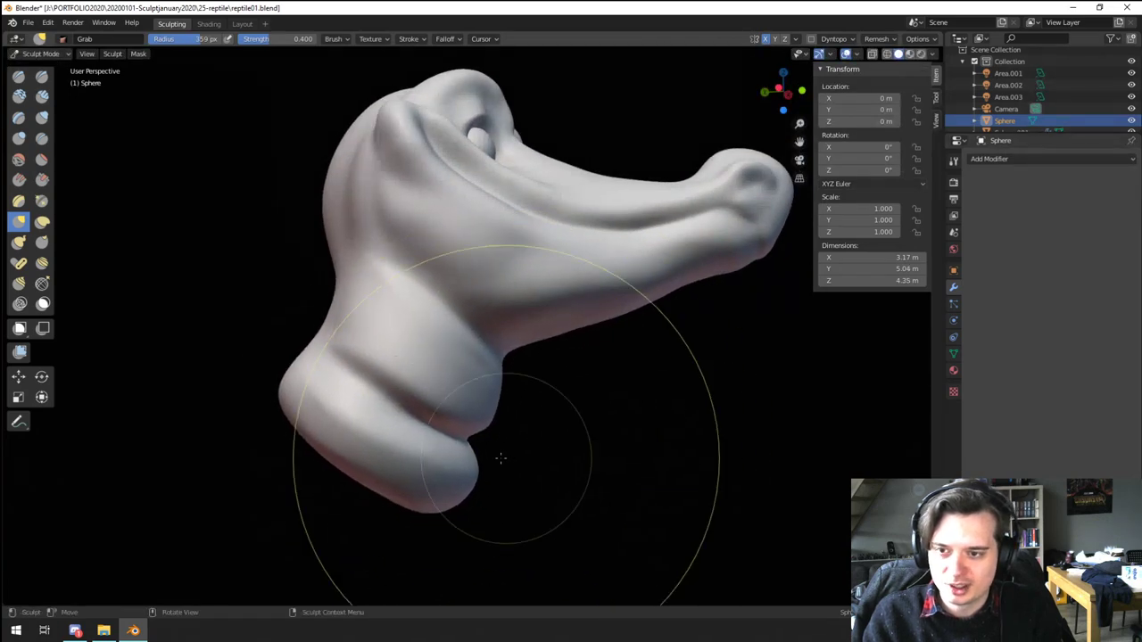
{"action": "left_click_drag", "start_coordinate": [364, 397], "coordinate": [387, 410]}
{"action": "left_click_drag", "start_coordinate": [335, 298], "coordinate": [327, 308]}
{"action": "middle_click_drag", "start_coordinate": [288, 366], "coordinate": [387, 377]}
{"action": "left_click_drag", "start_coordinate": [310, 373], "coordinate": [376, 294]}
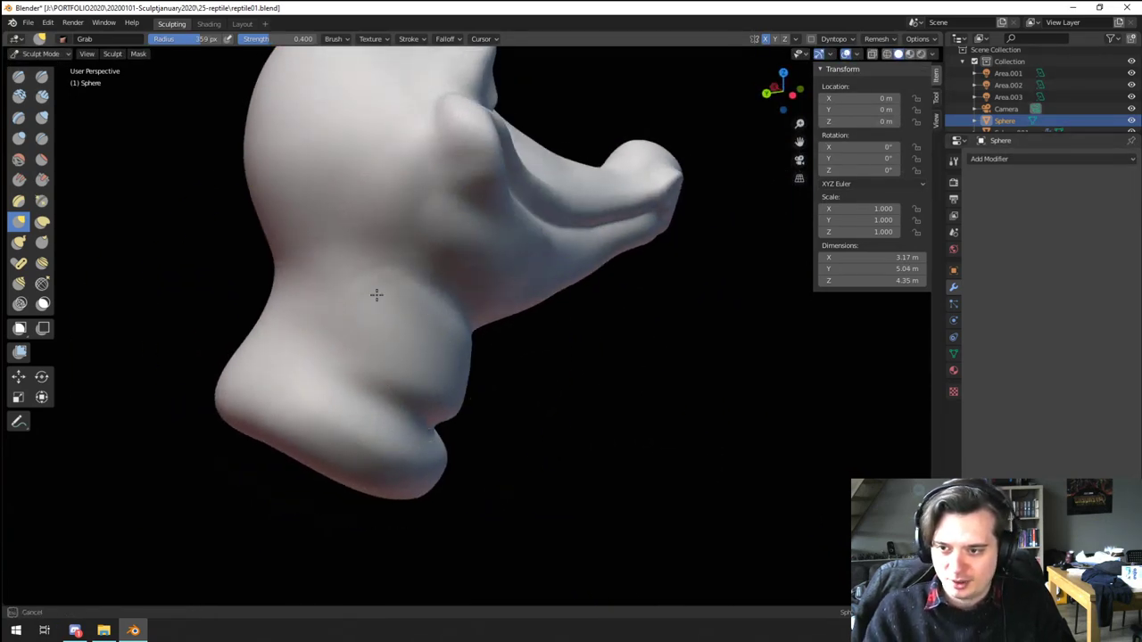
{"action": "middle_click_drag", "start_coordinate": [406, 357], "coordinate": [426, 319]}
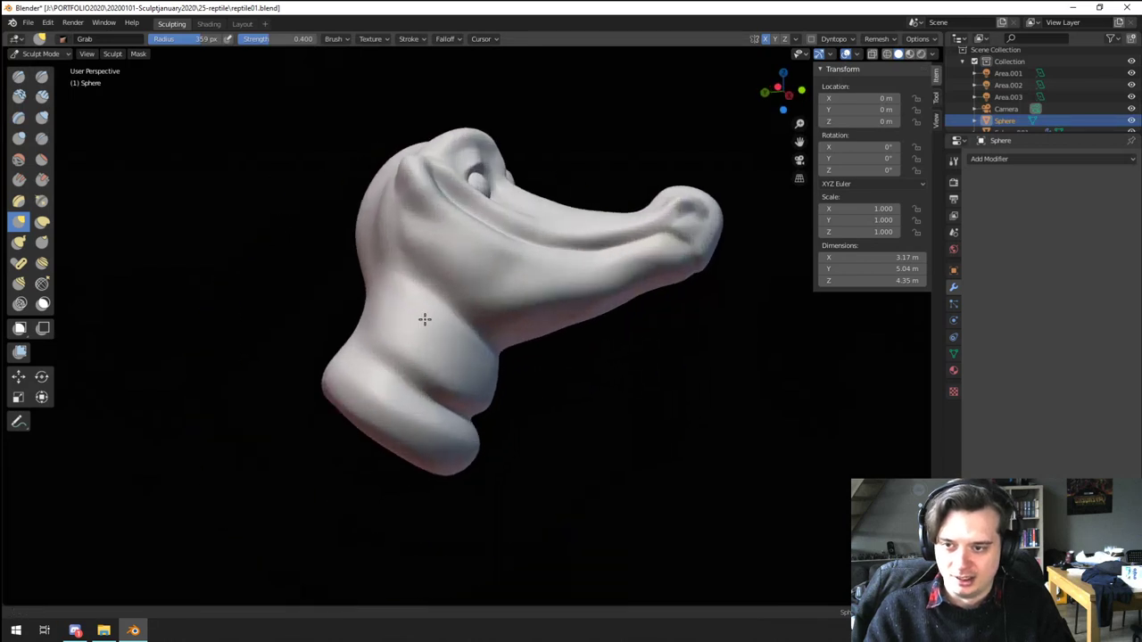
Step: Soften the fold on the side of the lower neck with a reduced Flatten/Contrast brush
{"action": "left_click", "coordinate": [43, 179]}
{"action": "scroll", "coordinate": [240, 300], "scroll_direction": "up", "scroll_amount": 2}
{"action": "left_click", "coordinate": [42, 160]}
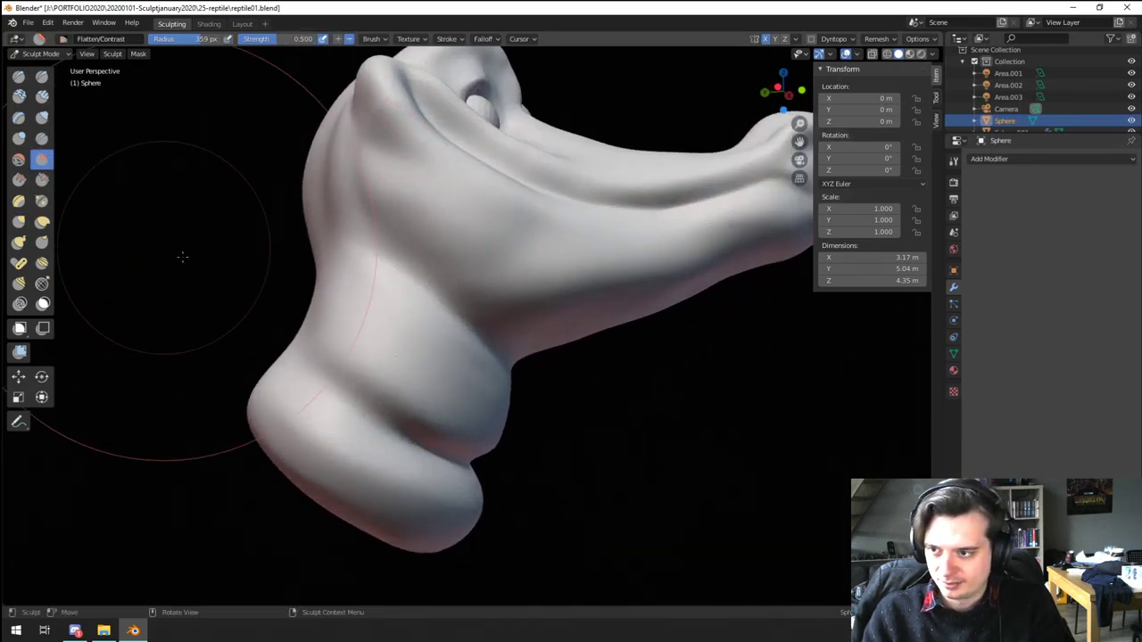
{"action": "key", "text": "f"}
{"action": "left_click", "coordinate": [305, 415]}
{"action": "mouse_move", "coordinate": [315, 404]}
{"action": "left_mouse_down"}
{"action": "mouse_move", "coordinate": [335, 390]}
{"action": "mouse_move", "coordinate": [323, 409]}
{"action": "left_mouse_up"}
{"action": "mouse_move", "coordinate": [321, 403]}
{"action": "middle_mouse_down"}
{"action": "mouse_move", "coordinate": [446, 413]}
{"action": "mouse_move", "coordinate": [444, 404]}
{"action": "middle_mouse_up"}
Step: Flatten the folds below the jaw and across the throat with the Flatten/Contrast brush at a radius of 160 px
{"action": "middle_click_drag", "start_coordinate": [369, 334], "coordinate": [417, 335]}
{"action": "key", "text": "f"}
{"action": "left_click", "coordinate": [393, 336]}
{"action": "left_click_drag", "start_coordinate": [397, 265], "coordinate": [449, 320]}
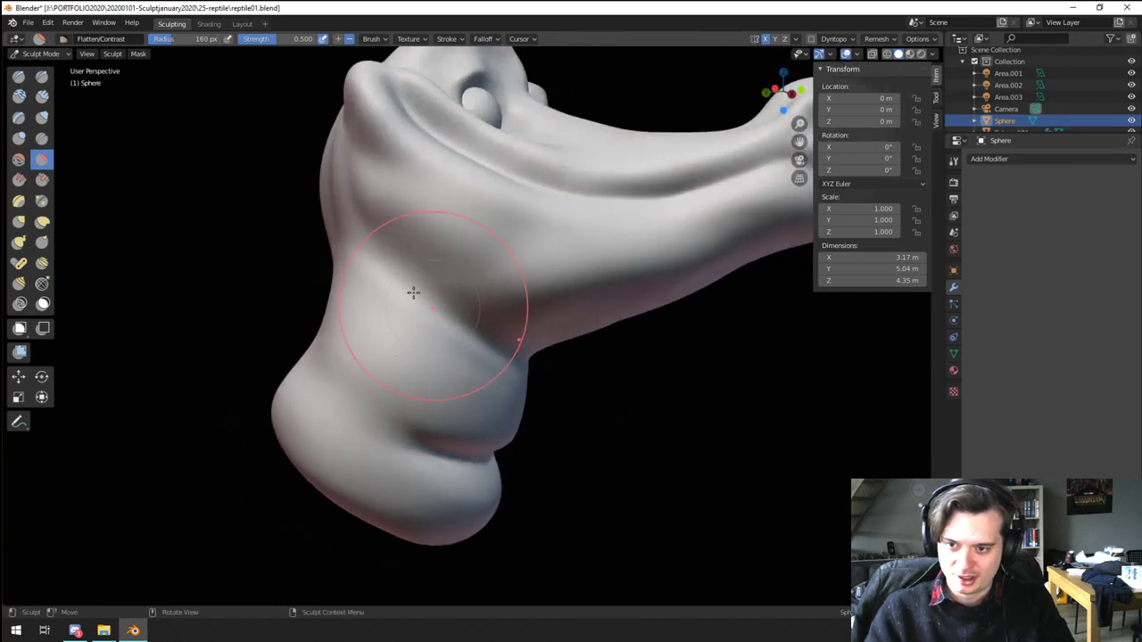
{"action": "left_click_drag", "start_coordinate": [409, 284], "coordinate": [473, 334]}
{"action": "middle_click_drag", "start_coordinate": [547, 469], "coordinate": [470, 479]}
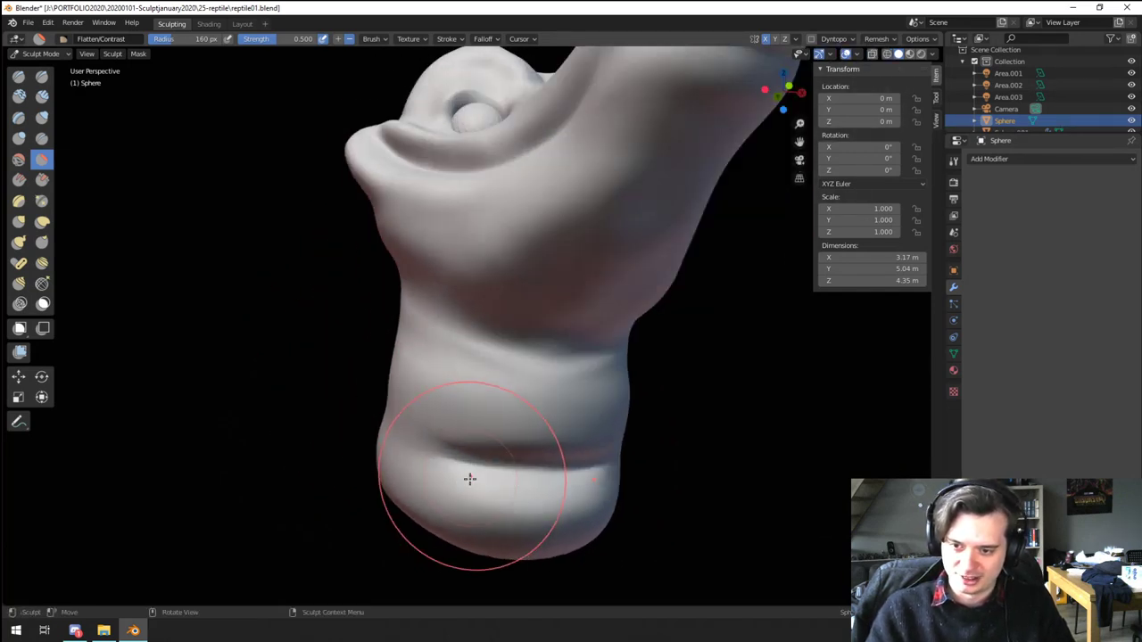
{"action": "left_click_drag", "start_coordinate": [471, 478], "coordinate": [629, 455]}
{"action": "left_click_drag", "start_coordinate": [616, 464], "coordinate": [491, 506]}
Step: Reshape the nape and the back of the neck base with the Grab brush, enlarging its radius to 280 px
{"action": "scroll", "coordinate": [424, 466], "scroll_direction": "down", "scroll_amount": 1}
{"action": "key", "text": "g"}
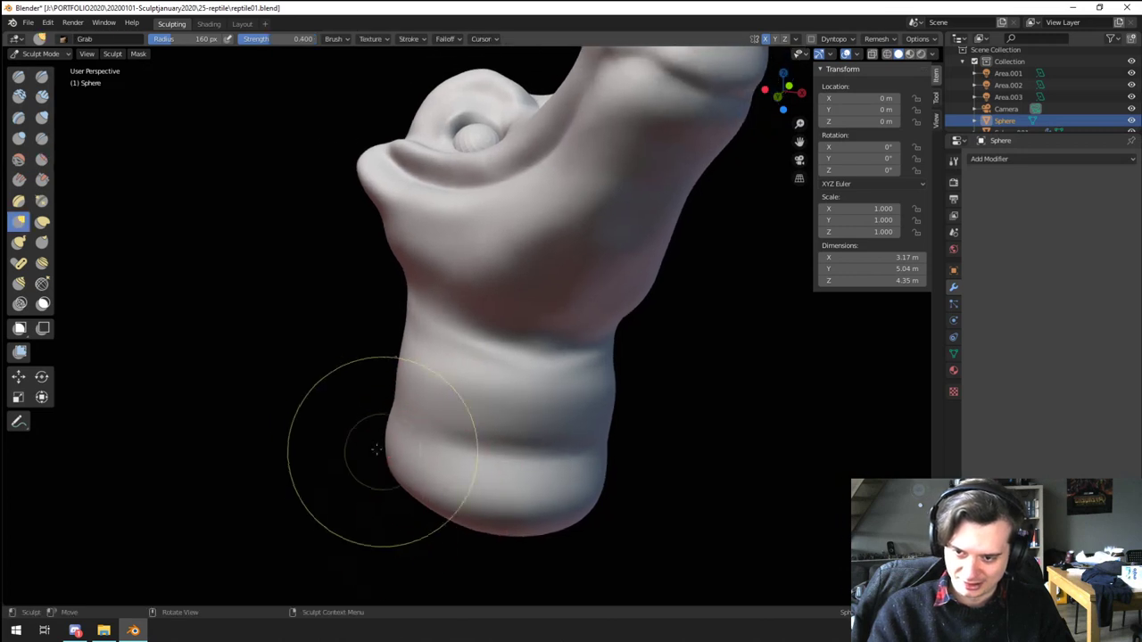
{"action": "middle_click_drag", "start_coordinate": [394, 361], "coordinate": [473, 391]}
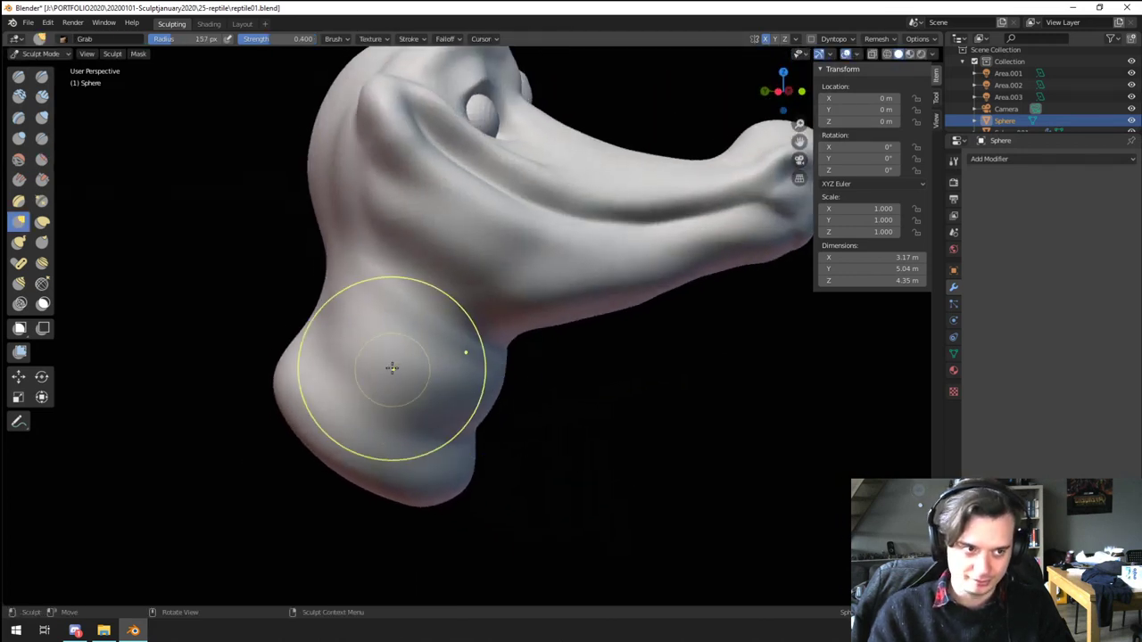
{"action": "key", "text": "f"}
{"action": "left_click", "coordinate": [580, 346]}
{"action": "left_click_drag", "start_coordinate": [330, 302], "coordinate": [314, 295]}
{"action": "middle_click_drag", "start_coordinate": [314, 296], "coordinate": [362, 288]}
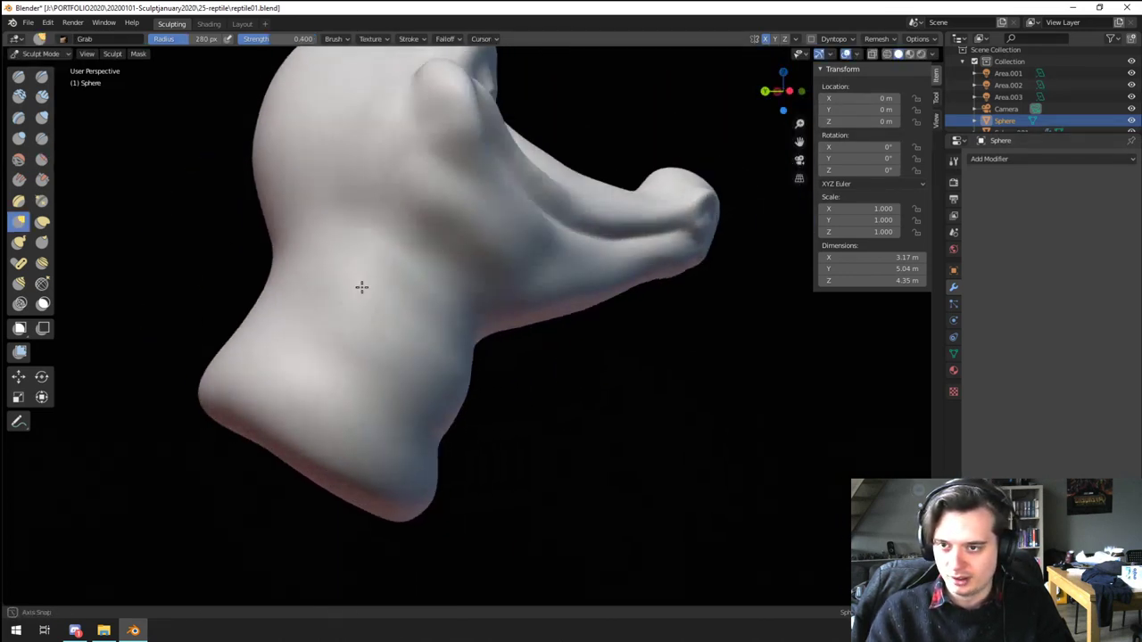
{"action": "key", "text": "f"}
{"action": "left_click", "coordinate": [340, 290]}
{"action": "left_click_drag", "start_coordinate": [294, 293], "coordinate": [177, 199]}
{"action": "scroll", "coordinate": [243, 273], "scroll_direction": "down", "scroll_amount": 1}
Step: Pull the rear of the neck base backward and upward with the Grab brush at a radius of about 242 px
{"action": "middle_click_drag", "start_coordinate": [486, 373], "coordinate": [449, 363]}
{"action": "key", "text": "f"}
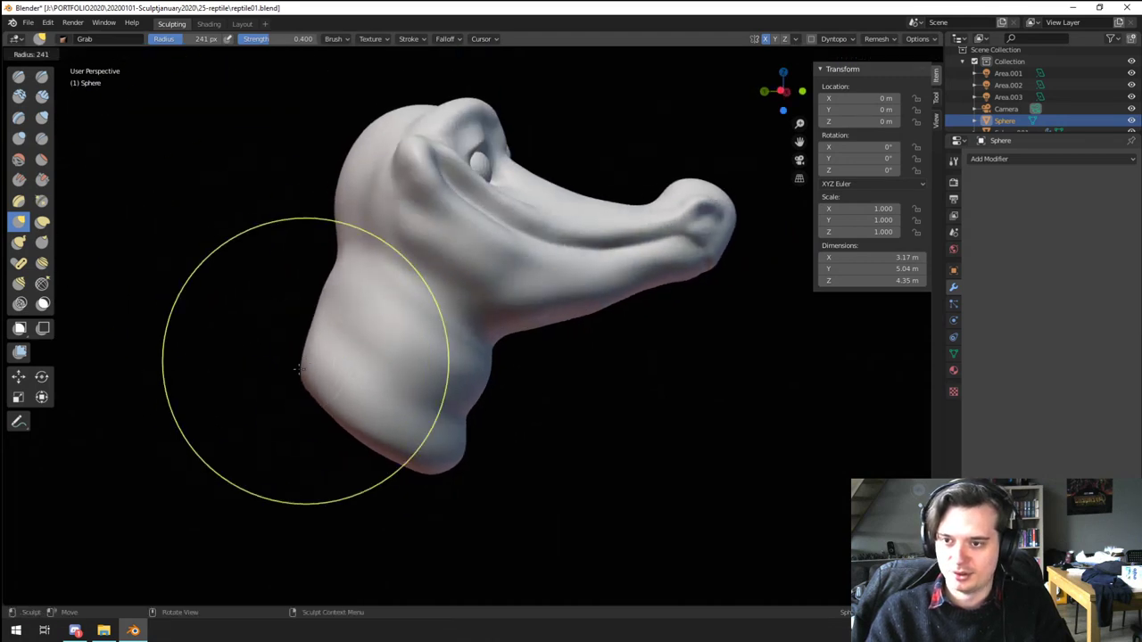
{"action": "left_click", "coordinate": [427, 363]}
{"action": "left_click_drag", "start_coordinate": [309, 353], "coordinate": [289, 348]}
{"action": "left_click_drag", "start_coordinate": [252, 307], "coordinate": [251, 305]}
{"action": "left_click_drag", "start_coordinate": [298, 349], "coordinate": [254, 293]}
{"action": "middle_click_drag", "start_coordinate": [261, 297], "coordinate": [208, 333]}
{"action": "key", "text": "f"}
{"action": "left_click", "coordinate": [310, 330]}
{"action": "middle_click_drag", "start_coordinate": [309, 331], "coordinate": [382, 319]}
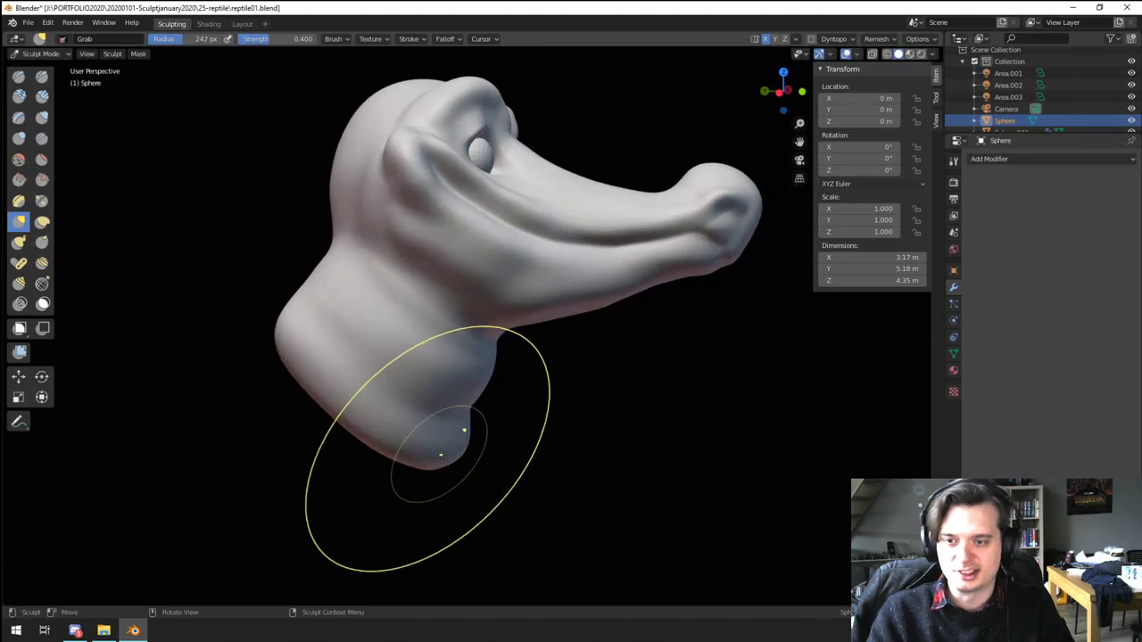
Step: Push the lower front end of the neck up and back with the Grab brush
{"action": "key", "text": "f"}
{"action": "left_click", "coordinate": [459, 452]}
{"action": "left_click_drag", "start_coordinate": [464, 452], "coordinate": [386, 411]}
{"action": "middle_click_drag", "start_coordinate": [400, 410], "coordinate": [571, 388]}
{"action": "middle_click_drag", "start_coordinate": [483, 360], "coordinate": [478, 400], "text": "ctrl"}
Step: Adjust the sides of the snout in front of the eyes with the Grab brush at a radius of 165 px
{"action": "mouse_move", "coordinate": [398, 357]}
{"action": "middle_mouse_down"}
{"action": "mouse_move", "coordinate": [487, 397]}
{"action": "mouse_move", "coordinate": [493, 412]}
{"action": "mouse_move", "coordinate": [635, 346]}
{"action": "middle_mouse_up"}
{"action": "key", "text": "f"}
{"action": "left_click", "coordinate": [528, 390]}
{"action": "mouse_move", "coordinate": [600, 359]}
{"action": "middle_mouse_down"}
{"action": "mouse_move", "coordinate": [612, 382]}
{"action": "mouse_move", "coordinate": [523, 377]}
{"action": "mouse_move", "coordinate": [502, 395]}
{"action": "mouse_move", "coordinate": [505, 371]}
{"action": "middle_mouse_up"}
{"action": "mouse_move", "coordinate": [505, 375]}
{"action": "middle_mouse_down", "text": "shift"}
{"action": "mouse_move", "coordinate": [545, 320]}
{"action": "mouse_move", "coordinate": [471, 404]}
{"action": "mouse_move", "coordinate": [427, 413]}
{"action": "middle_mouse_up", "text": "shift"}
{"action": "key", "text": "f"}
{"action": "left_click", "coordinate": [399, 412]}
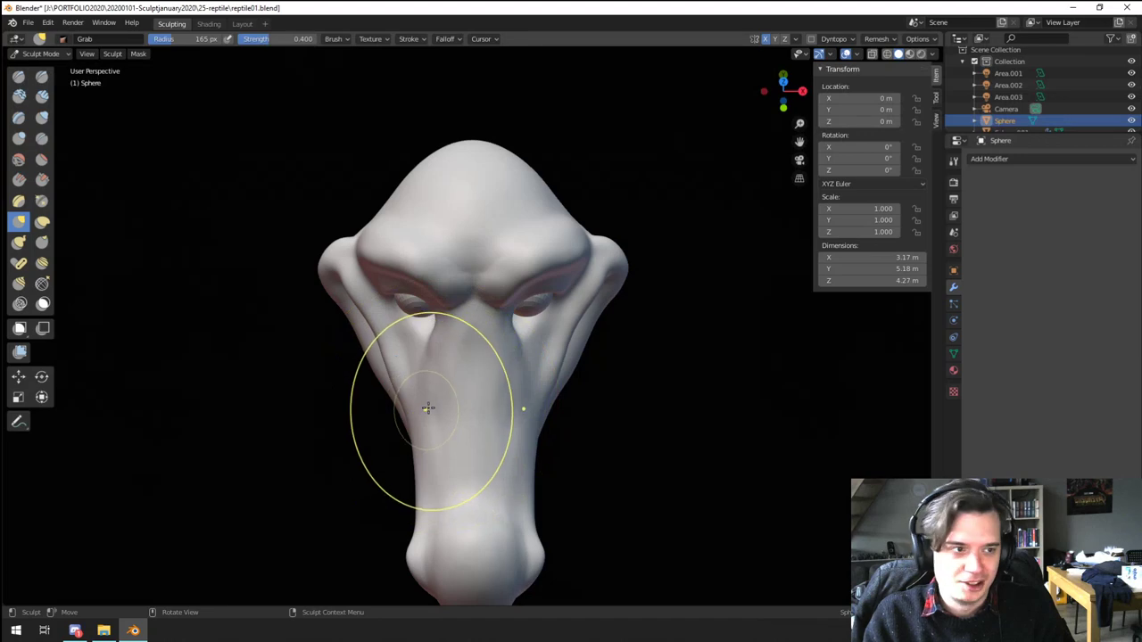
{"action": "middle_click_drag", "start_coordinate": [455, 365], "coordinate": [412, 302]}
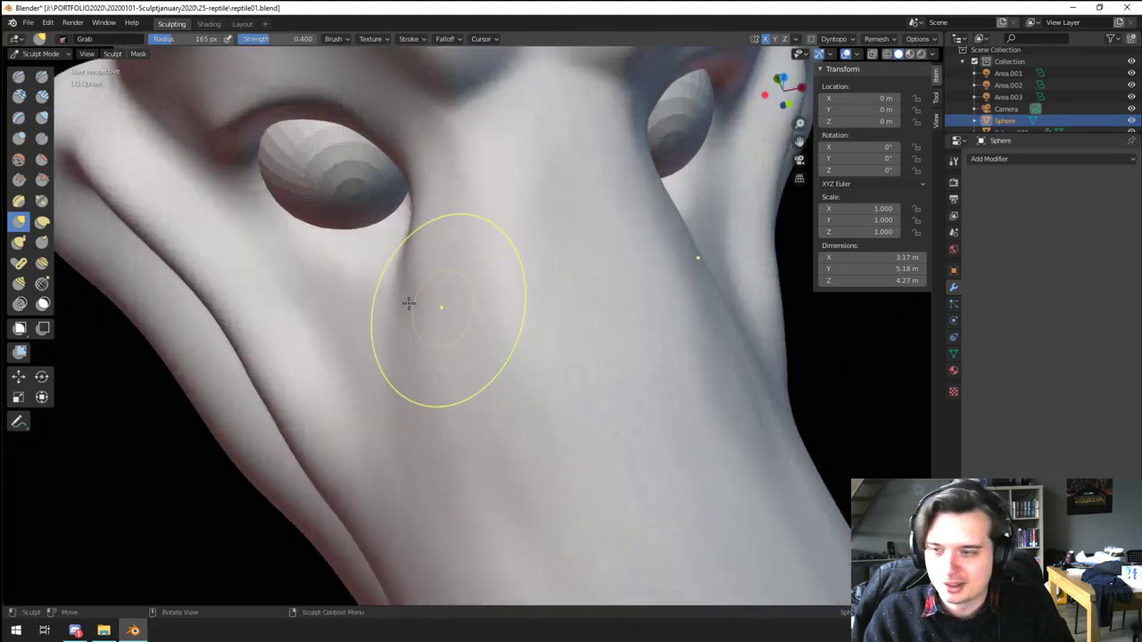
Step: Crease the inner eye corners beside the snout bridge with the Crease brush at a radius of 106 px
{"action": "left_click", "coordinate": [42, 139]}
{"action": "middle_click_drag", "start_coordinate": [395, 245], "coordinate": [416, 278], "text": "ctrl"}
{"action": "middle_click_drag", "start_coordinate": [437, 275], "coordinate": [444, 357], "text": "shift"}
{"action": "key", "text": "f"}
{"action": "left_click", "coordinate": [404, 393]}
{"action": "key", "text": "f"}
{"action": "left_click", "coordinate": [402, 379]}
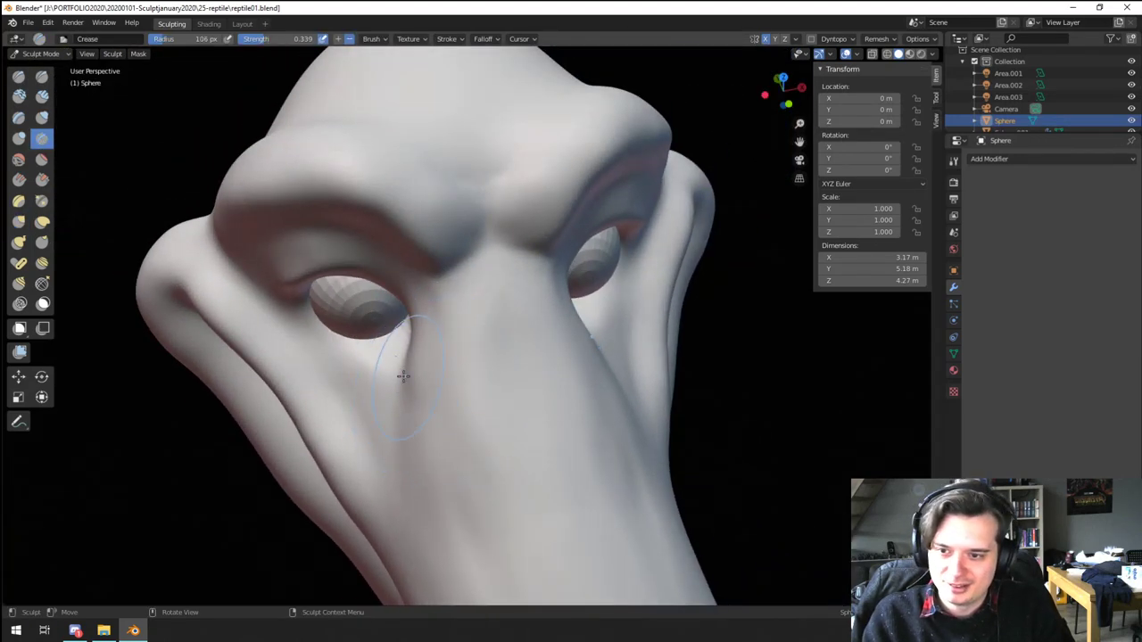
Step: Carve a crease across the snout bridge between the inner eye corners with the Crease brush at 72 and 48 px
{"action": "middle_click_drag", "start_coordinate": [570, 294], "coordinate": [473, 373], "text": "ctrl"}
{"action": "middle_click_drag", "start_coordinate": [469, 370], "coordinate": [459, 310]}
{"action": "key", "text": "f"}
{"action": "left_click", "coordinate": [443, 309]}
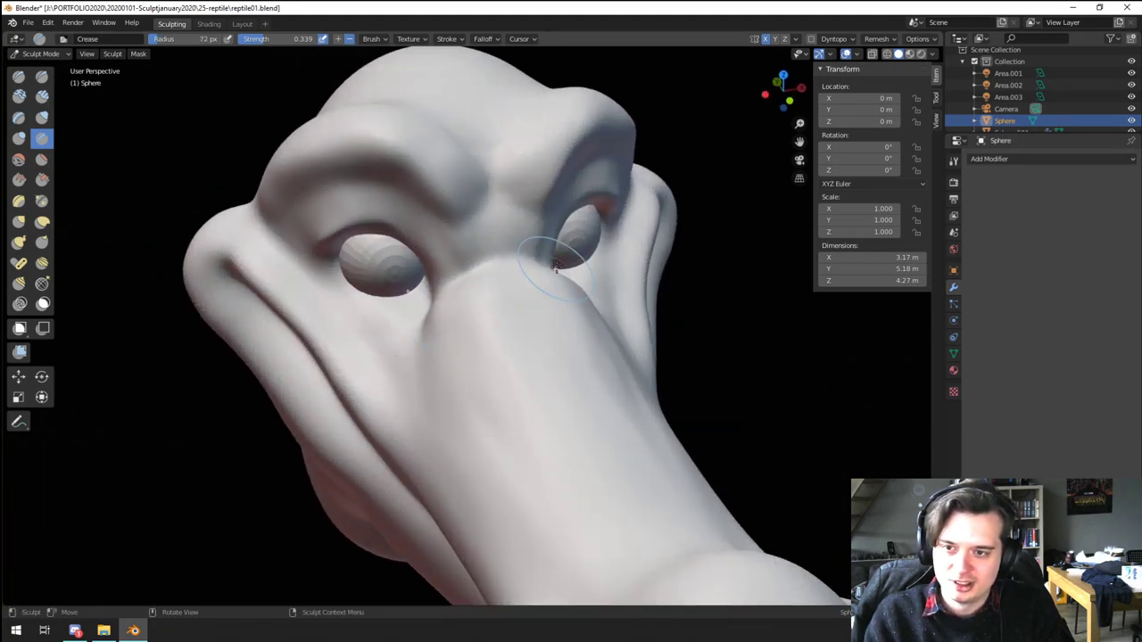
{"action": "middle_click_drag", "start_coordinate": [555, 268], "coordinate": [548, 288]}
{"action": "mouse_move", "coordinate": [547, 288]}
{"action": "middle_mouse_down", "text": "ctrl"}
{"action": "mouse_move", "coordinate": [508, 354]}
{"action": "mouse_move", "coordinate": [510, 324]}
{"action": "middle_mouse_up", "text": "ctrl"}
{"action": "key", "text": "f"}
{"action": "left_click", "coordinate": [479, 358]}
{"action": "left_click_drag", "start_coordinate": [491, 351], "coordinate": [553, 333]}
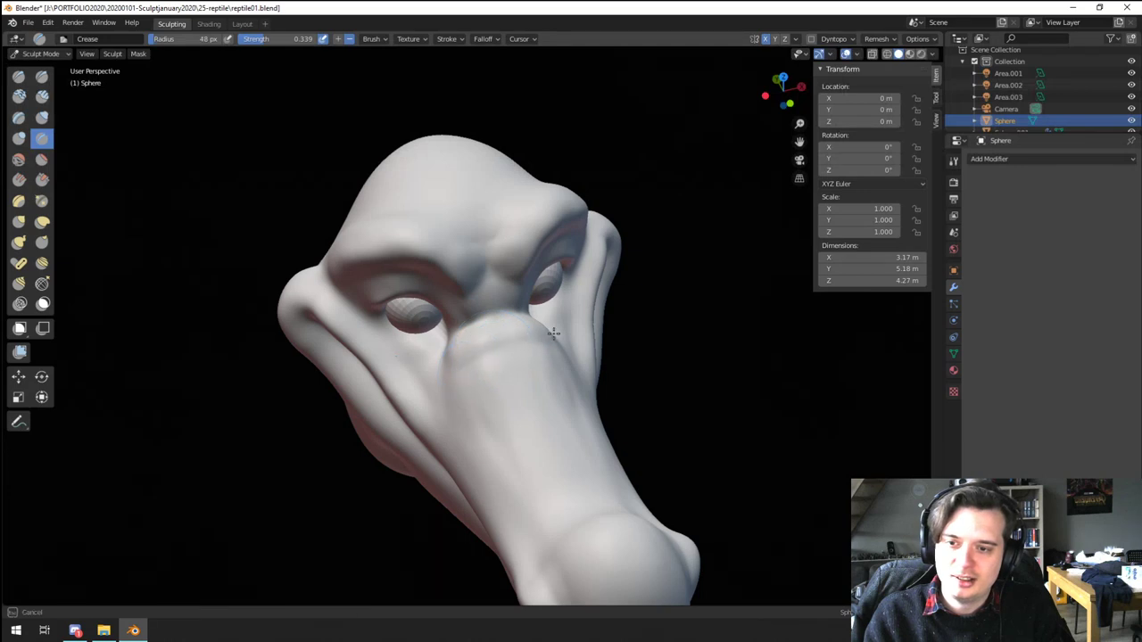
{"action": "left_click_drag", "start_coordinate": [452, 355], "coordinate": [448, 368]}
{"action": "mouse_move", "coordinate": [448, 368]}
{"action": "middle_mouse_down", "text": "ctrl"}
{"action": "mouse_move", "coordinate": [449, 415]}
{"action": "mouse_move", "coordinate": [518, 370]}
{"action": "mouse_move", "coordinate": [456, 362]}
{"action": "mouse_move", "coordinate": [478, 352]}
{"action": "middle_mouse_up", "text": "ctrl"}
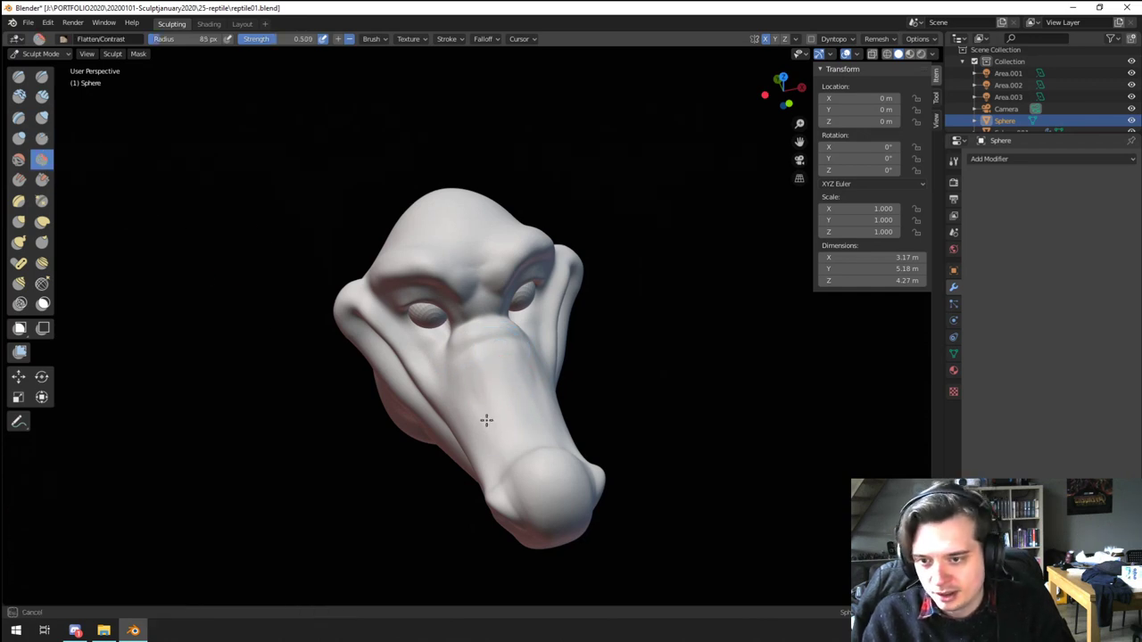
Step: Flatten the snout bridge below the crease and the area around the eye with the Flatten/Contrast brush at about 92 px
{"action": "mouse_move", "coordinate": [474, 418]}
{"action": "middle_mouse_down"}
{"action": "mouse_move", "coordinate": [508, 319]}
{"action": "mouse_move", "coordinate": [495, 327]}
{"action": "mouse_move", "coordinate": [526, 351]}
{"action": "mouse_move", "coordinate": [491, 358]}
{"action": "middle_mouse_up"}
{"action": "key", "text": "f"}
{"action": "left_click", "coordinate": [475, 359]}
{"action": "left_click_drag", "start_coordinate": [500, 368], "coordinate": [537, 367]}
{"action": "middle_click_drag", "start_coordinate": [515, 336], "coordinate": [482, 303]}
{"action": "middle_click_drag", "start_coordinate": [493, 234], "coordinate": [590, 182]}
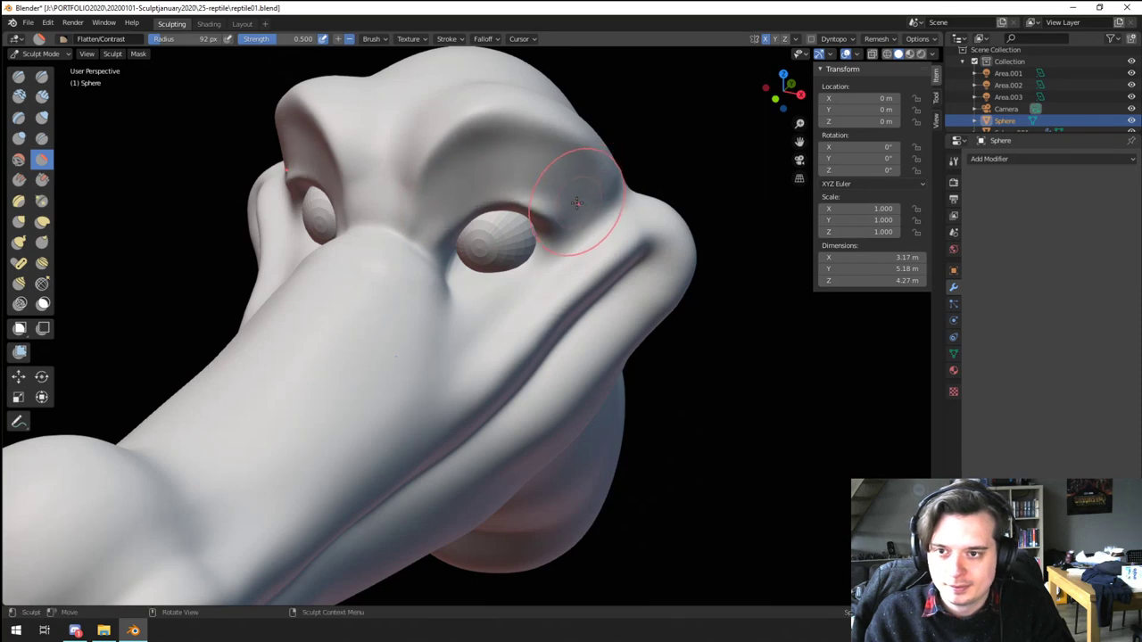
{"action": "middle_click_drag", "start_coordinate": [536, 184], "coordinate": [513, 134]}
Step: Build up the upper eyelid over the eyeball with the Blob brush at a radius of 109 px and smooth it
{"action": "left_click", "coordinate": [18, 140]}
{"action": "middle_click_drag", "start_coordinate": [414, 193], "coordinate": [425, 248], "text": "shift"}
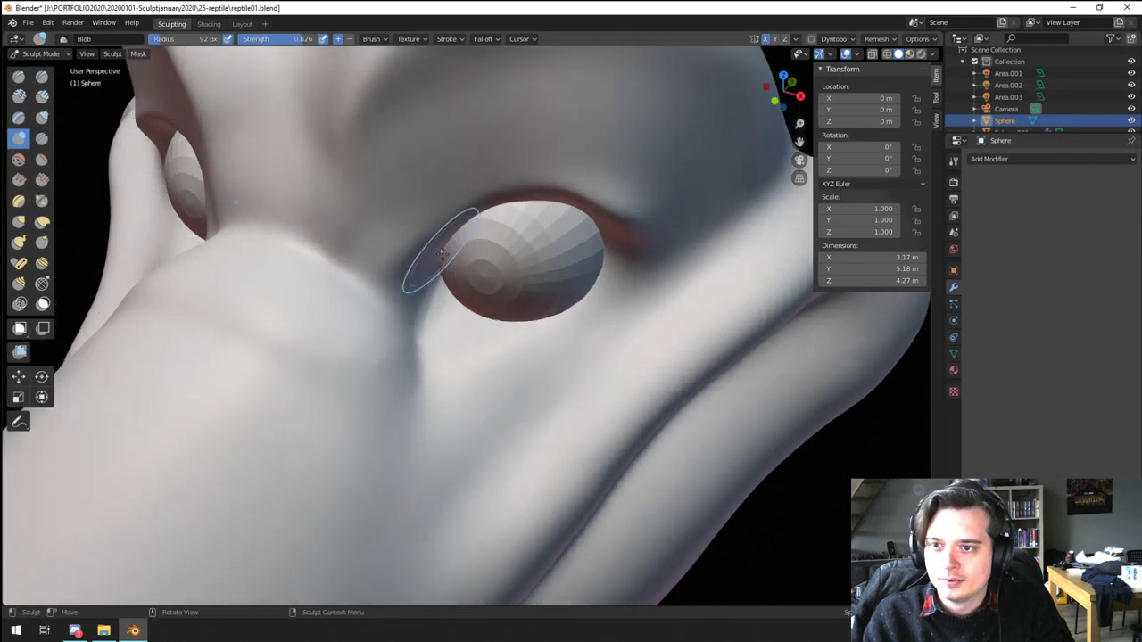
{"action": "key", "text": "f"}
{"action": "left_click", "coordinate": [487, 253]}
{"action": "left_click_drag", "start_coordinate": [432, 234], "coordinate": [606, 200]}
{"action": "mouse_move", "coordinate": [447, 205]}
{"action": "left_mouse_down"}
{"action": "mouse_move", "coordinate": [658, 224]}
{"action": "mouse_move", "coordinate": [414, 237]}
{"action": "mouse_move", "coordinate": [604, 156]}
{"action": "left_mouse_up"}
{"action": "mouse_move", "coordinate": [448, 173]}
{"action": "left_mouse_down"}
{"action": "mouse_move", "coordinate": [619, 169]}
{"action": "mouse_move", "coordinate": [400, 242]}
{"action": "mouse_move", "coordinate": [572, 174]}
{"action": "left_mouse_up"}
{"action": "mouse_move", "coordinate": [399, 205]}
{"action": "left_mouse_down", "text": "shift"}
{"action": "mouse_move", "coordinate": [543, 145]}
{"action": "mouse_move", "coordinate": [630, 197]}
{"action": "left_mouse_up", "text": "shift"}
{"action": "scroll", "coordinate": [607, 257], "scroll_direction": "down", "scroll_amount": 5}
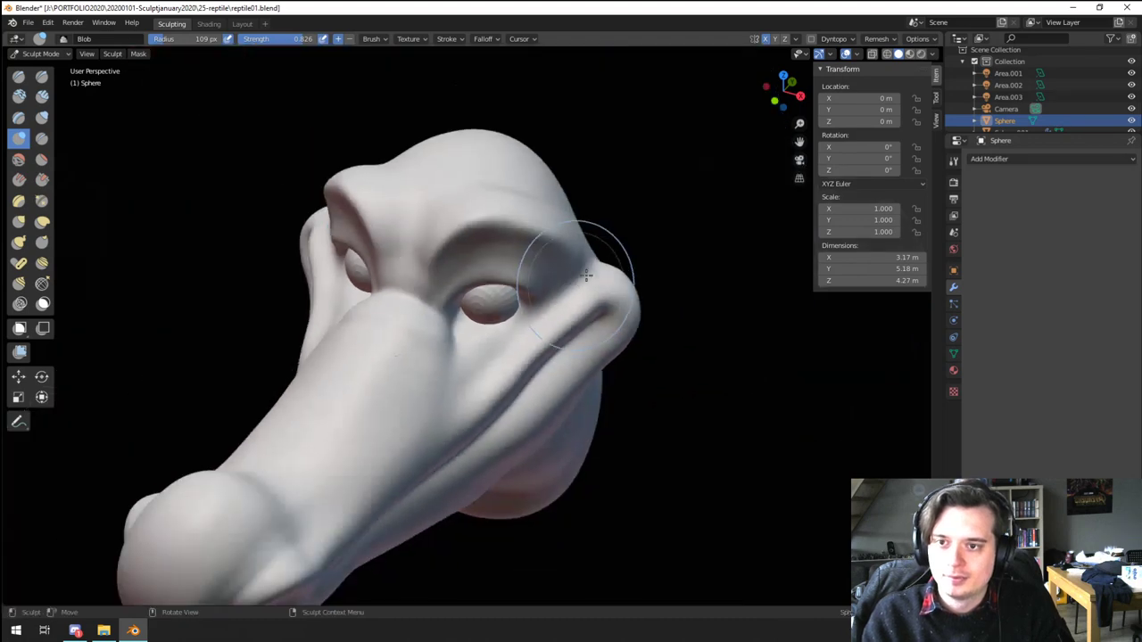
Step: Pull the skin at the outer eye corner in toward the eyeball with the Grab brush at a radius of 175 px
{"action": "mouse_move", "coordinate": [576, 276]}
{"action": "middle_mouse_down"}
{"action": "mouse_move", "coordinate": [655, 235]}
{"action": "mouse_move", "coordinate": [571, 232]}
{"action": "middle_mouse_up"}
{"action": "scroll", "coordinate": [572, 224], "scroll_direction": "up", "scroll_amount": 4}
{"action": "key", "text": "g"}
{"action": "key", "text": "f"}
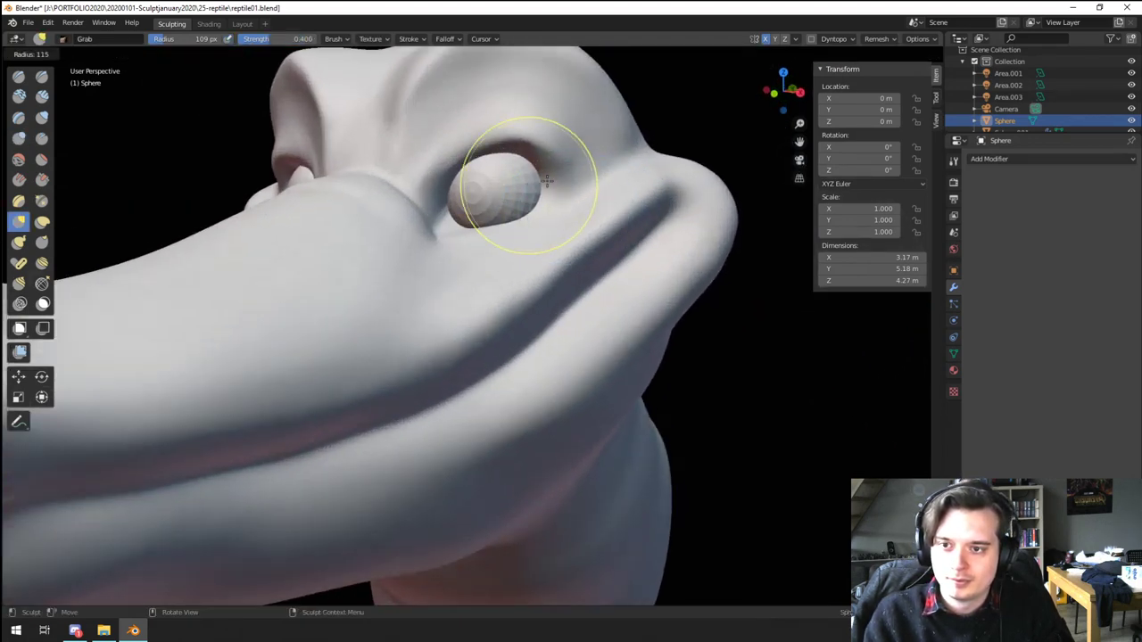
{"action": "left_click", "coordinate": [662, 187]}
{"action": "left_click_drag", "start_coordinate": [571, 191], "coordinate": [558, 199]}
Step: Build up a lower eyelid along the eyeball's underside with the Blob brush at a radius of 88 px and smooth it
{"action": "middle_click_drag", "start_coordinate": [559, 198], "coordinate": [513, 228]}
{"action": "scroll", "coordinate": [593, 223], "scroll_direction": "up", "scroll_amount": 4}
{"action": "left_click", "coordinate": [20, 139]}
{"action": "key", "text": "f"}
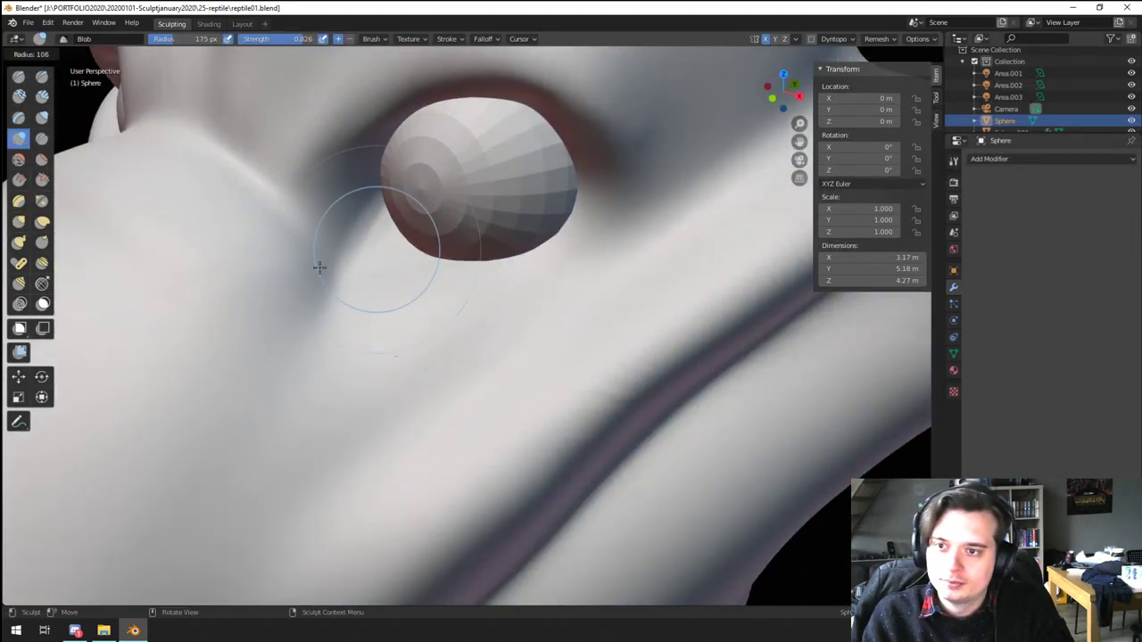
{"action": "left_click", "coordinate": [329, 266]}
{"action": "mouse_move", "coordinate": [382, 228]}
{"action": "left_mouse_down"}
{"action": "mouse_move", "coordinate": [433, 258]}
{"action": "mouse_move", "coordinate": [497, 255]}
{"action": "mouse_move", "coordinate": [448, 257]}
{"action": "left_mouse_up"}
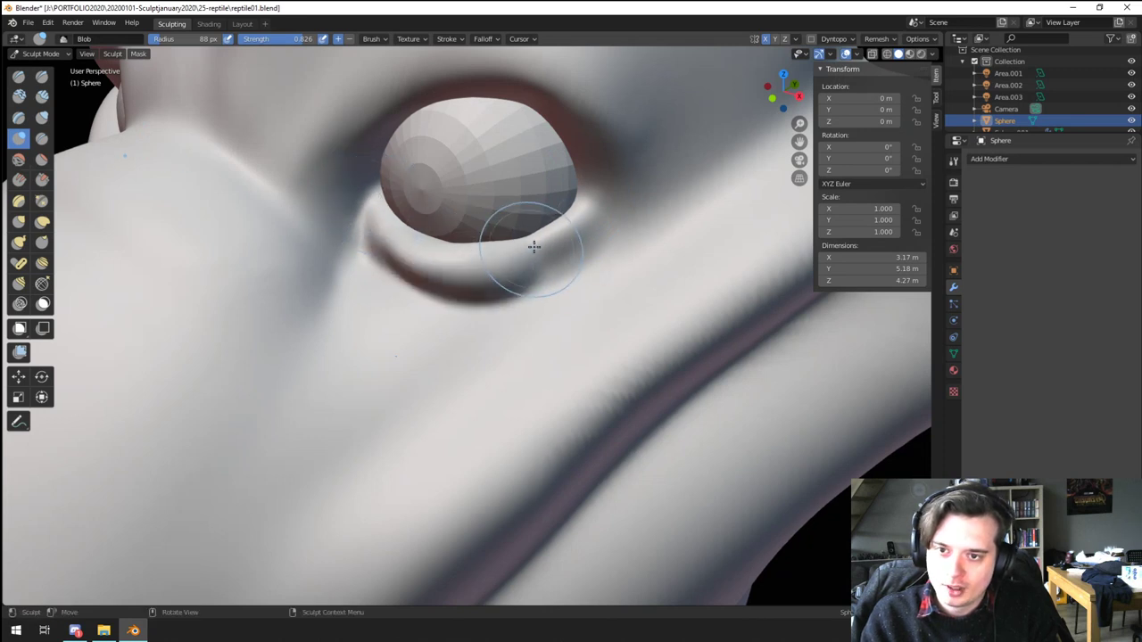
{"action": "left_click_drag", "start_coordinate": [606, 211], "coordinate": [486, 286]}
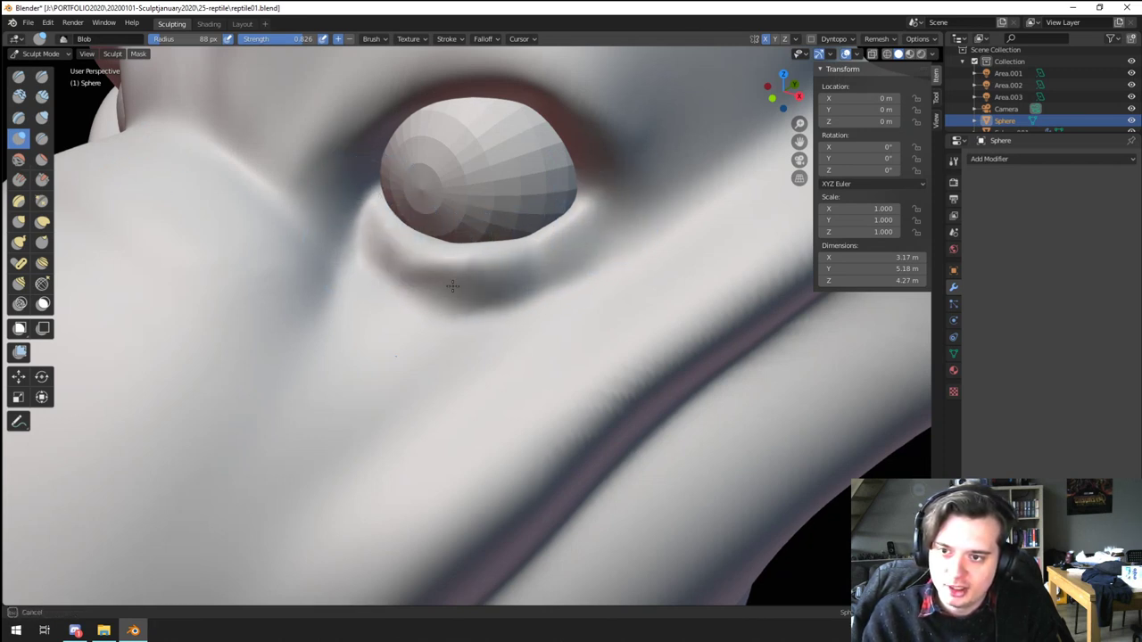
{"action": "left_click_drag", "start_coordinate": [389, 214], "coordinate": [500, 261]}
Step: Smooth the lower eyelid at a radius of 150 px and crease beneath it with the Crease brush at 116 px
{"action": "key", "text": "f"}
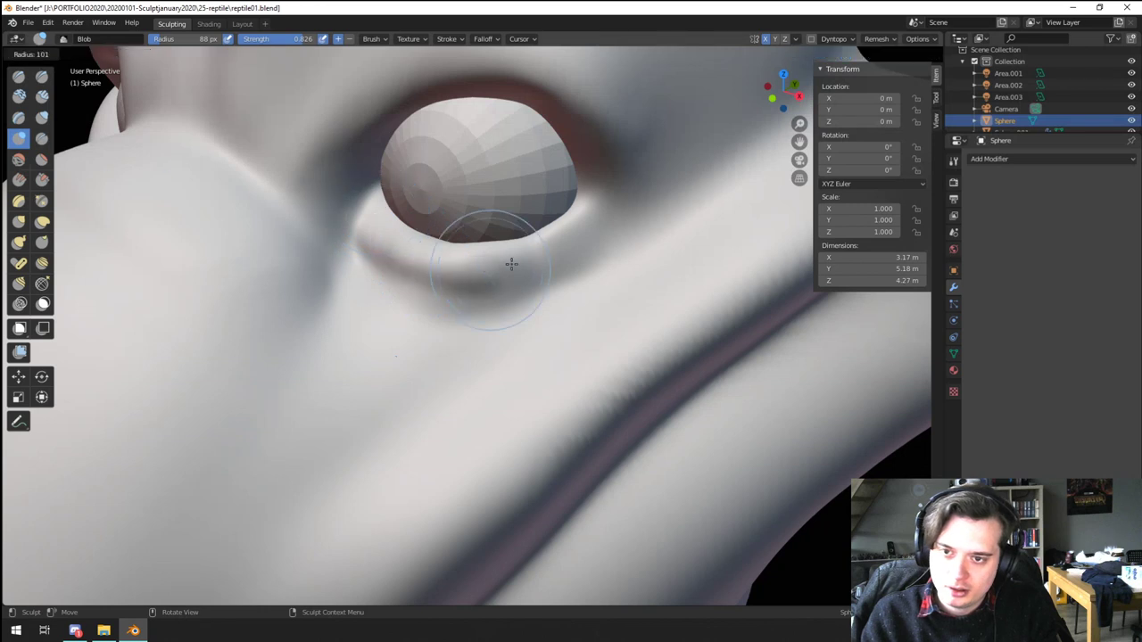
{"action": "left_click", "coordinate": [548, 265]}
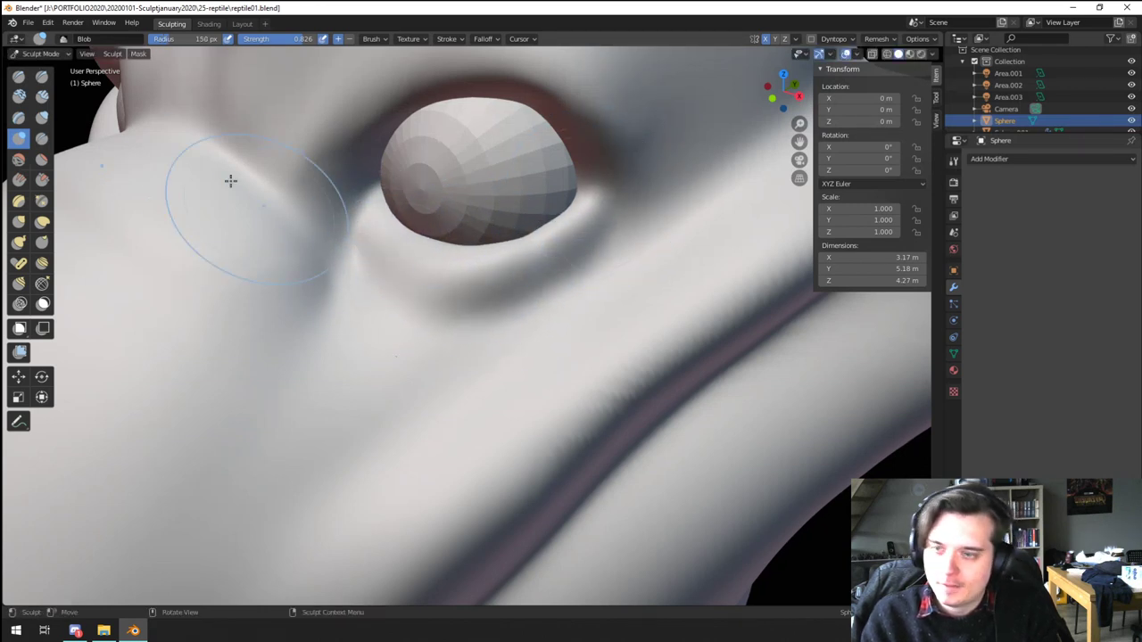
{"action": "left_click", "coordinate": [42, 139]}
{"action": "left_click_drag", "start_coordinate": [450, 263], "coordinate": [465, 268]}
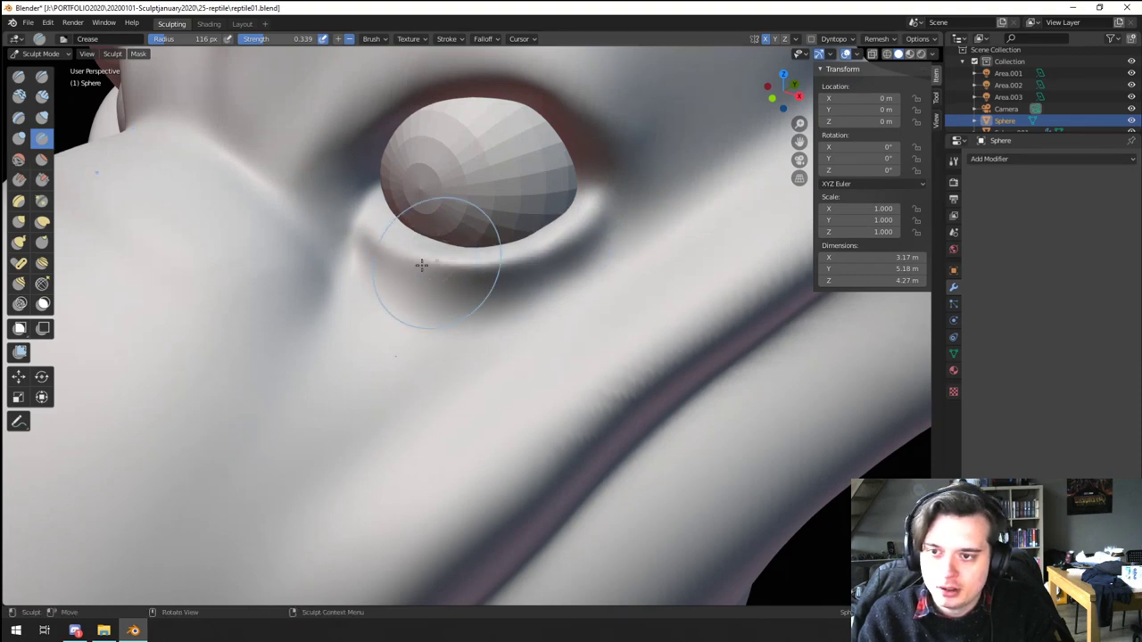
Step: Shift the area around the eye slightly upward with the Grab brush at a radius of 291 px
{"action": "scroll", "coordinate": [623, 192], "scroll_direction": "down", "scroll_amount": 7}
{"action": "mouse_move", "coordinate": [600, 278]}
{"action": "middle_mouse_down"}
{"action": "mouse_move", "coordinate": [632, 334]}
{"action": "mouse_move", "coordinate": [630, 316]}
{"action": "mouse_move", "coordinate": [602, 316]}
{"action": "mouse_move", "coordinate": [509, 243]}
{"action": "middle_mouse_up"}
{"action": "key", "text": "g"}
{"action": "key", "text": "f"}
{"action": "left_click", "coordinate": [509, 223]}
{"action": "left_click_drag", "start_coordinate": [455, 219], "coordinate": [452, 205]}
{"action": "mouse_move", "coordinate": [452, 209]}
{"action": "middle_mouse_down"}
{"action": "mouse_move", "coordinate": [520, 218]}
{"action": "mouse_move", "coordinate": [518, 253]}
{"action": "middle_mouse_up"}
{"action": "mouse_move", "coordinate": [518, 253]}
{"action": "middle_mouse_down"}
{"action": "mouse_move", "coordinate": [482, 253]}
{"action": "mouse_move", "coordinate": [494, 237]}
{"action": "middle_mouse_up"}
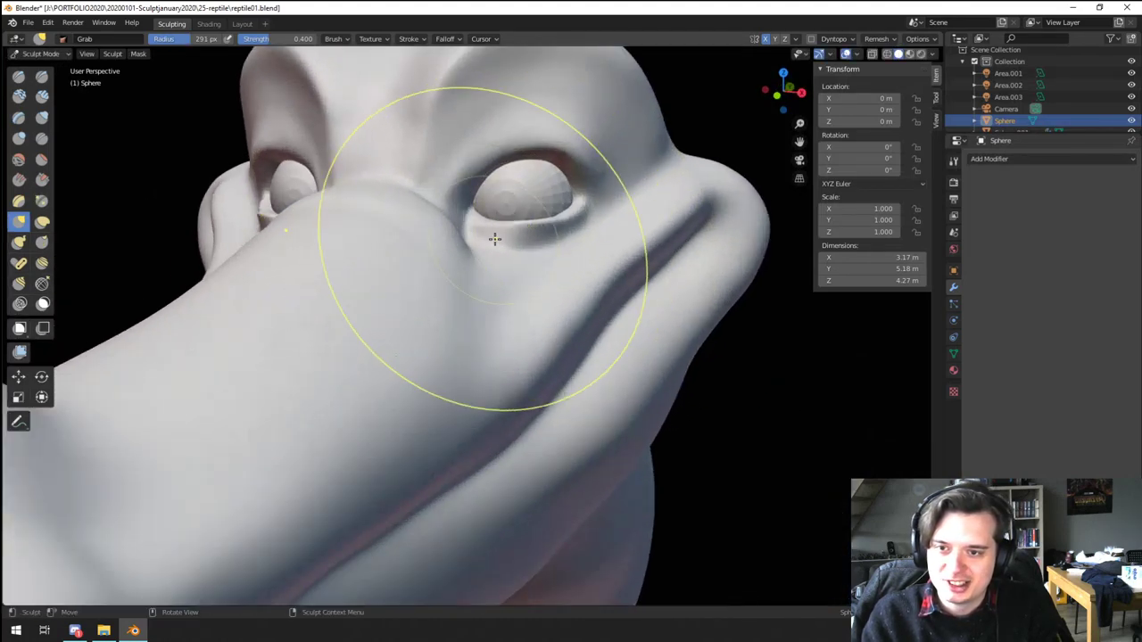
Step: Raise the outer eye corner and nudge the upper eyelid with the Grab brush, reducing its radius to 150 px
{"action": "key", "text": "f"}
{"action": "left_click", "coordinate": [581, 212]}
{"action": "left_click_drag", "start_coordinate": [582, 199], "coordinate": [584, 183]}
{"action": "mouse_move", "coordinate": [544, 228]}
{"action": "middle_mouse_down"}
{"action": "mouse_move", "coordinate": [534, 249]}
{"action": "mouse_move", "coordinate": [433, 267]}
{"action": "middle_mouse_up"}
{"action": "key", "text": "f"}
{"action": "left_click", "coordinate": [616, 253]}
{"action": "key", "text": "f"}
{"action": "left_click", "coordinate": [552, 277]}
{"action": "left_click_drag", "start_coordinate": [427, 259], "coordinate": [417, 248]}
{"action": "mouse_move", "coordinate": [420, 253]}
{"action": "middle_mouse_down"}
{"action": "mouse_move", "coordinate": [464, 286]}
{"action": "mouse_move", "coordinate": [441, 258]}
{"action": "middle_mouse_up"}
Step: Flatten the lower eyelid from the inner to the outer corner with the Flatten/Contrast brush at a radius of 131 px
{"action": "left_click", "coordinate": [42, 158]}
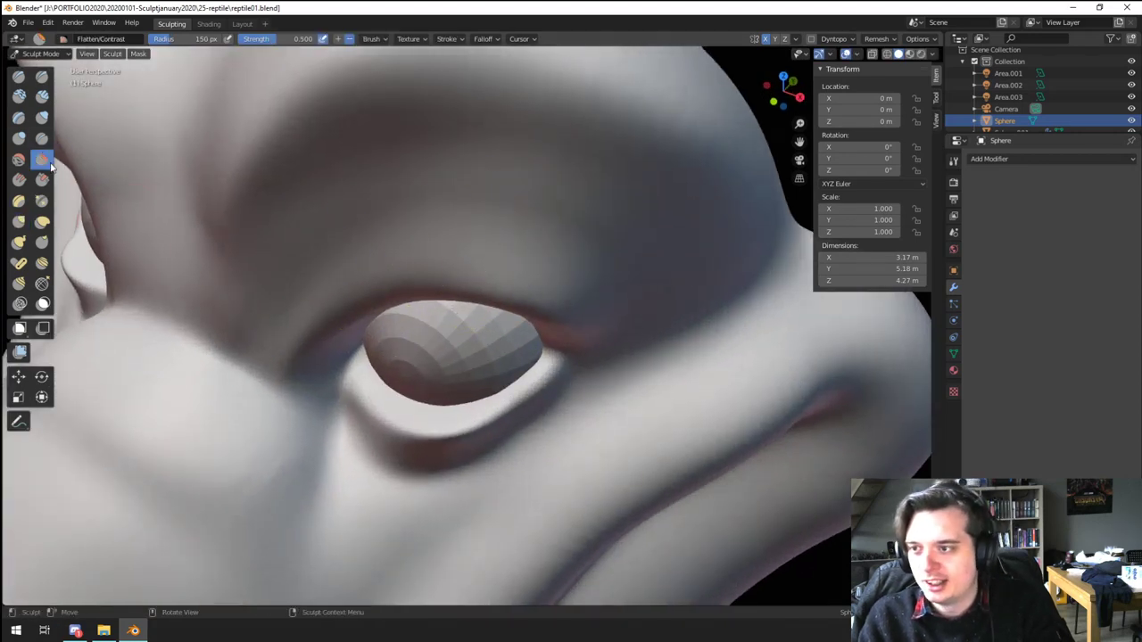
{"action": "key", "text": "f"}
{"action": "left_click", "coordinate": [383, 398]}
{"action": "mouse_move", "coordinate": [361, 384]}
{"action": "left_mouse_down"}
{"action": "mouse_move", "coordinate": [442, 408]}
{"action": "mouse_move", "coordinate": [520, 375]}
{"action": "left_mouse_up"}
{"action": "mouse_move", "coordinate": [478, 367]}
{"action": "middle_mouse_down"}
{"action": "mouse_move", "coordinate": [465, 327]}
{"action": "mouse_move", "coordinate": [475, 332]}
{"action": "middle_mouse_up"}
{"action": "mouse_move", "coordinate": [360, 271]}
{"action": "left_mouse_down"}
{"action": "mouse_move", "coordinate": [395, 286]}
{"action": "mouse_move", "coordinate": [563, 218]}
{"action": "left_mouse_up"}
{"action": "key", "text": "f"}
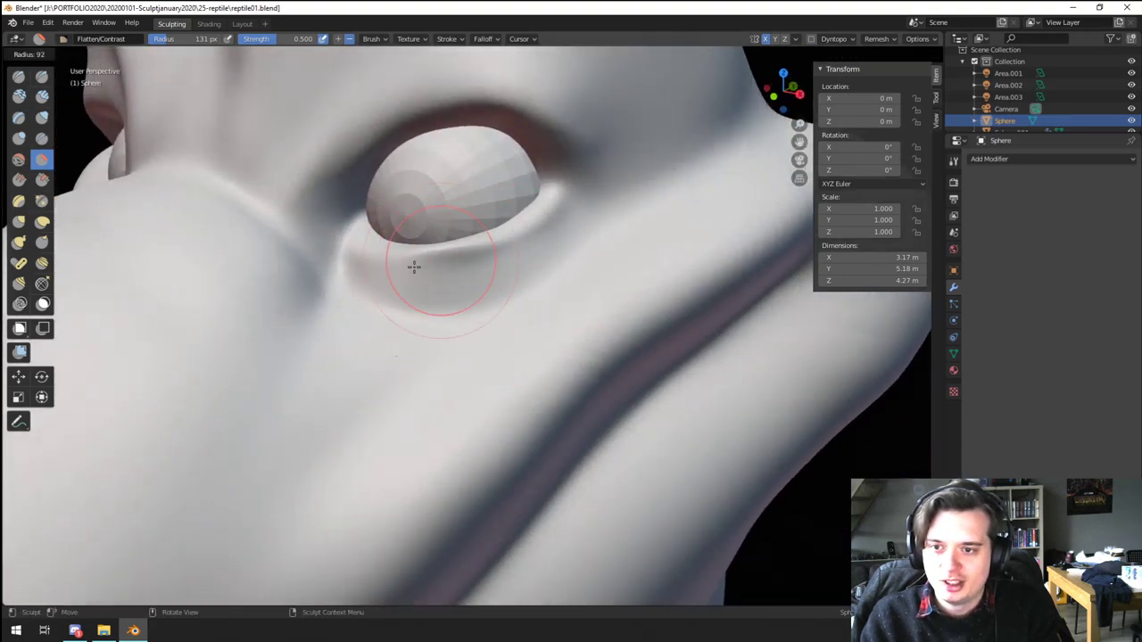
{"action": "left_click", "coordinate": [415, 267]}
Step: Reshape the outer part of the lower eyelid's rim with the Grab brush at radii of 145 and 83 px
{"action": "mouse_move", "coordinate": [414, 268]}
{"action": "middle_mouse_down"}
{"action": "mouse_move", "coordinate": [418, 327]}
{"action": "mouse_move", "coordinate": [518, 316]}
{"action": "mouse_move", "coordinate": [489, 337]}
{"action": "middle_mouse_up"}
{"action": "key", "text": "g"}
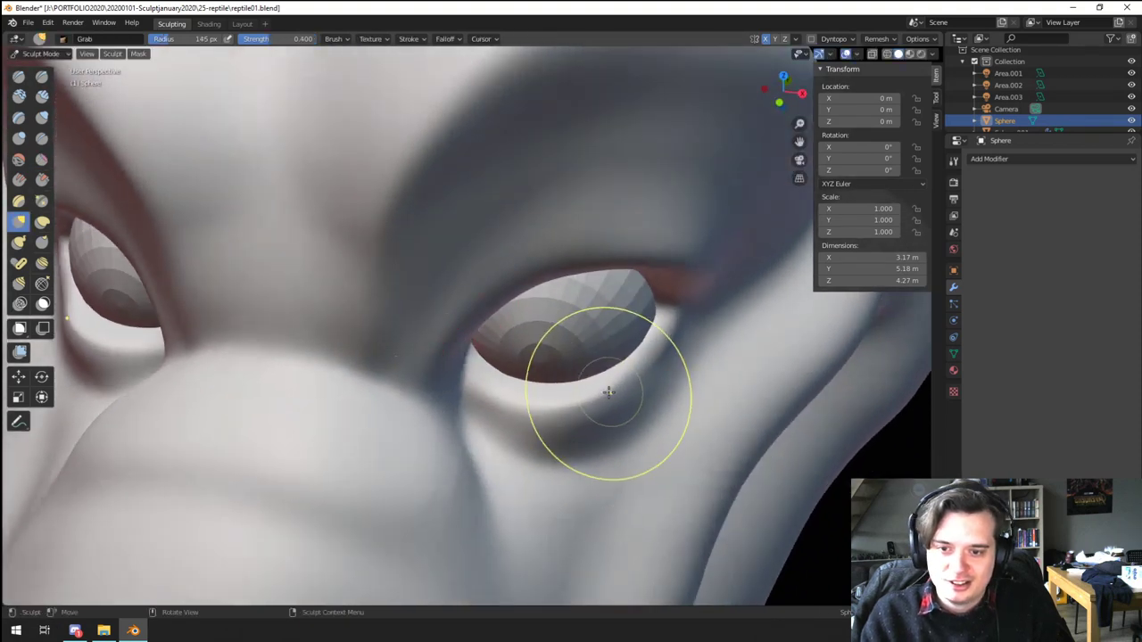
{"action": "left_click_drag", "start_coordinate": [609, 395], "coordinate": [603, 399]}
{"action": "left_click_drag", "start_coordinate": [609, 399], "coordinate": [617, 382]}
{"action": "left_click_drag", "start_coordinate": [638, 367], "coordinate": [667, 336]}
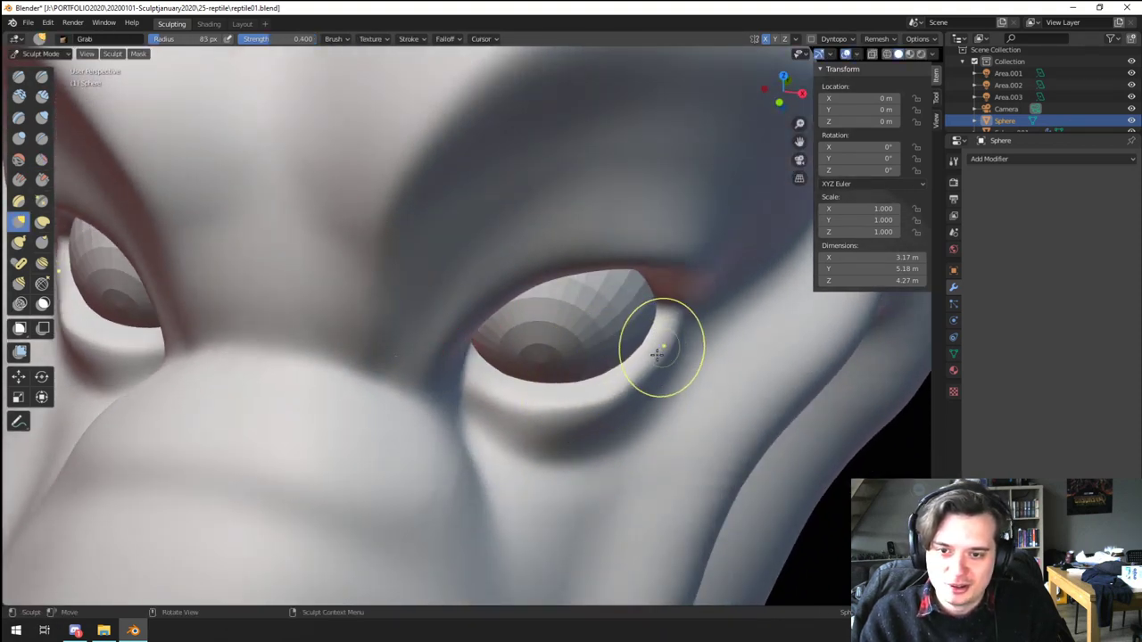
{"action": "left_click_drag", "start_coordinate": [616, 394], "coordinate": [637, 365]}
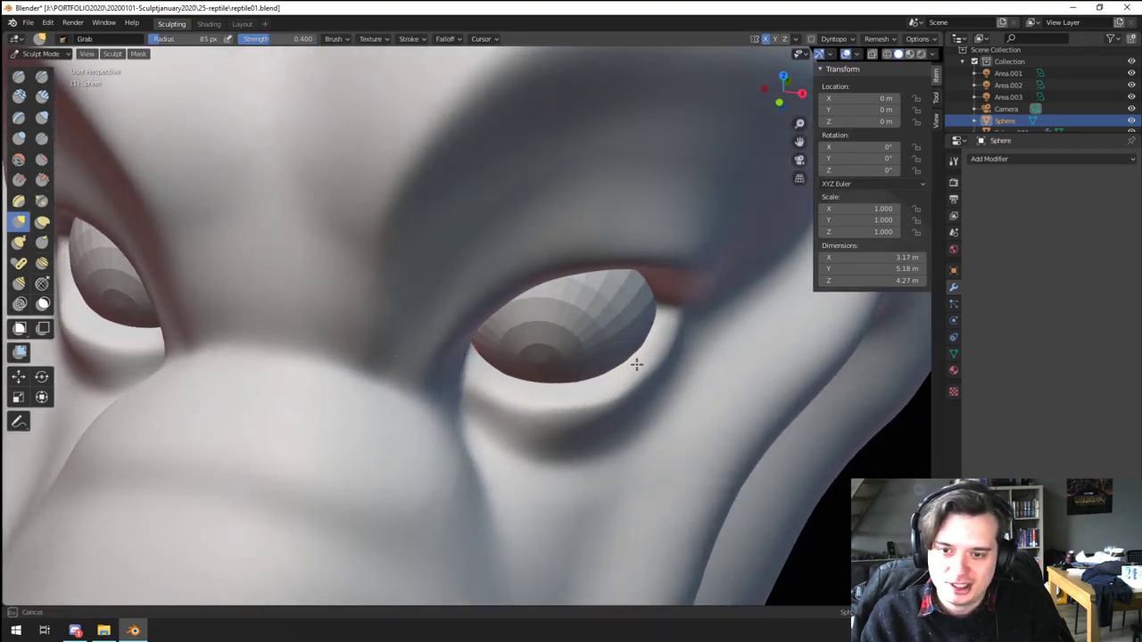
Step: Carve a crease beneath the lower eyelid with the Crease brush at a radius of 83 px
{"action": "left_click", "coordinate": [42, 139]}
{"action": "middle_click_drag", "start_coordinate": [529, 412], "coordinate": [520, 333]}
{"action": "mouse_move", "coordinate": [394, 309]}
{"action": "left_mouse_down"}
{"action": "mouse_move", "coordinate": [464, 349]}
{"action": "mouse_move", "coordinate": [546, 336]}
{"action": "left_mouse_up"}
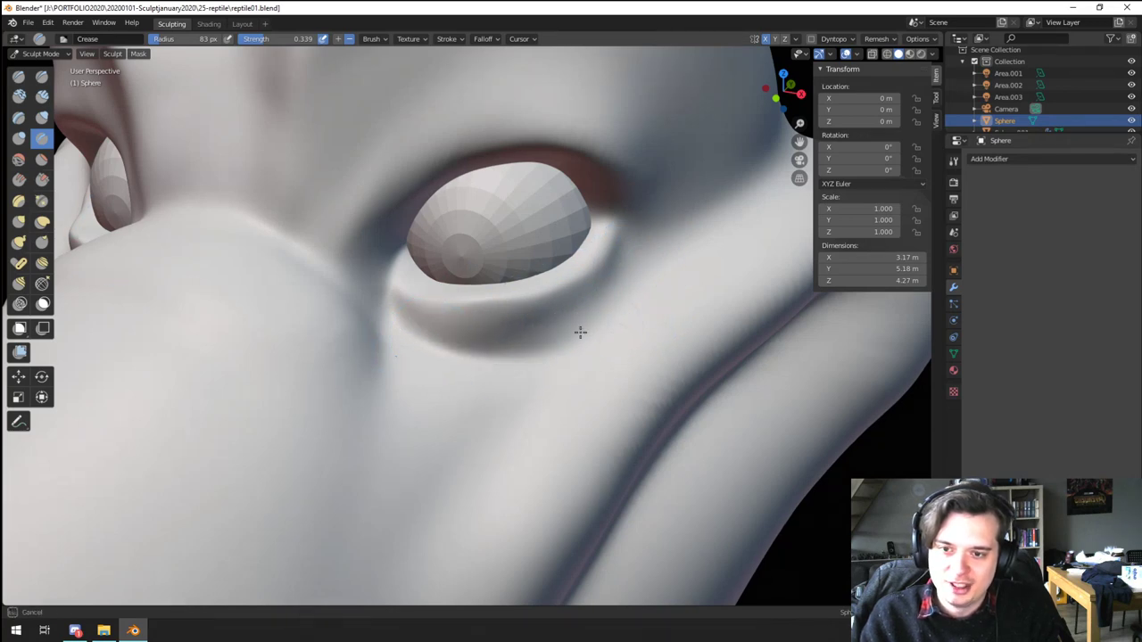
{"action": "scroll", "coordinate": [505, 362], "scroll_direction": "down", "scroll_amount": 7}
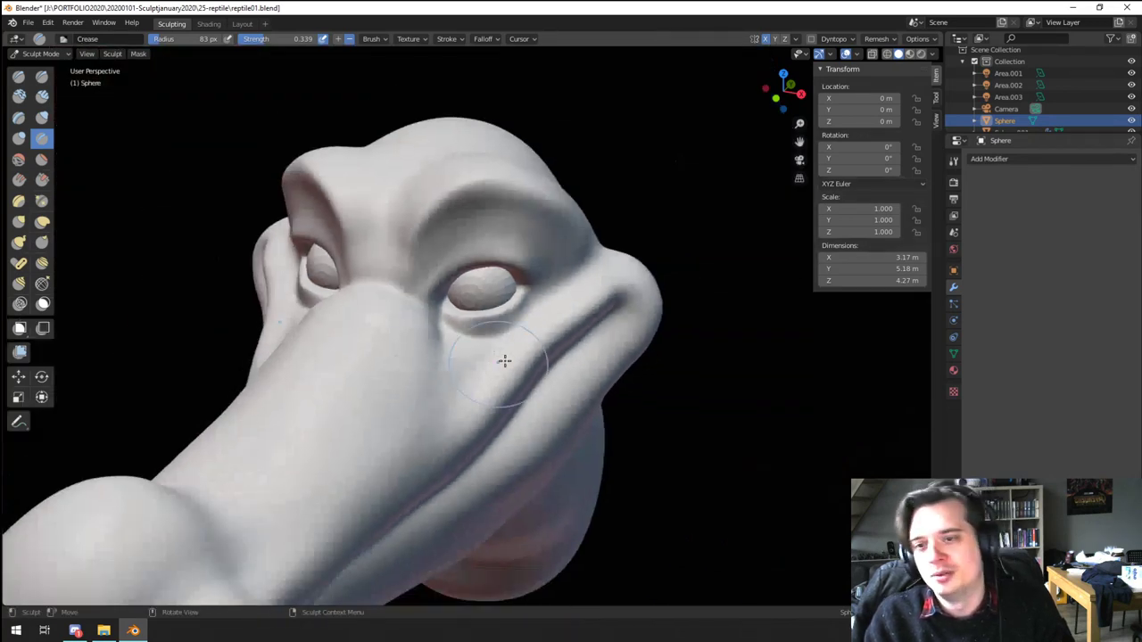
Step: Crease along the upper eyelid from the inner to the outer eye corner with the Crease brush
{"action": "mouse_move", "coordinate": [500, 359]}
{"action": "middle_mouse_down"}
{"action": "mouse_move", "coordinate": [535, 344]}
{"action": "mouse_move", "coordinate": [487, 348]}
{"action": "middle_mouse_up"}
{"action": "scroll", "coordinate": [496, 321], "scroll_direction": "up", "scroll_amount": 2}
{"action": "middle_click_drag", "start_coordinate": [506, 287], "coordinate": [491, 370], "text": "shift"}
{"action": "scroll", "coordinate": [490, 369], "scroll_direction": "up", "scroll_amount": 5}
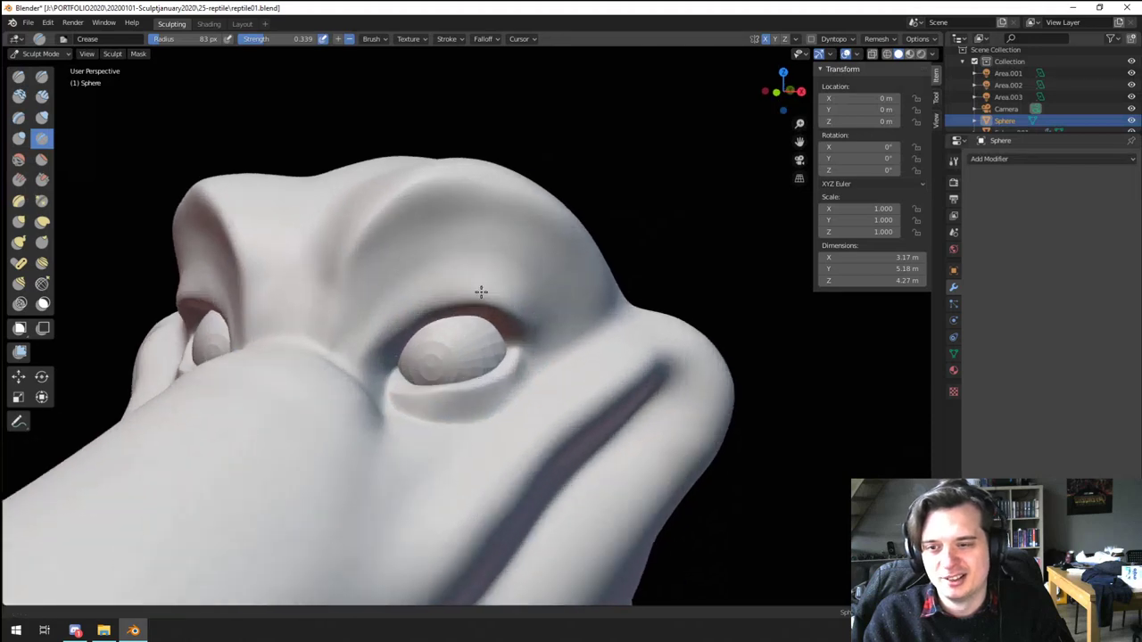
{"action": "left_click_drag", "start_coordinate": [355, 364], "coordinate": [530, 309]}
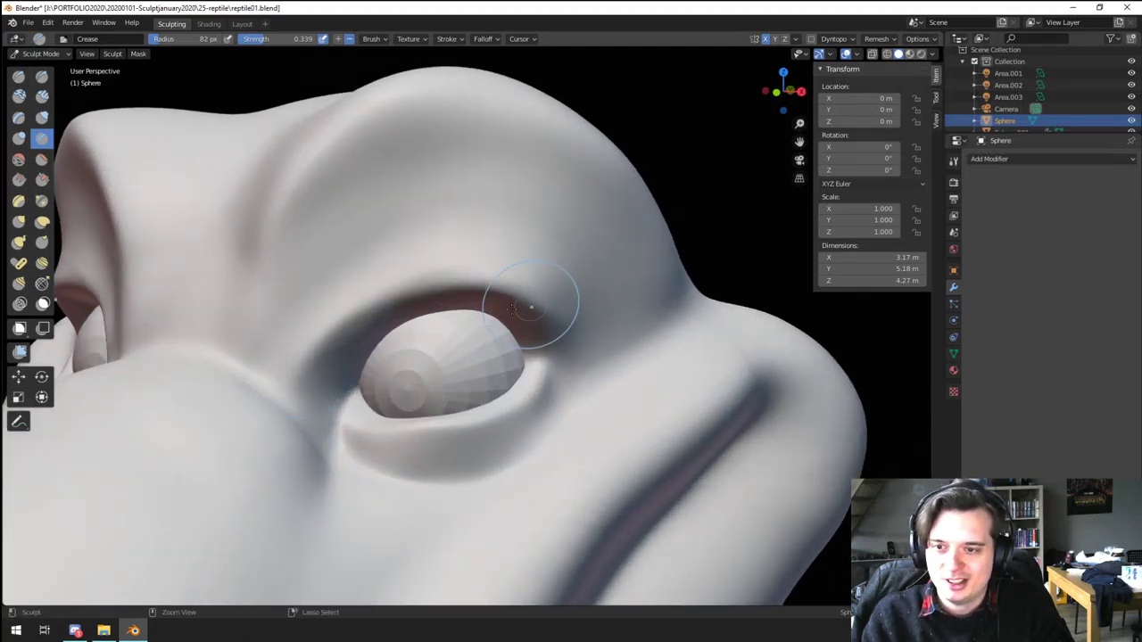
{"action": "left_click_drag", "start_coordinate": [335, 346], "coordinate": [561, 333]}
Step: Nudge the side of the head into shape with the Grab brush at a radius of 178 px
{"action": "scroll", "coordinate": [294, 409], "scroll_direction": "down", "scroll_amount": 4}
{"action": "mouse_move", "coordinate": [308, 428]}
{"action": "middle_mouse_down"}
{"action": "mouse_move", "coordinate": [367, 445]}
{"action": "mouse_move", "coordinate": [333, 541]}
{"action": "mouse_move", "coordinate": [333, 449]}
{"action": "middle_mouse_up"}
{"action": "scroll", "coordinate": [334, 541], "scroll_direction": "down", "scroll_amount": 4}
{"action": "scroll", "coordinate": [392, 392], "scroll_direction": "up", "scroll_amount": 4}
{"action": "key", "text": "g"}
{"action": "key", "text": "f"}
{"action": "left_click", "coordinate": [520, 348]}
{"action": "mouse_move", "coordinate": [520, 348]}
{"action": "middle_mouse_down"}
{"action": "mouse_move", "coordinate": [405, 351]}
{"action": "mouse_move", "coordinate": [446, 351]}
{"action": "middle_mouse_up"}
{"action": "middle_click_drag", "start_coordinate": [357, 347], "coordinate": [366, 423]}
{"action": "key", "text": "f"}
{"action": "left_click", "coordinate": [348, 469]}
{"action": "left_click_drag", "start_coordinate": [348, 468], "coordinate": [344, 458]}
{"action": "scroll", "coordinate": [347, 466], "scroll_direction": "down", "scroll_amount": 1}
{"action": "middle_click_drag", "start_coordinate": [344, 473], "coordinate": [386, 430]}
{"action": "scroll", "coordinate": [357, 473], "scroll_direction": "down", "scroll_amount": 3}
{"action": "middle_click_drag", "start_coordinate": [333, 508], "coordinate": [383, 485]}
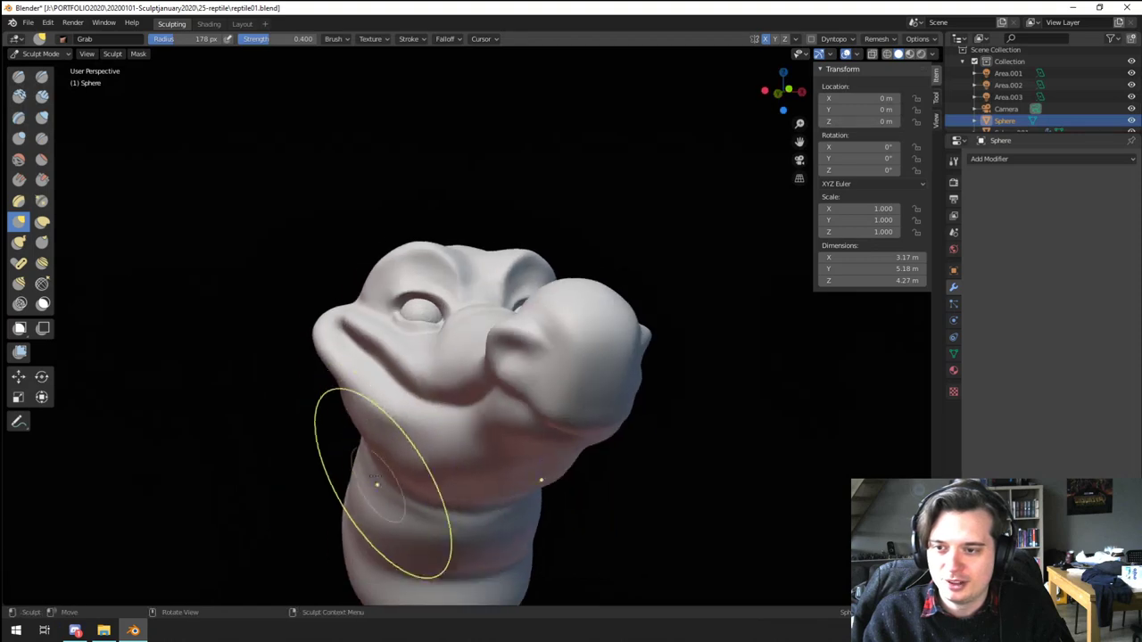
Step: Build up the rim of the upper eyelid over the eyeball with the Blob brush at a radius of 124 px
{"action": "scroll", "coordinate": [401, 371], "scroll_direction": "up", "scroll_amount": 4}
{"action": "middle_click_drag", "start_coordinate": [403, 362], "coordinate": [461, 390]}
{"action": "scroll", "coordinate": [437, 353], "scroll_direction": "up", "scroll_amount": 4}
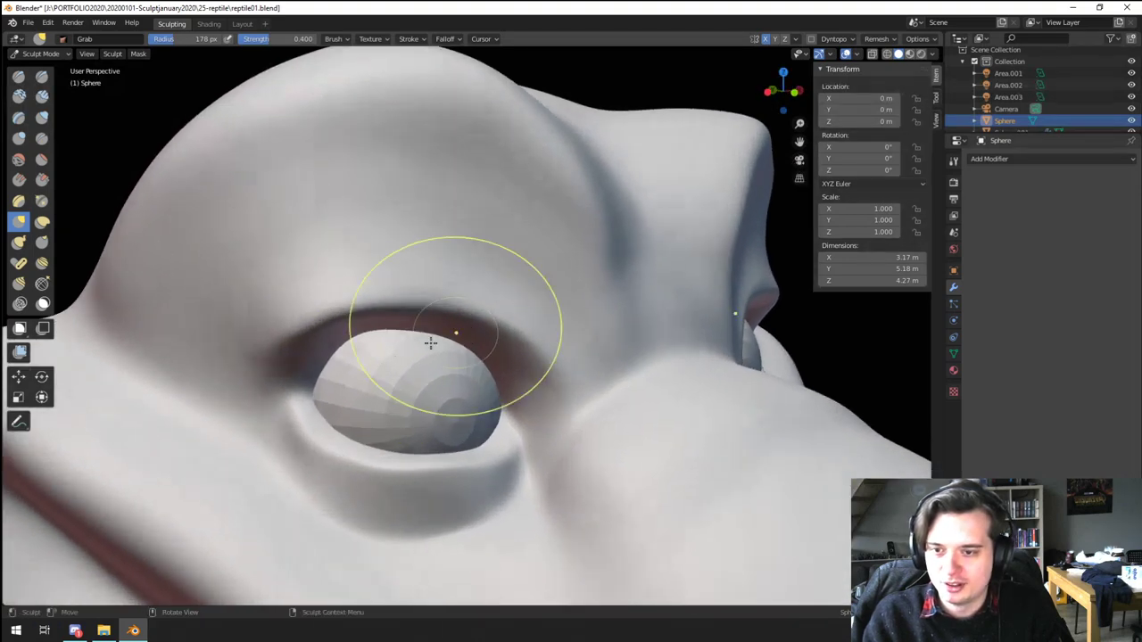
{"action": "left_click", "coordinate": [26, 139]}
{"action": "key", "text": "f"}
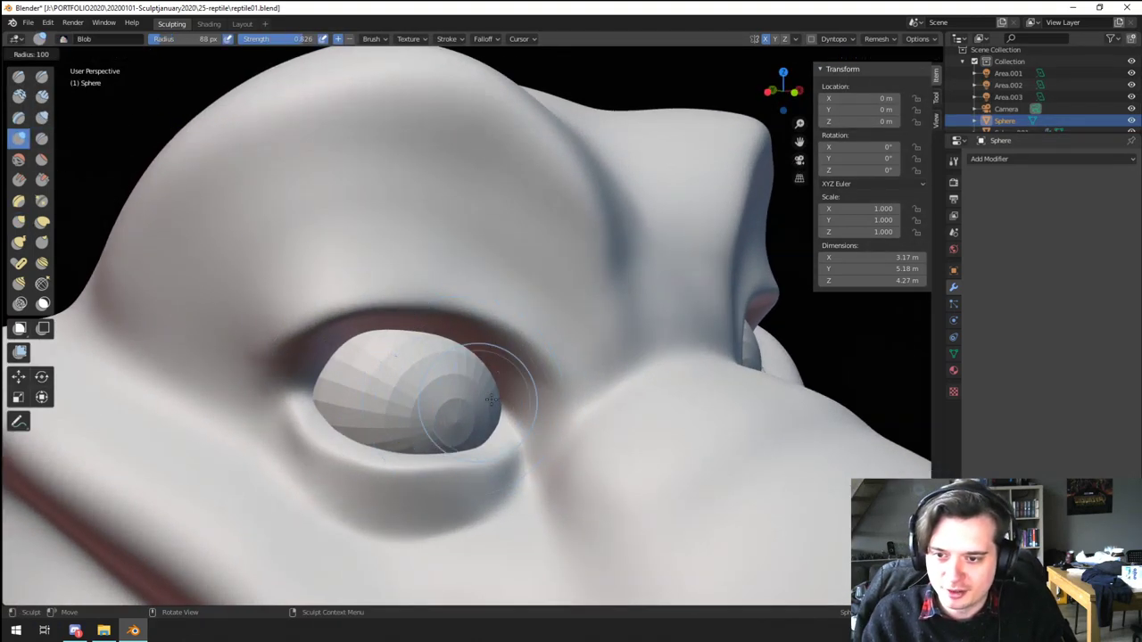
{"action": "left_click", "coordinate": [552, 400]}
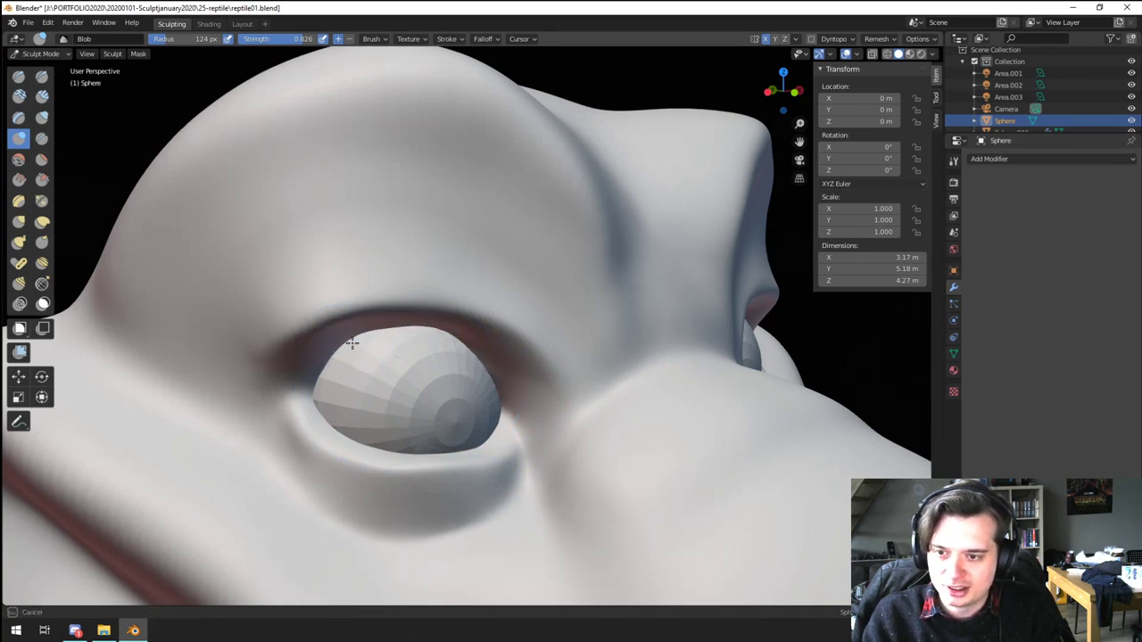
Step: Adjust the inner eye corner beside the snout bridge with the Grab brush at a radius of 160 px
{"action": "scroll", "coordinate": [486, 389], "scroll_direction": "down", "scroll_amount": 5}
{"action": "mouse_move", "coordinate": [426, 429]}
{"action": "middle_mouse_down"}
{"action": "mouse_move", "coordinate": [321, 459]}
{"action": "mouse_move", "coordinate": [348, 464]}
{"action": "mouse_move", "coordinate": [350, 562]}
{"action": "middle_mouse_up"}
{"action": "middle_click_drag", "start_coordinate": [366, 500], "coordinate": [339, 491]}
{"action": "middle_click_drag", "start_coordinate": [419, 435], "coordinate": [462, 257], "text": "ctrl"}
{"action": "key", "text": "g"}
{"action": "key", "text": "f"}
{"action": "left_click", "coordinate": [408, 327]}
{"action": "key", "text": "f"}
{"action": "left_click", "coordinate": [375, 333]}
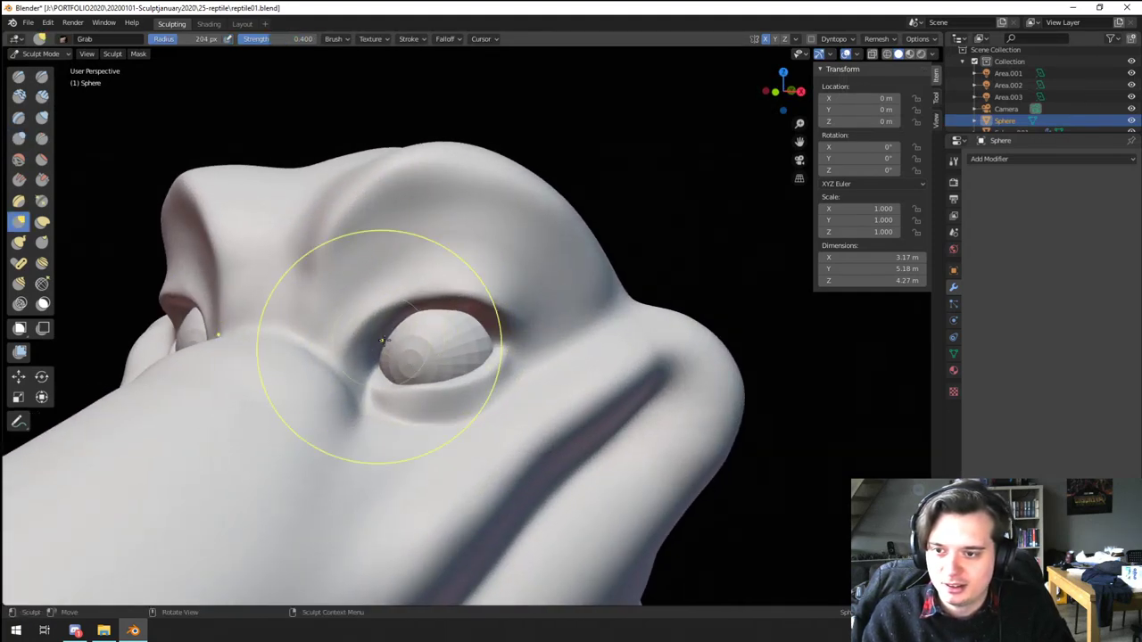
{"action": "middle_click_drag", "start_coordinate": [383, 340], "coordinate": [434, 339]}
{"action": "key", "text": "f"}
{"action": "left_click", "coordinate": [408, 337]}
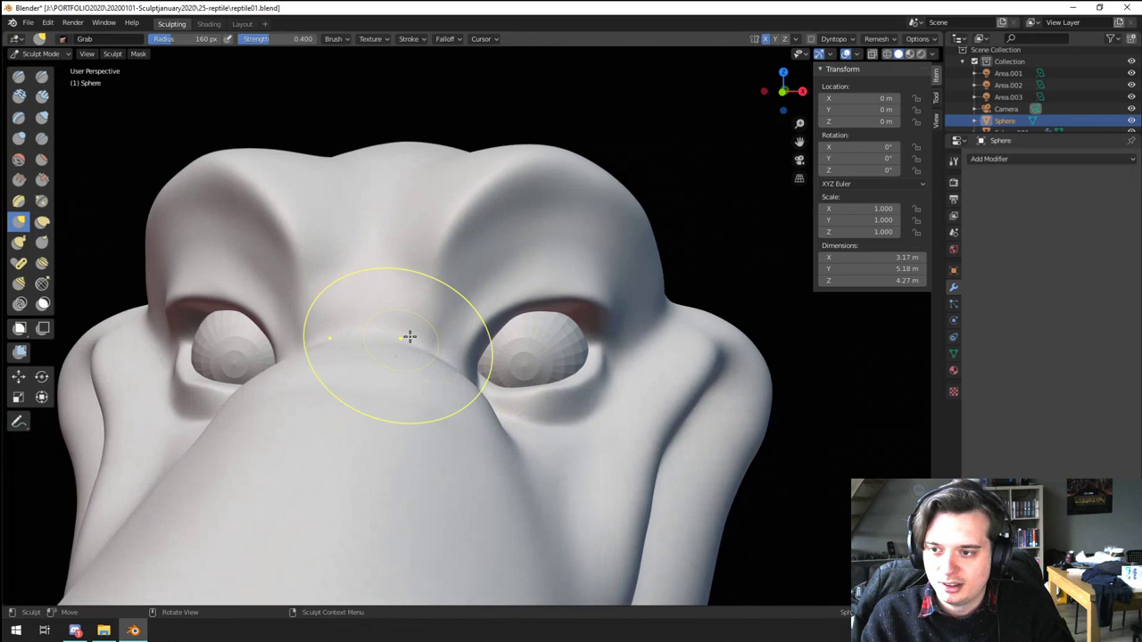
{"action": "left_click_drag", "start_coordinate": [484, 331], "coordinate": [487, 329]}
Step: Refine the inner end of the upper eyelid with the Grab brush at radii of 168 and 197 px
{"action": "middle_click_drag", "start_coordinate": [491, 330], "coordinate": [452, 327]}
{"action": "key", "text": "f"}
{"action": "left_click", "coordinate": [503, 331]}
{"action": "left_click_drag", "start_coordinate": [435, 334], "coordinate": [436, 326]}
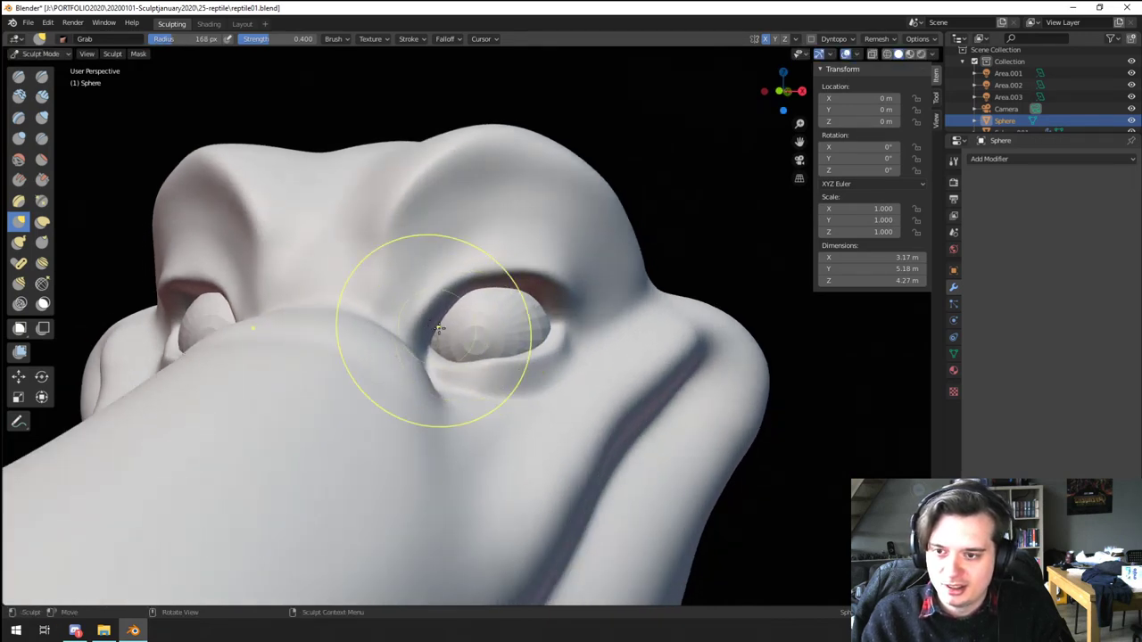
{"action": "mouse_move", "coordinate": [439, 328]}
{"action": "middle_mouse_down"}
{"action": "mouse_move", "coordinate": [361, 333]}
{"action": "mouse_move", "coordinate": [287, 359]}
{"action": "middle_mouse_up"}
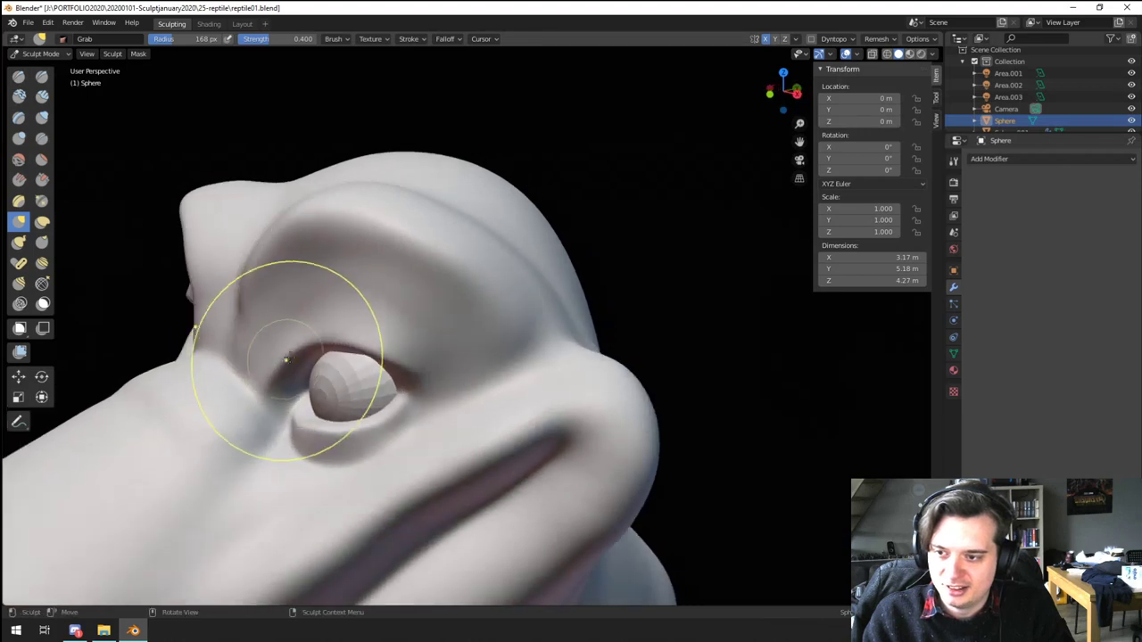
{"action": "key", "text": "f"}
{"action": "left_click", "coordinate": [306, 357]}
{"action": "left_click_drag", "start_coordinate": [306, 357], "coordinate": [304, 364]}
{"action": "mouse_move", "coordinate": [304, 364]}
{"action": "middle_mouse_down"}
{"action": "mouse_move", "coordinate": [359, 335]}
{"action": "mouse_move", "coordinate": [348, 398]}
{"action": "middle_mouse_up"}
{"action": "mouse_move", "coordinate": [348, 398]}
{"action": "middle_mouse_down"}
{"action": "mouse_move", "coordinate": [306, 411]}
{"action": "mouse_move", "coordinate": [326, 348]}
{"action": "mouse_move", "coordinate": [477, 423]}
{"action": "mouse_move", "coordinate": [465, 444]}
{"action": "middle_mouse_up"}
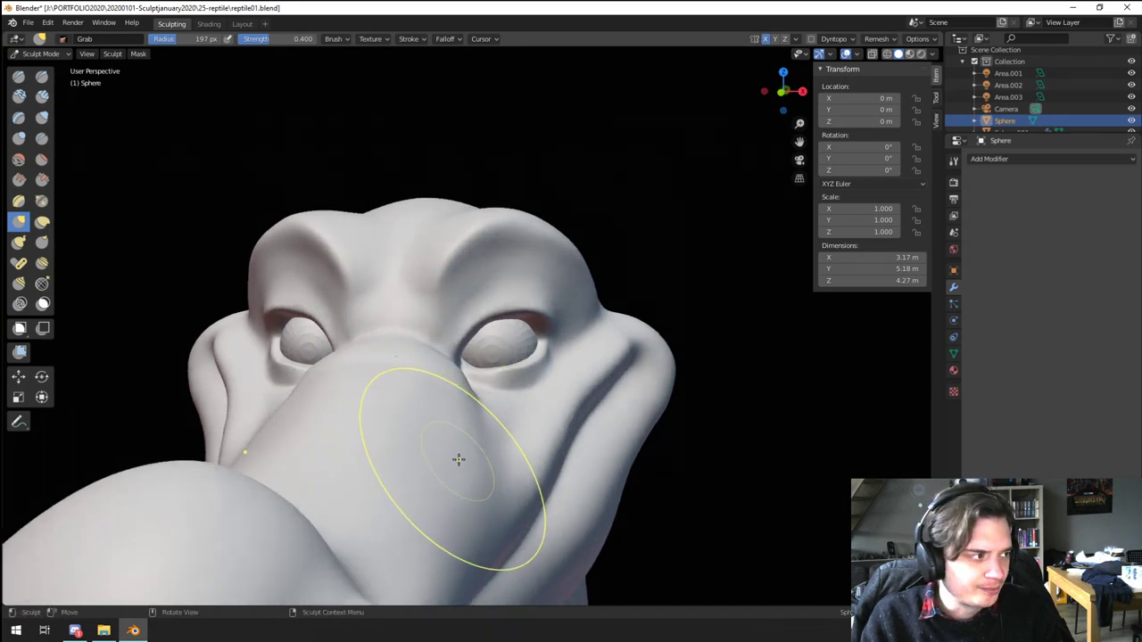
Step: Swell the jaw corner behind the mouth with the Inflate/Deflate brush at a radius of 169 px
{"action": "middle_click_drag", "start_coordinate": [459, 459], "coordinate": [426, 398]}
{"action": "middle_click_drag", "start_coordinate": [370, 318], "coordinate": [405, 322]}
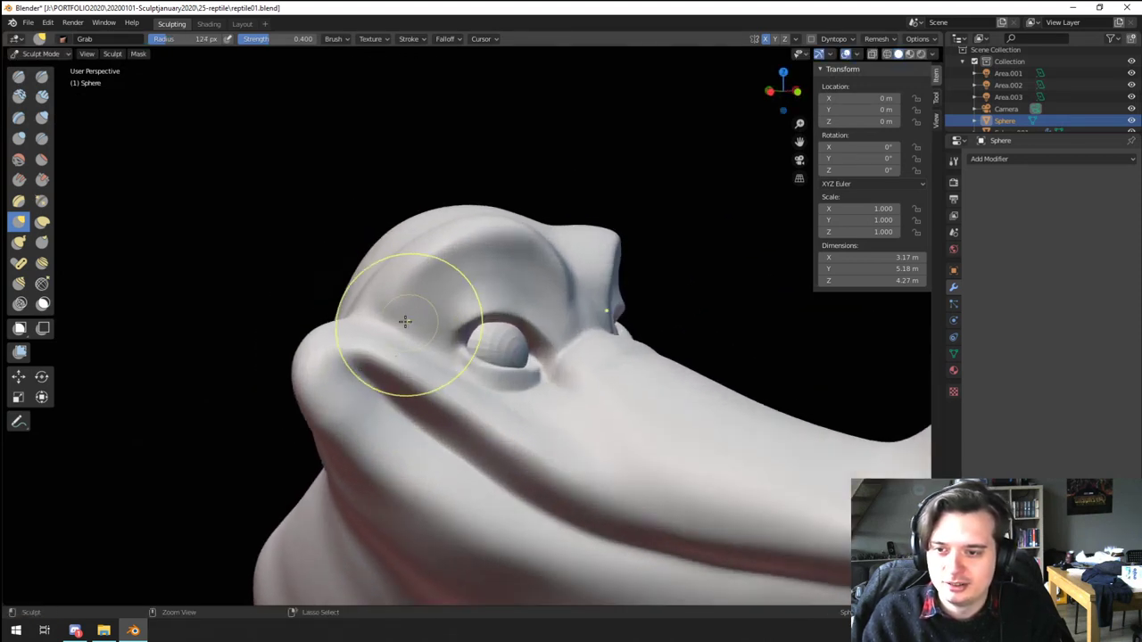
{"action": "left_click", "coordinate": [42, 118]}
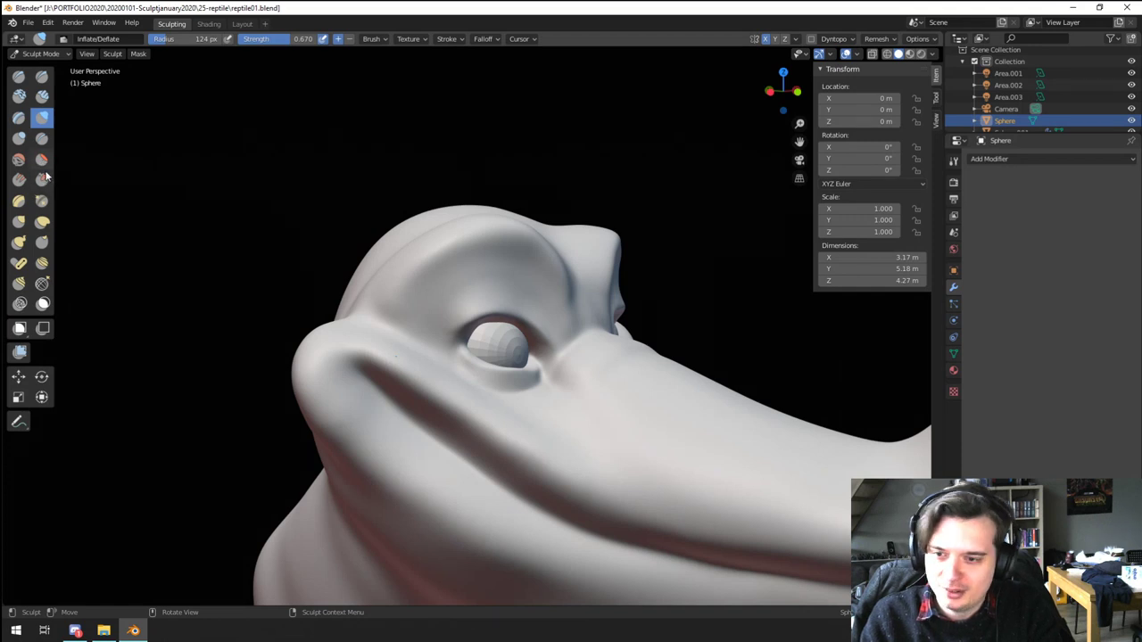
{"action": "mouse_move", "coordinate": [62, 172]}
{"action": "middle_mouse_down"}
{"action": "mouse_move", "coordinate": [92, 148]}
{"action": "mouse_move", "coordinate": [94, 168]}
{"action": "middle_mouse_up"}
{"action": "middle_click_drag", "start_coordinate": [299, 314], "coordinate": [352, 358]}
{"action": "key", "text": "f"}
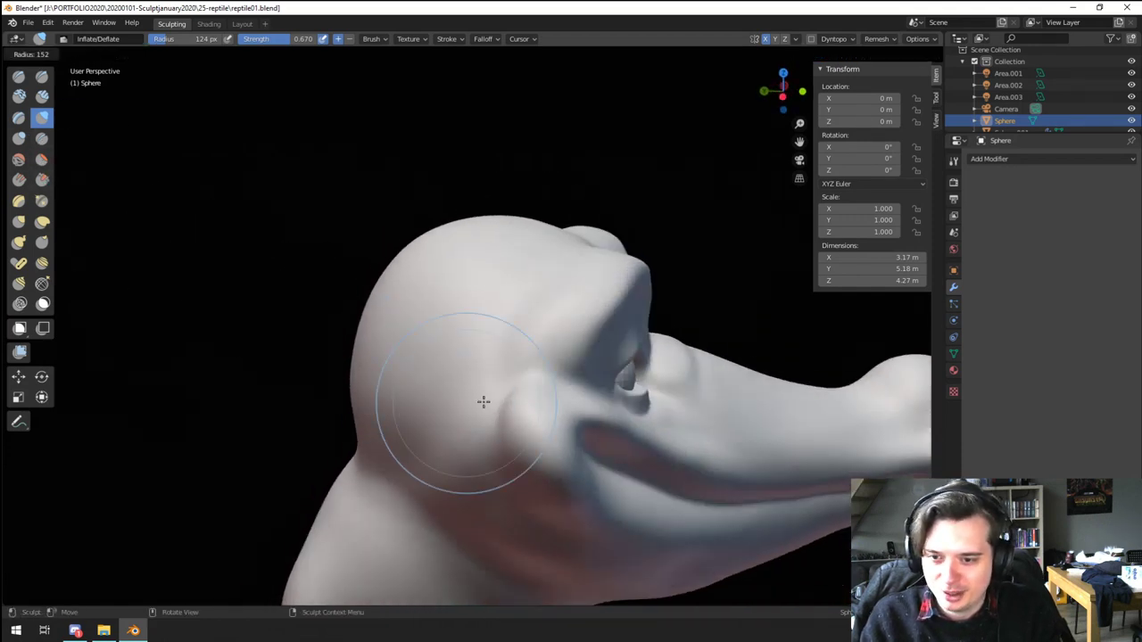
{"action": "left_click", "coordinate": [487, 401]}
{"action": "key", "text": "f"}
{"action": "left_click", "coordinate": [496, 400]}
{"action": "mouse_move", "coordinate": [496, 399]}
{"action": "left_mouse_down"}
{"action": "mouse_move", "coordinate": [510, 406]}
{"action": "mouse_move", "coordinate": [502, 402]}
{"action": "left_mouse_up"}
{"action": "middle_click_drag", "start_coordinate": [501, 401], "coordinate": [482, 367]}
{"action": "key", "text": "f"}
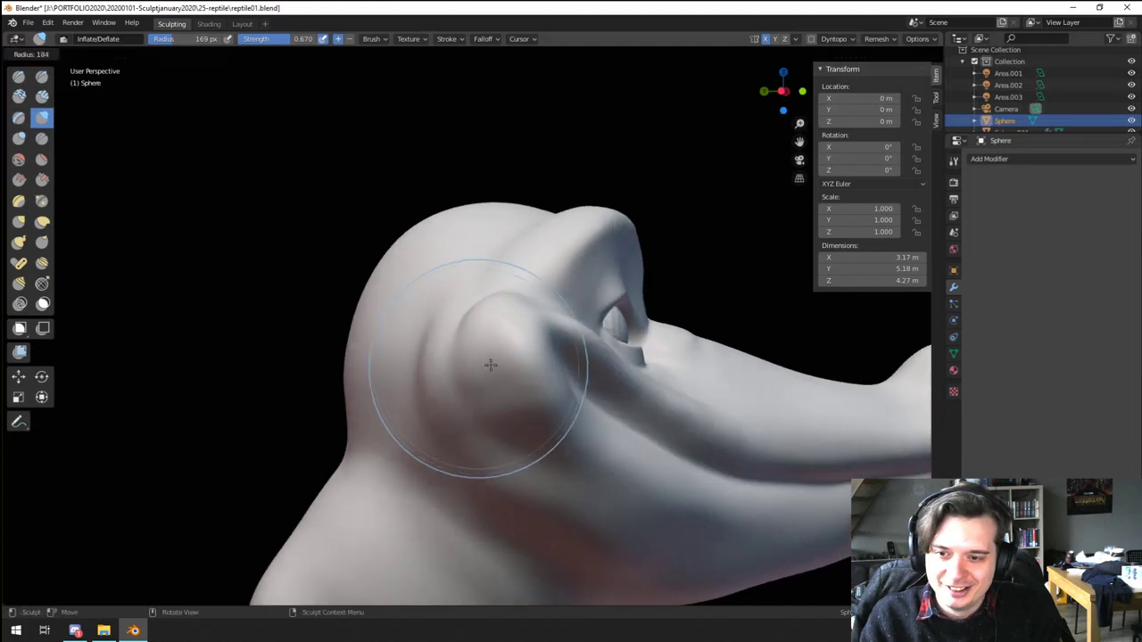
{"action": "left_click_drag", "start_coordinate": [491, 365], "coordinate": [534, 408]}
Step: Reshape the lip edge and the jaw corner with the Grab brush at radii of 145 and 171 px
{"action": "mouse_move", "coordinate": [424, 347]}
{"action": "middle_mouse_down"}
{"action": "mouse_move", "coordinate": [411, 361]}
{"action": "mouse_move", "coordinate": [405, 349]}
{"action": "mouse_move", "coordinate": [401, 379]}
{"action": "middle_mouse_up"}
{"action": "middle_click_drag", "start_coordinate": [402, 378], "coordinate": [419, 407]}
{"action": "key", "text": "g"}
{"action": "key", "text": "f"}
{"action": "left_click", "coordinate": [405, 407]}
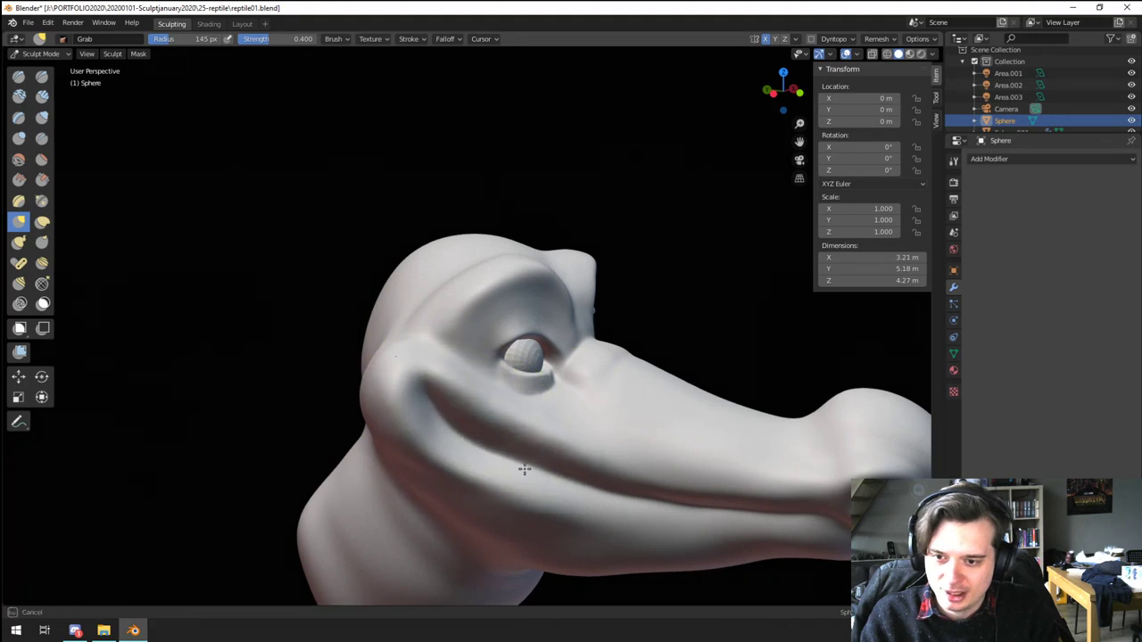
{"action": "left_click_drag", "start_coordinate": [525, 469], "coordinate": [525, 466]}
{"action": "middle_click_drag", "start_coordinate": [521, 463], "coordinate": [440, 448]}
{"action": "left_click_drag", "start_coordinate": [360, 388], "coordinate": [380, 378]}
{"action": "left_click_drag", "start_coordinate": [361, 371], "coordinate": [379, 383]}
Step: Pull the mouth line below the eye downward with the Grab brush at a radius of 129 px
{"action": "key", "text": "f"}
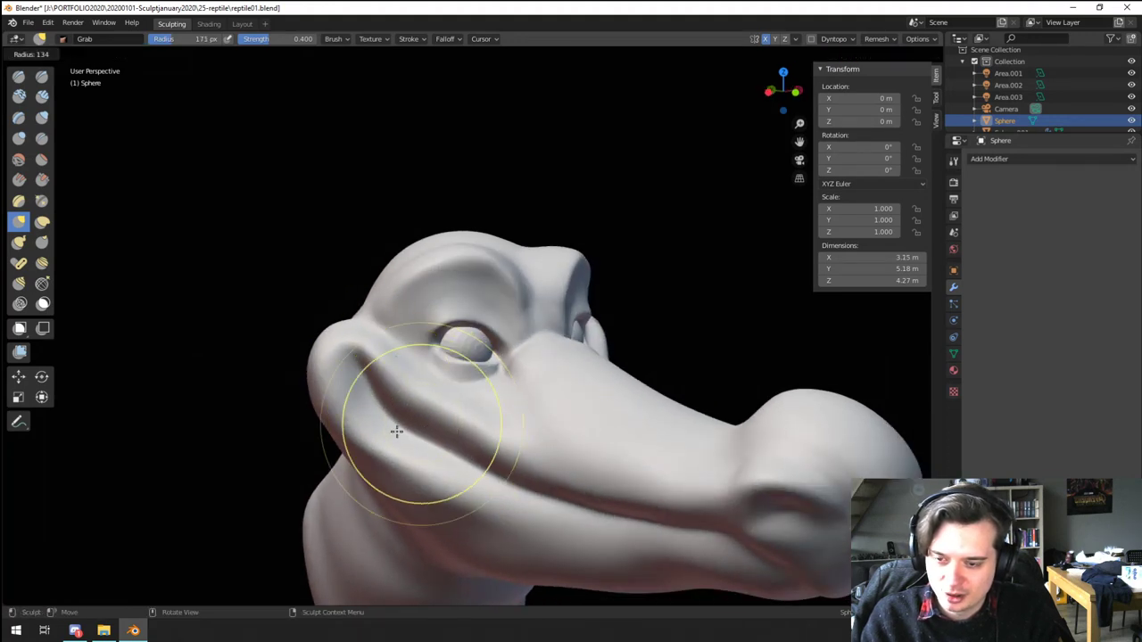
{"action": "left_click", "coordinate": [397, 432]}
{"action": "left_click_drag", "start_coordinate": [457, 432], "coordinate": [450, 451]}
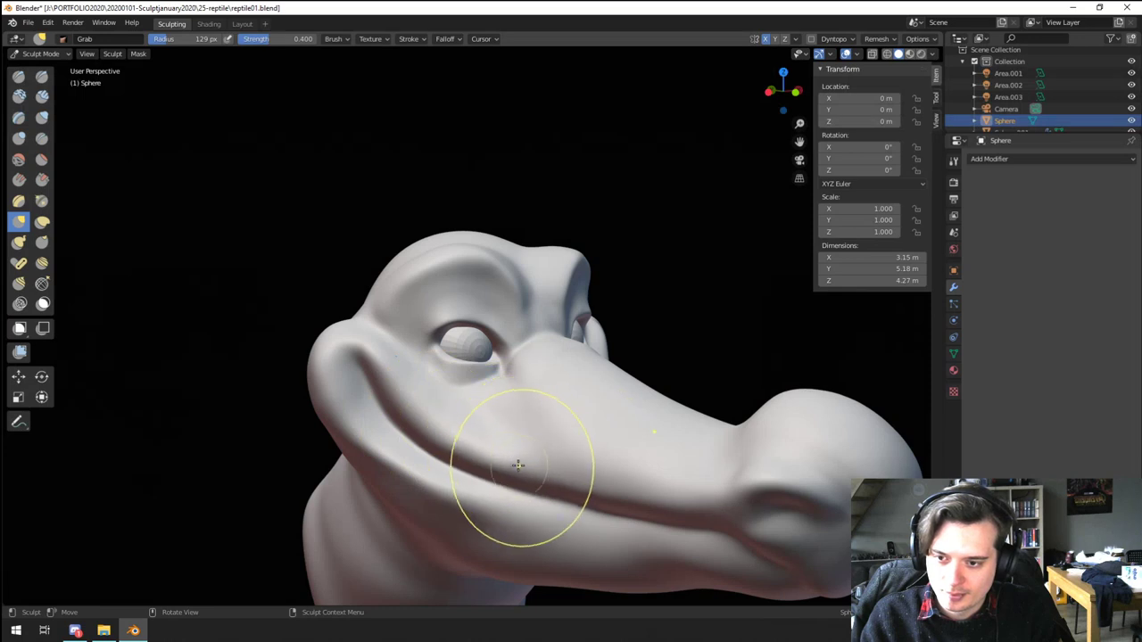
Step: Swell the cheek between the eye and the mouth corner with the Inflate/Deflate brush at a radius of 154 px
{"action": "scroll", "coordinate": [369, 383], "scroll_direction": "up", "scroll_amount": 2}
{"action": "middle_click_drag", "start_coordinate": [370, 383], "coordinate": [353, 424]}
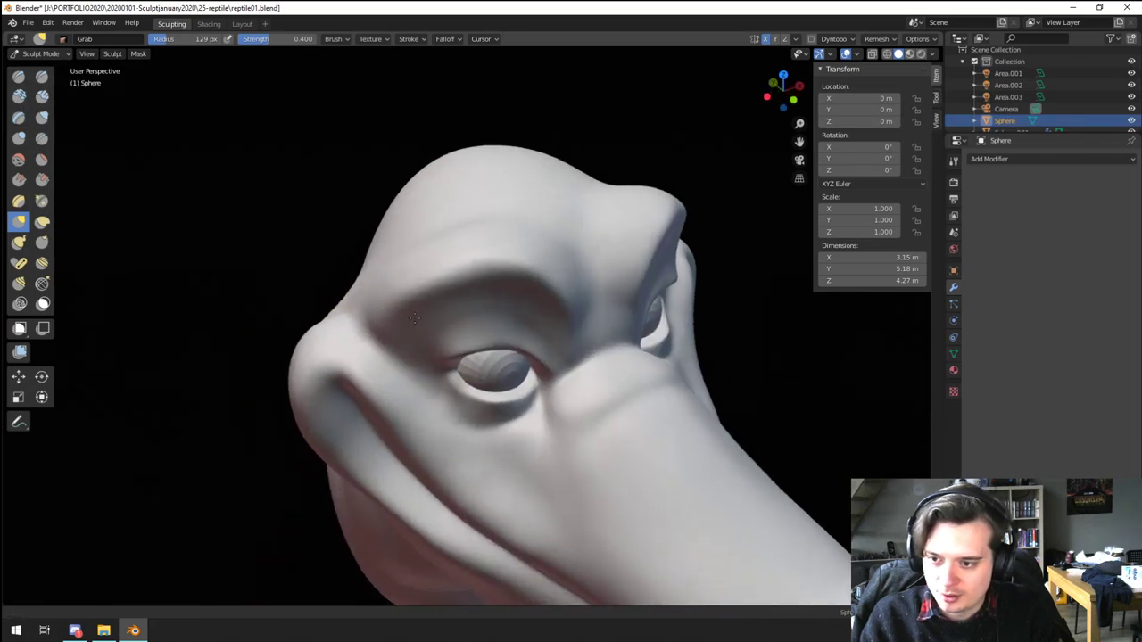
{"action": "scroll", "coordinate": [348, 415], "scroll_direction": "up", "scroll_amount": 1}
{"action": "left_click", "coordinate": [42, 118]}
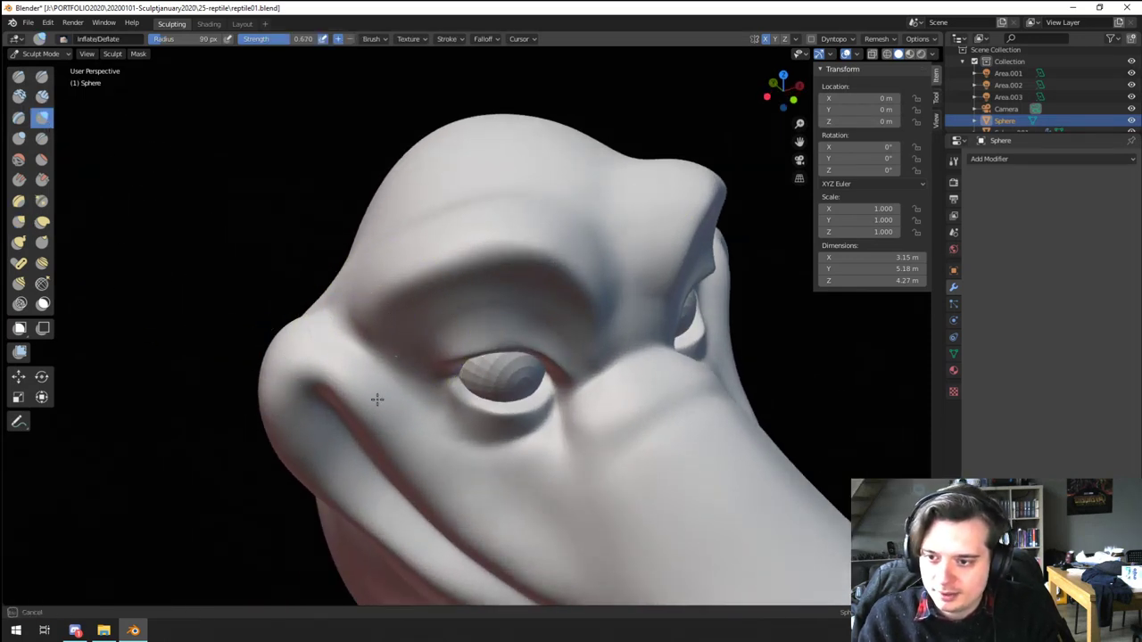
{"action": "middle_click_drag", "start_coordinate": [321, 344], "coordinate": [355, 269]}
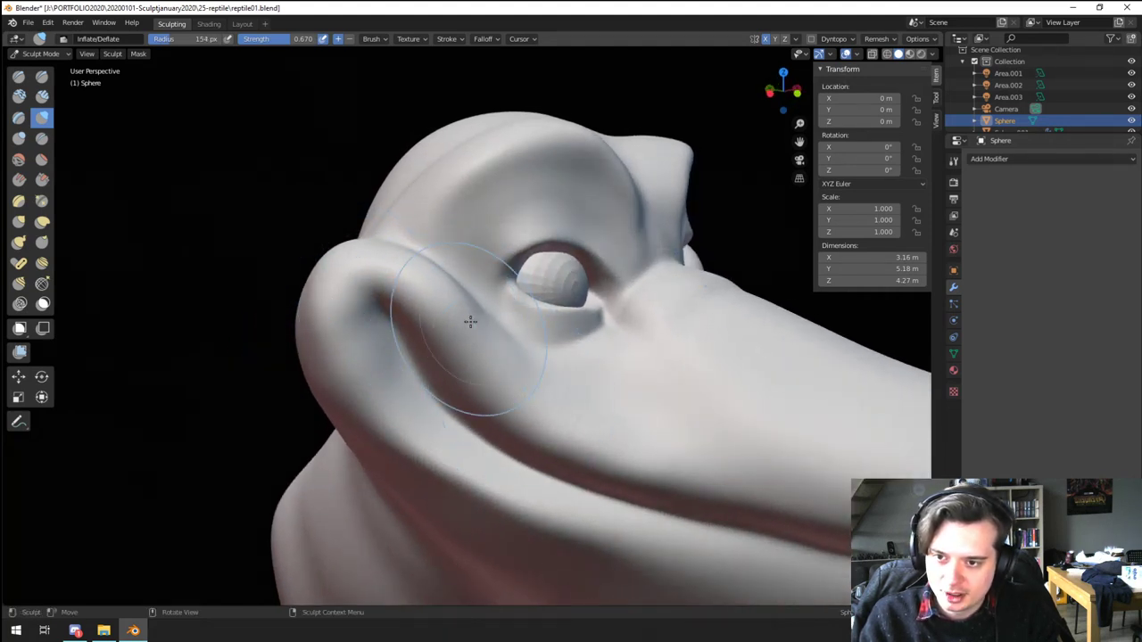
Step: Pull the cheek edge beside the mouth slightly outward with the Grab brush at a radius of 199 px
{"action": "scroll", "coordinate": [471, 321], "scroll_direction": "down", "scroll_amount": 3}
{"action": "mouse_move", "coordinate": [489, 406]}
{"action": "middle_mouse_down"}
{"action": "mouse_move", "coordinate": [451, 435]}
{"action": "mouse_move", "coordinate": [457, 406]}
{"action": "mouse_move", "coordinate": [406, 438]}
{"action": "mouse_move", "coordinate": [455, 444]}
{"action": "mouse_move", "coordinate": [428, 441]}
{"action": "mouse_move", "coordinate": [432, 486]}
{"action": "middle_mouse_up"}
{"action": "scroll", "coordinate": [423, 437], "scroll_direction": "up", "scroll_amount": 1}
{"action": "key", "text": "g"}
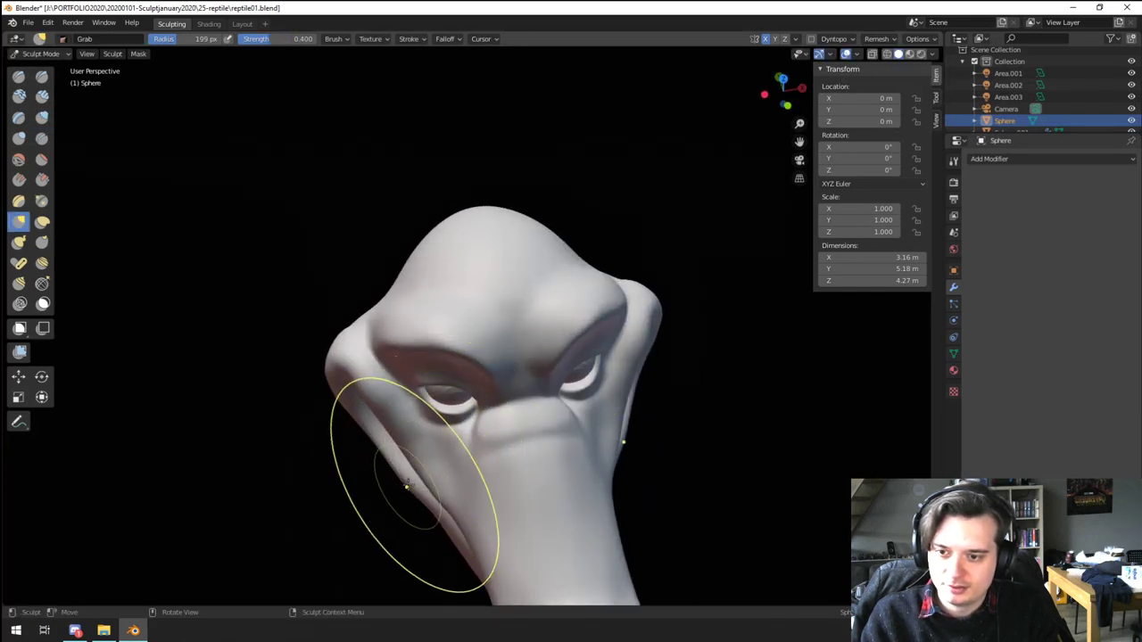
{"action": "left_click_drag", "start_coordinate": [407, 487], "coordinate": [398, 484]}
Step: Reshape the lower eyelid and its inner corner with the Grab brush at radii of 147 and 111 px
{"action": "scroll", "coordinate": [389, 485], "scroll_direction": "down", "scroll_amount": 3}
{"action": "mouse_move", "coordinate": [387, 485]}
{"action": "middle_mouse_down"}
{"action": "mouse_move", "coordinate": [408, 450]}
{"action": "mouse_move", "coordinate": [357, 462]}
{"action": "mouse_move", "coordinate": [378, 443]}
{"action": "middle_mouse_up"}
{"action": "scroll", "coordinate": [393, 419], "scroll_direction": "up", "scroll_amount": 4}
{"action": "mouse_move", "coordinate": [401, 392]}
{"action": "middle_mouse_down"}
{"action": "mouse_move", "coordinate": [426, 367]}
{"action": "mouse_move", "coordinate": [435, 321]}
{"action": "mouse_move", "coordinate": [446, 337]}
{"action": "mouse_move", "coordinate": [409, 354]}
{"action": "middle_mouse_up"}
{"action": "scroll", "coordinate": [437, 309], "scroll_direction": "up", "scroll_amount": 2}
{"action": "scroll", "coordinate": [422, 354], "scroll_direction": "up", "scroll_amount": 2}
{"action": "key", "text": "f"}
{"action": "left_click", "coordinate": [389, 357]}
{"action": "key", "text": "f"}
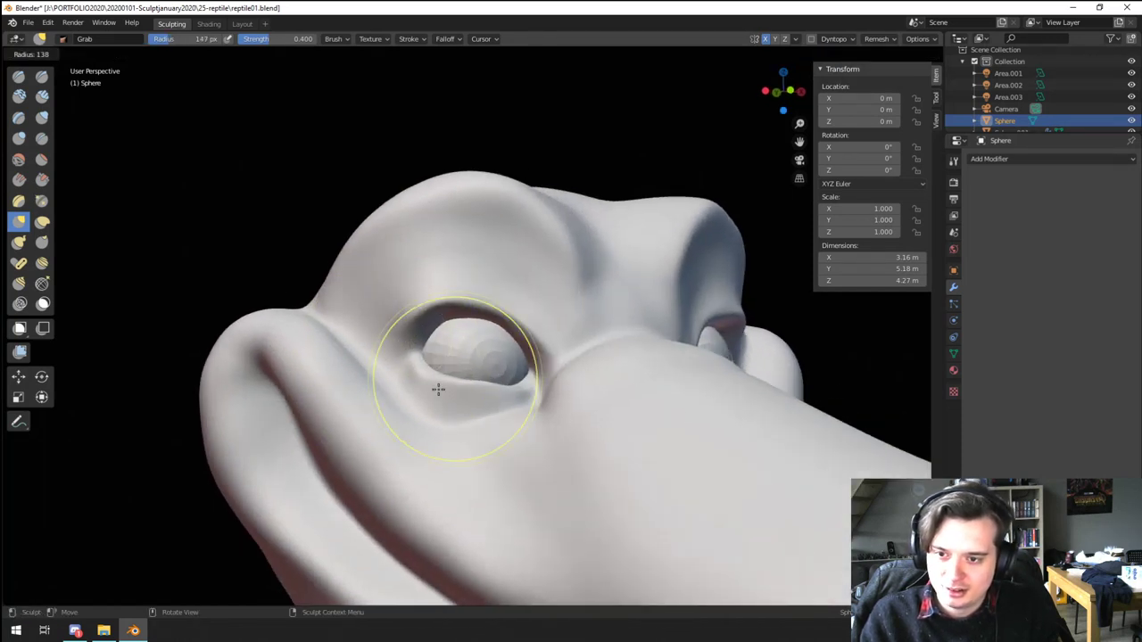
{"action": "left_click", "coordinate": [506, 384]}
{"action": "key", "text": "f"}
{"action": "left_click", "coordinate": [481, 393]}
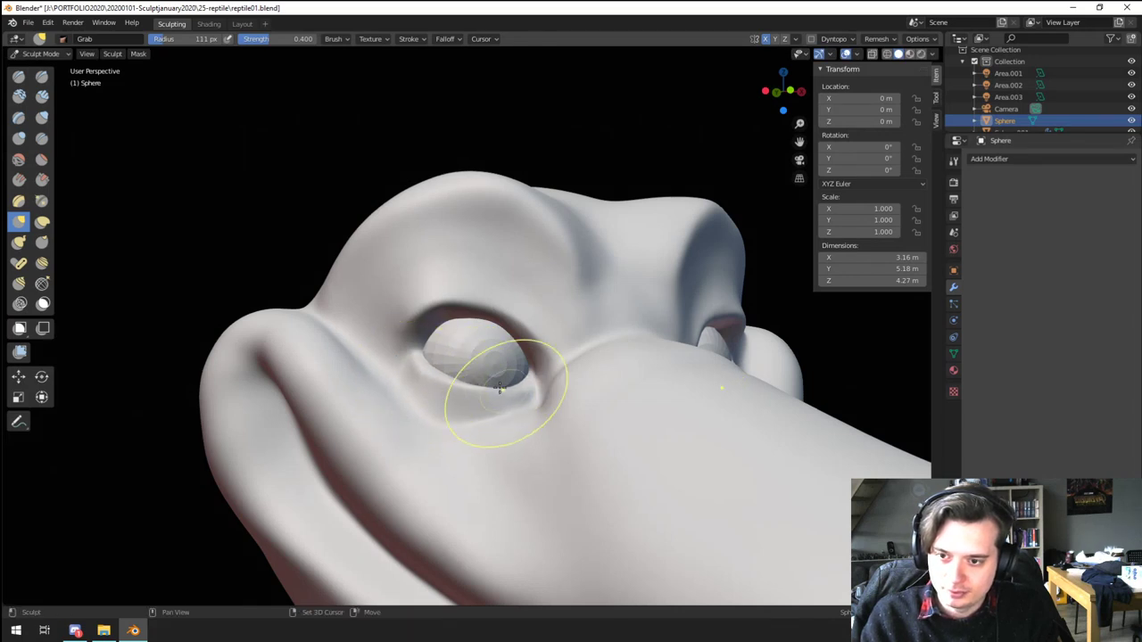
Step: Crease below the lower eyelid and along the upper eyelid with the Crease brush at a radius of 111 px
{"action": "scroll", "coordinate": [474, 386], "scroll_direction": "up", "scroll_amount": 5}
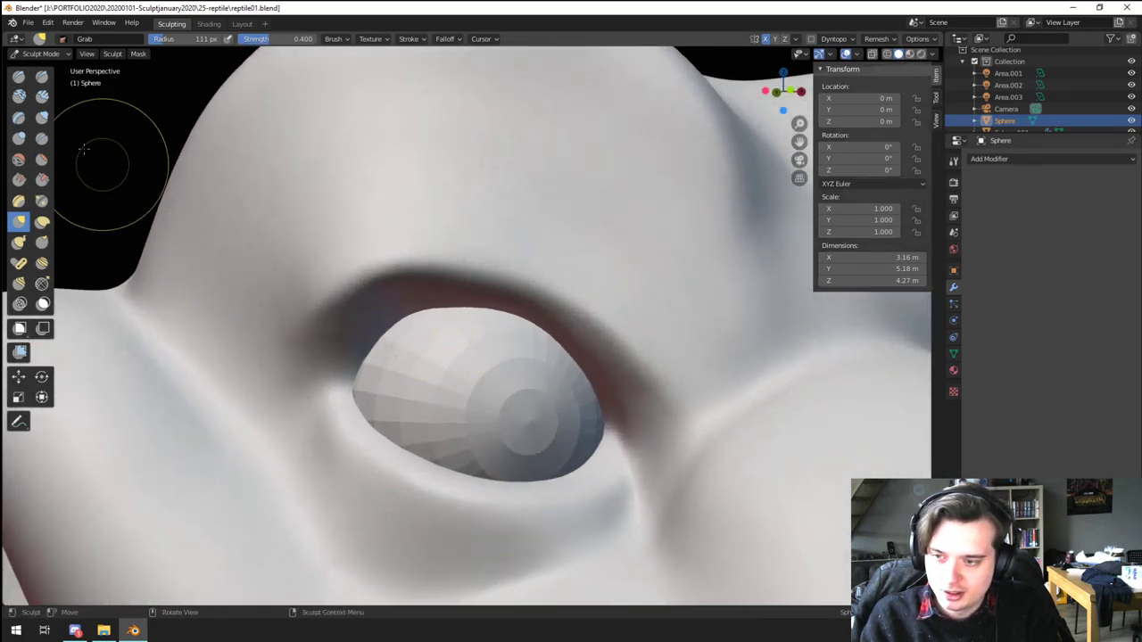
{"action": "left_click", "coordinate": [43, 138]}
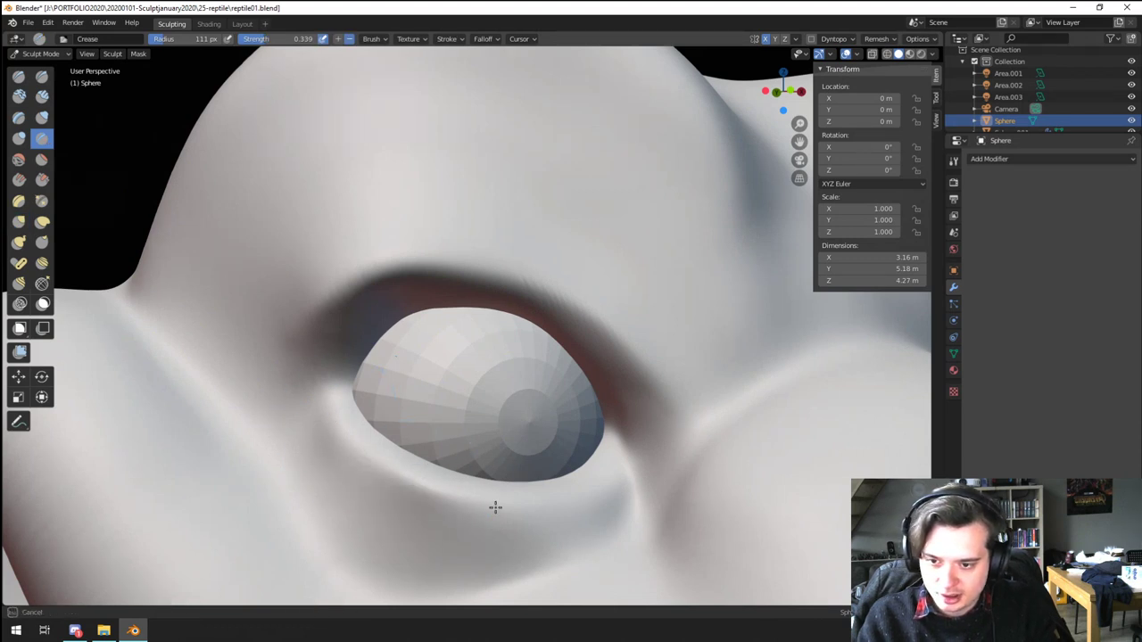
{"action": "left_click_drag", "start_coordinate": [496, 508], "coordinate": [606, 489]}
{"action": "mouse_move", "coordinate": [313, 346]}
{"action": "left_mouse_down", "text": "ctrl"}
{"action": "mouse_move", "coordinate": [574, 304]}
{"action": "mouse_move", "coordinate": [655, 413]}
{"action": "mouse_move", "coordinate": [688, 428]}
{"action": "left_mouse_up", "text": "ctrl"}
Step: Define the fold between the upper eyelid and the brow ridge with the Crease brush at a radius of 82 px
{"action": "scroll", "coordinate": [585, 471], "scroll_direction": "down", "scroll_amount": 4}
{"action": "mouse_move", "coordinate": [519, 515]}
{"action": "middle_mouse_down"}
{"action": "mouse_move", "coordinate": [507, 456]}
{"action": "mouse_move", "coordinate": [400, 340]}
{"action": "middle_mouse_up"}
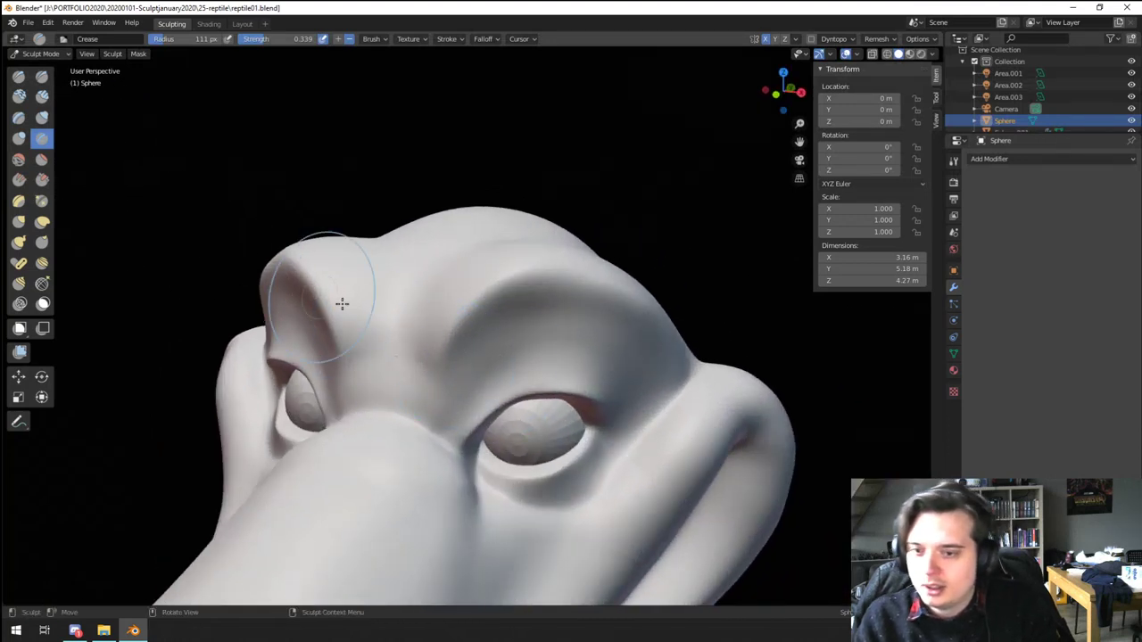
{"action": "key", "text": "f"}
{"action": "left_click", "coordinate": [461, 401]}
{"action": "left_click_drag", "start_coordinate": [464, 404], "coordinate": [570, 343]}
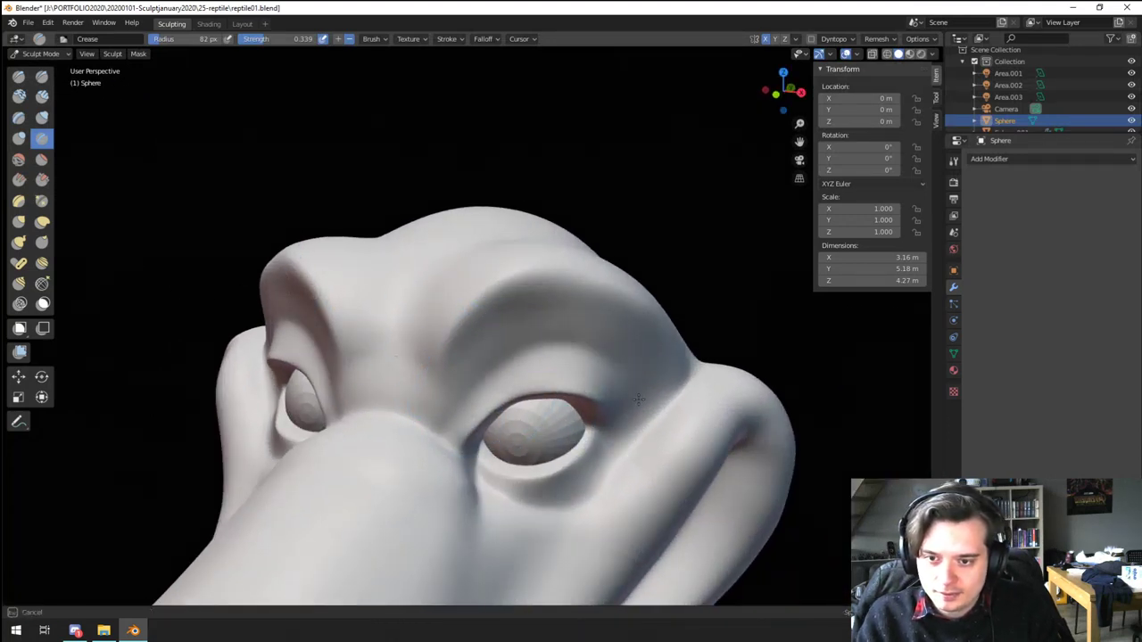
{"action": "middle_click_drag", "start_coordinate": [605, 337], "coordinate": [571, 456], "text": "ctrl"}
{"action": "middle_click_drag", "start_coordinate": [428, 455], "coordinate": [545, 448]}
{"action": "middle_click_drag", "start_coordinate": [545, 447], "coordinate": [531, 352], "text": "ctrl"}
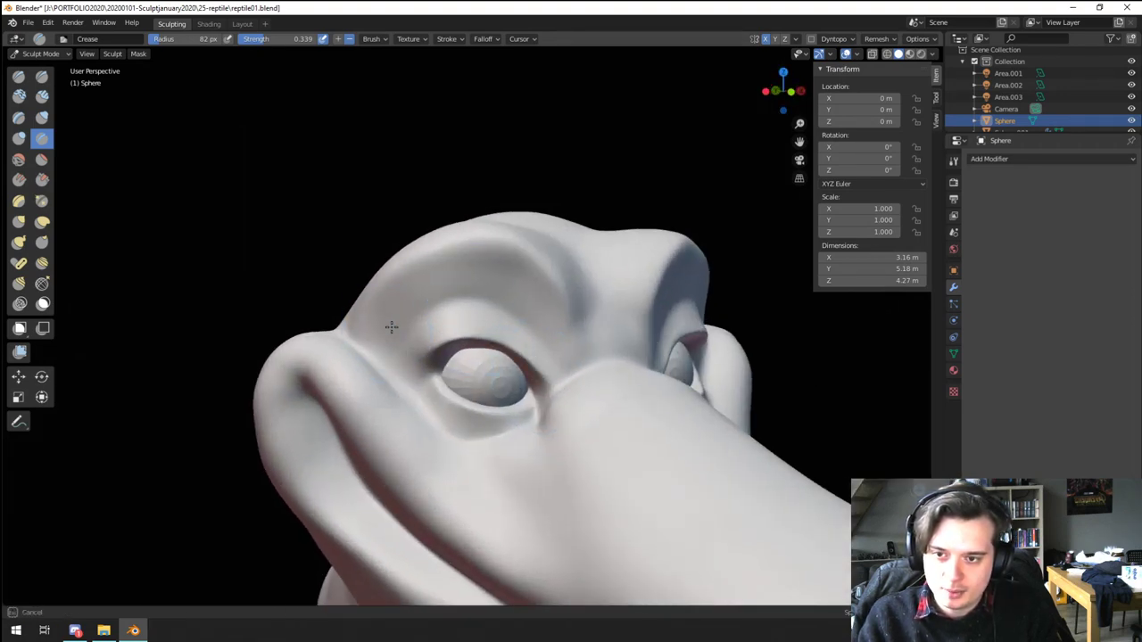
{"action": "middle_click_drag", "start_coordinate": [391, 328], "coordinate": [453, 369]}
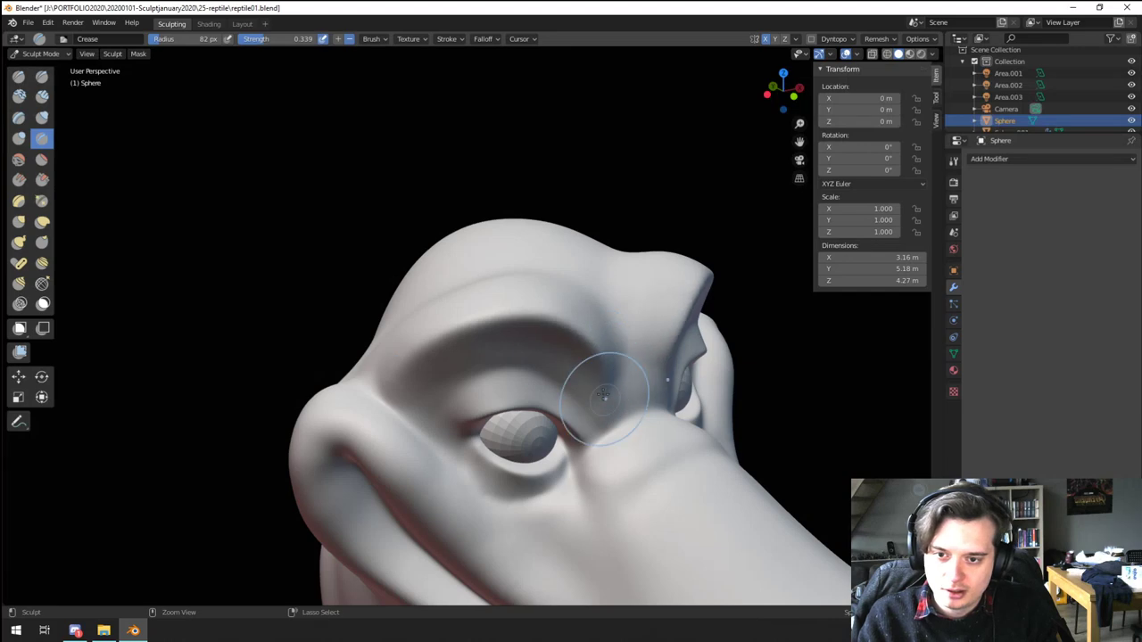
{"action": "middle_click_drag", "start_coordinate": [604, 398], "coordinate": [523, 413]}
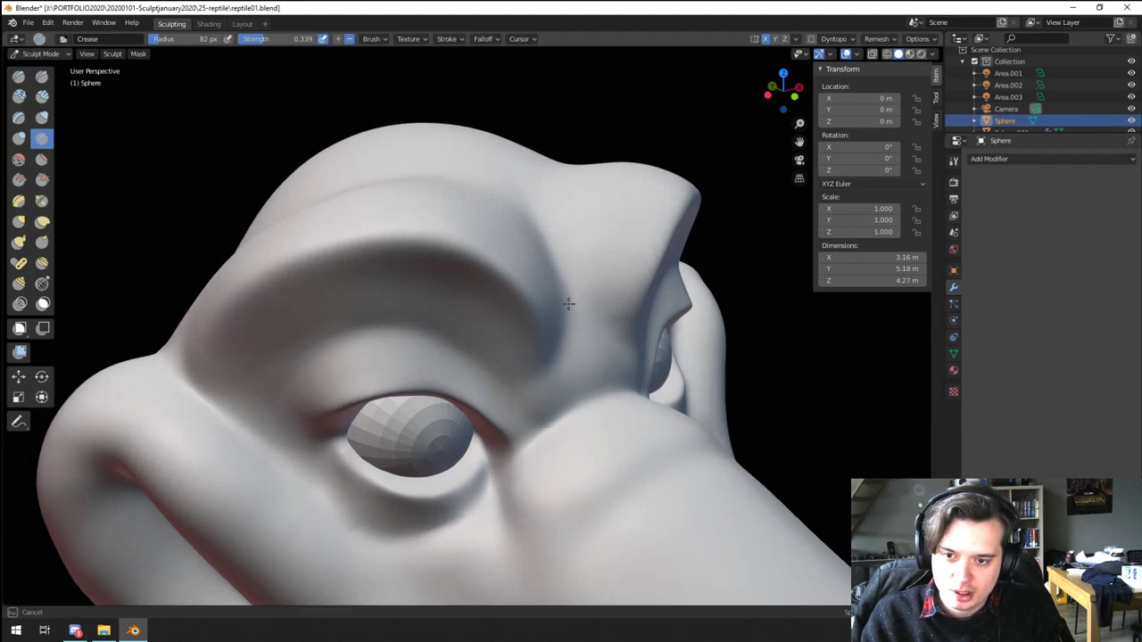
Step: Swell the lower lip and jaw corner behind the mouth with the Inflate/Deflate brush at a radius of 145 px
{"action": "middle_click_drag", "start_coordinate": [450, 396], "coordinate": [396, 192], "text": "ctrl"}
{"action": "left_click", "coordinate": [42, 118]}
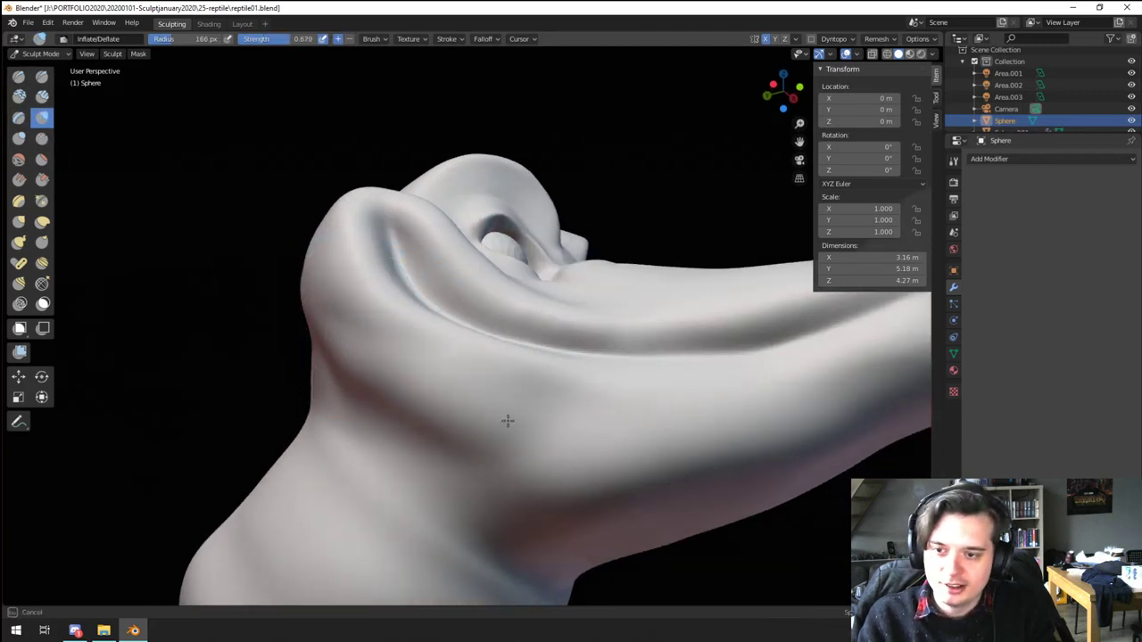
{"action": "middle_click_drag", "start_coordinate": [562, 392], "coordinate": [548, 502], "text": "ctrl"}
{"action": "middle_click_drag", "start_coordinate": [499, 491], "coordinate": [479, 400], "text": "ctrl"}
{"action": "middle_click_drag", "start_coordinate": [316, 411], "coordinate": [345, 410]}
{"action": "key", "text": "f"}
{"action": "left_click", "coordinate": [333, 410]}
{"action": "mouse_move", "coordinate": [318, 336]}
{"action": "left_mouse_down"}
{"action": "mouse_move", "coordinate": [324, 327]}
{"action": "mouse_move", "coordinate": [469, 474]}
{"action": "mouse_move", "coordinate": [453, 481]}
{"action": "left_mouse_up"}
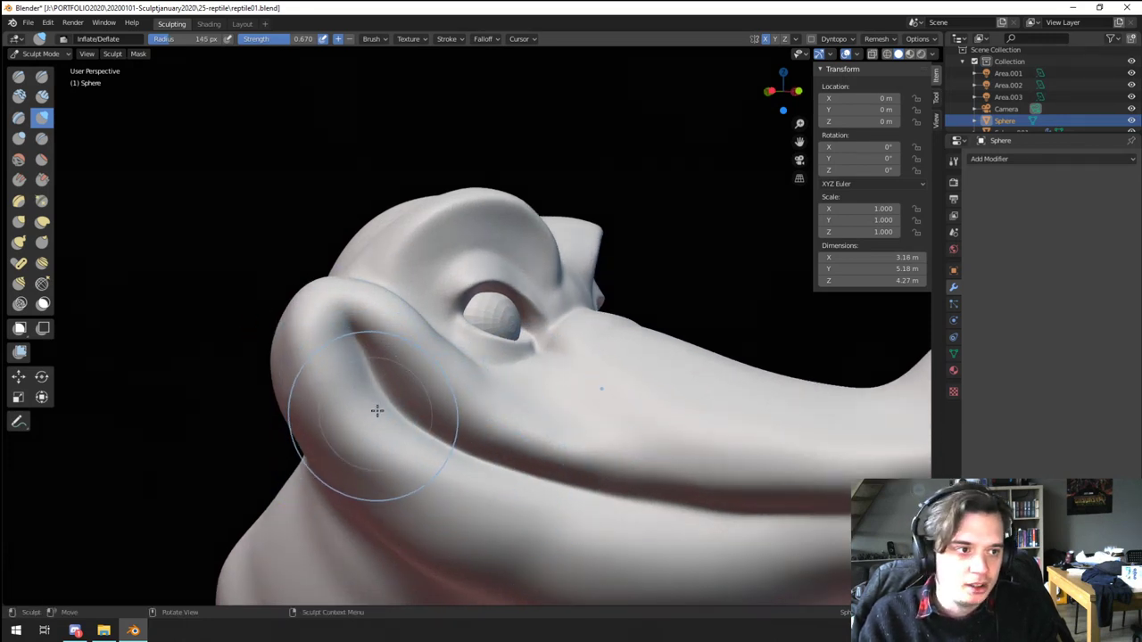
Step: Carve a curved crease around the upper end of the mouth corner with the Crease brush at a radius of 67 px
{"action": "middle_click_drag", "start_coordinate": [384, 414], "coordinate": [364, 344], "text": "ctrl"}
{"action": "left_click", "coordinate": [42, 137]}
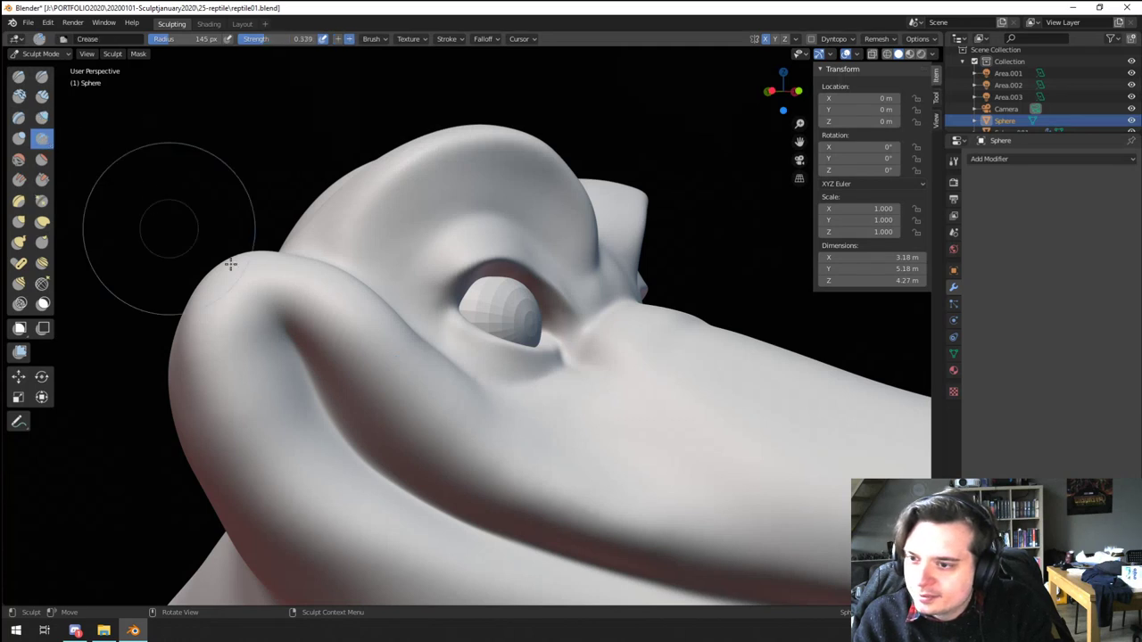
{"action": "left_click_drag", "start_coordinate": [267, 334], "coordinate": [283, 330]}
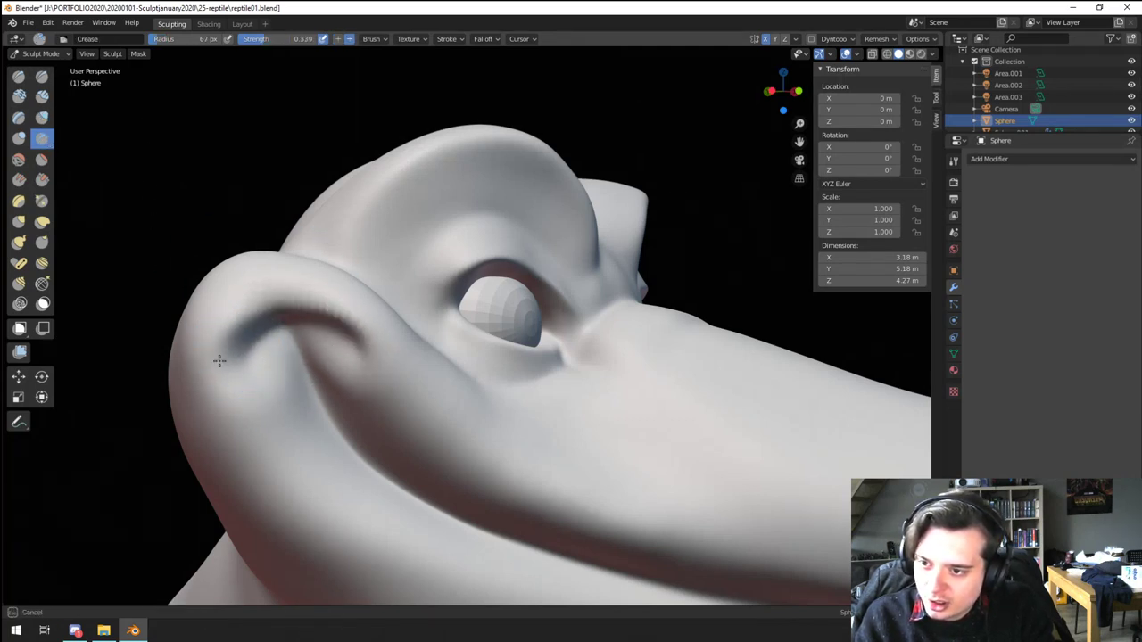
{"action": "key", "text": "ctrl+z"}
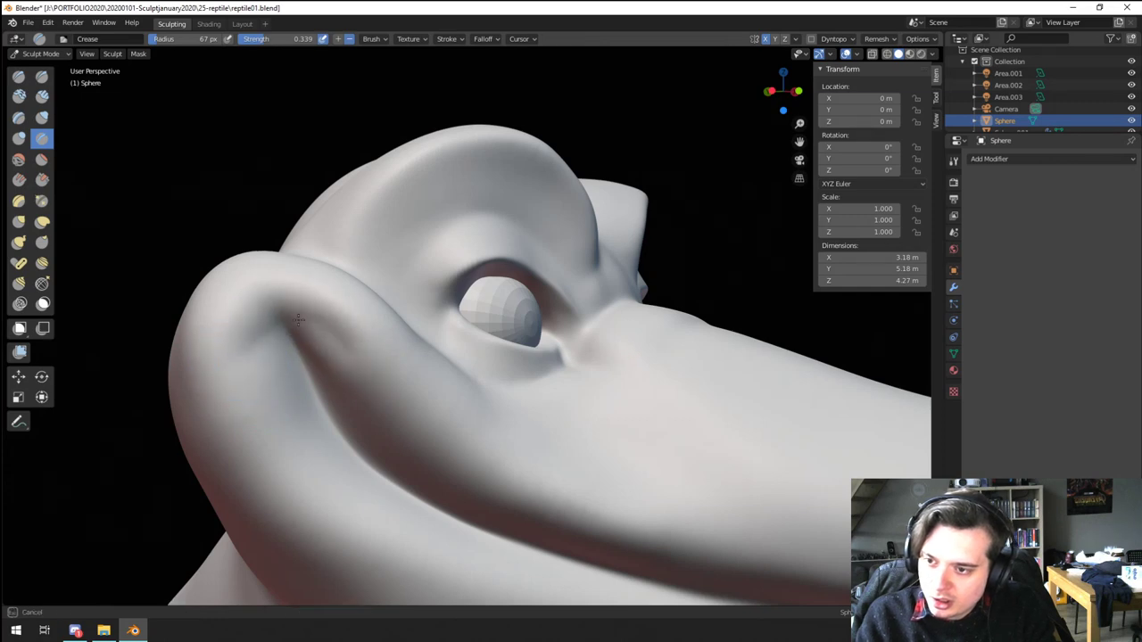
{"action": "mouse_move", "coordinate": [298, 319]}
{"action": "left_mouse_down"}
{"action": "mouse_move", "coordinate": [331, 349]}
{"action": "mouse_move", "coordinate": [279, 346]}
{"action": "left_mouse_up"}
Step: Pull the creased mouth corner backward with the Grab brush at a radius of 130 px
{"action": "middle_click_drag", "start_coordinate": [267, 339], "coordinate": [250, 454], "text": "ctrl"}
{"action": "mouse_move", "coordinate": [317, 402]}
{"action": "middle_mouse_down"}
{"action": "mouse_move", "coordinate": [248, 390]}
{"action": "mouse_move", "coordinate": [383, 263]}
{"action": "mouse_move", "coordinate": [347, 312]}
{"action": "mouse_move", "coordinate": [308, 330]}
{"action": "middle_mouse_up"}
{"action": "middle_click_drag", "start_coordinate": [308, 330], "coordinate": [284, 451], "text": "ctrl"}
{"action": "mouse_move", "coordinate": [284, 451]}
{"action": "middle_mouse_down"}
{"action": "mouse_move", "coordinate": [191, 416]}
{"action": "mouse_move", "coordinate": [322, 366]}
{"action": "middle_mouse_up"}
{"action": "middle_click_drag", "start_coordinate": [321, 366], "coordinate": [334, 314], "text": "ctrl"}
{"action": "key", "text": "g"}
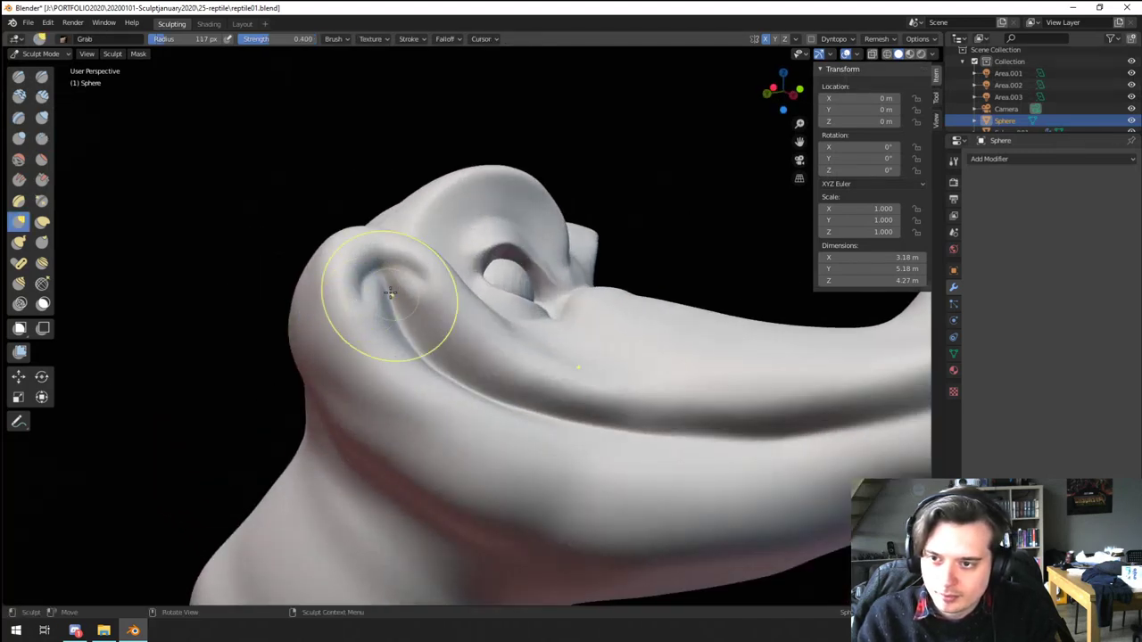
{"action": "middle_click_drag", "start_coordinate": [391, 293], "coordinate": [369, 325]}
{"action": "key", "text": "f"}
{"action": "left_click", "coordinate": [377, 324]}
{"action": "left_click_drag", "start_coordinate": [374, 325], "coordinate": [350, 320]}
Step: Reshape the mouth line just below the mouth corner with the Grab brush at radii of 102 and 171 px
{"action": "middle_click_drag", "start_coordinate": [336, 325], "coordinate": [389, 300]}
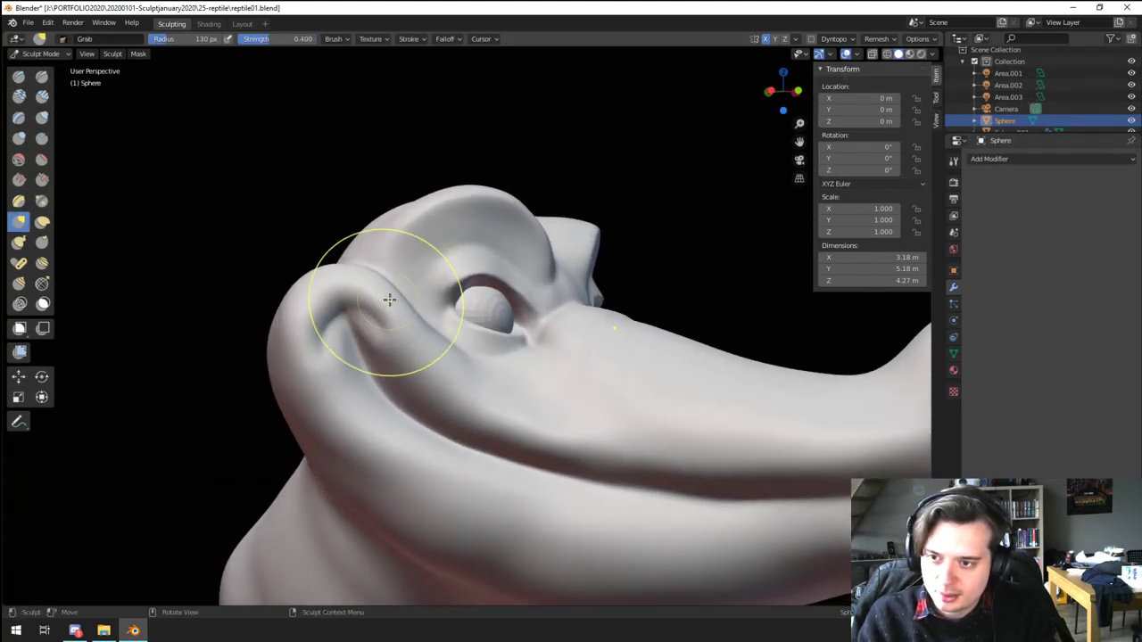
{"action": "middle_click_drag", "start_coordinate": [453, 337], "coordinate": [384, 347]}
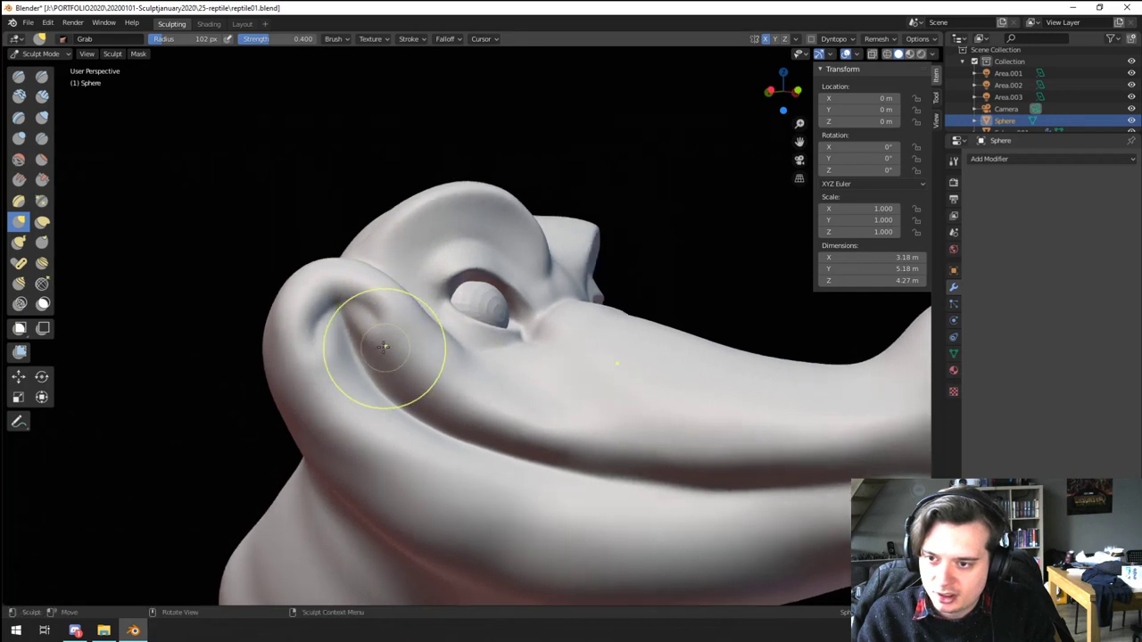
{"action": "left_click_drag", "start_coordinate": [330, 351], "coordinate": [353, 374]}
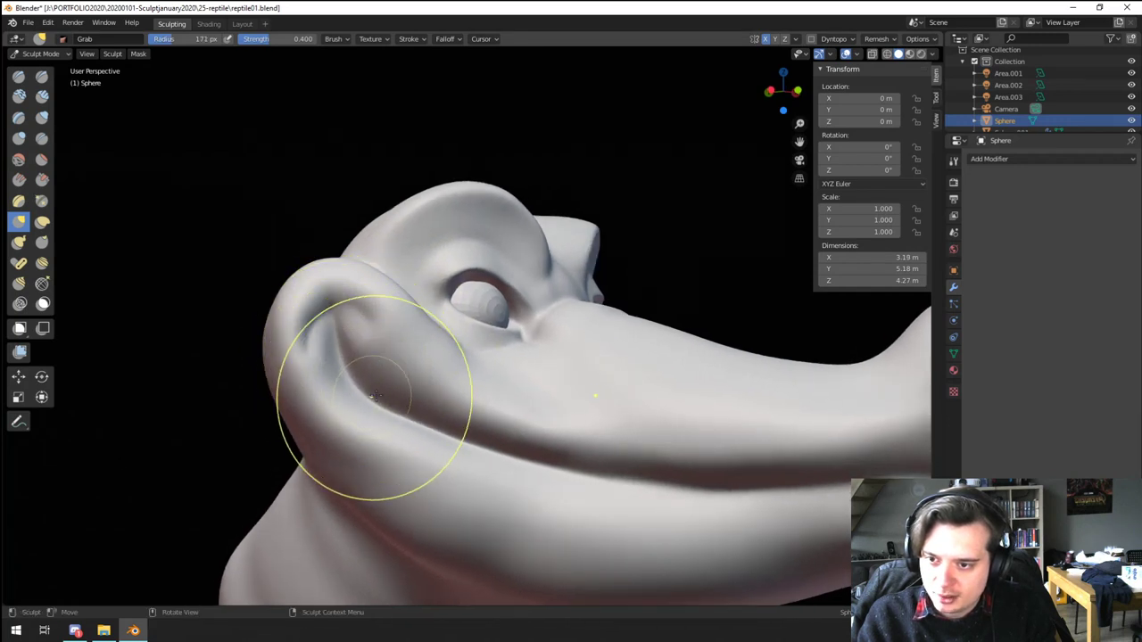
{"action": "middle_click_drag", "start_coordinate": [451, 424], "coordinate": [412, 464], "text": "ctrl"}
{"action": "mouse_move", "coordinate": [412, 464]}
{"action": "middle_mouse_down"}
{"action": "mouse_move", "coordinate": [288, 454]}
{"action": "mouse_move", "coordinate": [337, 424]}
{"action": "mouse_move", "coordinate": [388, 435]}
{"action": "mouse_move", "coordinate": [348, 480]}
{"action": "mouse_move", "coordinate": [240, 487]}
{"action": "mouse_move", "coordinate": [178, 568]}
{"action": "mouse_move", "coordinate": [368, 422]}
{"action": "mouse_move", "coordinate": [304, 455]}
{"action": "middle_mouse_up"}
{"action": "key", "text": "f"}
{"action": "left_click", "coordinate": [357, 426]}
Step: Adjust the side of the jaw with the Grab brush at a radius of 182 px
{"action": "mouse_move", "coordinate": [303, 455]}
{"action": "middle_mouse_down", "text": "ctrl"}
{"action": "mouse_move", "coordinate": [321, 393]}
{"action": "mouse_move", "coordinate": [284, 332]}
{"action": "middle_mouse_up", "text": "ctrl"}
{"action": "mouse_move", "coordinate": [542, 426]}
{"action": "middle_mouse_down"}
{"action": "mouse_move", "coordinate": [522, 387]}
{"action": "mouse_move", "coordinate": [525, 430]}
{"action": "middle_mouse_up"}
{"action": "mouse_move", "coordinate": [525, 431]}
{"action": "middle_mouse_down"}
{"action": "mouse_move", "coordinate": [514, 462]}
{"action": "mouse_move", "coordinate": [521, 450]}
{"action": "middle_mouse_up"}
{"action": "key", "text": "f"}
{"action": "left_click", "coordinate": [501, 462]}
{"action": "left_click_drag", "start_coordinate": [499, 463], "coordinate": [539, 483]}
Step: Remesh the head with a voxel size of 0.006 m
{"action": "middle_click_drag", "start_coordinate": [539, 484], "coordinate": [451, 502]}
{"action": "mouse_move", "coordinate": [452, 502]}
{"action": "middle_mouse_down", "text": "ctrl"}
{"action": "mouse_move", "coordinate": [449, 493]}
{"action": "mouse_move", "coordinate": [449, 509]}
{"action": "middle_mouse_up", "text": "ctrl"}
{"action": "mouse_move", "coordinate": [450, 509]}
{"action": "middle_mouse_down"}
{"action": "mouse_move", "coordinate": [561, 469]}
{"action": "mouse_move", "coordinate": [521, 492]}
{"action": "mouse_move", "coordinate": [408, 514]}
{"action": "mouse_move", "coordinate": [430, 508]}
{"action": "mouse_move", "coordinate": [433, 465]}
{"action": "middle_mouse_up"}
{"action": "mouse_move", "coordinate": [433, 465]}
{"action": "middle_mouse_down"}
{"action": "mouse_move", "coordinate": [456, 458]}
{"action": "mouse_move", "coordinate": [439, 456]}
{"action": "middle_mouse_up"}
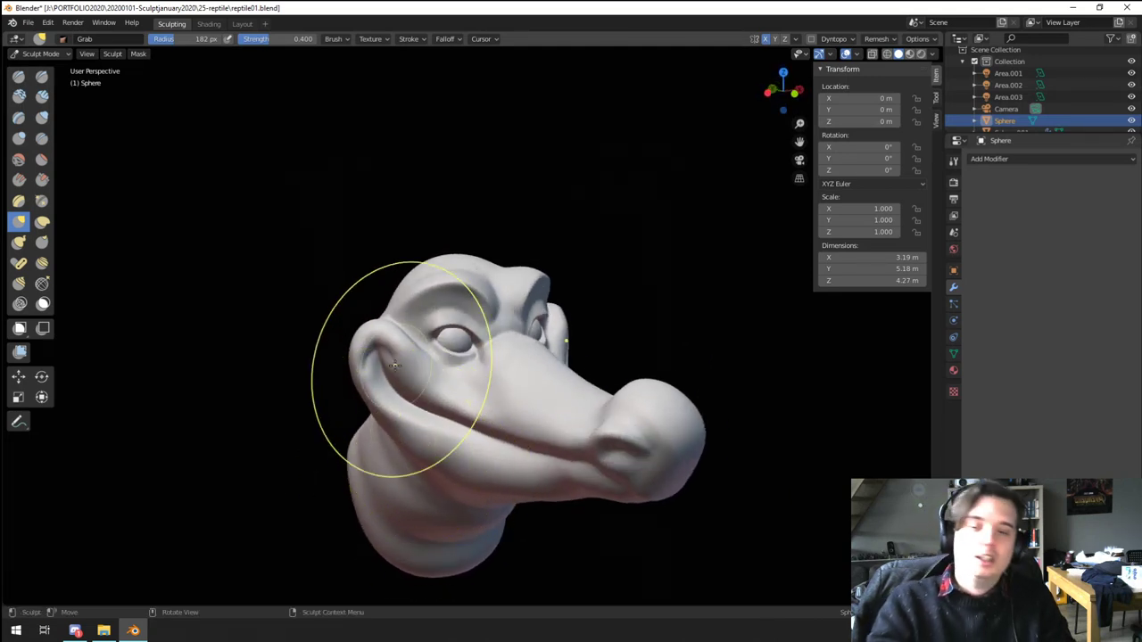
{"action": "middle_click_drag", "start_coordinate": [291, 410], "coordinate": [374, 393]}
{"action": "middle_click_drag", "start_coordinate": [375, 393], "coordinate": [414, 386], "text": "ctrl"}
{"action": "left_click", "coordinate": [881, 39]}
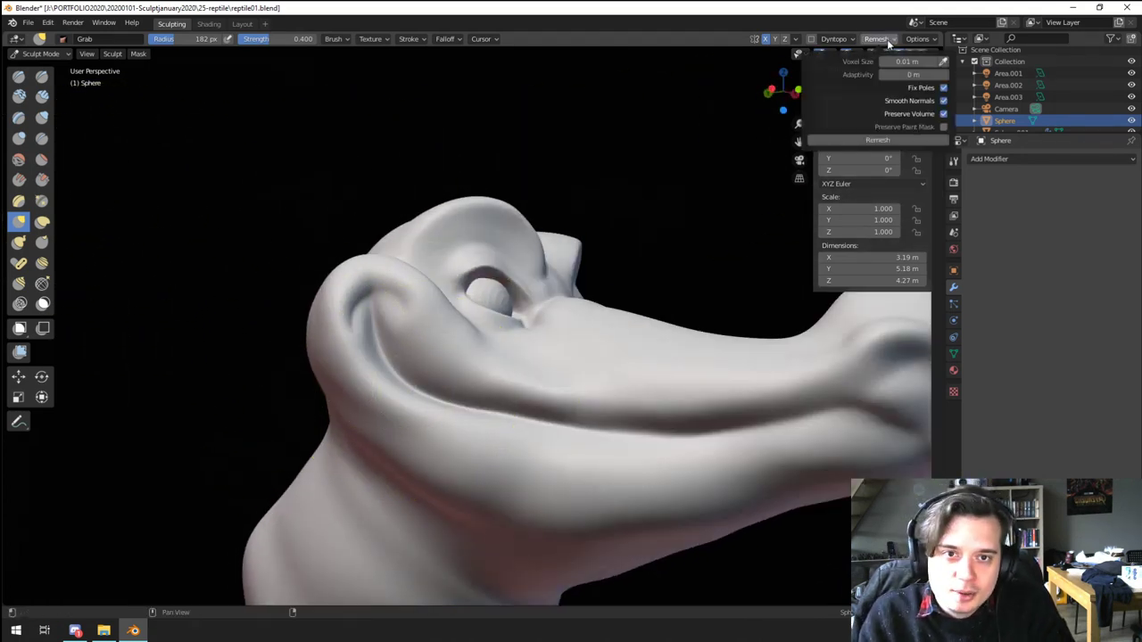
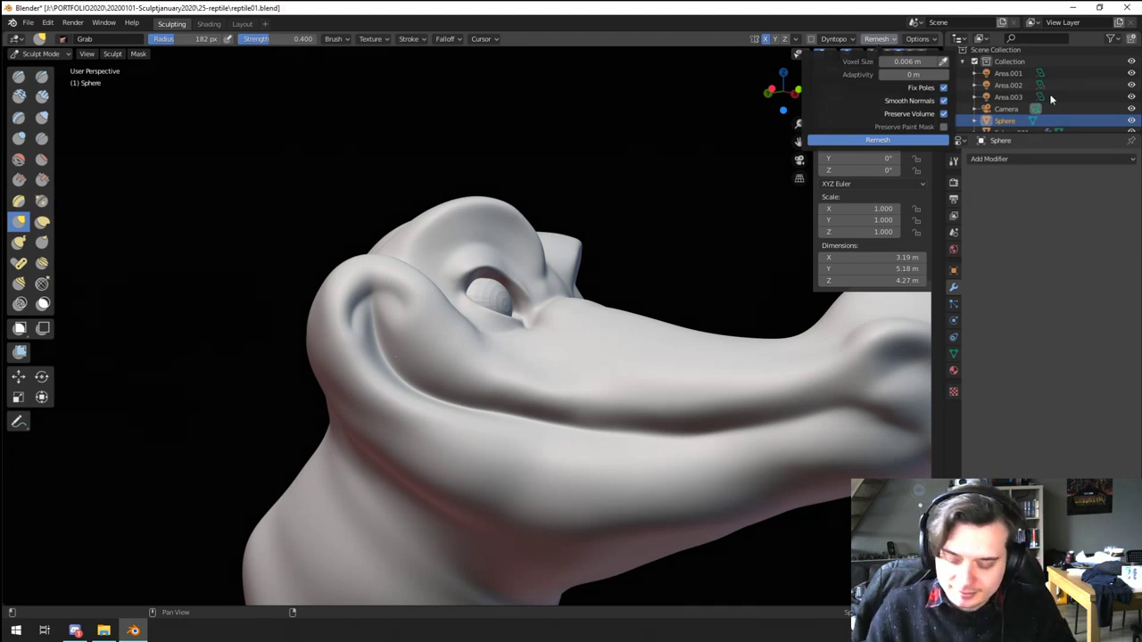
Step: Flatten the jaw corner and the side of the lower jaw with the Flatten/Contrast brush at radii of 150 and 105 px
{"action": "left_click", "coordinate": [44, 164]}
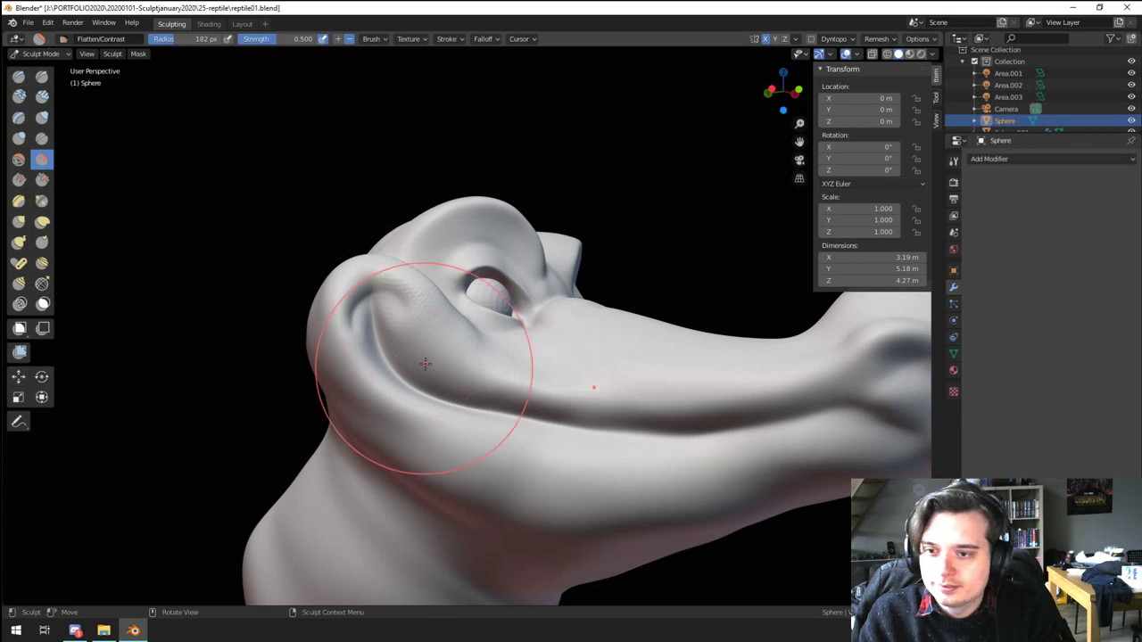
{"action": "mouse_move", "coordinate": [426, 364]}
{"action": "middle_mouse_down"}
{"action": "mouse_move", "coordinate": [415, 386]}
{"action": "mouse_move", "coordinate": [466, 396]}
{"action": "mouse_move", "coordinate": [440, 355]}
{"action": "mouse_move", "coordinate": [437, 379]}
{"action": "middle_mouse_up"}
{"action": "middle_click_drag", "start_coordinate": [501, 436], "coordinate": [473, 398], "text": "shift"}
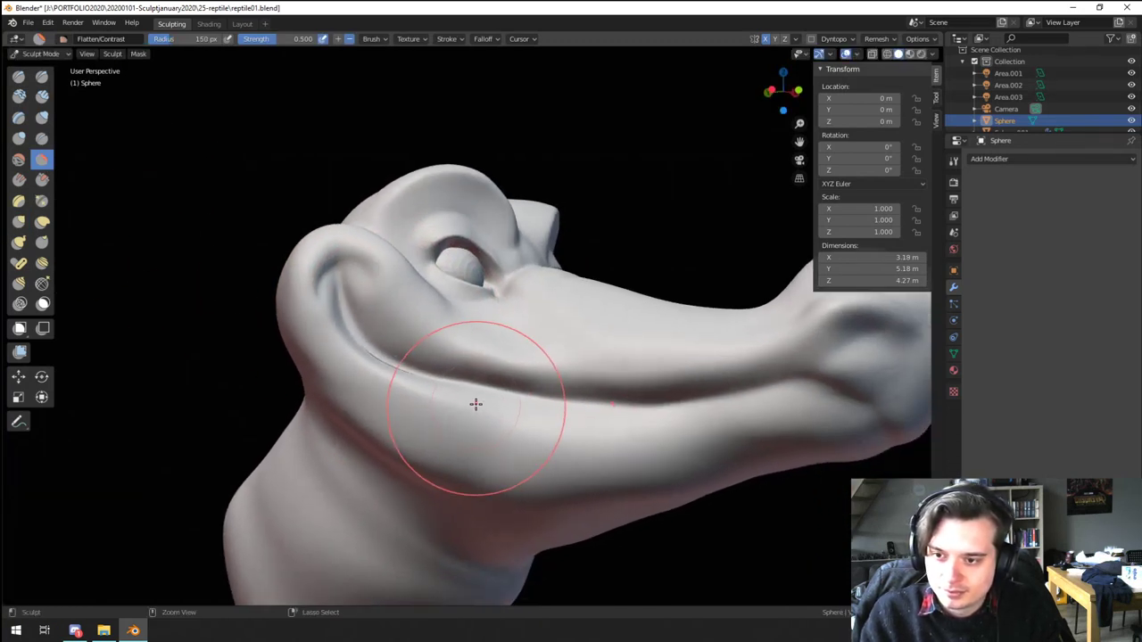
{"action": "key", "text": "f"}
{"action": "left_click", "coordinate": [366, 344]}
{"action": "left_click_drag", "start_coordinate": [316, 329], "coordinate": [495, 459]}
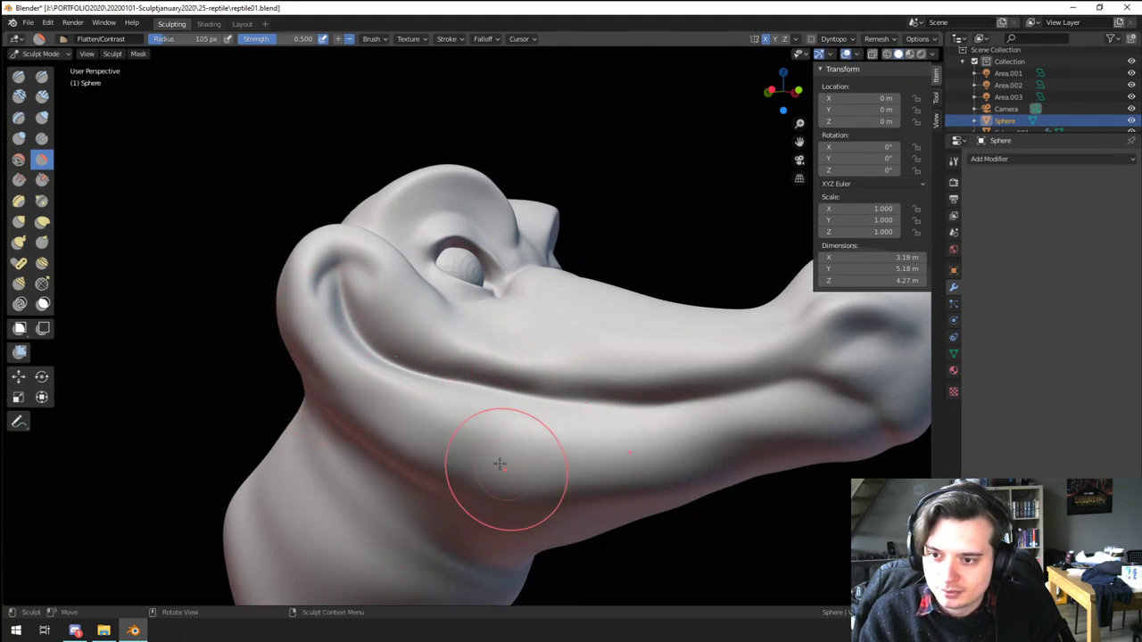
{"action": "left_click_drag", "start_coordinate": [351, 376], "coordinate": [583, 452]}
Step: Flatten the lower jaw's side beneath the mouth line with the Flatten/Contrast brush at a radius of 133 px
{"action": "middle_click_drag", "start_coordinate": [506, 451], "coordinate": [429, 391], "text": "shift"}
{"action": "key", "text": "f"}
{"action": "left_click", "coordinate": [380, 374]}
{"action": "left_click_drag", "start_coordinate": [345, 368], "coordinate": [528, 414]}
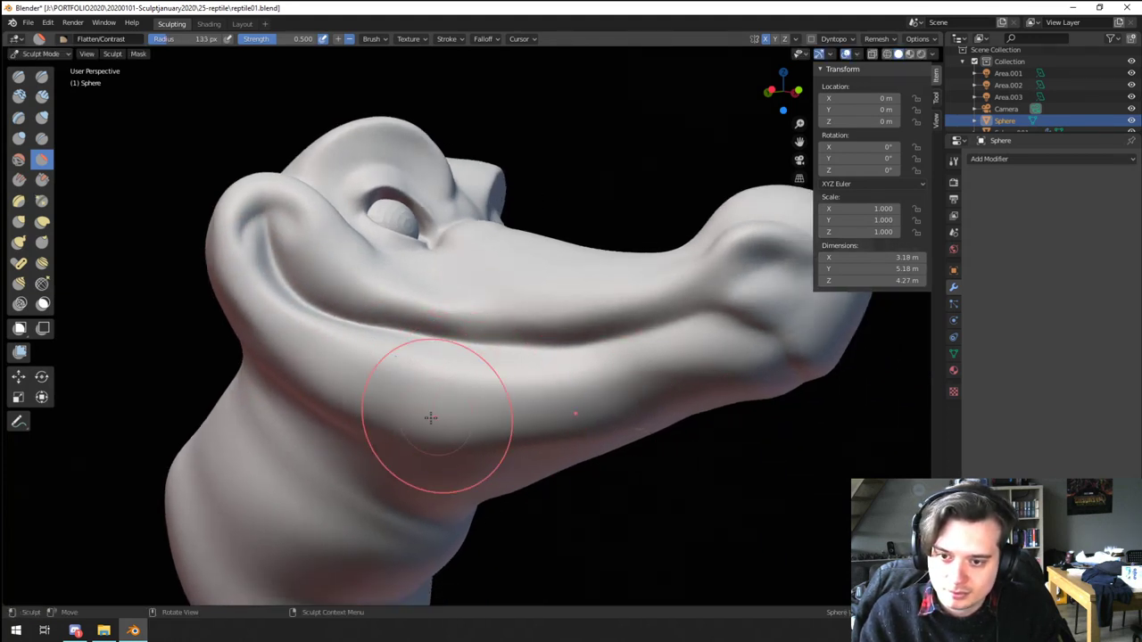
{"action": "left_click_drag", "start_coordinate": [419, 416], "coordinate": [568, 446]}
Step: Flatten the underside of the lower jaw toward the throat with the Flatten/Contrast brush at a radius of 133 px
{"action": "middle_click_drag", "start_coordinate": [572, 437], "coordinate": [594, 361]}
{"action": "left_click_drag", "start_coordinate": [395, 333], "coordinate": [607, 252]}
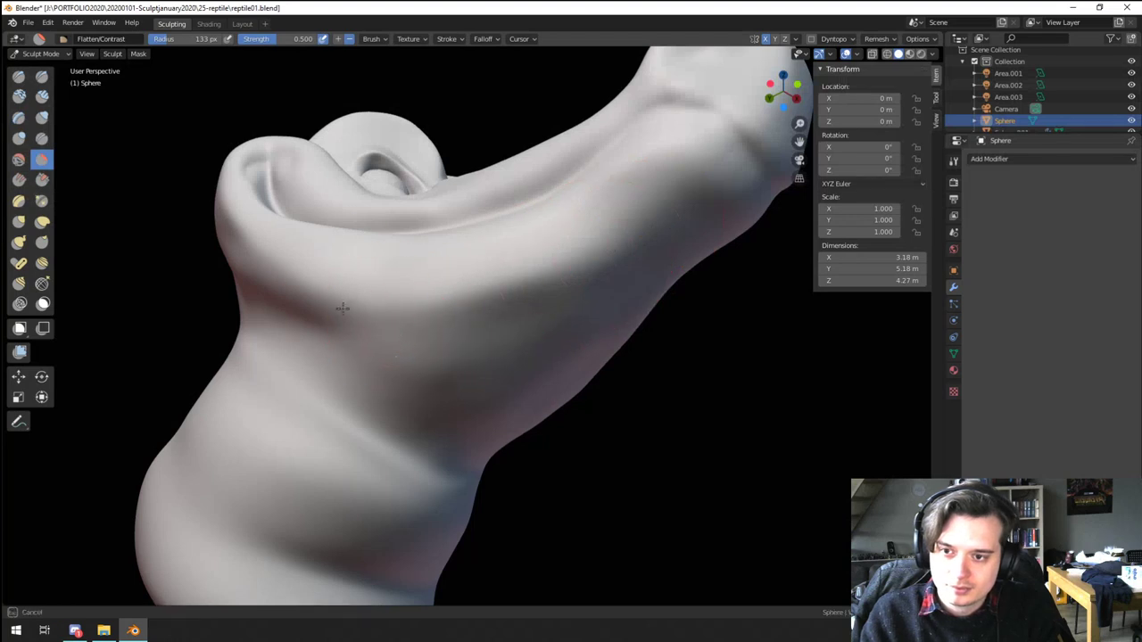
{"action": "middle_click_drag", "start_coordinate": [396, 358], "coordinate": [391, 375]}
{"action": "left_click_drag", "start_coordinate": [409, 389], "coordinate": [468, 401]}
{"action": "middle_click_drag", "start_coordinate": [536, 327], "coordinate": [507, 308]}
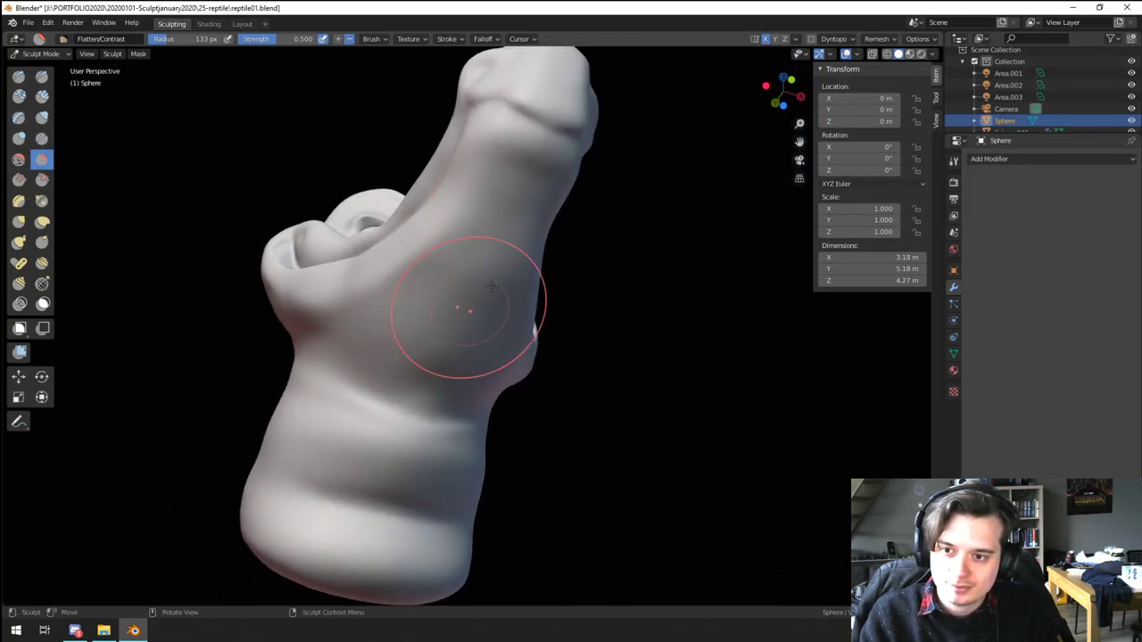
Step: Flatten the rear of the jaw from the mouth corner down to the throat with the Flatten/Contrast brush at a radius of 113 px
{"action": "mouse_move", "coordinate": [444, 361]}
{"action": "middle_mouse_down"}
{"action": "mouse_move", "coordinate": [542, 405]}
{"action": "mouse_move", "coordinate": [455, 392]}
{"action": "middle_mouse_up"}
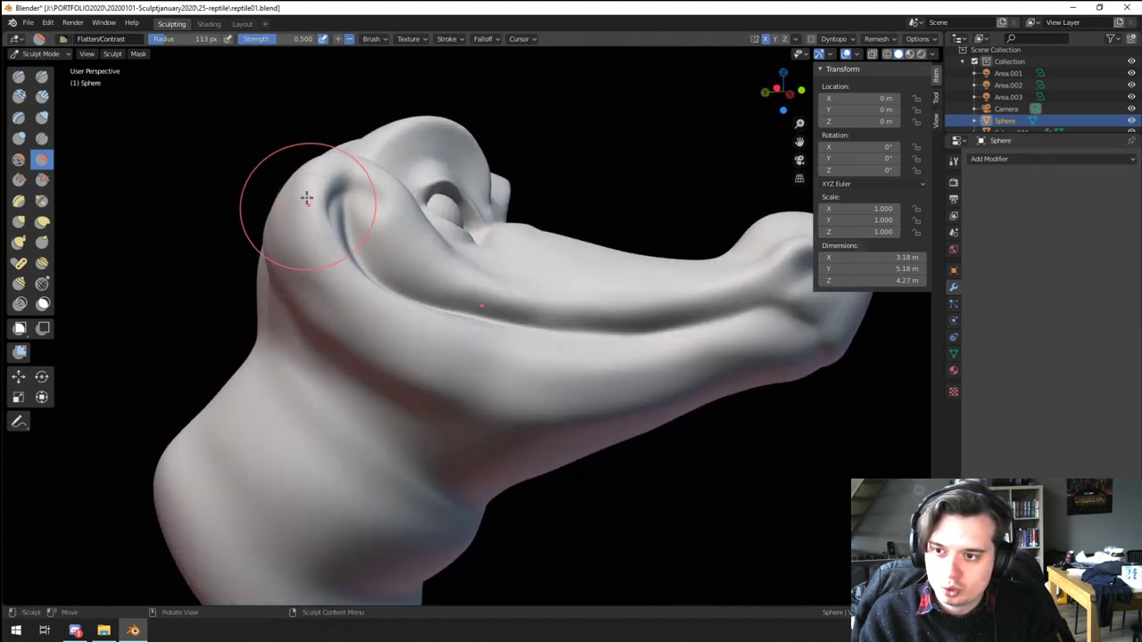
{"action": "left_click_drag", "start_coordinate": [282, 244], "coordinate": [482, 415]}
{"action": "mouse_move", "coordinate": [420, 325]}
{"action": "middle_mouse_down"}
{"action": "mouse_move", "coordinate": [367, 375]}
{"action": "mouse_move", "coordinate": [344, 359]}
{"action": "mouse_move", "coordinate": [375, 361]}
{"action": "middle_mouse_up"}
{"action": "left_click_drag", "start_coordinate": [294, 383], "coordinate": [381, 436]}
{"action": "middle_click_drag", "start_coordinate": [427, 460], "coordinate": [350, 371]}
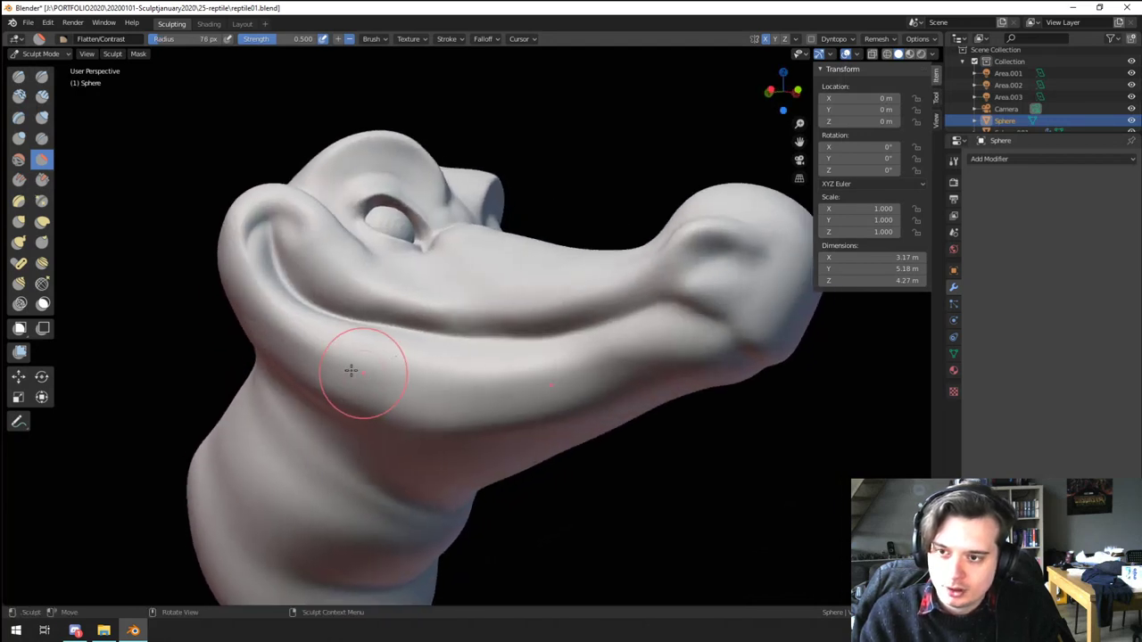
Step: Flatten the front half of the lower jaw with the Flatten/Contrast brush at a radius of 110 px
{"action": "mouse_move", "coordinate": [474, 390]}
{"action": "middle_mouse_down"}
{"action": "mouse_move", "coordinate": [452, 398]}
{"action": "mouse_move", "coordinate": [493, 370]}
{"action": "middle_mouse_up"}
{"action": "key", "text": "f"}
{"action": "left_click", "coordinate": [656, 323]}
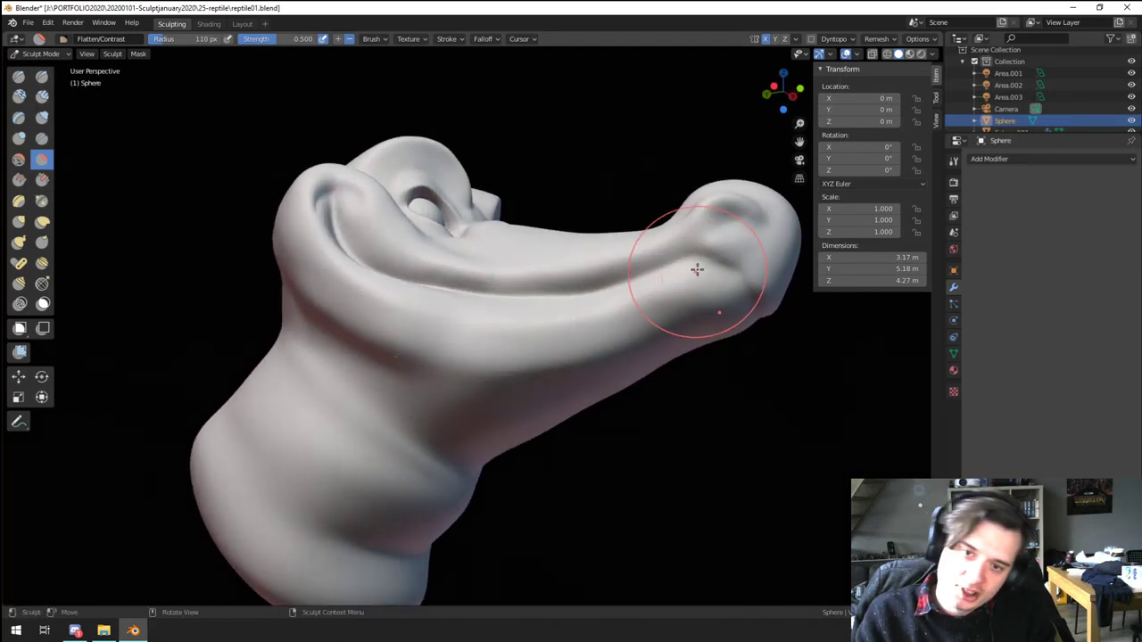
{"action": "mouse_move", "coordinate": [610, 327]}
{"action": "left_mouse_down"}
{"action": "mouse_move", "coordinate": [653, 313]}
{"action": "mouse_move", "coordinate": [521, 357]}
{"action": "left_mouse_up"}
{"action": "mouse_move", "coordinate": [536, 375]}
{"action": "middle_mouse_down"}
{"action": "mouse_move", "coordinate": [497, 385]}
{"action": "mouse_move", "coordinate": [478, 371]}
{"action": "middle_mouse_up"}
Step: Deepen the mouth line from the mouth corner toward the snout with the Crease brush at a radius of 66 px
{"action": "left_click", "coordinate": [42, 138]}
{"action": "middle_click_drag", "start_coordinate": [348, 317], "coordinate": [301, 337]}
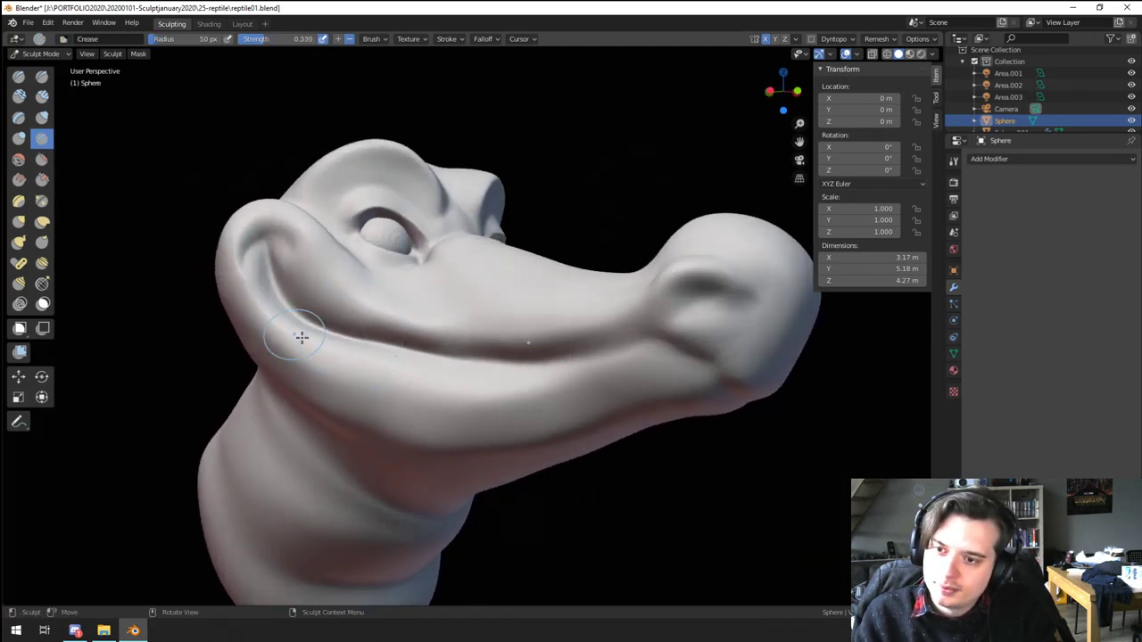
{"action": "middle_click_drag", "start_coordinate": [474, 359], "coordinate": [505, 375]}
{"action": "middle_click_drag", "start_coordinate": [482, 371], "coordinate": [444, 331], "text": "ctrl"}
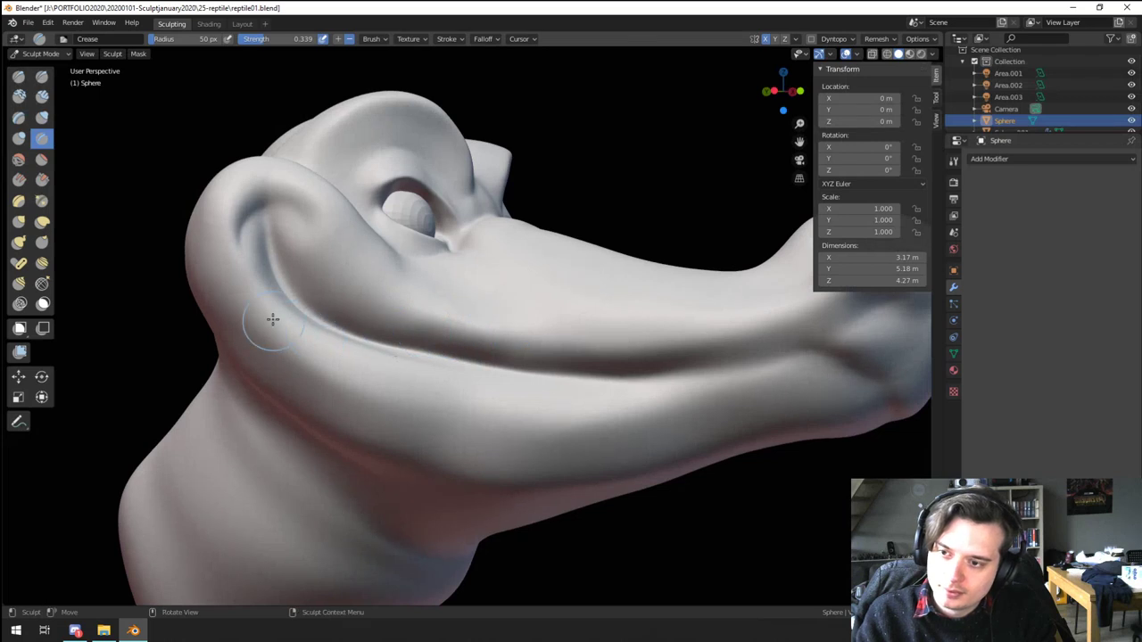
{"action": "left_click_drag", "start_coordinate": [345, 365], "coordinate": [619, 418]}
{"action": "key", "text": "ctrl+z"}
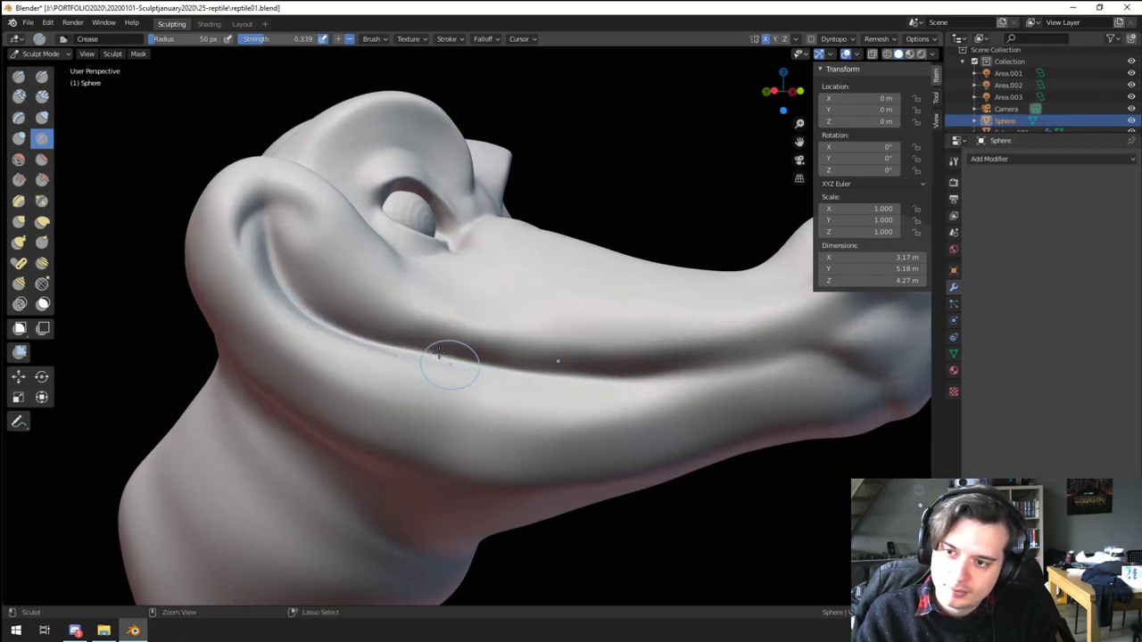
{"action": "key", "text": "f"}
{"action": "left_click", "coordinate": [311, 244]}
{"action": "mouse_move", "coordinate": [384, 311]}
{"action": "left_mouse_down"}
{"action": "mouse_move", "coordinate": [632, 360]}
{"action": "mouse_move", "coordinate": [834, 301]}
{"action": "left_mouse_up"}
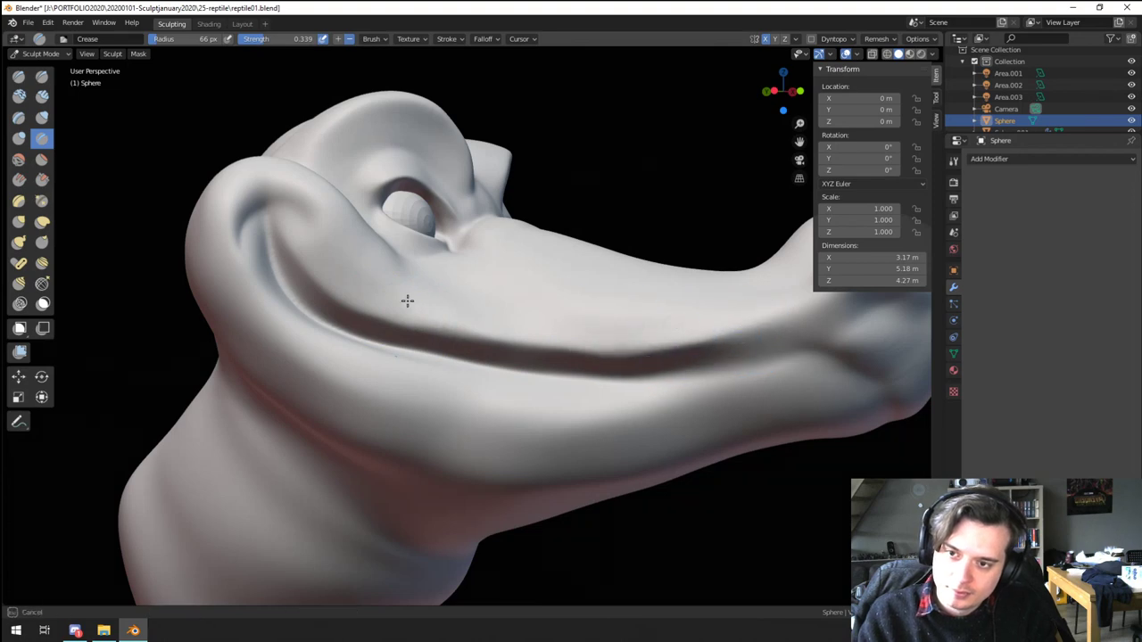
Step: Crease the front of the mouth line beneath the nostril with the Crease brush at a radius of 54 px
{"action": "middle_click_drag", "start_coordinate": [532, 287], "coordinate": [460, 383], "text": "ctrl"}
{"action": "middle_click_drag", "start_coordinate": [481, 402], "coordinate": [527, 329], "text": "ctrl"}
{"action": "middle_click_drag", "start_coordinate": [527, 388], "coordinate": [543, 355], "text": "ctrl"}
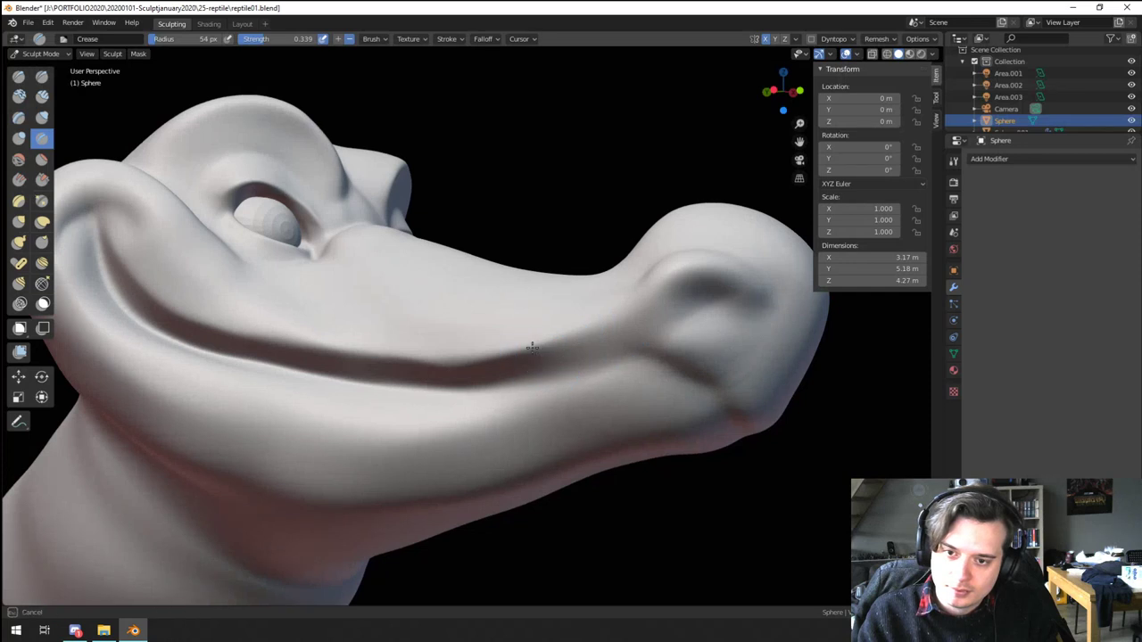
{"action": "left_click_drag", "start_coordinate": [533, 348], "coordinate": [673, 364]}
{"action": "left_click_drag", "start_coordinate": [562, 334], "coordinate": [717, 391]}
{"action": "key", "text": "ctrl+z"}
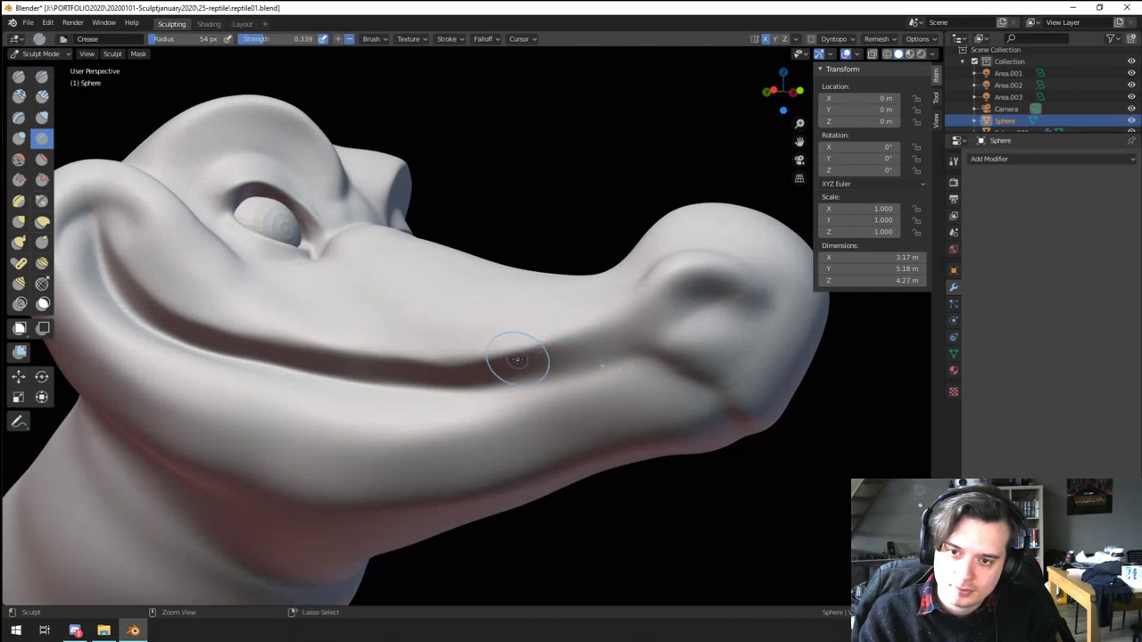
{"action": "mouse_move", "coordinate": [520, 362]}
{"action": "left_mouse_down"}
{"action": "mouse_move", "coordinate": [644, 326]}
{"action": "mouse_move", "coordinate": [701, 358]}
{"action": "mouse_move", "coordinate": [719, 387]}
{"action": "left_mouse_up"}
Step: Extend the crease around the underside of the snout tip with the Crease brush at a radius of 54 px
{"action": "mouse_move", "coordinate": [727, 415]}
{"action": "middle_mouse_down"}
{"action": "mouse_move", "coordinate": [632, 351]}
{"action": "mouse_move", "coordinate": [518, 192]}
{"action": "middle_mouse_up"}
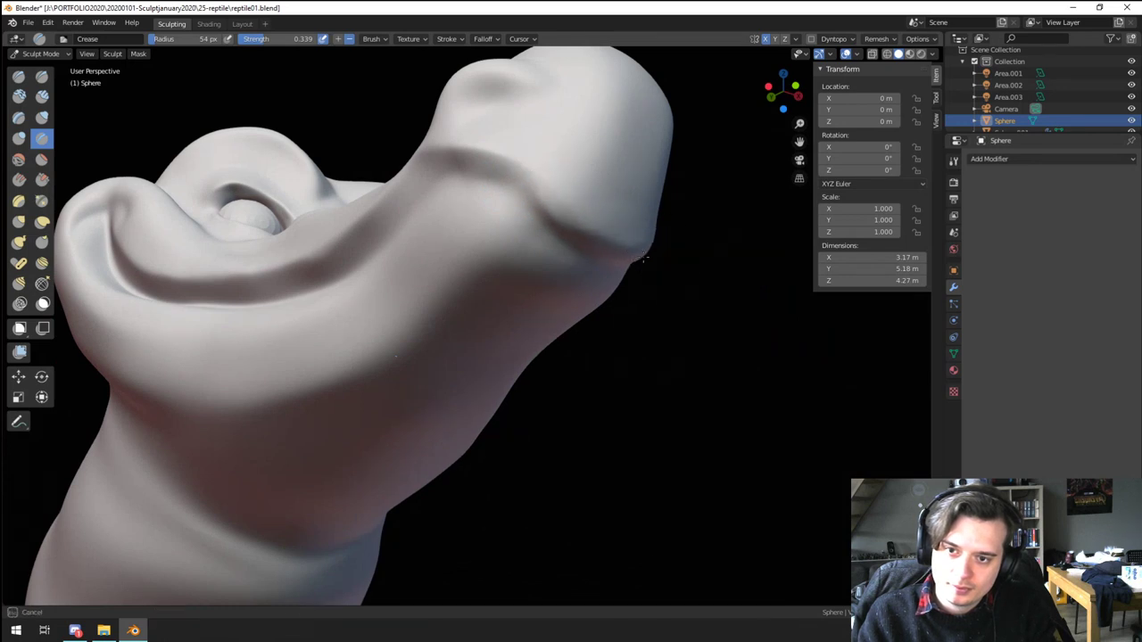
{"action": "middle_click_drag", "start_coordinate": [566, 192], "coordinate": [712, 307]}
{"action": "left_click_drag", "start_coordinate": [644, 261], "coordinate": [689, 302]}
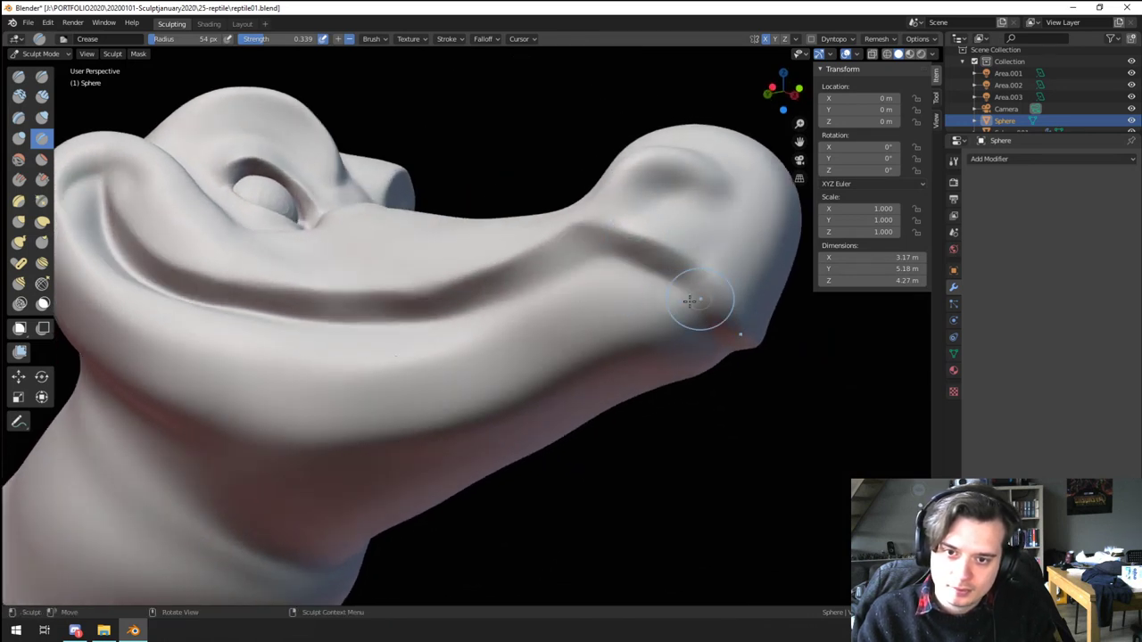
{"action": "middle_click_drag", "start_coordinate": [716, 333], "coordinate": [684, 168]}
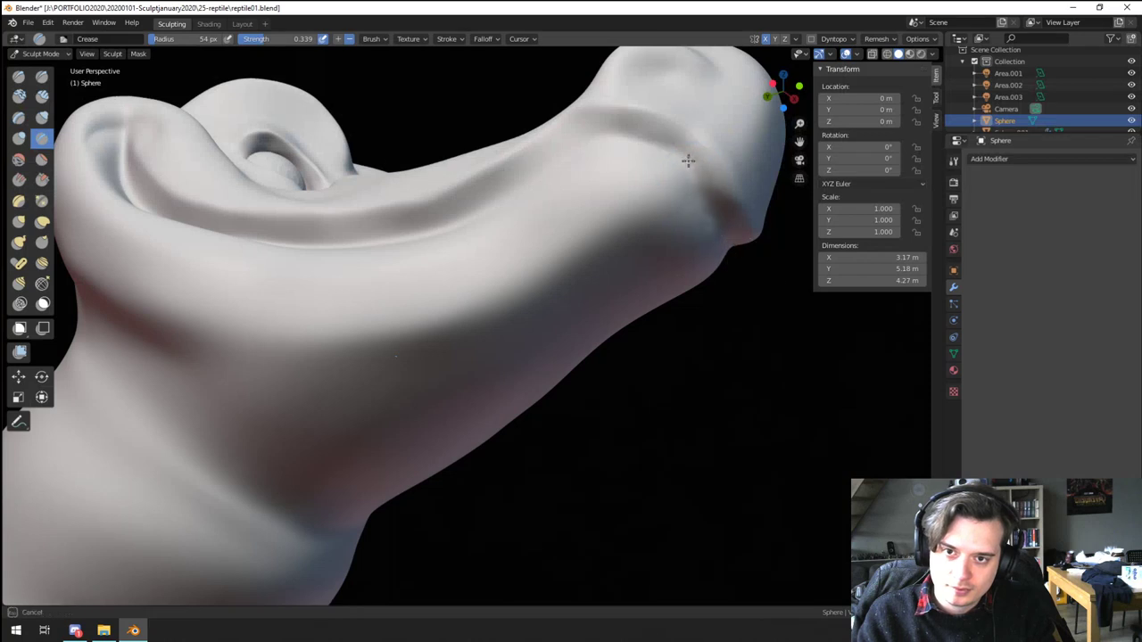
{"action": "middle_click_drag", "start_coordinate": [752, 282], "coordinate": [202, 229]}
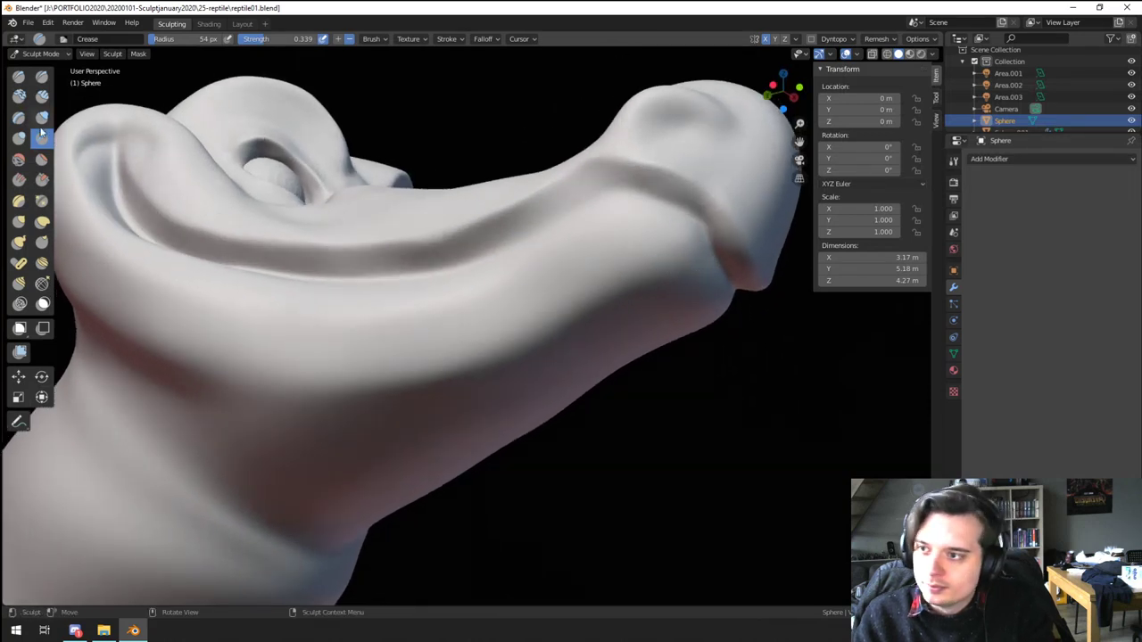
Step: Scrape the mouth groove from its middle toward the snout with the Scrape/Peaks brush at a radius of 118 px
{"action": "left_click", "coordinate": [42, 179]}
{"action": "left_click_drag", "start_coordinate": [339, 265], "coordinate": [546, 207]}
{"action": "key", "text": "f"}
{"action": "left_click", "coordinate": [493, 265]}
{"action": "left_click_drag", "start_coordinate": [437, 252], "coordinate": [624, 167]}
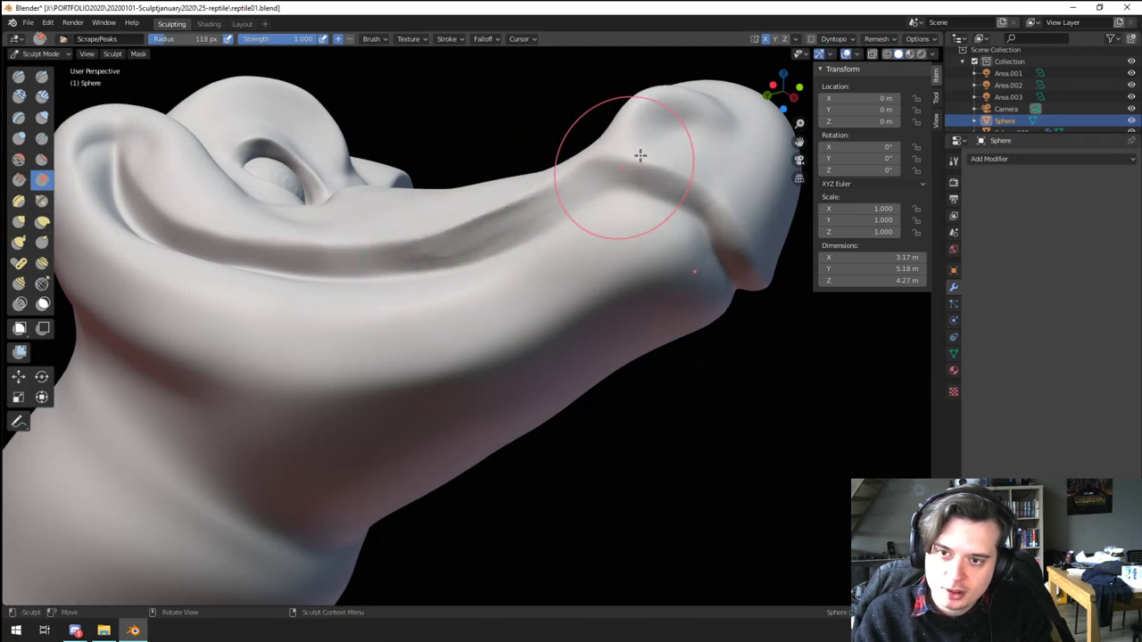
Step: Refine the front part of the mouth groove behind the nostril with the Scrape/Peaks brush at a radius of 78 px
{"action": "key", "text": "f"}
{"action": "left_click", "coordinate": [616, 163]}
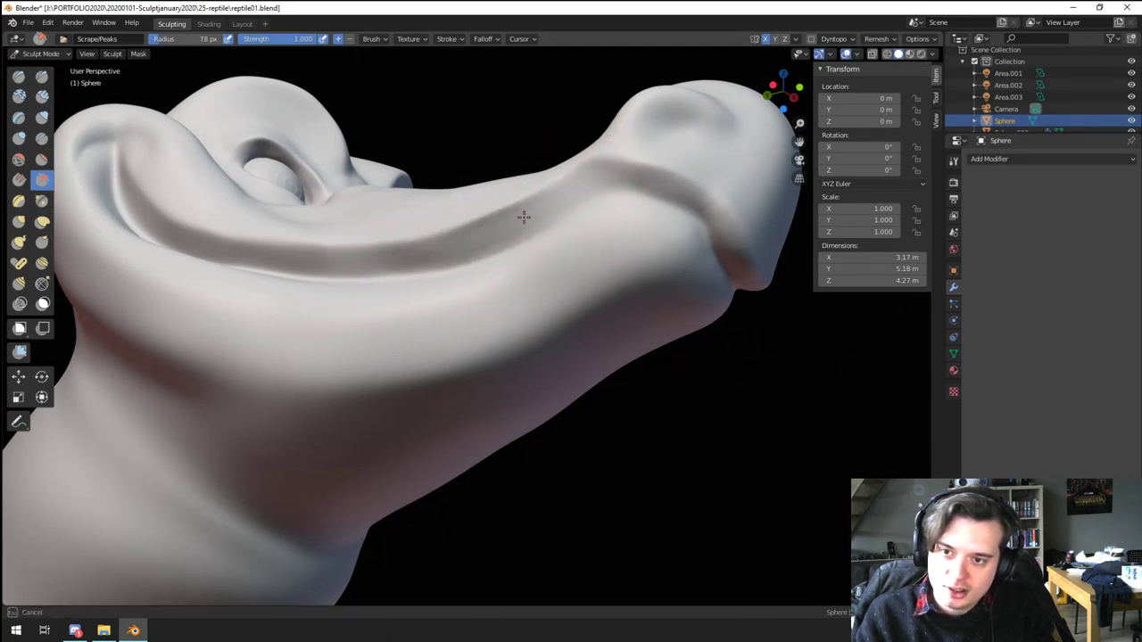
{"action": "left_click_drag", "start_coordinate": [524, 217], "coordinate": [571, 181]}
{"action": "mouse_move", "coordinate": [571, 181]}
{"action": "middle_mouse_down", "text": "ctrl"}
{"action": "mouse_move", "coordinate": [503, 267]}
{"action": "mouse_move", "coordinate": [523, 334]}
{"action": "mouse_move", "coordinate": [524, 273]}
{"action": "mouse_move", "coordinate": [464, 255]}
{"action": "middle_mouse_up", "text": "ctrl"}
Step: Flatten the front half of the mouth groove with the Flatten/Contrast brush at a radius of 78 px
{"action": "left_click", "coordinate": [42, 158]}
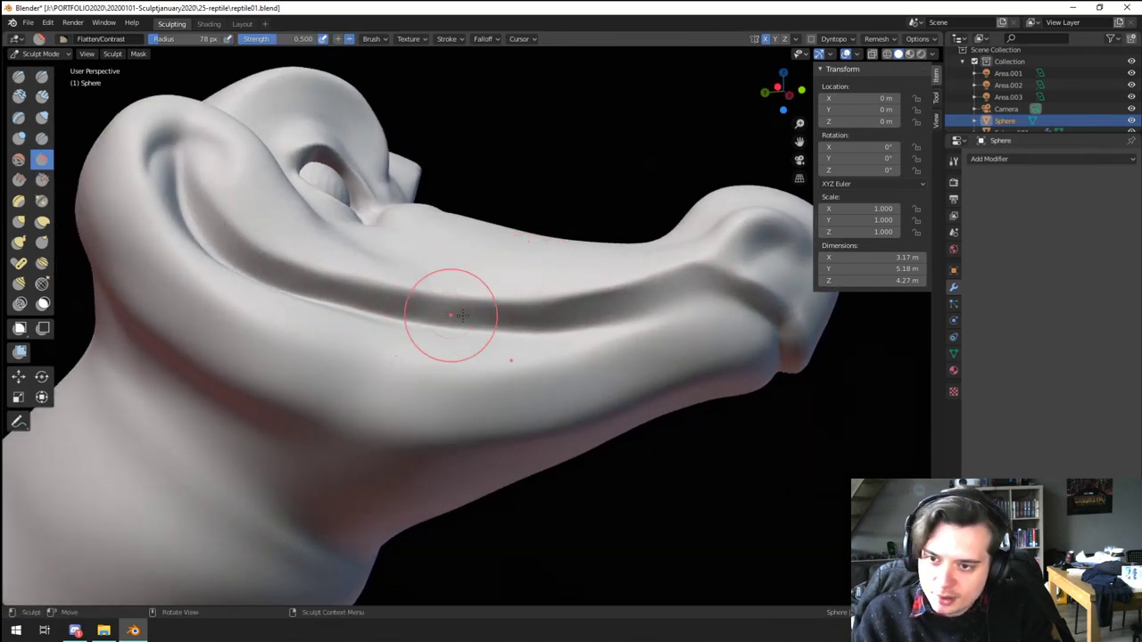
{"action": "mouse_move", "coordinate": [505, 324]}
{"action": "left_mouse_down"}
{"action": "mouse_move", "coordinate": [708, 304]}
{"action": "mouse_move", "coordinate": [671, 314]}
{"action": "left_mouse_up"}
{"action": "key", "text": "f"}
{"action": "left_click", "coordinate": [703, 295]}
Step: Deepen the middle and front of the mouth groove with the Crease brush at a radius of 129 px
{"action": "key", "text": "g"}
{"action": "key", "text": "f"}
{"action": "left_click", "coordinate": [727, 322]}
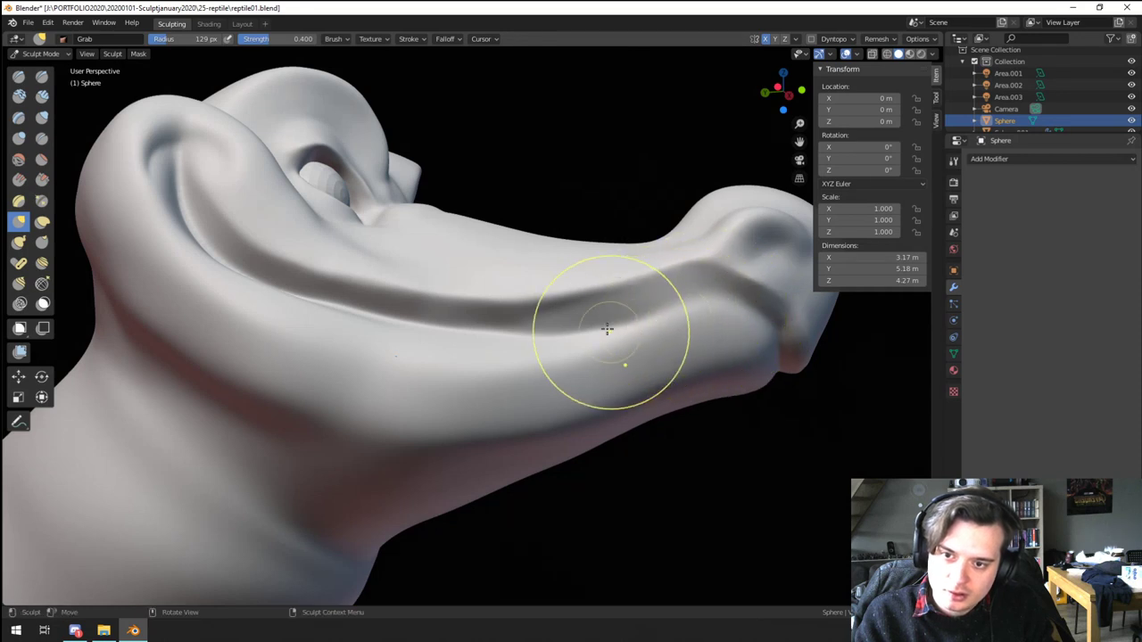
{"action": "middle_click_drag", "start_coordinate": [610, 329], "coordinate": [560, 321]}
{"action": "left_click", "coordinate": [42, 138]}
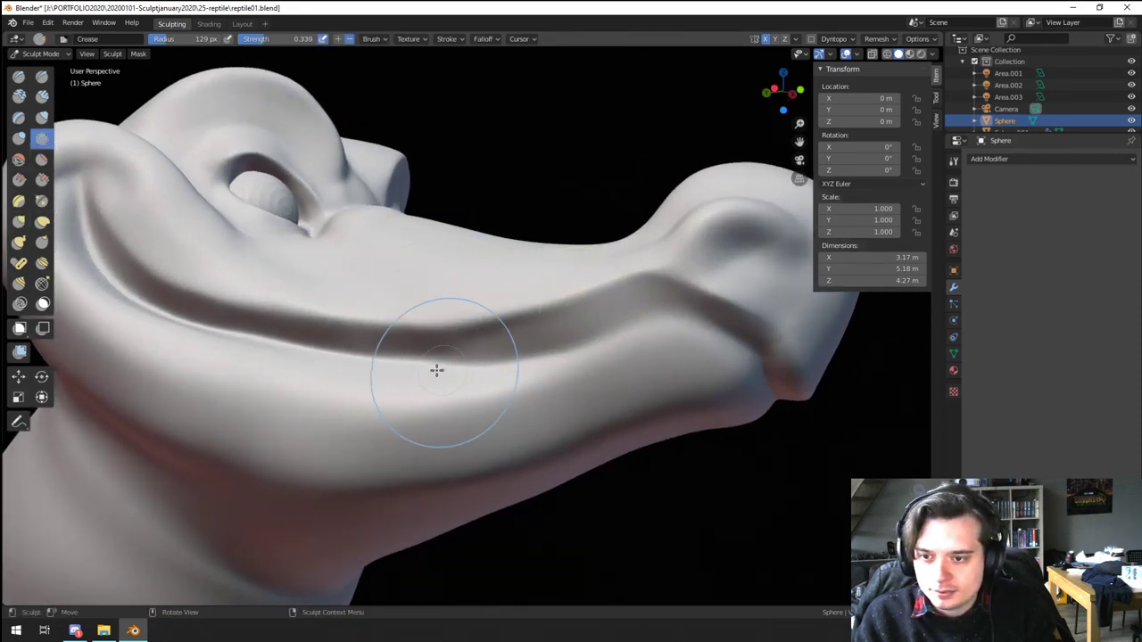
{"action": "left_click_drag", "start_coordinate": [446, 344], "coordinate": [619, 303]}
{"action": "left_click_drag", "start_coordinate": [486, 343], "coordinate": [734, 329]}
Step: Sharpen the bend of the mouth line beneath the nostril down to the snout tip with the Crease brush, reducing its radius to 59 px
{"action": "key", "text": "f"}
{"action": "left_click", "coordinate": [704, 325]}
{"action": "mouse_move", "coordinate": [653, 293]}
{"action": "left_mouse_down"}
{"action": "mouse_move", "coordinate": [773, 368]}
{"action": "mouse_move", "coordinate": [782, 411]}
{"action": "left_mouse_up"}
{"action": "left_click_drag", "start_coordinate": [769, 343], "coordinate": [776, 438]}
{"action": "key", "text": "f"}
{"action": "left_click", "coordinate": [721, 318]}
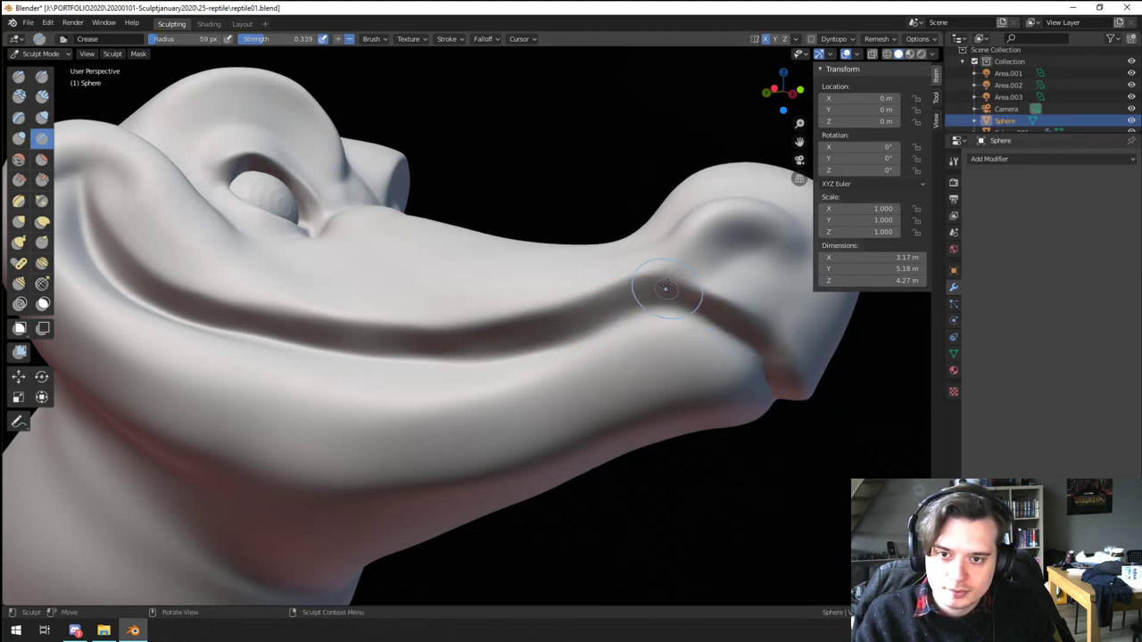
{"action": "left_click_drag", "start_coordinate": [664, 287], "coordinate": [775, 335]}
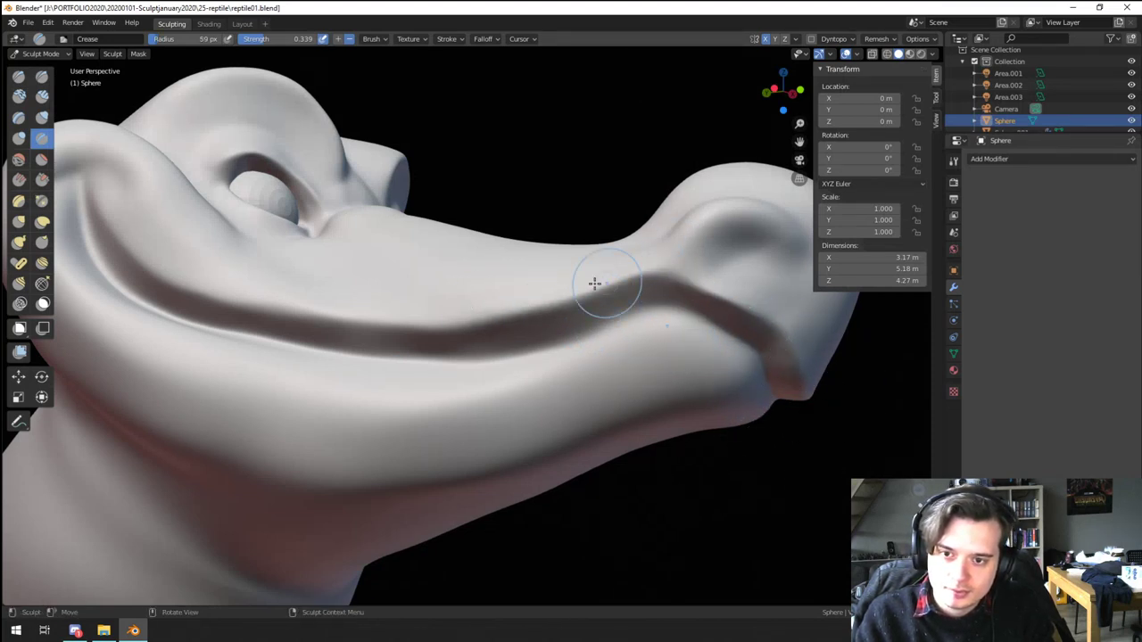
Step: Sharpen the middle of the mouth line and the upper lip edge below the eye with the Crease brush at 59 px
{"action": "middle_click_drag", "start_coordinate": [594, 283], "coordinate": [346, 311]}
{"action": "left_click_drag", "start_coordinate": [404, 332], "coordinate": [601, 326]}
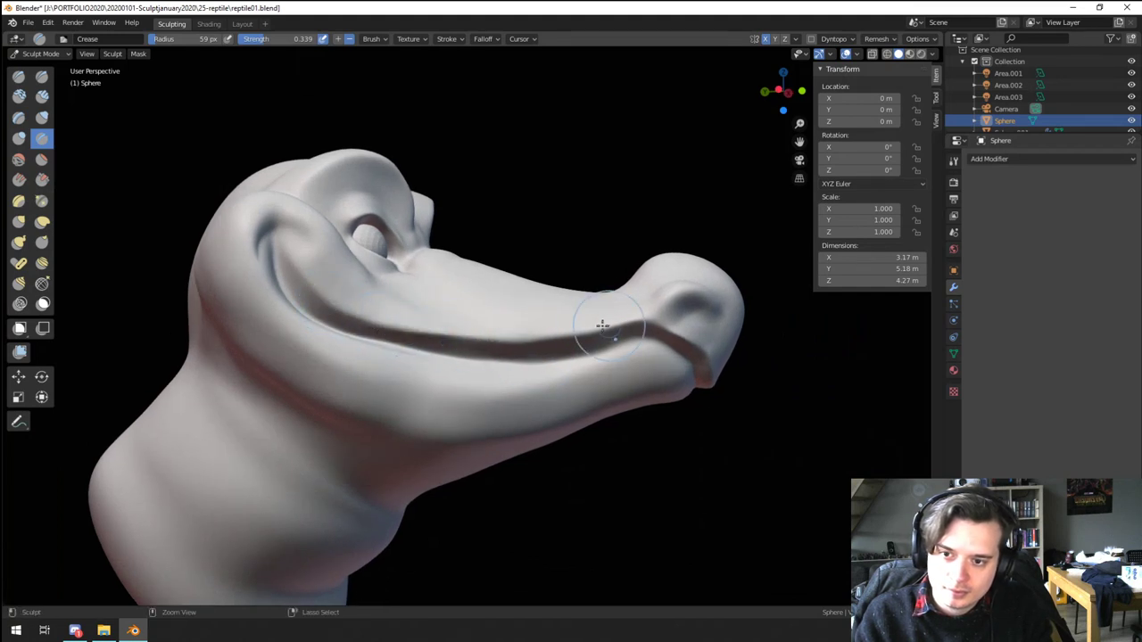
{"action": "left_click_drag", "start_coordinate": [474, 345], "coordinate": [659, 313]}
{"action": "left_click_drag", "start_coordinate": [304, 268], "coordinate": [372, 302], "text": "ctrl"}
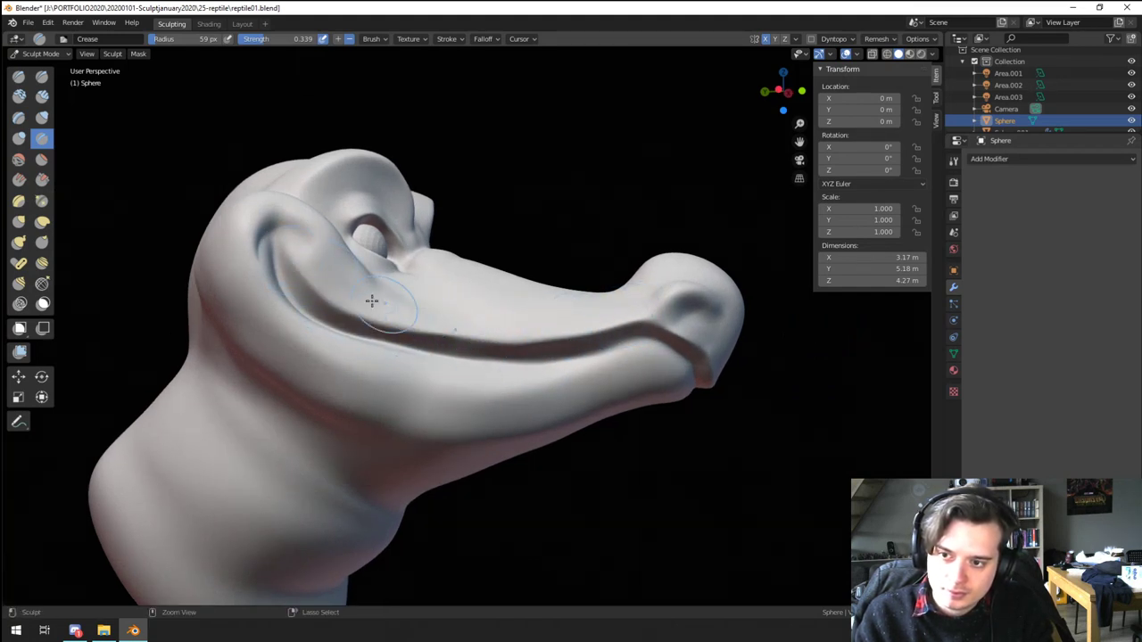
Step: Pull the upper lip edge slightly down at the middle of the mouth with the Grab brush at a radius of 85 px
{"action": "key", "text": "g"}
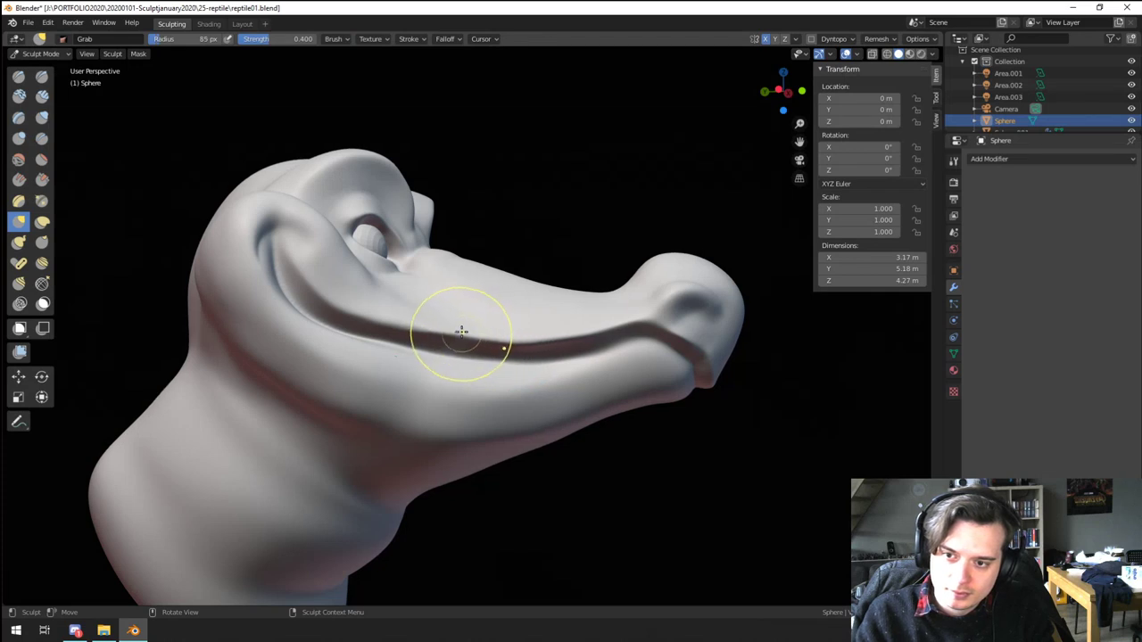
{"action": "left_click_drag", "start_coordinate": [524, 339], "coordinate": [526, 341]}
{"action": "left_click_drag", "start_coordinate": [545, 335], "coordinate": [547, 343]}
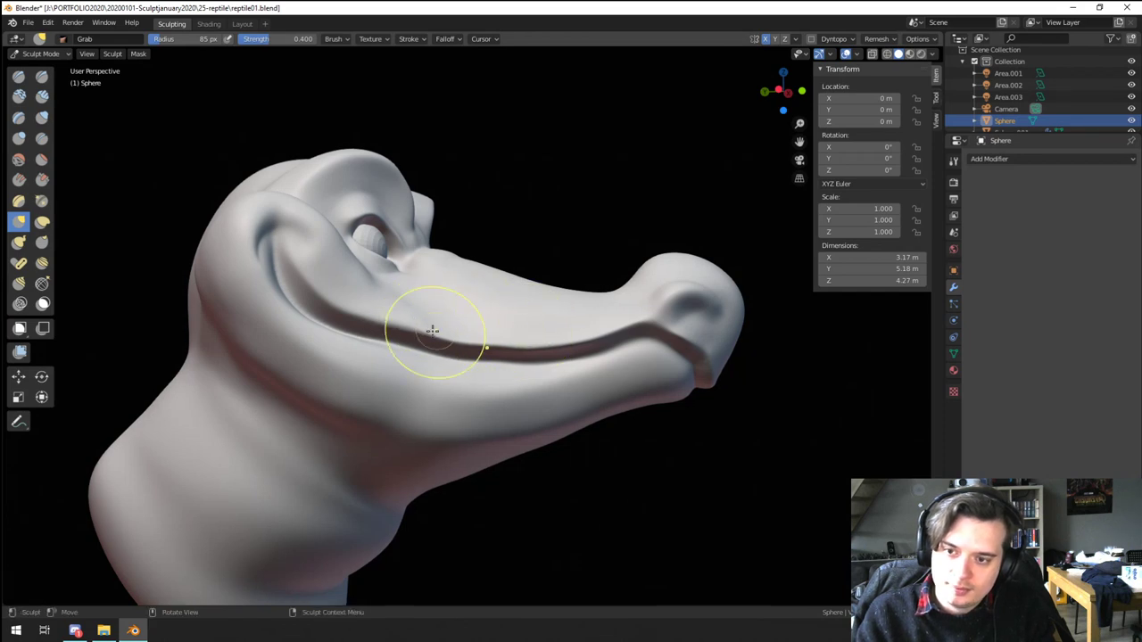
Step: Crease the lower edge of the mouth line toward the snout with the Crease brush at a radius of 67 px
{"action": "left_click", "coordinate": [42, 138]}
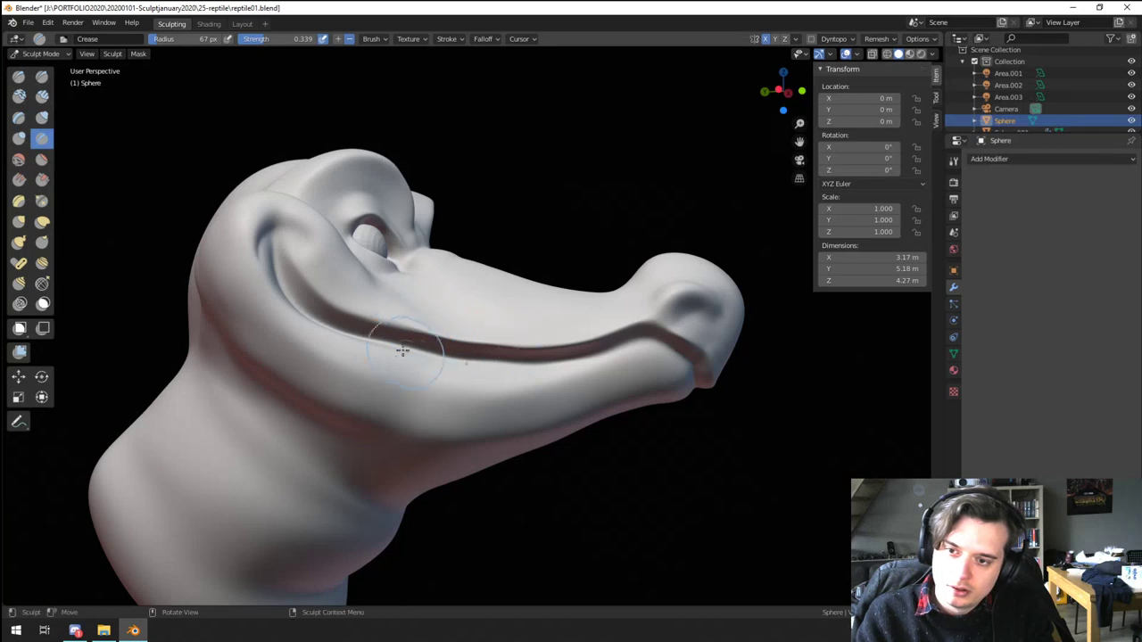
{"action": "left_click_drag", "start_coordinate": [488, 357], "coordinate": [589, 334]}
{"action": "scroll", "coordinate": [571, 343], "scroll_direction": "down", "scroll_amount": 3}
{"action": "mouse_move", "coordinate": [468, 406]}
{"action": "middle_mouse_down"}
{"action": "mouse_move", "coordinate": [362, 410]}
{"action": "mouse_move", "coordinate": [431, 412]}
{"action": "mouse_move", "coordinate": [428, 432]}
{"action": "mouse_move", "coordinate": [424, 398]}
{"action": "middle_mouse_up"}
{"action": "scroll", "coordinate": [427, 403], "scroll_direction": "up", "scroll_amount": 3}
{"action": "scroll", "coordinate": [424, 398], "scroll_direction": "up", "scroll_amount": 1}
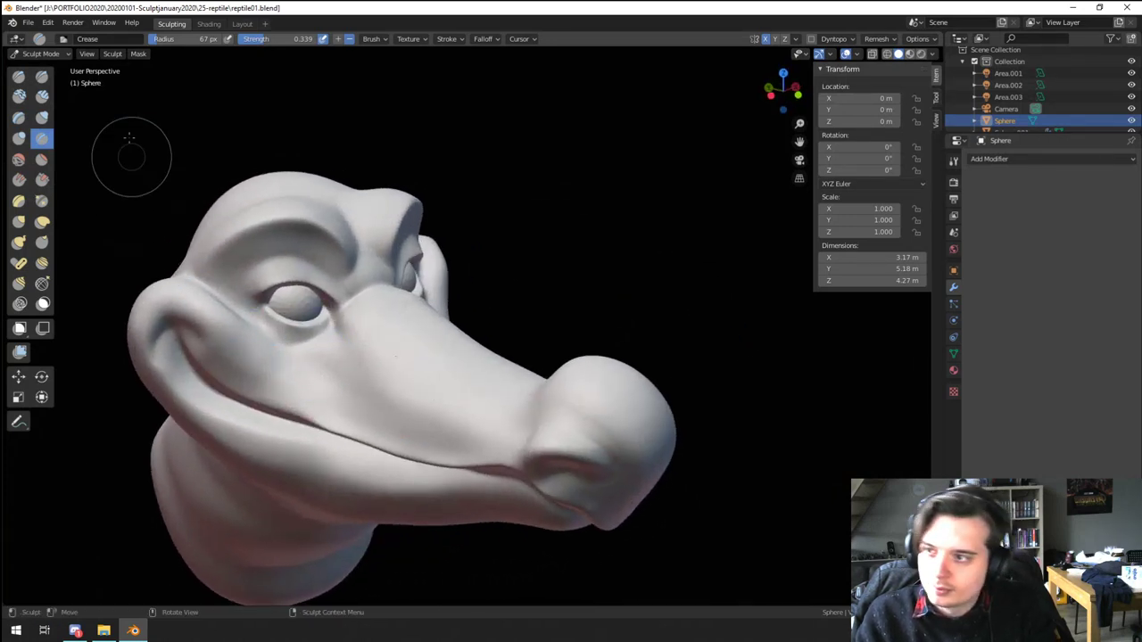
Step: Flatten the upper jaw's side above the mouth line with the Flatten/Contrast brush at 101 px, and reduce the radius to 65 px for the groove
{"action": "left_click", "coordinate": [42, 160]}
{"action": "left_click_drag", "start_coordinate": [412, 433], "coordinate": [423, 435]}
{"action": "left_click_drag", "start_coordinate": [322, 404], "coordinate": [434, 436]}
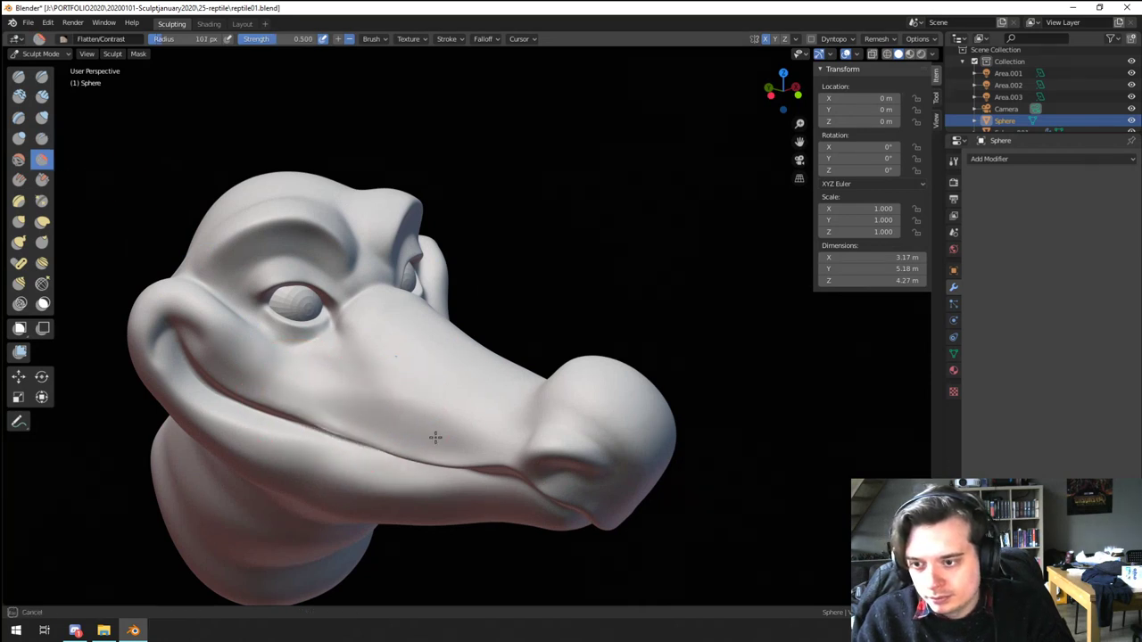
{"action": "middle_click_drag", "start_coordinate": [354, 400], "coordinate": [400, 311]}
{"action": "key", "text": "f"}
{"action": "left_click", "coordinate": [405, 330]}
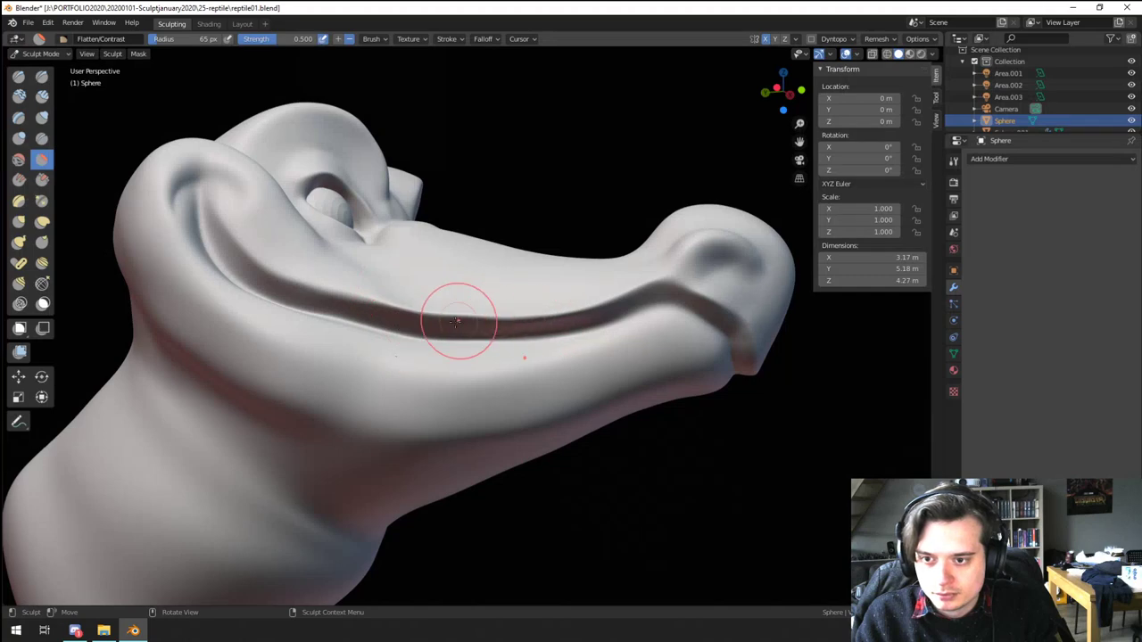
Step: Inflate the lips along the rear half of the mouth line with the Inflate/Deflate brush at a radius of 110 px
{"action": "middle_click_drag", "start_coordinate": [505, 340], "coordinate": [183, 228]}
{"action": "left_click", "coordinate": [41, 119]}
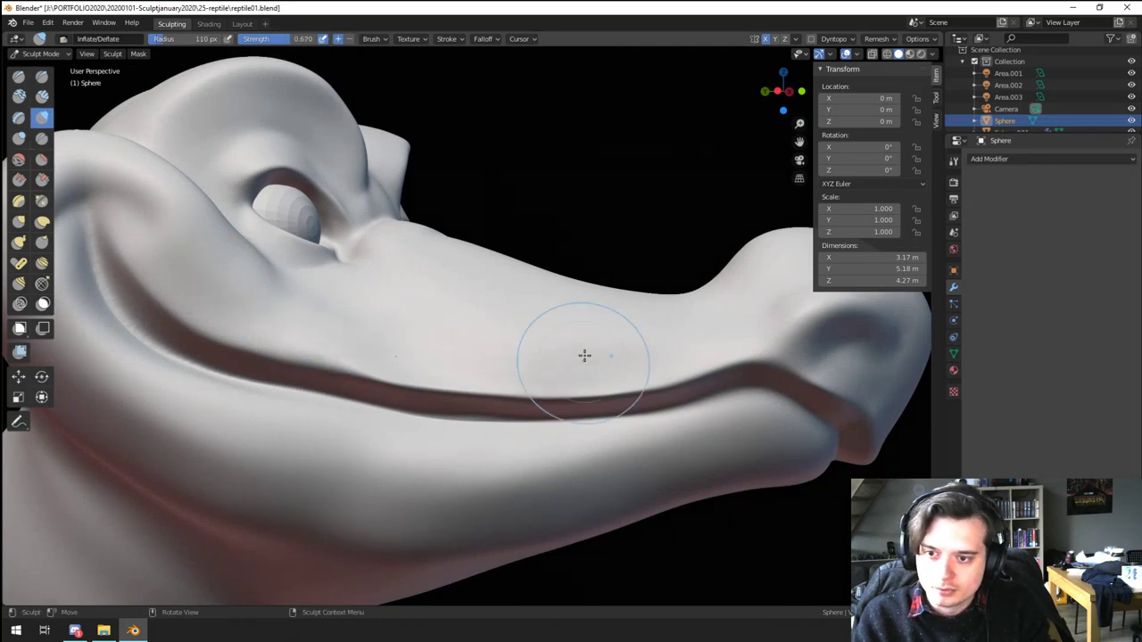
{"action": "middle_click_drag", "start_coordinate": [556, 357], "coordinate": [396, 417]}
{"action": "mouse_move", "coordinate": [168, 391]}
{"action": "left_mouse_down"}
{"action": "mouse_move", "coordinate": [239, 474]}
{"action": "mouse_move", "coordinate": [327, 514]}
{"action": "left_mouse_up"}
{"action": "mouse_move", "coordinate": [223, 433]}
{"action": "middle_mouse_down"}
{"action": "mouse_move", "coordinate": [314, 408]}
{"action": "mouse_move", "coordinate": [298, 420]}
{"action": "middle_mouse_up"}
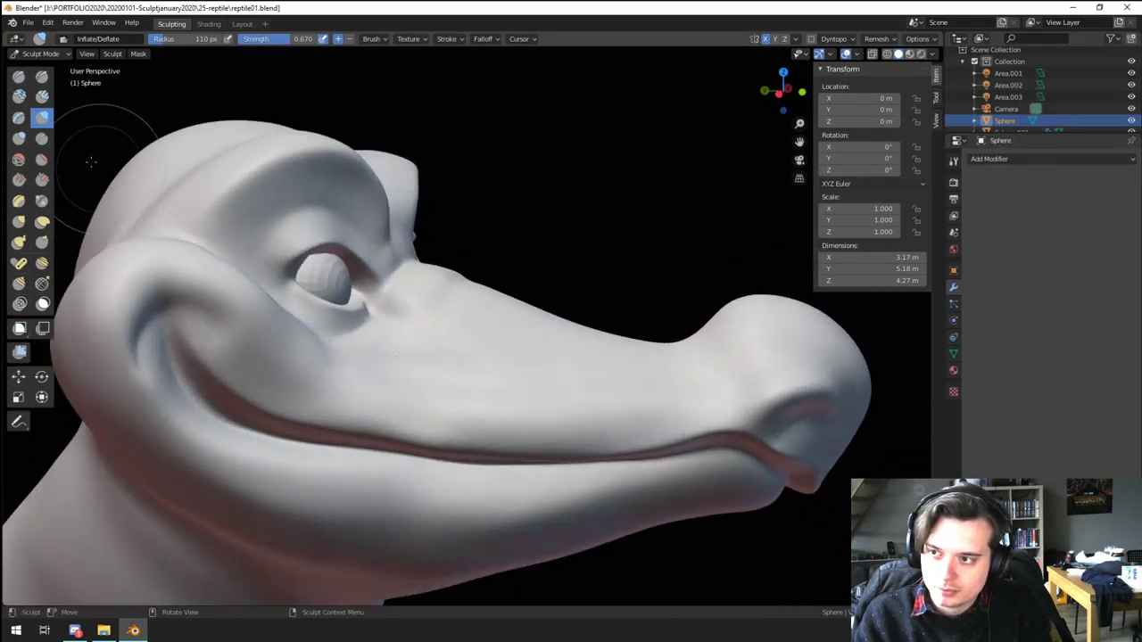
Step: Flatten the inside of the mouth groove from the cheek to the nostril with the Flatten/Contrast brush at a radius of 71 px
{"action": "left_click", "coordinate": [42, 159]}
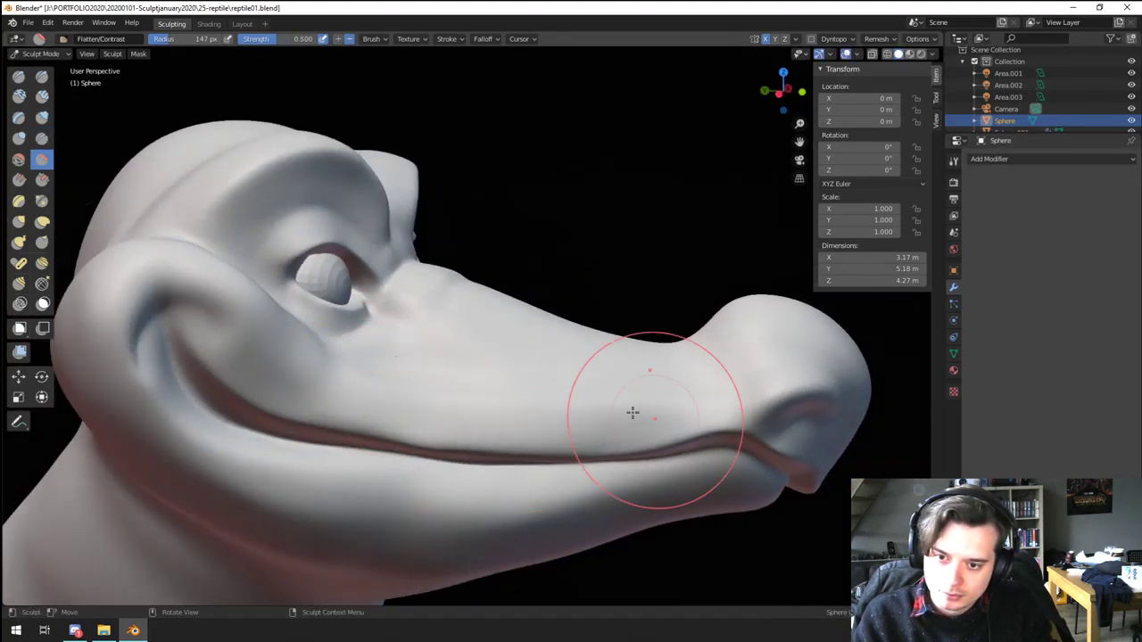
{"action": "mouse_move", "coordinate": [550, 387]}
{"action": "middle_mouse_down"}
{"action": "mouse_move", "coordinate": [429, 423]}
{"action": "mouse_move", "coordinate": [487, 406]}
{"action": "mouse_move", "coordinate": [477, 411]}
{"action": "middle_mouse_up"}
{"action": "key", "text": "f"}
{"action": "left_click", "coordinate": [357, 429]}
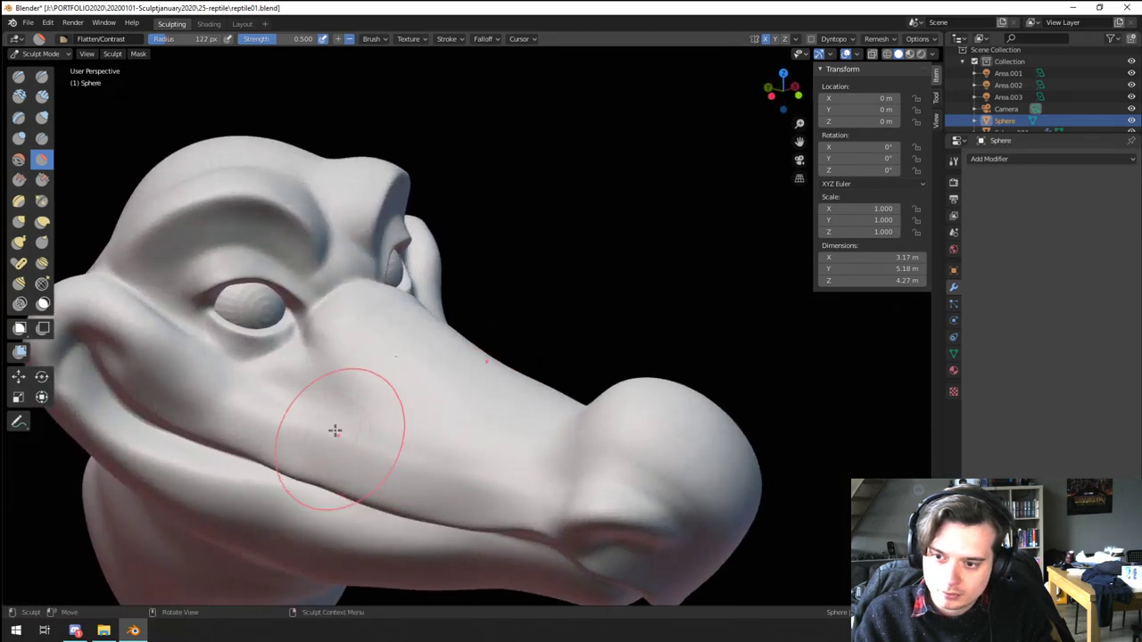
{"action": "mouse_move", "coordinate": [446, 451]}
{"action": "middle_mouse_down"}
{"action": "mouse_move", "coordinate": [479, 375]}
{"action": "mouse_move", "coordinate": [497, 370]}
{"action": "mouse_move", "coordinate": [494, 345]}
{"action": "middle_mouse_up"}
{"action": "key", "text": "f"}
{"action": "left_click", "coordinate": [455, 305]}
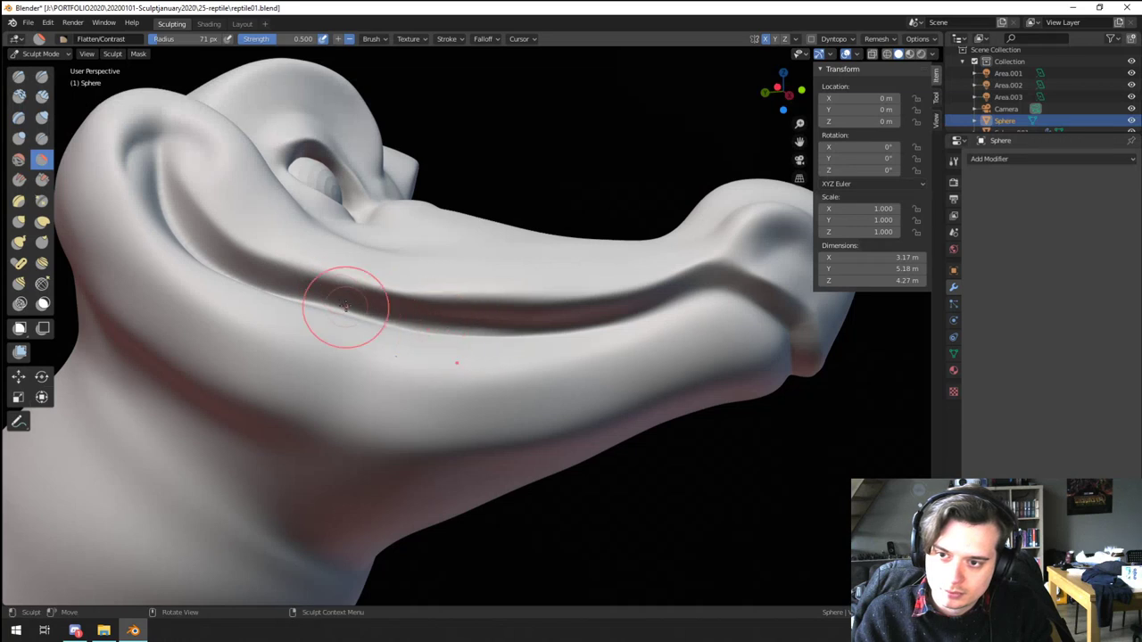
{"action": "left_click_drag", "start_coordinate": [347, 307], "coordinate": [443, 300]}
{"action": "left_click_drag", "start_coordinate": [445, 300], "coordinate": [502, 308]}
{"action": "left_click_drag", "start_coordinate": [645, 309], "coordinate": [719, 273]}
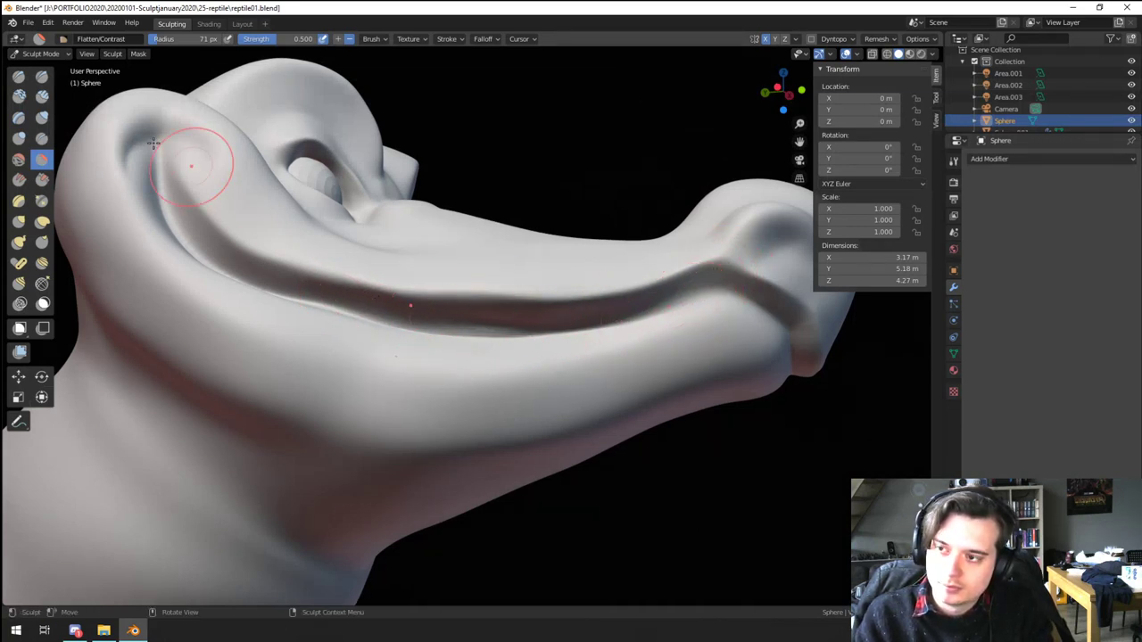
Step: Crease the lower edge of the mouth groove and raise the upper lip edge with the Crease brush at a radius of 71 px
{"action": "left_click", "coordinate": [42, 139]}
{"action": "left_click_drag", "start_coordinate": [683, 303], "coordinate": [604, 329]}
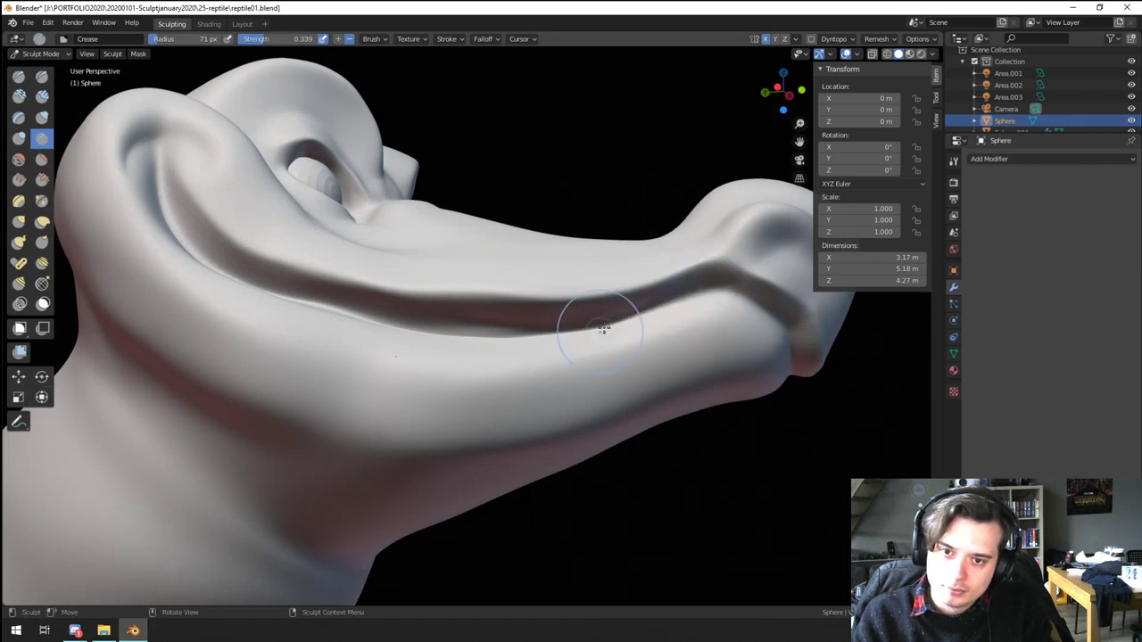
{"action": "middle_click_drag", "start_coordinate": [557, 308], "coordinate": [496, 357]}
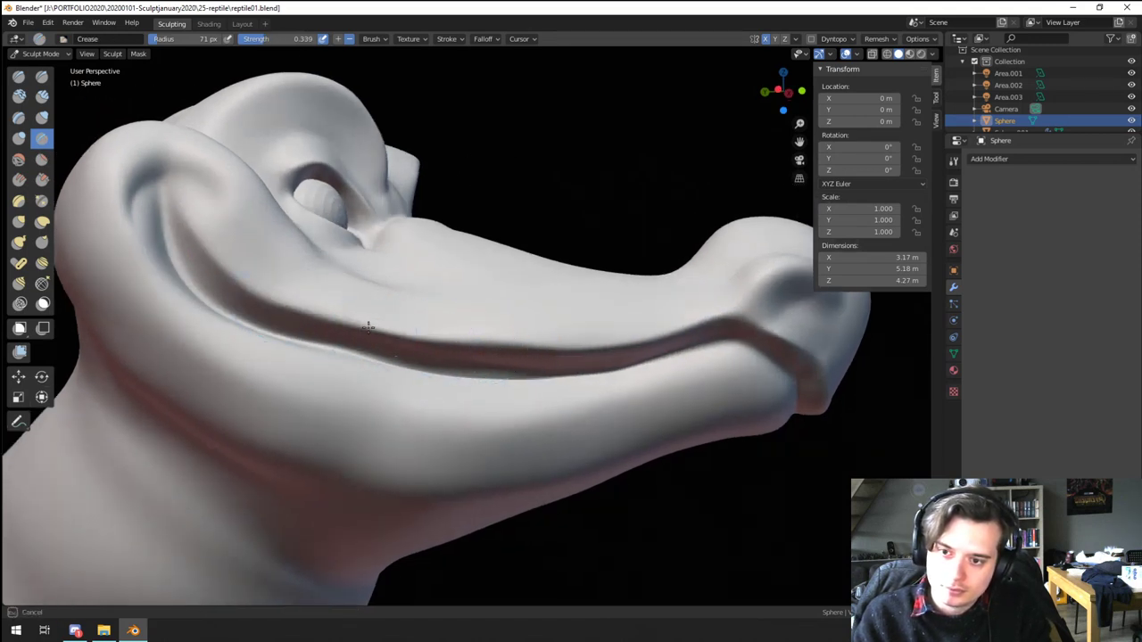
{"action": "left_click_drag", "start_coordinate": [369, 328], "coordinate": [619, 349], "text": "ctrl"}
Step: Pull the middle of the mouth line down and toward the cheek with the Grab brush at a radius of 157 px
{"action": "key", "text": "g"}
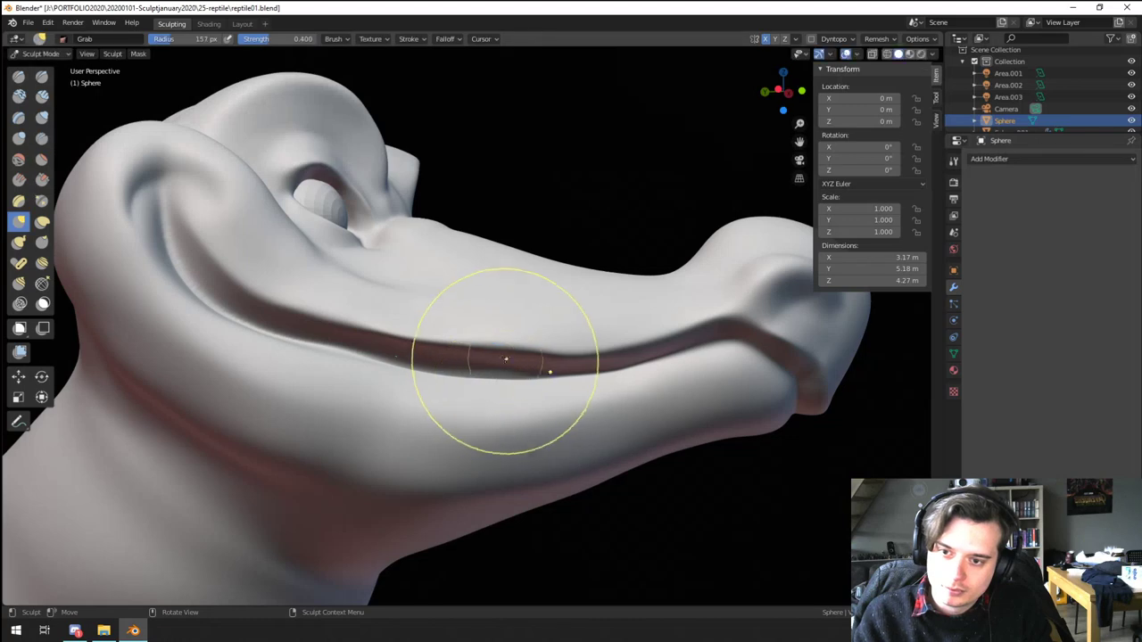
{"action": "left_click_drag", "start_coordinate": [505, 363], "coordinate": [471, 387]}
{"action": "mouse_move", "coordinate": [470, 388]}
{"action": "middle_mouse_down"}
{"action": "mouse_move", "coordinate": [441, 408]}
{"action": "mouse_move", "coordinate": [390, 395]}
{"action": "mouse_move", "coordinate": [421, 395]}
{"action": "mouse_move", "coordinate": [364, 496]}
{"action": "middle_mouse_up"}
{"action": "scroll", "coordinate": [390, 396], "scroll_direction": "down", "scroll_amount": 1}
{"action": "middle_click_drag", "start_coordinate": [370, 489], "coordinate": [435, 398], "text": "shift"}
{"action": "middle_click_drag", "start_coordinate": [436, 398], "coordinate": [431, 437]}
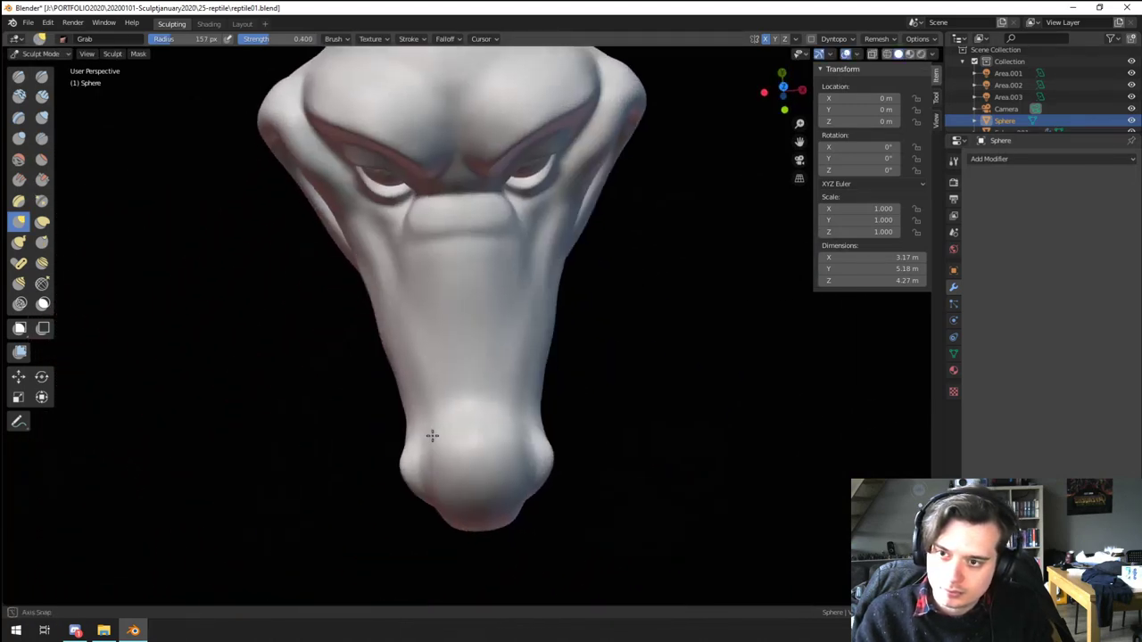
Step: Push the cheek's outer edge inward and pull the middle of the snout's side outward with the Grab brush
{"action": "key", "text": "f"}
{"action": "left_click", "coordinate": [369, 249]}
{"action": "left_click_drag", "start_coordinate": [372, 247], "coordinate": [389, 256]}
{"action": "left_click_drag", "start_coordinate": [406, 333], "coordinate": [392, 339]}
Step: Pull the nostril area outward and forward at the snout tip with the Grab brush at a radius of 231 px
{"action": "key", "text": "f"}
{"action": "left_click", "coordinate": [456, 446]}
{"action": "left_click_drag", "start_coordinate": [423, 486], "coordinate": [374, 509]}
{"action": "mouse_move", "coordinate": [375, 507]}
{"action": "middle_mouse_down"}
{"action": "mouse_move", "coordinate": [447, 387]}
{"action": "mouse_move", "coordinate": [408, 335]}
{"action": "mouse_move", "coordinate": [442, 352]}
{"action": "mouse_move", "coordinate": [373, 398]}
{"action": "middle_mouse_up"}
{"action": "scroll", "coordinate": [447, 387], "scroll_direction": "down", "scroll_amount": 1}
{"action": "scroll", "coordinate": [455, 330], "scroll_direction": "up", "scroll_amount": 2}
{"action": "scroll", "coordinate": [413, 367], "scroll_direction": "up", "scroll_amount": 1}
{"action": "middle_click_drag", "start_coordinate": [414, 365], "coordinate": [416, 350]}
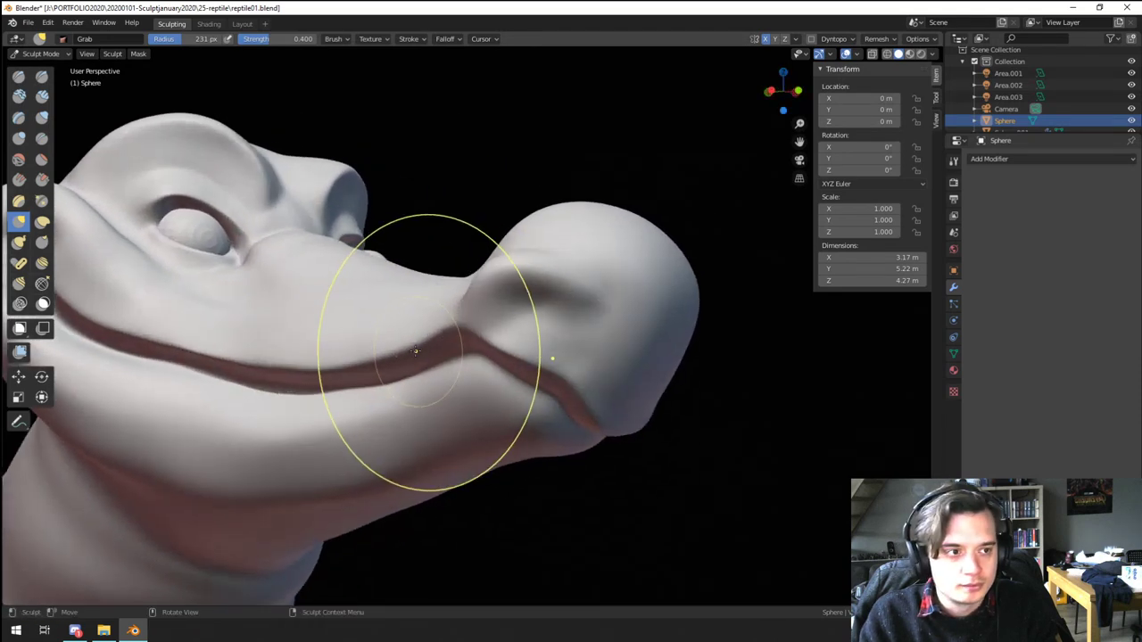
Step: Carve the nostril opening and build up its surrounding rim with the Blob brush at radii of 152 px and 174 px
{"action": "key", "text": "f"}
{"action": "left_click", "coordinate": [465, 316]}
{"action": "key", "text": "f"}
{"action": "left_click", "coordinate": [439, 316]}
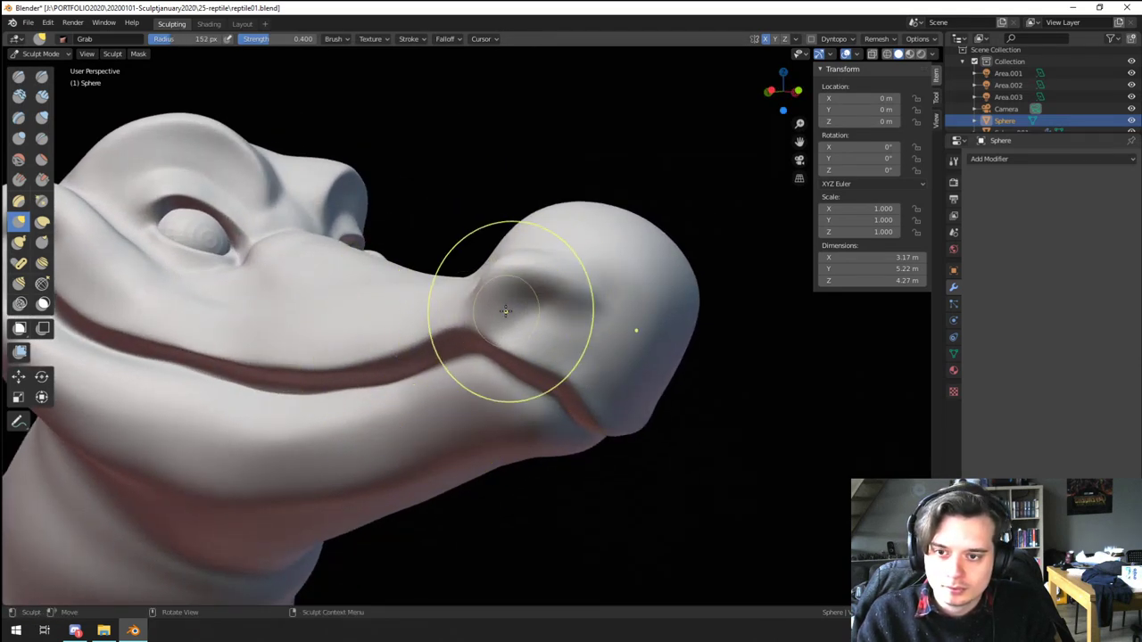
{"action": "left_click", "coordinate": [47, 120]}
{"action": "left_click", "coordinate": [22, 140]}
{"action": "scroll", "coordinate": [505, 262], "scroll_direction": "up", "scroll_amount": 3}
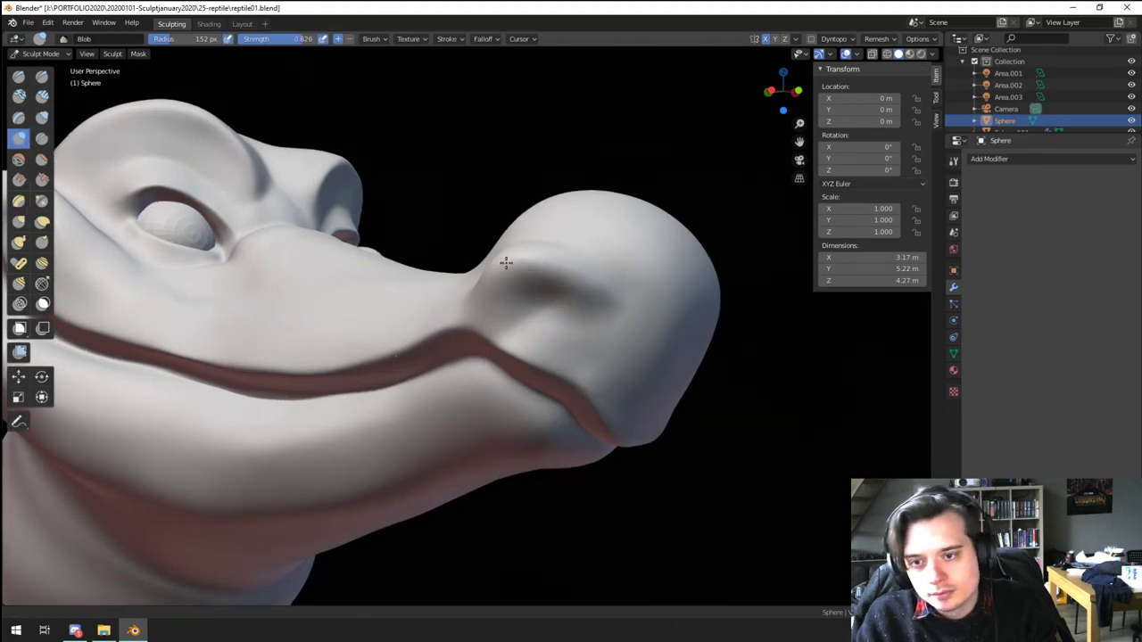
{"action": "mouse_move", "coordinate": [534, 288]}
{"action": "left_mouse_down", "text": "ctrl"}
{"action": "mouse_move", "coordinate": [553, 304]}
{"action": "mouse_move", "coordinate": [593, 306]}
{"action": "left_mouse_up", "text": "ctrl"}
{"action": "key", "text": "f"}
{"action": "left_click", "coordinate": [661, 268]}
{"action": "mouse_move", "coordinate": [546, 275]}
{"action": "left_mouse_down"}
{"action": "mouse_move", "coordinate": [578, 323]}
{"action": "mouse_move", "coordinate": [630, 304]}
{"action": "left_mouse_up"}
{"action": "mouse_move", "coordinate": [603, 268]}
{"action": "left_mouse_down"}
{"action": "mouse_move", "coordinate": [555, 249]}
{"action": "mouse_move", "coordinate": [505, 289]}
{"action": "left_mouse_up"}
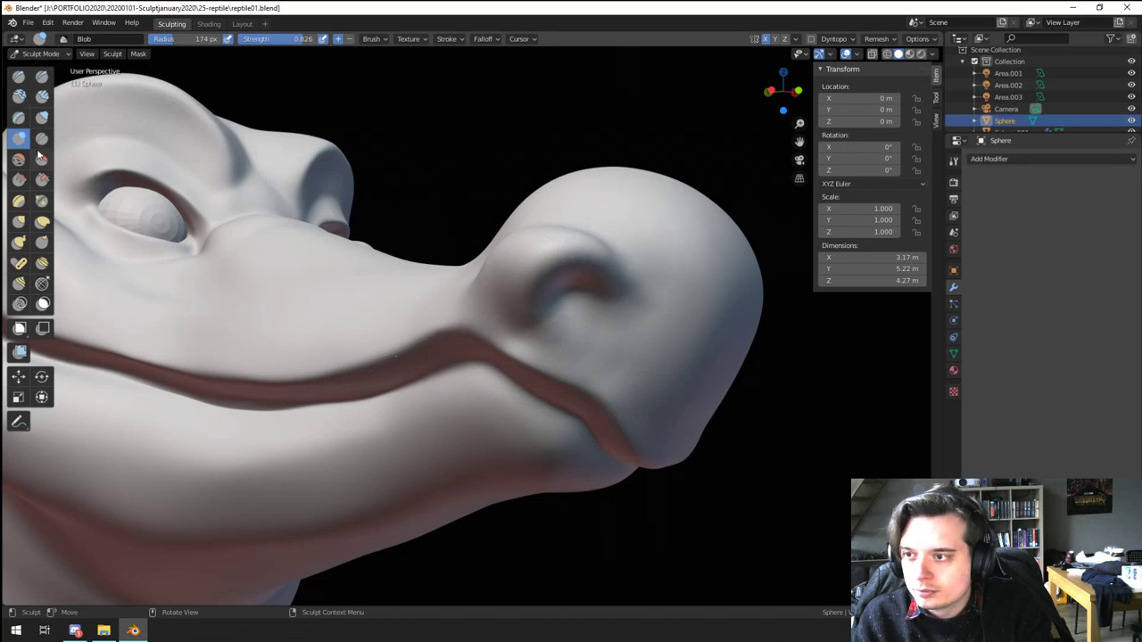
Step: Lift the nostril and push its upper edge in toward the snout's bridge with the Grab brush
{"action": "left_click", "coordinate": [42, 138]}
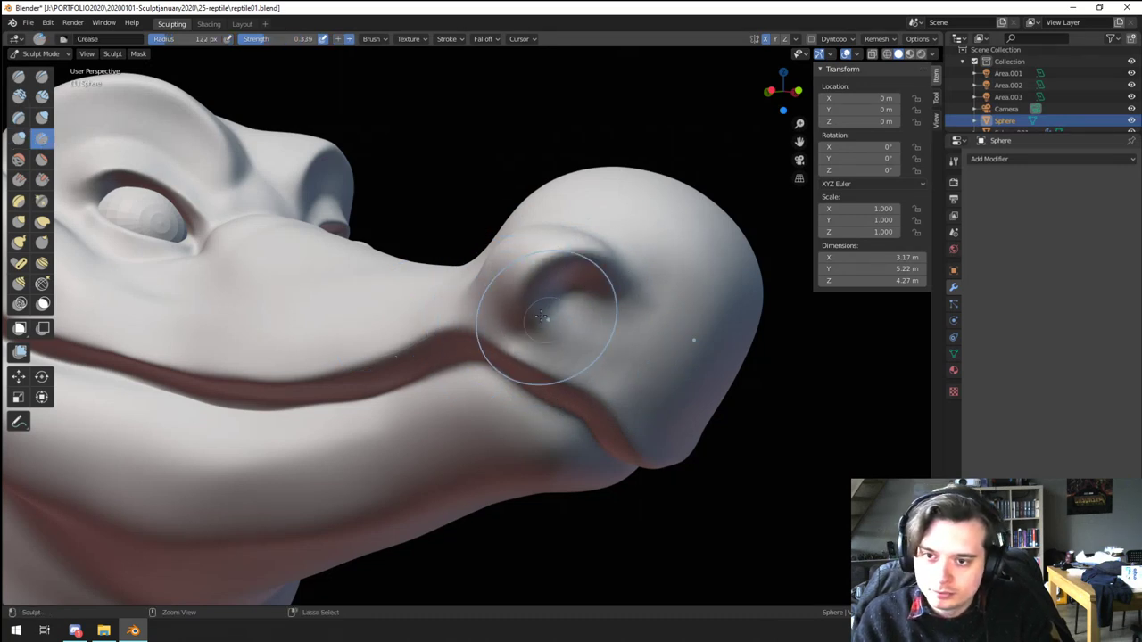
{"action": "middle_click_drag", "start_coordinate": [571, 317], "coordinate": [500, 447], "text": "ctrl"}
{"action": "mouse_move", "coordinate": [464, 392]}
{"action": "middle_mouse_down"}
{"action": "mouse_move", "coordinate": [348, 384]}
{"action": "mouse_move", "coordinate": [406, 374]}
{"action": "mouse_move", "coordinate": [359, 321]}
{"action": "mouse_move", "coordinate": [364, 331]}
{"action": "middle_mouse_up"}
{"action": "key", "text": "g"}
{"action": "left_click_drag", "start_coordinate": [356, 303], "coordinate": [352, 289]}
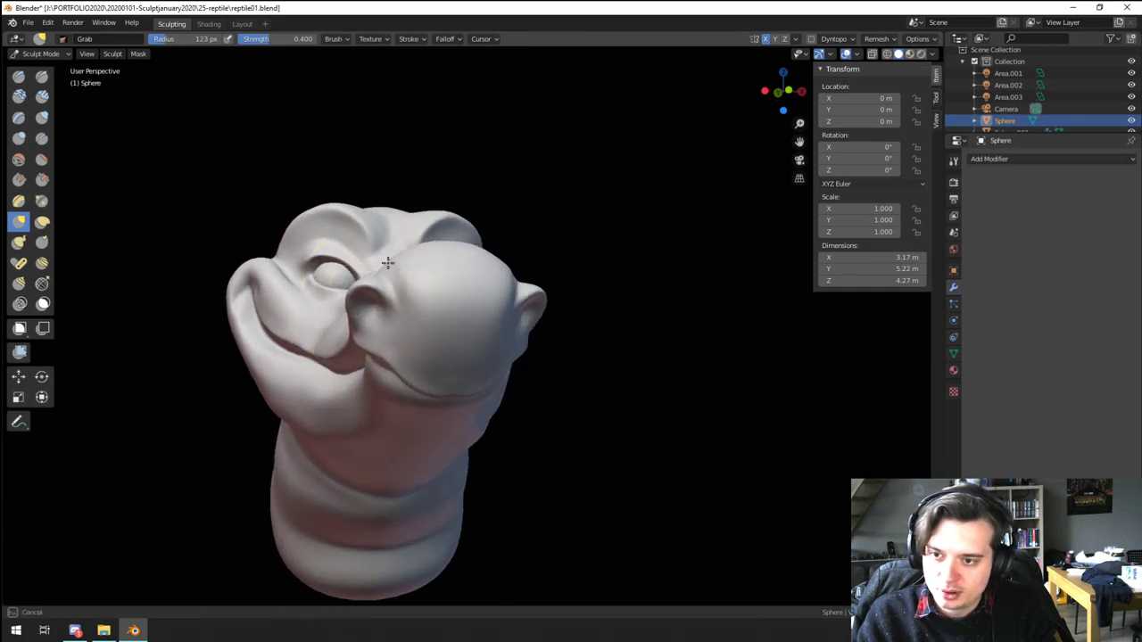
{"action": "middle_click_drag", "start_coordinate": [387, 261], "coordinate": [379, 333]}
{"action": "mouse_move", "coordinate": [348, 376]}
{"action": "middle_mouse_down"}
{"action": "mouse_move", "coordinate": [429, 363]}
{"action": "mouse_move", "coordinate": [453, 324]}
{"action": "mouse_move", "coordinate": [446, 312]}
{"action": "mouse_move", "coordinate": [413, 357]}
{"action": "mouse_move", "coordinate": [398, 417]}
{"action": "middle_mouse_up"}
{"action": "key", "text": "f"}
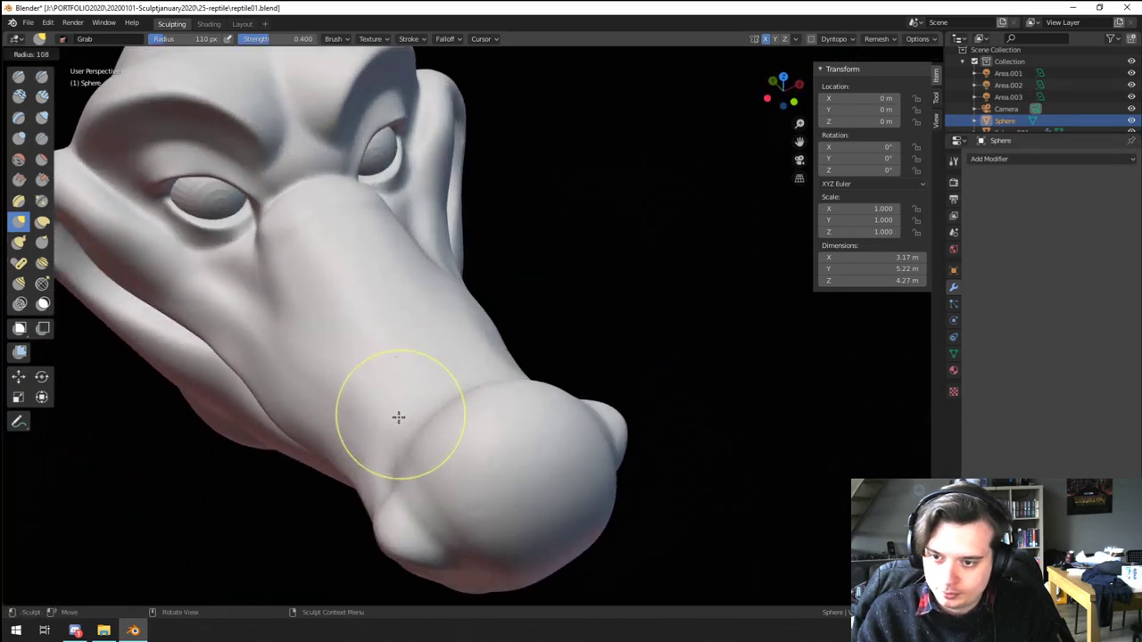
{"action": "left_click", "coordinate": [421, 420]}
{"action": "left_click_drag", "start_coordinate": [399, 491], "coordinate": [431, 474]}
{"action": "mouse_move", "coordinate": [431, 474]}
{"action": "middle_mouse_down"}
{"action": "mouse_move", "coordinate": [428, 406]}
{"action": "mouse_move", "coordinate": [379, 401]}
{"action": "mouse_move", "coordinate": [387, 389]}
{"action": "mouse_move", "coordinate": [398, 418]}
{"action": "mouse_move", "coordinate": [406, 411]}
{"action": "middle_mouse_up"}
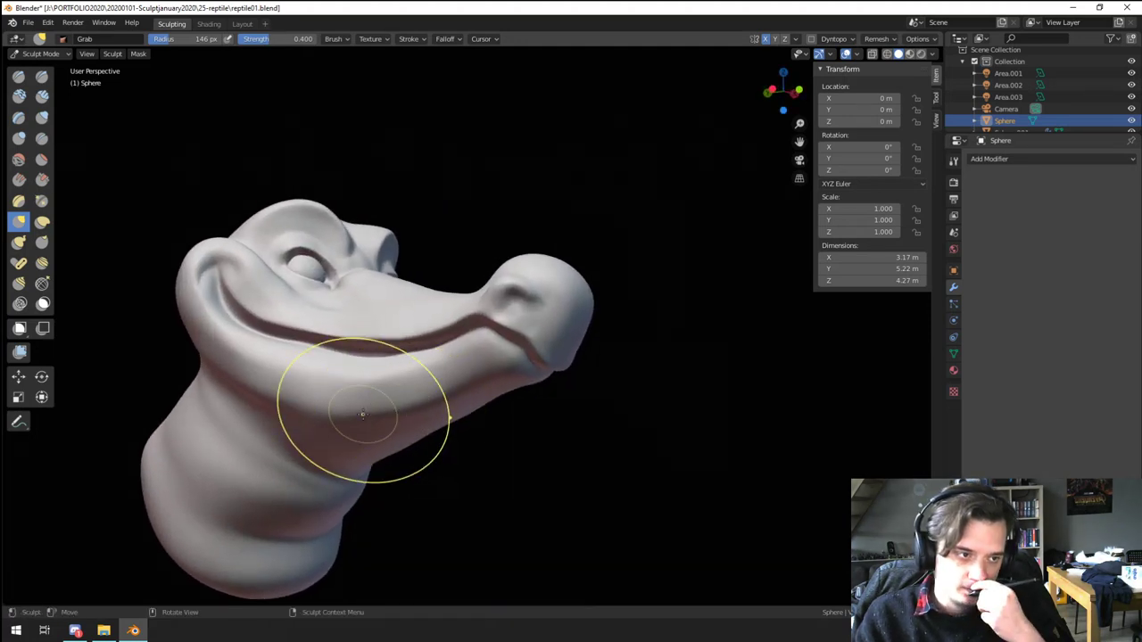
Step: Nudge the lower lip below the cheek toward the mouth line with the Grab brush at a radius of 167 px
{"action": "mouse_move", "coordinate": [324, 354]}
{"action": "middle_mouse_down"}
{"action": "mouse_move", "coordinate": [302, 301]}
{"action": "mouse_move", "coordinate": [311, 322]}
{"action": "mouse_move", "coordinate": [312, 308]}
{"action": "middle_mouse_up"}
{"action": "key", "text": "f"}
{"action": "left_click", "coordinate": [307, 346]}
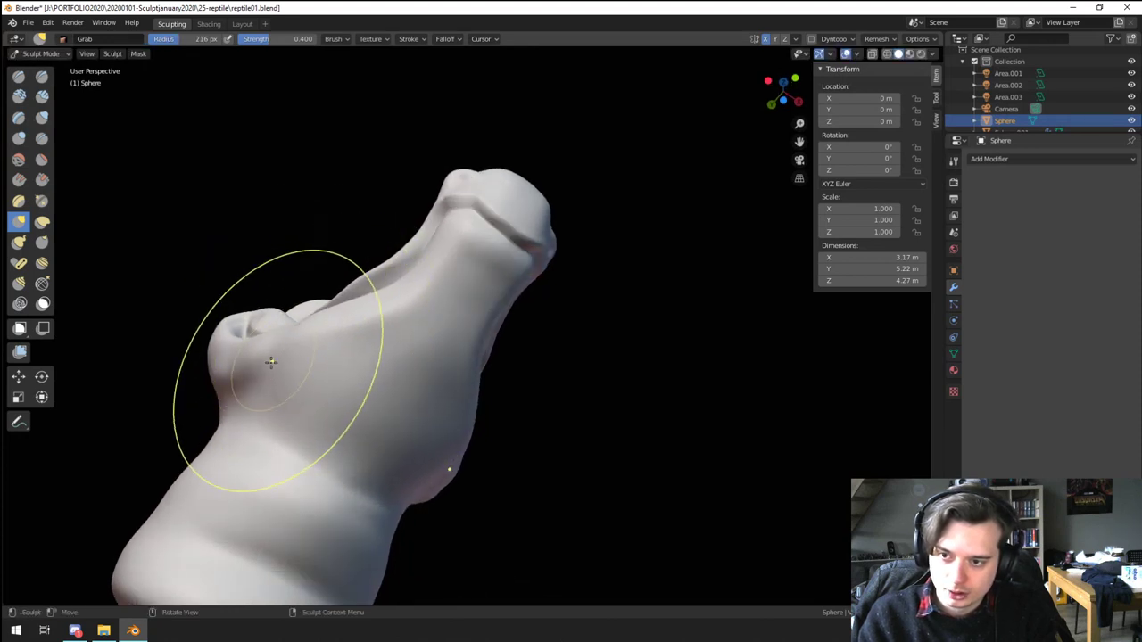
{"action": "middle_click_drag", "start_coordinate": [270, 362], "coordinate": [350, 377]}
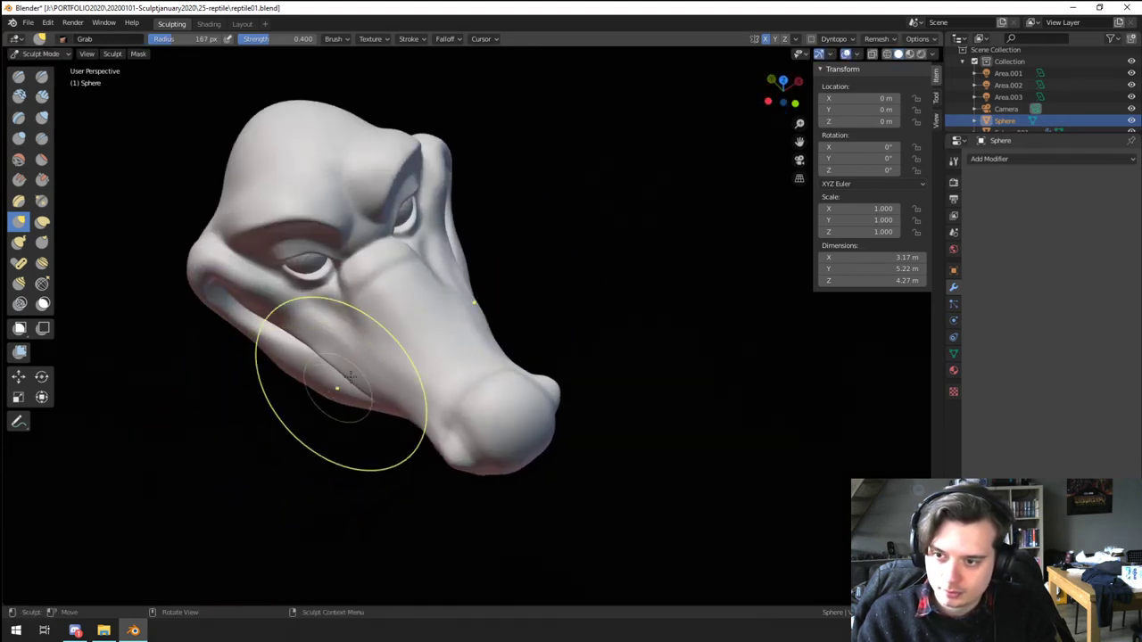
{"action": "left_click_drag", "start_coordinate": [351, 377], "coordinate": [360, 384]}
{"action": "middle_click_drag", "start_coordinate": [356, 376], "coordinate": [428, 280]}
Step: Raise a crisp lower lip edge along the rear of the mouth line with the inverted Crease brush at a radius of 46 px
{"action": "scroll", "coordinate": [354, 299], "scroll_direction": "up", "scroll_amount": 2}
{"action": "scroll", "coordinate": [428, 280], "scroll_direction": "up", "scroll_amount": 3}
{"action": "left_click", "coordinate": [45, 141]}
{"action": "key", "text": "f"}
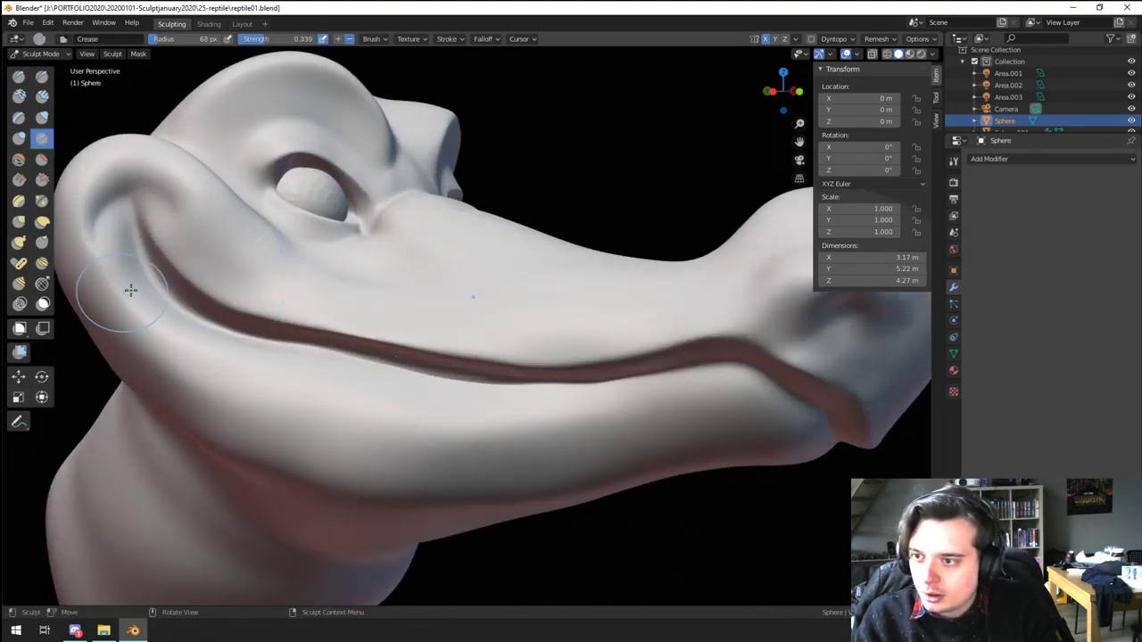
{"action": "left_click", "coordinate": [133, 291]}
{"action": "mouse_move", "coordinate": [141, 265]}
{"action": "middle_mouse_down"}
{"action": "mouse_move", "coordinate": [124, 271]}
{"action": "mouse_move", "coordinate": [160, 305]}
{"action": "middle_mouse_up"}
{"action": "left_click_drag", "start_coordinate": [163, 284], "coordinate": [255, 378], "text": "ctrl"}
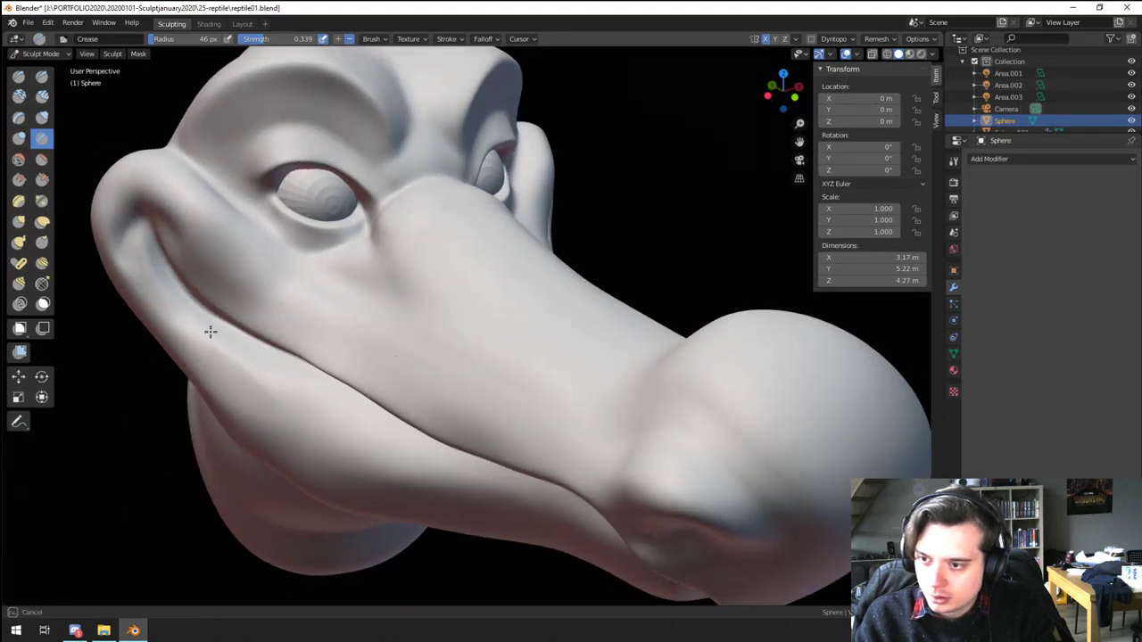
{"action": "middle_click_drag", "start_coordinate": [263, 377], "coordinate": [456, 454]}
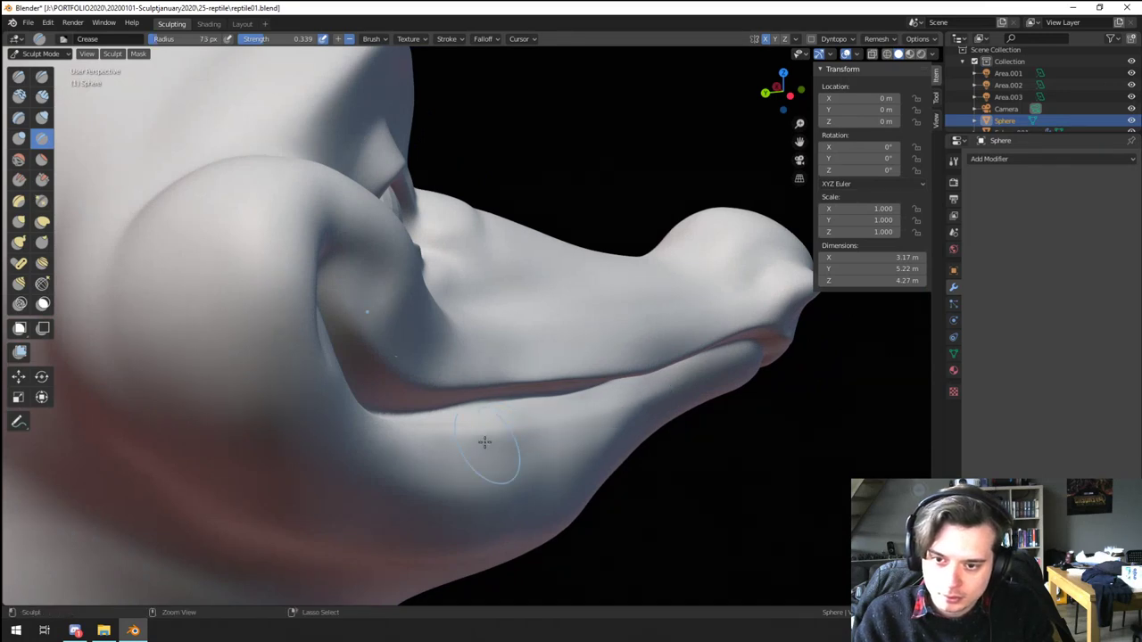
Step: Sharpen the lower lip's edge from below the nostril back toward the cheek with the Crease brush at a radius of 73 px
{"action": "left_click_drag", "start_coordinate": [648, 396], "coordinate": [718, 365], "text": "ctrl"}
{"action": "middle_click_drag", "start_coordinate": [719, 365], "coordinate": [594, 345]}
{"action": "mouse_move", "coordinate": [592, 358]}
{"action": "left_mouse_down", "text": "ctrl"}
{"action": "mouse_move", "coordinate": [740, 330]}
{"action": "mouse_move", "coordinate": [821, 336]}
{"action": "mouse_move", "coordinate": [826, 368]}
{"action": "left_mouse_up", "text": "ctrl"}
{"action": "left_click_drag", "start_coordinate": [680, 347], "coordinate": [802, 332]}
{"action": "left_click_drag", "start_coordinate": [599, 361], "coordinate": [550, 369]}
{"action": "middle_click_drag", "start_coordinate": [350, 305], "coordinate": [321, 344]}
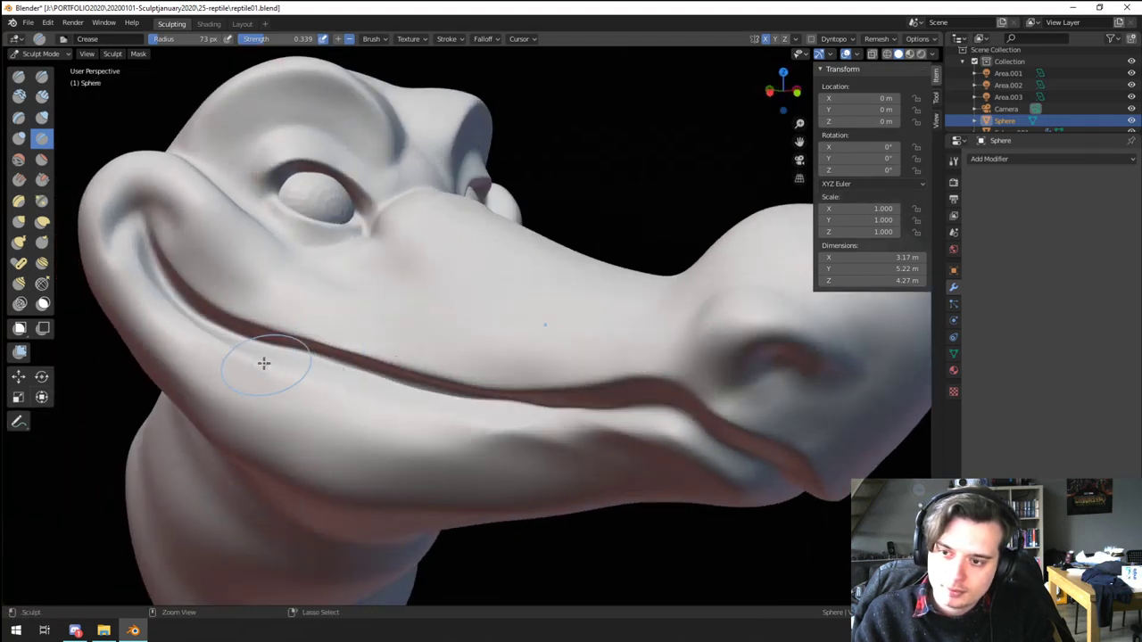
{"action": "mouse_move", "coordinate": [268, 364]}
{"action": "left_mouse_down"}
{"action": "mouse_move", "coordinate": [508, 433]}
{"action": "mouse_move", "coordinate": [447, 434]}
{"action": "left_mouse_up"}
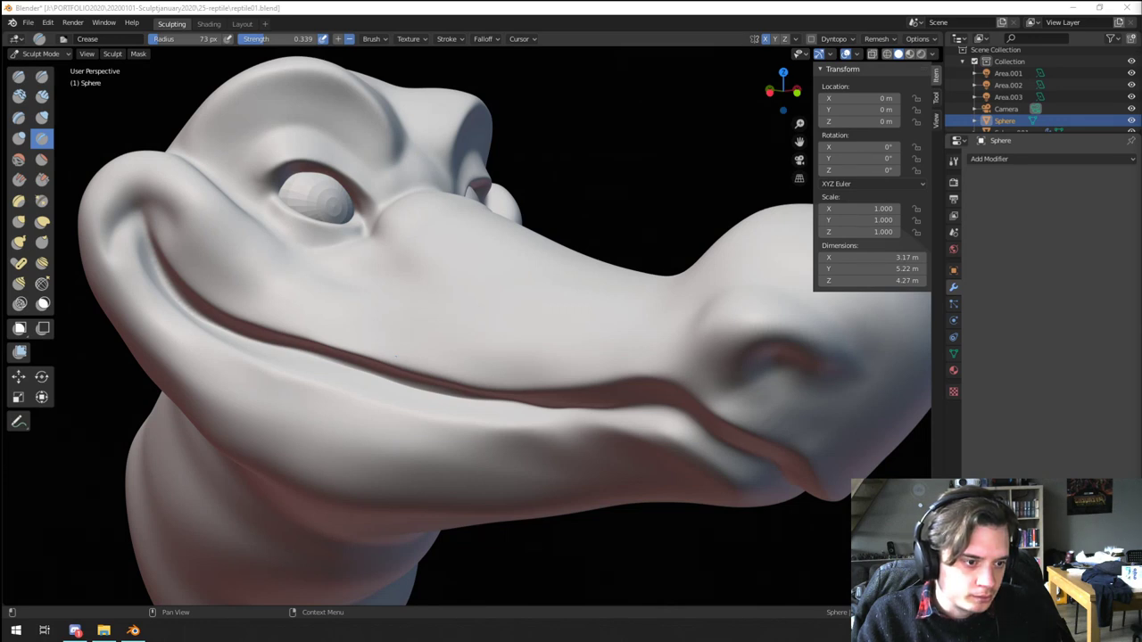
Step: Tighten the mouth line from the cheek to the nostril with the Pinch brush
{"action": "middle_click_drag", "start_coordinate": [495, 431], "coordinate": [502, 430]}
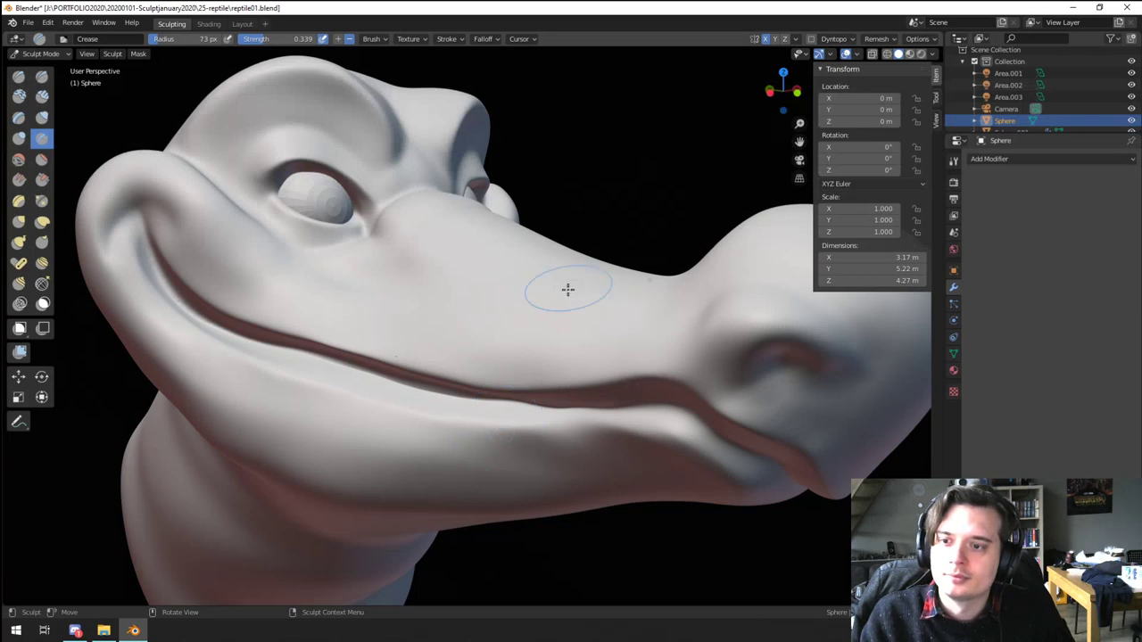
{"action": "scroll", "coordinate": [584, 320], "scroll_direction": "down", "scroll_amount": 2}
{"action": "middle_click_drag", "start_coordinate": [556, 378], "coordinate": [580, 365]}
{"action": "scroll", "coordinate": [576, 368], "scroll_direction": "up", "scroll_amount": 2}
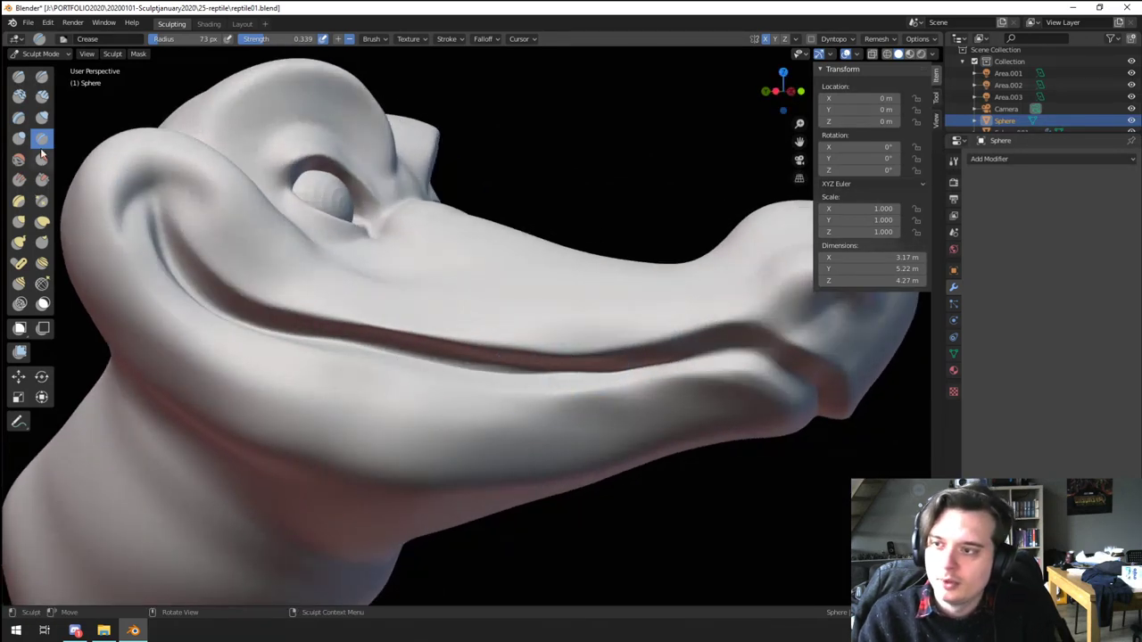
{"action": "left_click", "coordinate": [45, 203]}
{"action": "mouse_move", "coordinate": [280, 329]}
{"action": "left_mouse_down"}
{"action": "mouse_move", "coordinate": [700, 341]}
{"action": "mouse_move", "coordinate": [787, 361]}
{"action": "left_mouse_up"}
{"action": "middle_click_drag", "start_coordinate": [787, 361], "coordinate": [704, 317]}
{"action": "left_click_drag", "start_coordinate": [691, 314], "coordinate": [769, 323]}
{"action": "scroll", "coordinate": [577, 395], "scroll_direction": "down", "scroll_amount": 4}
Step: Flatten the side of the lower jaw from below the cheek toward the chin with the Flatten/Contrast brush at a radius of 139 px
{"action": "middle_click_drag", "start_coordinate": [578, 395], "coordinate": [638, 299]}
{"action": "scroll", "coordinate": [589, 361], "scroll_direction": "up", "scroll_amount": 2}
{"action": "left_click", "coordinate": [42, 161]}
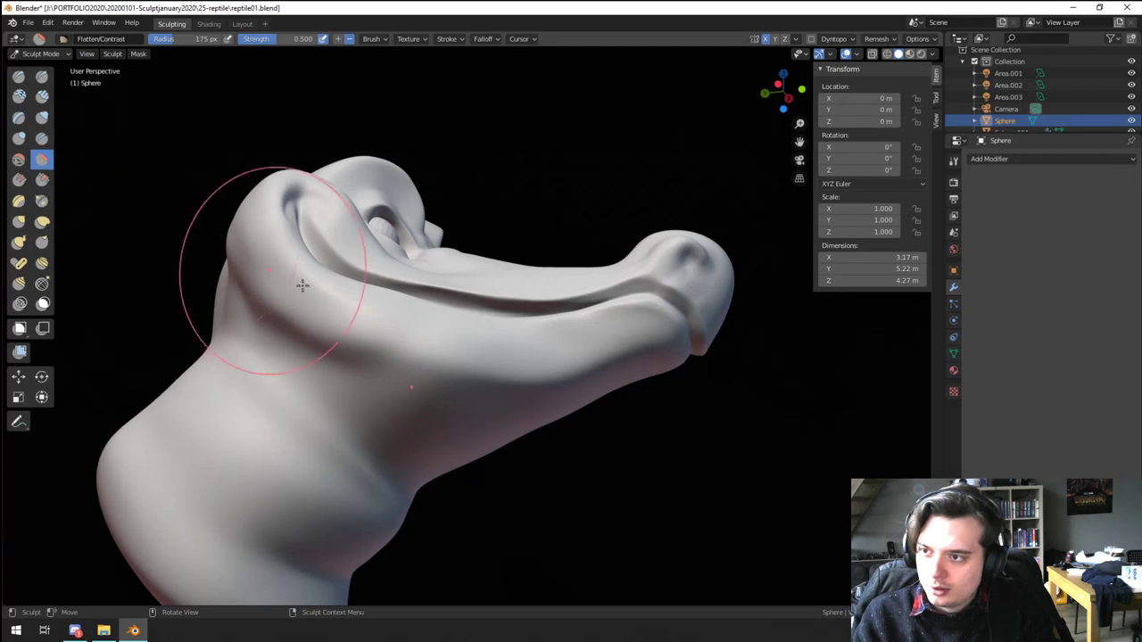
{"action": "key", "text": "f"}
{"action": "left_click", "coordinate": [447, 350]}
{"action": "left_click_drag", "start_coordinate": [359, 336], "coordinate": [487, 383]}
{"action": "left_click_drag", "start_coordinate": [347, 328], "coordinate": [492, 369]}
{"action": "left_click_drag", "start_coordinate": [424, 357], "coordinate": [548, 358]}
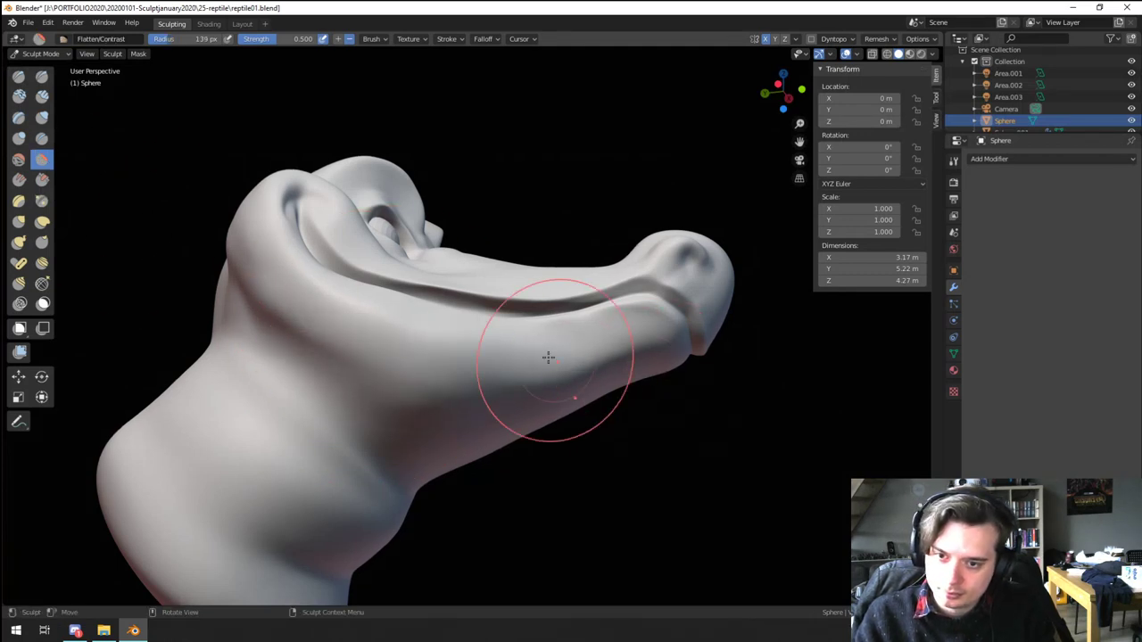
{"action": "middle_click_drag", "start_coordinate": [548, 358], "coordinate": [483, 356]}
{"action": "left_click_drag", "start_coordinate": [465, 367], "coordinate": [588, 345]}
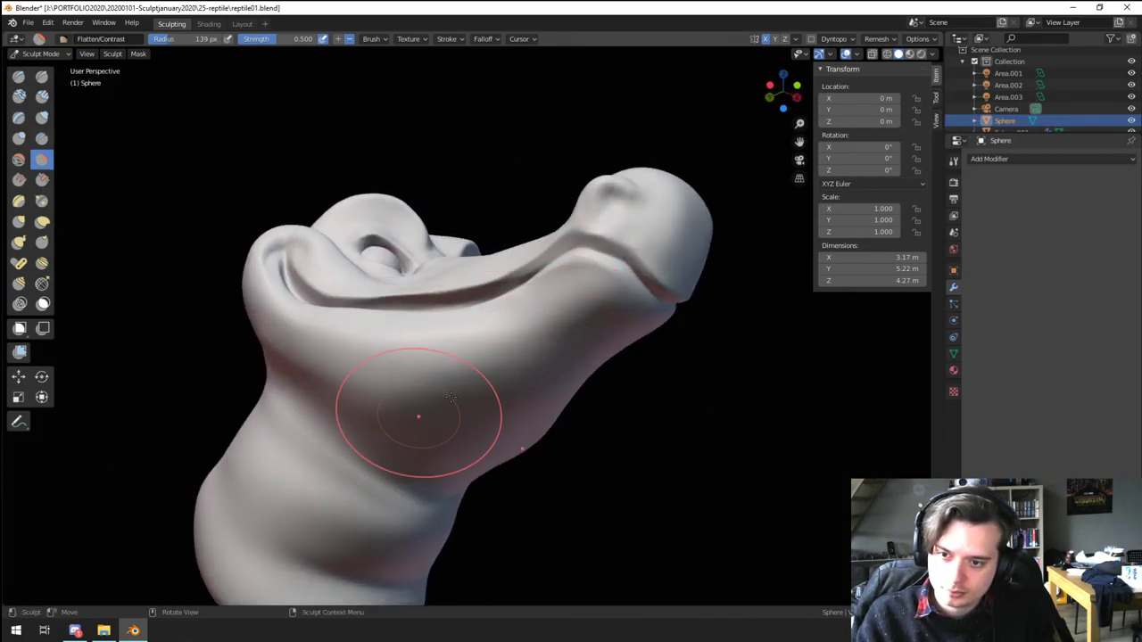
Step: Flatten the upper side of the snout between the eye and nostril with the Flatten/Contrast brush at a radius of 186 px
{"action": "middle_click_drag", "start_coordinate": [396, 401], "coordinate": [376, 422]}
{"action": "middle_click_drag", "start_coordinate": [451, 406], "coordinate": [366, 419]}
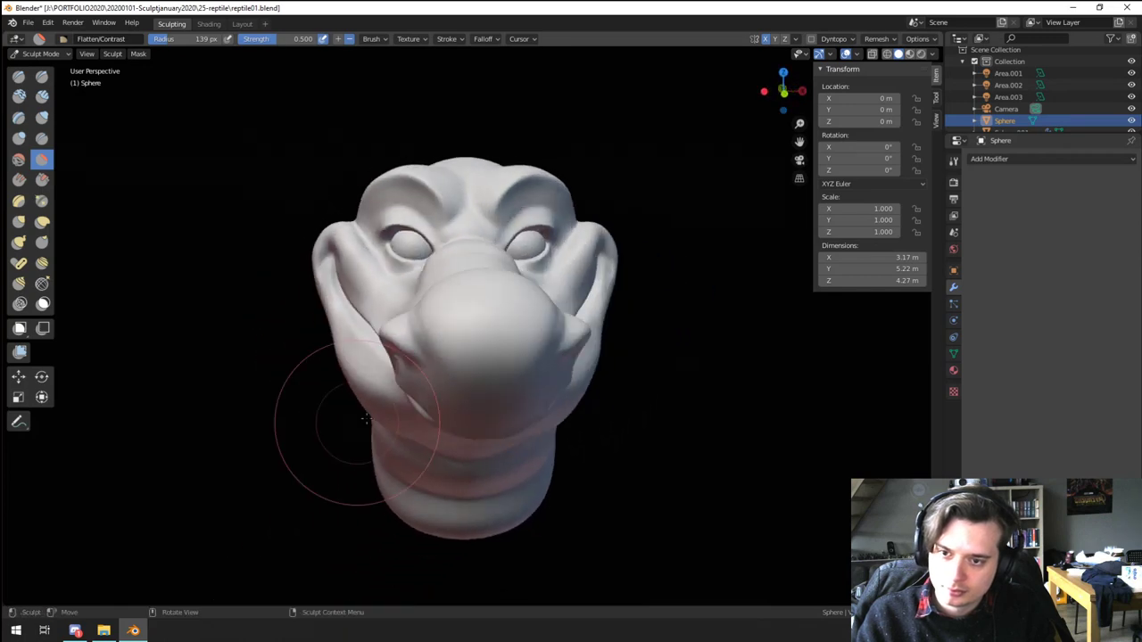
{"action": "mouse_move", "coordinate": [491, 343]}
{"action": "middle_mouse_down"}
{"action": "mouse_move", "coordinate": [482, 365]}
{"action": "mouse_move", "coordinate": [446, 378]}
{"action": "mouse_move", "coordinate": [428, 474]}
{"action": "mouse_move", "coordinate": [304, 359]}
{"action": "mouse_move", "coordinate": [278, 416]}
{"action": "mouse_move", "coordinate": [265, 310]}
{"action": "middle_mouse_up"}
{"action": "key", "text": "f"}
{"action": "left_click", "coordinate": [263, 392]}
{"action": "key", "text": "f"}
{"action": "left_click", "coordinate": [160, 380]}
{"action": "middle_click_drag", "start_coordinate": [160, 380], "coordinate": [208, 362], "text": "shift"}
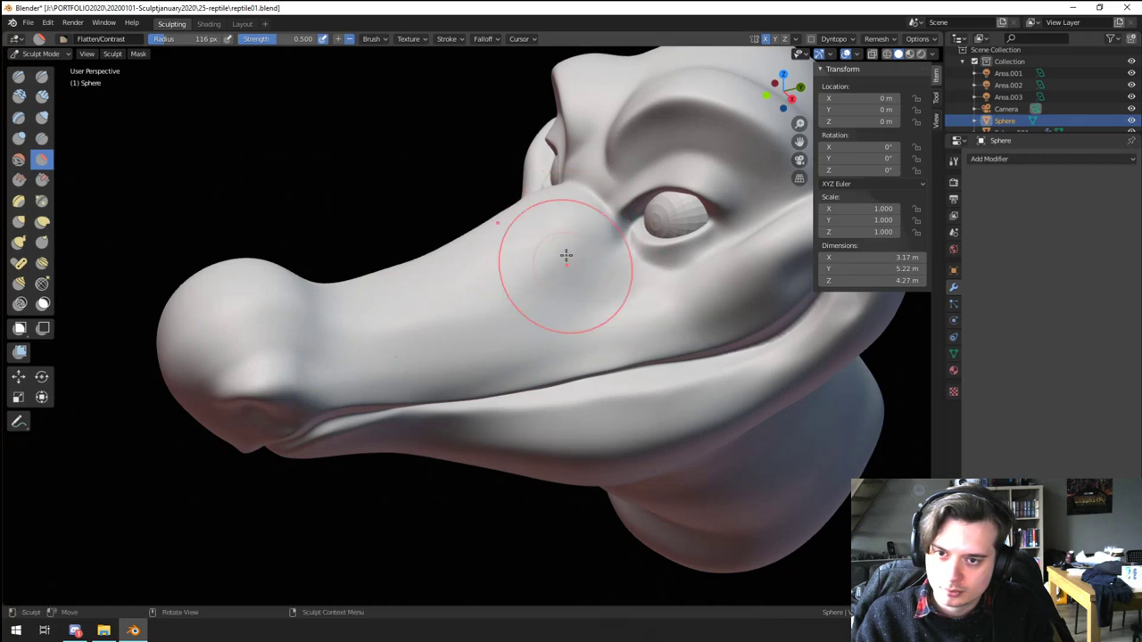
{"action": "mouse_move", "coordinate": [566, 256]}
{"action": "middle_mouse_down"}
{"action": "mouse_move", "coordinate": [487, 260]}
{"action": "mouse_move", "coordinate": [491, 313]}
{"action": "mouse_move", "coordinate": [564, 302]}
{"action": "mouse_move", "coordinate": [566, 194]}
{"action": "mouse_move", "coordinate": [539, 211]}
{"action": "middle_mouse_up"}
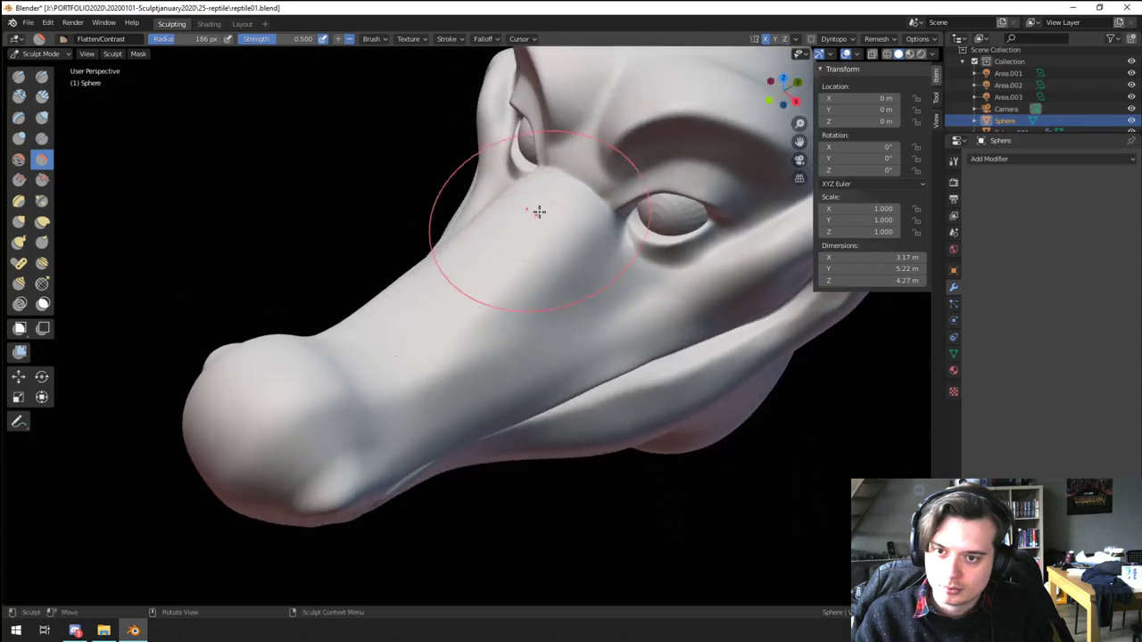
{"action": "left_click_drag", "start_coordinate": [433, 321], "coordinate": [451, 316]}
Step: Flatten the opposite side of the lower jaw below the middle of the mouth with the Flatten/Contrast brush
{"action": "scroll", "coordinate": [451, 318], "scroll_direction": "down", "scroll_amount": 4}
{"action": "mouse_move", "coordinate": [453, 323]}
{"action": "middle_mouse_down"}
{"action": "mouse_move", "coordinate": [494, 339]}
{"action": "mouse_move", "coordinate": [548, 298]}
{"action": "mouse_move", "coordinate": [442, 248]}
{"action": "middle_mouse_up"}
{"action": "middle_click_drag", "start_coordinate": [548, 316], "coordinate": [472, 309], "text": "shift"}
{"action": "scroll", "coordinate": [455, 310], "scroll_direction": "up", "scroll_amount": 2}
{"action": "key", "text": "f"}
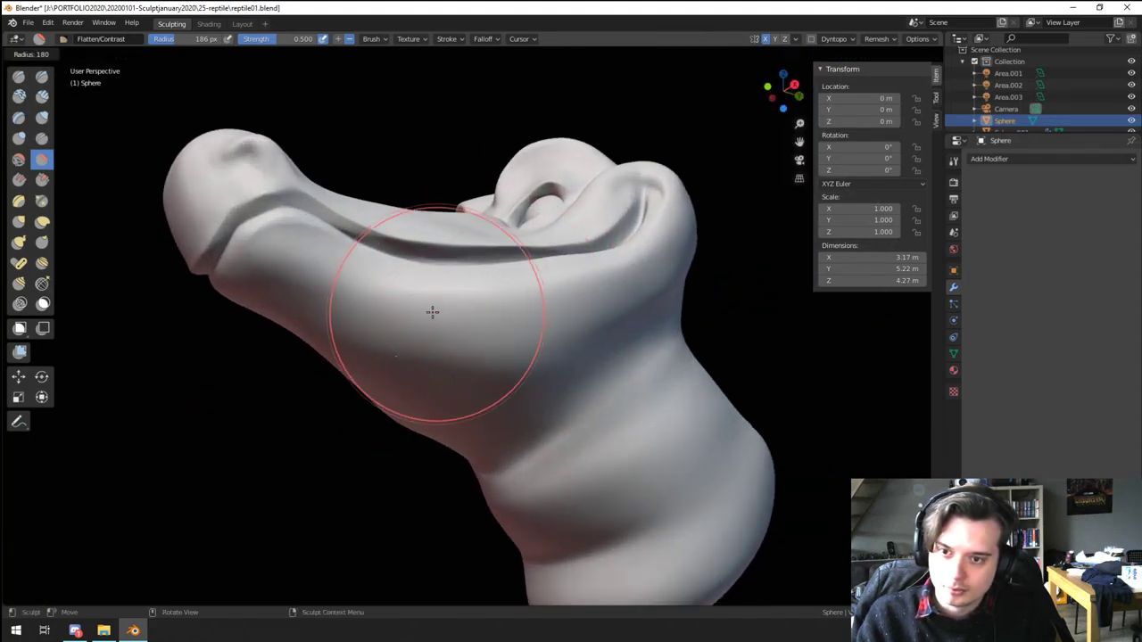
{"action": "left_click", "coordinate": [421, 315]}
{"action": "left_click_drag", "start_coordinate": [399, 327], "coordinate": [572, 303]}
{"action": "key", "text": "f"}
{"action": "left_click", "coordinate": [511, 298]}
{"action": "left_click_drag", "start_coordinate": [392, 286], "coordinate": [501, 292]}
Step: Flatten the jaw plane beneath the lower lip back toward the cheek with the Flatten/Contrast brush at a radius of 119 px
{"action": "middle_click_drag", "start_coordinate": [503, 303], "coordinate": [473, 345]}
{"action": "key", "text": "f"}
{"action": "left_click", "coordinate": [492, 343]}
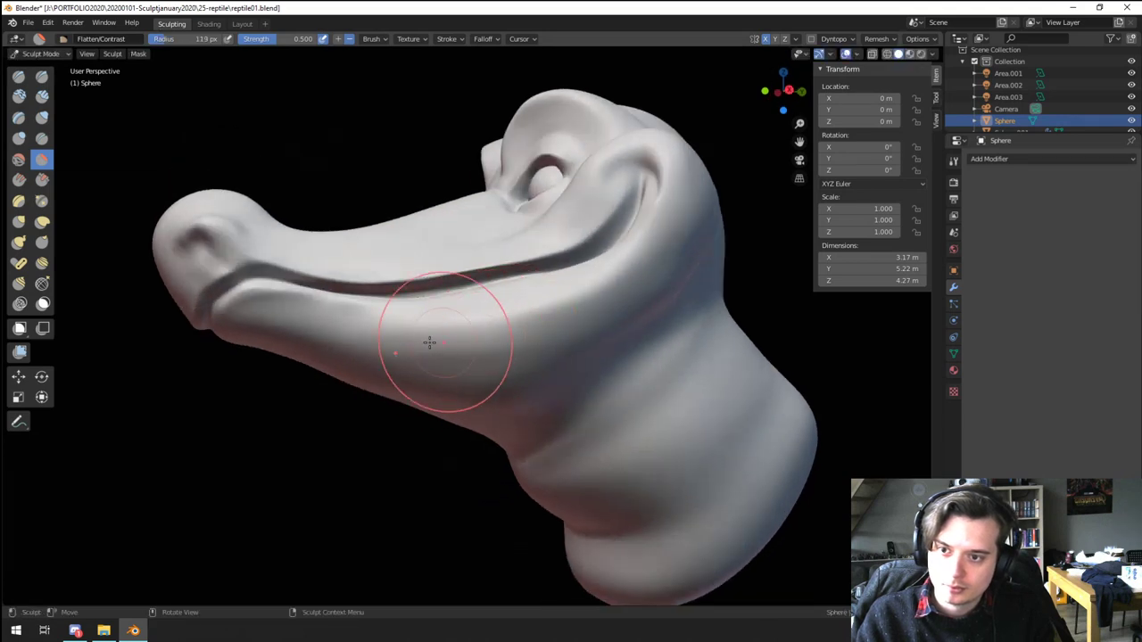
{"action": "left_click_drag", "start_coordinate": [428, 334], "coordinate": [526, 323]}
{"action": "middle_click_drag", "start_coordinate": [554, 325], "coordinate": [502, 293]}
{"action": "left_click_drag", "start_coordinate": [496, 330], "coordinate": [600, 254]}
{"action": "middle_click_drag", "start_coordinate": [579, 233], "coordinate": [617, 274]}
Step: Flatten the cheek bulge around the mouth corner with the Flatten/Contrast brush at a radius of 236 px
{"action": "key", "text": "f"}
{"action": "left_click", "coordinate": [659, 204]}
{"action": "left_click_drag", "start_coordinate": [650, 215], "coordinate": [624, 218]}
{"action": "mouse_move", "coordinate": [555, 252]}
{"action": "middle_mouse_down"}
{"action": "mouse_move", "coordinate": [599, 254]}
{"action": "mouse_move", "coordinate": [582, 266]}
{"action": "mouse_move", "coordinate": [510, 273]}
{"action": "mouse_move", "coordinate": [299, 256]}
{"action": "middle_mouse_up"}
{"action": "scroll", "coordinate": [599, 253], "scroll_direction": "up", "scroll_amount": 1}
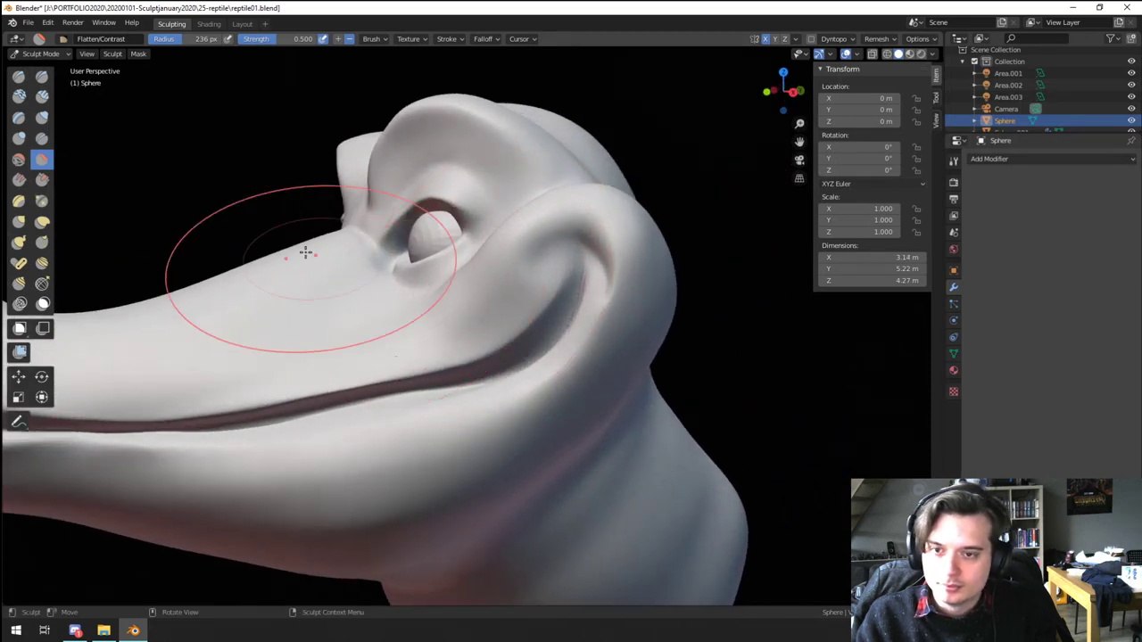
Step: Inflate the cheek fold behind the mouth corner with the Inflate/Deflate brush at 160 px, and set the radius to 119 px
{"action": "left_click", "coordinate": [43, 128]}
{"action": "key", "text": "f"}
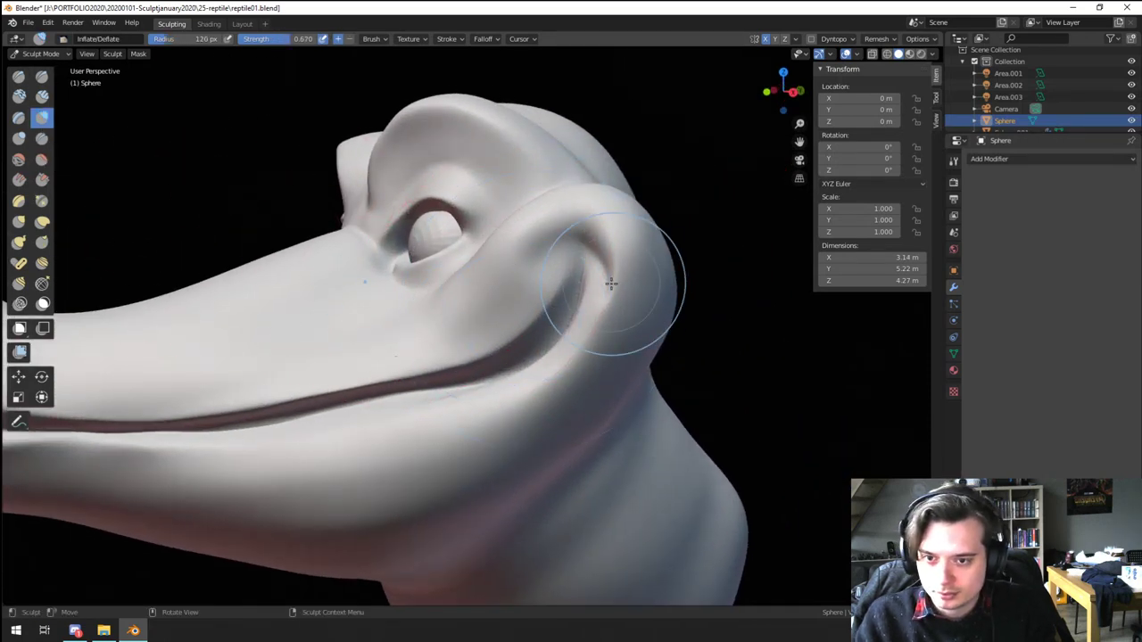
{"action": "left_click", "coordinate": [708, 283]}
{"action": "left_click_drag", "start_coordinate": [635, 279], "coordinate": [632, 321]}
{"action": "middle_click_drag", "start_coordinate": [585, 281], "coordinate": [577, 294]}
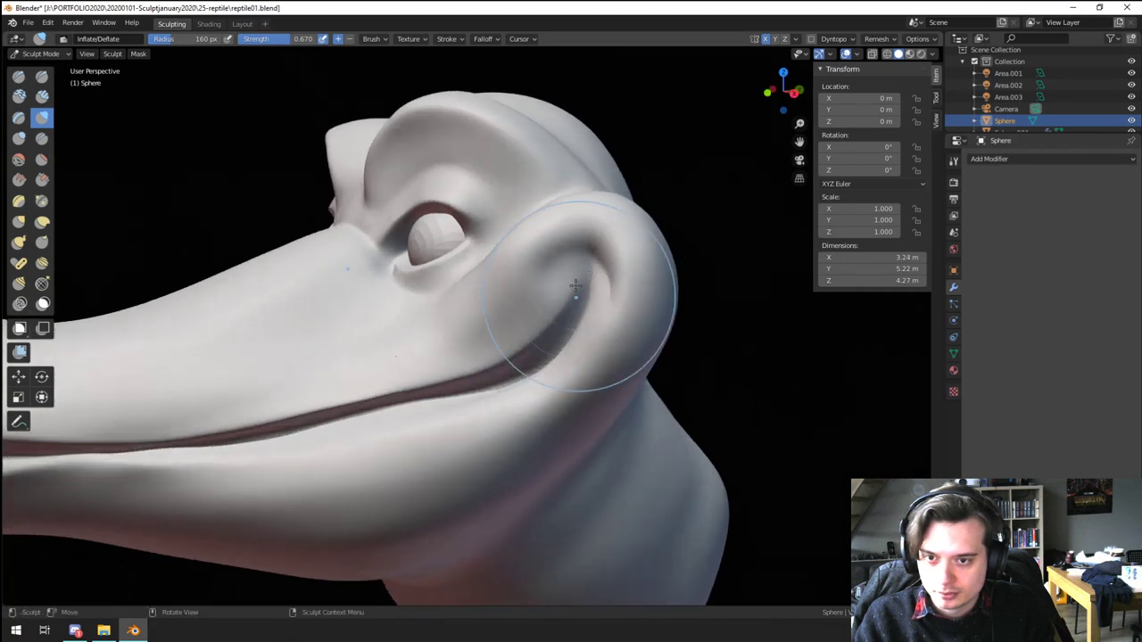
{"action": "key", "text": "f"}
{"action": "left_click", "coordinate": [575, 260]}
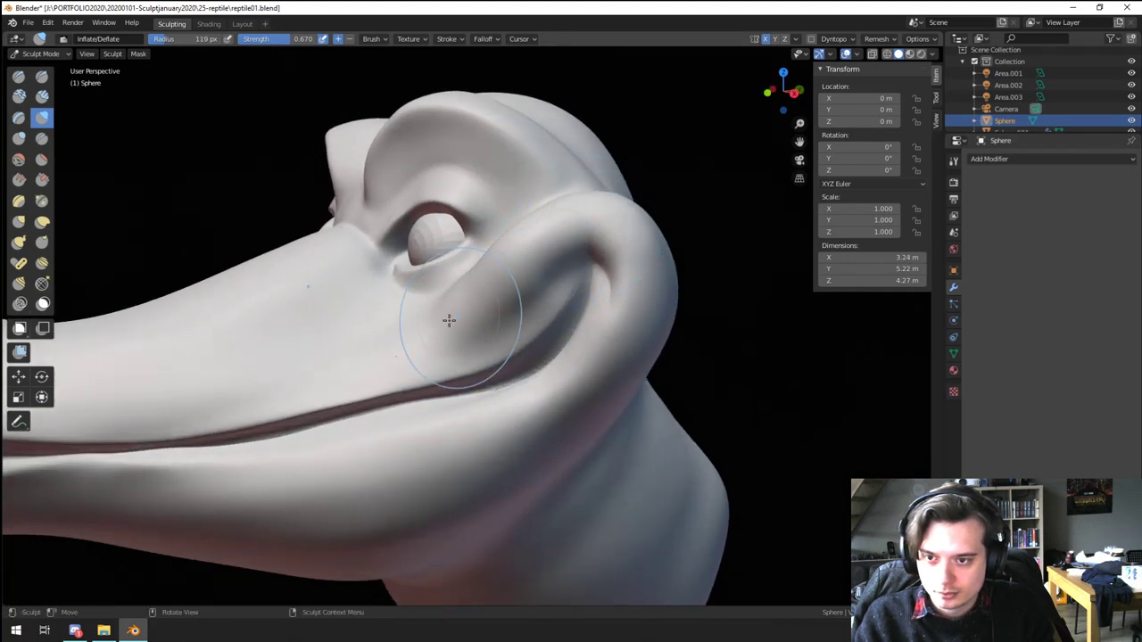
Step: Inflate the corner of the jaw, and deepen the fold behind the mouth corner with the Crease brush, narrowing its radius to 64 px
{"action": "left_click_drag", "start_coordinate": [603, 277], "coordinate": [602, 337]}
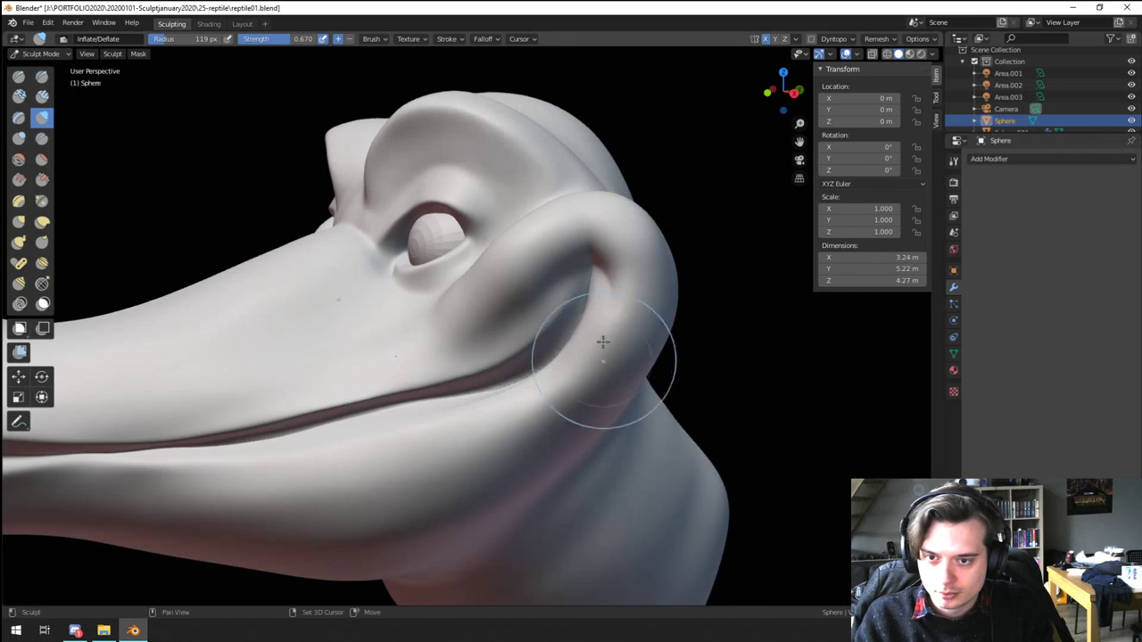
{"action": "middle_click_drag", "start_coordinate": [488, 286], "coordinate": [479, 250], "text": "ctrl"}
{"action": "left_click", "coordinate": [41, 139]}
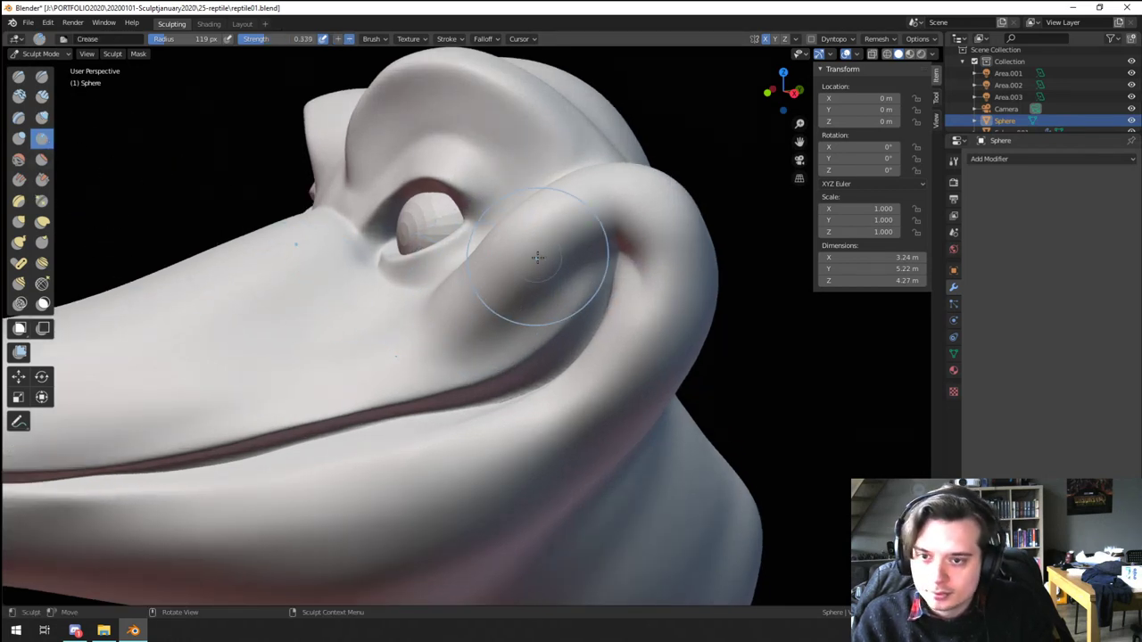
{"action": "mouse_move", "coordinate": [541, 248]}
{"action": "left_mouse_down"}
{"action": "mouse_move", "coordinate": [575, 224]}
{"action": "mouse_move", "coordinate": [665, 312]}
{"action": "mouse_move", "coordinate": [627, 358]}
{"action": "left_mouse_up"}
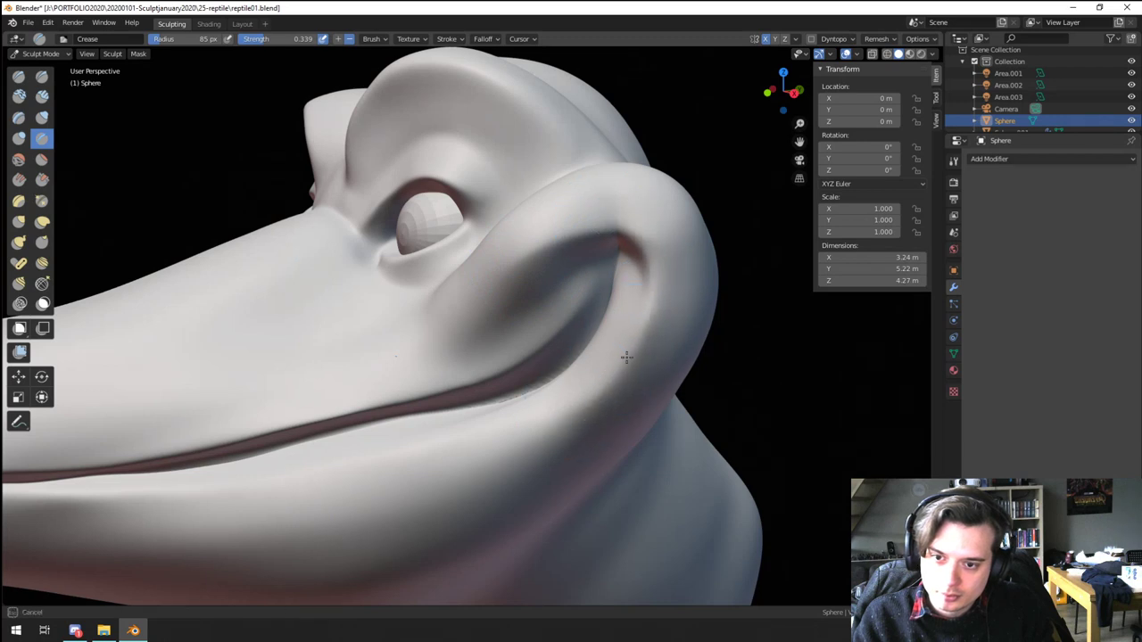
{"action": "key", "text": "f"}
{"action": "left_click", "coordinate": [564, 297]}
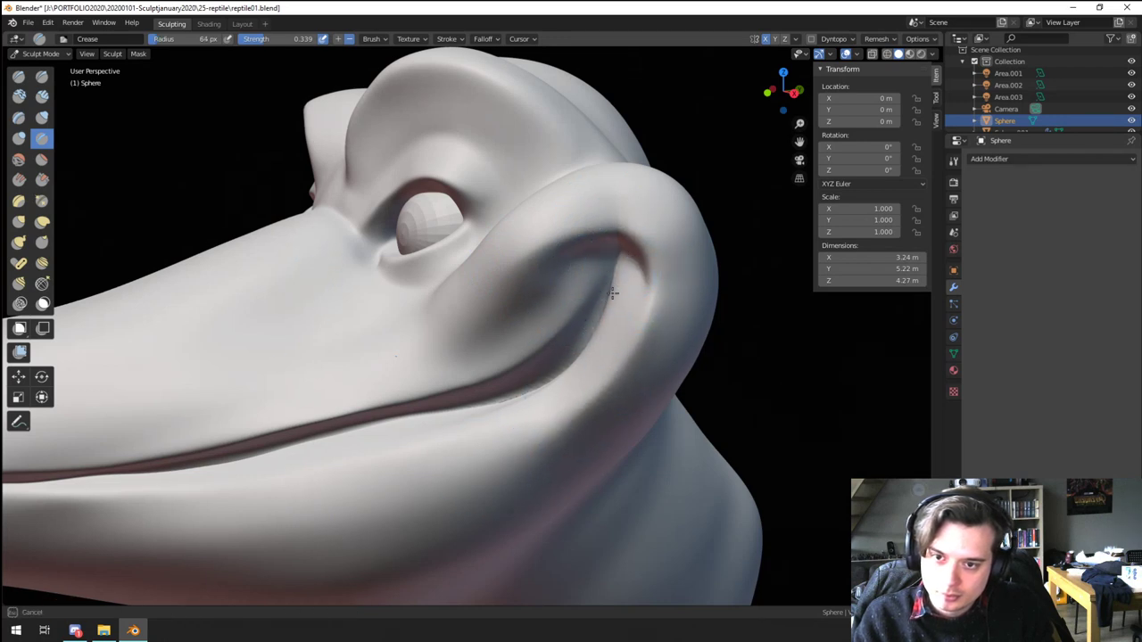
Step: Pull the cheek bulge behind the mouth corner outward with the Grab brush at a radius of 196 px
{"action": "scroll", "coordinate": [484, 398], "scroll_direction": "down", "scroll_amount": 4}
{"action": "middle_click_drag", "start_coordinate": [485, 398], "coordinate": [658, 348]}
{"action": "scroll", "coordinate": [554, 330], "scroll_direction": "down", "scroll_amount": 3}
{"action": "middle_click_drag", "start_coordinate": [544, 379], "coordinate": [535, 331]}
{"action": "scroll", "coordinate": [536, 331], "scroll_direction": "up", "scroll_amount": 5}
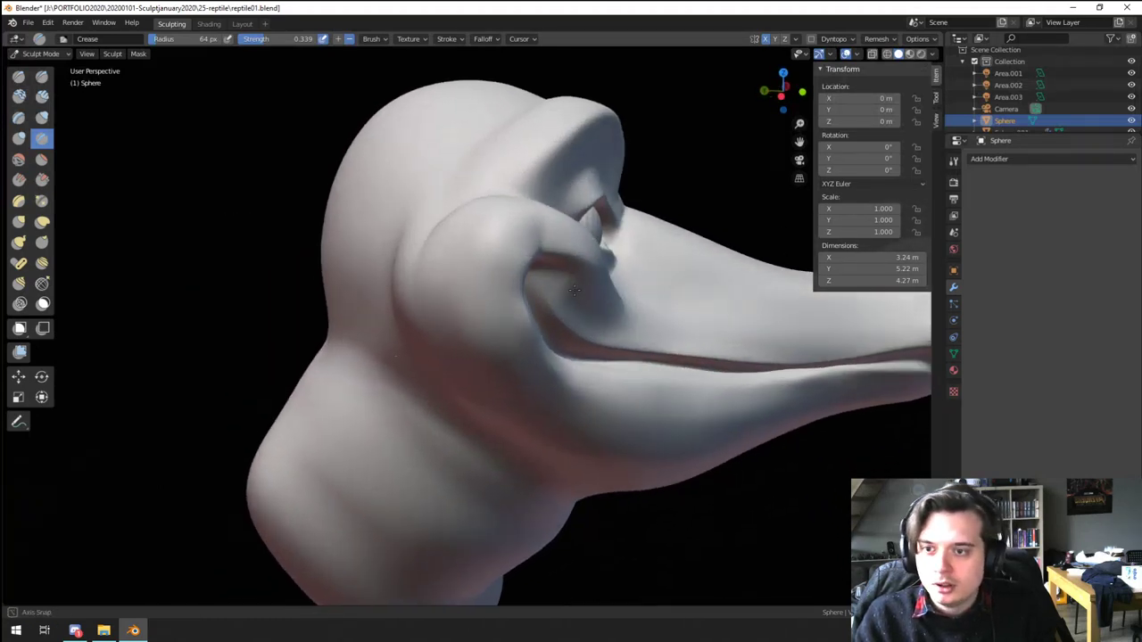
{"action": "key", "text": "g"}
{"action": "key", "text": "f"}
{"action": "left_click", "coordinate": [638, 453]}
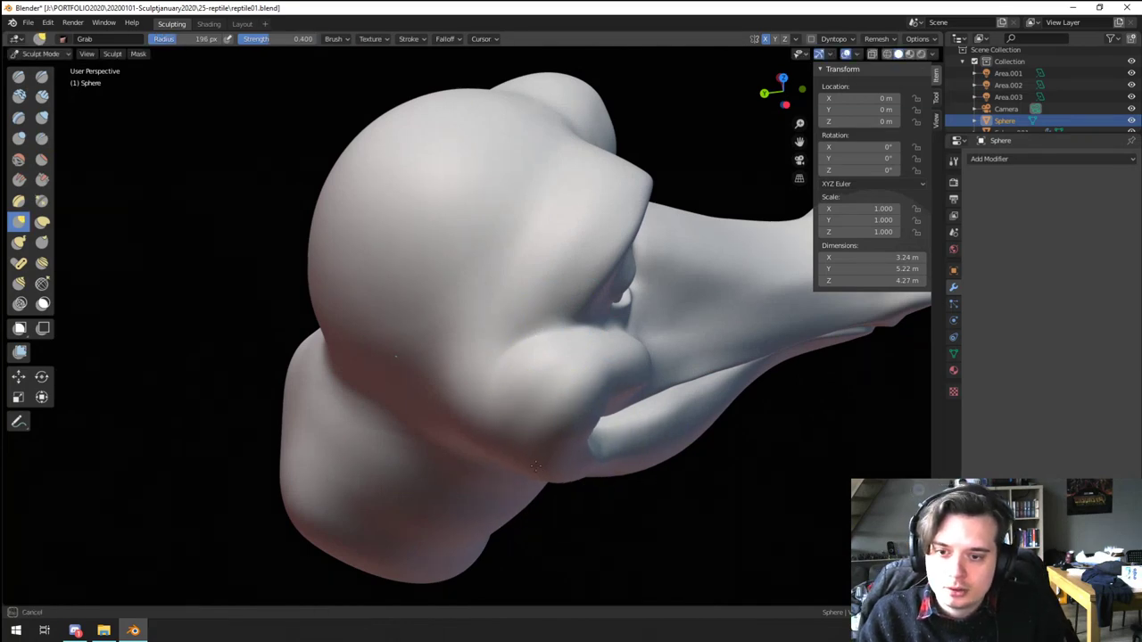
{"action": "mouse_move", "coordinate": [568, 461]}
{"action": "middle_mouse_down"}
{"action": "mouse_move", "coordinate": [483, 377]}
{"action": "mouse_move", "coordinate": [513, 308]}
{"action": "mouse_move", "coordinate": [523, 316]}
{"action": "mouse_move", "coordinate": [507, 333]}
{"action": "mouse_move", "coordinate": [423, 329]}
{"action": "mouse_move", "coordinate": [413, 362]}
{"action": "mouse_move", "coordinate": [359, 390]}
{"action": "mouse_move", "coordinate": [373, 390]}
{"action": "mouse_move", "coordinate": [362, 311]}
{"action": "mouse_move", "coordinate": [344, 340]}
{"action": "middle_mouse_up"}
{"action": "left_click_drag", "start_coordinate": [340, 341], "coordinate": [353, 343]}
{"action": "middle_click_drag", "start_coordinate": [354, 345], "coordinate": [365, 309]}
Step: Inflate the cheek bulge around the mouth corner with the Inflate/Deflate brush at a radius of 160 px
{"action": "key", "text": "f"}
{"action": "left_click", "coordinate": [333, 381]}
{"action": "mouse_move", "coordinate": [322, 378]}
{"action": "middle_mouse_down"}
{"action": "mouse_move", "coordinate": [327, 288]}
{"action": "mouse_move", "coordinate": [351, 300]}
{"action": "mouse_move", "coordinate": [363, 346]}
{"action": "middle_mouse_up"}
{"action": "left_click", "coordinate": [43, 119]}
{"action": "mouse_move", "coordinate": [377, 353]}
{"action": "left_mouse_down"}
{"action": "mouse_move", "coordinate": [408, 303]}
{"action": "mouse_move", "coordinate": [449, 294]}
{"action": "mouse_move", "coordinate": [408, 314]}
{"action": "left_mouse_up"}
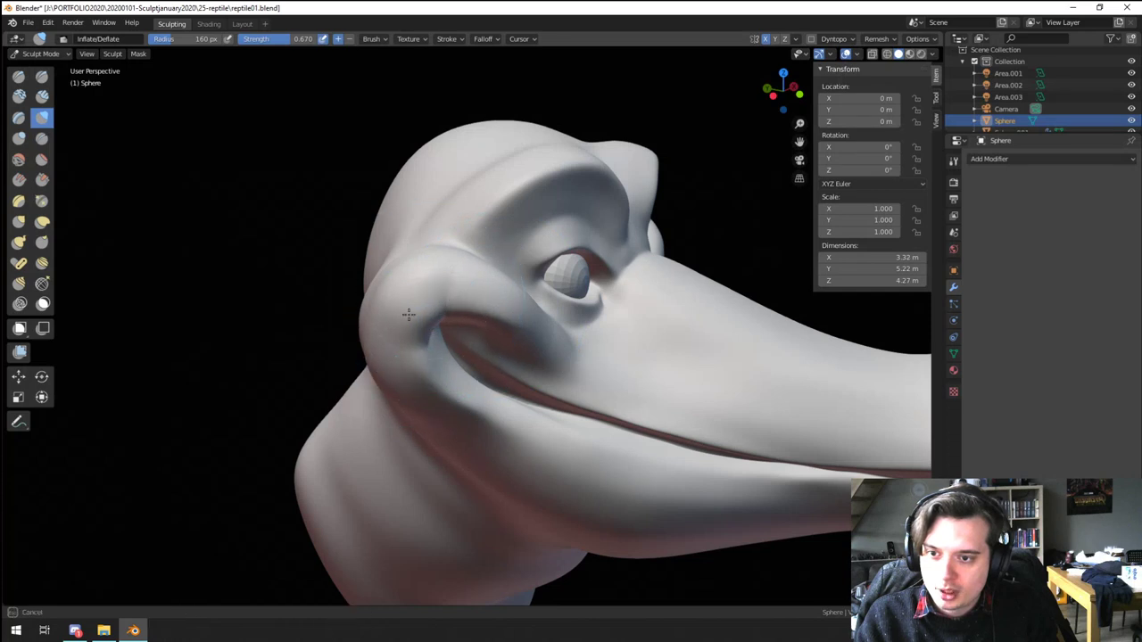
{"action": "left_click_drag", "start_coordinate": [405, 365], "coordinate": [433, 300]}
{"action": "middle_click_drag", "start_coordinate": [443, 310], "coordinate": [409, 296]}
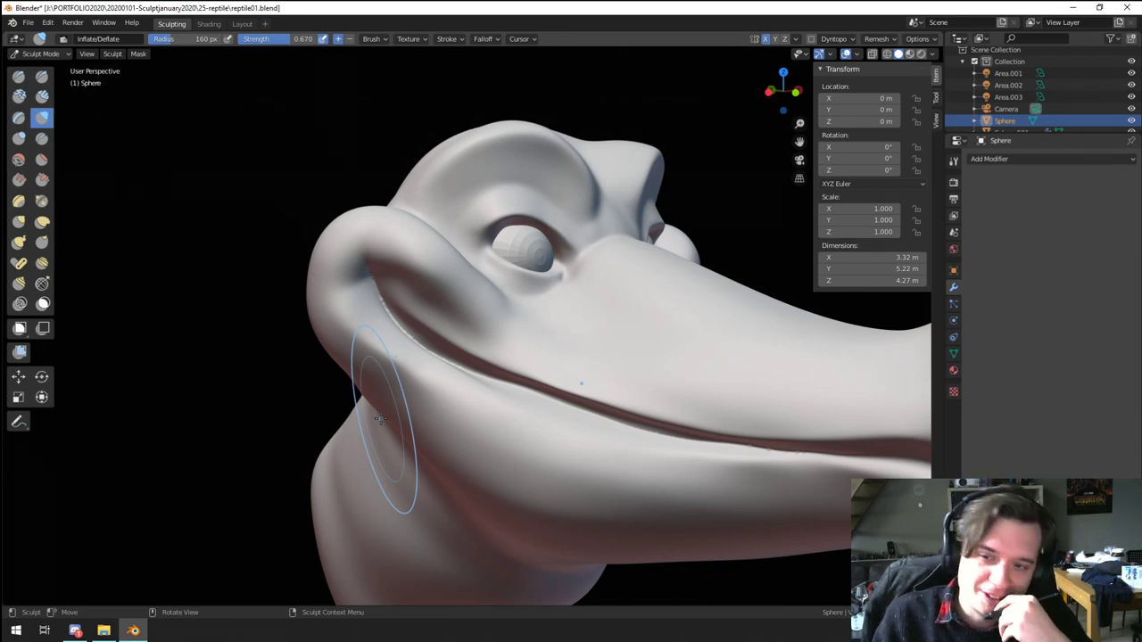
Step: Smooth out the rough lower-lip edge near the mouth corner, with the brush radius set to 124 px
{"action": "mouse_move", "coordinate": [368, 296]}
{"action": "left_mouse_down", "text": "shift"}
{"action": "mouse_move", "coordinate": [371, 265]}
{"action": "mouse_move", "coordinate": [384, 326]}
{"action": "left_mouse_up", "text": "shift"}
{"action": "mouse_move", "coordinate": [383, 326]}
{"action": "middle_mouse_down"}
{"action": "mouse_move", "coordinate": [392, 334]}
{"action": "mouse_move", "coordinate": [336, 301]}
{"action": "middle_mouse_up"}
{"action": "key", "text": "f"}
{"action": "left_click", "coordinate": [382, 331]}
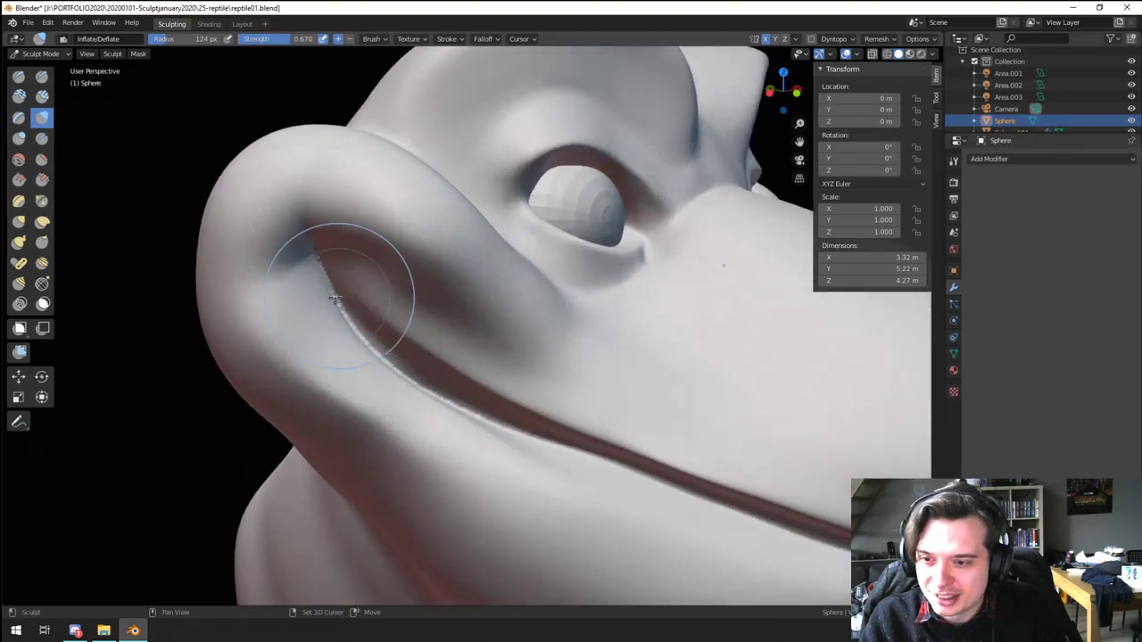
{"action": "left_click_drag", "start_coordinate": [339, 305], "coordinate": [346, 319]}
{"action": "left_click_drag", "start_coordinate": [511, 428], "coordinate": [486, 418]}
{"action": "mouse_move", "coordinate": [412, 381]}
{"action": "middle_mouse_down"}
{"action": "mouse_move", "coordinate": [365, 357]}
{"action": "mouse_move", "coordinate": [375, 420]}
{"action": "middle_mouse_up"}
{"action": "mouse_move", "coordinate": [374, 419]}
{"action": "middle_mouse_down"}
{"action": "mouse_move", "coordinate": [330, 402]}
{"action": "mouse_move", "coordinate": [419, 393]}
{"action": "middle_mouse_up"}
{"action": "middle_click_drag", "start_coordinate": [357, 357], "coordinate": [214, 241], "text": "ctrl"}
Step: Carve the fold around the mouth corner and under the cheek with the Crease brush, and undo the last stroke
{"action": "left_click", "coordinate": [43, 139]}
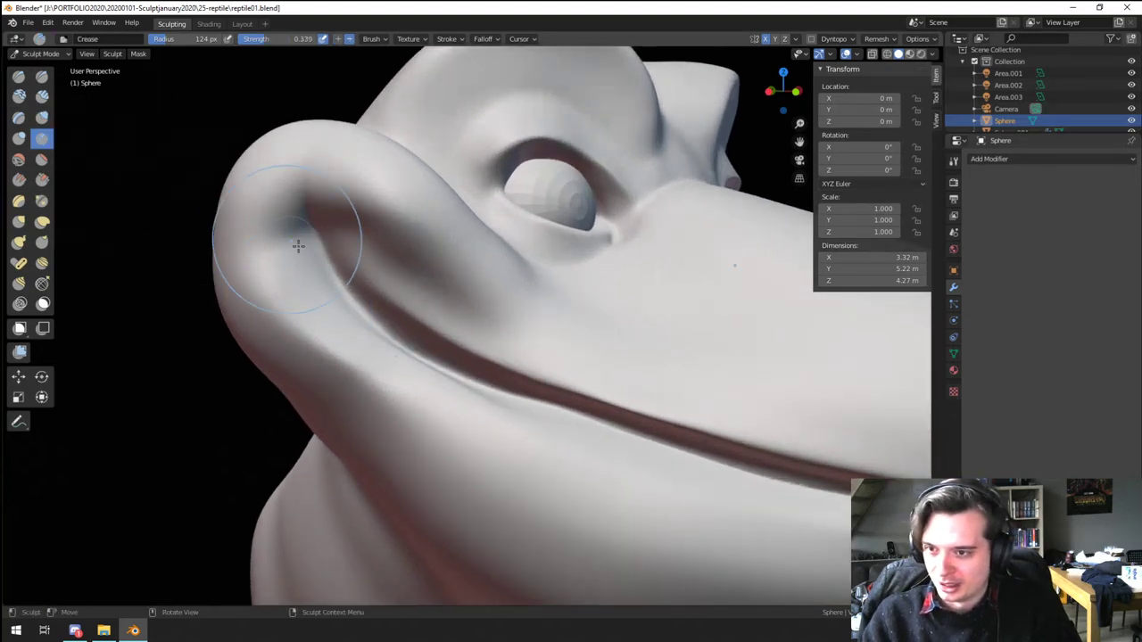
{"action": "left_click_drag", "start_coordinate": [259, 253], "coordinate": [348, 190]}
{"action": "mouse_move", "coordinate": [270, 266]}
{"action": "left_mouse_down"}
{"action": "mouse_move", "coordinate": [262, 238]}
{"action": "mouse_move", "coordinate": [332, 210]}
{"action": "left_mouse_up"}
{"action": "mouse_move", "coordinate": [342, 223]}
{"action": "left_mouse_down"}
{"action": "mouse_move", "coordinate": [360, 202]}
{"action": "mouse_move", "coordinate": [397, 234]}
{"action": "left_mouse_up"}
{"action": "left_click_drag", "start_coordinate": [402, 245], "coordinate": [482, 299]}
{"action": "key", "text": "ctrl+z"}
Step: Deepen the crease at the back end of the mouth corner with a brush radius of 91 px
{"action": "key", "text": "f"}
{"action": "left_click", "coordinate": [341, 273]}
{"action": "mouse_move", "coordinate": [299, 228]}
{"action": "left_mouse_down"}
{"action": "mouse_move", "coordinate": [337, 271]}
{"action": "mouse_move", "coordinate": [356, 255]}
{"action": "mouse_move", "coordinate": [315, 236]}
{"action": "mouse_move", "coordinate": [290, 257]}
{"action": "left_mouse_up"}
{"action": "scroll", "coordinate": [377, 304], "scroll_direction": "down", "scroll_amount": 6}
{"action": "middle_click_drag", "start_coordinate": [377, 304], "coordinate": [373, 264]}
{"action": "scroll", "coordinate": [406, 346], "scroll_direction": "up", "scroll_amount": 3}
{"action": "scroll", "coordinate": [413, 349], "scroll_direction": "up", "scroll_amount": 4}
Step: Soften the rims of the mouth-corner fold with the Flatten/Contrast brush, and set its radius to 106 px
{"action": "left_click", "coordinate": [48, 159]}
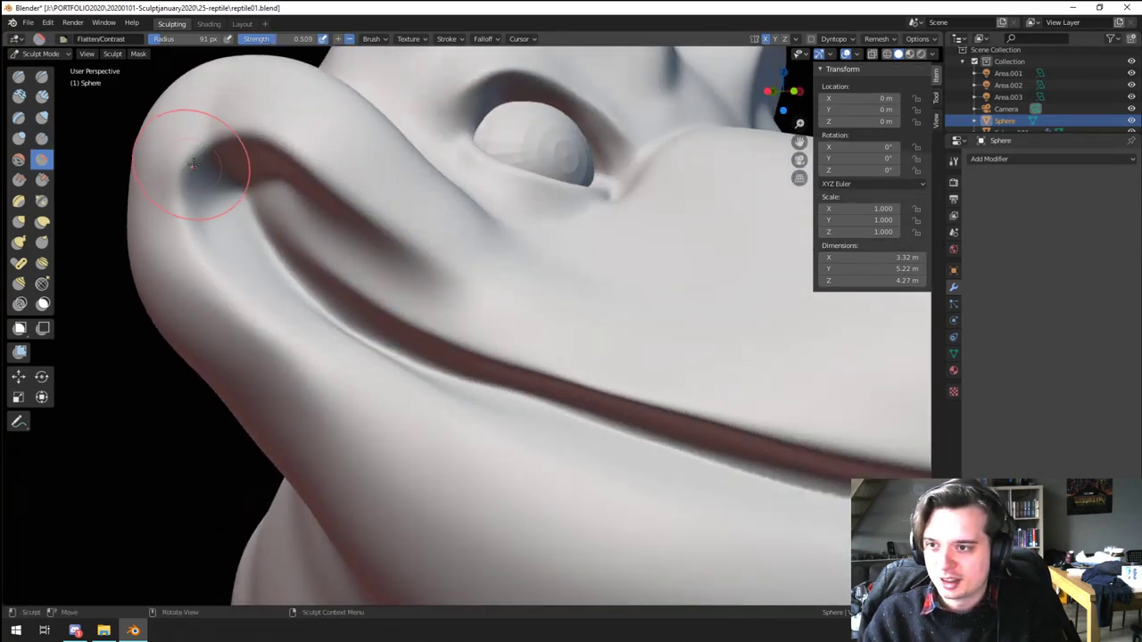
{"action": "left_click_drag", "start_coordinate": [248, 133], "coordinate": [191, 202]}
{"action": "mouse_move", "coordinate": [280, 127]}
{"action": "left_mouse_down"}
{"action": "mouse_move", "coordinate": [362, 209]}
{"action": "mouse_move", "coordinate": [384, 210]}
{"action": "left_mouse_up"}
{"action": "key", "text": "f"}
{"action": "left_click", "coordinate": [390, 194]}
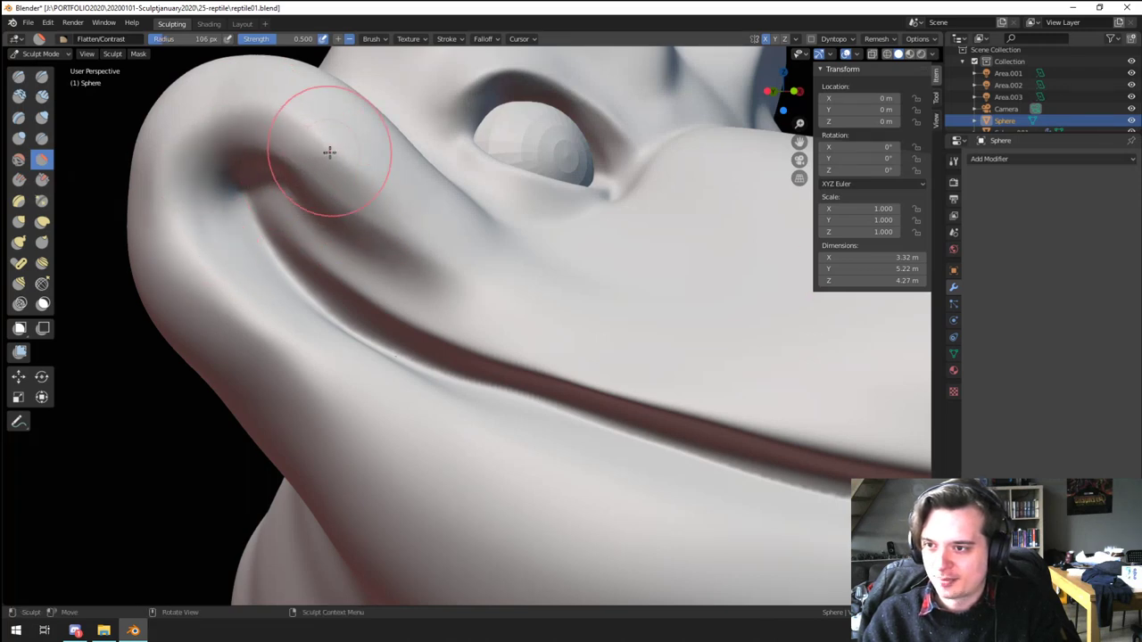
{"action": "middle_click_drag", "start_coordinate": [329, 154], "coordinate": [364, 216], "text": "ctrl"}
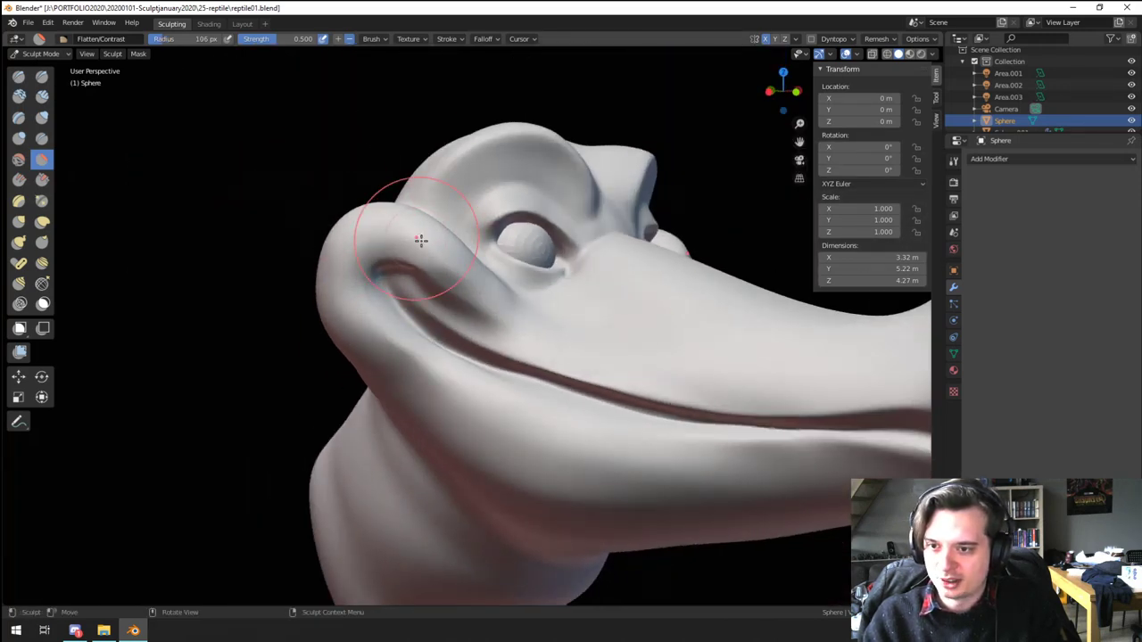
Step: Inflate the jaw below the mouth corner with the Inflate/Deflate brush at a radius of 138 px
{"action": "mouse_move", "coordinate": [421, 241]}
{"action": "middle_mouse_down"}
{"action": "mouse_move", "coordinate": [354, 262]}
{"action": "mouse_move", "coordinate": [356, 307]}
{"action": "middle_mouse_up"}
{"action": "mouse_move", "coordinate": [356, 308]}
{"action": "middle_mouse_down"}
{"action": "mouse_move", "coordinate": [322, 313]}
{"action": "mouse_move", "coordinate": [393, 302]}
{"action": "middle_mouse_up"}
{"action": "mouse_move", "coordinate": [393, 301]}
{"action": "middle_mouse_down", "text": "ctrl"}
{"action": "mouse_move", "coordinate": [396, 253]}
{"action": "mouse_move", "coordinate": [363, 335]}
{"action": "middle_mouse_up", "text": "ctrl"}
{"action": "key", "text": "f"}
{"action": "left_click", "coordinate": [341, 341]}
{"action": "left_click", "coordinate": [42, 118]}
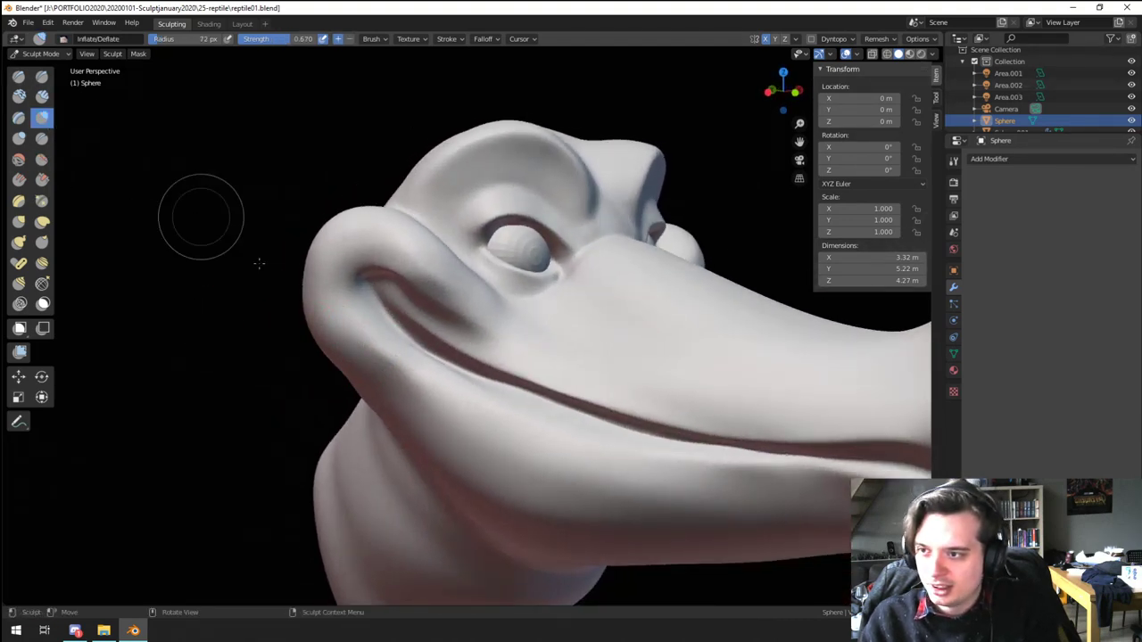
{"action": "key", "text": "f"}
{"action": "left_click", "coordinate": [356, 363]}
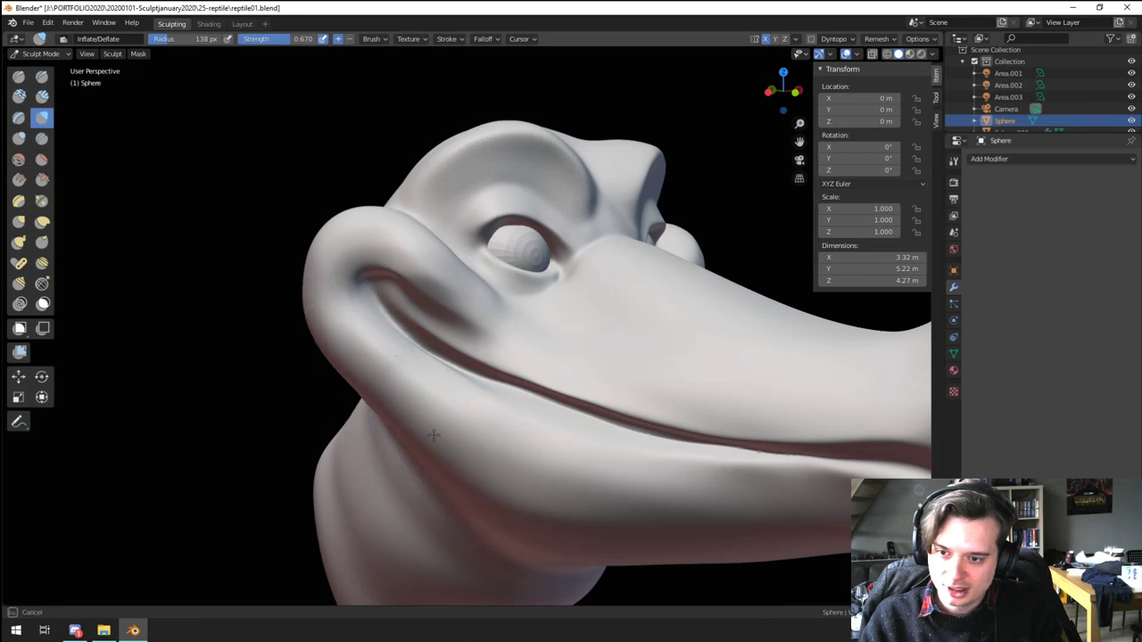
{"action": "left_click_drag", "start_coordinate": [434, 436], "coordinate": [428, 430]}
Step: Adjust the shape of the mouth side with a resized Grab brush
{"action": "mouse_move", "coordinate": [429, 431]}
{"action": "middle_mouse_down", "text": "ctrl"}
{"action": "mouse_move", "coordinate": [426, 473]}
{"action": "mouse_move", "coordinate": [367, 449]}
{"action": "mouse_move", "coordinate": [372, 434]}
{"action": "mouse_move", "coordinate": [359, 448]}
{"action": "mouse_move", "coordinate": [382, 463]}
{"action": "mouse_move", "coordinate": [427, 385]}
{"action": "mouse_move", "coordinate": [347, 379]}
{"action": "mouse_move", "coordinate": [377, 340]}
{"action": "mouse_move", "coordinate": [455, 363]}
{"action": "mouse_move", "coordinate": [340, 457]}
{"action": "mouse_move", "coordinate": [408, 383]}
{"action": "mouse_move", "coordinate": [420, 331]}
{"action": "mouse_move", "coordinate": [379, 381]}
{"action": "mouse_move", "coordinate": [385, 419]}
{"action": "mouse_move", "coordinate": [451, 373]}
{"action": "mouse_move", "coordinate": [481, 331]}
{"action": "mouse_move", "coordinate": [582, 358]}
{"action": "middle_mouse_up", "text": "ctrl"}
{"action": "key", "text": "g"}
{"action": "key", "text": "f"}
{"action": "left_click", "coordinate": [384, 446]}
{"action": "scroll", "coordinate": [452, 372], "scroll_direction": "up", "scroll_amount": 2}
{"action": "left_click_drag", "start_coordinate": [582, 358], "coordinate": [595, 389]}
Step: Sharpen the edge of the brow ridge above the eye with the Pinch/Magnify brush at a radius of 113 px
{"action": "scroll", "coordinate": [599, 452], "scroll_direction": "down", "scroll_amount": 3}
{"action": "mouse_move", "coordinate": [562, 446]}
{"action": "middle_mouse_down"}
{"action": "mouse_move", "coordinate": [473, 439]}
{"action": "mouse_move", "coordinate": [533, 438]}
{"action": "mouse_move", "coordinate": [584, 470]}
{"action": "mouse_move", "coordinate": [478, 473]}
{"action": "mouse_move", "coordinate": [533, 490]}
{"action": "mouse_move", "coordinate": [462, 497]}
{"action": "middle_mouse_up"}
{"action": "scroll", "coordinate": [533, 438], "scroll_direction": "down", "scroll_amount": 3}
{"action": "scroll", "coordinate": [475, 446], "scroll_direction": "up", "scroll_amount": 3}
{"action": "mouse_move", "coordinate": [480, 418]}
{"action": "middle_mouse_down"}
{"action": "mouse_move", "coordinate": [487, 454]}
{"action": "mouse_move", "coordinate": [534, 412]}
{"action": "mouse_move", "coordinate": [516, 343]}
{"action": "middle_mouse_up"}
{"action": "middle_click_drag", "start_coordinate": [515, 343], "coordinate": [505, 396], "text": "shift"}
{"action": "mouse_move", "coordinate": [424, 389]}
{"action": "middle_mouse_down"}
{"action": "mouse_move", "coordinate": [368, 390]}
{"action": "mouse_move", "coordinate": [437, 387]}
{"action": "mouse_move", "coordinate": [443, 357]}
{"action": "mouse_move", "coordinate": [401, 369]}
{"action": "mouse_move", "coordinate": [411, 333]}
{"action": "mouse_move", "coordinate": [255, 293]}
{"action": "middle_mouse_up"}
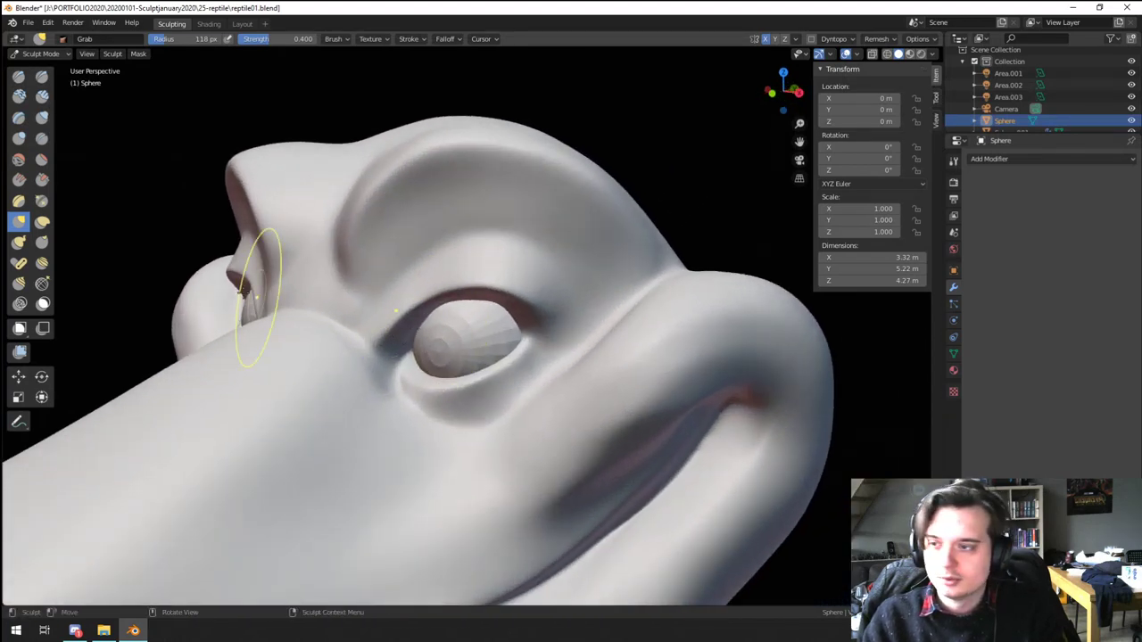
{"action": "left_click", "coordinate": [41, 201]}
{"action": "middle_click_drag", "start_coordinate": [109, 229], "coordinate": [364, 316]}
{"action": "left_click_drag", "start_coordinate": [364, 317], "coordinate": [368, 268]}
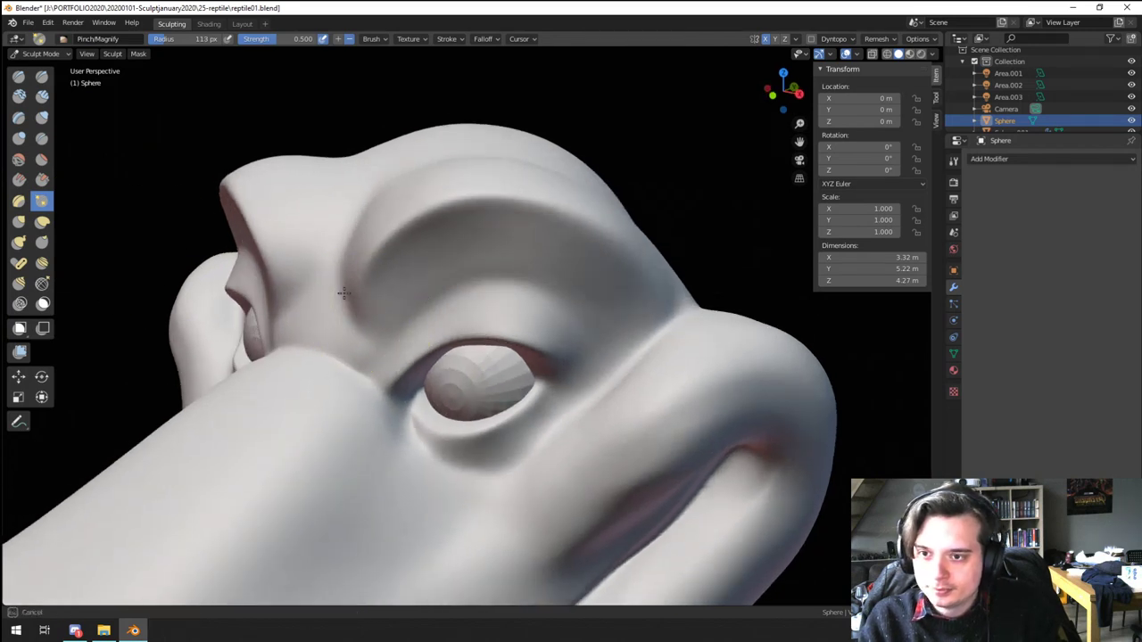
{"action": "mouse_move", "coordinate": [368, 320]}
{"action": "left_mouse_down"}
{"action": "mouse_move", "coordinate": [362, 278]}
{"action": "mouse_move", "coordinate": [428, 220]}
{"action": "mouse_move", "coordinate": [506, 200]}
{"action": "mouse_move", "coordinate": [667, 288]}
{"action": "mouse_move", "coordinate": [501, 202]}
{"action": "left_mouse_up"}
Step: Pinch the upper eyelid's fold and rim into tighter edges, reducing the brush radius to 67 px
{"action": "key", "text": "f"}
{"action": "left_click", "coordinate": [436, 312]}
{"action": "left_click_drag", "start_coordinate": [427, 306], "coordinate": [421, 280]}
{"action": "left_click_drag", "start_coordinate": [415, 278], "coordinate": [567, 296]}
{"action": "key", "text": "f"}
{"action": "left_click", "coordinate": [452, 331]}
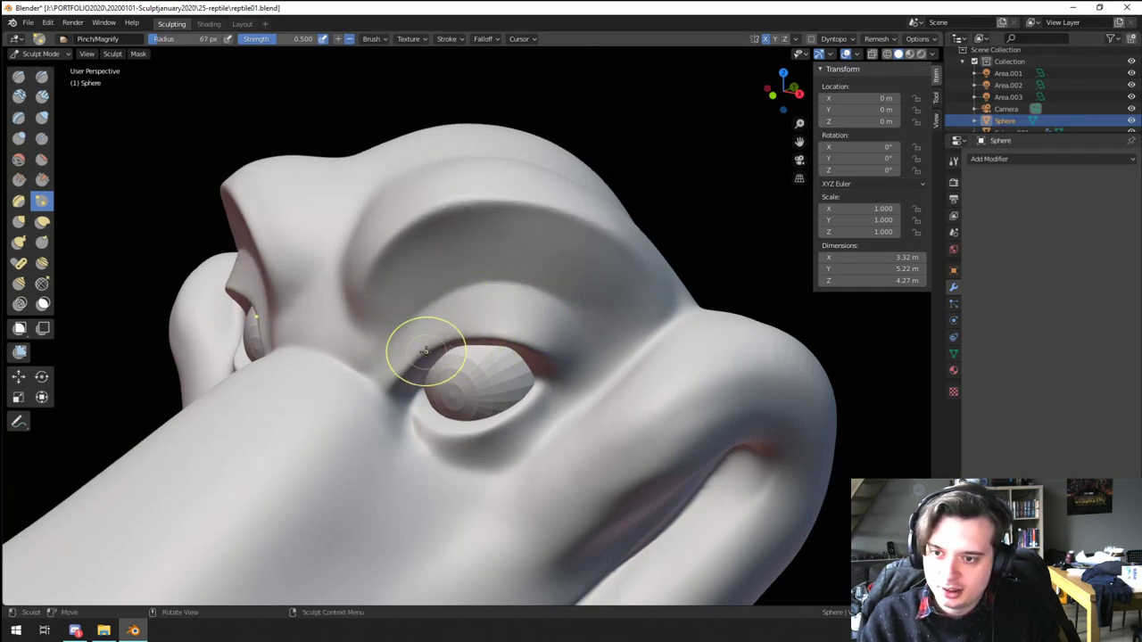
{"action": "middle_click_drag", "start_coordinate": [423, 352], "coordinate": [403, 321]}
{"action": "mouse_move", "coordinate": [395, 334]}
{"action": "left_mouse_down"}
{"action": "mouse_move", "coordinate": [533, 262]}
{"action": "mouse_move", "coordinate": [534, 302]}
{"action": "left_mouse_up"}
Step: Cut a sharp crease outward from the outer eye corner with the Crease brush at a radius of 58 px
{"action": "scroll", "coordinate": [518, 284], "scroll_direction": "up", "scroll_amount": 3}
{"action": "left_click", "coordinate": [43, 139]}
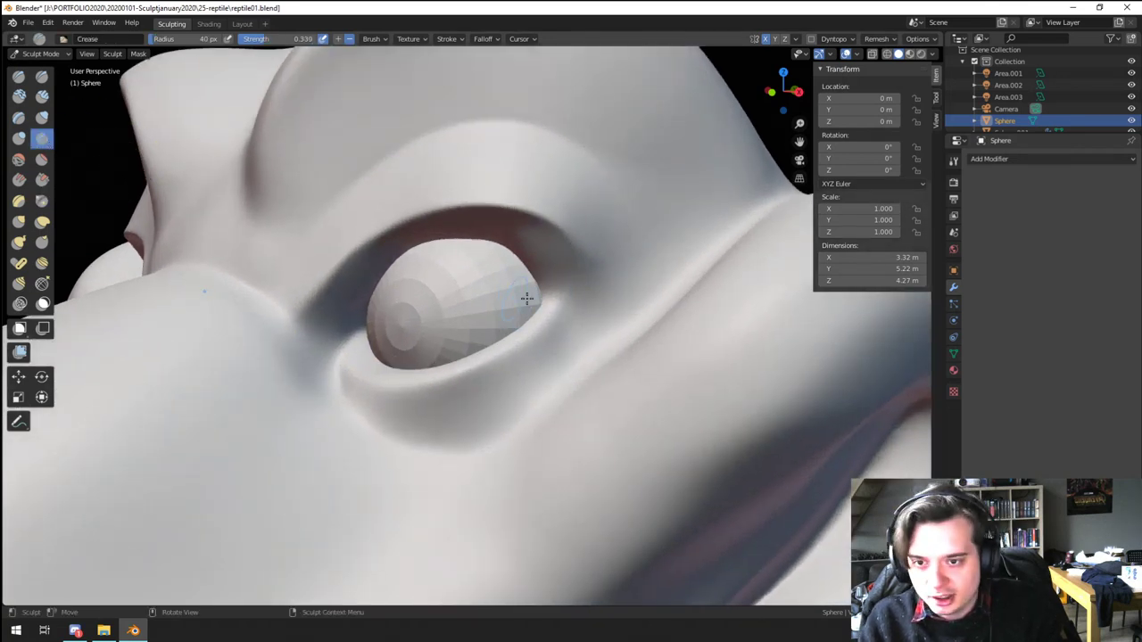
{"action": "mouse_move", "coordinate": [542, 294]}
{"action": "left_mouse_down"}
{"action": "mouse_move", "coordinate": [653, 222]}
{"action": "mouse_move", "coordinate": [619, 265]}
{"action": "mouse_move", "coordinate": [644, 228]}
{"action": "left_mouse_up"}
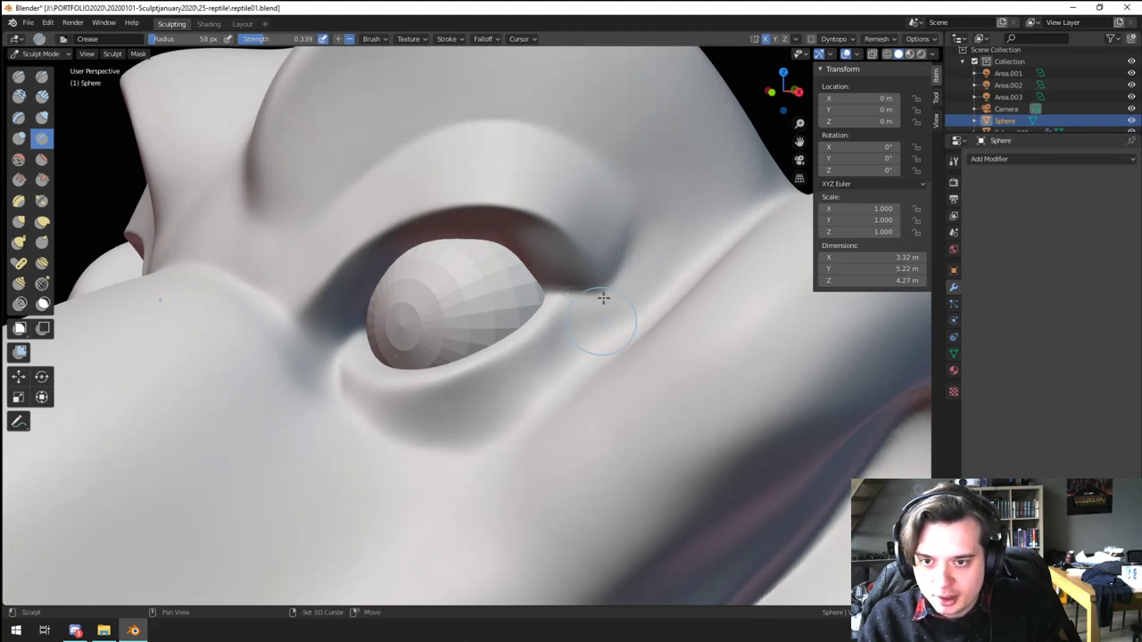
{"action": "scroll", "coordinate": [528, 373], "scroll_direction": "down", "scroll_amount": 5}
{"action": "middle_click_drag", "start_coordinate": [495, 434], "coordinate": [467, 439]}
{"action": "scroll", "coordinate": [517, 368], "scroll_direction": "up", "scroll_amount": 5}
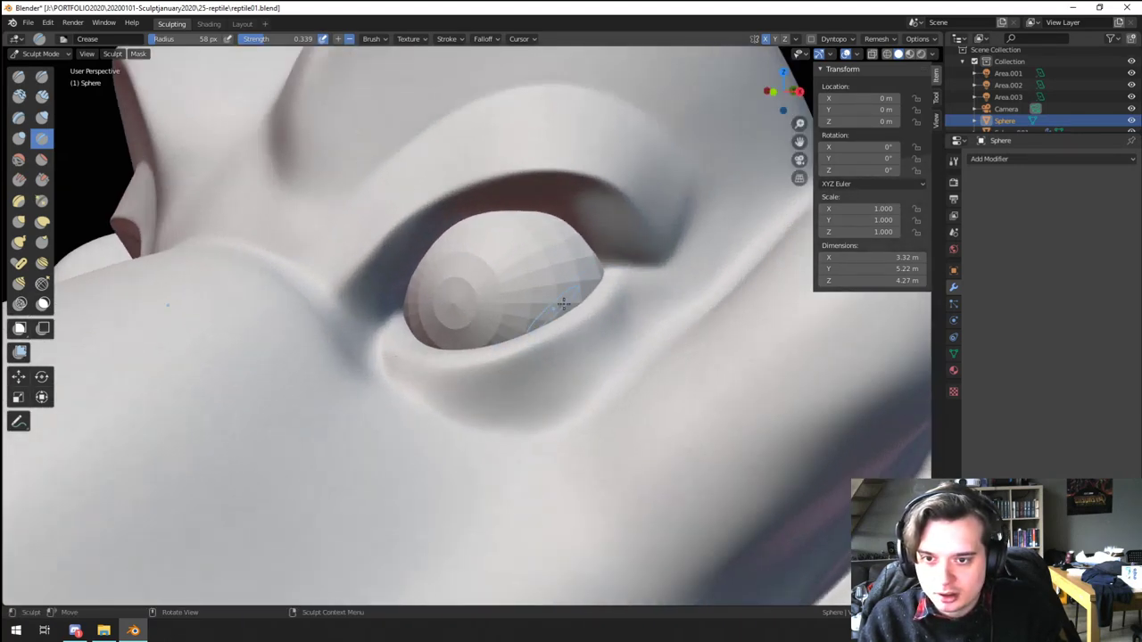
Step: Crease the outer end of the lower eyelid and the inner eye corner with a 57 px brush radius
{"action": "key", "text": "f"}
{"action": "left_click", "coordinate": [608, 259]}
{"action": "left_click_drag", "start_coordinate": [619, 253], "coordinate": [643, 313]}
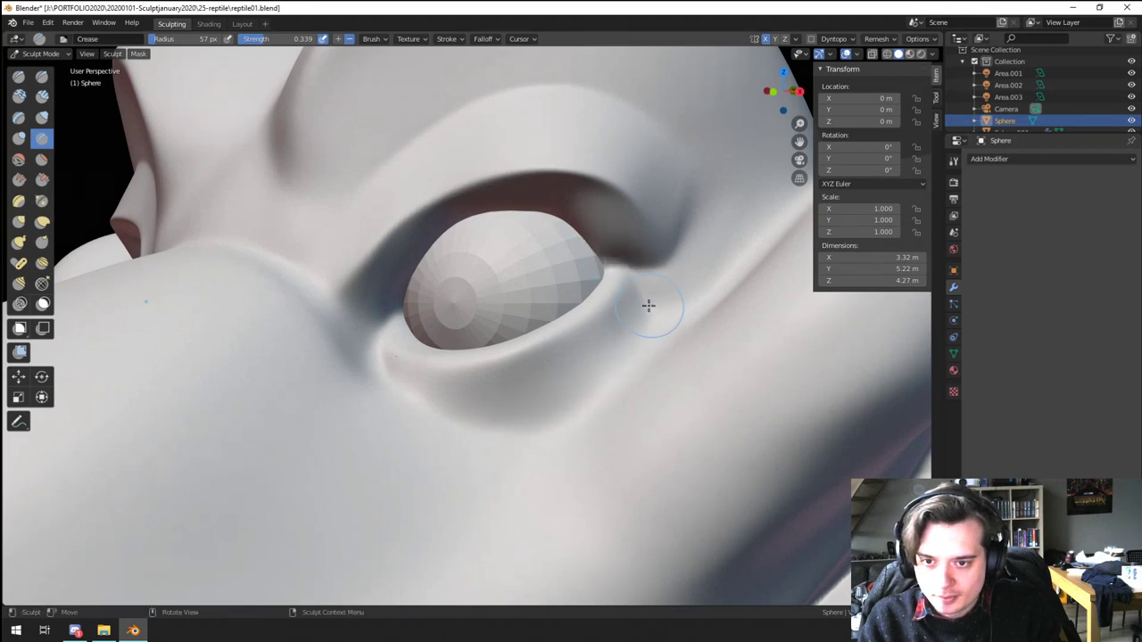
{"action": "left_click_drag", "start_coordinate": [370, 313], "coordinate": [325, 280]}
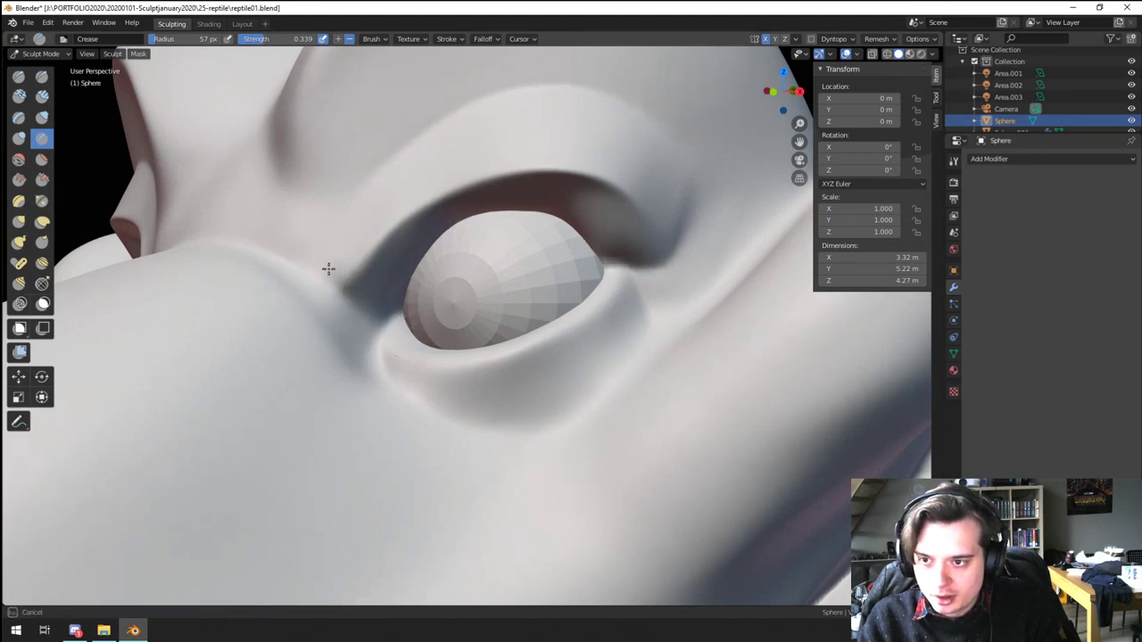
Step: Try creasing the area between the brows and along the top of the nose bridge
{"action": "scroll", "coordinate": [359, 348], "scroll_direction": "down", "scroll_amount": 3}
{"action": "middle_click_drag", "start_coordinate": [358, 348], "coordinate": [411, 390]}
{"action": "scroll", "coordinate": [411, 389], "scroll_direction": "up", "scroll_amount": 2}
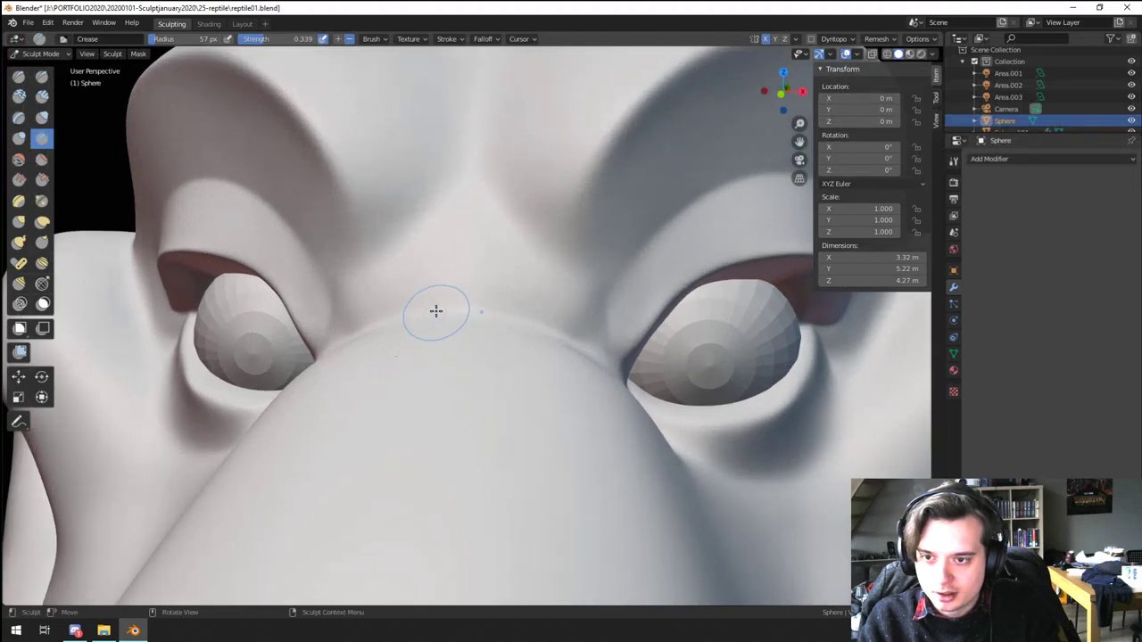
{"action": "middle_click_drag", "start_coordinate": [431, 303], "coordinate": [420, 327]}
{"action": "left_click_drag", "start_coordinate": [419, 327], "coordinate": [470, 374]}
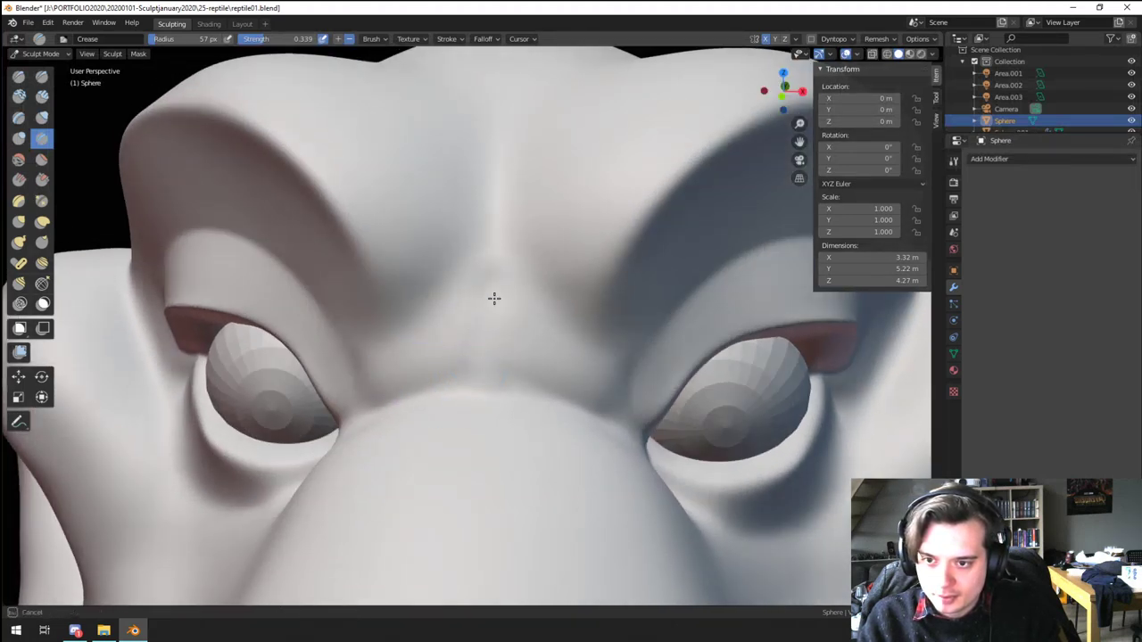
{"action": "left_click_drag", "start_coordinate": [388, 384], "coordinate": [446, 352]}
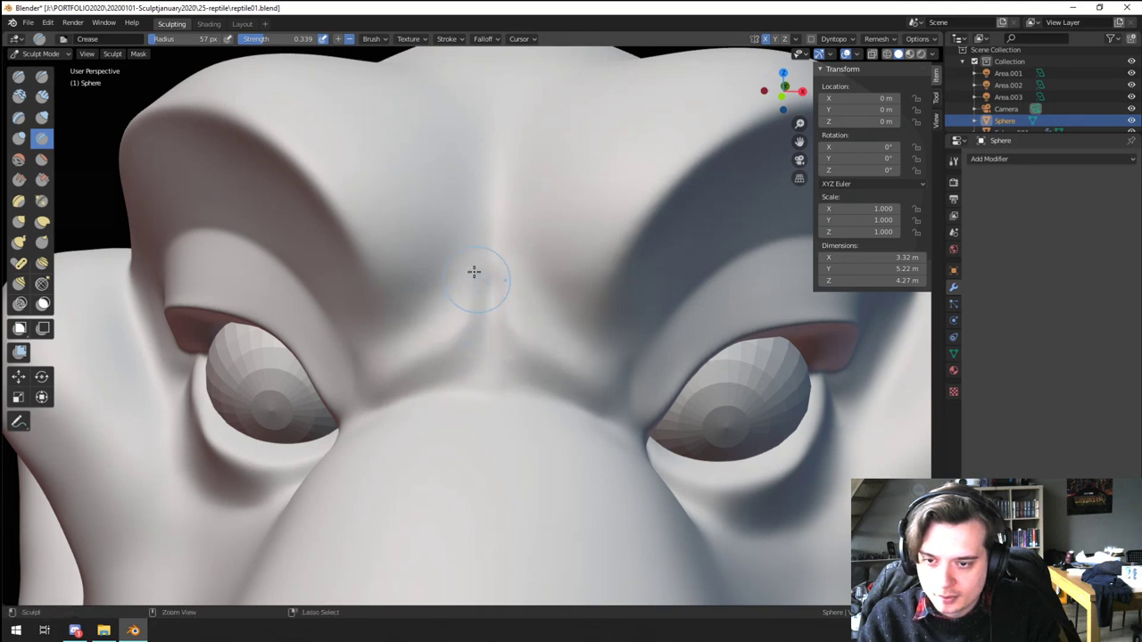
{"action": "scroll", "coordinate": [428, 339], "scroll_direction": "down", "scroll_amount": 4}
{"action": "mouse_move", "coordinate": [344, 446]}
{"action": "middle_mouse_down"}
{"action": "mouse_move", "coordinate": [387, 420]}
{"action": "mouse_move", "coordinate": [372, 434]}
{"action": "middle_mouse_up"}
{"action": "scroll", "coordinate": [365, 426], "scroll_direction": "down", "scroll_amount": 3}
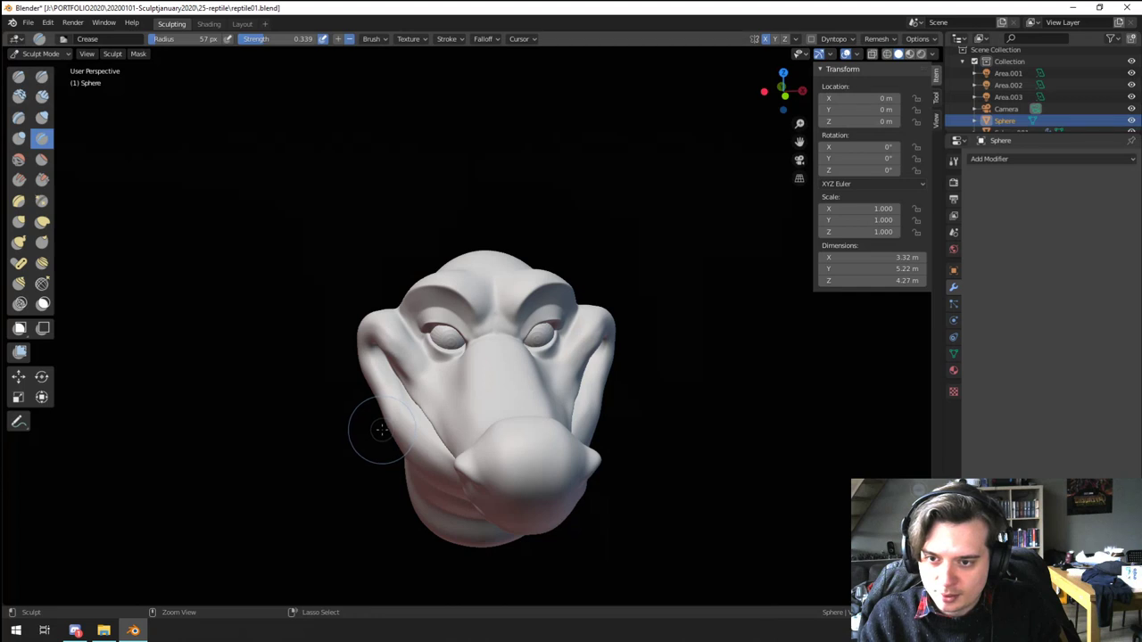
Step: Crease a horizontal furrow across the root of the snout between the inner eye corners
{"action": "scroll", "coordinate": [516, 321], "scroll_direction": "up", "scroll_amount": 8}
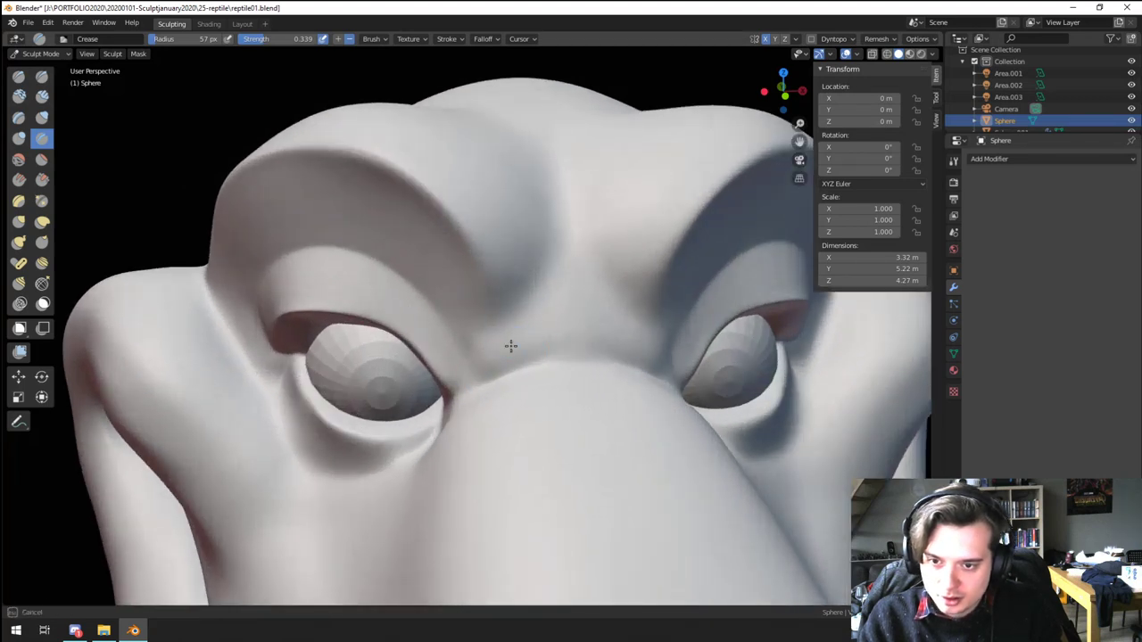
{"action": "left_click_drag", "start_coordinate": [511, 347], "coordinate": [615, 333]}
{"action": "left_click_drag", "start_coordinate": [486, 364], "coordinate": [633, 375], "text": "ctrl"}
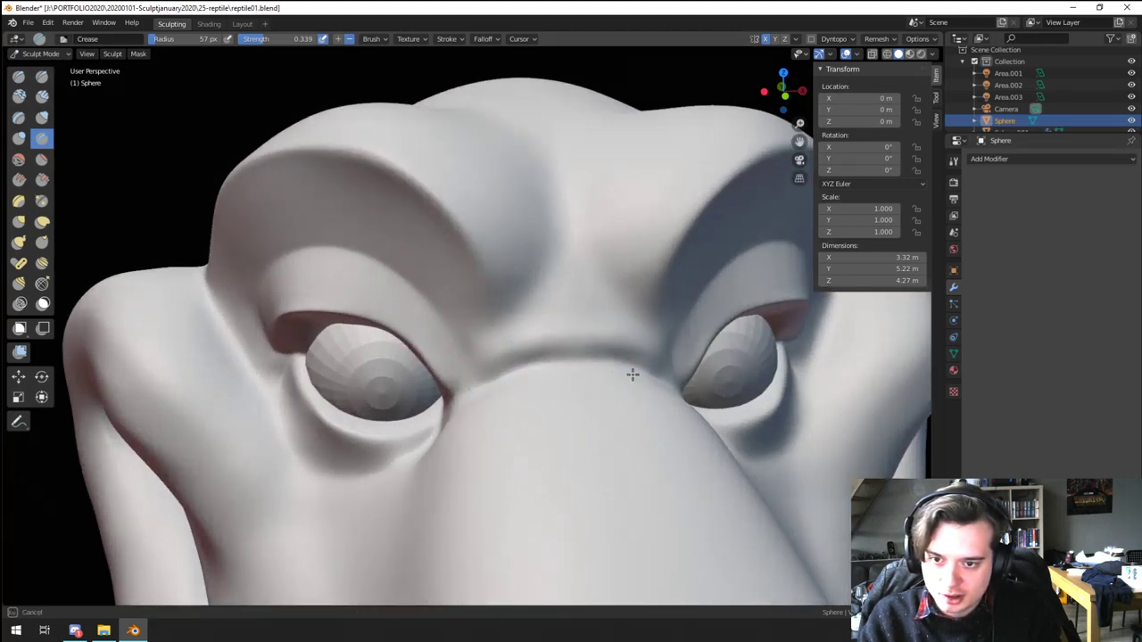
Step: Crease the vertical furrow running up the forehead between the two brow ridges
{"action": "left_click_drag", "start_coordinate": [507, 325], "coordinate": [540, 265]}
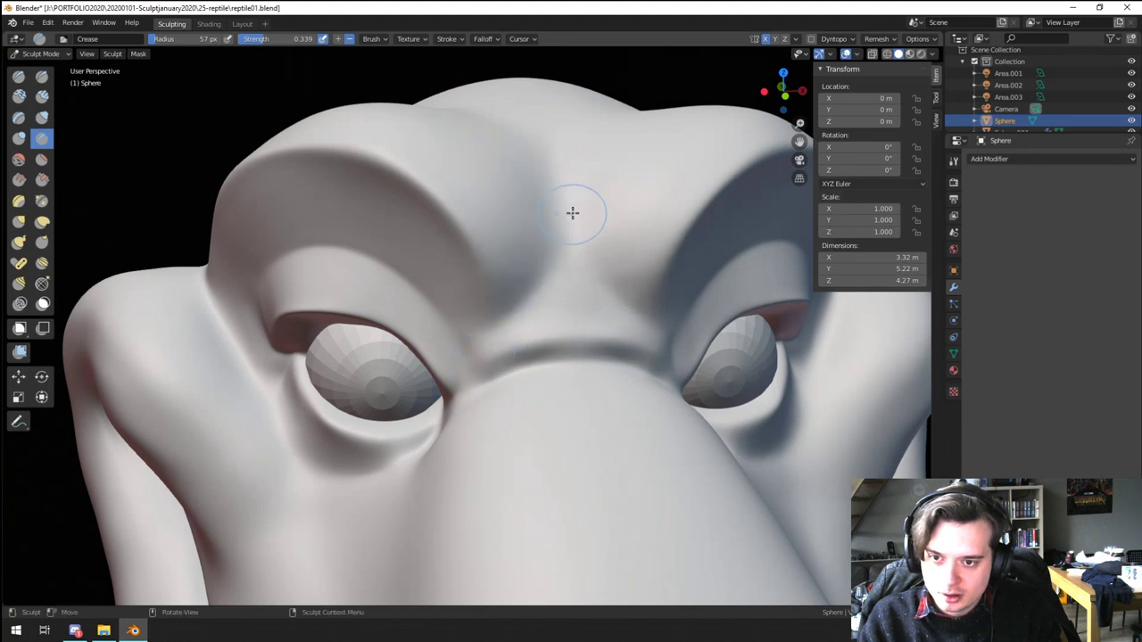
{"action": "middle_click_drag", "start_coordinate": [569, 183], "coordinate": [490, 357]}
{"action": "mouse_move", "coordinate": [489, 362]}
{"action": "left_mouse_down"}
{"action": "mouse_move", "coordinate": [499, 377]}
{"action": "mouse_move", "coordinate": [527, 241]}
{"action": "left_mouse_up"}
{"action": "left_click_drag", "start_coordinate": [527, 233], "coordinate": [490, 386]}
{"action": "middle_click_drag", "start_coordinate": [529, 207], "coordinate": [478, 383], "text": "ctrl"}
{"action": "mouse_move", "coordinate": [473, 394]}
{"action": "middle_mouse_down"}
{"action": "mouse_move", "coordinate": [448, 365]}
{"action": "mouse_move", "coordinate": [464, 403]}
{"action": "middle_mouse_up"}
{"action": "middle_click_drag", "start_coordinate": [464, 403], "coordinate": [477, 321], "text": "ctrl"}
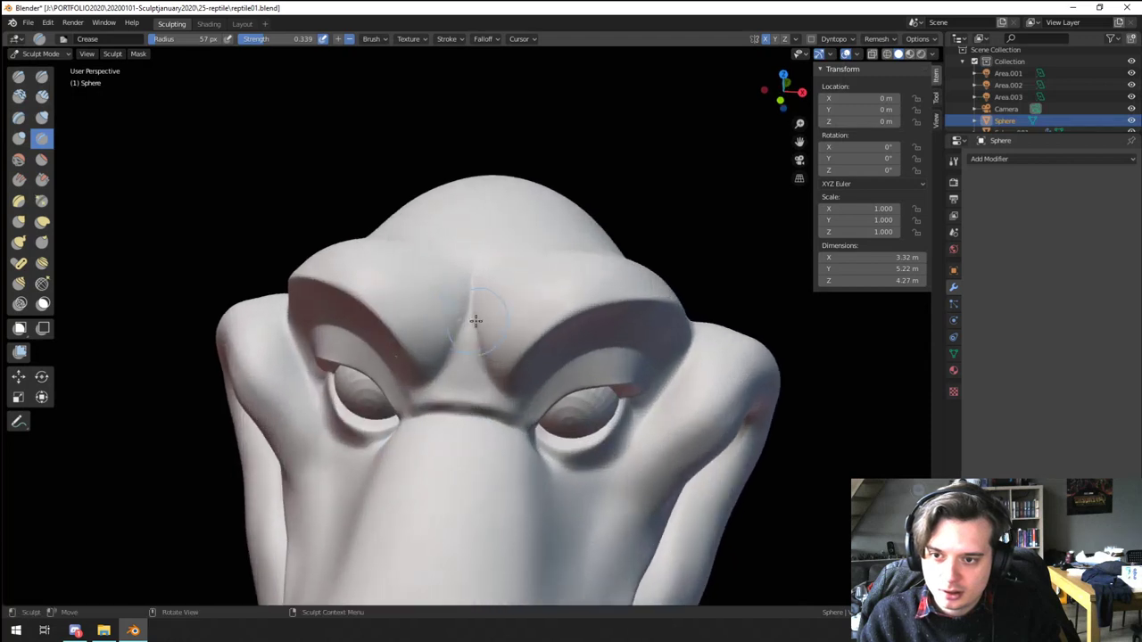
Step: Crease a curved fold across the snout just in front of the eyes with a 59 px brush radius
{"action": "key", "text": "f"}
{"action": "left_click", "coordinate": [486, 259]}
{"action": "middle_click_drag", "start_coordinate": [465, 368], "coordinate": [477, 308], "text": "ctrl"}
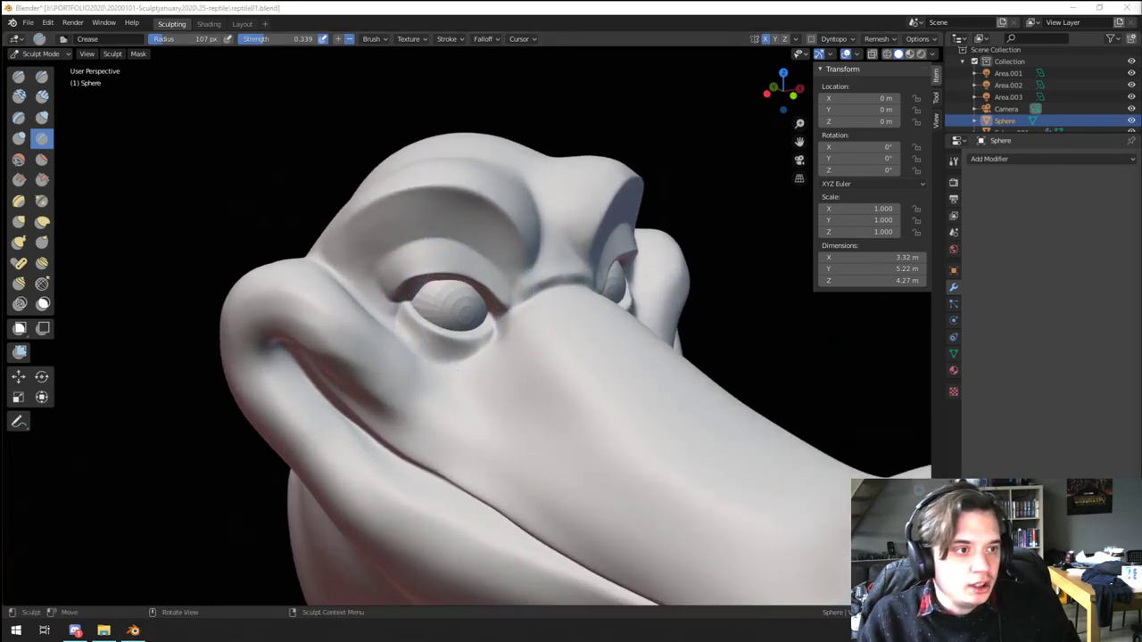
{"action": "mouse_move", "coordinate": [584, 439]}
{"action": "middle_mouse_down"}
{"action": "mouse_move", "coordinate": [520, 357]}
{"action": "mouse_move", "coordinate": [579, 456]}
{"action": "mouse_move", "coordinate": [536, 384]}
{"action": "mouse_move", "coordinate": [534, 410]}
{"action": "middle_mouse_up"}
{"action": "key", "text": "f"}
{"action": "left_click", "coordinate": [493, 366]}
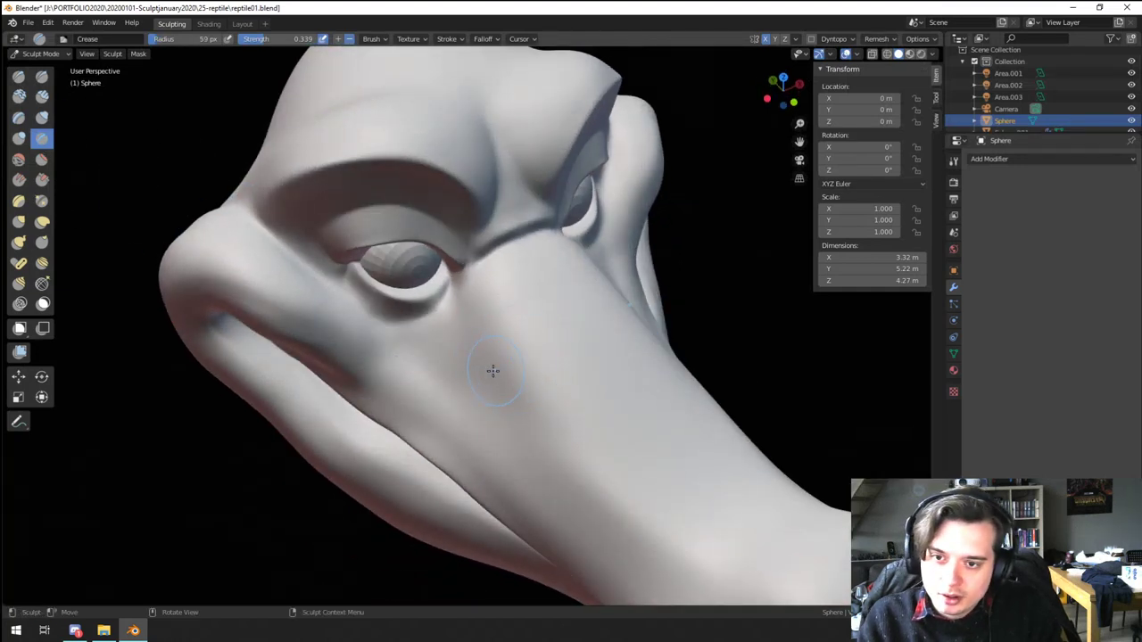
{"action": "mouse_move", "coordinate": [502, 370]}
{"action": "left_mouse_down"}
{"action": "mouse_move", "coordinate": [621, 308]}
{"action": "mouse_move", "coordinate": [492, 402]}
{"action": "left_mouse_up"}
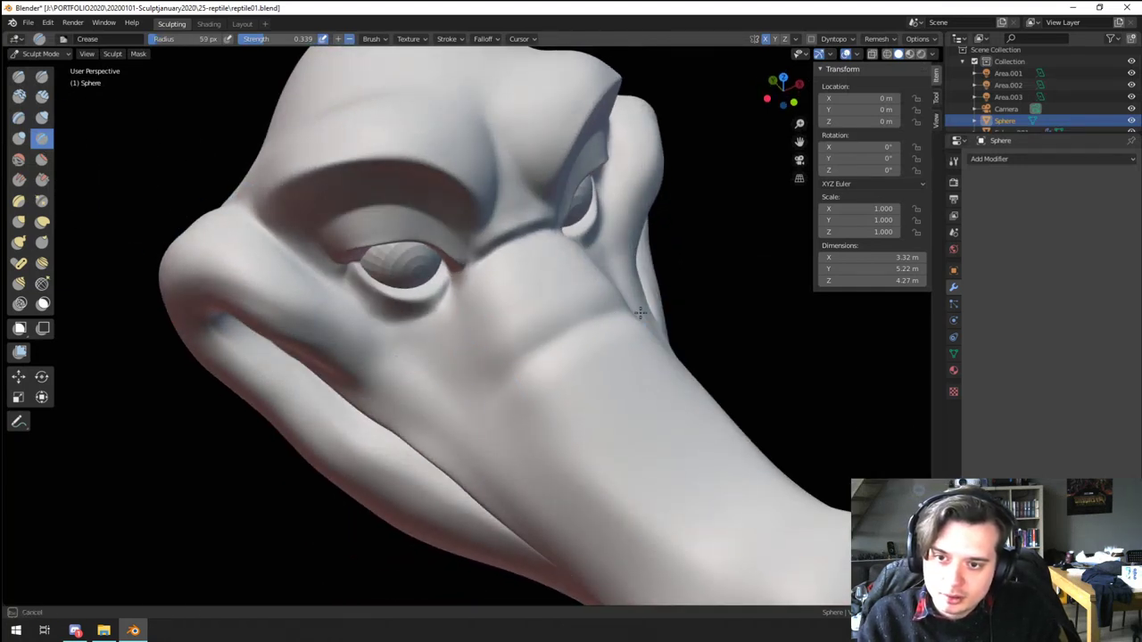
{"action": "left_click_drag", "start_coordinate": [641, 313], "coordinate": [578, 329]}
{"action": "mouse_move", "coordinate": [500, 384]}
{"action": "middle_mouse_down", "text": "ctrl"}
{"action": "mouse_move", "coordinate": [441, 479]}
{"action": "mouse_move", "coordinate": [460, 375]}
{"action": "mouse_move", "coordinate": [462, 424]}
{"action": "middle_mouse_up", "text": "ctrl"}
{"action": "mouse_move", "coordinate": [462, 424]}
{"action": "middle_mouse_down", "text": "ctrl"}
{"action": "mouse_move", "coordinate": [489, 372]}
{"action": "mouse_move", "coordinate": [551, 453]}
{"action": "middle_mouse_up", "text": "ctrl"}
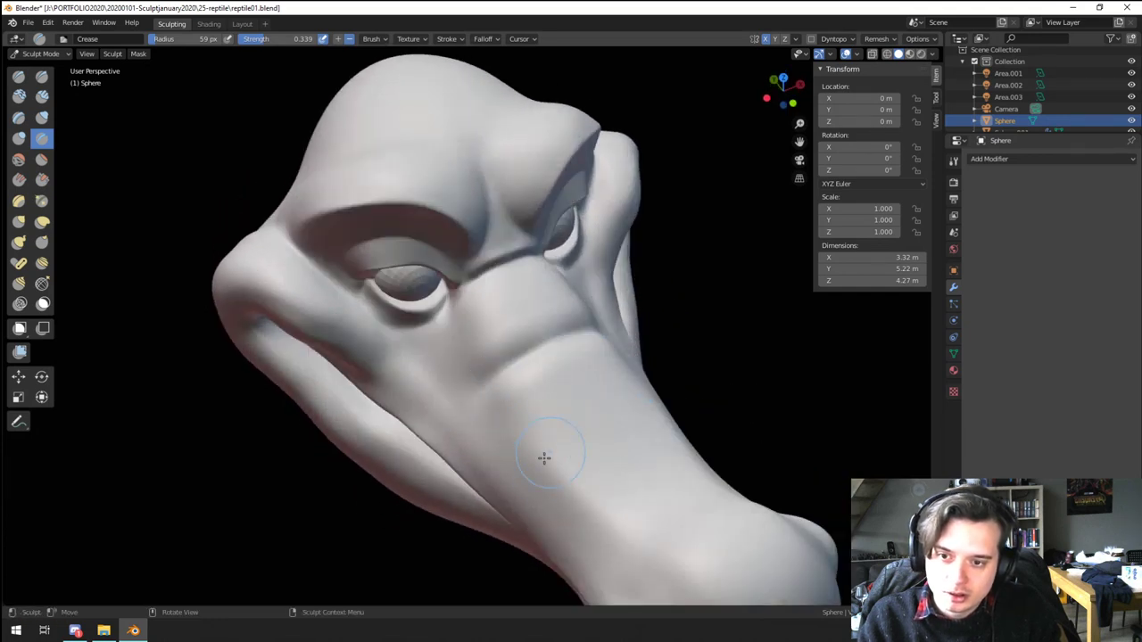
Step: Try creasing a second fold across the middle of the snout and deepening the fold before the eyes with a 59 px brush
{"action": "mouse_move", "coordinate": [547, 466]}
{"action": "left_mouse_down"}
{"action": "mouse_move", "coordinate": [660, 411]}
{"action": "mouse_move", "coordinate": [539, 475]}
{"action": "mouse_move", "coordinate": [661, 397]}
{"action": "mouse_move", "coordinate": [539, 466]}
{"action": "left_mouse_up"}
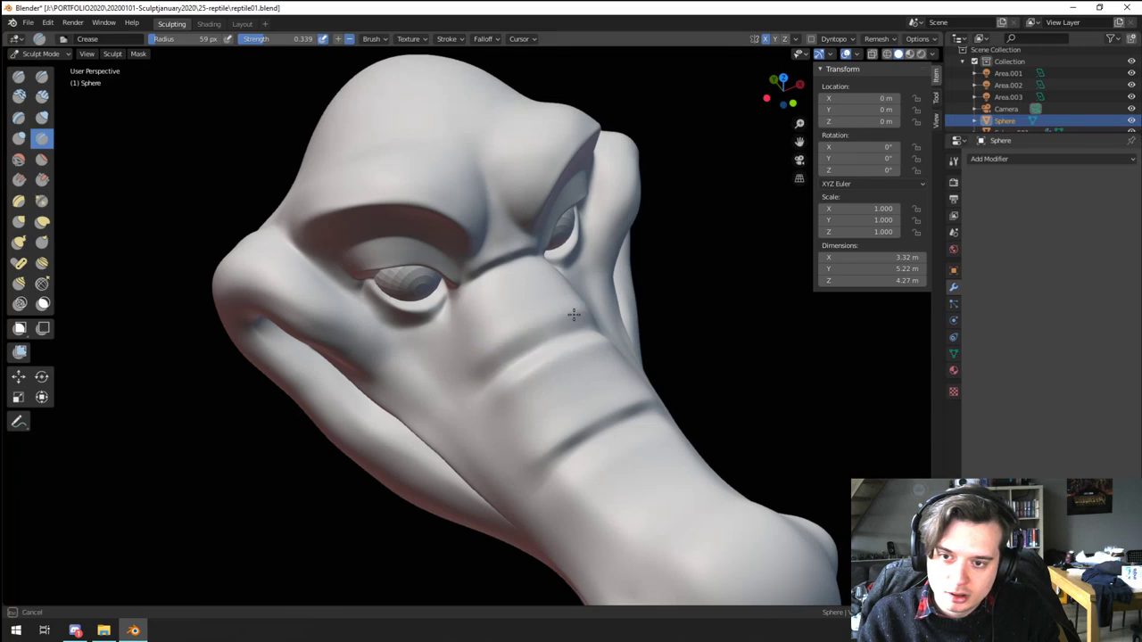
{"action": "left_click_drag", "start_coordinate": [574, 314], "coordinate": [469, 388]}
{"action": "middle_click_drag", "start_coordinate": [470, 387], "coordinate": [446, 478], "text": "ctrl"}
{"action": "mouse_move", "coordinate": [446, 478]}
{"action": "middle_mouse_down"}
{"action": "mouse_move", "coordinate": [408, 449]}
{"action": "mouse_move", "coordinate": [437, 350]}
{"action": "mouse_move", "coordinate": [484, 393]}
{"action": "mouse_move", "coordinate": [473, 437]}
{"action": "middle_mouse_up"}
{"action": "middle_click_drag", "start_coordinate": [473, 437], "coordinate": [526, 330], "text": "ctrl"}
{"action": "middle_click_drag", "start_coordinate": [526, 331], "coordinate": [500, 371]}
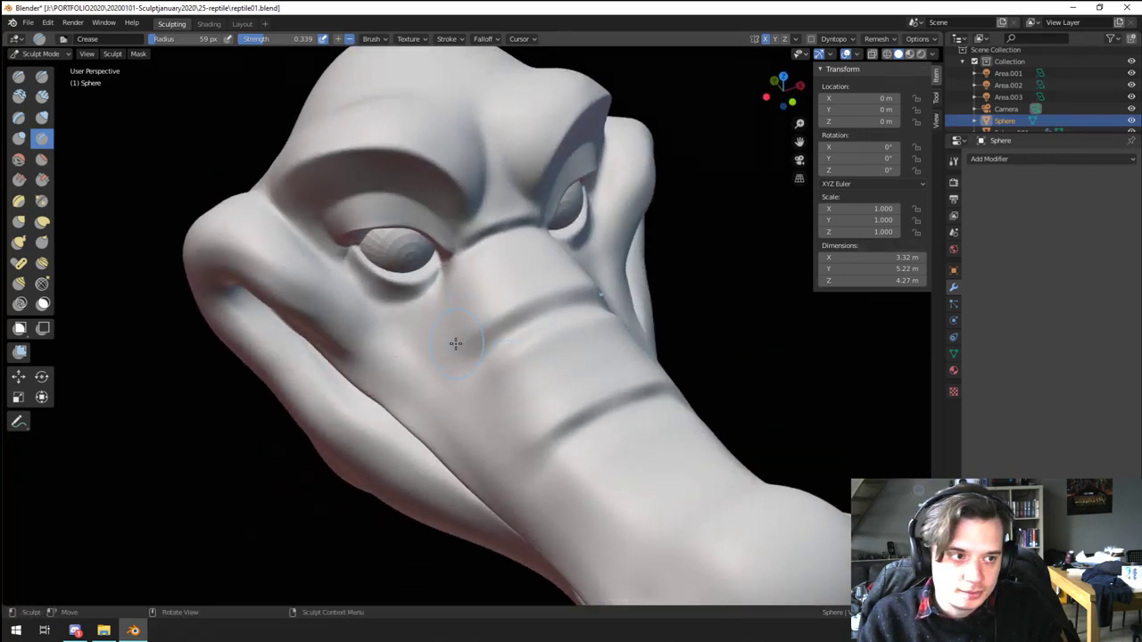
Step: Try extending the fold nearest the eyes down the side of the snout with a 53 px Crease brush
{"action": "key", "text": "f"}
{"action": "left_click", "coordinate": [459, 360]}
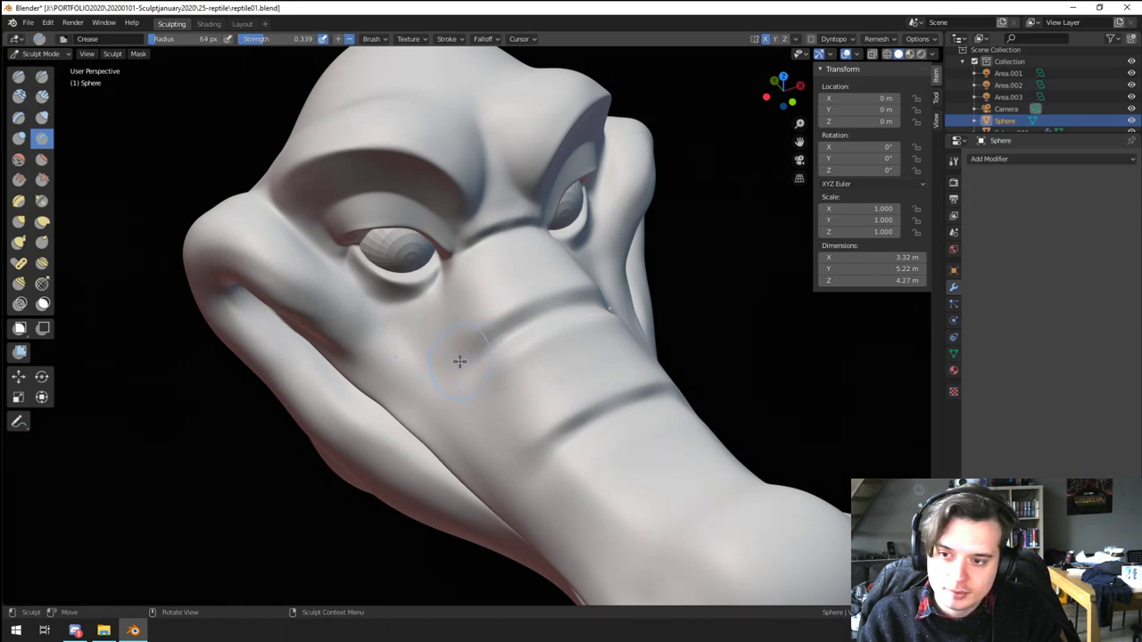
{"action": "middle_click_drag", "start_coordinate": [459, 359], "coordinate": [482, 336]}
{"action": "key", "text": "f"}
{"action": "left_click", "coordinate": [472, 354]}
{"action": "left_click_drag", "start_coordinate": [489, 324], "coordinate": [535, 266]}
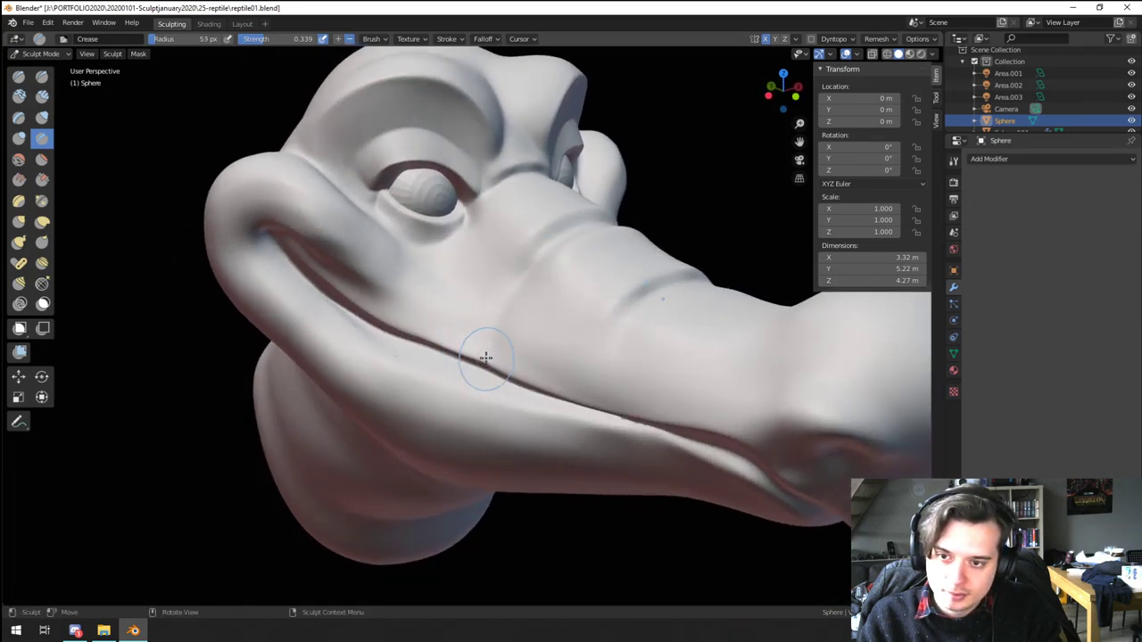
{"action": "mouse_move", "coordinate": [486, 357]}
{"action": "middle_mouse_down"}
{"action": "mouse_move", "coordinate": [536, 278]}
{"action": "mouse_move", "coordinate": [433, 391]}
{"action": "mouse_move", "coordinate": [493, 333]}
{"action": "middle_mouse_up"}
{"action": "mouse_move", "coordinate": [492, 341]}
{"action": "middle_mouse_down"}
{"action": "mouse_move", "coordinate": [431, 350]}
{"action": "mouse_move", "coordinate": [436, 312]}
{"action": "mouse_move", "coordinate": [448, 322]}
{"action": "mouse_move", "coordinate": [449, 261]}
{"action": "middle_mouse_up"}
Step: Nudge the cheek beside the inner eye corner and the upper lip below it with the Grab brush
{"action": "key", "text": "g"}
{"action": "key", "text": "f"}
{"action": "left_click", "coordinate": [446, 258]}
{"action": "left_click_drag", "start_coordinate": [449, 259], "coordinate": [442, 249]}
{"action": "mouse_move", "coordinate": [435, 248]}
{"action": "middle_mouse_down"}
{"action": "mouse_move", "coordinate": [381, 281]}
{"action": "mouse_move", "coordinate": [433, 262]}
{"action": "mouse_move", "coordinate": [437, 273]}
{"action": "middle_mouse_up"}
{"action": "key", "text": "f"}
{"action": "left_click", "coordinate": [469, 293]}
{"action": "left_click_drag", "start_coordinate": [439, 343], "coordinate": [432, 333]}
{"action": "middle_click_drag", "start_coordinate": [401, 335], "coordinate": [444, 343]}
{"action": "middle_click_drag", "start_coordinate": [444, 344], "coordinate": [442, 302], "text": "ctrl"}
Step: Flatten the creased side of the snout down to the mouth line using Flatten/Contrast, starting at a 103 px radius
{"action": "left_click", "coordinate": [43, 159]}
{"action": "left_click_drag", "start_coordinate": [544, 293], "coordinate": [466, 371]}
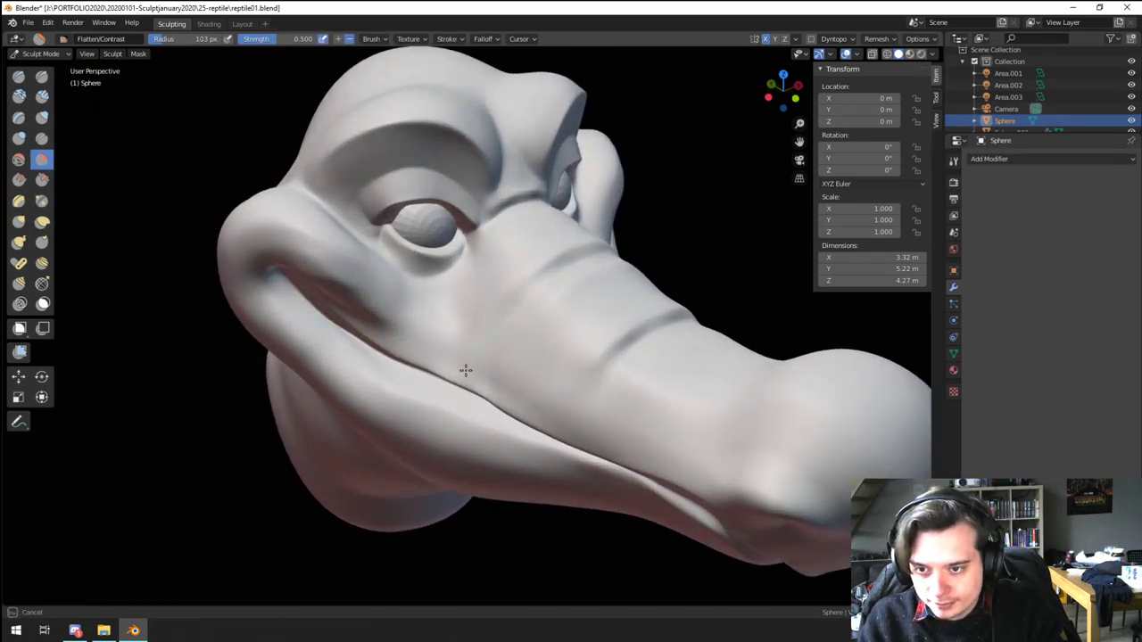
{"action": "middle_click_drag", "start_coordinate": [598, 249], "coordinate": [516, 341]}
{"action": "key", "text": "f"}
{"action": "left_click", "coordinate": [543, 342]}
{"action": "mouse_move", "coordinate": [486, 326]}
{"action": "left_mouse_down"}
{"action": "mouse_move", "coordinate": [535, 308]}
{"action": "mouse_move", "coordinate": [474, 408]}
{"action": "mouse_move", "coordinate": [510, 472]}
{"action": "left_mouse_up"}
Step: Flatten the flank of the snout between the cheek and the nose with a 118 px brush
{"action": "mouse_move", "coordinate": [497, 401]}
{"action": "middle_mouse_down"}
{"action": "mouse_move", "coordinate": [538, 349]}
{"action": "mouse_move", "coordinate": [524, 370]}
{"action": "middle_mouse_up"}
{"action": "key", "text": "f"}
{"action": "left_click", "coordinate": [465, 370]}
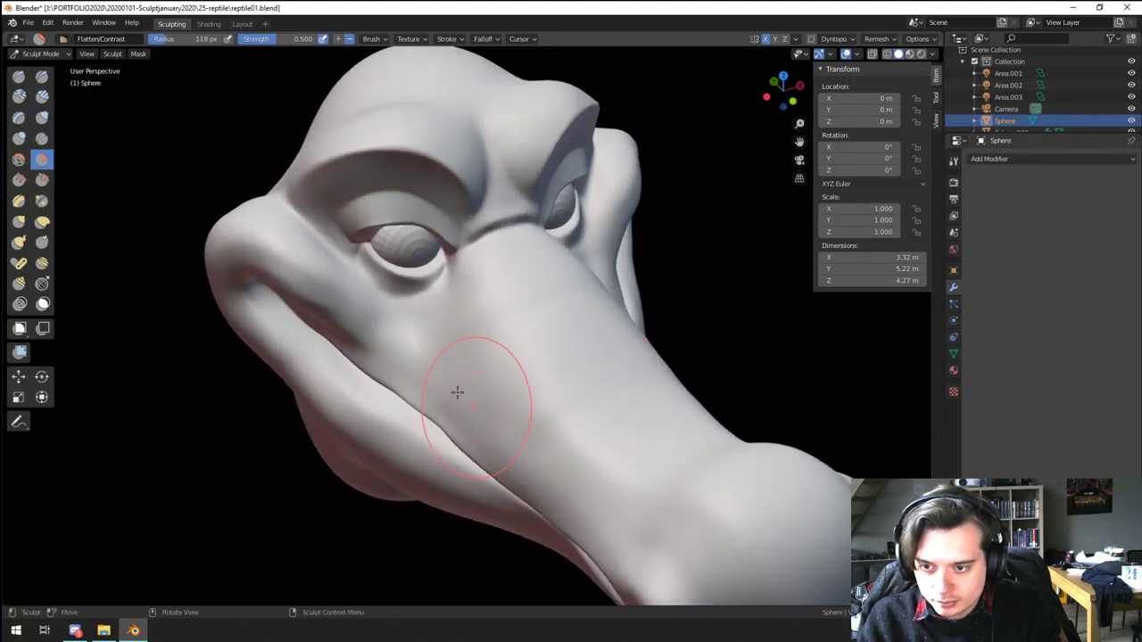
{"action": "mouse_move", "coordinate": [457, 392]}
{"action": "left_mouse_down"}
{"action": "mouse_move", "coordinate": [416, 380]}
{"action": "mouse_move", "coordinate": [565, 482]}
{"action": "mouse_move", "coordinate": [541, 448]}
{"action": "left_mouse_up"}
{"action": "mouse_move", "coordinate": [533, 446]}
{"action": "middle_mouse_down"}
{"action": "mouse_move", "coordinate": [586, 384]}
{"action": "mouse_move", "coordinate": [559, 319]}
{"action": "middle_mouse_up"}
{"action": "left_click_drag", "start_coordinate": [553, 326], "coordinate": [660, 328]}
Step: Even out the top of the snout and its transition into the cheek with Flatten/Contrast
{"action": "mouse_move", "coordinate": [557, 325]}
{"action": "middle_mouse_down"}
{"action": "mouse_move", "coordinate": [465, 375]}
{"action": "mouse_move", "coordinate": [481, 305]}
{"action": "middle_mouse_up"}
{"action": "key", "text": "f"}
{"action": "left_click", "coordinate": [454, 364]}
{"action": "left_click_drag", "start_coordinate": [639, 255], "coordinate": [616, 268]}
{"action": "mouse_move", "coordinate": [589, 277]}
{"action": "middle_mouse_down"}
{"action": "mouse_move", "coordinate": [543, 337]}
{"action": "mouse_move", "coordinate": [467, 299]}
{"action": "middle_mouse_up"}
{"action": "key", "text": "f"}
{"action": "left_click", "coordinate": [522, 341]}
{"action": "mouse_move", "coordinate": [589, 294]}
{"action": "left_mouse_down"}
{"action": "mouse_move", "coordinate": [455, 354]}
{"action": "mouse_move", "coordinate": [452, 369]}
{"action": "left_mouse_up"}
Step: Inflate the upper lip along the mouth line, from below the eye towards the nose
{"action": "mouse_move", "coordinate": [457, 383]}
{"action": "middle_mouse_down"}
{"action": "mouse_move", "coordinate": [489, 342]}
{"action": "mouse_move", "coordinate": [479, 355]}
{"action": "mouse_move", "coordinate": [475, 325]}
{"action": "middle_mouse_up"}
{"action": "left_click", "coordinate": [42, 118]}
{"action": "mouse_move", "coordinate": [373, 315]}
{"action": "left_mouse_down"}
{"action": "mouse_move", "coordinate": [349, 315]}
{"action": "mouse_move", "coordinate": [597, 387]}
{"action": "left_mouse_up"}
Step: Flatten the cheek area between the lower eyelid and the upper lip with a large Flatten/Contrast brush
{"action": "left_click", "coordinate": [42, 160]}
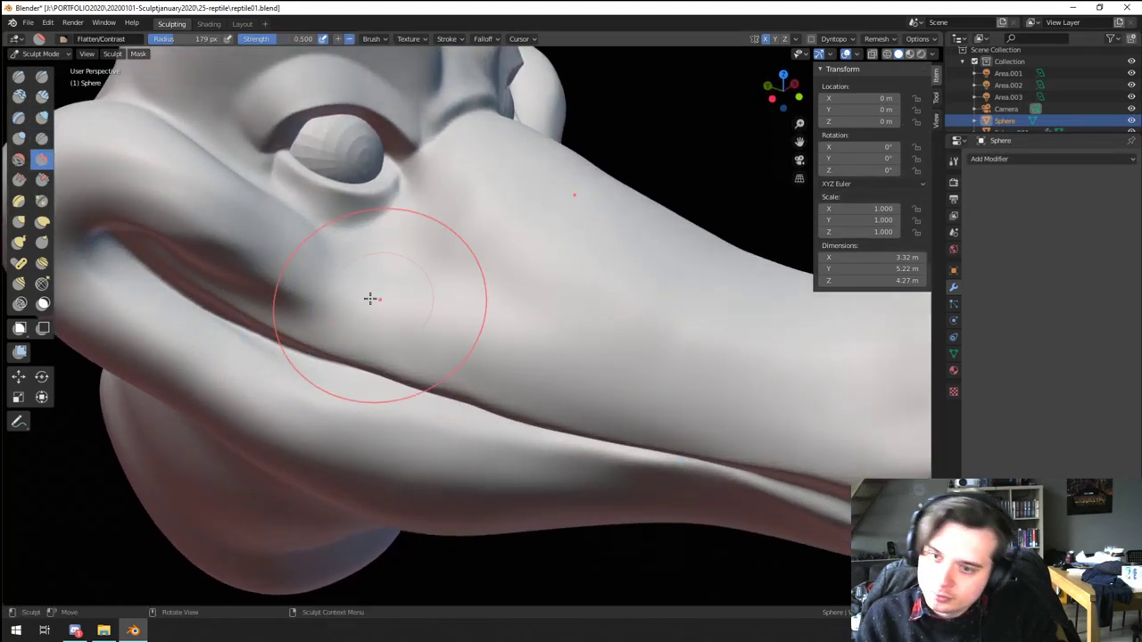
{"action": "mouse_move", "coordinate": [510, 346]}
{"action": "middle_mouse_down", "text": "ctrl"}
{"action": "mouse_move", "coordinate": [546, 403]}
{"action": "mouse_move", "coordinate": [477, 411]}
{"action": "mouse_move", "coordinate": [505, 378]}
{"action": "mouse_move", "coordinate": [526, 384]}
{"action": "middle_mouse_up", "text": "ctrl"}
{"action": "middle_click_drag", "start_coordinate": [527, 384], "coordinate": [468, 312], "text": "ctrl"}
{"action": "key", "text": "f"}
{"action": "left_click", "coordinate": [456, 308]}
{"action": "left_click_drag", "start_coordinate": [456, 306], "coordinate": [456, 287]}
Step: Crease the outline of the nostril on the side of the nose with a 73 px brush at 0.339 strength
{"action": "mouse_move", "coordinate": [553, 329]}
{"action": "middle_mouse_down"}
{"action": "mouse_move", "coordinate": [444, 321]}
{"action": "mouse_move", "coordinate": [408, 275]}
{"action": "middle_mouse_up"}
{"action": "middle_click_drag", "start_coordinate": [421, 459], "coordinate": [404, 478], "text": "ctrl"}
{"action": "mouse_move", "coordinate": [403, 477]}
{"action": "middle_mouse_down"}
{"action": "mouse_move", "coordinate": [459, 393]}
{"action": "mouse_move", "coordinate": [486, 316]}
{"action": "mouse_move", "coordinate": [420, 377]}
{"action": "mouse_move", "coordinate": [492, 258]}
{"action": "mouse_move", "coordinate": [566, 312]}
{"action": "mouse_move", "coordinate": [451, 348]}
{"action": "middle_mouse_up"}
{"action": "middle_click_drag", "start_coordinate": [451, 348], "coordinate": [451, 308], "text": "ctrl"}
{"action": "middle_click_drag", "start_coordinate": [451, 308], "coordinate": [470, 330]}
{"action": "left_click", "coordinate": [42, 139]}
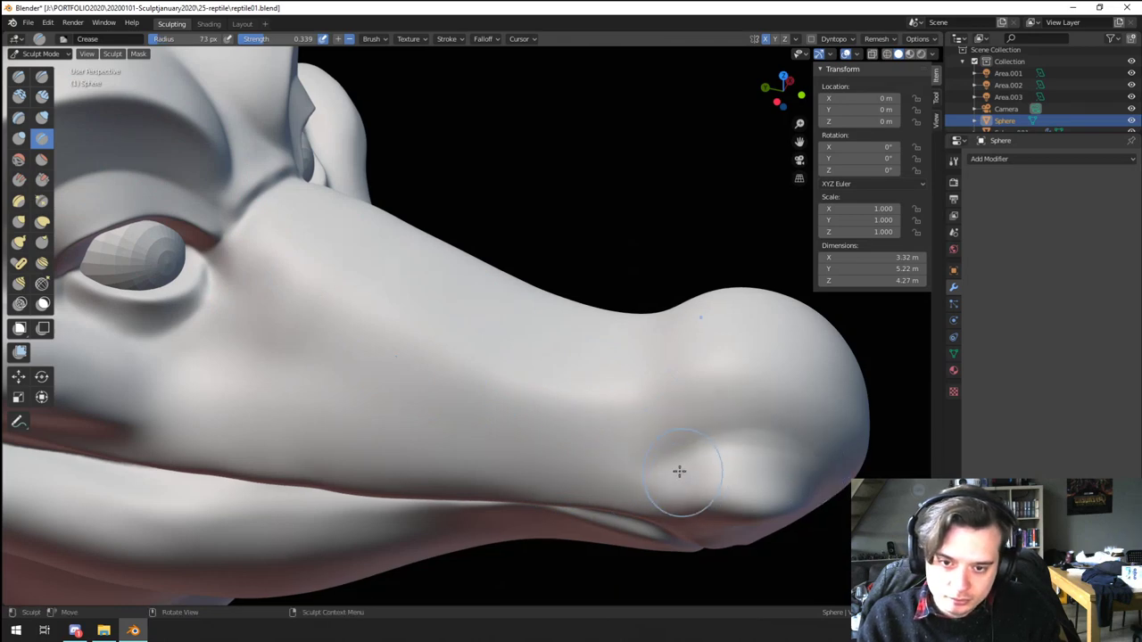
{"action": "middle_click_drag", "start_coordinate": [678, 472], "coordinate": [660, 453]}
{"action": "middle_click_drag", "start_coordinate": [625, 390], "coordinate": [639, 425]}
{"action": "mouse_move", "coordinate": [665, 417]}
{"action": "left_mouse_down"}
{"action": "mouse_move", "coordinate": [778, 429]}
{"action": "mouse_move", "coordinate": [669, 423]}
{"action": "left_mouse_up"}
{"action": "middle_click_drag", "start_coordinate": [641, 466], "coordinate": [611, 419]}
{"action": "middle_click_drag", "start_coordinate": [606, 323], "coordinate": [584, 274]}
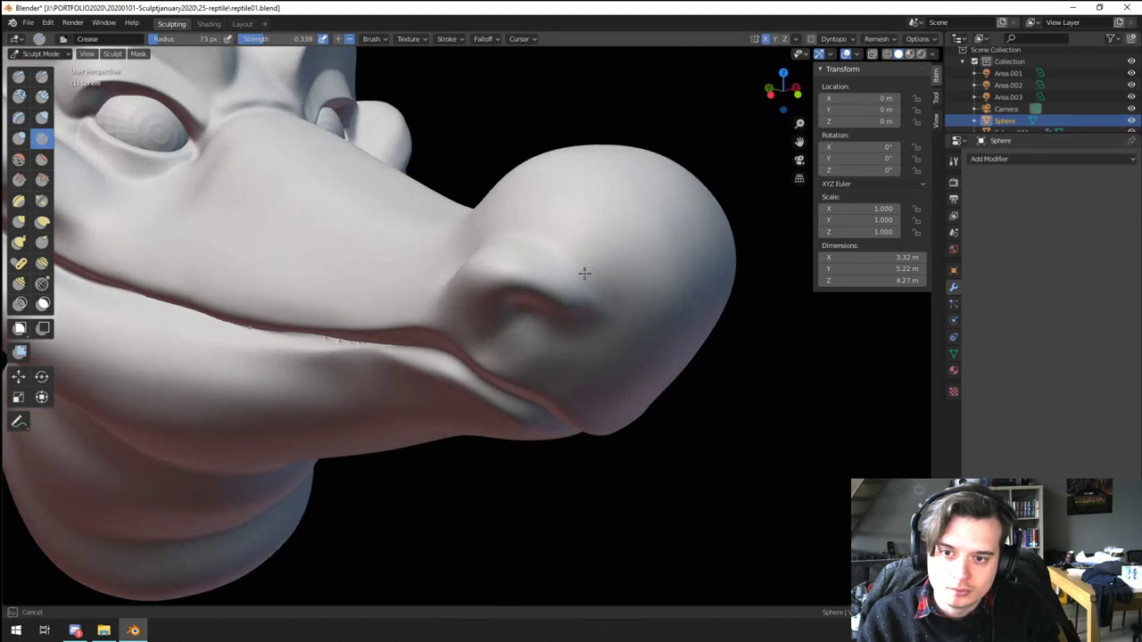
{"action": "mouse_move", "coordinate": [583, 332]}
{"action": "left_mouse_down"}
{"action": "mouse_move", "coordinate": [578, 320]}
{"action": "mouse_move", "coordinate": [496, 308]}
{"action": "left_mouse_up"}
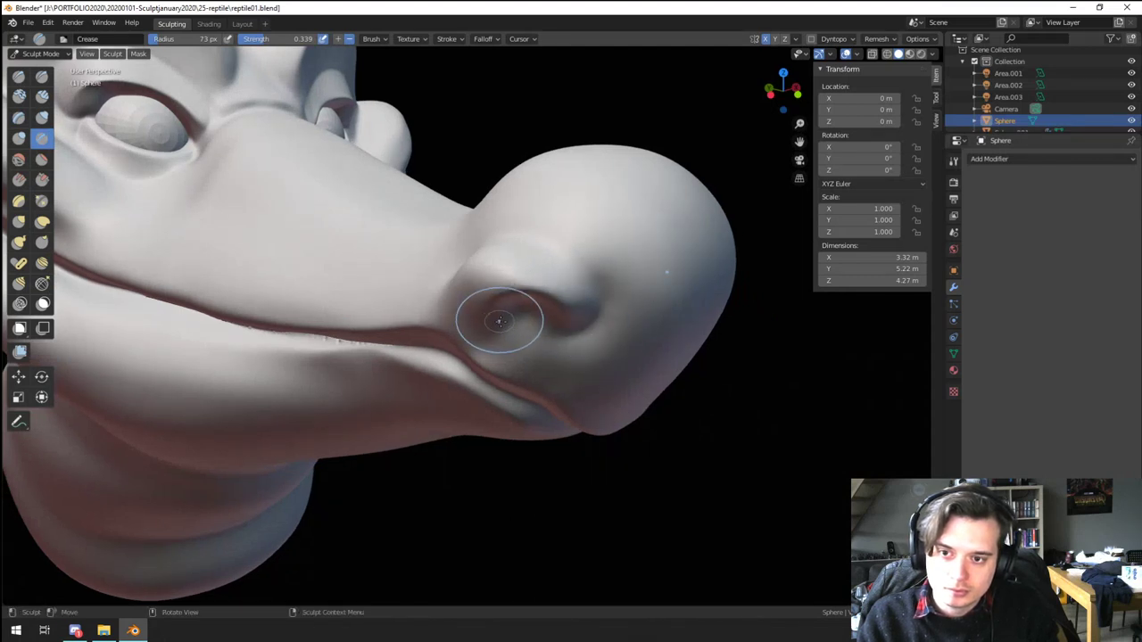
Step: Crease the front edge of the nostril wing and raise the nostril's lower rim with an inverted Crease stroke
{"action": "middle_click_drag", "start_coordinate": [500, 320], "coordinate": [478, 210]}
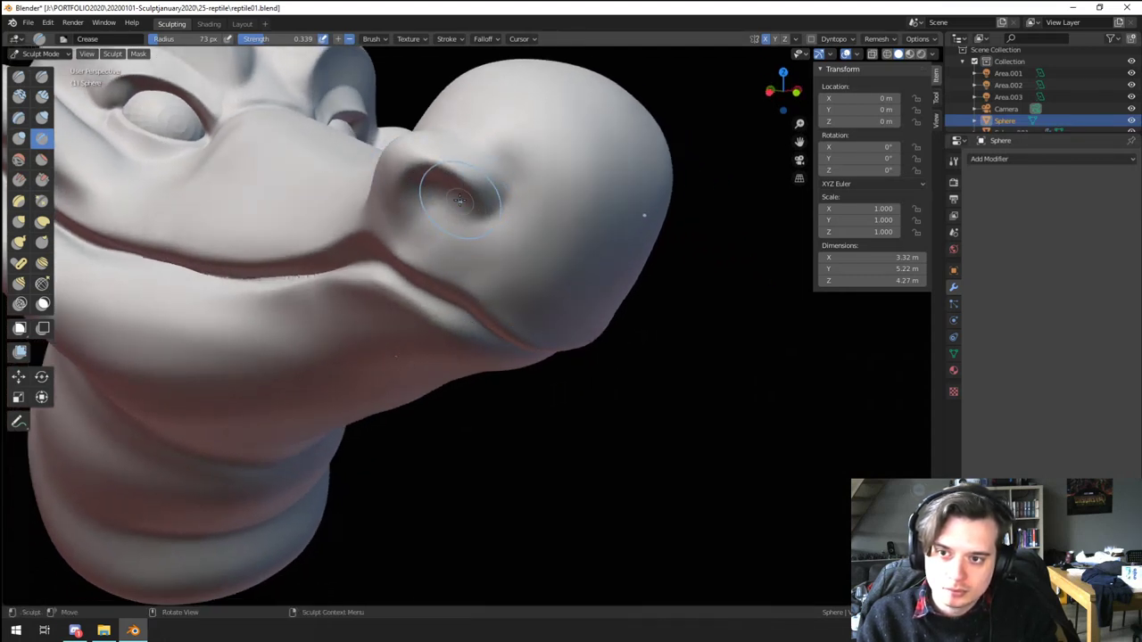
{"action": "left_click_drag", "start_coordinate": [516, 162], "coordinate": [503, 214]}
{"action": "middle_click_drag", "start_coordinate": [502, 225], "coordinate": [549, 173]}
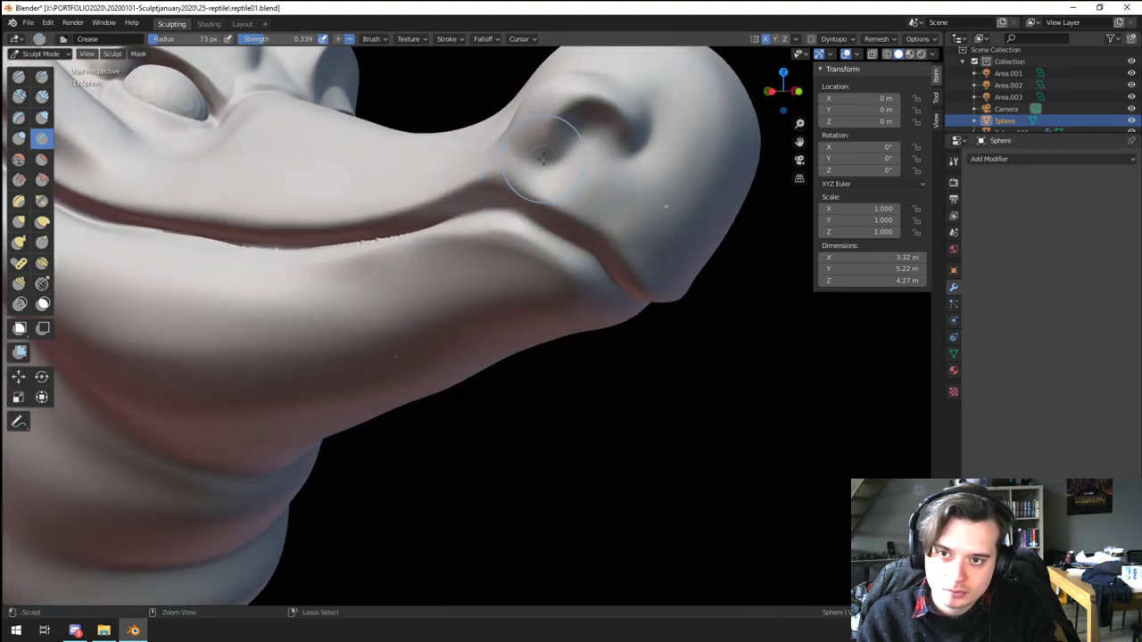
{"action": "mouse_move", "coordinate": [553, 147]}
{"action": "left_mouse_down"}
{"action": "mouse_move", "coordinate": [599, 117]}
{"action": "mouse_move", "coordinate": [634, 141]}
{"action": "left_mouse_up"}
Step: Raise the ridge along the upper rim of the nostril wing with inverted Crease strokes and shape its back edge
{"action": "mouse_move", "coordinate": [575, 209]}
{"action": "middle_mouse_down"}
{"action": "mouse_move", "coordinate": [544, 255]}
{"action": "mouse_move", "coordinate": [599, 311]}
{"action": "middle_mouse_up"}
{"action": "middle_click_drag", "start_coordinate": [669, 430], "coordinate": [650, 375]}
{"action": "middle_click_drag", "start_coordinate": [588, 245], "coordinate": [583, 274]}
{"action": "left_click_drag", "start_coordinate": [578, 304], "coordinate": [683, 305]}
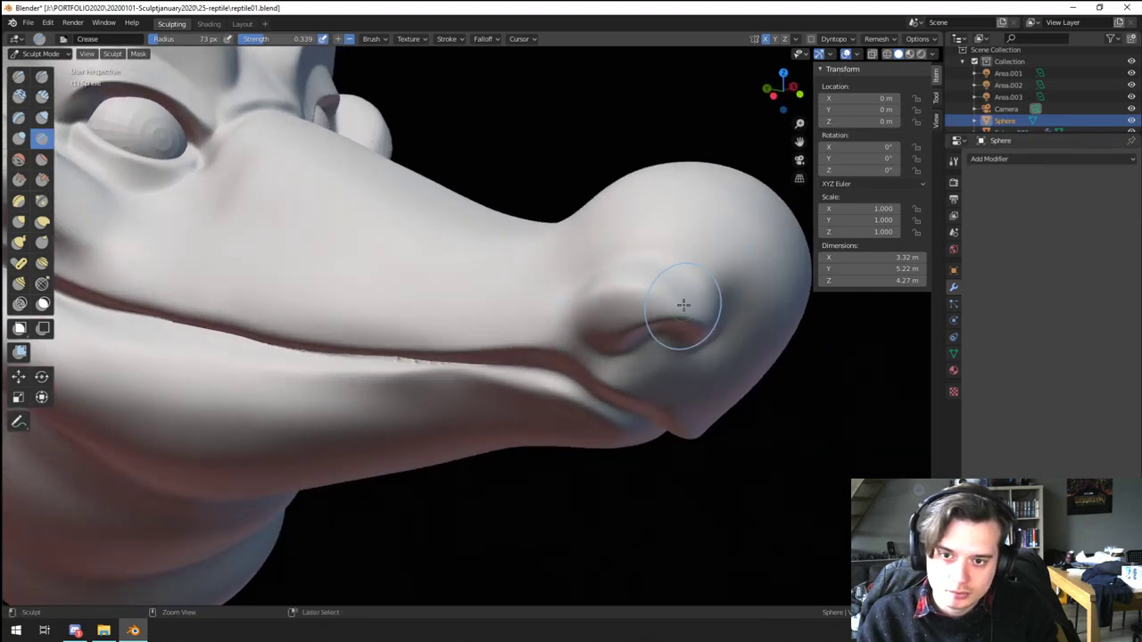
{"action": "mouse_move", "coordinate": [580, 293]}
{"action": "left_mouse_down"}
{"action": "mouse_move", "coordinate": [689, 303]}
{"action": "mouse_move", "coordinate": [685, 293]}
{"action": "left_mouse_up"}
{"action": "mouse_move", "coordinate": [582, 322]}
{"action": "middle_mouse_down"}
{"action": "mouse_move", "coordinate": [587, 259]}
{"action": "mouse_move", "coordinate": [564, 274]}
{"action": "middle_mouse_up"}
{"action": "left_click_drag", "start_coordinate": [551, 255], "coordinate": [571, 250]}
Step: Raise the edge of the upper lip beneath the nostril with an inverted Crease stroke towards the nose tip
{"action": "scroll", "coordinate": [571, 249], "scroll_direction": "down", "scroll_amount": 4}
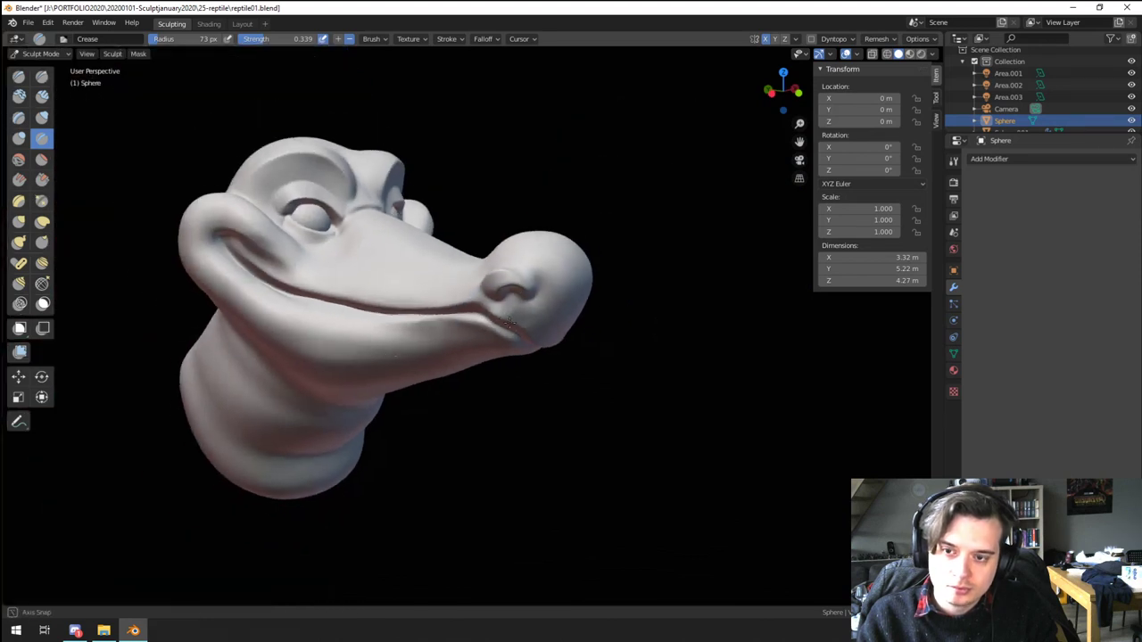
{"action": "middle_click_drag", "start_coordinate": [571, 249], "coordinate": [536, 257]}
{"action": "scroll", "coordinate": [536, 257], "scroll_direction": "up", "scroll_amount": 3}
{"action": "left_click_drag", "start_coordinate": [518, 221], "coordinate": [625, 267], "text": "ctrl"}
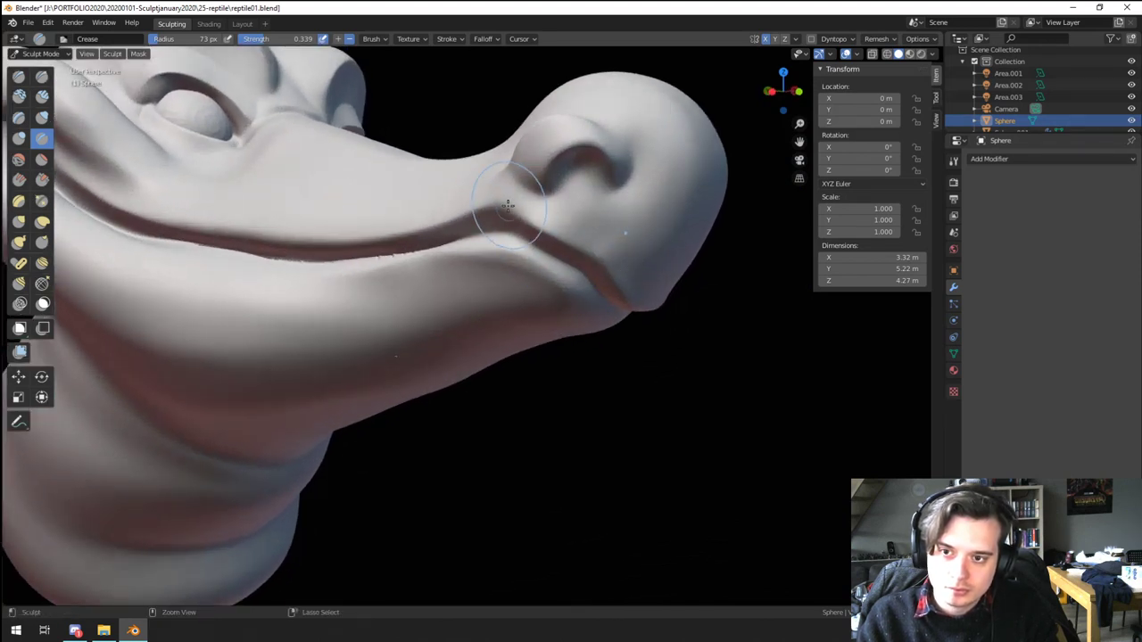
Step: Pinch the lip edges along the mouth line from the cheek to the nose tip with a 76 px Pinch/Magnify brush
{"action": "middle_click_drag", "start_coordinate": [598, 249], "coordinate": [549, 194]}
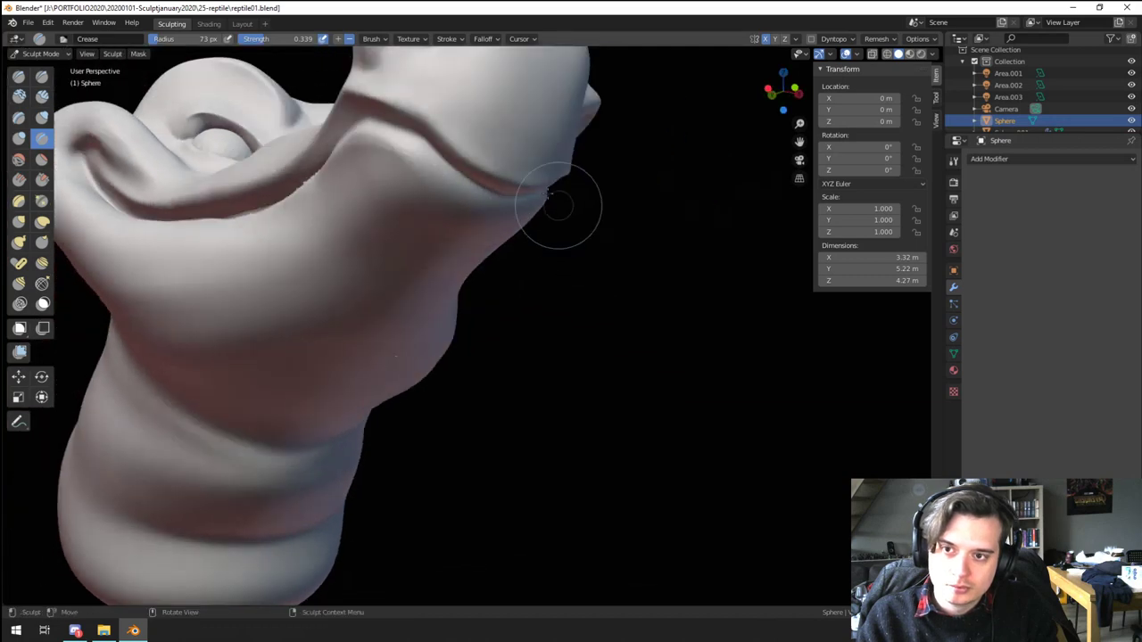
{"action": "middle_click_drag", "start_coordinate": [440, 138], "coordinate": [486, 161]}
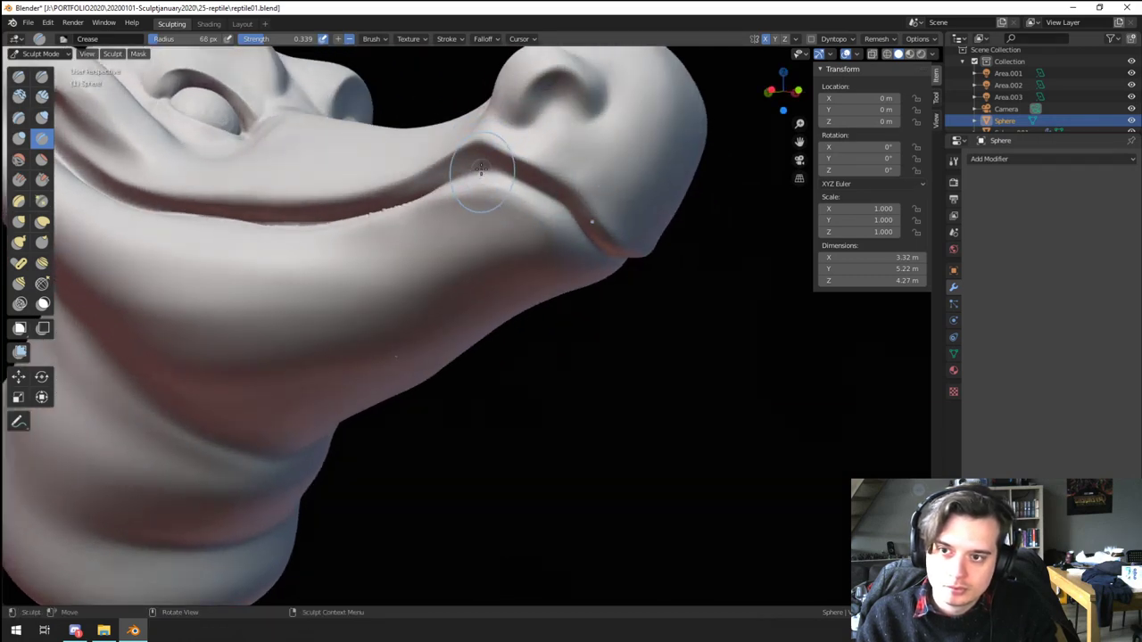
{"action": "middle_click_drag", "start_coordinate": [405, 188], "coordinate": [414, 257]}
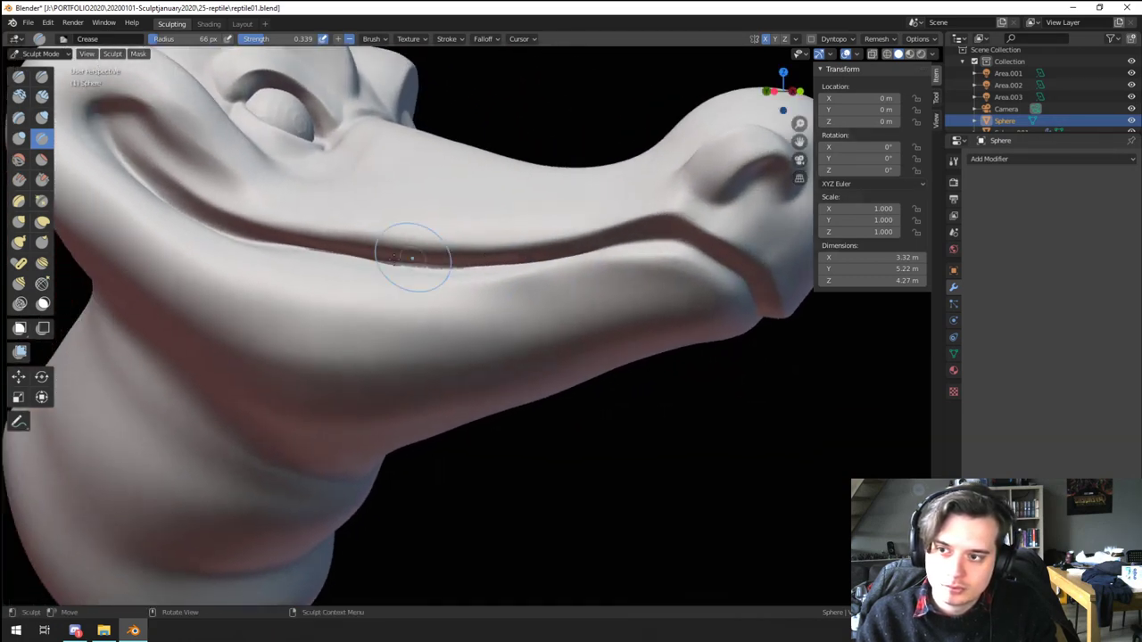
{"action": "middle_click_drag", "start_coordinate": [265, 251], "coordinate": [305, 205]}
{"action": "scroll", "coordinate": [336, 161], "scroll_direction": "up", "scroll_amount": 1}
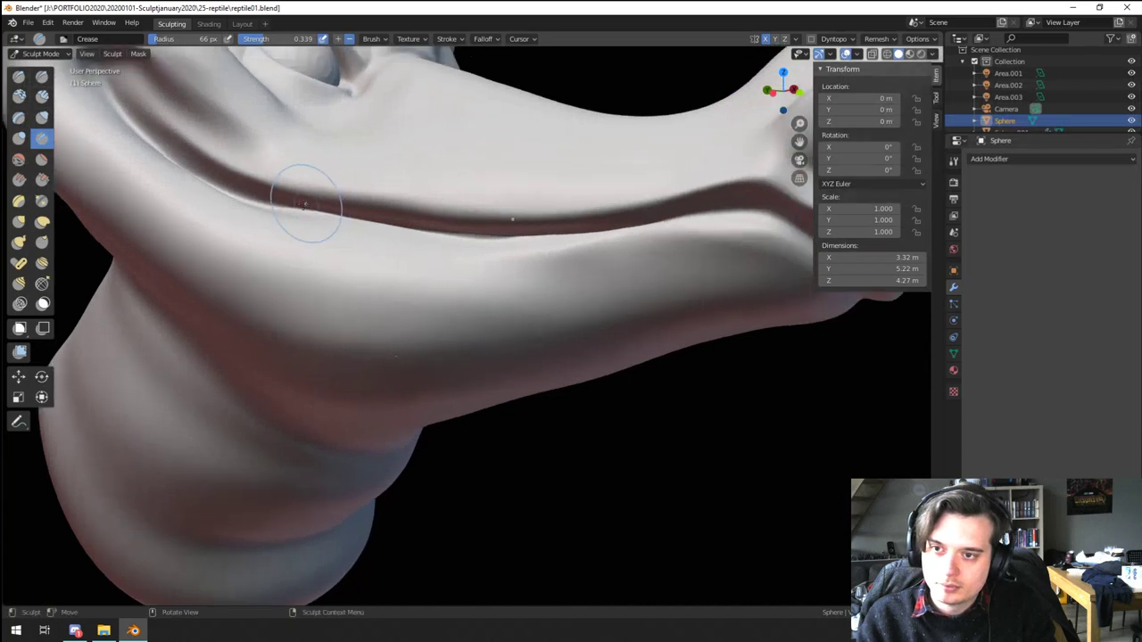
{"action": "left_click", "coordinate": [43, 198]}
{"action": "left_click_drag", "start_coordinate": [250, 178], "coordinate": [356, 200]}
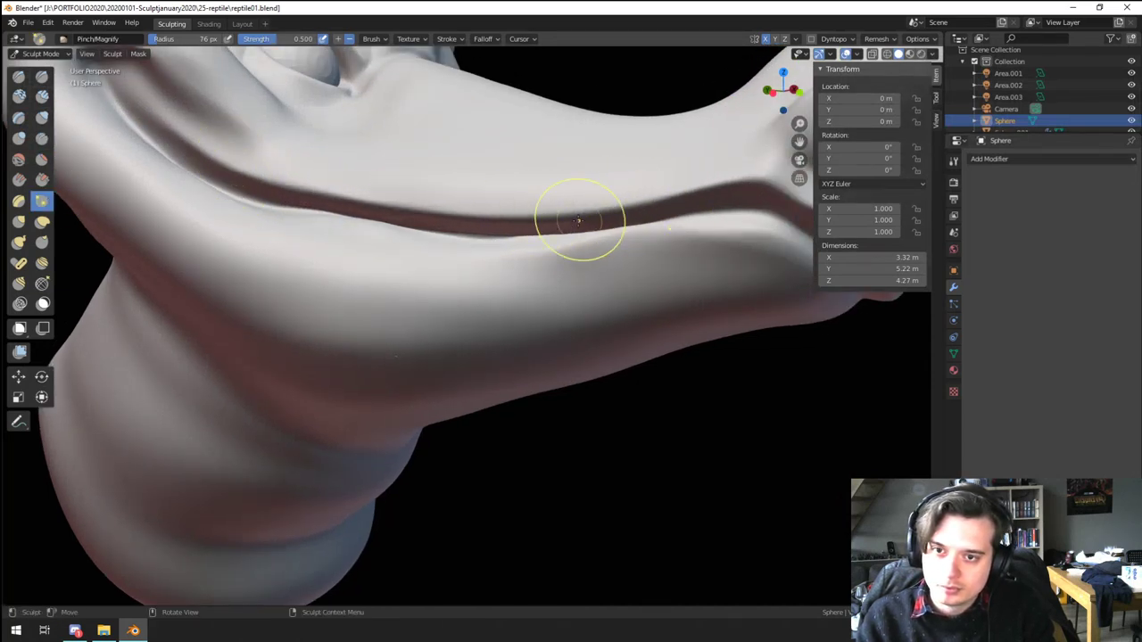
{"action": "middle_click_drag", "start_coordinate": [578, 220], "coordinate": [609, 171]}
{"action": "left_click_drag", "start_coordinate": [683, 188], "coordinate": [693, 211]}
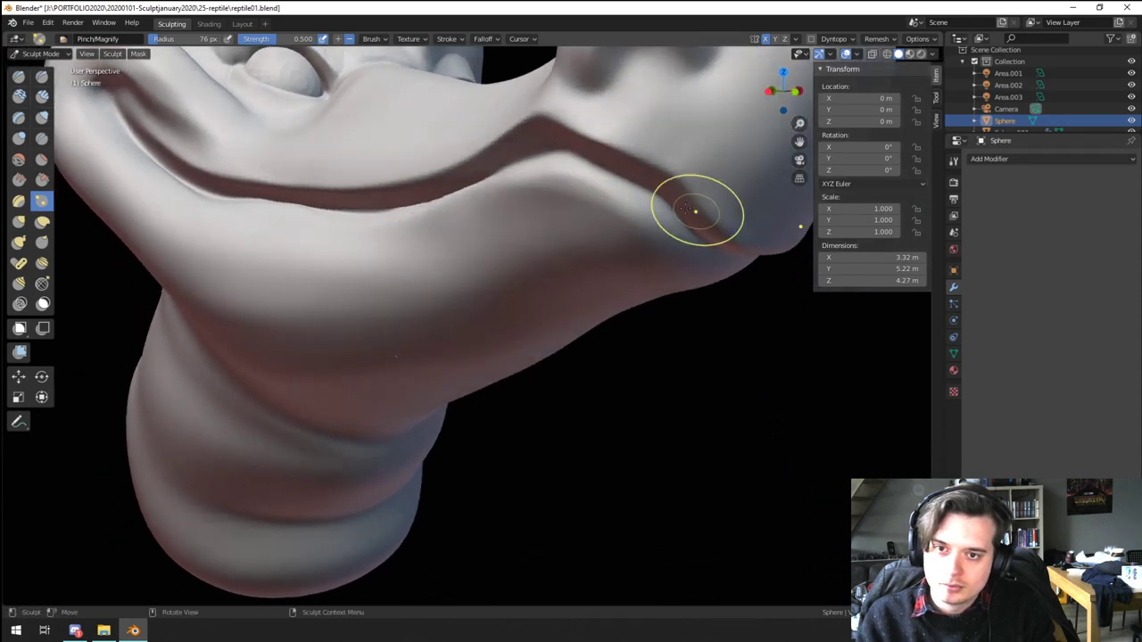
{"action": "mouse_move", "coordinate": [694, 210]}
{"action": "middle_mouse_down"}
{"action": "mouse_move", "coordinate": [683, 107]}
{"action": "mouse_move", "coordinate": [622, 130]}
{"action": "middle_mouse_up"}
{"action": "left_click_drag", "start_coordinate": [622, 131], "coordinate": [654, 143]}
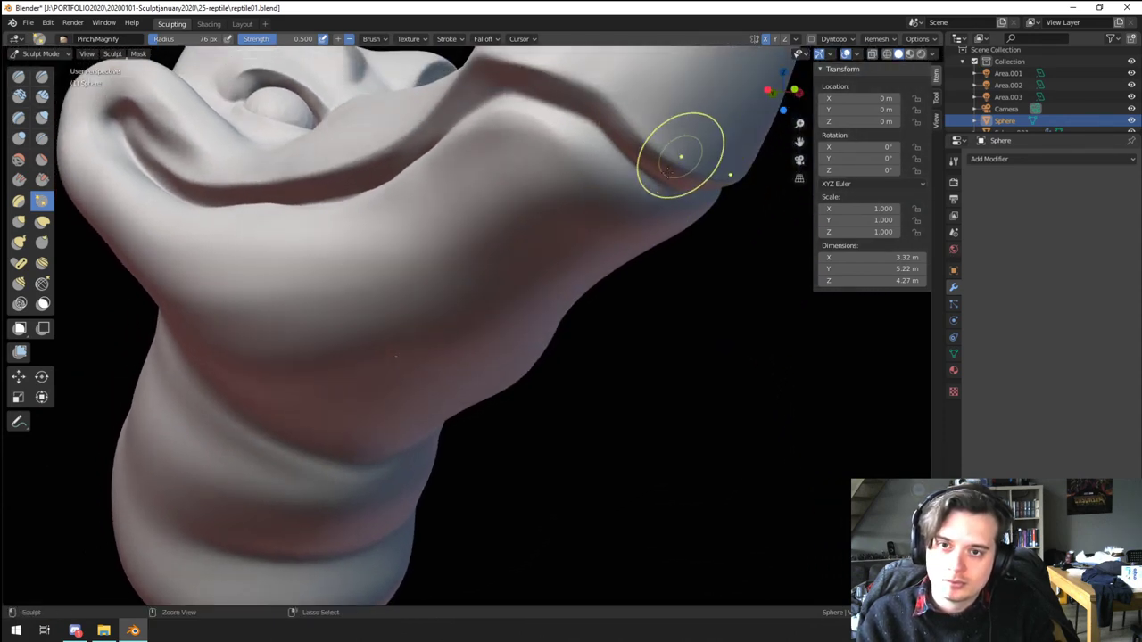
Step: Flatten the side of the lower jaw below the lip with a 142 px Flatten/Contrast brush
{"action": "middle_click_drag", "start_coordinate": [668, 173], "coordinate": [615, 224], "text": "ctrl"}
{"action": "mouse_move", "coordinate": [616, 225]}
{"action": "middle_mouse_down"}
{"action": "mouse_move", "coordinate": [592, 247]}
{"action": "mouse_move", "coordinate": [597, 312]}
{"action": "mouse_move", "coordinate": [573, 332]}
{"action": "mouse_move", "coordinate": [563, 326]}
{"action": "mouse_move", "coordinate": [607, 204]}
{"action": "mouse_move", "coordinate": [642, 189]}
{"action": "mouse_move", "coordinate": [604, 211]}
{"action": "middle_mouse_up"}
{"action": "scroll", "coordinate": [624, 235], "scroll_direction": "up", "scroll_amount": 6}
{"action": "scroll", "coordinate": [617, 241], "scroll_direction": "down", "scroll_amount": 4}
{"action": "mouse_move", "coordinate": [566, 273]}
{"action": "middle_mouse_down"}
{"action": "mouse_move", "coordinate": [573, 290]}
{"action": "mouse_move", "coordinate": [564, 275]}
{"action": "middle_mouse_up"}
{"action": "scroll", "coordinate": [568, 268], "scroll_direction": "up", "scroll_amount": 2}
{"action": "left_click", "coordinate": [39, 160]}
{"action": "key", "text": "f"}
{"action": "left_click", "coordinate": [604, 275]}
{"action": "left_click_drag", "start_coordinate": [604, 274], "coordinate": [534, 287]}
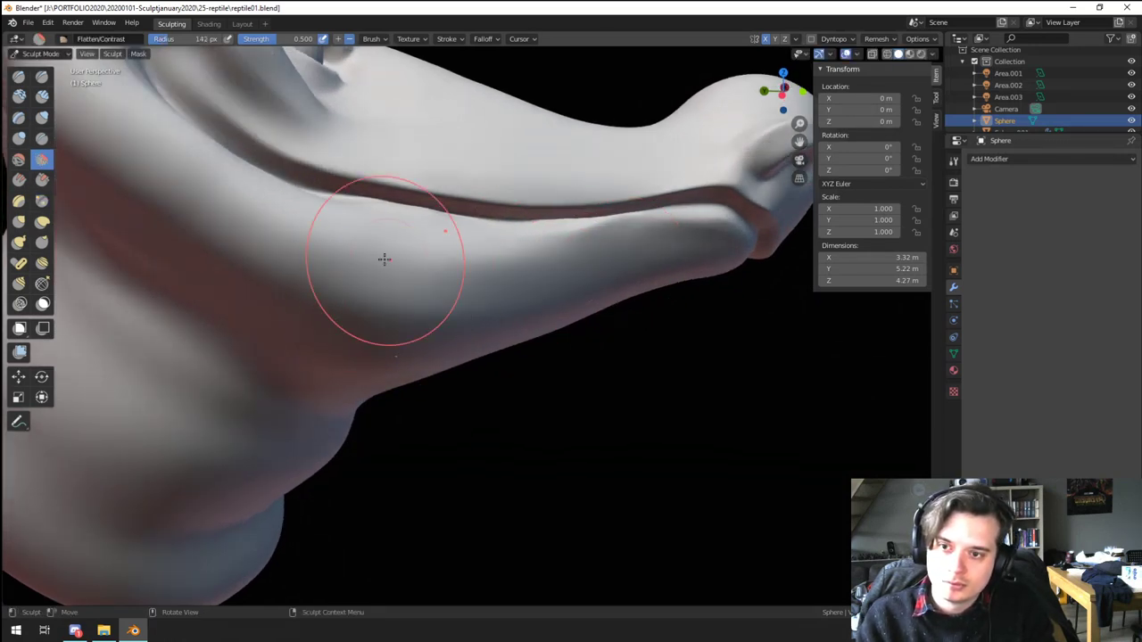
Step: Flatten the lower lip from the mouth corner along the jaw with a 114 px brush at 0.509 strength
{"action": "scroll", "coordinate": [441, 318], "scroll_direction": "down", "scroll_amount": 3}
{"action": "middle_click_drag", "start_coordinate": [441, 318], "coordinate": [410, 301]}
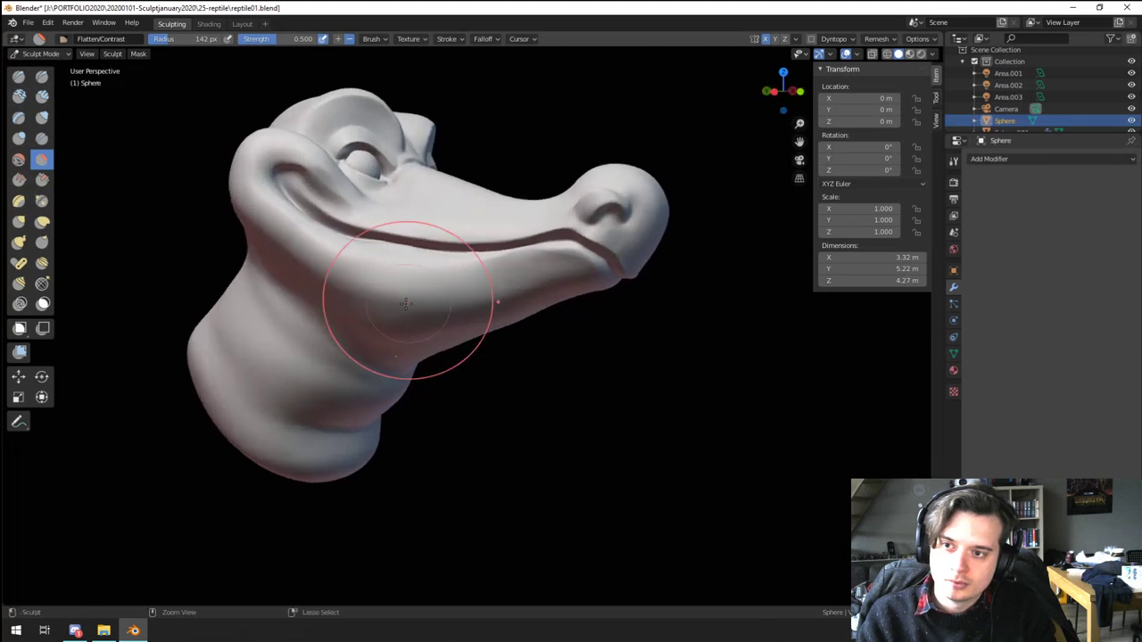
{"action": "scroll", "coordinate": [410, 301], "scroll_direction": "up", "scroll_amount": 2}
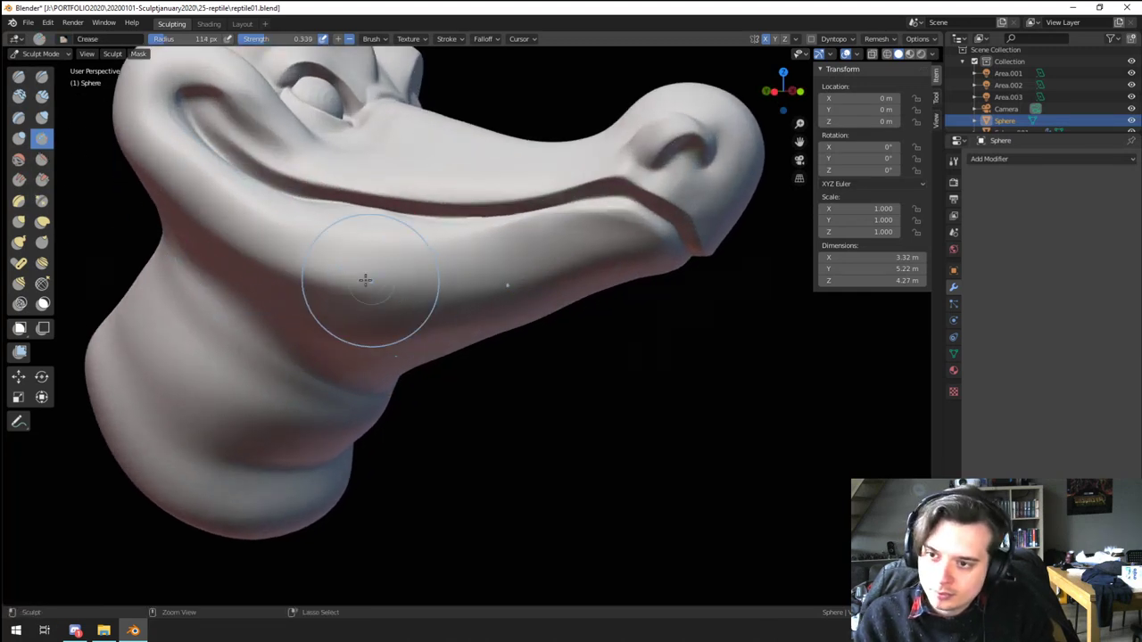
{"action": "scroll", "coordinate": [500, 325], "scroll_direction": "down", "scroll_amount": 3}
{"action": "middle_click_drag", "start_coordinate": [406, 382], "coordinate": [385, 447]}
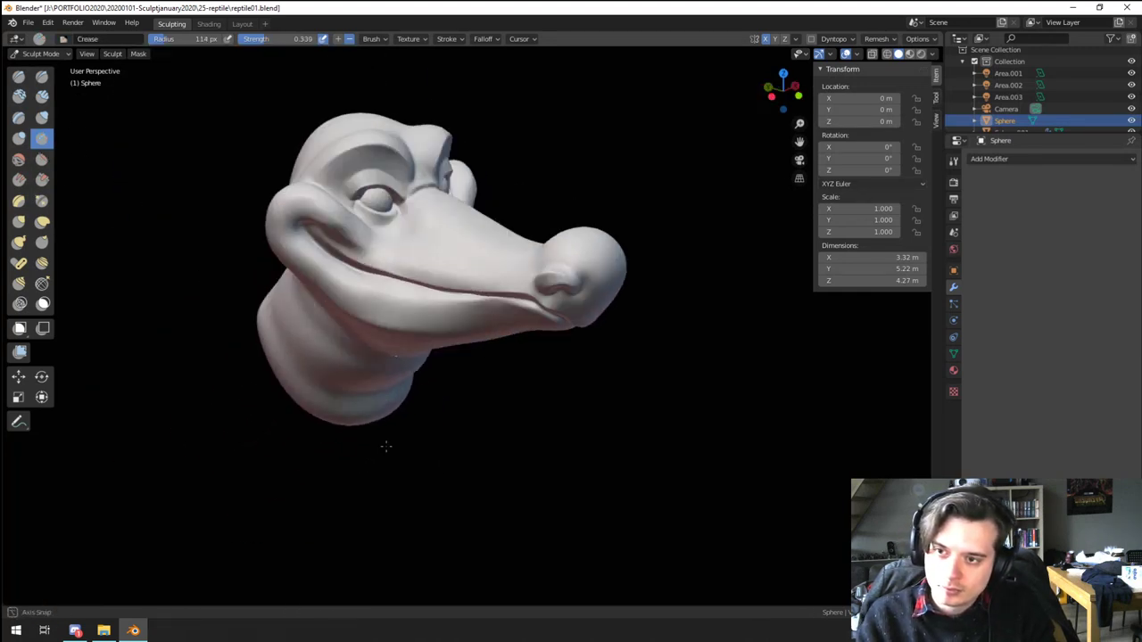
{"action": "scroll", "coordinate": [379, 437], "scroll_direction": "up", "scroll_amount": 1}
{"action": "left_click", "coordinate": [42, 163]}
{"action": "scroll", "coordinate": [190, 234], "scroll_direction": "up", "scroll_amount": 2}
{"action": "middle_click_drag", "start_coordinate": [191, 232], "coordinate": [185, 215]}
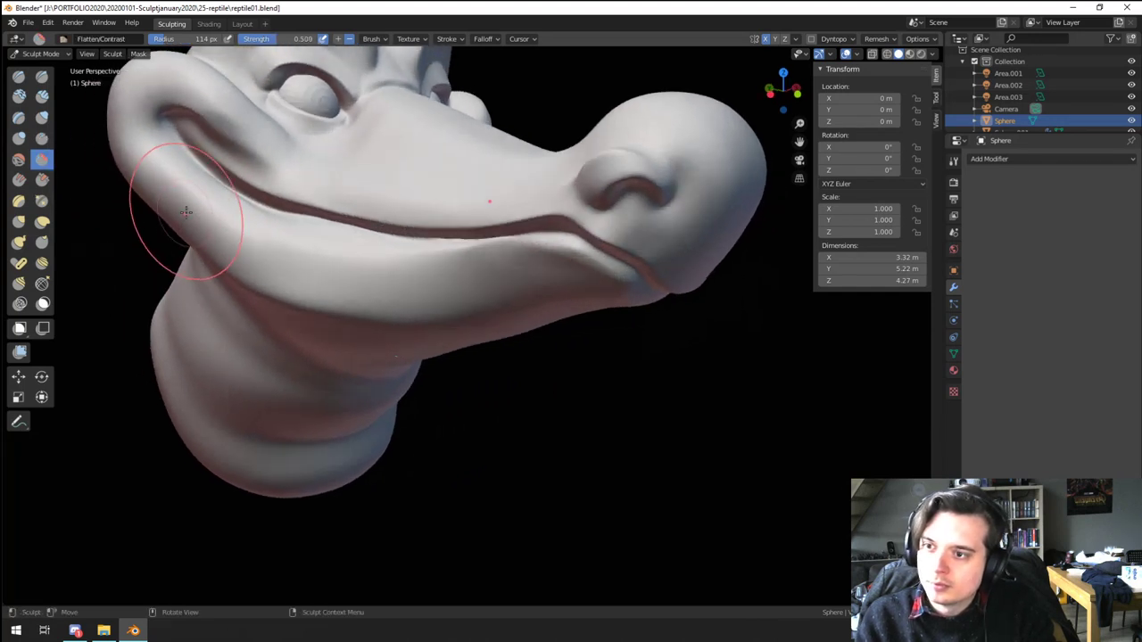
{"action": "left_click_drag", "start_coordinate": [203, 212], "coordinate": [329, 264]}
{"action": "middle_click_drag", "start_coordinate": [398, 275], "coordinate": [312, 282]}
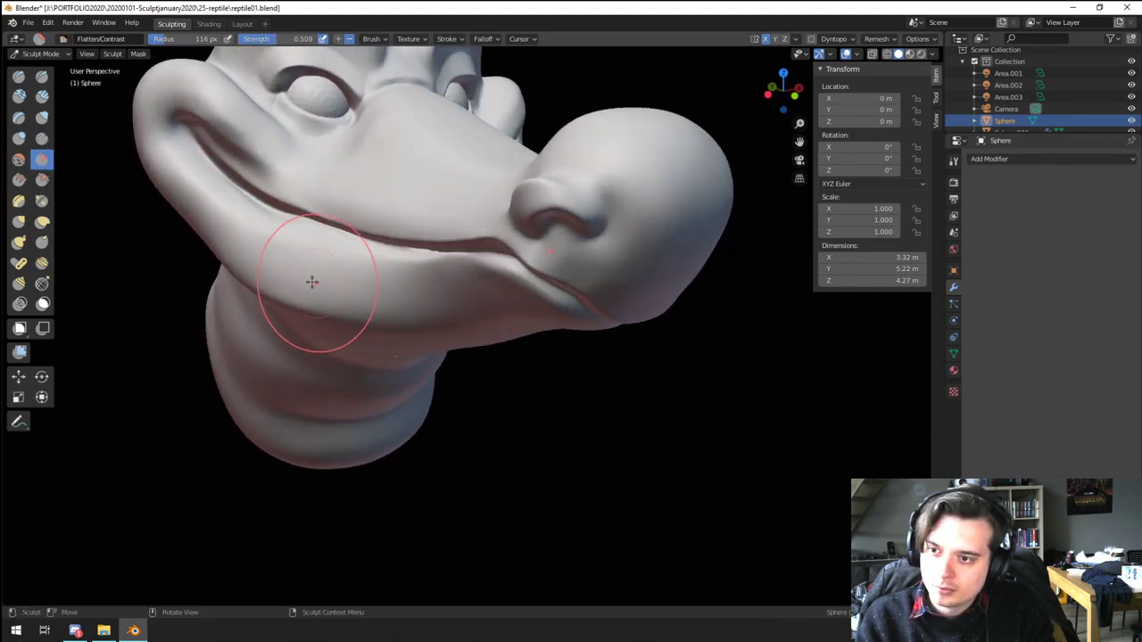
Step: Crease along the lower lip near the mouth corner with a 73 px brush
{"action": "middle_click_drag", "start_coordinate": [395, 285], "coordinate": [336, 261]}
{"action": "left_click", "coordinate": [42, 139]}
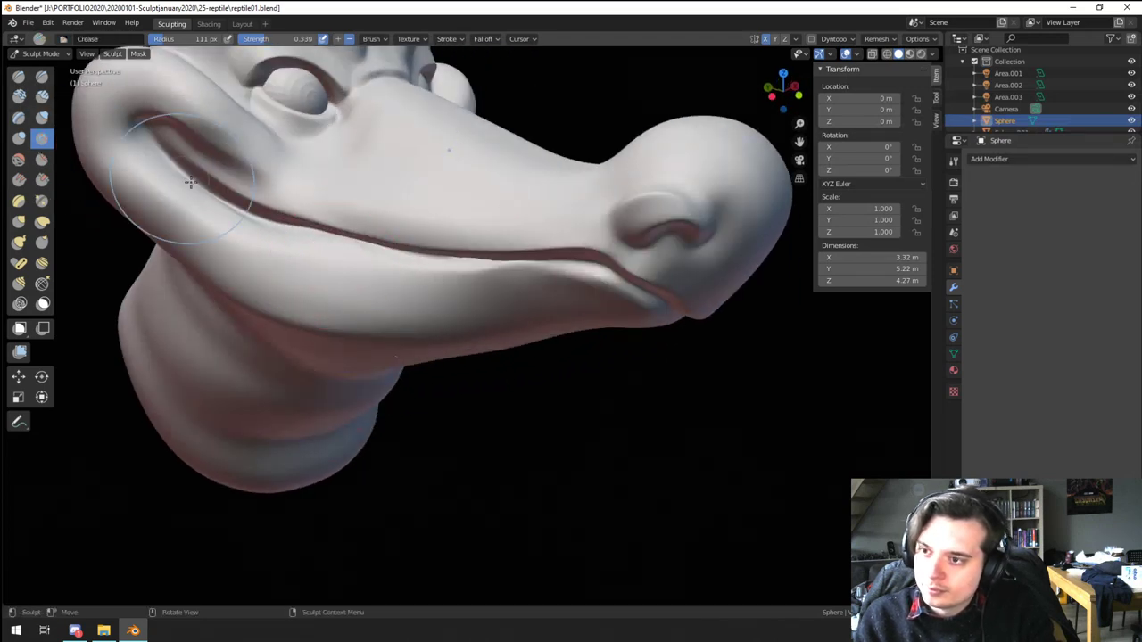
{"action": "middle_click_drag", "start_coordinate": [187, 183], "coordinate": [176, 231]}
{"action": "key", "text": "f"}
{"action": "left_click", "coordinate": [178, 230]}
{"action": "left_click_drag", "start_coordinate": [179, 228], "coordinate": [219, 235]}
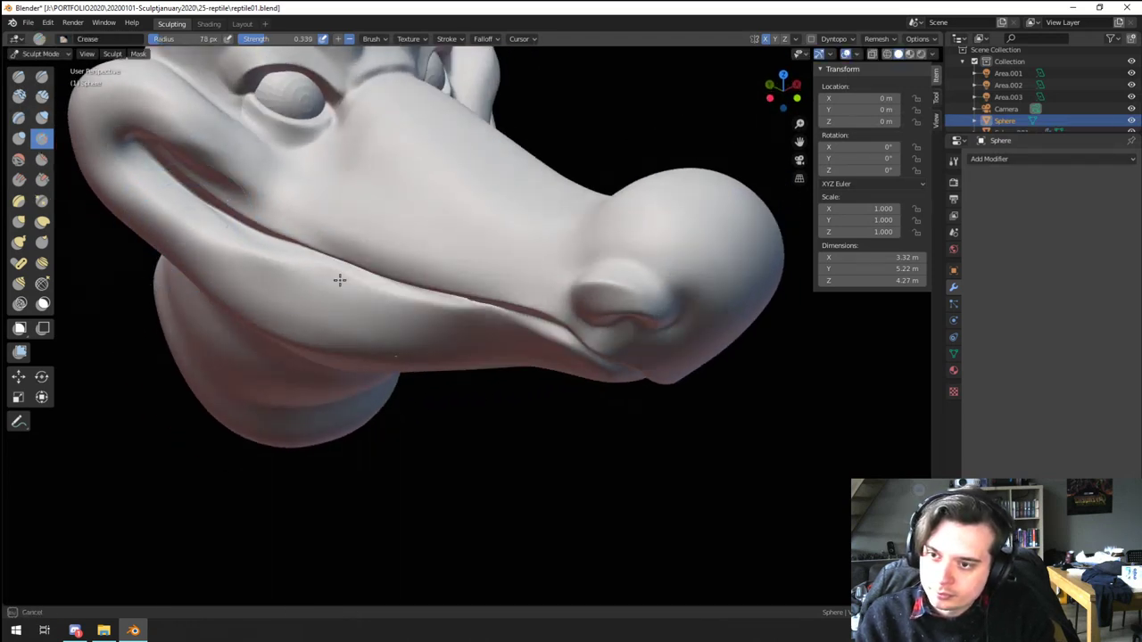
Step: Raise a ridge along the lower lip with an inverted 60 px Crease stroke
{"action": "middle_click_drag", "start_coordinate": [344, 284], "coordinate": [298, 286]}
{"action": "key", "text": "f"}
{"action": "left_click", "coordinate": [284, 257]}
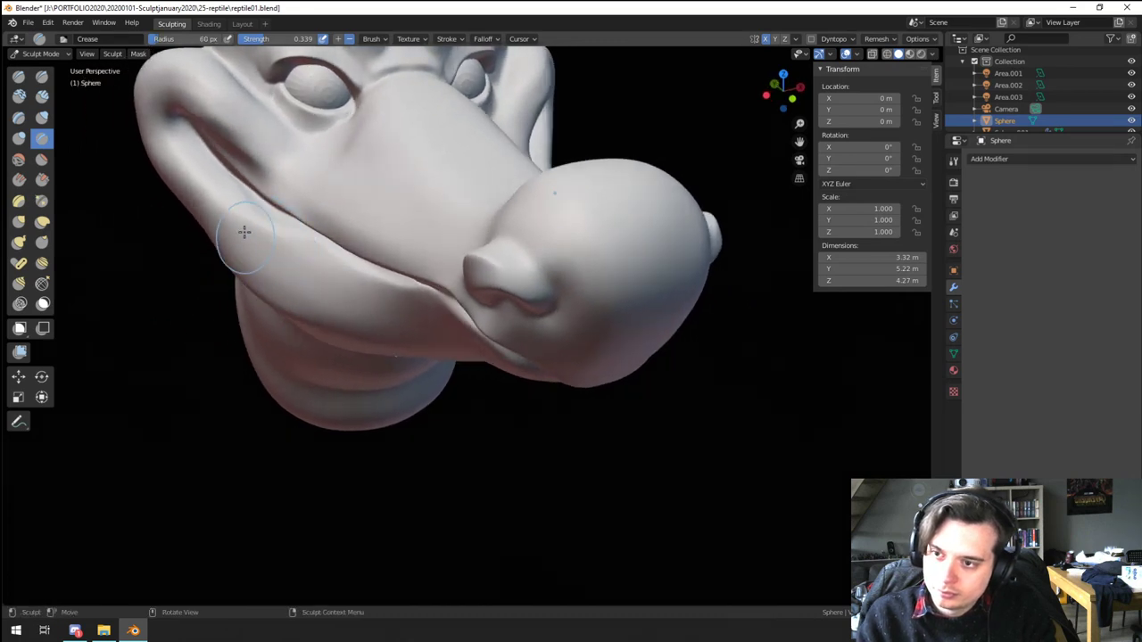
{"action": "left_click_drag", "start_coordinate": [225, 221], "coordinate": [351, 279], "text": "ctrl"}
Step: Mask the upper lip along the mouth line, from the mouth corner to the nose, with a 60 px brush
{"action": "middle_click_drag", "start_coordinate": [294, 248], "coordinate": [336, 232]}
{"action": "left_click", "coordinate": [43, 304]}
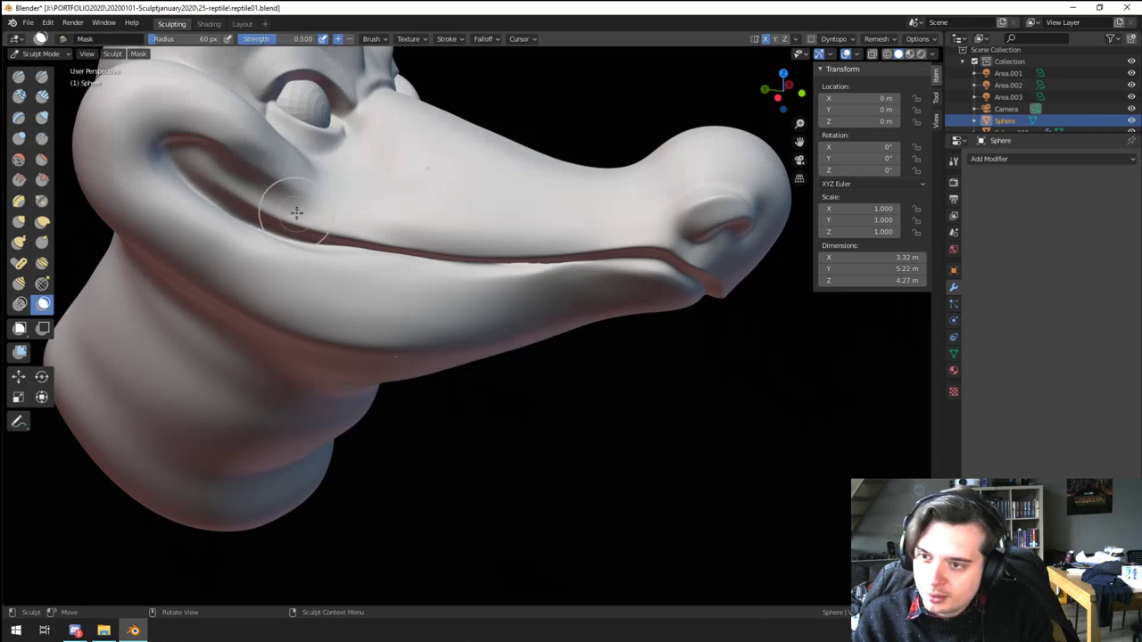
{"action": "mouse_move", "coordinate": [293, 209]}
{"action": "left_mouse_down"}
{"action": "mouse_move", "coordinate": [443, 249]}
{"action": "mouse_move", "coordinate": [625, 238]}
{"action": "mouse_move", "coordinate": [513, 243]}
{"action": "left_mouse_up"}
{"action": "mouse_move", "coordinate": [229, 185]}
{"action": "left_mouse_down"}
{"action": "mouse_move", "coordinate": [275, 212]}
{"action": "mouse_move", "coordinate": [254, 198]}
{"action": "mouse_move", "coordinate": [344, 225]}
{"action": "left_mouse_up"}
{"action": "middle_click_drag", "start_coordinate": [375, 230], "coordinate": [265, 324]}
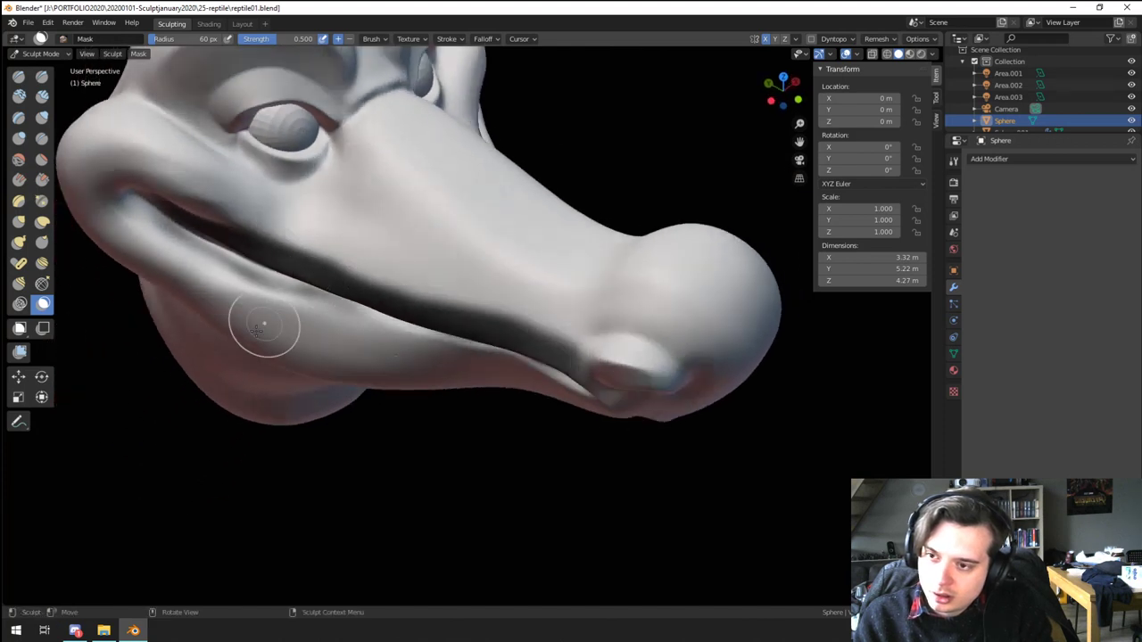
Step: Refine the upper lip mask around the mouth corner with a 36 px brush radius
{"action": "key", "text": "f"}
{"action": "left_click", "coordinate": [236, 279]}
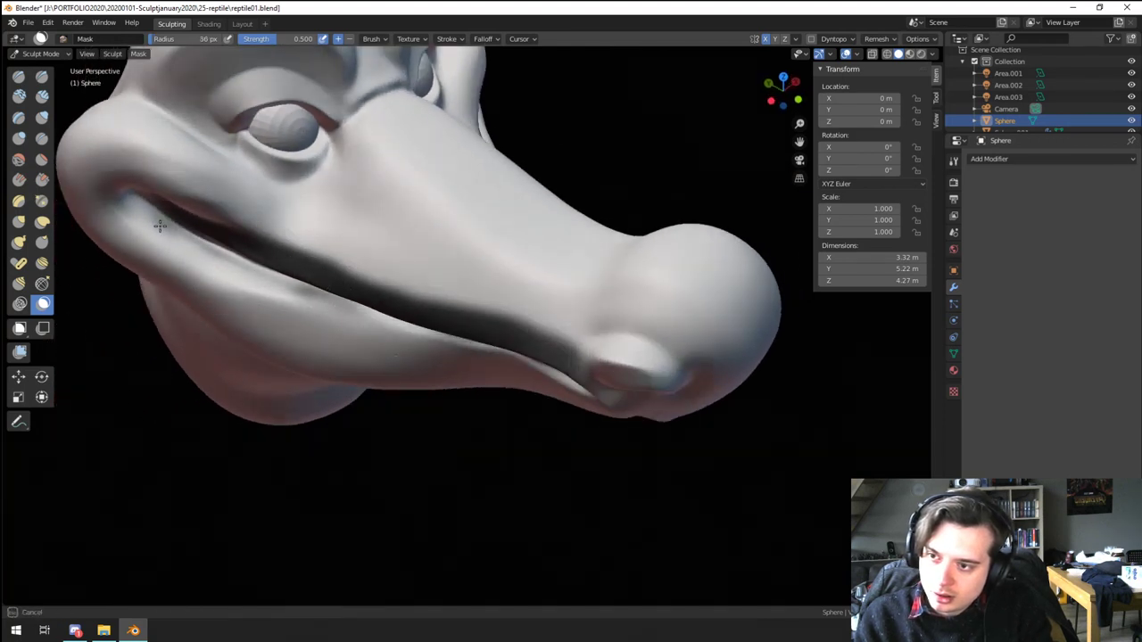
{"action": "middle_click_drag", "start_coordinate": [393, 317], "coordinate": [435, 317]}
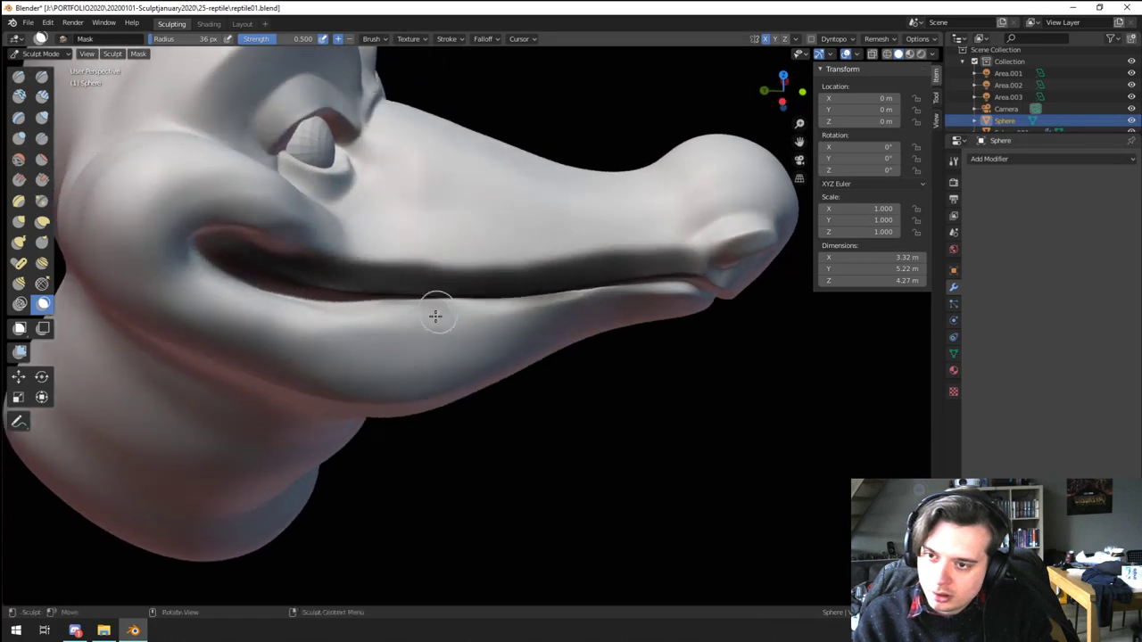
Step: Extend the upper lip mask near the nose and at the mouth corner with a 36 px brush
{"action": "middle_click_drag", "start_coordinate": [612, 285], "coordinate": [518, 269]}
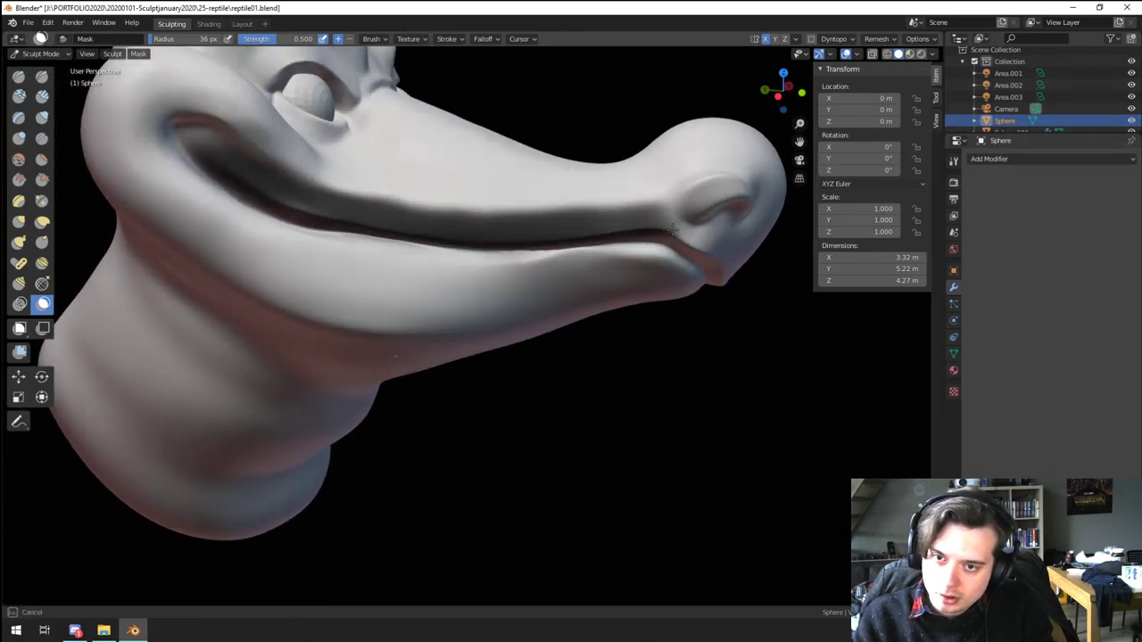
{"action": "left_click_drag", "start_coordinate": [673, 230], "coordinate": [642, 218]}
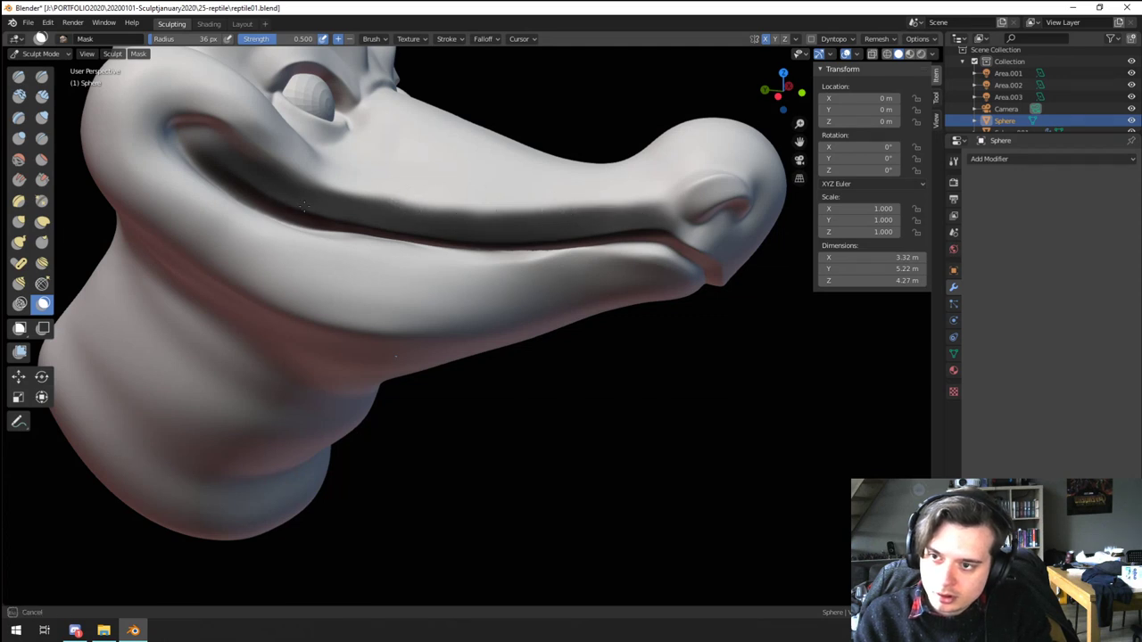
{"action": "left_click_drag", "start_coordinate": [184, 141], "coordinate": [189, 148]}
{"action": "mouse_move", "coordinate": [189, 148]}
{"action": "middle_mouse_down"}
{"action": "mouse_move", "coordinate": [168, 202]}
{"action": "mouse_move", "coordinate": [169, 190]}
{"action": "middle_mouse_up"}
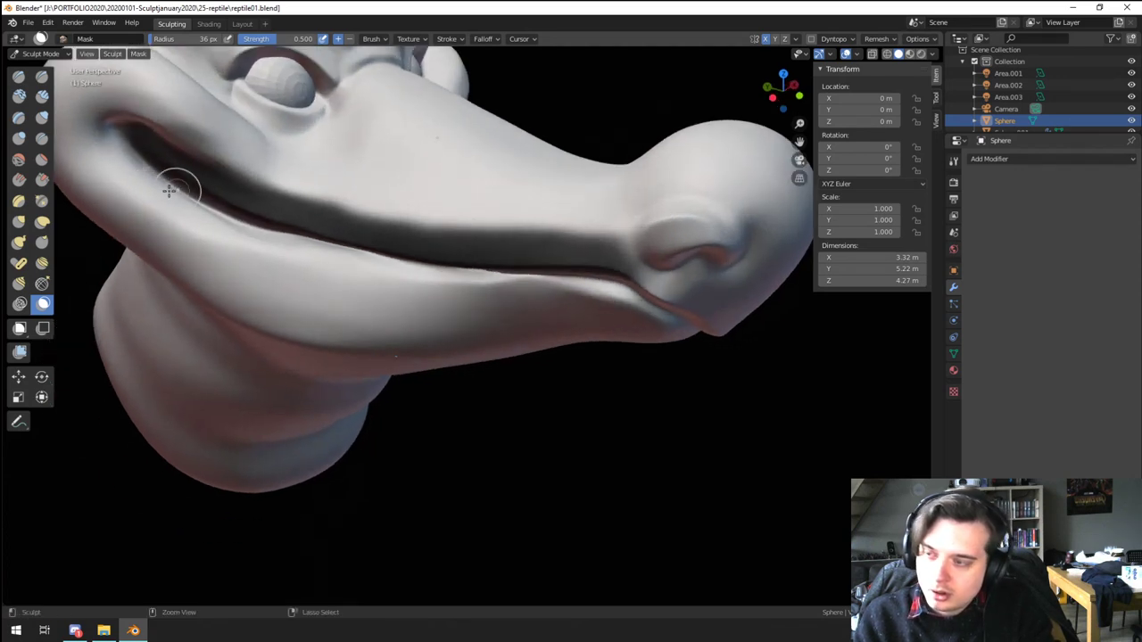
Step: Crease along the lower lip from the mouth corner toward the nose with an 81 px brush
{"action": "left_click", "coordinate": [41, 141]}
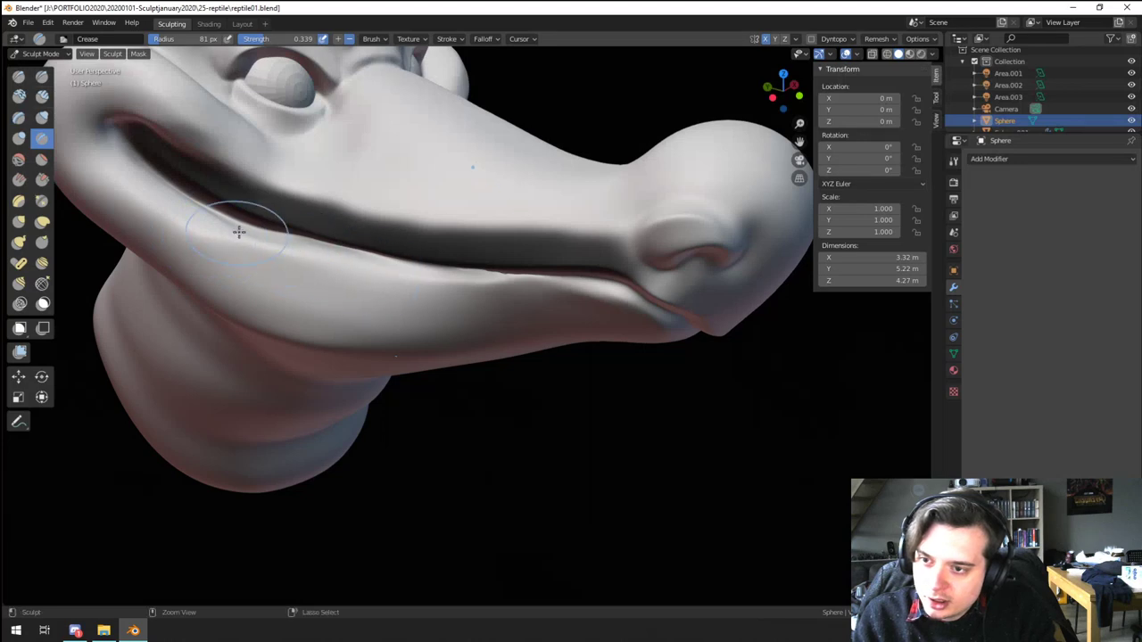
{"action": "left_click_drag", "start_coordinate": [260, 241], "coordinate": [476, 265]}
{"action": "mouse_move", "coordinate": [477, 265]}
{"action": "middle_mouse_down"}
{"action": "mouse_move", "coordinate": [344, 294]}
{"action": "mouse_move", "coordinate": [371, 279]}
{"action": "mouse_move", "coordinate": [426, 349]}
{"action": "middle_mouse_up"}
{"action": "middle_click_drag", "start_coordinate": [316, 355], "coordinate": [354, 369]}
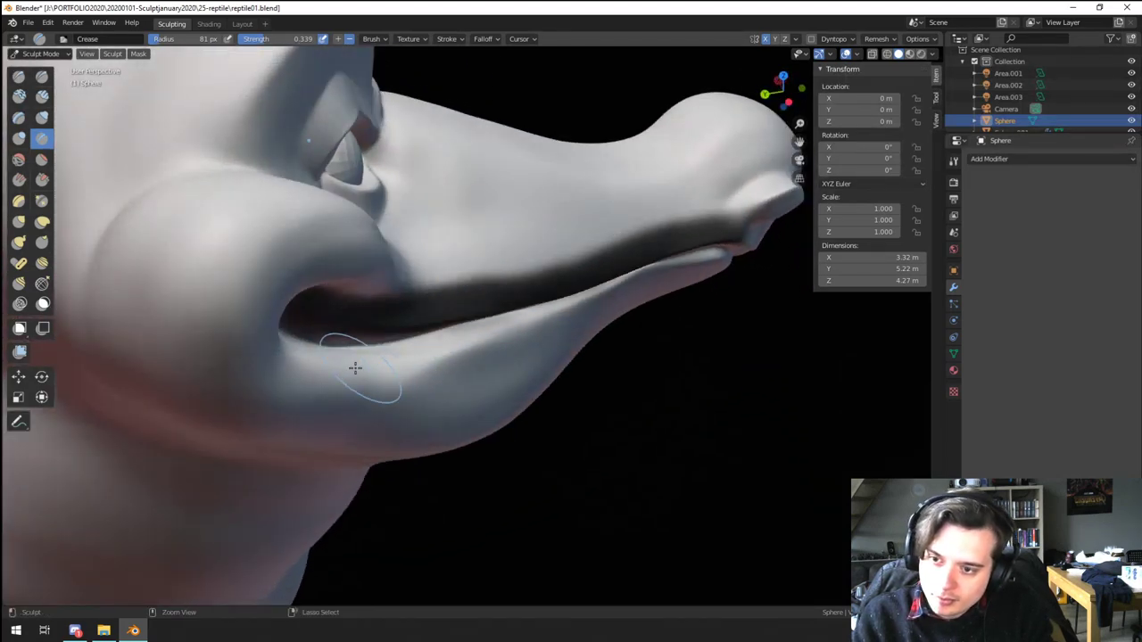
{"action": "middle_click_drag", "start_coordinate": [547, 305], "coordinate": [492, 280]}
{"action": "left_click_drag", "start_coordinate": [493, 280], "coordinate": [666, 250]}
{"action": "left_click_drag", "start_coordinate": [540, 287], "coordinate": [630, 249]}
{"action": "middle_click_drag", "start_coordinate": [626, 242], "coordinate": [562, 241]}
{"action": "mouse_move", "coordinate": [576, 241]}
{"action": "left_mouse_down"}
{"action": "mouse_move", "coordinate": [627, 230]}
{"action": "mouse_move", "coordinate": [587, 228]}
{"action": "mouse_move", "coordinate": [627, 219]}
{"action": "left_mouse_up"}
{"action": "middle_click_drag", "start_coordinate": [546, 249], "coordinate": [559, 247]}
Step: Refine the lower lip edge with a resized Crease brush, including an inverted stroke along the mouth line
{"action": "key", "text": "f"}
{"action": "left_click", "coordinate": [548, 249]}
{"action": "left_click_drag", "start_coordinate": [698, 242], "coordinate": [625, 244]}
{"action": "mouse_move", "coordinate": [506, 274]}
{"action": "left_mouse_down"}
{"action": "mouse_move", "coordinate": [524, 260]}
{"action": "mouse_move", "coordinate": [669, 243]}
{"action": "left_mouse_up"}
{"action": "mouse_move", "coordinate": [593, 261]}
{"action": "middle_mouse_down"}
{"action": "mouse_move", "coordinate": [484, 264]}
{"action": "mouse_move", "coordinate": [522, 264]}
{"action": "middle_mouse_up"}
{"action": "left_click_drag", "start_coordinate": [459, 258], "coordinate": [521, 249], "text": "ctrl"}
{"action": "middle_click_drag", "start_coordinate": [506, 274], "coordinate": [517, 275]}
Step: Smooth the middle of the lower lip with an 83 px brush radius
{"action": "key", "text": "f"}
{"action": "left_click", "coordinate": [525, 260]}
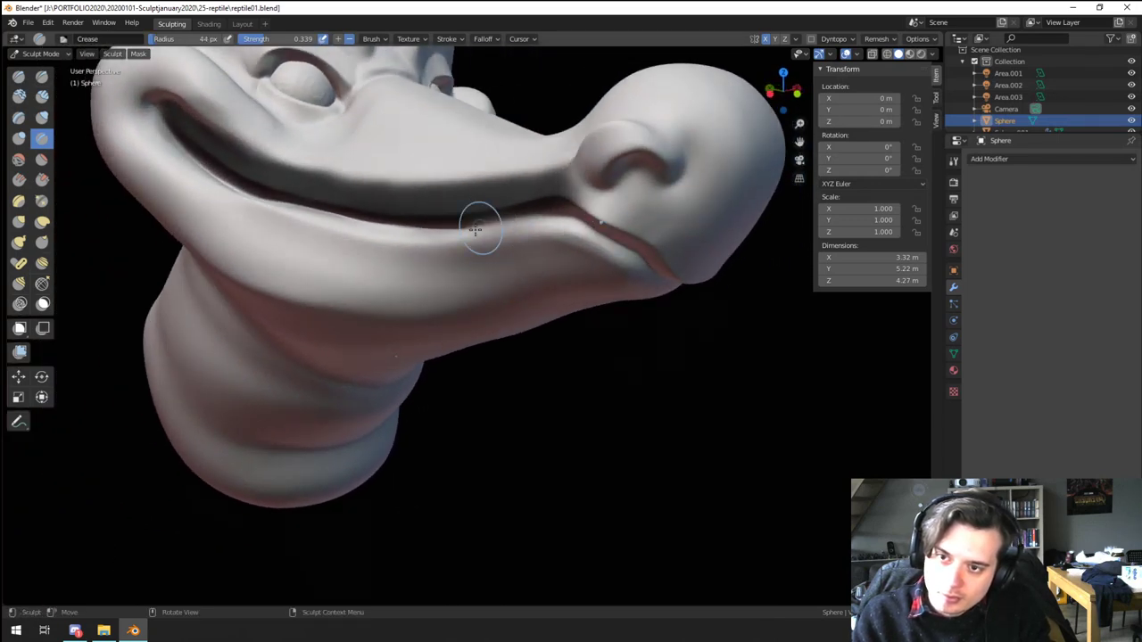
{"action": "middle_click_drag", "start_coordinate": [535, 238], "coordinate": [532, 217], "text": "ctrl"}
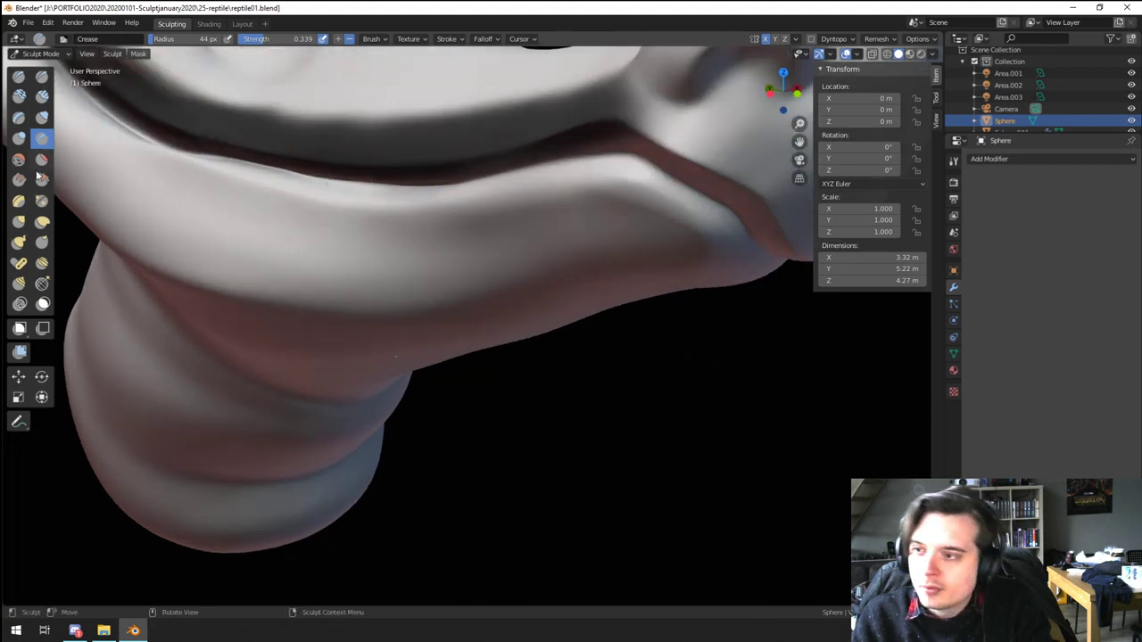
{"action": "middle_click_drag", "start_coordinate": [300, 214], "coordinate": [184, 343]}
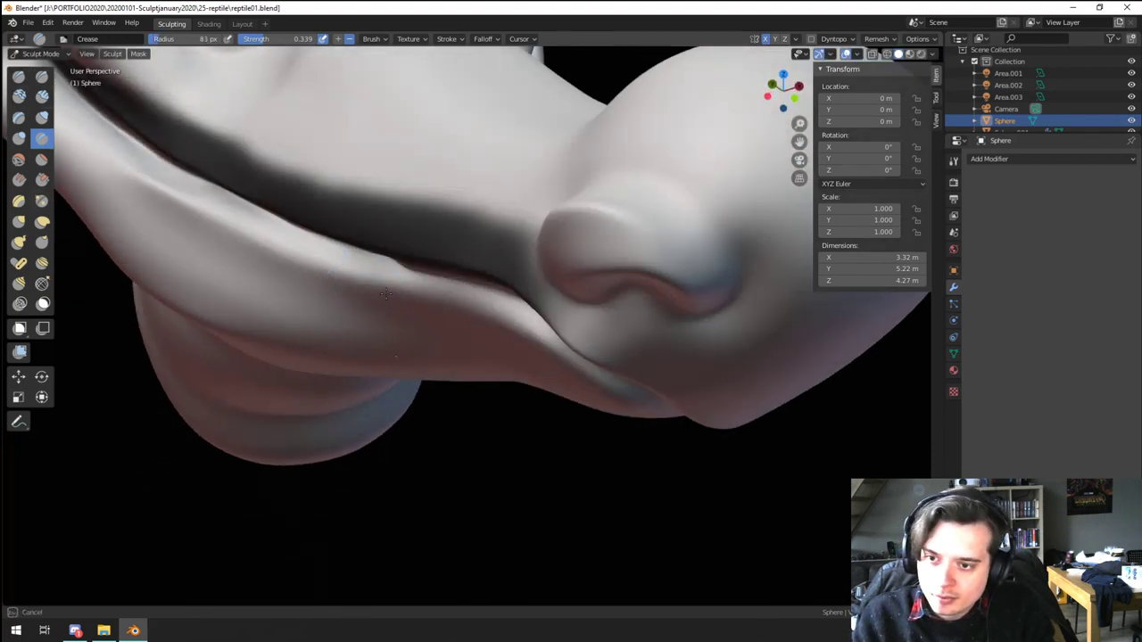
{"action": "left_click_drag", "start_coordinate": [385, 294], "coordinate": [428, 306], "text": "shift"}
{"action": "mouse_move", "coordinate": [370, 291]}
{"action": "middle_mouse_down"}
{"action": "mouse_move", "coordinate": [447, 236]}
{"action": "mouse_move", "coordinate": [482, 299]}
{"action": "middle_mouse_up"}
Step: Raise a ridge along the lower lip near the mouth corner with two inverted Crease strokes
{"action": "key", "text": "f"}
{"action": "left_click", "coordinate": [435, 232]}
{"action": "middle_click_drag", "start_coordinate": [455, 214], "coordinate": [321, 287]}
{"action": "middle_click_drag", "start_coordinate": [228, 125], "coordinate": [242, 209], "text": "shift"}
{"action": "left_click_drag", "start_coordinate": [184, 188], "coordinate": [268, 263], "text": "ctrl"}
{"action": "left_click_drag", "start_coordinate": [201, 204], "coordinate": [286, 313], "text": "ctrl"}
{"action": "middle_click_drag", "start_coordinate": [288, 314], "coordinate": [327, 243]}
Step: Flatten the side of the lower lip from the mouth corner along the jaw with the Flatten/Contrast brush
{"action": "left_click", "coordinate": [42, 160]}
{"action": "key", "text": "f"}
{"action": "left_click", "coordinate": [218, 279]}
{"action": "left_click_drag", "start_coordinate": [219, 280], "coordinate": [451, 378]}
{"action": "middle_click_drag", "start_coordinate": [386, 361], "coordinate": [398, 322]}
{"action": "mouse_move", "coordinate": [497, 308]}
{"action": "middle_mouse_down"}
{"action": "mouse_move", "coordinate": [489, 274]}
{"action": "mouse_move", "coordinate": [464, 314]}
{"action": "mouse_move", "coordinate": [468, 263]}
{"action": "mouse_move", "coordinate": [425, 329]}
{"action": "mouse_move", "coordinate": [369, 367]}
{"action": "mouse_move", "coordinate": [429, 343]}
{"action": "middle_mouse_up"}
{"action": "scroll", "coordinate": [500, 281], "scroll_direction": "down", "scroll_amount": 2}
Step: Pull the lower lip outward near the mouth corner with a 187 px Grab brush
{"action": "key", "text": "f"}
{"action": "left_click", "coordinate": [608, 273]}
{"action": "mouse_move", "coordinate": [415, 375]}
{"action": "middle_mouse_down", "text": "ctrl"}
{"action": "mouse_move", "coordinate": [400, 321]}
{"action": "mouse_move", "coordinate": [383, 354]}
{"action": "mouse_move", "coordinate": [436, 337]}
{"action": "mouse_move", "coordinate": [386, 357]}
{"action": "middle_mouse_up", "text": "ctrl"}
{"action": "mouse_move", "coordinate": [386, 357]}
{"action": "middle_mouse_down", "text": "ctrl"}
{"action": "mouse_move", "coordinate": [349, 256]}
{"action": "mouse_move", "coordinate": [315, 262]}
{"action": "middle_mouse_up", "text": "ctrl"}
{"action": "key", "text": "f"}
{"action": "left_click", "coordinate": [348, 292]}
{"action": "key", "text": "g"}
{"action": "key", "text": "f"}
{"action": "left_click", "coordinate": [334, 221]}
{"action": "left_click_drag", "start_coordinate": [334, 221], "coordinate": [302, 212]}
{"action": "mouse_move", "coordinate": [303, 212]}
{"action": "middle_mouse_down"}
{"action": "mouse_move", "coordinate": [331, 194]}
{"action": "mouse_move", "coordinate": [315, 161]}
{"action": "mouse_move", "coordinate": [370, 175]}
{"action": "mouse_move", "coordinate": [339, 245]}
{"action": "mouse_move", "coordinate": [291, 241]}
{"action": "mouse_move", "coordinate": [339, 242]}
{"action": "mouse_move", "coordinate": [340, 258]}
{"action": "mouse_move", "coordinate": [291, 282]}
{"action": "middle_mouse_up"}
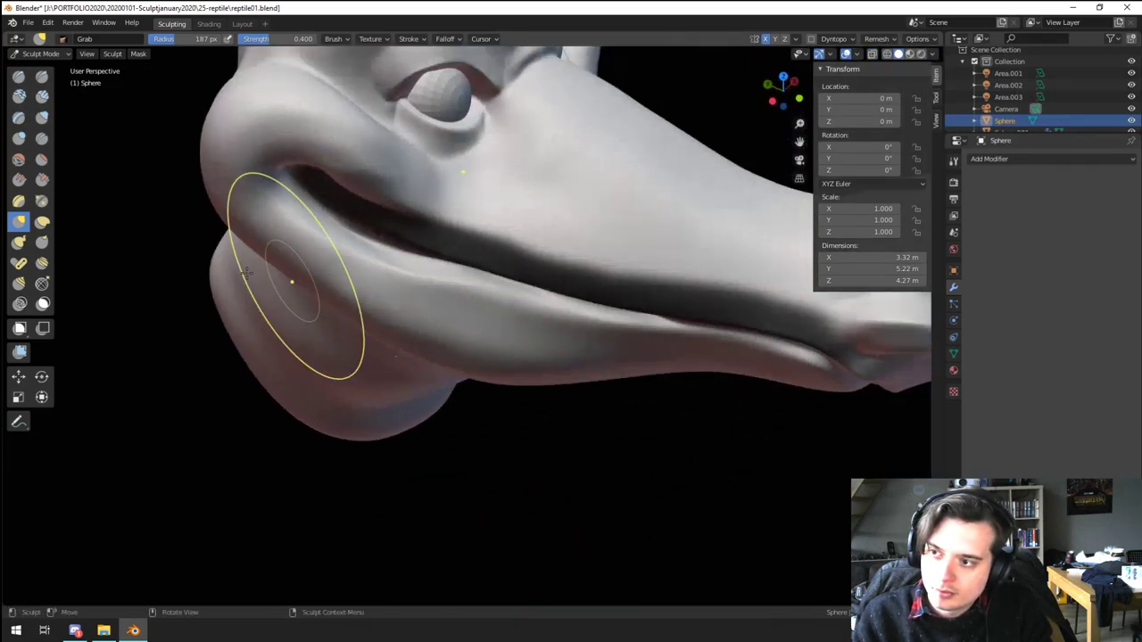
Step: Pull the edge of the lower jaw slightly outward with the Grab brush, viewing the head from above
{"action": "left_click", "coordinate": [42, 161]}
{"action": "mouse_move", "coordinate": [393, 335]}
{"action": "middle_mouse_down"}
{"action": "mouse_move", "coordinate": [424, 374]}
{"action": "mouse_move", "coordinate": [458, 342]}
{"action": "mouse_move", "coordinate": [518, 415]}
{"action": "middle_mouse_up"}
{"action": "key", "text": "g"}
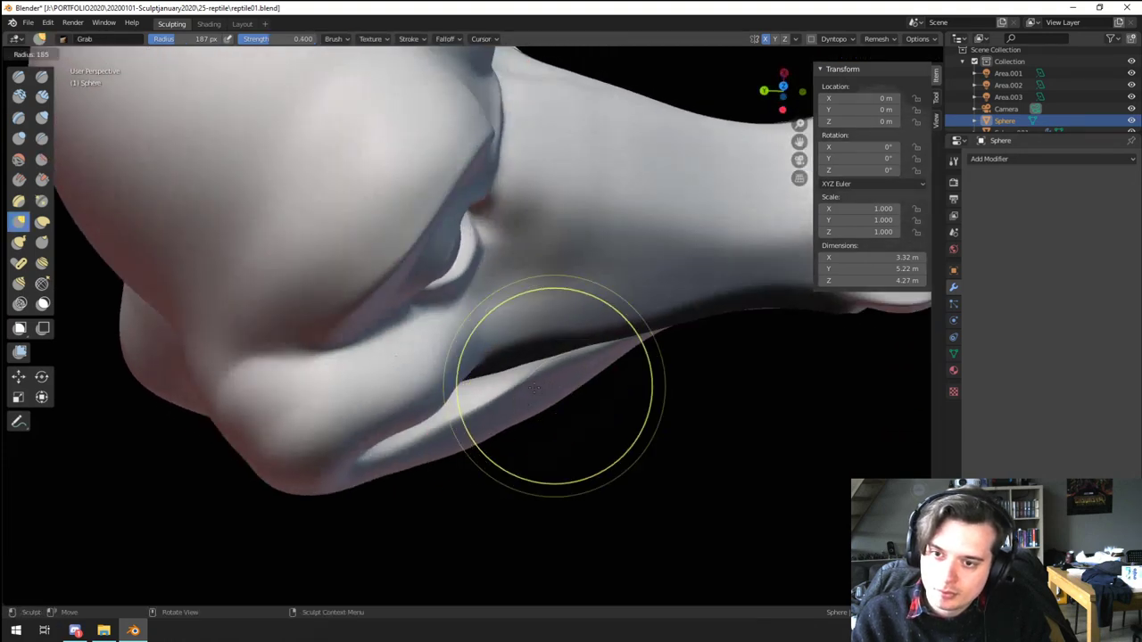
{"action": "left_click_drag", "start_coordinate": [558, 386], "coordinate": [576, 389]}
{"action": "mouse_move", "coordinate": [534, 398]}
{"action": "middle_mouse_down"}
{"action": "mouse_move", "coordinate": [554, 341]}
{"action": "mouse_move", "coordinate": [538, 247]}
{"action": "mouse_move", "coordinate": [449, 247]}
{"action": "mouse_move", "coordinate": [403, 292]}
{"action": "mouse_move", "coordinate": [365, 291]}
{"action": "mouse_move", "coordinate": [389, 270]}
{"action": "middle_mouse_up"}
{"action": "left_click", "coordinate": [42, 139]}
{"action": "middle_click_drag", "start_coordinate": [318, 240], "coordinate": [324, 247]}
{"action": "key", "text": "f"}
{"action": "left_click", "coordinate": [345, 239]}
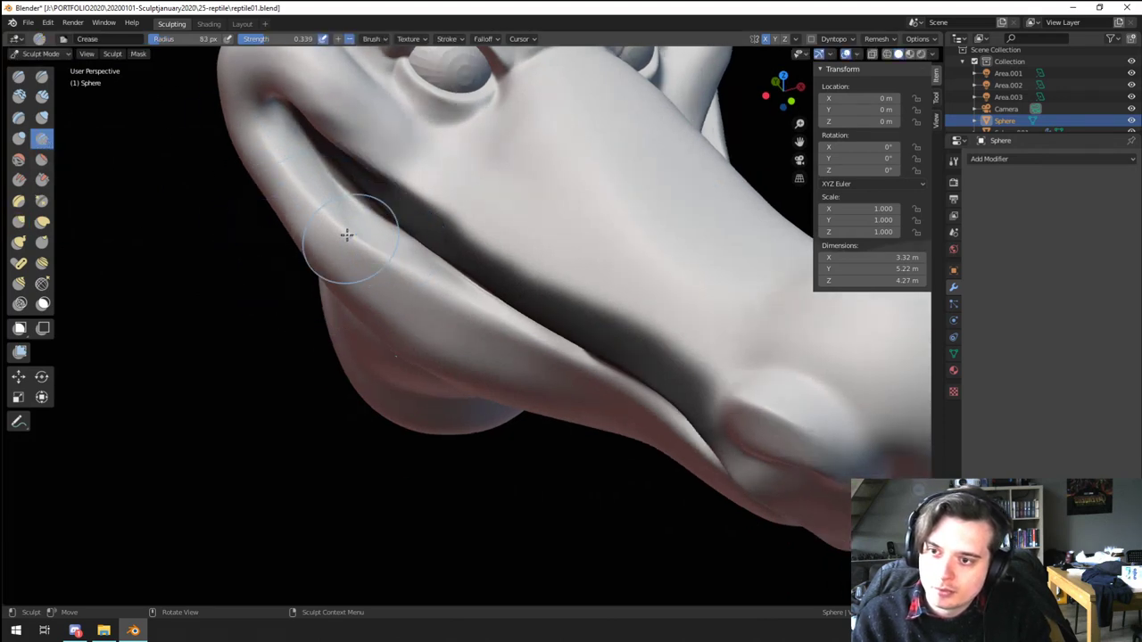
{"action": "middle_click_drag", "start_coordinate": [417, 280], "coordinate": [496, 259]}
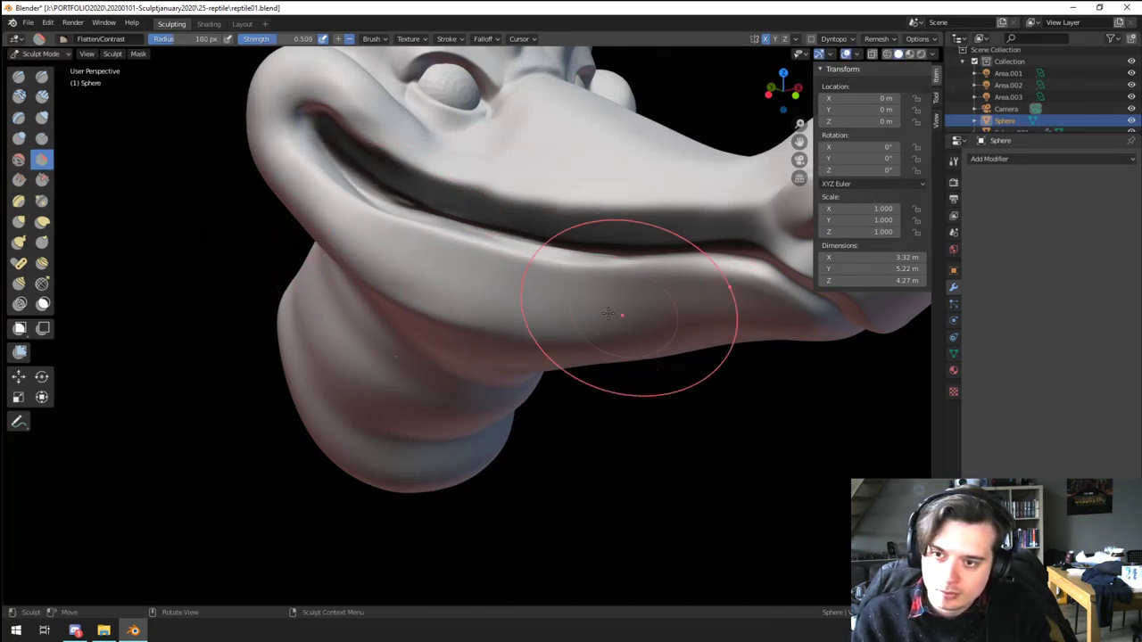
Step: Inflate the lower jaw from the mouth corner toward the snout, reducing the Inflate/Deflate brush radius to 175 px
{"action": "mouse_move", "coordinate": [612, 319]}
{"action": "middle_mouse_down"}
{"action": "mouse_move", "coordinate": [582, 303]}
{"action": "mouse_move", "coordinate": [611, 329]}
{"action": "middle_mouse_up"}
{"action": "left_click", "coordinate": [42, 118]}
{"action": "middle_click_drag", "start_coordinate": [432, 311], "coordinate": [423, 278]}
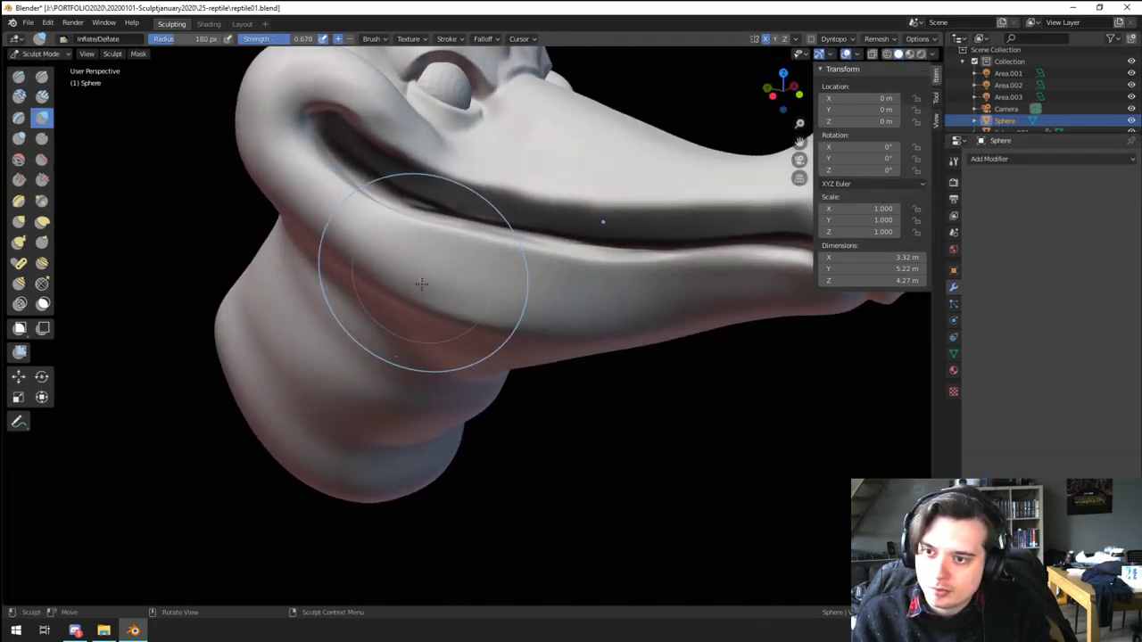
{"action": "left_click_drag", "start_coordinate": [390, 258], "coordinate": [357, 239]}
{"action": "key", "text": "f"}
{"action": "left_click", "coordinate": [360, 240]}
{"action": "left_click_drag", "start_coordinate": [451, 277], "coordinate": [599, 292]}
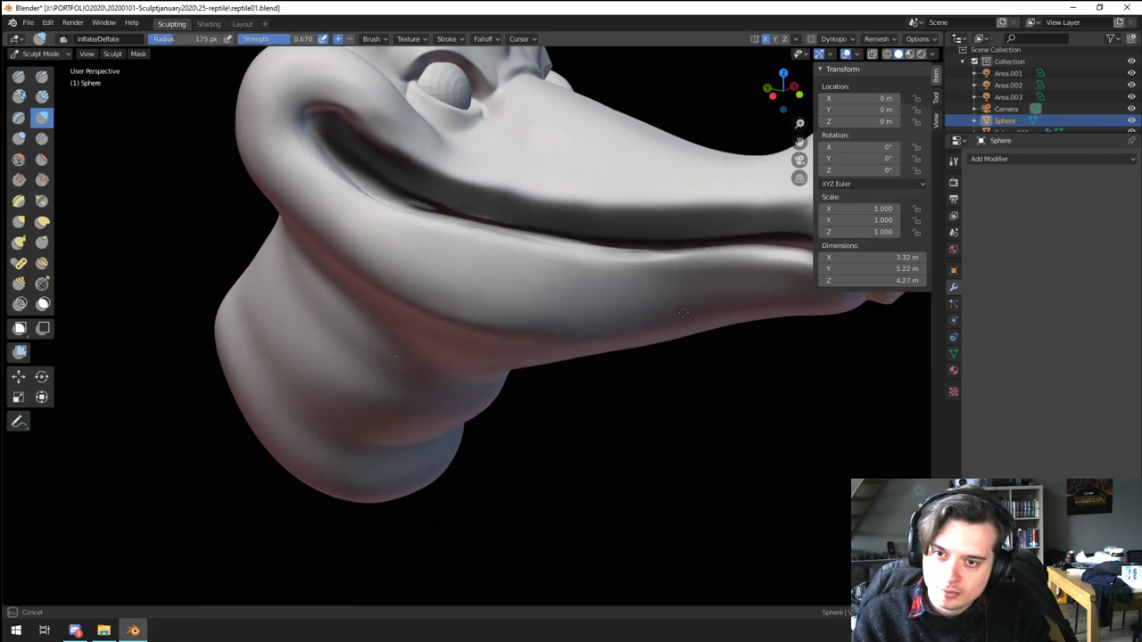
{"action": "mouse_move", "coordinate": [615, 291]}
{"action": "middle_mouse_down"}
{"action": "mouse_move", "coordinate": [527, 288]}
{"action": "mouse_move", "coordinate": [560, 337]}
{"action": "middle_mouse_up"}
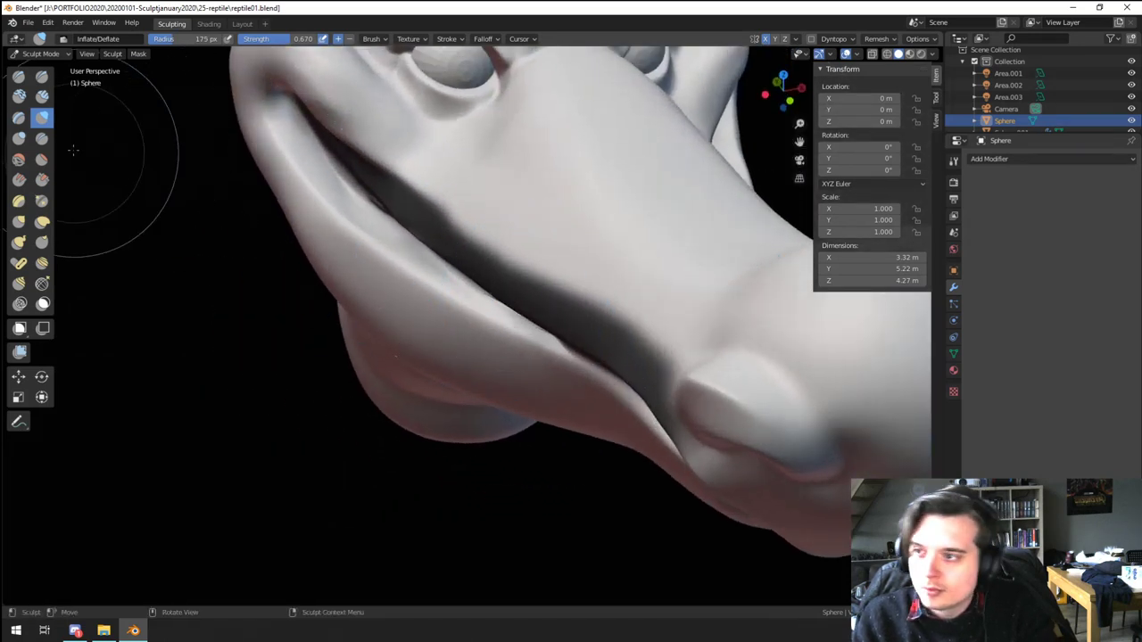
Step: Sharpen the lower lip ridge near the mouth corner with an inverted 128 px Crease stroke
{"action": "left_click", "coordinate": [42, 138]}
{"action": "key", "text": "f"}
{"action": "left_click", "coordinate": [344, 230]}
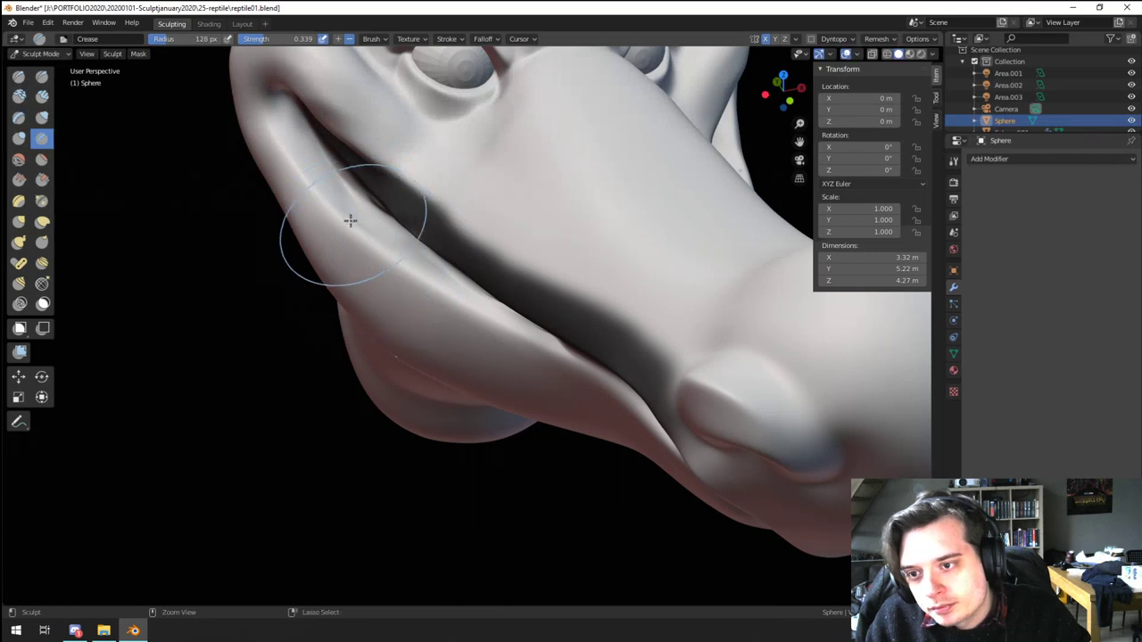
{"action": "left_click_drag", "start_coordinate": [356, 225], "coordinate": [443, 309], "text": "ctrl"}
Step: Clear the upper lip mask and reduce the Crease brush radius to 62 px
{"action": "key", "text": "f"}
{"action": "left_click", "coordinate": [406, 241]}
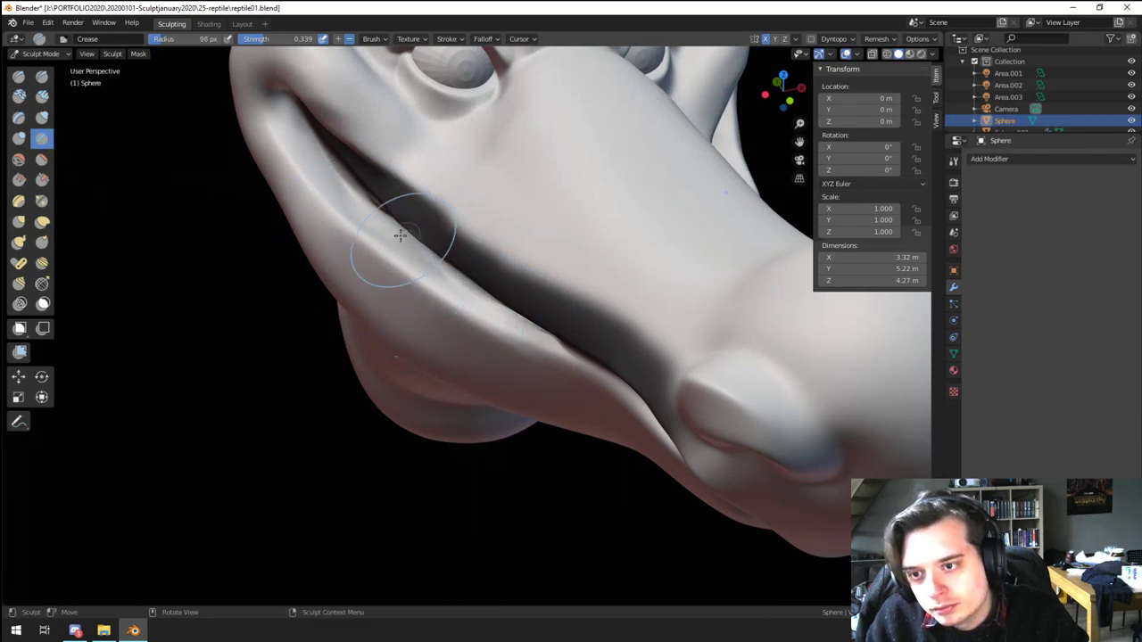
{"action": "middle_click_drag", "start_coordinate": [397, 277], "coordinate": [384, 231]}
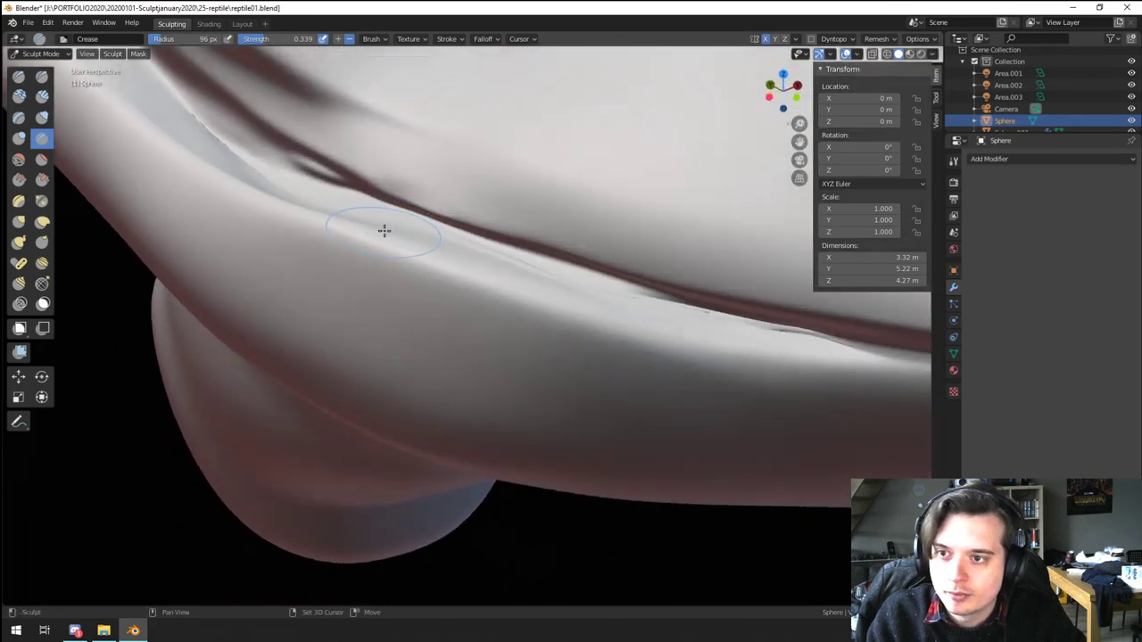
{"action": "key", "text": "bracketleft"}
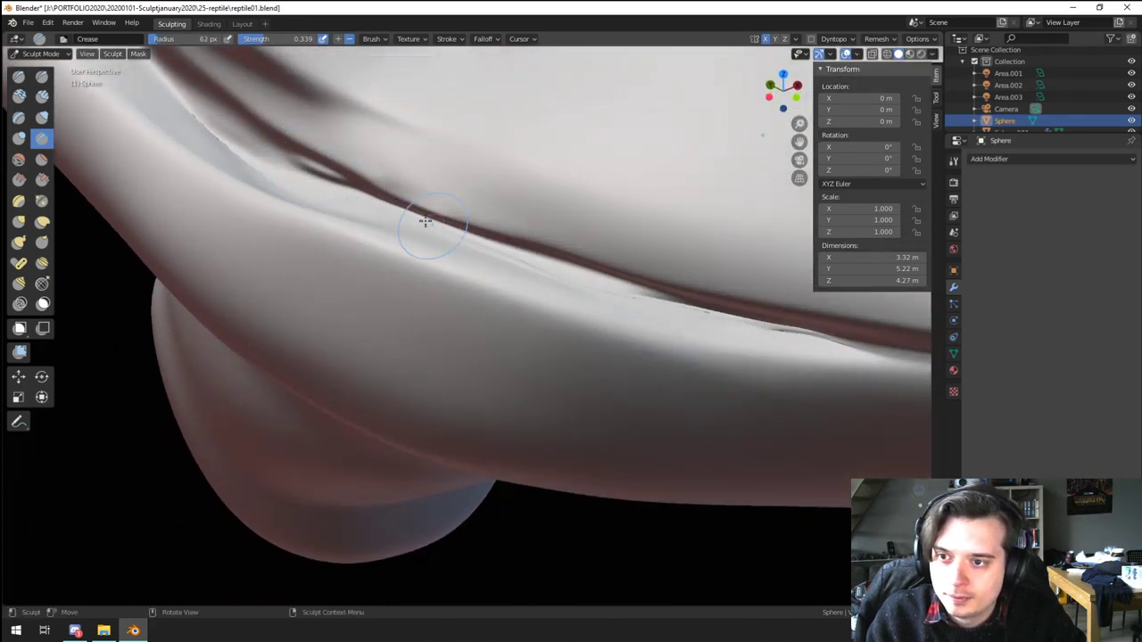
{"action": "middle_click_drag", "start_coordinate": [461, 228], "coordinate": [412, 259], "text": "ctrl"}
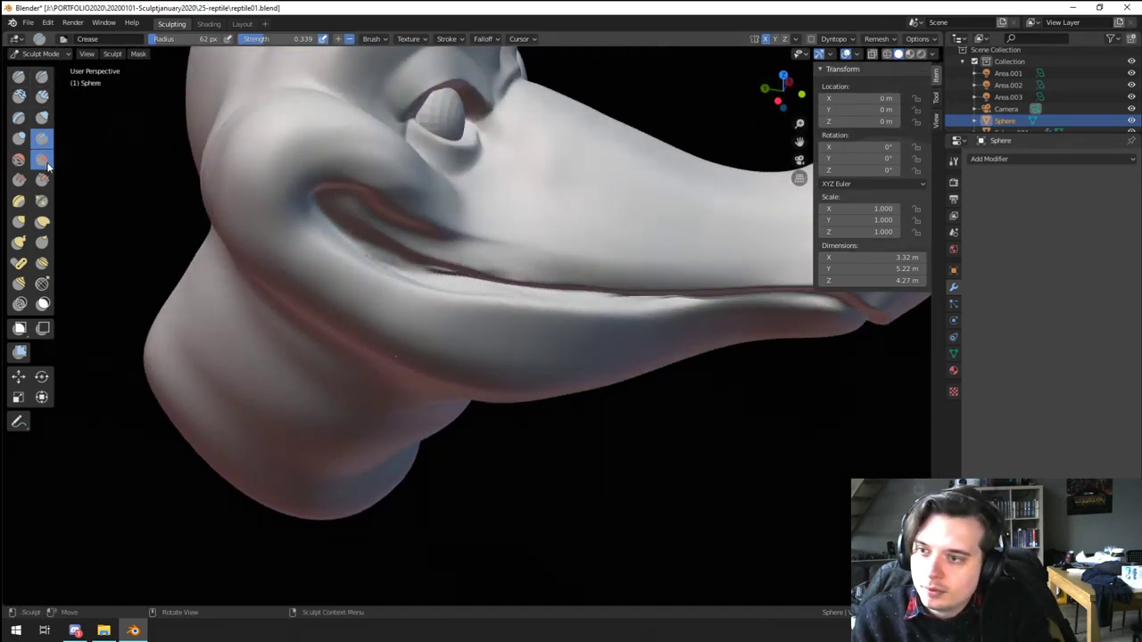
Step: Smooth the upper lip and flatten the cheek's lower end above the mouth line with a 99 px brush
{"action": "left_click_drag", "start_coordinate": [499, 268], "coordinate": [565, 255], "text": "shift"}
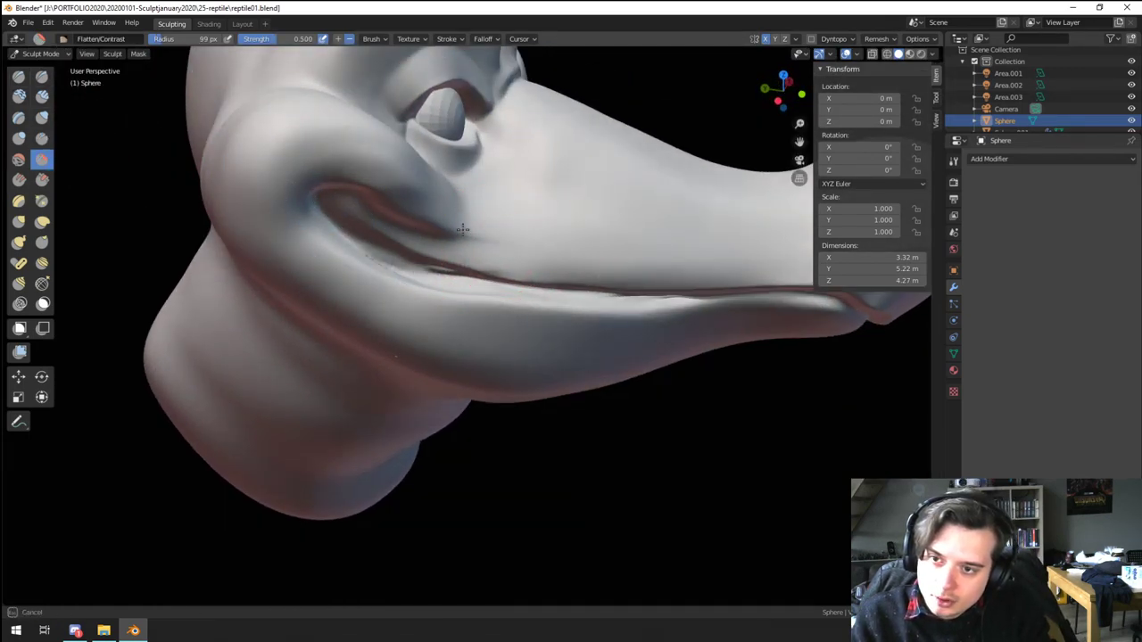
{"action": "left_click_drag", "start_coordinate": [462, 231], "coordinate": [475, 220]}
{"action": "mouse_move", "coordinate": [474, 220]}
{"action": "middle_mouse_down"}
{"action": "mouse_move", "coordinate": [429, 184]}
{"action": "mouse_move", "coordinate": [408, 235]}
{"action": "mouse_move", "coordinate": [387, 198]}
{"action": "middle_mouse_up"}
Step: Flatten the upper lip from the cheek along the mouth line with a 95 px Flatten/Contrast brush
{"action": "key", "text": "f"}
{"action": "left_click", "coordinate": [387, 227]}
{"action": "key", "text": "f"}
{"action": "left_click", "coordinate": [405, 197]}
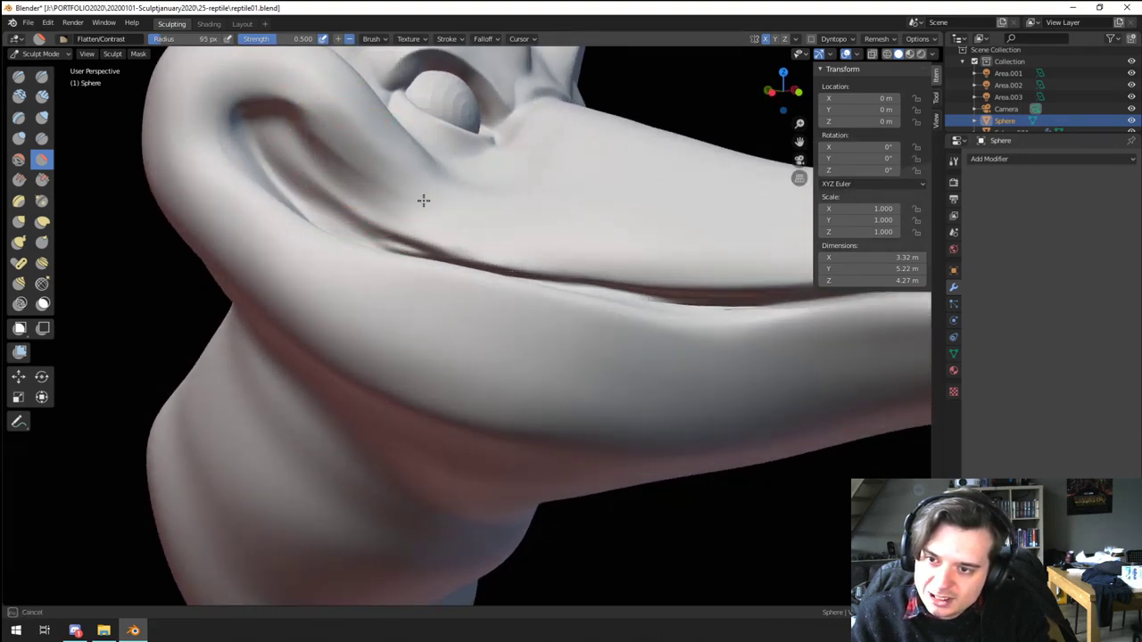
{"action": "left_click_drag", "start_coordinate": [424, 201], "coordinate": [541, 253]}
{"action": "middle_click_drag", "start_coordinate": [541, 254], "coordinate": [475, 261]}
{"action": "mouse_move", "coordinate": [475, 260]}
{"action": "middle_mouse_down", "text": "ctrl"}
{"action": "mouse_move", "coordinate": [461, 309]}
{"action": "mouse_move", "coordinate": [434, 316]}
{"action": "mouse_move", "coordinate": [413, 361]}
{"action": "mouse_move", "coordinate": [502, 339]}
{"action": "mouse_move", "coordinate": [512, 259]}
{"action": "mouse_move", "coordinate": [521, 336]}
{"action": "mouse_move", "coordinate": [570, 370]}
{"action": "middle_mouse_up", "text": "ctrl"}
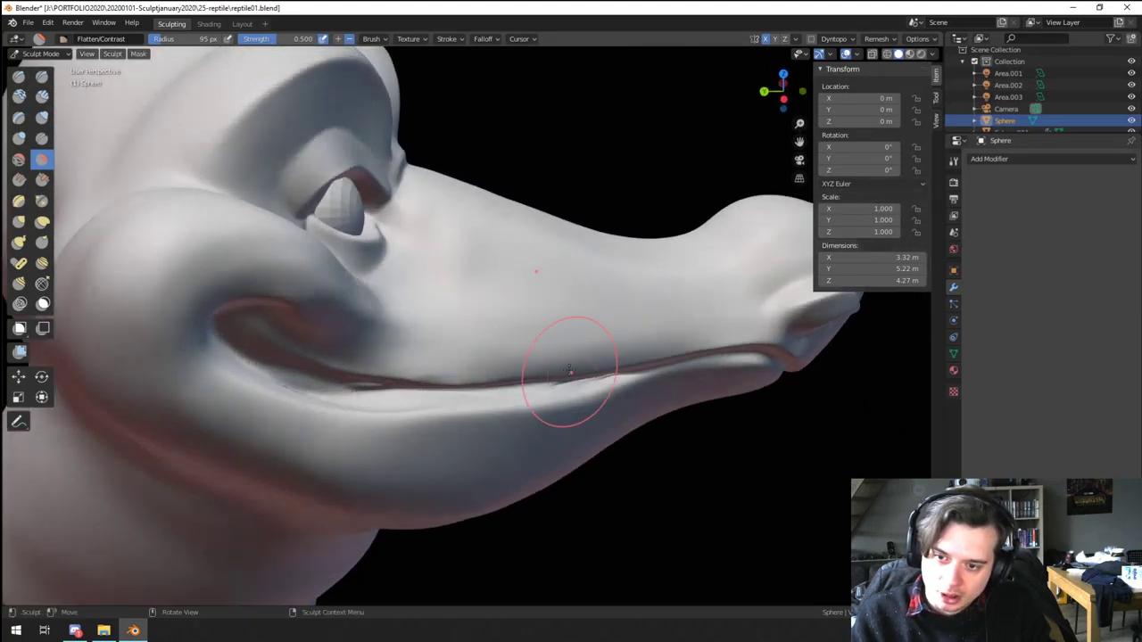
Step: Crease along the upper edge of the mouth line toward the nose with a 53 px brush
{"action": "left_click", "coordinate": [45, 207]}
{"action": "left_click", "coordinate": [45, 144]}
{"action": "mouse_move", "coordinate": [417, 410]}
{"action": "middle_mouse_down"}
{"action": "mouse_move", "coordinate": [426, 390]}
{"action": "mouse_move", "coordinate": [353, 345]}
{"action": "mouse_move", "coordinate": [337, 357]}
{"action": "middle_mouse_up"}
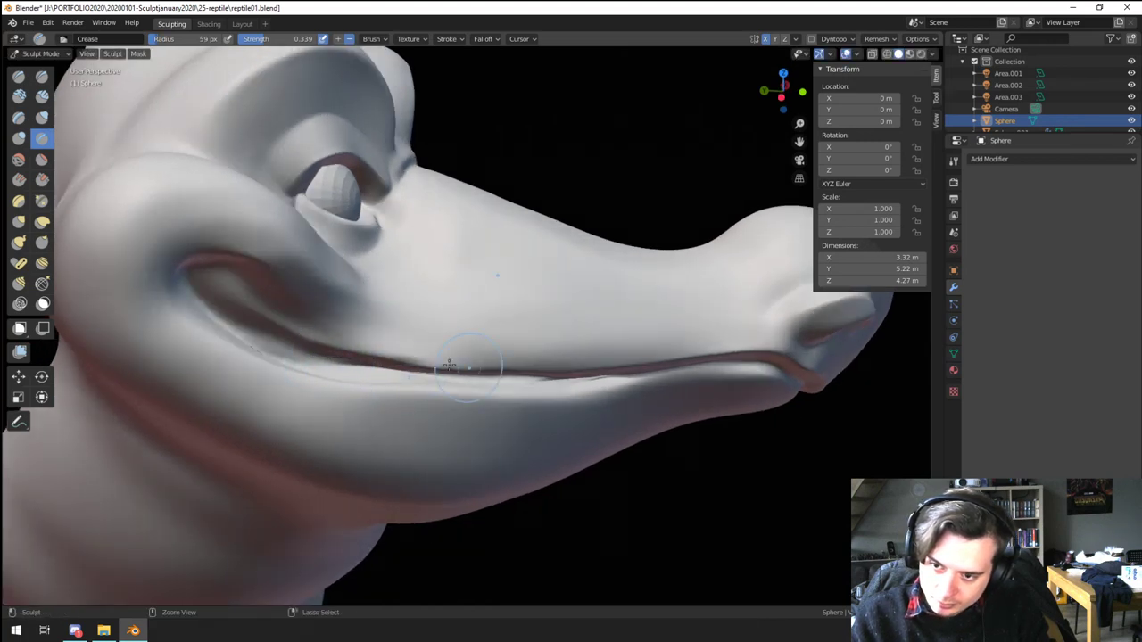
{"action": "middle_click_drag", "start_coordinate": [604, 368], "coordinate": [452, 359]}
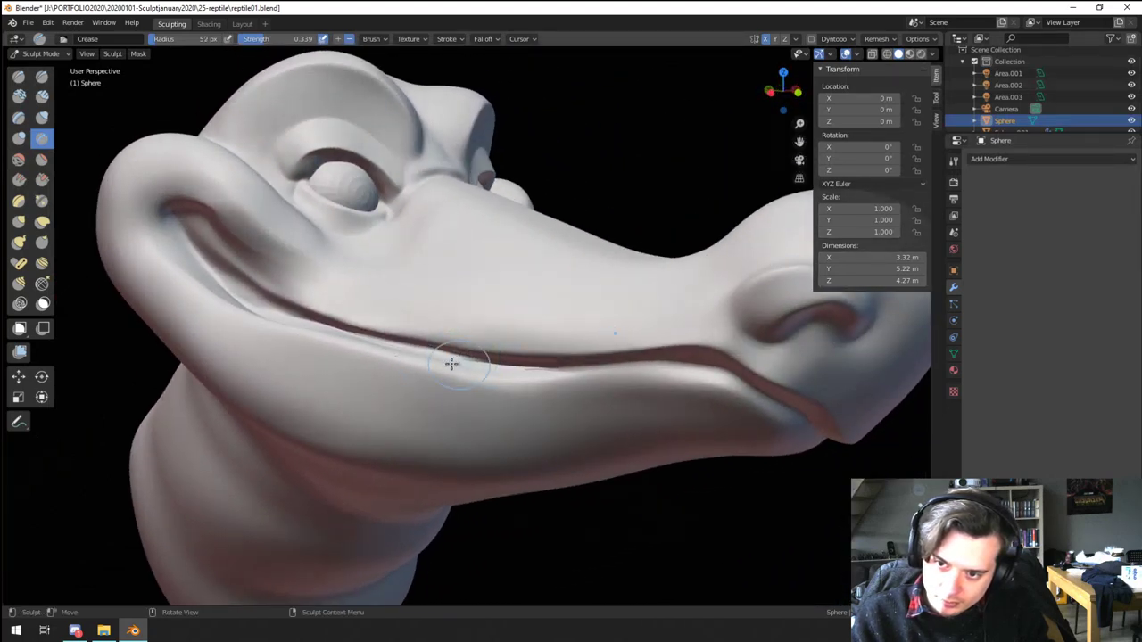
{"action": "left_click_drag", "start_coordinate": [504, 345], "coordinate": [655, 347]}
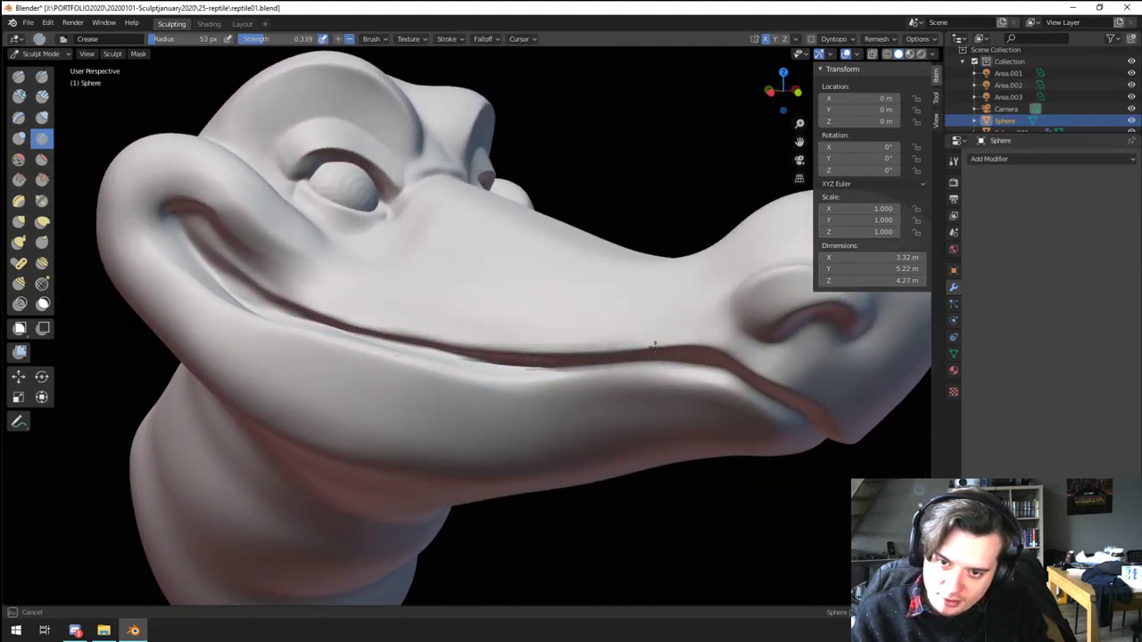
{"action": "middle_click_drag", "start_coordinate": [446, 337], "coordinate": [459, 370]}
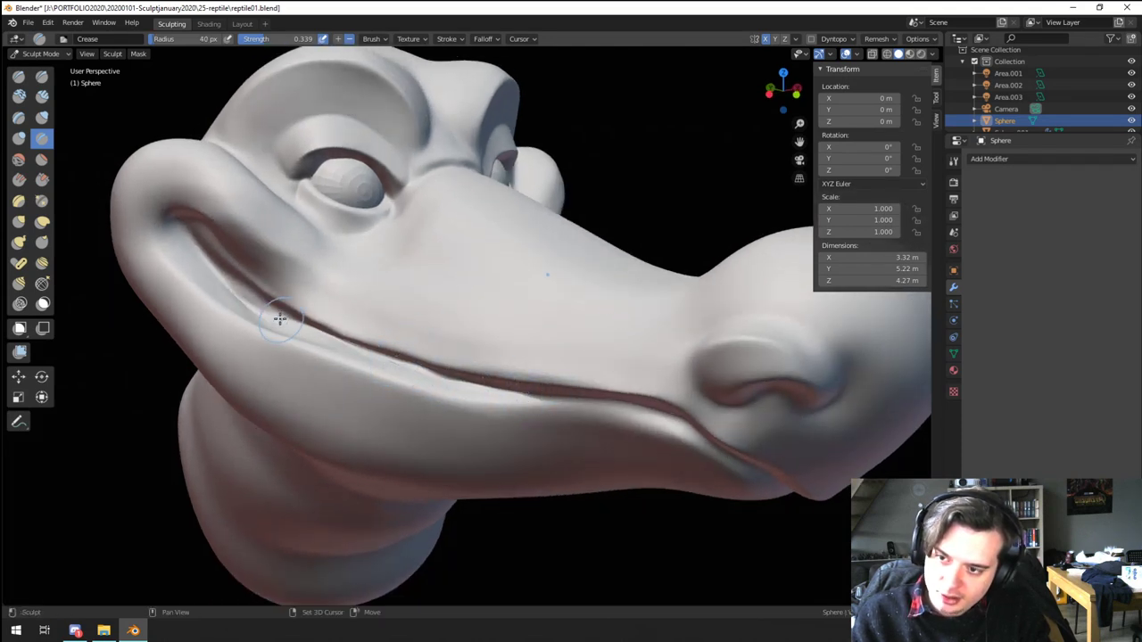
Step: Crease the lips near the mouth corner, adjusting the brush radius to 25 px and 59 px
{"action": "key", "text": "f"}
{"action": "left_click", "coordinate": [333, 339]}
{"action": "key", "text": "f"}
{"action": "left_click", "coordinate": [334, 339]}
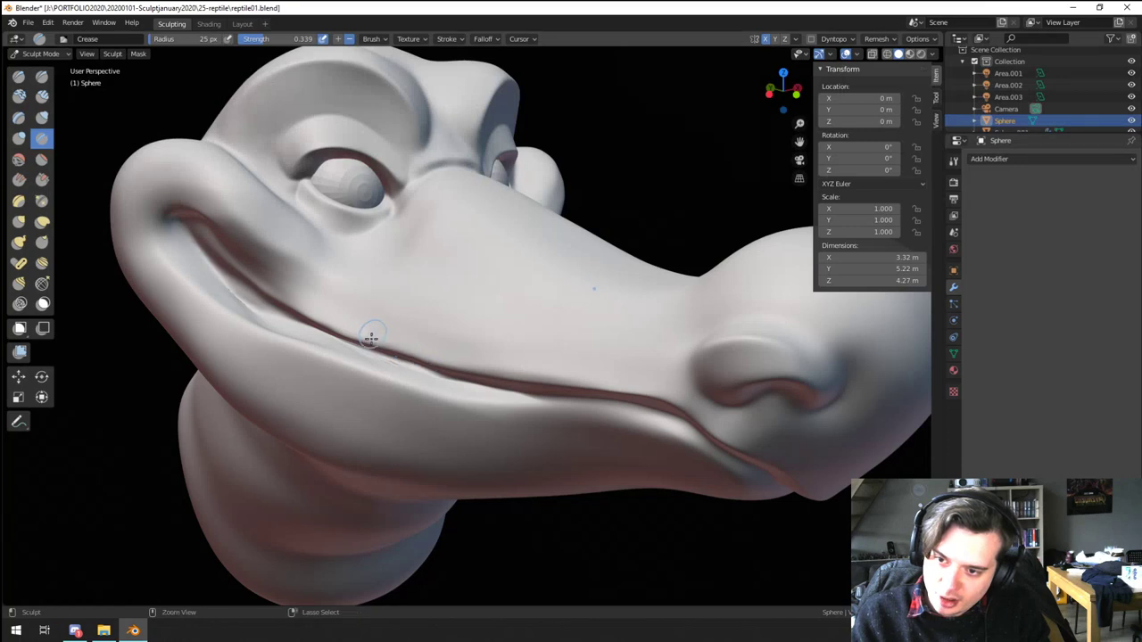
{"action": "mouse_move", "coordinate": [472, 383]}
{"action": "middle_mouse_down"}
{"action": "mouse_move", "coordinate": [395, 393]}
{"action": "mouse_move", "coordinate": [361, 352]}
{"action": "middle_mouse_up"}
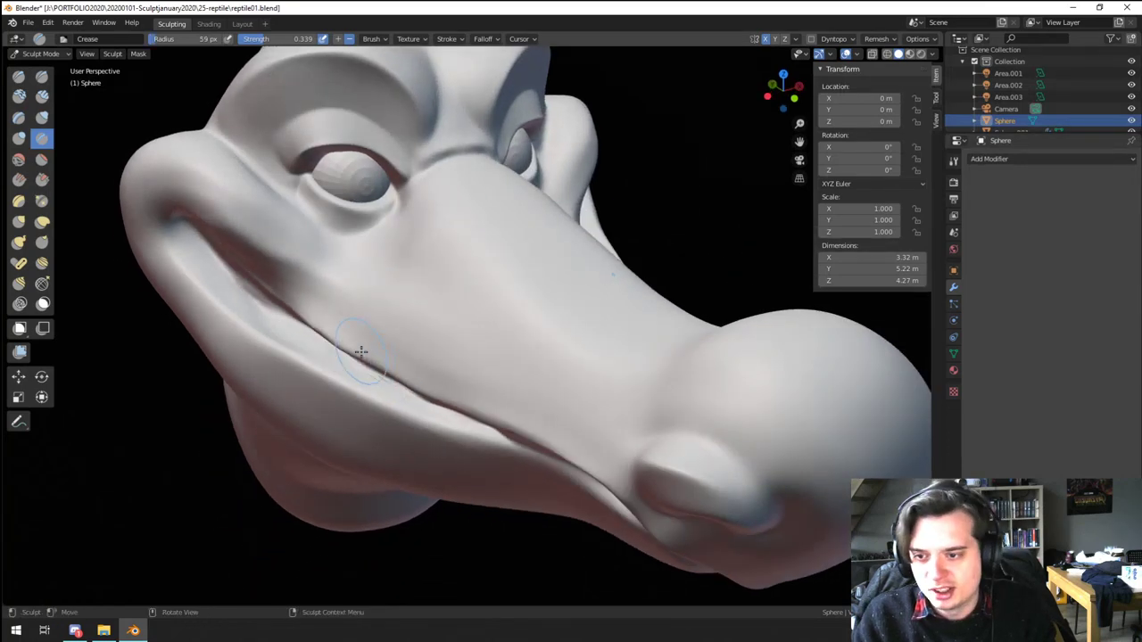
{"action": "middle_click_drag", "start_coordinate": [365, 408], "coordinate": [461, 369]}
{"action": "middle_click_drag", "start_coordinate": [319, 347], "coordinate": [299, 413]}
{"action": "mouse_move", "coordinate": [299, 413]}
{"action": "middle_mouse_down", "text": "ctrl"}
{"action": "mouse_move", "coordinate": [291, 357]}
{"action": "mouse_move", "coordinate": [334, 351]}
{"action": "mouse_move", "coordinate": [317, 321]}
{"action": "mouse_move", "coordinate": [232, 298]}
{"action": "middle_mouse_up", "text": "ctrl"}
{"action": "left_click_drag", "start_coordinate": [298, 298], "coordinate": [311, 274]}
{"action": "middle_click_drag", "start_coordinate": [311, 274], "coordinate": [365, 284]}
{"action": "middle_click_drag", "start_coordinate": [316, 321], "coordinate": [395, 291]}
Step: Adjust the lower lip along the mouth line with a 194 px Grab brush and undo the last stroke
{"action": "key", "text": "g"}
{"action": "mouse_move", "coordinate": [439, 380]}
{"action": "left_mouse_down"}
{"action": "mouse_move", "coordinate": [456, 375]}
{"action": "mouse_move", "coordinate": [441, 403]}
{"action": "left_mouse_up"}
{"action": "middle_click_drag", "start_coordinate": [440, 402], "coordinate": [401, 400]}
{"action": "left_click_drag", "start_coordinate": [401, 398], "coordinate": [401, 384]}
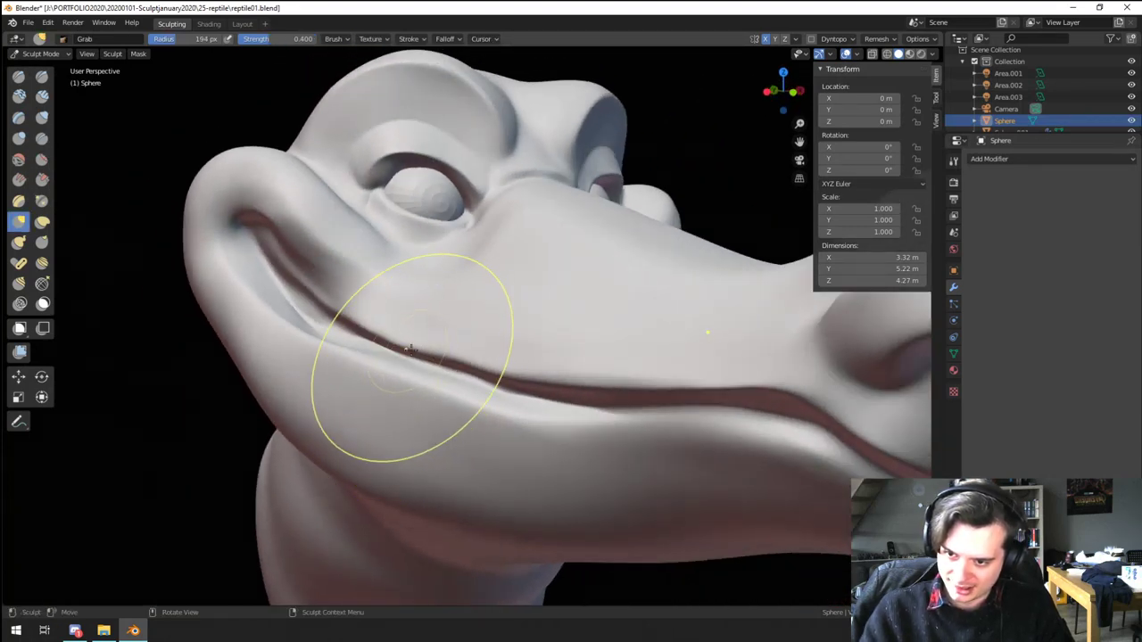
{"action": "mouse_move", "coordinate": [415, 350]}
{"action": "middle_mouse_down"}
{"action": "mouse_move", "coordinate": [383, 375]}
{"action": "mouse_move", "coordinate": [370, 360]}
{"action": "mouse_move", "coordinate": [381, 358]}
{"action": "middle_mouse_up"}
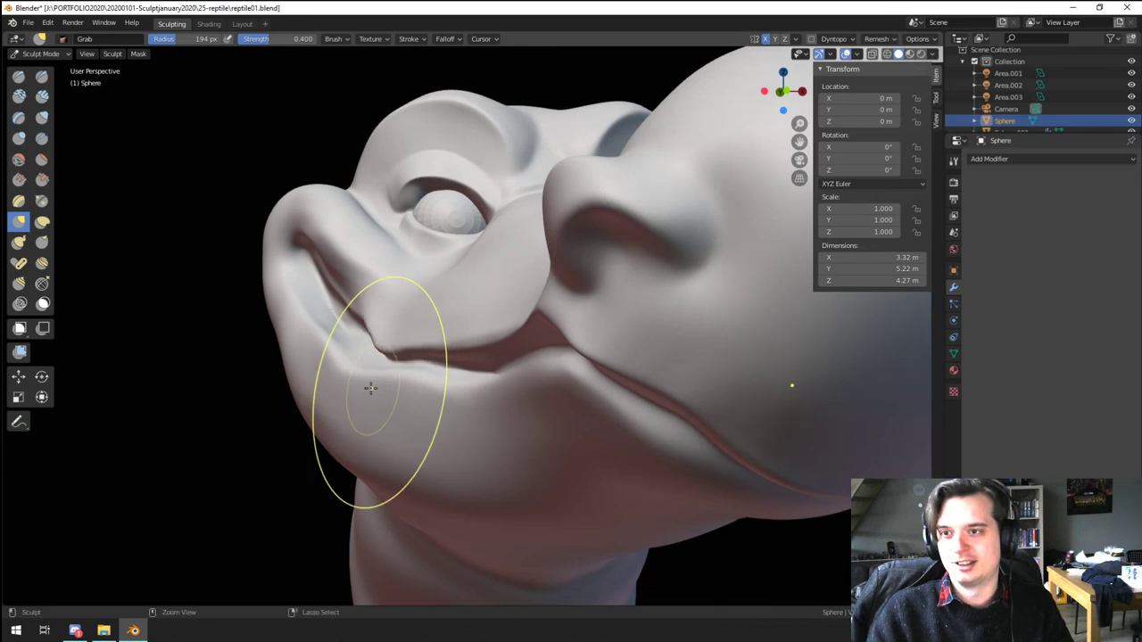
{"action": "key", "text": "ctrl+z"}
{"action": "scroll", "coordinate": [371, 364], "scroll_direction": "up", "scroll_amount": 1}
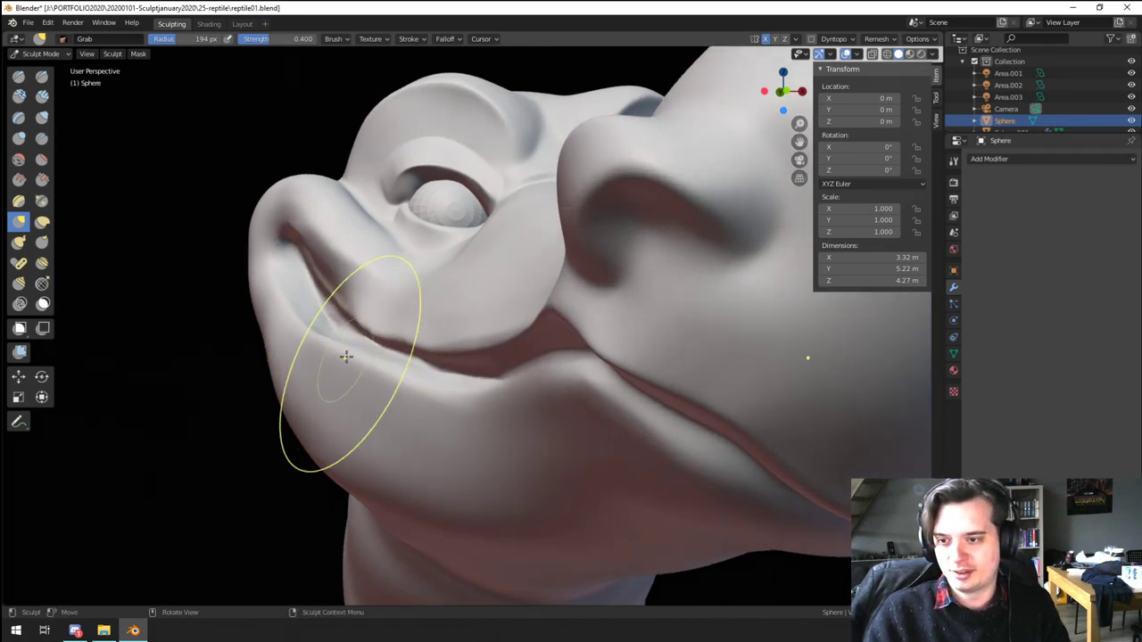
Step: Try to reshape the lower lip and jaw below the mouth corner with the Elastic Deform brush at several radii
{"action": "left_click", "coordinate": [42, 221]}
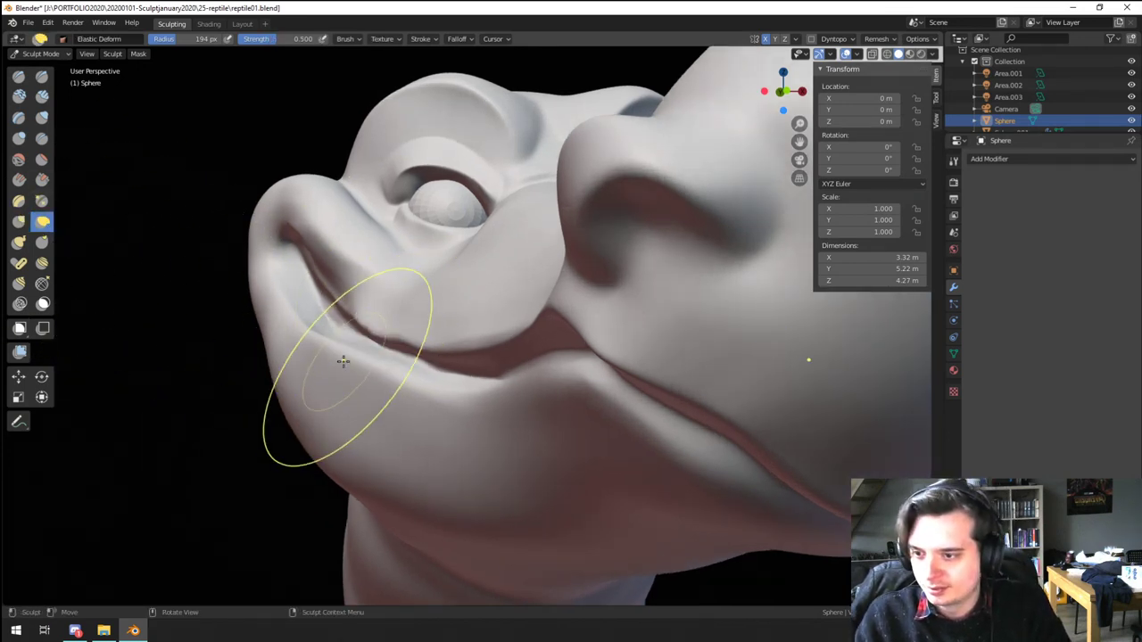
{"action": "left_click_drag", "start_coordinate": [286, 482], "coordinate": [292, 469]}
{"action": "key", "text": "ctrl+z"}
{"action": "key", "text": "f"}
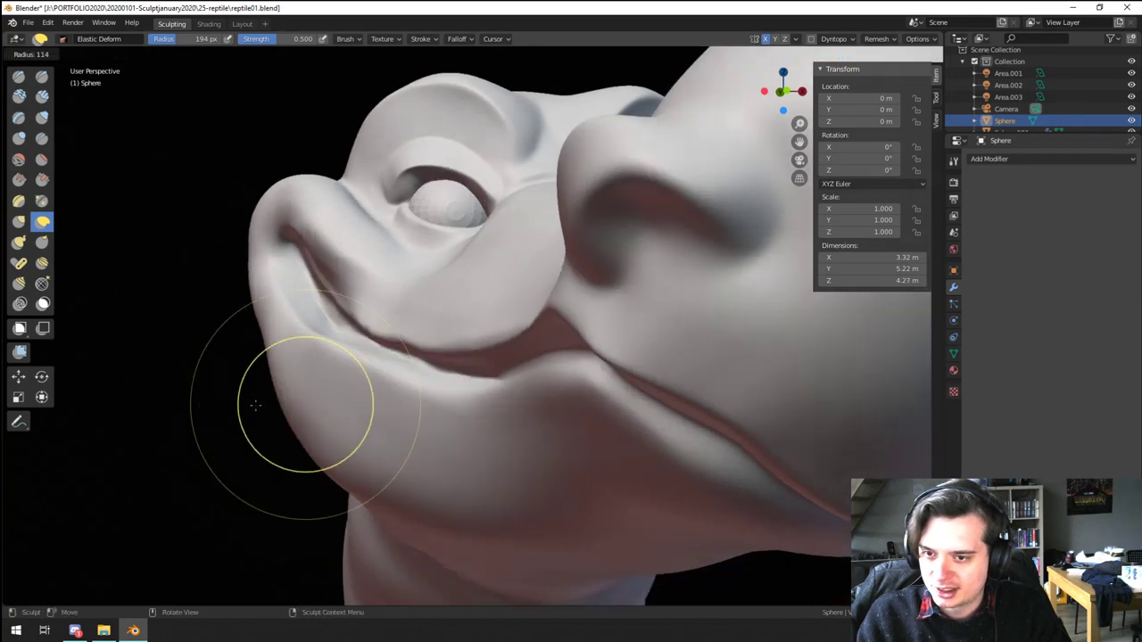
{"action": "left_click", "coordinate": [269, 391]}
{"action": "key", "text": "f"}
{"action": "left_click", "coordinate": [327, 367]}
{"action": "mouse_move", "coordinate": [328, 367]}
{"action": "left_mouse_down"}
{"action": "mouse_move", "coordinate": [300, 425]}
{"action": "mouse_move", "coordinate": [318, 384]}
{"action": "mouse_move", "coordinate": [331, 387]}
{"action": "left_mouse_up"}
{"action": "key", "text": "ctrl+z"}
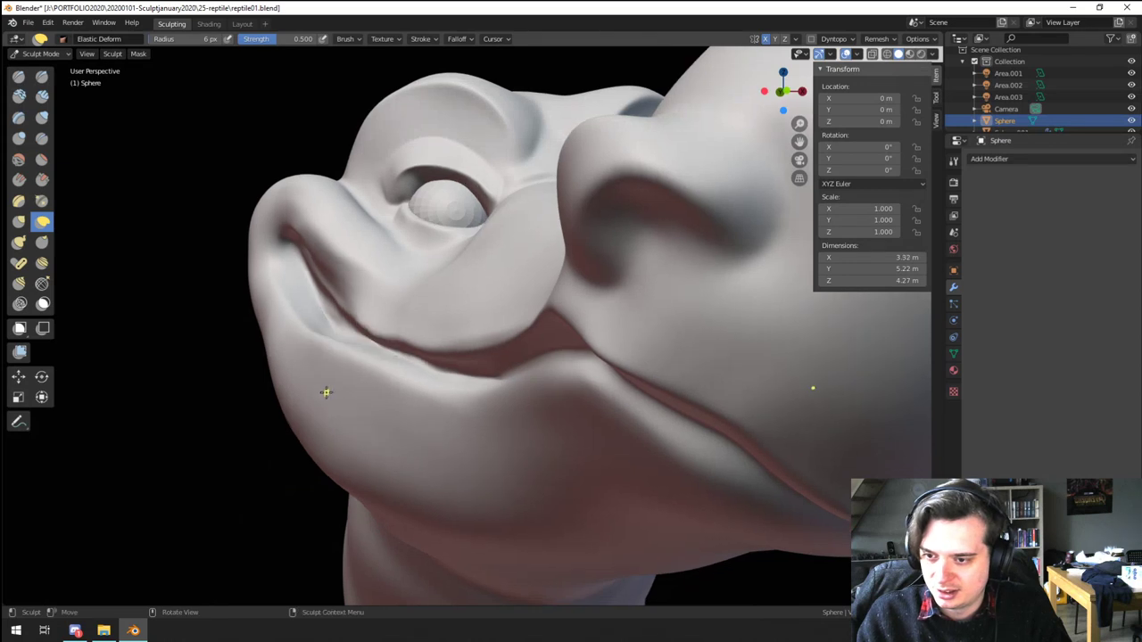
Step: Try to pull up the lower lip's edge near the mouth corner with the Snake Hook brush at 167 px
{"action": "left_click", "coordinate": [21, 245]}
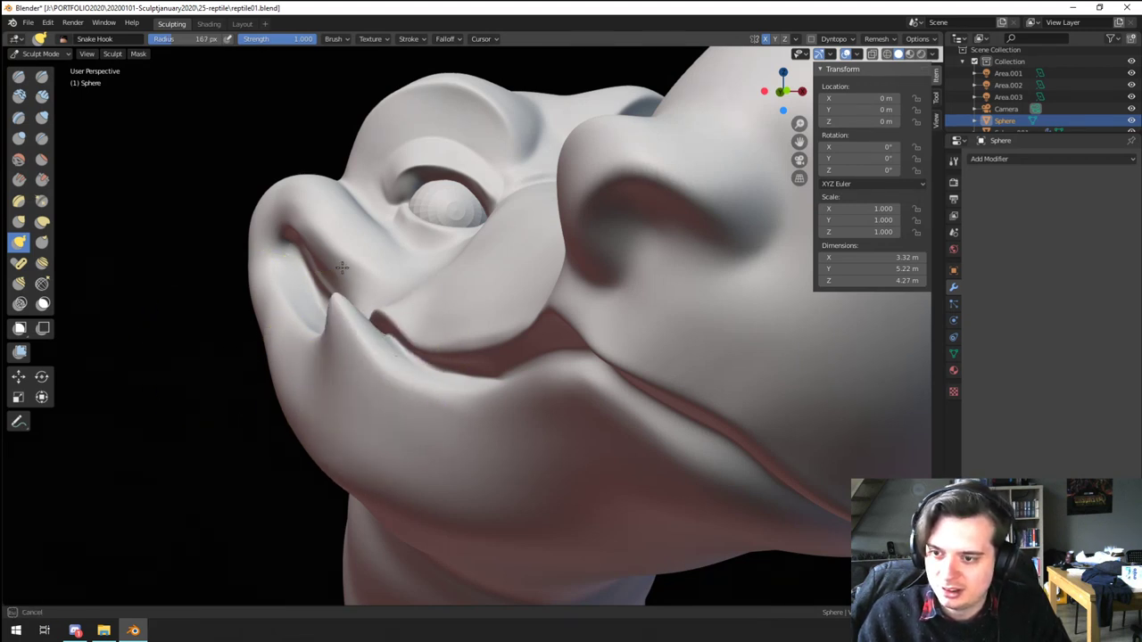
{"action": "middle_click_drag", "start_coordinate": [372, 372], "coordinate": [408, 347]}
{"action": "scroll", "coordinate": [370, 392], "scroll_direction": "down", "scroll_amount": 4}
{"action": "middle_click_drag", "start_coordinate": [369, 393], "coordinate": [396, 356]}
{"action": "scroll", "coordinate": [441, 425], "scroll_direction": "up", "scroll_amount": 4}
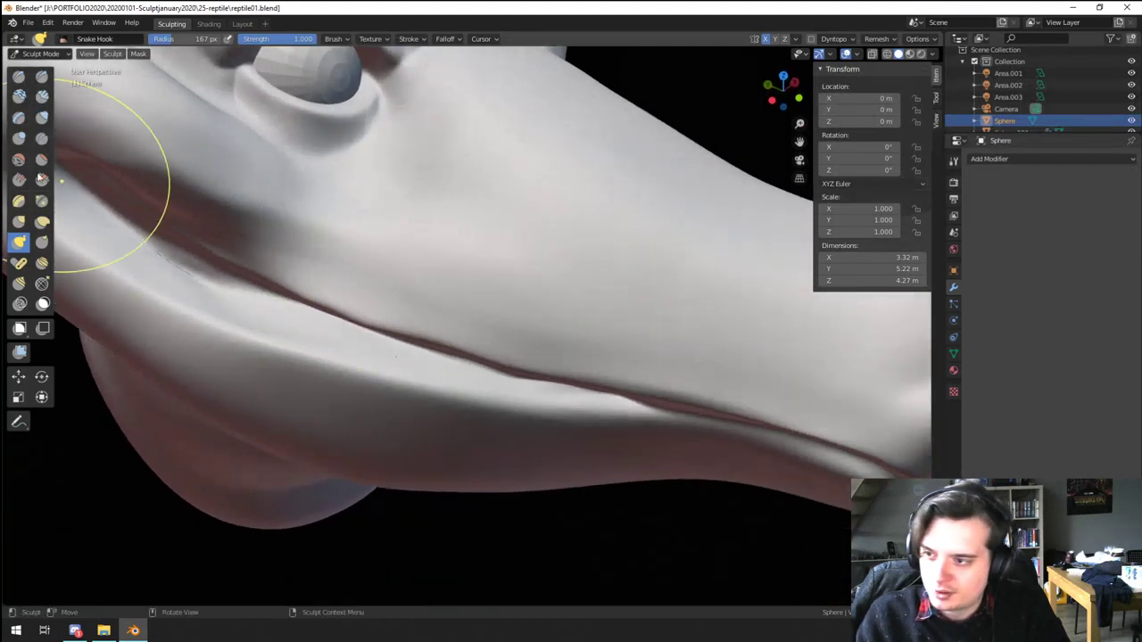
Step: Pinch the lower lip's edge along the mouth line with a 113 px Pinch/Magnify brush
{"action": "left_click", "coordinate": [50, 202]}
{"action": "middle_click_drag", "start_coordinate": [231, 357], "coordinate": [255, 331]}
{"action": "mouse_move", "coordinate": [223, 336]}
{"action": "left_mouse_down"}
{"action": "mouse_move", "coordinate": [250, 316]}
{"action": "mouse_move", "coordinate": [408, 373]}
{"action": "left_mouse_up"}
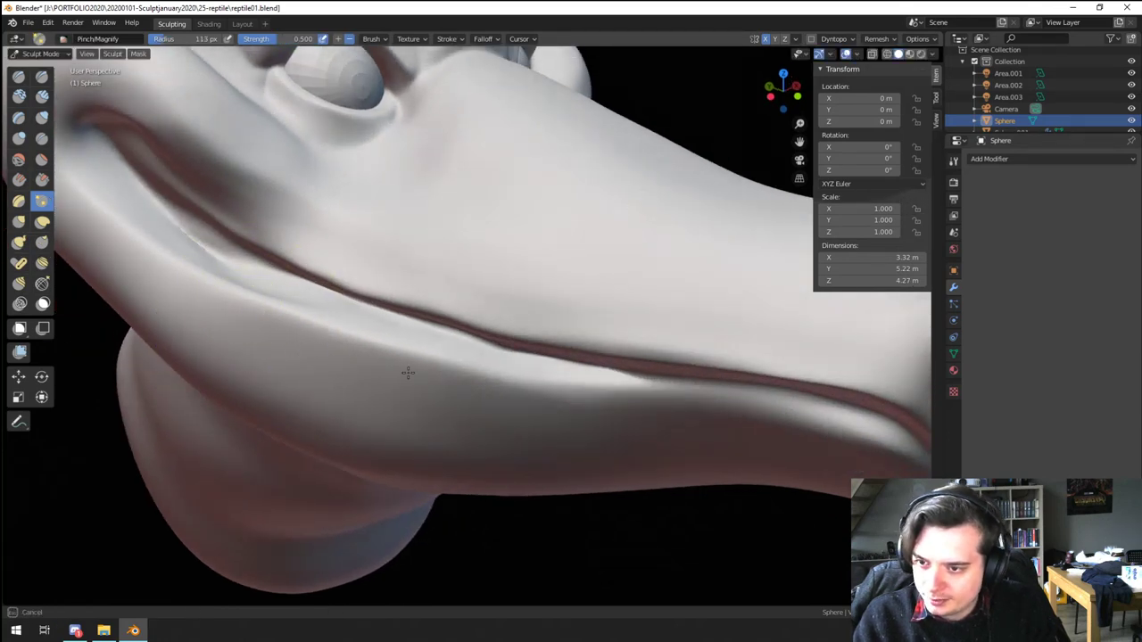
{"action": "scroll", "coordinate": [295, 377], "scroll_direction": "down", "scroll_amount": 2}
{"action": "mouse_move", "coordinate": [324, 314]}
{"action": "middle_mouse_down"}
{"action": "mouse_move", "coordinate": [295, 377]}
{"action": "mouse_move", "coordinate": [328, 386]}
{"action": "middle_mouse_up"}
{"action": "scroll", "coordinate": [329, 385], "scroll_direction": "up", "scroll_amount": 1}
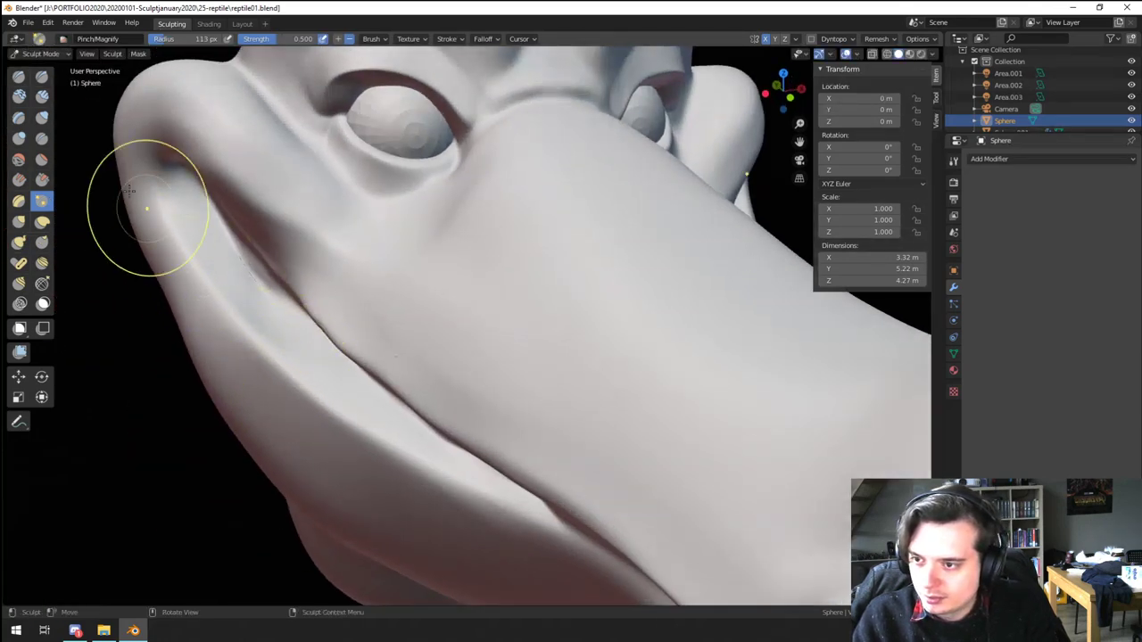
Step: Inflate the lips along the mouth line below the eye with a 139 px Inflate/Deflate brush
{"action": "left_click", "coordinate": [43, 119]}
{"action": "key", "text": "f"}
{"action": "left_click", "coordinate": [266, 270]}
{"action": "mouse_move", "coordinate": [286, 292]}
{"action": "middle_mouse_down"}
{"action": "mouse_move", "coordinate": [252, 268]}
{"action": "mouse_move", "coordinate": [298, 258]}
{"action": "mouse_move", "coordinate": [321, 280]}
{"action": "middle_mouse_up"}
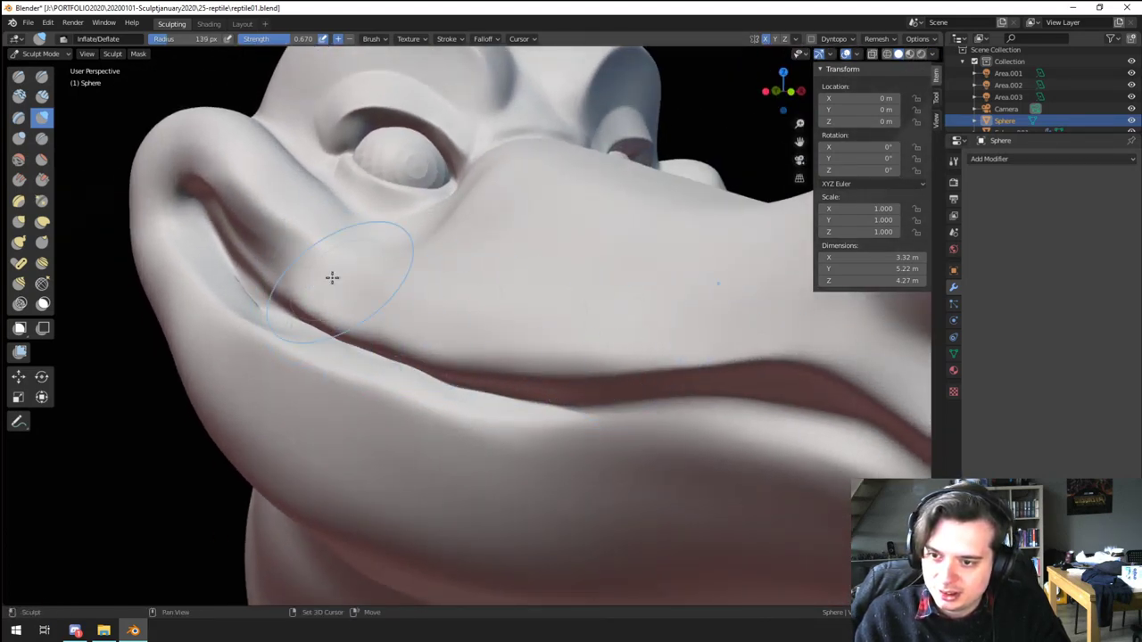
{"action": "left_click_drag", "start_coordinate": [478, 369], "coordinate": [630, 346]}
{"action": "scroll", "coordinate": [619, 413], "scroll_direction": "down", "scroll_amount": 3}
{"action": "mouse_move", "coordinate": [637, 336]}
{"action": "middle_mouse_down"}
{"action": "mouse_move", "coordinate": [619, 413]}
{"action": "mouse_move", "coordinate": [619, 351]}
{"action": "mouse_move", "coordinate": [611, 359]}
{"action": "mouse_move", "coordinate": [607, 341]}
{"action": "middle_mouse_up"}
{"action": "scroll", "coordinate": [619, 351], "scroll_direction": "up", "scroll_amount": 2}
Step: Crease along the middle of the mouth line below the eye with a 50 px brush
{"action": "left_click", "coordinate": [44, 141]}
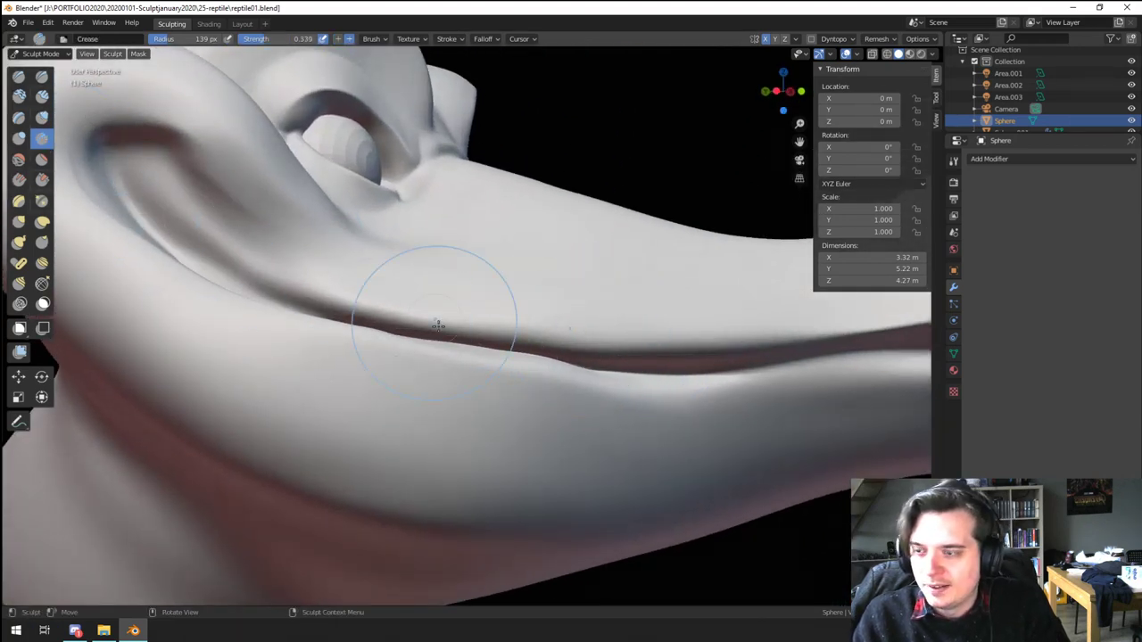
{"action": "middle_click_drag", "start_coordinate": [434, 327], "coordinate": [471, 329]}
{"action": "key", "text": "f"}
{"action": "left_click", "coordinate": [410, 327]}
{"action": "left_click_drag", "start_coordinate": [352, 325], "coordinate": [555, 358]}
{"action": "middle_click_drag", "start_coordinate": [631, 373], "coordinate": [571, 367]}
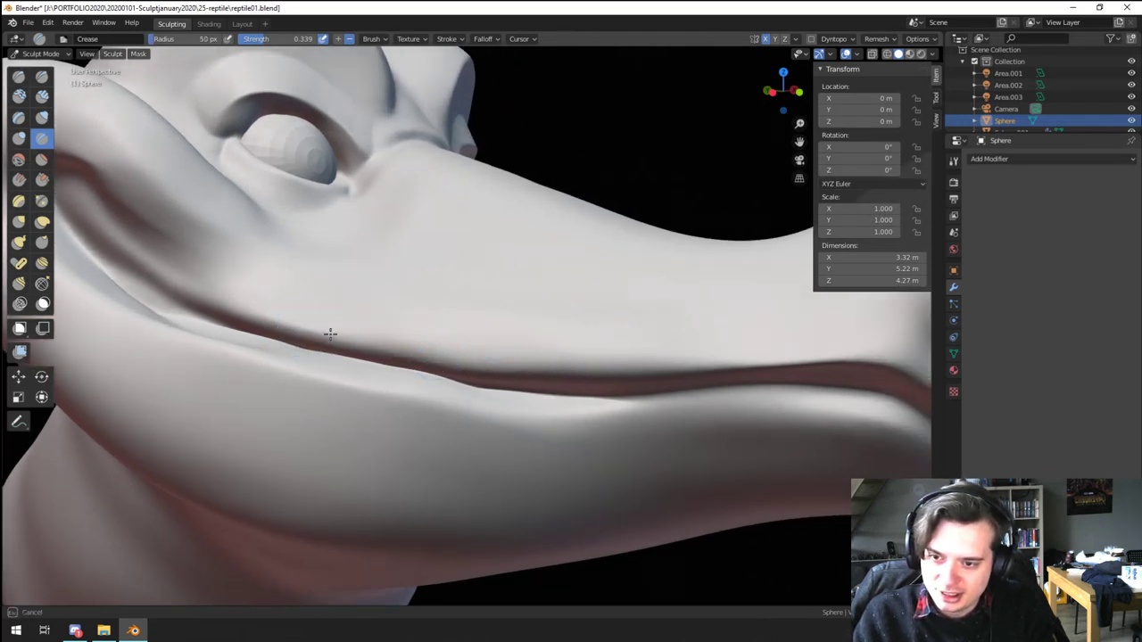
{"action": "left_click_drag", "start_coordinate": [452, 371], "coordinate": [524, 373]}
Step: Sharpen the upper lip's edge along the mouth line with an inverted Crease brush at 126 px
{"action": "key", "text": "f"}
{"action": "left_click", "coordinate": [451, 344]}
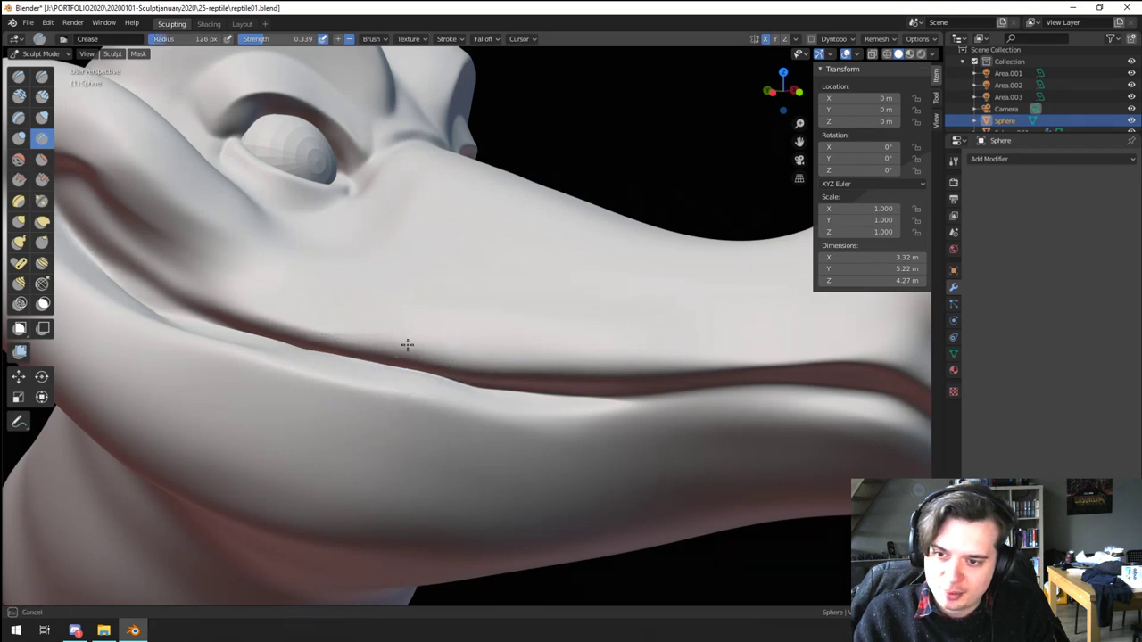
{"action": "mouse_move", "coordinate": [408, 345]}
{"action": "left_mouse_down", "text": "ctrl"}
{"action": "mouse_move", "coordinate": [559, 374]}
{"action": "mouse_move", "coordinate": [673, 371]}
{"action": "left_mouse_up", "text": "ctrl"}
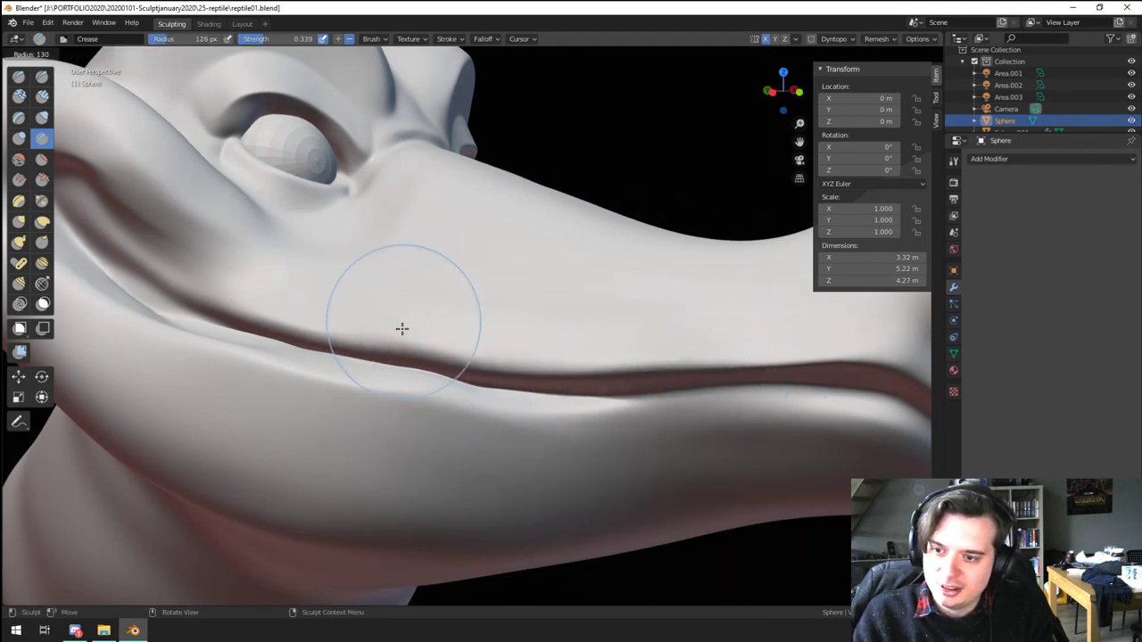
{"action": "left_click_drag", "start_coordinate": [408, 345], "coordinate": [482, 360], "text": "ctrl"}
{"action": "mouse_move", "coordinate": [403, 368]}
{"action": "middle_mouse_down"}
{"action": "mouse_move", "coordinate": [333, 388]}
{"action": "mouse_move", "coordinate": [368, 390]}
{"action": "mouse_move", "coordinate": [349, 408]}
{"action": "mouse_move", "coordinate": [390, 346]}
{"action": "middle_mouse_up"}
Step: Adjust the lower lip and cheek around the mouth corner with the Grab brush at 66 px and 134 px
{"action": "key", "text": "g"}
{"action": "key", "text": "f"}
{"action": "left_click", "coordinate": [248, 329]}
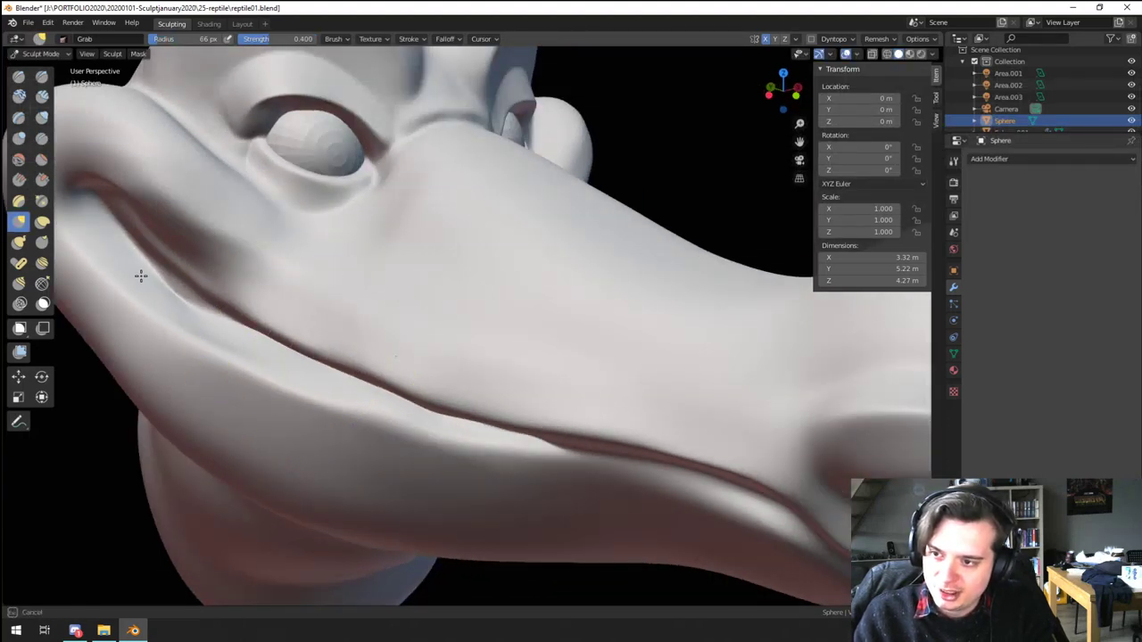
{"action": "left_click_drag", "start_coordinate": [141, 276], "coordinate": [147, 273]}
{"action": "mouse_move", "coordinate": [147, 273]}
{"action": "middle_mouse_down", "text": "ctrl"}
{"action": "mouse_move", "coordinate": [296, 388]}
{"action": "mouse_move", "coordinate": [258, 357]}
{"action": "mouse_move", "coordinate": [301, 344]}
{"action": "mouse_move", "coordinate": [307, 330]}
{"action": "mouse_move", "coordinate": [314, 349]}
{"action": "mouse_move", "coordinate": [278, 311]}
{"action": "mouse_move", "coordinate": [335, 350]}
{"action": "mouse_move", "coordinate": [304, 284]}
{"action": "middle_mouse_up", "text": "ctrl"}
{"action": "key", "text": "f"}
{"action": "left_click", "coordinate": [319, 281]}
{"action": "key", "text": "f"}
{"action": "left_click", "coordinate": [293, 330]}
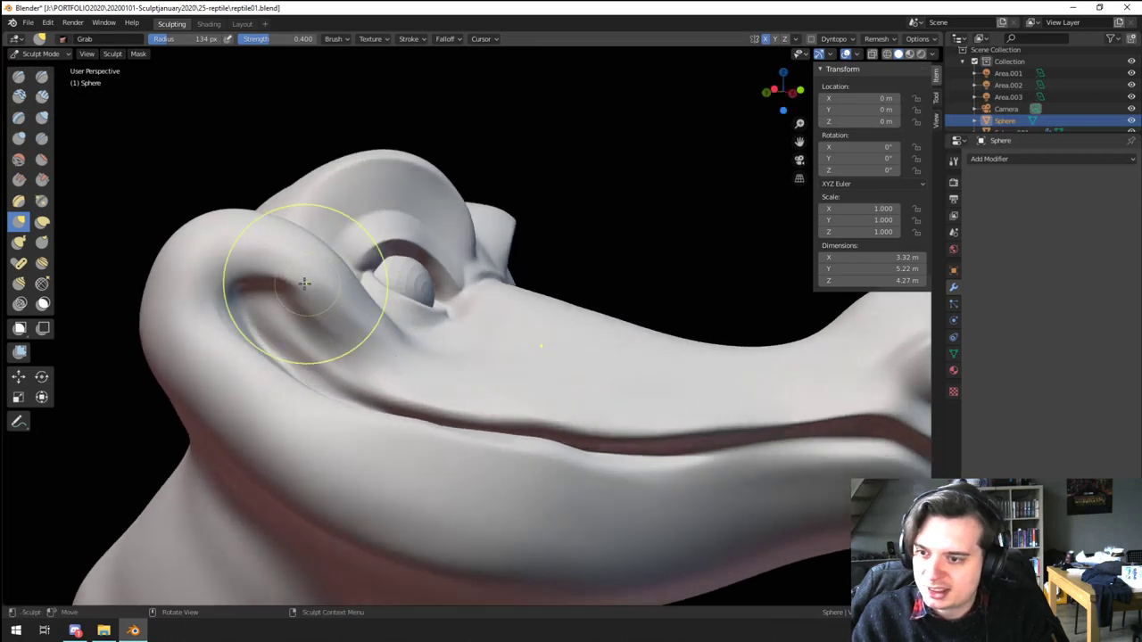
Step: Crease the mouth corner at 61 px and pull the cheek's outer side outward with a 138 px Grab brush
{"action": "key", "text": "shift+c"}
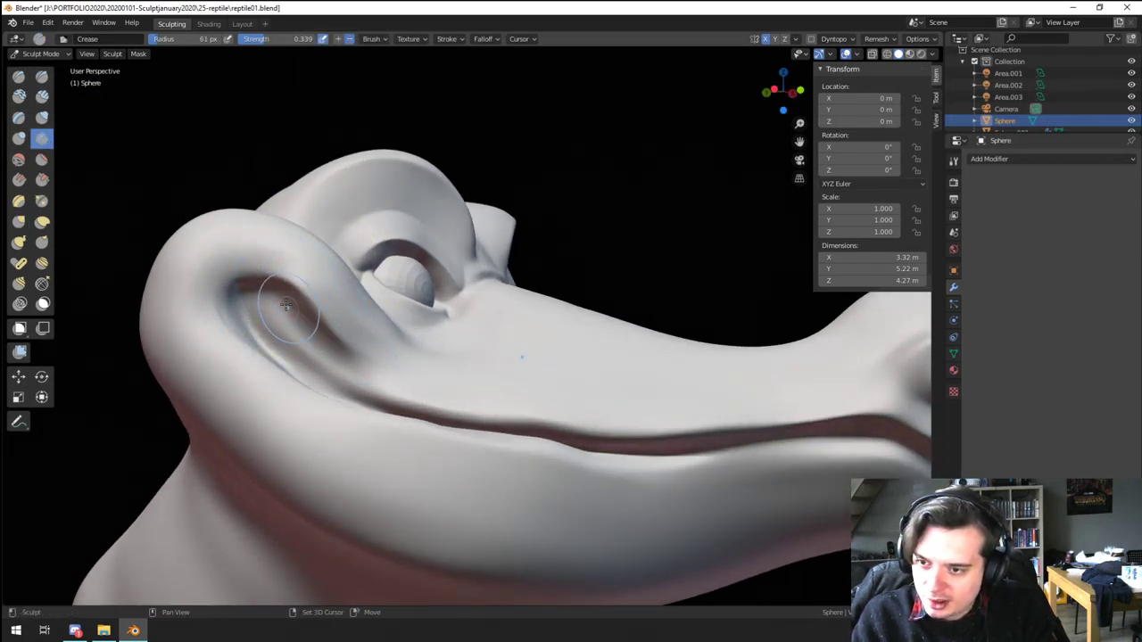
{"action": "mouse_move", "coordinate": [295, 312]}
{"action": "middle_mouse_down"}
{"action": "mouse_move", "coordinate": [254, 340]}
{"action": "mouse_move", "coordinate": [252, 300]}
{"action": "middle_mouse_up"}
{"action": "key", "text": "g"}
{"action": "left_click_drag", "start_coordinate": [266, 282], "coordinate": [264, 283]}
{"action": "key", "text": "f"}
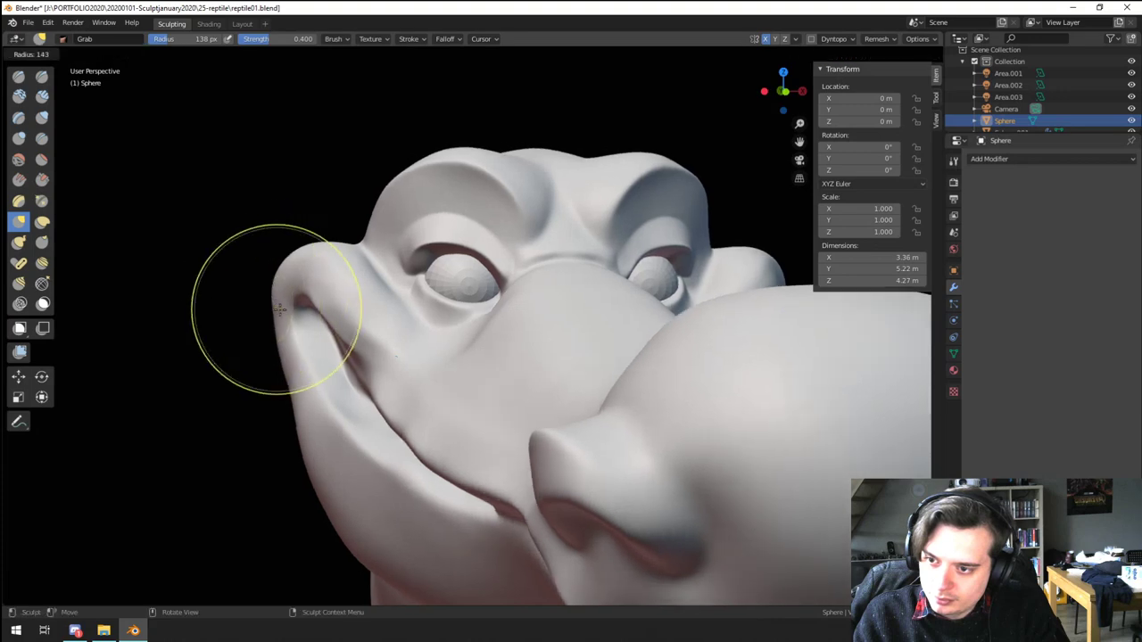
{"action": "left_click", "coordinate": [368, 309]}
{"action": "mouse_move", "coordinate": [296, 365]}
{"action": "middle_mouse_down"}
{"action": "mouse_move", "coordinate": [349, 352]}
{"action": "mouse_move", "coordinate": [319, 362]}
{"action": "mouse_move", "coordinate": [314, 346]}
{"action": "middle_mouse_up"}
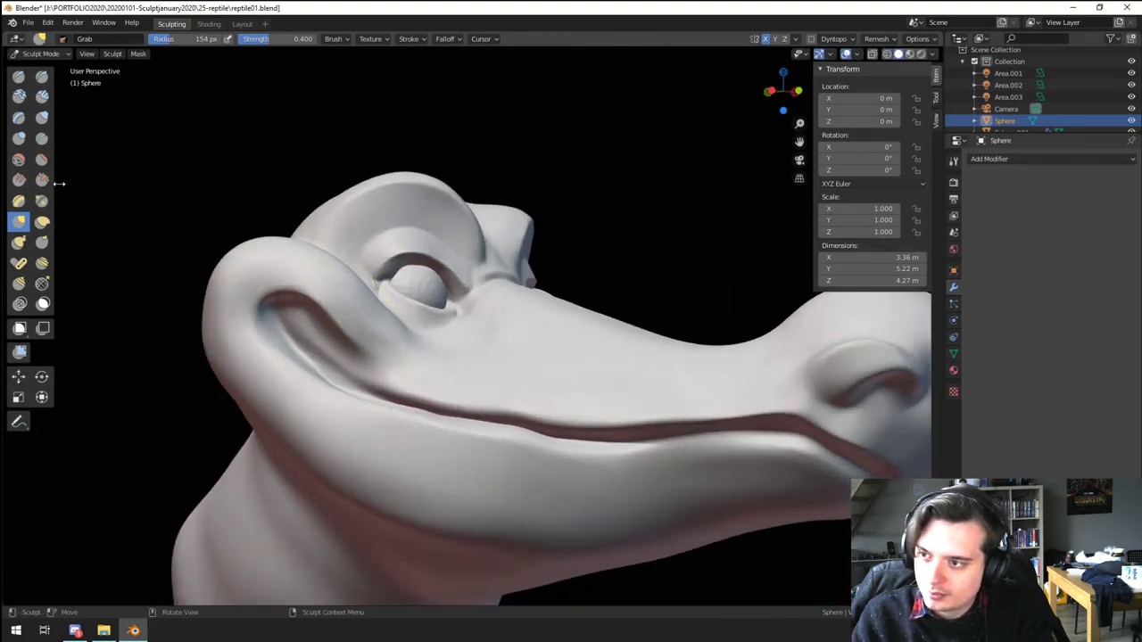
Step: Flatten the fold beside the mouth corner at 43 px and adjust the lips with a 132 px Grab brush
{"action": "left_click", "coordinate": [43, 163]}
{"action": "key", "text": "f"}
{"action": "left_click", "coordinate": [390, 322]}
{"action": "mouse_move", "coordinate": [385, 333]}
{"action": "left_mouse_down"}
{"action": "mouse_move", "coordinate": [322, 275]}
{"action": "mouse_move", "coordinate": [258, 386]}
{"action": "mouse_move", "coordinate": [383, 459]}
{"action": "left_mouse_up"}
{"action": "middle_click_drag", "start_coordinate": [522, 431], "coordinate": [538, 422]}
{"action": "key", "text": "g"}
{"action": "left_click_drag", "start_coordinate": [542, 425], "coordinate": [529, 427]}
{"action": "mouse_move", "coordinate": [530, 428]}
{"action": "middle_mouse_down"}
{"action": "mouse_move", "coordinate": [559, 436]}
{"action": "mouse_move", "coordinate": [435, 470]}
{"action": "mouse_move", "coordinate": [368, 473]}
{"action": "mouse_move", "coordinate": [377, 500]}
{"action": "mouse_move", "coordinate": [448, 453]}
{"action": "middle_mouse_up"}
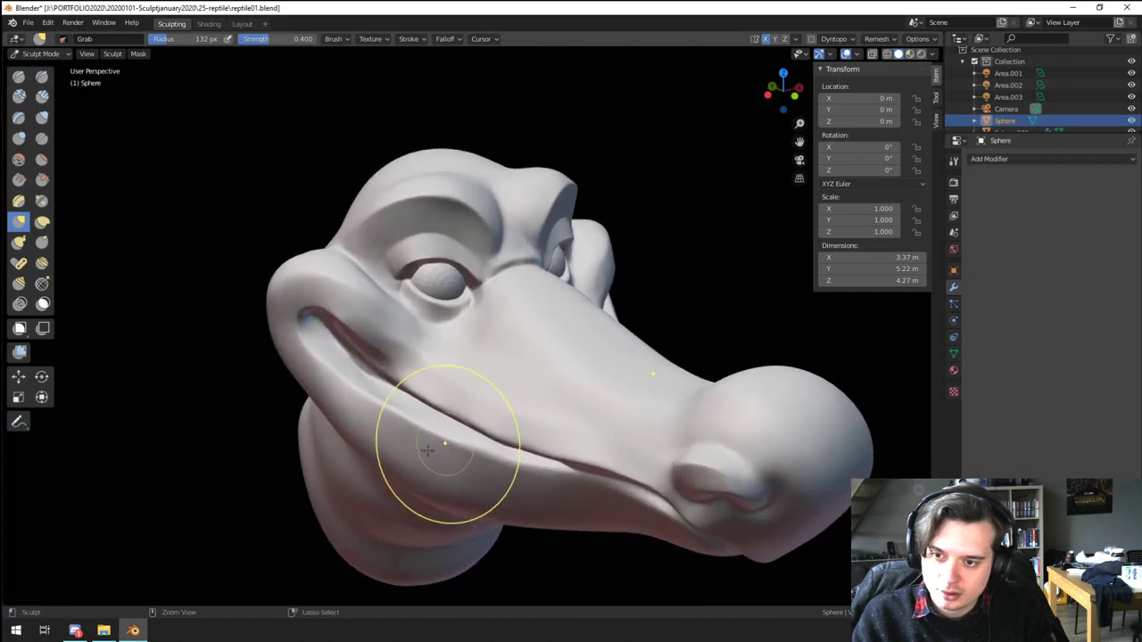
Step: Flatten the side of the snout above the mouth line with a 71 px Flatten/Contrast brush
{"action": "left_click", "coordinate": [42, 159]}
{"action": "key", "text": "f"}
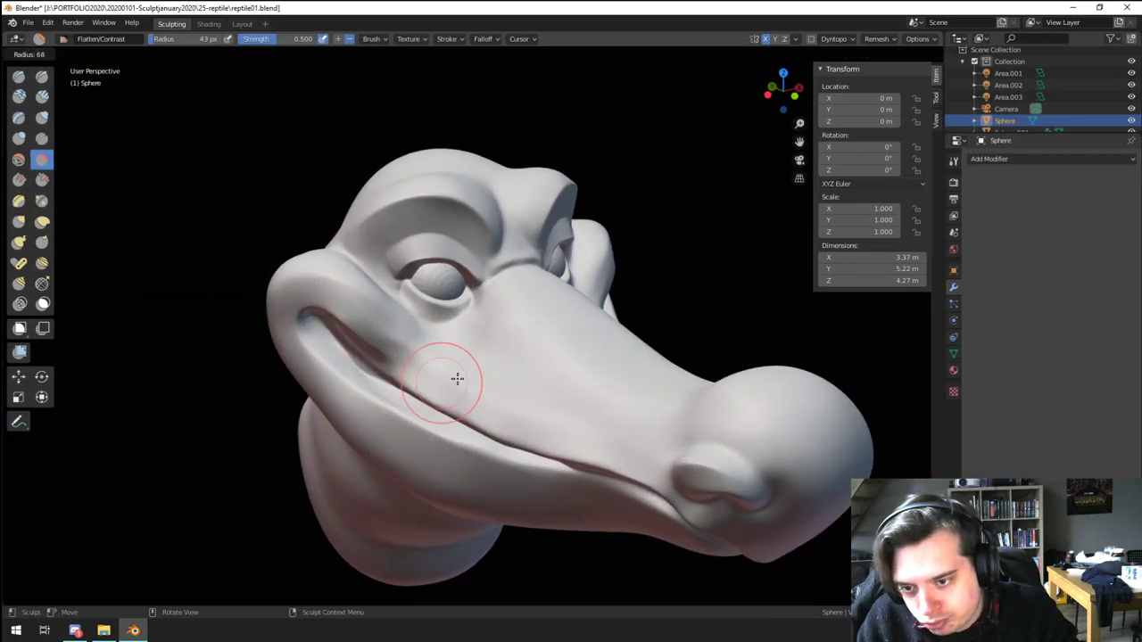
{"action": "left_click", "coordinate": [456, 378]}
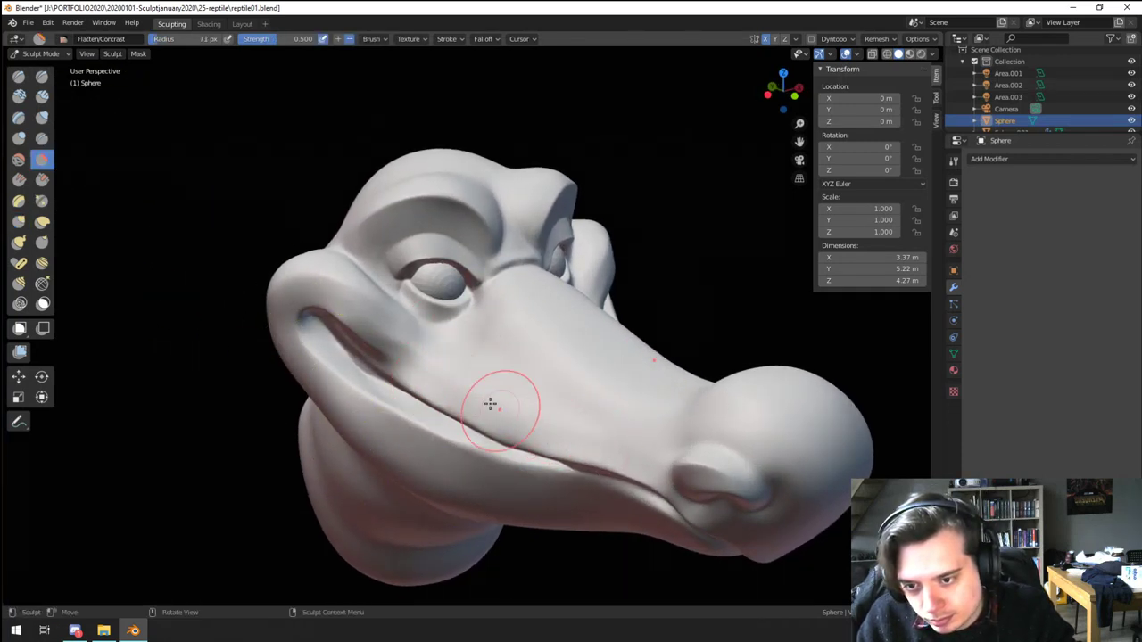
{"action": "mouse_move", "coordinate": [490, 400]}
{"action": "middle_mouse_down"}
{"action": "mouse_move", "coordinate": [428, 366]}
{"action": "mouse_move", "coordinate": [453, 376]}
{"action": "mouse_move", "coordinate": [486, 453]}
{"action": "mouse_move", "coordinate": [468, 476]}
{"action": "middle_mouse_up"}
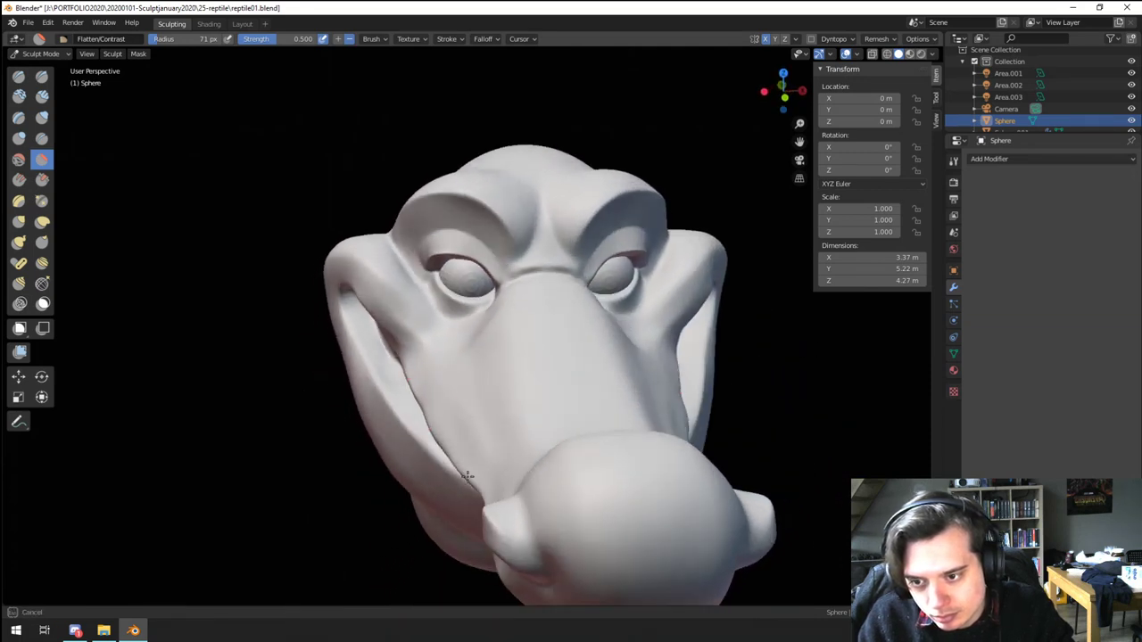
{"action": "middle_click_drag", "start_coordinate": [420, 386], "coordinate": [443, 406]}
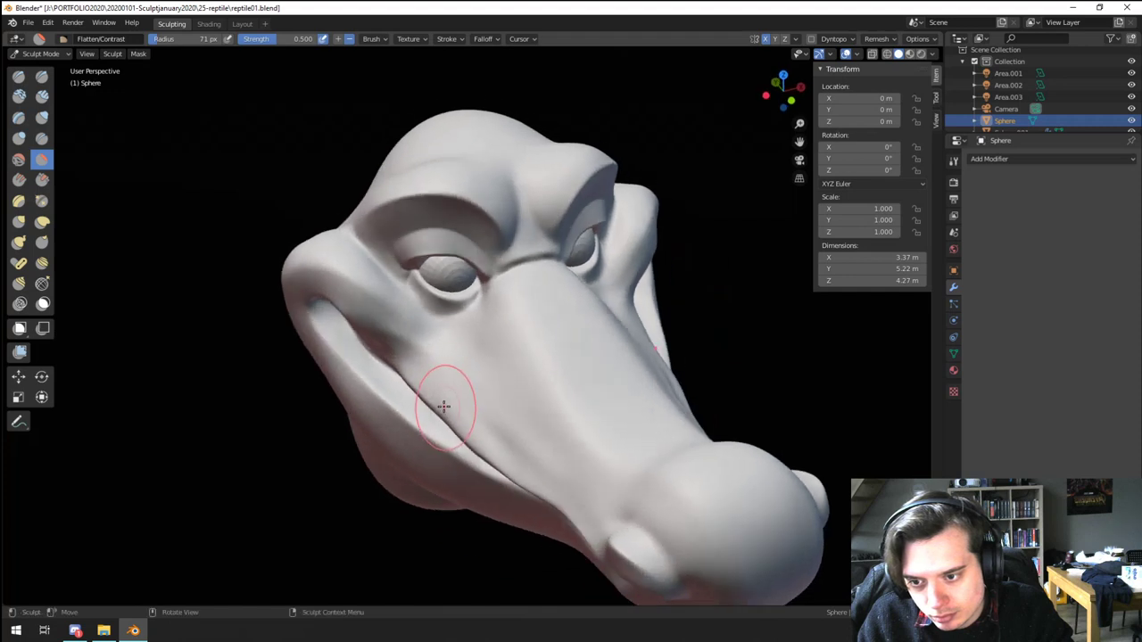
{"action": "left_click_drag", "start_coordinate": [453, 424], "coordinate": [483, 457]}
{"action": "mouse_move", "coordinate": [485, 421]}
{"action": "middle_mouse_down"}
{"action": "mouse_move", "coordinate": [453, 393]}
{"action": "mouse_move", "coordinate": [434, 427]}
{"action": "middle_mouse_up"}
Step: Flatten the cheek fold and upper lip below the eye with the brush radius raised to 104 px
{"action": "key", "text": "bracketright"}
{"action": "key", "text": "bracketright"}
{"action": "key", "text": "bracketright"}
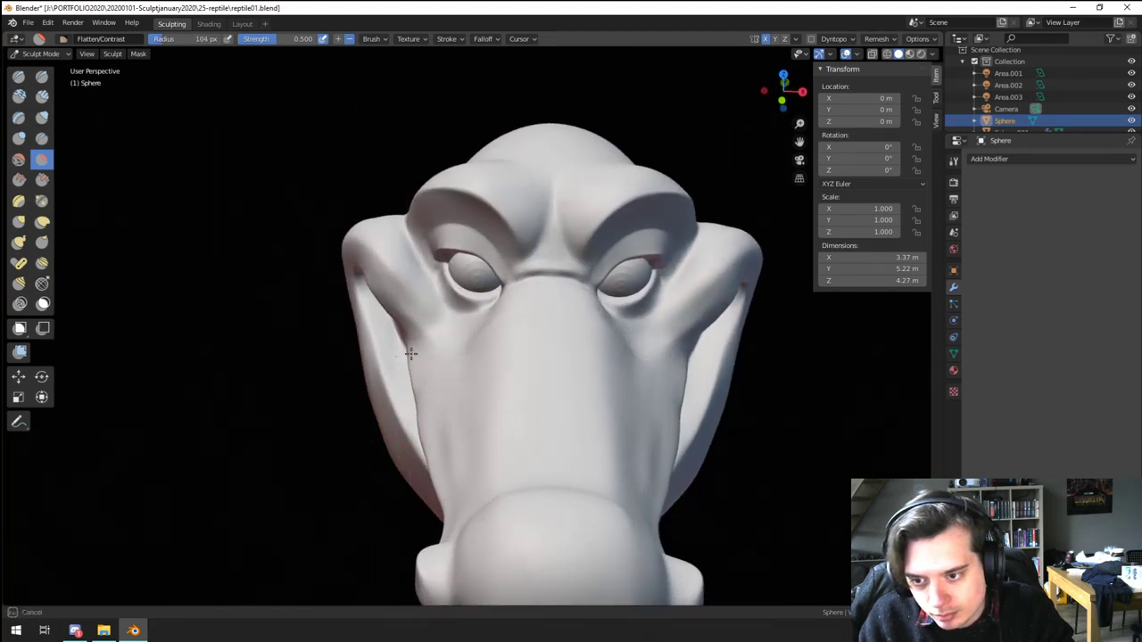
{"action": "mouse_move", "coordinate": [448, 480]}
{"action": "middle_mouse_down"}
{"action": "mouse_move", "coordinate": [448, 333]}
{"action": "mouse_move", "coordinate": [441, 375]}
{"action": "middle_mouse_up"}
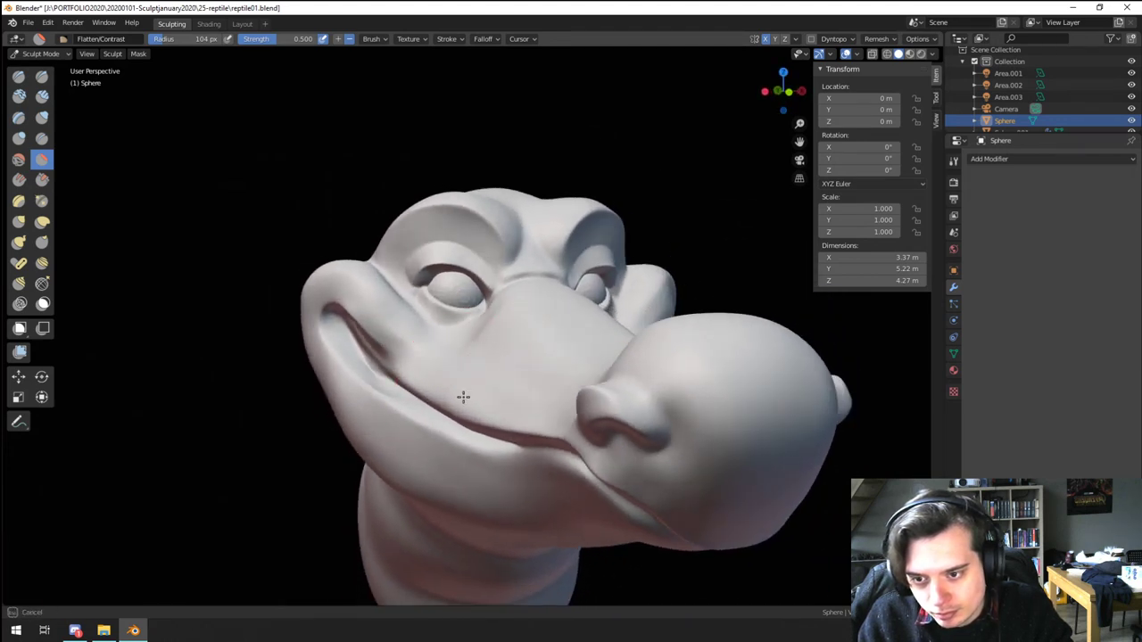
{"action": "mouse_move", "coordinate": [422, 382]}
{"action": "middle_mouse_down"}
{"action": "mouse_move", "coordinate": [428, 437]}
{"action": "mouse_move", "coordinate": [407, 393]}
{"action": "mouse_move", "coordinate": [423, 365]}
{"action": "middle_mouse_up"}
{"action": "mouse_move", "coordinate": [398, 355]}
{"action": "left_mouse_down"}
{"action": "mouse_move", "coordinate": [340, 278]}
{"action": "mouse_move", "coordinate": [386, 328]}
{"action": "left_mouse_up"}
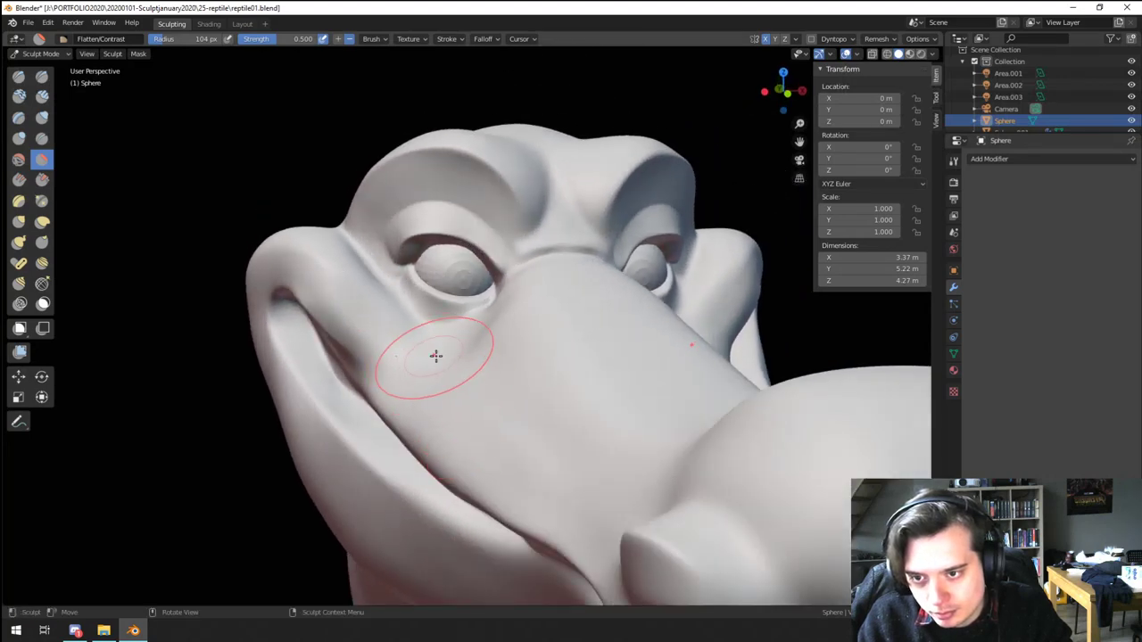
{"action": "mouse_move", "coordinate": [436, 356]}
{"action": "middle_mouse_down", "text": "ctrl"}
{"action": "mouse_move", "coordinate": [454, 405]}
{"action": "mouse_move", "coordinate": [483, 373]}
{"action": "middle_mouse_up", "text": "ctrl"}
{"action": "middle_click_drag", "start_coordinate": [510, 421], "coordinate": [541, 397]}
Step: Flatten the jaw and lips toward the nose with brush radii of 70 px and 101 px
{"action": "key", "text": "f"}
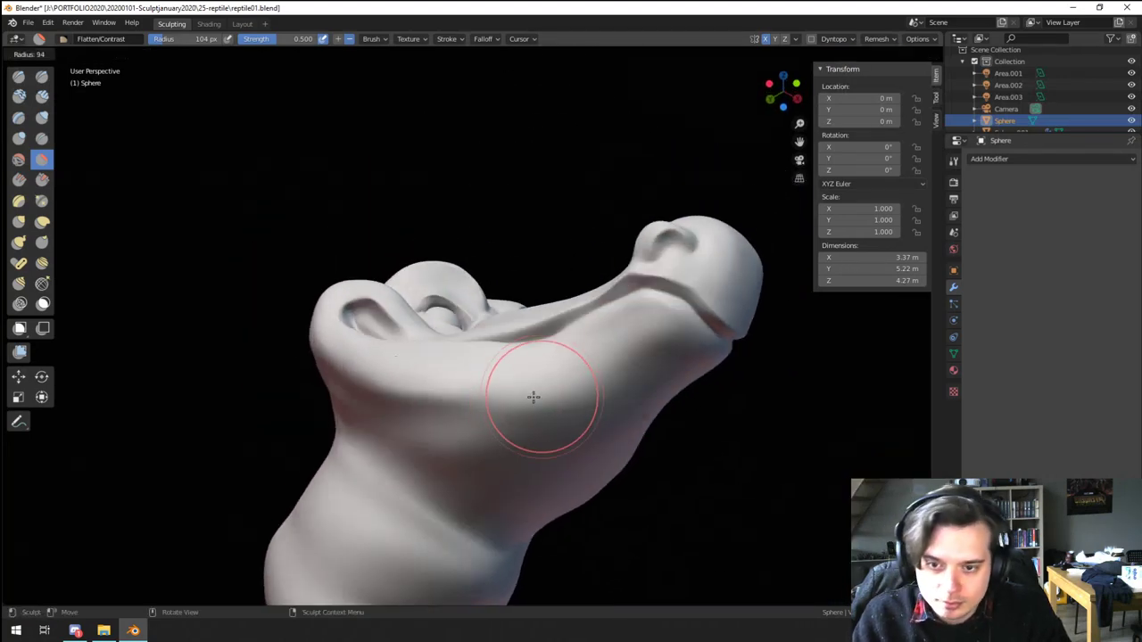
{"action": "left_click", "coordinate": [529, 397]}
{"action": "mouse_move", "coordinate": [662, 358]}
{"action": "middle_mouse_down"}
{"action": "mouse_move", "coordinate": [668, 409]}
{"action": "mouse_move", "coordinate": [574, 339]}
{"action": "mouse_move", "coordinate": [650, 370]}
{"action": "mouse_move", "coordinate": [616, 418]}
{"action": "mouse_move", "coordinate": [594, 396]}
{"action": "middle_mouse_up"}
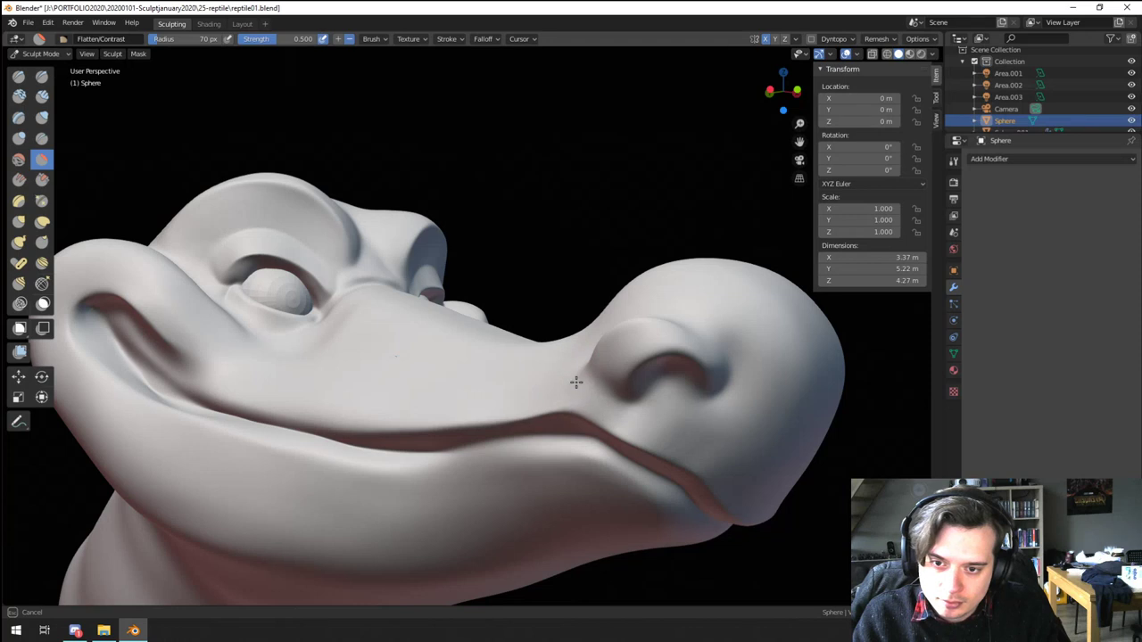
{"action": "mouse_move", "coordinate": [690, 440]}
{"action": "middle_mouse_down"}
{"action": "mouse_move", "coordinate": [535, 366]}
{"action": "mouse_move", "coordinate": [542, 377]}
{"action": "mouse_move", "coordinate": [520, 345]}
{"action": "middle_mouse_up"}
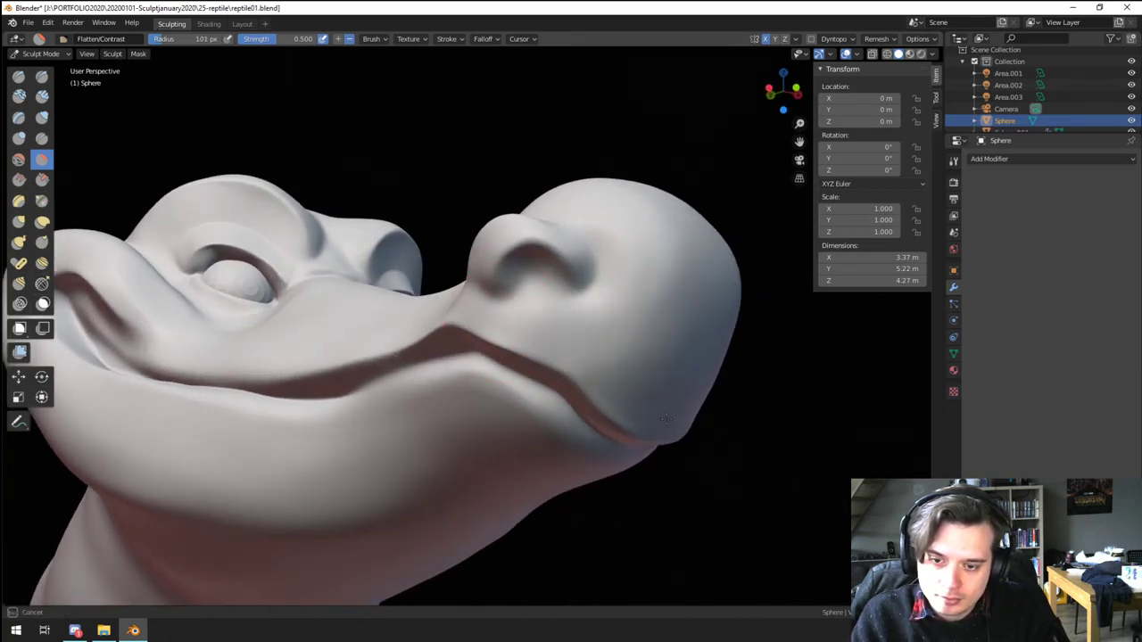
{"action": "middle_click_drag", "start_coordinate": [595, 334], "coordinate": [557, 362]}
{"action": "middle_click_drag", "start_coordinate": [558, 361], "coordinate": [553, 345], "text": "ctrl"}
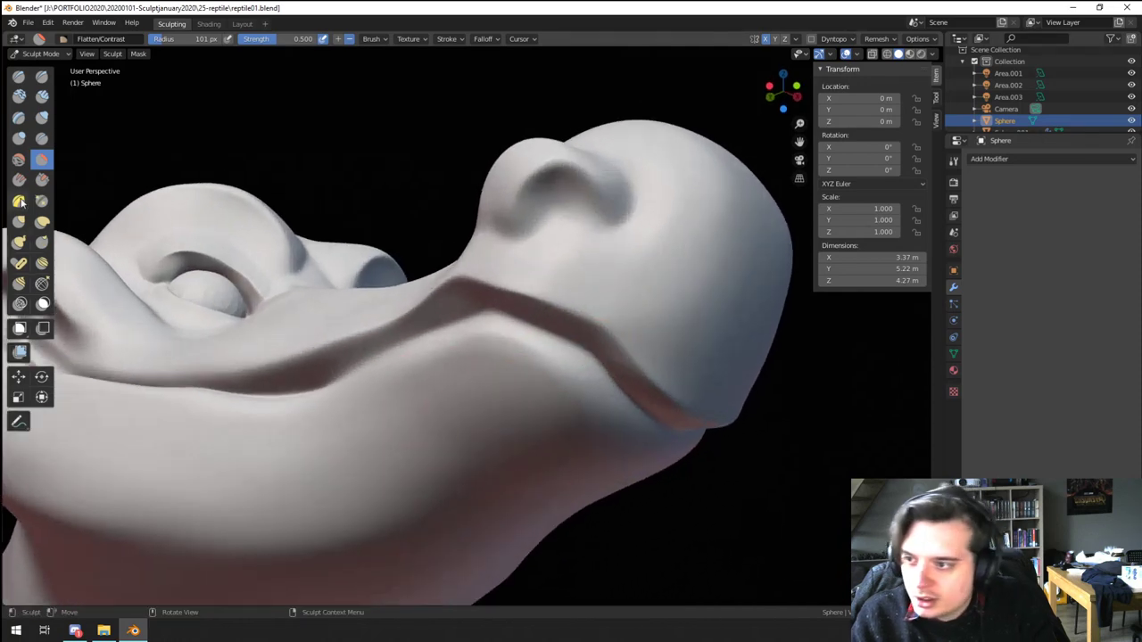
Step: Crease the lower lip's edge toward the nose with the brush at 83 px and 72 px
{"action": "left_click", "coordinate": [39, 140]}
{"action": "middle_click_drag", "start_coordinate": [312, 313], "coordinate": [346, 419]}
{"action": "key", "text": "f"}
{"action": "left_click", "coordinate": [348, 446]}
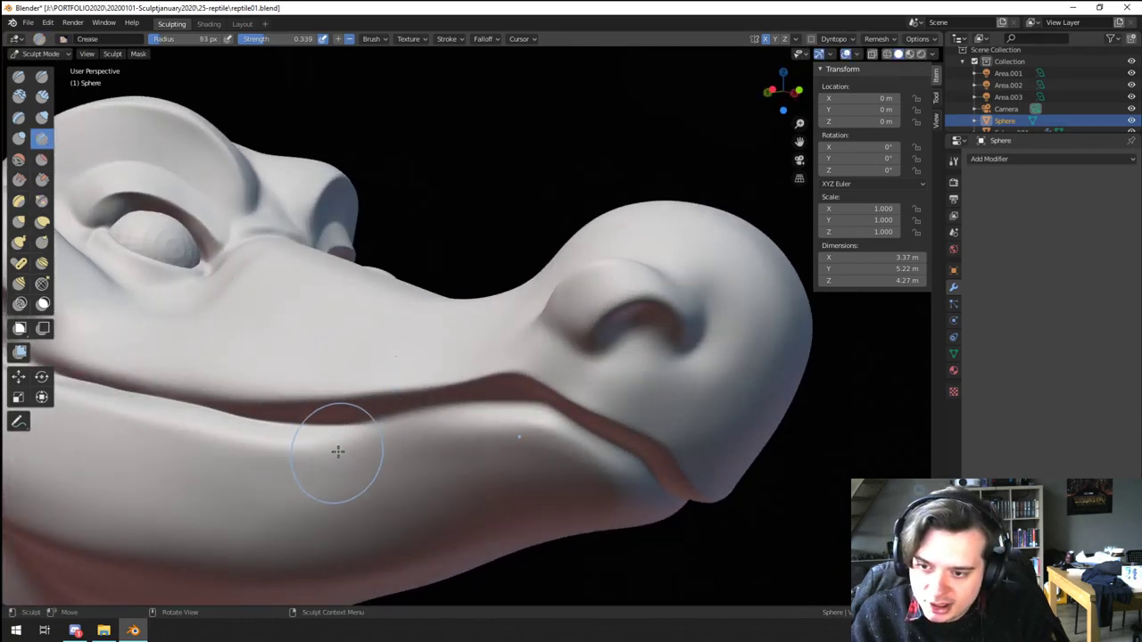
{"action": "key", "text": "shift+f"}
{"action": "left_click", "coordinate": [354, 425]}
{"action": "mouse_move", "coordinate": [376, 422]}
{"action": "left_mouse_down"}
{"action": "mouse_move", "coordinate": [464, 416]}
{"action": "mouse_move", "coordinate": [446, 415]}
{"action": "left_mouse_up"}
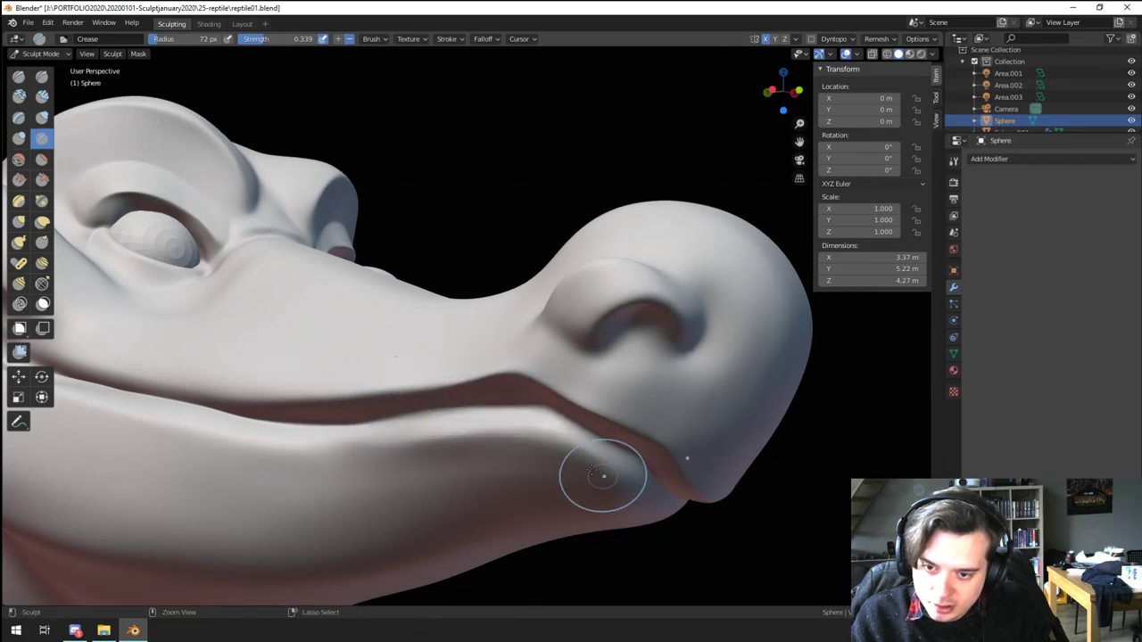
{"action": "mouse_move", "coordinate": [601, 462]}
{"action": "middle_mouse_down"}
{"action": "mouse_move", "coordinate": [567, 407]}
{"action": "mouse_move", "coordinate": [473, 420]}
{"action": "mouse_move", "coordinate": [417, 452]}
{"action": "mouse_move", "coordinate": [404, 441]}
{"action": "mouse_move", "coordinate": [340, 487]}
{"action": "mouse_move", "coordinate": [411, 452]}
{"action": "mouse_move", "coordinate": [449, 462]}
{"action": "mouse_move", "coordinate": [431, 393]}
{"action": "mouse_move", "coordinate": [386, 336]}
{"action": "middle_mouse_up"}
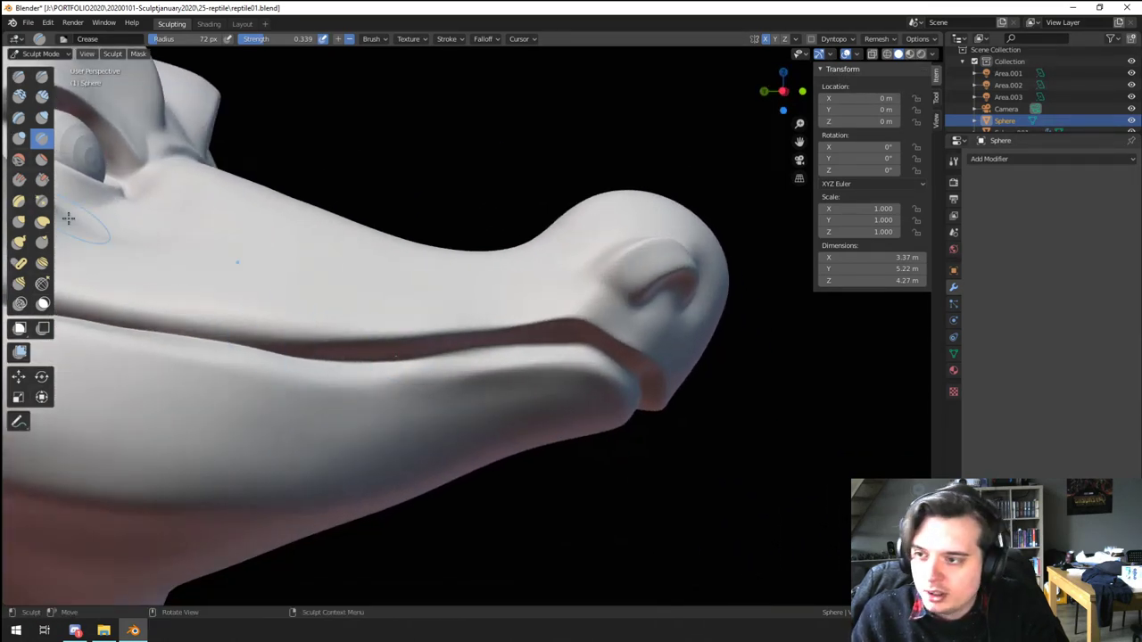
Step: Try to pull the lower lip's edge behind the nostril with a smaller Snake Hook brush and undo the strokes
{"action": "left_click", "coordinate": [19, 241]}
{"action": "key", "text": "f"}
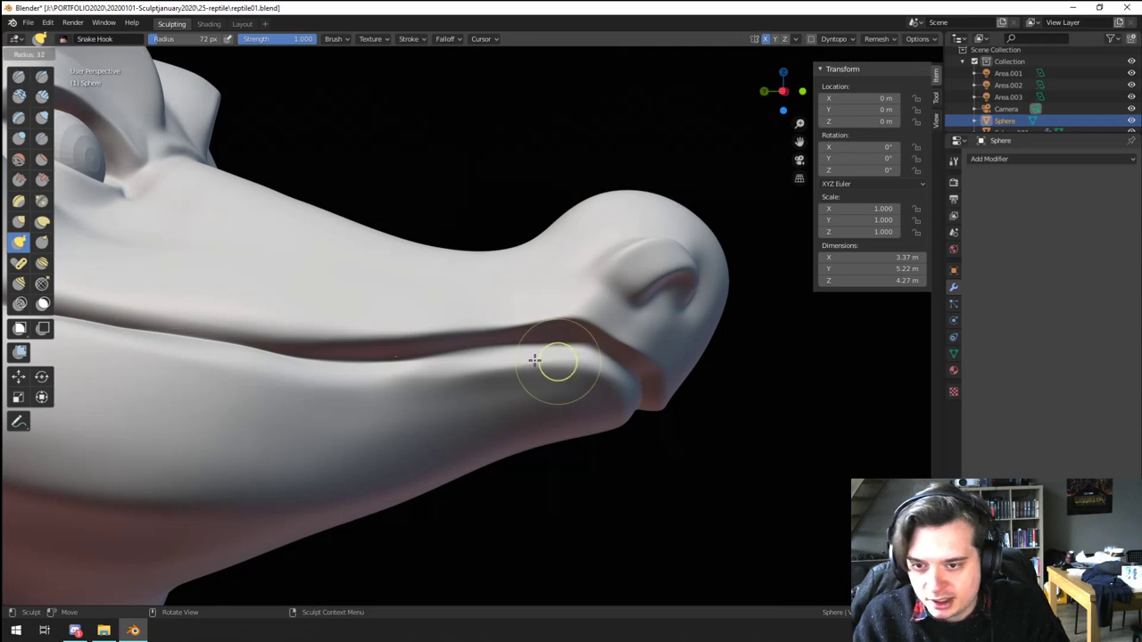
{"action": "left_click", "coordinate": [535, 360]}
{"action": "key", "text": "f"}
{"action": "left_click", "coordinate": [546, 346]}
{"action": "left_click_drag", "start_coordinate": [548, 345], "coordinate": [551, 365]}
{"action": "key", "text": "ctrl+z"}
{"action": "key", "text": "f"}
{"action": "left_click", "coordinate": [533, 339]}
{"action": "mouse_move", "coordinate": [513, 420]}
{"action": "middle_mouse_down"}
{"action": "mouse_move", "coordinate": [451, 448]}
{"action": "mouse_move", "coordinate": [431, 497]}
{"action": "middle_mouse_up"}
{"action": "key", "text": "ctrl+z"}
Step: Switch to Object Mode and add a mesh cylinder to the scene
{"action": "left_click", "coordinate": [41, 54]}
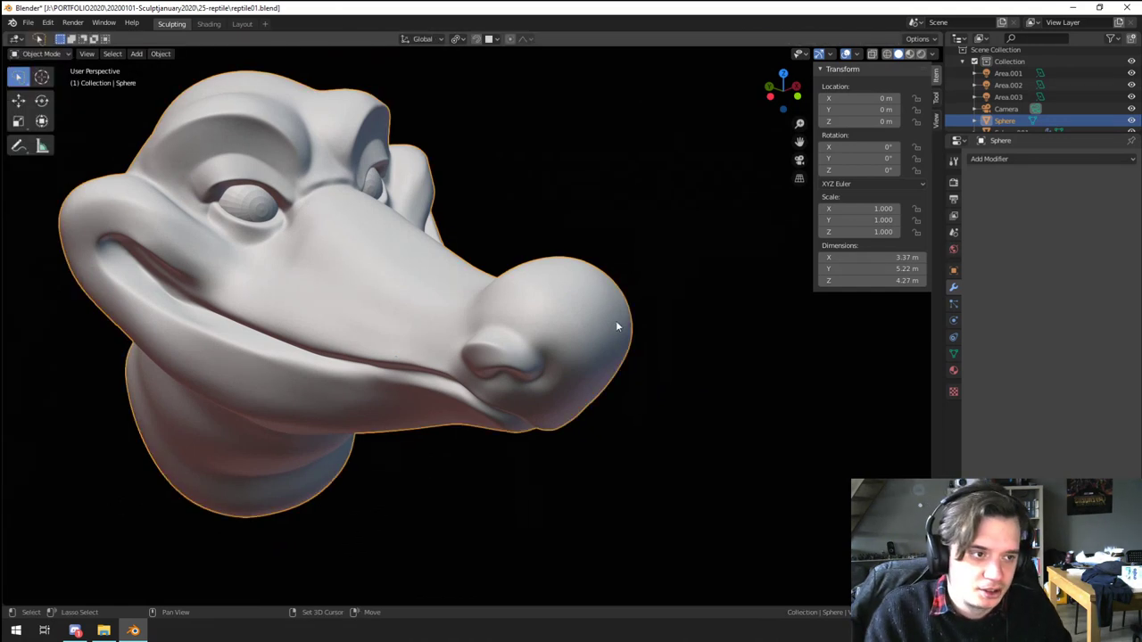
{"action": "key", "text": "shift+a"}
{"action": "mouse_move", "coordinate": [607, 321]}
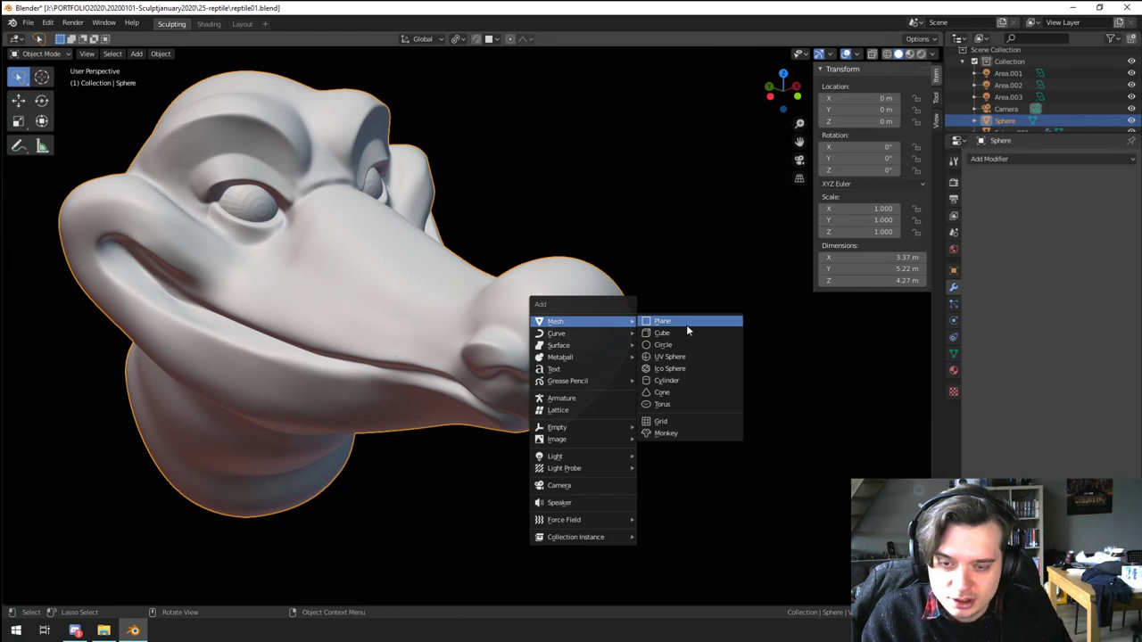
{"action": "left_click", "coordinate": [699, 380]}
{"action": "scroll", "coordinate": [572, 357], "scroll_direction": "down", "scroll_amount": 4}
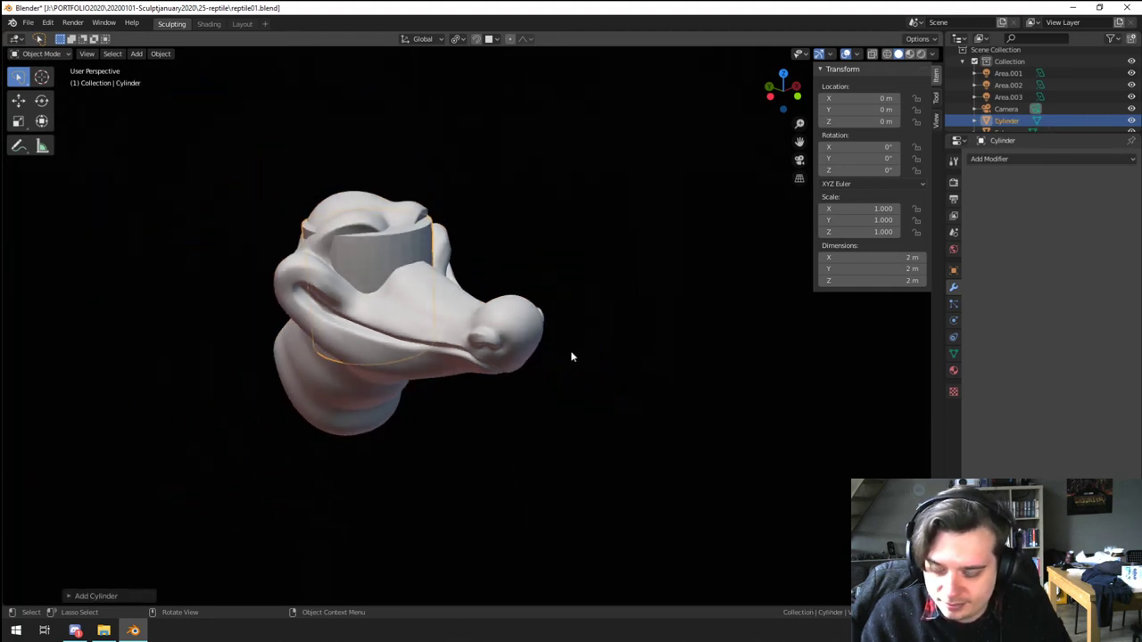
Step: Set the new cylinder's cap fill type to Triangle Fan and move it clear of the head, in front of the snout
{"action": "middle_click_drag", "start_coordinate": [572, 357], "coordinate": [567, 361]}
{"action": "left_click", "coordinate": [73, 598]}
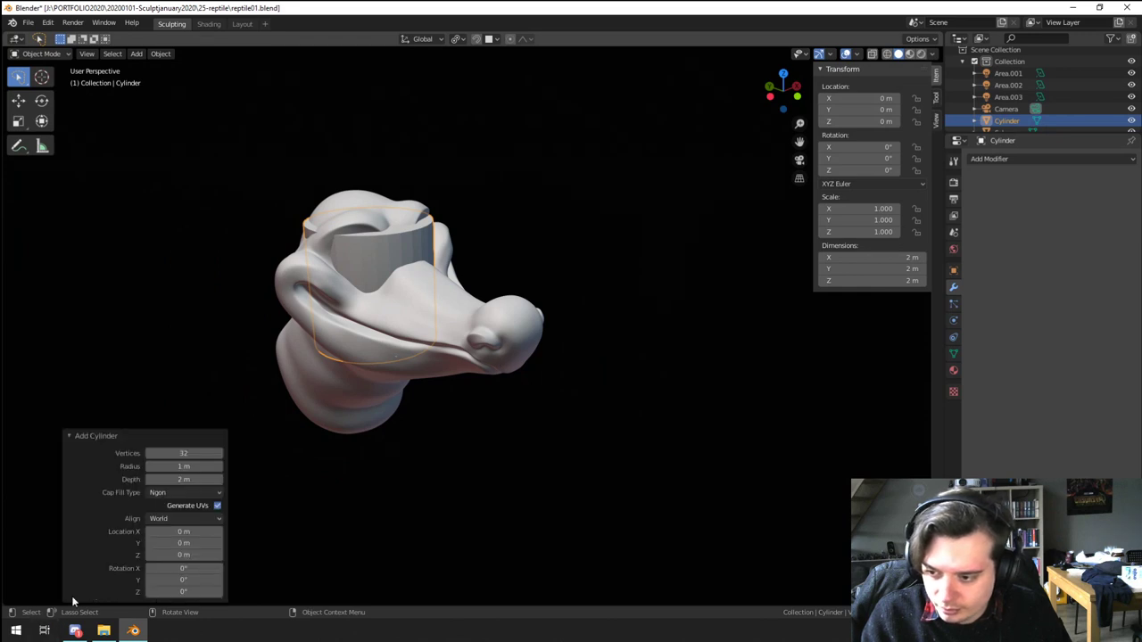
{"action": "left_click", "coordinate": [190, 491]}
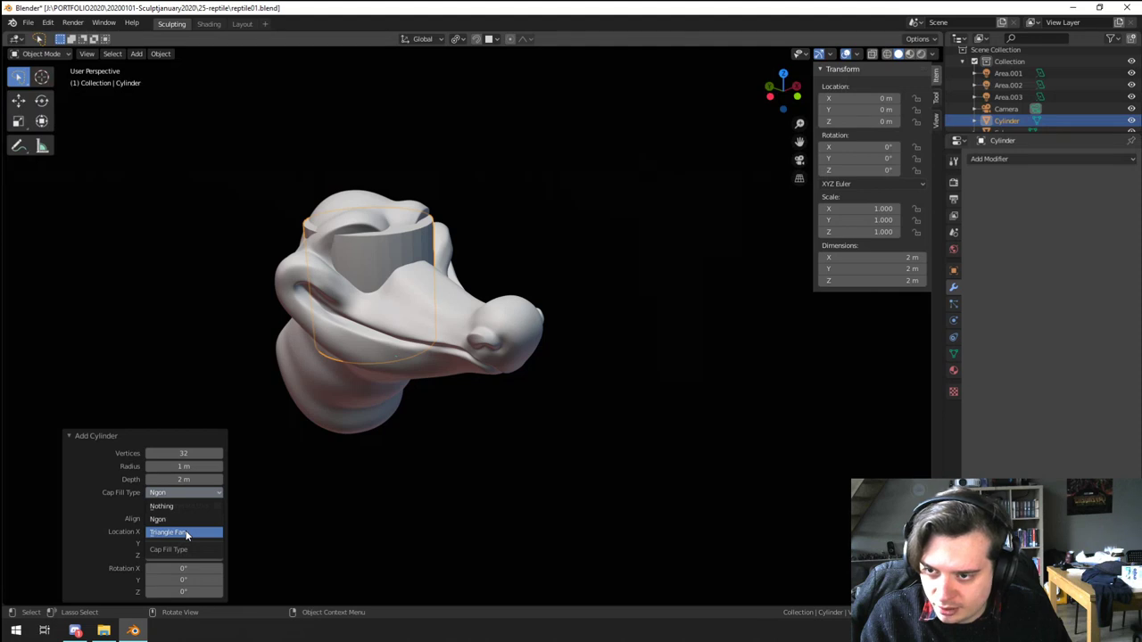
{"action": "left_click", "coordinate": [187, 533]}
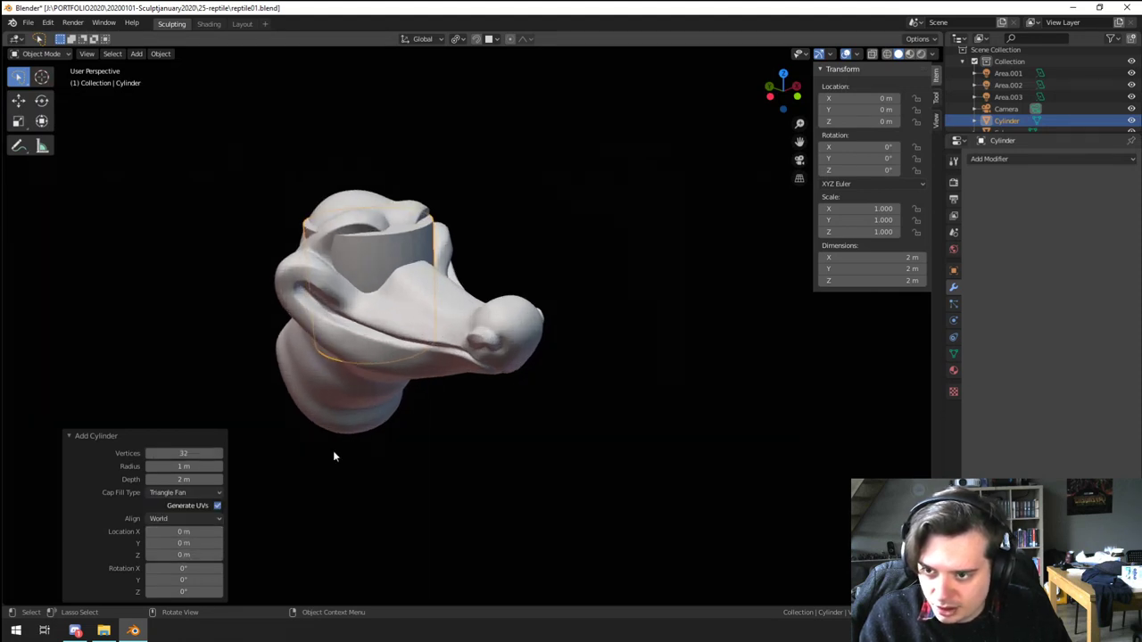
{"action": "key", "text": "g"}
{"action": "left_click", "coordinate": [670, 505]}
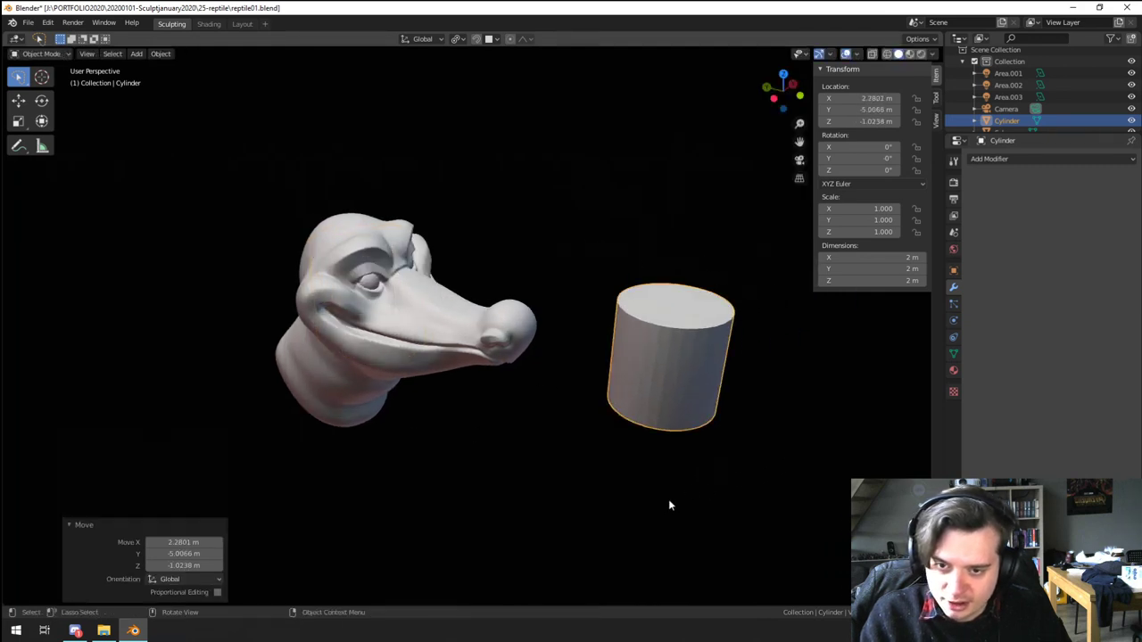
Step: Flatten the cylinder along Z to a scale of about 0.162 and rotate it 90° about the Y axis
{"action": "key", "text": "s"}
{"action": "key", "text": "z"}
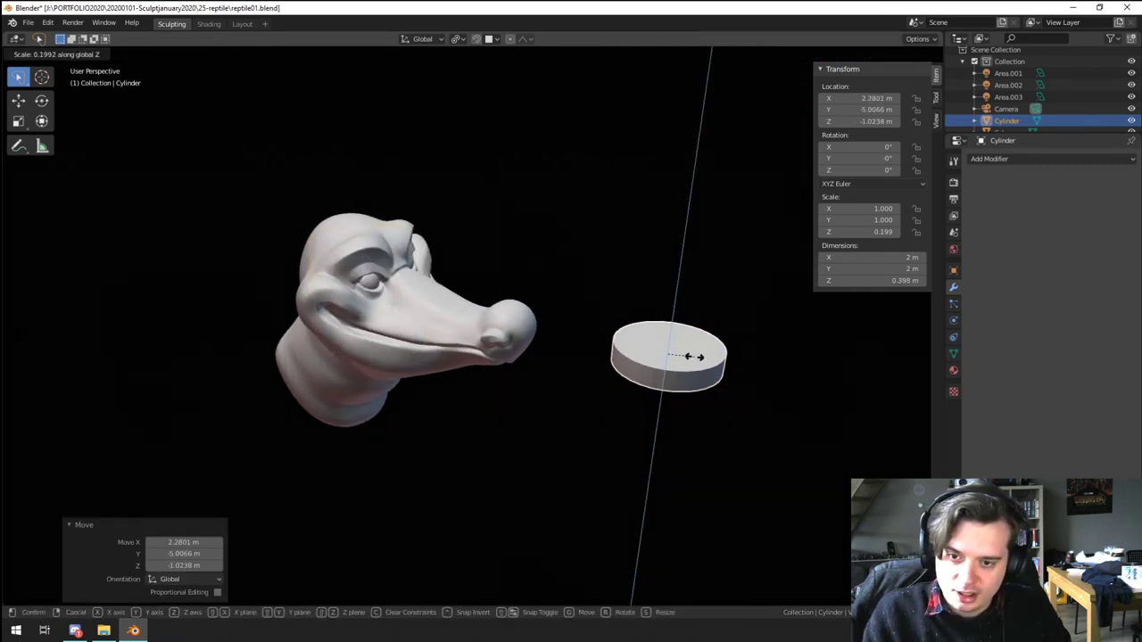
{"action": "left_click", "coordinate": [689, 364]}
{"action": "type", "text": "ry"}
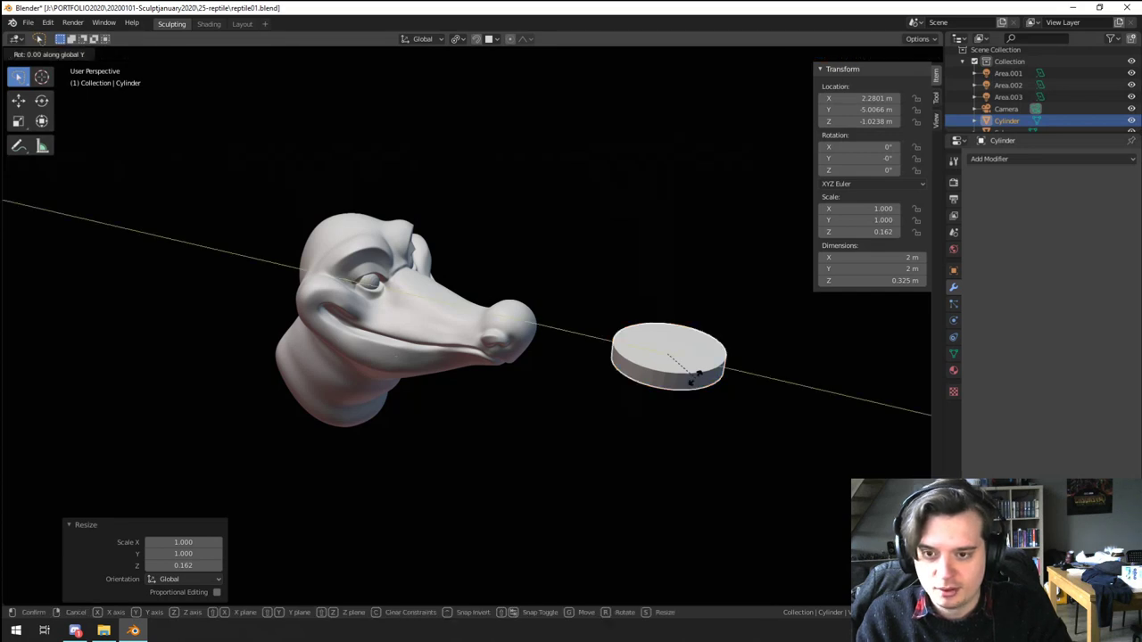
{"action": "type", "text": "90"}
{"action": "key", "text": "Return"}
Step: In Edit Mode, select the two topmost rim vertices of the disc and enable proportional editing with Sharp falloff
{"action": "key", "text": "Tab"}
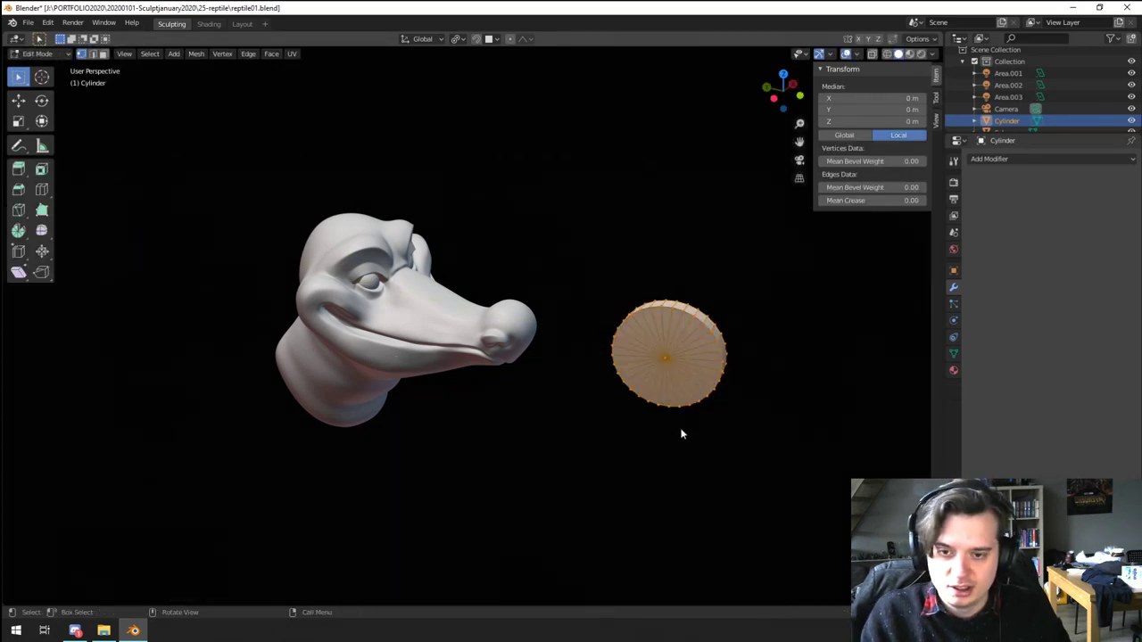
{"action": "middle_click_drag", "start_coordinate": [681, 434], "coordinate": [694, 209]}
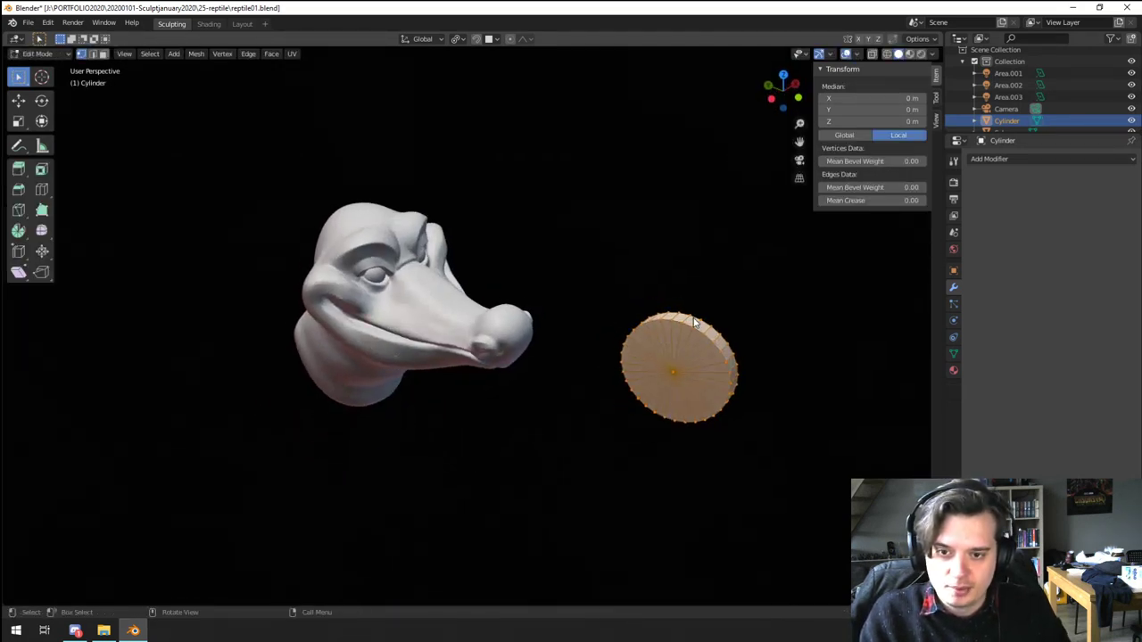
{"action": "left_click", "coordinate": [686, 318]}
{"action": "left_click", "coordinate": [683, 328], "text": "shift"}
{"action": "key", "text": "g"}
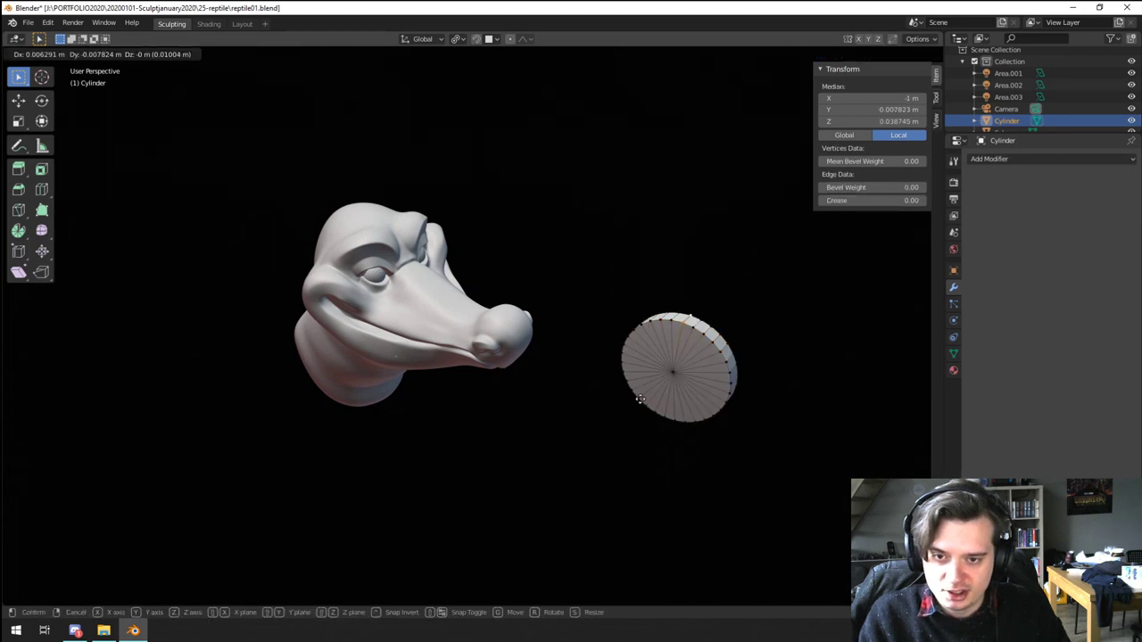
{"action": "right_click", "coordinate": [650, 364]}
{"action": "left_click", "coordinate": [461, 40]}
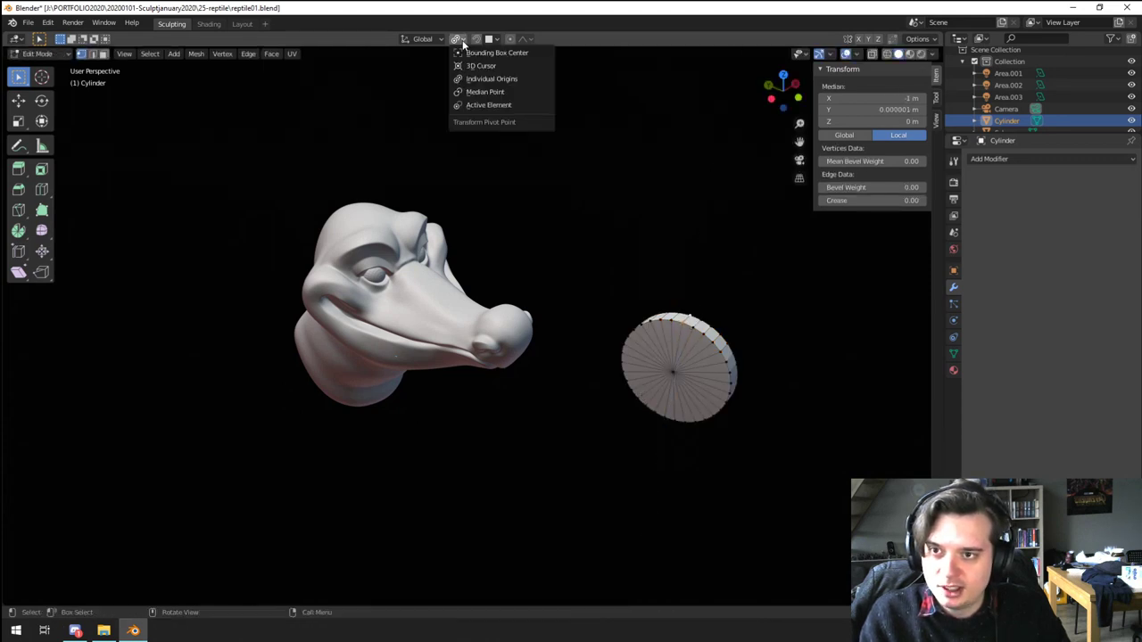
{"action": "mouse_move", "coordinate": [527, 43]}
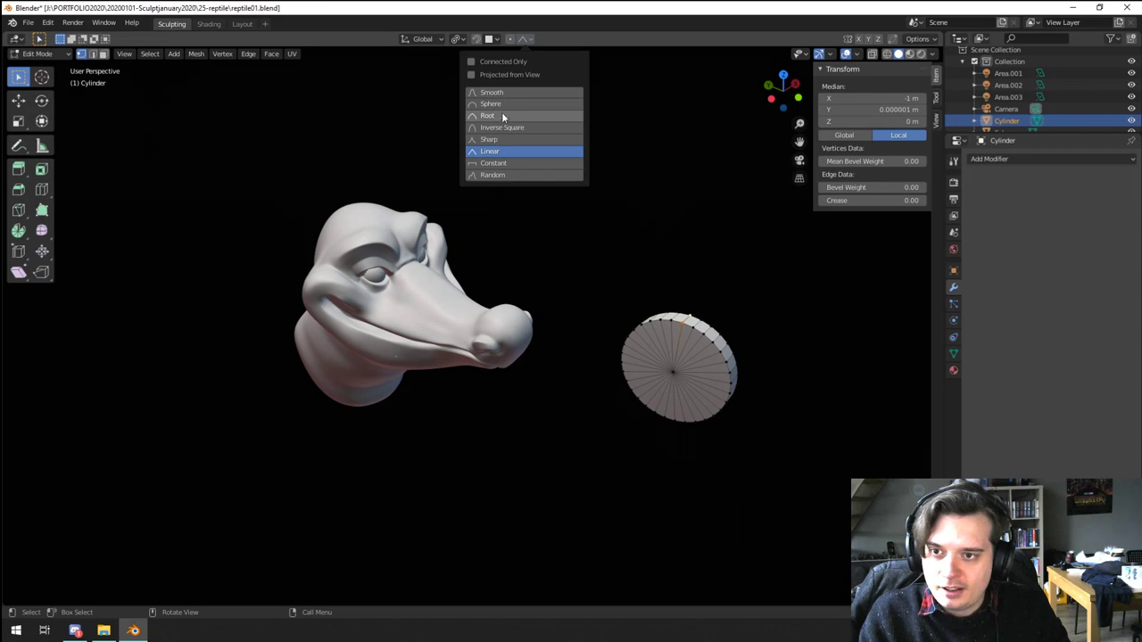
{"action": "left_click", "coordinate": [495, 140]}
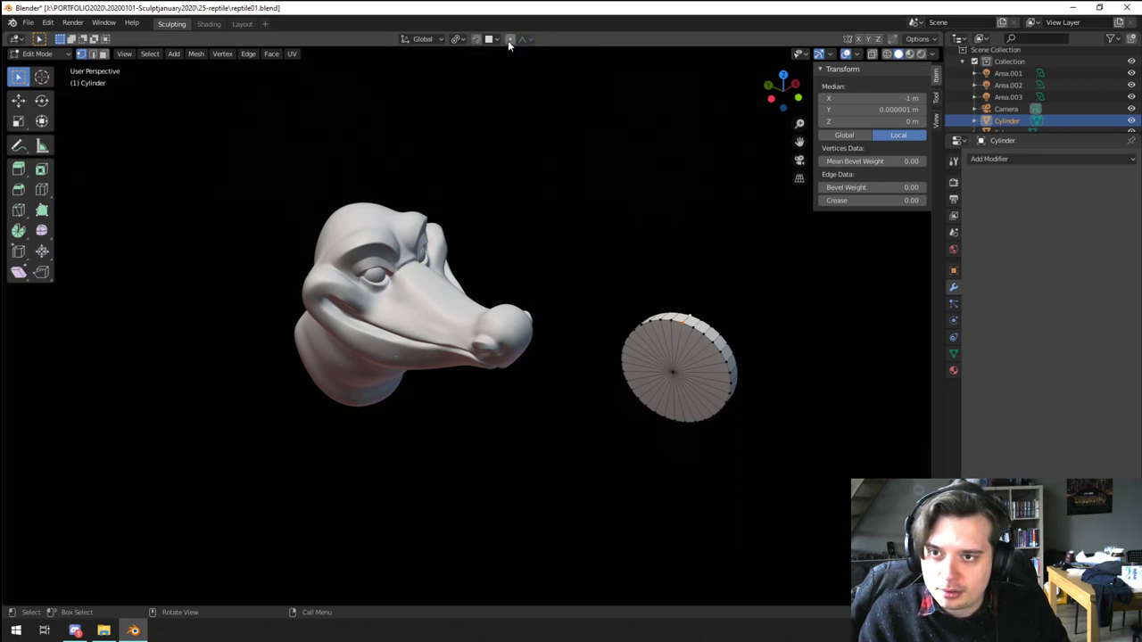
{"action": "left_click", "coordinate": [522, 40]}
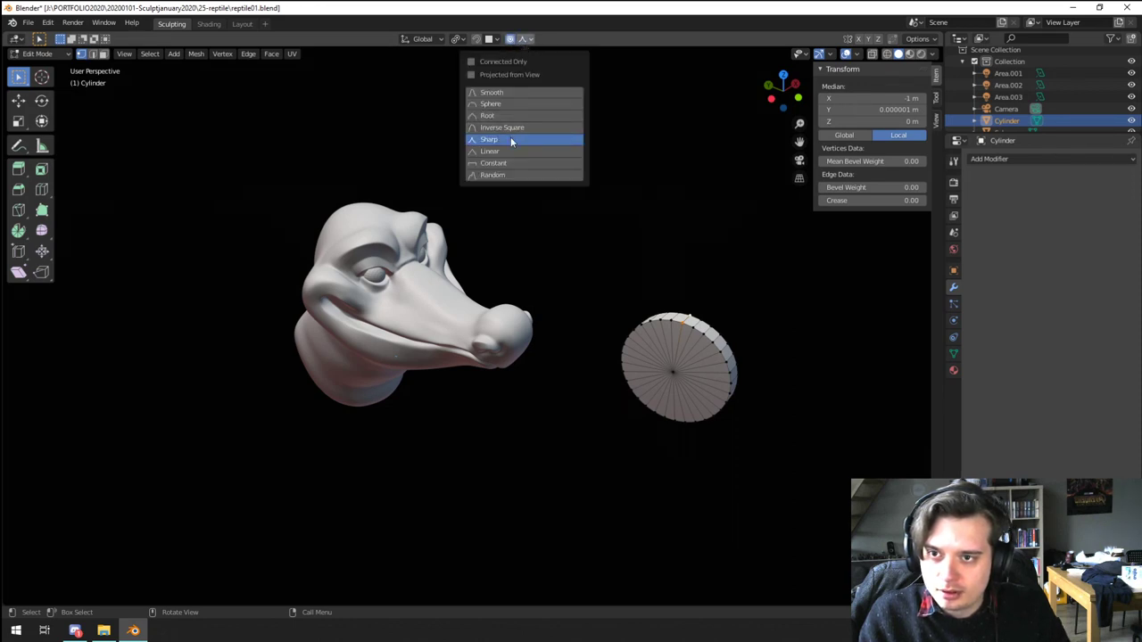
{"action": "left_click", "coordinate": [530, 42]}
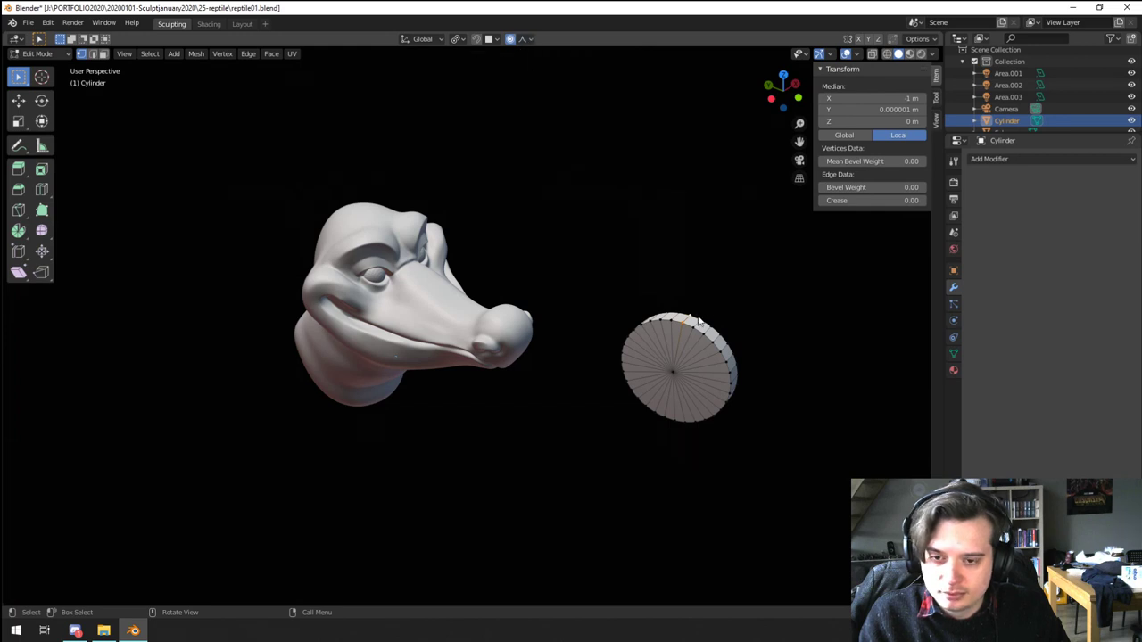
Step: Try to pull the disc's topmost rim vertices up along Z with Sharp and Sphere proportional falloffs
{"action": "key", "text": "g"}
{"action": "key", "text": "z"}
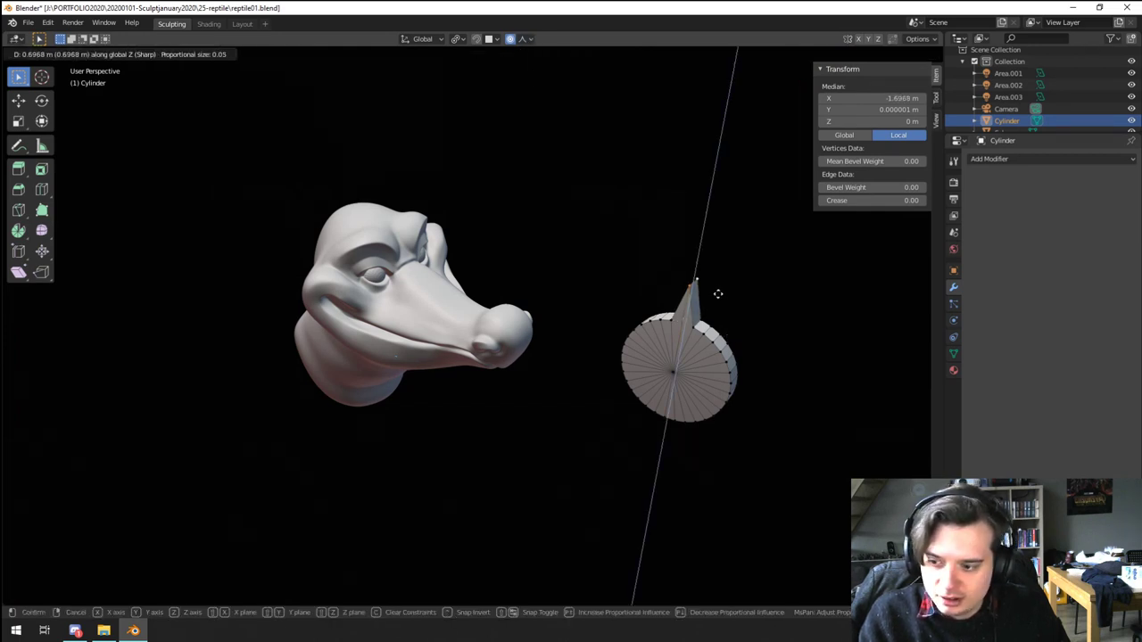
{"action": "right_click", "coordinate": [717, 292]}
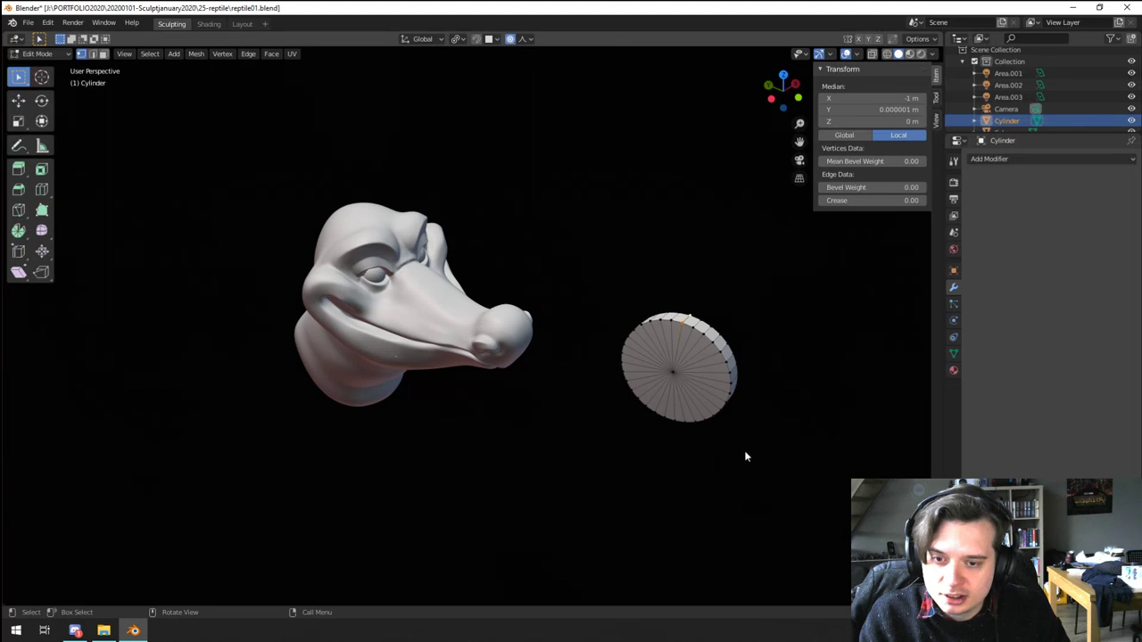
{"action": "key", "text": "g"}
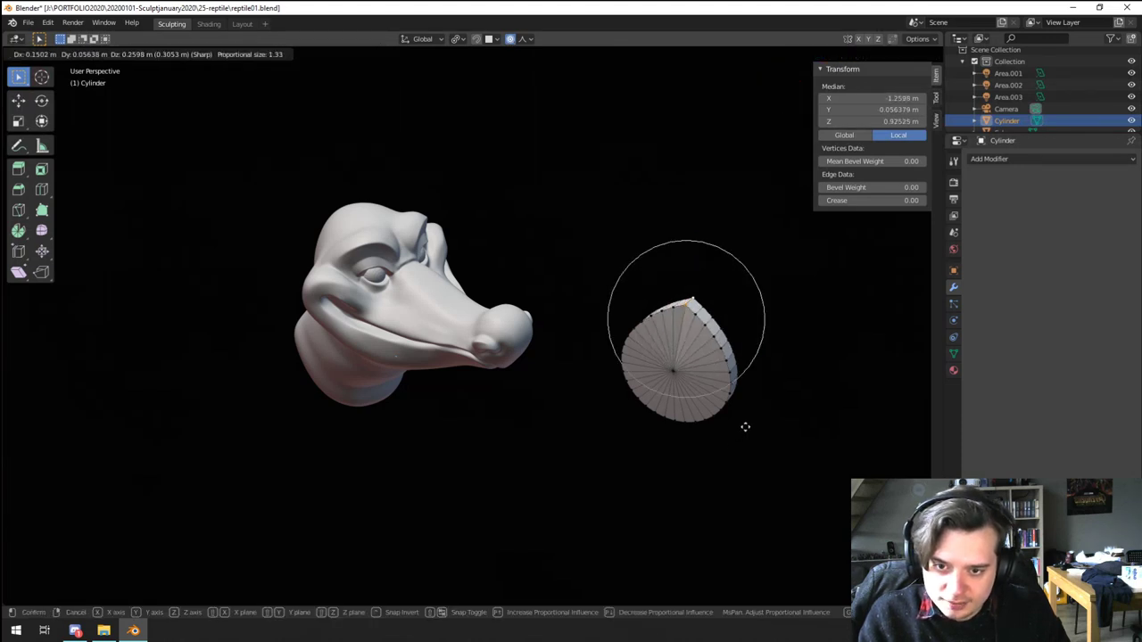
{"action": "key", "text": "z"}
{"action": "right_click", "coordinate": [744, 413]}
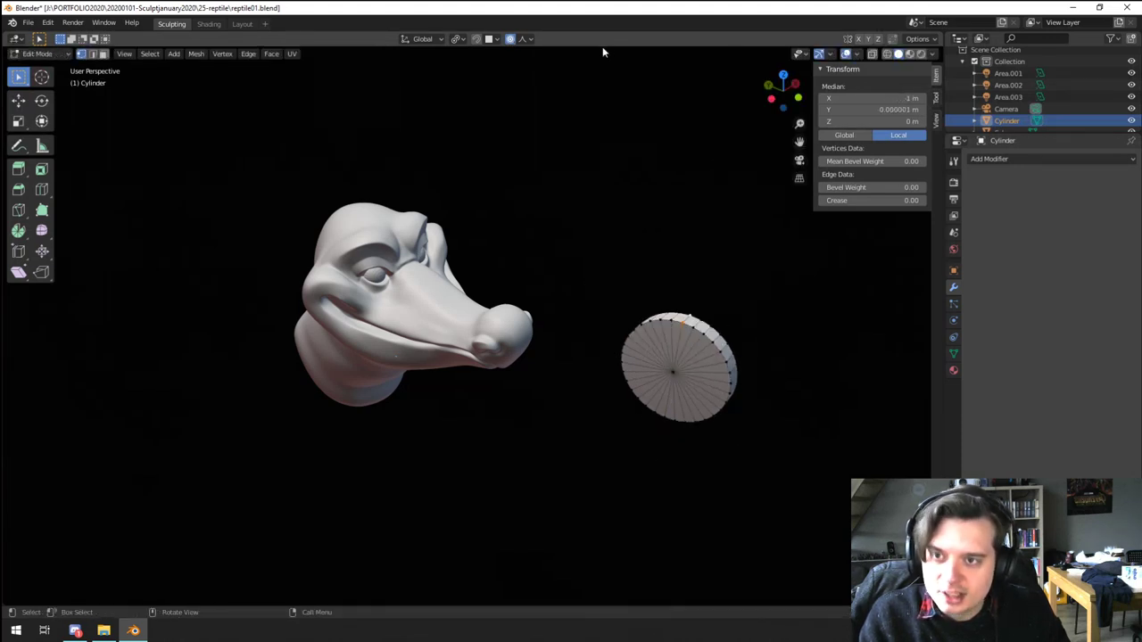
{"action": "left_click", "coordinate": [523, 40]}
{"action": "left_click", "coordinate": [502, 103]}
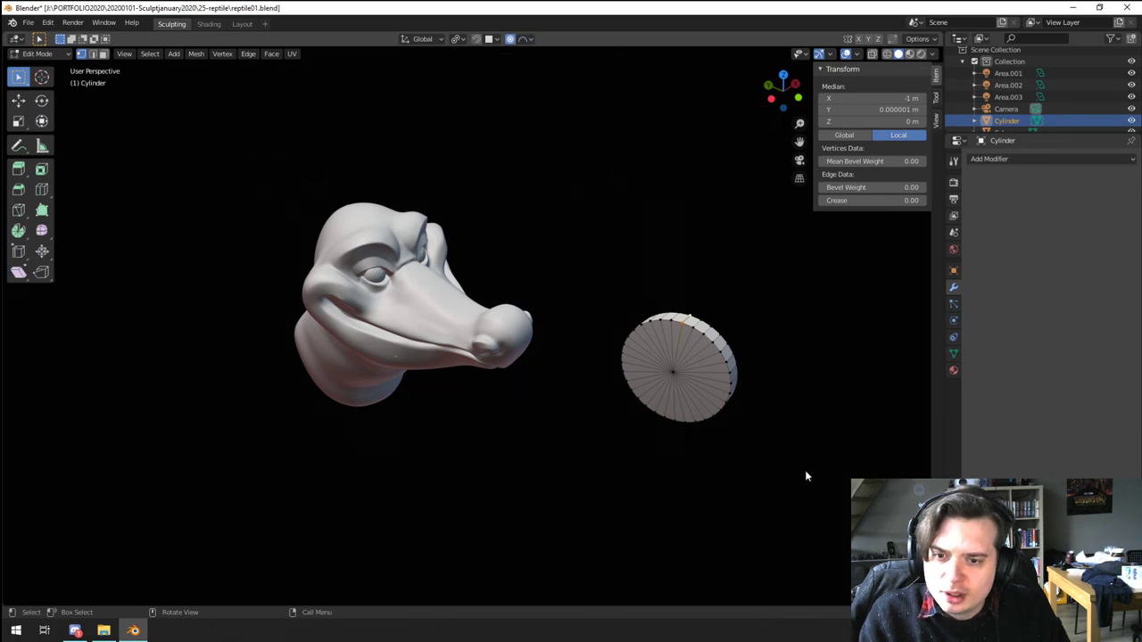
{"action": "key", "text": "g"}
{"action": "key", "text": "z"}
{"action": "scroll", "coordinate": [804, 431], "scroll_direction": "up", "scroll_amount": 8}
{"action": "right_click", "coordinate": [804, 430]}
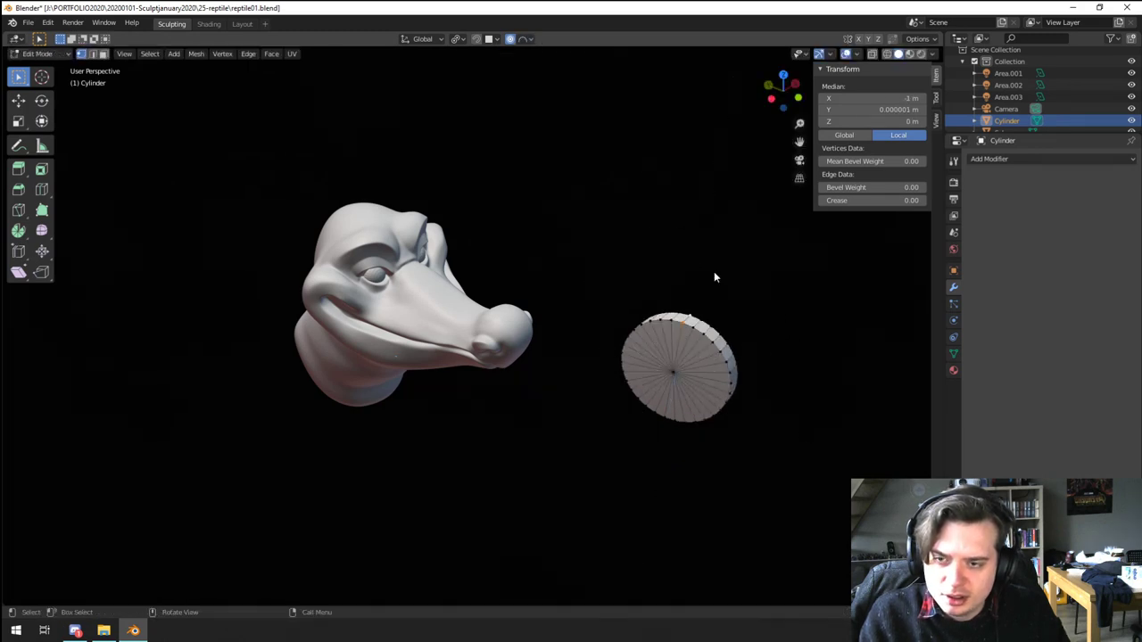
Step: Change the proportional falloff to Smooth and raise the disc's top vertices about 0.7 m along Z into a teardrop shape
{"action": "left_click", "coordinate": [521, 39]}
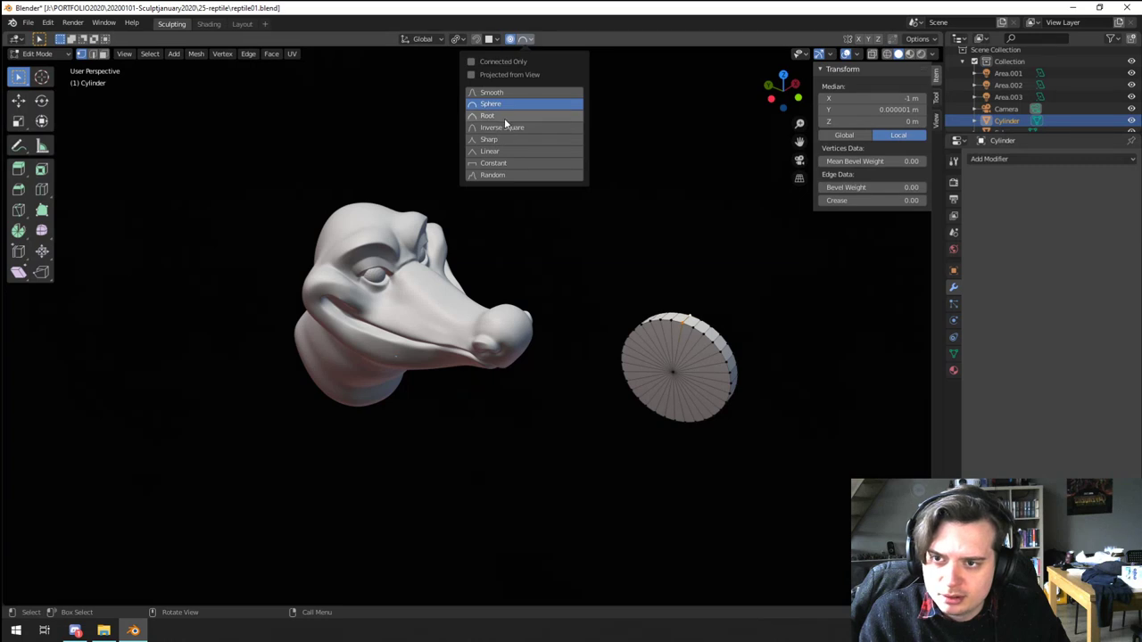
{"action": "left_click", "coordinate": [511, 92]}
{"action": "key", "text": "g"}
{"action": "key", "text": "z"}
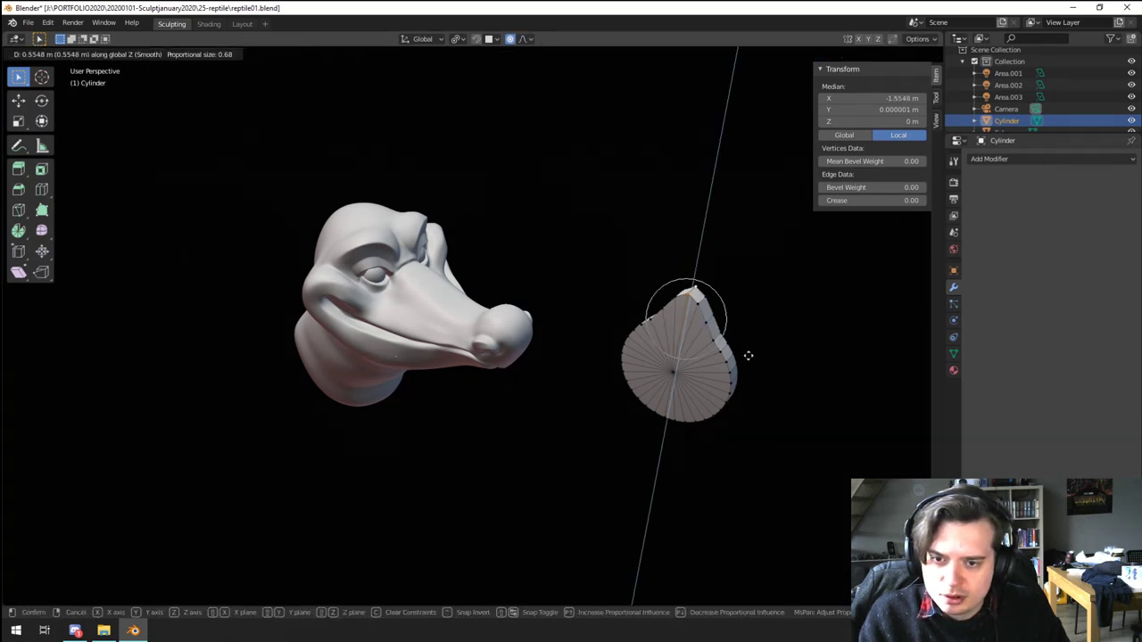
{"action": "left_click", "coordinate": [750, 348]}
Step: Switch to edge selection, select both outer rim loops of the teardrop disc and try to bevel them
{"action": "key", "text": "Tab"}
{"action": "middle_click_drag", "start_coordinate": [735, 394], "coordinate": [659, 356]}
{"action": "scroll", "coordinate": [617, 364], "scroll_direction": "up", "scroll_amount": 2}
{"action": "key", "text": "Tab"}
{"action": "left_click", "coordinate": [633, 331], "text": "alt+shift"}
{"action": "left_click", "coordinate": [93, 54]}
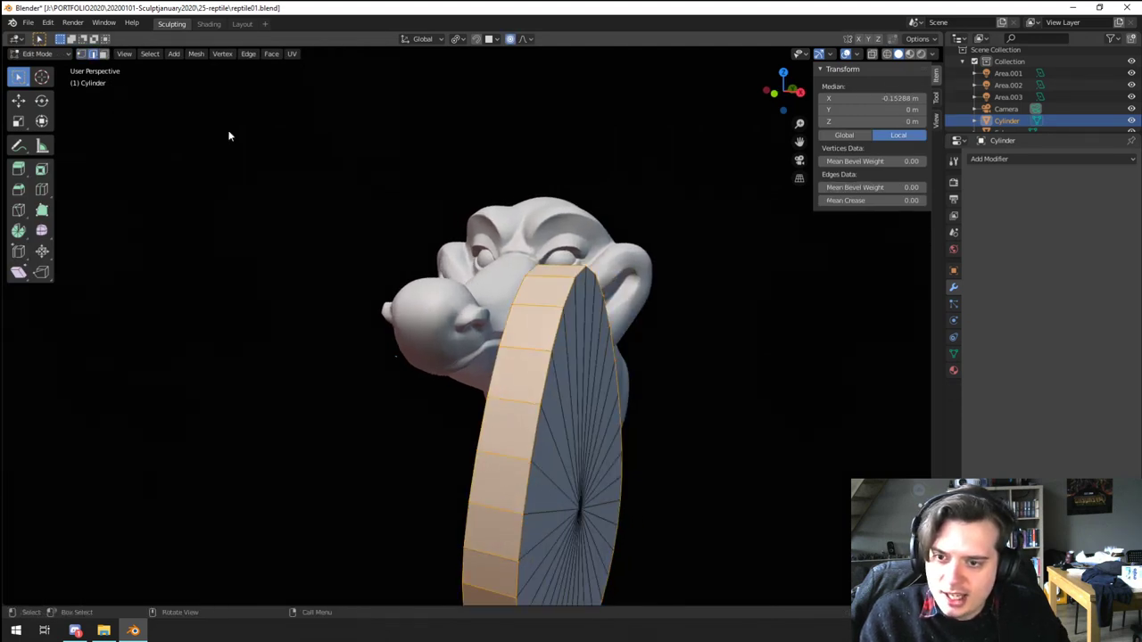
{"action": "left_click", "coordinate": [500, 336], "text": "alt"}
{"action": "left_click", "coordinate": [545, 346], "text": "alt+shift"}
{"action": "key", "text": "ctrl+b"}
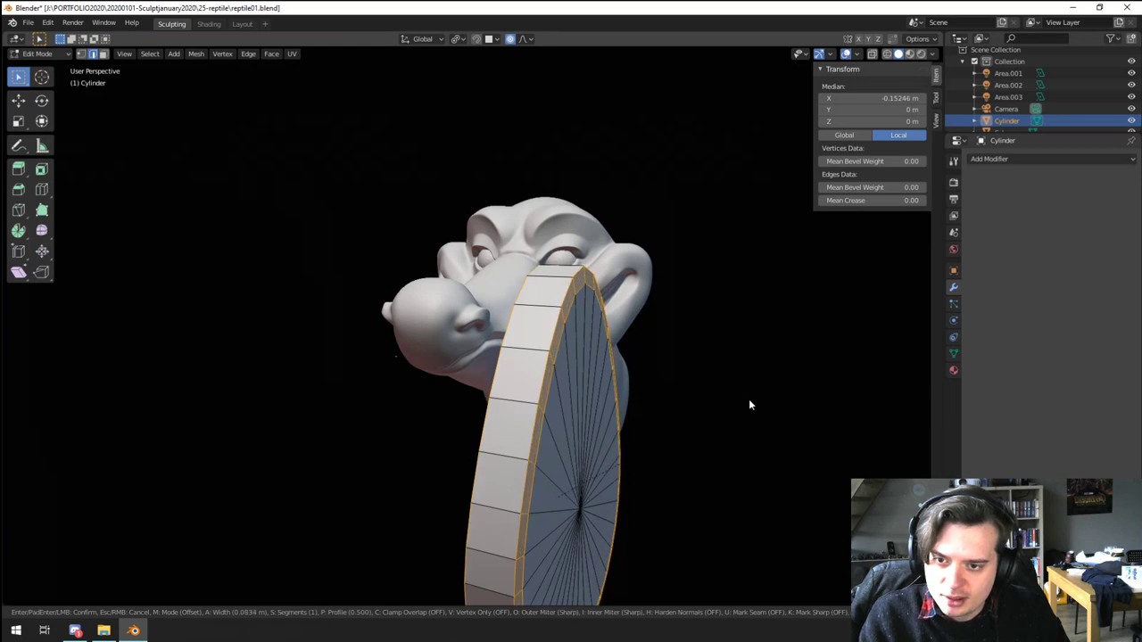
{"action": "right_click", "coordinate": [746, 399]}
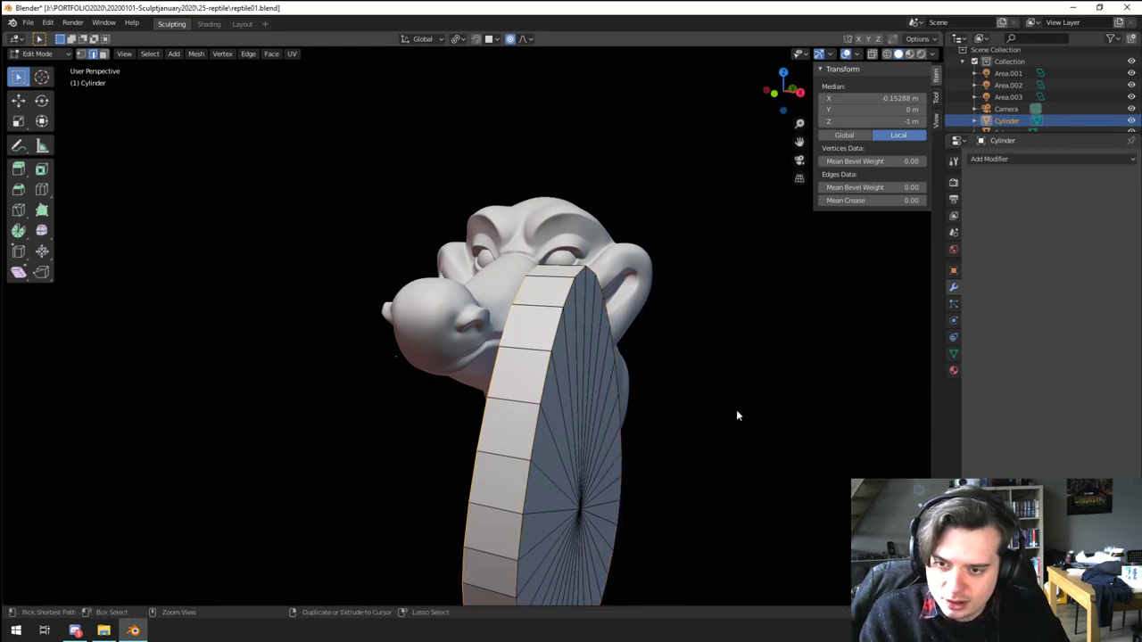
Step: Apply the disc's scale in Object Mode and bevel both rim edge loops by about 0.08 m with one segment
{"action": "key", "text": "Tab"}
{"action": "key", "text": "ctrl+a"}
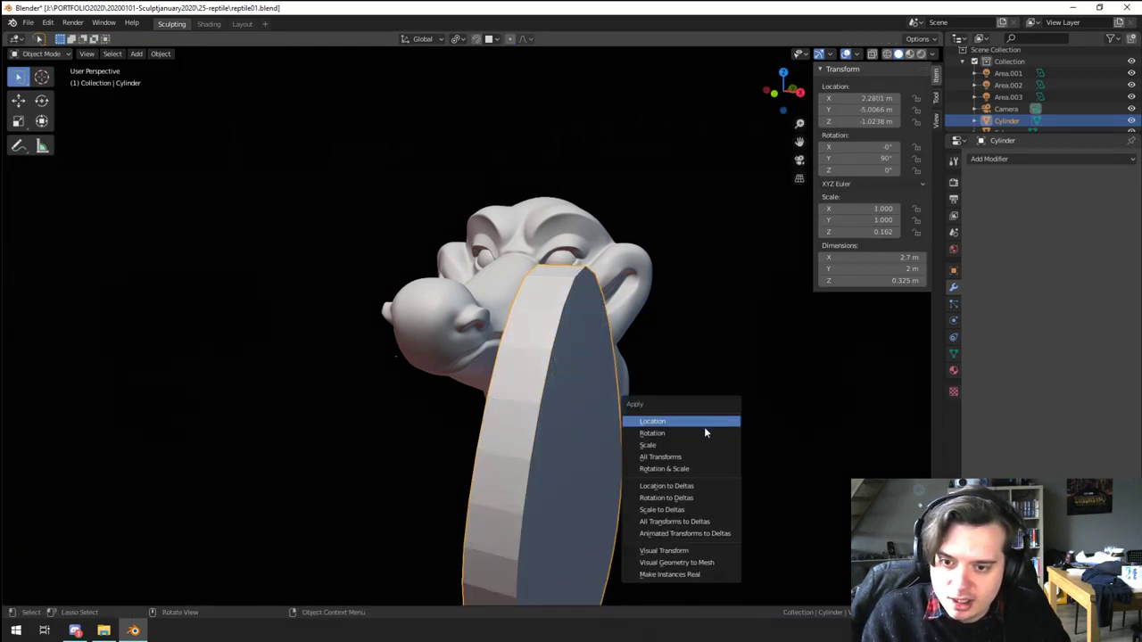
{"action": "left_click", "coordinate": [645, 443]}
{"action": "key", "text": "Tab"}
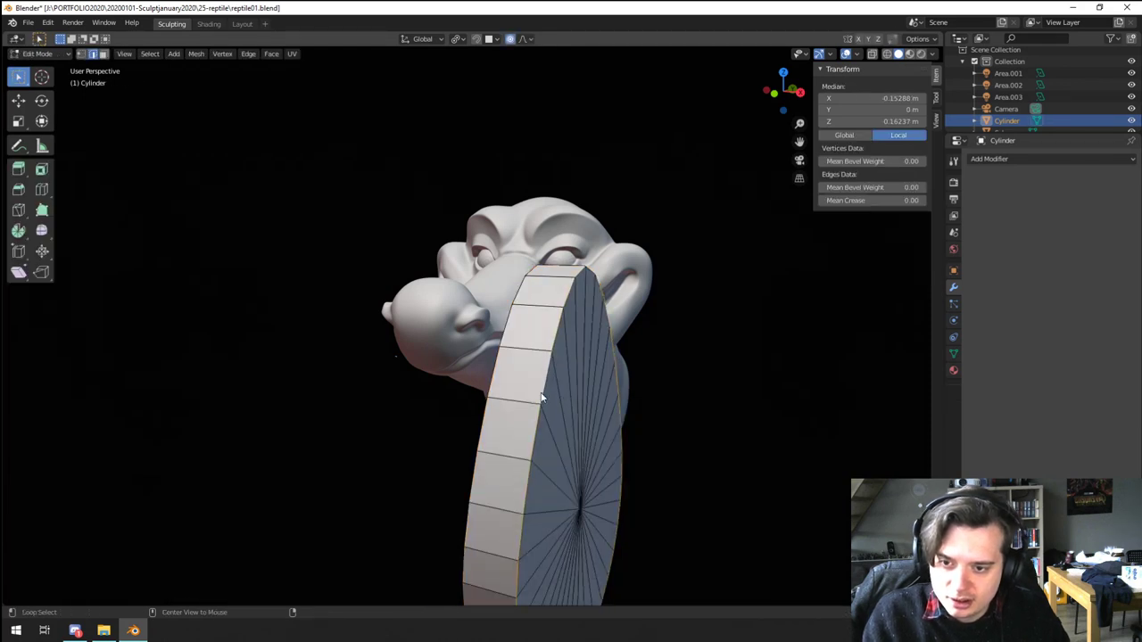
{"action": "key", "text": "ctrl+b"}
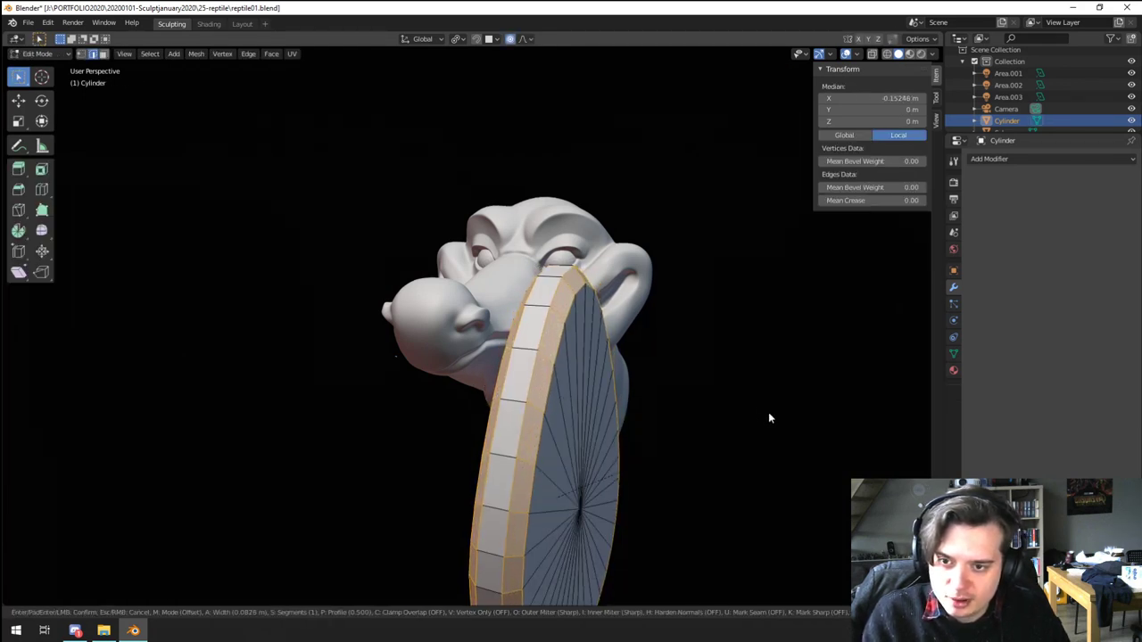
{"action": "left_click", "coordinate": [769, 413]}
Step: In Object Mode, move the teardrop piece beside the reptile's mouth and scale it down to about 0.193
{"action": "key", "text": "Tab"}
{"action": "scroll", "coordinate": [563, 427], "scroll_direction": "down", "scroll_amount": 3}
{"action": "middle_click_drag", "start_coordinate": [563, 431], "coordinate": [727, 456]}
{"action": "right_click", "coordinate": [585, 423]}
{"action": "left_click", "coordinate": [585, 416]}
{"action": "key", "text": "g"}
{"action": "left_click", "coordinate": [573, 431]}
{"action": "key", "text": "s"}
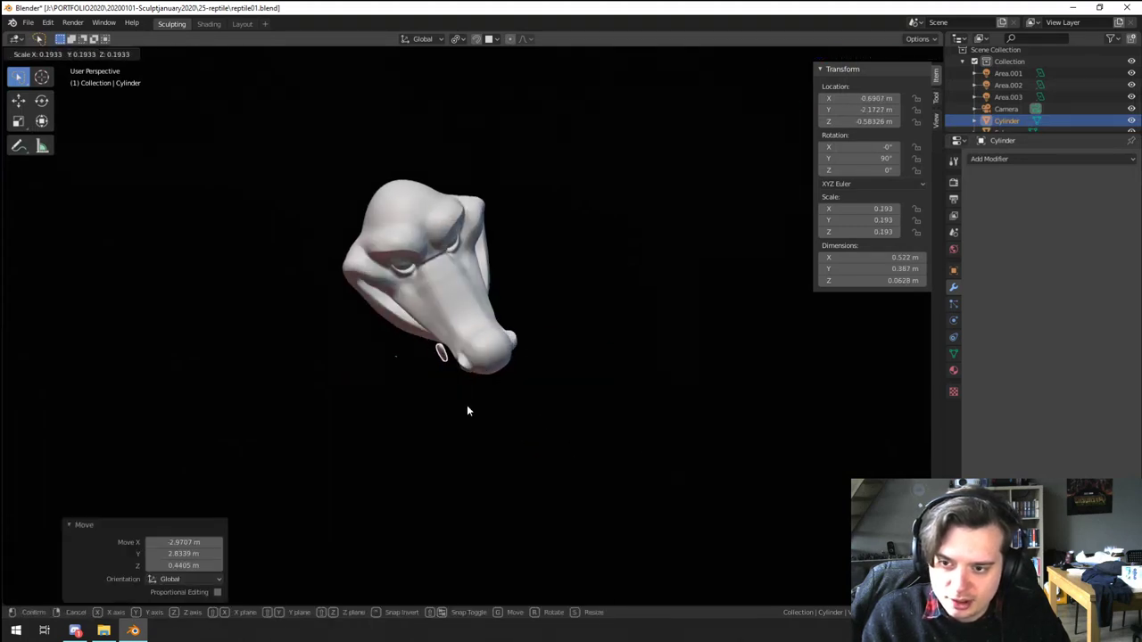
{"action": "left_click", "coordinate": [466, 406]}
Step: Position the teardrop piece on the lower lip below the eye and scale it down further by a factor of 0.68
{"action": "middle_click_drag", "start_coordinate": [467, 406], "coordinate": [688, 450]}
{"action": "scroll", "coordinate": [507, 354], "scroll_direction": "up", "scroll_amount": 4}
{"action": "scroll", "coordinate": [688, 450], "scroll_direction": "up", "scroll_amount": 1}
{"action": "key", "text": "g"}
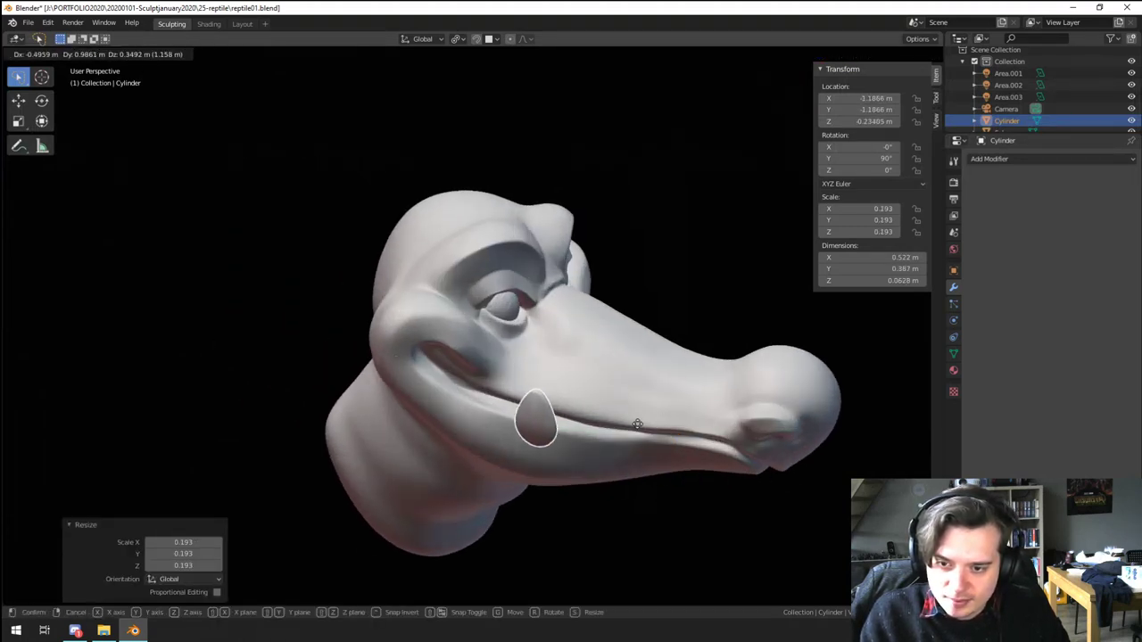
{"action": "left_click", "coordinate": [637, 424]}
{"action": "middle_click_drag", "start_coordinate": [637, 424], "coordinate": [571, 410]}
{"action": "scroll", "coordinate": [572, 410], "scroll_direction": "up", "scroll_amount": 2}
{"action": "key", "text": "g"}
{"action": "left_click", "coordinate": [535, 476]}
{"action": "middle_click_drag", "start_coordinate": [562, 480], "coordinate": [555, 526]}
{"action": "key", "text": "s"}
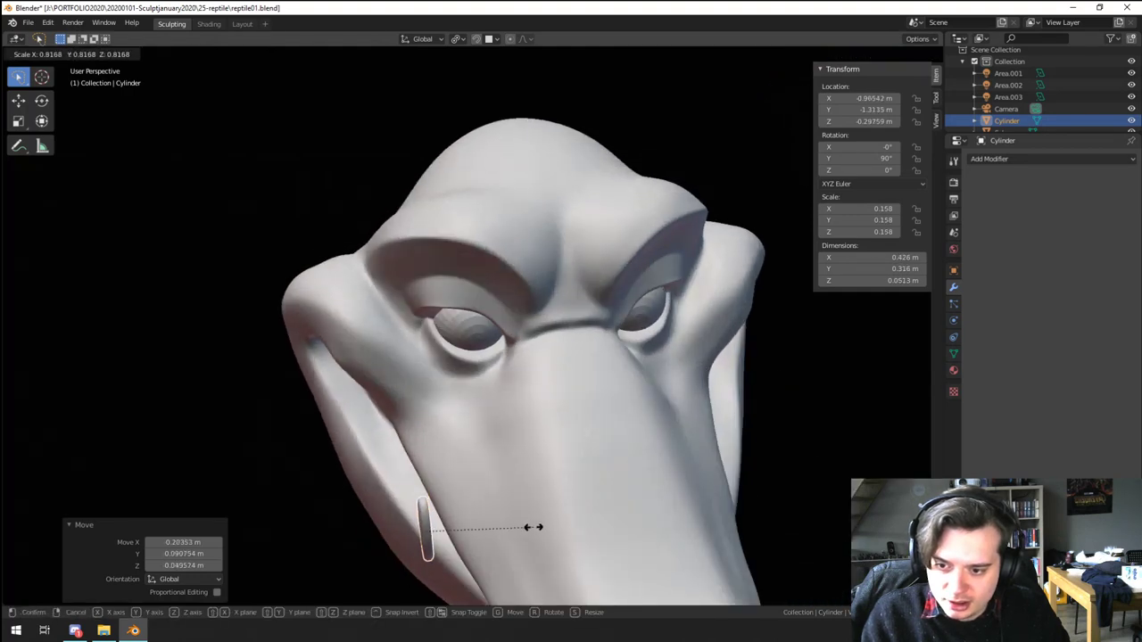
{"action": "left_click", "coordinate": [533, 505]}
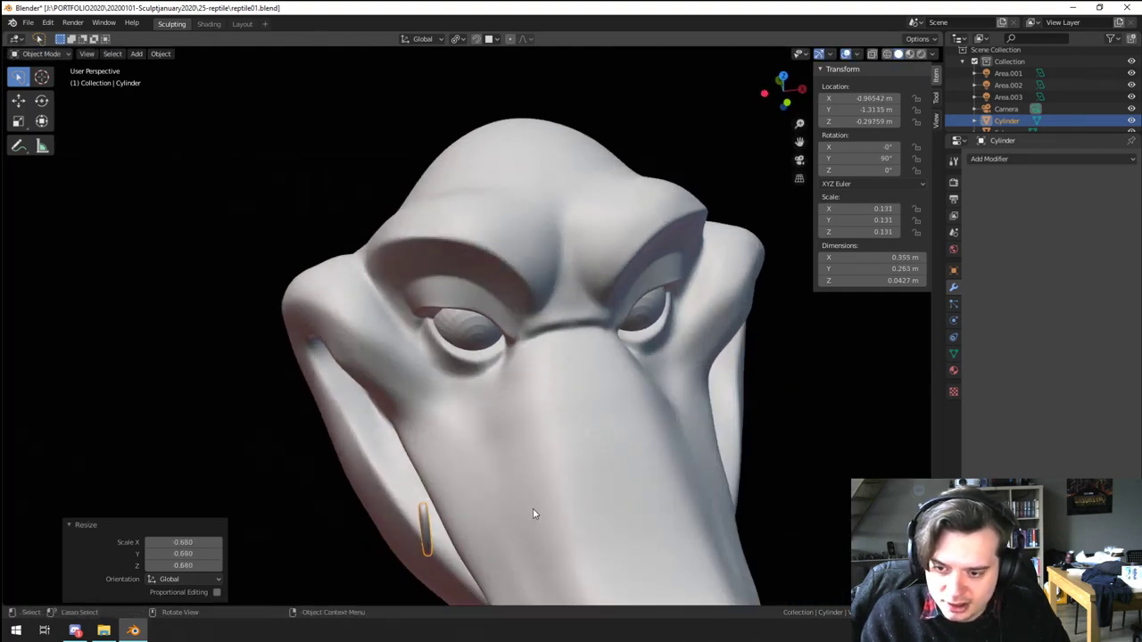
Step: In Edit Mode, select the teardrop piece's front face and shift it slightly along local Z with a 0.01 proportional size
{"action": "key", "text": "Tab"}
{"action": "middle_click_drag", "start_coordinate": [498, 535], "coordinate": [604, 355], "text": "shift"}
{"action": "scroll", "coordinate": [604, 355], "scroll_direction": "up", "scroll_amount": 5}
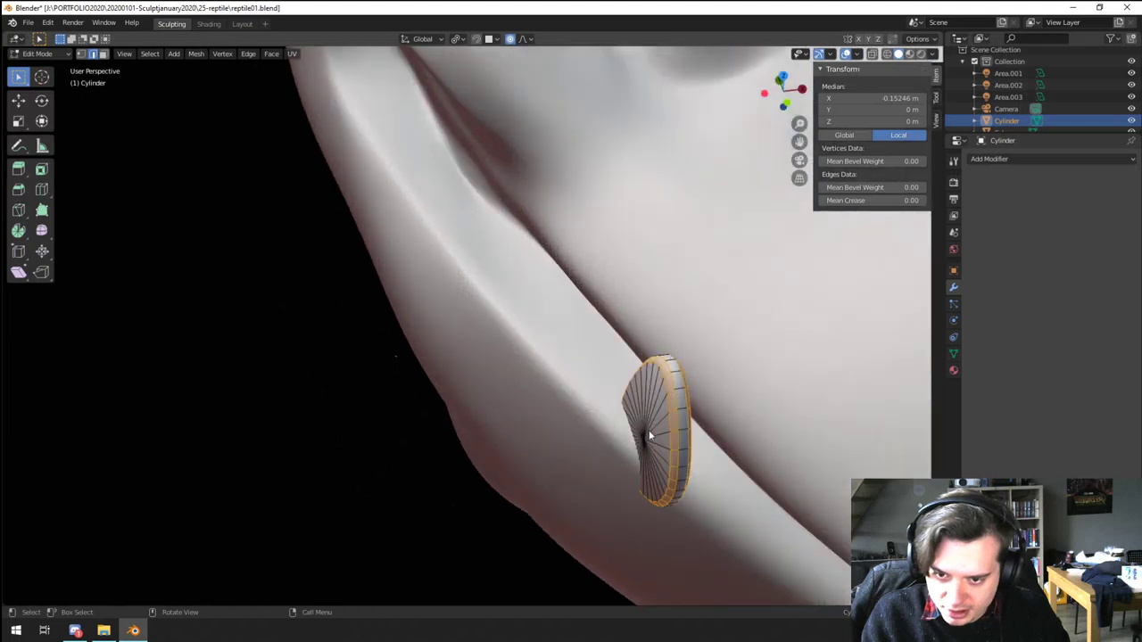
{"action": "middle_click_drag", "start_coordinate": [652, 436], "coordinate": [686, 441]}
{"action": "key", "text": "s"}
{"action": "right_click", "coordinate": [687, 445]}
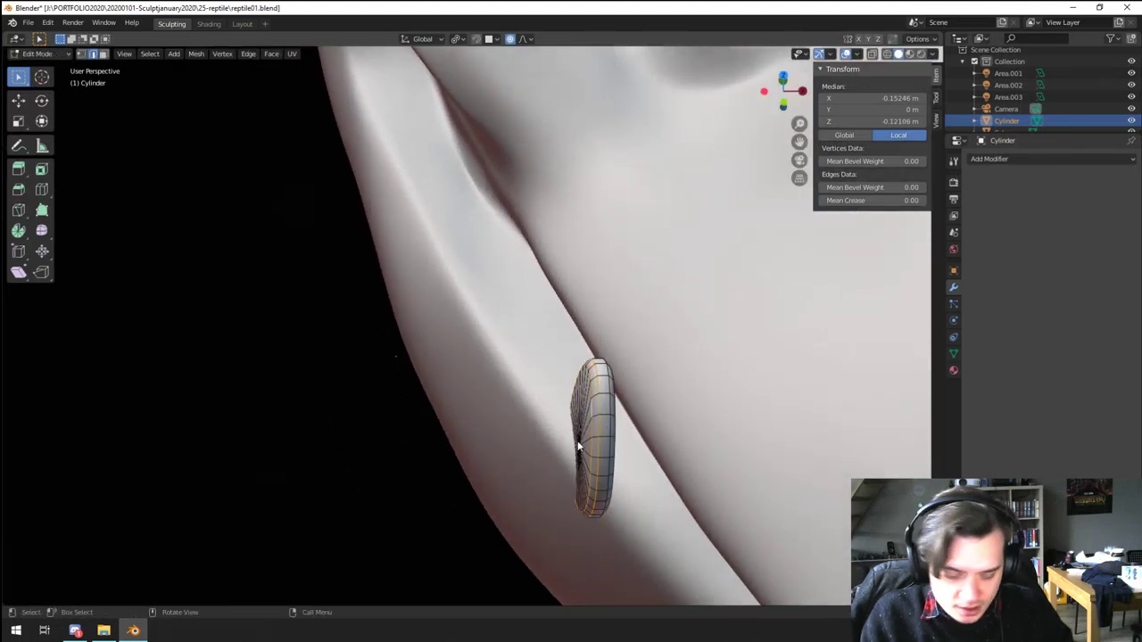
{"action": "key", "text": "ctrl+KP_Add"}
{"action": "key", "text": "g"}
{"action": "key", "text": "z"}
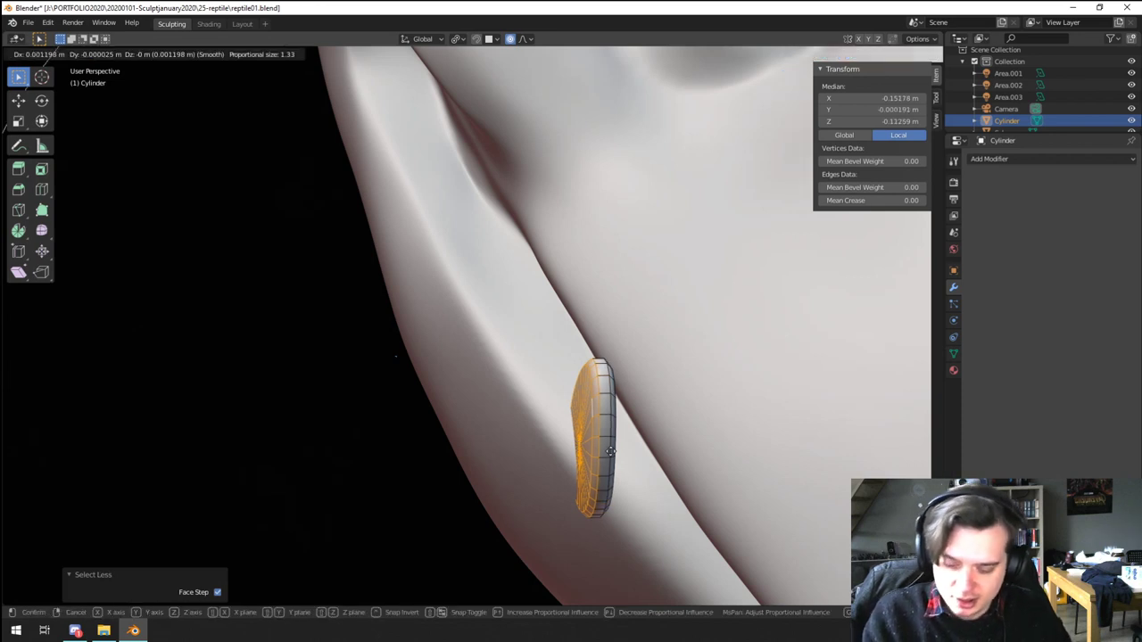
{"action": "scroll", "coordinate": [596, 453], "scroll_direction": "up", "scroll_amount": 17}
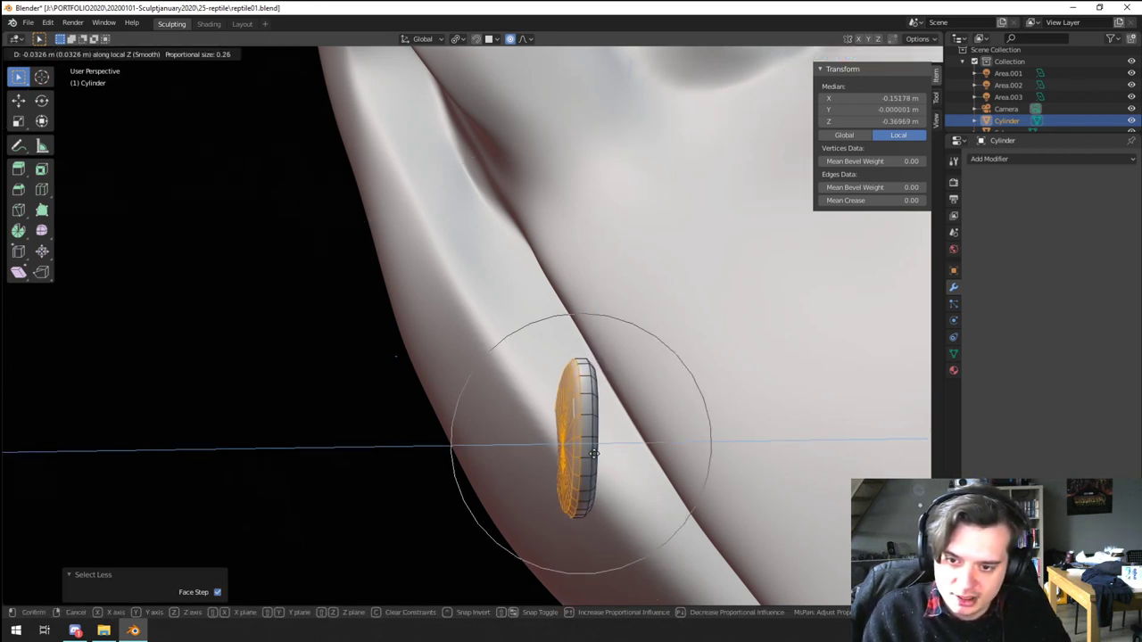
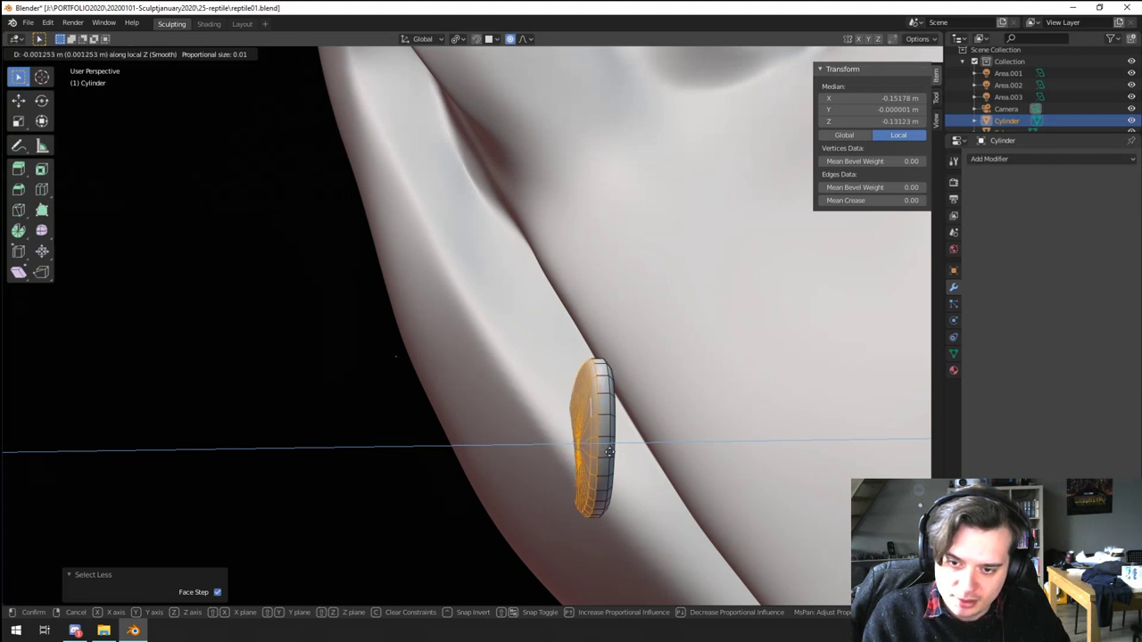
{"action": "left_click", "coordinate": [606, 453]}
Step: In Object Mode, rotate the teardrop piece 21° about the global Z axis to align it with the lip
{"action": "key", "text": "Tab"}
{"action": "scroll", "coordinate": [629, 446], "scroll_direction": "down", "scroll_amount": 6}
{"action": "middle_click_drag", "start_coordinate": [638, 446], "coordinate": [617, 474]}
{"action": "key", "text": "r"}
{"action": "key", "text": "z"}
{"action": "left_click", "coordinate": [566, 447]}
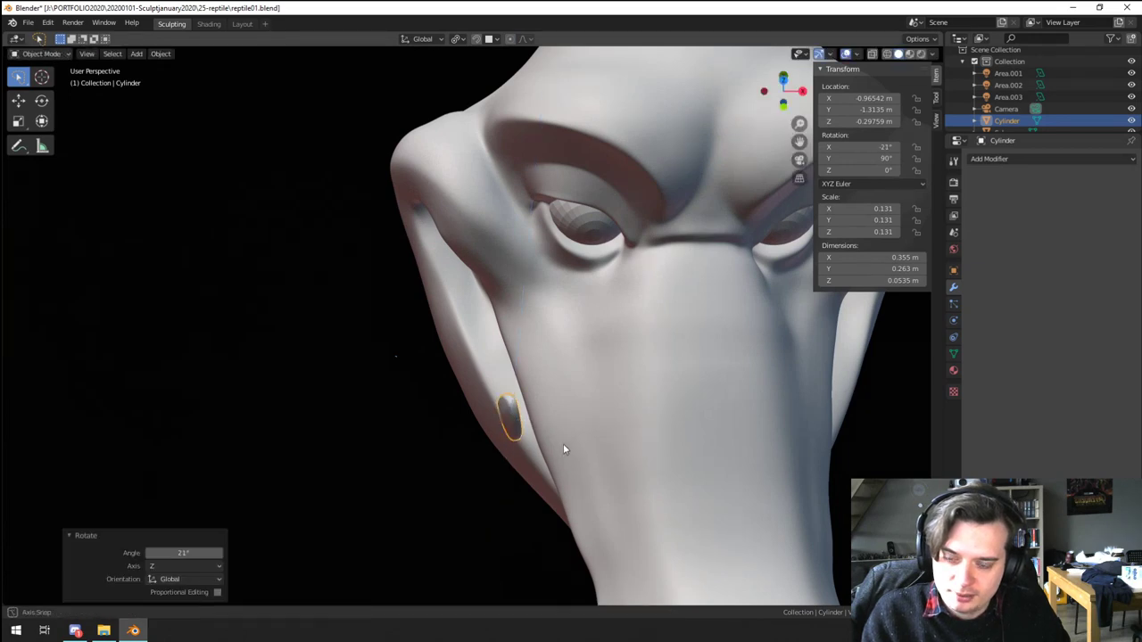
Step: Isolate the teardrop piece in local view and enter Edit Mode on it
{"action": "scroll", "coordinate": [530, 429], "scroll_direction": "up", "scroll_amount": 7}
{"action": "key", "text": "Tab"}
{"action": "middle_click_drag", "start_coordinate": [533, 432], "coordinate": [541, 410]}
{"action": "key", "text": "Tab"}
{"action": "key", "text": "KP_Divide"}
{"action": "key", "text": "Tab"}
{"action": "scroll", "coordinate": [580, 409], "scroll_direction": "down", "scroll_amount": 1}
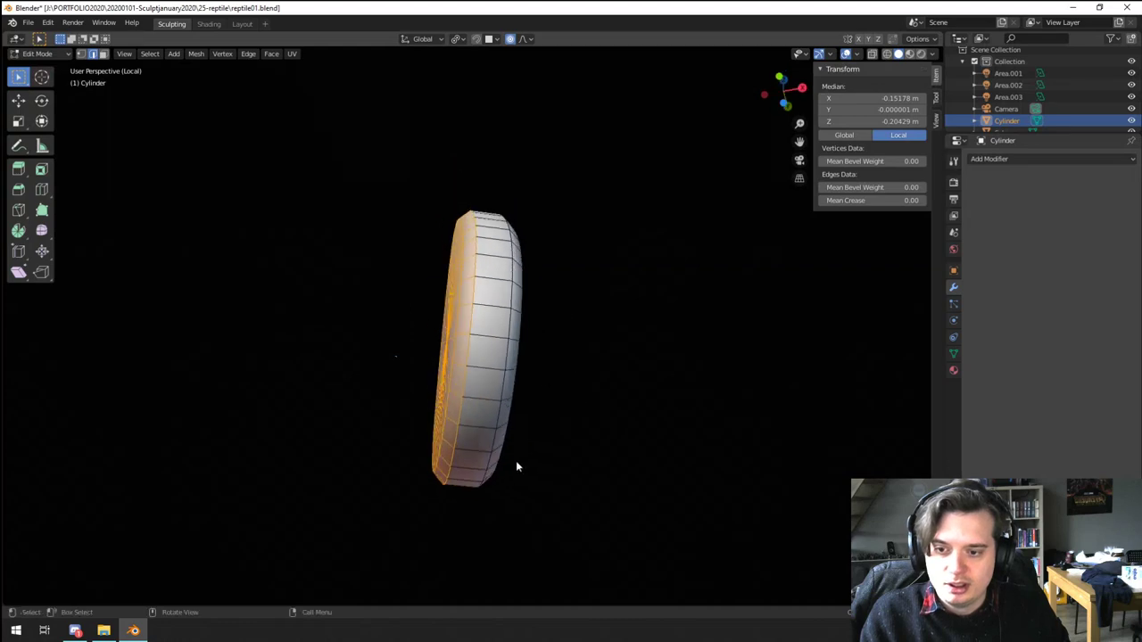
Step: Widen the piece's rounded base by scaling its middle rim edge along local Z with a large proportional falloff, and leave local view
{"action": "left_click", "coordinate": [476, 466]}
{"action": "middle_click_drag", "start_coordinate": [475, 466], "coordinate": [640, 486]}
{"action": "left_click", "coordinate": [475, 471]}
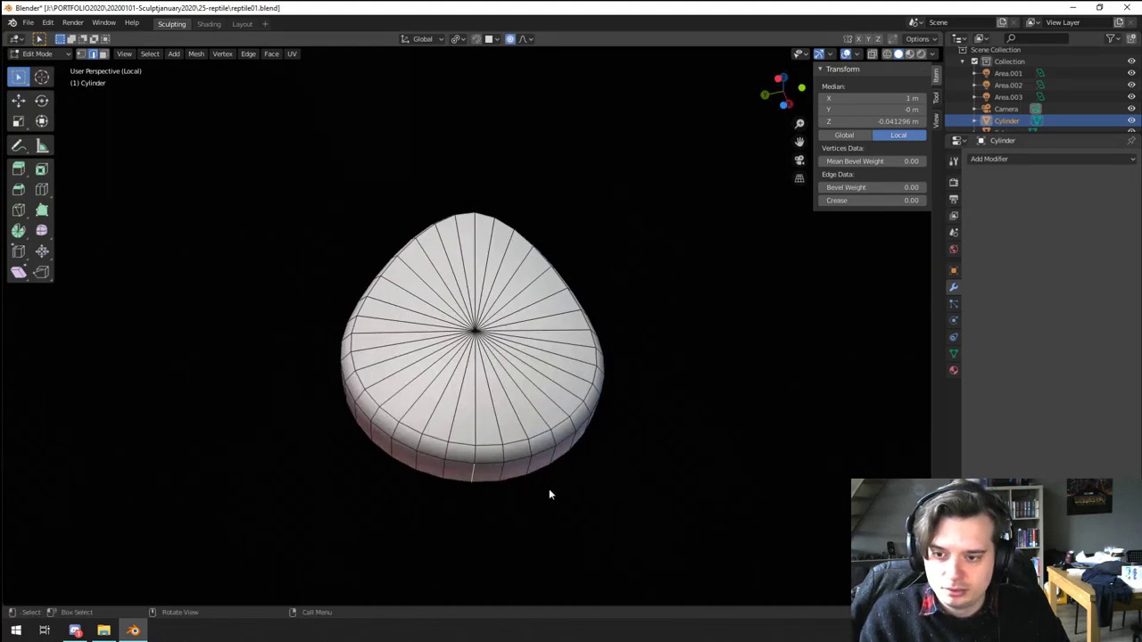
{"action": "middle_click_drag", "start_coordinate": [549, 490], "coordinate": [474, 501]}
{"action": "key", "text": "s"}
{"action": "key", "text": "z"}
{"action": "scroll", "coordinate": [473, 482], "scroll_direction": "down", "scroll_amount": 20}
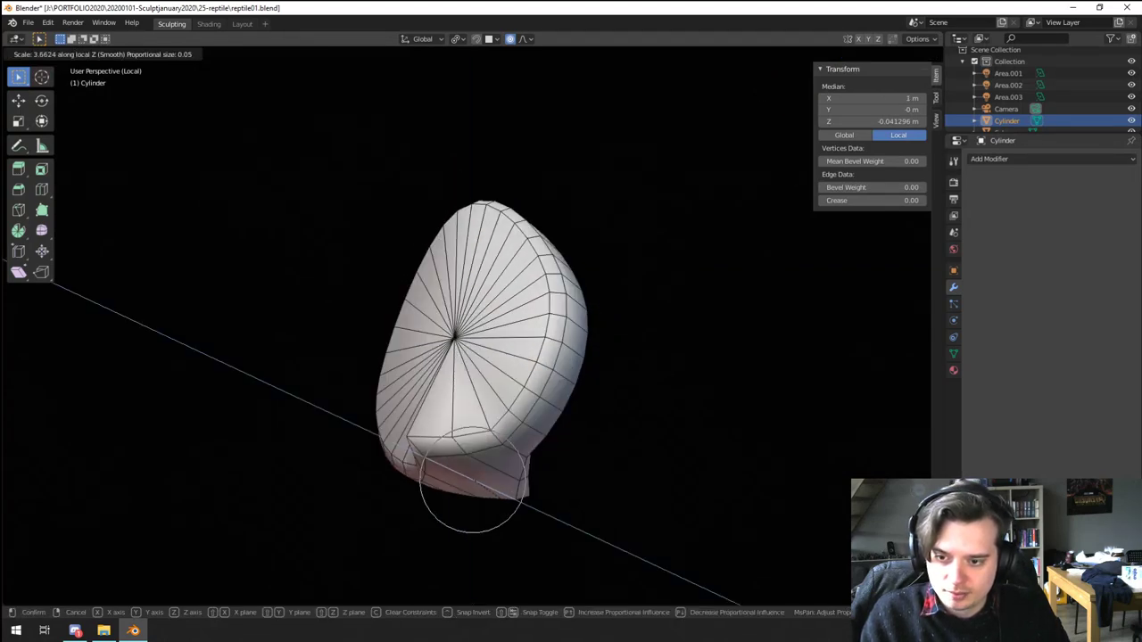
{"action": "left_click", "coordinate": [566, 324]}
{"action": "key", "text": "Tab"}
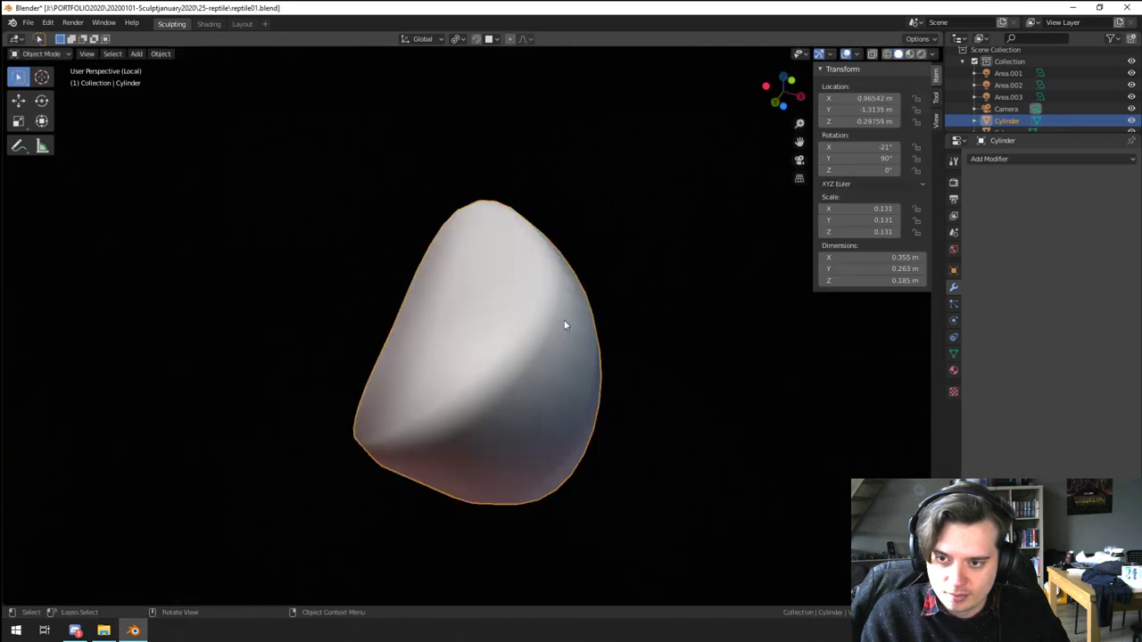
{"action": "middle_click_drag", "start_coordinate": [566, 324], "coordinate": [571, 471]}
{"action": "key", "text": "slash"}
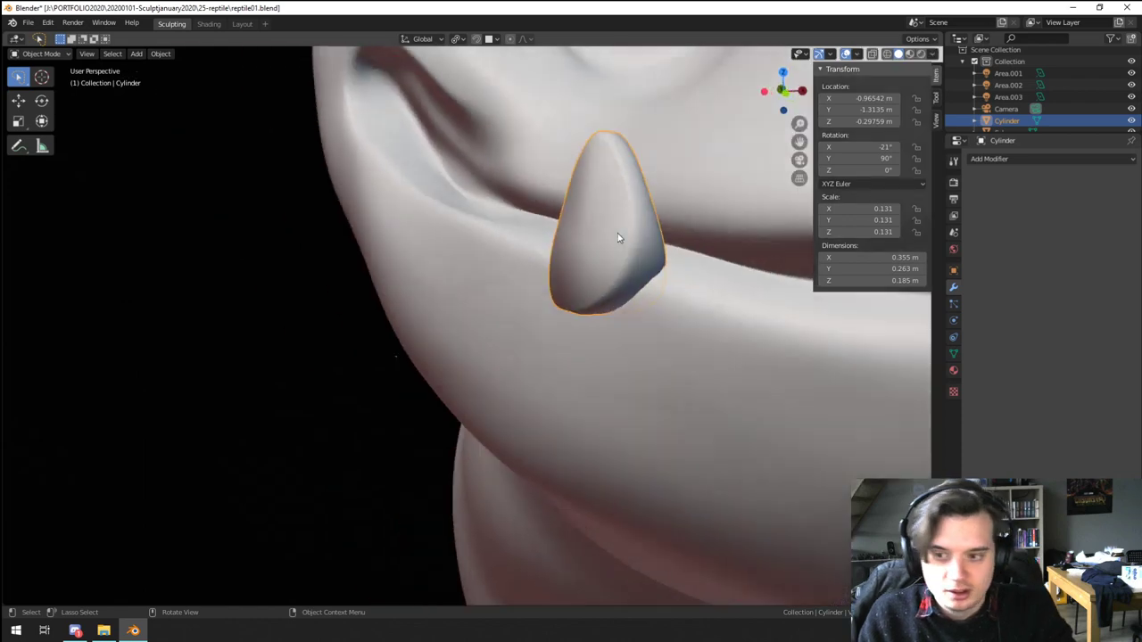
Step: Move the tooth back along the lower lip to sit near the corner of the mouth
{"action": "middle_click_drag", "start_coordinate": [619, 236], "coordinate": [562, 528]}
{"action": "key", "text": "g"}
{"action": "left_click", "coordinate": [551, 446]}
{"action": "middle_click_drag", "start_coordinate": [551, 447], "coordinate": [643, 321]}
{"action": "key", "text": "g"}
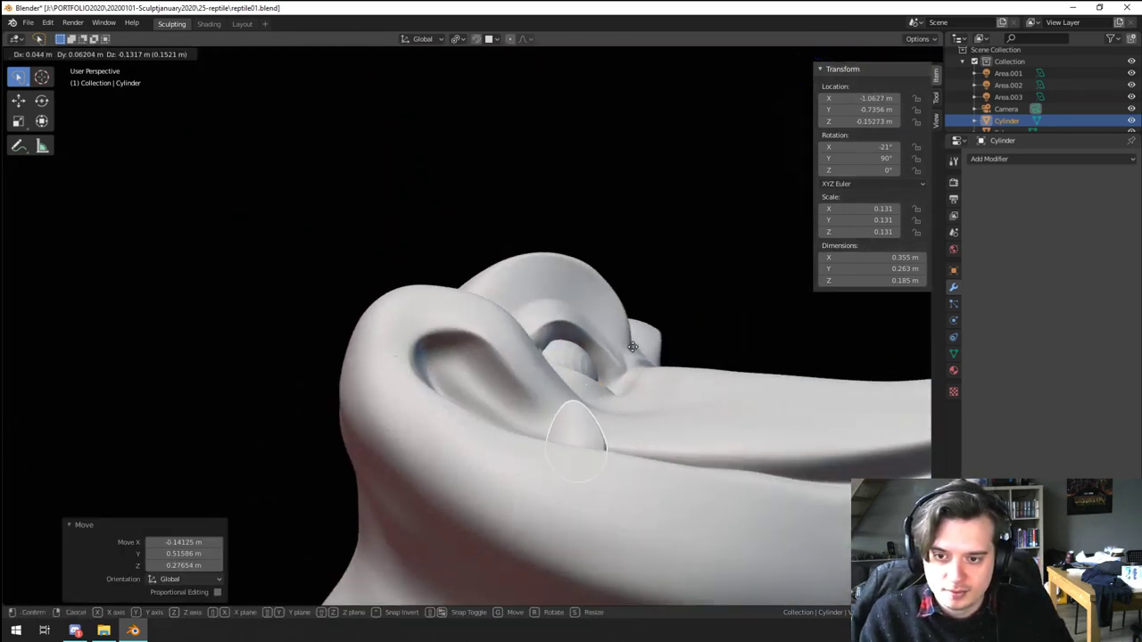
{"action": "left_click", "coordinate": [627, 360]}
Step: Rotate the tooth freely from several views to align it with the lower lip's curve
{"action": "key", "text": "r"}
{"action": "left_click", "coordinate": [660, 400]}
{"action": "middle_click_drag", "start_coordinate": [661, 399], "coordinate": [700, 446]}
{"action": "key", "text": "r"}
{"action": "key", "text": "r"}
{"action": "right_click", "coordinate": [629, 479]}
{"action": "key", "text": "r"}
{"action": "left_click", "coordinate": [631, 506]}
{"action": "key", "text": "r"}
{"action": "left_click", "coordinate": [568, 444]}
Step: Fine-tune the tooth's rotation and position so its base sinks into the lower lip
{"action": "middle_click_drag", "start_coordinate": [699, 446], "coordinate": [616, 436], "text": "shift"}
{"action": "key", "text": "r"}
{"action": "left_click", "coordinate": [627, 381]}
{"action": "key", "text": "g"}
{"action": "left_click", "coordinate": [634, 385]}
{"action": "middle_click_drag", "start_coordinate": [634, 385], "coordinate": [571, 414]}
Step: Try a duplicate of the tooth farther forward on the lower lip, scaled to 0.099 and rotated to fit, and duplicate it again
{"action": "key", "text": "shift+d"}
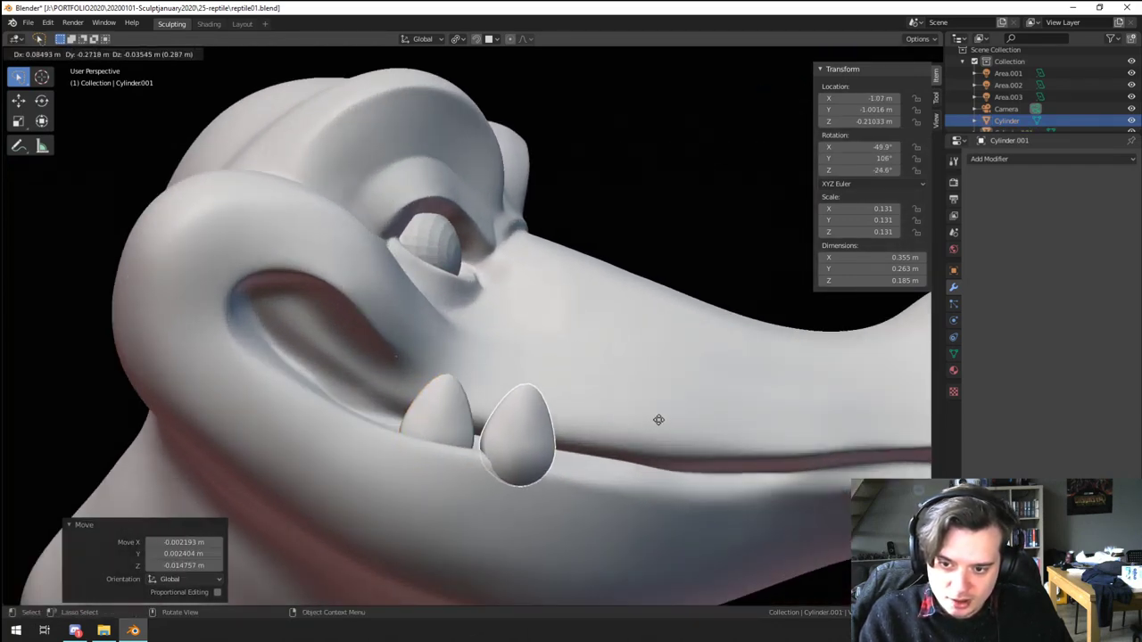
{"action": "left_click", "coordinate": [656, 423]}
{"action": "middle_click_drag", "start_coordinate": [656, 423], "coordinate": [708, 474]}
{"action": "key", "text": "shift+d"}
{"action": "left_click", "coordinate": [587, 496]}
{"action": "key", "text": "s"}
{"action": "left_click", "coordinate": [645, 451]}
{"action": "key", "text": "r"}
{"action": "left_click", "coordinate": [624, 447]}
{"action": "key", "text": "g"}
{"action": "left_click", "coordinate": [621, 446]}
{"action": "key", "text": "shift+d"}
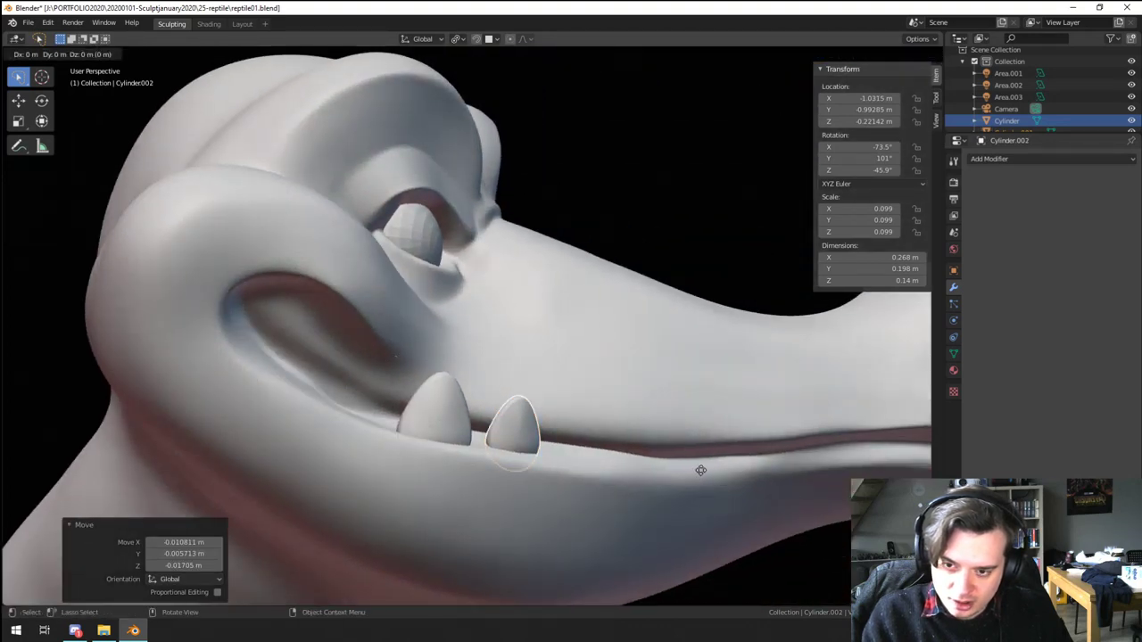
Step: Delete both trial duplicates, keeping only the original tooth
{"action": "left_click", "coordinate": [683, 485]}
{"action": "key", "text": "x"}
{"action": "left_click", "coordinate": [684, 484]}
{"action": "left_click", "coordinate": [515, 432]}
{"action": "key", "text": "x"}
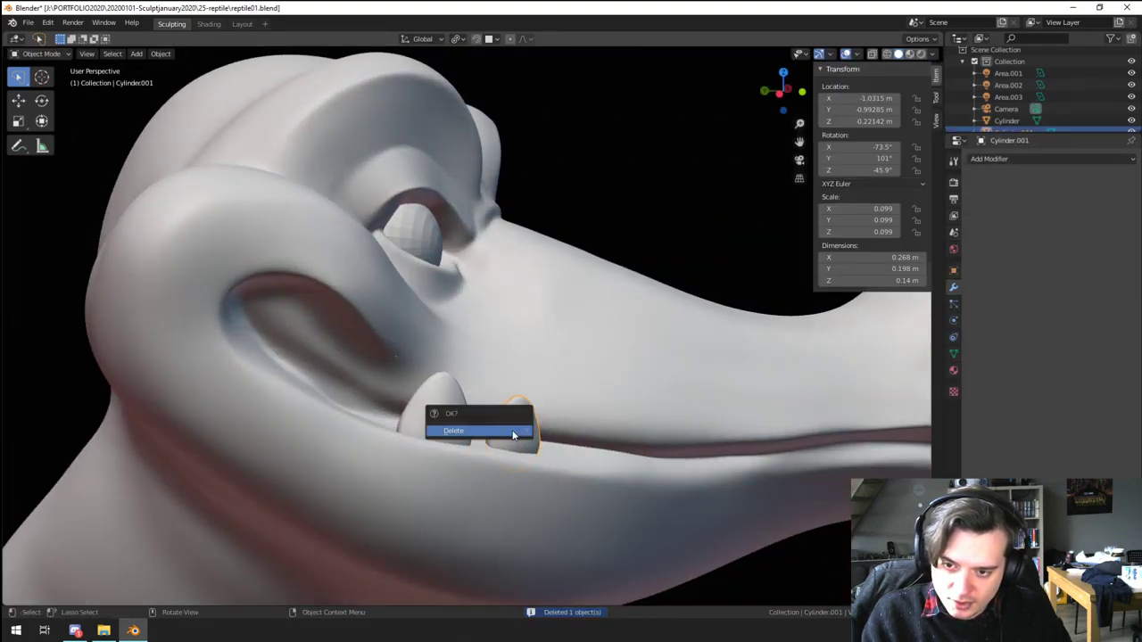
{"action": "left_click", "coordinate": [515, 433]}
Step: Duplicate the original tooth in place, check the duplication options and delete one of the overlapping copies
{"action": "left_click", "coordinate": [424, 409]}
{"action": "key", "text": "g"}
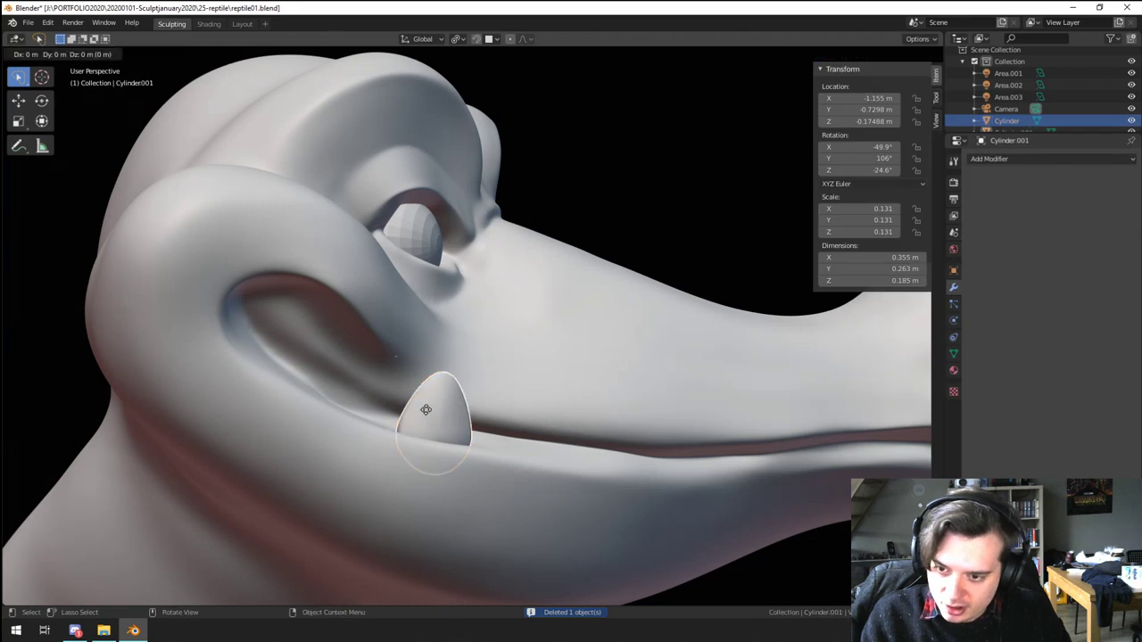
{"action": "right_click", "coordinate": [427, 410]}
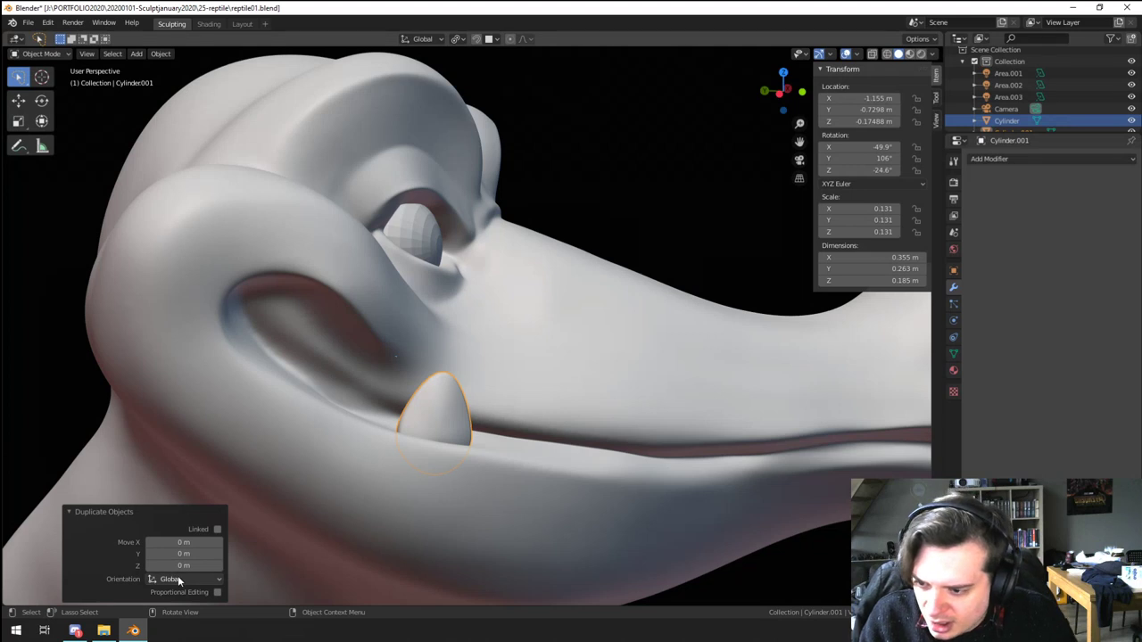
{"action": "left_click", "coordinate": [183, 580]}
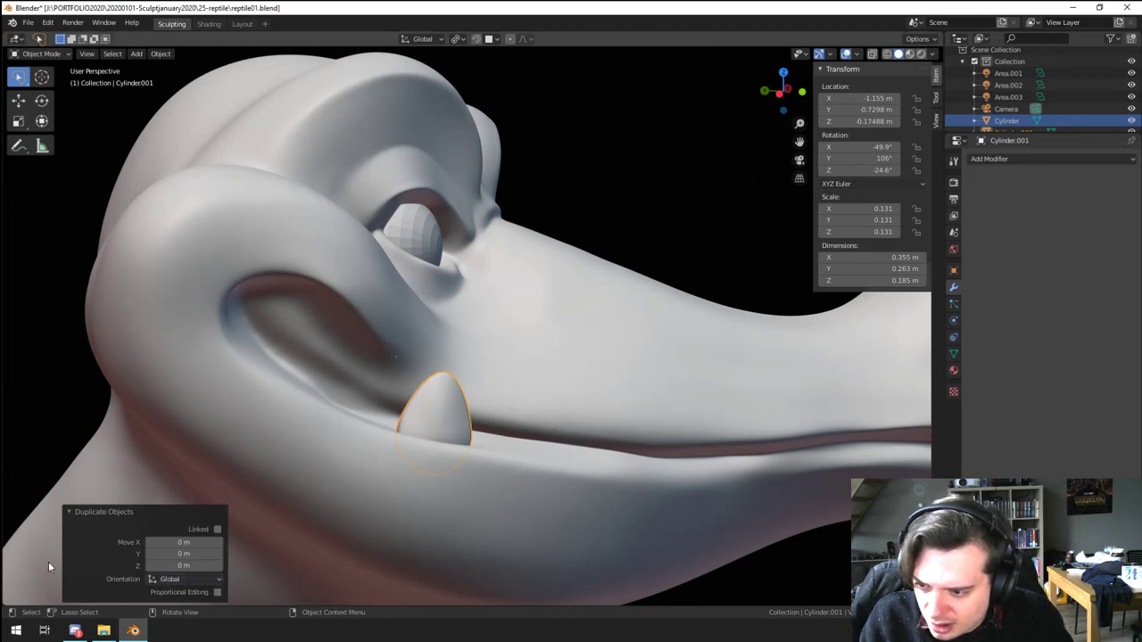
{"action": "right_click", "coordinate": [524, 437]}
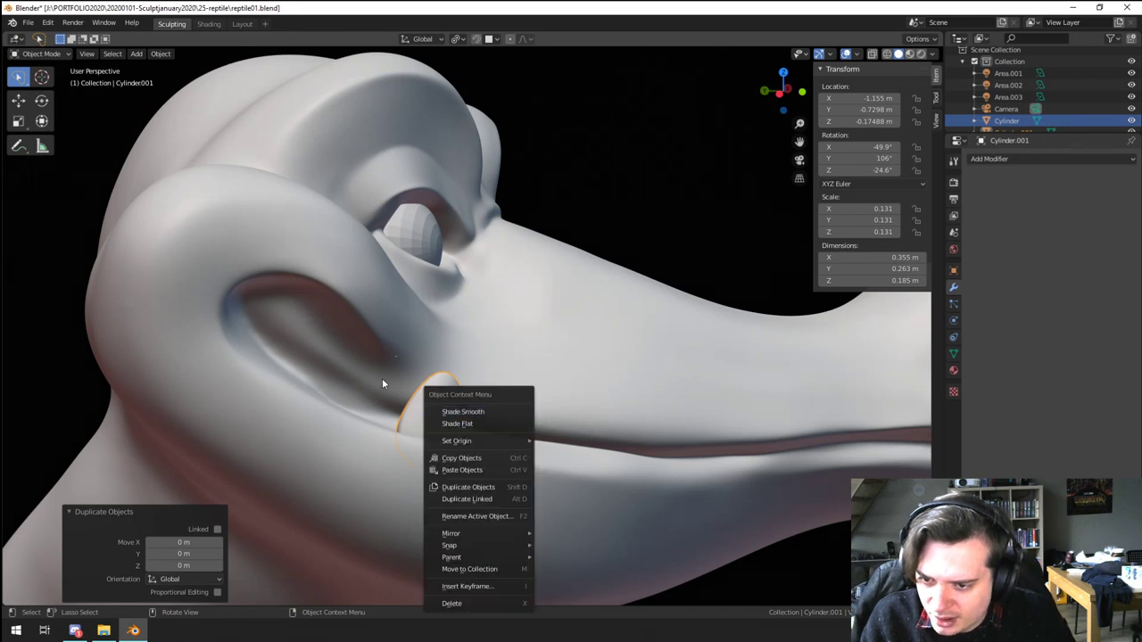
{"action": "left_click", "coordinate": [457, 412]}
{"action": "key", "text": "x"}
{"action": "left_click", "coordinate": [448, 414]}
{"action": "left_click", "coordinate": [457, 419]}
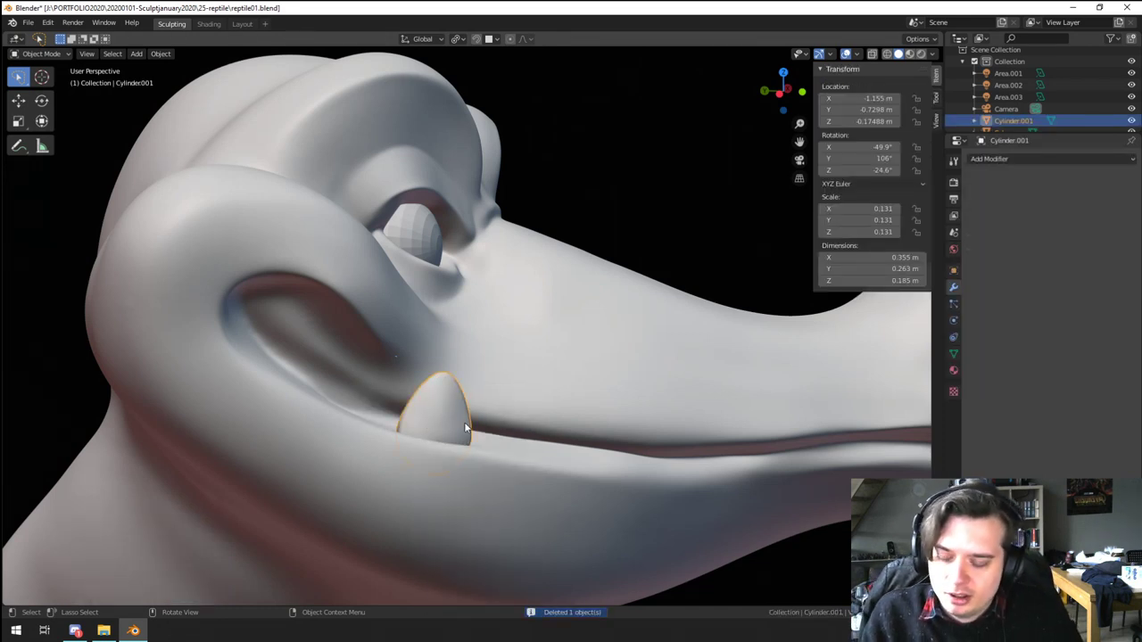
Step: Duplicate the tooth as a second one just in front of it on the lower lip and scale it down to 0.111
{"action": "key", "text": "shift+d"}
{"action": "left_click", "coordinate": [540, 431]}
{"action": "middle_click_drag", "start_coordinate": [539, 432], "coordinate": [658, 390]}
{"action": "key", "text": "g"}
{"action": "left_click", "coordinate": [429, 518]}
{"action": "key", "text": "g"}
{"action": "left_click", "coordinate": [609, 431]}
{"action": "key", "text": "s"}
{"action": "left_click", "coordinate": [599, 426]}
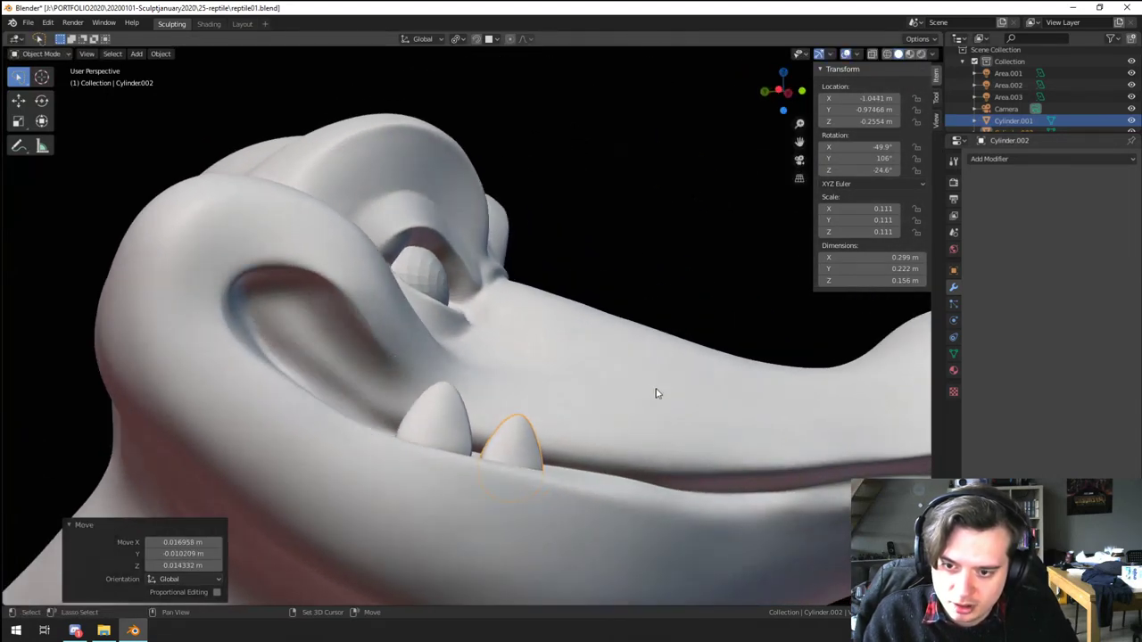
Step: Duplicate the second tooth farther forward as a third one, rotate it to follow the jaw and seat it in the lip
{"action": "key", "text": "shift+d"}
{"action": "left_click", "coordinate": [701, 430]}
{"action": "middle_click_drag", "start_coordinate": [701, 430], "coordinate": [614, 453]}
{"action": "key", "text": "g"}
{"action": "left_click", "coordinate": [656, 517]}
{"action": "key", "text": "r"}
{"action": "left_click", "coordinate": [614, 463]}
{"action": "scroll", "coordinate": [620, 479], "scroll_direction": "down", "scroll_amount": 5}
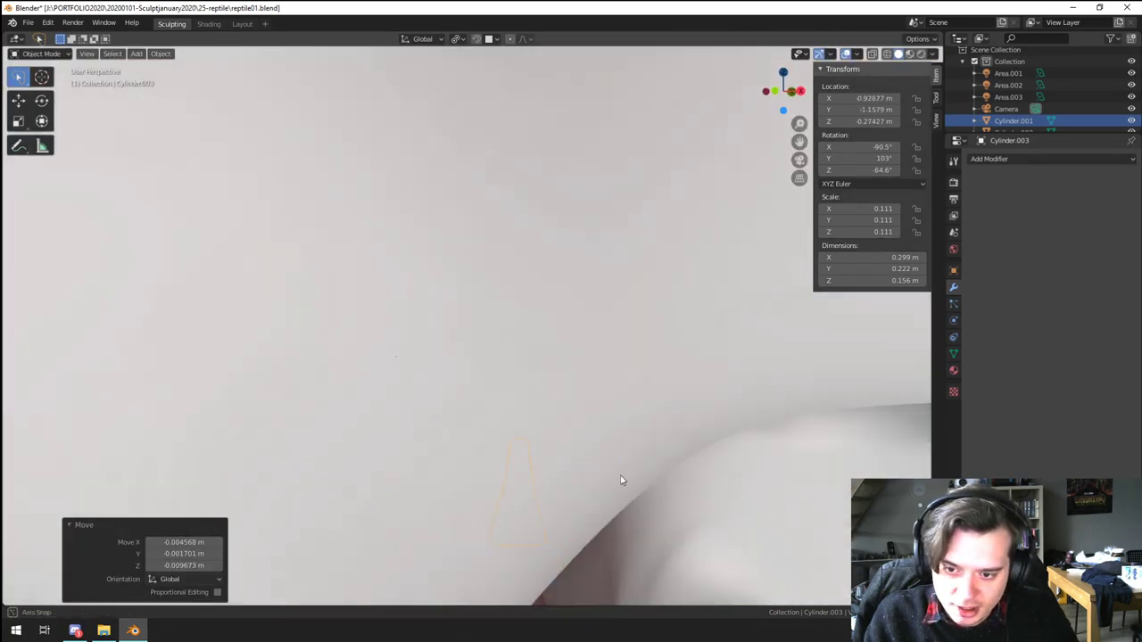
{"action": "key", "text": "g"}
{"action": "left_click", "coordinate": [497, 439]}
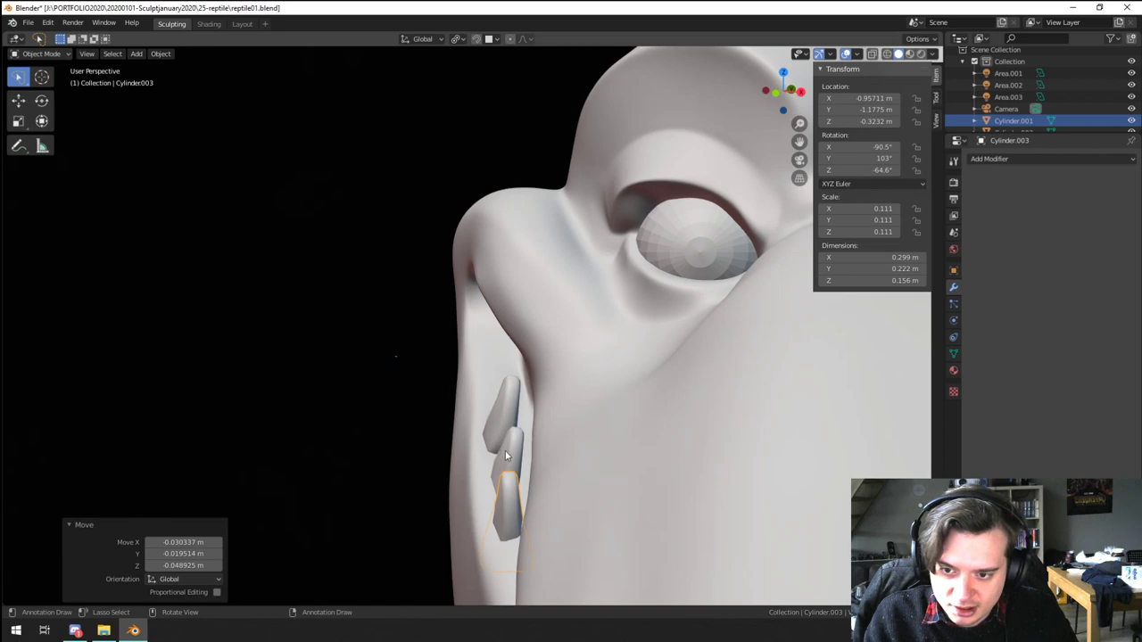
Step: Rotate the second and first teeth to line up with the jaw, and adjust the first tooth's position
{"action": "left_click", "coordinate": [505, 455]}
{"action": "key", "text": "r"}
{"action": "left_click", "coordinate": [622, 409]}
{"action": "left_click", "coordinate": [513, 411]}
{"action": "key", "text": "r"}
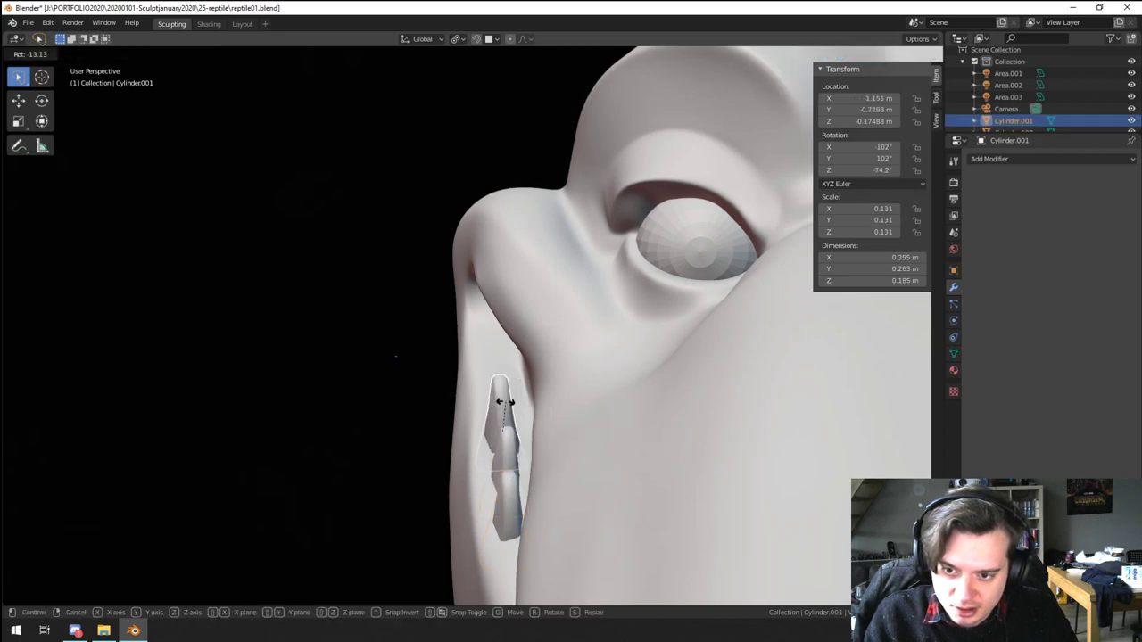
{"action": "left_click", "coordinate": [512, 405]}
{"action": "key", "text": "g"}
{"action": "left_click", "coordinate": [519, 401]}
Step: Select the third tooth and adjust its position along the lower lip
{"action": "middle_click_drag", "start_coordinate": [527, 404], "coordinate": [548, 470]}
{"action": "left_click", "coordinate": [529, 393]}
{"action": "key", "text": "g"}
{"action": "left_click", "coordinate": [596, 367]}
Step: Duplicate the third tooth forward as a fourth one, place it on the lip and scale it down
{"action": "key", "text": "shift+d"}
{"action": "left_click", "coordinate": [596, 514]}
{"action": "middle_click_drag", "start_coordinate": [596, 514], "coordinate": [808, 411]}
{"action": "key", "text": "g"}
{"action": "left_click", "coordinate": [541, 393]}
{"action": "key", "text": "s"}
{"action": "left_click", "coordinate": [525, 396]}
Step: Fit the fourth tooth into the lower lip by repositioning and rotating it and reducing its scale to 0.071
{"action": "middle_click_drag", "start_coordinate": [714, 432], "coordinate": [581, 437]}
{"action": "key", "text": "g"}
{"action": "left_click", "coordinate": [627, 393]}
{"action": "key", "text": "g"}
{"action": "left_click", "coordinate": [571, 511]}
{"action": "key", "text": "s"}
{"action": "left_click", "coordinate": [624, 446]}
{"action": "key", "text": "r"}
{"action": "left_click", "coordinate": [589, 396]}
{"action": "key", "text": "g"}
{"action": "left_click", "coordinate": [590, 398]}
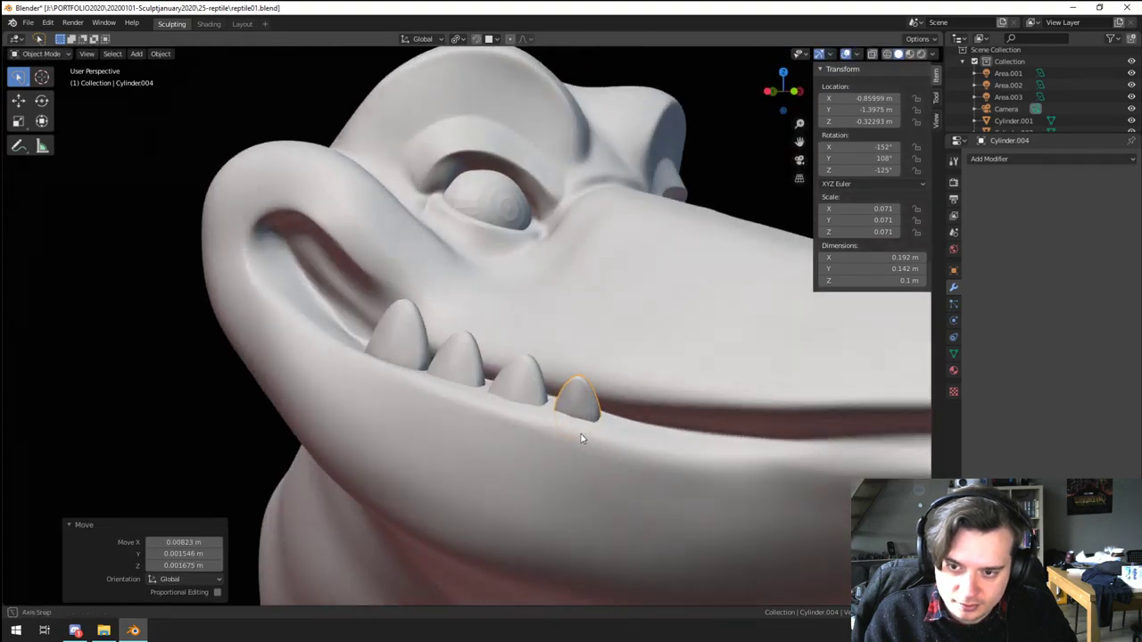
Step: Rotate the third tooth to match the lip's direction and clear the selection
{"action": "left_click", "coordinate": [584, 438]}
{"action": "scroll", "coordinate": [587, 438], "scroll_direction": "down", "scroll_amount": 7}
{"action": "scroll", "coordinate": [540, 406], "scroll_direction": "up", "scroll_amount": 8}
{"action": "left_click", "coordinate": [541, 388]}
{"action": "middle_click_drag", "start_coordinate": [541, 390], "coordinate": [420, 483]}
{"action": "key", "text": "r"}
{"action": "left_click", "coordinate": [591, 417]}
{"action": "key", "text": "alt+a"}
Step: Turn the third tooth by about 5° to follow the jaw line and nudge the fourth tooth into place
{"action": "scroll", "coordinate": [550, 445], "scroll_direction": "down", "scroll_amount": 5}
{"action": "scroll", "coordinate": [550, 449], "scroll_direction": "down", "scroll_amount": 2}
{"action": "scroll", "coordinate": [476, 412], "scroll_direction": "up", "scroll_amount": 5}
{"action": "scroll", "coordinate": [496, 373], "scroll_direction": "up", "scroll_amount": 2}
{"action": "left_click", "coordinate": [501, 390]}
{"action": "key", "text": "r"}
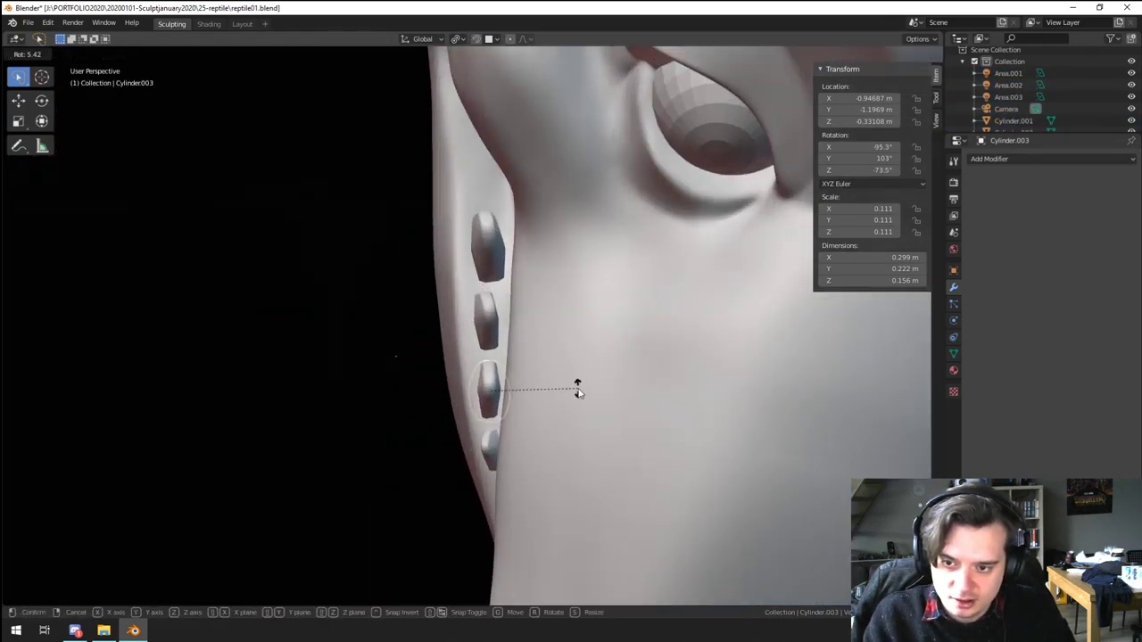
{"action": "left_click", "coordinate": [577, 391]}
{"action": "left_click", "coordinate": [489, 440]}
{"action": "key", "text": "g"}
{"action": "left_click", "coordinate": [488, 439]}
Step: Rotate the second lower tooth by about 6°, nudge it sideways and tilt it by about 9° to follow the lip
{"action": "left_click", "coordinate": [484, 306]}
{"action": "key", "text": "r"}
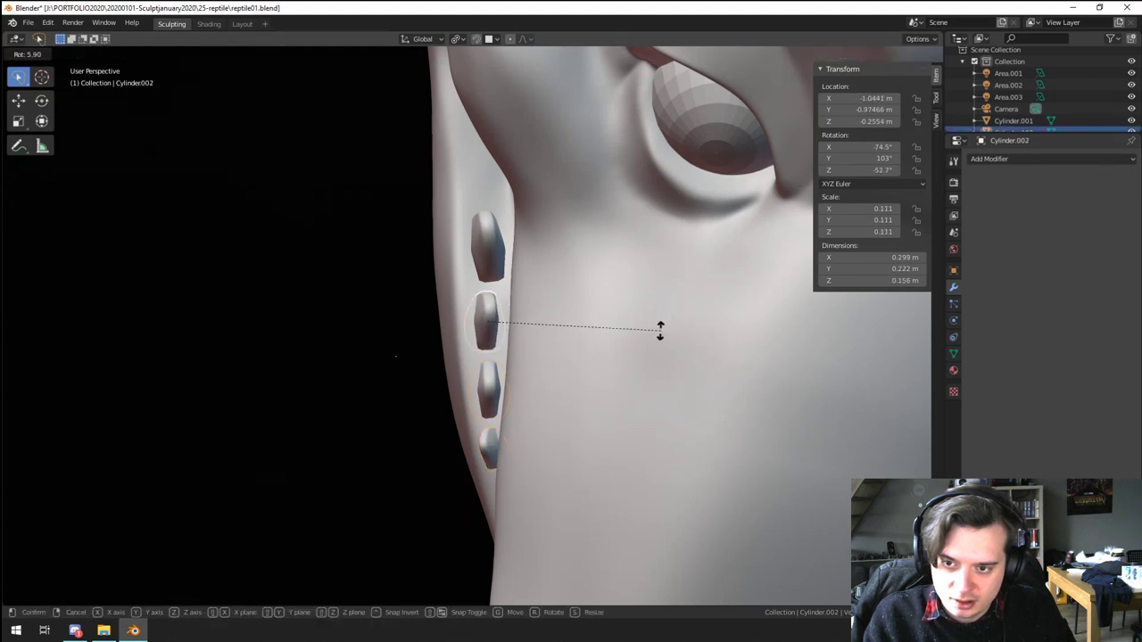
{"action": "left_click", "coordinate": [660, 331]}
{"action": "key", "text": "g"}
{"action": "left_click", "coordinate": [663, 333]}
{"action": "key", "text": "r"}
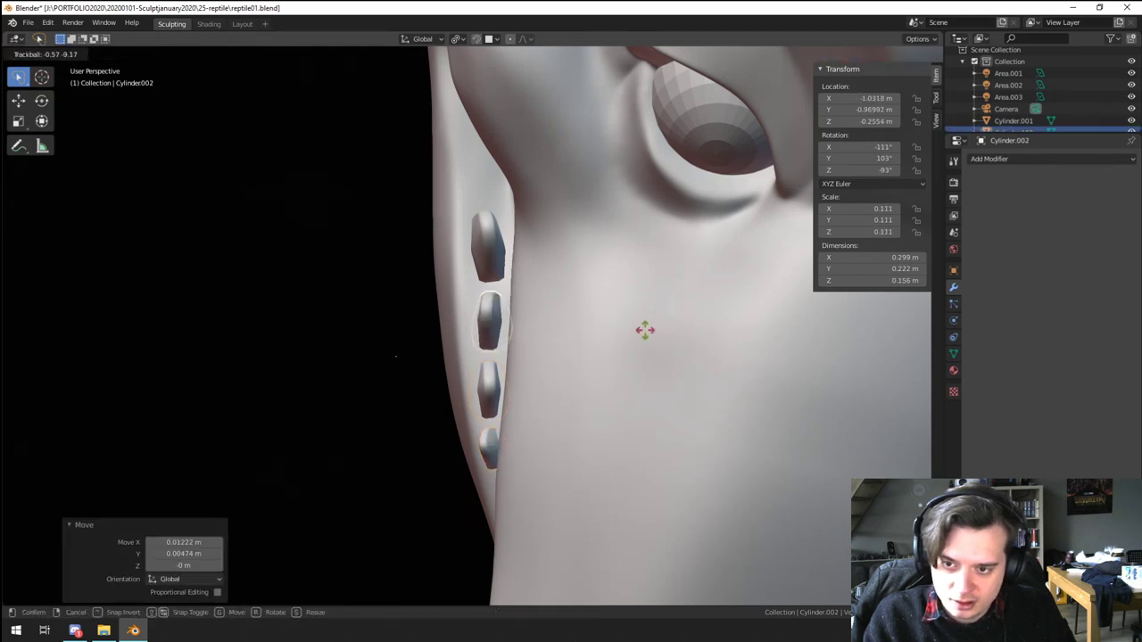
{"action": "left_click", "coordinate": [645, 330]}
Step: Rotate the largest lower tooth by about 8°, shift it slightly and tilt it by about 9° to match the lip direction
{"action": "left_click", "coordinate": [502, 263]}
{"action": "key", "text": "r"}
{"action": "key", "text": "r"}
{"action": "right_click", "coordinate": [608, 290]}
{"action": "key", "text": "r"}
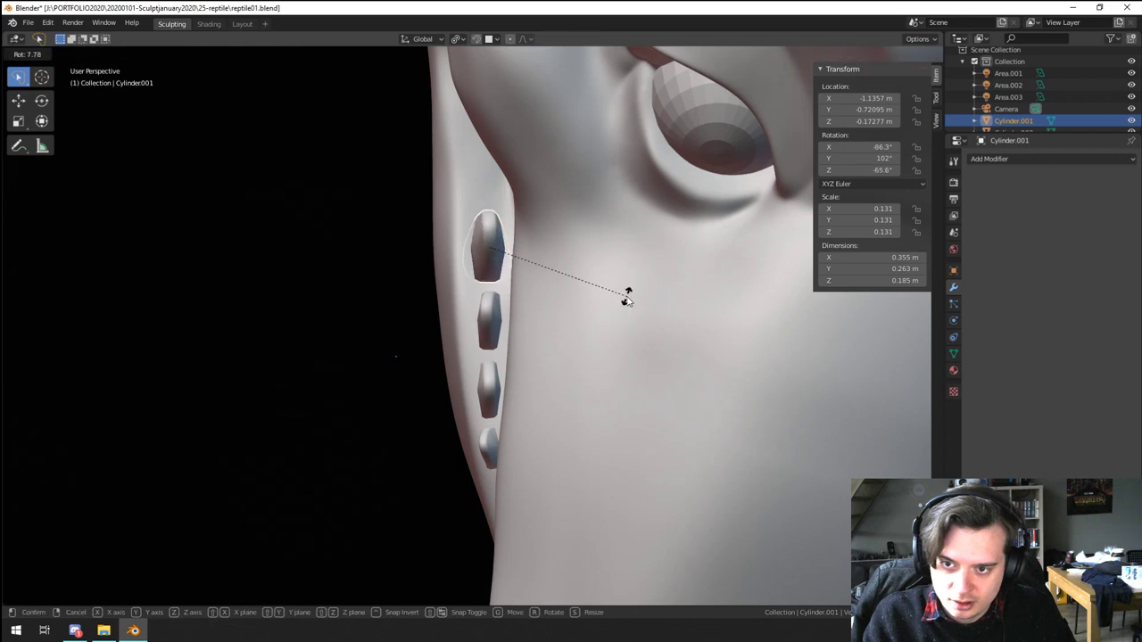
{"action": "left_click", "coordinate": [628, 298]}
{"action": "key", "text": "g"}
{"action": "left_click", "coordinate": [631, 297]}
{"action": "key", "text": "r"}
{"action": "key", "text": "r"}
{"action": "left_click", "coordinate": [622, 296]}
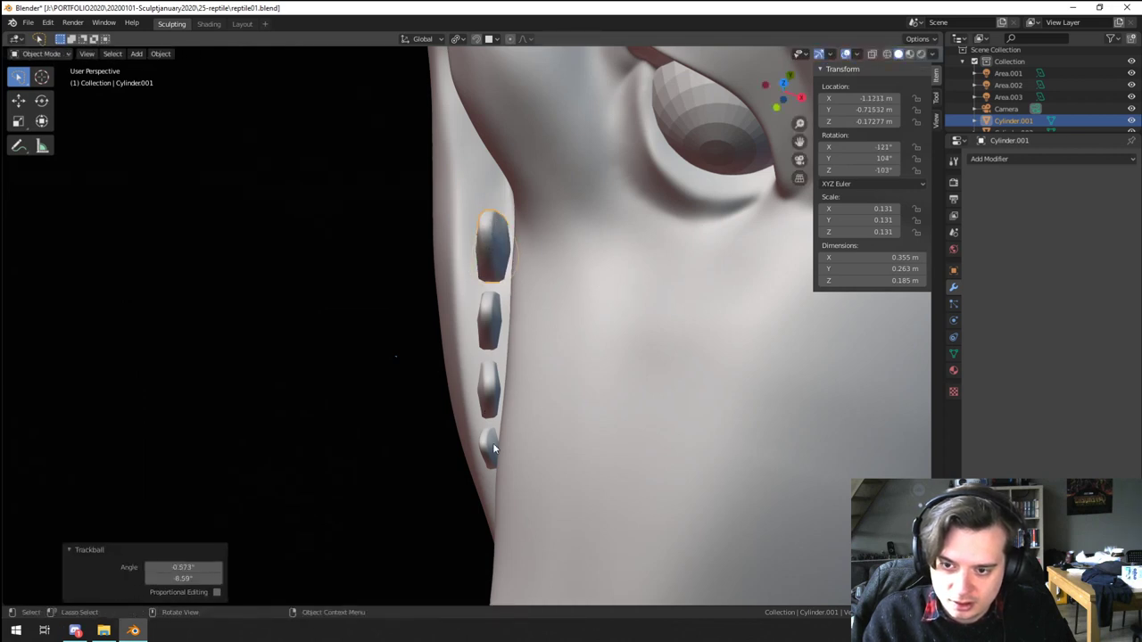
Step: Tilt the fourth lower tooth freely and tilt the third one by about 13° to align them with the lip
{"action": "left_click", "coordinate": [494, 448]}
{"action": "key", "text": "r"}
{"action": "key", "text": "r"}
{"action": "left_click", "coordinate": [575, 440]}
{"action": "left_click", "coordinate": [495, 394]}
{"action": "key", "text": "r"}
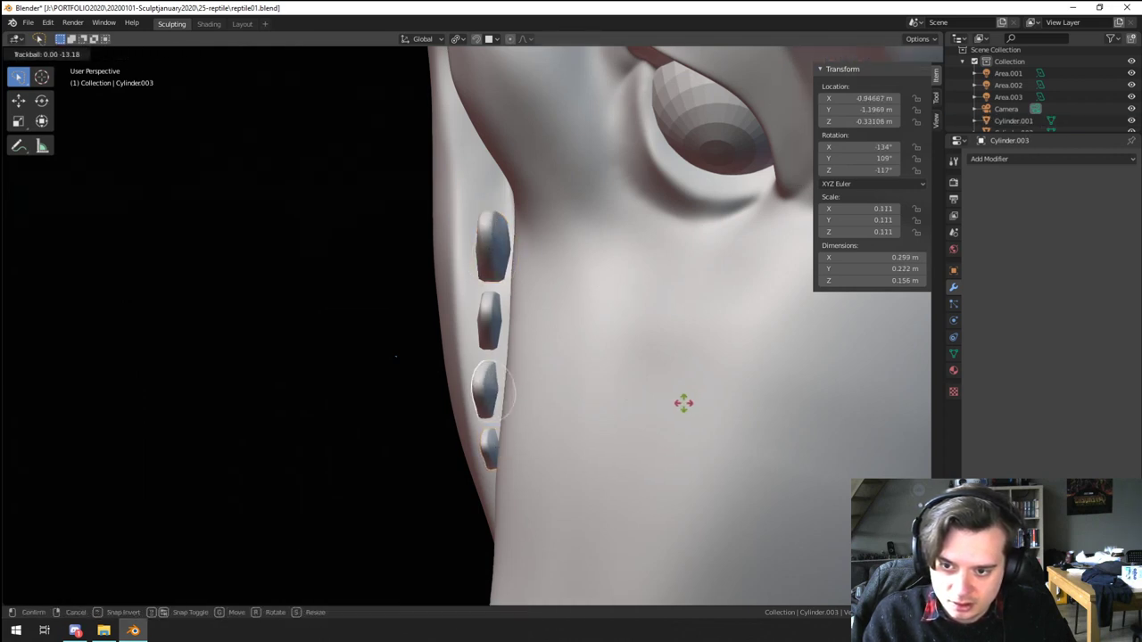
{"action": "left_click", "coordinate": [686, 404]}
Step: Nudge the second lower tooth outward, rotate the third by about -4.6° and shift it into line with the row
{"action": "left_click", "coordinate": [487, 322]}
{"action": "key", "text": "g"}
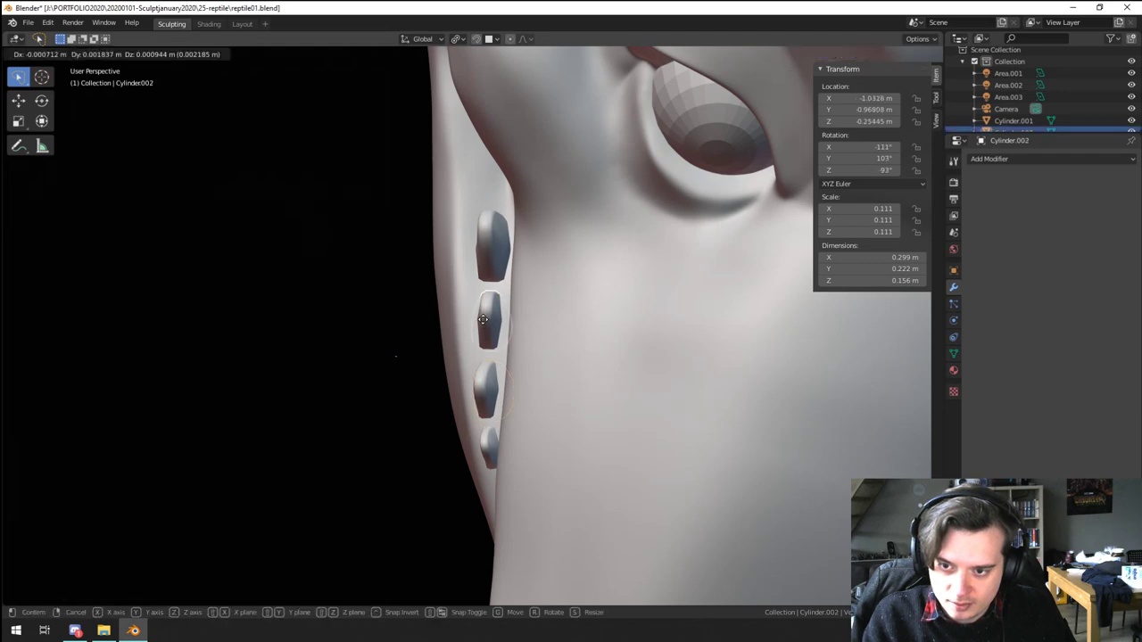
{"action": "left_click", "coordinate": [480, 319]}
{"action": "left_click", "coordinate": [490, 400]}
{"action": "key", "text": "r"}
{"action": "left_click", "coordinate": [586, 385]}
{"action": "key", "text": "g"}
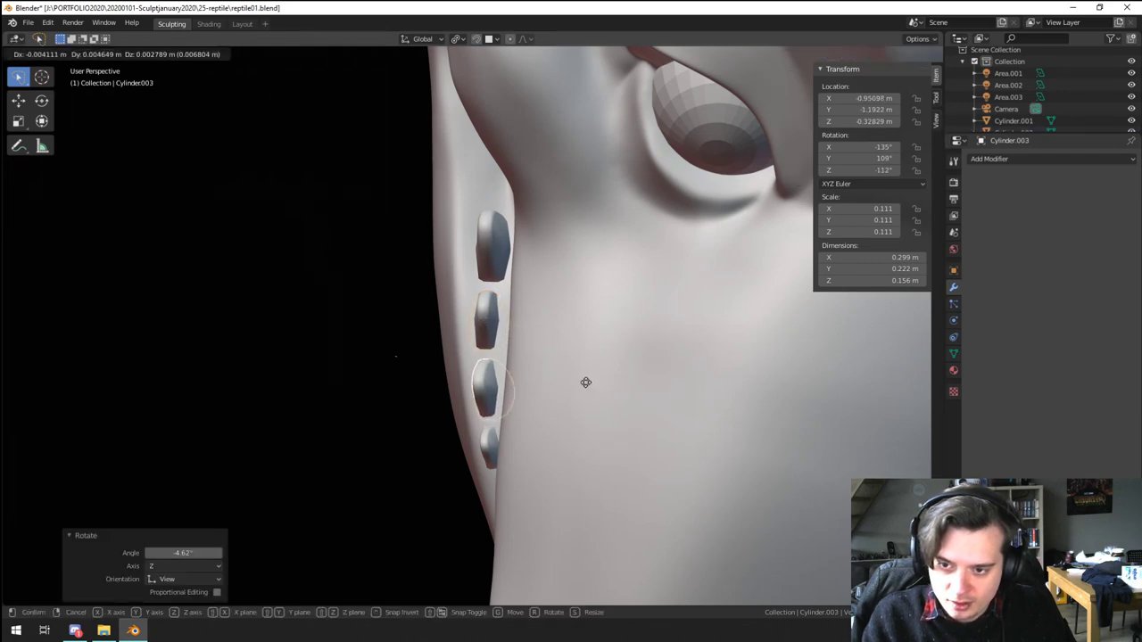
{"action": "left_click", "coordinate": [585, 385]}
Step: Duplicate the smallest lower tooth forward toward the snout and turn the copy upside down to hang from the upper lip
{"action": "scroll", "coordinate": [586, 388], "scroll_direction": "down", "scroll_amount": 4}
{"action": "middle_click_drag", "start_coordinate": [586, 388], "coordinate": [732, 284]}
{"action": "scroll", "coordinate": [577, 349], "scroll_direction": "up", "scroll_amount": 2}
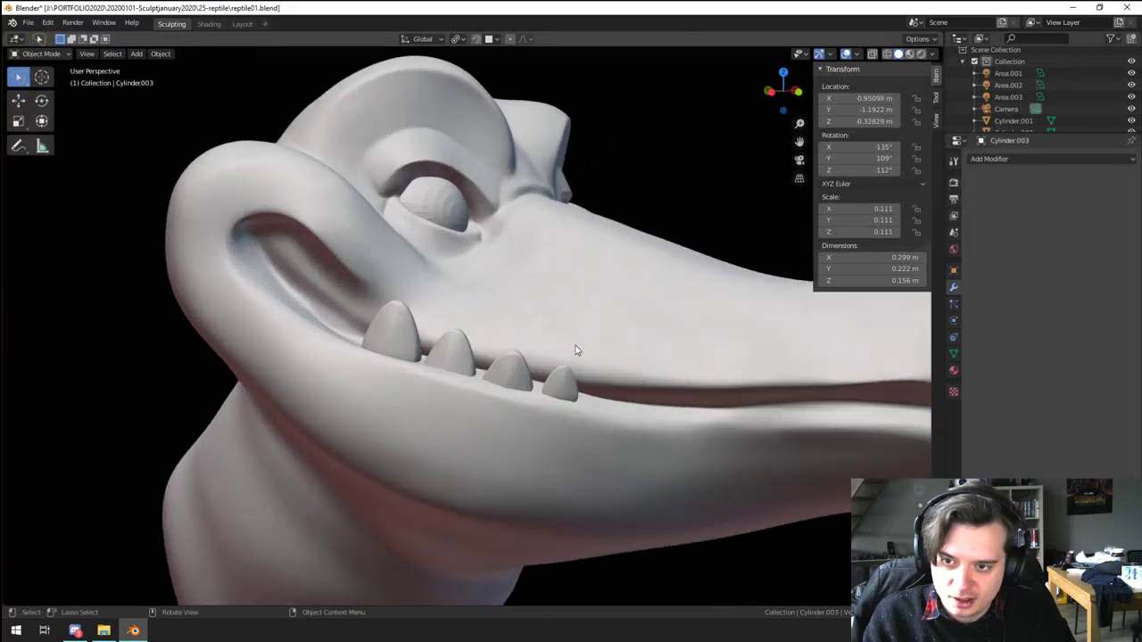
{"action": "scroll", "coordinate": [562, 375], "scroll_direction": "down", "scroll_amount": 3}
{"action": "scroll", "coordinate": [560, 372], "scroll_direction": "up", "scroll_amount": 1}
{"action": "middle_click_drag", "start_coordinate": [545, 420], "coordinate": [600, 346]}
{"action": "scroll", "coordinate": [494, 324], "scroll_direction": "up", "scroll_amount": 1}
{"action": "key", "text": "shift+d"}
{"action": "left_click", "coordinate": [667, 334]}
{"action": "key", "text": "r"}
{"action": "left_click", "coordinate": [528, 339]}
{"action": "key", "text": "g"}
{"action": "left_click", "coordinate": [515, 368]}
Step: Move the first upper tooth against the upper lip and adjust its rotation from a more frontal angle
{"action": "scroll", "coordinate": [581, 375], "scroll_direction": "up", "scroll_amount": 2}
{"action": "key", "text": "g"}
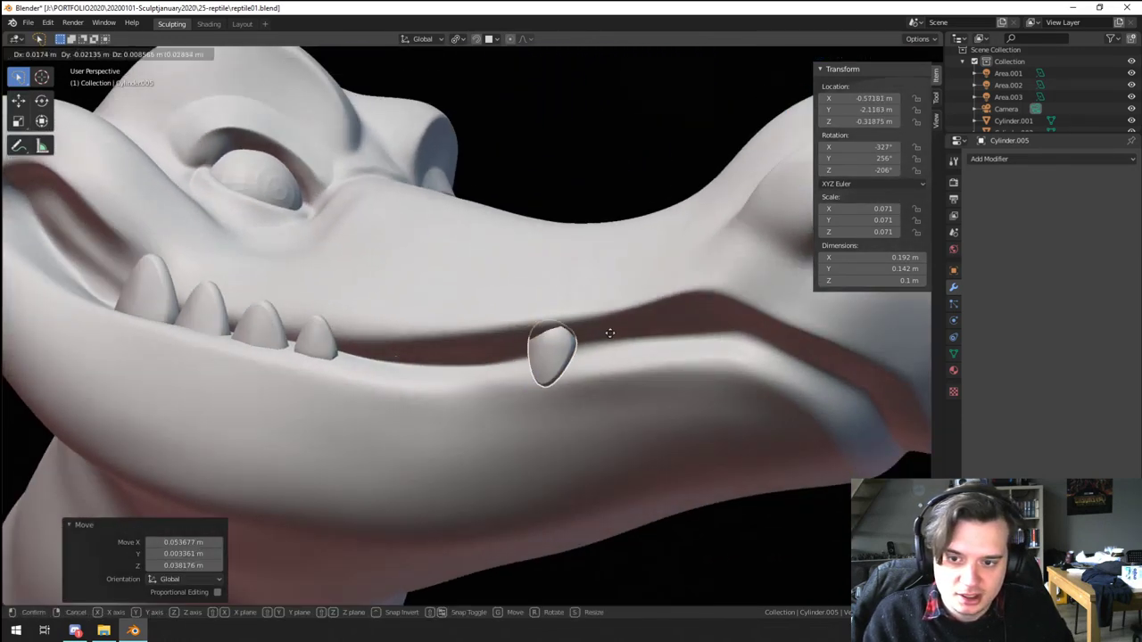
{"action": "left_click", "coordinate": [623, 332]}
{"action": "middle_click_drag", "start_coordinate": [692, 344], "coordinate": [636, 377]}
{"action": "key", "text": "r"}
{"action": "left_click", "coordinate": [631, 403]}
{"action": "key", "text": "g"}
{"action": "left_click", "coordinate": [623, 393]}
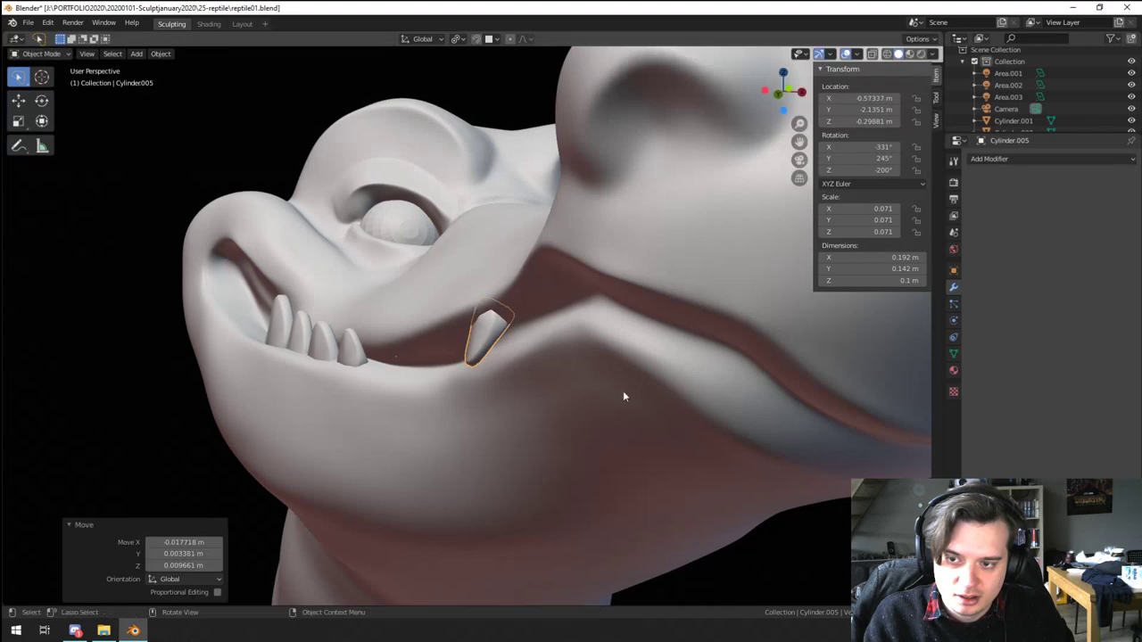
Step: Fine-tune the first upper tooth's rotation and position so it sits along the lip edge
{"action": "scroll", "coordinate": [615, 398], "scroll_direction": "up", "scroll_amount": 2}
{"action": "middle_click_drag", "start_coordinate": [573, 403], "coordinate": [630, 440]}
{"action": "left_click", "coordinate": [727, 438]}
{"action": "key", "text": "g"}
{"action": "left_click", "coordinate": [739, 443]}
Step: Duplicate the first upper tooth forward as a second one, enlarge it to a scale of 0.081 and place it on the lip
{"action": "scroll", "coordinate": [739, 443], "scroll_direction": "down", "scroll_amount": 2}
{"action": "key", "text": "shift+d"}
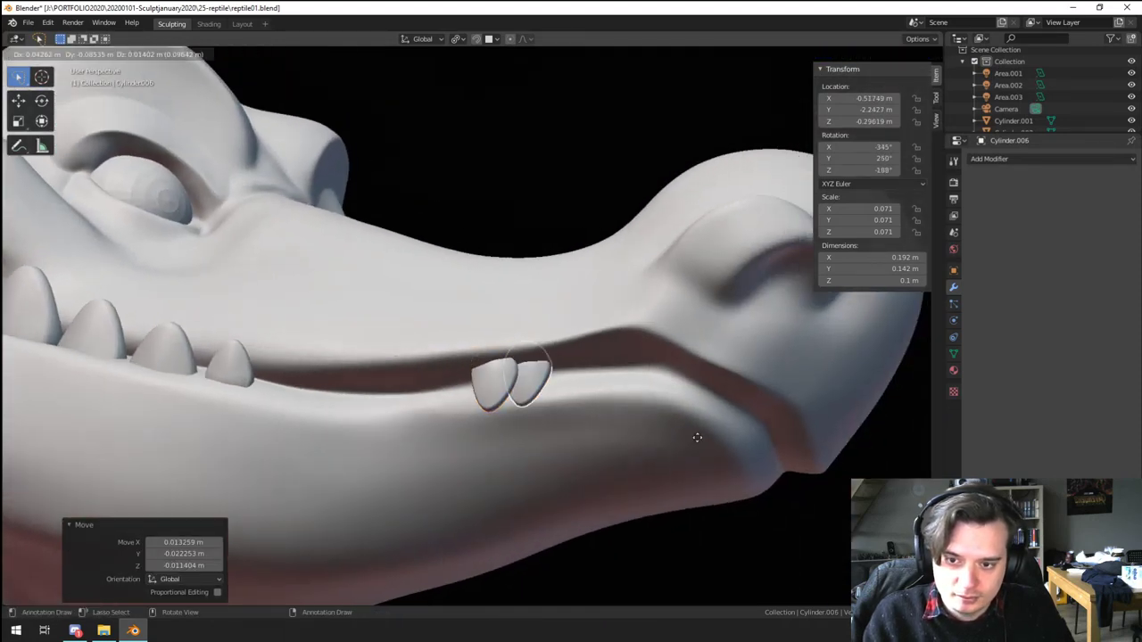
{"action": "left_click", "coordinate": [724, 445]}
{"action": "key", "text": "s"}
{"action": "left_click", "coordinate": [744, 452]}
{"action": "middle_click_drag", "start_coordinate": [744, 452], "coordinate": [740, 483]}
{"action": "key", "text": "g"}
{"action": "left_click", "coordinate": [632, 385]}
{"action": "key", "text": "g"}
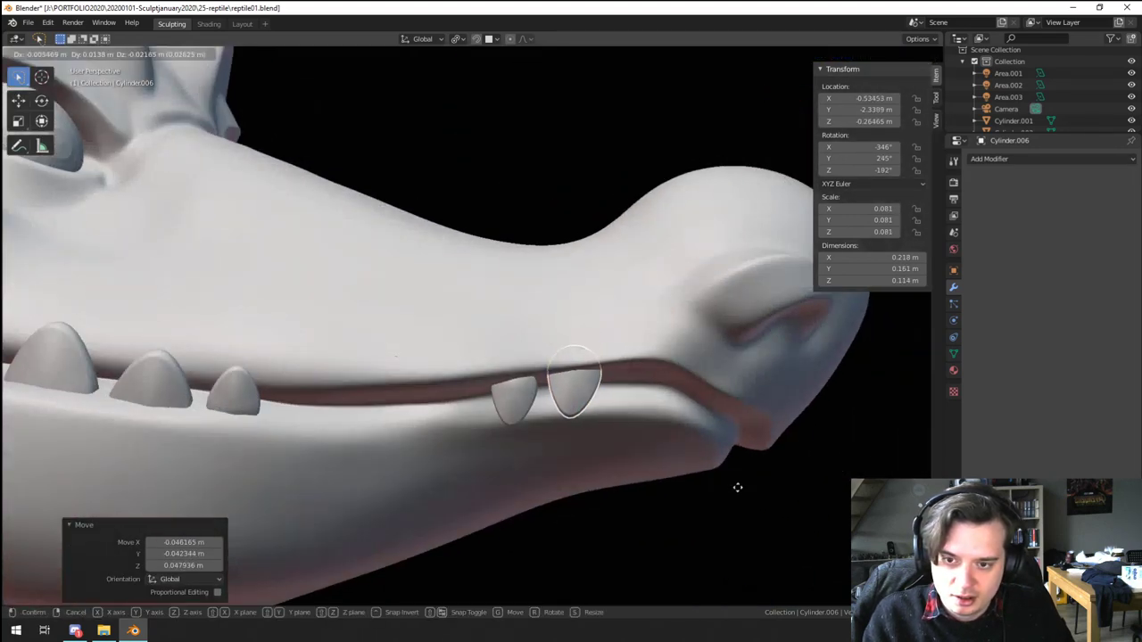
{"action": "left_click", "coordinate": [732, 479]}
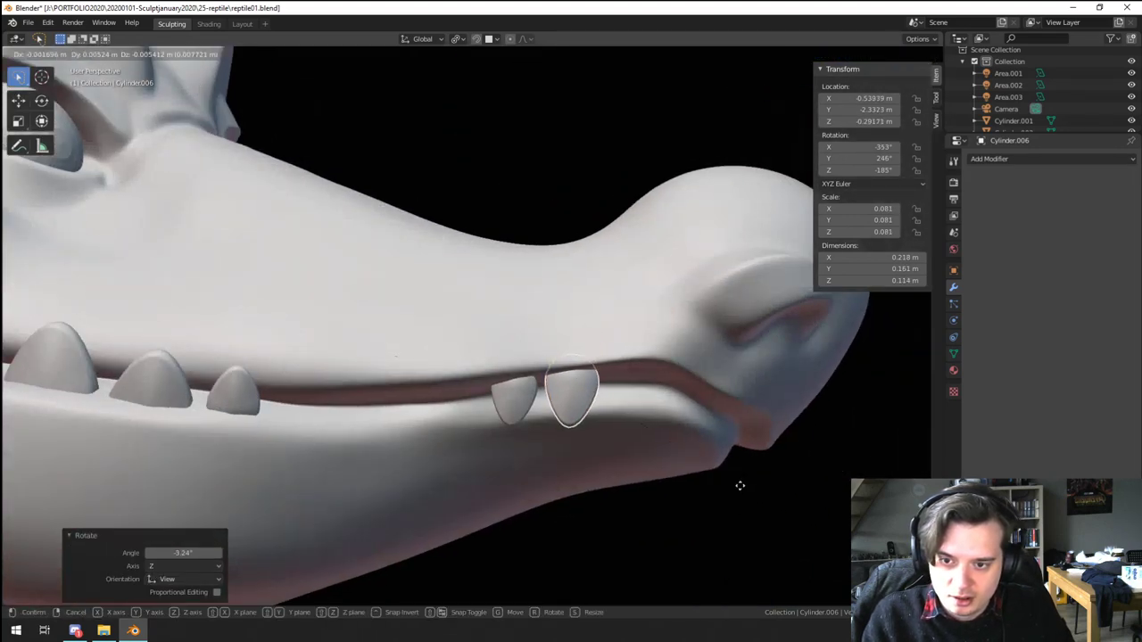
Step: Rotate the first upper tooth slightly to match its neighbour
{"action": "left_click", "coordinate": [525, 417]}
{"action": "key", "text": "r"}
{"action": "left_click", "coordinate": [568, 459]}
Step: Duplicate the second upper tooth forward as a third one, rotate it, enlarge it to a scale of 0.097 and place it
{"action": "left_click", "coordinate": [572, 405]}
{"action": "middle_click_drag", "start_coordinate": [669, 450], "coordinate": [583, 431], "text": "shift"}
{"action": "key", "text": "shift+d"}
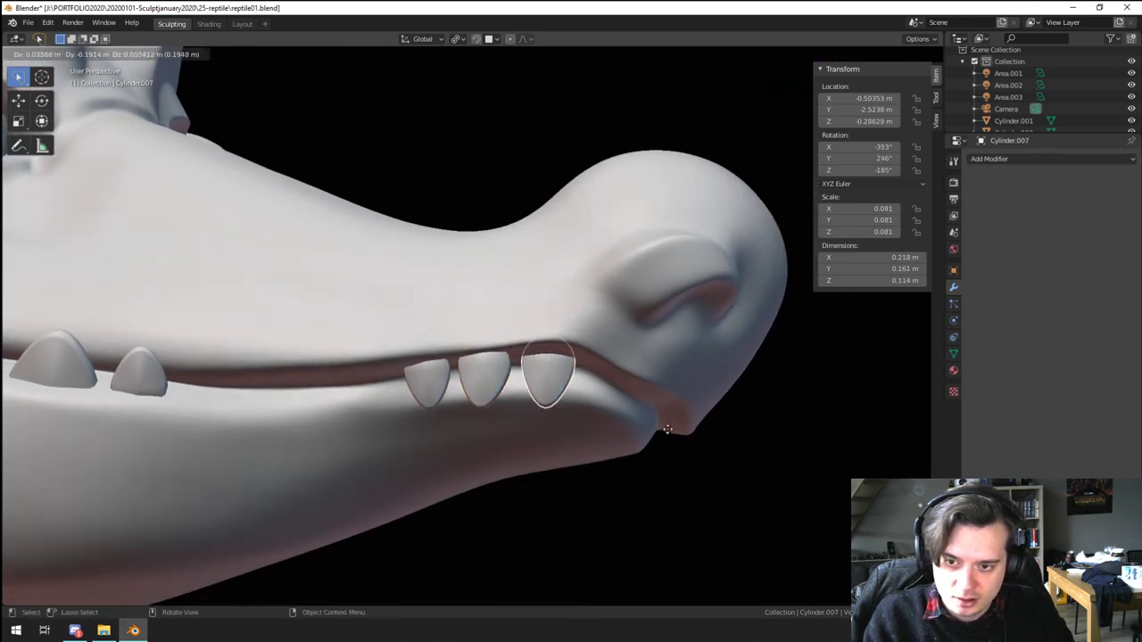
{"action": "left_click", "coordinate": [678, 432]}
{"action": "key", "text": "r"}
{"action": "left_click", "coordinate": [668, 460]}
{"action": "key", "text": "s"}
{"action": "left_click", "coordinate": [686, 482]}
{"action": "key", "text": "g"}
{"action": "left_click", "coordinate": [674, 476]}
Step: Rotate and reposition the third upper tooth under the lip, nudge the second one into line and clear the selection
{"action": "mouse_move", "coordinate": [673, 473]}
{"action": "middle_mouse_down"}
{"action": "mouse_move", "coordinate": [608, 414]}
{"action": "mouse_move", "coordinate": [608, 376]}
{"action": "mouse_move", "coordinate": [691, 474]}
{"action": "middle_mouse_up"}
{"action": "key", "text": "r"}
{"action": "left_click", "coordinate": [635, 383]}
{"action": "key", "text": "g"}
{"action": "left_click", "coordinate": [628, 367]}
{"action": "left_click", "coordinate": [492, 382]}
{"action": "key", "text": "g"}
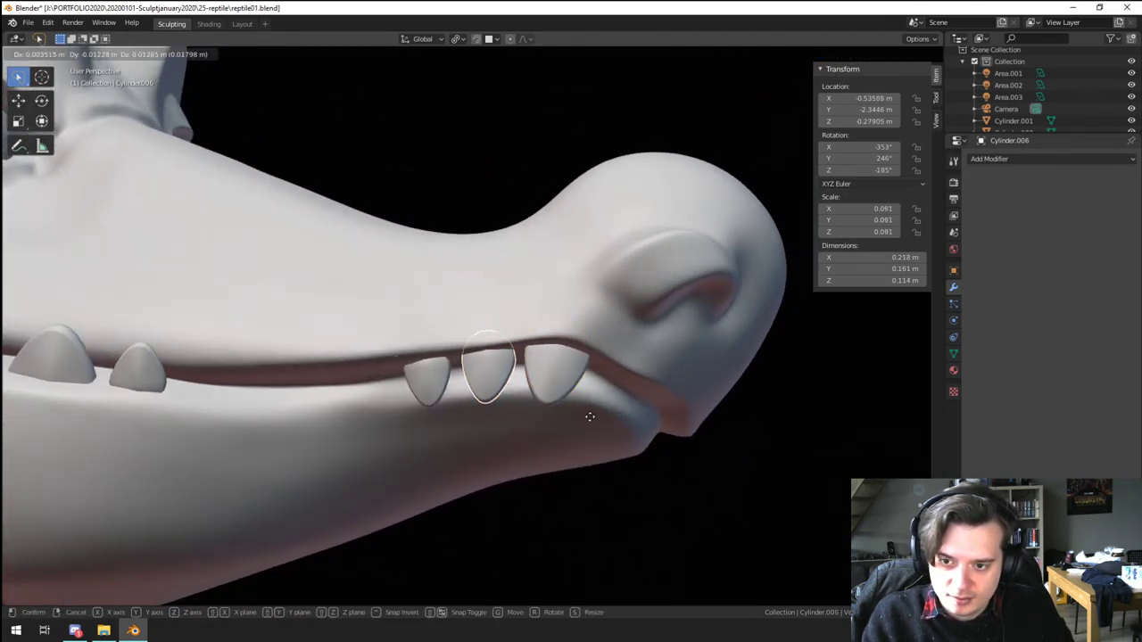
{"action": "left_click", "coordinate": [587, 419]}
{"action": "key", "text": "alt+a"}
{"action": "scroll", "coordinate": [605, 442], "scroll_direction": "down", "scroll_amount": 6}
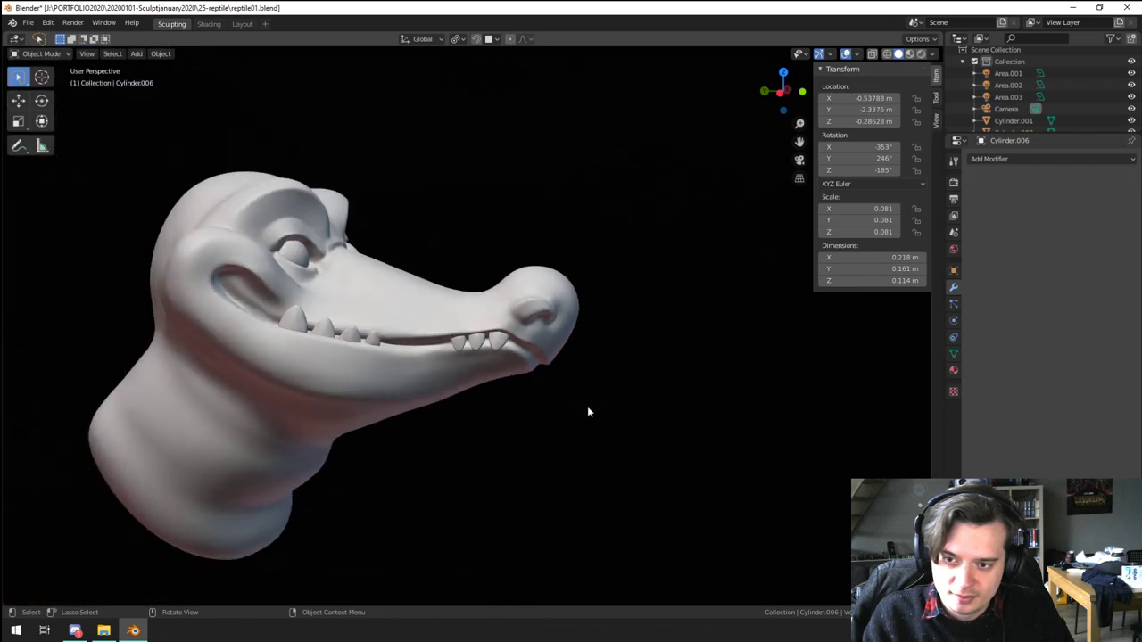
Step: Duplicate the third upper tooth toward the snout tip as a fourth one and rotate it about 31° around the lip curve
{"action": "scroll", "coordinate": [585, 405], "scroll_direction": "up", "scroll_amount": 3}
{"action": "left_click", "coordinate": [509, 354]}
{"action": "middle_click_drag", "start_coordinate": [558, 416], "coordinate": [479, 304]}
{"action": "scroll", "coordinate": [481, 312], "scroll_direction": "up", "scroll_amount": 3}
{"action": "middle_click_drag", "start_coordinate": [496, 378], "coordinate": [542, 348]}
{"action": "key", "text": "shift+d"}
{"action": "left_click", "coordinate": [613, 377]}
{"action": "right_click", "coordinate": [606, 399]}
{"action": "key", "text": "r"}
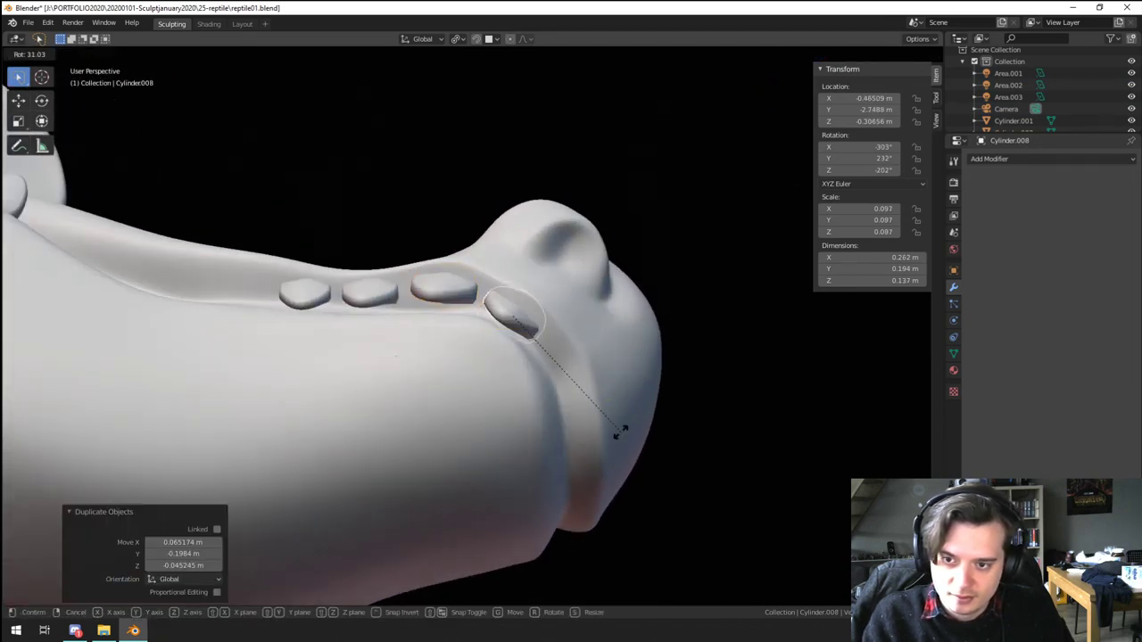
{"action": "left_click", "coordinate": [622, 430]}
{"action": "key", "text": "g"}
{"action": "left_click", "coordinate": [638, 438]}
Step: Reposition the fourth upper tooth against the curved front of the upper lip
{"action": "middle_click_drag", "start_coordinate": [631, 411], "coordinate": [500, 387]}
{"action": "key", "text": "g"}
{"action": "left_click", "coordinate": [561, 498]}
{"action": "key", "text": "g"}
{"action": "left_click", "coordinate": [561, 499]}
{"action": "scroll", "coordinate": [492, 421], "scroll_direction": "down", "scroll_amount": 2}
{"action": "scroll", "coordinate": [493, 423], "scroll_direction": "up", "scroll_amount": 2}
Step: Duplicate the fourth upper tooth further around the snout as a fifth one, rotate it along the lip curve and shift it
{"action": "key", "text": "shift+d"}
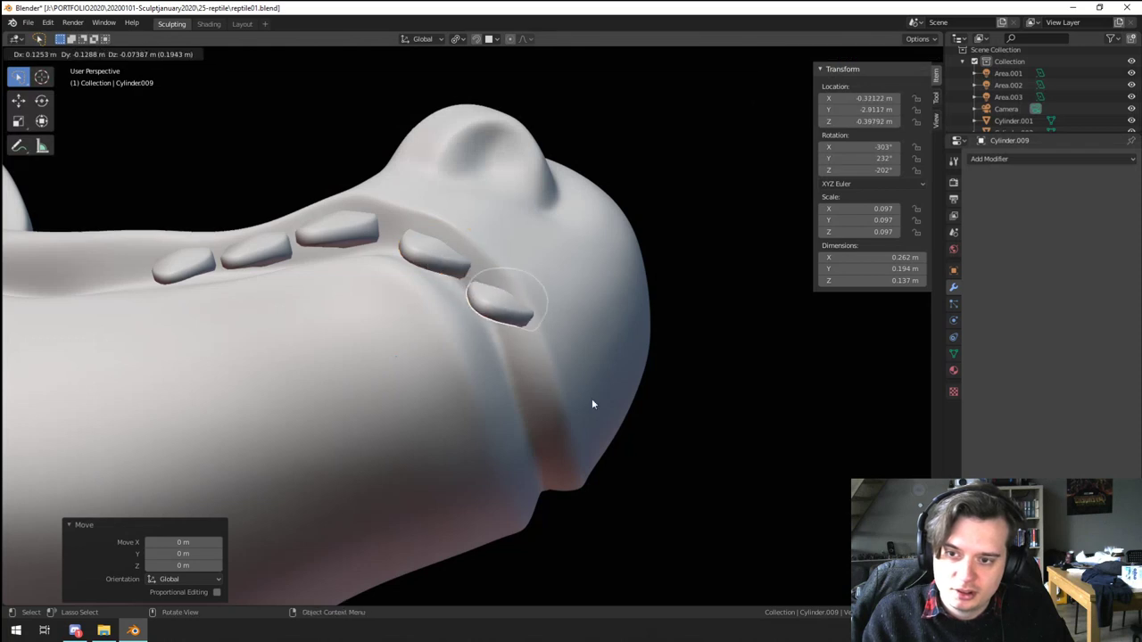
{"action": "left_click", "coordinate": [595, 401]}
{"action": "key", "text": "r"}
{"action": "key", "text": "r"}
{"action": "right_click", "coordinate": [630, 395]}
{"action": "key", "text": "r"}
{"action": "left_click", "coordinate": [574, 469]}
{"action": "key", "text": "g"}
{"action": "left_click", "coordinate": [571, 473]}
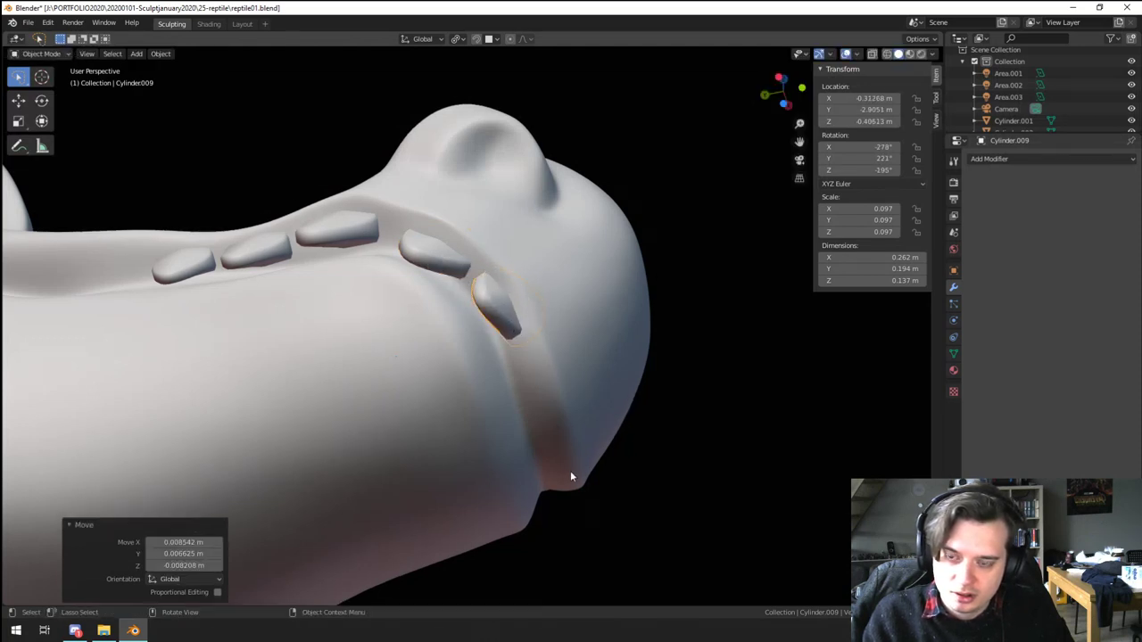
Step: Lower the fifth upper tooth into the front lip and rotate it to point downward
{"action": "middle_click_drag", "start_coordinate": [571, 473], "coordinate": [509, 528]}
{"action": "key", "text": "g"}
{"action": "left_click", "coordinate": [505, 549]}
{"action": "key", "text": "r"}
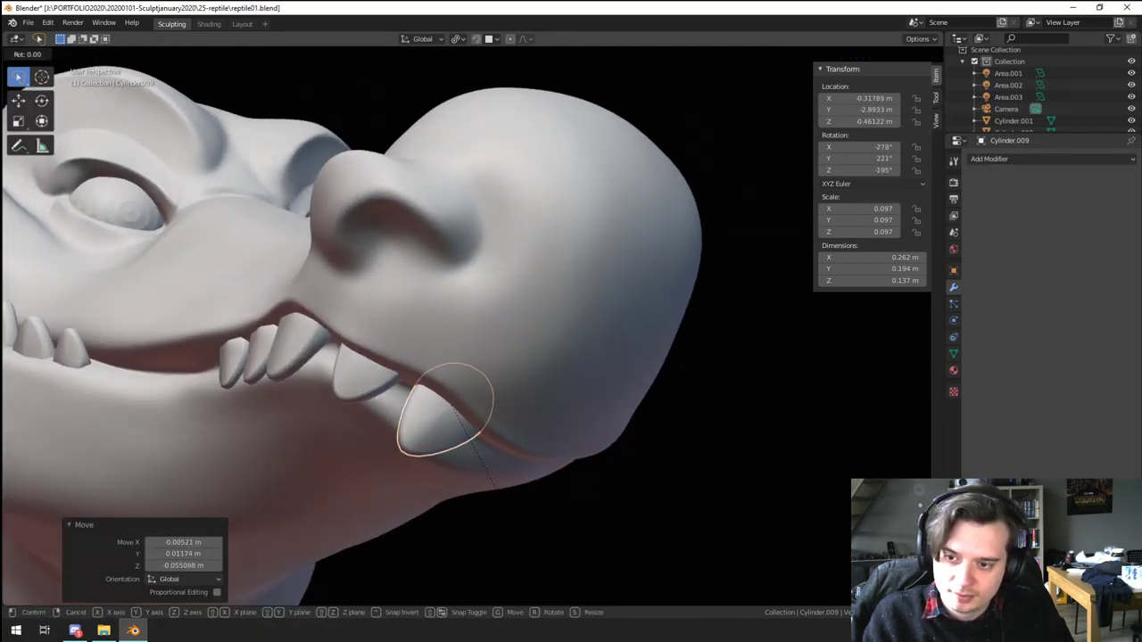
{"action": "key", "text": "r"}
{"action": "right_click", "coordinate": [561, 536]}
{"action": "key", "text": "r"}
{"action": "left_click", "coordinate": [585, 489]}
Step: Move the fourth upper tooth to sit better beneath the lip beside the fifth one
{"action": "left_click", "coordinate": [368, 394]}
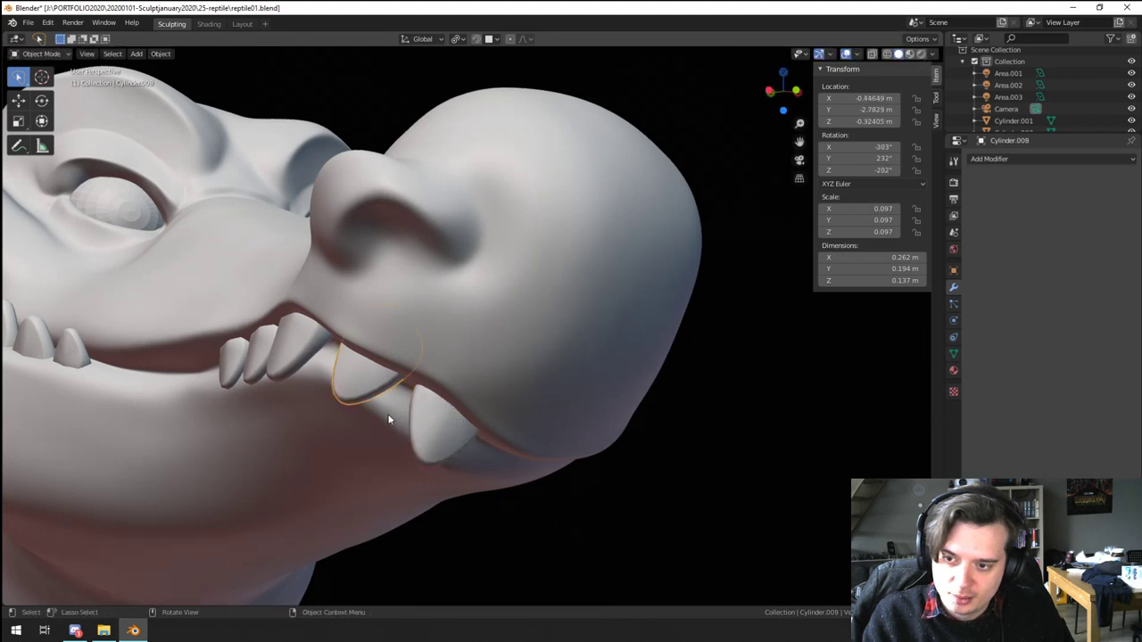
{"action": "middle_click_drag", "start_coordinate": [388, 416], "coordinate": [382, 437]}
{"action": "key", "text": "g"}
{"action": "left_click", "coordinate": [396, 440]}
{"action": "left_click", "coordinate": [371, 397]}
Step: Rotate the third upper tooth and reposition it under the lip beside its neighbours
{"action": "scroll", "coordinate": [369, 393], "scroll_direction": "down", "scroll_amount": 5}
{"action": "scroll", "coordinate": [369, 394], "scroll_direction": "down", "scroll_amount": 3}
{"action": "middle_click_drag", "start_coordinate": [368, 393], "coordinate": [322, 372]}
{"action": "scroll", "coordinate": [360, 343], "scroll_direction": "up", "scroll_amount": 4}
{"action": "left_click", "coordinate": [363, 341]}
{"action": "key", "text": "r"}
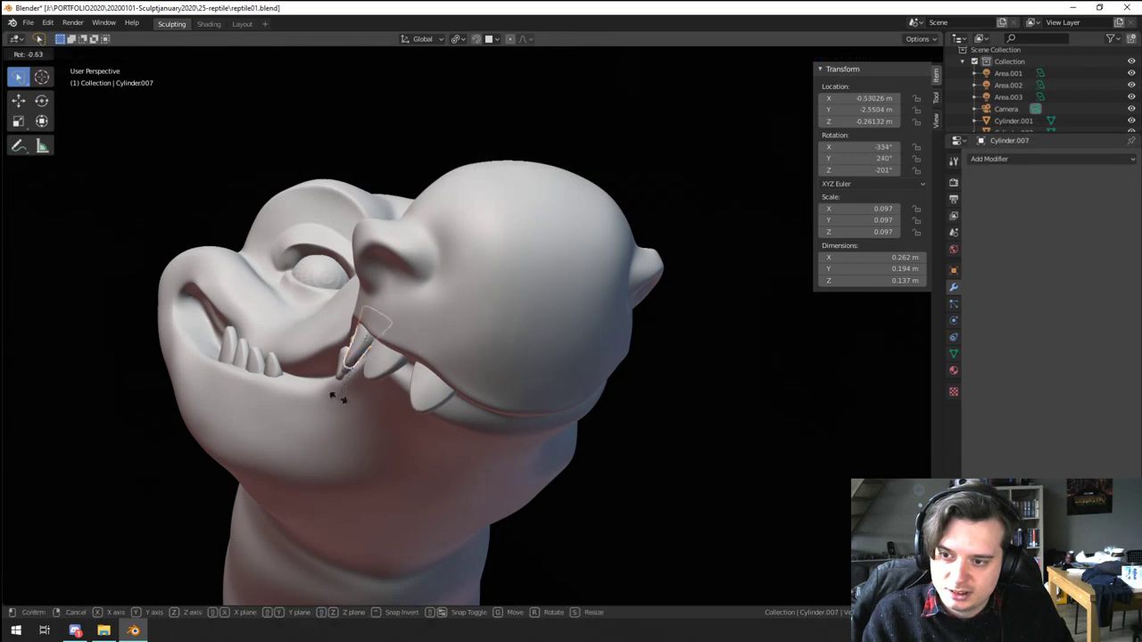
{"action": "left_click", "coordinate": [345, 392]}
{"action": "key", "text": "g"}
{"action": "left_click", "coordinate": [371, 407]}
{"action": "key", "text": "a"}
{"action": "key", "text": "a"}
Step: Refine the third upper tooth's tilt and shift it slightly along the upper lip
{"action": "scroll", "coordinate": [384, 406], "scroll_direction": "down", "scroll_amount": 4}
{"action": "middle_click_drag", "start_coordinate": [388, 409], "coordinate": [431, 410]}
{"action": "scroll", "coordinate": [391, 344], "scroll_direction": "up", "scroll_amount": 4}
{"action": "left_click", "coordinate": [370, 356]}
{"action": "key", "text": "r"}
{"action": "left_click", "coordinate": [335, 435]}
{"action": "key", "text": "g"}
{"action": "left_click", "coordinate": [349, 424]}
Step: Freely rotate the fourth upper tooth and nudge it to sit closer against the lip
{"action": "left_click", "coordinate": [416, 375]}
{"action": "key", "text": "r"}
{"action": "key", "text": "r"}
{"action": "left_click", "coordinate": [430, 383]}
{"action": "key", "text": "g"}
{"action": "left_click", "coordinate": [413, 378]}
{"action": "key", "text": "a"}
{"action": "key", "text": "a"}
{"action": "scroll", "coordinate": [449, 373], "scroll_direction": "down", "scroll_amount": 6}
{"action": "scroll", "coordinate": [411, 390], "scroll_direction": "up", "scroll_amount": 7}
Step: Duplicate the fifth upper tooth toward the front of the snout as a sixth, rotate it and scale it to 0.080
{"action": "left_click", "coordinate": [426, 392]}
{"action": "key", "text": "shift+d"}
{"action": "left_click", "coordinate": [500, 437]}
{"action": "middle_click_drag", "start_coordinate": [500, 438], "coordinate": [516, 484]}
{"action": "key", "text": "g"}
{"action": "left_click", "coordinate": [553, 341]}
{"action": "key", "text": "r"}
{"action": "left_click", "coordinate": [544, 372]}
{"action": "key", "text": "s"}
{"action": "left_click", "coordinate": [575, 423]}
Step: Move the sixth upper tooth into place beneath the front of the upper lip
{"action": "key", "text": "g"}
{"action": "left_click", "coordinate": [555, 444]}
{"action": "key", "text": "g"}
{"action": "left_click", "coordinate": [621, 463]}
{"action": "key", "text": "g"}
{"action": "left_click", "coordinate": [502, 493]}
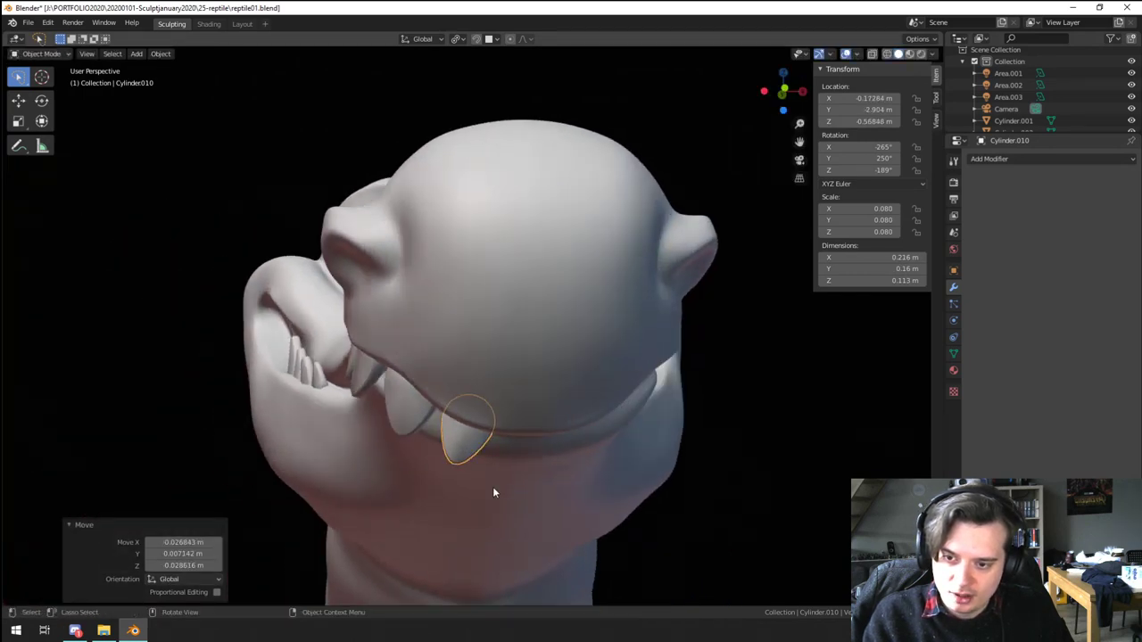
Step: Select all lower and upper teeth and add a Mirror modifier on the X axis with Sphere as the mirror object
{"action": "scroll", "coordinate": [493, 486], "scroll_direction": "down", "scroll_amount": 5}
{"action": "middle_click_drag", "start_coordinate": [464, 447], "coordinate": [521, 438]}
{"action": "middle_click_drag", "start_coordinate": [285, 357], "coordinate": [350, 381]}
{"action": "key", "text": "c"}
{"action": "left_click_drag", "start_coordinate": [208, 333], "coordinate": [348, 353]}
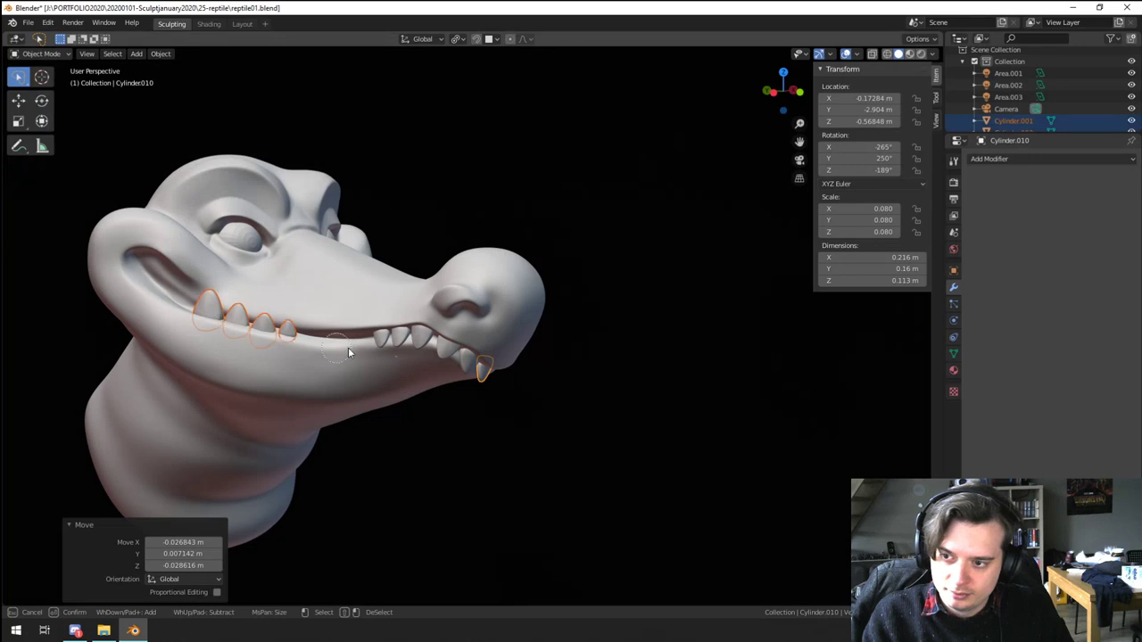
{"action": "left_click_drag", "start_coordinate": [447, 360], "coordinate": [428, 354]}
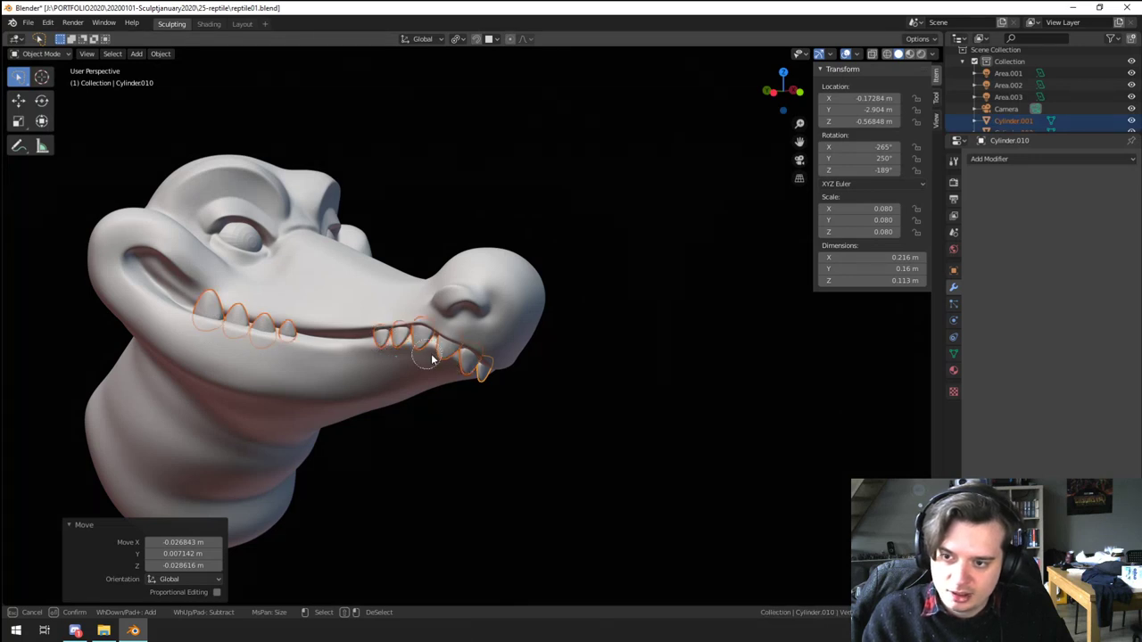
{"action": "right_click", "coordinate": [429, 355]}
{"action": "left_click", "coordinate": [1028, 161]}
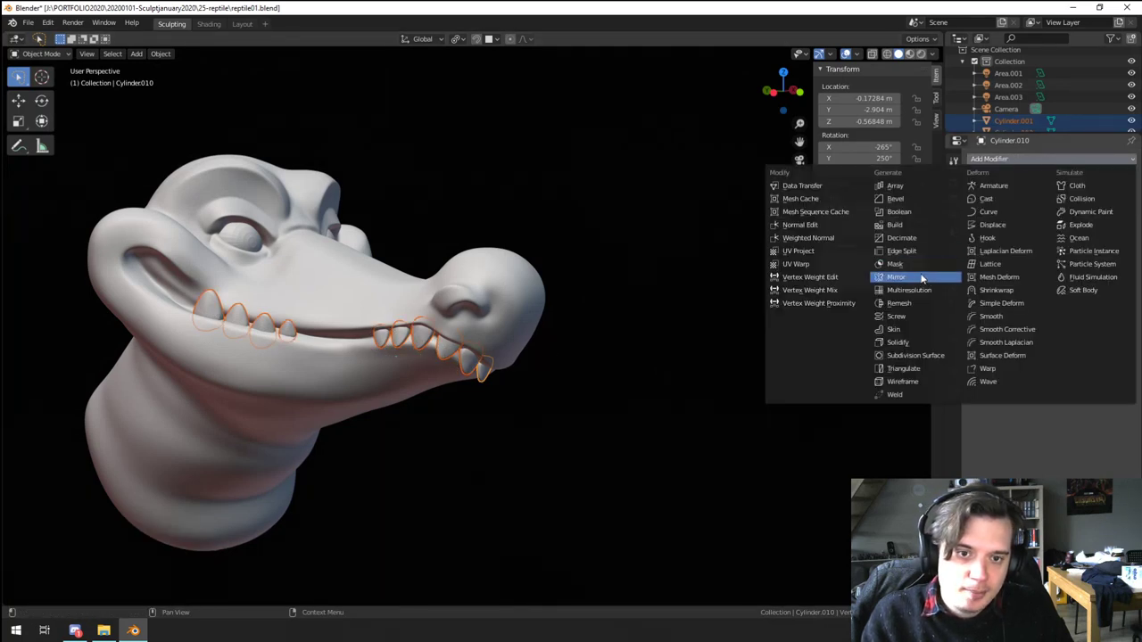
{"action": "left_click", "coordinate": [919, 277]}
{"action": "middle_click_drag", "start_coordinate": [667, 375], "coordinate": [562, 376]}
Step: Link the active tooth's modifiers to all the other selected teeth and clear the selection
{"action": "key", "text": "ctrl+l"}
{"action": "mouse_move", "coordinate": [562, 377]}
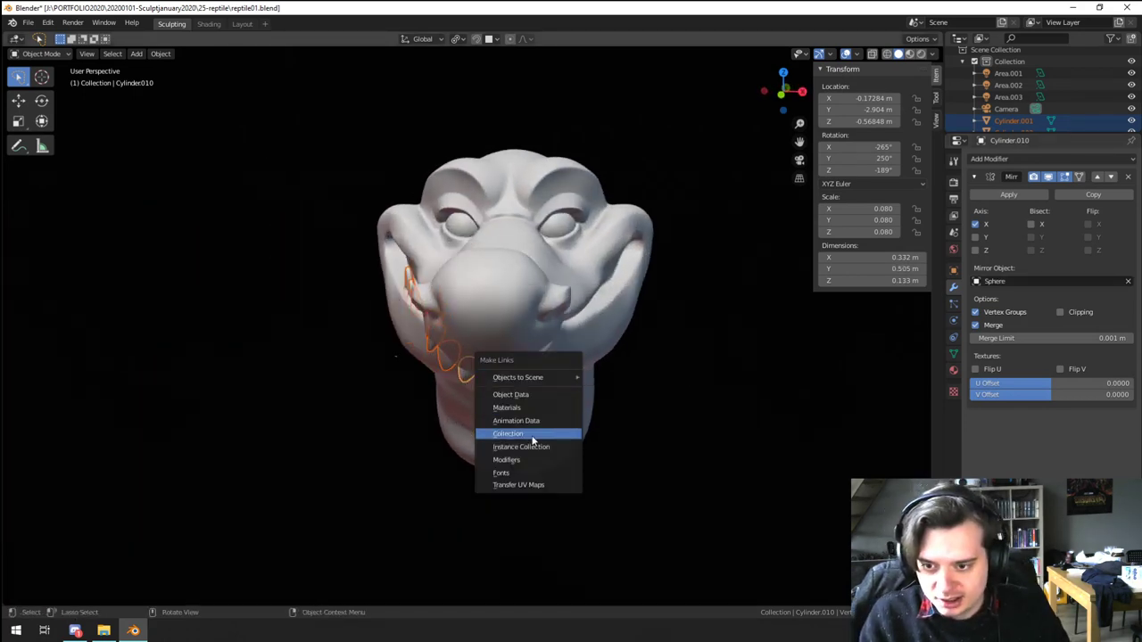
{"action": "left_click", "coordinate": [540, 461]}
{"action": "middle_click_drag", "start_coordinate": [347, 414], "coordinate": [377, 448]}
{"action": "left_click", "coordinate": [426, 413]}
{"action": "scroll", "coordinate": [430, 404], "scroll_direction": "down", "scroll_amount": 3}
{"action": "scroll", "coordinate": [265, 436], "scroll_direction": "up", "scroll_amount": 2}
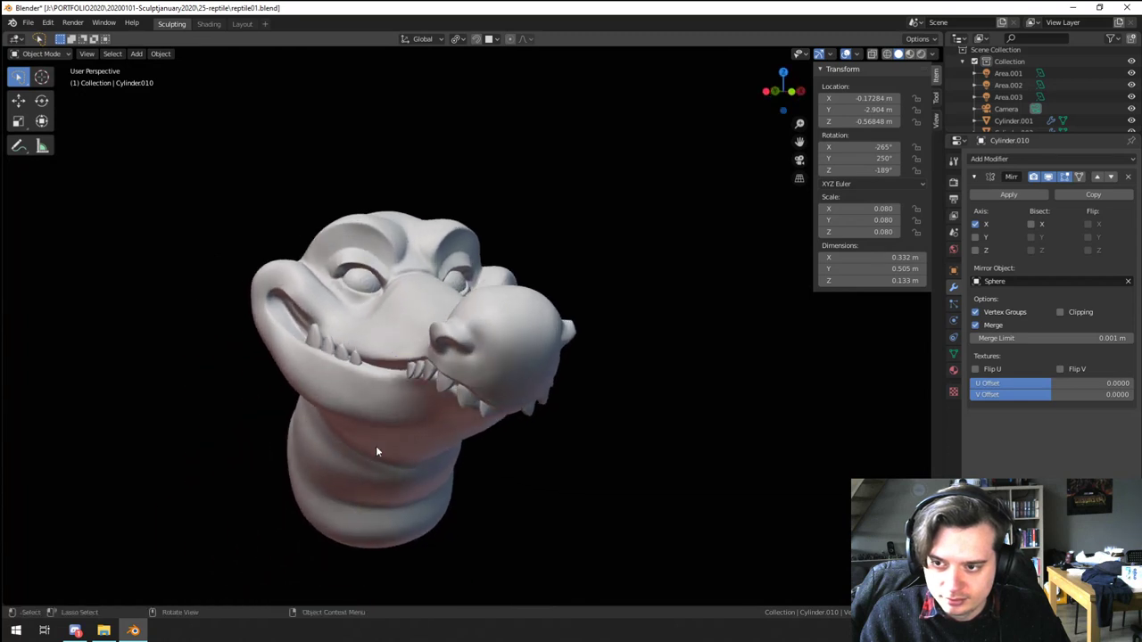
Step: Select the mirrored eyeball and switch it to Sculpt Mode
{"action": "left_click", "coordinate": [375, 446]}
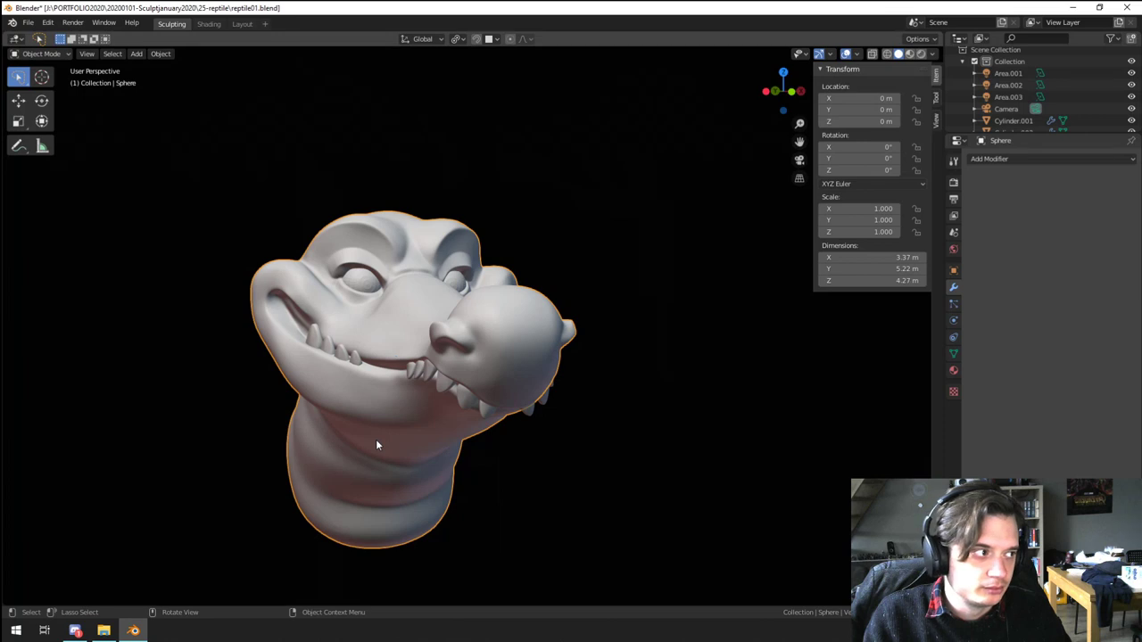
{"action": "middle_click_drag", "start_coordinate": [375, 445], "coordinate": [496, 430]}
{"action": "scroll", "coordinate": [326, 326], "scroll_direction": "up", "scroll_amount": 2}
{"action": "left_click", "coordinate": [286, 258]}
{"action": "middle_click_drag", "start_coordinate": [290, 261], "coordinate": [403, 343], "text": "shift"}
{"action": "scroll", "coordinate": [402, 343], "scroll_direction": "up", "scroll_amount": 3}
{"action": "left_click", "coordinate": [52, 56]}
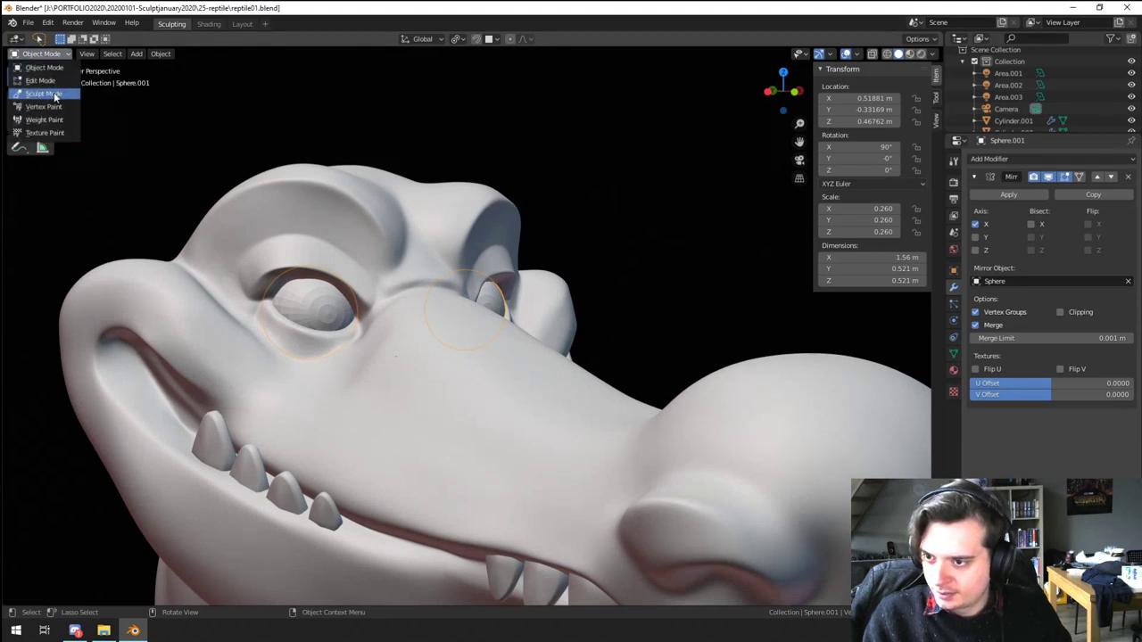
{"action": "left_click", "coordinate": [54, 95]}
Step: Turn off X mirror symmetry and set the radial sculpting symmetry to 8 around Z
{"action": "mouse_move", "coordinate": [616, 373]}
{"action": "middle_mouse_down"}
{"action": "mouse_move", "coordinate": [532, 362]}
{"action": "mouse_move", "coordinate": [102, 431]}
{"action": "middle_mouse_up"}
{"action": "scroll", "coordinate": [523, 438], "scroll_direction": "down", "scroll_amount": 3}
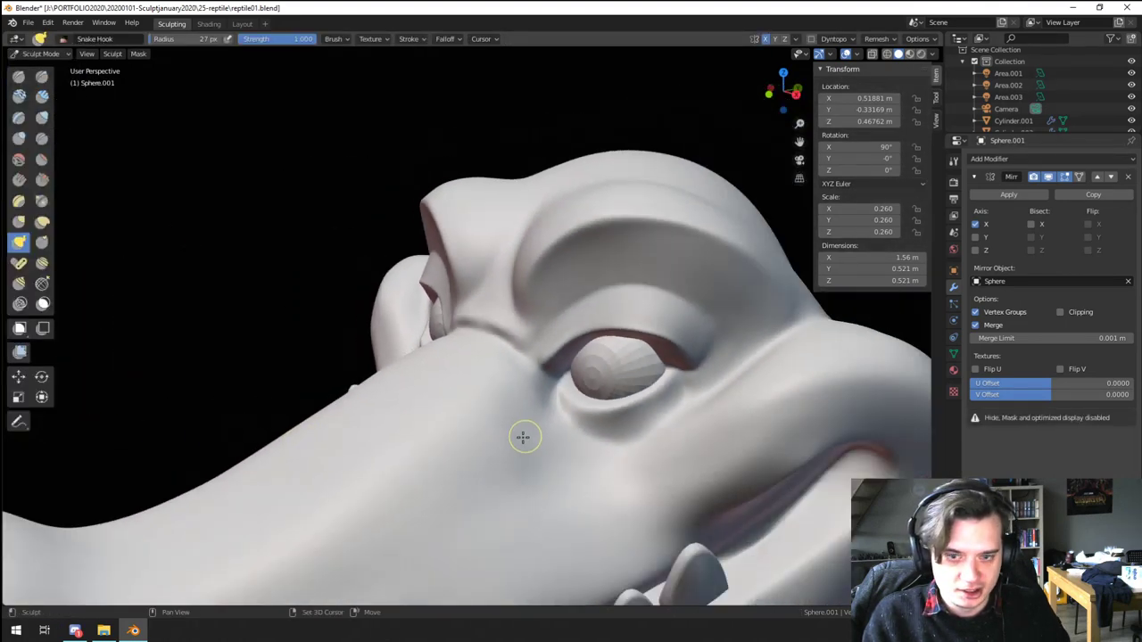
{"action": "middle_click_drag", "start_coordinate": [523, 439], "coordinate": [463, 402]}
{"action": "scroll", "coordinate": [411, 440], "scroll_direction": "down", "scroll_amount": 4}
{"action": "scroll", "coordinate": [517, 428], "scroll_direction": "up", "scroll_amount": 4}
{"action": "scroll", "coordinate": [463, 402], "scroll_direction": "up", "scroll_amount": 2}
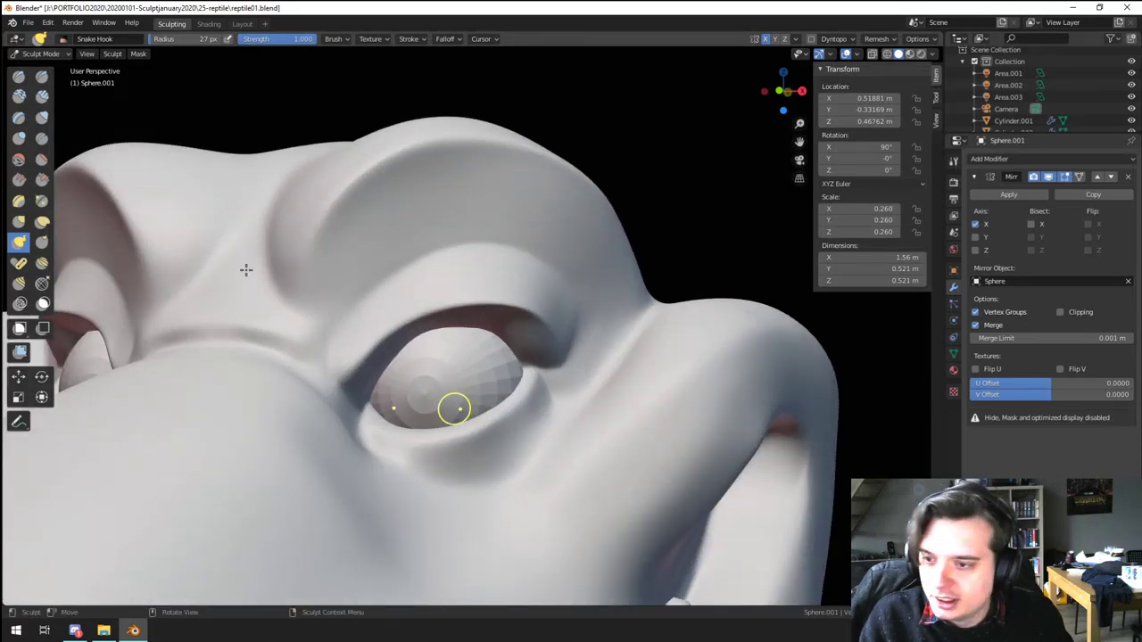
{"action": "left_click", "coordinate": [797, 39]}
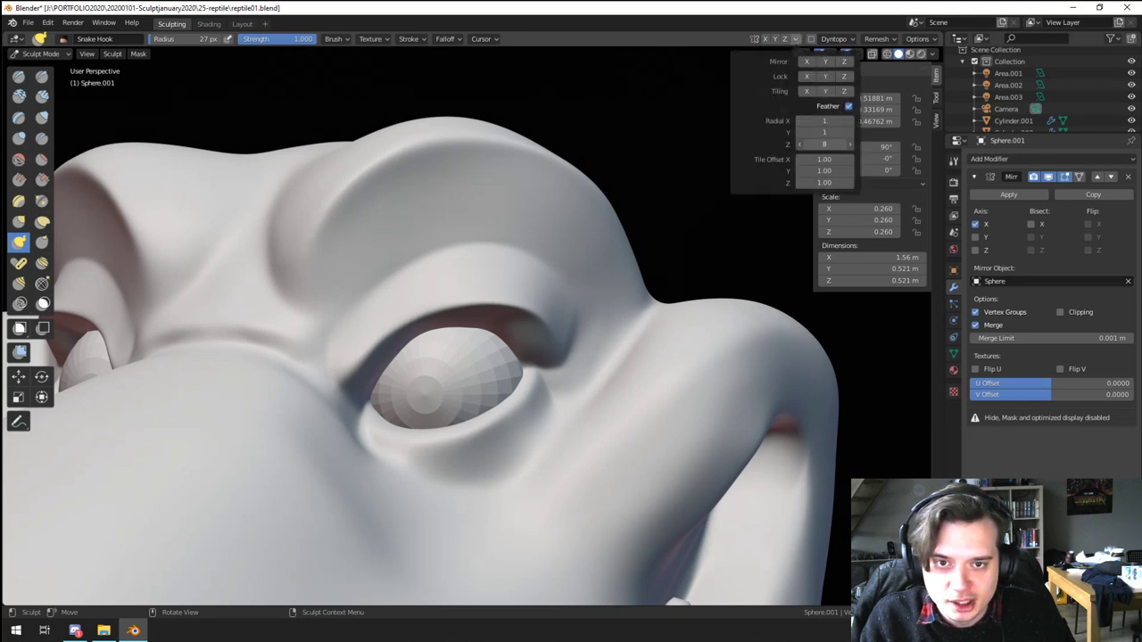
Step: Remesh the eyeball at a 0.01 m voxel size with Smooth Normals enabled, and enlarge the brush to 76 px
{"action": "left_click", "coordinate": [877, 39]}
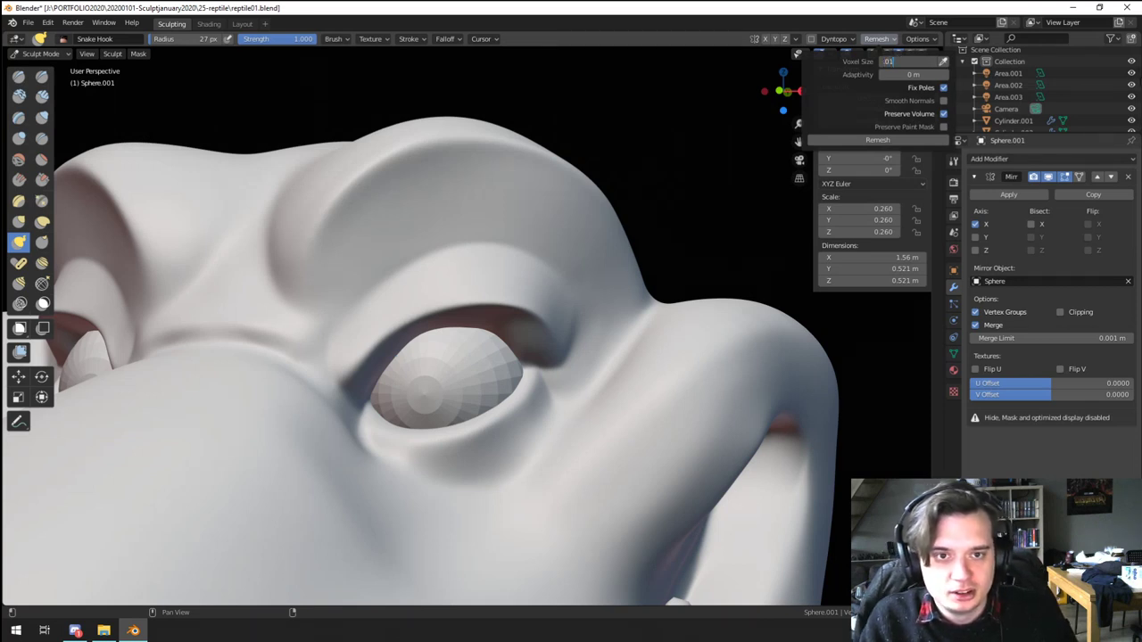
{"action": "left_click", "coordinate": [897, 139]}
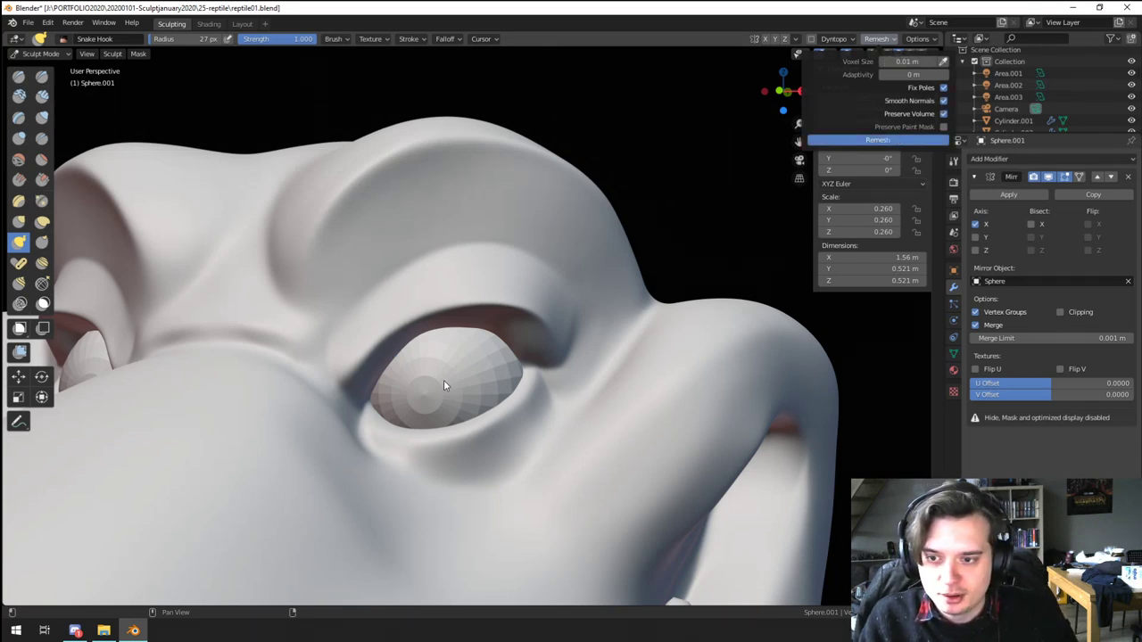
{"action": "key", "text": "f"}
{"action": "left_click", "coordinate": [502, 367]}
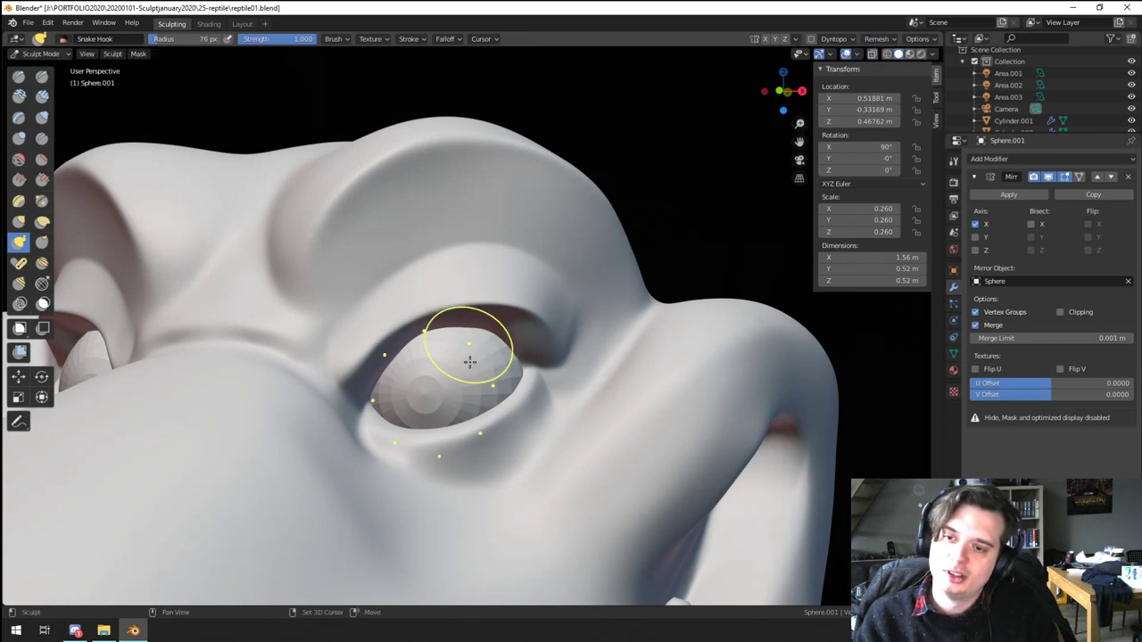
{"action": "left_click_drag", "start_coordinate": [471, 365], "coordinate": [463, 393]}
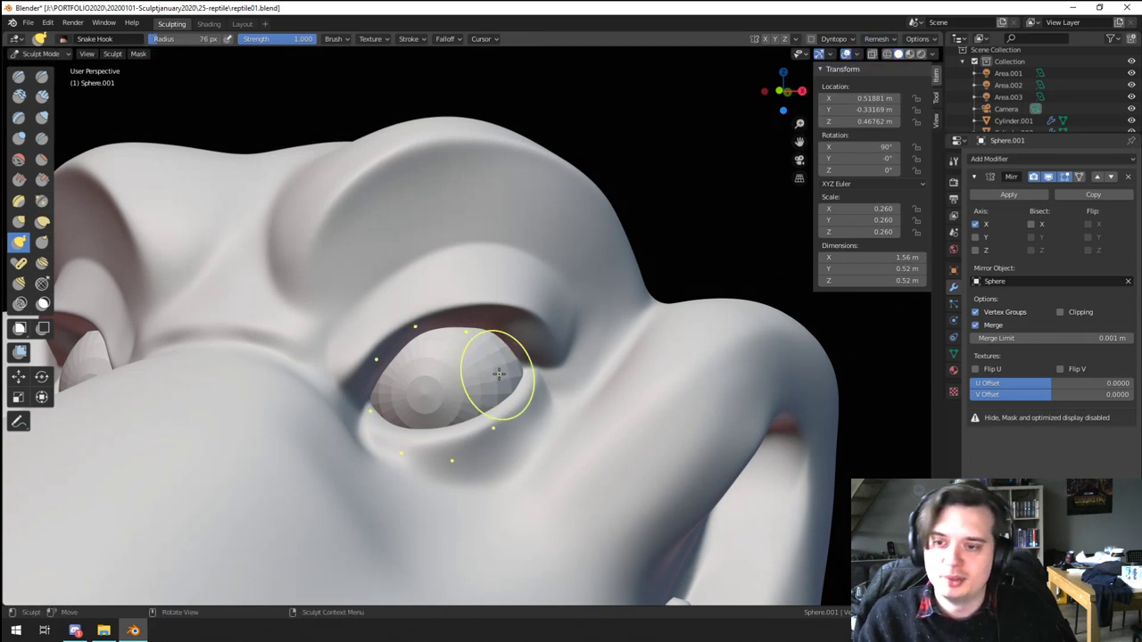
Step: Return to Object Mode and apply the eyeball's scale
{"action": "left_click", "coordinate": [60, 52]}
{"action": "left_click", "coordinate": [53, 68]}
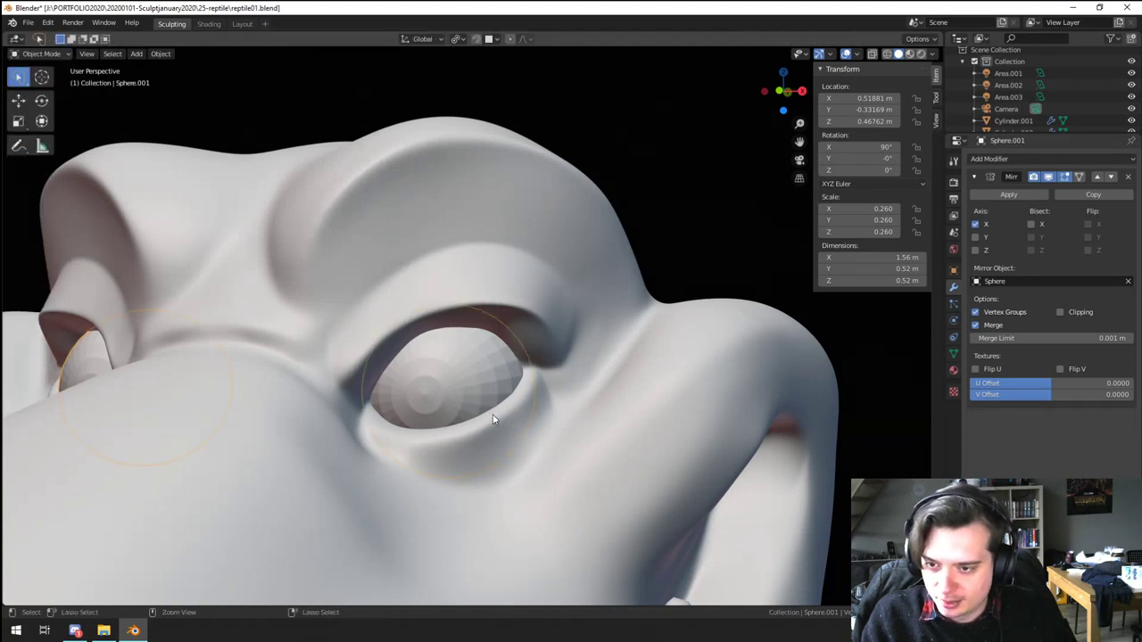
{"action": "key", "text": "ctrl+a"}
{"action": "left_click", "coordinate": [454, 416]}
Step: Remesh the eyeball again in Sculpt Mode at a 0.01 m voxel size and smooth its faceted surface
{"action": "left_click", "coordinate": [54, 53]}
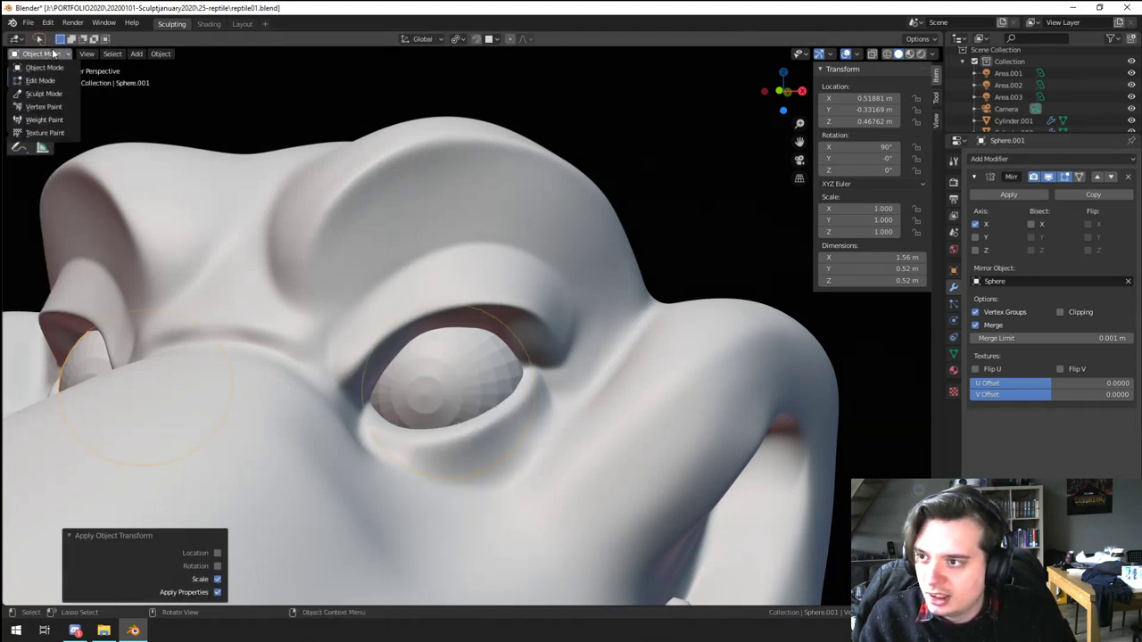
{"action": "left_click", "coordinate": [43, 93]}
{"action": "left_click", "coordinate": [895, 40]}
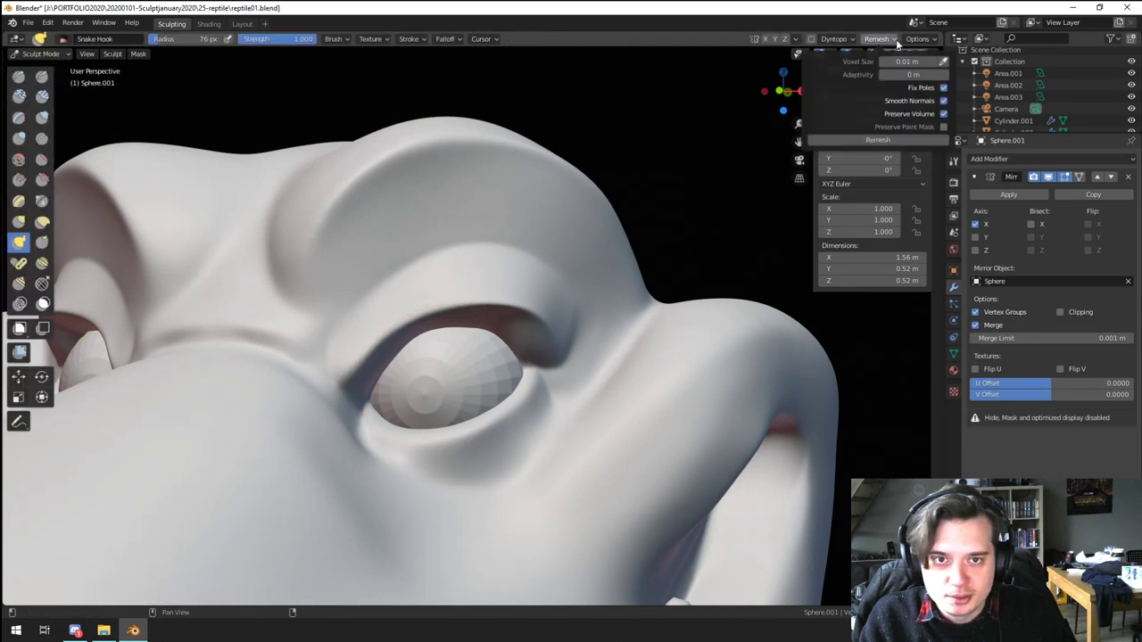
{"action": "left_click", "coordinate": [878, 140]}
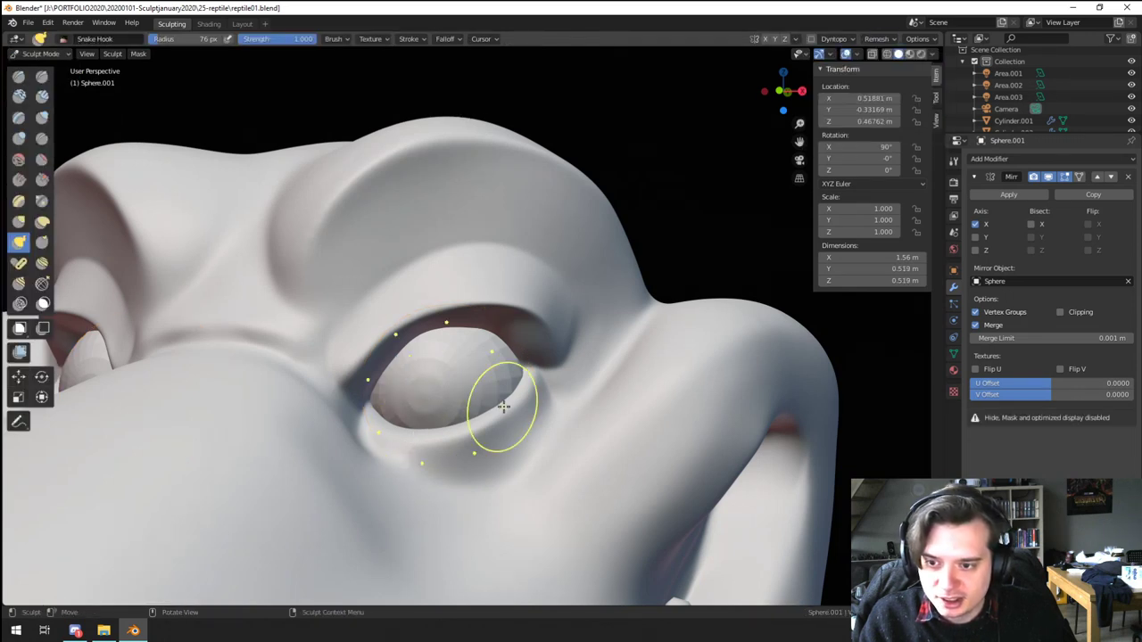
{"action": "left_click_drag", "start_coordinate": [446, 427], "coordinate": [442, 431]}
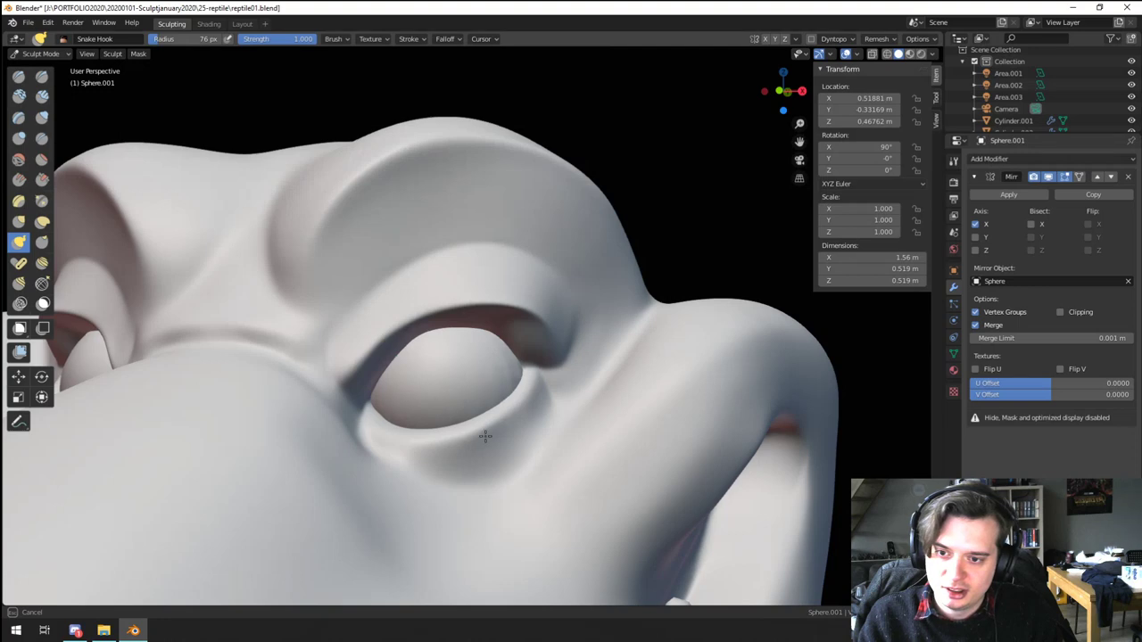
{"action": "left_click_drag", "start_coordinate": [486, 371], "coordinate": [485, 375]}
{"action": "mouse_move", "coordinate": [486, 375]}
{"action": "middle_mouse_down"}
{"action": "mouse_move", "coordinate": [520, 392]}
{"action": "mouse_move", "coordinate": [492, 436]}
{"action": "mouse_move", "coordinate": [462, 380]}
{"action": "mouse_move", "coordinate": [464, 515]}
{"action": "middle_mouse_up"}
{"action": "scroll", "coordinate": [466, 480], "scroll_direction": "up", "scroll_amount": 5}
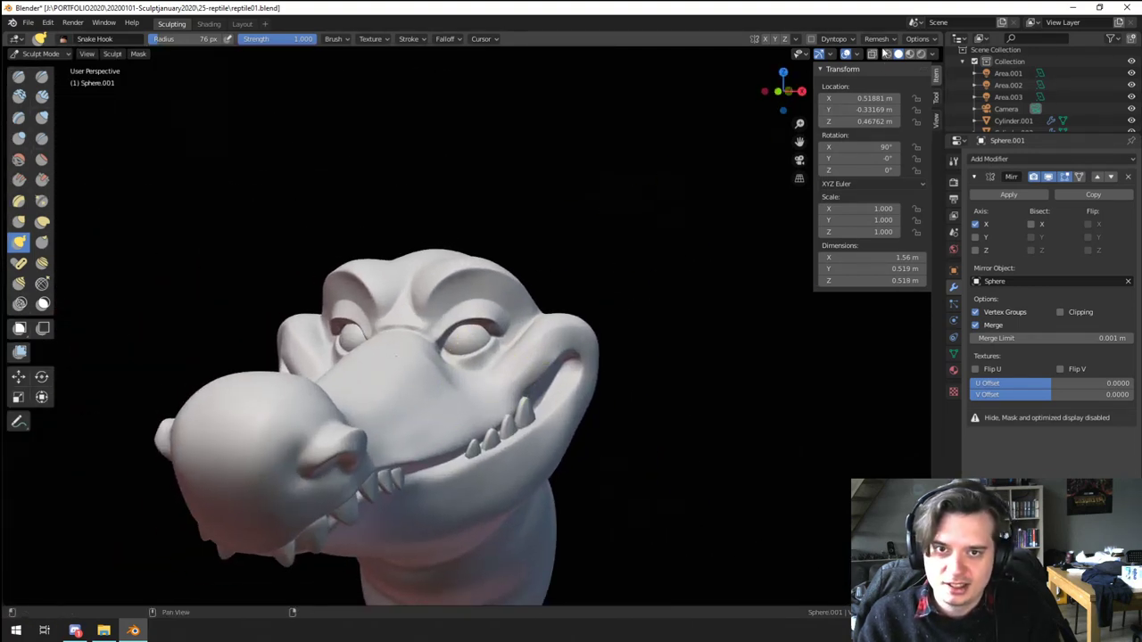
{"action": "left_click", "coordinate": [882, 41]}
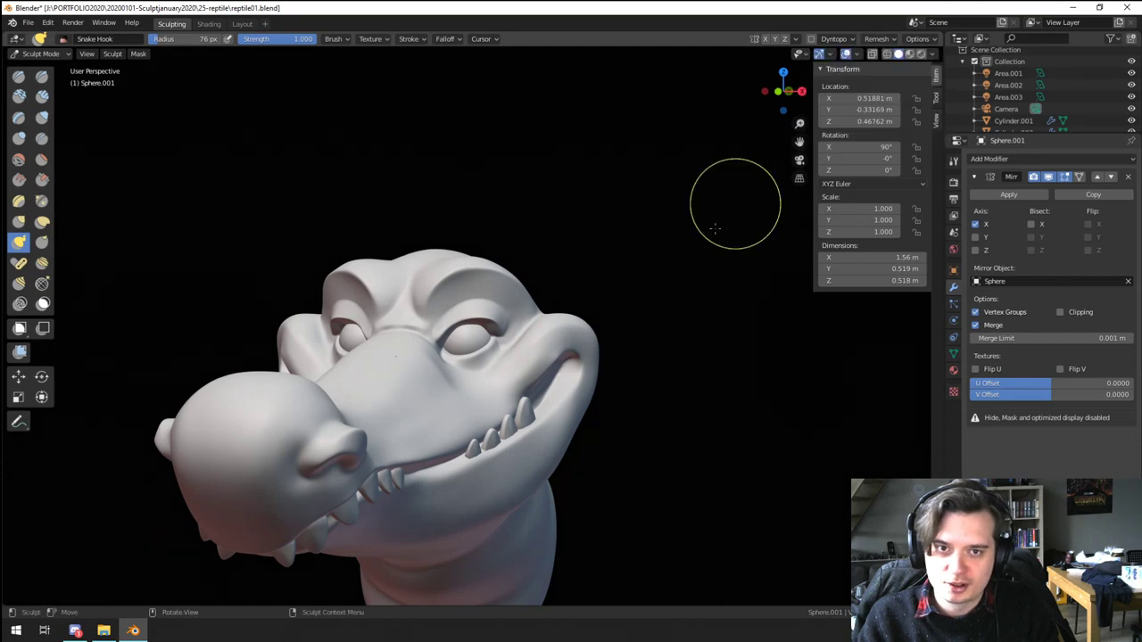
{"action": "mouse_move", "coordinate": [689, 279]}
{"action": "middle_mouse_down"}
{"action": "mouse_move", "coordinate": [572, 380]}
{"action": "mouse_move", "coordinate": [558, 435]}
{"action": "mouse_move", "coordinate": [612, 436]}
{"action": "mouse_move", "coordinate": [648, 461]}
{"action": "mouse_move", "coordinate": [648, 374]}
{"action": "mouse_move", "coordinate": [716, 390]}
{"action": "mouse_move", "coordinate": [717, 434]}
{"action": "mouse_move", "coordinate": [742, 420]}
{"action": "mouse_move", "coordinate": [683, 300]}
{"action": "mouse_move", "coordinate": [565, 375]}
{"action": "mouse_move", "coordinate": [609, 286]}
{"action": "middle_mouse_up"}
{"action": "scroll", "coordinate": [683, 298], "scroll_direction": "up", "scroll_amount": 4}
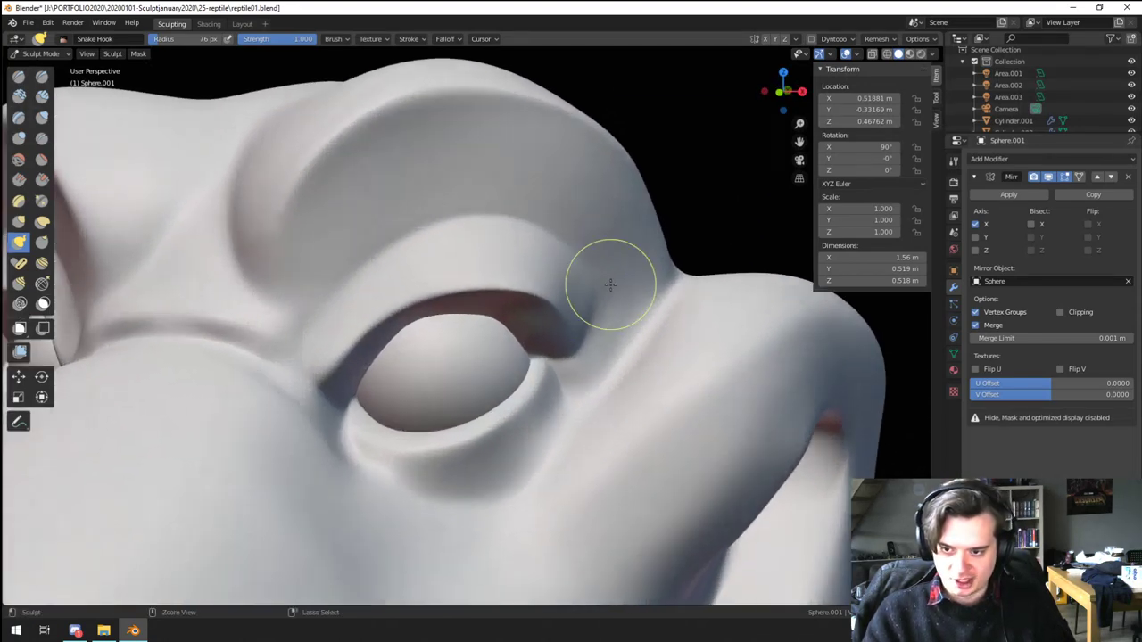
{"action": "middle_click_drag", "start_coordinate": [558, 356], "coordinate": [509, 323], "text": "ctrl"}
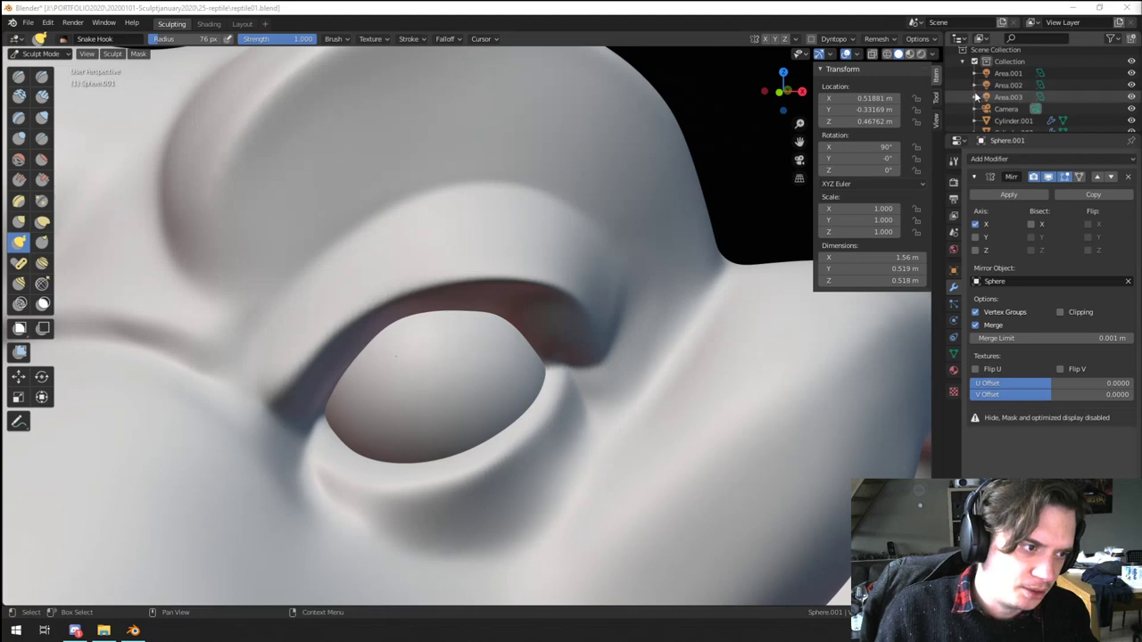
{"action": "scroll", "coordinate": [383, 402], "scroll_direction": "down", "scroll_amount": 4}
{"action": "scroll", "coordinate": [490, 381], "scroll_direction": "up", "scroll_amount": 2}
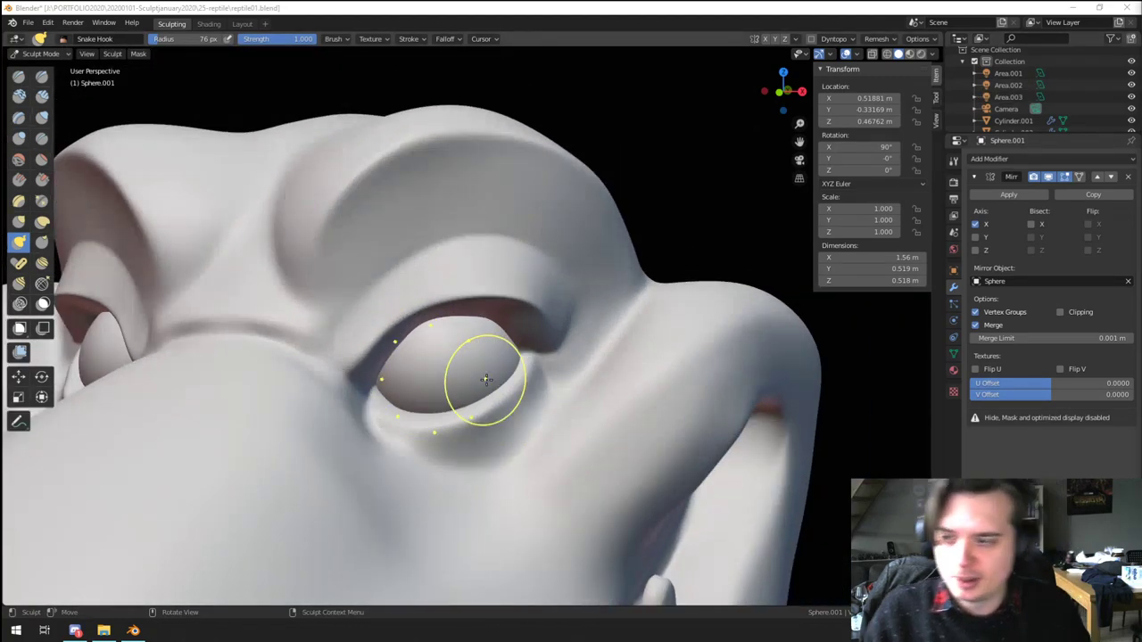
Step: Try a Snake Hook stroke on the front of the eyeball with a 64 px brush and undo it
{"action": "mouse_move", "coordinate": [509, 411]}
{"action": "middle_mouse_down"}
{"action": "mouse_move", "coordinate": [502, 387]}
{"action": "mouse_move", "coordinate": [472, 434]}
{"action": "mouse_move", "coordinate": [466, 402]}
{"action": "mouse_move", "coordinate": [495, 316]}
{"action": "mouse_move", "coordinate": [474, 357]}
{"action": "mouse_move", "coordinate": [420, 380]}
{"action": "middle_mouse_up"}
{"action": "key", "text": "f"}
{"action": "left_click", "coordinate": [406, 402]}
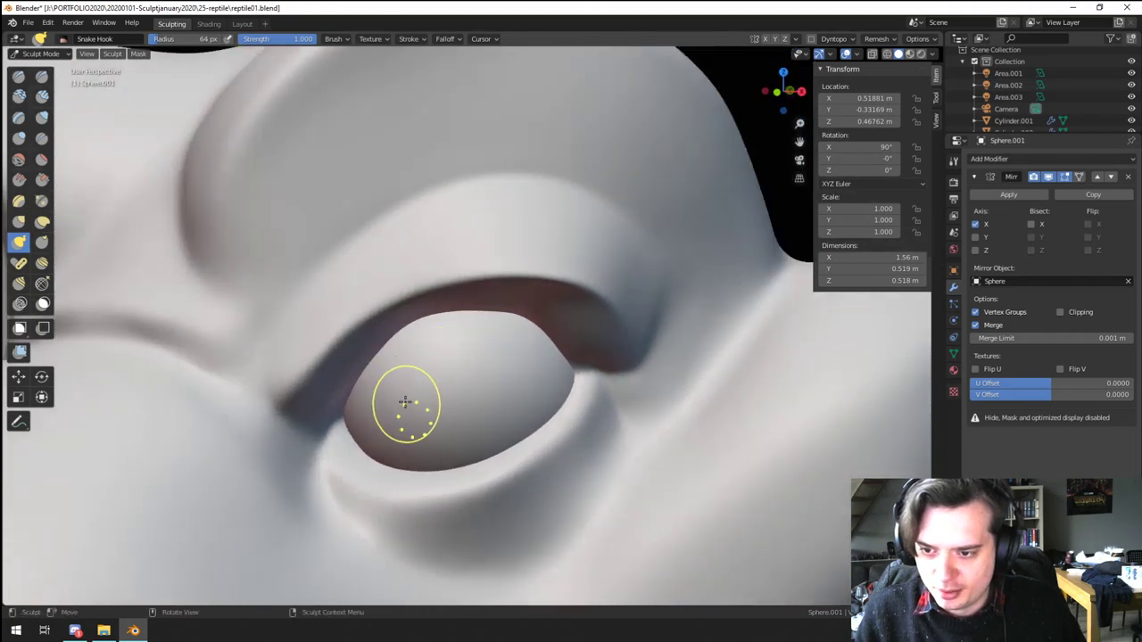
{"action": "mouse_move", "coordinate": [417, 394]}
{"action": "left_mouse_down"}
{"action": "mouse_move", "coordinate": [414, 427]}
{"action": "mouse_move", "coordinate": [424, 398]}
{"action": "mouse_move", "coordinate": [438, 400]}
{"action": "mouse_move", "coordinate": [410, 407]}
{"action": "mouse_move", "coordinate": [397, 431]}
{"action": "mouse_move", "coordinate": [420, 402]}
{"action": "left_mouse_up"}
{"action": "key", "text": "ctrl+z"}
Step: Carve a round iris recess into the front of the eyeball with the Blob brush
{"action": "left_click", "coordinate": [19, 138]}
{"action": "middle_click_drag", "start_coordinate": [420, 401], "coordinate": [394, 541], "text": "ctrl"}
{"action": "middle_click_drag", "start_coordinate": [391, 482], "coordinate": [411, 455]}
{"action": "middle_click_drag", "start_coordinate": [437, 446], "coordinate": [464, 287], "text": "ctrl"}
{"action": "middle_click_drag", "start_coordinate": [453, 366], "coordinate": [416, 360]}
{"action": "middle_click_drag", "start_coordinate": [434, 298], "coordinate": [436, 268], "text": "ctrl"}
{"action": "mouse_move", "coordinate": [400, 375]}
{"action": "middle_mouse_down", "text": "shift"}
{"action": "mouse_move", "coordinate": [434, 300]}
{"action": "mouse_move", "coordinate": [418, 389]}
{"action": "mouse_move", "coordinate": [438, 321]}
{"action": "middle_mouse_up", "text": "shift"}
Step: Sculpt the pupil in the centre of the iris with a 46 px Blob brush and smooth the recess
{"action": "key", "text": "f"}
{"action": "left_click", "coordinate": [471, 337]}
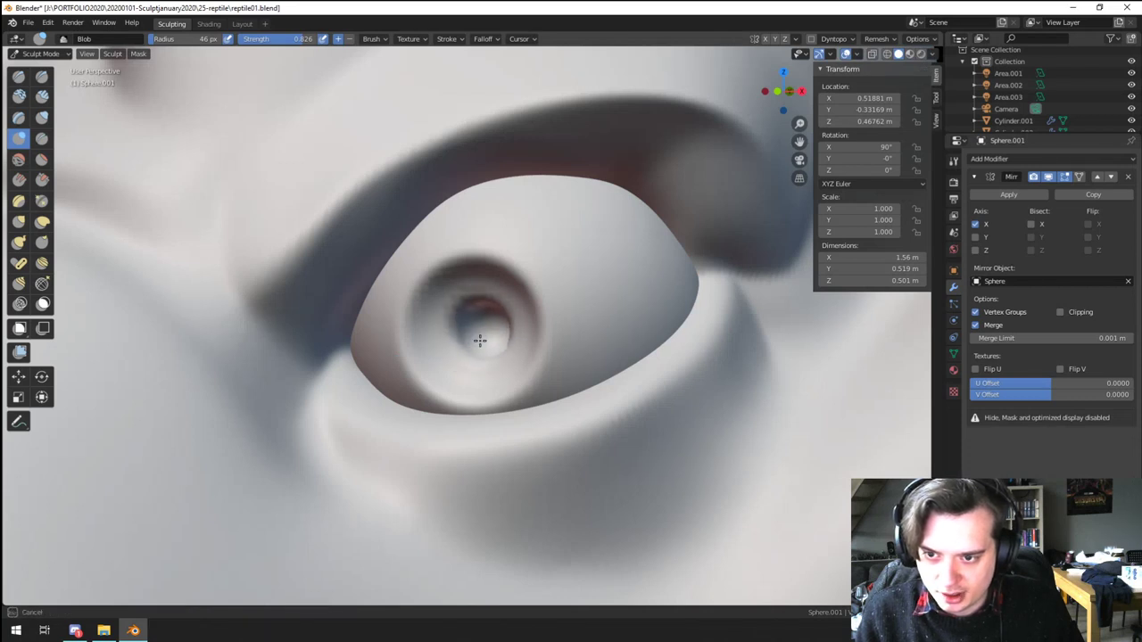
{"action": "middle_click_drag", "start_coordinate": [496, 343], "coordinate": [479, 345]}
{"action": "left_click_drag", "start_coordinate": [490, 343], "coordinate": [441, 369], "text": "shift"}
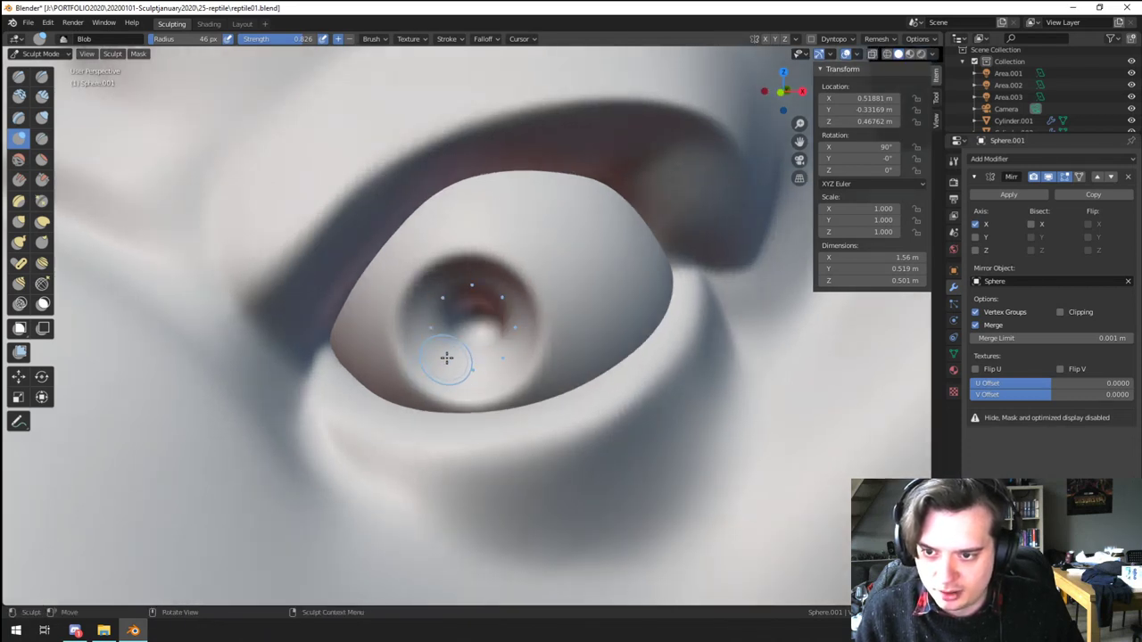
Step: Sharpen the iris and pupil rims with the Pinch/Magnify brush, undoing the last stroke around the pupil
{"action": "left_click", "coordinate": [42, 202]}
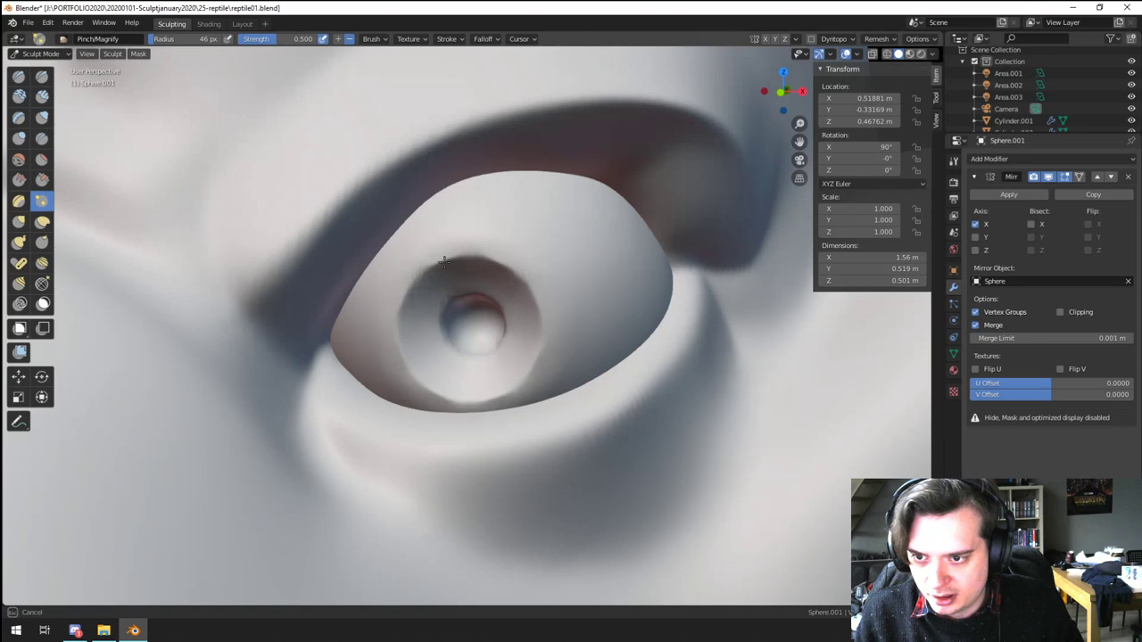
{"action": "left_click_drag", "start_coordinate": [550, 361], "coordinate": [539, 368]}
{"action": "mouse_move", "coordinate": [539, 368]}
{"action": "middle_mouse_down", "text": "ctrl"}
{"action": "mouse_move", "coordinate": [403, 553]}
{"action": "mouse_move", "coordinate": [431, 434]}
{"action": "mouse_move", "coordinate": [398, 562]}
{"action": "mouse_move", "coordinate": [475, 439]}
{"action": "mouse_move", "coordinate": [464, 334]}
{"action": "mouse_move", "coordinate": [499, 446]}
{"action": "mouse_move", "coordinate": [410, 410]}
{"action": "mouse_move", "coordinate": [490, 263]}
{"action": "middle_mouse_up", "text": "ctrl"}
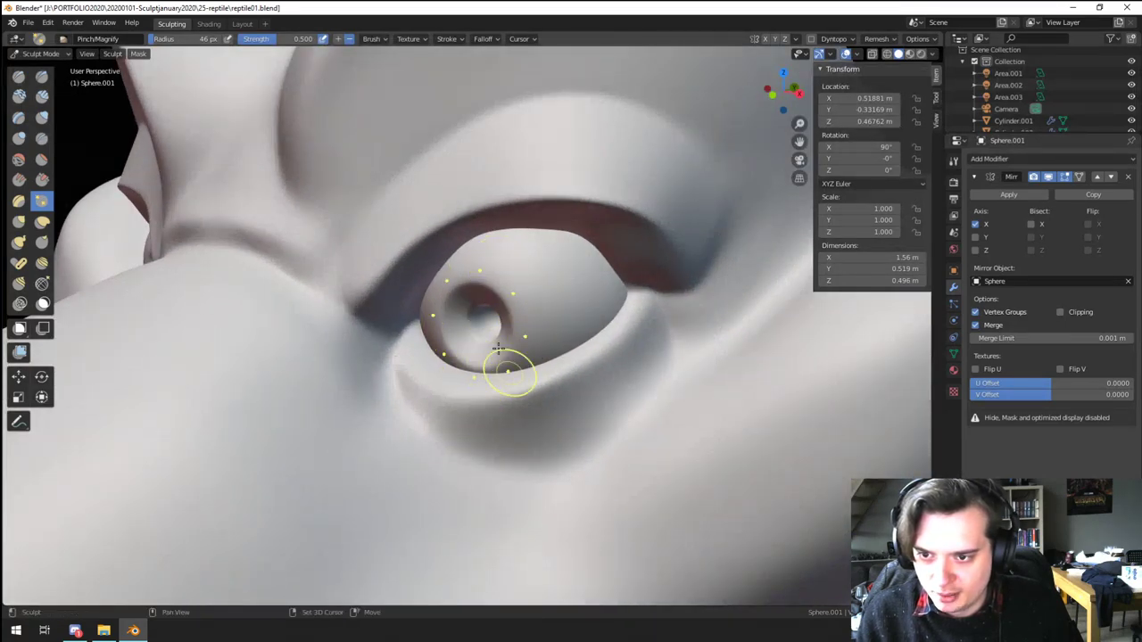
{"action": "middle_click_drag", "start_coordinate": [499, 349], "coordinate": [479, 283], "text": "ctrl"}
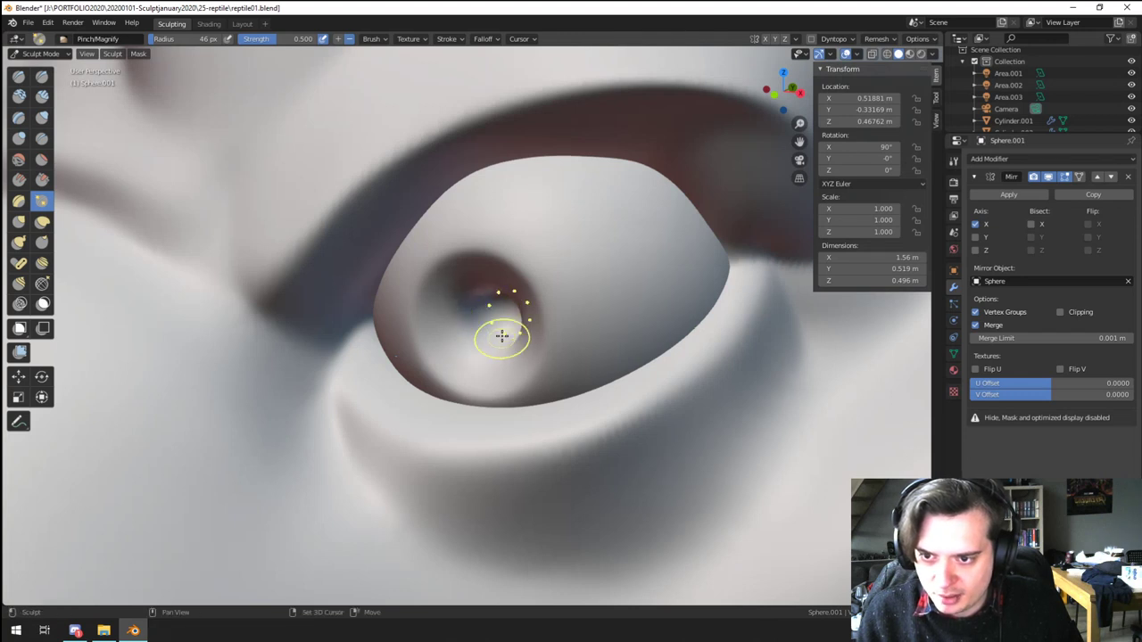
{"action": "mouse_move", "coordinate": [503, 308]}
{"action": "middle_mouse_down"}
{"action": "mouse_move", "coordinate": [527, 270]}
{"action": "mouse_move", "coordinate": [512, 282]}
{"action": "middle_mouse_up"}
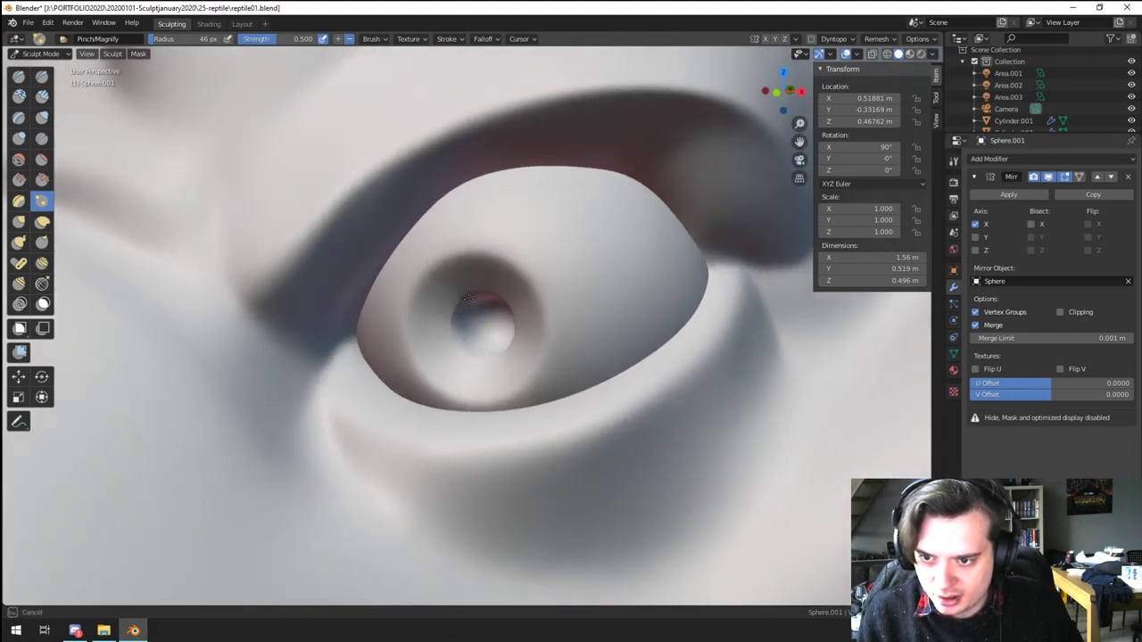
{"action": "left_click_drag", "start_coordinate": [468, 299], "coordinate": [459, 331]}
{"action": "key", "text": "ctrl+z"}
Step: Leave sculpting of the eyeball and return to Object Mode with the whole head in view
{"action": "middle_click_drag", "start_coordinate": [506, 322], "coordinate": [452, 545], "text": "ctrl"}
{"action": "mouse_move", "coordinate": [420, 446]}
{"action": "middle_mouse_down"}
{"action": "mouse_move", "coordinate": [462, 425]}
{"action": "mouse_move", "coordinate": [490, 373]}
{"action": "mouse_move", "coordinate": [484, 450]}
{"action": "mouse_move", "coordinate": [516, 426]}
{"action": "mouse_move", "coordinate": [502, 453]}
{"action": "mouse_move", "coordinate": [449, 440]}
{"action": "mouse_move", "coordinate": [449, 398]}
{"action": "middle_mouse_up"}
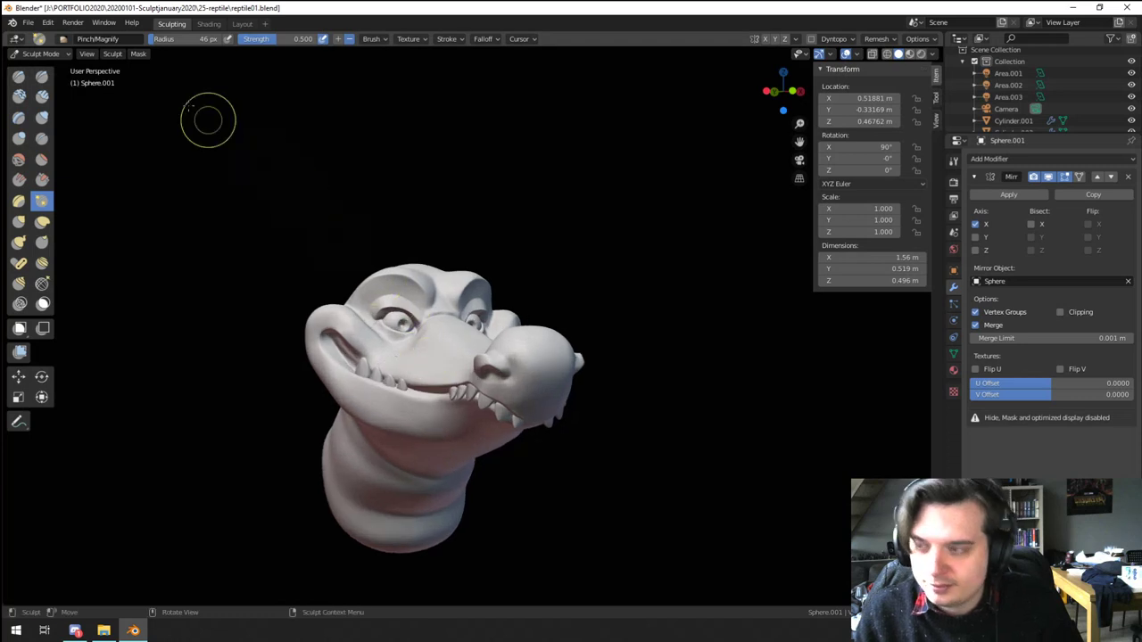
{"action": "left_click", "coordinate": [64, 56]}
{"action": "left_click", "coordinate": [59, 68]}
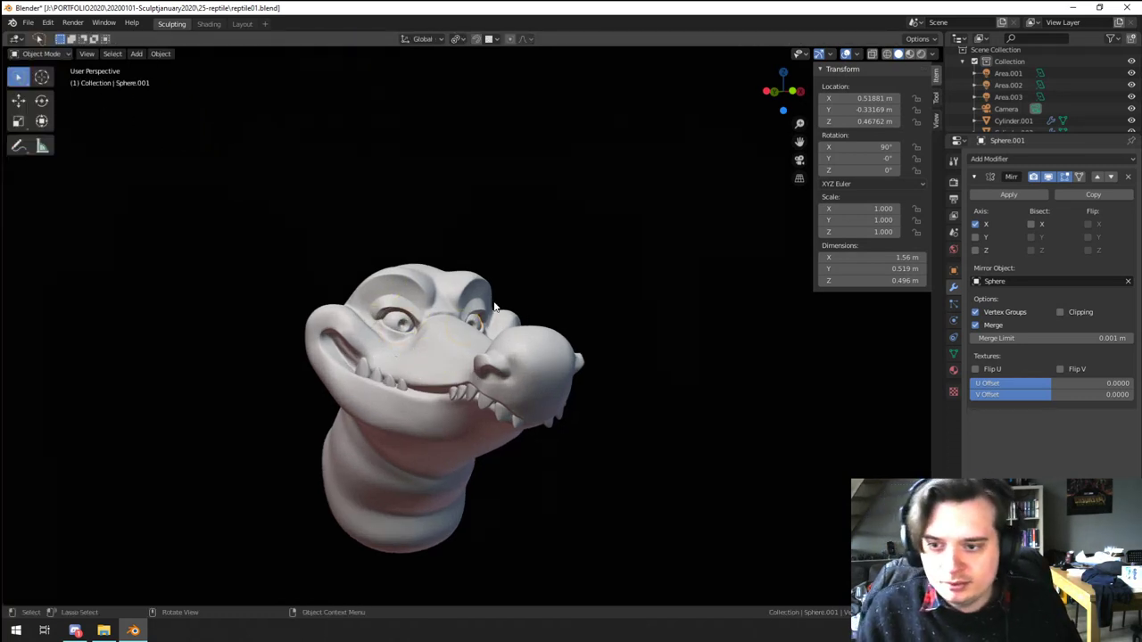
Step: Rotate the mirrored eyeballs about the global X axis to adjust the direction of the gaze
{"action": "scroll", "coordinate": [493, 306], "scroll_direction": "up", "scroll_amount": 3}
{"action": "key", "text": "r"}
{"action": "key", "text": "x"}
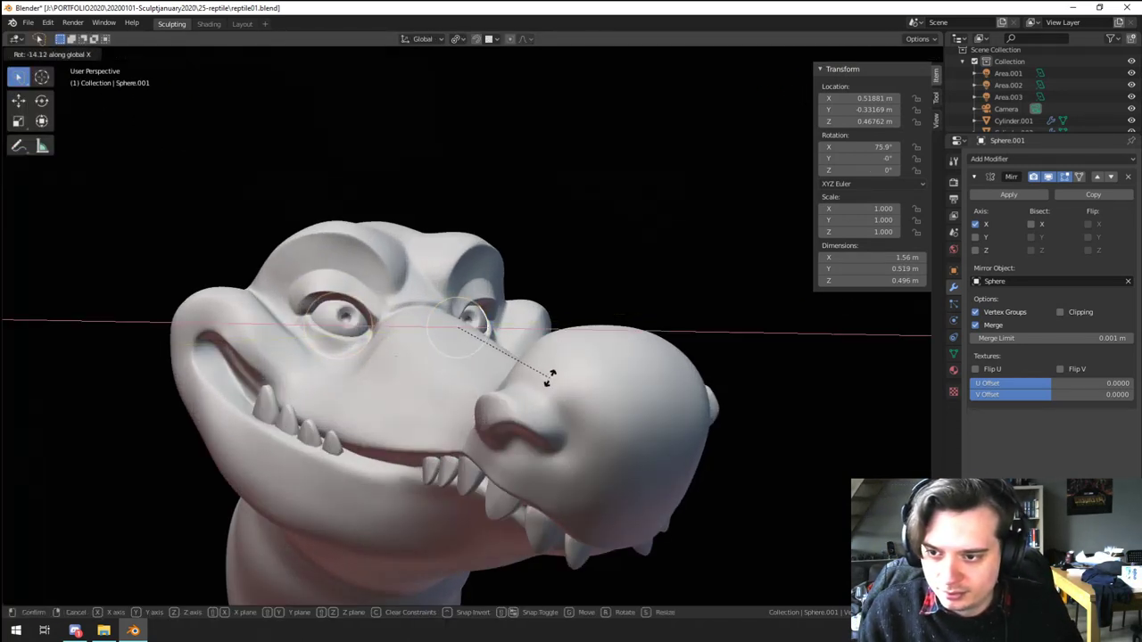
{"action": "left_click", "coordinate": [539, 432]}
{"action": "middle_click_drag", "start_coordinate": [467, 432], "coordinate": [437, 407]}
Step: Select the reptile head mesh and switch it to Sculpt Mode
{"action": "key", "text": "a"}
{"action": "key", "text": "a"}
{"action": "scroll", "coordinate": [497, 436], "scroll_direction": "down", "scroll_amount": 5}
{"action": "scroll", "coordinate": [425, 443], "scroll_direction": "up", "scroll_amount": 2}
{"action": "scroll", "coordinate": [467, 417], "scroll_direction": "up", "scroll_amount": 1}
{"action": "left_click", "coordinate": [404, 366]}
{"action": "left_click", "coordinate": [62, 56]}
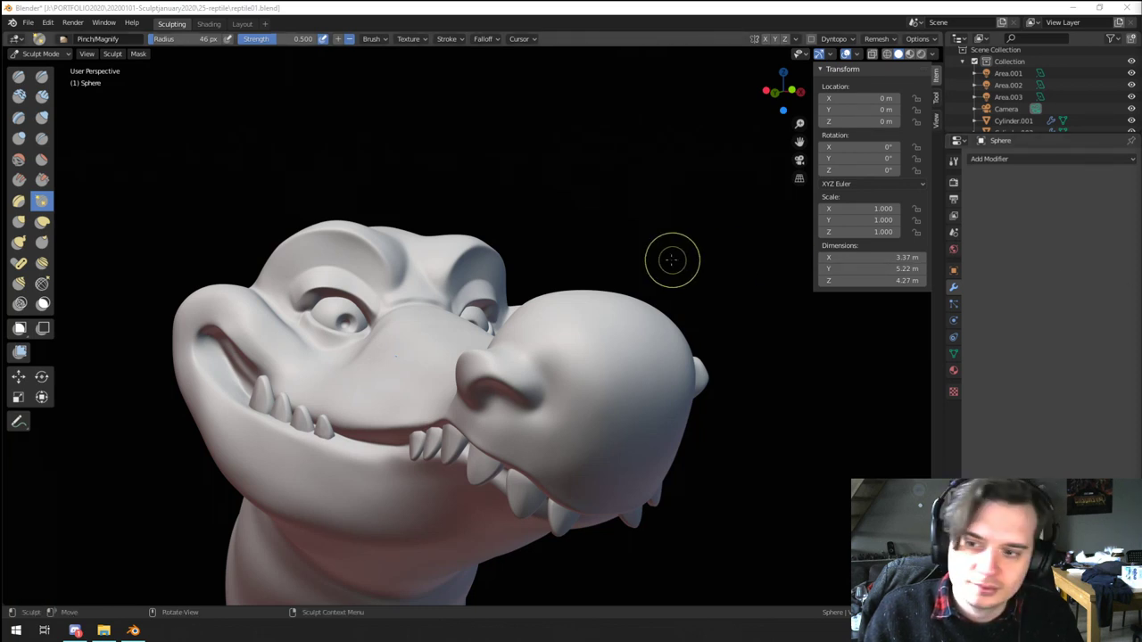
Step: Reshape the throat below the jaw with the Grab brush at a radius of 216 px
{"action": "scroll", "coordinate": [661, 261], "scroll_direction": "down", "scroll_amount": 4}
{"action": "middle_click_drag", "start_coordinate": [506, 291], "coordinate": [592, 308]}
{"action": "mouse_move", "coordinate": [498, 302]}
{"action": "middle_mouse_down"}
{"action": "mouse_move", "coordinate": [482, 300]}
{"action": "mouse_move", "coordinate": [562, 299]}
{"action": "mouse_move", "coordinate": [613, 326]}
{"action": "middle_mouse_up"}
{"action": "key", "text": "g"}
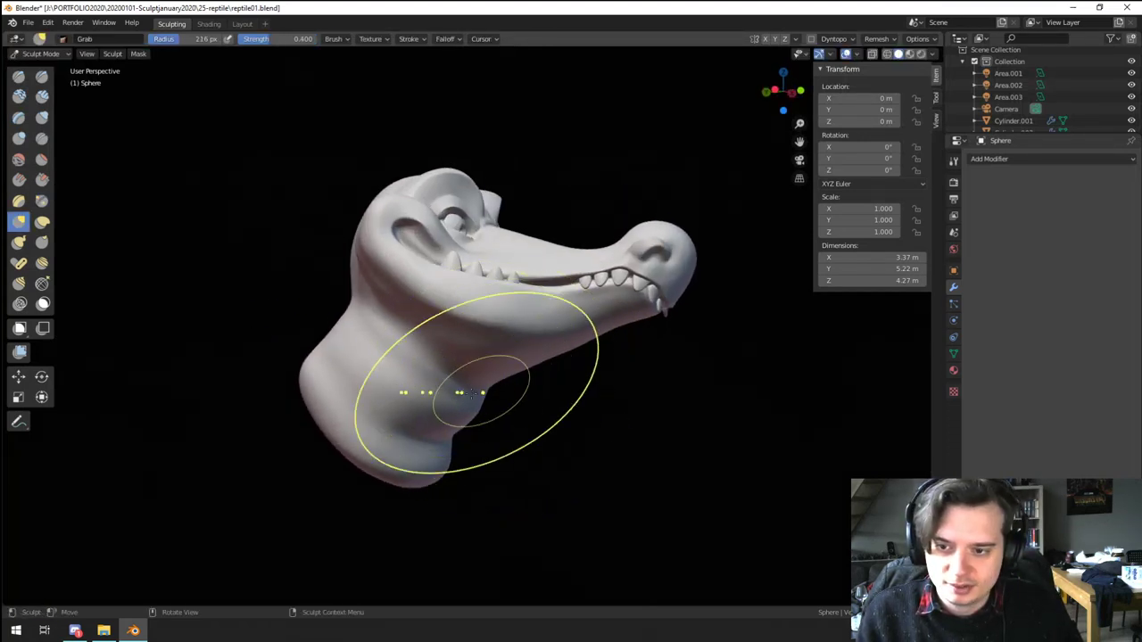
{"action": "left_click_drag", "start_coordinate": [471, 411], "coordinate": [478, 420]}
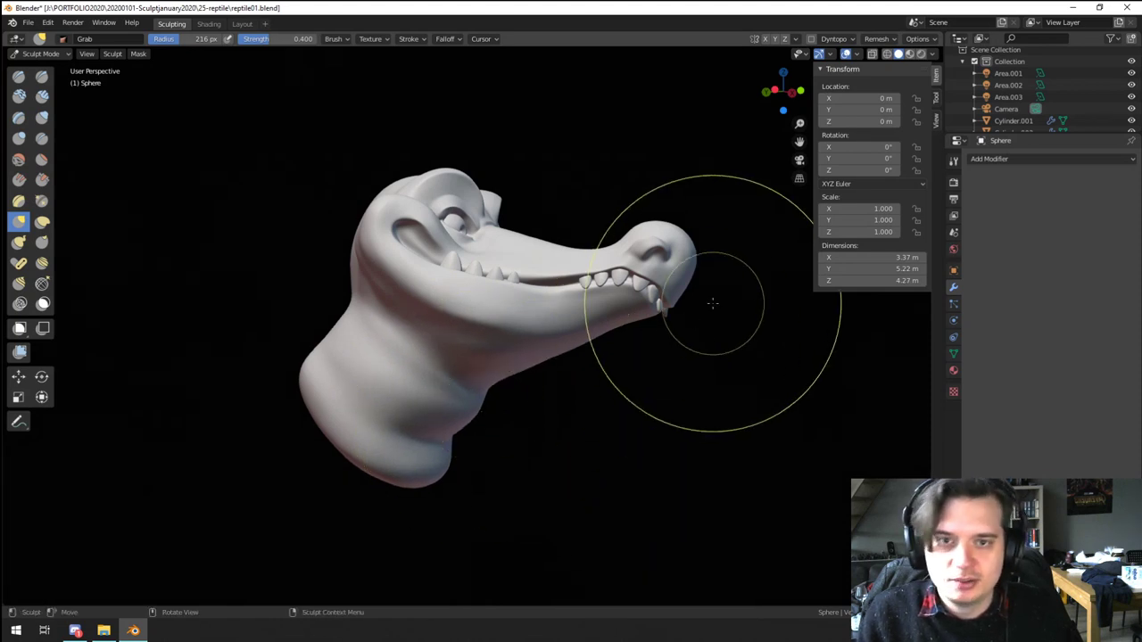
Step: Turn on X mirror symmetry and pull the side of the neck forward with the Grab brush
{"action": "left_click", "coordinate": [800, 39]}
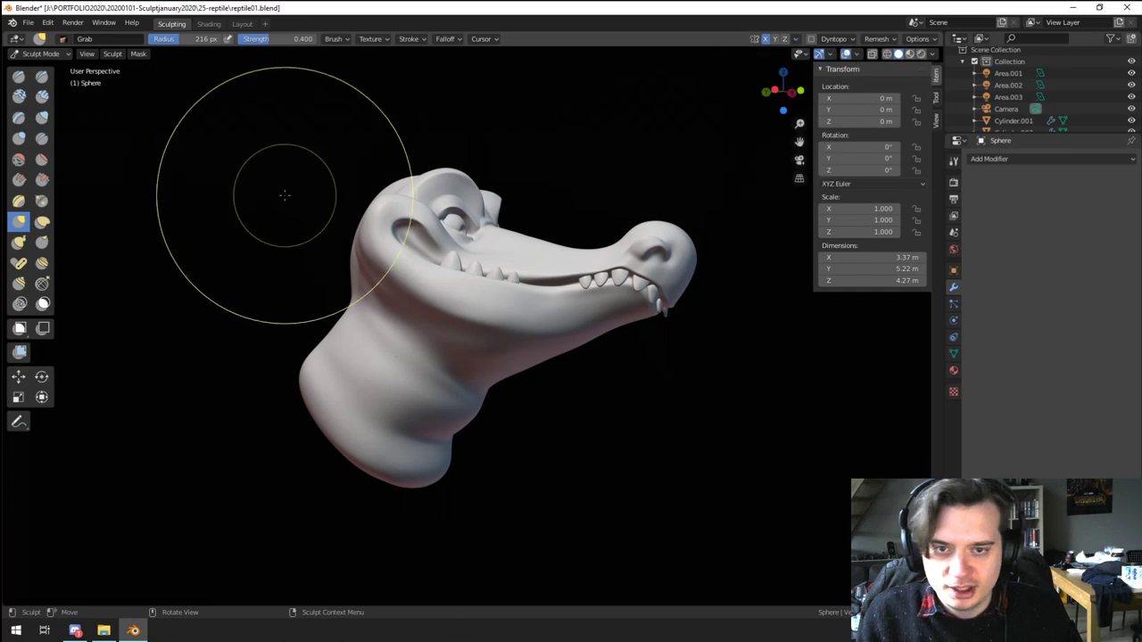
{"action": "key", "text": "f"}
{"action": "left_click", "coordinate": [359, 407]}
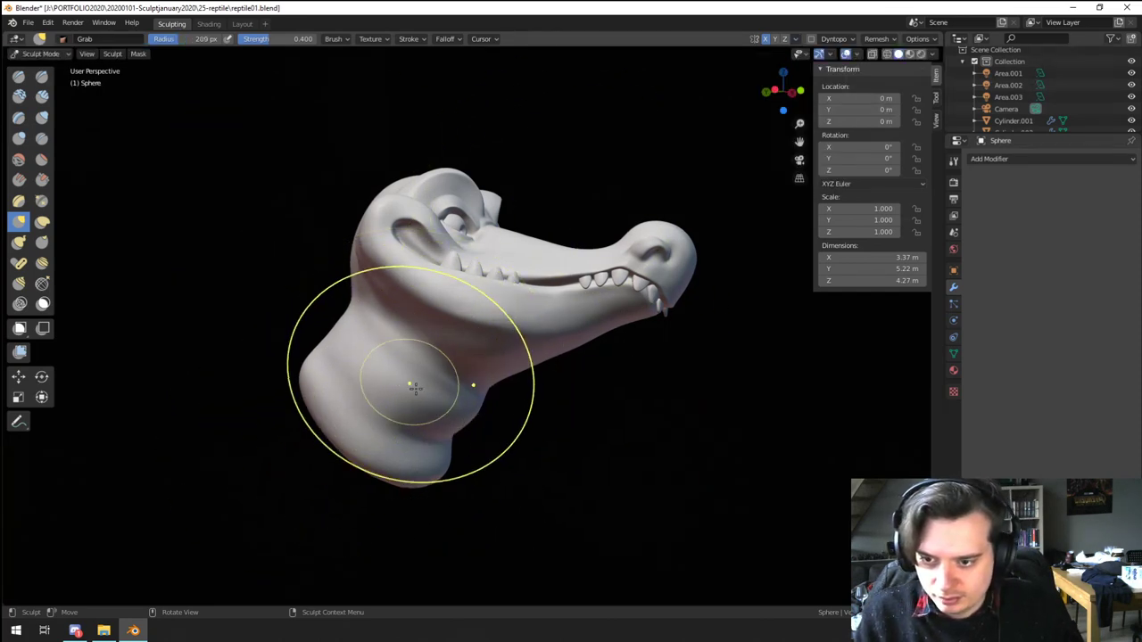
{"action": "left_click_drag", "start_coordinate": [413, 384], "coordinate": [433, 397]}
{"action": "middle_click_drag", "start_coordinate": [433, 398], "coordinate": [462, 403]}
{"action": "key", "text": "f"}
{"action": "left_click", "coordinate": [454, 402]}
{"action": "left_click_drag", "start_coordinate": [467, 389], "coordinate": [488, 391]}
{"action": "middle_click_drag", "start_coordinate": [488, 393], "coordinate": [420, 369]}
Step: Flatten the neck folds behind and below the jaw with the Flatten/Contrast brush at 120 px
{"action": "left_click", "coordinate": [42, 158]}
{"action": "middle_click_drag", "start_coordinate": [430, 288], "coordinate": [402, 268]}
{"action": "key", "text": "f"}
{"action": "left_click", "coordinate": [456, 298]}
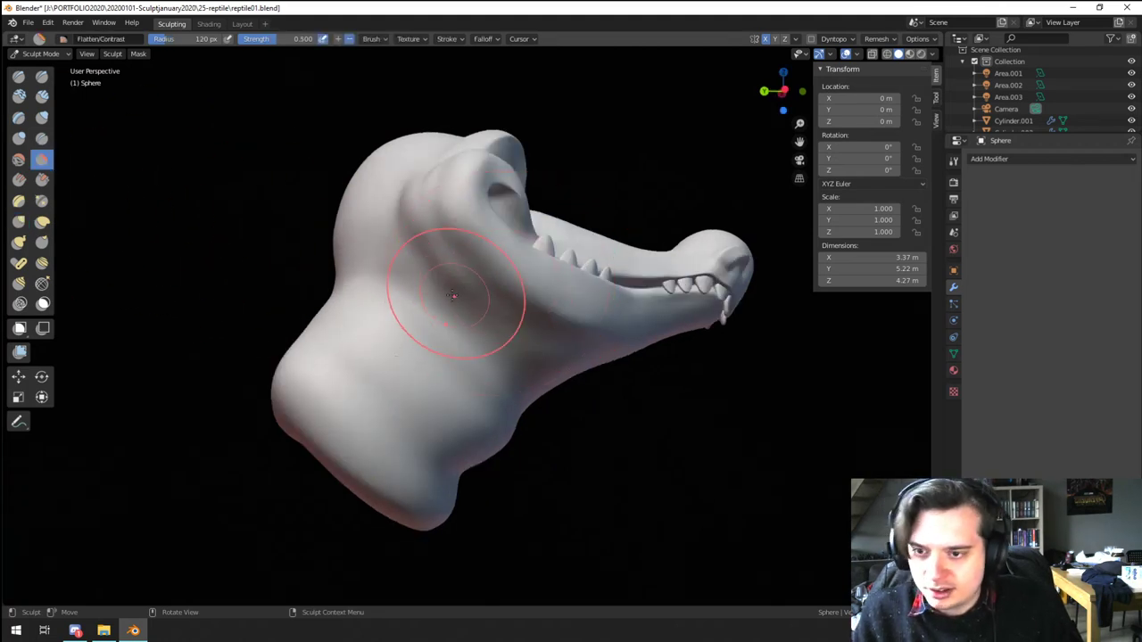
{"action": "left_click_drag", "start_coordinate": [506, 329], "coordinate": [472, 311]}
{"action": "middle_click_drag", "start_coordinate": [472, 311], "coordinate": [475, 296]}
{"action": "mouse_move", "coordinate": [526, 314]}
{"action": "left_mouse_down"}
{"action": "mouse_move", "coordinate": [562, 316]}
{"action": "mouse_move", "coordinate": [578, 290]}
{"action": "left_mouse_up"}
{"action": "mouse_move", "coordinate": [578, 267]}
{"action": "left_mouse_down"}
{"action": "mouse_move", "coordinate": [578, 378]}
{"action": "mouse_move", "coordinate": [568, 379]}
{"action": "left_mouse_up"}
Step: Even out the remaining bumps around the throat and neck with more Flatten/Contrast strokes
{"action": "middle_click_drag", "start_coordinate": [456, 307], "coordinate": [502, 298]}
{"action": "mouse_move", "coordinate": [506, 298]}
{"action": "left_mouse_down"}
{"action": "mouse_move", "coordinate": [495, 176]}
{"action": "mouse_move", "coordinate": [507, 242]}
{"action": "left_mouse_up"}
{"action": "middle_click_drag", "start_coordinate": [511, 250], "coordinate": [478, 344]}
{"action": "mouse_move", "coordinate": [473, 348]}
{"action": "left_mouse_down"}
{"action": "mouse_move", "coordinate": [470, 327]}
{"action": "mouse_move", "coordinate": [462, 338]}
{"action": "left_mouse_up"}
{"action": "middle_click_drag", "start_coordinate": [458, 343], "coordinate": [426, 367]}
{"action": "mouse_move", "coordinate": [425, 372]}
{"action": "left_mouse_down"}
{"action": "mouse_move", "coordinate": [426, 258]}
{"action": "mouse_move", "coordinate": [425, 279]}
{"action": "left_mouse_up"}
{"action": "middle_click_drag", "start_coordinate": [423, 287], "coordinate": [307, 247]}
{"action": "scroll", "coordinate": [426, 308], "scroll_direction": "down", "scroll_amount": 5}
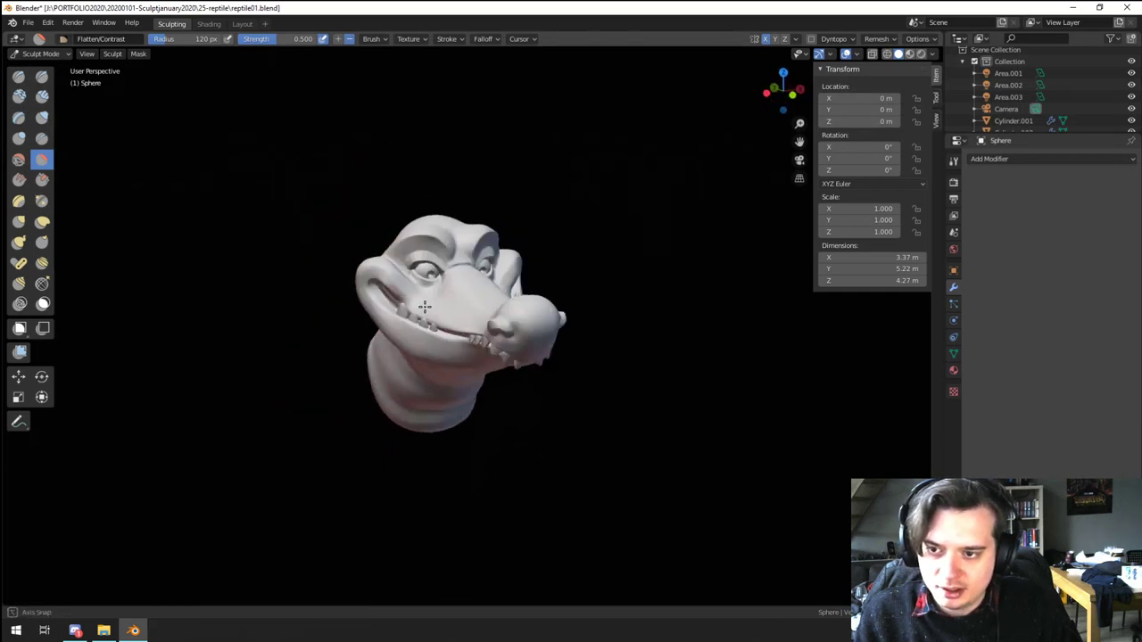
{"action": "middle_click_drag", "start_coordinate": [426, 309], "coordinate": [437, 254]}
{"action": "scroll", "coordinate": [426, 316], "scroll_direction": "up", "scroll_amount": 5}
{"action": "left_click_drag", "start_coordinate": [426, 329], "coordinate": [435, 397]}
{"action": "middle_click_drag", "start_coordinate": [434, 401], "coordinate": [532, 398]}
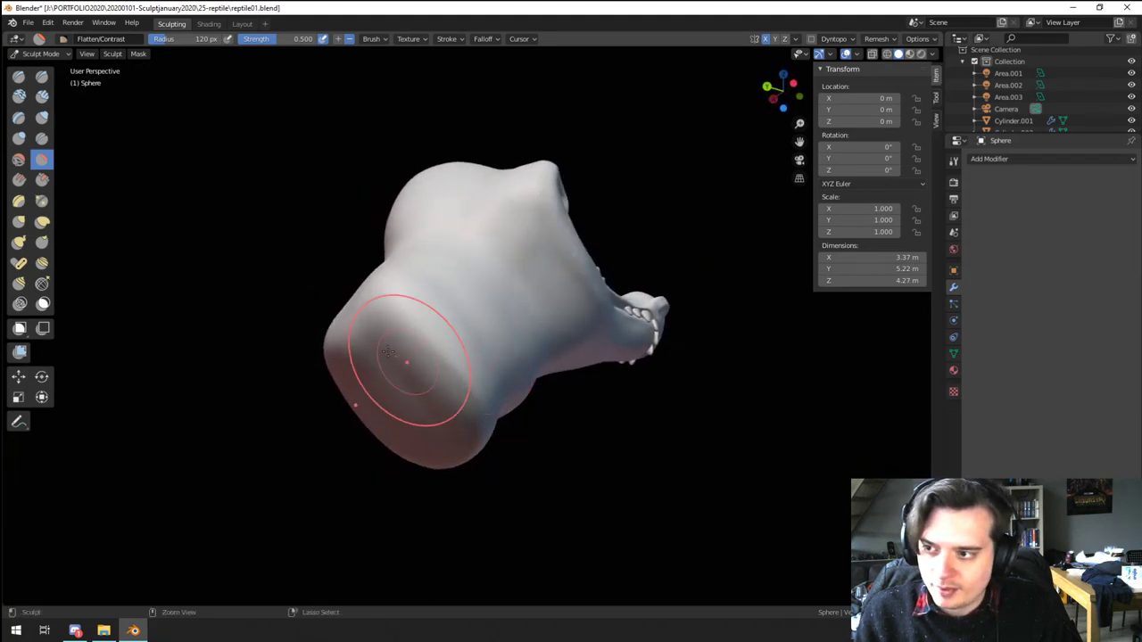
Step: Scrape the underside of the neck base flat with the Scrape/Peaks brush at 209 px and strength 1.000
{"action": "left_click", "coordinate": [42, 180]}
{"action": "left_click_drag", "start_coordinate": [383, 329], "coordinate": [434, 378]}
{"action": "middle_click_drag", "start_coordinate": [434, 378], "coordinate": [436, 336]}
{"action": "left_click_drag", "start_coordinate": [435, 337], "coordinate": [370, 361]}
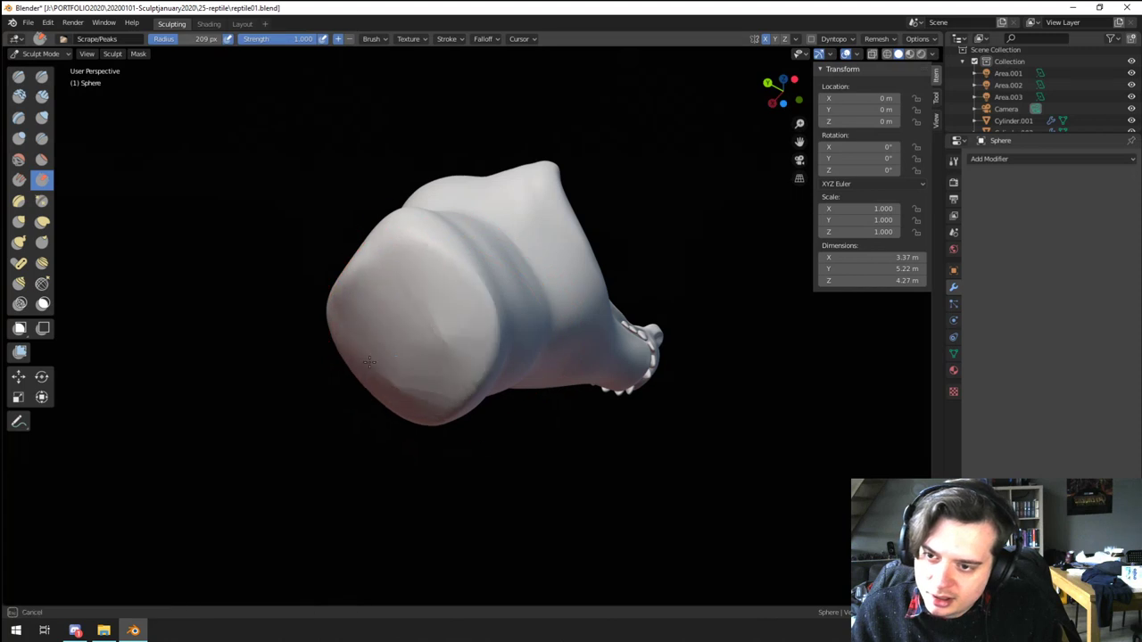
{"action": "mouse_move", "coordinate": [443, 334]}
{"action": "middle_mouse_down"}
{"action": "mouse_move", "coordinate": [336, 360]}
{"action": "mouse_move", "coordinate": [314, 395]}
{"action": "mouse_move", "coordinate": [385, 364]}
{"action": "middle_mouse_up"}
Step: Push the bottom edge of the neck upward into a concave arch with the Grab brush
{"action": "scroll", "coordinate": [334, 375], "scroll_direction": "down", "scroll_amount": 1}
{"action": "scroll", "coordinate": [331, 361], "scroll_direction": "up", "scroll_amount": 1}
{"action": "key", "text": "g"}
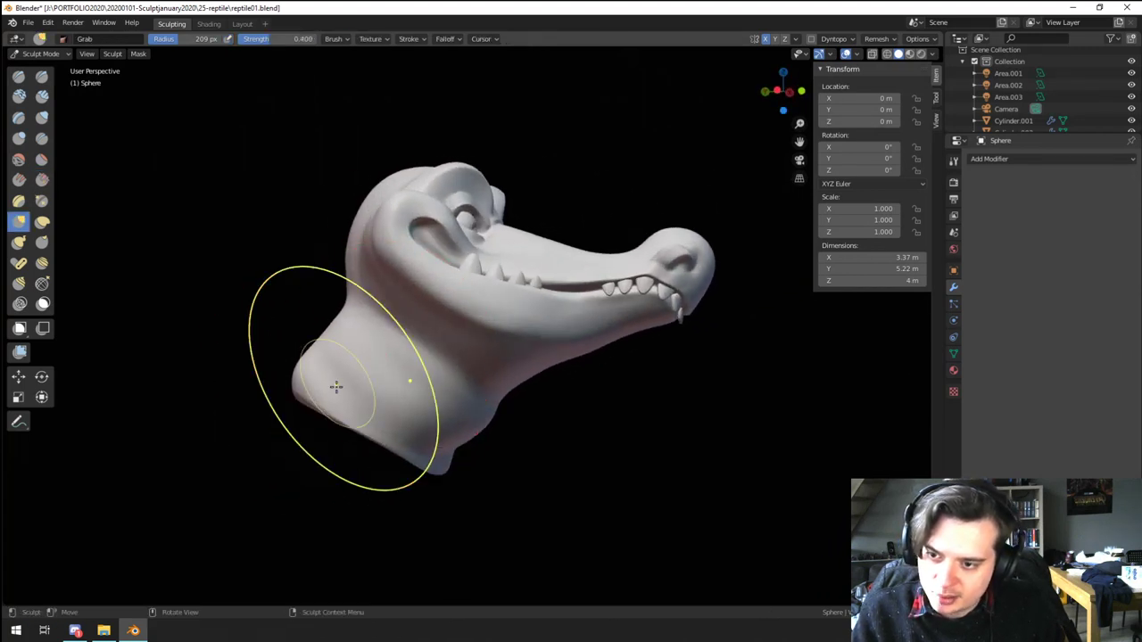
{"action": "left_click_drag", "start_coordinate": [325, 413], "coordinate": [356, 390]}
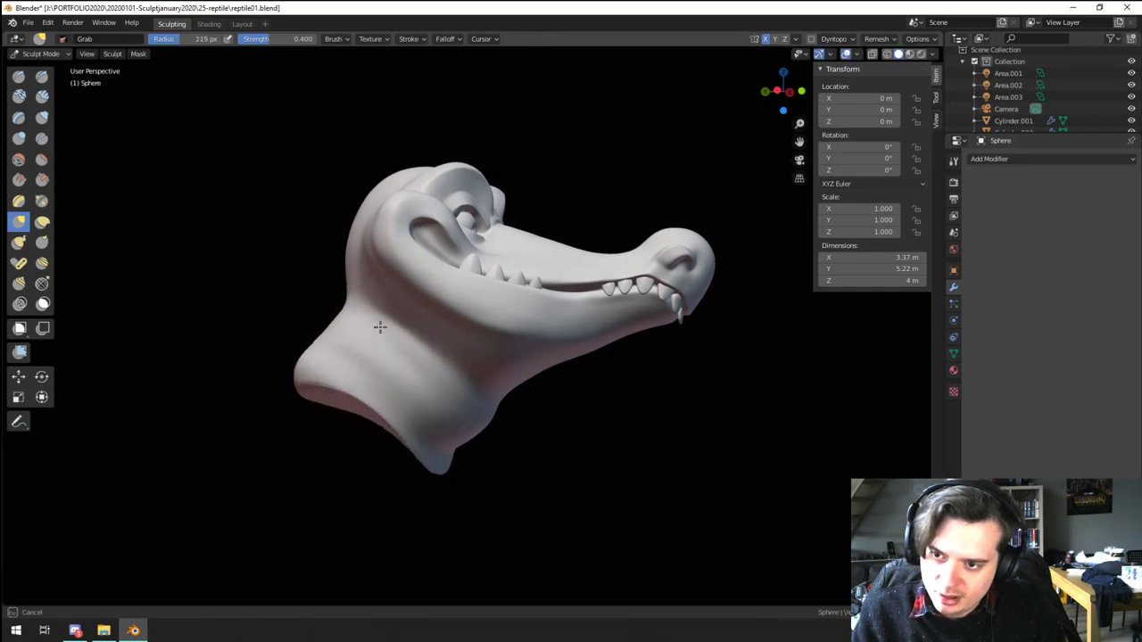
{"action": "mouse_move", "coordinate": [380, 328]}
{"action": "middle_mouse_down"}
{"action": "mouse_move", "coordinate": [311, 349]}
{"action": "mouse_move", "coordinate": [327, 340]}
{"action": "mouse_move", "coordinate": [406, 358]}
{"action": "middle_mouse_up"}
{"action": "left_click_drag", "start_coordinate": [347, 400], "coordinate": [363, 384]}
{"action": "mouse_move", "coordinate": [365, 383]}
{"action": "middle_mouse_down"}
{"action": "mouse_move", "coordinate": [304, 362]}
{"action": "mouse_move", "coordinate": [280, 378]}
{"action": "mouse_move", "coordinate": [357, 369]}
{"action": "mouse_move", "coordinate": [337, 382]}
{"action": "middle_mouse_up"}
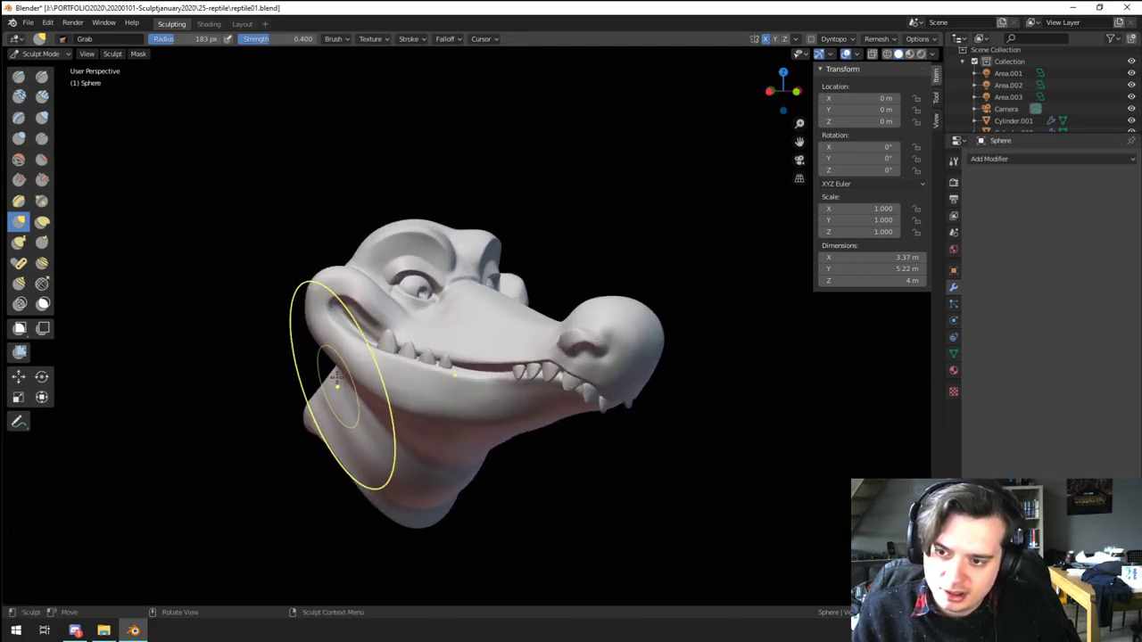
Step: Choose the Orb_Hammered_Metal Draw brush and test it on the top of the snout, undoing the stroke
{"action": "middle_click_drag", "start_coordinate": [379, 307], "coordinate": [356, 381], "text": "ctrl"}
{"action": "middle_click_drag", "start_coordinate": [357, 402], "coordinate": [345, 433], "text": "ctrl"}
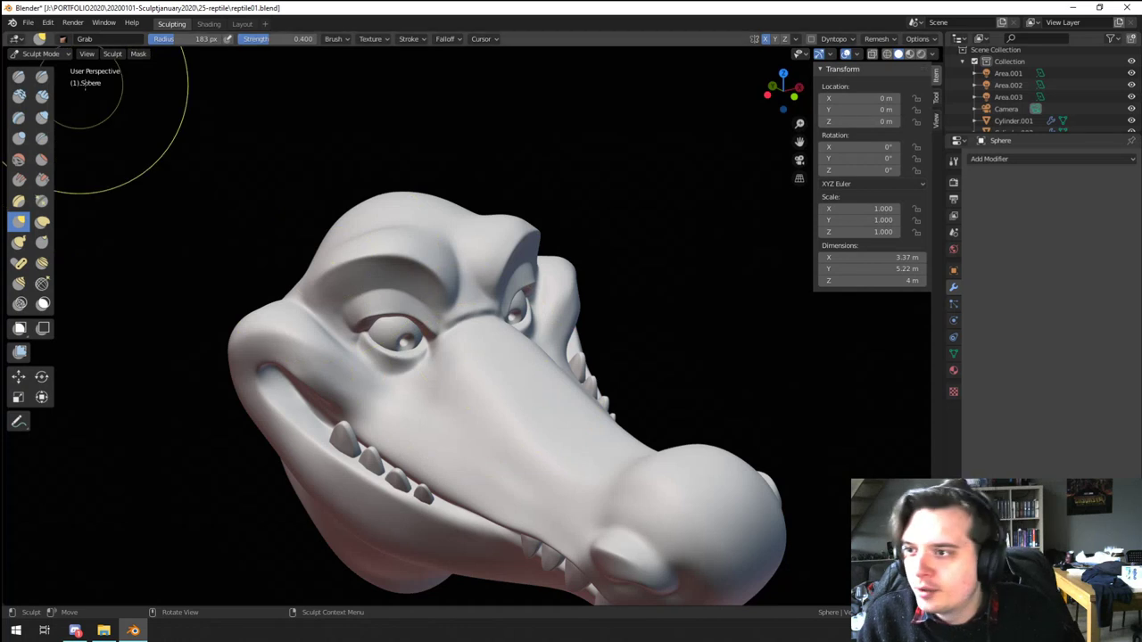
{"action": "left_click", "coordinate": [19, 81]}
{"action": "left_click", "coordinate": [64, 39]}
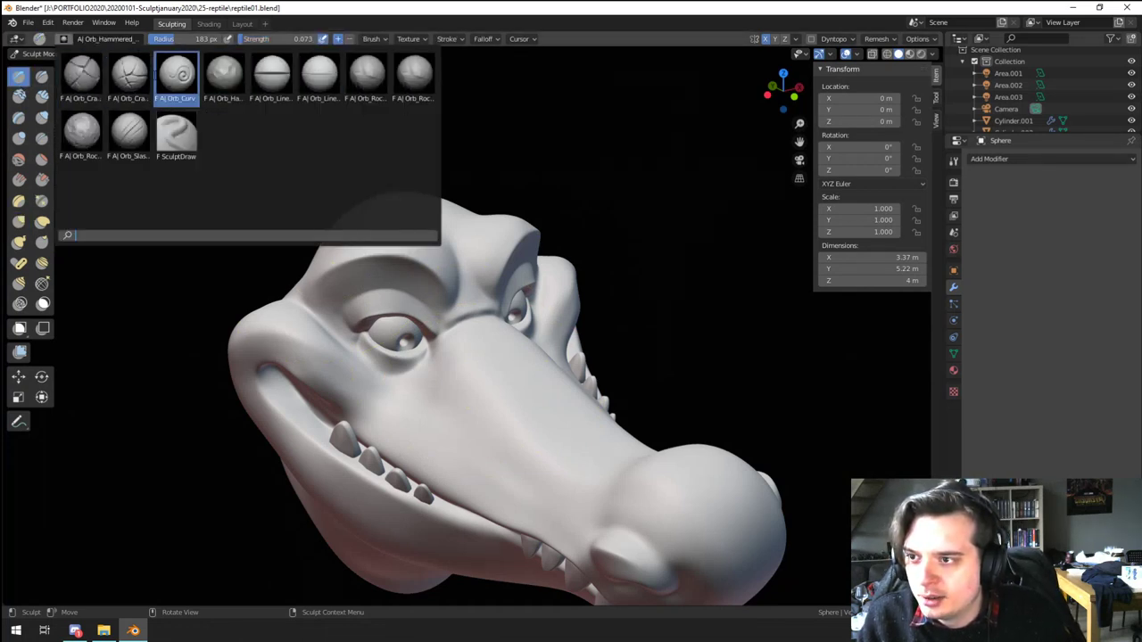
{"action": "left_click", "coordinate": [242, 82]}
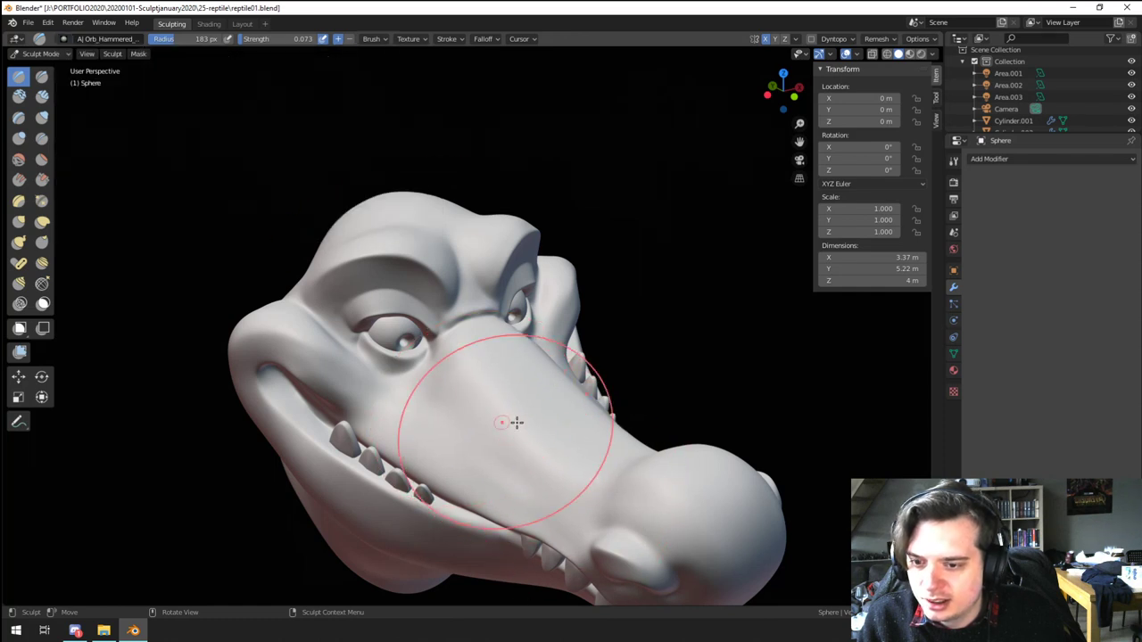
{"action": "mouse_move", "coordinate": [499, 412]}
{"action": "left_mouse_down"}
{"action": "mouse_move", "coordinate": [546, 403]}
{"action": "mouse_move", "coordinate": [576, 434]}
{"action": "left_mouse_up"}
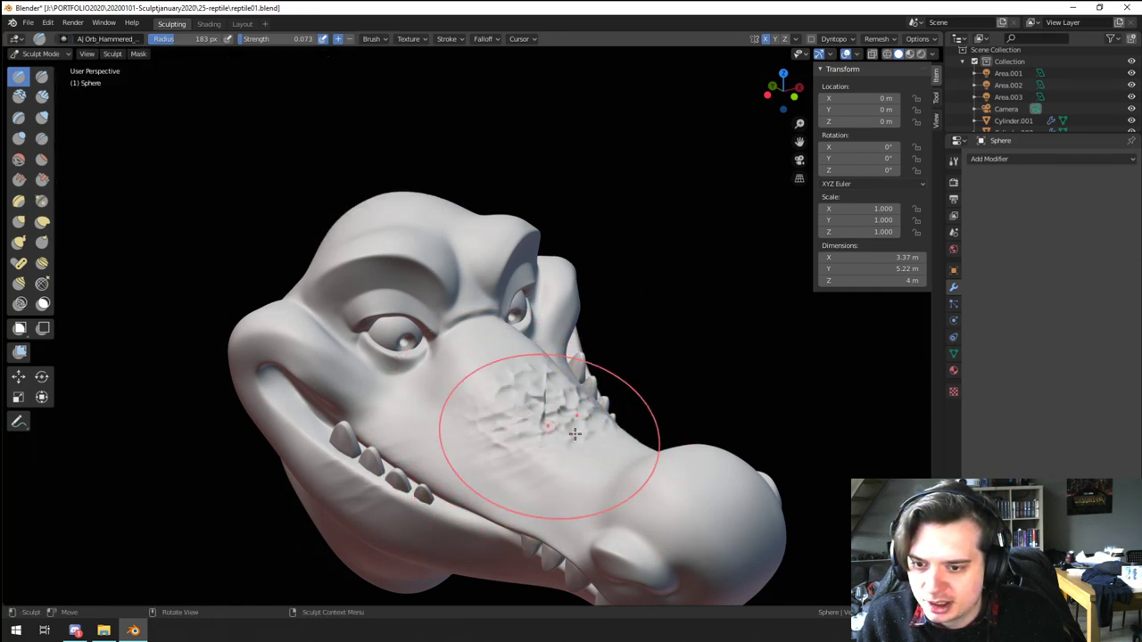
{"action": "key", "text": "ctrl+z"}
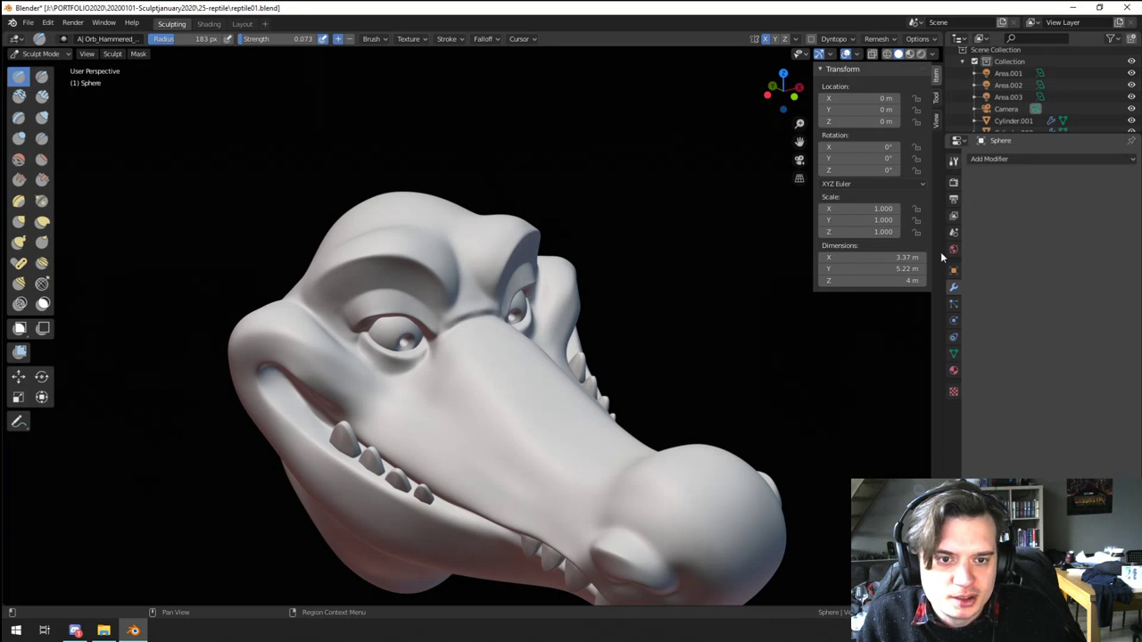
Step: Make a copy of the hammered metal brush named reptile and give it a new empty texture
{"action": "left_click", "coordinate": [953, 160]}
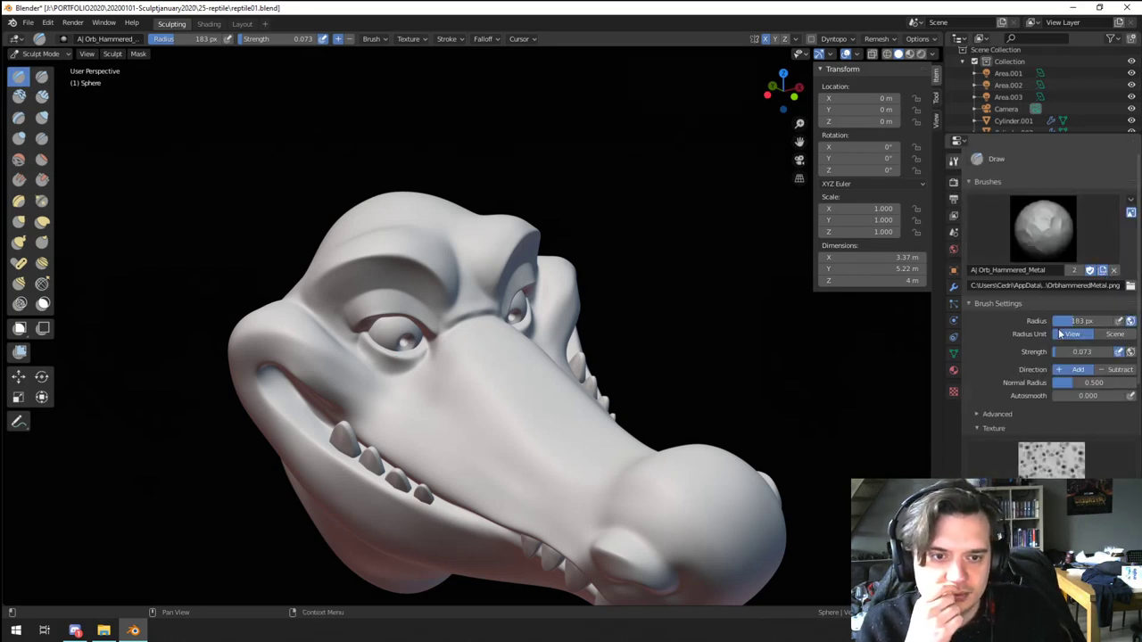
{"action": "left_click", "coordinate": [1042, 269]}
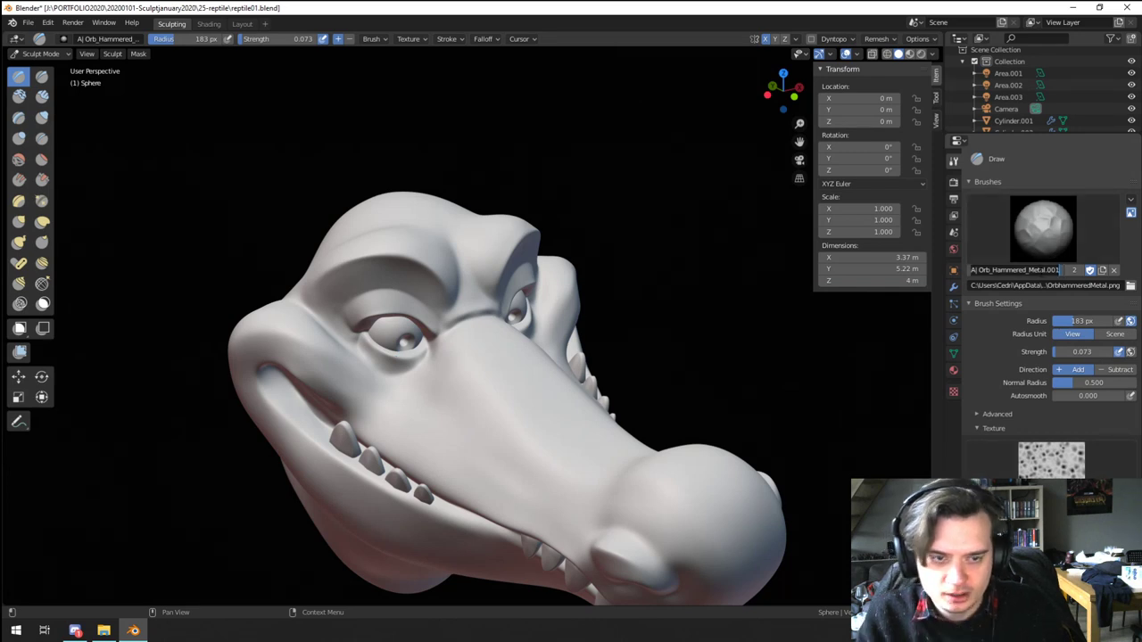
{"action": "type", "text": "res"}
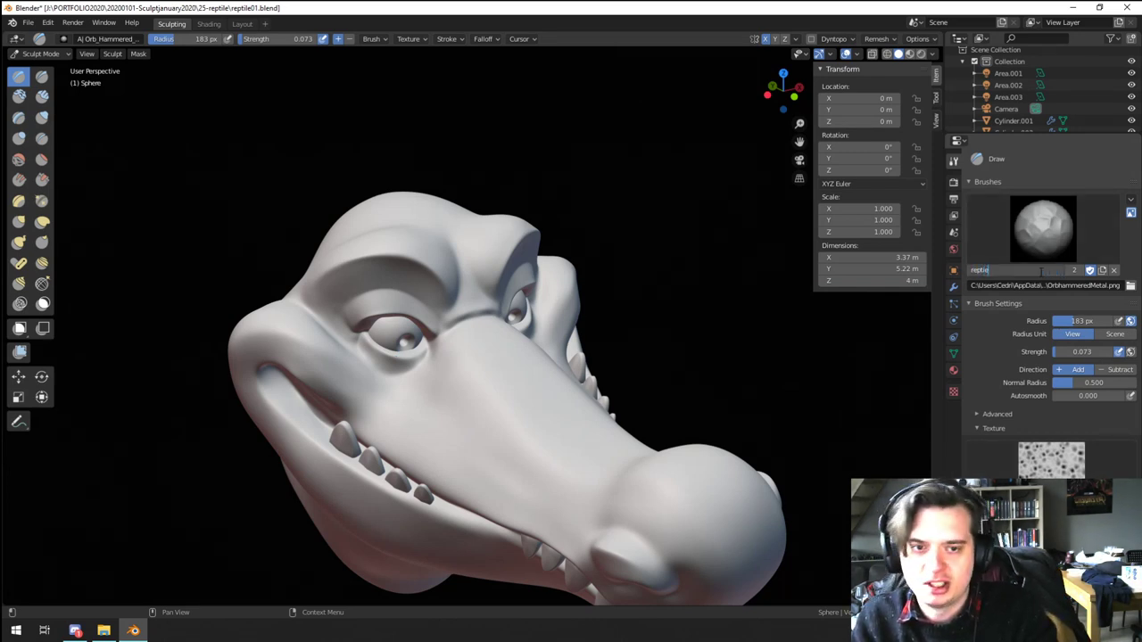
{"action": "key", "text": "Return"}
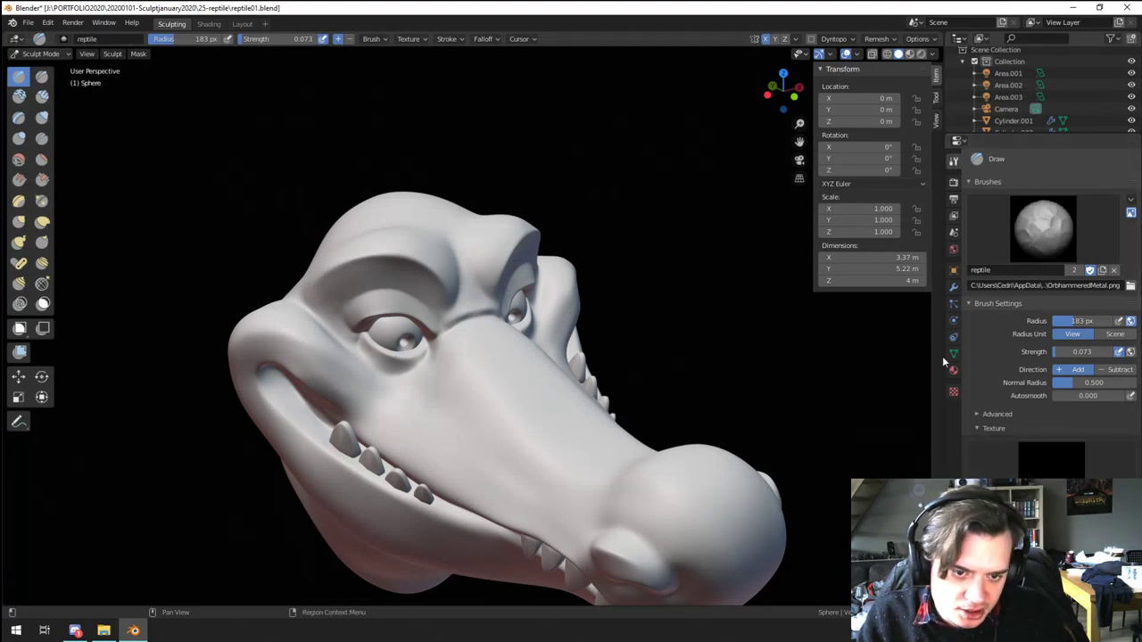
{"action": "left_click", "coordinate": [953, 391]}
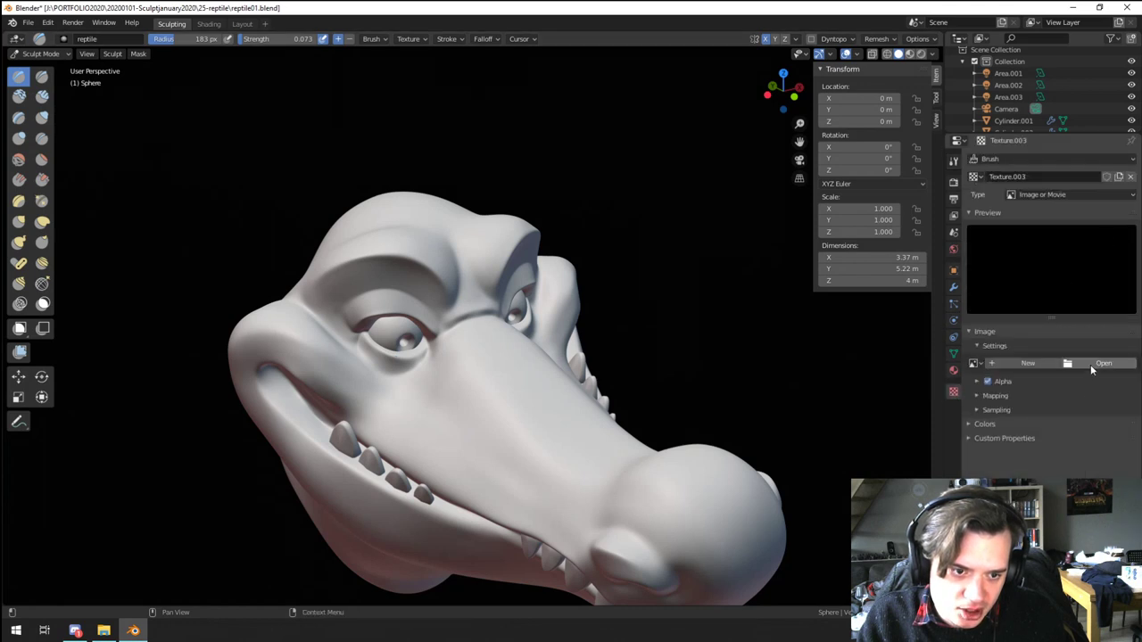
{"action": "left_click", "coordinate": [1092, 367]}
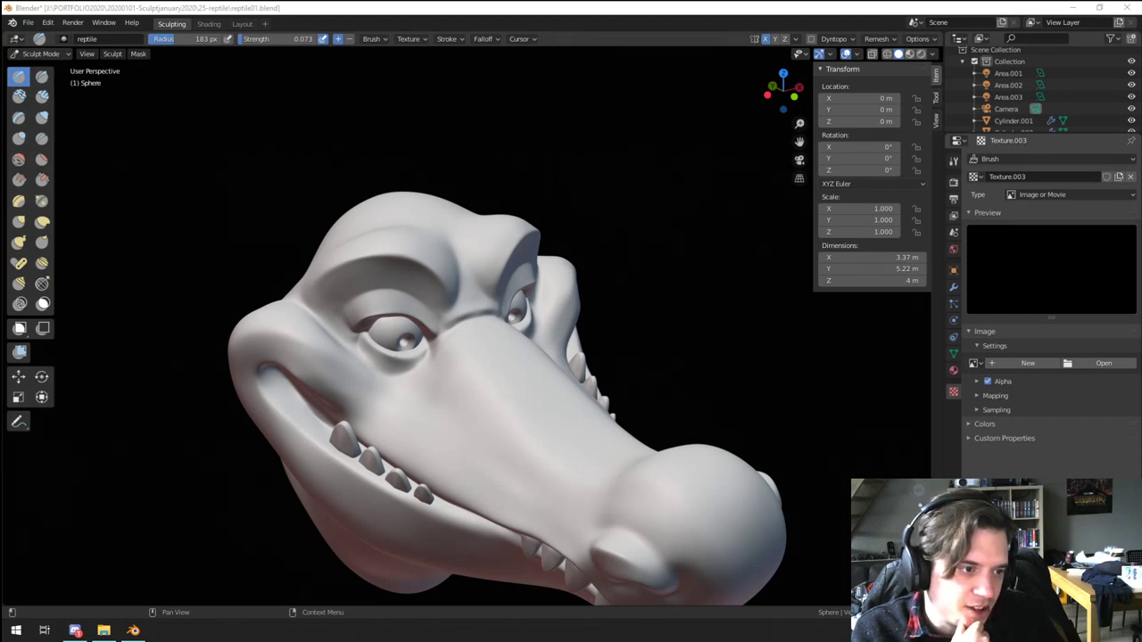
{"action": "double_click", "coordinate": [497, 410]}
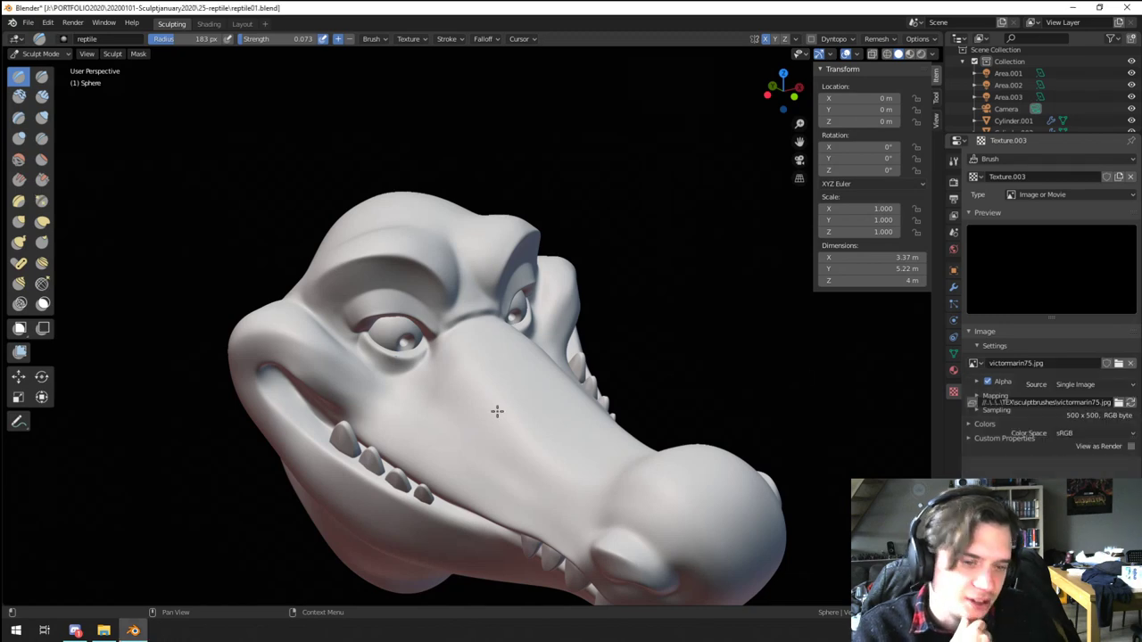
Step: Test the scale pattern with strokes on the neck behind the jaw and undo them
{"action": "mouse_move", "coordinate": [276, 391]}
{"action": "middle_mouse_down"}
{"action": "mouse_move", "coordinate": [347, 385]}
{"action": "mouse_move", "coordinate": [355, 344]}
{"action": "middle_mouse_up"}
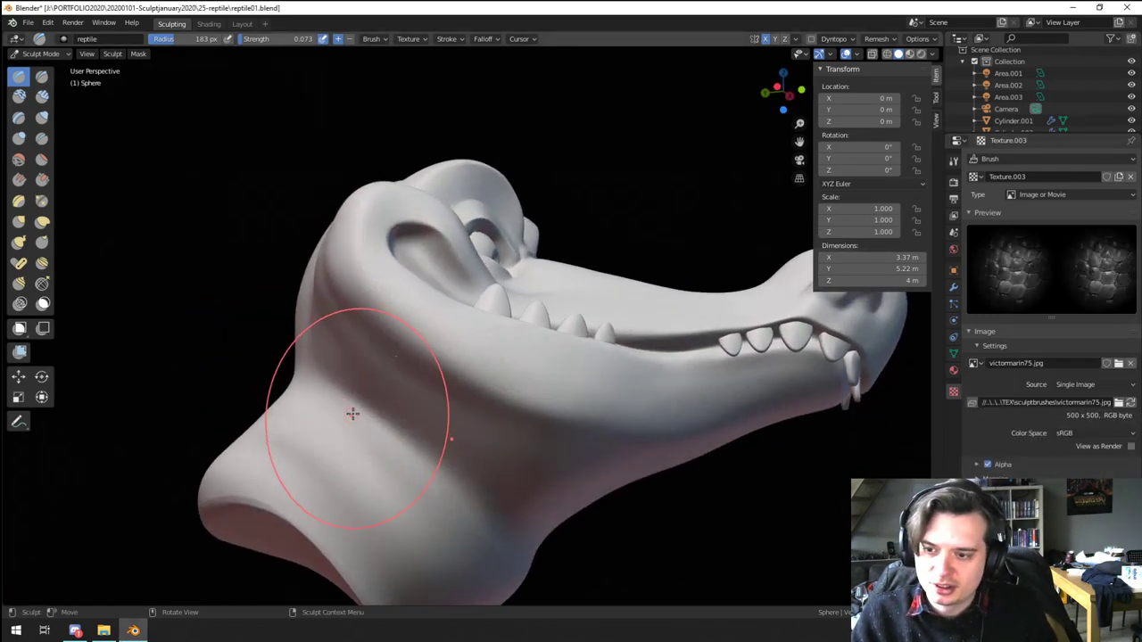
{"action": "left_click_drag", "start_coordinate": [375, 380], "coordinate": [500, 454]}
{"action": "mouse_move", "coordinate": [536, 455]}
{"action": "middle_mouse_down"}
{"action": "mouse_move", "coordinate": [489, 382]}
{"action": "mouse_move", "coordinate": [566, 446]}
{"action": "middle_mouse_up"}
{"action": "left_click_drag", "start_coordinate": [411, 385], "coordinate": [473, 413]}
{"action": "middle_click_drag", "start_coordinate": [509, 411], "coordinate": [489, 451], "text": "ctrl"}
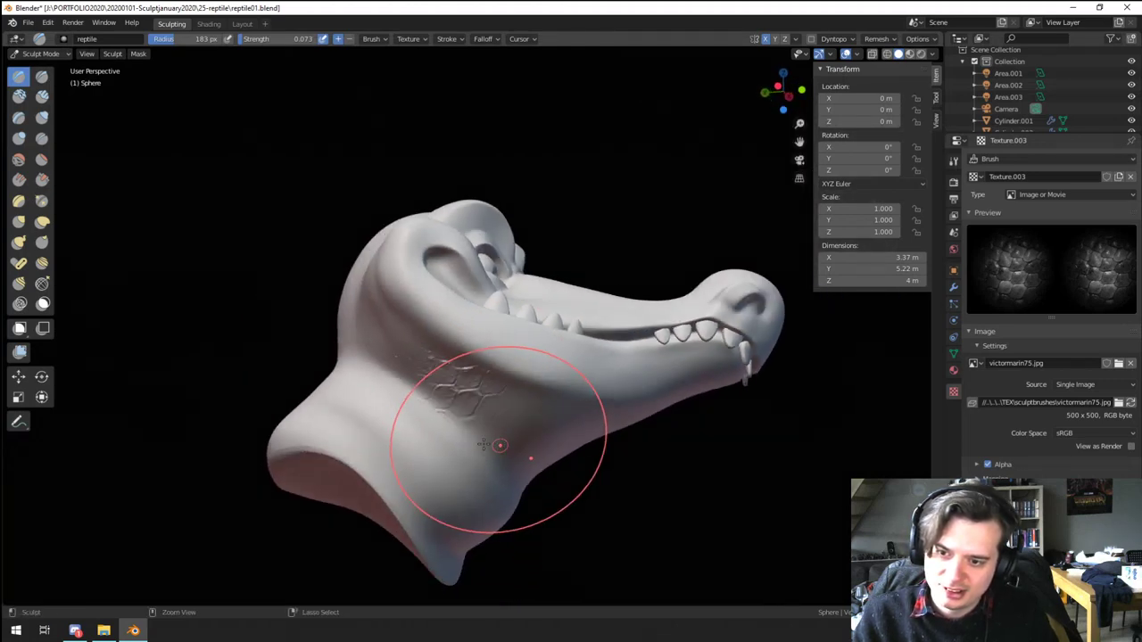
{"action": "key", "text": "ctrl+z"}
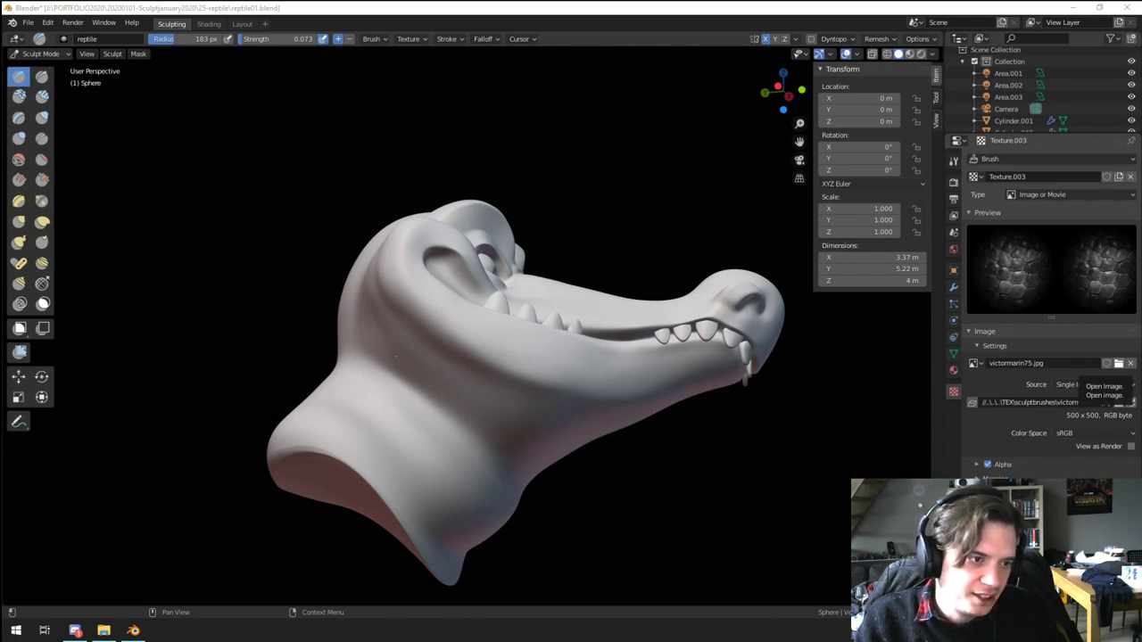
{"action": "double_click", "coordinate": [624, 258]}
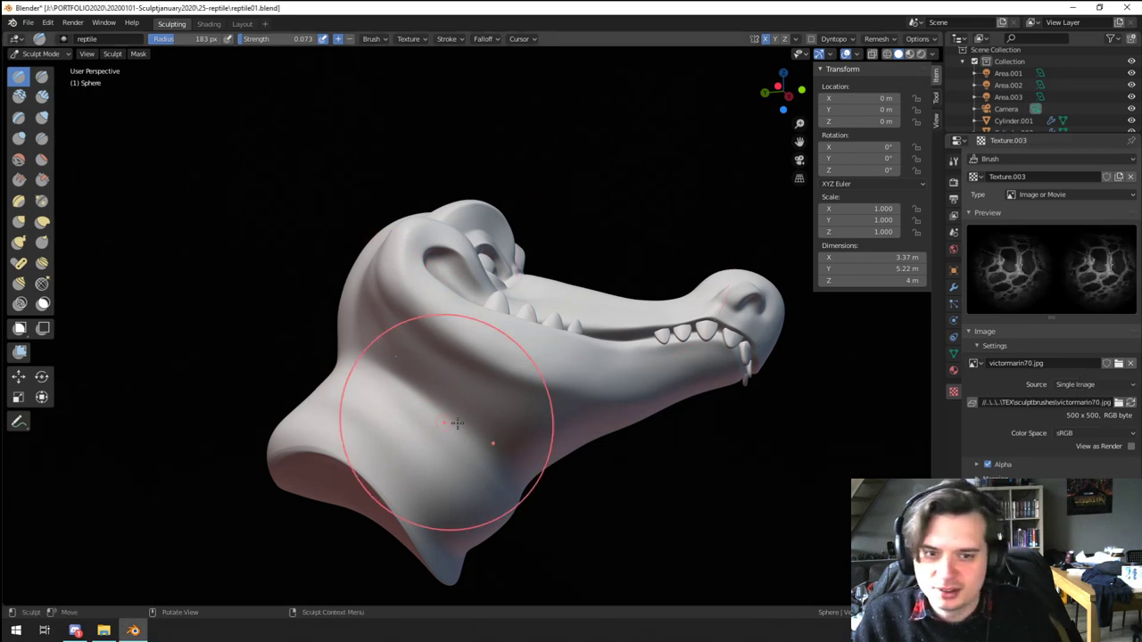
{"action": "key", "text": "f"}
{"action": "left_click", "coordinate": [526, 427]}
{"action": "left_click_drag", "start_coordinate": [472, 389], "coordinate": [530, 424]}
{"action": "middle_click_drag", "start_coordinate": [526, 423], "coordinate": [505, 383]}
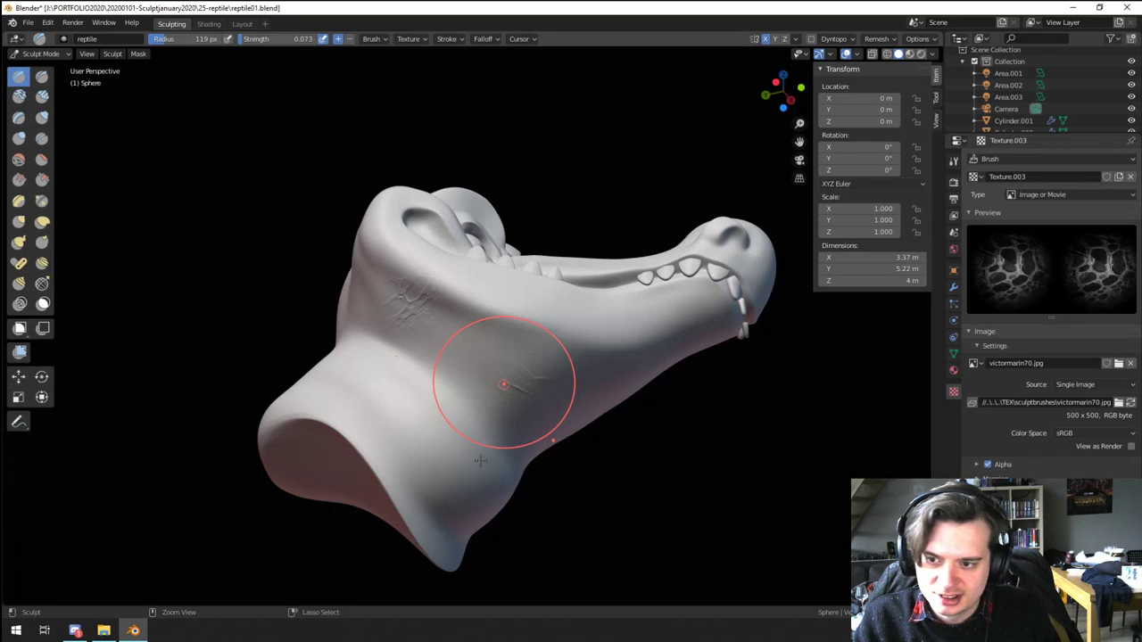
{"action": "key", "text": "ctrl+z"}
{"action": "key", "text": "ctrl+z"}
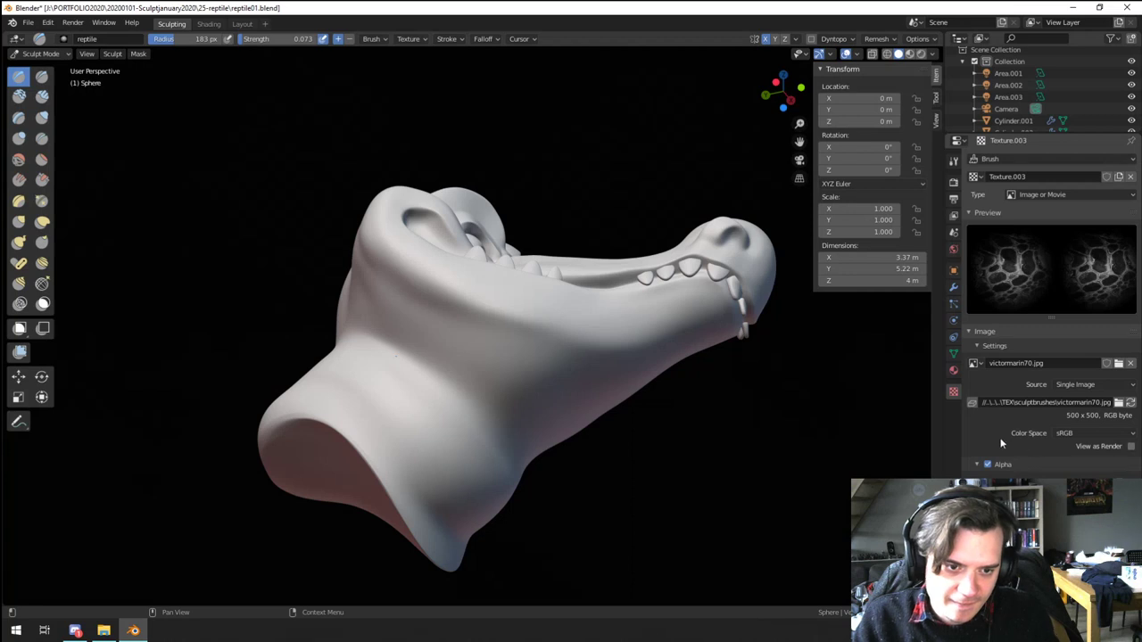
Step: Try 3D mapping for the reptile brush texture with test strokes at 124 px behind the jaw, and undo them
{"action": "scroll", "coordinate": [1080, 456], "scroll_direction": "down", "scroll_amount": 1}
{"action": "scroll", "coordinate": [1079, 457], "scroll_direction": "down", "scroll_amount": 2}
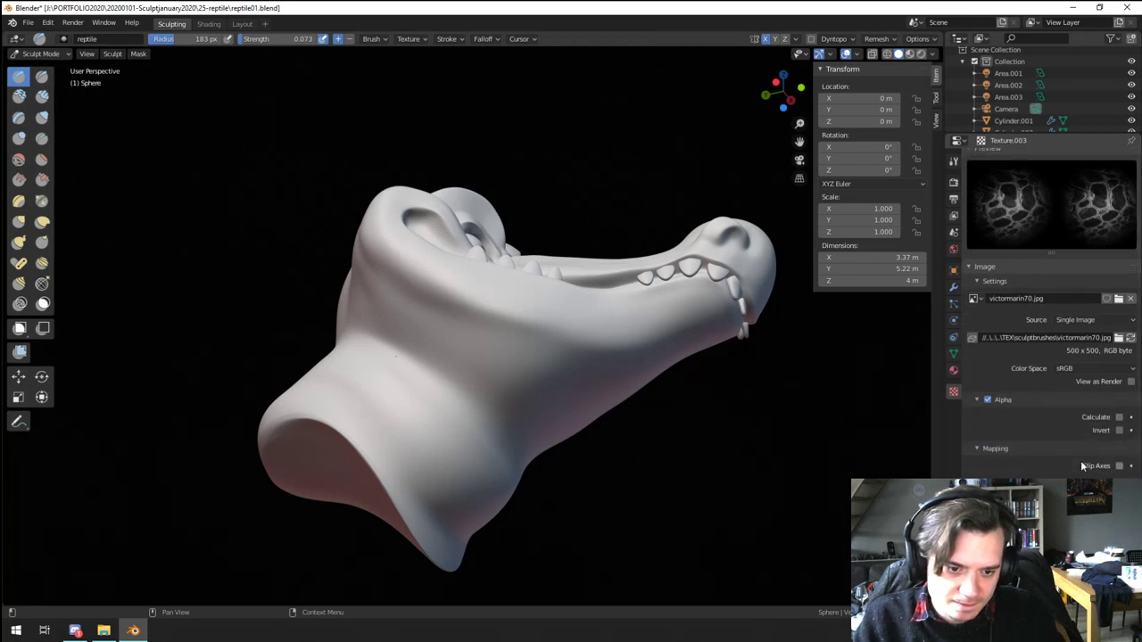
{"action": "scroll", "coordinate": [1028, 362], "scroll_direction": "up", "scroll_amount": 3}
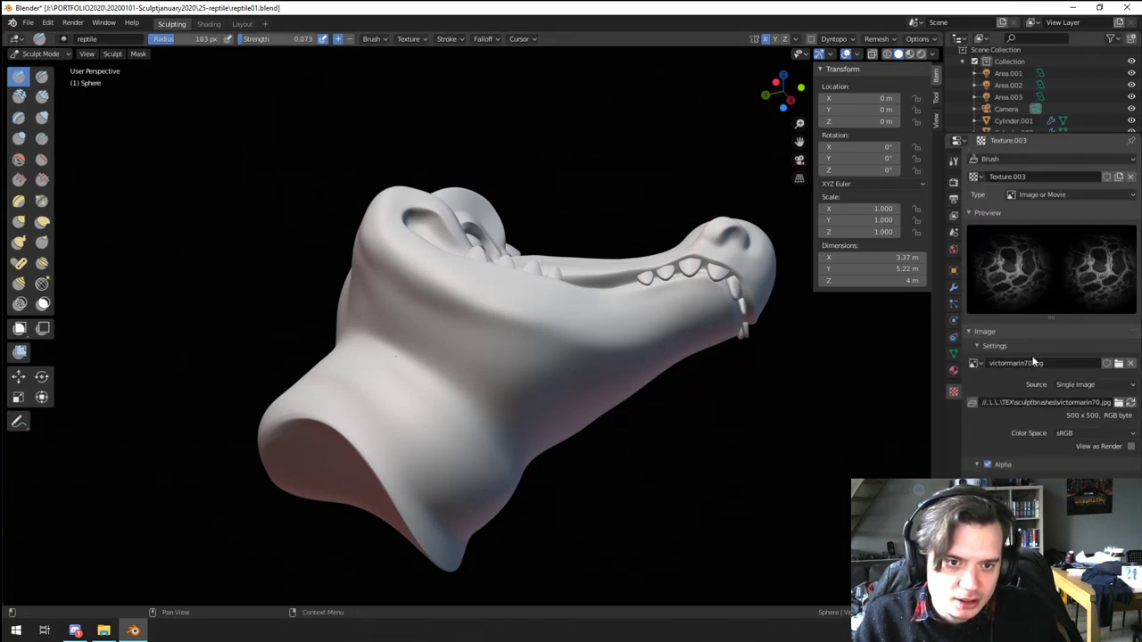
{"action": "left_click", "coordinate": [954, 161]}
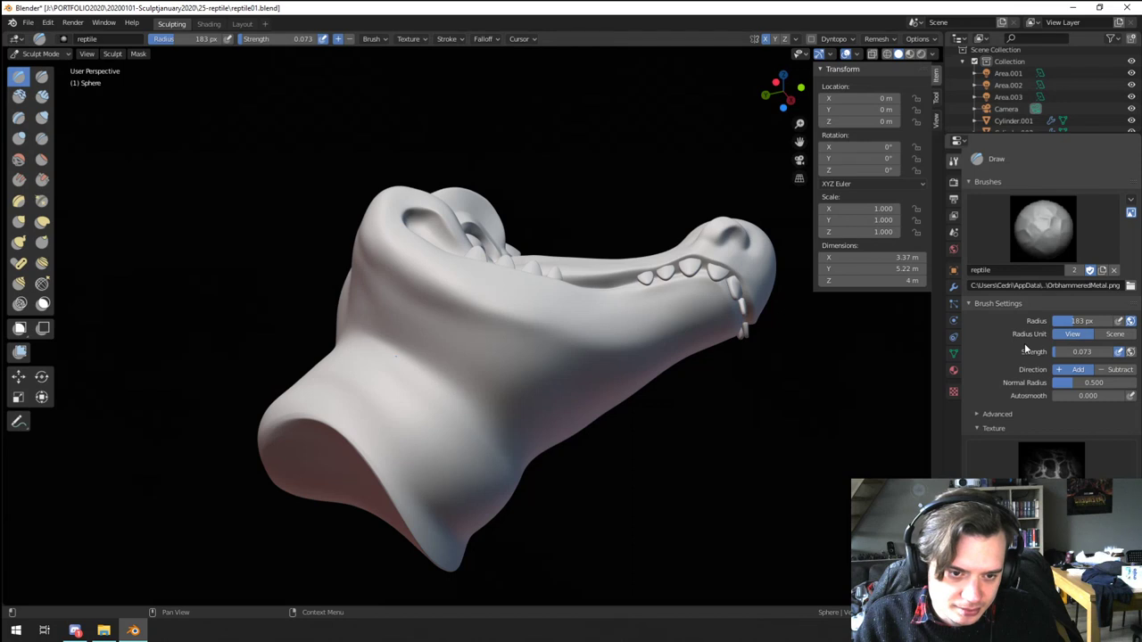
{"action": "scroll", "coordinate": [1088, 397], "scroll_direction": "down", "scroll_amount": 4}
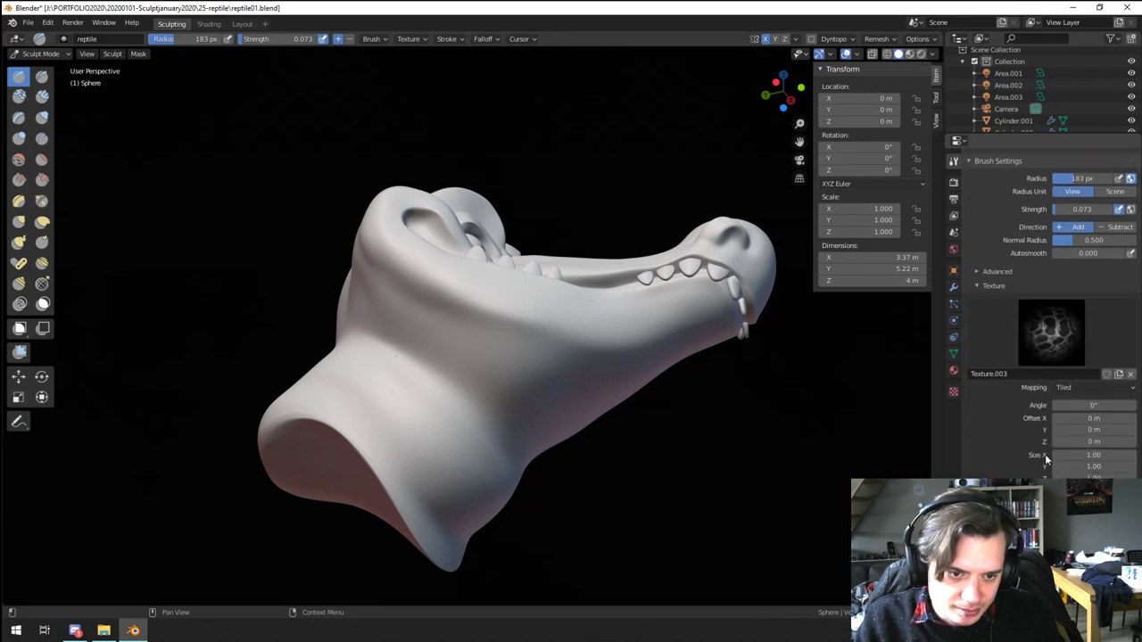
{"action": "left_click", "coordinate": [1097, 387]}
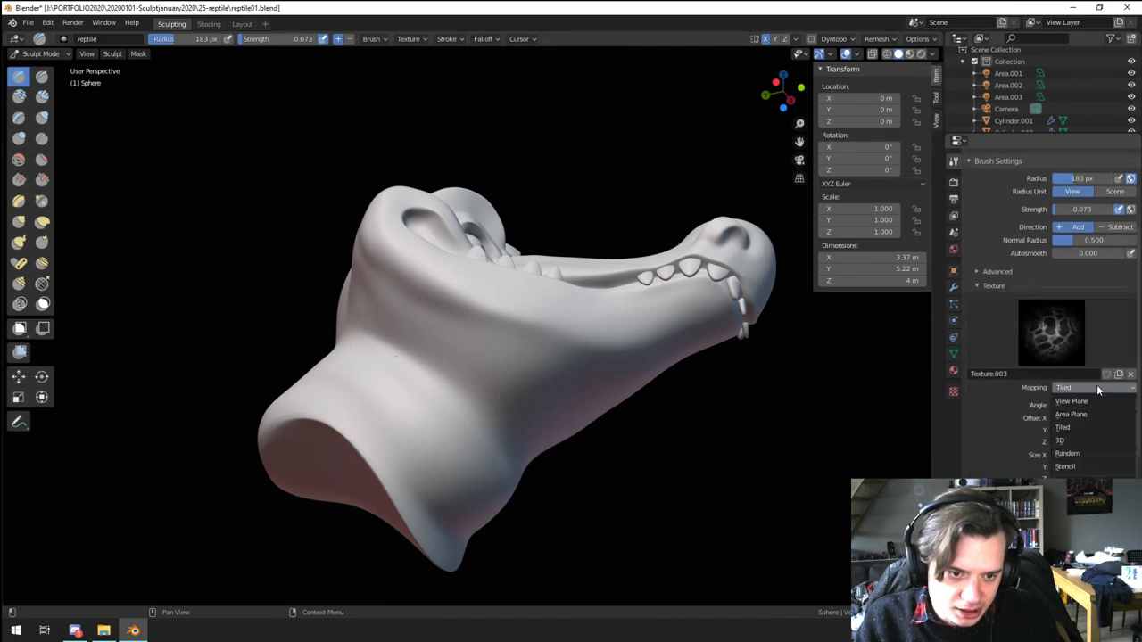
{"action": "left_click", "coordinate": [1083, 443]}
{"action": "key", "text": "f"}
{"action": "left_click", "coordinate": [436, 349]}
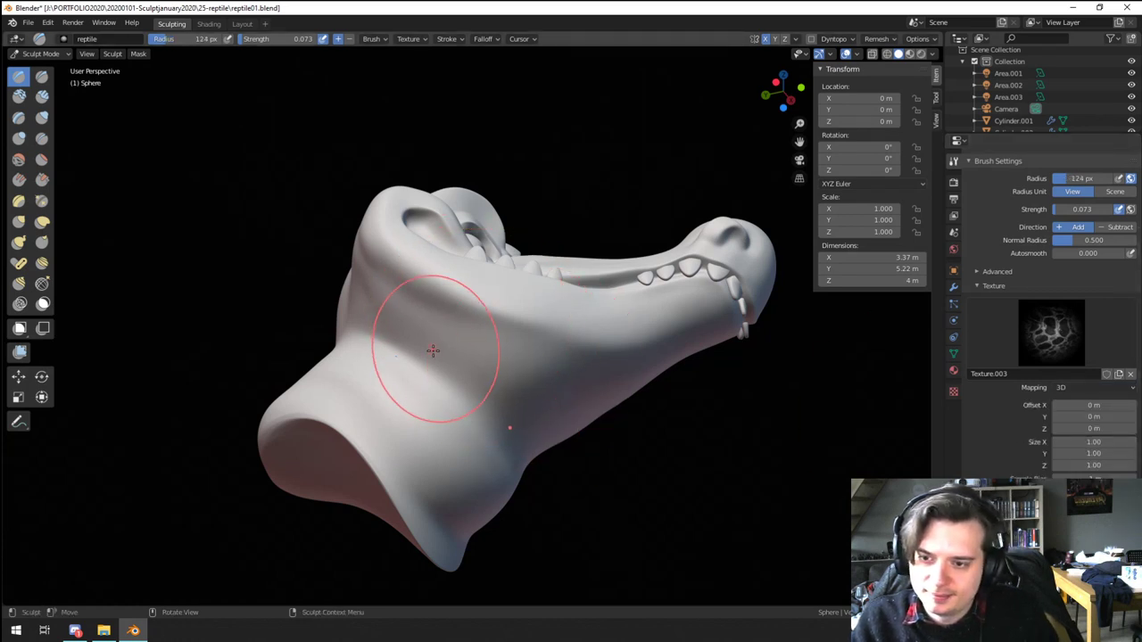
{"action": "left_click_drag", "start_coordinate": [487, 363], "coordinate": [501, 370]}
{"action": "mouse_move", "coordinate": [571, 416]}
{"action": "left_mouse_down"}
{"action": "mouse_move", "coordinate": [396, 312]}
{"action": "mouse_move", "coordinate": [553, 403]}
{"action": "left_mouse_up"}
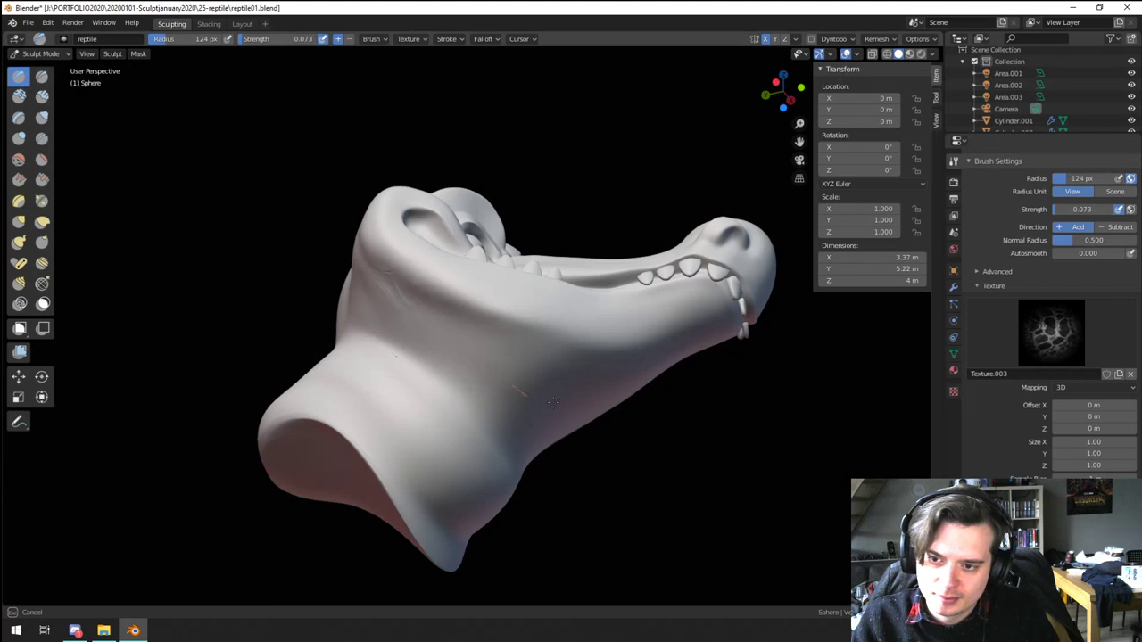
{"action": "middle_click_drag", "start_coordinate": [432, 331], "coordinate": [467, 339]}
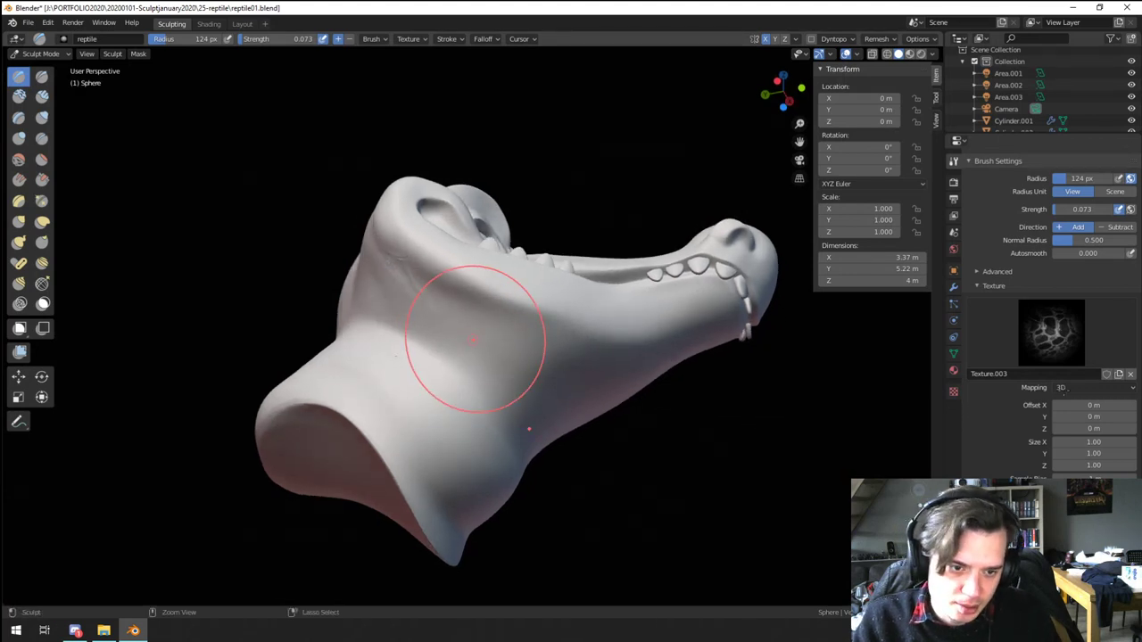
{"action": "key", "text": "ctrl+z"}
{"action": "key", "text": "ctrl+z"}
Step: Try Stencil mapping for the brush texture, offsetting it by 9.3 m in X and 7.8 m in Y
{"action": "left_click", "coordinate": [1079, 387]}
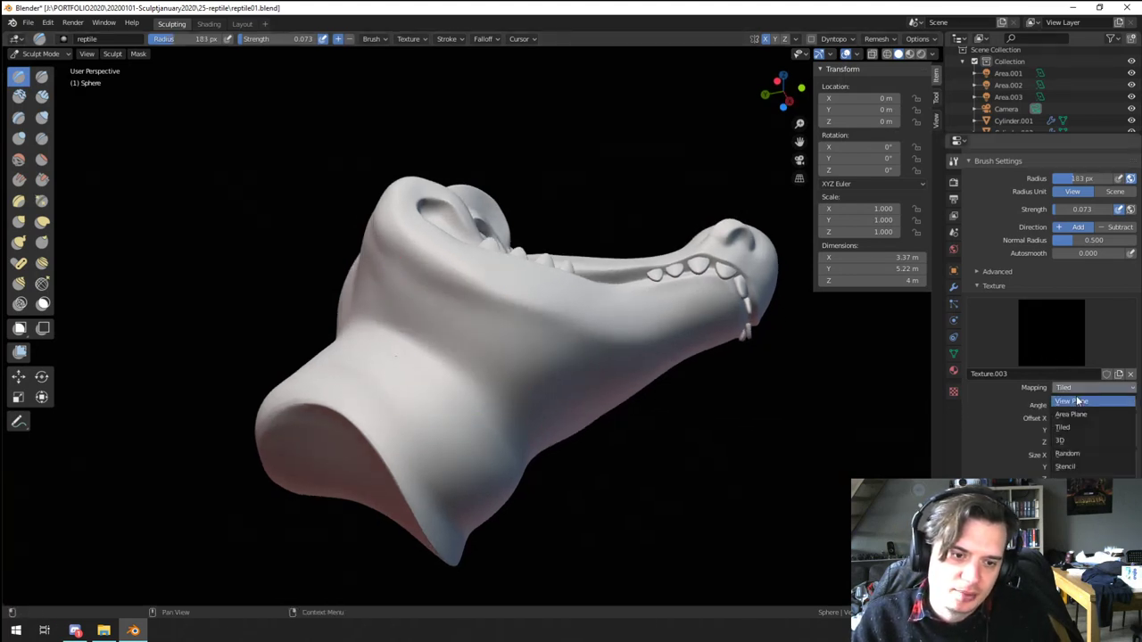
{"action": "left_click", "coordinate": [1067, 467]}
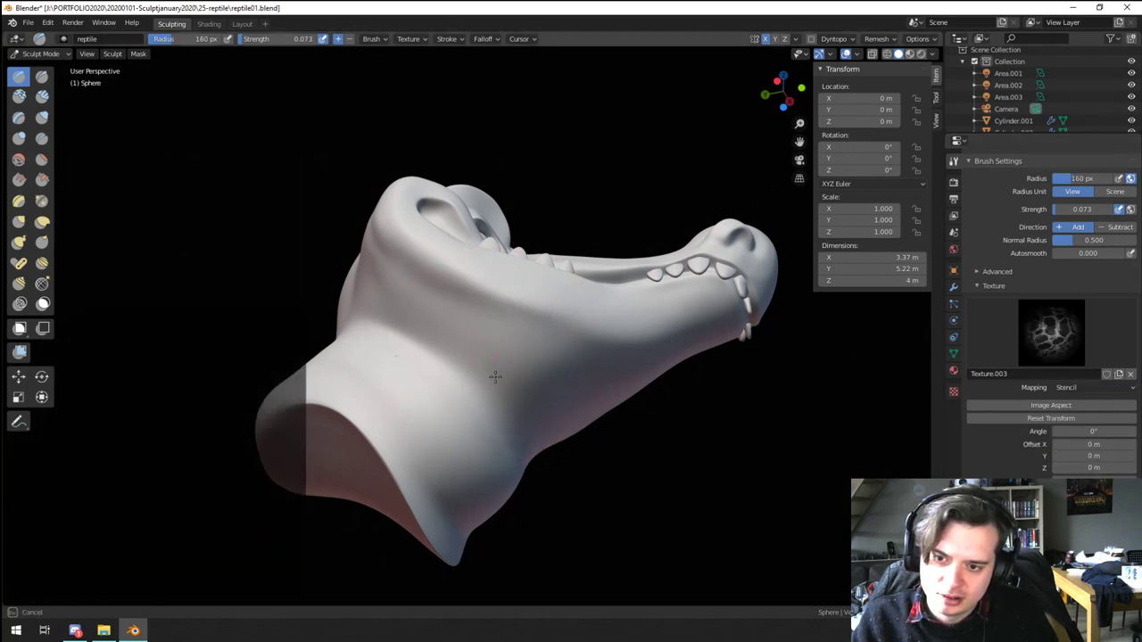
{"action": "mouse_move", "coordinate": [473, 344]}
{"action": "middle_mouse_down", "text": "ctrl"}
{"action": "mouse_move", "coordinate": [475, 405]}
{"action": "mouse_move", "coordinate": [508, 362]}
{"action": "mouse_move", "coordinate": [382, 377]}
{"action": "mouse_move", "coordinate": [402, 413]}
{"action": "mouse_move", "coordinate": [369, 467]}
{"action": "mouse_move", "coordinate": [583, 294]}
{"action": "middle_mouse_up", "text": "ctrl"}
{"action": "left_click", "coordinate": [1110, 389]}
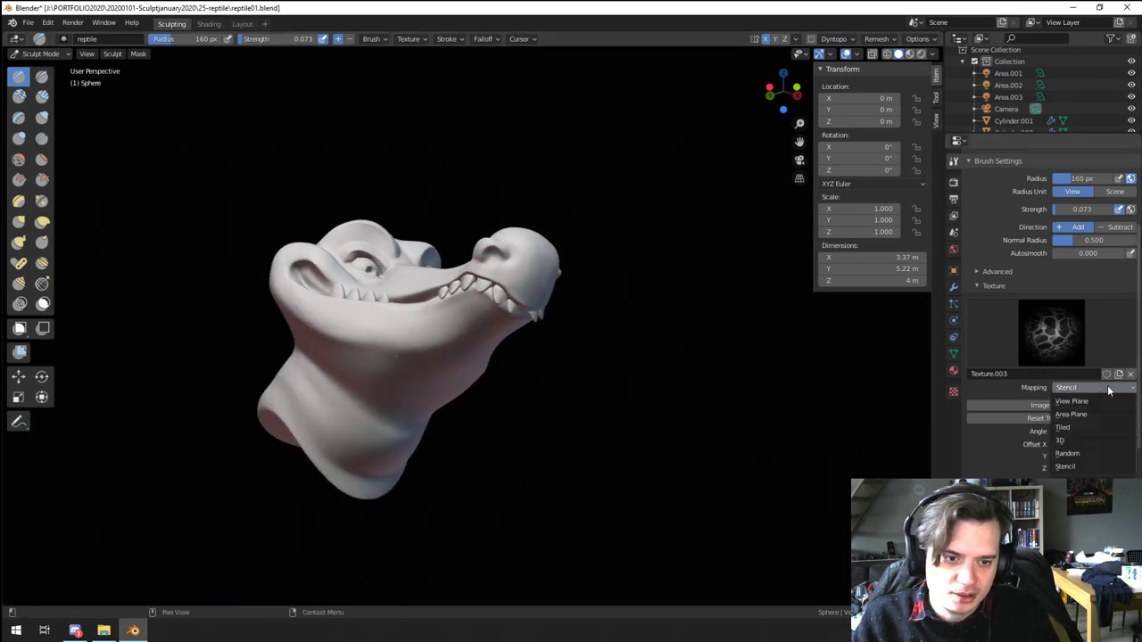
{"action": "left_click", "coordinate": [1089, 388]}
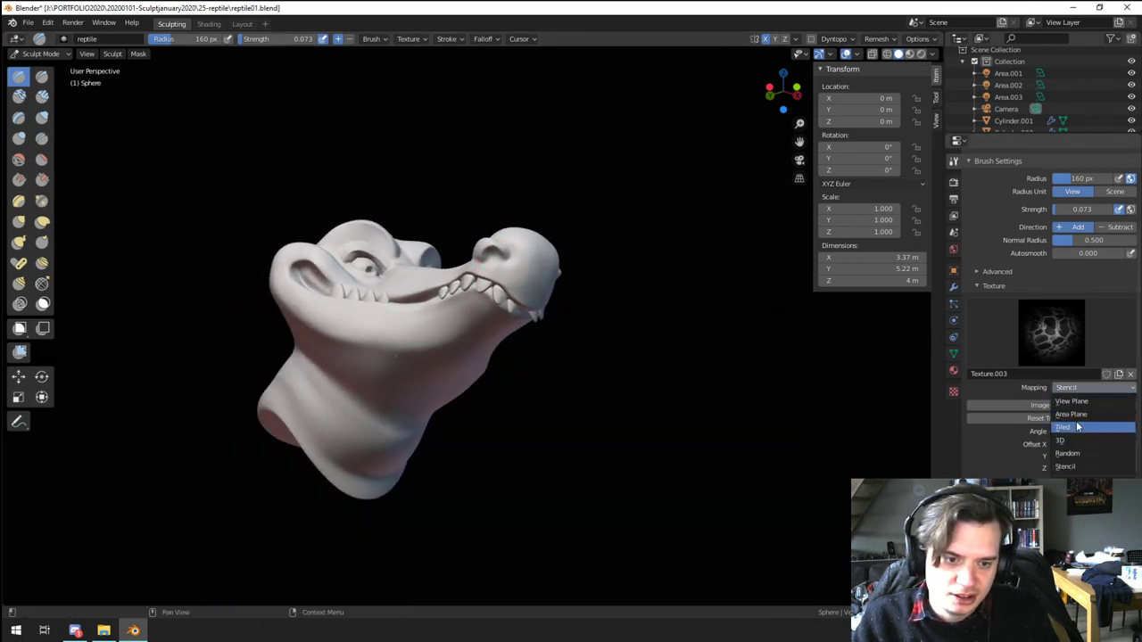
{"action": "left_click", "coordinate": [1041, 419]}
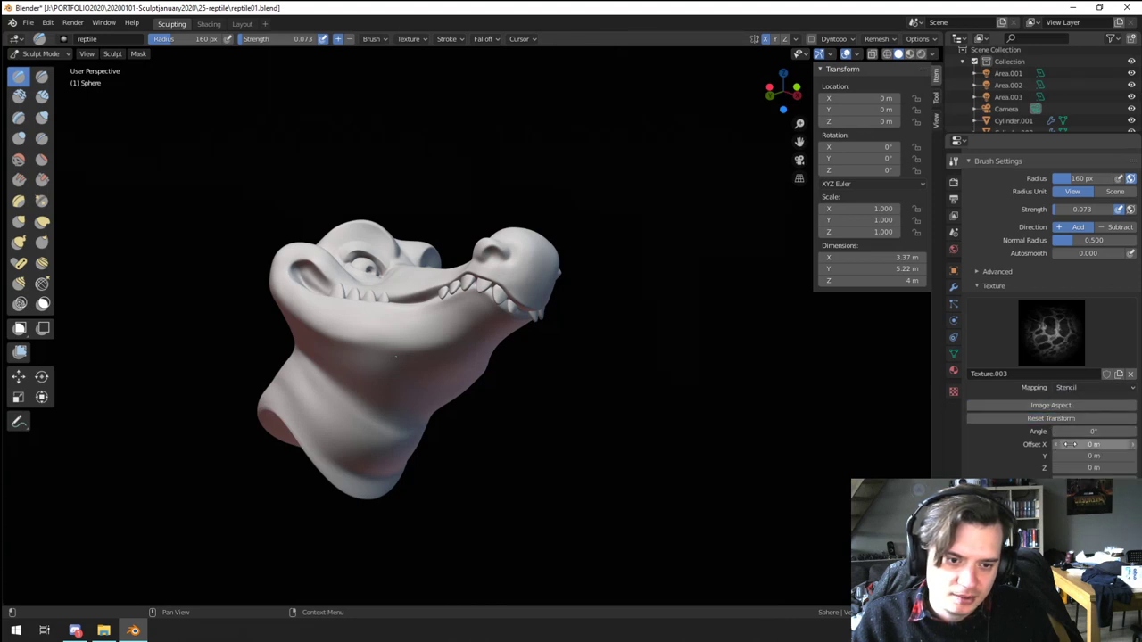
{"action": "left_click_drag", "start_coordinate": [1072, 446], "coordinate": [1117, 458]}
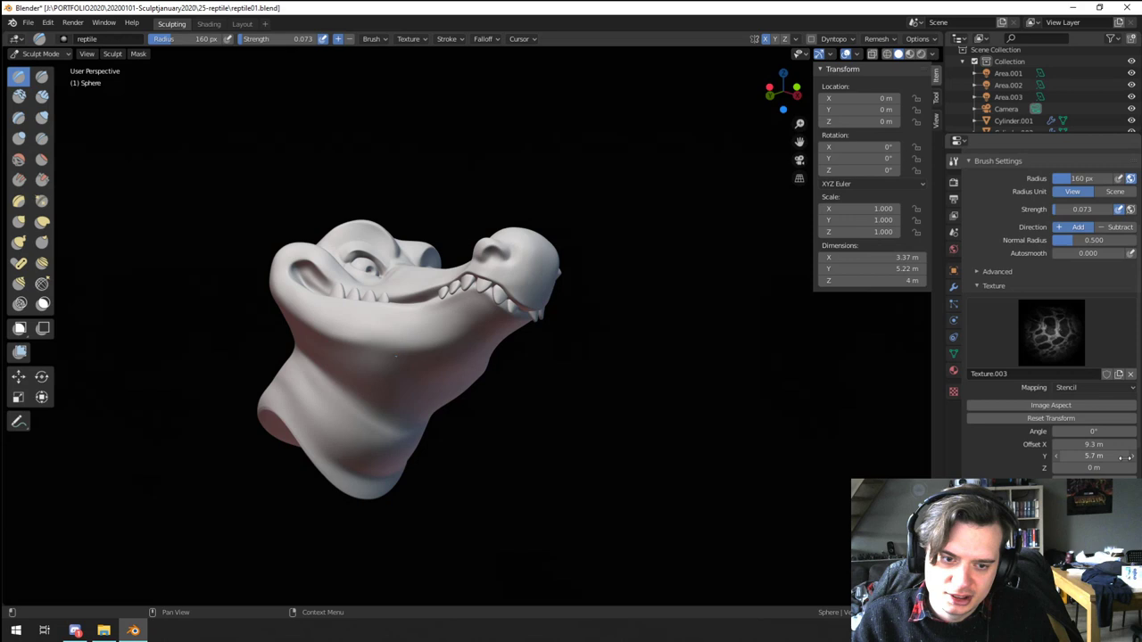
Step: Try Random mapping for the texture with a 143 px stroke along the lower jaw, and undo the stroke
{"action": "left_click", "coordinate": [1076, 389]}
{"action": "left_click", "coordinate": [1069, 453]}
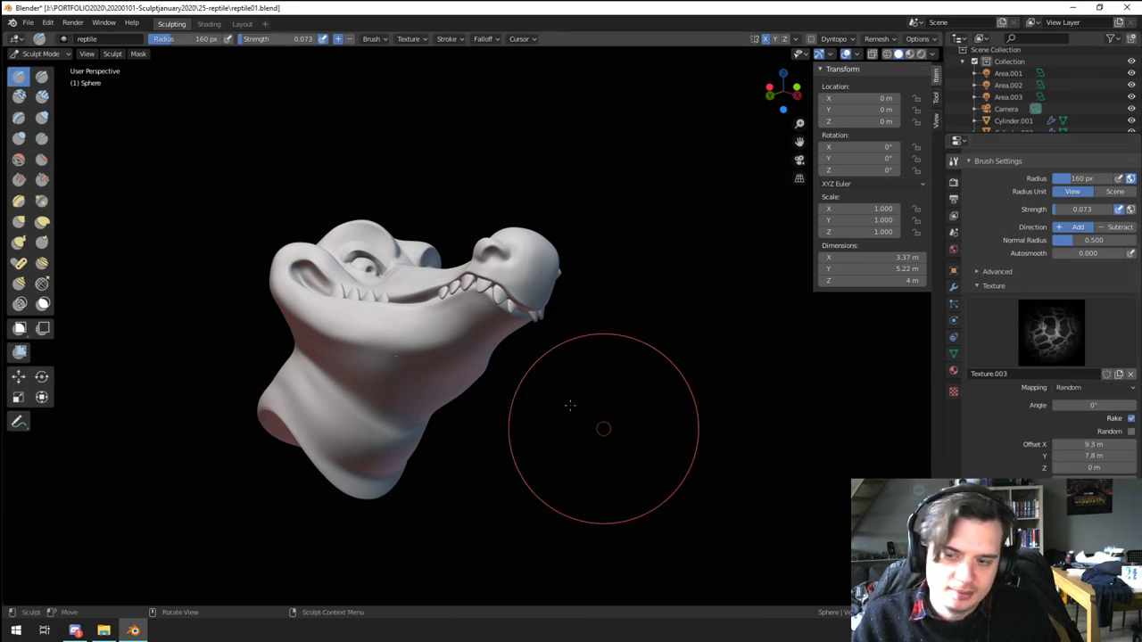
{"action": "middle_click_drag", "start_coordinate": [365, 303], "coordinate": [375, 351], "text": "ctrl"}
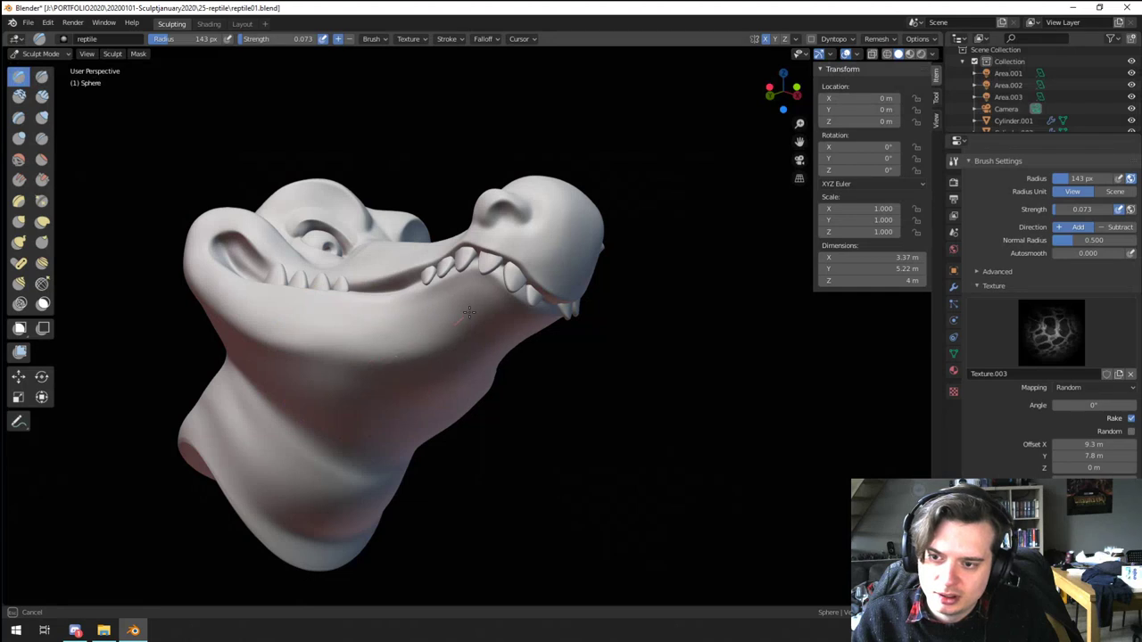
{"action": "left_click_drag", "start_coordinate": [426, 346], "coordinate": [420, 342]}
{"action": "middle_click_drag", "start_coordinate": [420, 342], "coordinate": [464, 293], "text": "ctrl"}
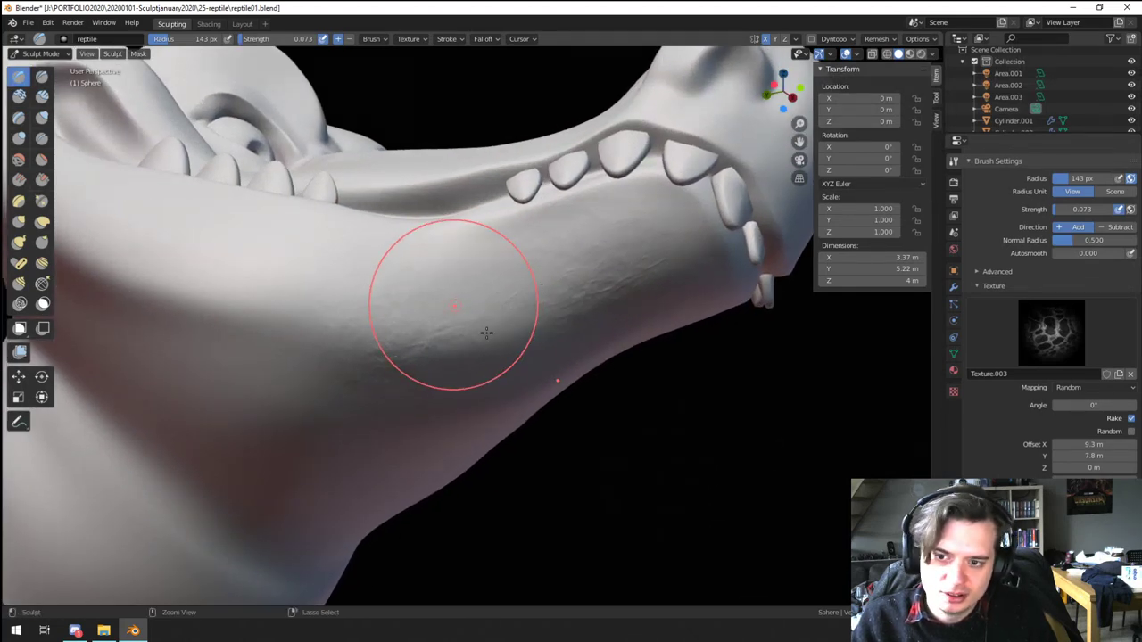
{"action": "key", "text": "ctrl+z"}
Step: Set the brush texture mapping to Random again and stroke the scale pattern along the lower jaw below the front teeth
{"action": "left_click_drag", "start_coordinate": [364, 301], "coordinate": [466, 316]}
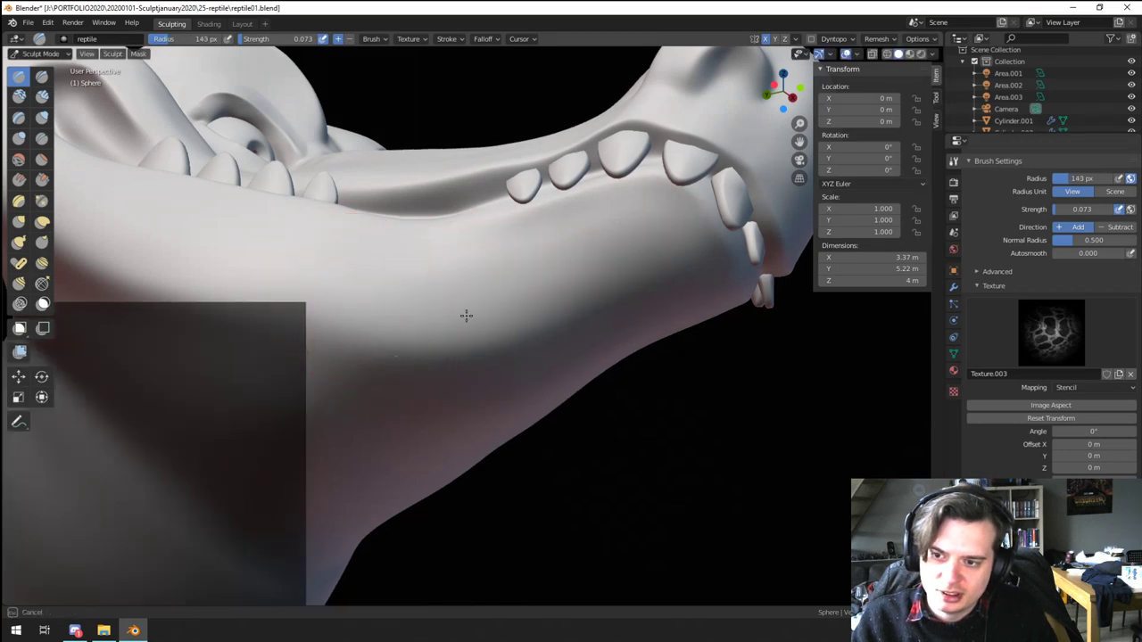
{"action": "left_click", "coordinate": [1094, 387]}
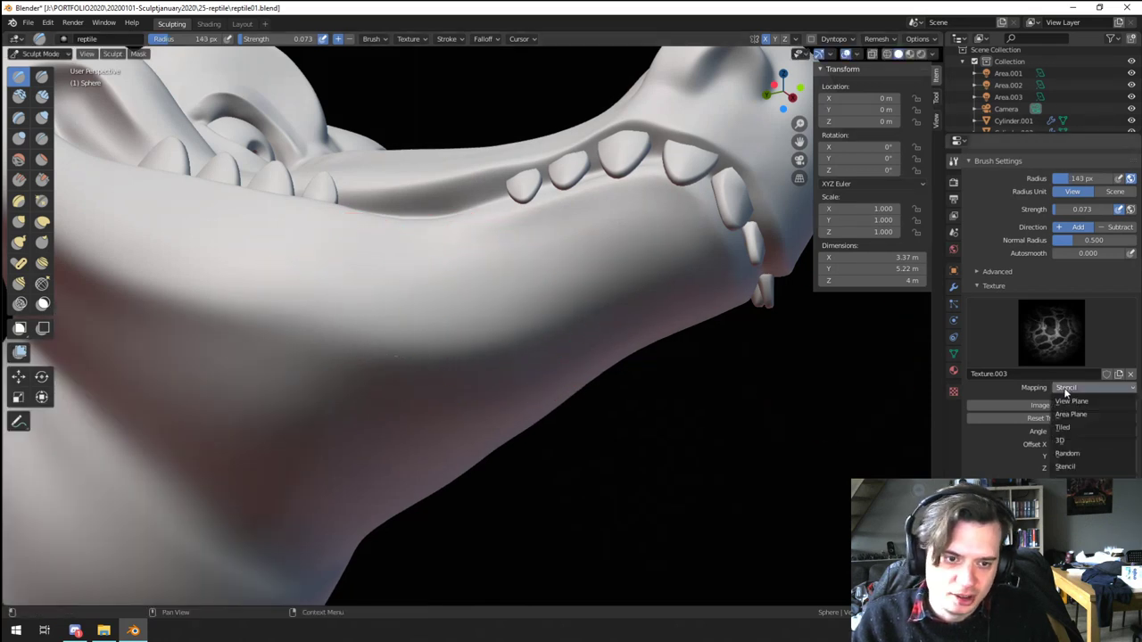
{"action": "left_click", "coordinate": [1071, 457]}
{"action": "mouse_move", "coordinate": [430, 303]}
{"action": "left_mouse_down"}
{"action": "mouse_move", "coordinate": [506, 298]}
{"action": "mouse_move", "coordinate": [409, 314]}
{"action": "mouse_move", "coordinate": [553, 277]}
{"action": "left_mouse_up"}
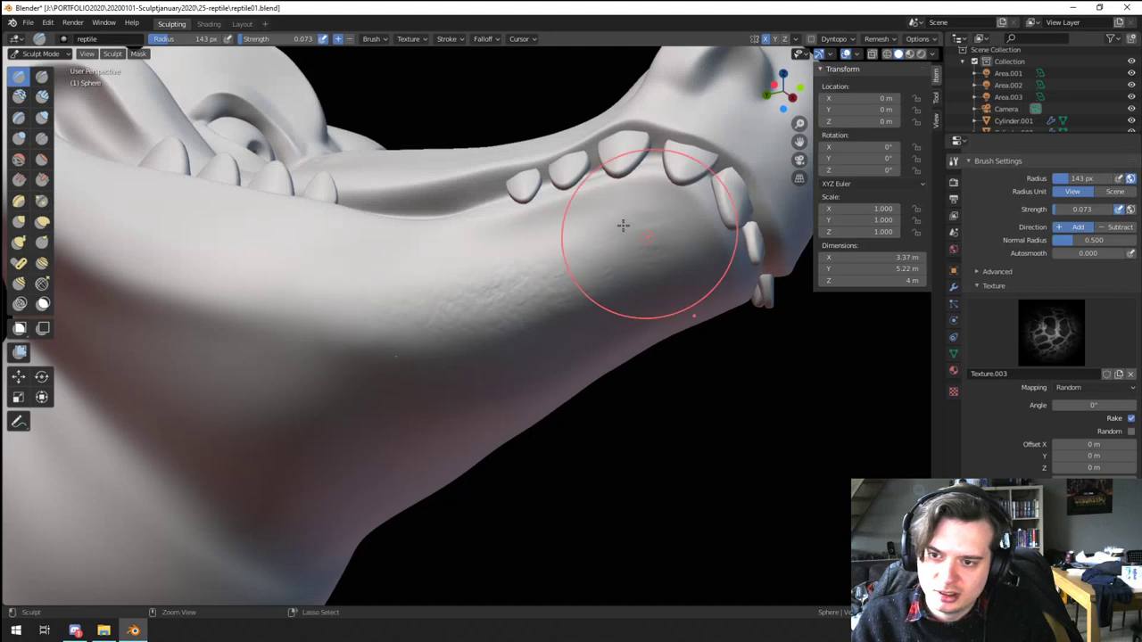
{"action": "middle_click_drag", "start_coordinate": [624, 225], "coordinate": [454, 379], "text": "ctrl"}
{"action": "middle_click_drag", "start_coordinate": [453, 379], "coordinate": [502, 375]}
{"action": "middle_click_drag", "start_coordinate": [502, 374], "coordinate": [518, 339]}
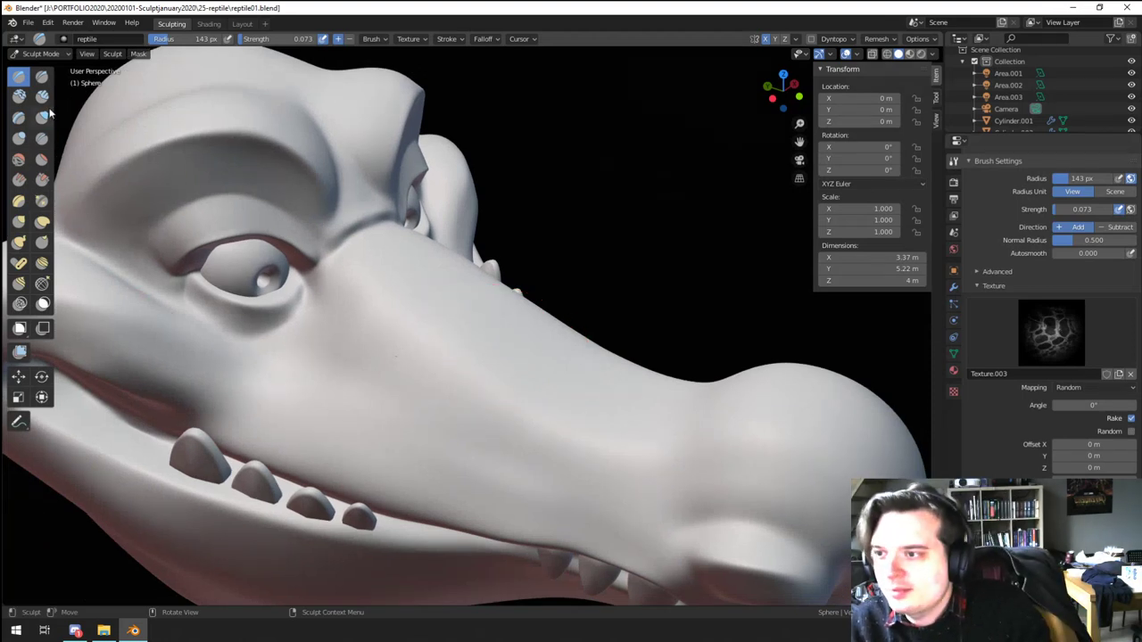
Step: Switch to the Blob brush with a Constant falloff and a radius of 81 px
{"action": "left_click", "coordinate": [19, 138]}
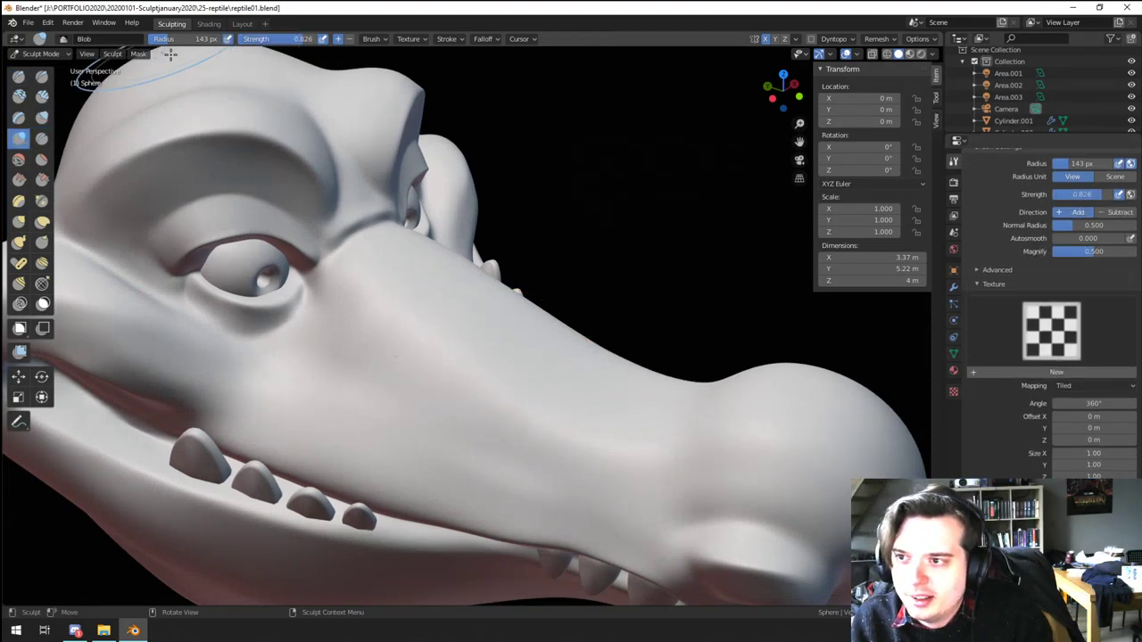
{"action": "left_click", "coordinate": [484, 39]}
{"action": "left_click", "coordinate": [483, 60]}
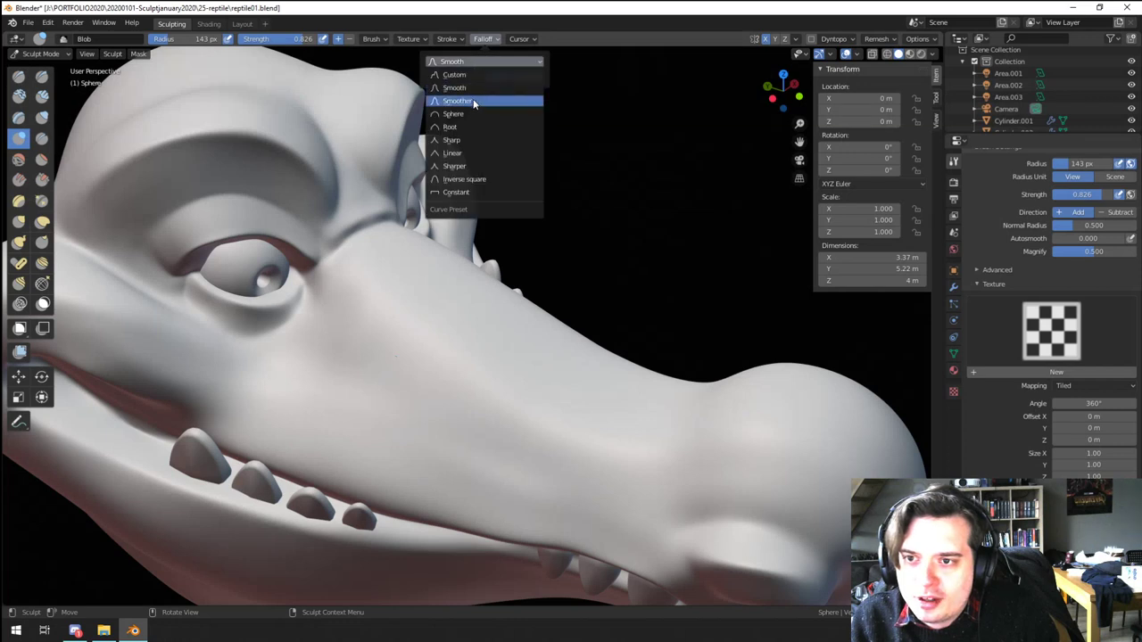
{"action": "left_click", "coordinate": [461, 195]}
{"action": "key", "text": "f"}
{"action": "left_click", "coordinate": [427, 358]}
Step: Test Blob strokes on the upper snout beside the inner eye corner and undo them
{"action": "mouse_move", "coordinate": [427, 366]}
{"action": "left_mouse_down"}
{"action": "mouse_move", "coordinate": [441, 349]}
{"action": "mouse_move", "coordinate": [433, 373]}
{"action": "left_mouse_up"}
{"action": "mouse_move", "coordinate": [421, 312]}
{"action": "middle_mouse_down", "text": "ctrl"}
{"action": "mouse_move", "coordinate": [400, 369]}
{"action": "mouse_move", "coordinate": [420, 382]}
{"action": "mouse_move", "coordinate": [383, 332]}
{"action": "middle_mouse_up", "text": "ctrl"}
{"action": "key", "text": "ctrl+z"}
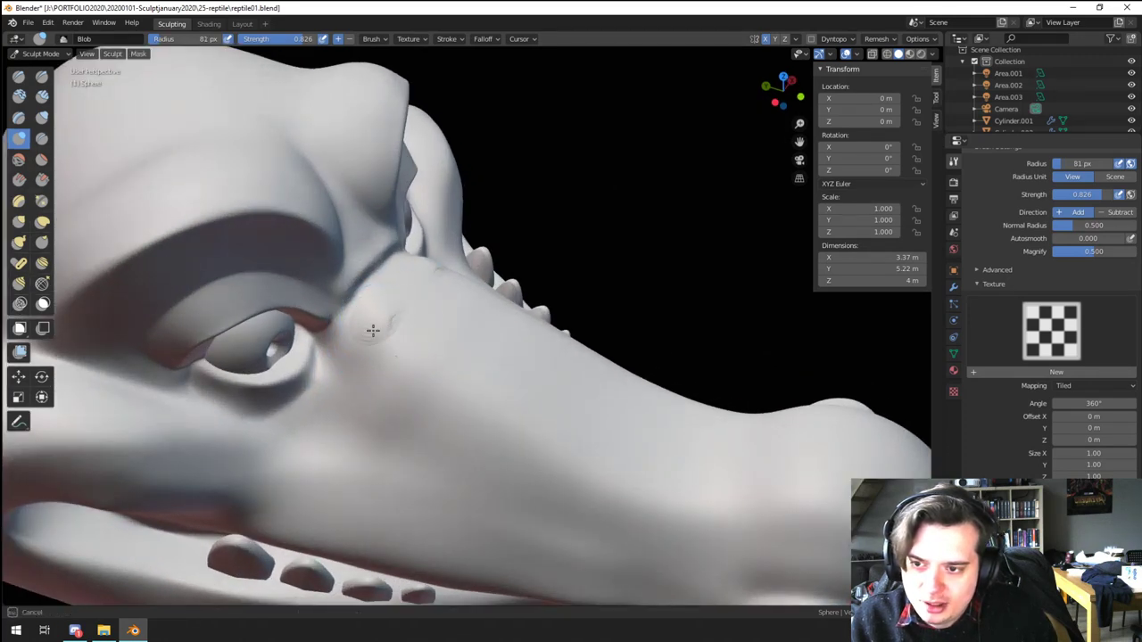
{"action": "left_click_drag", "start_coordinate": [373, 331], "coordinate": [399, 314]}
{"action": "key", "text": "ctrl+z"}
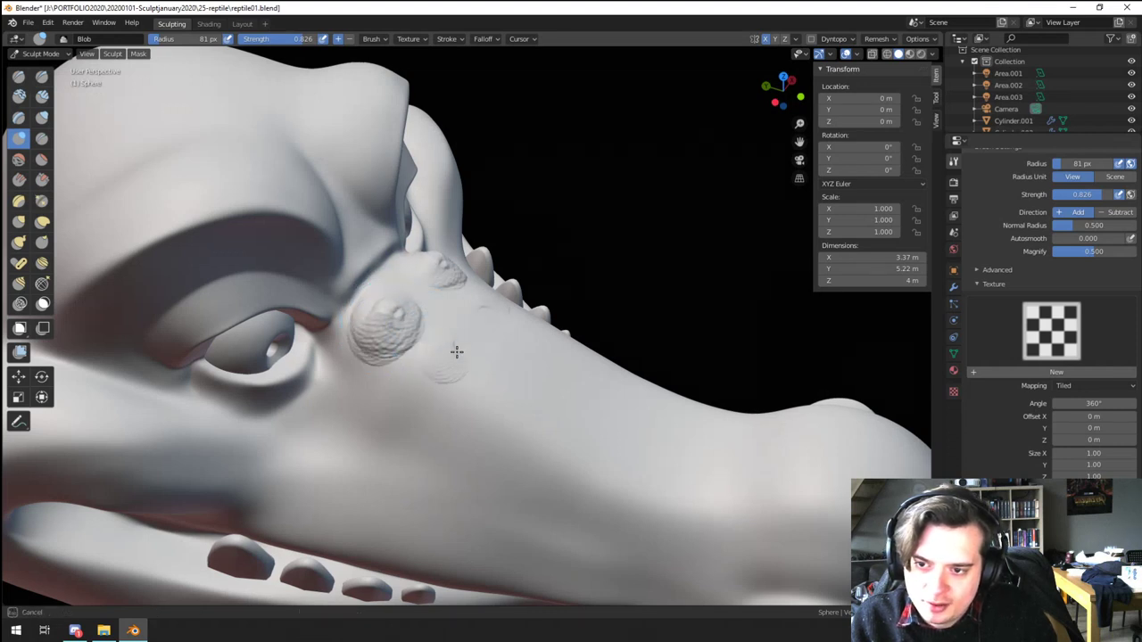
Step: Sculpt rows of round Blob bumps along the top and side of the snout, from the inner eye corner towards the nose
{"action": "mouse_move", "coordinate": [457, 351]}
{"action": "left_mouse_down"}
{"action": "mouse_move", "coordinate": [531, 389]}
{"action": "mouse_move", "coordinate": [630, 468]}
{"action": "left_mouse_up"}
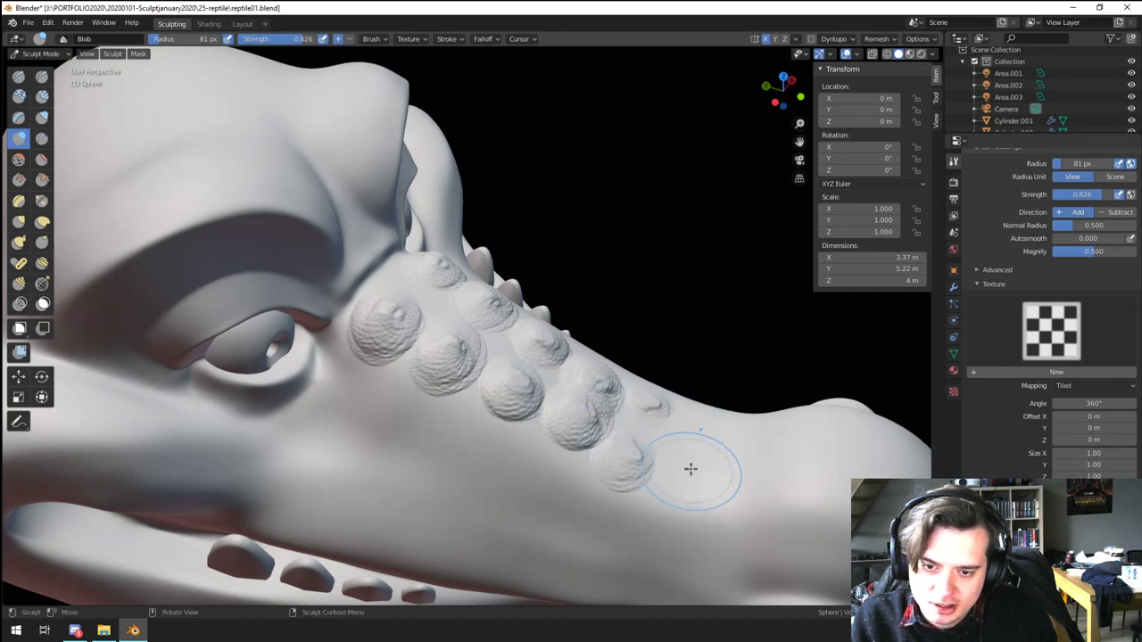
{"action": "mouse_move", "coordinate": [695, 483]}
{"action": "left_mouse_down"}
{"action": "mouse_move", "coordinate": [686, 520]}
{"action": "mouse_move", "coordinate": [742, 544]}
{"action": "left_mouse_up"}
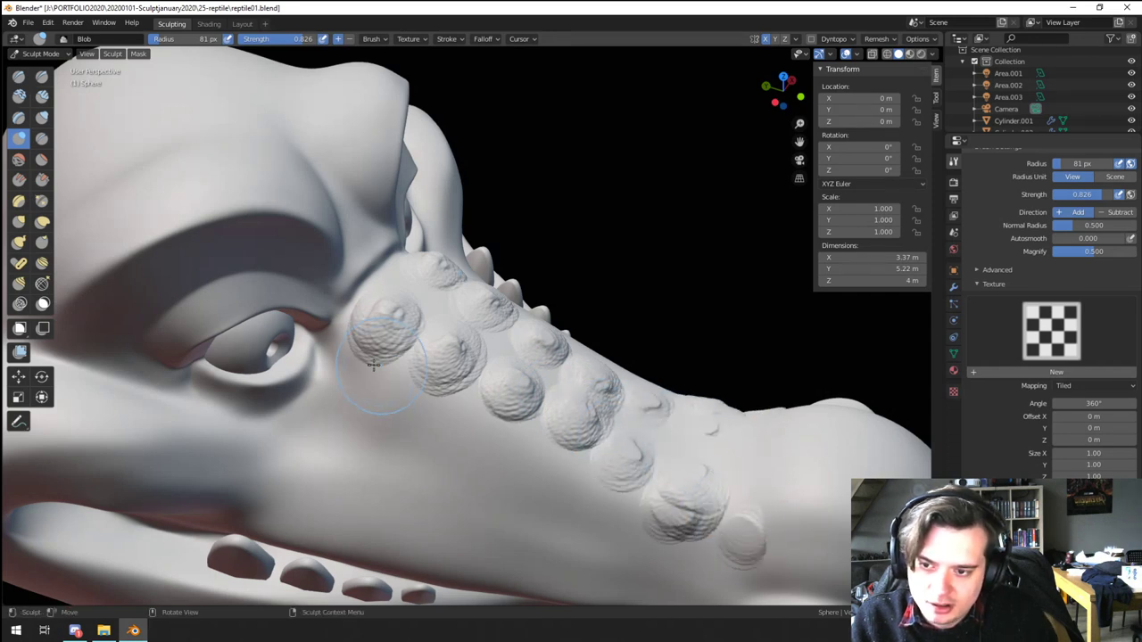
{"action": "left_click_drag", "start_coordinate": [365, 435], "coordinate": [381, 434]}
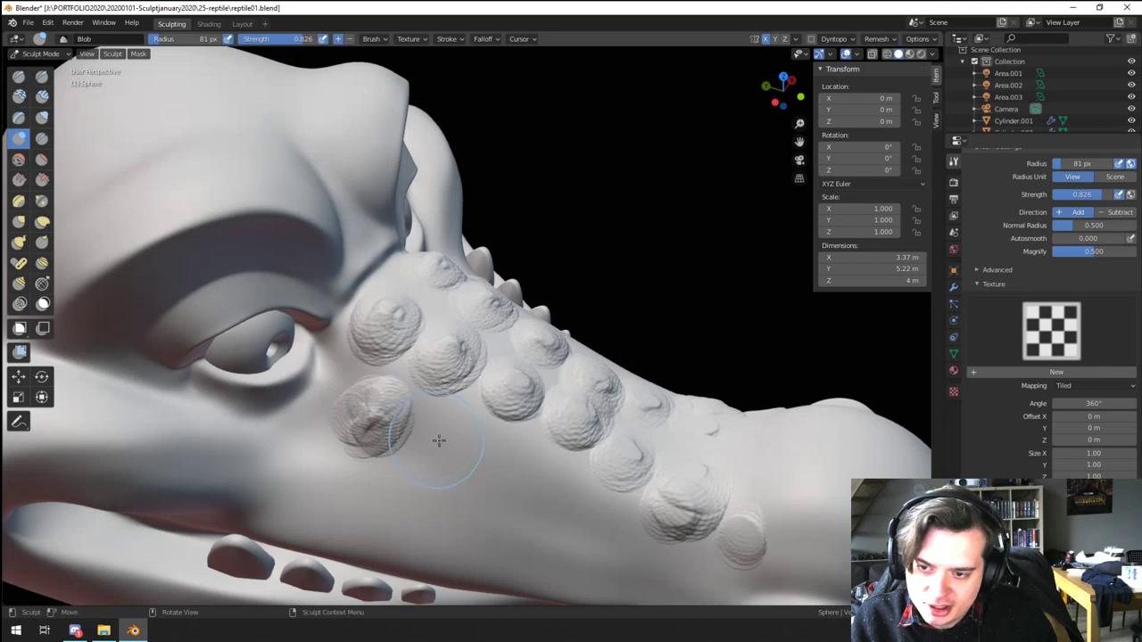
{"action": "left_click_drag", "start_coordinate": [452, 446], "coordinate": [454, 460]}
{"action": "left_click_drag", "start_coordinate": [532, 477], "coordinate": [514, 500]}
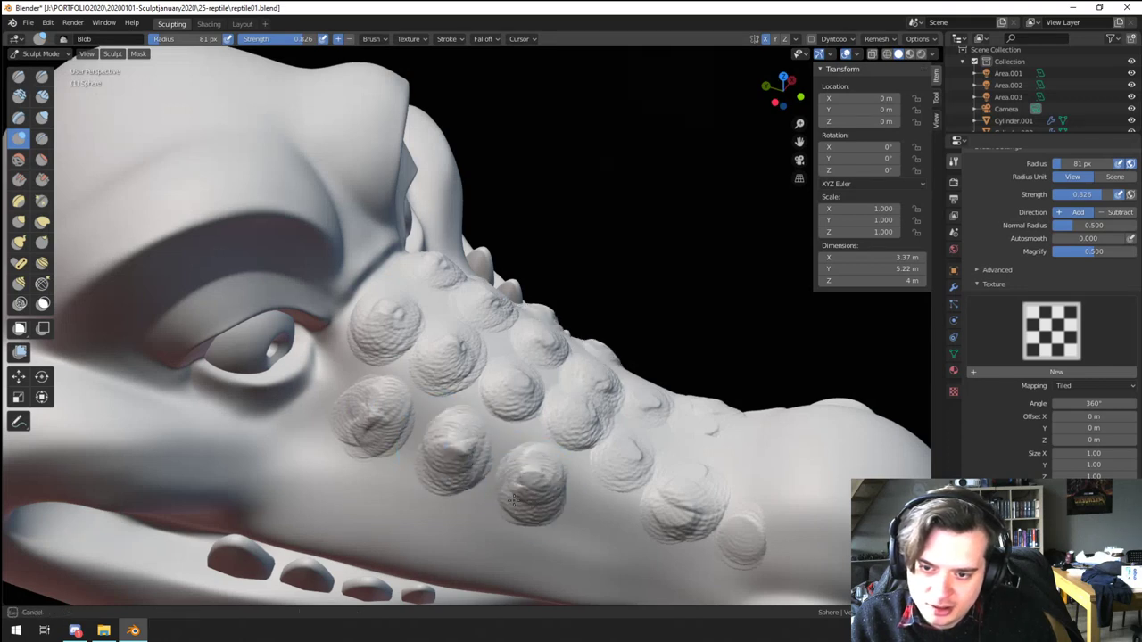
{"action": "left_click_drag", "start_coordinate": [603, 516], "coordinate": [601, 519]}
Step: Flatten the snout bumps nearest the eye with the Scrape/Peaks brush at about 100 px radius
{"action": "left_click", "coordinate": [42, 181]}
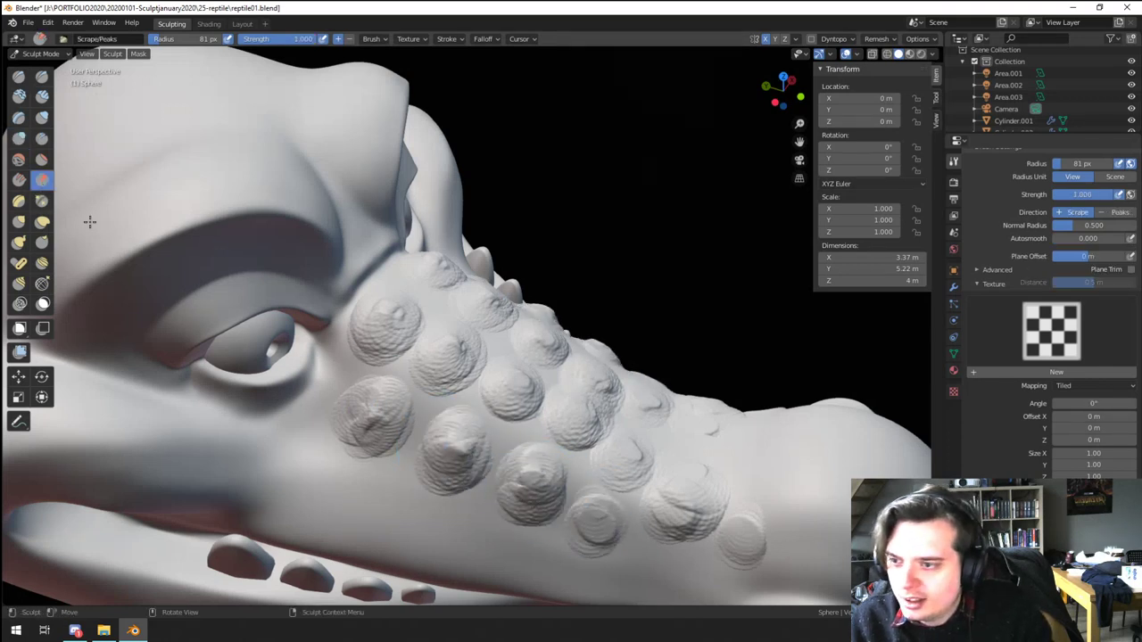
{"action": "mouse_move", "coordinate": [396, 323]}
{"action": "left_mouse_down"}
{"action": "mouse_move", "coordinate": [377, 319]}
{"action": "mouse_move", "coordinate": [391, 343]}
{"action": "left_mouse_up"}
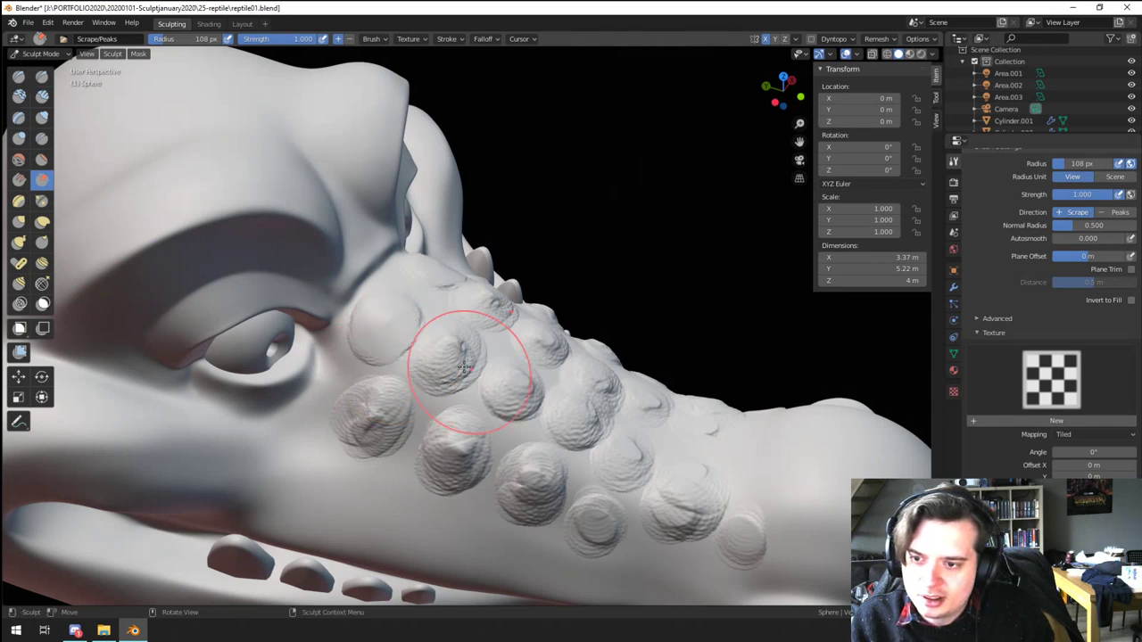
{"action": "mouse_move", "coordinate": [459, 356]}
{"action": "left_mouse_down"}
{"action": "mouse_move", "coordinate": [444, 357]}
{"action": "mouse_move", "coordinate": [442, 379]}
{"action": "left_mouse_up"}
{"action": "mouse_move", "coordinate": [381, 416]}
{"action": "left_mouse_down"}
{"action": "mouse_move", "coordinate": [363, 438]}
{"action": "mouse_move", "coordinate": [384, 426]}
{"action": "mouse_move", "coordinate": [450, 427]}
{"action": "left_mouse_up"}
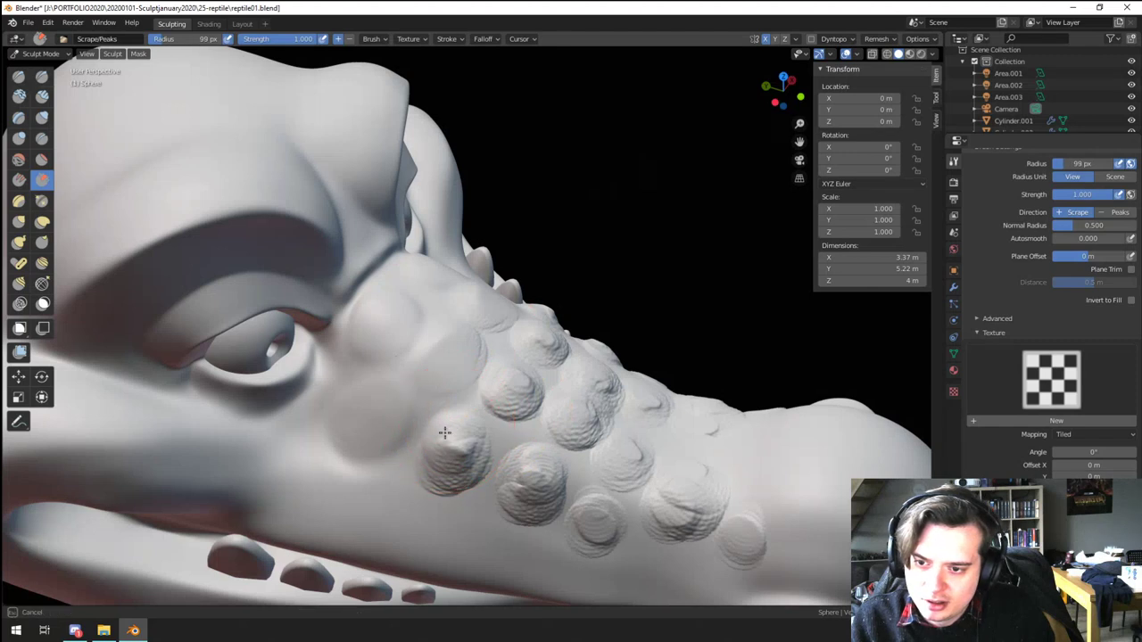
Step: Undo the last scrape, reduce the brush radius to 73 px and flatten the bumps along the middle of the snout
{"action": "mouse_move", "coordinate": [439, 467]}
{"action": "left_mouse_down"}
{"action": "mouse_move", "coordinate": [460, 449]}
{"action": "mouse_move", "coordinate": [441, 468]}
{"action": "left_mouse_up"}
{"action": "key", "text": "ctrl+z"}
{"action": "key", "text": "f"}
{"action": "left_click", "coordinate": [446, 447]}
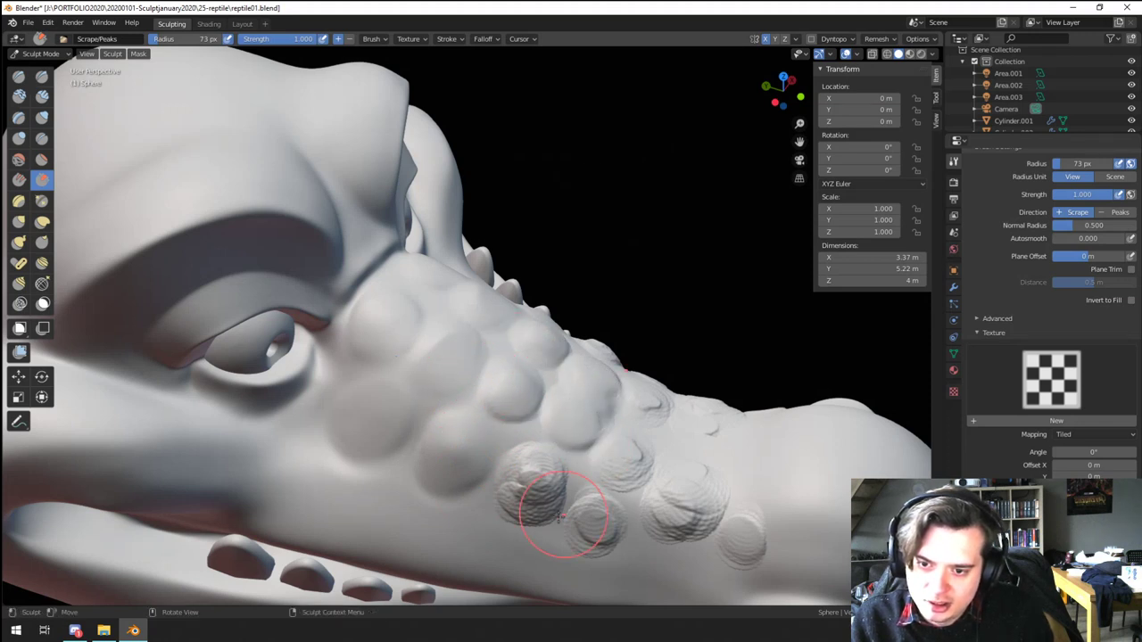
{"action": "mouse_move", "coordinate": [518, 495]}
{"action": "left_mouse_down"}
{"action": "mouse_move", "coordinate": [554, 486]}
{"action": "mouse_move", "coordinate": [555, 475]}
{"action": "left_mouse_up"}
Step: Scrape the remaining bumps towards the nose smooth, enlarging the brush radius to 90 px and 116 px
{"action": "mouse_move", "coordinate": [553, 428]}
{"action": "middle_mouse_down", "text": "ctrl"}
{"action": "mouse_move", "coordinate": [484, 479]}
{"action": "mouse_move", "coordinate": [389, 481]}
{"action": "mouse_move", "coordinate": [473, 433]}
{"action": "middle_mouse_up", "text": "ctrl"}
{"action": "mouse_move", "coordinate": [473, 432]}
{"action": "middle_mouse_down", "text": "ctrl"}
{"action": "mouse_move", "coordinate": [502, 364]}
{"action": "mouse_move", "coordinate": [515, 369]}
{"action": "middle_mouse_up", "text": "ctrl"}
{"action": "middle_click_drag", "start_coordinate": [520, 433], "coordinate": [526, 387], "text": "ctrl"}
{"action": "key", "text": "bracketright"}
{"action": "key", "text": "bracketright"}
{"action": "left_click_drag", "start_coordinate": [525, 480], "coordinate": [530, 489]}
{"action": "left_click_drag", "start_coordinate": [575, 403], "coordinate": [557, 397]}
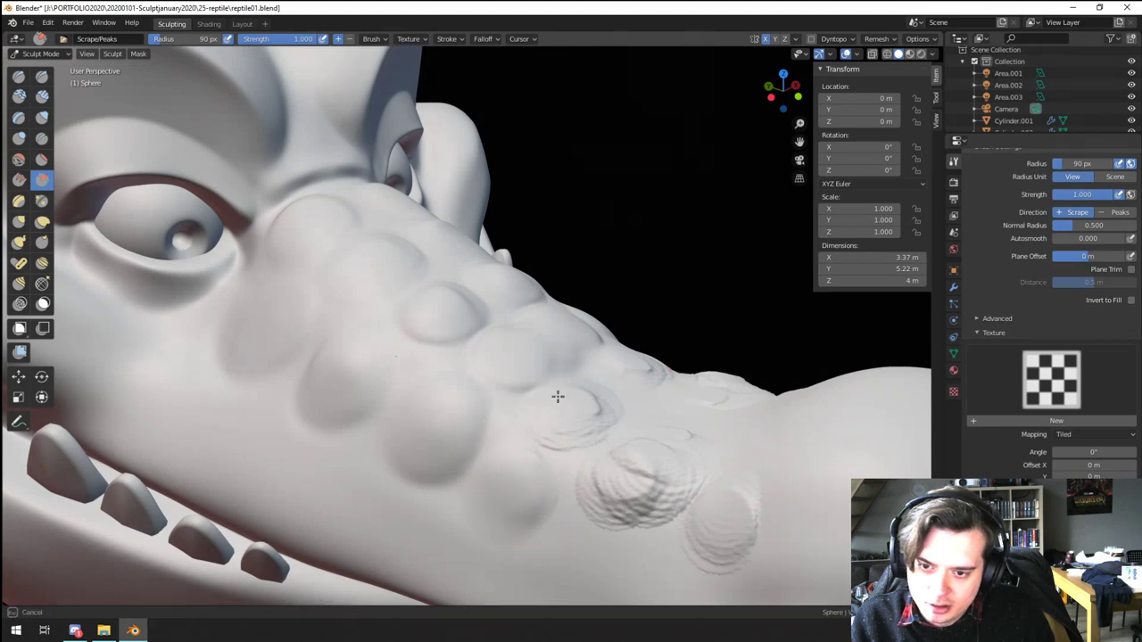
{"action": "key", "text": "f"}
{"action": "left_click", "coordinate": [663, 454]}
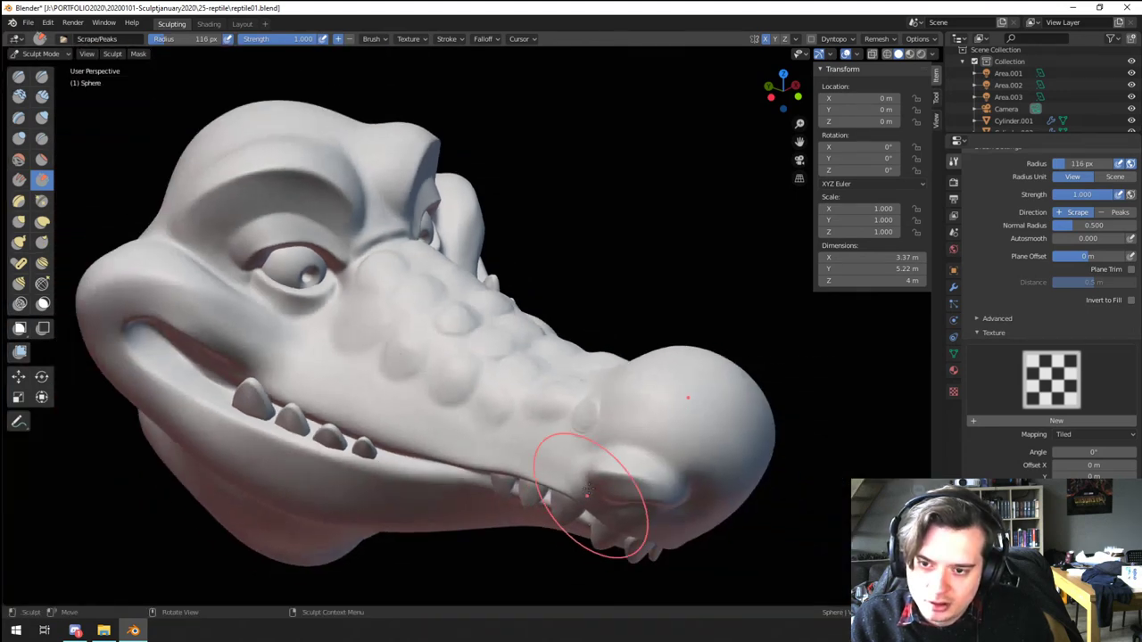
Step: Flatten the bumps beside the inner eye corner with the Scrape/Peaks brush, setting its radius to 113 px
{"action": "middle_click_drag", "start_coordinate": [587, 489], "coordinate": [580, 468]}
{"action": "middle_click_drag", "start_coordinate": [580, 468], "coordinate": [545, 416], "text": "ctrl"}
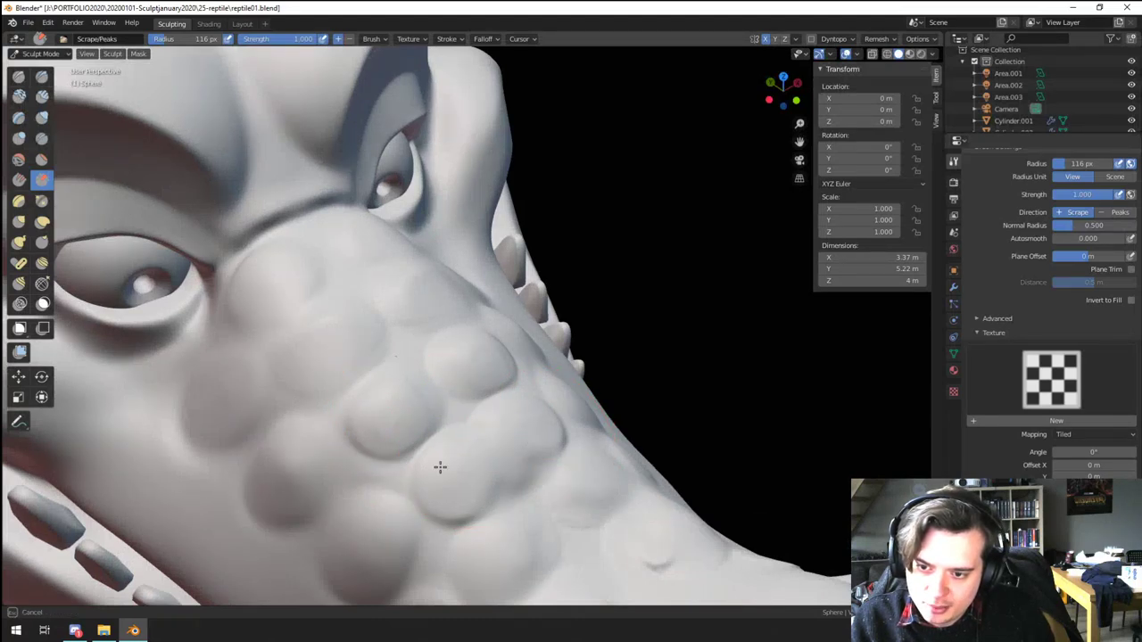
{"action": "middle_click_drag", "start_coordinate": [403, 428], "coordinate": [417, 444]}
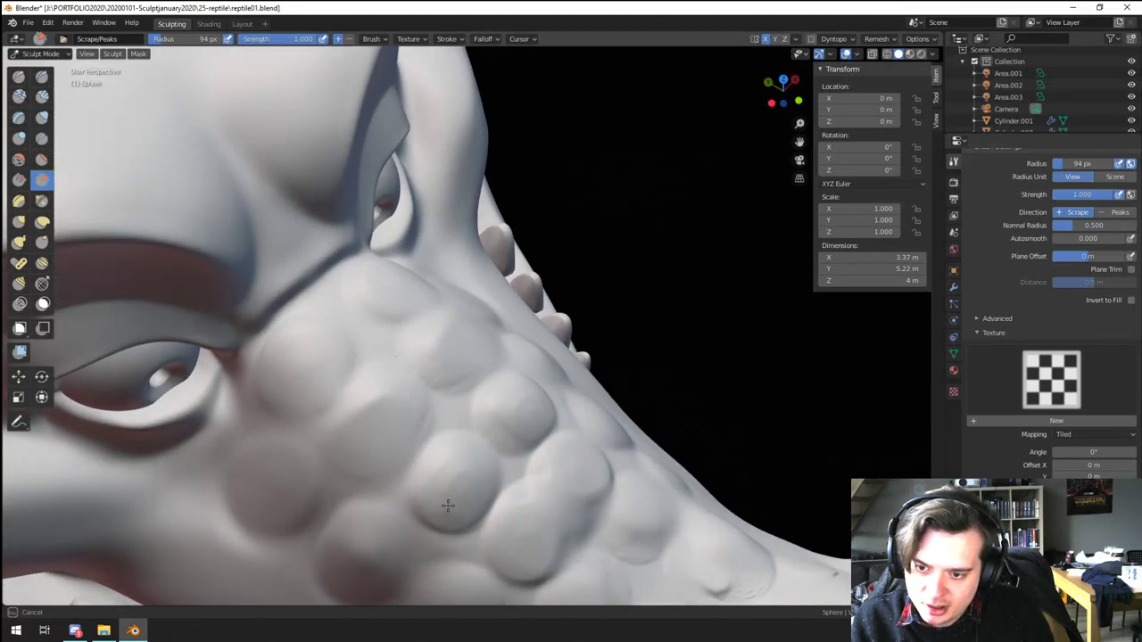
{"action": "key", "text": "f"}
{"action": "left_click", "coordinate": [411, 449]}
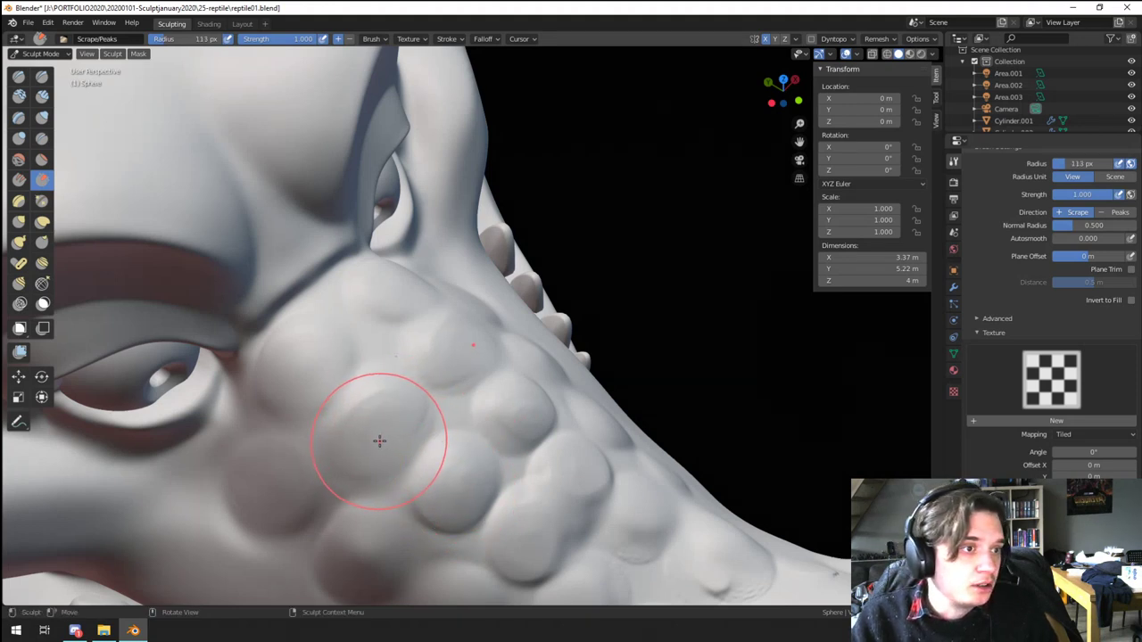
Step: Enlarge the brush radius to 147 px and scrape the bump on the side of the snout, below the eye-corner bumps
{"action": "mouse_move", "coordinate": [379, 441]}
{"action": "middle_mouse_down"}
{"action": "mouse_move", "coordinate": [395, 439]}
{"action": "mouse_move", "coordinate": [333, 354]}
{"action": "middle_mouse_up"}
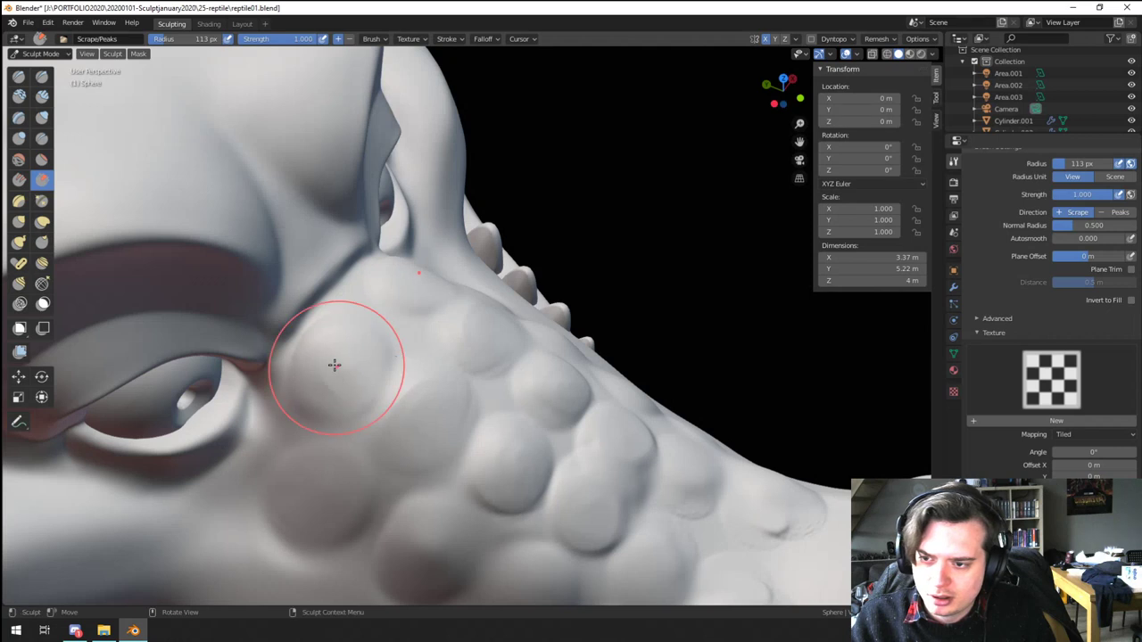
{"action": "middle_click_drag", "start_coordinate": [397, 399], "coordinate": [384, 368], "text": "shift"}
{"action": "key", "text": "f"}
{"action": "left_click", "coordinate": [490, 433]}
{"action": "middle_click_drag", "start_coordinate": [479, 489], "coordinate": [445, 411]}
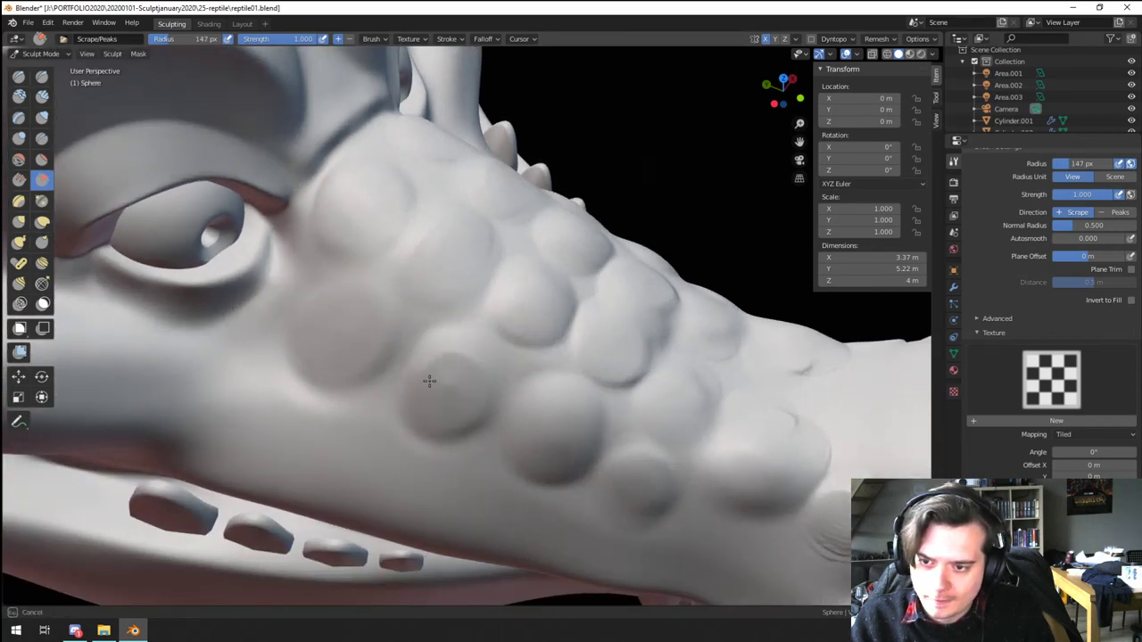
{"action": "mouse_move", "coordinate": [430, 381]}
{"action": "left_mouse_down"}
{"action": "mouse_move", "coordinate": [445, 393]}
{"action": "mouse_move", "coordinate": [434, 390]}
{"action": "mouse_move", "coordinate": [442, 412]}
{"action": "left_mouse_up"}
Step: Reduce the Scrape/Peaks radius to 57 px and readjust it to fit the neighbouring bump on the side of the snout
{"action": "key", "text": "f"}
{"action": "left_click", "coordinate": [441, 399]}
{"action": "key", "text": "f"}
{"action": "left_click", "coordinate": [434, 394]}
{"action": "key", "text": "f"}
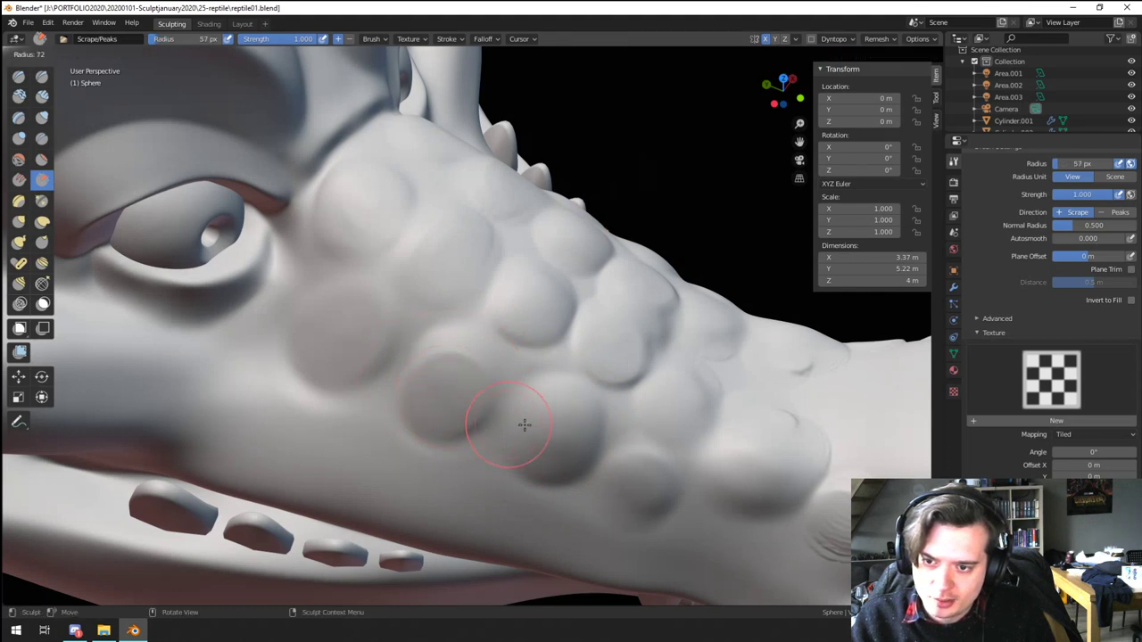
Step: Flatten the lower row of scales on the side of the snout with the Scrape brush at about 72 px radius
{"action": "left_click", "coordinate": [527, 426]}
{"action": "key", "text": "f"}
{"action": "left_click", "coordinate": [568, 420]}
{"action": "mouse_move", "coordinate": [560, 413]}
{"action": "left_mouse_down"}
{"action": "mouse_move", "coordinate": [541, 442]}
{"action": "mouse_move", "coordinate": [591, 449]}
{"action": "left_mouse_up"}
{"action": "key", "text": "f"}
{"action": "left_click", "coordinate": [529, 442]}
{"action": "key", "text": "f"}
{"action": "left_click", "coordinate": [656, 469]}
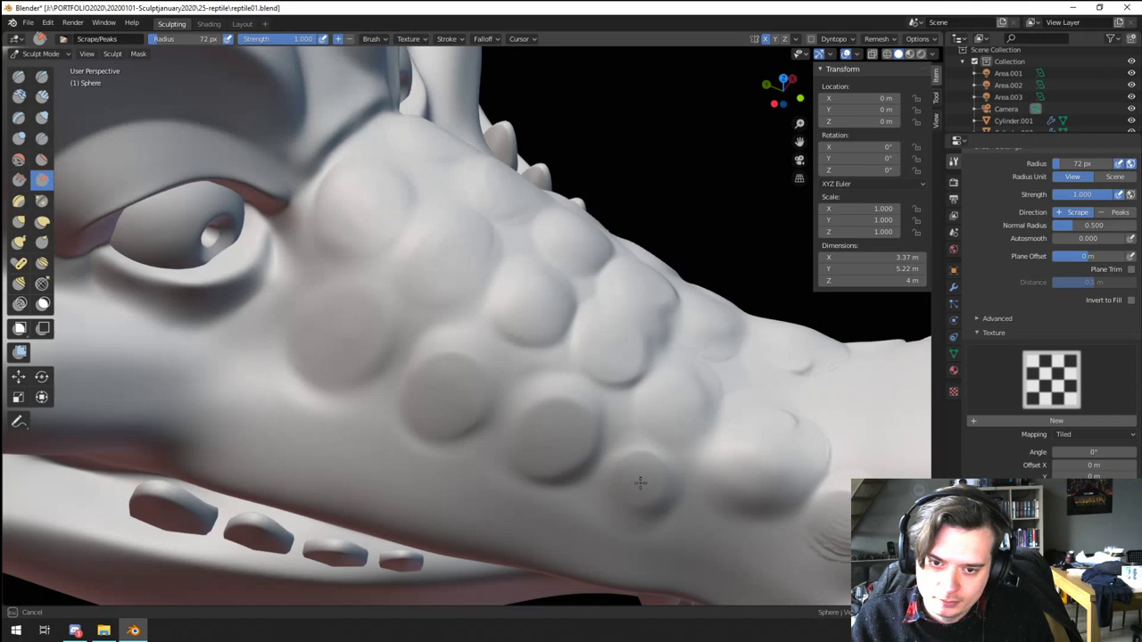
{"action": "left_click_drag", "start_coordinate": [641, 483], "coordinate": [645, 478]}
Step: Scrape the remaining rounded scales toward the front of the snout, enlarging the brush radius to 101 px
{"action": "middle_click_drag", "start_coordinate": [664, 443], "coordinate": [645, 434]}
{"action": "key", "text": "f"}
{"action": "left_click", "coordinate": [670, 423]}
{"action": "key", "text": "f"}
{"action": "mouse_move", "coordinate": [653, 423]}
{"action": "left_mouse_down"}
{"action": "mouse_move", "coordinate": [660, 434]}
{"action": "mouse_move", "coordinate": [634, 449]}
{"action": "mouse_move", "coordinate": [671, 437]}
{"action": "left_mouse_up"}
{"action": "left_click", "coordinate": [681, 433]}
{"action": "key", "text": "f"}
{"action": "left_click", "coordinate": [666, 404]}
{"action": "middle_click_drag", "start_coordinate": [651, 402], "coordinate": [529, 531], "text": "ctrl"}
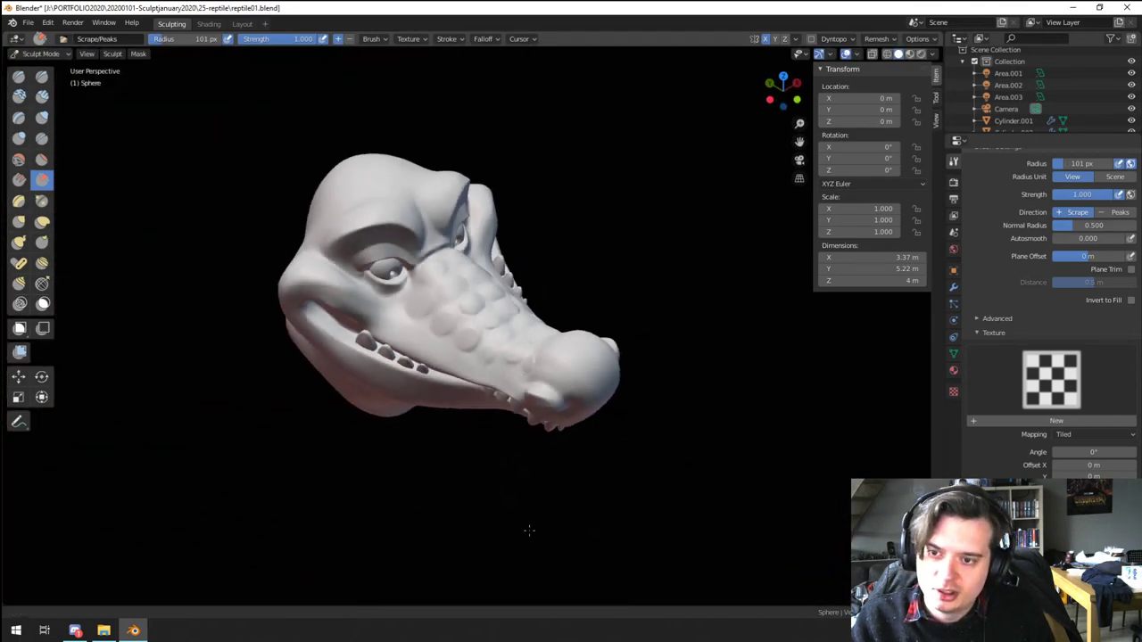
Step: Build up the small scales nearest the snout's bulbous tip with the Blob brush at 68 px radius
{"action": "mouse_move", "coordinate": [532, 486]}
{"action": "middle_mouse_down"}
{"action": "mouse_move", "coordinate": [469, 448]}
{"action": "mouse_move", "coordinate": [555, 425]}
{"action": "mouse_move", "coordinate": [584, 352]}
{"action": "mouse_move", "coordinate": [535, 279]}
{"action": "mouse_move", "coordinate": [522, 201]}
{"action": "middle_mouse_up"}
{"action": "mouse_move", "coordinate": [482, 205]}
{"action": "middle_mouse_down", "text": "shift"}
{"action": "mouse_move", "coordinate": [559, 288]}
{"action": "mouse_move", "coordinate": [560, 420]}
{"action": "middle_mouse_up", "text": "shift"}
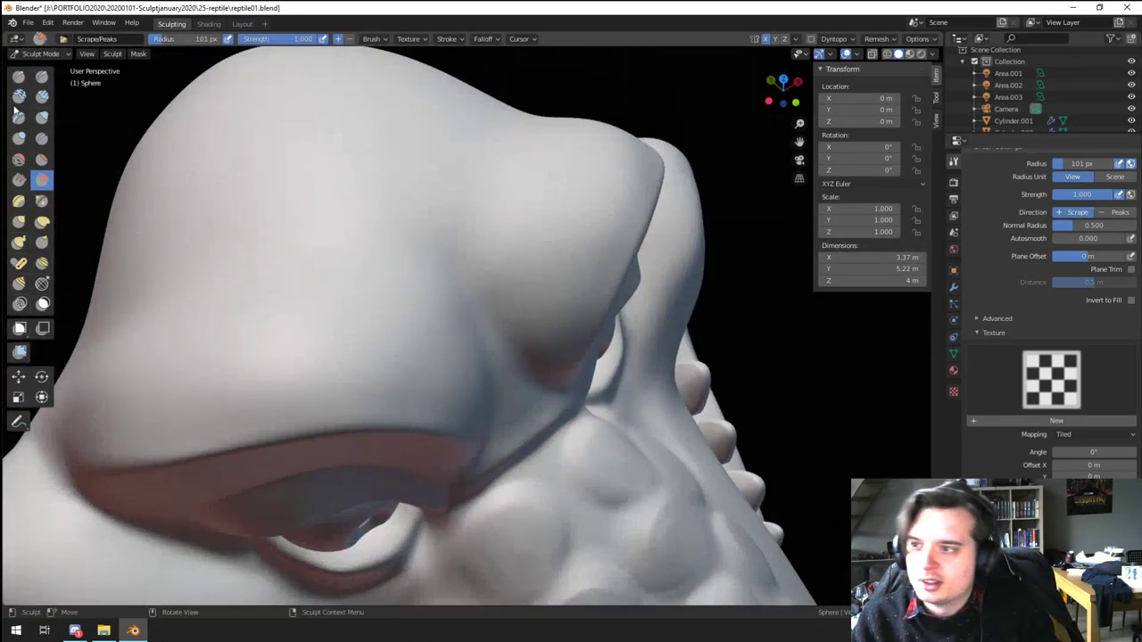
{"action": "left_click", "coordinate": [20, 139]}
{"action": "mouse_move", "coordinate": [323, 215]}
{"action": "middle_mouse_down", "text": "shift"}
{"action": "mouse_move", "coordinate": [378, 363]}
{"action": "mouse_move", "coordinate": [360, 332]}
{"action": "middle_mouse_up", "text": "shift"}
{"action": "middle_click_drag", "start_coordinate": [375, 403], "coordinate": [383, 346]}
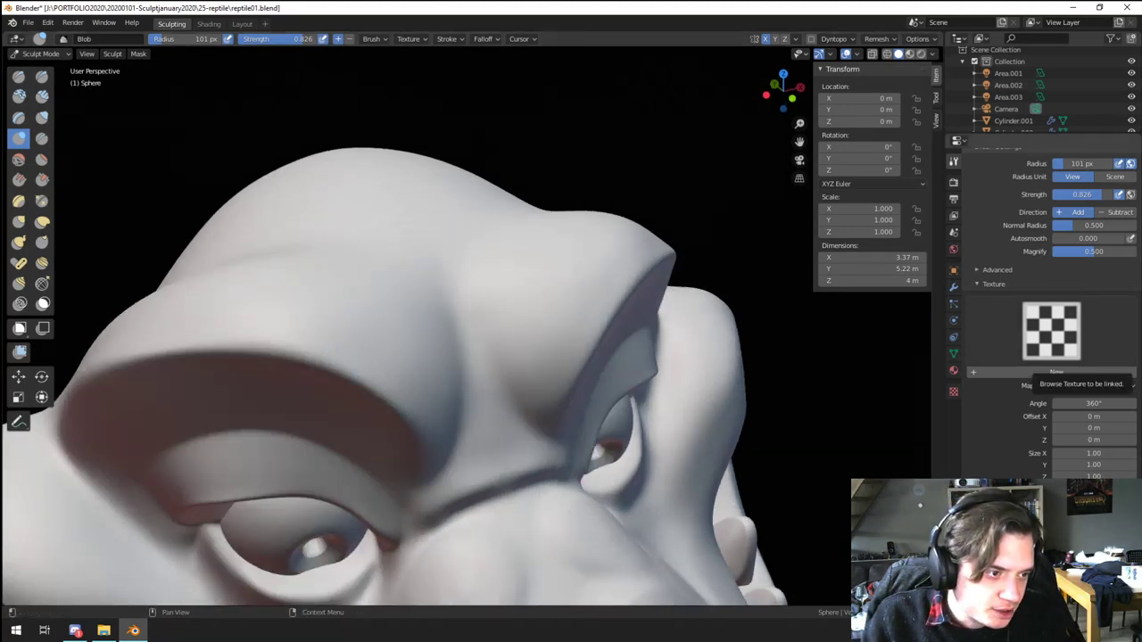
{"action": "key", "text": "alt+Tab"}
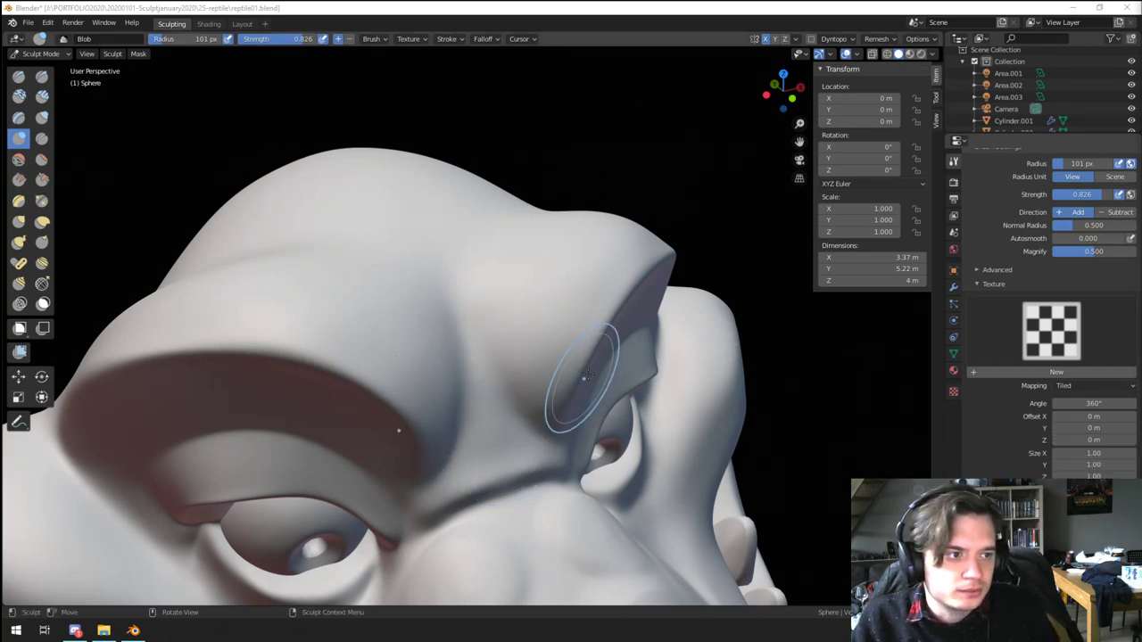
{"action": "mouse_move", "coordinate": [594, 347]}
{"action": "middle_mouse_down"}
{"action": "mouse_move", "coordinate": [558, 403]}
{"action": "mouse_move", "coordinate": [602, 301]}
{"action": "mouse_move", "coordinate": [577, 440]}
{"action": "middle_mouse_up"}
{"action": "mouse_move", "coordinate": [578, 440]}
{"action": "middle_mouse_down"}
{"action": "mouse_move", "coordinate": [542, 437]}
{"action": "mouse_move", "coordinate": [547, 366]}
{"action": "mouse_move", "coordinate": [548, 448]}
{"action": "mouse_move", "coordinate": [441, 446]}
{"action": "mouse_move", "coordinate": [553, 434]}
{"action": "mouse_move", "coordinate": [551, 380]}
{"action": "mouse_move", "coordinate": [518, 402]}
{"action": "mouse_move", "coordinate": [505, 313]}
{"action": "middle_mouse_up"}
{"action": "middle_click_drag", "start_coordinate": [505, 313], "coordinate": [581, 384], "text": "shift"}
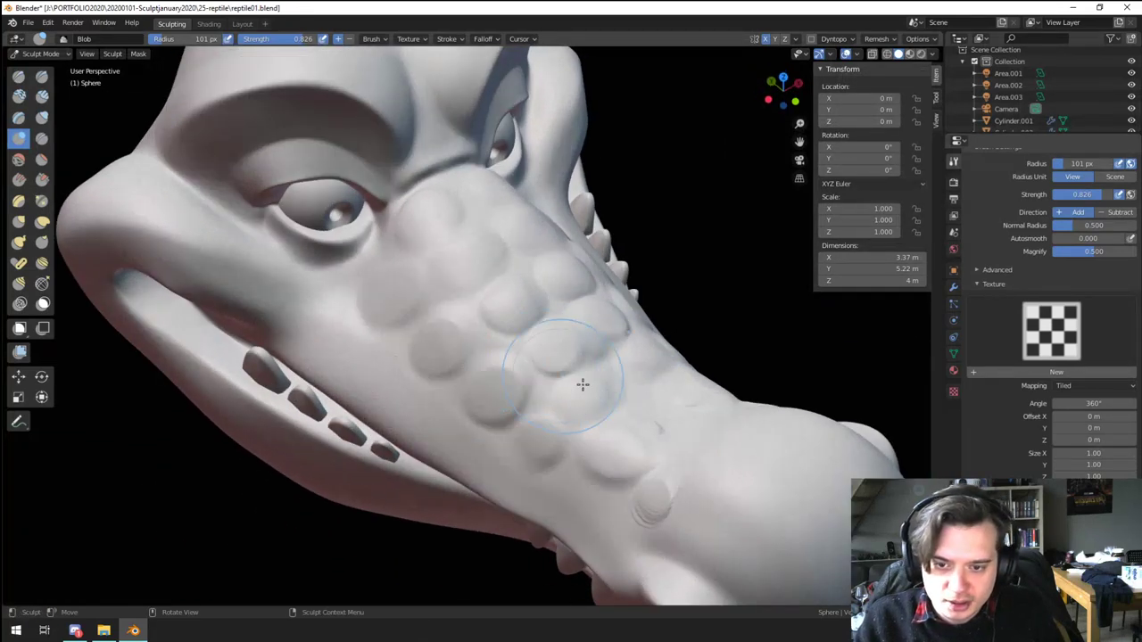
{"action": "key", "text": "f"}
{"action": "left_click", "coordinate": [663, 501]}
{"action": "left_click_drag", "start_coordinate": [644, 502], "coordinate": [688, 473]}
{"action": "mouse_move", "coordinate": [660, 473]}
{"action": "middle_mouse_down", "text": "ctrl"}
{"action": "mouse_move", "coordinate": [638, 526]}
{"action": "mouse_move", "coordinate": [593, 525]}
{"action": "middle_mouse_up", "text": "ctrl"}
{"action": "mouse_move", "coordinate": [593, 524]}
{"action": "middle_mouse_down", "text": "ctrl"}
{"action": "mouse_move", "coordinate": [589, 481]}
{"action": "mouse_move", "coordinate": [571, 471]}
{"action": "middle_mouse_up", "text": "ctrl"}
{"action": "left_click_drag", "start_coordinate": [571, 478], "coordinate": [563, 469]}
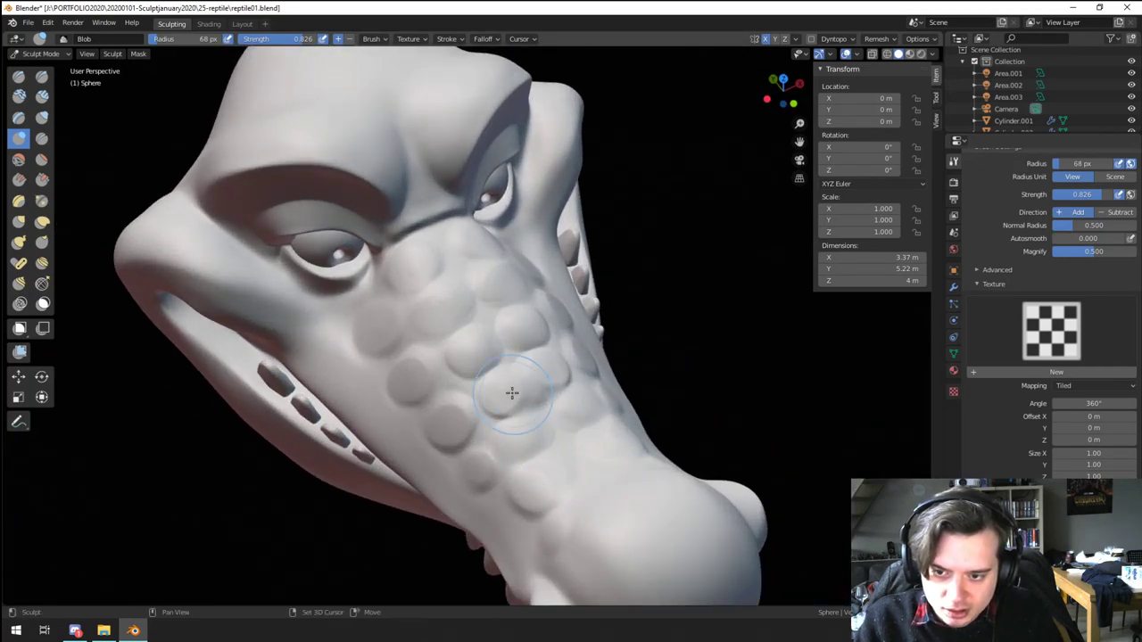
Step: Define the edges of the upper scales between the eyes with the inverted Crease brush at 68 px radius
{"action": "mouse_move", "coordinate": [538, 371]}
{"action": "middle_mouse_down"}
{"action": "mouse_move", "coordinate": [513, 377]}
{"action": "mouse_move", "coordinate": [507, 355]}
{"action": "middle_mouse_up"}
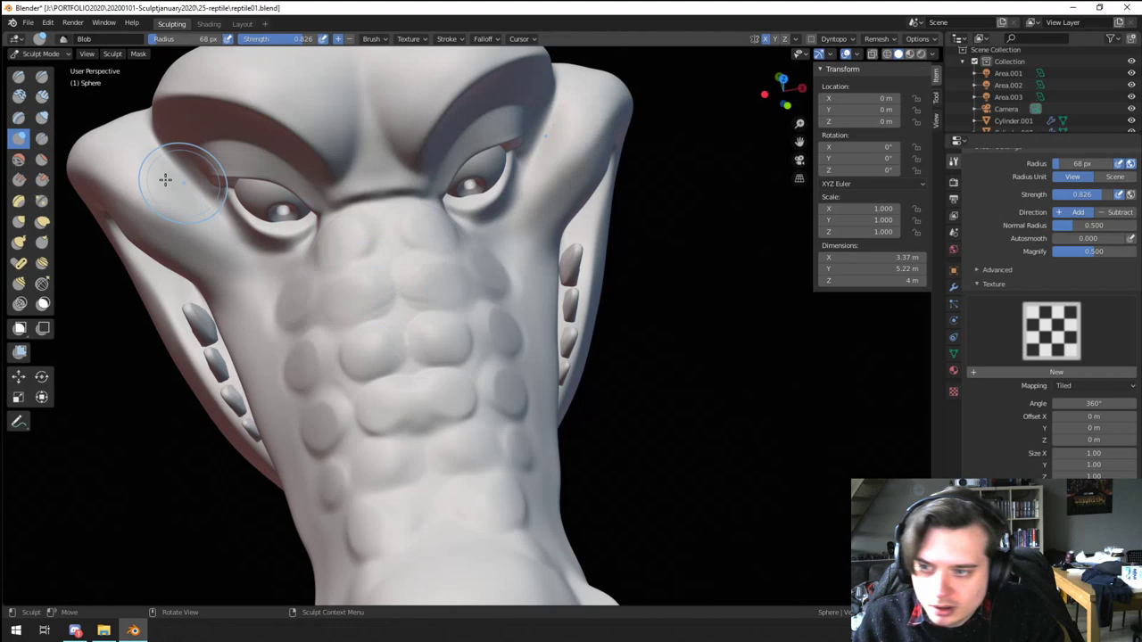
{"action": "left_click", "coordinate": [41, 139]}
{"action": "mouse_move", "coordinate": [359, 350]}
{"action": "middle_mouse_down", "text": "ctrl"}
{"action": "mouse_move", "coordinate": [364, 300]}
{"action": "mouse_move", "coordinate": [394, 356]}
{"action": "middle_mouse_up", "text": "ctrl"}
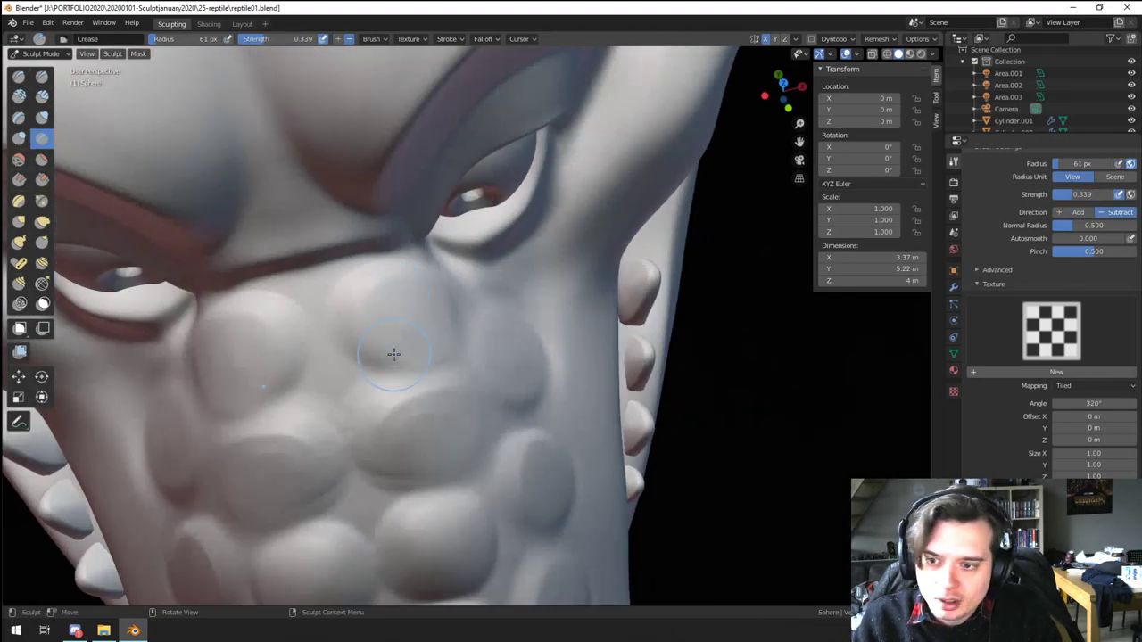
{"action": "mouse_move", "coordinate": [393, 425]}
{"action": "left_mouse_down", "text": "ctrl"}
{"action": "mouse_move", "coordinate": [464, 410]}
{"action": "mouse_move", "coordinate": [384, 400]}
{"action": "left_mouse_up", "text": "ctrl"}
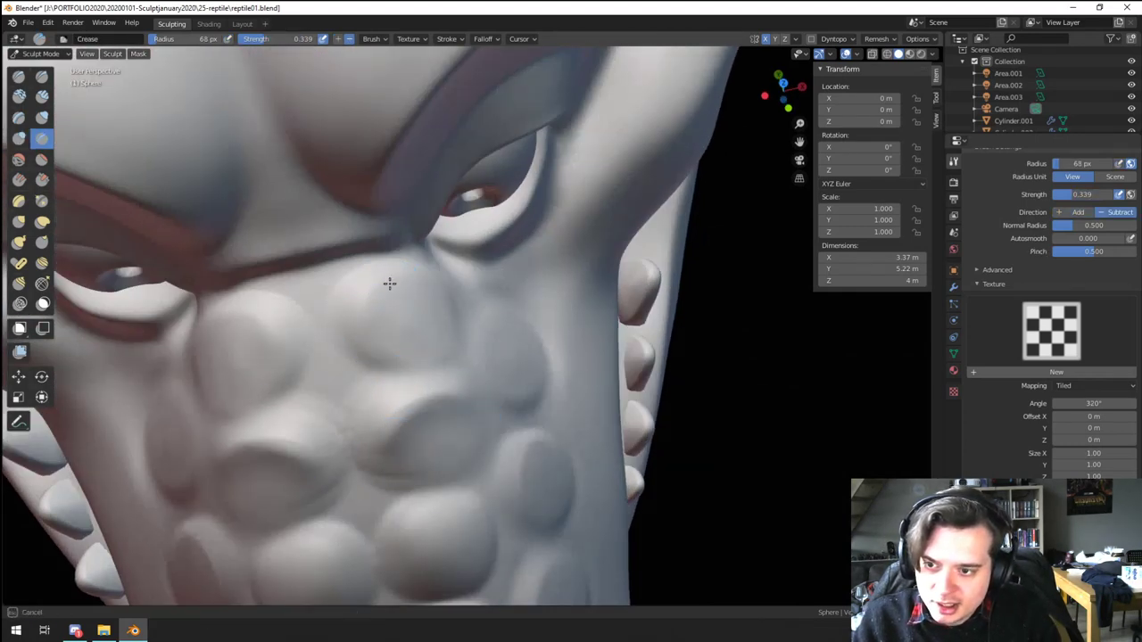
{"action": "mouse_move", "coordinate": [389, 283]}
{"action": "left_mouse_down", "text": "ctrl"}
{"action": "mouse_move", "coordinate": [365, 331]}
{"action": "mouse_move", "coordinate": [414, 303]}
{"action": "left_mouse_up", "text": "ctrl"}
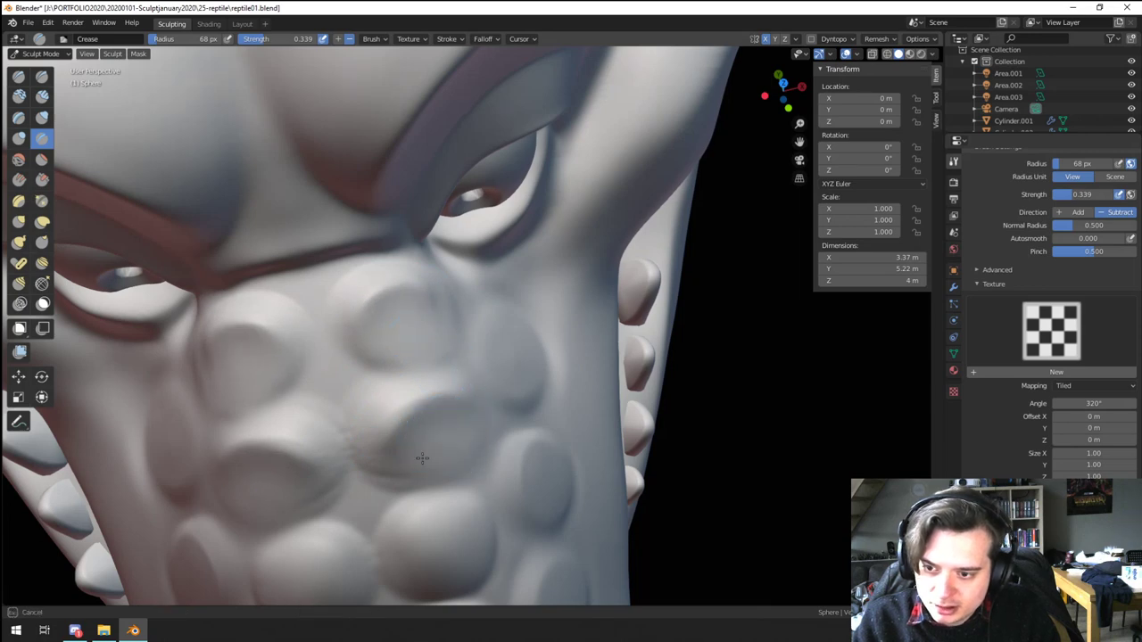
Step: Sharpen the outlines of the scales midway along the snout with the inverted Crease brush at 81 px radius
{"action": "scroll", "coordinate": [438, 443], "scroll_direction": "down", "scroll_amount": 6}
{"action": "scroll", "coordinate": [419, 392], "scroll_direction": "up", "scroll_amount": 4}
{"action": "mouse_move", "coordinate": [401, 384]}
{"action": "middle_mouse_down"}
{"action": "mouse_move", "coordinate": [446, 369]}
{"action": "mouse_move", "coordinate": [434, 377]}
{"action": "mouse_move", "coordinate": [444, 349]}
{"action": "mouse_move", "coordinate": [435, 368]}
{"action": "middle_mouse_up"}
{"action": "scroll", "coordinate": [433, 377], "scroll_direction": "up", "scroll_amount": 2}
{"action": "key", "text": "f"}
{"action": "left_click", "coordinate": [416, 390]}
{"action": "left_click_drag", "start_coordinate": [404, 387], "coordinate": [463, 368], "text": "ctrl"}
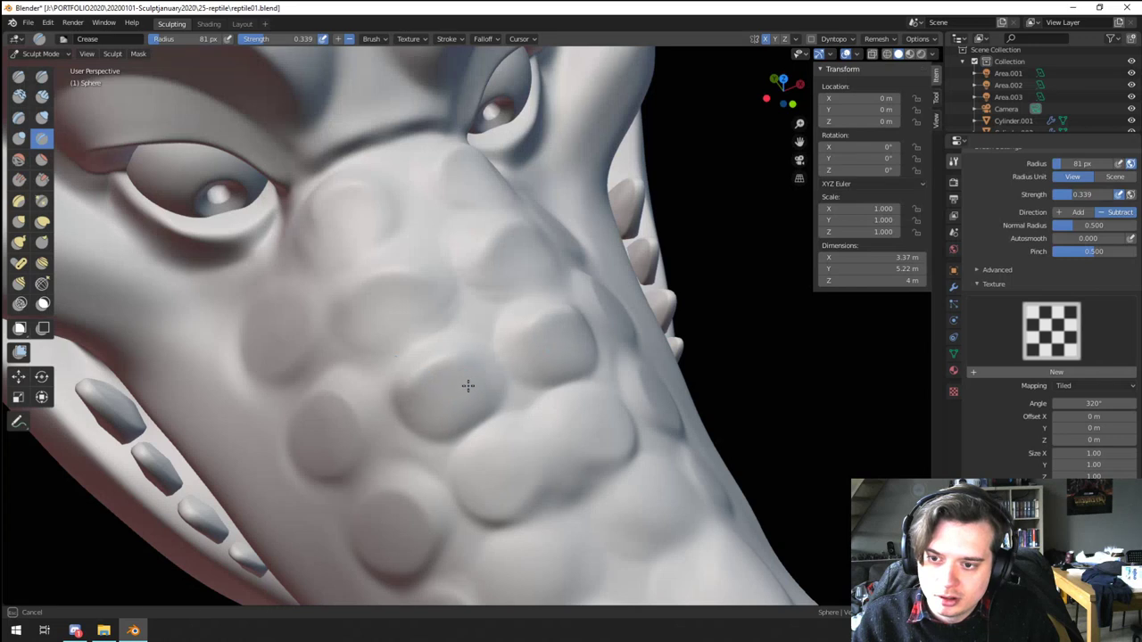
{"action": "left_click_drag", "start_coordinate": [483, 455], "coordinate": [535, 433], "text": "ctrl"}
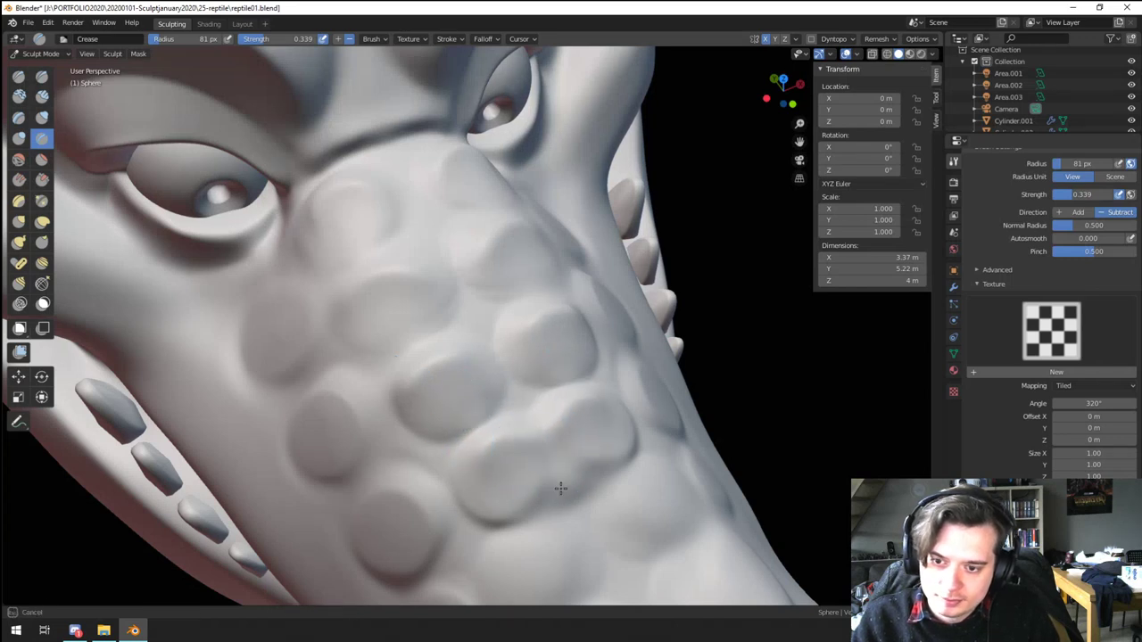
Step: Continue creasing the edges of the scales near the snout's tip and along its outer row
{"action": "middle_click_drag", "start_coordinate": [530, 483], "coordinate": [523, 403]}
{"action": "left_click_drag", "start_coordinate": [526, 373], "coordinate": [574, 414], "text": "ctrl"}
{"action": "left_click_drag", "start_coordinate": [553, 490], "coordinate": [523, 494], "text": "ctrl"}
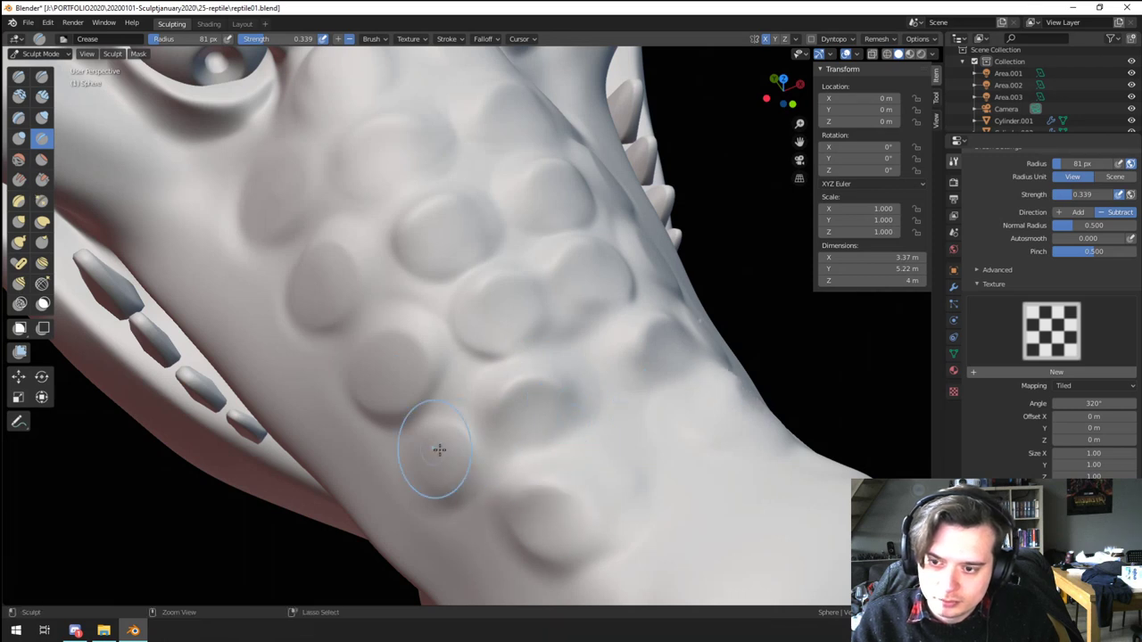
{"action": "left_click_drag", "start_coordinate": [433, 445], "coordinate": [444, 429], "text": "ctrl"}
{"action": "left_click_drag", "start_coordinate": [353, 361], "coordinate": [393, 339], "text": "ctrl"}
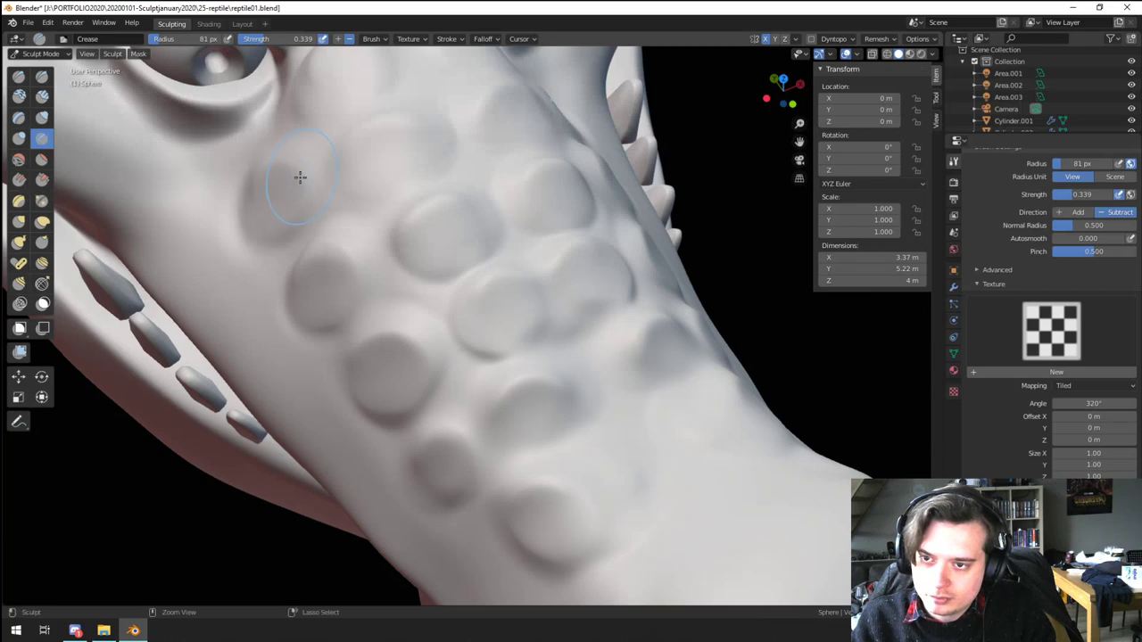
Step: Even out the outer scales along the side of the snout with the Flatten brush, reducing its radius to 123 px
{"action": "middle_click_drag", "start_coordinate": [300, 177], "coordinate": [278, 238], "text": "ctrl"}
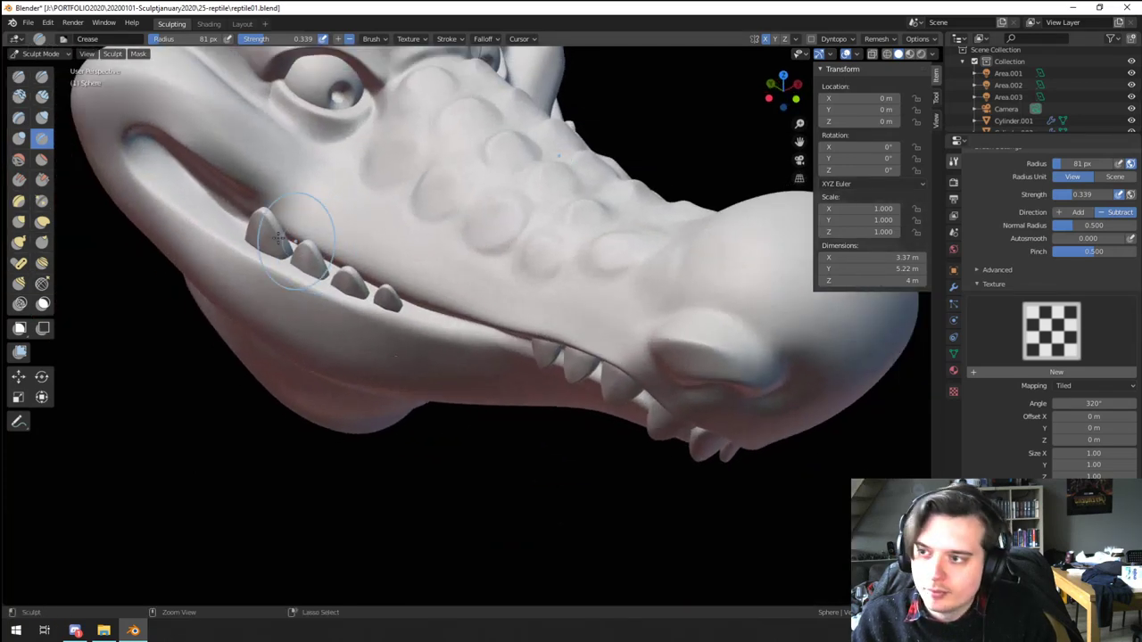
{"action": "left_click", "coordinate": [43, 179]}
{"action": "left_click", "coordinate": [42, 159]}
{"action": "middle_click_drag", "start_coordinate": [462, 246], "coordinate": [457, 286]}
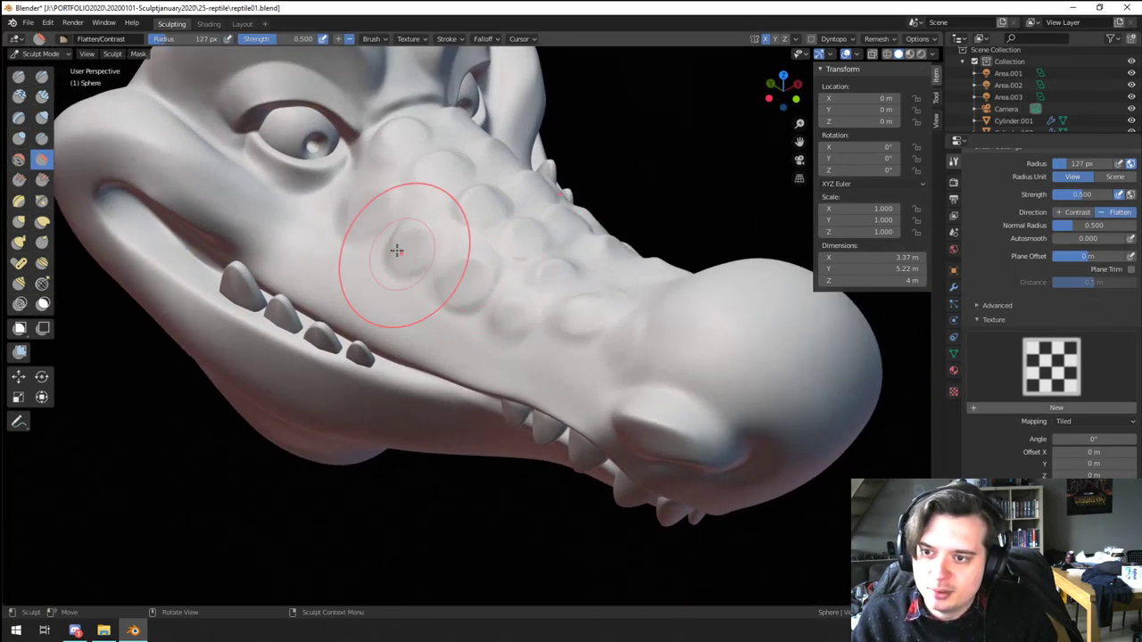
{"action": "mouse_move", "coordinate": [408, 239]}
{"action": "left_mouse_down"}
{"action": "mouse_move", "coordinate": [378, 227]}
{"action": "mouse_move", "coordinate": [505, 318]}
{"action": "left_mouse_up"}
{"action": "mouse_move", "coordinate": [505, 318]}
{"action": "middle_mouse_down"}
{"action": "mouse_move", "coordinate": [449, 306]}
{"action": "mouse_move", "coordinate": [481, 306]}
{"action": "middle_mouse_up"}
{"action": "key", "text": "f"}
{"action": "left_click", "coordinate": [476, 309]}
{"action": "left_click_drag", "start_coordinate": [475, 309], "coordinate": [476, 311]}
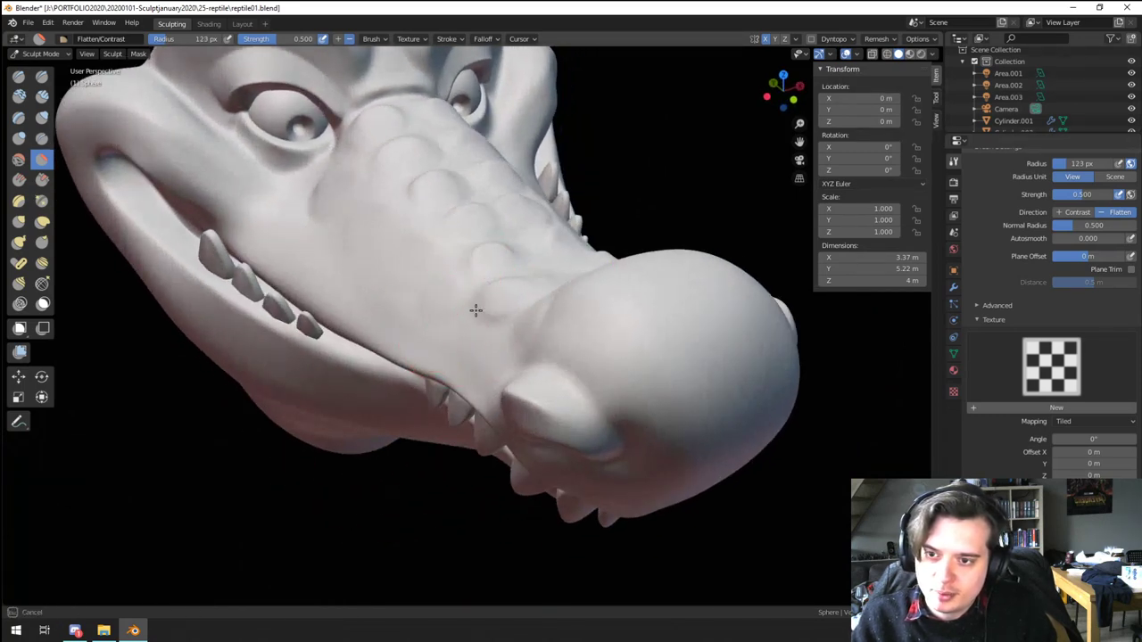
Step: Pull a crest up and back from the top of the head with the Snake Hook brush at 137 px radius
{"action": "middle_click_drag", "start_coordinate": [464, 305], "coordinate": [428, 424], "text": "ctrl"}
{"action": "mouse_move", "coordinate": [428, 424]}
{"action": "middle_mouse_down"}
{"action": "mouse_move", "coordinate": [464, 433]}
{"action": "mouse_move", "coordinate": [433, 318]}
{"action": "mouse_move", "coordinate": [444, 312]}
{"action": "middle_mouse_up"}
{"action": "middle_click_drag", "start_coordinate": [445, 313], "coordinate": [438, 278], "text": "ctrl"}
{"action": "left_click", "coordinate": [18, 243]}
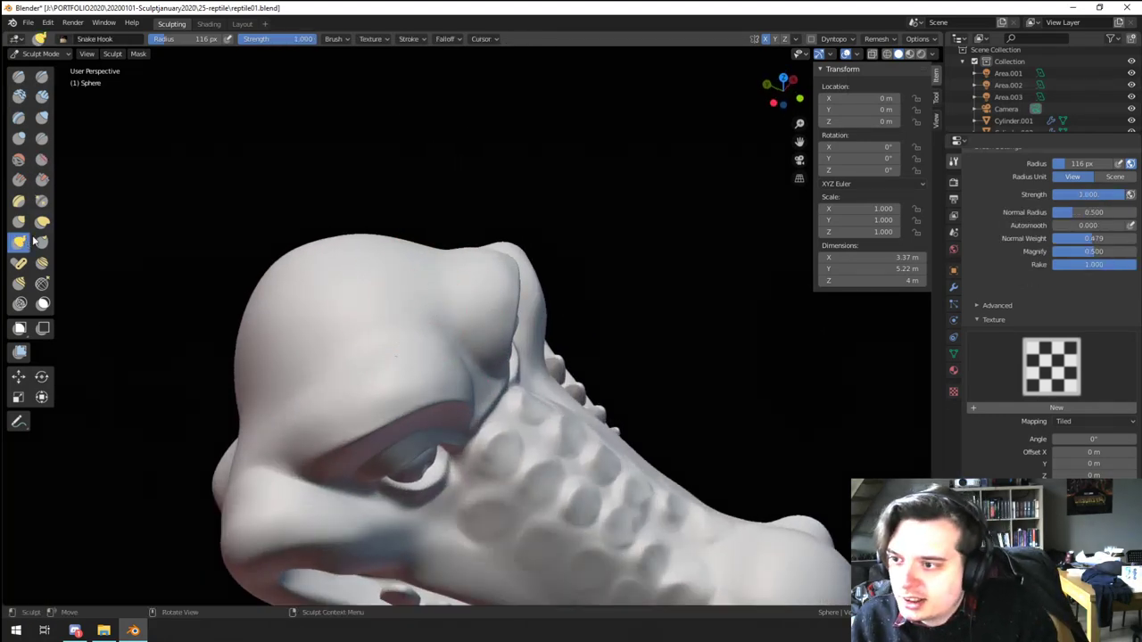
{"action": "mouse_move", "coordinate": [354, 328]}
{"action": "middle_mouse_down"}
{"action": "mouse_move", "coordinate": [422, 298]}
{"action": "mouse_move", "coordinate": [402, 352]}
{"action": "middle_mouse_up"}
{"action": "middle_click_drag", "start_coordinate": [401, 352], "coordinate": [390, 297]}
{"action": "key", "text": "f"}
{"action": "left_click", "coordinate": [477, 284]}
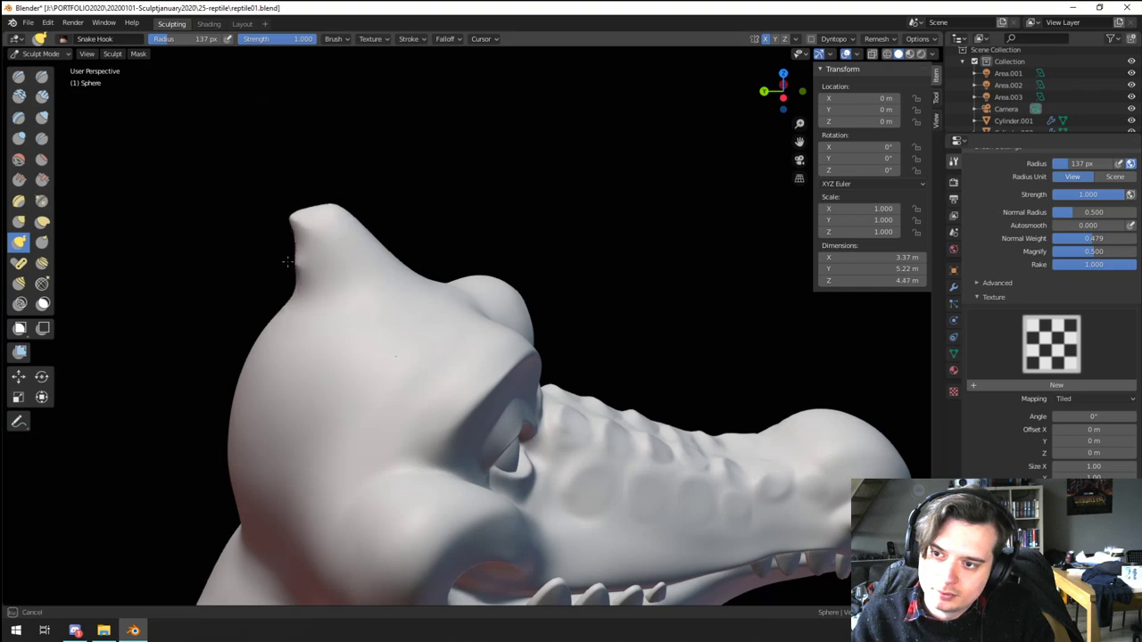
{"action": "mouse_move", "coordinate": [287, 262]}
{"action": "left_mouse_down"}
{"action": "mouse_move", "coordinate": [266, 263]}
{"action": "mouse_move", "coordinate": [265, 275]}
{"action": "left_mouse_up"}
{"action": "left_click_drag", "start_coordinate": [315, 220], "coordinate": [334, 239]}
Step: Flatten the side of the head crest with the Flatten brush at 137 px radius
{"action": "mouse_move", "coordinate": [384, 240]}
{"action": "middle_mouse_down"}
{"action": "mouse_move", "coordinate": [333, 247]}
{"action": "mouse_move", "coordinate": [414, 274]}
{"action": "mouse_move", "coordinate": [425, 220]}
{"action": "middle_mouse_up"}
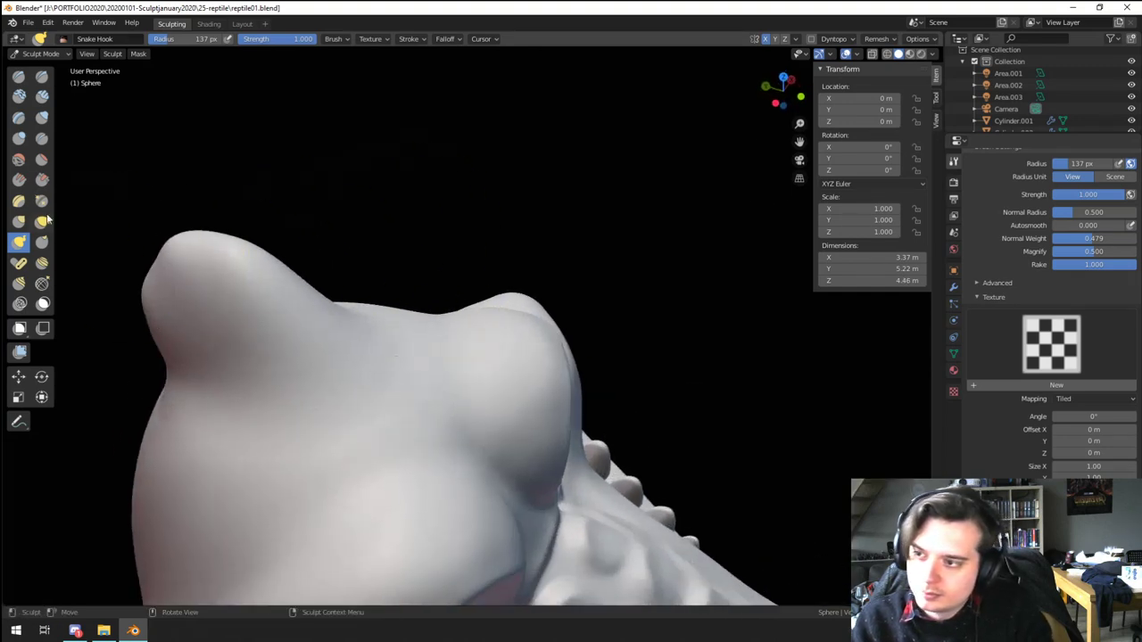
{"action": "left_click", "coordinate": [42, 159]}
{"action": "mouse_move", "coordinate": [107, 241]}
{"action": "middle_mouse_down"}
{"action": "mouse_move", "coordinate": [129, 217]}
{"action": "mouse_move", "coordinate": [95, 258]}
{"action": "mouse_move", "coordinate": [320, 395]}
{"action": "middle_mouse_up"}
{"action": "mouse_move", "coordinate": [319, 395]}
{"action": "left_mouse_down"}
{"action": "mouse_move", "coordinate": [536, 447]}
{"action": "mouse_move", "coordinate": [493, 482]}
{"action": "left_mouse_up"}
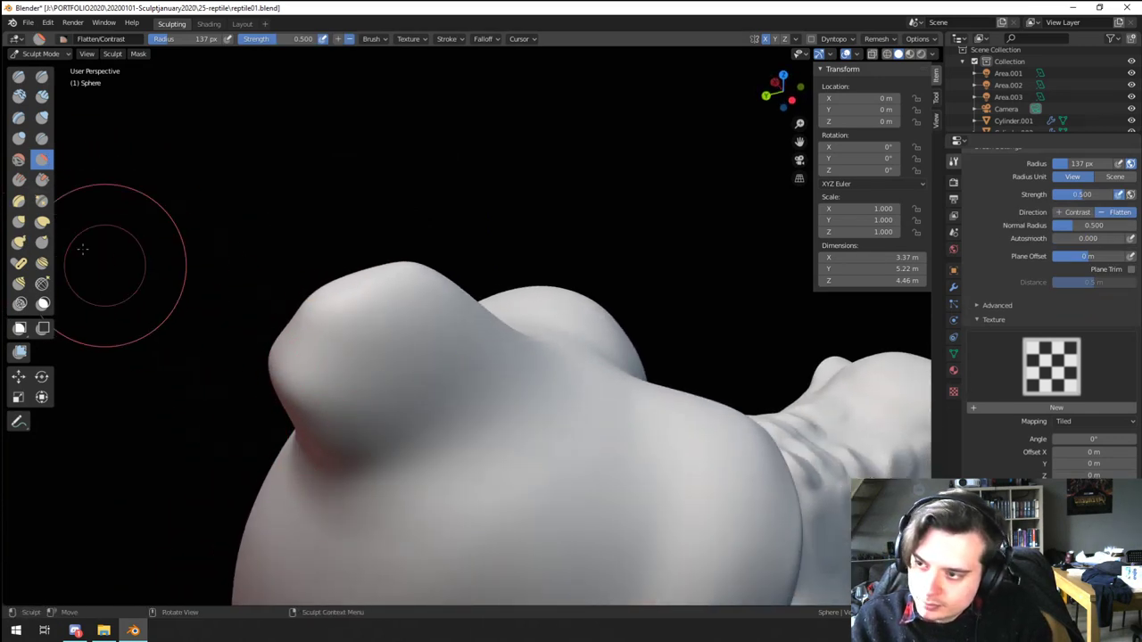
Step: Crease the base of the crest at 116 px radius and scrape its side smooth at 163 px radius
{"action": "left_click", "coordinate": [42, 139]}
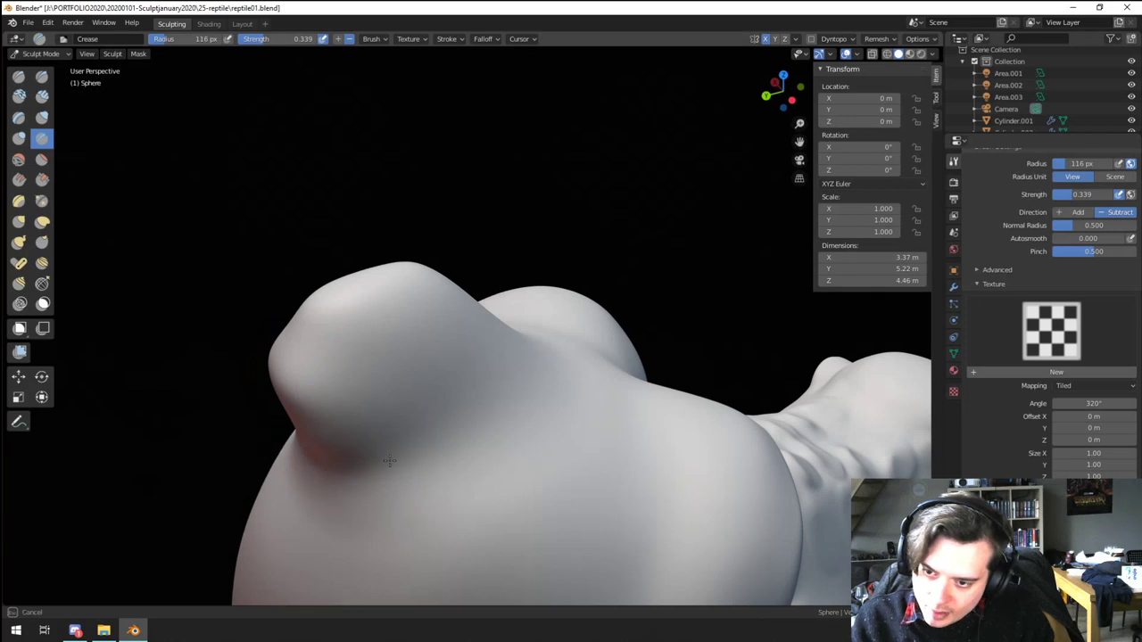
{"action": "middle_click_drag", "start_coordinate": [553, 381], "coordinate": [425, 433]}
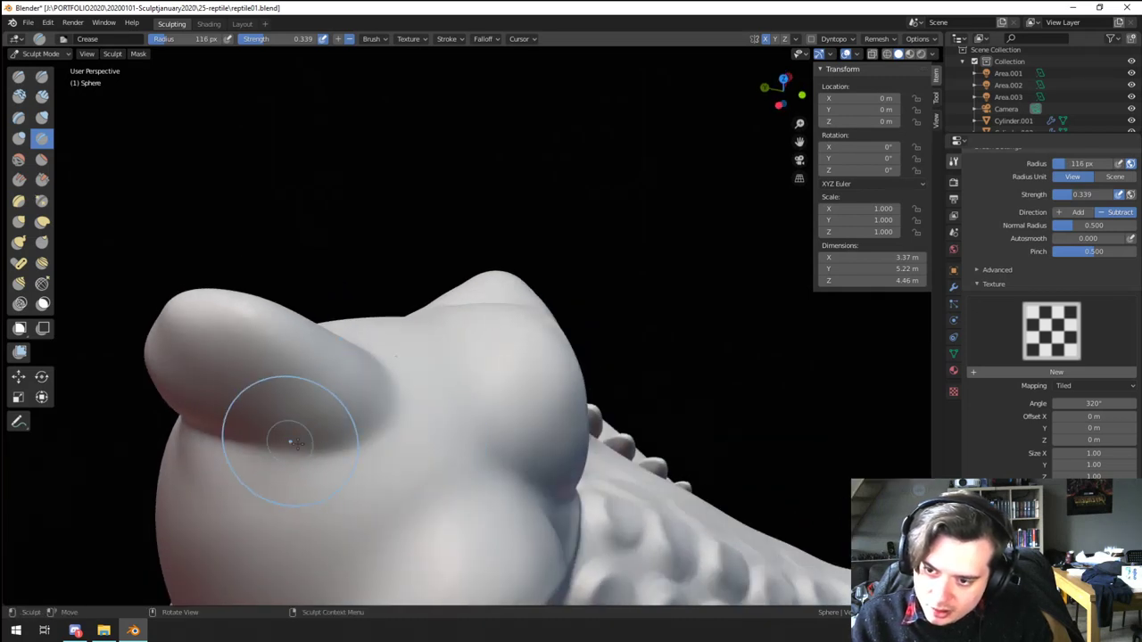
{"action": "middle_click_drag", "start_coordinate": [288, 434], "coordinate": [382, 398]}
{"action": "left_click", "coordinate": [41, 179]}
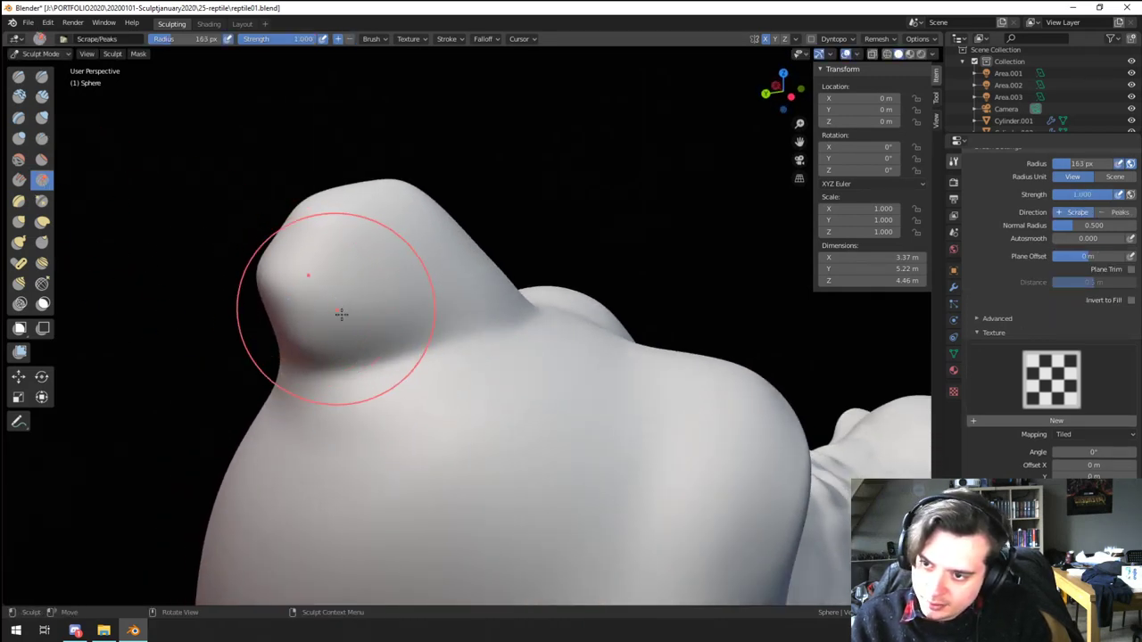
{"action": "mouse_move", "coordinate": [341, 336]}
{"action": "left_mouse_down"}
{"action": "mouse_move", "coordinate": [395, 299]}
{"action": "mouse_move", "coordinate": [321, 292]}
{"action": "mouse_move", "coordinate": [380, 215]}
{"action": "mouse_move", "coordinate": [282, 251]}
{"action": "mouse_move", "coordinate": [255, 225]}
{"action": "left_mouse_up"}
Step: Raise the top edge of the crest with the Grab brush at 157 px radius
{"action": "key", "text": "g"}
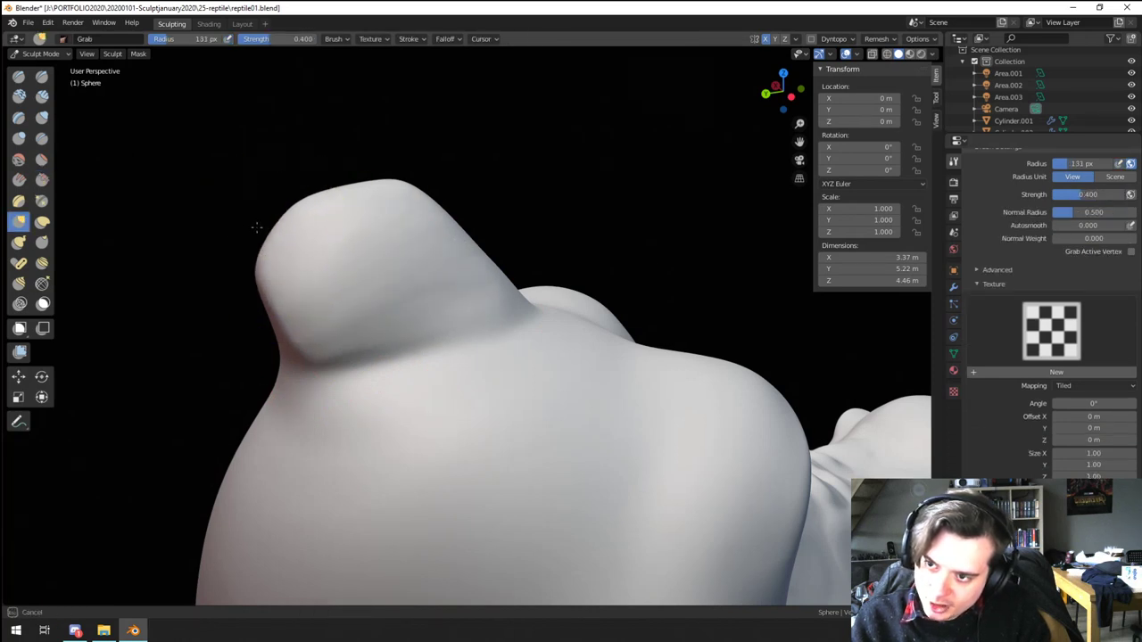
{"action": "key", "text": "f"}
{"action": "left_click", "coordinate": [365, 198]}
{"action": "left_click_drag", "start_coordinate": [359, 196], "coordinate": [357, 155]}
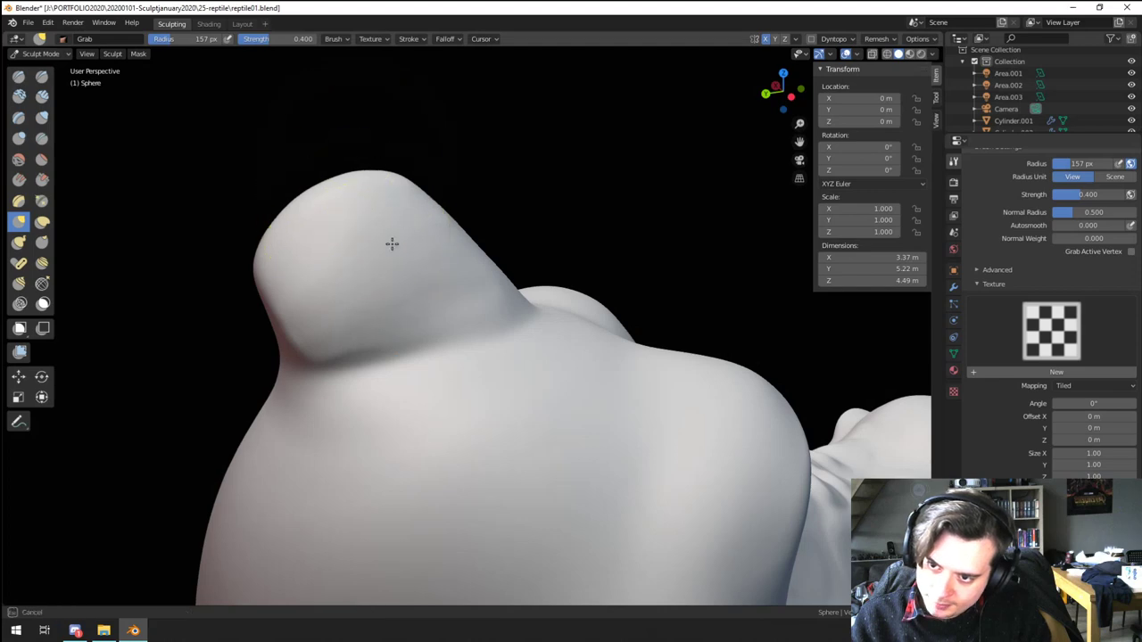
Step: Adjust the lower sides of the crest with the Grab brush at 199 px radius
{"action": "mouse_move", "coordinate": [393, 244]}
{"action": "middle_mouse_down"}
{"action": "mouse_move", "coordinate": [319, 254]}
{"action": "mouse_move", "coordinate": [322, 288]}
{"action": "mouse_move", "coordinate": [261, 227]}
{"action": "mouse_move", "coordinate": [265, 262]}
{"action": "middle_mouse_up"}
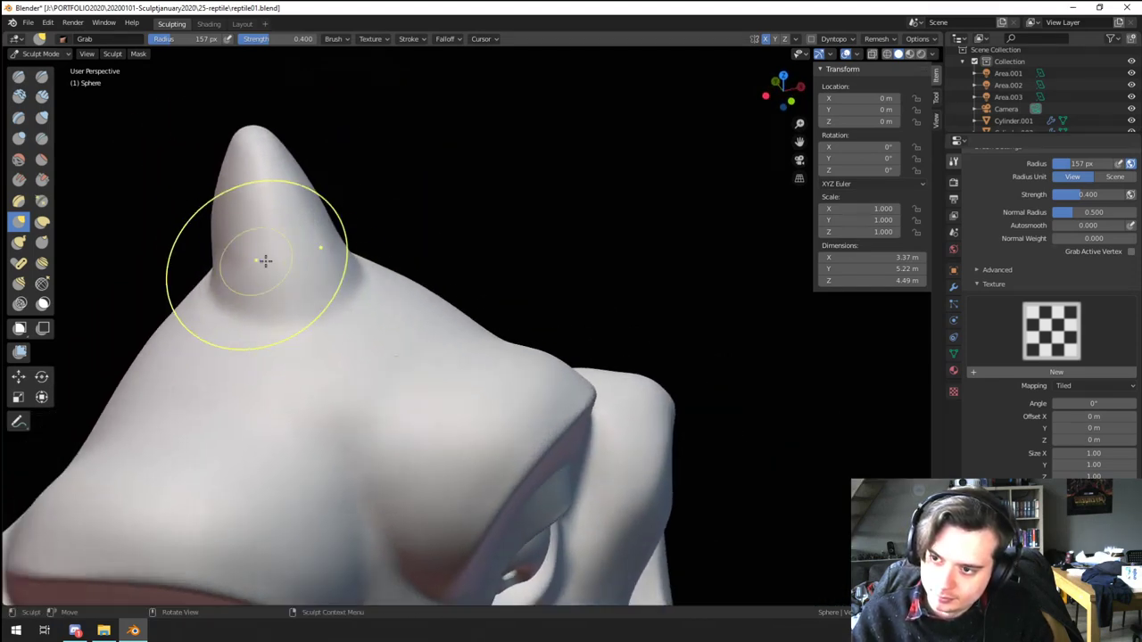
{"action": "key", "text": "f"}
{"action": "left_click", "coordinate": [290, 266]}
{"action": "mouse_move", "coordinate": [229, 299]}
{"action": "left_mouse_down"}
{"action": "mouse_move", "coordinate": [250, 295]}
{"action": "mouse_move", "coordinate": [233, 272]}
{"action": "left_mouse_up"}
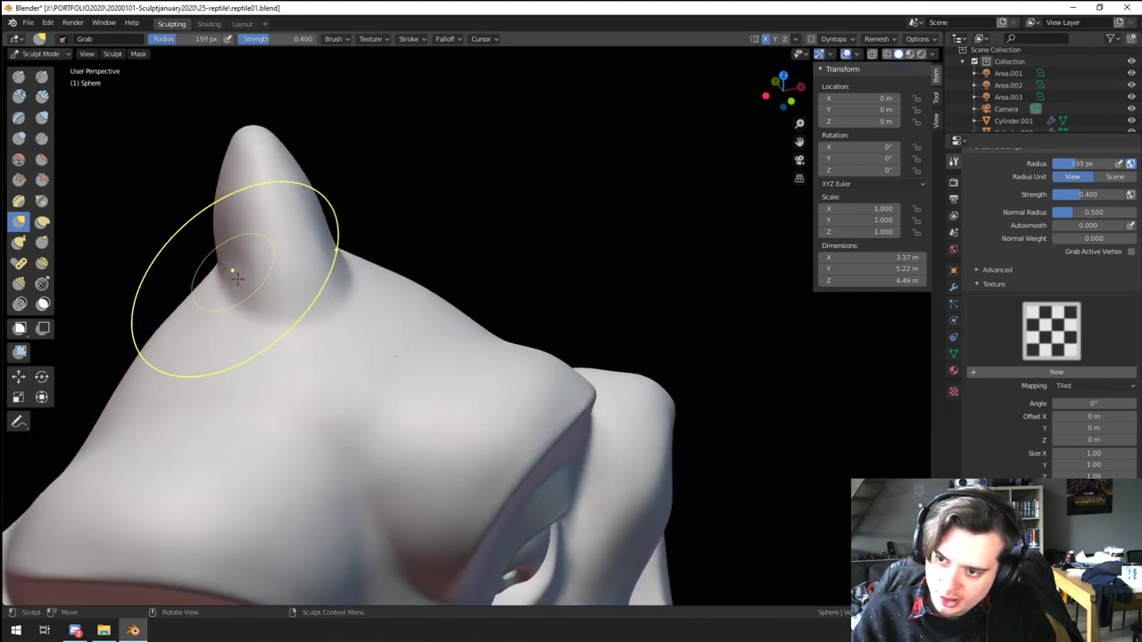
{"action": "left_click_drag", "start_coordinate": [257, 325], "coordinate": [285, 313]}
Step: Refine the crest's profile from the side with the Grab brush, reducing its radius to 119 px
{"action": "mouse_move", "coordinate": [284, 312]}
{"action": "middle_mouse_down", "text": "ctrl"}
{"action": "mouse_move", "coordinate": [257, 411]}
{"action": "mouse_move", "coordinate": [324, 359]}
{"action": "mouse_move", "coordinate": [318, 379]}
{"action": "mouse_move", "coordinate": [339, 341]}
{"action": "mouse_move", "coordinate": [370, 341]}
{"action": "middle_mouse_up", "text": "ctrl"}
{"action": "key", "text": "f"}
{"action": "left_click", "coordinate": [416, 258]}
{"action": "left_click_drag", "start_coordinate": [419, 258], "coordinate": [430, 254]}
{"action": "middle_click_drag", "start_coordinate": [430, 254], "coordinate": [452, 239]}
{"action": "key", "text": "f"}
{"action": "left_click", "coordinate": [386, 251]}
{"action": "left_click_drag", "start_coordinate": [384, 253], "coordinate": [388, 255]}
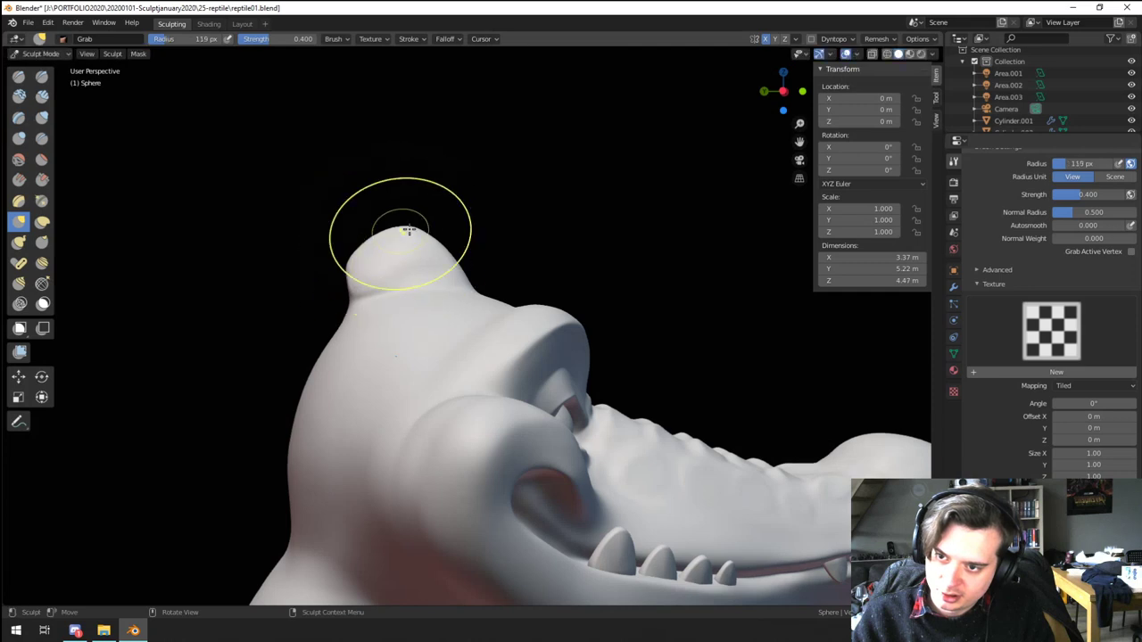
Step: Sculpt a sharp ridge along the crest's edge with the Crease brush at 72 px radius
{"action": "middle_click_drag", "start_coordinate": [420, 230], "coordinate": [379, 326], "text": "ctrl"}
{"action": "mouse_move", "coordinate": [379, 326]}
{"action": "middle_mouse_down"}
{"action": "mouse_move", "coordinate": [291, 309]}
{"action": "mouse_move", "coordinate": [361, 329]}
{"action": "middle_mouse_up"}
{"action": "mouse_move", "coordinate": [362, 328]}
{"action": "middle_mouse_down", "text": "ctrl"}
{"action": "mouse_move", "coordinate": [376, 282]}
{"action": "mouse_move", "coordinate": [372, 242]}
{"action": "mouse_move", "coordinate": [390, 308]}
{"action": "middle_mouse_up", "text": "ctrl"}
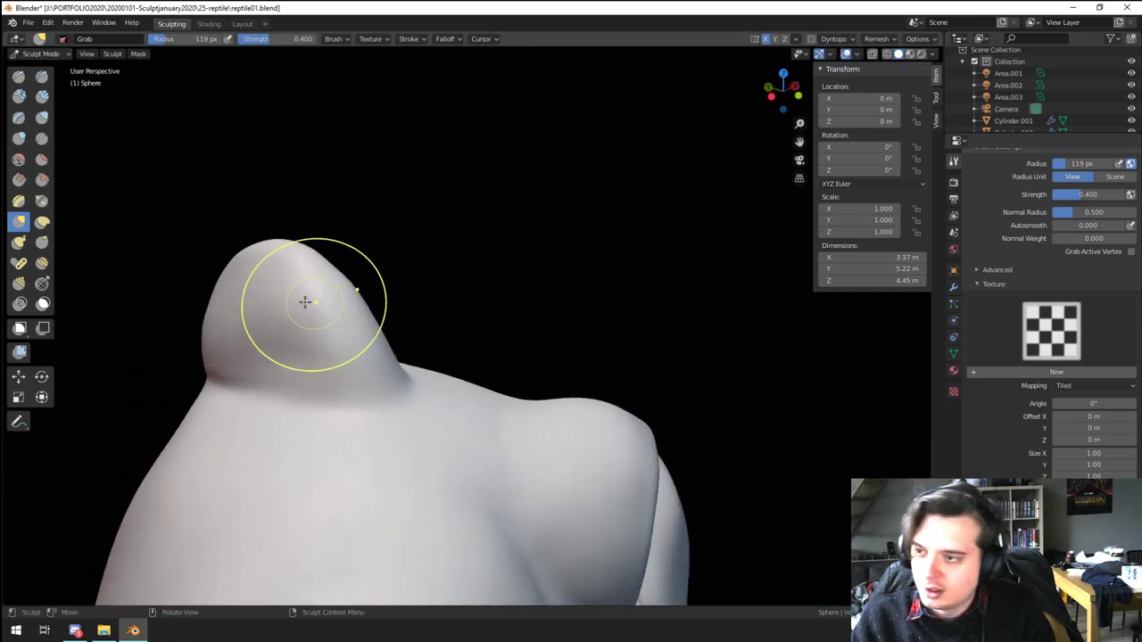
{"action": "left_click", "coordinate": [43, 140]}
{"action": "left_click_drag", "start_coordinate": [303, 252], "coordinate": [350, 375]}
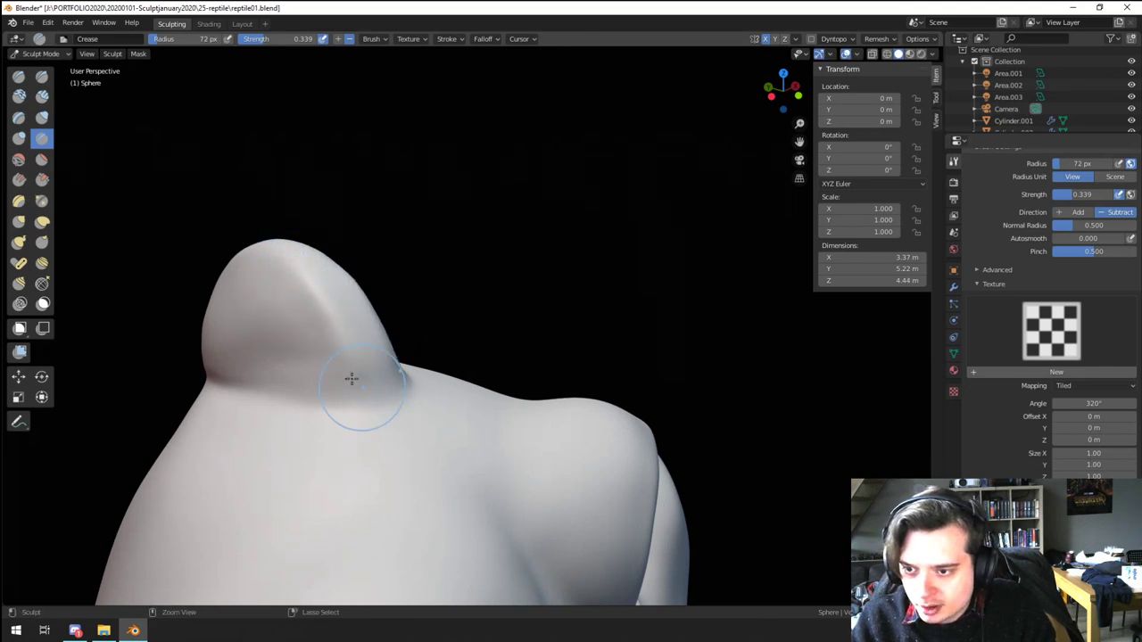
{"action": "mouse_move", "coordinate": [352, 379]}
{"action": "middle_mouse_down"}
{"action": "mouse_move", "coordinate": [390, 313]}
{"action": "mouse_move", "coordinate": [295, 299]}
{"action": "middle_mouse_up"}
{"action": "left_click_drag", "start_coordinate": [374, 253], "coordinate": [450, 279]}
Step: Flatten the side of the crest with the Flatten/Contrast brush at 177 px radius
{"action": "mouse_move", "coordinate": [437, 286]}
{"action": "middle_mouse_down"}
{"action": "mouse_move", "coordinate": [322, 298]}
{"action": "mouse_move", "coordinate": [304, 307]}
{"action": "mouse_move", "coordinate": [357, 344]}
{"action": "mouse_move", "coordinate": [224, 378]}
{"action": "mouse_move", "coordinate": [326, 390]}
{"action": "middle_mouse_up"}
{"action": "key", "text": "f"}
{"action": "left_click", "coordinate": [341, 315]}
{"action": "left_click", "coordinate": [44, 162]}
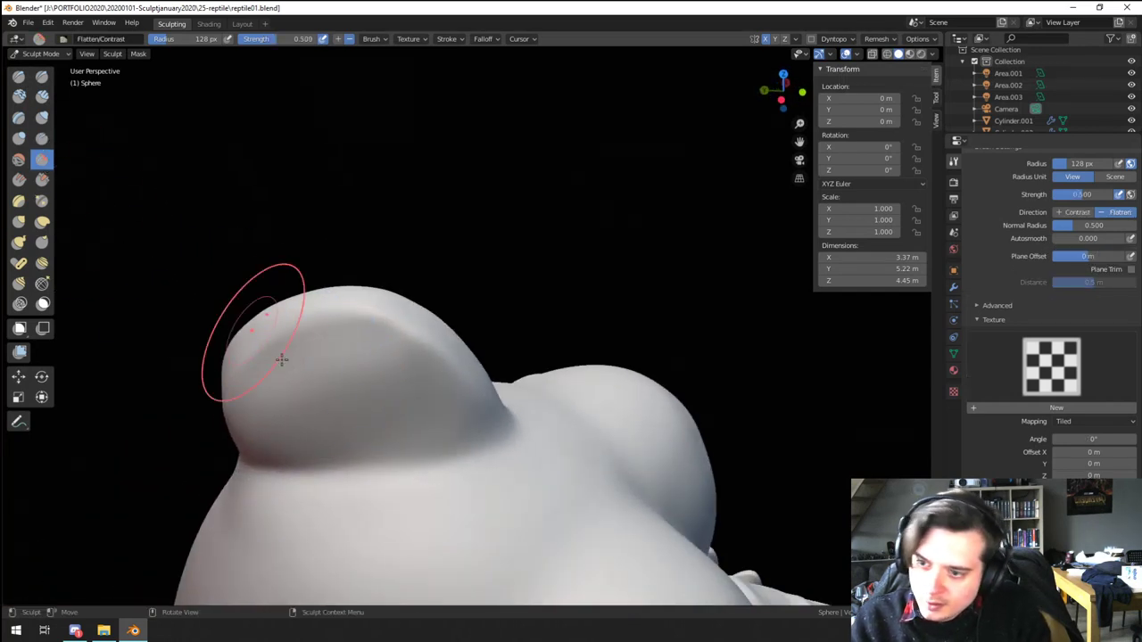
{"action": "key", "text": "f"}
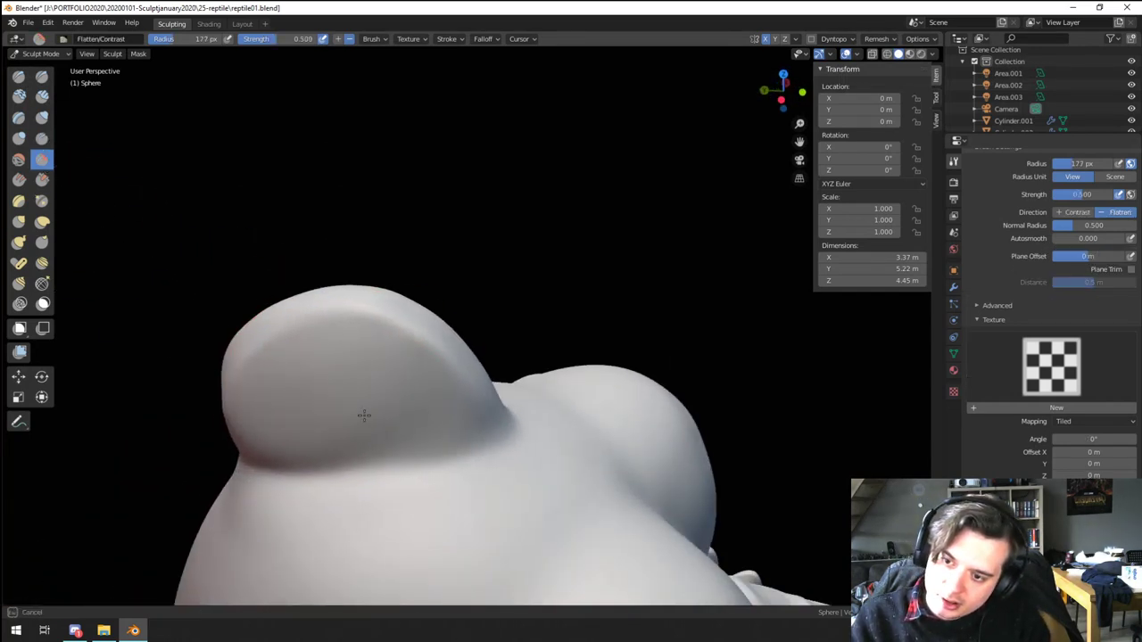
{"action": "left_click_drag", "start_coordinate": [441, 402], "coordinate": [415, 404]}
Step: Flatten the crest's narrow front edge with the Flatten/Contrast brush at 151 px radius
{"action": "mouse_move", "coordinate": [325, 404]}
{"action": "middle_mouse_down"}
{"action": "mouse_move", "coordinate": [258, 405]}
{"action": "mouse_move", "coordinate": [242, 435]}
{"action": "middle_mouse_up"}
{"action": "key", "text": "f"}
{"action": "left_click", "coordinate": [268, 357]}
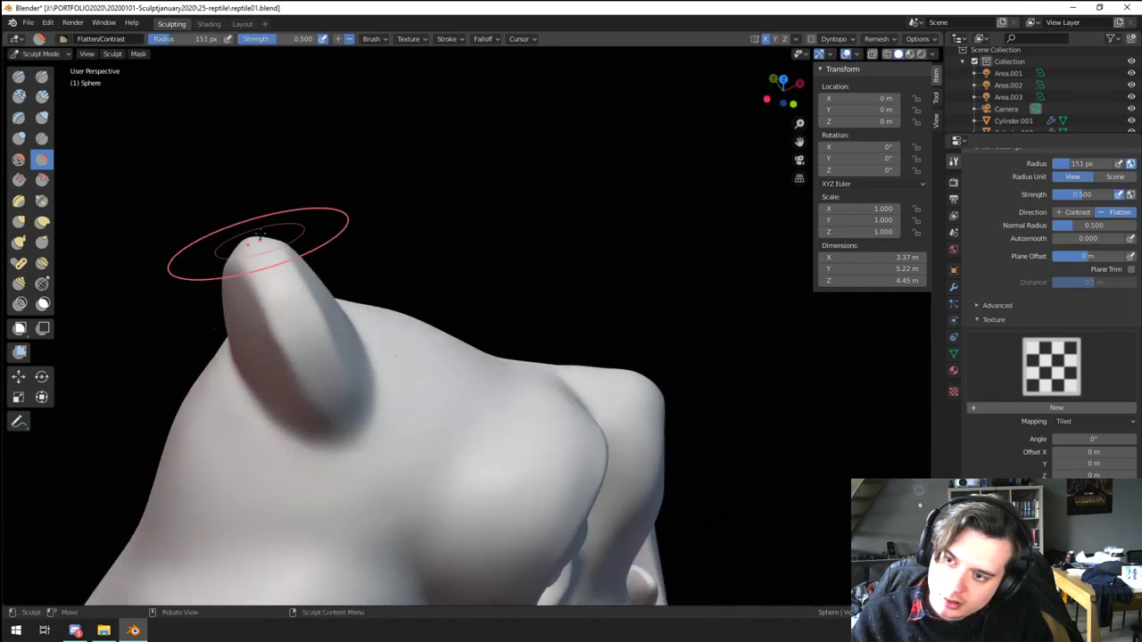
{"action": "left_click_drag", "start_coordinate": [281, 287], "coordinate": [312, 375]}
Step: Define the seam around the crest's base with the Crease brush, working at 64 px and 54 px radius
{"action": "mouse_move", "coordinate": [315, 379]}
{"action": "middle_mouse_down"}
{"action": "mouse_move", "coordinate": [288, 311]}
{"action": "mouse_move", "coordinate": [329, 342]}
{"action": "middle_mouse_up"}
{"action": "key", "text": "f"}
{"action": "left_click", "coordinate": [299, 292]}
{"action": "left_click", "coordinate": [43, 139]}
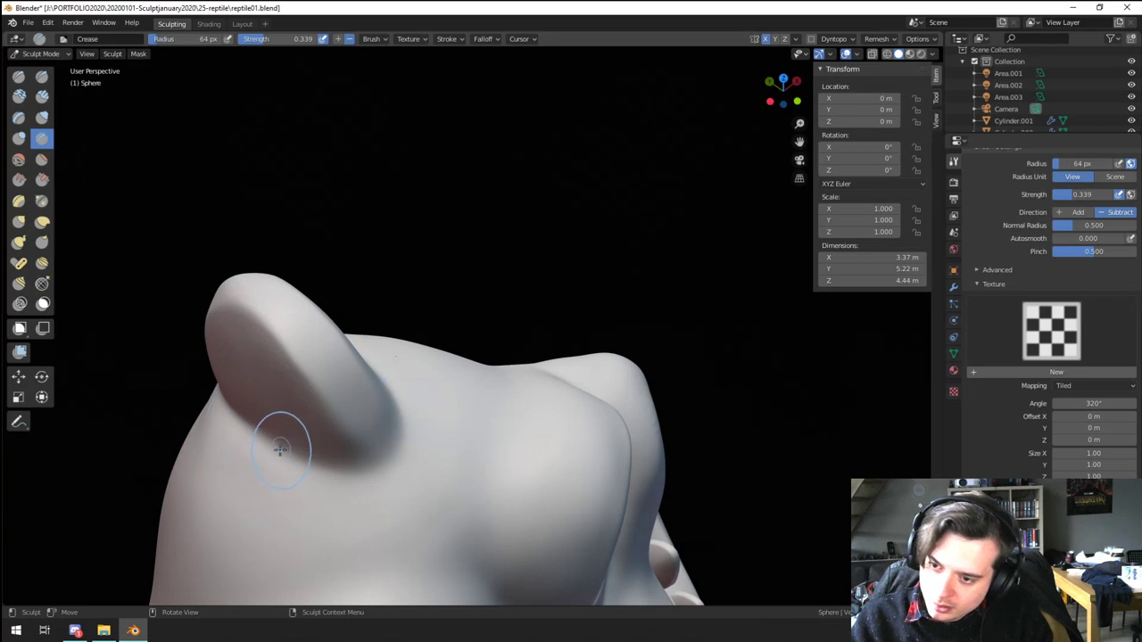
{"action": "mouse_move", "coordinate": [280, 450]}
{"action": "left_mouse_down"}
{"action": "mouse_move", "coordinate": [391, 430]}
{"action": "mouse_move", "coordinate": [374, 469]}
{"action": "mouse_move", "coordinate": [383, 465]}
{"action": "left_mouse_up"}
{"action": "mouse_move", "coordinate": [382, 464]}
{"action": "middle_mouse_down"}
{"action": "mouse_move", "coordinate": [445, 454]}
{"action": "mouse_move", "coordinate": [427, 443]}
{"action": "middle_mouse_up"}
{"action": "key", "text": "f"}
{"action": "left_click", "coordinate": [419, 443]}
{"action": "mouse_move", "coordinate": [393, 444]}
{"action": "left_mouse_down"}
{"action": "mouse_move", "coordinate": [385, 451]}
{"action": "mouse_move", "coordinate": [396, 423]}
{"action": "left_mouse_up"}
{"action": "mouse_move", "coordinate": [396, 421]}
{"action": "middle_mouse_down"}
{"action": "mouse_move", "coordinate": [456, 408]}
{"action": "mouse_move", "coordinate": [421, 440]}
{"action": "mouse_move", "coordinate": [374, 437]}
{"action": "middle_mouse_up"}
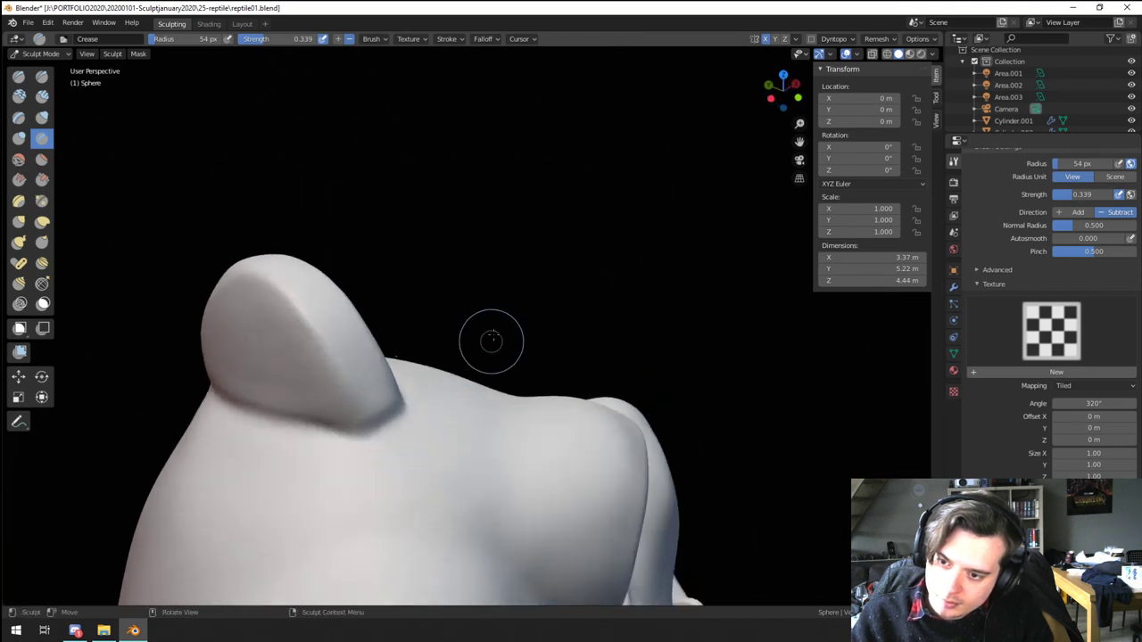
Step: Sharpen the crest's front base and opposite side with the Crease brush at 96 px and 74 px radius
{"action": "mouse_move", "coordinate": [491, 340]}
{"action": "middle_mouse_down"}
{"action": "mouse_move", "coordinate": [375, 467]}
{"action": "mouse_move", "coordinate": [456, 374]}
{"action": "mouse_move", "coordinate": [426, 389]}
{"action": "mouse_move", "coordinate": [333, 384]}
{"action": "mouse_move", "coordinate": [318, 337]}
{"action": "middle_mouse_up"}
{"action": "key", "text": "f"}
{"action": "left_click", "coordinate": [321, 366]}
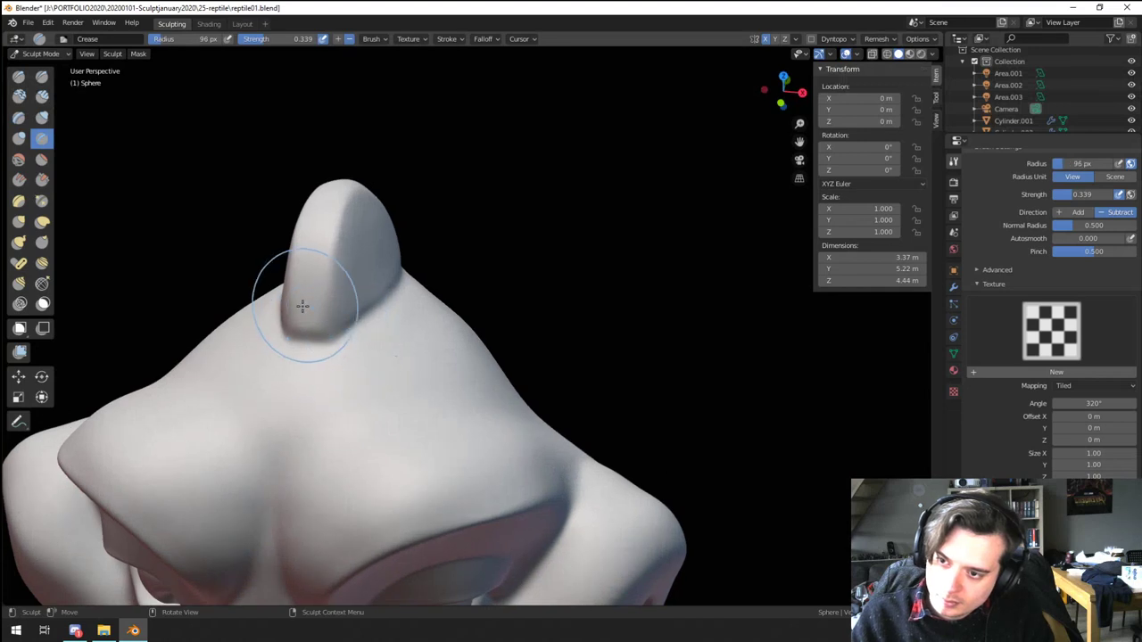
{"action": "key", "text": "f"}
{"action": "left_click", "coordinate": [291, 309]}
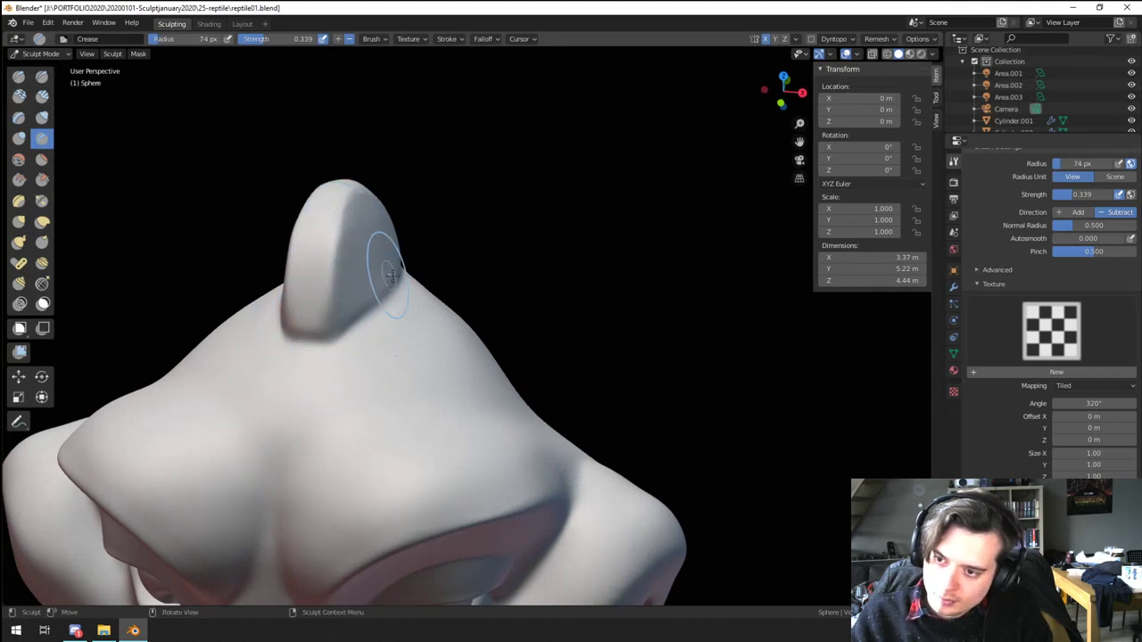
{"action": "middle_click_drag", "start_coordinate": [393, 277], "coordinate": [437, 290]}
Step: Adjust the rear base of the crest from behind with the Grab brush at 149 px radius
{"action": "middle_click_drag", "start_coordinate": [337, 325], "coordinate": [518, 385], "text": "ctrl"}
{"action": "middle_click_drag", "start_coordinate": [513, 456], "coordinate": [455, 314], "text": "ctrl"}
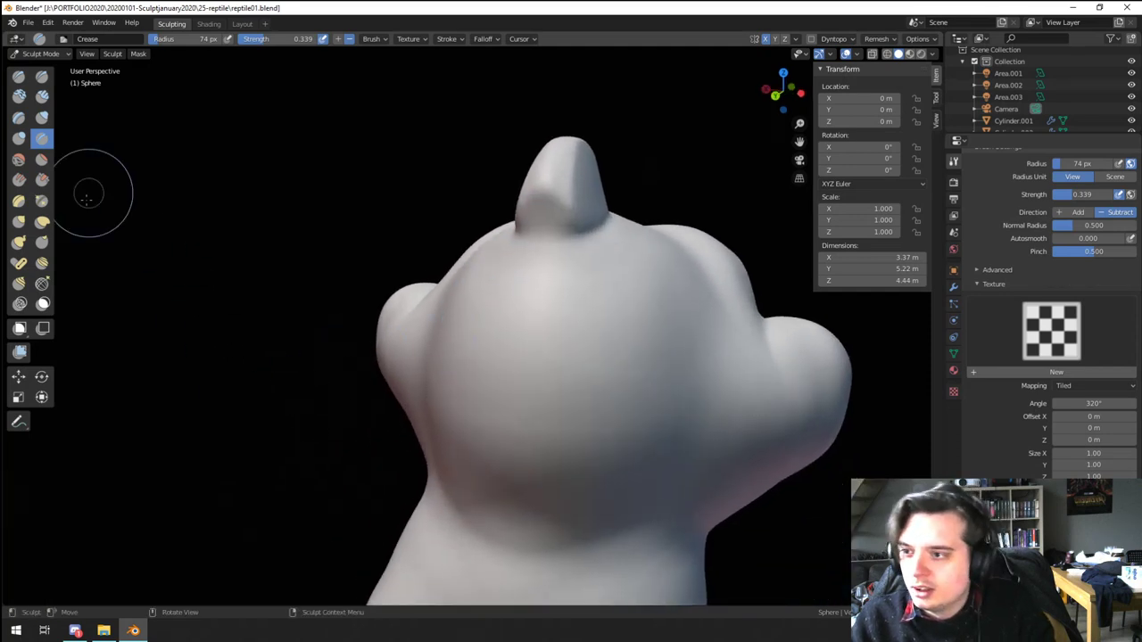
{"action": "left_click", "coordinate": [20, 222]}
{"action": "key", "text": "f"}
{"action": "left_click", "coordinate": [537, 245]}
{"action": "left_click_drag", "start_coordinate": [553, 235], "coordinate": [553, 232]}
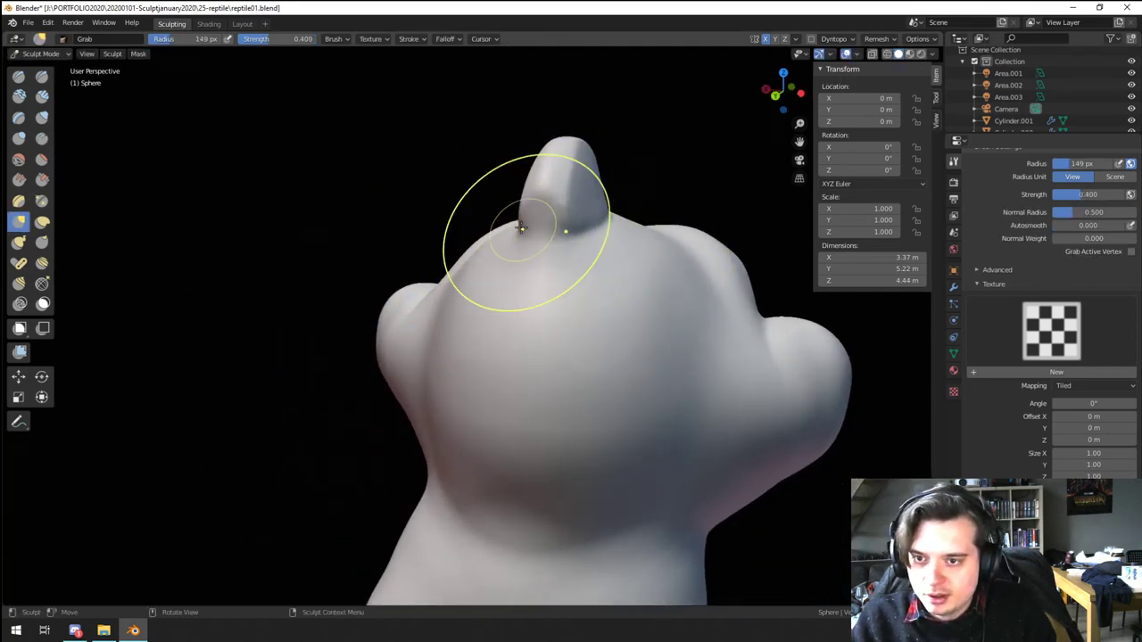
Step: Pull a second crest out of the back of the head with the Snake Hook brush at 95 px and 130 px radius
{"action": "left_click", "coordinate": [19, 242]}
{"action": "key", "text": "f"}
{"action": "mouse_move", "coordinate": [407, 298]}
{"action": "middle_mouse_down"}
{"action": "mouse_move", "coordinate": [357, 295]}
{"action": "mouse_move", "coordinate": [391, 292]}
{"action": "middle_mouse_up"}
{"action": "left_click", "coordinate": [314, 300]}
{"action": "key", "text": "f"}
{"action": "left_click", "coordinate": [377, 296]}
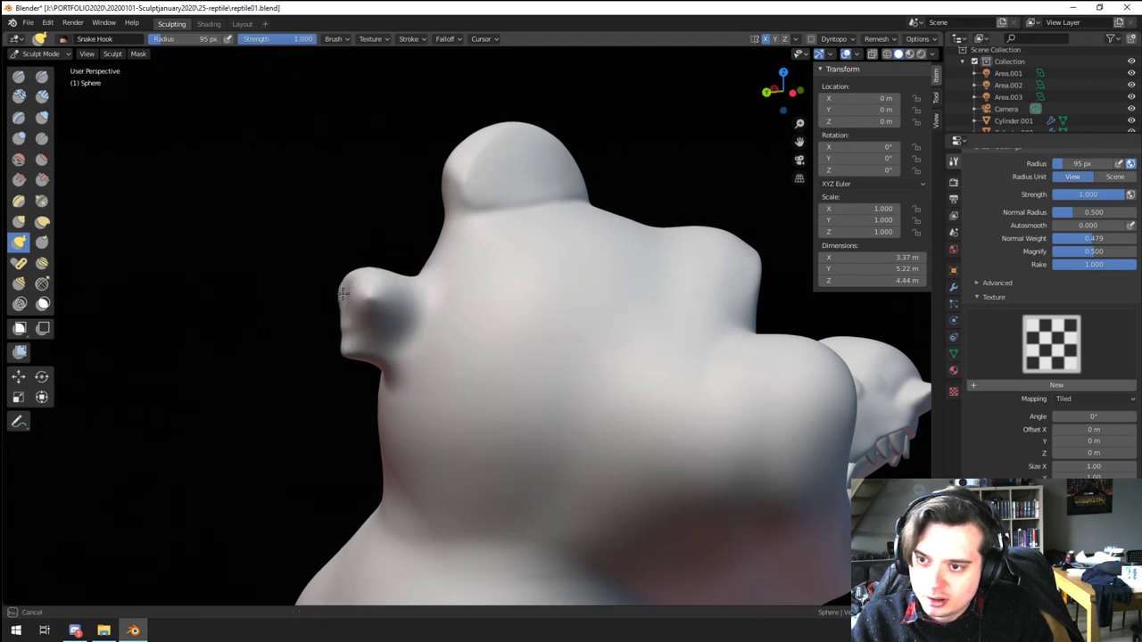
{"action": "key", "text": "f"}
{"action": "left_click", "coordinate": [407, 289]}
{"action": "left_click_drag", "start_coordinate": [394, 281], "coordinate": [398, 260]}
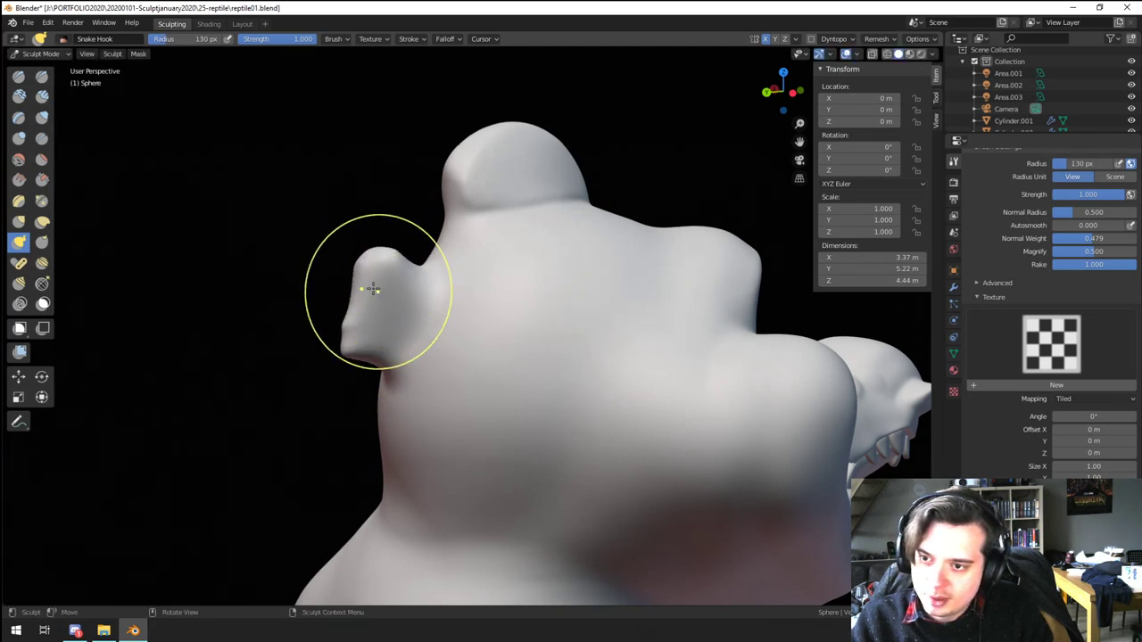
Step: Extend the second crest's lower end down the head with Snake Hook at 87 px radius, refining its outline with Grab
{"action": "middle_click_drag", "start_coordinate": [332, 352], "coordinate": [384, 322]}
{"action": "key", "text": "f"}
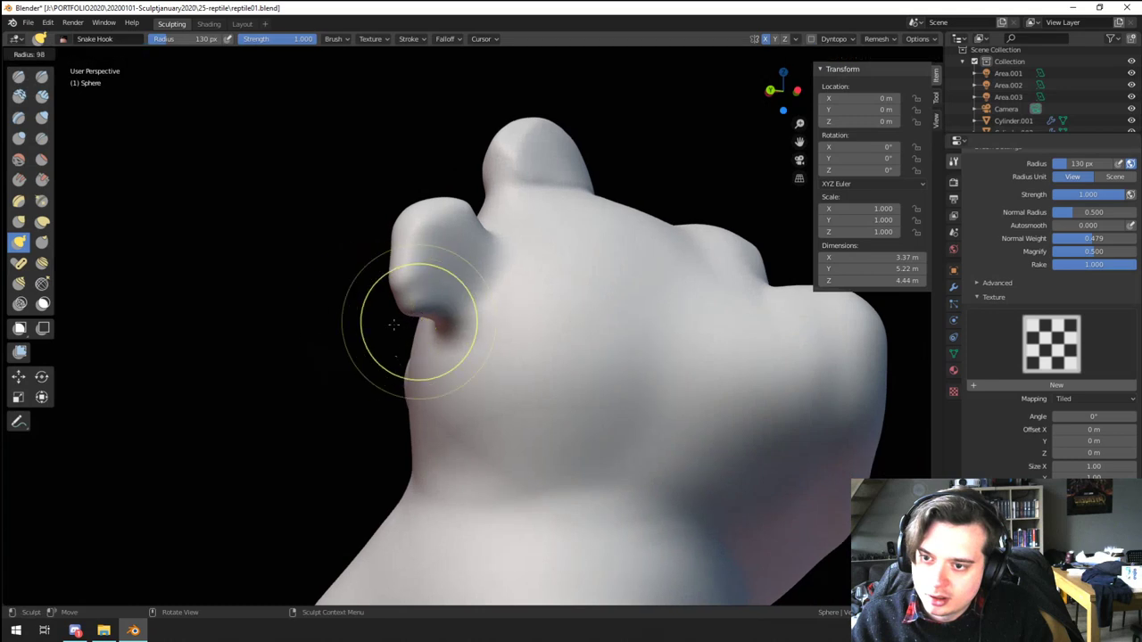
{"action": "left_click", "coordinate": [392, 325]}
{"action": "left_click_drag", "start_coordinate": [424, 311], "coordinate": [447, 339]}
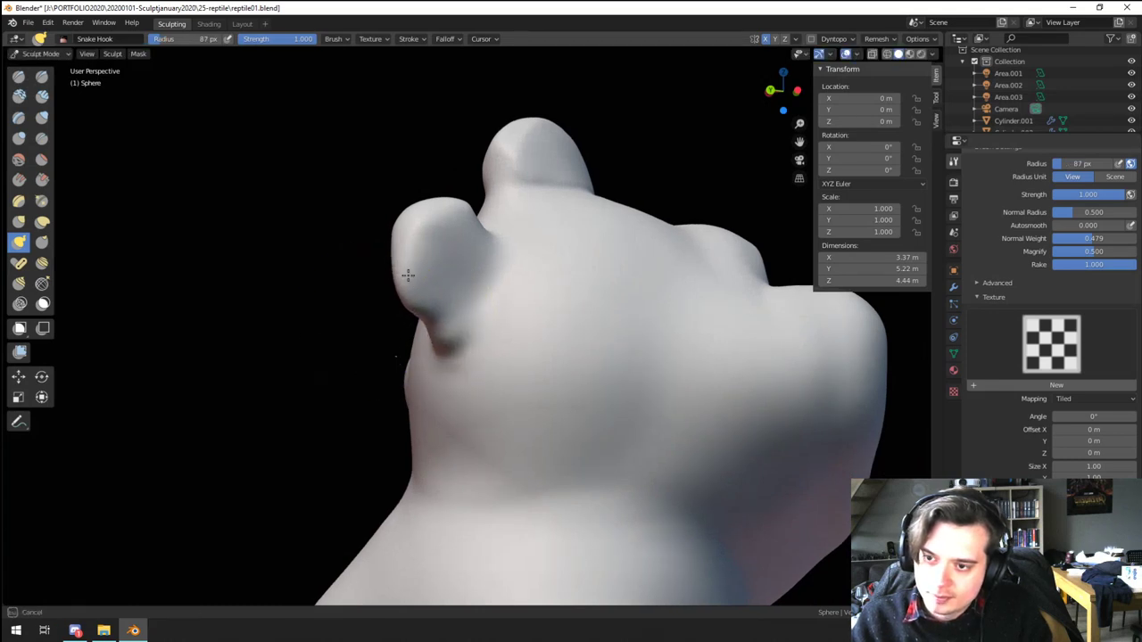
{"action": "middle_click_drag", "start_coordinate": [407, 275], "coordinate": [352, 296]}
{"action": "key", "text": "g"}
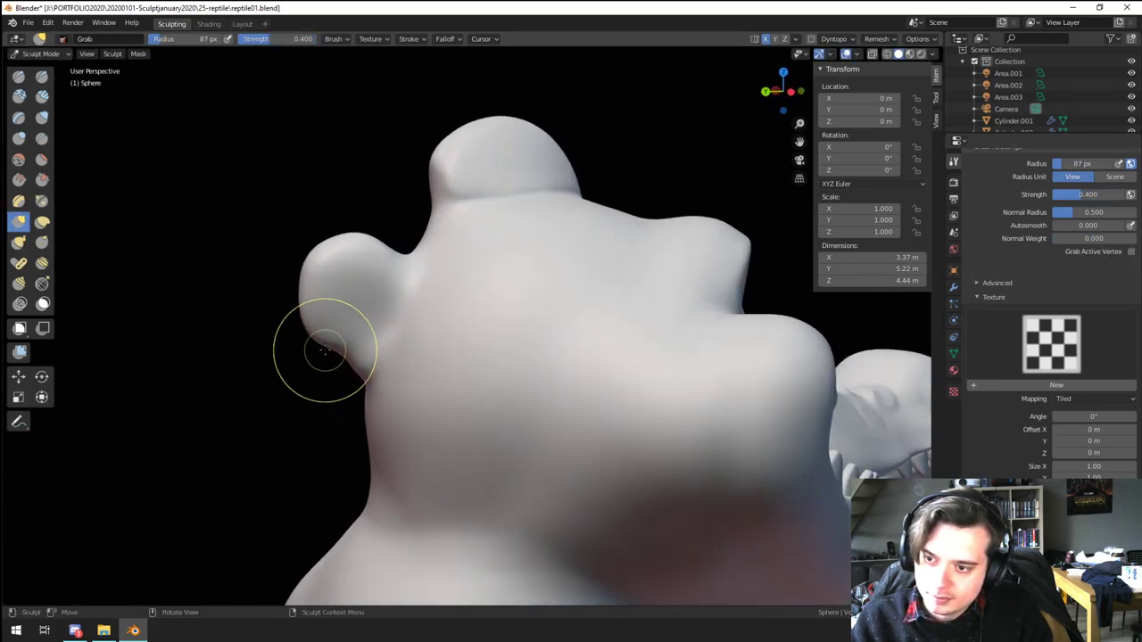
{"action": "mouse_move", "coordinate": [321, 353]}
{"action": "middle_mouse_down"}
{"action": "mouse_move", "coordinate": [419, 286]}
{"action": "mouse_move", "coordinate": [344, 253]}
{"action": "middle_mouse_up"}
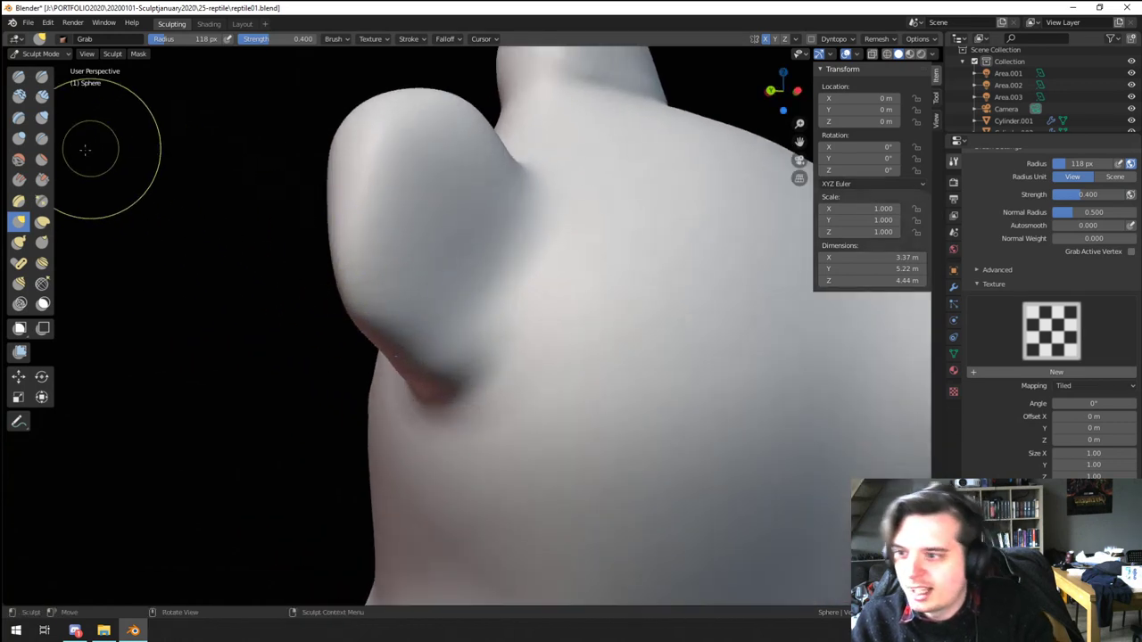
Step: Define the second crest's base and side outline with the Crease brush at 110 px radius
{"action": "left_click", "coordinate": [48, 146]}
{"action": "mouse_move", "coordinate": [390, 342]}
{"action": "left_mouse_down"}
{"action": "mouse_move", "coordinate": [436, 351]}
{"action": "mouse_move", "coordinate": [395, 188]}
{"action": "mouse_move", "coordinate": [410, 154]}
{"action": "mouse_move", "coordinate": [355, 312]}
{"action": "left_mouse_up"}
{"action": "middle_click_drag", "start_coordinate": [410, 272], "coordinate": [390, 321]}
{"action": "mouse_move", "coordinate": [283, 420]}
{"action": "left_mouse_down"}
{"action": "mouse_move", "coordinate": [319, 295]}
{"action": "mouse_move", "coordinate": [257, 433]}
{"action": "mouse_move", "coordinate": [280, 441]}
{"action": "left_mouse_up"}
{"action": "mouse_move", "coordinate": [290, 357]}
{"action": "left_mouse_down"}
{"action": "mouse_move", "coordinate": [308, 312]}
{"action": "mouse_move", "coordinate": [284, 418]}
{"action": "left_mouse_up"}
{"action": "mouse_move", "coordinate": [290, 421]}
{"action": "left_mouse_down"}
{"action": "mouse_move", "coordinate": [273, 311]}
{"action": "mouse_move", "coordinate": [257, 356]}
{"action": "left_mouse_up"}
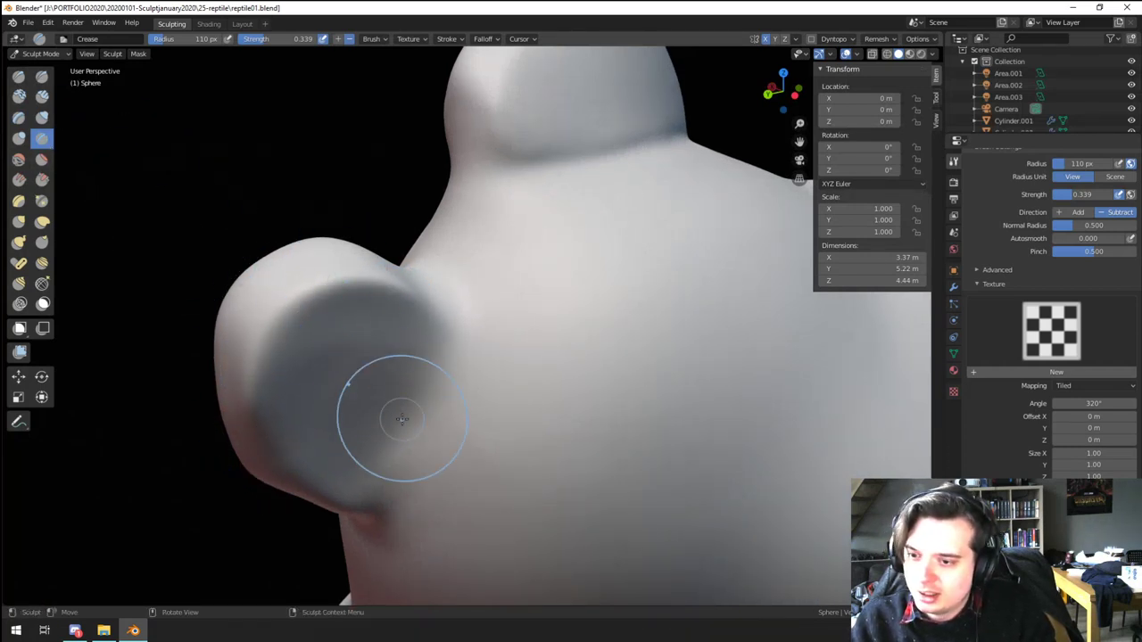
Step: Narrow the second crest from behind with the Grab brush at 133 px radius
{"action": "mouse_move", "coordinate": [395, 446]}
{"action": "middle_mouse_down"}
{"action": "mouse_move", "coordinate": [370, 399]}
{"action": "mouse_move", "coordinate": [377, 482]}
{"action": "mouse_move", "coordinate": [486, 397]}
{"action": "middle_mouse_up"}
{"action": "key", "text": "g"}
{"action": "key", "text": "f"}
{"action": "left_click", "coordinate": [536, 364]}
{"action": "middle_click_drag", "start_coordinate": [538, 362], "coordinate": [548, 367]}
{"action": "key", "text": "f"}
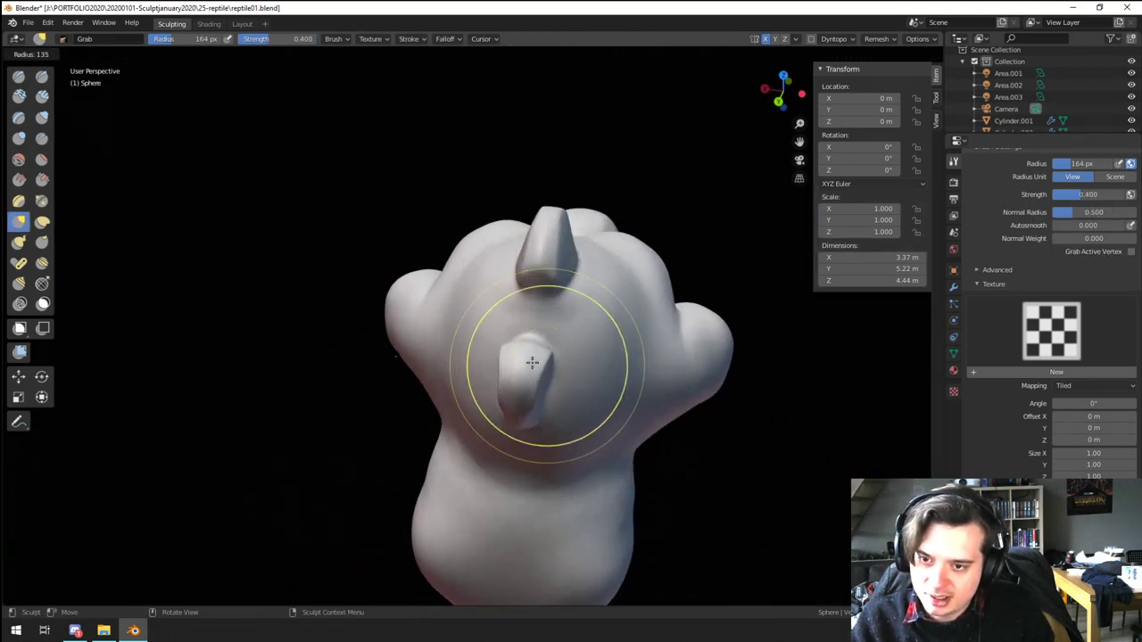
{"action": "left_click", "coordinate": [532, 363]}
{"action": "mouse_move", "coordinate": [551, 350]}
{"action": "left_mouse_down"}
{"action": "mouse_move", "coordinate": [533, 336]}
{"action": "mouse_move", "coordinate": [535, 349]}
{"action": "left_mouse_up"}
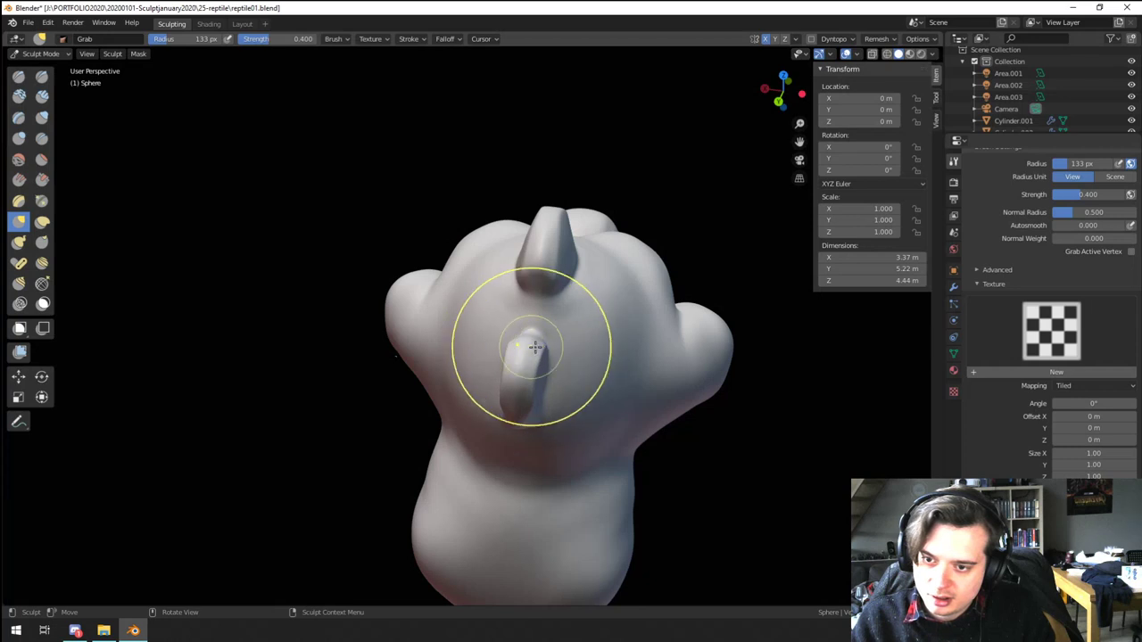
Step: Flatten the side of the second crest with the Flatten/Contrast brush at 139 px radius
{"action": "mouse_move", "coordinate": [514, 340]}
{"action": "middle_mouse_down"}
{"action": "mouse_move", "coordinate": [469, 315]}
{"action": "mouse_move", "coordinate": [520, 308]}
{"action": "mouse_move", "coordinate": [540, 273]}
{"action": "middle_mouse_up"}
{"action": "left_click", "coordinate": [42, 161]}
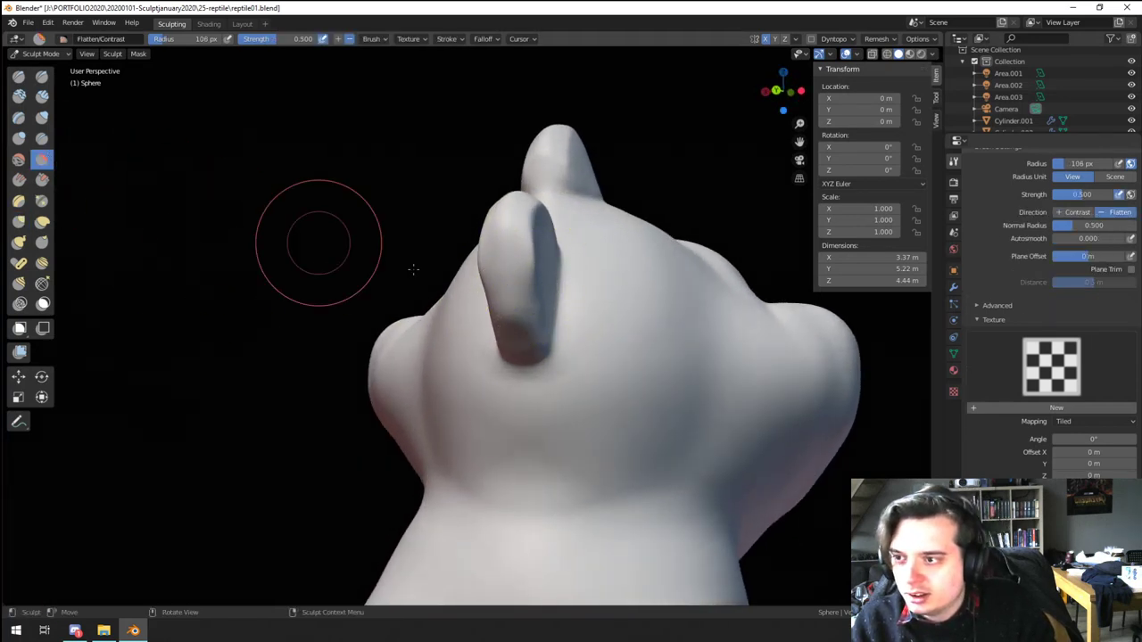
{"action": "key", "text": "f"}
{"action": "mouse_move", "coordinate": [571, 310]}
{"action": "middle_mouse_down"}
{"action": "mouse_move", "coordinate": [580, 268]}
{"action": "mouse_move", "coordinate": [542, 273]}
{"action": "mouse_move", "coordinate": [489, 351]}
{"action": "middle_mouse_up"}
{"action": "left_click", "coordinate": [593, 269]}
{"action": "middle_click_drag", "start_coordinate": [499, 292], "coordinate": [427, 292]}
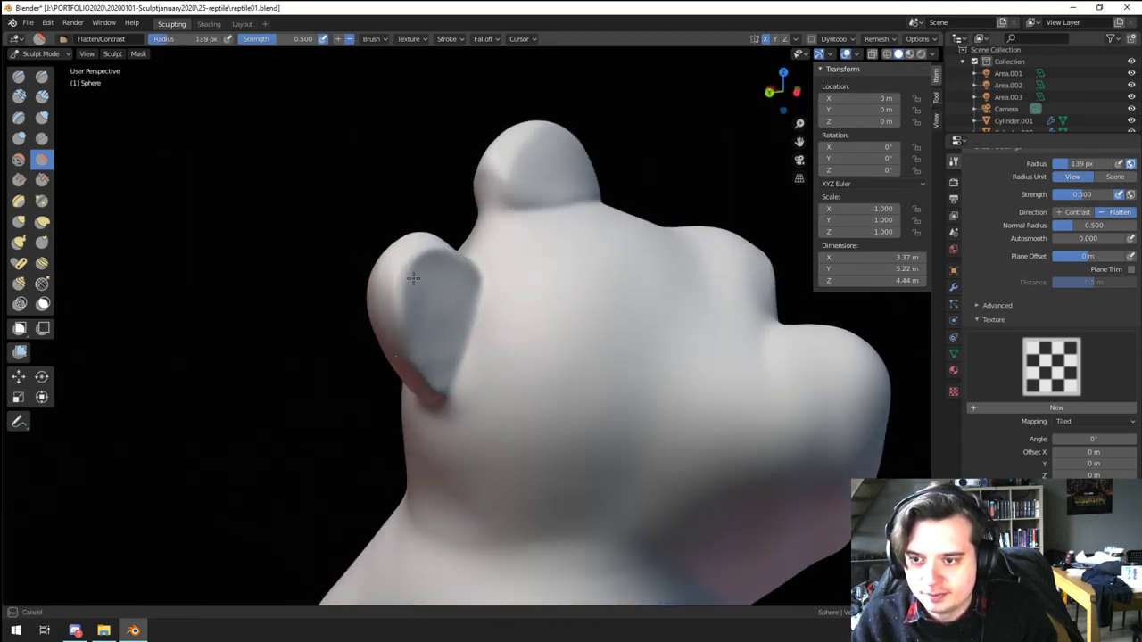
Step: Undo the last flattening stroke and rework the second crest's upper side with the Flatten/Contrast brush at 113 px radius
{"action": "key", "text": "ctrl+z"}
{"action": "key", "text": "f"}
{"action": "left_click", "coordinate": [437, 281]}
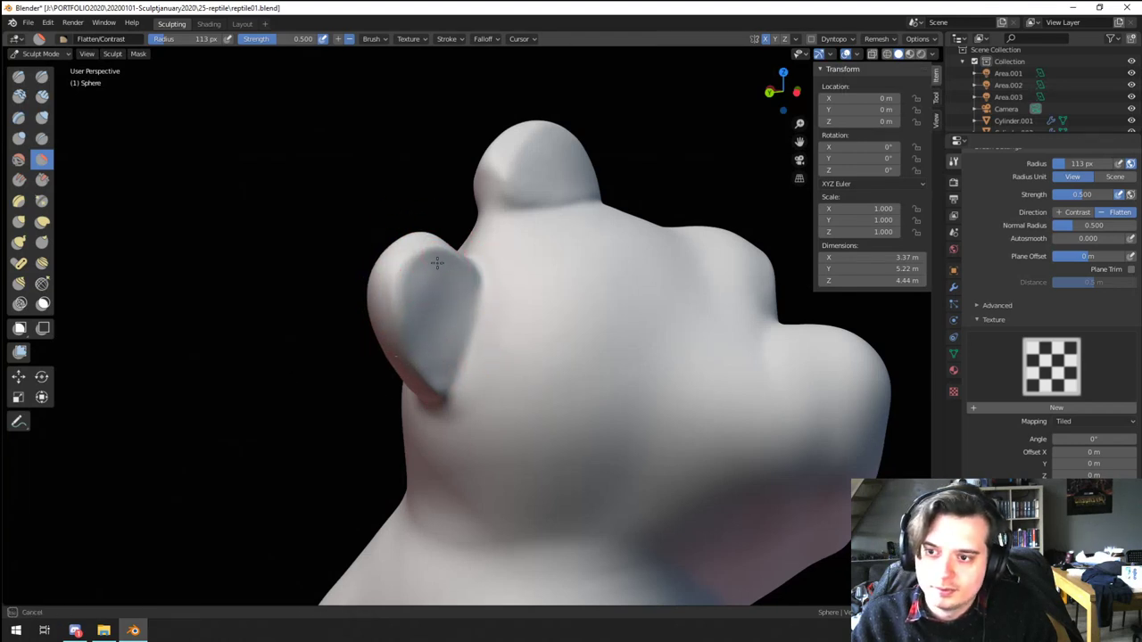
{"action": "middle_click_drag", "start_coordinate": [452, 306], "coordinate": [457, 328], "text": "ctrl"}
Step: Pull a third crest out of the nape below the second one with the Snake Hook brush at 69 px radius
{"action": "mouse_move", "coordinate": [457, 328]}
{"action": "middle_mouse_down"}
{"action": "mouse_move", "coordinate": [500, 267]}
{"action": "mouse_move", "coordinate": [474, 241]}
{"action": "mouse_move", "coordinate": [624, 247]}
{"action": "mouse_move", "coordinate": [648, 226]}
{"action": "mouse_move", "coordinate": [653, 303]}
{"action": "middle_mouse_up"}
{"action": "key", "text": "g"}
{"action": "middle_click_drag", "start_coordinate": [653, 304], "coordinate": [313, 292]}
{"action": "left_click", "coordinate": [20, 242]}
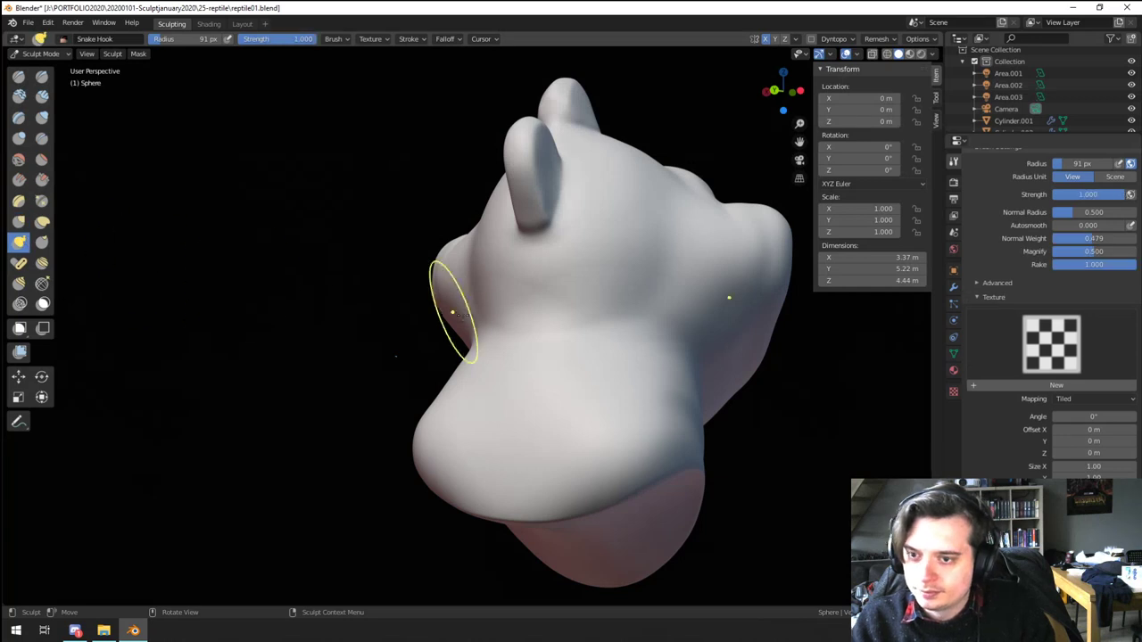
{"action": "middle_click_drag", "start_coordinate": [449, 301], "coordinate": [406, 312]}
{"action": "key", "text": "f"}
{"action": "left_click", "coordinate": [422, 314]}
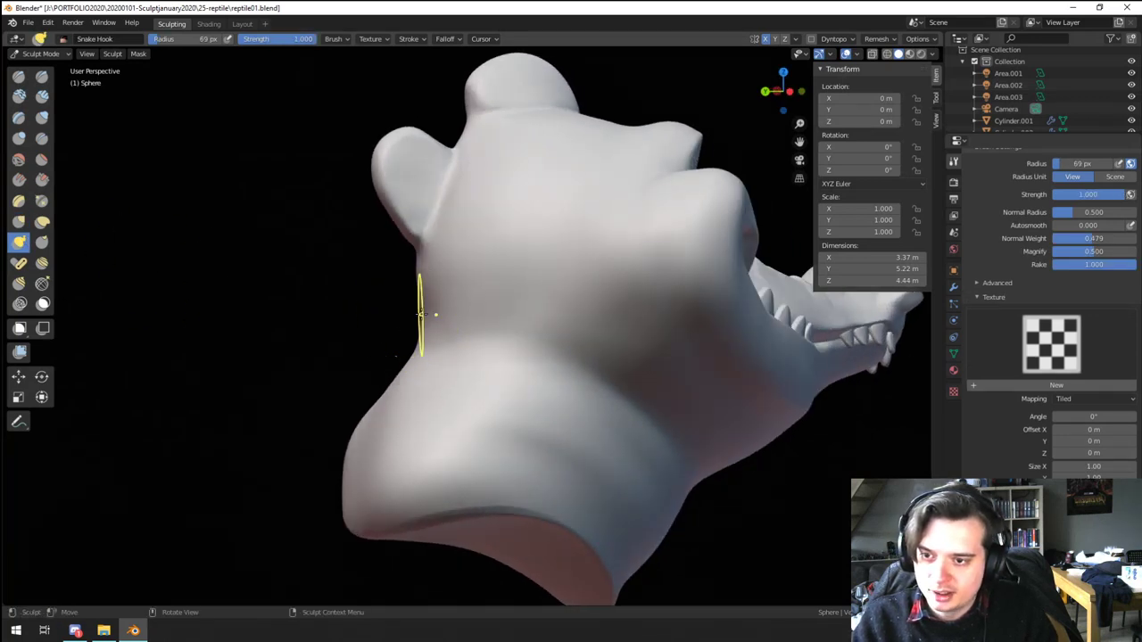
{"action": "left_click_drag", "start_coordinate": [414, 293], "coordinate": [390, 282]}
Step: Shape the third crest and narrow it from behind with the Grab brush, increasing its radius from 116 px to 141 px
{"action": "mouse_move", "coordinate": [390, 282]}
{"action": "middle_mouse_down"}
{"action": "mouse_move", "coordinate": [370, 259]}
{"action": "mouse_move", "coordinate": [375, 290]}
{"action": "mouse_move", "coordinate": [529, 301]}
{"action": "mouse_move", "coordinate": [447, 371]}
{"action": "middle_mouse_up"}
{"action": "key", "text": "g"}
{"action": "key", "text": "f"}
{"action": "left_click", "coordinate": [580, 379]}
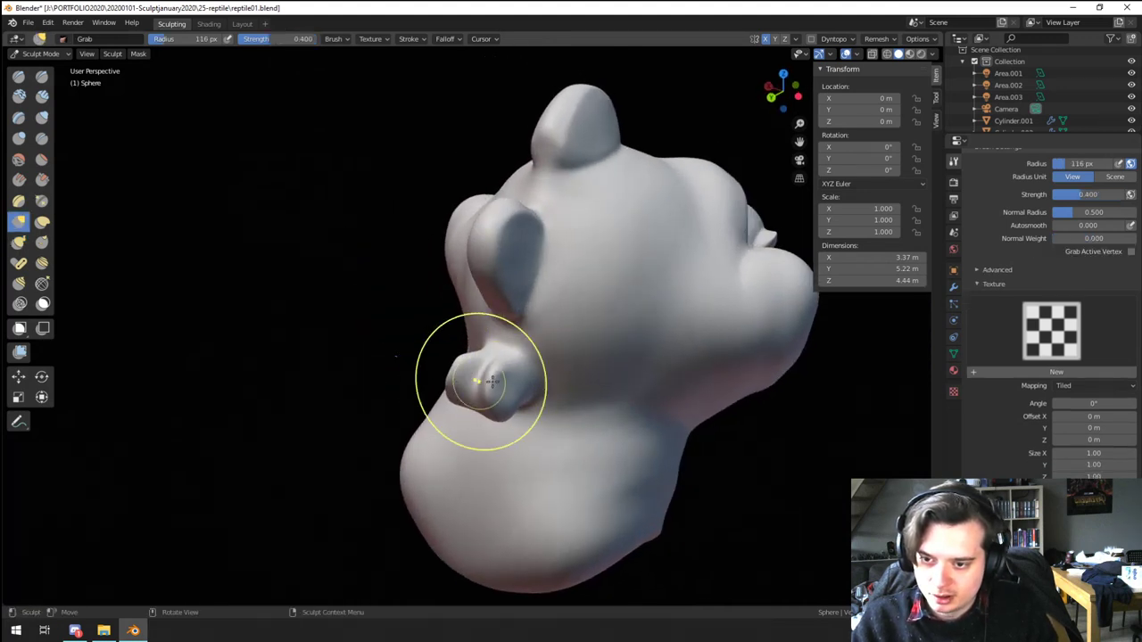
{"action": "left_click_drag", "start_coordinate": [480, 381], "coordinate": [473, 398]}
{"action": "middle_click_drag", "start_coordinate": [473, 398], "coordinate": [571, 428]}
{"action": "left_click_drag", "start_coordinate": [560, 432], "coordinate": [518, 423]}
{"action": "left_click_drag", "start_coordinate": [551, 433], "coordinate": [551, 395]}
{"action": "key", "text": "f"}
{"action": "left_click", "coordinate": [585, 402]}
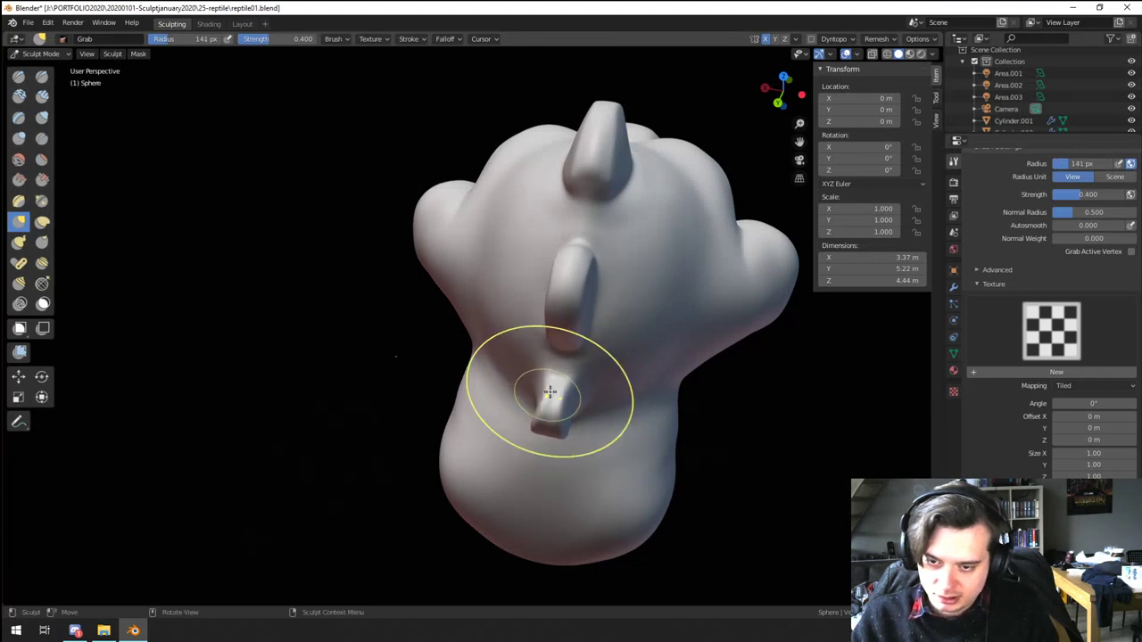
Step: Even out the third crest's width and rear edge from several angles with the Grab brush
{"action": "middle_click_drag", "start_coordinate": [551, 393], "coordinate": [545, 335]}
{"action": "key", "text": "f"}
{"action": "left_click", "coordinate": [539, 338]}
{"action": "key", "text": "f"}
{"action": "left_click", "coordinate": [533, 358]}
{"action": "left_click_drag", "start_coordinate": [569, 354], "coordinate": [514, 365]}
{"action": "middle_click_drag", "start_coordinate": [521, 355], "coordinate": [453, 345]}
{"action": "left_click_drag", "start_coordinate": [453, 346], "coordinate": [439, 355]}
{"action": "mouse_move", "coordinate": [439, 357]}
{"action": "middle_mouse_down"}
{"action": "mouse_move", "coordinate": [406, 361]}
{"action": "mouse_move", "coordinate": [369, 309]}
{"action": "middle_mouse_up"}
Step: Refine the third crest's side profile with the Grab brush at 151 px radius
{"action": "key", "text": "f"}
{"action": "left_click", "coordinate": [438, 308]}
{"action": "left_click_drag", "start_coordinate": [375, 329], "coordinate": [344, 308]}
{"action": "middle_click_drag", "start_coordinate": [303, 324], "coordinate": [328, 284]}
{"action": "left_click_drag", "start_coordinate": [330, 267], "coordinate": [349, 240]}
{"action": "middle_click_drag", "start_coordinate": [381, 283], "coordinate": [385, 300]}
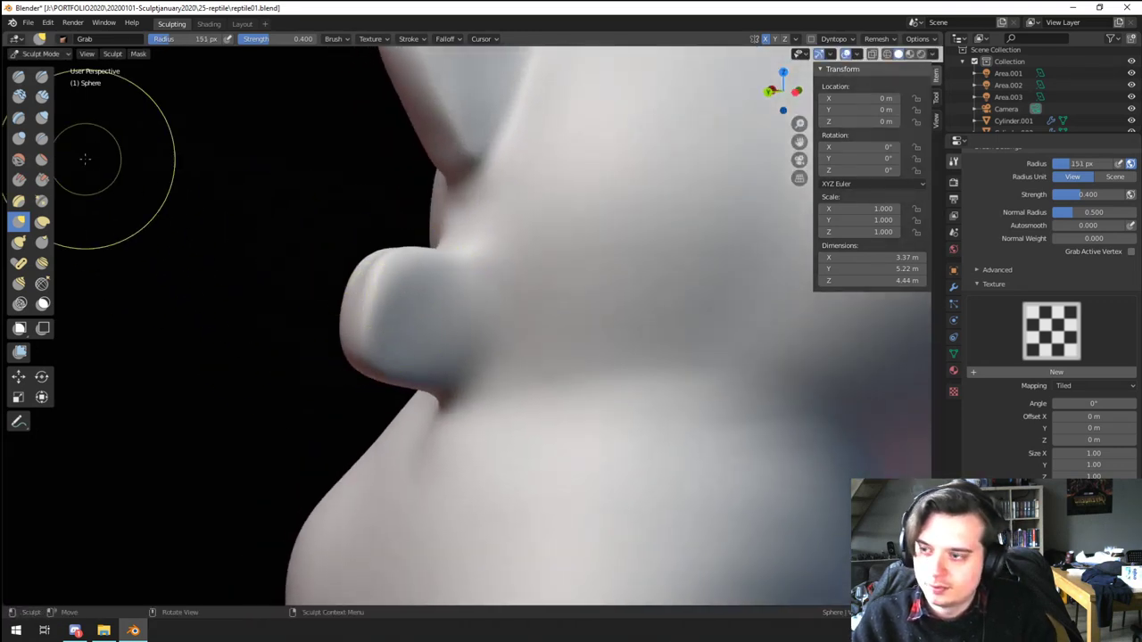
Step: Carve the seam between the third crest and the neck with the Crease brush at 101 px radius
{"action": "left_click", "coordinate": [42, 142]}
{"action": "key", "text": "f"}
{"action": "left_click", "coordinate": [457, 332]}
{"action": "left_click_drag", "start_coordinate": [467, 285], "coordinate": [454, 416]}
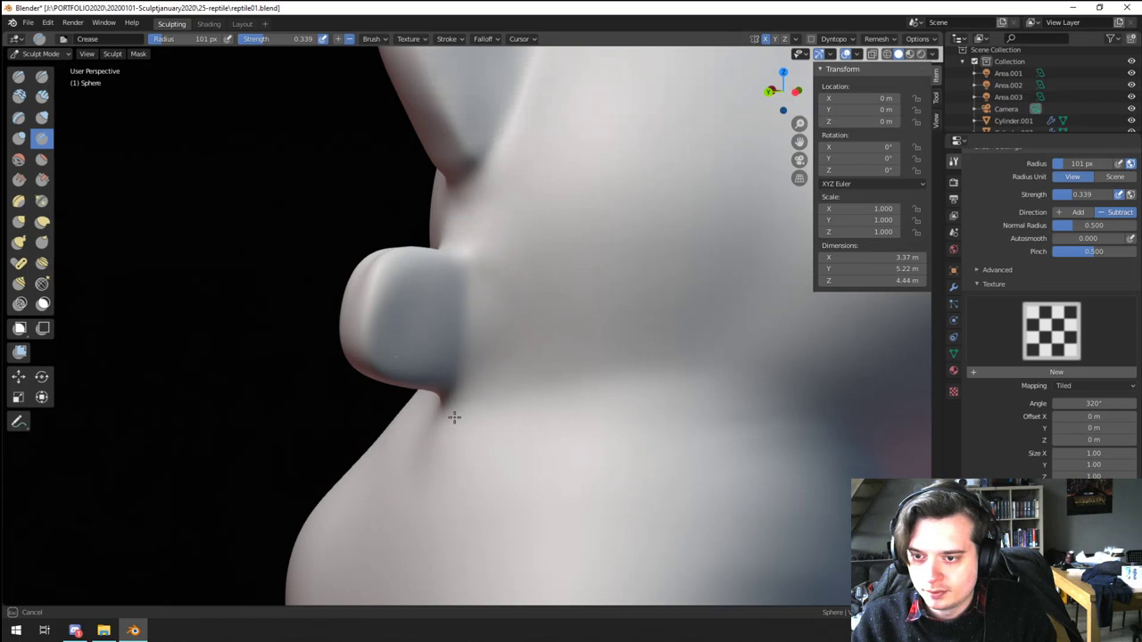
Step: Sharpen the third crest's side edge and base with the Crease brush at 63 px radius
{"action": "middle_click_drag", "start_coordinate": [461, 300], "coordinate": [467, 330]}
{"action": "key", "text": "f"}
{"action": "left_click", "coordinate": [452, 374]}
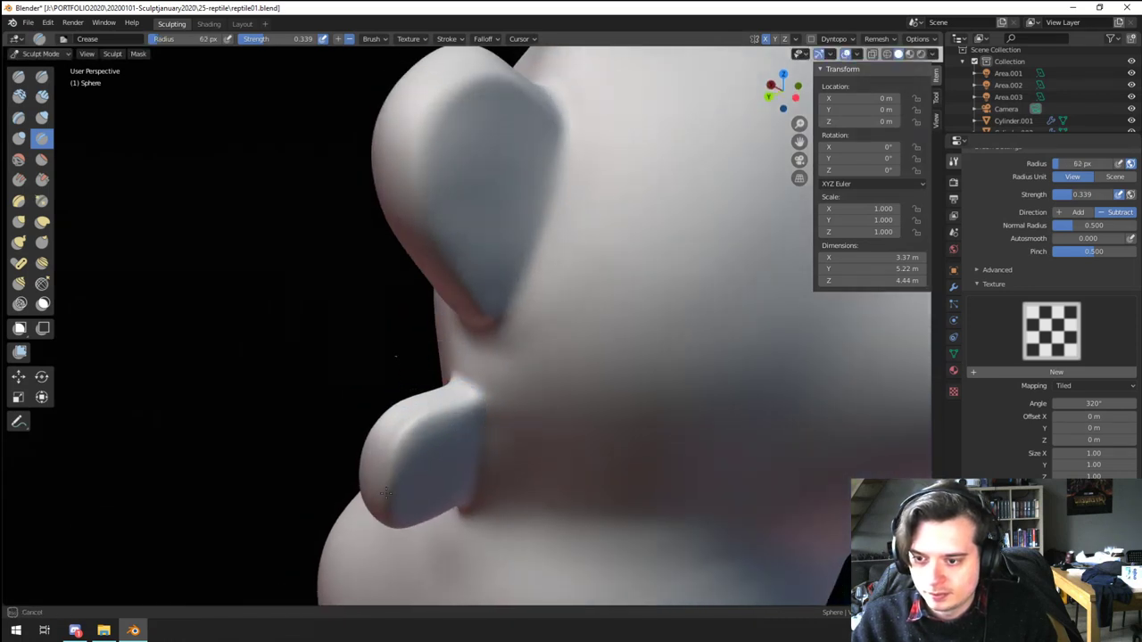
{"action": "left_click_drag", "start_coordinate": [386, 494], "coordinate": [493, 408]}
{"action": "left_click_drag", "start_coordinate": [408, 437], "coordinate": [392, 482]}
{"action": "mouse_move", "coordinate": [390, 489]}
{"action": "left_mouse_down"}
{"action": "mouse_move", "coordinate": [423, 430]}
{"action": "mouse_move", "coordinate": [477, 408]}
{"action": "left_mouse_up"}
{"action": "left_click_drag", "start_coordinate": [482, 410], "coordinate": [484, 482]}
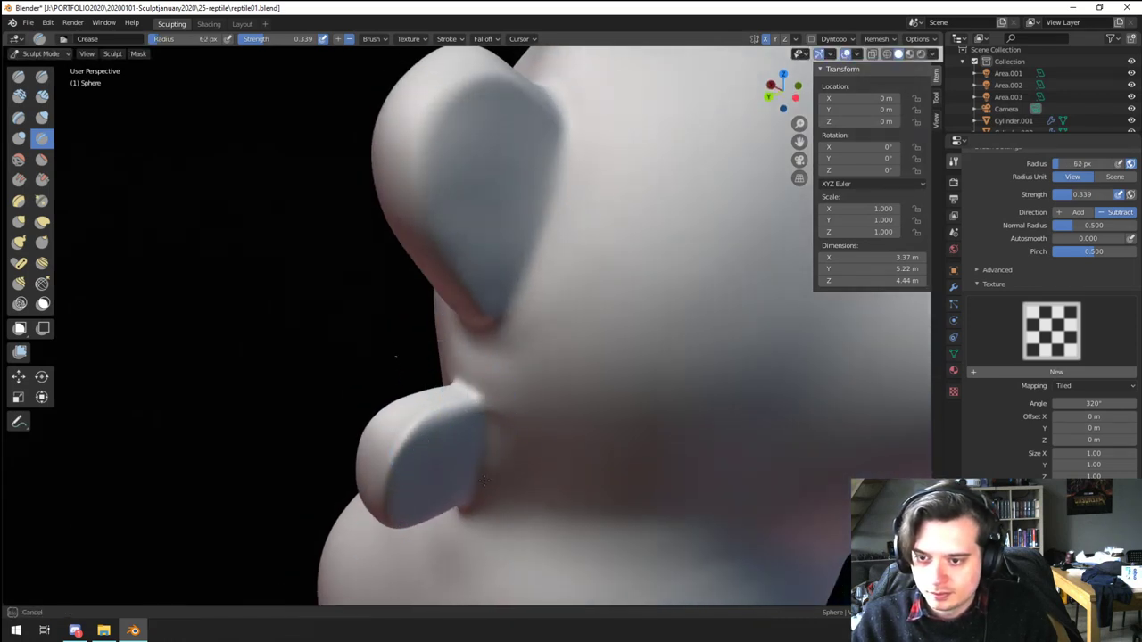
Step: Adjust the rear crests' silhouette from the side with the Grab brush, reducing its radius to 46 px
{"action": "middle_click_drag", "start_coordinate": [504, 462], "coordinate": [429, 382], "text": "ctrl"}
{"action": "key", "text": "g"}
{"action": "mouse_move", "coordinate": [443, 325]}
{"action": "middle_mouse_down", "text": "ctrl"}
{"action": "mouse_move", "coordinate": [403, 288]}
{"action": "mouse_move", "coordinate": [411, 266]}
{"action": "middle_mouse_up", "text": "ctrl"}
{"action": "mouse_move", "coordinate": [418, 258]}
{"action": "left_mouse_down"}
{"action": "mouse_move", "coordinate": [405, 260]}
{"action": "mouse_move", "coordinate": [405, 245]}
{"action": "left_mouse_up"}
{"action": "key", "text": "f"}
{"action": "left_click", "coordinate": [457, 266]}
{"action": "middle_click_drag", "start_coordinate": [414, 246], "coordinate": [402, 250]}
{"action": "key", "text": "f"}
{"action": "left_click", "coordinate": [448, 201]}
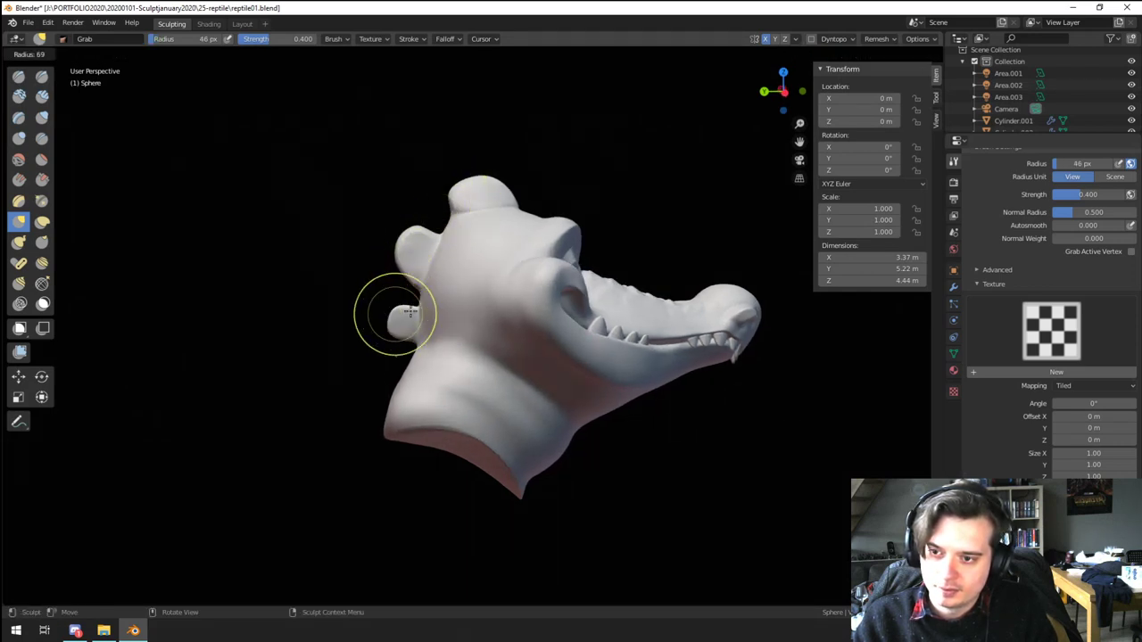
Step: Raise the top of the first crest from the side with the Grab brush at 59 px radius
{"action": "key", "text": "f"}
{"action": "middle_click_drag", "start_coordinate": [404, 315], "coordinate": [398, 359], "text": "ctrl"}
{"action": "middle_click_drag", "start_coordinate": [398, 358], "coordinate": [399, 299]}
{"action": "key", "text": "f"}
{"action": "left_click", "coordinate": [447, 168]}
{"action": "mouse_move", "coordinate": [462, 162]}
{"action": "left_mouse_down"}
{"action": "mouse_move", "coordinate": [458, 151]}
{"action": "mouse_move", "coordinate": [482, 152]}
{"action": "left_mouse_up"}
{"action": "middle_click_drag", "start_coordinate": [480, 158], "coordinate": [473, 209], "text": "shift"}
Step: Reshape the lower rear edge of the top crest with the Grab brush at 94 px radius
{"action": "middle_click_drag", "start_coordinate": [473, 236], "coordinate": [542, 279]}
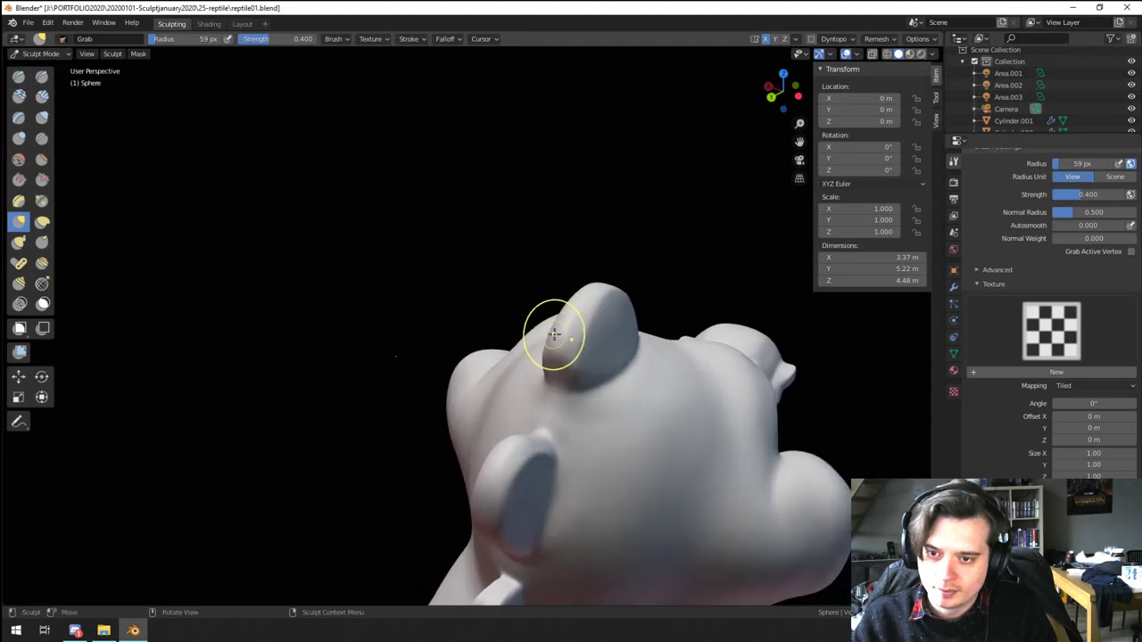
{"action": "key", "text": "f"}
{"action": "left_click", "coordinate": [573, 348]}
{"action": "left_click_drag", "start_coordinate": [577, 374], "coordinate": [556, 366]}
{"action": "middle_click_drag", "start_coordinate": [584, 343], "coordinate": [500, 374]}
{"action": "middle_click_drag", "start_coordinate": [501, 375], "coordinate": [499, 343]}
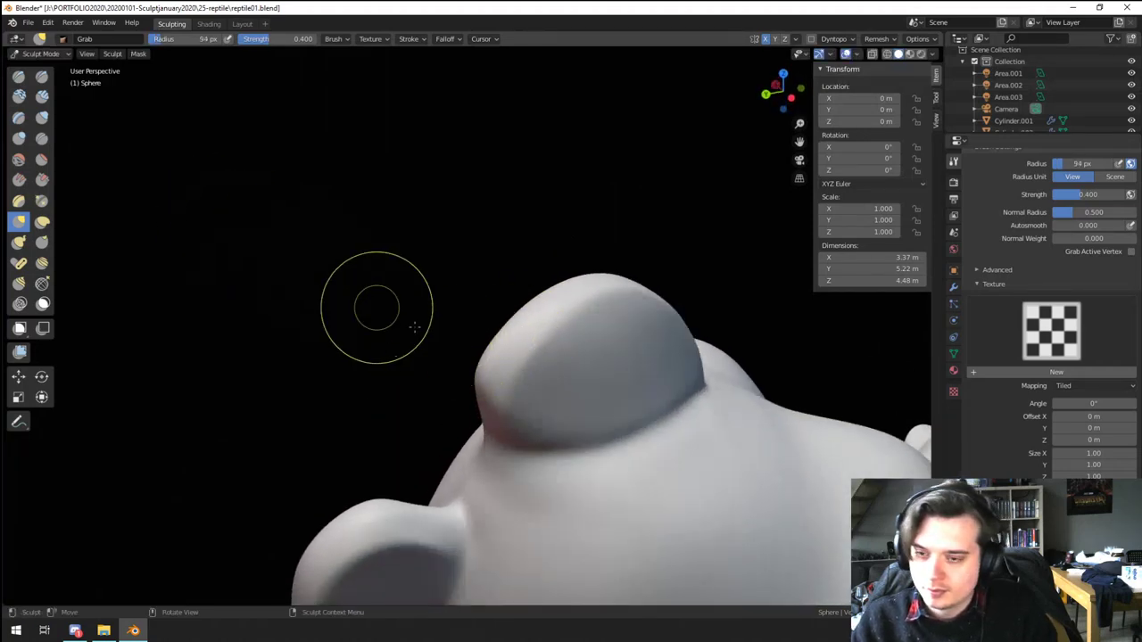
Step: Flatten the rear edge of the top crest with the Flatten/Contrast brush at 81 px radius
{"action": "middle_click_drag", "start_coordinate": [375, 312], "coordinate": [205, 217]}
{"action": "left_click", "coordinate": [42, 160]}
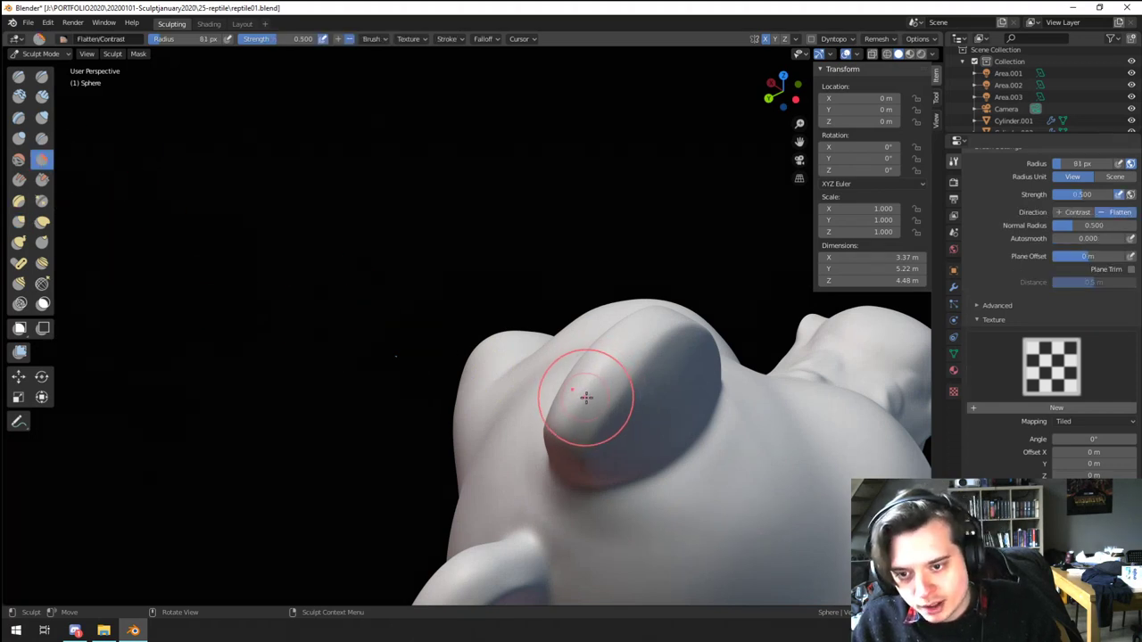
{"action": "mouse_move", "coordinate": [607, 368]}
{"action": "middle_mouse_down"}
{"action": "mouse_move", "coordinate": [642, 331]}
{"action": "mouse_move", "coordinate": [571, 345]}
{"action": "middle_mouse_up"}
Step: Pinch the upper rim of the hollow at the mouth corner with the Pinch/Magnify brush at 109 px radius
{"action": "left_click", "coordinate": [41, 201]}
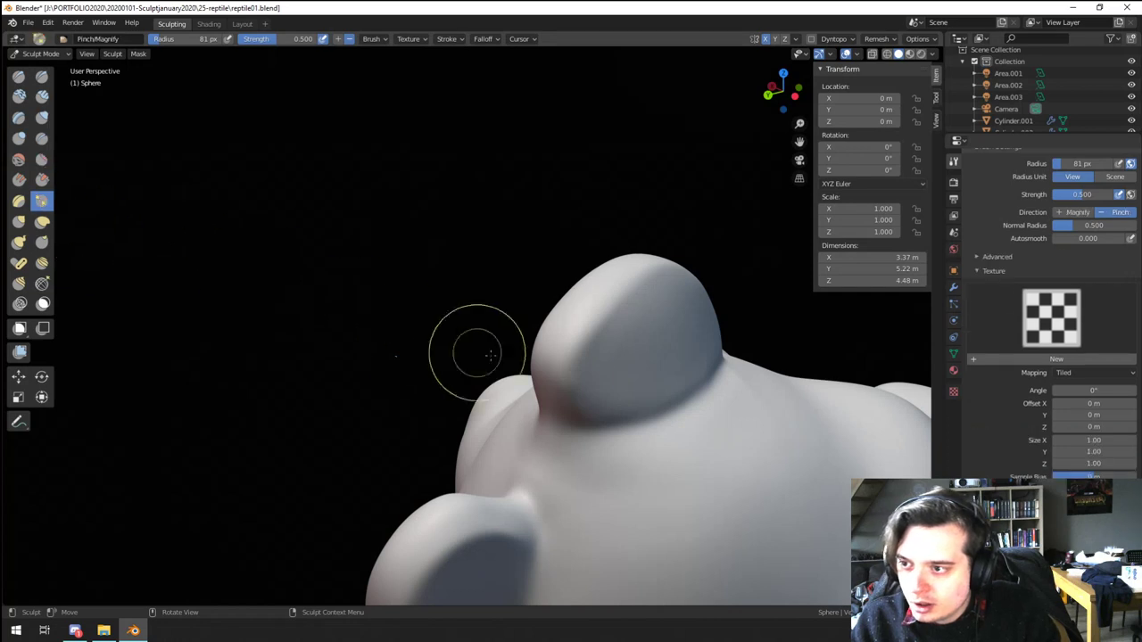
{"action": "mouse_move", "coordinate": [569, 411]}
{"action": "middle_mouse_down"}
{"action": "mouse_move", "coordinate": [592, 324]}
{"action": "mouse_move", "coordinate": [457, 403]}
{"action": "mouse_move", "coordinate": [535, 497]}
{"action": "mouse_move", "coordinate": [482, 411]}
{"action": "middle_mouse_up"}
{"action": "scroll", "coordinate": [555, 367], "scroll_direction": "down", "scroll_amount": 2}
{"action": "mouse_move", "coordinate": [553, 383]}
{"action": "middle_mouse_down"}
{"action": "mouse_move", "coordinate": [532, 479]}
{"action": "mouse_move", "coordinate": [575, 472]}
{"action": "middle_mouse_up"}
{"action": "key", "text": "f"}
{"action": "left_click", "coordinate": [621, 468]}
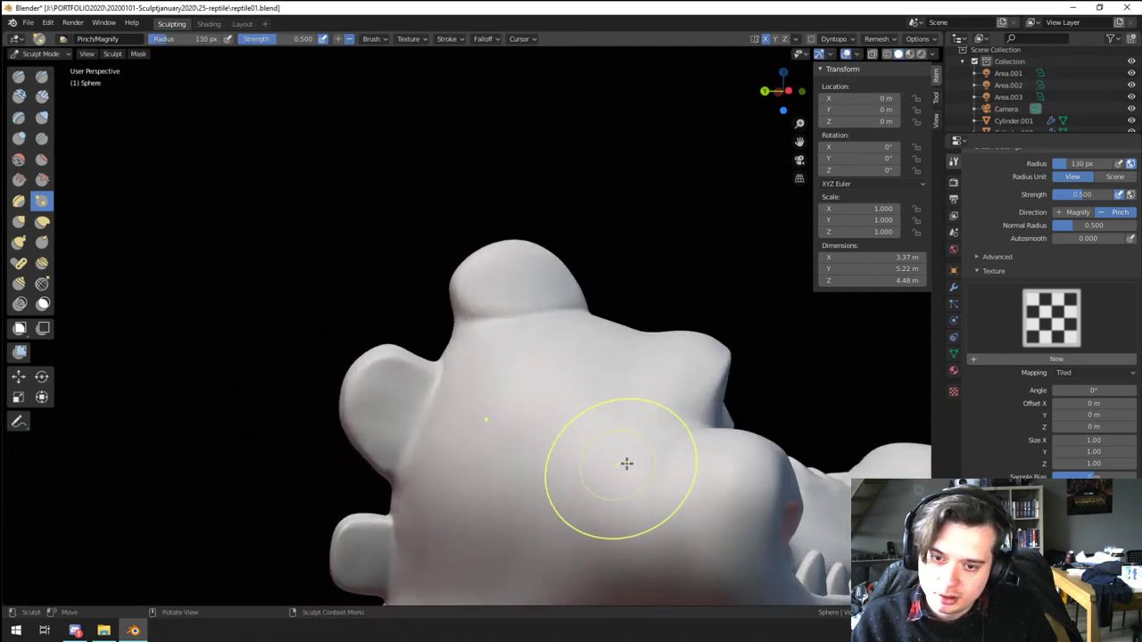
{"action": "middle_click_drag", "start_coordinate": [701, 464], "coordinate": [684, 395], "text": "shift"}
{"action": "middle_click_drag", "start_coordinate": [615, 421], "coordinate": [540, 398]}
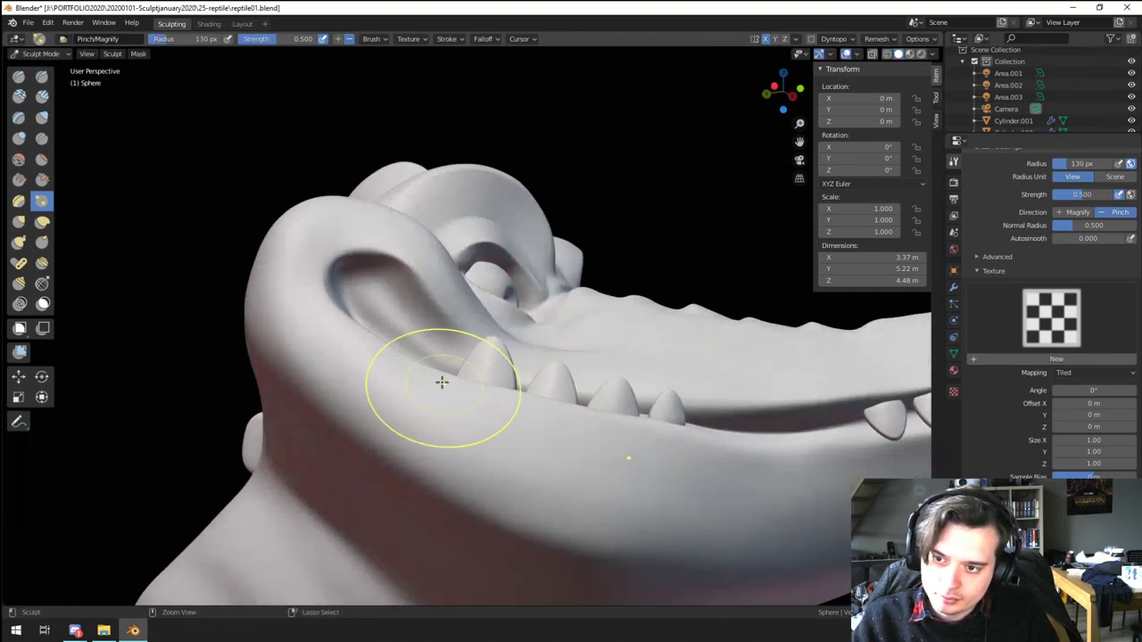
{"action": "scroll", "coordinate": [393, 339], "scroll_direction": "up", "scroll_amount": 3}
{"action": "key", "text": "f"}
{"action": "left_click", "coordinate": [290, 246]}
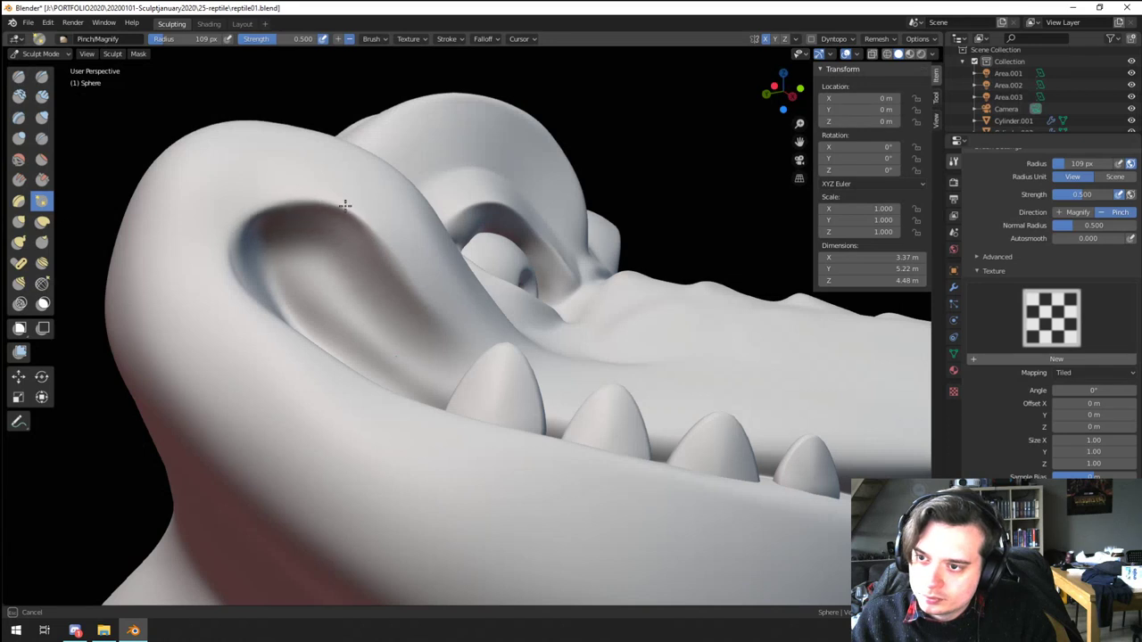
{"action": "left_click_drag", "start_coordinate": [345, 205], "coordinate": [295, 202]}
{"action": "left_click_drag", "start_coordinate": [384, 256], "coordinate": [414, 285]}
Step: Pinch the inner fold of the mouth-corner hollow towards the first tooth with the Pinch/Magnify brush at 91 px radius
{"action": "middle_click_drag", "start_coordinate": [414, 287], "coordinate": [290, 333]}
{"action": "key", "text": "f"}
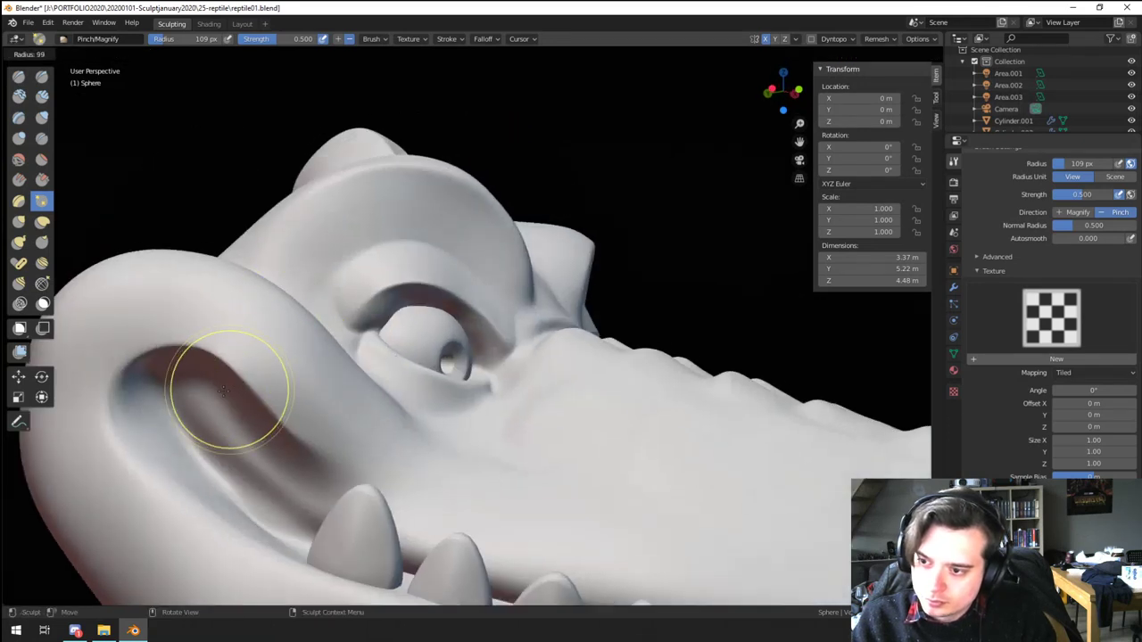
{"action": "left_click", "coordinate": [223, 391]}
{"action": "left_click_drag", "start_coordinate": [171, 414], "coordinate": [248, 482]}
Step: Flatten the inner surface of the mouth-corner hollow with the Flatten/Contrast brush at 91 px radius
{"action": "left_click", "coordinate": [42, 161]}
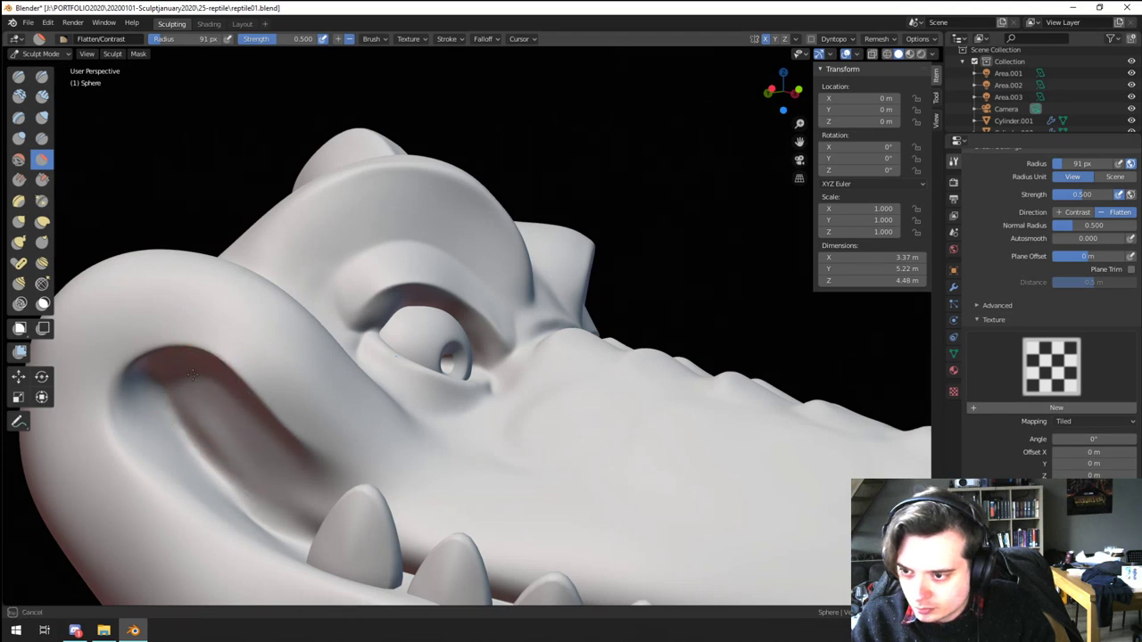
{"action": "middle_click_drag", "start_coordinate": [216, 384], "coordinate": [288, 256]}
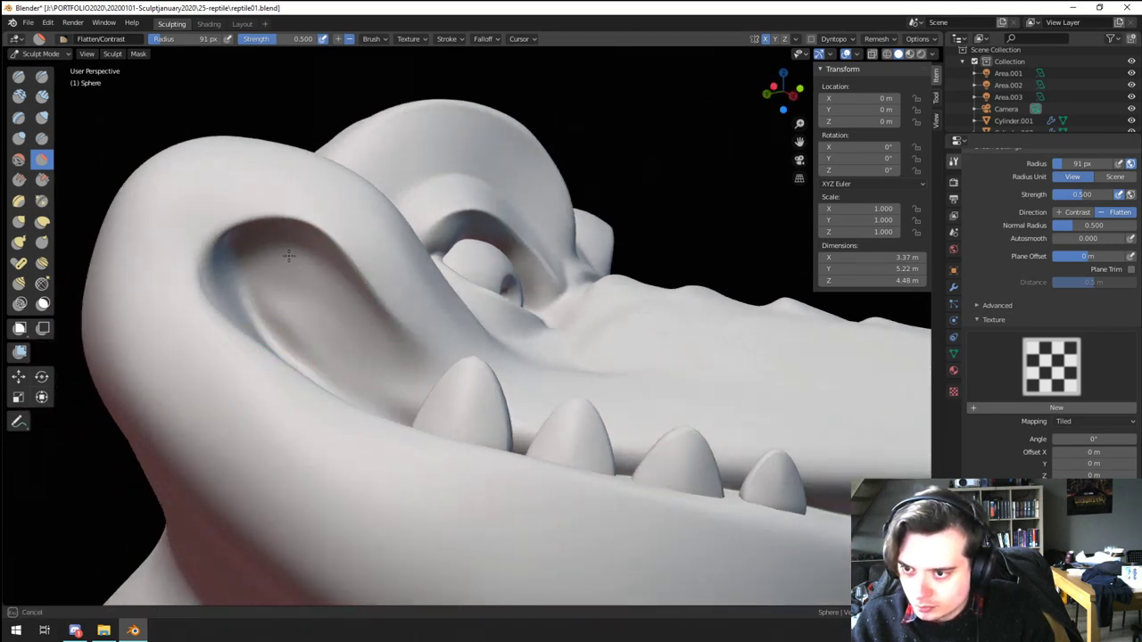
{"action": "middle_click_drag", "start_coordinate": [278, 304], "coordinate": [232, 324]}
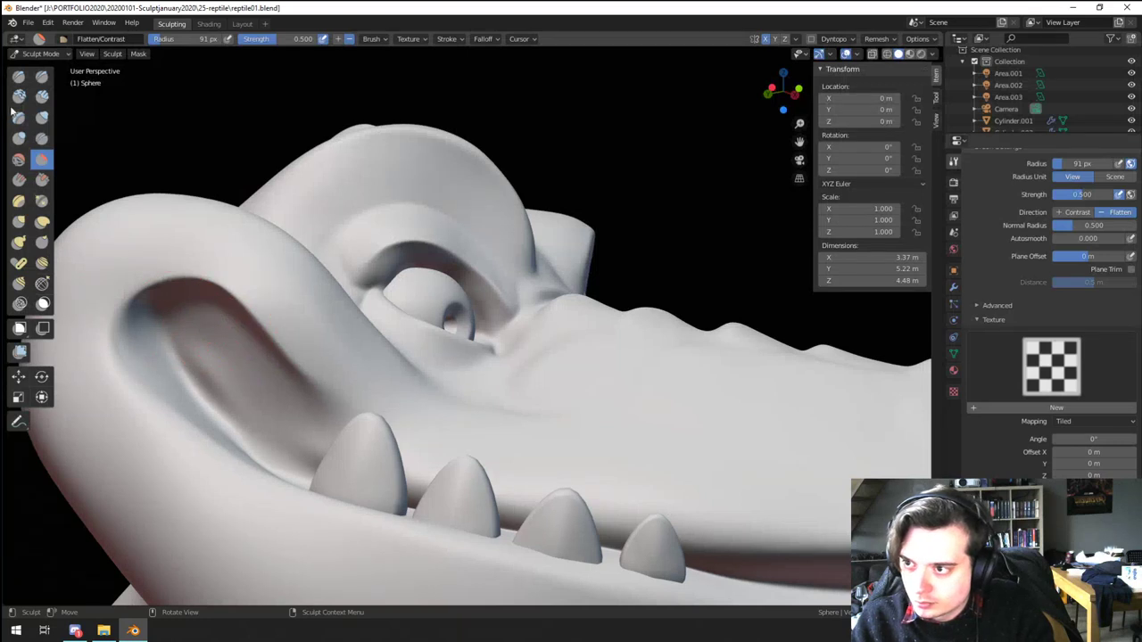
Step: Crease the groove inside the mouth corner down to the first tooth with the Crease brush, reducing its radius from 75 to 55 px
{"action": "left_click", "coordinate": [43, 118]}
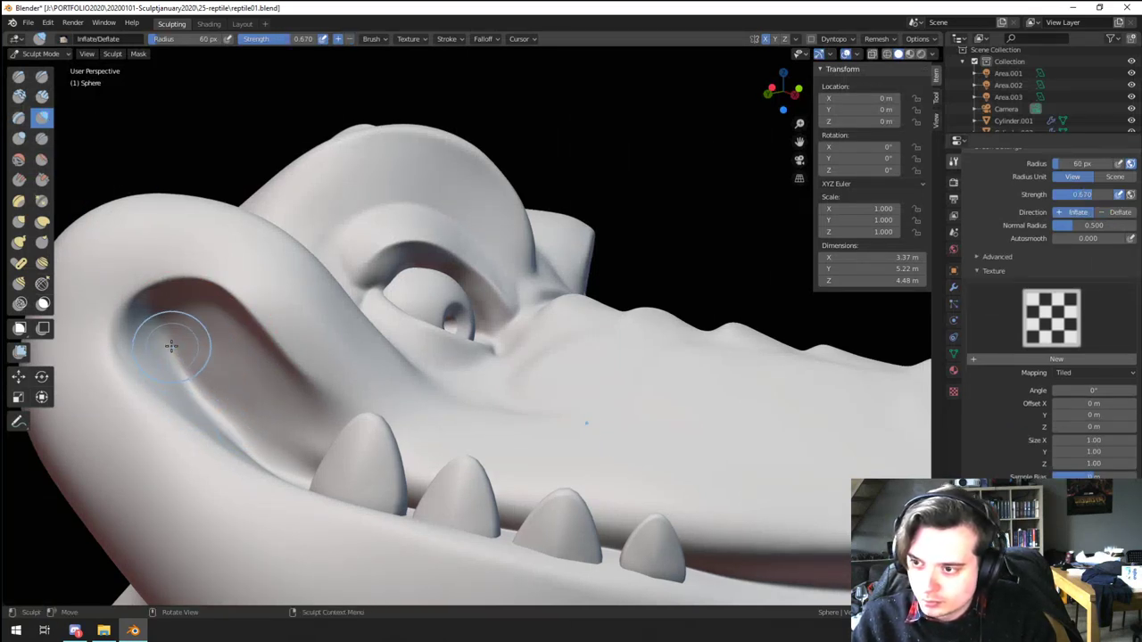
{"action": "left_click", "coordinate": [42, 139]}
{"action": "middle_click_drag", "start_coordinate": [152, 255], "coordinate": [170, 387]}
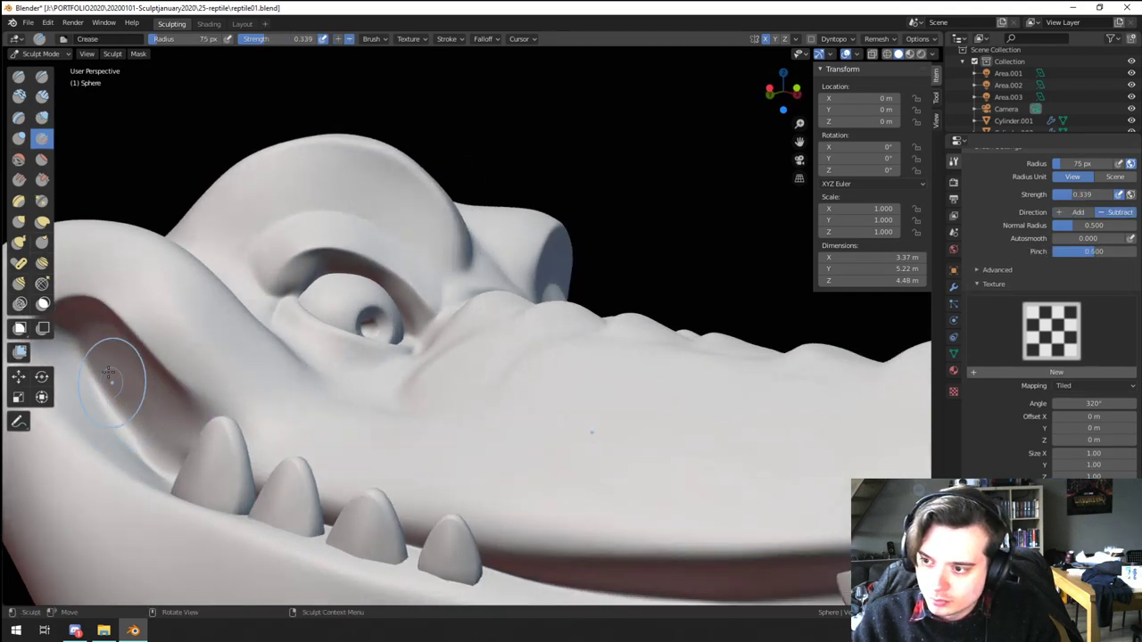
{"action": "left_click_drag", "start_coordinate": [115, 393], "coordinate": [160, 454]}
{"action": "left_click_drag", "start_coordinate": [101, 380], "coordinate": [170, 457], "text": "ctrl"}
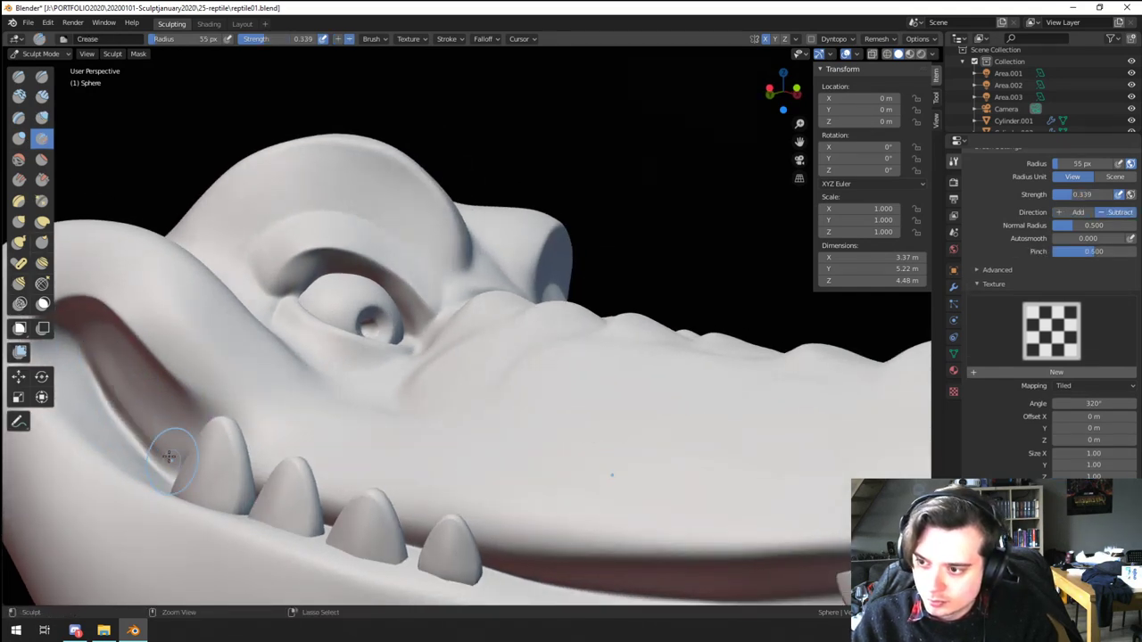
Step: Crease the rear end of the mouth-corner hollow with the Crease brush at 51 px radius
{"action": "middle_click_drag", "start_coordinate": [164, 385], "coordinate": [166, 446], "text": "ctrl"}
{"action": "middle_click_drag", "start_coordinate": [166, 446], "coordinate": [134, 317], "text": "ctrl"}
{"action": "mouse_move", "coordinate": [134, 316]}
{"action": "middle_mouse_down", "text": "shift"}
{"action": "mouse_move", "coordinate": [209, 362]}
{"action": "mouse_move", "coordinate": [273, 340]}
{"action": "middle_mouse_up", "text": "shift"}
{"action": "key", "text": "f"}
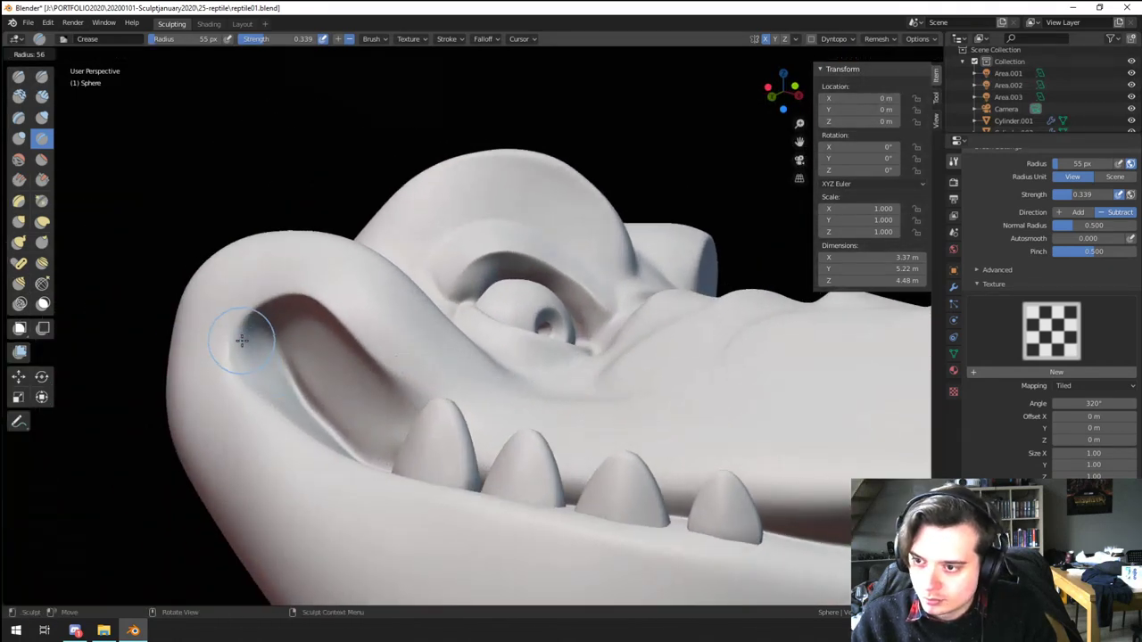
{"action": "left_click", "coordinate": [269, 339]}
{"action": "left_click_drag", "start_coordinate": [259, 324], "coordinate": [267, 341]}
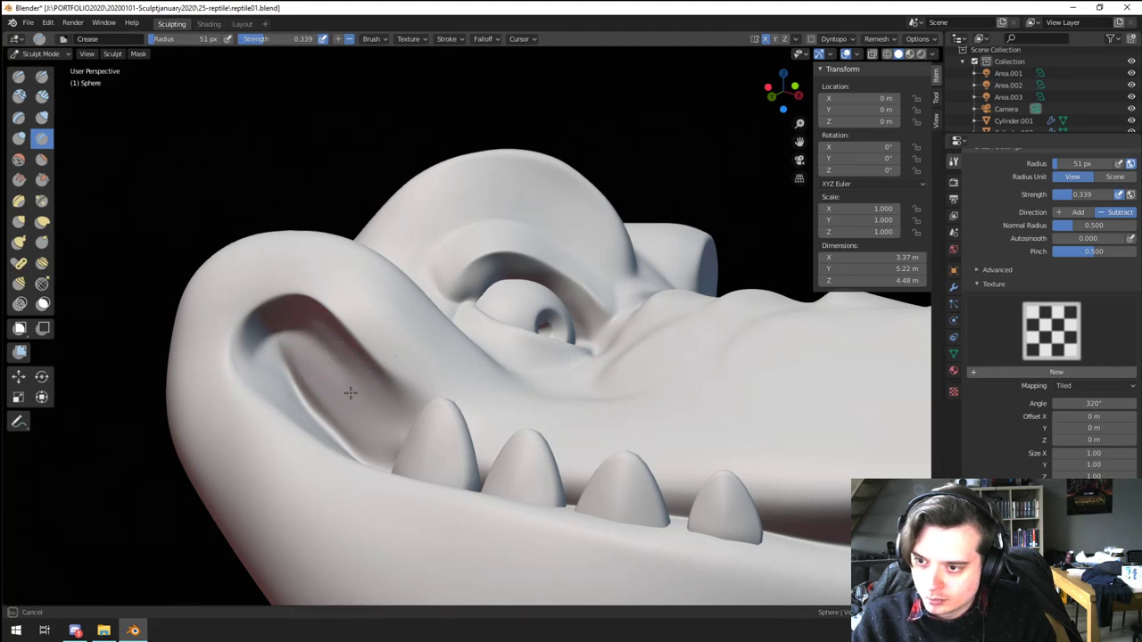
Step: Undo the last neck crease and stroke across the lower neck with the Crease brush at 65 px radius
{"action": "middle_click_drag", "start_coordinate": [363, 414], "coordinate": [346, 466], "text": "ctrl"}
{"action": "middle_click_drag", "start_coordinate": [346, 466], "coordinate": [309, 468]}
{"action": "mouse_move", "coordinate": [308, 468]}
{"action": "middle_mouse_down"}
{"action": "mouse_move", "coordinate": [316, 479]}
{"action": "mouse_move", "coordinate": [298, 408]}
{"action": "mouse_move", "coordinate": [279, 422]}
{"action": "middle_mouse_up"}
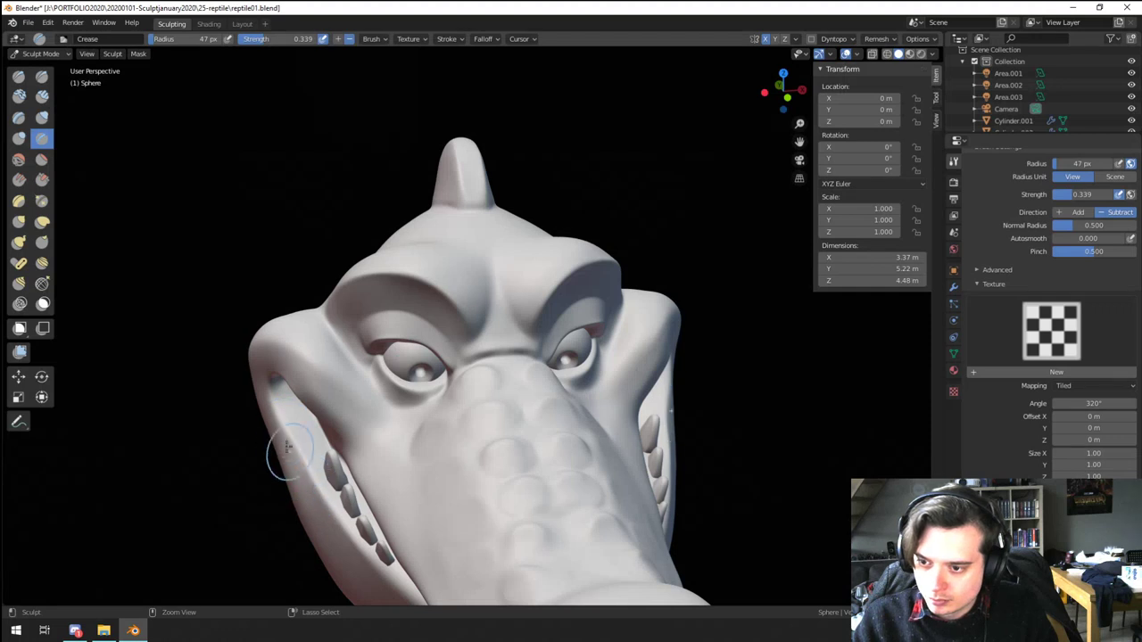
{"action": "middle_click_drag", "start_coordinate": [322, 491], "coordinate": [314, 519], "text": "ctrl"}
{"action": "mouse_move", "coordinate": [314, 520]}
{"action": "middle_mouse_down"}
{"action": "mouse_move", "coordinate": [311, 451]}
{"action": "mouse_move", "coordinate": [296, 456]}
{"action": "mouse_move", "coordinate": [323, 468]}
{"action": "mouse_move", "coordinate": [295, 479]}
{"action": "mouse_move", "coordinate": [274, 412]}
{"action": "mouse_move", "coordinate": [288, 393]}
{"action": "middle_mouse_up"}
{"action": "scroll", "coordinate": [288, 394], "scroll_direction": "up", "scroll_amount": 3}
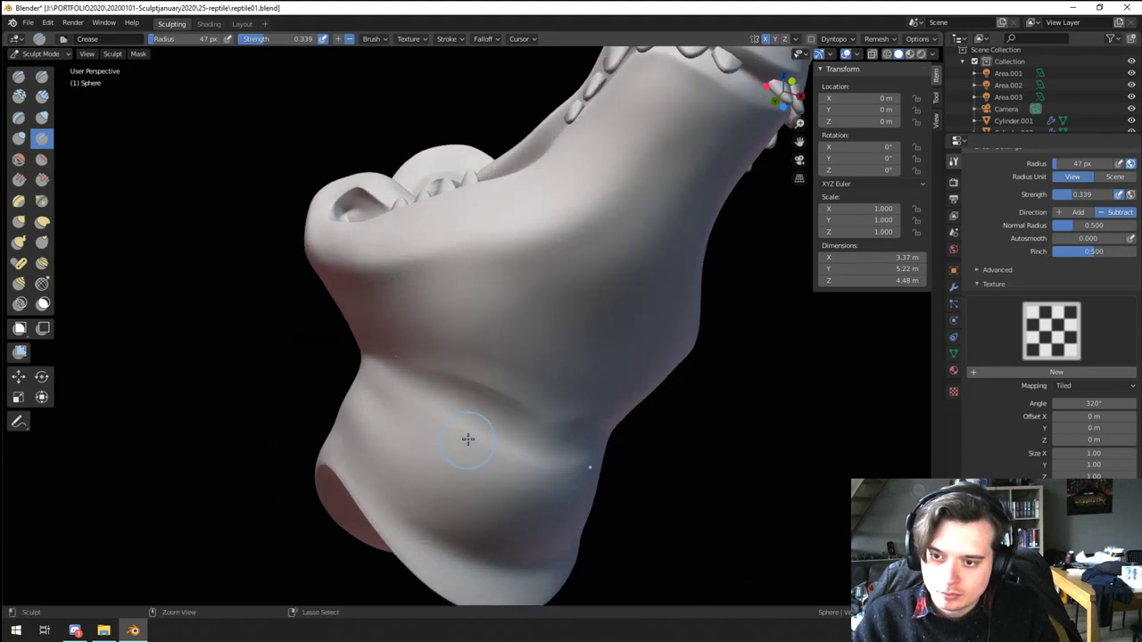
{"action": "key", "text": "ctrl+z"}
{"action": "key", "text": "f"}
{"action": "left_click", "coordinate": [421, 365]}
{"action": "mouse_move", "coordinate": [375, 472]}
{"action": "left_mouse_down", "text": "ctrl"}
{"action": "mouse_move", "coordinate": [550, 549]}
{"action": "mouse_move", "coordinate": [470, 522]}
{"action": "left_mouse_up", "text": "ctrl"}
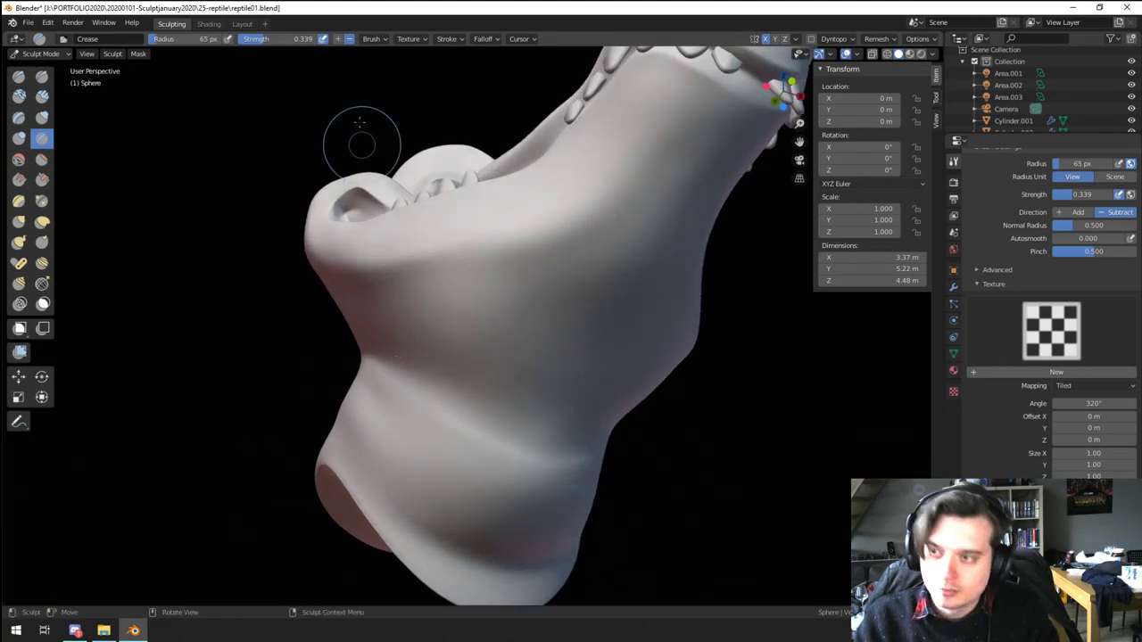
Step: Change the Crease brush's falloff curve and crease a fold across the lower neck, setting the radius to 59 px
{"action": "left_click", "coordinate": [448, 39]}
{"action": "mouse_move", "coordinate": [482, 39]}
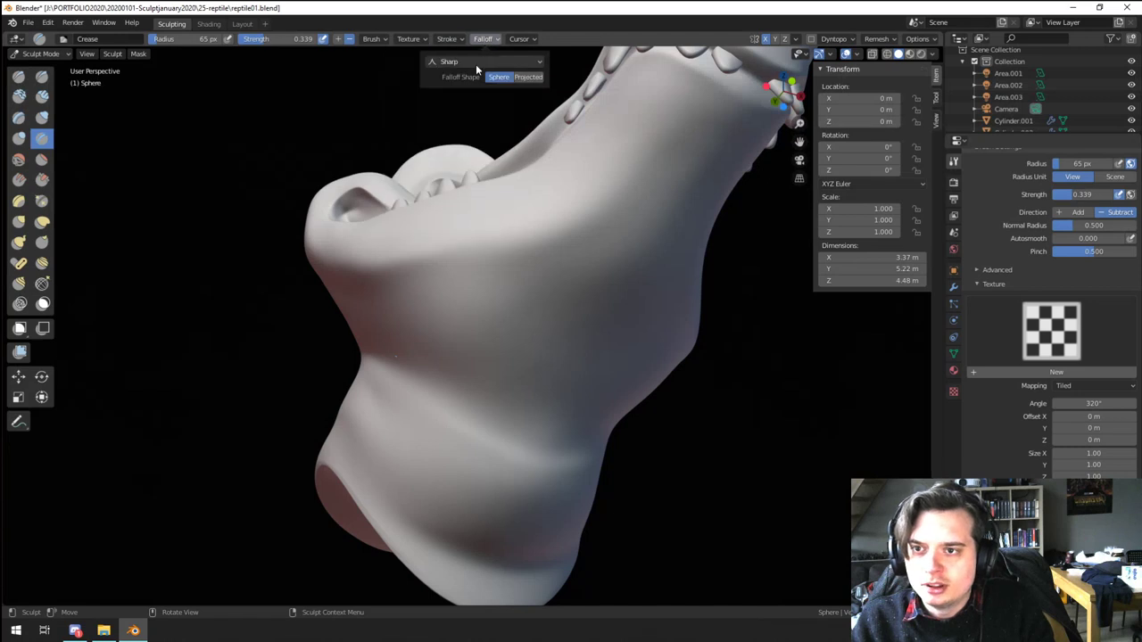
{"action": "left_click", "coordinate": [475, 62]}
{"action": "left_click", "coordinate": [471, 100]}
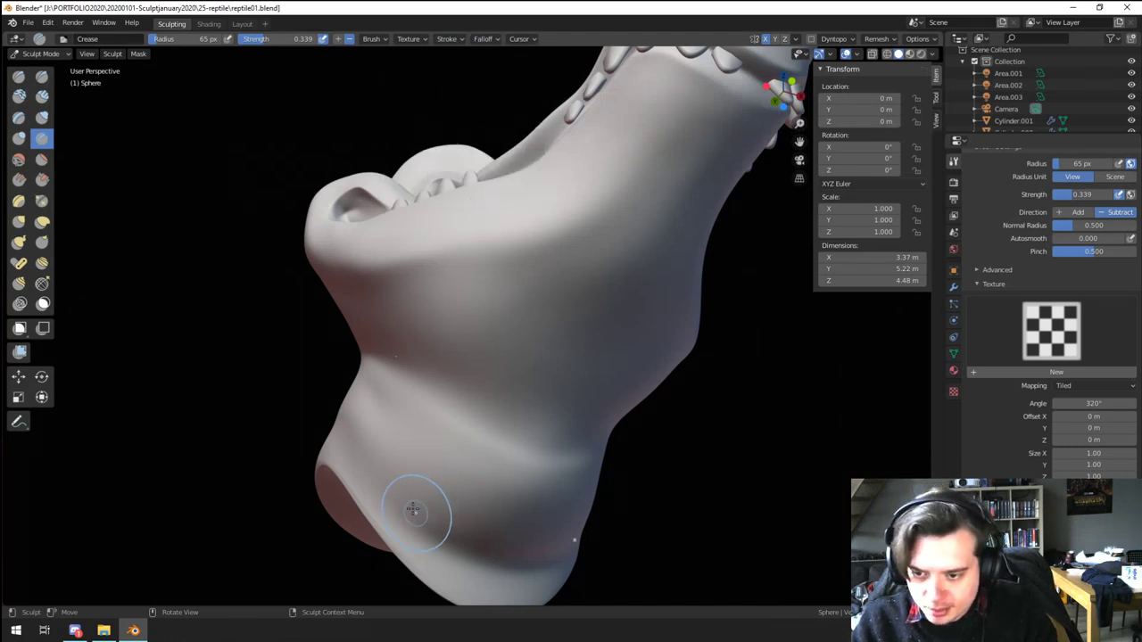
{"action": "left_click_drag", "start_coordinate": [399, 486], "coordinate": [549, 540], "text": "ctrl"}
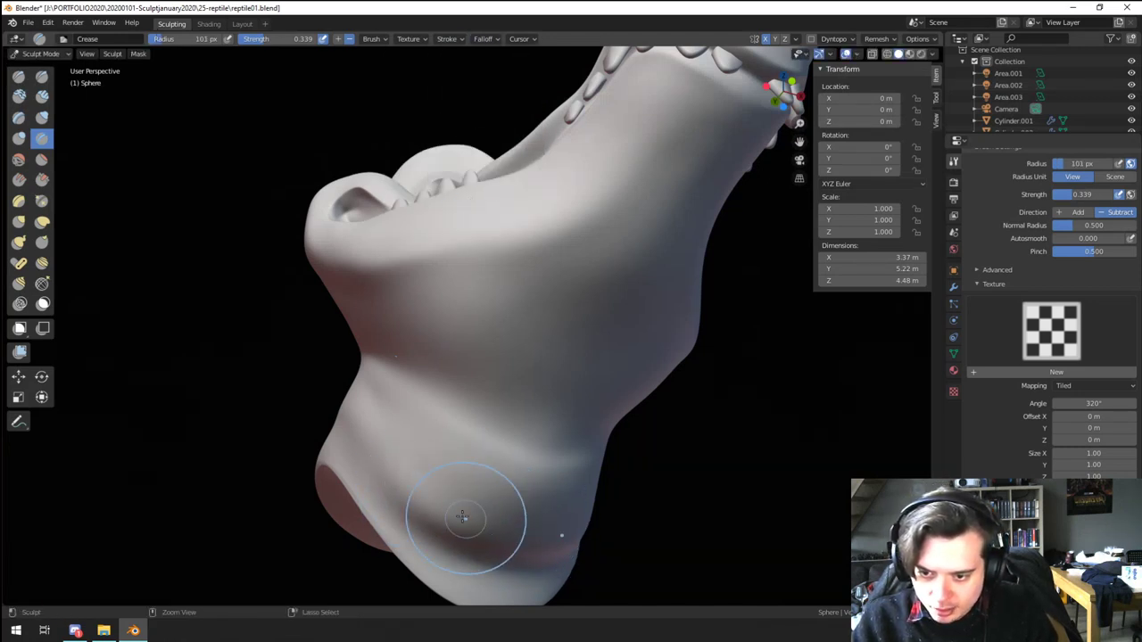
{"action": "key", "text": "f"}
{"action": "left_click", "coordinate": [471, 520]}
{"action": "left_click_drag", "start_coordinate": [453, 531], "coordinate": [555, 545], "text": "ctrl"}
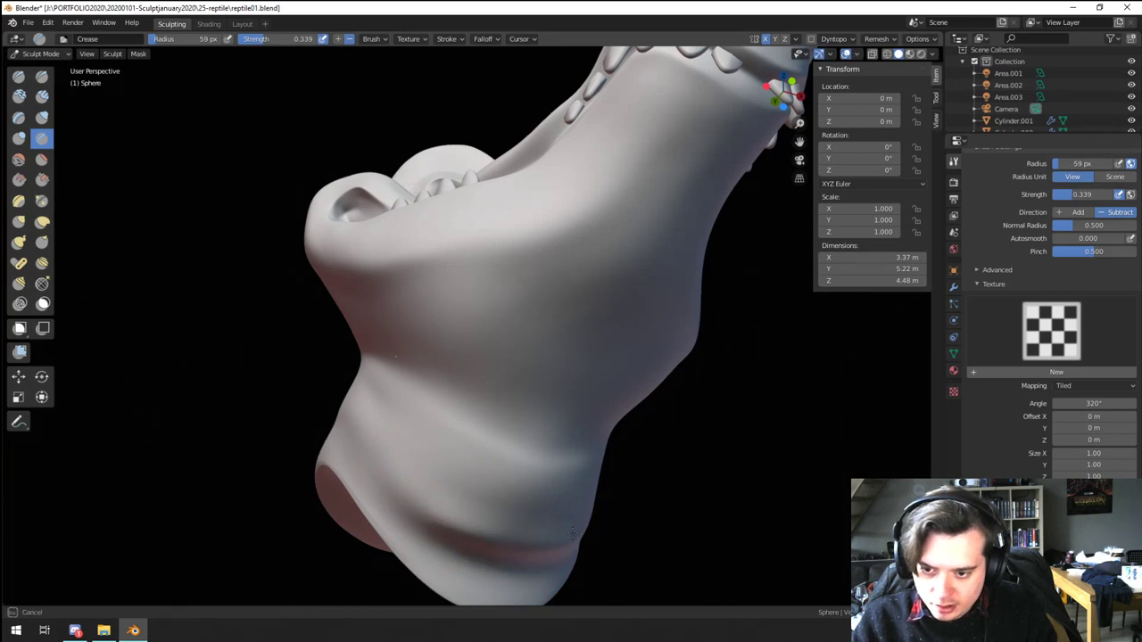
Step: Crease a second fold across the throat just below the jaw with the Crease brush at 59 px radius
{"action": "left_click_drag", "start_coordinate": [486, 399], "coordinate": [596, 432], "text": "ctrl"}
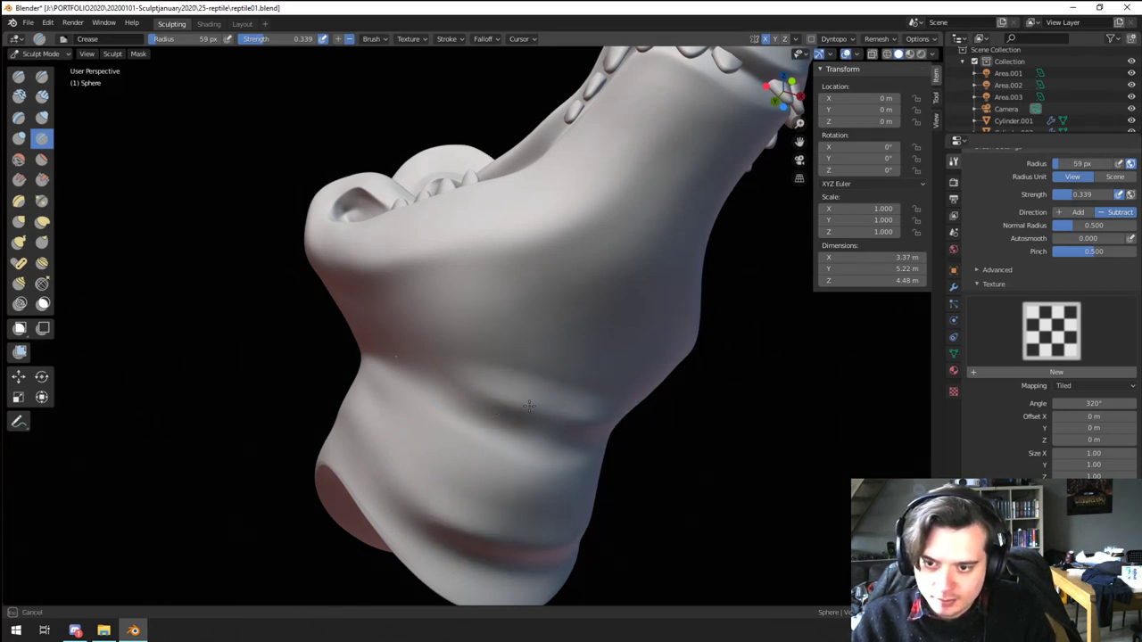
{"action": "scroll", "coordinate": [520, 368], "scroll_direction": "down", "scroll_amount": 6}
{"action": "middle_click_drag", "start_coordinate": [507, 455], "coordinate": [557, 520]}
{"action": "mouse_move", "coordinate": [471, 518]}
{"action": "middle_mouse_down"}
{"action": "mouse_move", "coordinate": [515, 536]}
{"action": "mouse_move", "coordinate": [489, 421]}
{"action": "middle_mouse_up"}
{"action": "scroll", "coordinate": [490, 420], "scroll_direction": "up", "scroll_amount": 3}
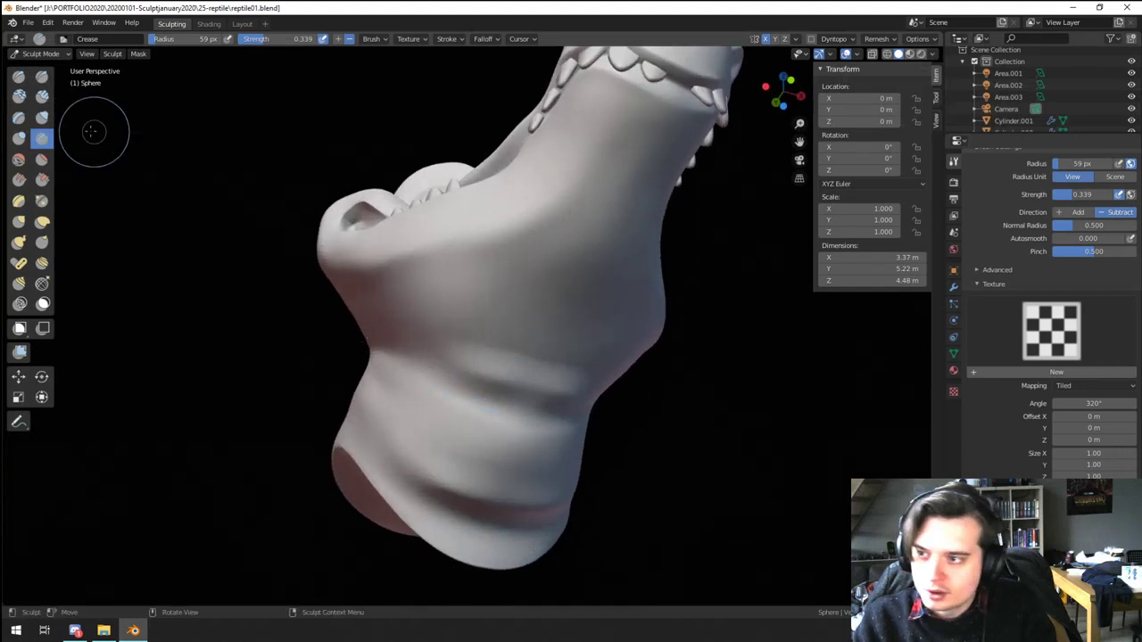
Step: Soften the upper throat fold and even out the neck with the Flatten/Contrast brush, changing its radius from 95 to 130 px
{"action": "left_click", "coordinate": [41, 159]}
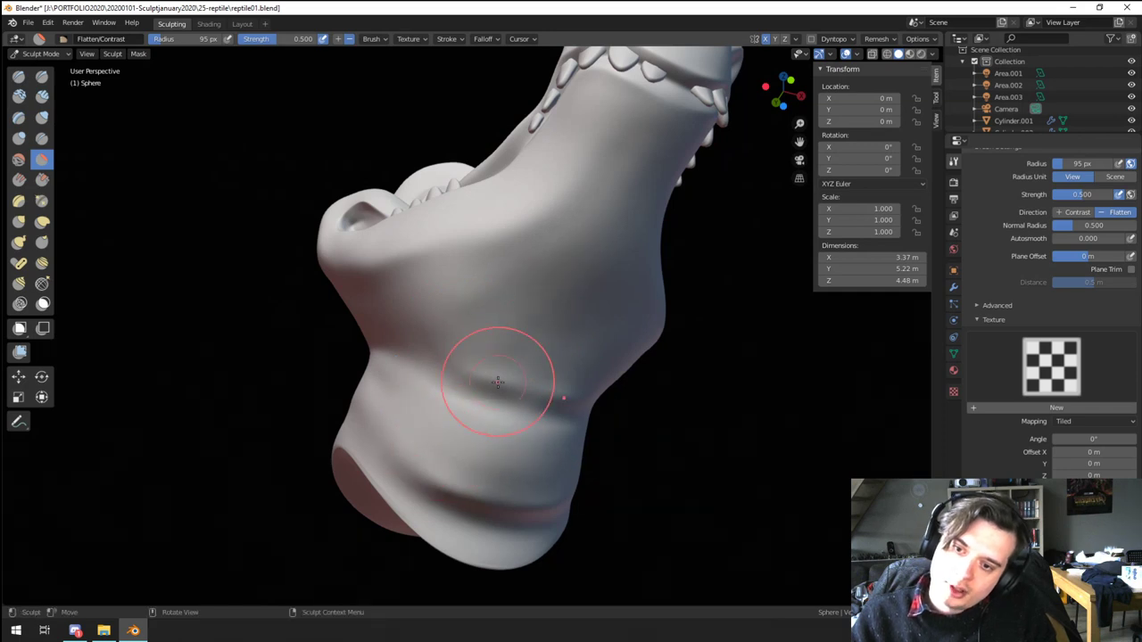
{"action": "mouse_move", "coordinate": [495, 346]}
{"action": "middle_mouse_down"}
{"action": "mouse_move", "coordinate": [474, 320]}
{"action": "mouse_move", "coordinate": [458, 392]}
{"action": "mouse_move", "coordinate": [508, 408]}
{"action": "mouse_move", "coordinate": [538, 384]}
{"action": "mouse_move", "coordinate": [357, 375]}
{"action": "mouse_move", "coordinate": [476, 396]}
{"action": "mouse_move", "coordinate": [494, 330]}
{"action": "mouse_move", "coordinate": [508, 326]}
{"action": "middle_mouse_up"}
{"action": "scroll", "coordinate": [499, 275], "scroll_direction": "down", "scroll_amount": 4}
{"action": "scroll", "coordinate": [476, 395], "scroll_direction": "up", "scroll_amount": 3}
{"action": "scroll", "coordinate": [455, 388], "scroll_direction": "down", "scroll_amount": 4}
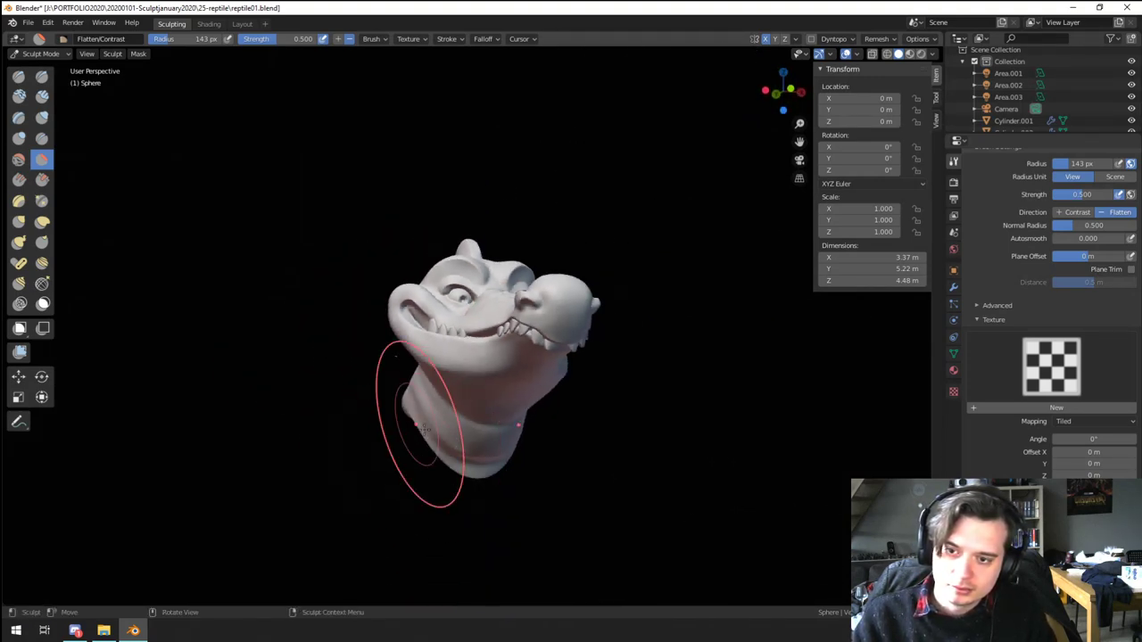
{"action": "mouse_move", "coordinate": [420, 426]}
{"action": "middle_mouse_down"}
{"action": "mouse_move", "coordinate": [462, 412]}
{"action": "mouse_move", "coordinate": [412, 427]}
{"action": "mouse_move", "coordinate": [489, 448]}
{"action": "mouse_move", "coordinate": [298, 444]}
{"action": "mouse_move", "coordinate": [395, 473]}
{"action": "mouse_move", "coordinate": [460, 428]}
{"action": "mouse_move", "coordinate": [430, 441]}
{"action": "mouse_move", "coordinate": [469, 349]}
{"action": "middle_mouse_up"}
{"action": "scroll", "coordinate": [446, 411], "scroll_direction": "up", "scroll_amount": 4}
{"action": "key", "text": "f"}
{"action": "left_click", "coordinate": [442, 287]}
{"action": "scroll", "coordinate": [469, 281], "scroll_direction": "down", "scroll_amount": 2}
{"action": "mouse_move", "coordinate": [535, 259]}
{"action": "middle_mouse_down"}
{"action": "mouse_move", "coordinate": [576, 251]}
{"action": "mouse_move", "coordinate": [558, 336]}
{"action": "mouse_move", "coordinate": [513, 382]}
{"action": "mouse_move", "coordinate": [498, 349]}
{"action": "middle_mouse_up"}
{"action": "scroll", "coordinate": [492, 396], "scroll_direction": "up", "scroll_amount": 3}
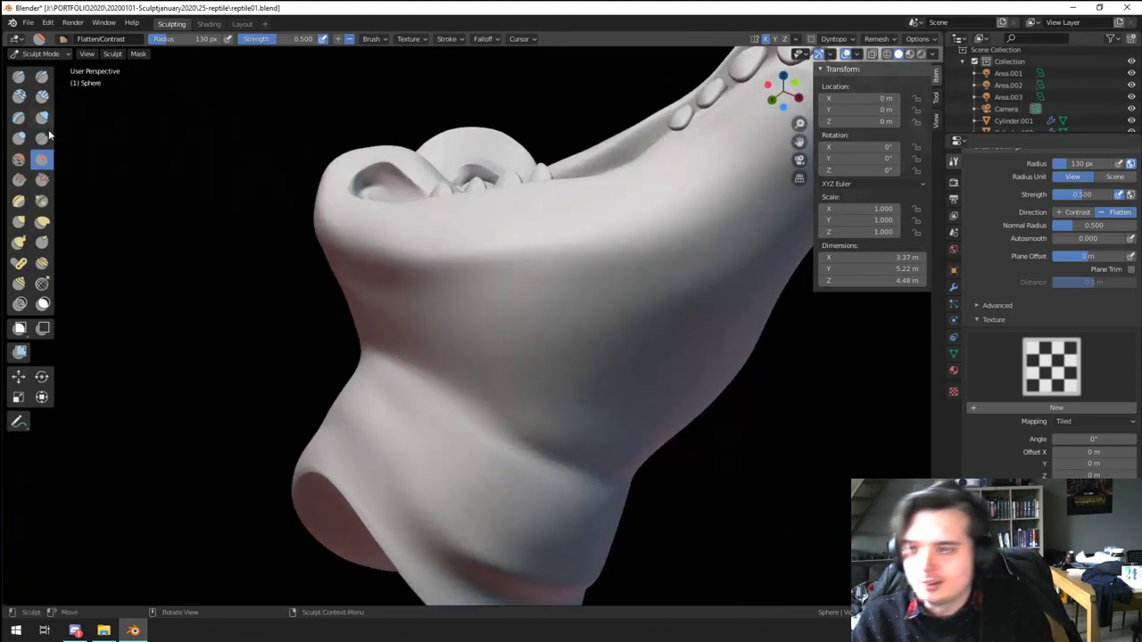
Step: Define the ridge along the side of the lower jaw with an inverted Crease brush stroke
{"action": "left_click", "coordinate": [42, 139]}
{"action": "left_click_drag", "start_coordinate": [579, 247], "coordinate": [675, 197], "text": "ctrl"}
{"action": "mouse_move", "coordinate": [625, 234]}
{"action": "middle_mouse_down", "text": "ctrl"}
{"action": "mouse_move", "coordinate": [553, 317]}
{"action": "mouse_move", "coordinate": [371, 408]}
{"action": "mouse_move", "coordinate": [472, 398]}
{"action": "mouse_move", "coordinate": [533, 344]}
{"action": "mouse_move", "coordinate": [661, 332]}
{"action": "middle_mouse_up", "text": "ctrl"}
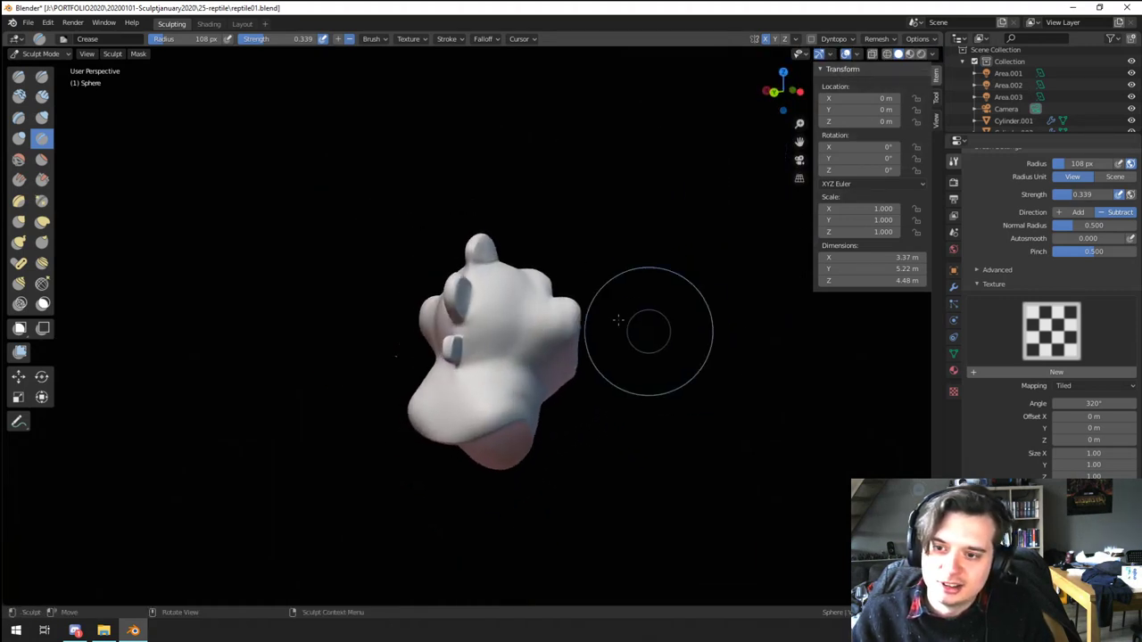
Step: Adjust the back of the skull beside the top crest with the Grab brush at 142 px radius
{"action": "mouse_move", "coordinate": [485, 406]}
{"action": "middle_mouse_down", "text": "ctrl"}
{"action": "mouse_move", "coordinate": [562, 286]}
{"action": "mouse_move", "coordinate": [579, 349]}
{"action": "middle_mouse_up", "text": "ctrl"}
{"action": "key", "text": "g"}
{"action": "key", "text": "f"}
{"action": "left_click", "coordinate": [600, 349]}
{"action": "left_click_drag", "start_coordinate": [523, 353], "coordinate": [515, 361]}
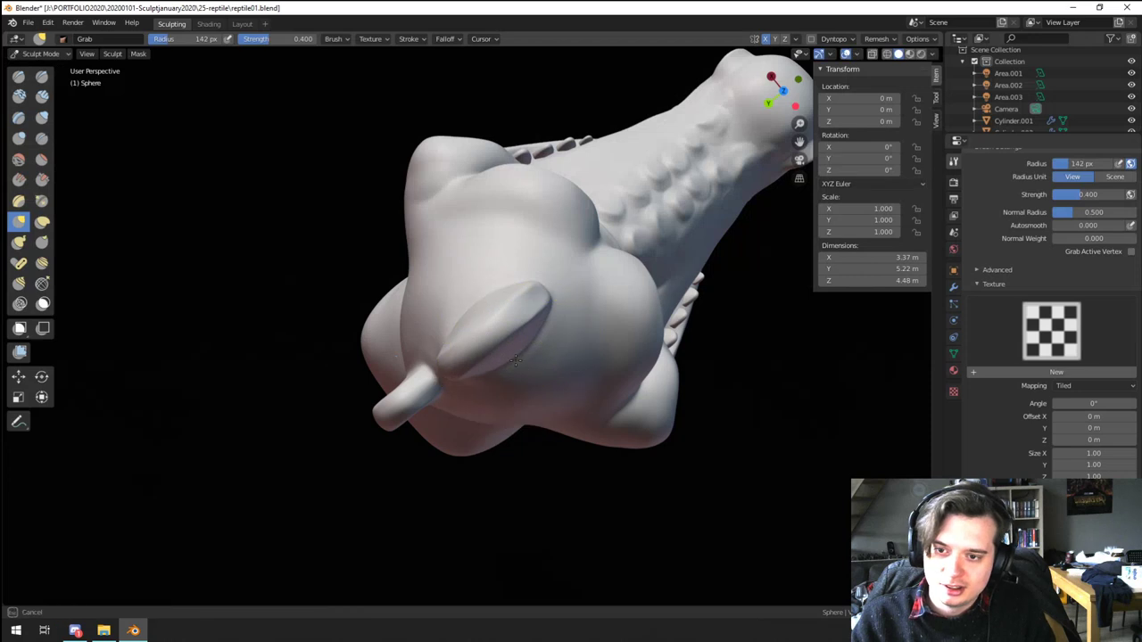
{"action": "mouse_move", "coordinate": [501, 344]}
{"action": "middle_mouse_down"}
{"action": "mouse_move", "coordinate": [502, 273]}
{"action": "mouse_move", "coordinate": [512, 300]}
{"action": "middle_mouse_up"}
{"action": "key", "text": "f"}
{"action": "left_click", "coordinate": [492, 274]}
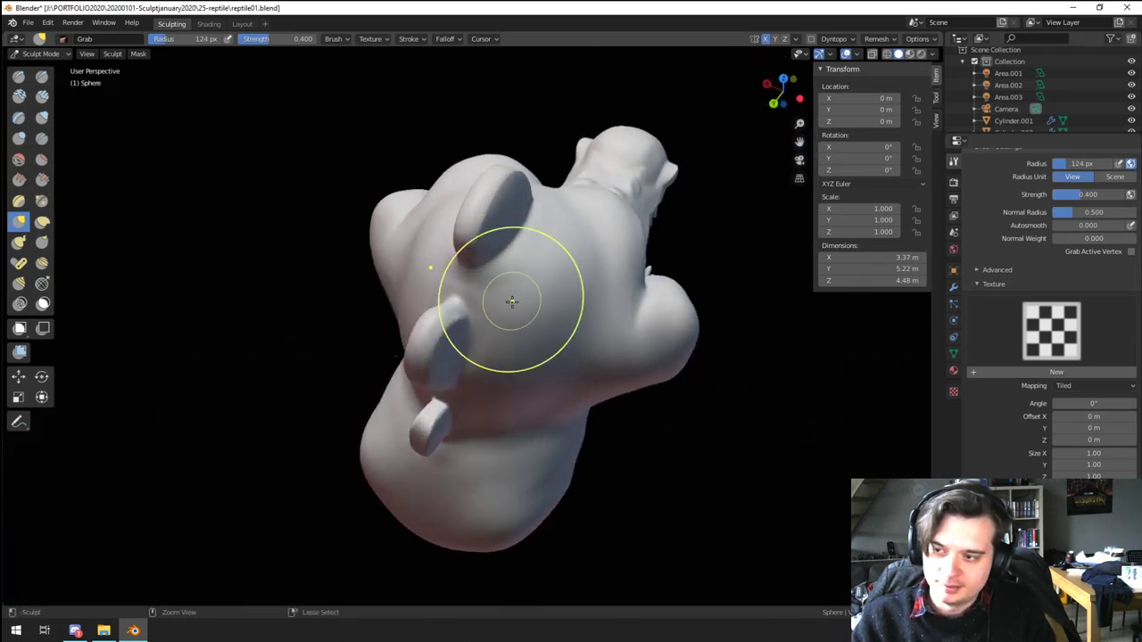
{"action": "scroll", "coordinate": [512, 301], "scroll_direction": "up", "scroll_amount": 1}
Step: Flatten the back of the head between the first two crests with the Flatten/Contrast brush at 68 px radius
{"action": "left_click", "coordinate": [43, 159]}
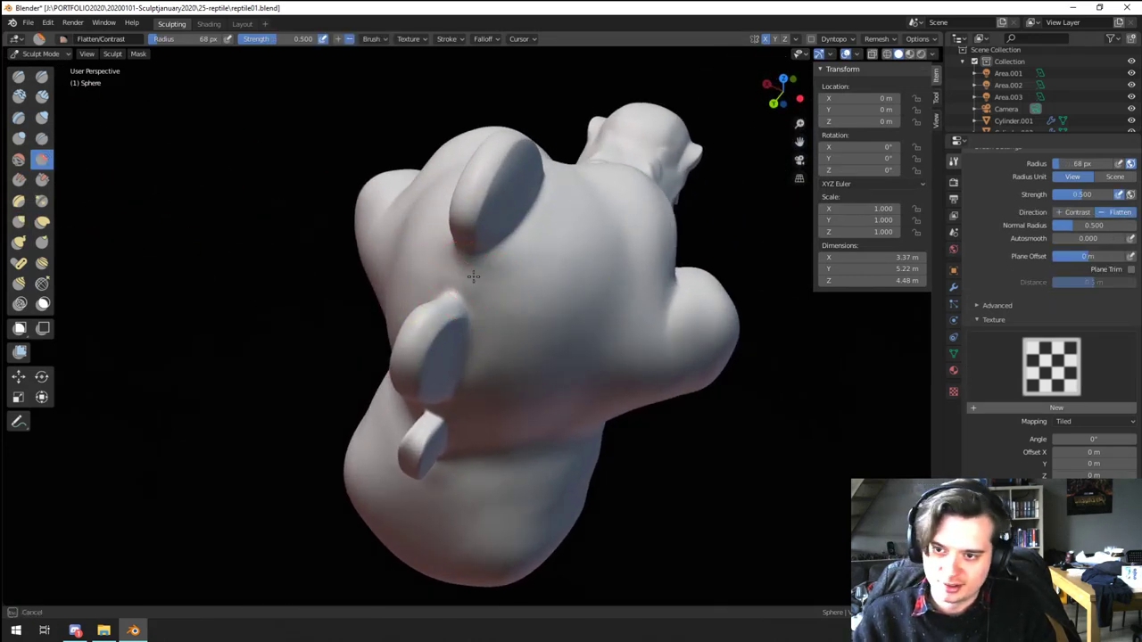
{"action": "middle_click_drag", "start_coordinate": [581, 179], "coordinate": [571, 446], "text": "ctrl"}
{"action": "mouse_move", "coordinate": [571, 446]}
{"action": "middle_mouse_down"}
{"action": "mouse_move", "coordinate": [444, 413]}
{"action": "mouse_move", "coordinate": [454, 421]}
{"action": "mouse_move", "coordinate": [508, 357]}
{"action": "middle_mouse_up"}
{"action": "key", "text": "f"}
{"action": "left_click", "coordinate": [573, 330]}
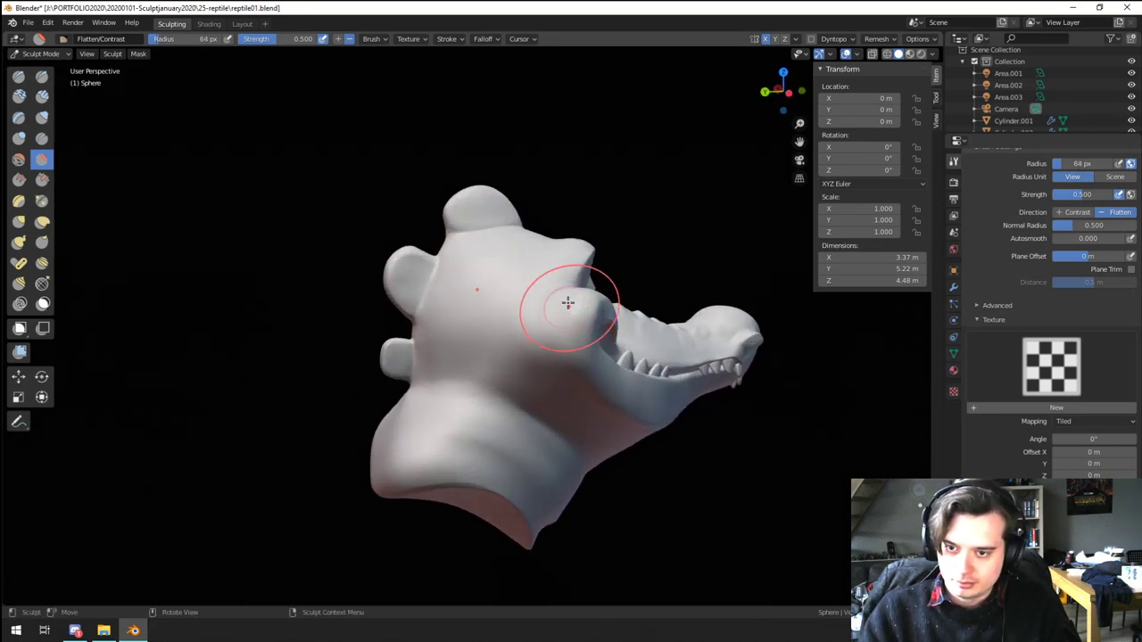
{"action": "mouse_move", "coordinate": [567, 303]}
{"action": "middle_mouse_down"}
{"action": "mouse_move", "coordinate": [634, 381]}
{"action": "mouse_move", "coordinate": [527, 334]}
{"action": "mouse_move", "coordinate": [662, 335]}
{"action": "mouse_move", "coordinate": [553, 362]}
{"action": "mouse_move", "coordinate": [401, 375]}
{"action": "mouse_move", "coordinate": [536, 364]}
{"action": "mouse_move", "coordinate": [525, 384]}
{"action": "mouse_move", "coordinate": [520, 329]}
{"action": "mouse_move", "coordinate": [533, 403]}
{"action": "middle_mouse_up"}
{"action": "scroll", "coordinate": [521, 330], "scroll_direction": "up", "scroll_amount": 2}
Step: Refine the head's silhouette from a front three-quarter view with the Grab brush, reducing its radius to 58 px
{"action": "key", "text": "g"}
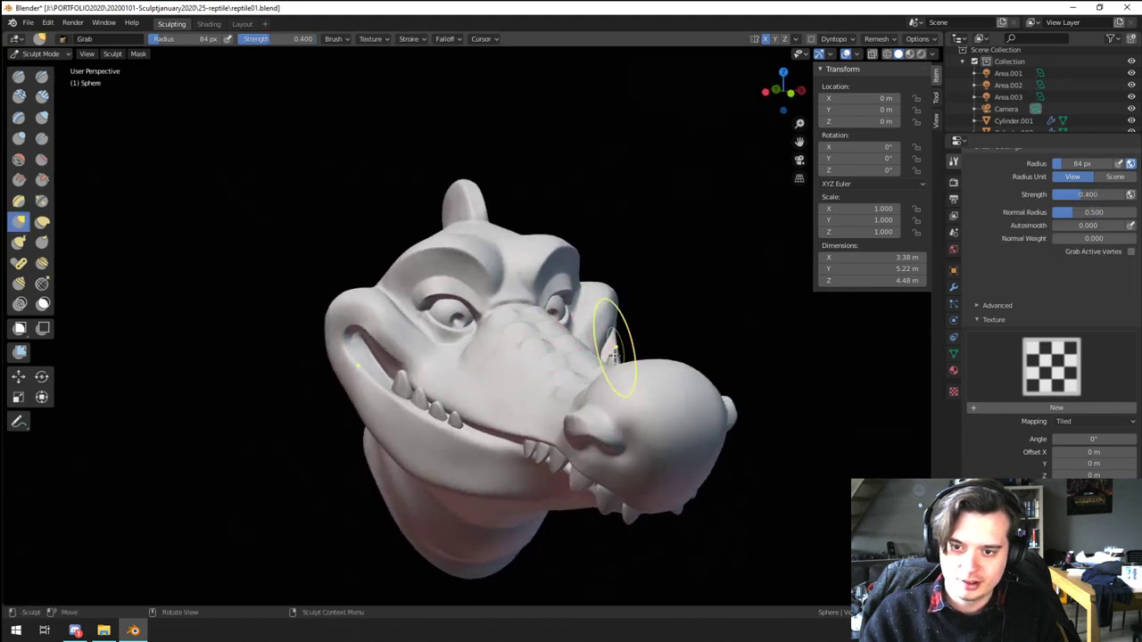
{"action": "key", "text": "f"}
{"action": "left_click", "coordinate": [646, 419]}
{"action": "middle_click_drag", "start_coordinate": [647, 420], "coordinate": [626, 382]}
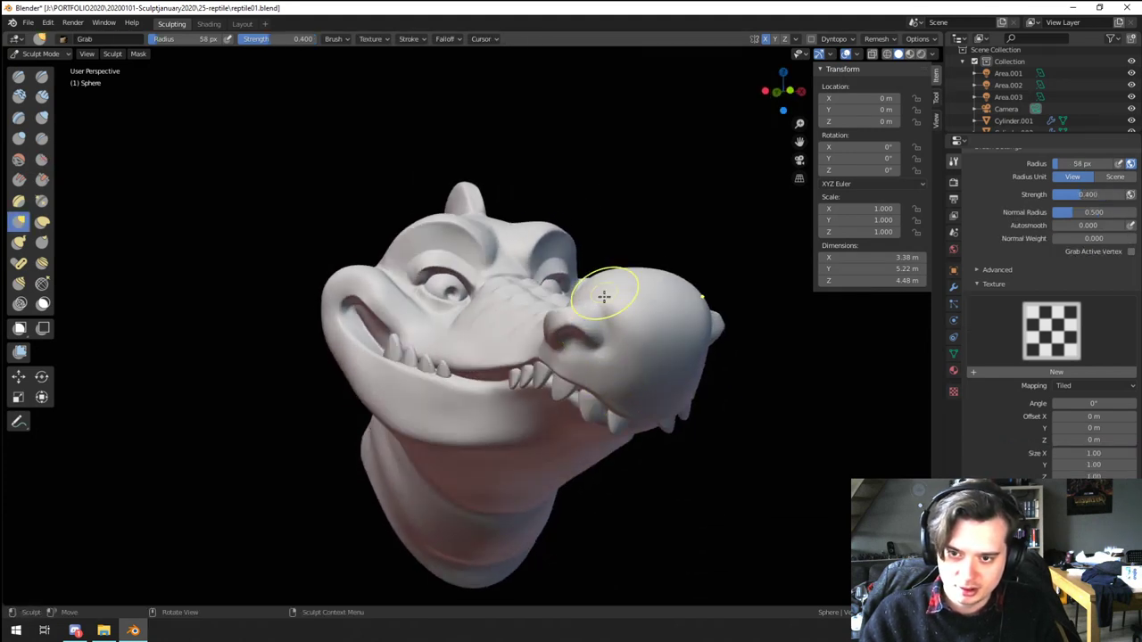
Step: Reshape the nostril bump on the snout from above with the Grab brush at 85 px radius
{"action": "middle_click_drag", "start_coordinate": [604, 296], "coordinate": [545, 348]}
{"action": "mouse_move", "coordinate": [566, 384]}
{"action": "middle_mouse_down", "text": "shift"}
{"action": "mouse_move", "coordinate": [499, 341]}
{"action": "mouse_move", "coordinate": [516, 321]}
{"action": "mouse_move", "coordinate": [512, 304]}
{"action": "middle_mouse_up", "text": "shift"}
{"action": "scroll", "coordinate": [505, 347], "scroll_direction": "up", "scroll_amount": 1}
{"action": "scroll", "coordinate": [505, 334], "scroll_direction": "down", "scroll_amount": 2}
{"action": "scroll", "coordinate": [499, 384], "scroll_direction": "down", "scroll_amount": 1}
{"action": "middle_click_drag", "start_coordinate": [499, 412], "coordinate": [478, 455]}
{"action": "scroll", "coordinate": [498, 420], "scroll_direction": "up", "scroll_amount": 2}
{"action": "middle_click_drag", "start_coordinate": [495, 494], "coordinate": [489, 400], "text": "shift"}
{"action": "scroll", "coordinate": [486, 415], "scroll_direction": "up", "scroll_amount": 1}
{"action": "key", "text": "f"}
{"action": "left_click", "coordinate": [495, 446]}
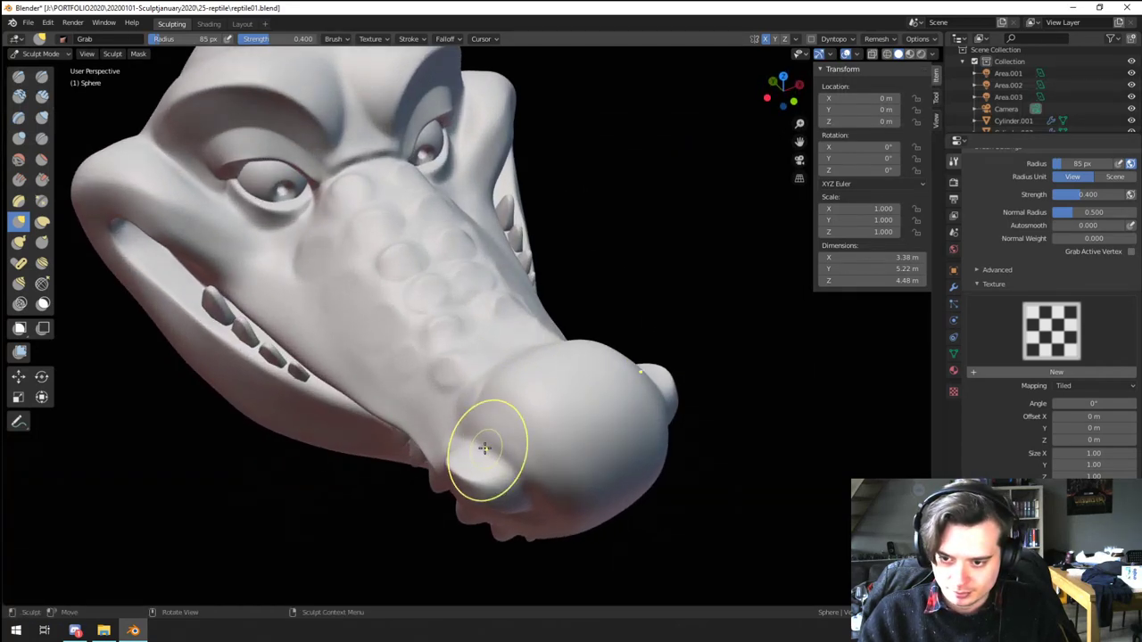
{"action": "left_click_drag", "start_coordinate": [487, 452], "coordinate": [479, 428]}
Step: Adjust the rear edge of the nostril from the side with the Grab brush at 61 px radius
{"action": "mouse_move", "coordinate": [485, 430]}
{"action": "middle_mouse_down"}
{"action": "mouse_move", "coordinate": [509, 402]}
{"action": "mouse_move", "coordinate": [500, 404]}
{"action": "middle_mouse_up"}
{"action": "mouse_move", "coordinate": [571, 371]}
{"action": "middle_mouse_down", "text": "shift"}
{"action": "mouse_move", "coordinate": [491, 408]}
{"action": "mouse_move", "coordinate": [543, 366]}
{"action": "middle_mouse_up", "text": "shift"}
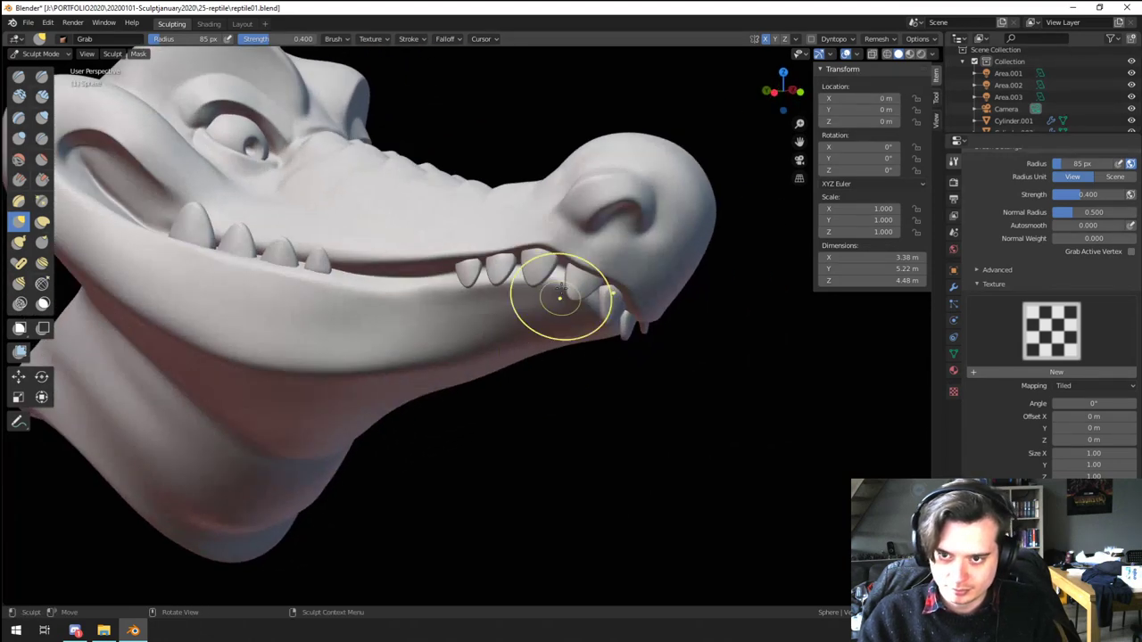
{"action": "key", "text": "f"}
{"action": "left_click", "coordinate": [561, 218]}
{"action": "left_click_drag", "start_coordinate": [562, 212], "coordinate": [571, 218]}
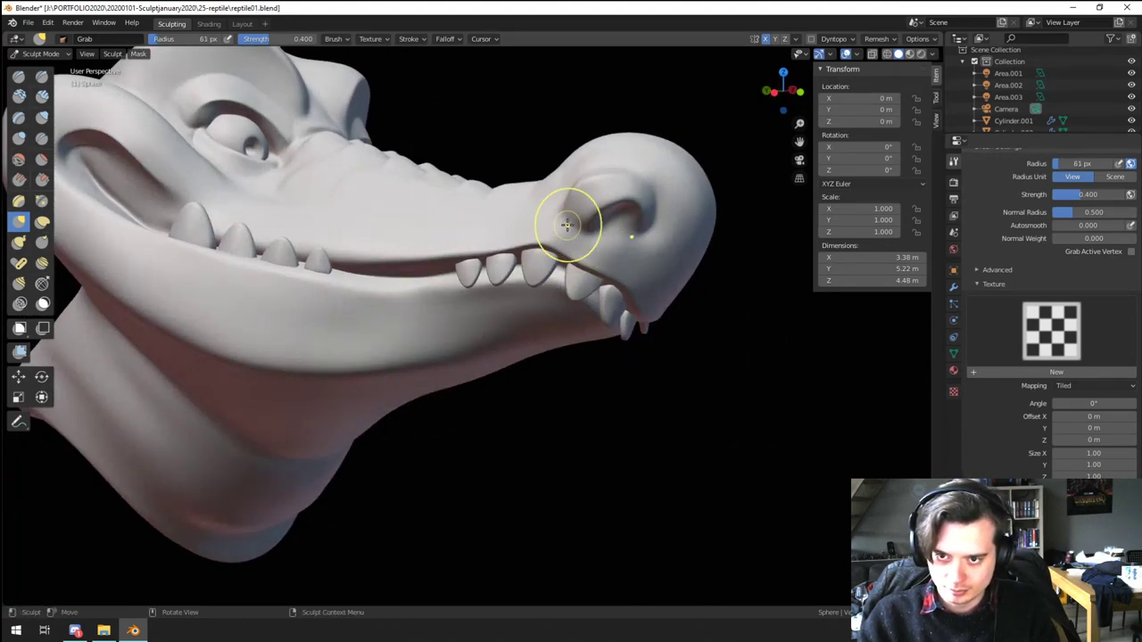
Step: Smooth out the surface around the front and underside of the nostril with the Flatten/Contrast brush at 121 px radius
{"action": "middle_click_drag", "start_coordinate": [566, 223], "coordinate": [535, 300]}
{"action": "scroll", "coordinate": [522, 334], "scroll_direction": "up", "scroll_amount": 2}
{"action": "mouse_move", "coordinate": [489, 397]}
{"action": "middle_mouse_down"}
{"action": "mouse_move", "coordinate": [506, 333]}
{"action": "mouse_move", "coordinate": [502, 345]}
{"action": "middle_mouse_up"}
{"action": "scroll", "coordinate": [500, 337], "scroll_direction": "up", "scroll_amount": 1}
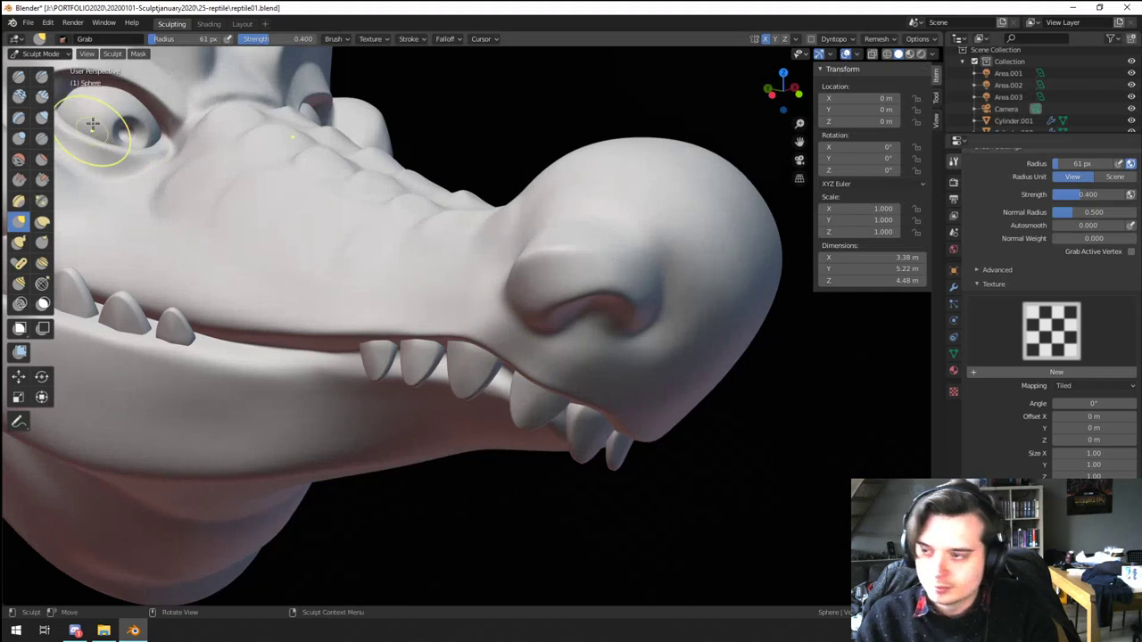
{"action": "left_click", "coordinate": [42, 160]}
{"action": "key", "text": "f"}
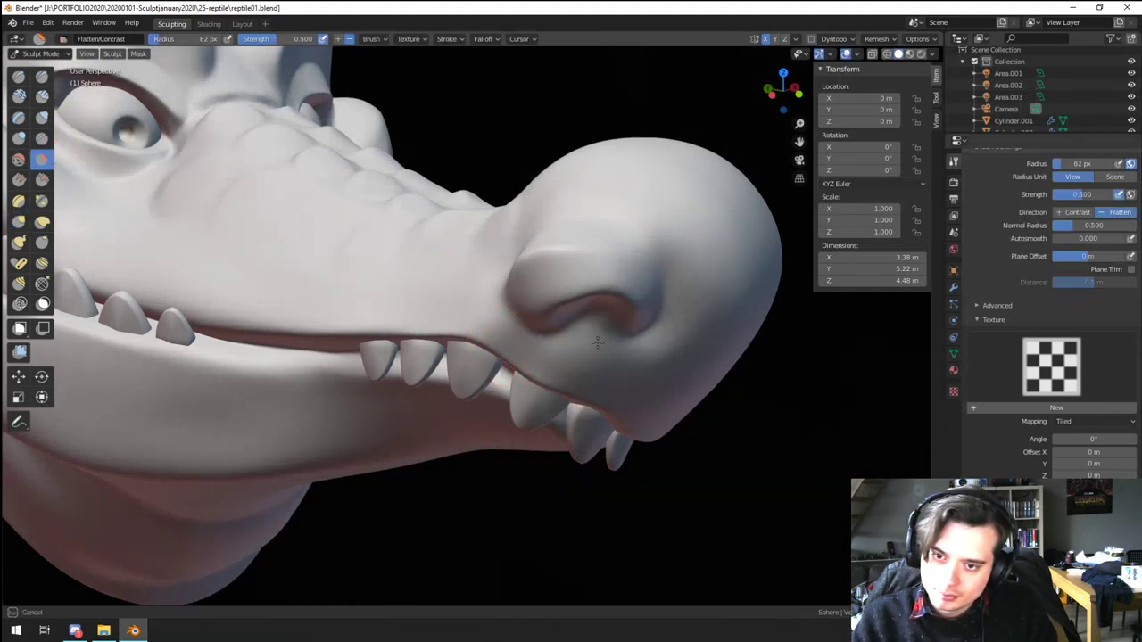
{"action": "left_click_drag", "start_coordinate": [661, 359], "coordinate": [625, 362]}
{"action": "key", "text": "f"}
{"action": "left_click", "coordinate": [689, 330]}
{"action": "mouse_move", "coordinate": [692, 326]}
{"action": "left_mouse_down"}
{"action": "mouse_move", "coordinate": [722, 242]}
{"action": "mouse_move", "coordinate": [714, 227]}
{"action": "left_mouse_up"}
{"action": "mouse_move", "coordinate": [707, 295]}
{"action": "left_mouse_down"}
{"action": "mouse_move", "coordinate": [655, 187]}
{"action": "mouse_move", "coordinate": [683, 190]}
{"action": "left_mouse_up"}
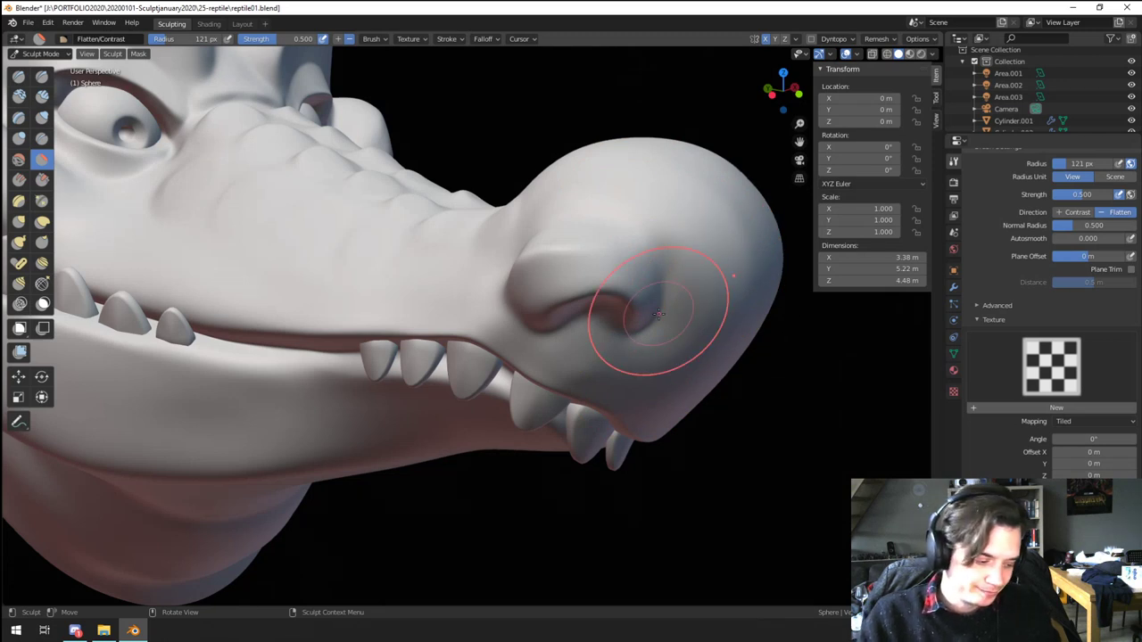
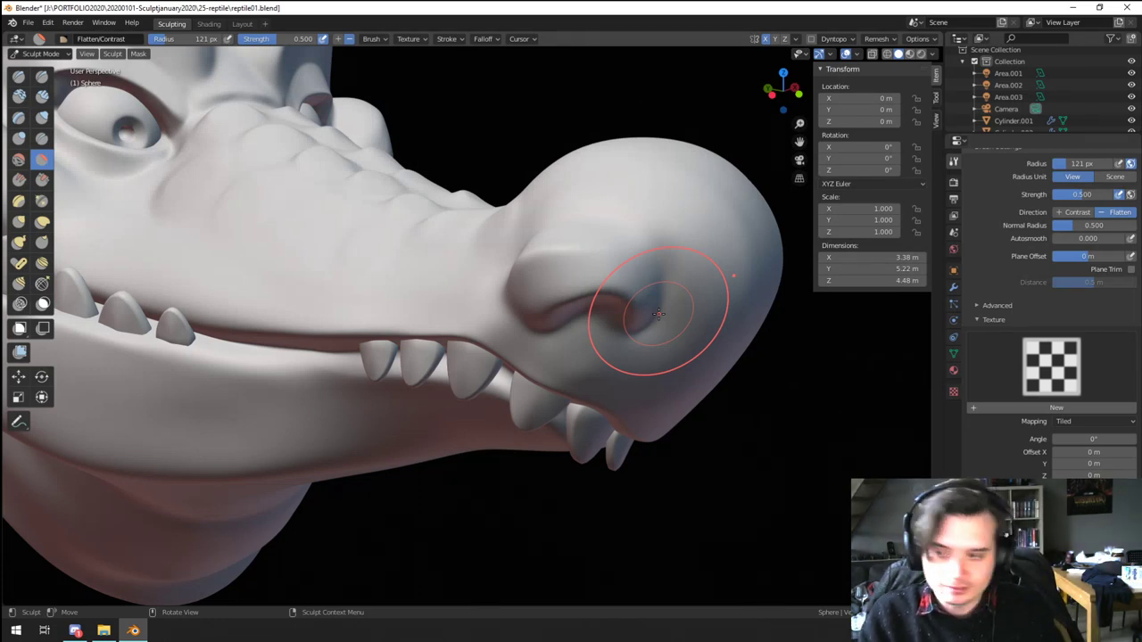
Step: Sharpen the rim of the nostril opening with the Crease brush, reducing its radius to 40 px
{"action": "left_click", "coordinate": [42, 179]}
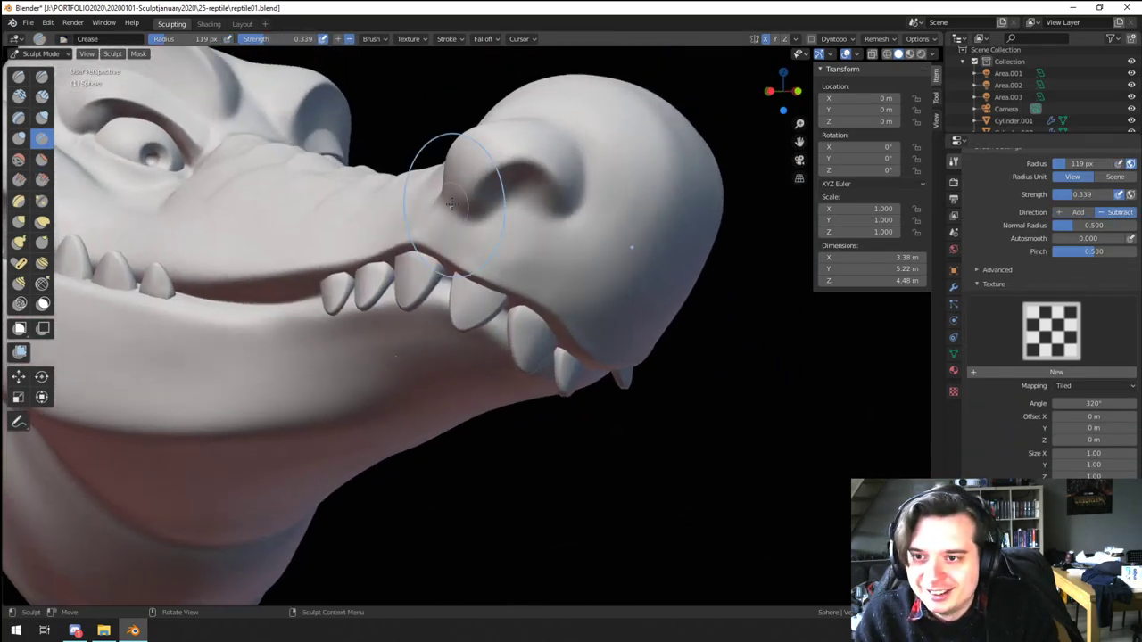
{"action": "left_click_drag", "start_coordinate": [449, 210], "coordinate": [460, 209], "text": "ctrl"}
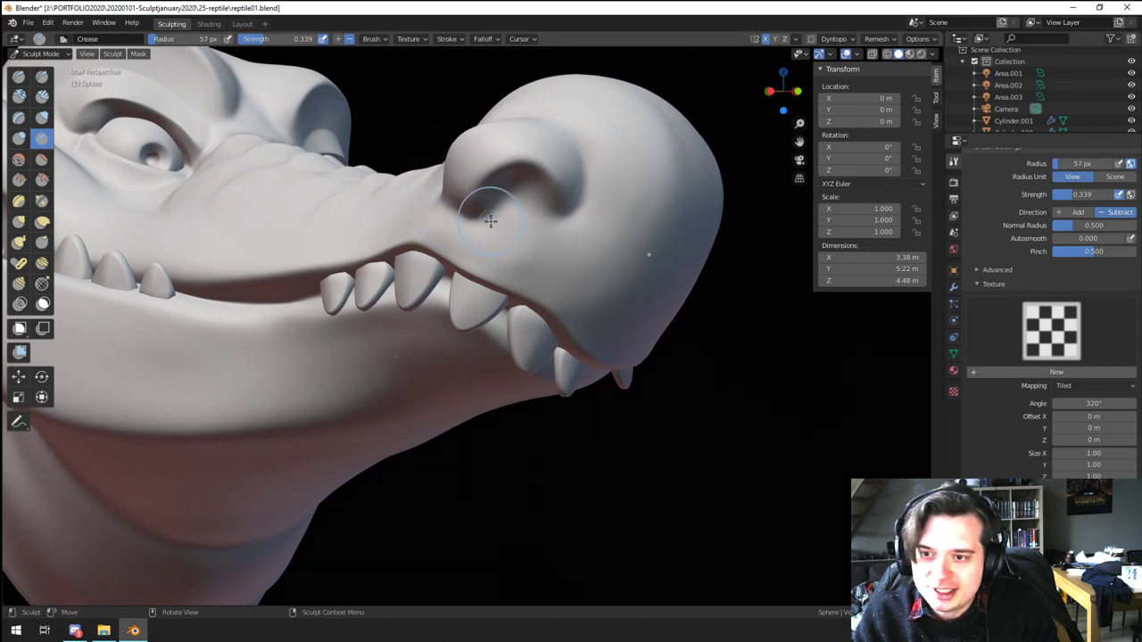
{"action": "mouse_move", "coordinate": [548, 183]}
{"action": "left_mouse_down"}
{"action": "mouse_move", "coordinate": [562, 200]}
{"action": "mouse_move", "coordinate": [523, 187]}
{"action": "left_mouse_up"}
{"action": "key", "text": "f"}
{"action": "left_click", "coordinate": [526, 187]}
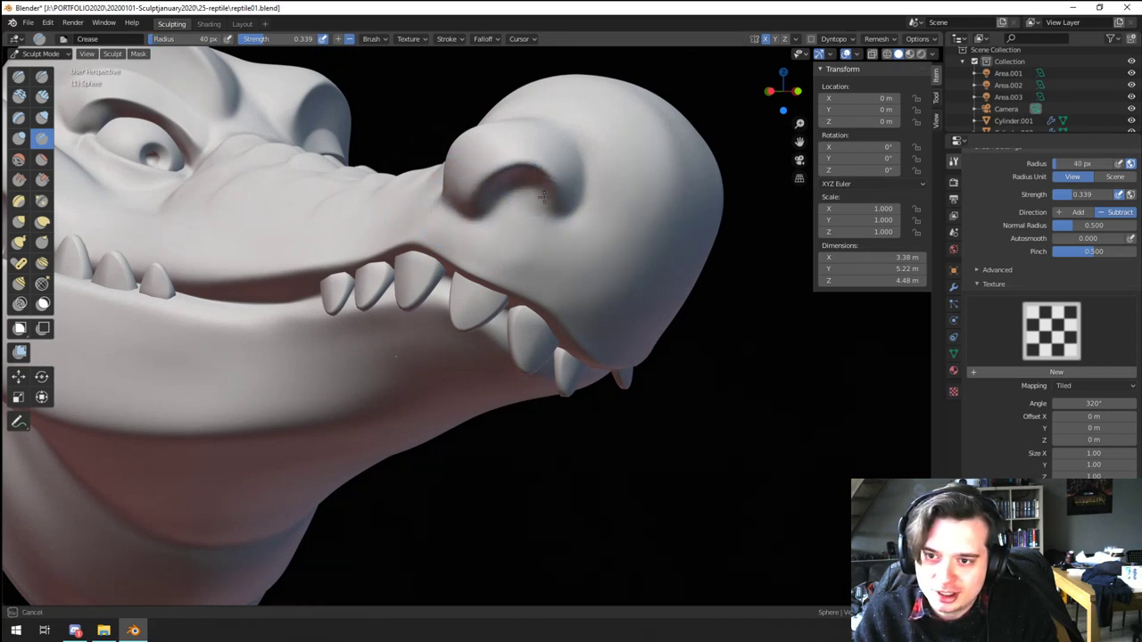
Step: Define the fold over the top and front of the nostril bump with Crease brush strokes, including inverted ones, at 40 px radius
{"action": "mouse_move", "coordinate": [577, 182]}
{"action": "middle_mouse_down"}
{"action": "mouse_move", "coordinate": [545, 232]}
{"action": "mouse_move", "coordinate": [508, 343]}
{"action": "middle_mouse_up"}
{"action": "mouse_move", "coordinate": [494, 260]}
{"action": "middle_mouse_down"}
{"action": "mouse_move", "coordinate": [497, 358]}
{"action": "mouse_move", "coordinate": [589, 377]}
{"action": "middle_mouse_up"}
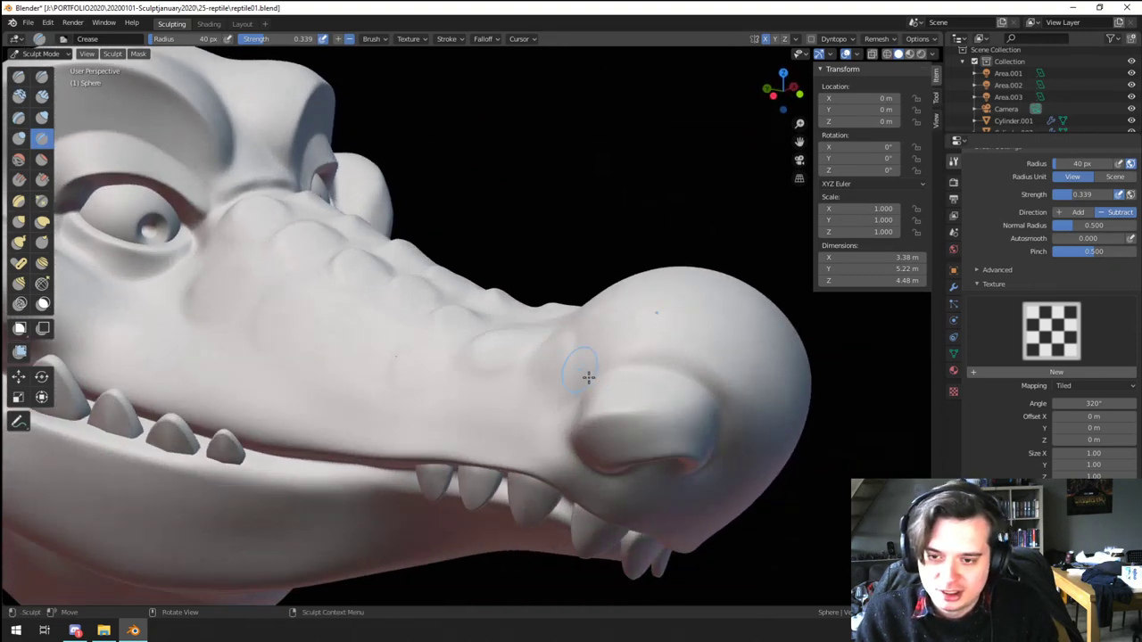
{"action": "key", "text": "f"}
{"action": "left_click", "coordinate": [581, 393]}
{"action": "mouse_move", "coordinate": [580, 374]}
{"action": "left_mouse_down", "text": "ctrl"}
{"action": "mouse_move", "coordinate": [680, 360]}
{"action": "mouse_move", "coordinate": [711, 404]}
{"action": "left_mouse_up", "text": "ctrl"}
{"action": "left_click_drag", "start_coordinate": [668, 352], "coordinate": [708, 454], "text": "ctrl"}
{"action": "middle_click_drag", "start_coordinate": [624, 384], "coordinate": [544, 476], "text": "ctrl"}
{"action": "middle_click_drag", "start_coordinate": [543, 476], "coordinate": [527, 454]}
{"action": "middle_click_drag", "start_coordinate": [527, 454], "coordinate": [551, 373], "text": "ctrl"}
{"action": "key", "text": "f"}
{"action": "left_click", "coordinate": [571, 364]}
{"action": "left_click_drag", "start_coordinate": [564, 347], "coordinate": [538, 390]}
{"action": "mouse_move", "coordinate": [535, 399]}
{"action": "middle_mouse_down", "text": "ctrl"}
{"action": "mouse_move", "coordinate": [505, 477]}
{"action": "mouse_move", "coordinate": [513, 366]}
{"action": "middle_mouse_up", "text": "ctrl"}
{"action": "middle_click_drag", "start_coordinate": [512, 365], "coordinate": [477, 451], "text": "shift"}
{"action": "middle_click_drag", "start_coordinate": [477, 451], "coordinate": [500, 357], "text": "ctrl"}
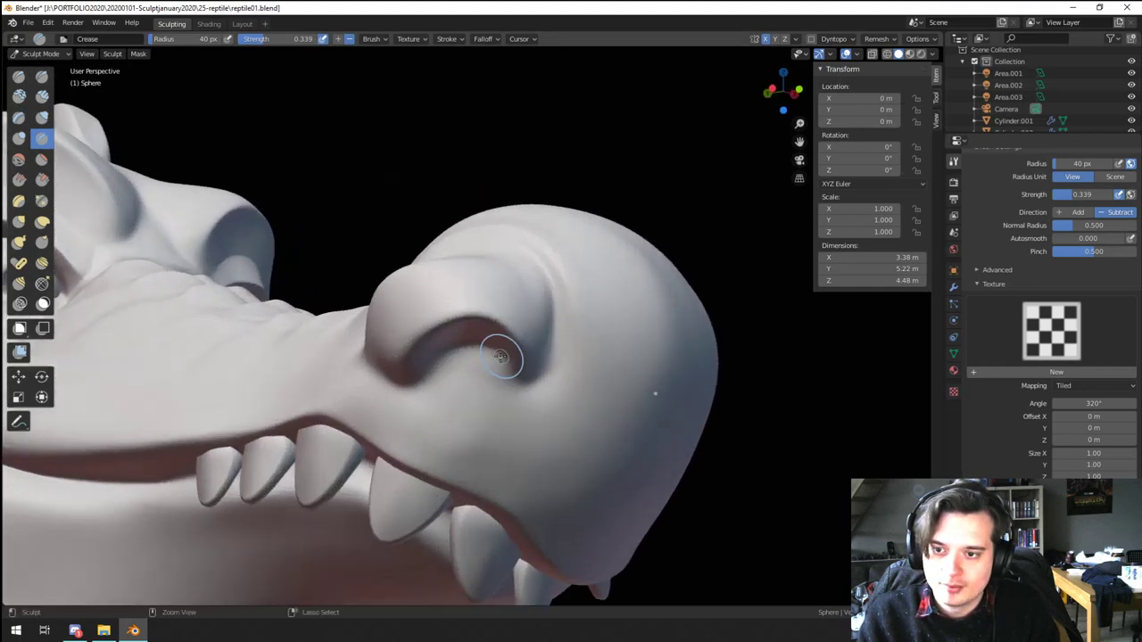
Step: Adjust the Blob brush falloff and build up a rounded volume inside the nostril at 65 px radius and 0.826 strength
{"action": "left_click", "coordinate": [18, 140]}
{"action": "left_click_drag", "start_coordinate": [451, 366], "coordinate": [457, 361]}
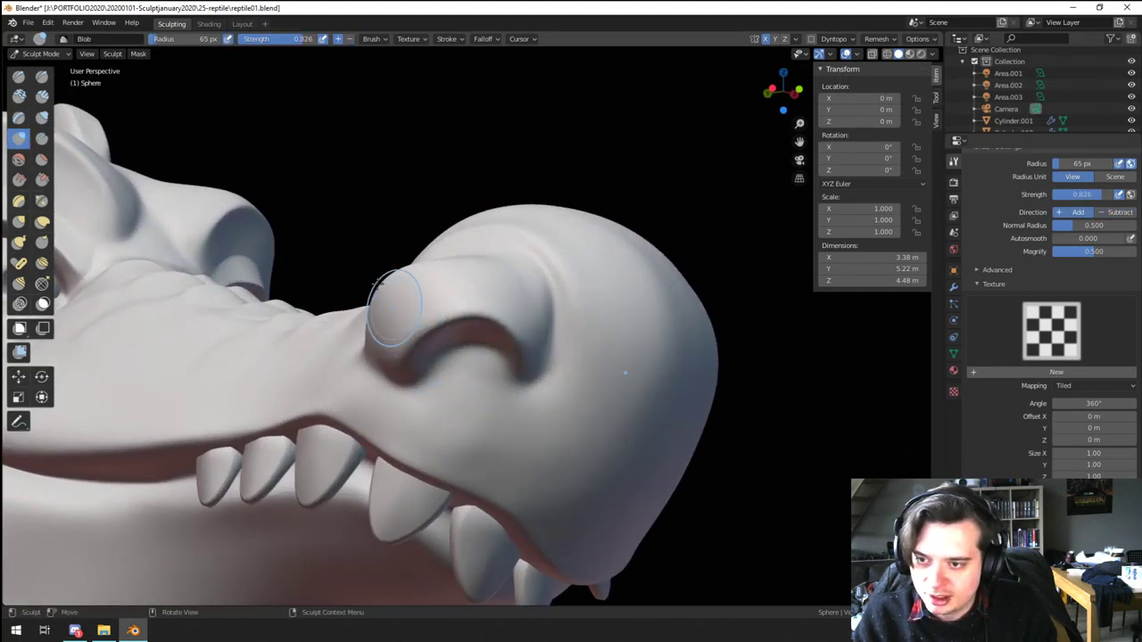
{"action": "left_click", "coordinate": [484, 39]}
{"action": "left_click", "coordinate": [487, 60]}
{"action": "left_click", "coordinate": [455, 89]}
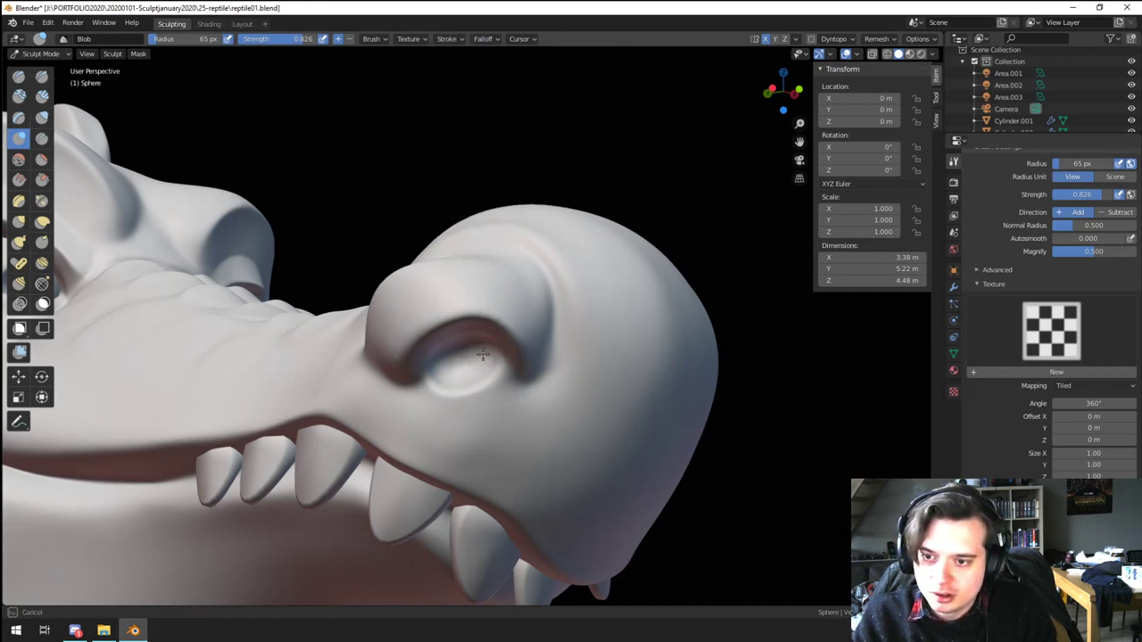
{"action": "left_click_drag", "start_coordinate": [483, 354], "coordinate": [484, 348]}
Step: Adjust the shape of the snout tip beside the nostril with the Grab brush at 112 px radius
{"action": "mouse_move", "coordinate": [483, 309]}
{"action": "middle_mouse_down", "text": "ctrl"}
{"action": "mouse_move", "coordinate": [363, 436]}
{"action": "mouse_move", "coordinate": [331, 460]}
{"action": "mouse_move", "coordinate": [286, 469]}
{"action": "mouse_move", "coordinate": [348, 447]}
{"action": "mouse_move", "coordinate": [328, 406]}
{"action": "middle_mouse_up", "text": "ctrl"}
{"action": "key", "text": "g"}
{"action": "key", "text": "f"}
{"action": "left_click", "coordinate": [354, 399]}
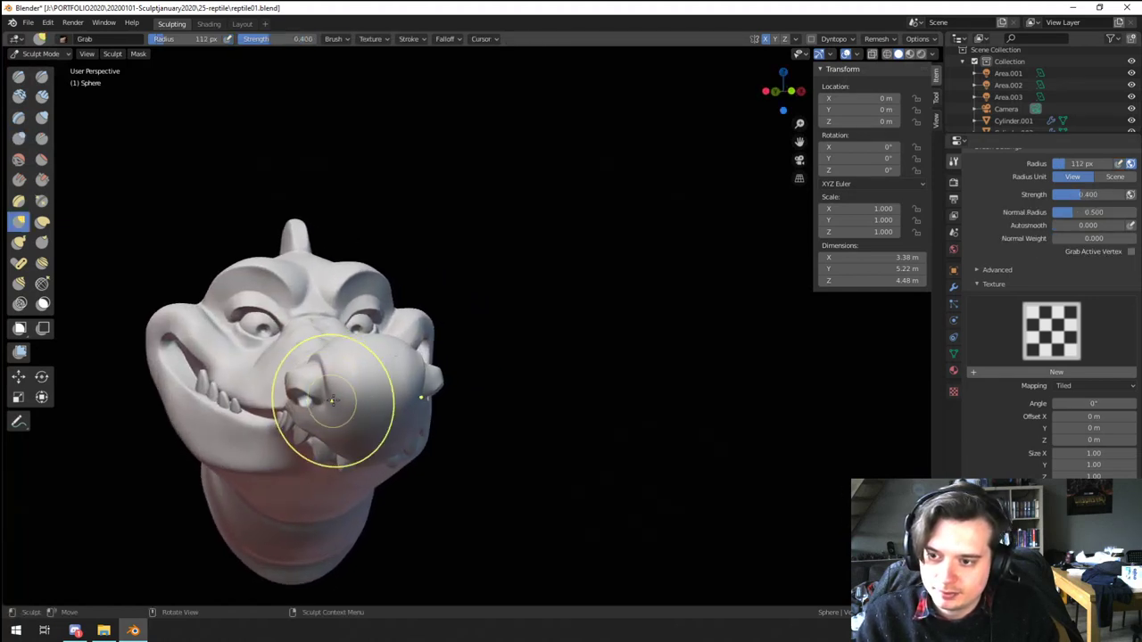
{"action": "left_click_drag", "start_coordinate": [336, 400], "coordinate": [346, 395]}
{"action": "mouse_move", "coordinate": [346, 395]}
{"action": "middle_mouse_down"}
{"action": "mouse_move", "coordinate": [453, 375]}
{"action": "mouse_move", "coordinate": [390, 407]}
{"action": "middle_mouse_up"}
{"action": "scroll", "coordinate": [369, 395], "scroll_direction": "down", "scroll_amount": 1}
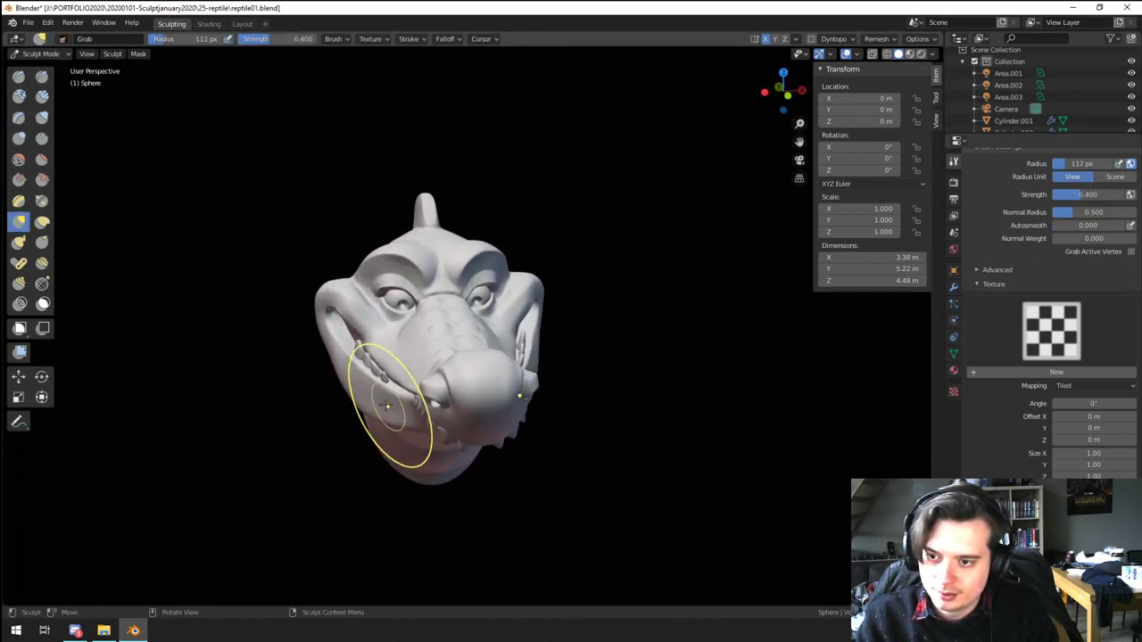
{"action": "scroll", "coordinate": [390, 408], "scroll_direction": "up", "scroll_amount": 1}
Step: Turn off X symmetry and lift one brow with the Grab brush to make the expression asymmetrical
{"action": "left_click", "coordinate": [766, 40]}
{"action": "mouse_move", "coordinate": [437, 278]}
{"action": "middle_mouse_down", "text": "shift"}
{"action": "mouse_move", "coordinate": [461, 344]}
{"action": "mouse_move", "coordinate": [465, 289]}
{"action": "middle_mouse_up", "text": "shift"}
{"action": "key", "text": "f"}
{"action": "left_click", "coordinate": [485, 288]}
{"action": "left_click_drag", "start_coordinate": [486, 287], "coordinate": [486, 266]}
{"action": "middle_click_drag", "start_coordinate": [487, 268], "coordinate": [447, 307]}
Step: Reshape the two mouth corners separately with the Grab brush at 131 px radius
{"action": "key", "text": "f"}
{"action": "left_click", "coordinate": [482, 283]}
{"action": "mouse_move", "coordinate": [585, 355]}
{"action": "left_mouse_down"}
{"action": "mouse_move", "coordinate": [587, 336]}
{"action": "mouse_move", "coordinate": [576, 342]}
{"action": "left_mouse_up"}
{"action": "key", "text": "f"}
{"action": "left_click", "coordinate": [538, 364]}
{"action": "mouse_move", "coordinate": [546, 365]}
{"action": "middle_mouse_down"}
{"action": "mouse_move", "coordinate": [517, 369]}
{"action": "mouse_move", "coordinate": [517, 383]}
{"action": "mouse_move", "coordinate": [525, 347]}
{"action": "mouse_move", "coordinate": [380, 385]}
{"action": "middle_mouse_up"}
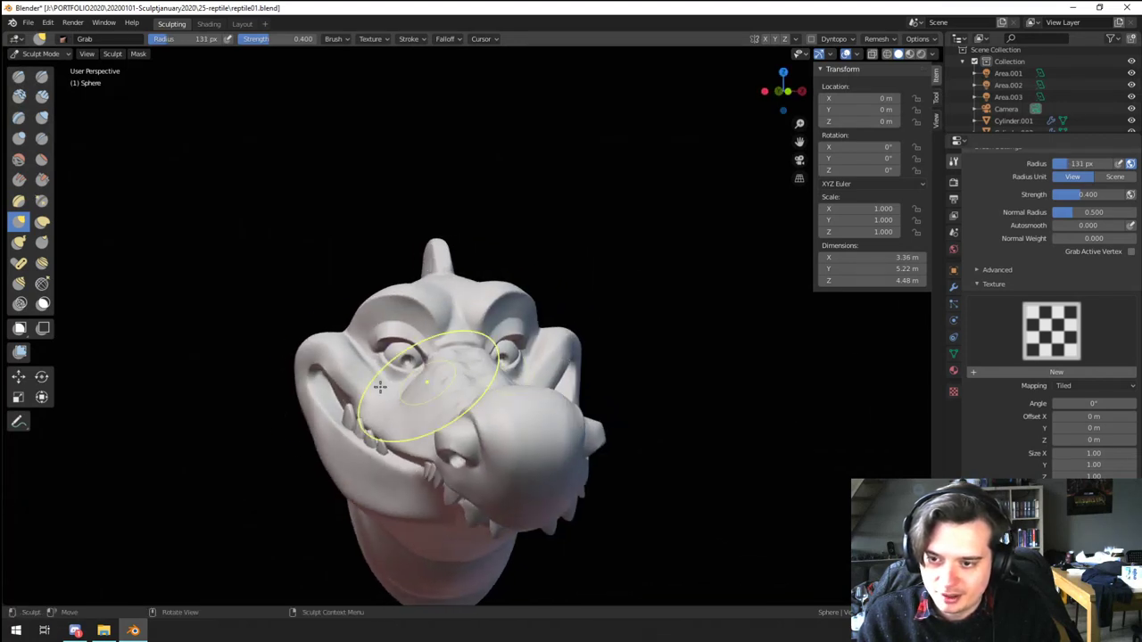
{"action": "left_click_drag", "start_coordinate": [306, 373], "coordinate": [309, 365]}
{"action": "middle_click_drag", "start_coordinate": [293, 368], "coordinate": [241, 358]}
Step: Shift the neck sideways asymmetrically with the Grab brush at 263 px radius
{"action": "key", "text": "f"}
{"action": "left_click", "coordinate": [465, 381]}
{"action": "mouse_move", "coordinate": [464, 379]}
{"action": "middle_mouse_down"}
{"action": "mouse_move", "coordinate": [501, 399]}
{"action": "mouse_move", "coordinate": [450, 406]}
{"action": "mouse_move", "coordinate": [443, 437]}
{"action": "mouse_move", "coordinate": [443, 418]}
{"action": "mouse_move", "coordinate": [473, 382]}
{"action": "middle_mouse_up"}
{"action": "key", "text": "f"}
{"action": "left_click", "coordinate": [412, 444]}
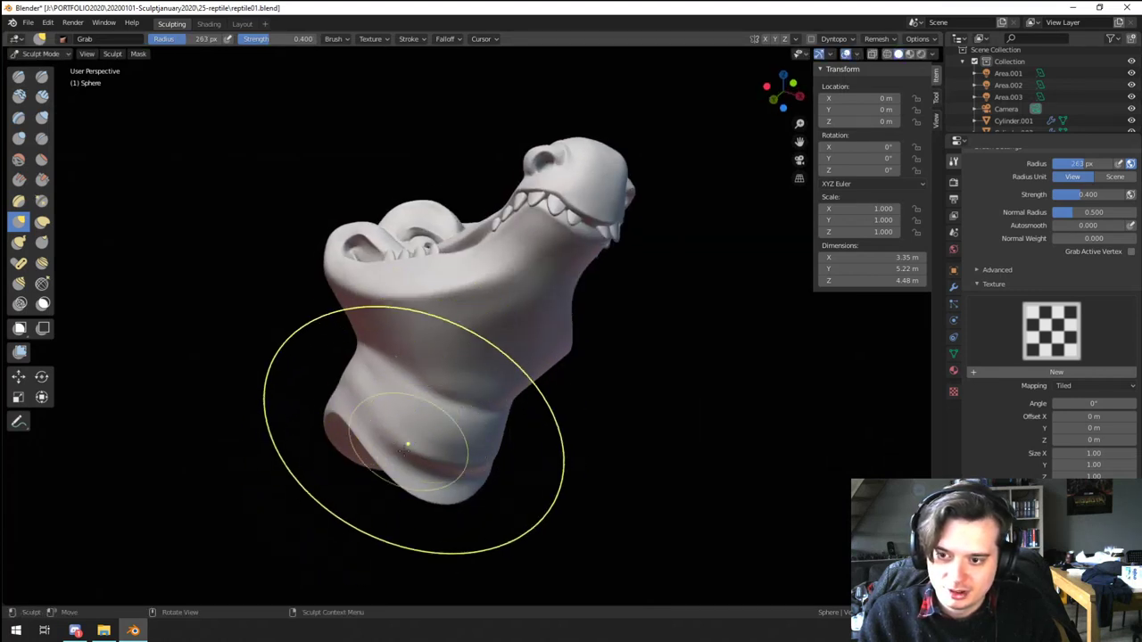
{"action": "left_click_drag", "start_coordinate": [411, 445], "coordinate": [382, 446]}
{"action": "mouse_move", "coordinate": [370, 439]}
{"action": "middle_mouse_down"}
{"action": "mouse_move", "coordinate": [337, 478]}
{"action": "mouse_move", "coordinate": [345, 497]}
{"action": "mouse_move", "coordinate": [381, 377]}
{"action": "middle_mouse_up"}
{"action": "left_click_drag", "start_coordinate": [350, 394], "coordinate": [328, 401]}
Step: Pull one side of the neck's open base outward with the Grab brush at 313 px radius
{"action": "middle_click_drag", "start_coordinate": [329, 401], "coordinate": [274, 395]}
{"action": "key", "text": "f"}
{"action": "left_click", "coordinate": [304, 392]}
{"action": "left_click_drag", "start_coordinate": [504, 439], "coordinate": [515, 451]}
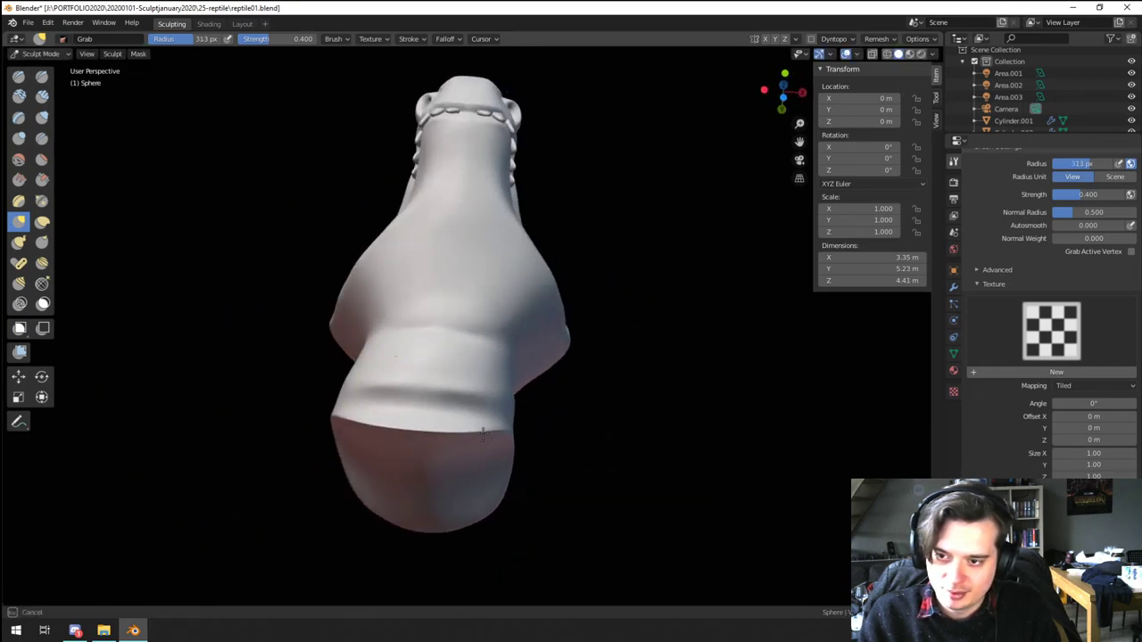
{"action": "mouse_move", "coordinate": [483, 434]}
{"action": "middle_mouse_down"}
{"action": "mouse_move", "coordinate": [566, 517]}
{"action": "mouse_move", "coordinate": [550, 497]}
{"action": "mouse_move", "coordinate": [497, 491]}
{"action": "mouse_move", "coordinate": [486, 451]}
{"action": "mouse_move", "coordinate": [454, 431]}
{"action": "mouse_move", "coordinate": [413, 369]}
{"action": "middle_mouse_up"}
Step: Twist the base of the neck with the Rotate brush at 401 px radius and 1.000 strength
{"action": "left_click", "coordinate": [43, 263]}
{"action": "middle_click_drag", "start_coordinate": [171, 369], "coordinate": [147, 366]}
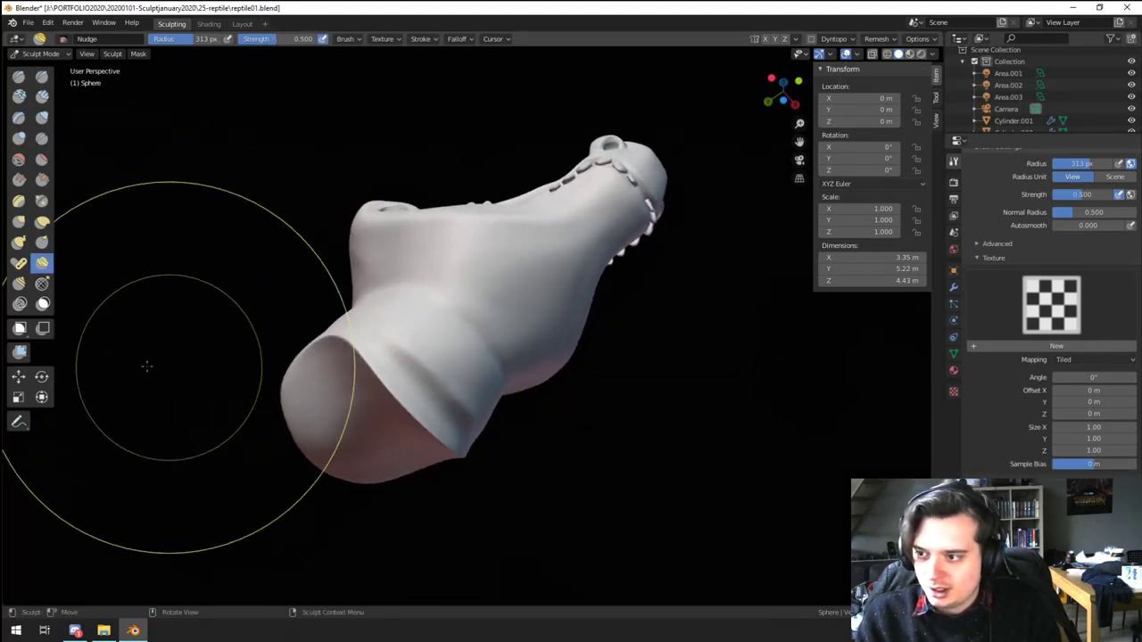
{"action": "left_click", "coordinate": [19, 283]}
{"action": "middle_click_drag", "start_coordinate": [234, 403], "coordinate": [298, 393]}
{"action": "mouse_move", "coordinate": [371, 360]}
{"action": "left_mouse_down"}
{"action": "mouse_move", "coordinate": [300, 360]}
{"action": "mouse_move", "coordinate": [341, 311]}
{"action": "mouse_move", "coordinate": [402, 324]}
{"action": "left_mouse_up"}
{"action": "mouse_move", "coordinate": [401, 330]}
{"action": "middle_mouse_down"}
{"action": "mouse_move", "coordinate": [385, 483]}
{"action": "mouse_move", "coordinate": [339, 459]}
{"action": "mouse_move", "coordinate": [378, 485]}
{"action": "mouse_move", "coordinate": [372, 496]}
{"action": "mouse_move", "coordinate": [398, 503]}
{"action": "mouse_move", "coordinate": [362, 478]}
{"action": "mouse_move", "coordinate": [334, 486]}
{"action": "mouse_move", "coordinate": [340, 430]}
{"action": "middle_mouse_up"}
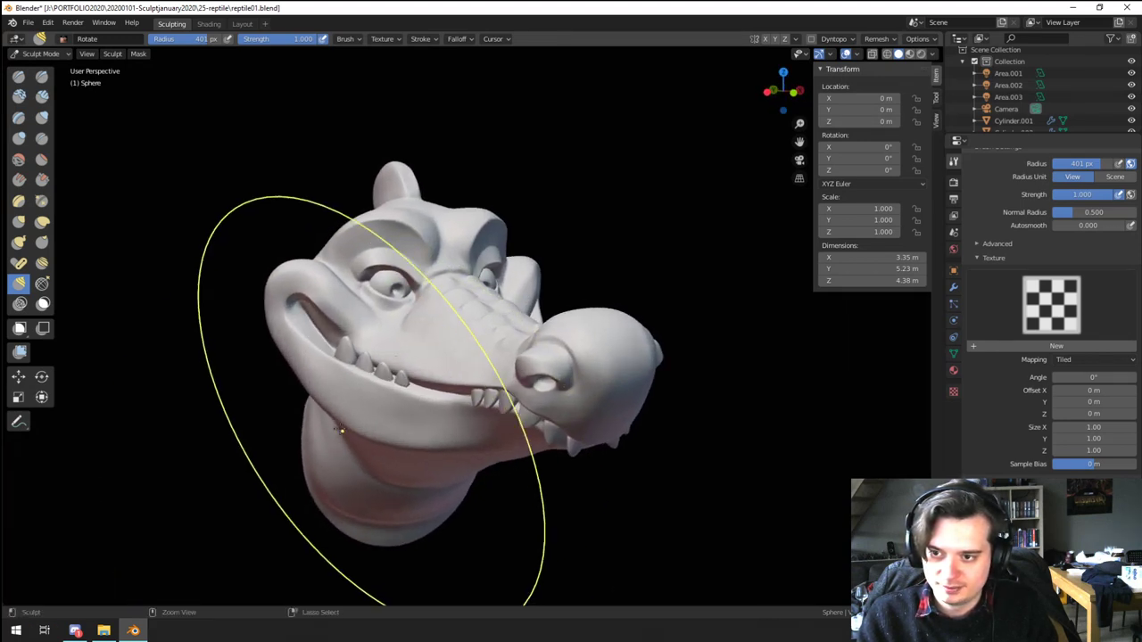
Step: Switch to Object Mode, add a UV sphere and shade it smooth
{"action": "mouse_move", "coordinate": [321, 384]}
{"action": "middle_mouse_down", "text": "shift"}
{"action": "mouse_move", "coordinate": [347, 434]}
{"action": "mouse_move", "coordinate": [337, 355]}
{"action": "middle_mouse_up", "text": "shift"}
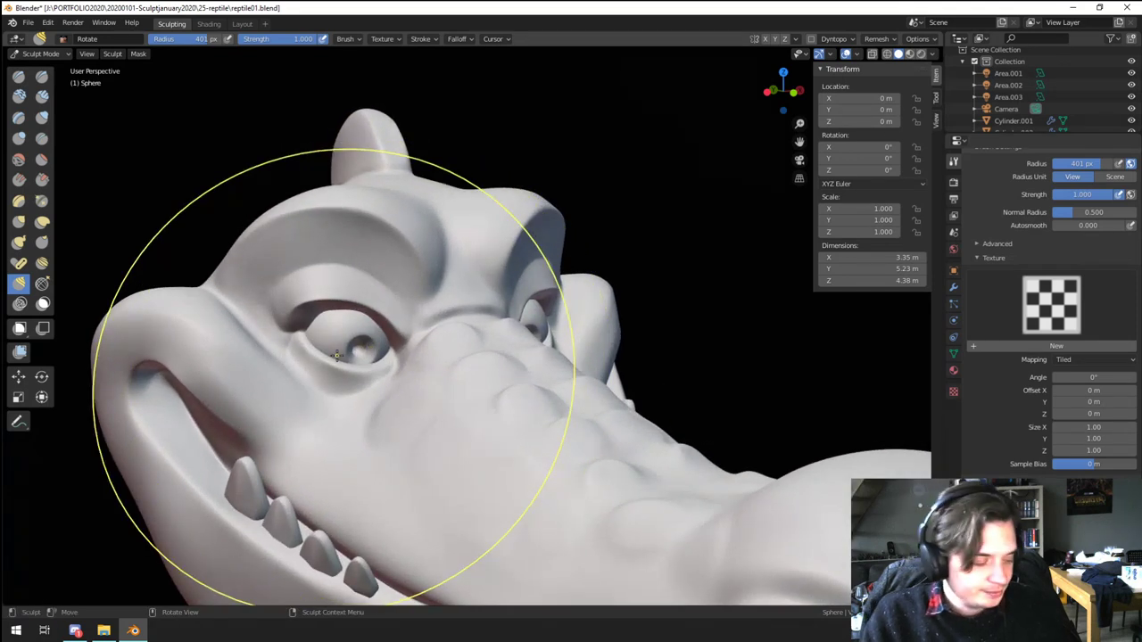
{"action": "left_click", "coordinate": [52, 55]}
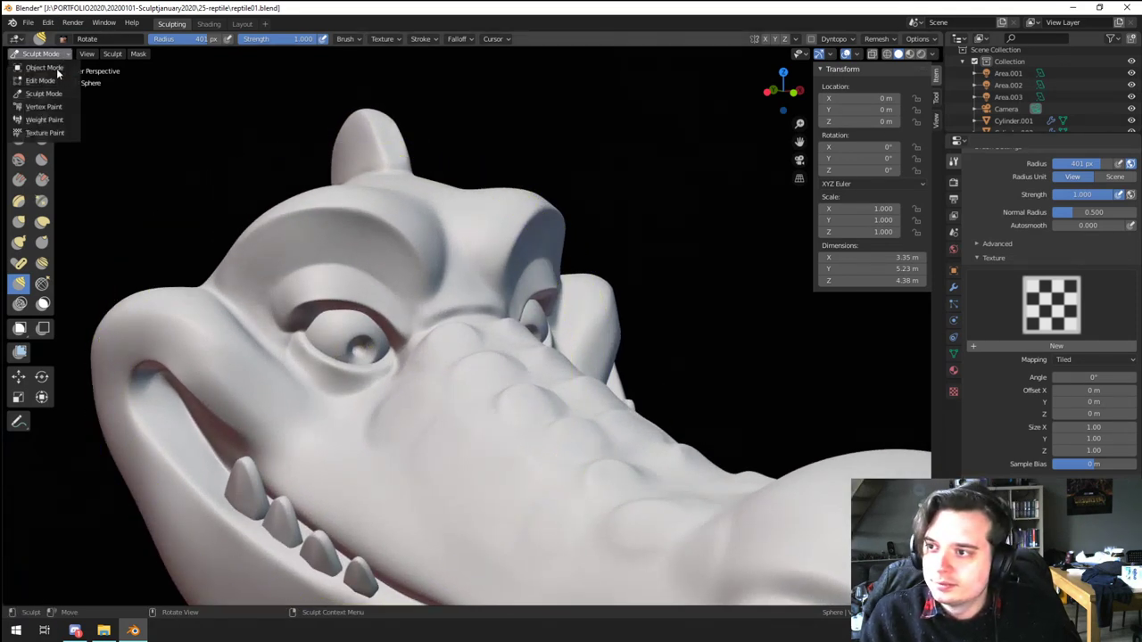
{"action": "left_click", "coordinate": [56, 69]}
{"action": "middle_click_drag", "start_coordinate": [277, 238], "coordinate": [412, 317]}
{"action": "scroll", "coordinate": [412, 318], "scroll_direction": "up", "scroll_amount": 2}
{"action": "left_click", "coordinate": [498, 351]}
{"action": "key", "text": "shift+a"}
{"action": "mouse_move", "coordinate": [493, 347]}
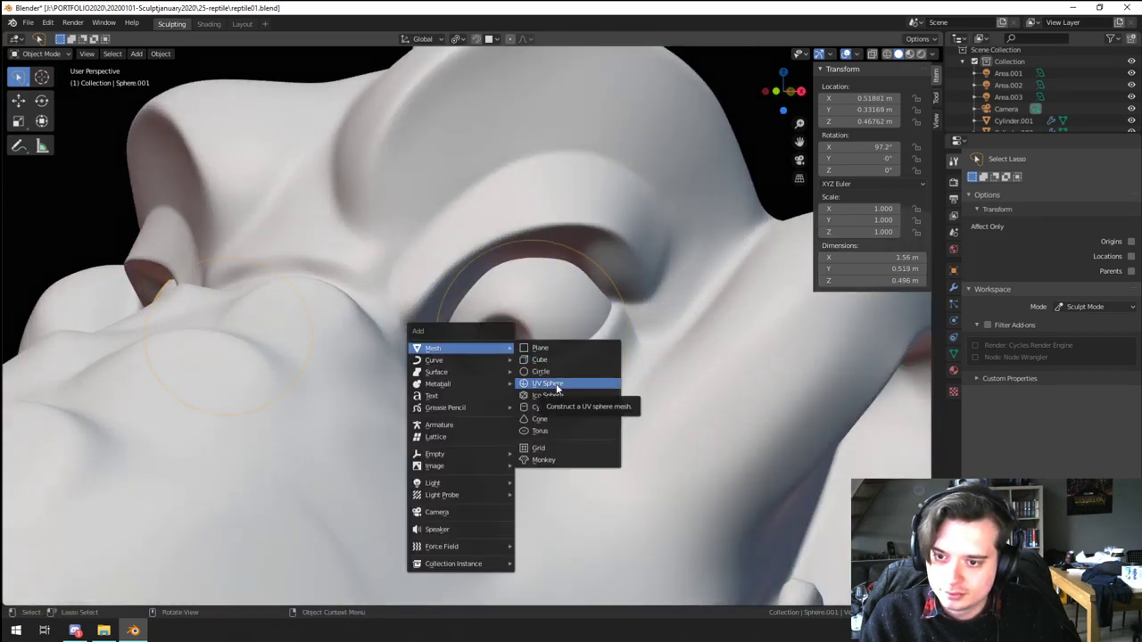
{"action": "left_click", "coordinate": [547, 384]}
{"action": "scroll", "coordinate": [589, 419], "scroll_direction": "down", "scroll_amount": 5}
{"action": "right_click", "coordinate": [475, 332]}
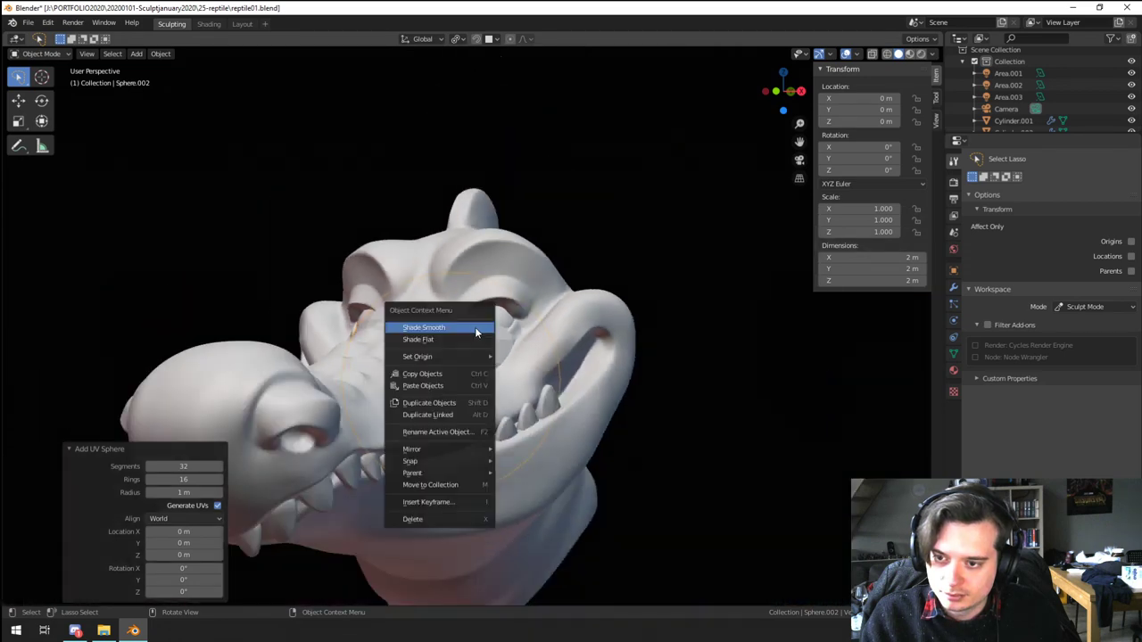
{"action": "left_click", "coordinate": [476, 328]}
Step: Scale the new sphere to 0.067 and move it onto the front of the eyeball
{"action": "middle_click_drag", "start_coordinate": [501, 389], "coordinate": [555, 450]}
{"action": "key", "text": "g"}
{"action": "left_click", "coordinate": [603, 415]}
{"action": "key", "text": "s"}
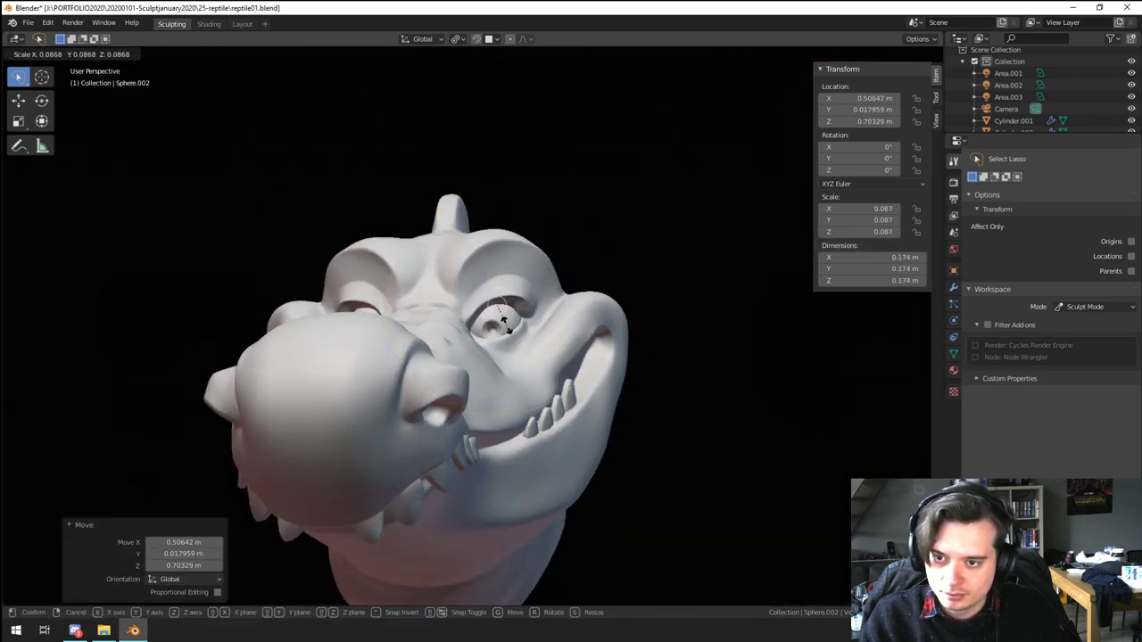
{"action": "left_click", "coordinate": [503, 321]}
{"action": "middle_click_drag", "start_coordinate": [504, 321], "coordinate": [516, 373]}
{"action": "left_click", "coordinate": [457, 427]}
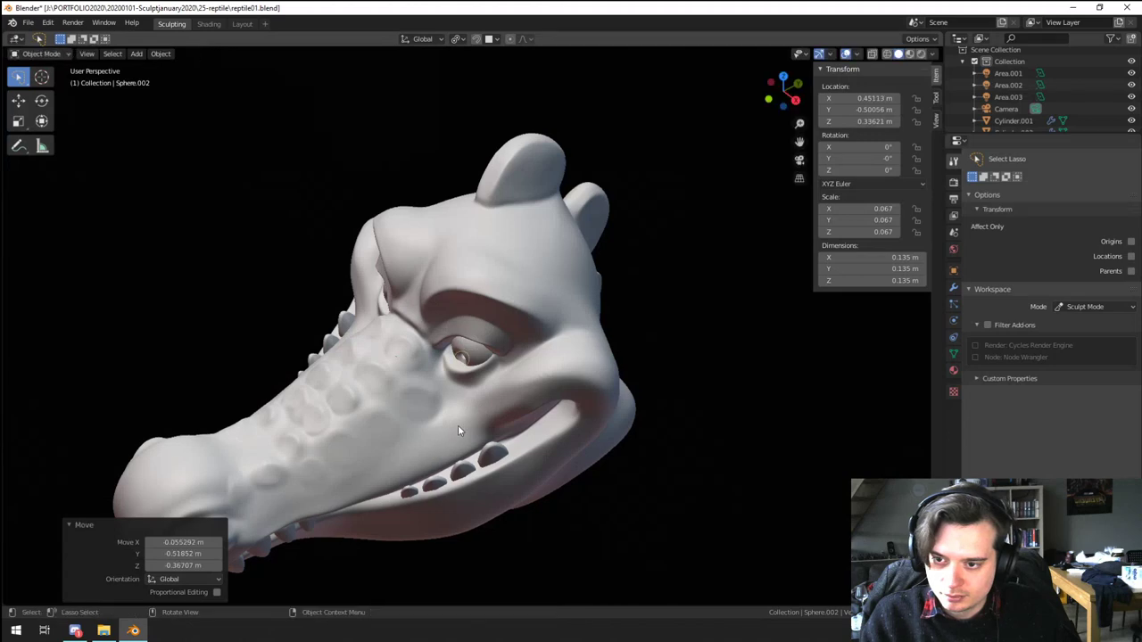
{"action": "scroll", "coordinate": [459, 427], "scroll_direction": "up", "scroll_amount": 4}
{"action": "middle_click_drag", "start_coordinate": [459, 427], "coordinate": [543, 341]}
{"action": "key", "text": "g"}
{"action": "left_click", "coordinate": [689, 373]}
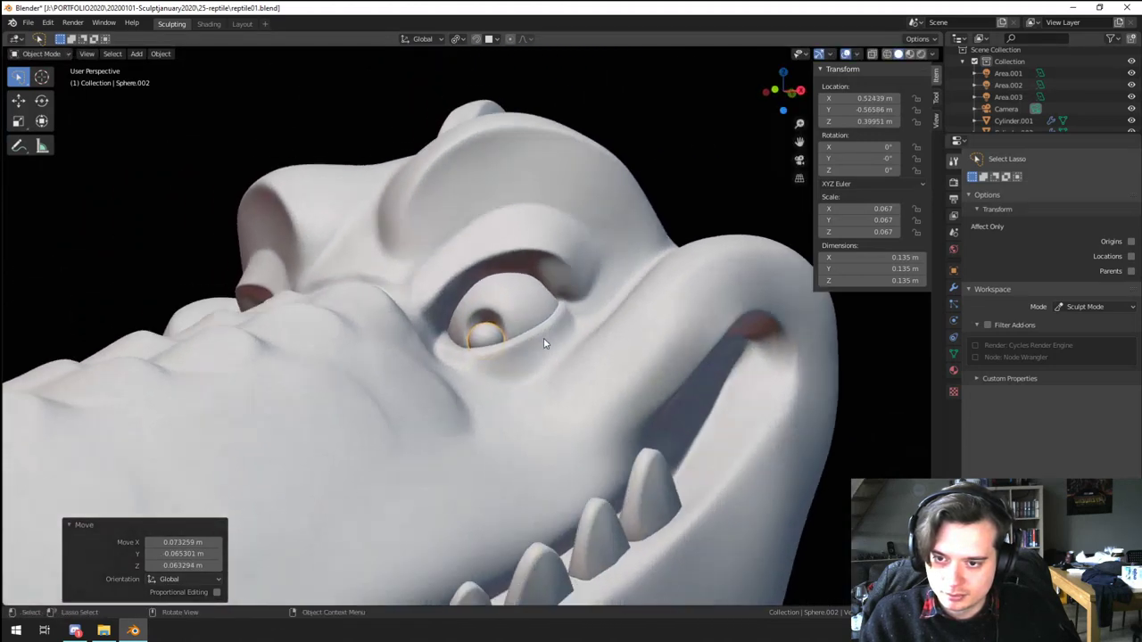
Step: Shrink the small sphere to a scale of 0.028 and position it in front of the eyeball's pupil hollow
{"action": "key", "text": "g"}
{"action": "left_click", "coordinate": [537, 323]}
{"action": "scroll", "coordinate": [607, 366], "scroll_direction": "up", "scroll_amount": 3}
{"action": "key", "text": "s"}
{"action": "left_click", "coordinate": [579, 375]}
{"action": "middle_click_drag", "start_coordinate": [578, 375], "coordinate": [610, 390]}
{"action": "key", "text": "g"}
{"action": "left_click", "coordinate": [613, 383]}
{"action": "scroll", "coordinate": [614, 382], "scroll_direction": "down", "scroll_amount": 3}
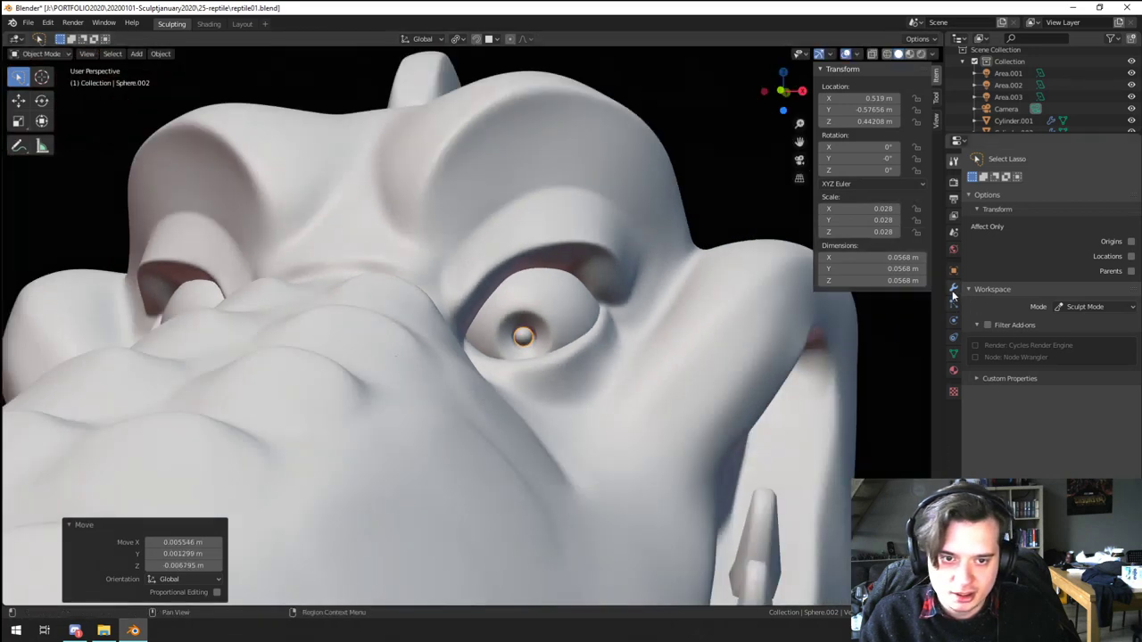
Step: Add a Mirror modifier on the X axis to the small sphere, using the head mesh Sphere as mirror object
{"action": "left_click", "coordinate": [953, 291]}
{"action": "left_click", "coordinate": [1033, 157]}
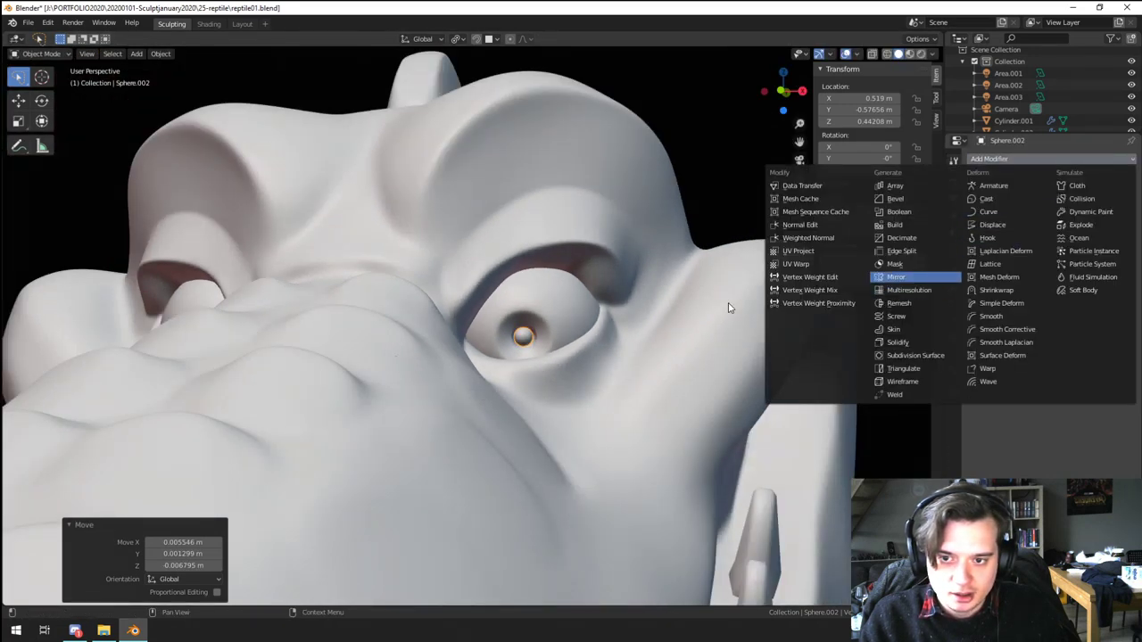
{"action": "left_click", "coordinate": [895, 278]}
{"action": "left_click", "coordinate": [410, 427]}
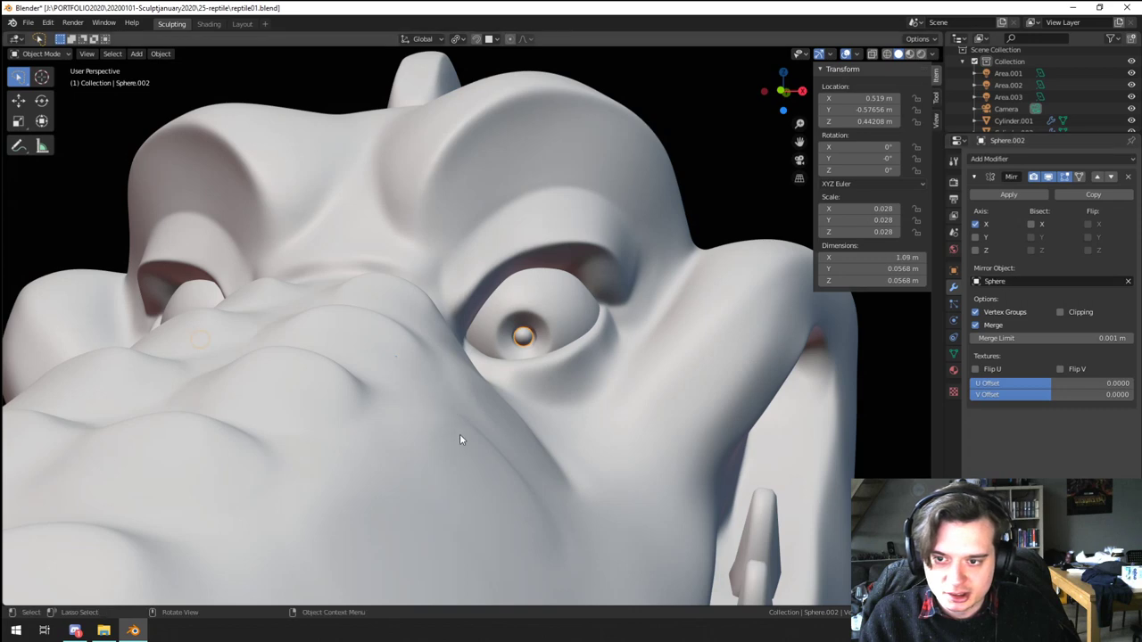
Step: Move the small sphere's mesh within the pupil hollow in Edit Mode and check both eyes from the front
{"action": "scroll", "coordinate": [461, 435], "scroll_direction": "down", "scroll_amount": 3}
{"action": "mouse_move", "coordinate": [461, 436]}
{"action": "middle_mouse_down"}
{"action": "mouse_move", "coordinate": [500, 452]}
{"action": "mouse_move", "coordinate": [460, 431]}
{"action": "middle_mouse_up"}
{"action": "scroll", "coordinate": [527, 435], "scroll_direction": "up", "scroll_amount": 8}
{"action": "key", "text": "Tab"}
{"action": "middle_click_drag", "start_coordinate": [534, 436], "coordinate": [627, 422]}
{"action": "key", "text": "g"}
{"action": "left_click", "coordinate": [634, 413]}
{"action": "key", "text": "Tab"}
{"action": "scroll", "coordinate": [596, 417], "scroll_direction": "down", "scroll_amount": 3}
{"action": "scroll", "coordinate": [446, 412], "scroll_direction": "down", "scroll_amount": 6}
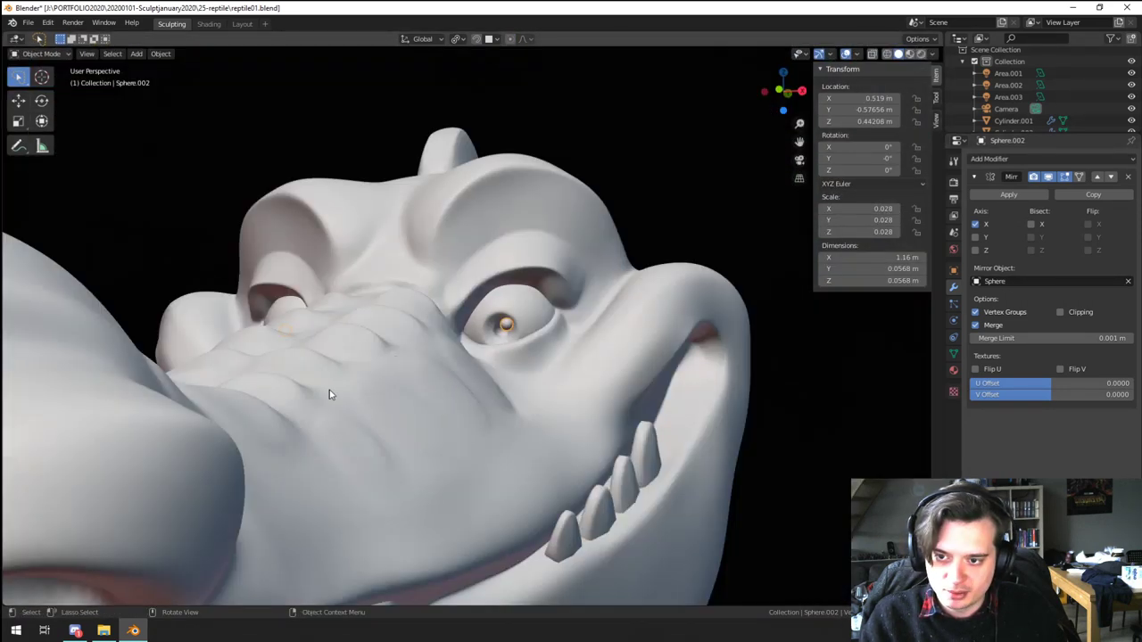
{"action": "middle_click_drag", "start_coordinate": [329, 394], "coordinate": [362, 405]}
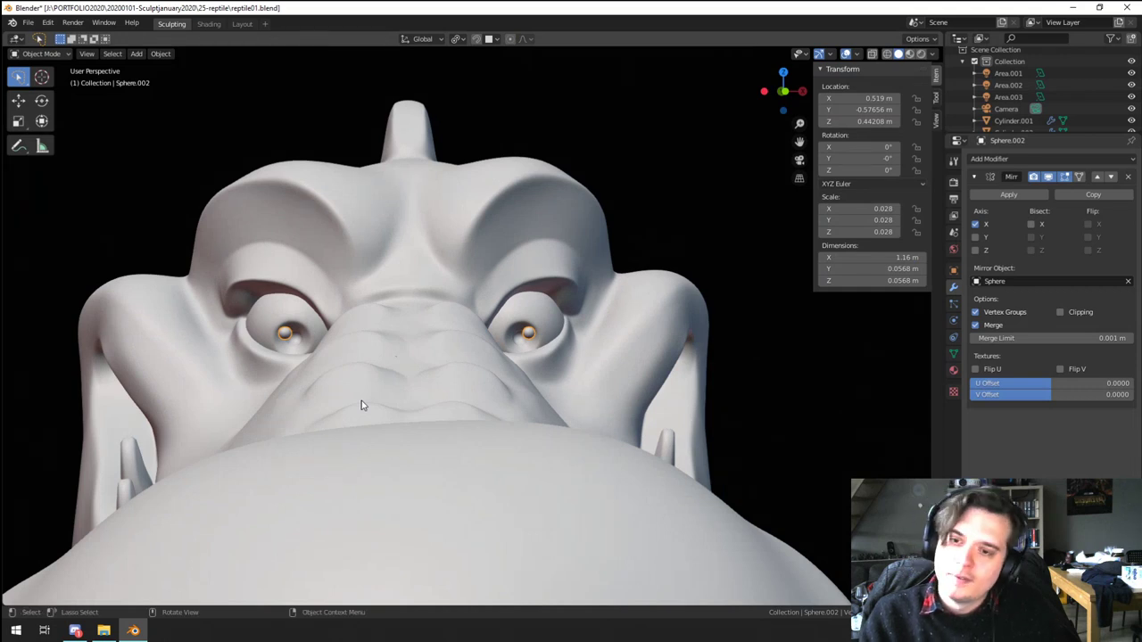
Step: Reposition the mirrored pupil highlights by moving the small sphere's mesh in Edit Mode and the object in Object Mode
{"action": "key", "text": "Tab"}
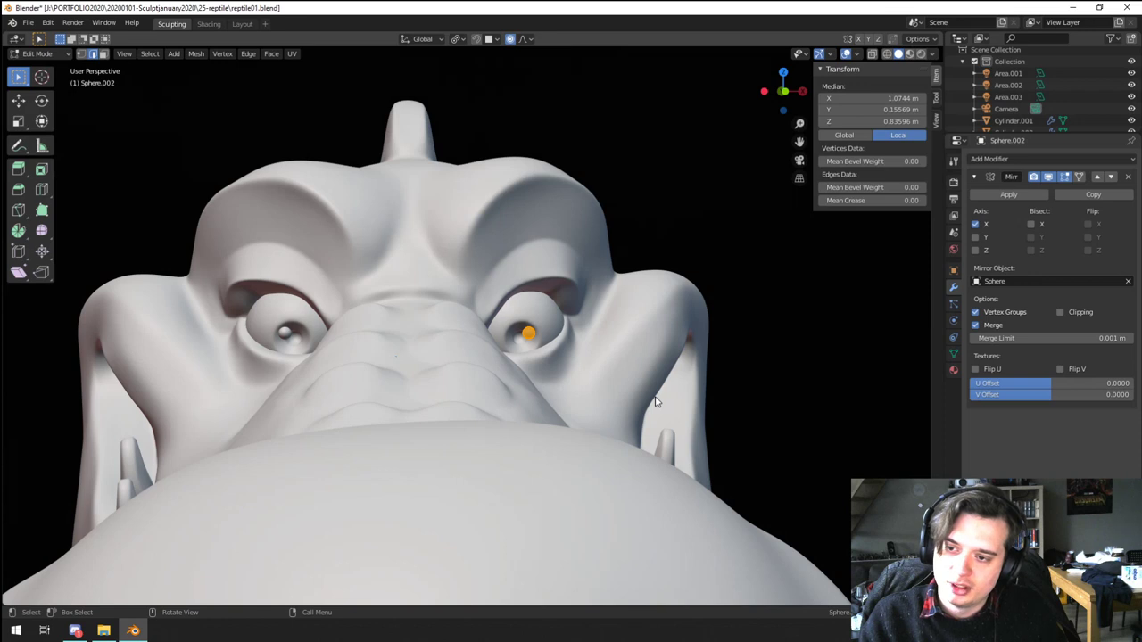
{"action": "key", "text": "g"}
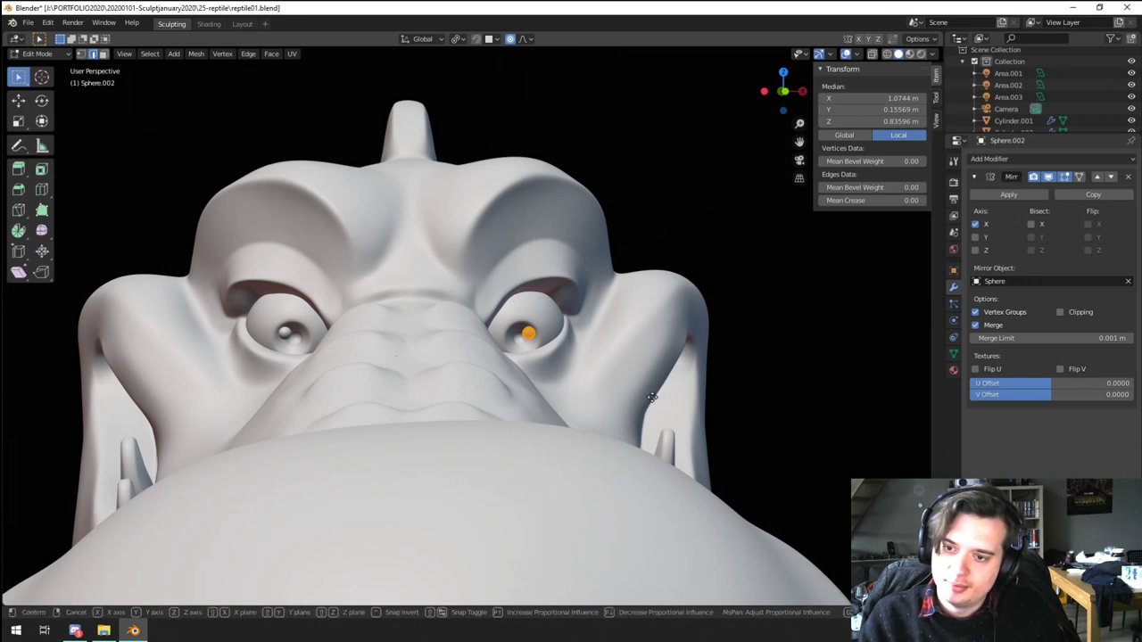
{"action": "left_click", "coordinate": [645, 403]}
{"action": "key", "text": "Tab"}
{"action": "key", "text": "g"}
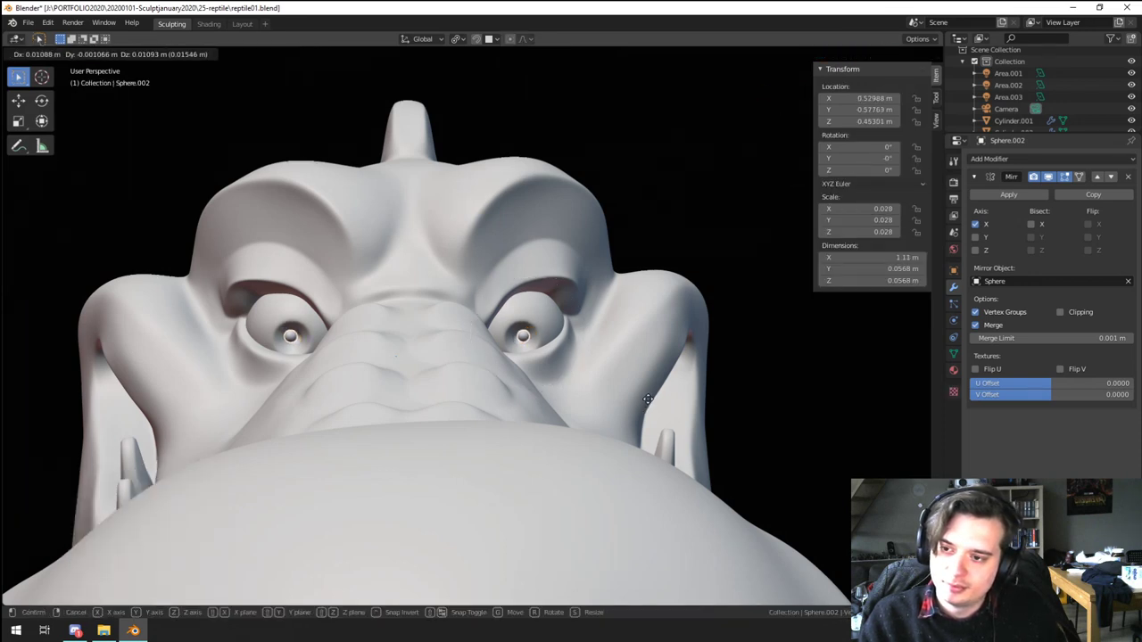
{"action": "left_click", "coordinate": [657, 399]}
{"action": "key", "text": "Tab"}
{"action": "key", "text": "g"}
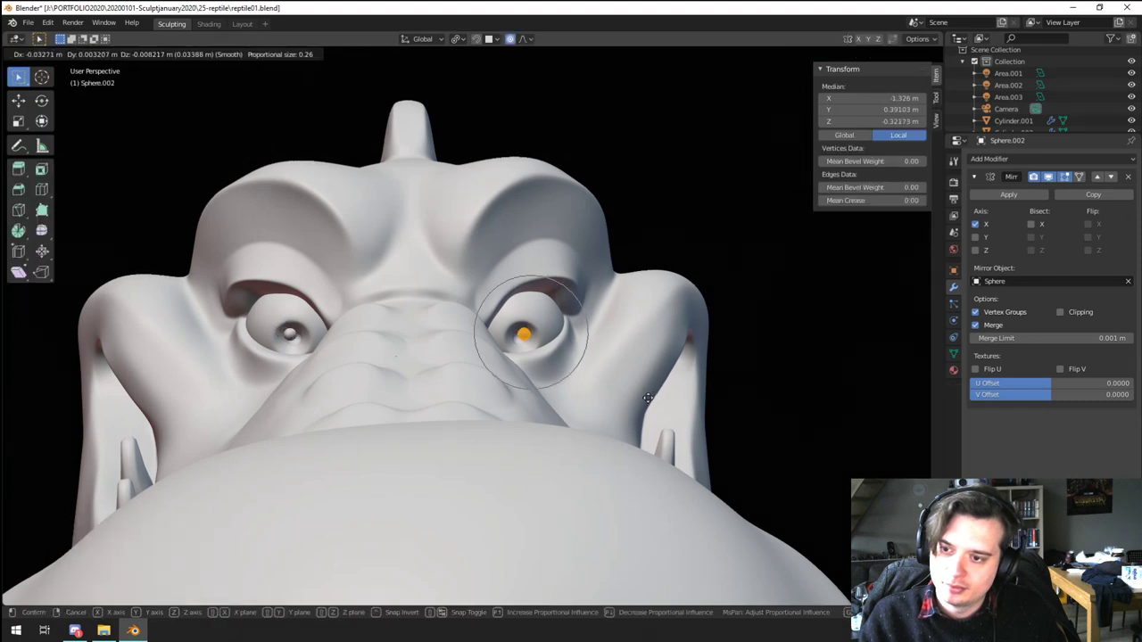
{"action": "right_click", "coordinate": [644, 397]}
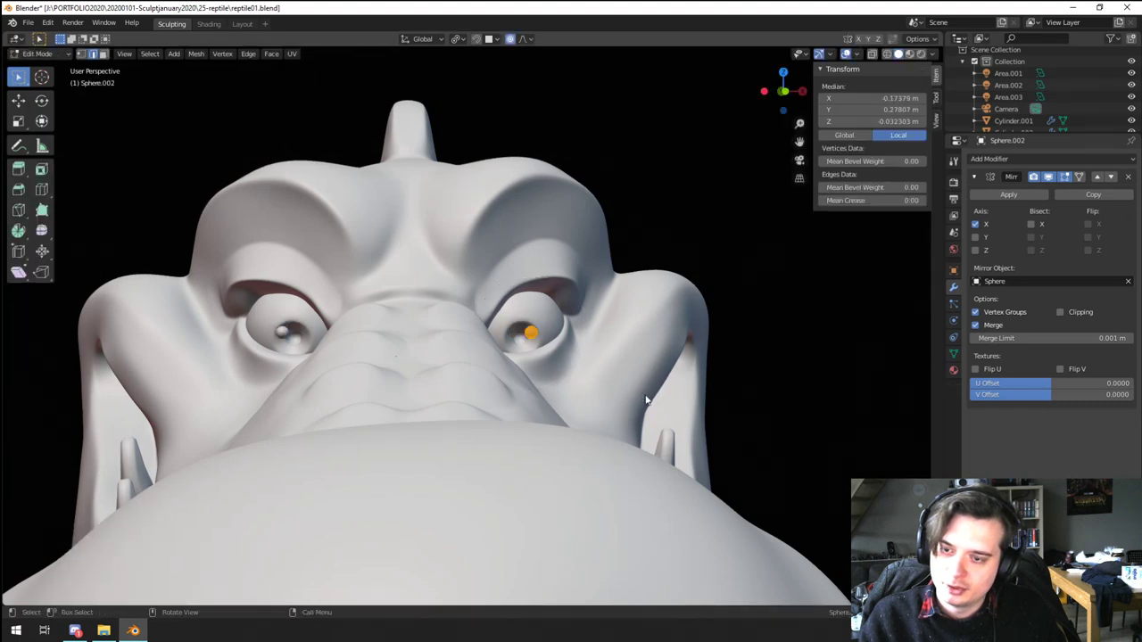
Step: Shift the small sphere's mesh toward the snout in Edit Mode so both mirrored highlights sit further inward in the pupils
{"action": "key", "text": "Tab"}
{"action": "scroll", "coordinate": [643, 408], "scroll_direction": "up", "scroll_amount": 2}
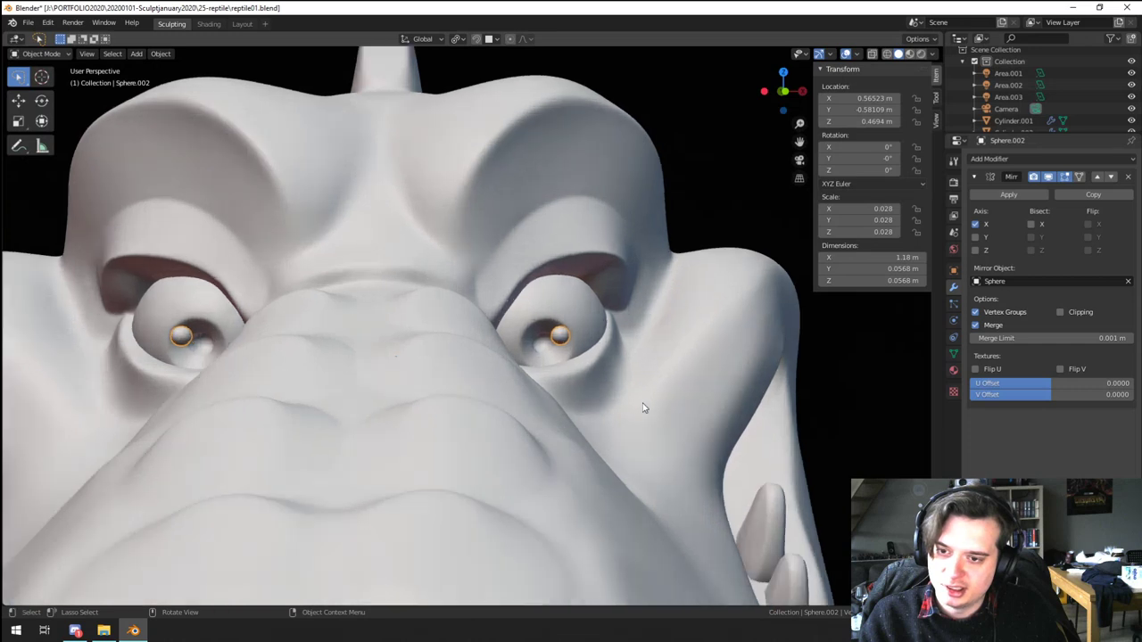
{"action": "scroll", "coordinate": [642, 409], "scroll_direction": "down", "scroll_amount": 2}
{"action": "scroll", "coordinate": [640, 411], "scroll_direction": "up", "scroll_amount": 2}
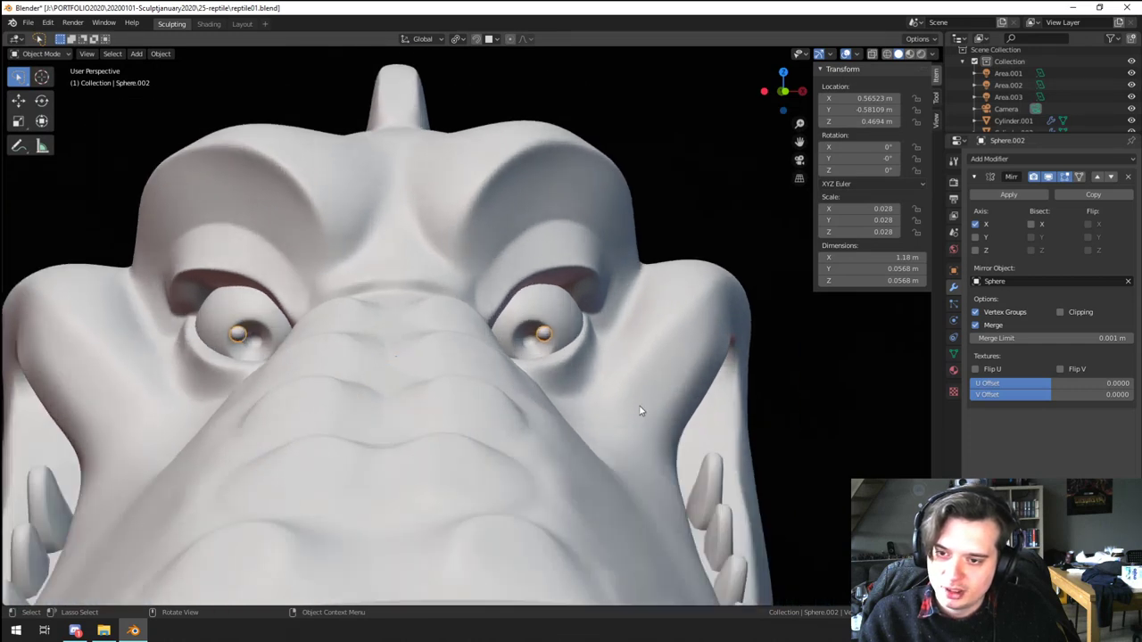
{"action": "key", "text": "Tab"}
{"action": "key", "text": "g"}
{"action": "left_click", "coordinate": [627, 411]}
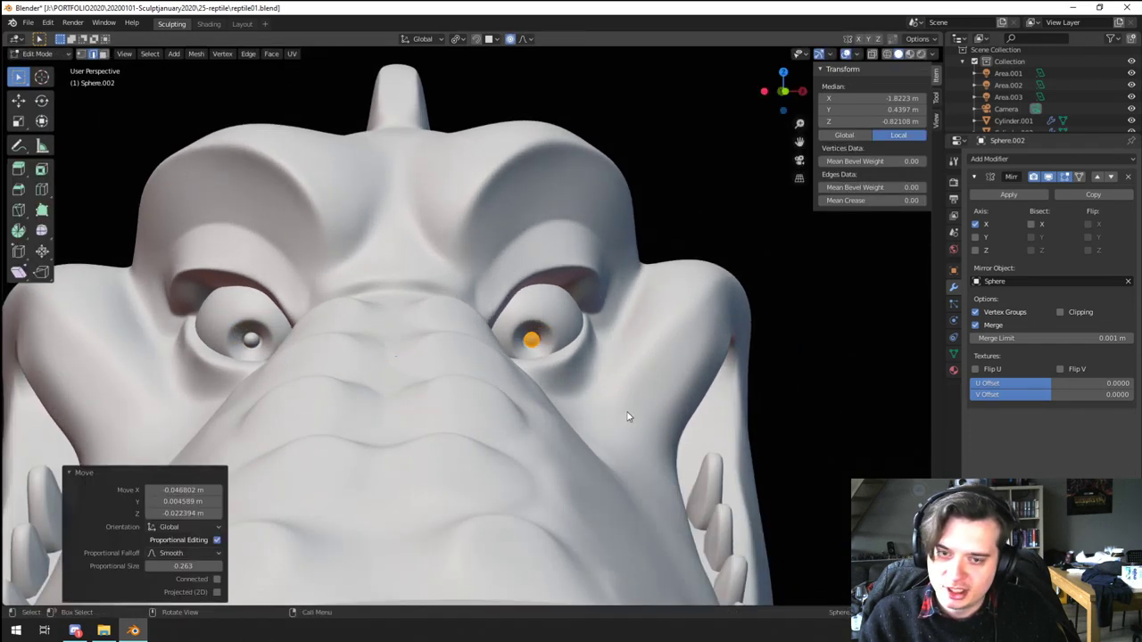
Step: Apply the small sphere's Mirror modifier and move both highlights together to about X 0.59, Y -0.58, Z 0.50 m
{"action": "key", "text": "Tab"}
{"action": "key", "text": "g"}
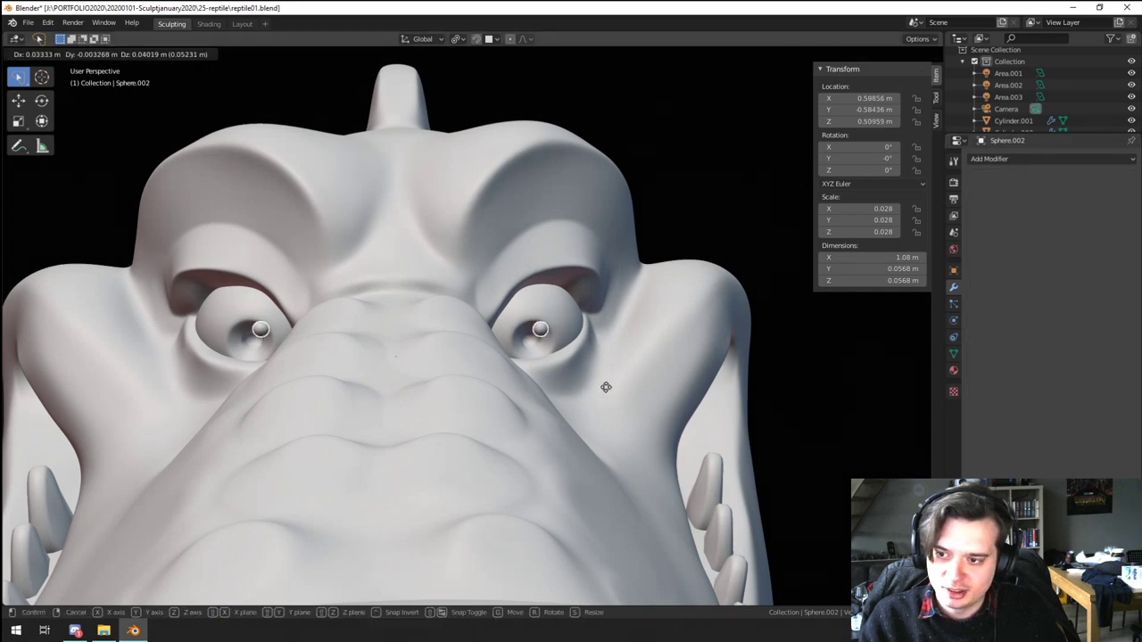
{"action": "left_click", "coordinate": [604, 390]}
{"action": "key", "text": "a"}
{"action": "key", "text": "a"}
{"action": "scroll", "coordinate": [580, 418], "scroll_direction": "down", "scroll_amount": 9}
{"action": "middle_click_drag", "start_coordinate": [559, 428], "coordinate": [575, 423]}
{"action": "scroll", "coordinate": [562, 427], "scroll_direction": "up", "scroll_amount": 4}
{"action": "scroll", "coordinate": [565, 428], "scroll_direction": "down", "scroll_amount": 2}
{"action": "scroll", "coordinate": [551, 415], "scroll_direction": "up", "scroll_amount": 7}
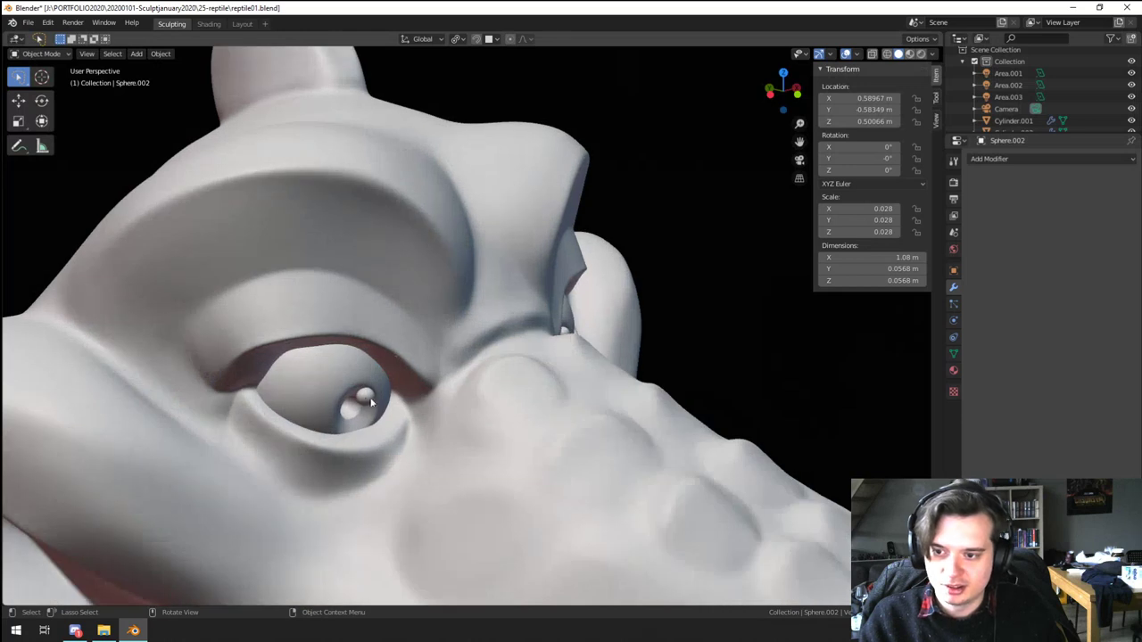
Step: Lower both highlight spheres by about 0.012 m to seat them closer to the pupil hollows
{"action": "left_click", "coordinate": [362, 403]}
{"action": "middle_click_drag", "start_coordinate": [362, 404], "coordinate": [446, 445]}
{"action": "key", "text": "g"}
{"action": "left_click", "coordinate": [440, 451]}
Step: Set the pivot point to Individual Origins and scale down both highlight spheres' meshes in Edit Mode
{"action": "key", "text": "s"}
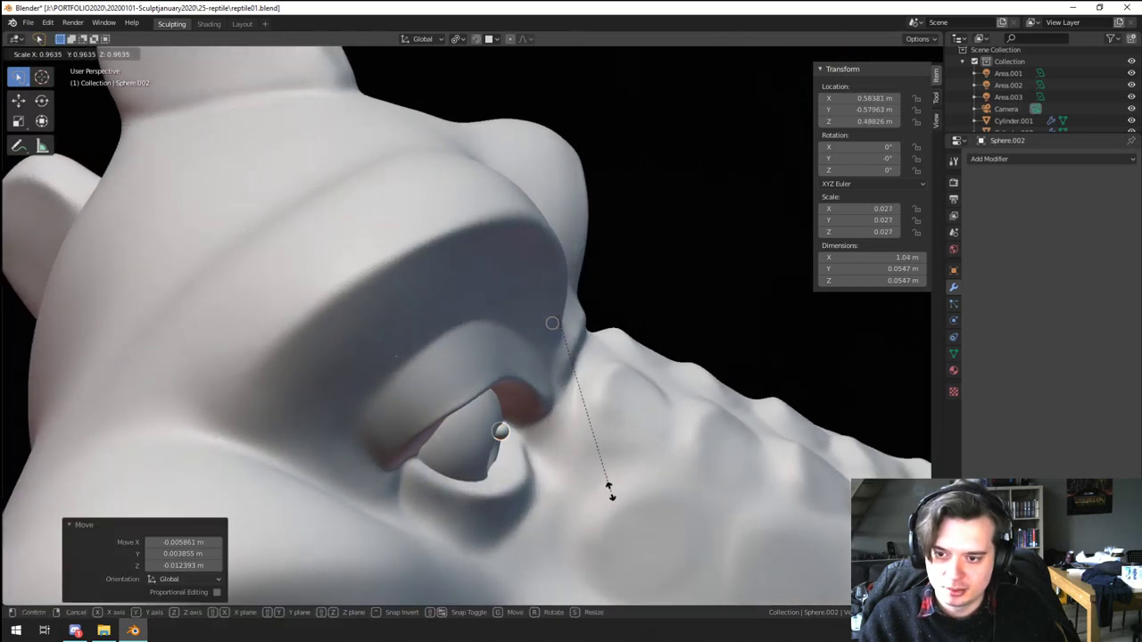
{"action": "right_click", "coordinate": [612, 492]}
{"action": "key", "text": "Tab"}
{"action": "key", "text": "alt+s"}
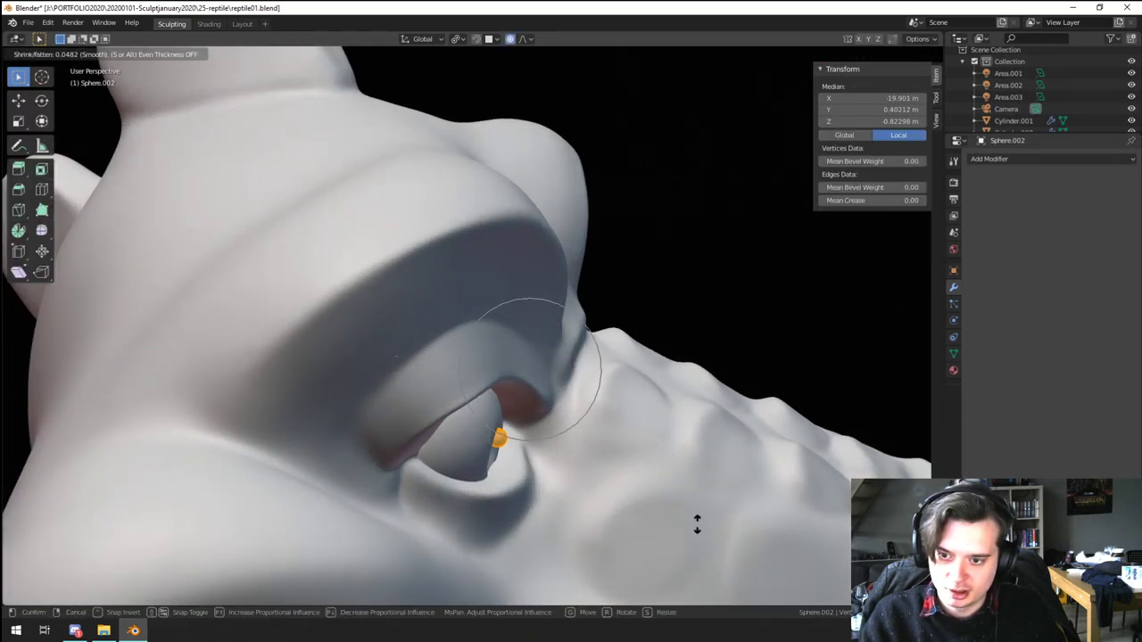
{"action": "left_click", "coordinate": [632, 391]}
{"action": "left_click", "coordinate": [456, 42]}
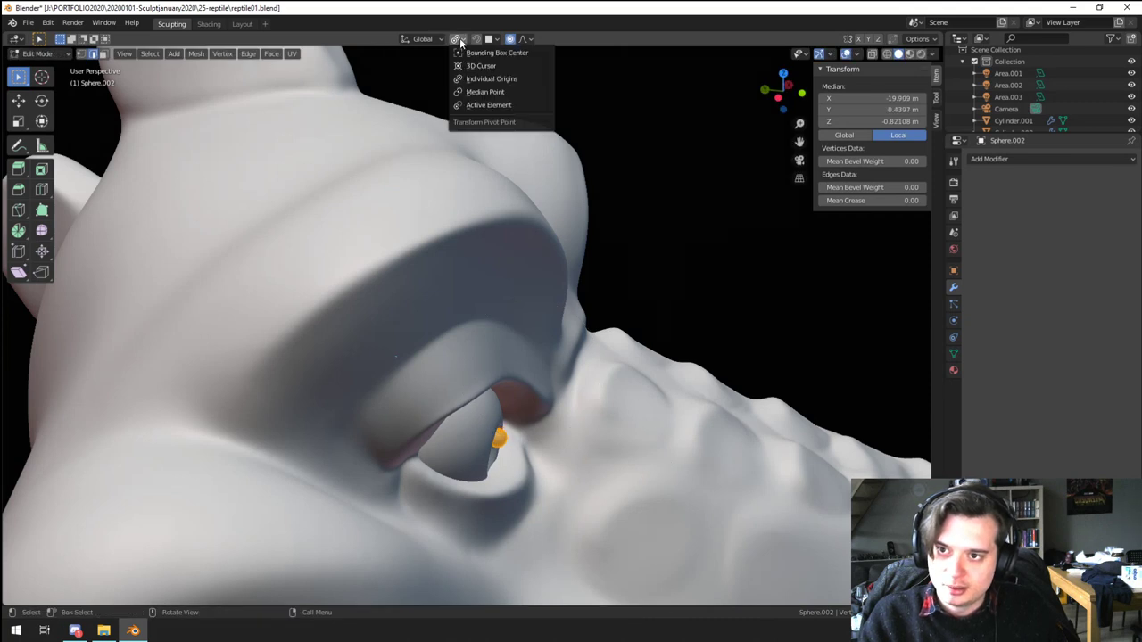
{"action": "left_click", "coordinate": [482, 79]}
{"action": "key", "text": "s"}
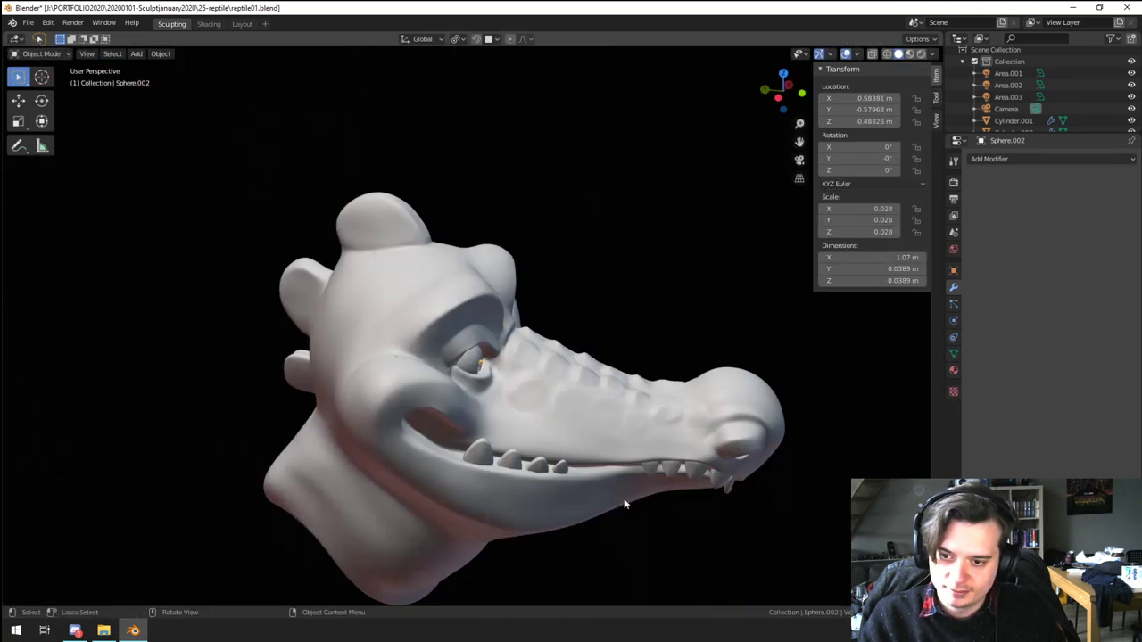
Step: Check the smaller eye highlights on the whole head, select the head mesh and switch it to Sculpt Mode
{"action": "middle_click_drag", "start_coordinate": [540, 447], "coordinate": [561, 464]}
{"action": "scroll", "coordinate": [535, 452], "scroll_direction": "down", "scroll_amount": 3}
{"action": "scroll", "coordinate": [544, 454], "scroll_direction": "up", "scroll_amount": 2}
{"action": "scroll", "coordinate": [545, 473], "scroll_direction": "up", "scroll_amount": 3}
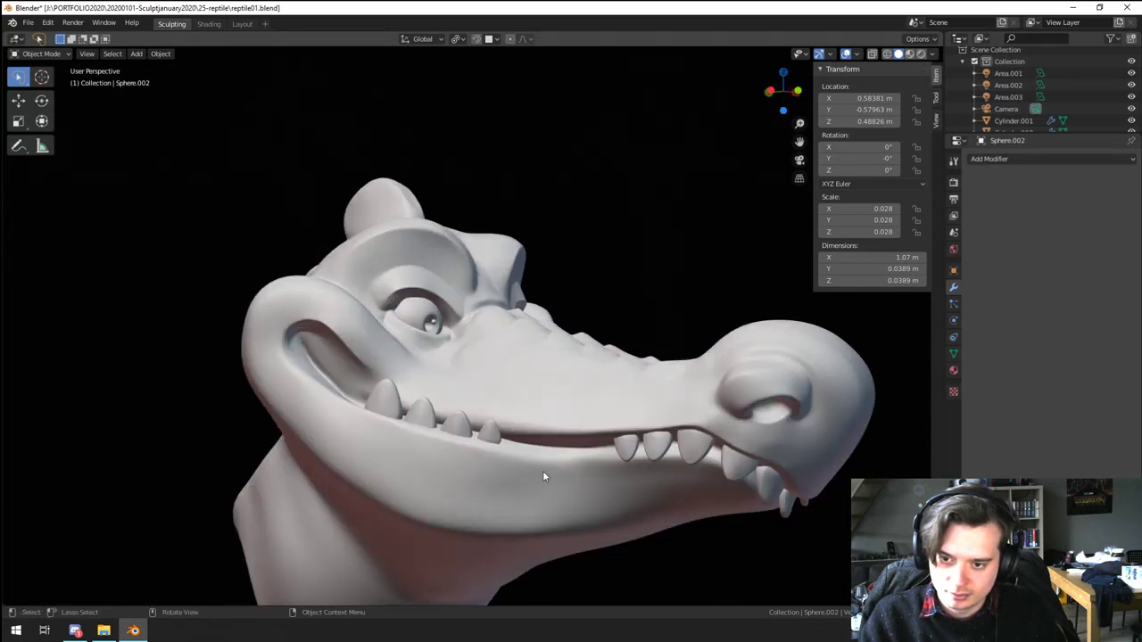
{"action": "left_click", "coordinate": [645, 512]}
{"action": "left_click", "coordinate": [32, 54]}
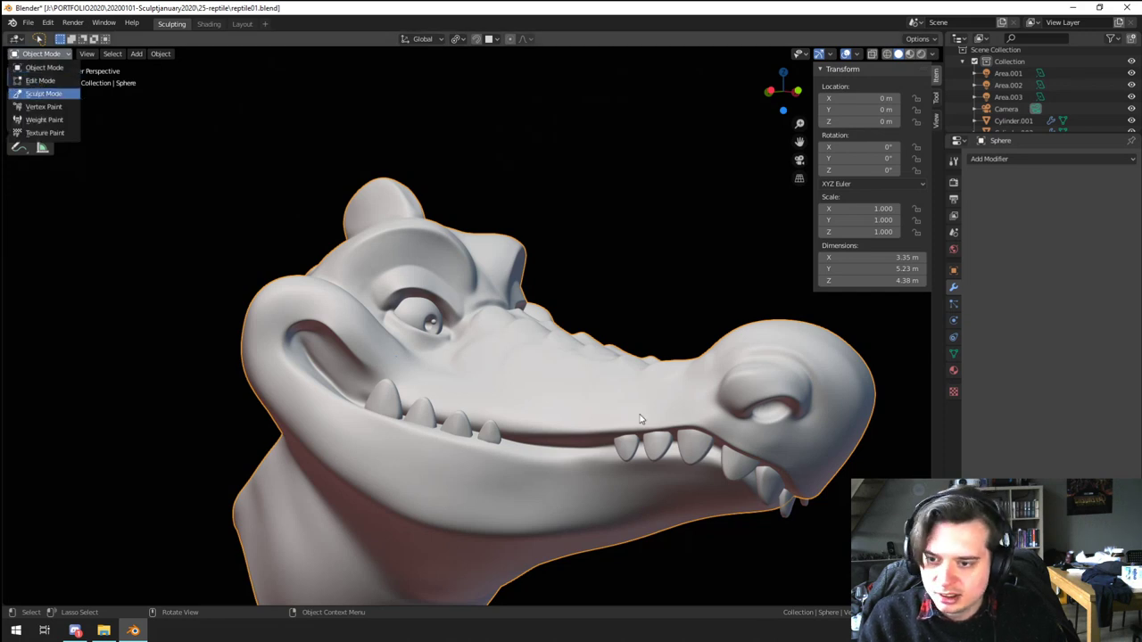
Step: Smooth out the side of the lower jaw below the mouth line with the Flatten/Contrast brush
{"action": "middle_click_drag", "start_coordinate": [576, 419], "coordinate": [545, 305], "text": "shift"}
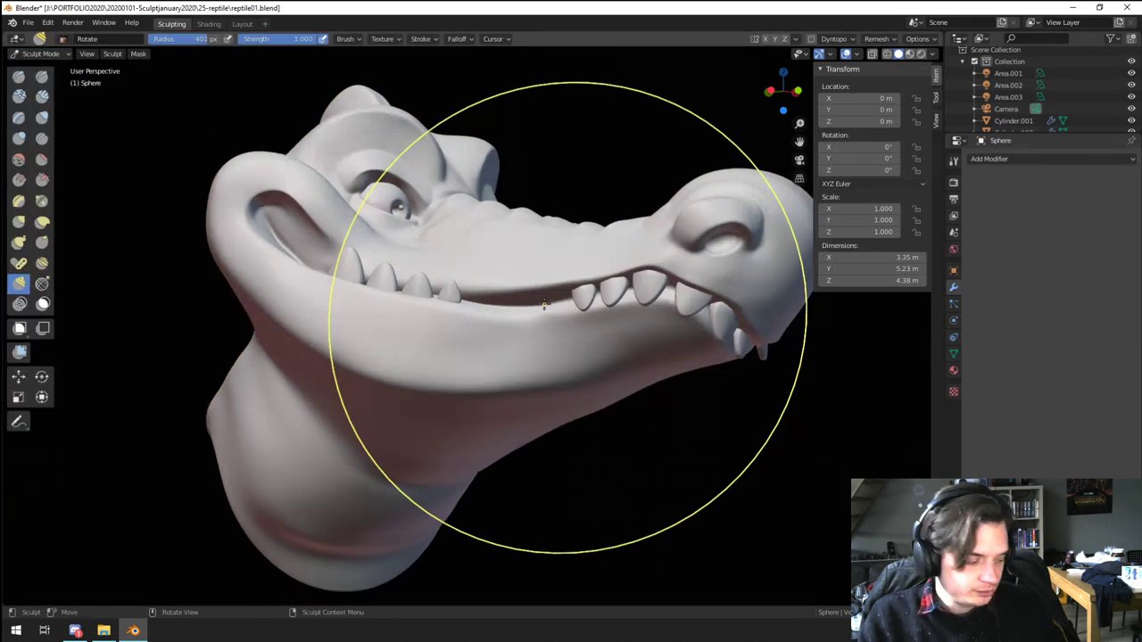
{"action": "middle_click_drag", "start_coordinate": [410, 409], "coordinate": [393, 334], "text": "ctrl"}
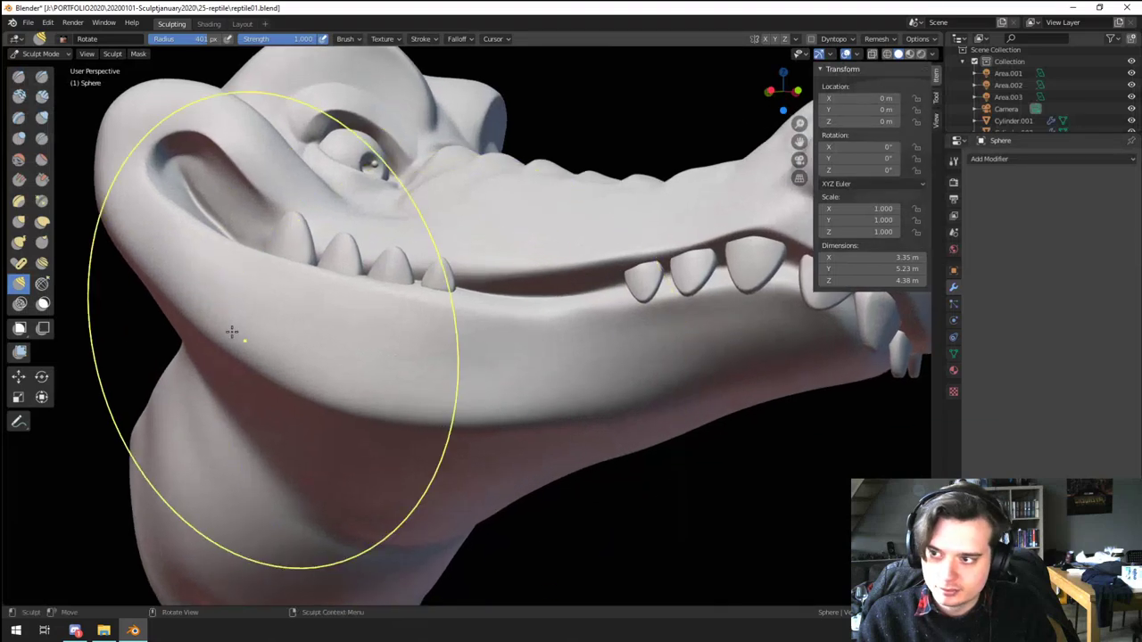
{"action": "left_click", "coordinate": [42, 159]}
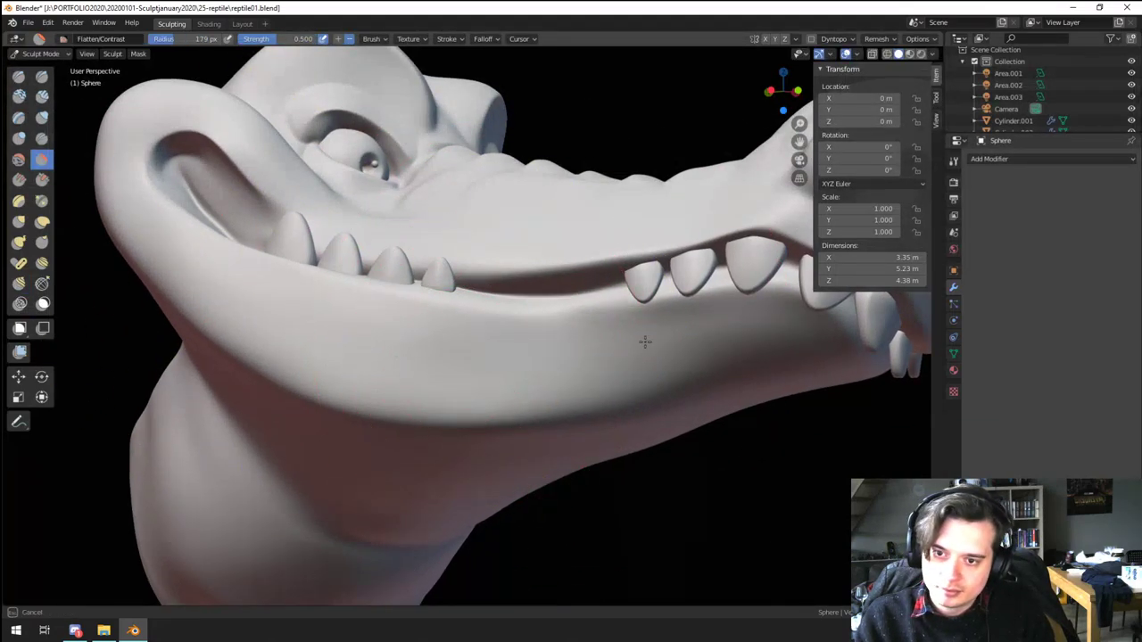
{"action": "middle_click_drag", "start_coordinate": [656, 348], "coordinate": [616, 389], "text": "ctrl"}
{"action": "mouse_move", "coordinate": [616, 389]}
{"action": "middle_mouse_down"}
{"action": "mouse_move", "coordinate": [518, 442]}
{"action": "mouse_move", "coordinate": [574, 394]}
{"action": "mouse_move", "coordinate": [535, 321]}
{"action": "middle_mouse_up"}
Step: Crease the gum line at the base of the lower teeth using the Crease brush at a 70 px radius
{"action": "left_click", "coordinate": [41, 139]}
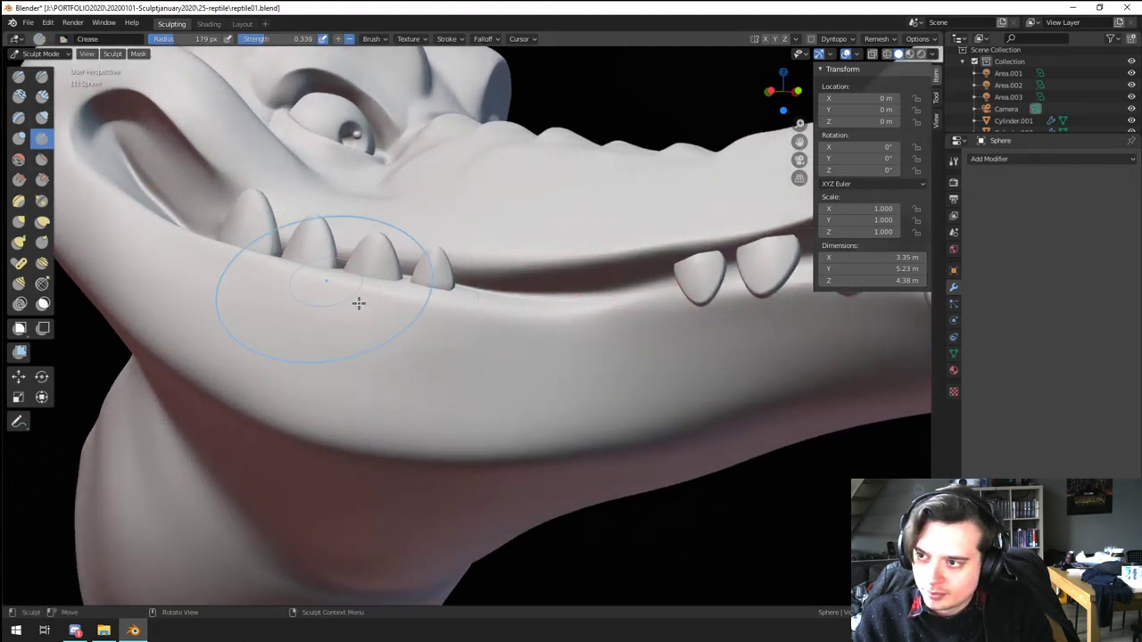
{"action": "middle_click_drag", "start_coordinate": [360, 303], "coordinate": [427, 423]}
{"action": "key", "text": "bracketleft"}
{"action": "key", "text": "bracketleft"}
{"action": "key", "text": "bracketleft"}
{"action": "key", "text": "bracketleft"}
{"action": "key", "text": "bracketleft"}
{"action": "key", "text": "bracketleft"}
{"action": "key", "text": "bracketleft"}
{"action": "key", "text": "bracketleft"}
{"action": "key", "text": "bracketleft"}
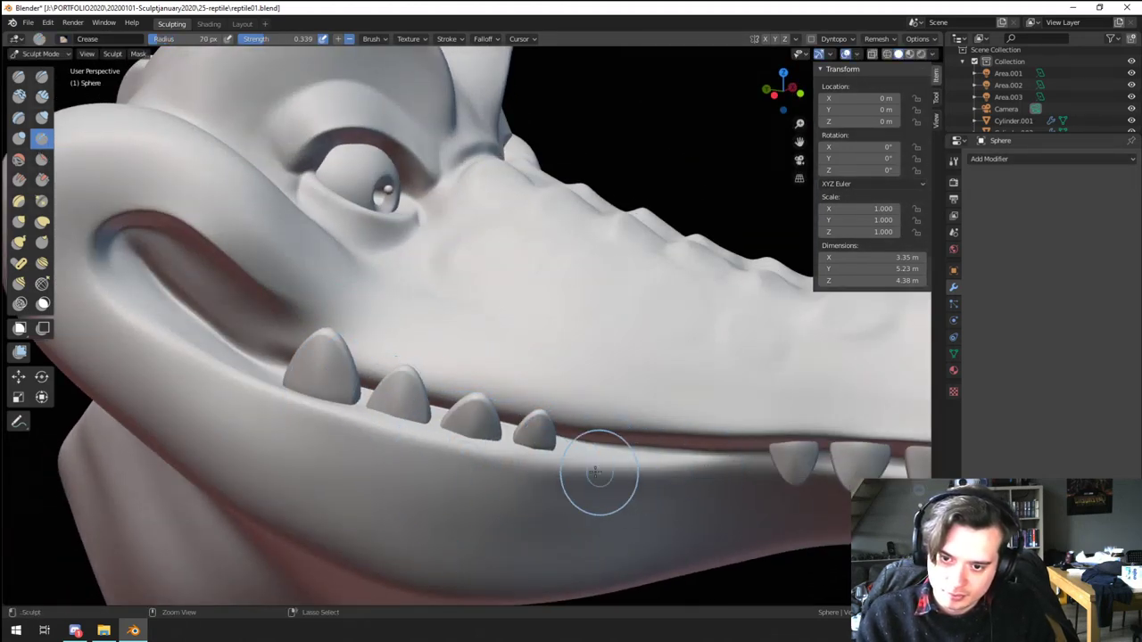
{"action": "left_click_drag", "start_coordinate": [544, 463], "coordinate": [530, 461]}
{"action": "mouse_move", "coordinate": [530, 461]}
{"action": "middle_mouse_down", "text": "ctrl"}
{"action": "mouse_move", "coordinate": [472, 446]}
{"action": "mouse_move", "coordinate": [411, 403]}
{"action": "mouse_move", "coordinate": [410, 345]}
{"action": "middle_mouse_up", "text": "ctrl"}
{"action": "middle_click_drag", "start_coordinate": [250, 230], "coordinate": [224, 253]}
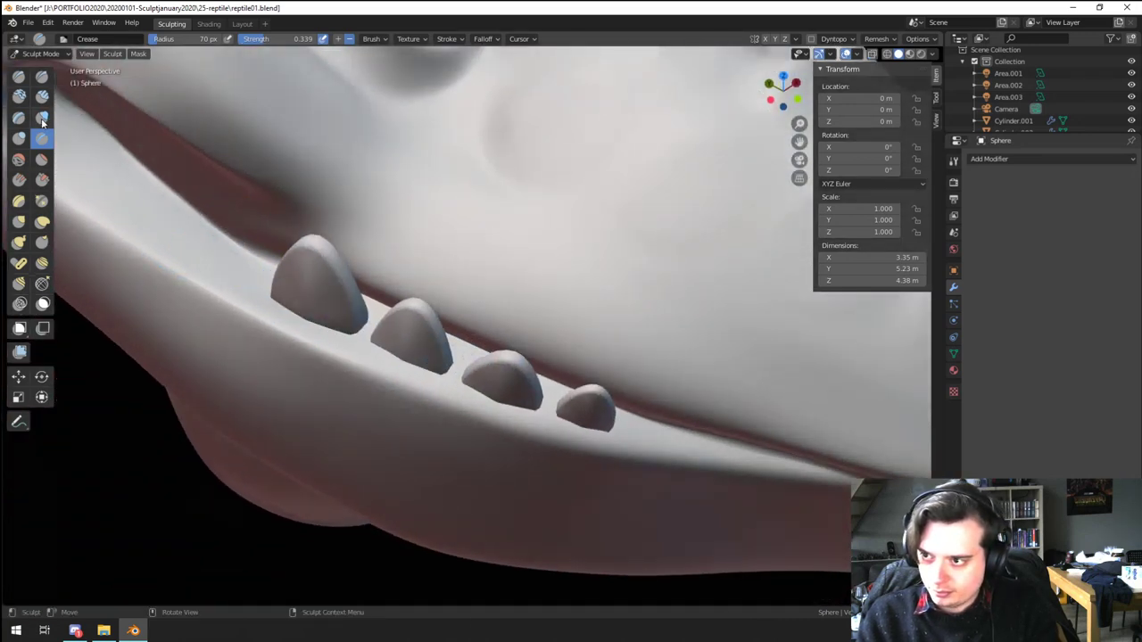
Step: Swell the gums along the lower jaw beneath the teeth with the Inflate/Deflate brush at about 106 px radius
{"action": "key", "text": "f"}
{"action": "left_click", "coordinate": [274, 323]}
{"action": "mouse_move", "coordinate": [273, 356]}
{"action": "left_mouse_down"}
{"action": "mouse_move", "coordinate": [383, 409]}
{"action": "mouse_move", "coordinate": [524, 405]}
{"action": "left_mouse_up"}
{"action": "middle_click_drag", "start_coordinate": [520, 403], "coordinate": [479, 358], "text": "ctrl"}
{"action": "key", "text": "f"}
{"action": "left_click", "coordinate": [346, 231]}
{"action": "mouse_move", "coordinate": [354, 239]}
{"action": "left_mouse_down"}
{"action": "mouse_move", "coordinate": [342, 237]}
{"action": "mouse_move", "coordinate": [466, 279]}
{"action": "left_mouse_up"}
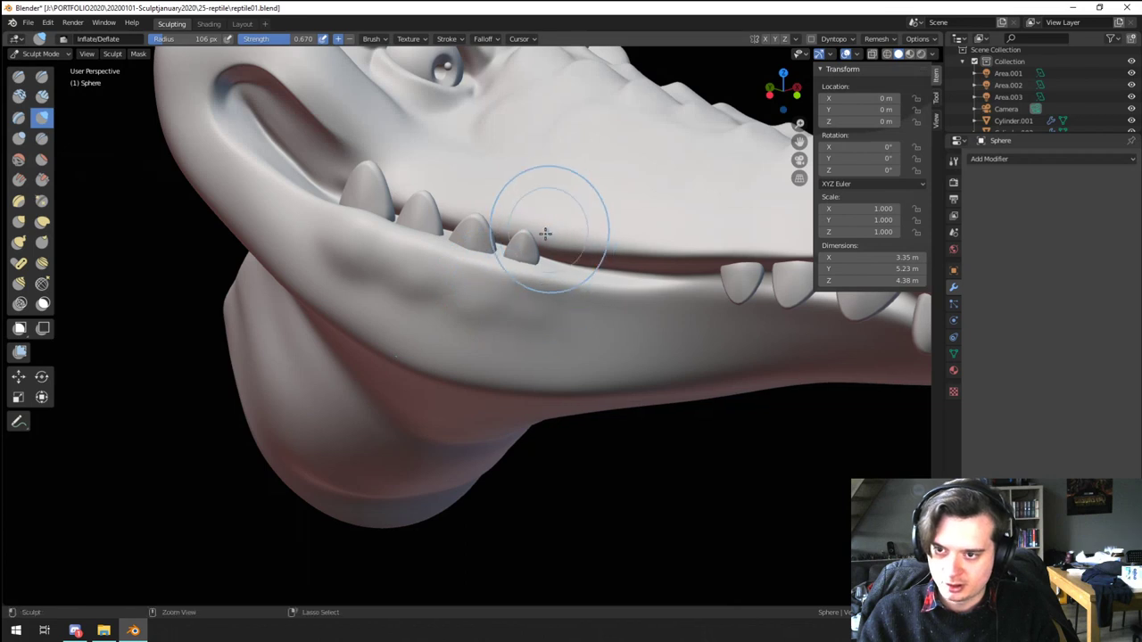
Step: Reshape the outer eye corner and lower eyelid with the Grab brush, enlarging its radius to 205 px
{"action": "scroll", "coordinate": [545, 233], "scroll_direction": "down", "scroll_amount": 5}
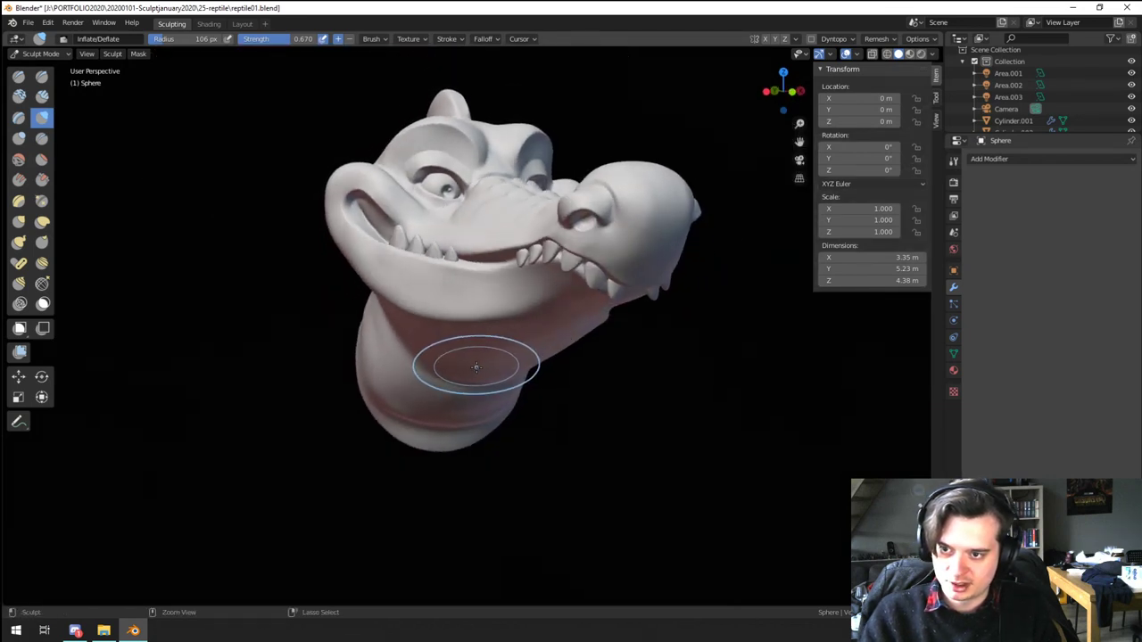
{"action": "mouse_move", "coordinate": [476, 366]}
{"action": "middle_mouse_down"}
{"action": "mouse_move", "coordinate": [415, 401]}
{"action": "mouse_move", "coordinate": [429, 370]}
{"action": "mouse_move", "coordinate": [491, 429]}
{"action": "mouse_move", "coordinate": [455, 370]}
{"action": "mouse_move", "coordinate": [491, 249]}
{"action": "mouse_move", "coordinate": [502, 339]}
{"action": "mouse_move", "coordinate": [489, 276]}
{"action": "middle_mouse_up"}
{"action": "scroll", "coordinate": [477, 365], "scroll_direction": "up", "scroll_amount": 2}
{"action": "key", "text": "g"}
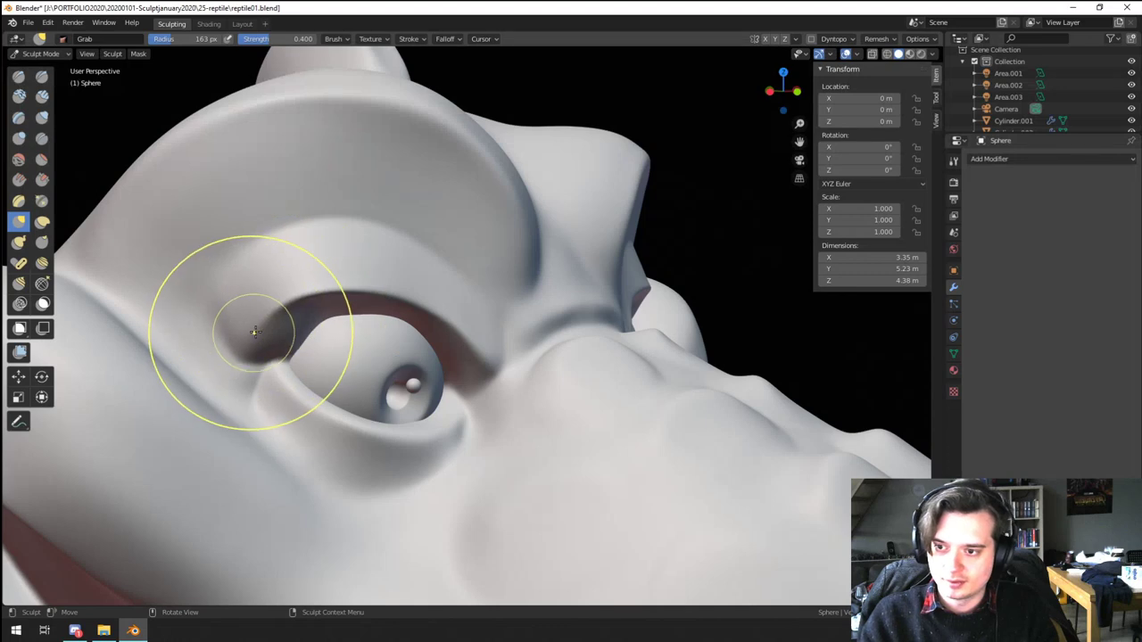
{"action": "middle_click_drag", "start_coordinate": [255, 333], "coordinate": [273, 318], "text": "ctrl"}
{"action": "key", "text": "f"}
{"action": "left_click", "coordinate": [276, 357]}
{"action": "middle_click_drag", "start_coordinate": [210, 348], "coordinate": [218, 332]}
{"action": "middle_click_drag", "start_coordinate": [223, 349], "coordinate": [234, 329], "text": "ctrl"}
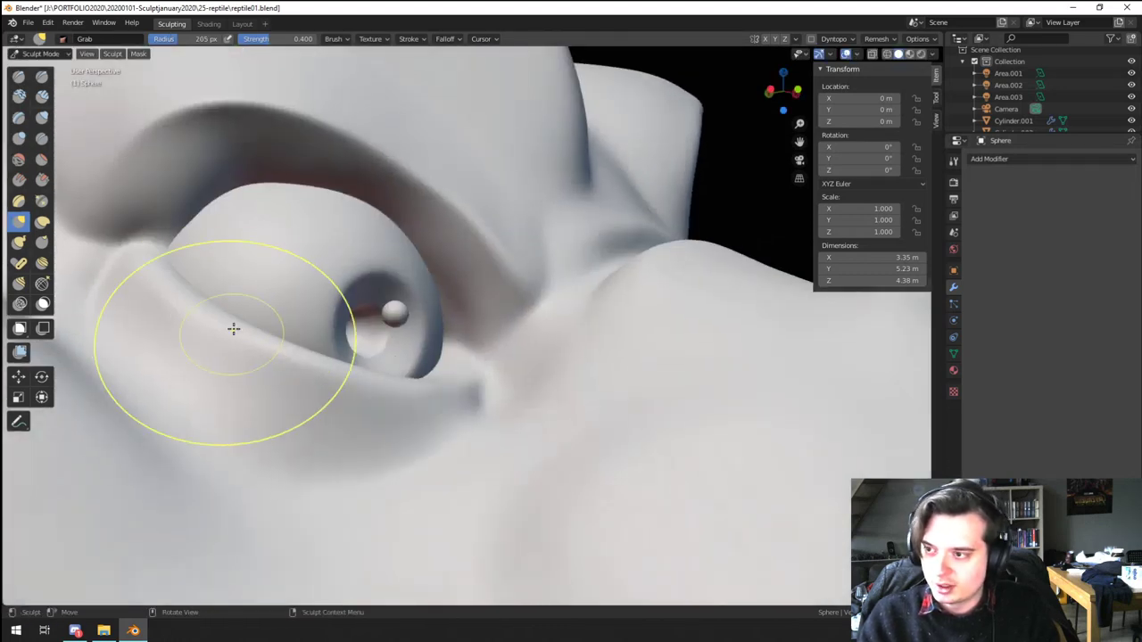
Step: Enable X symmetry and shape the upper eyelid's inner edge along the eyeball with the Blob brush
{"action": "left_click", "coordinate": [19, 139]}
{"action": "key", "text": "f"}
{"action": "left_click", "coordinate": [173, 247]}
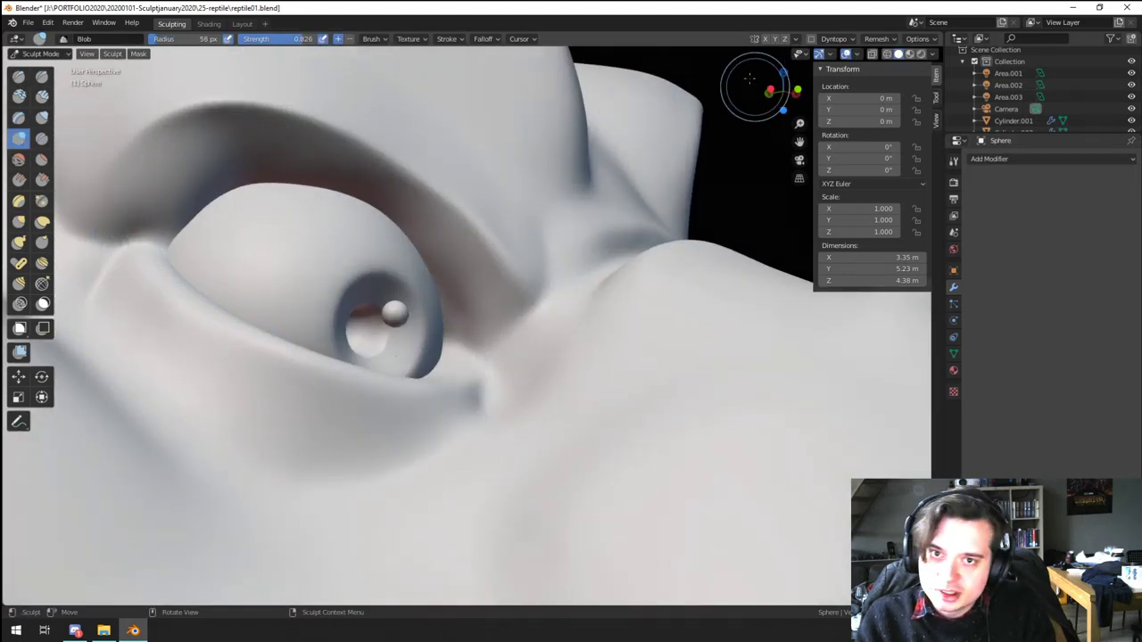
{"action": "mouse_move", "coordinate": [727, 82]}
{"action": "middle_mouse_down"}
{"action": "mouse_move", "coordinate": [655, 163]}
{"action": "mouse_move", "coordinate": [601, 166]}
{"action": "mouse_move", "coordinate": [535, 230]}
{"action": "middle_mouse_up"}
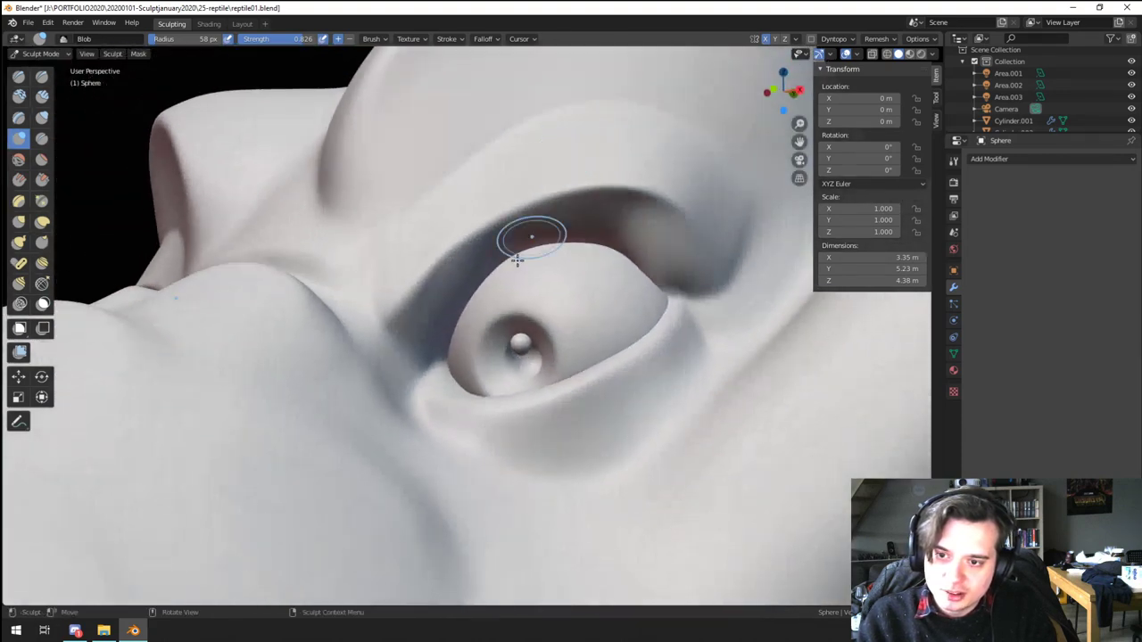
{"action": "key", "text": "f"}
{"action": "left_click", "coordinate": [487, 299]}
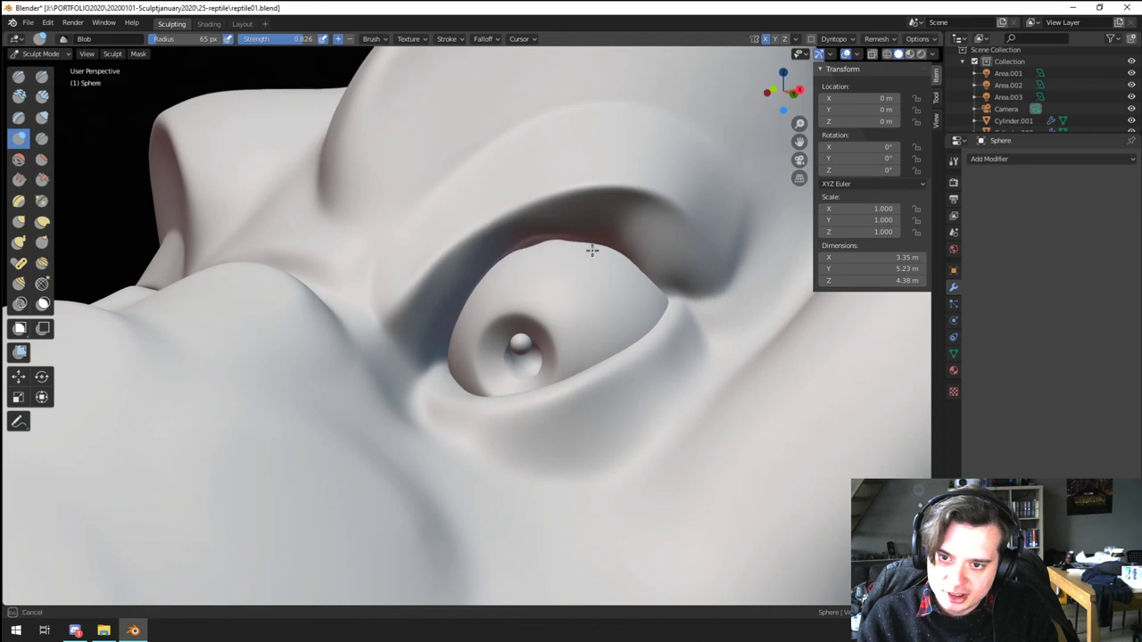
{"action": "left_click_drag", "start_coordinate": [631, 273], "coordinate": [648, 291], "text": "ctrl"}
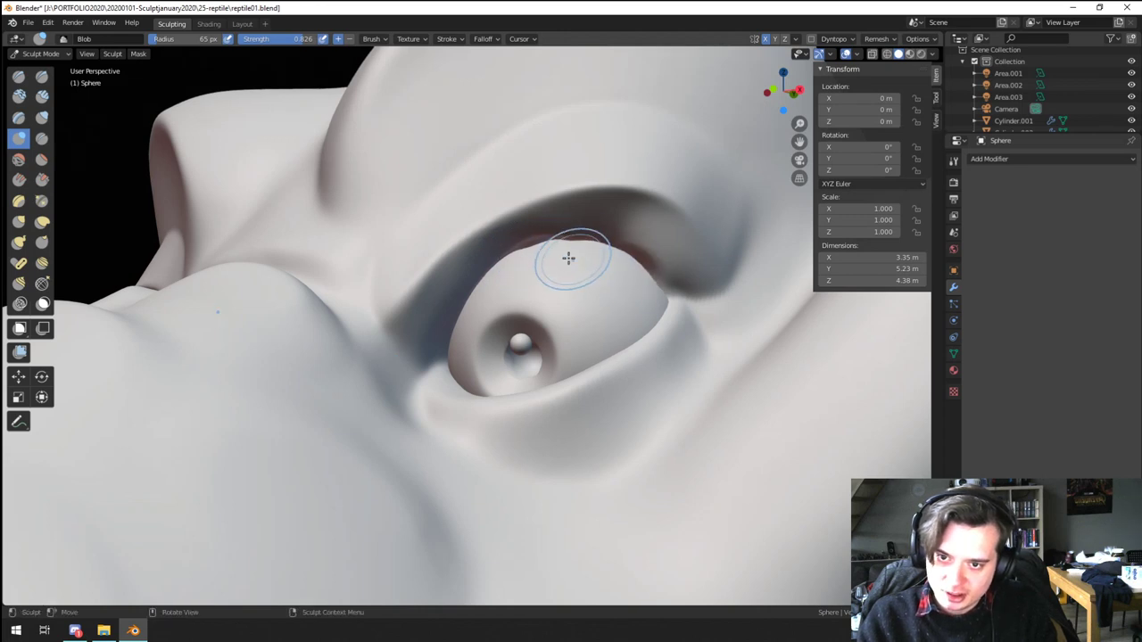
{"action": "mouse_move", "coordinate": [511, 260]}
{"action": "middle_mouse_down"}
{"action": "mouse_move", "coordinate": [485, 250]}
{"action": "mouse_move", "coordinate": [434, 326]}
{"action": "middle_mouse_up"}
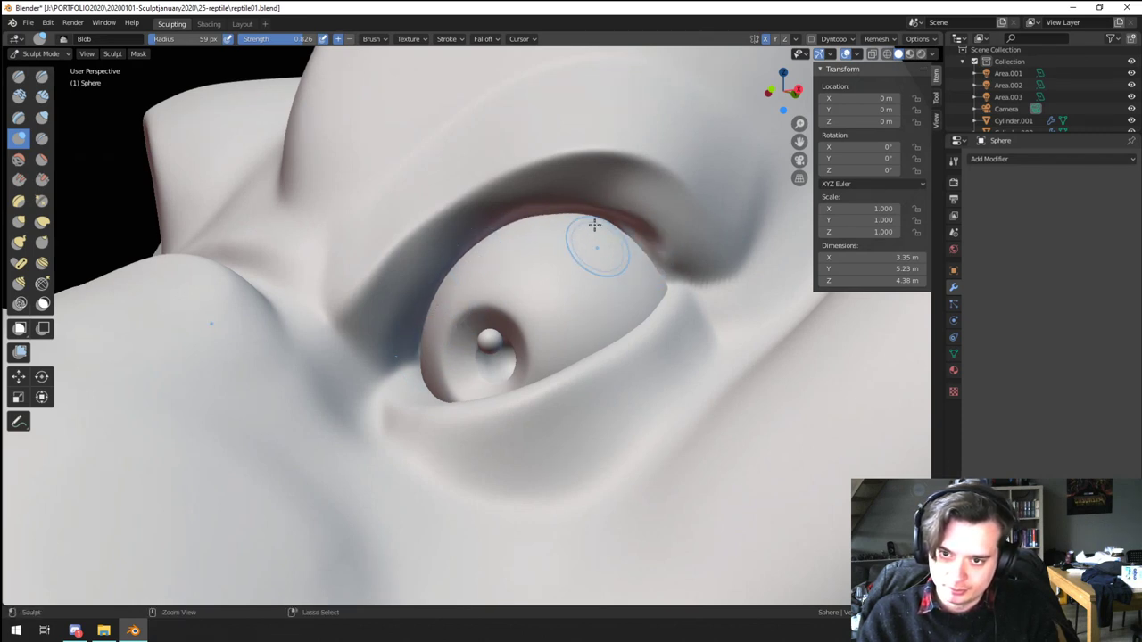
{"action": "key", "text": "f"}
{"action": "left_click", "coordinate": [642, 260]}
{"action": "left_click_drag", "start_coordinate": [617, 239], "coordinate": [653, 265], "text": "ctrl"}
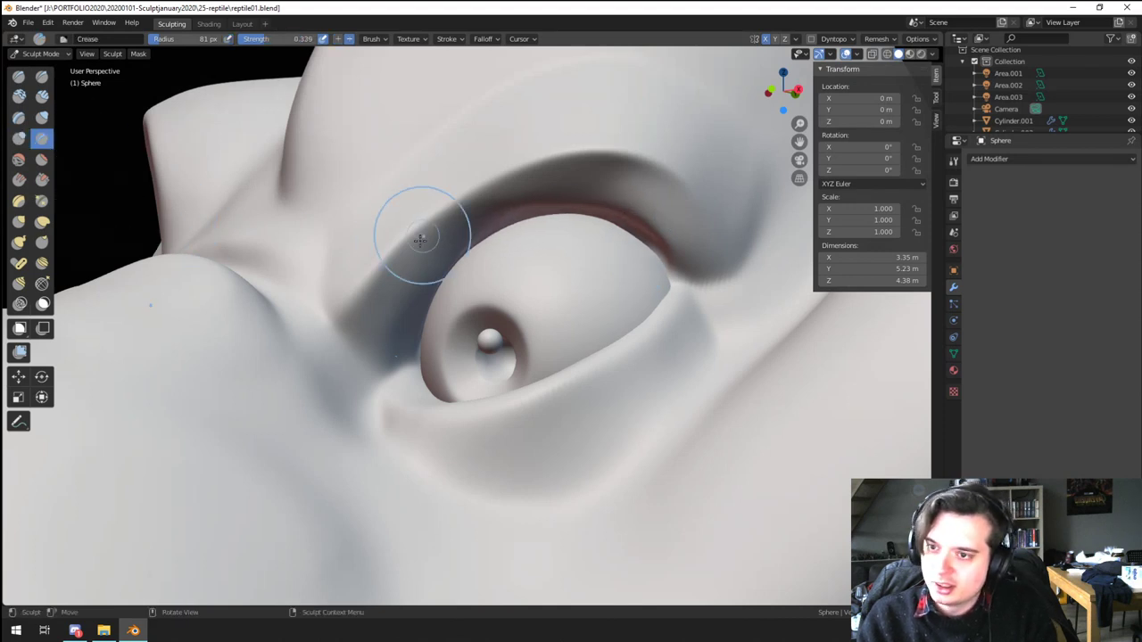
Step: Sharpen the underside of the upper eyelid above the eyeball with the Crease brush at a 58 px radius, redoing one stroke
{"action": "middle_click_drag", "start_coordinate": [421, 239], "coordinate": [435, 250]}
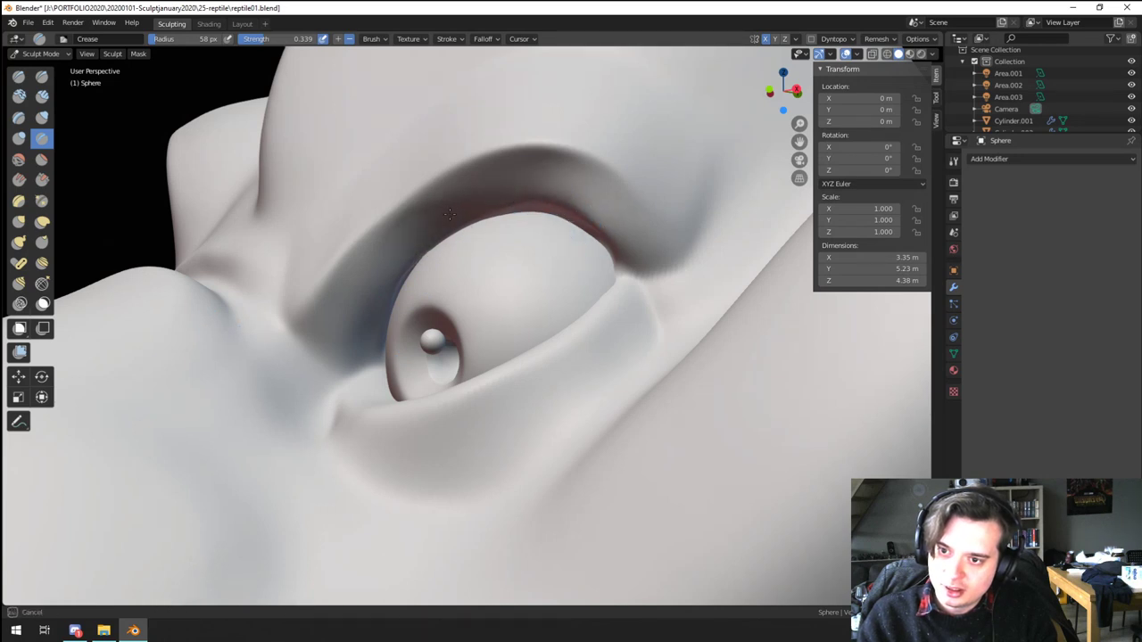
{"action": "key", "text": "ctrl+z"}
{"action": "left_click_drag", "start_coordinate": [569, 226], "coordinate": [423, 223]}
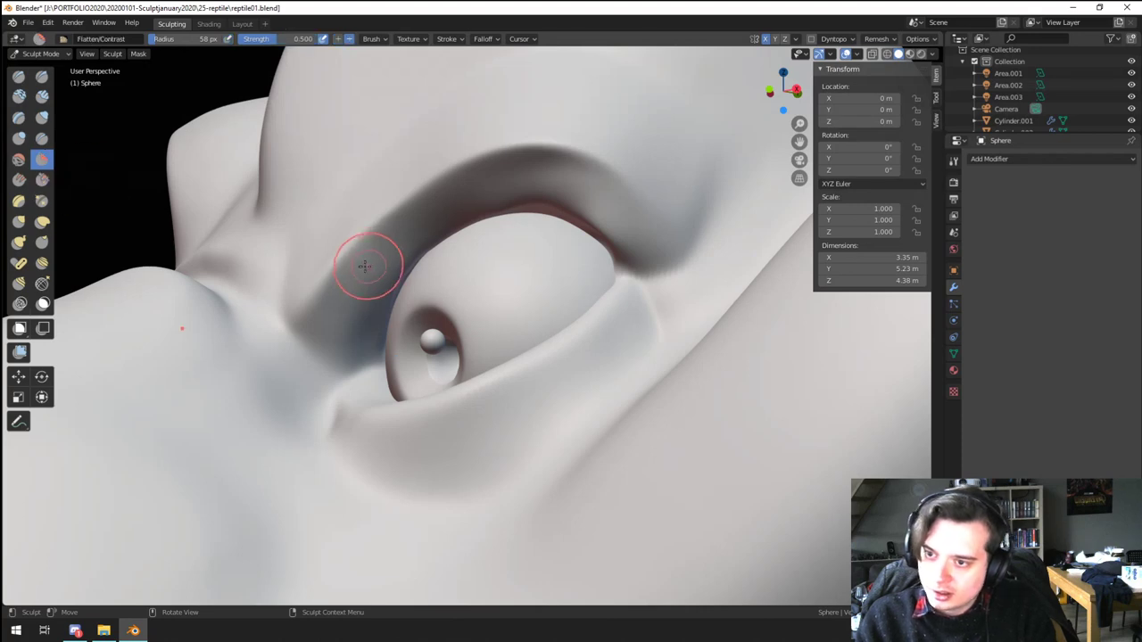
Step: Flatten the underside of the upper eyelid with the Flatten/Contrast brush at a 112 px radius
{"action": "key", "text": "f"}
{"action": "left_click", "coordinate": [398, 266]}
{"action": "left_click_drag", "start_coordinate": [399, 265], "coordinate": [382, 259]}
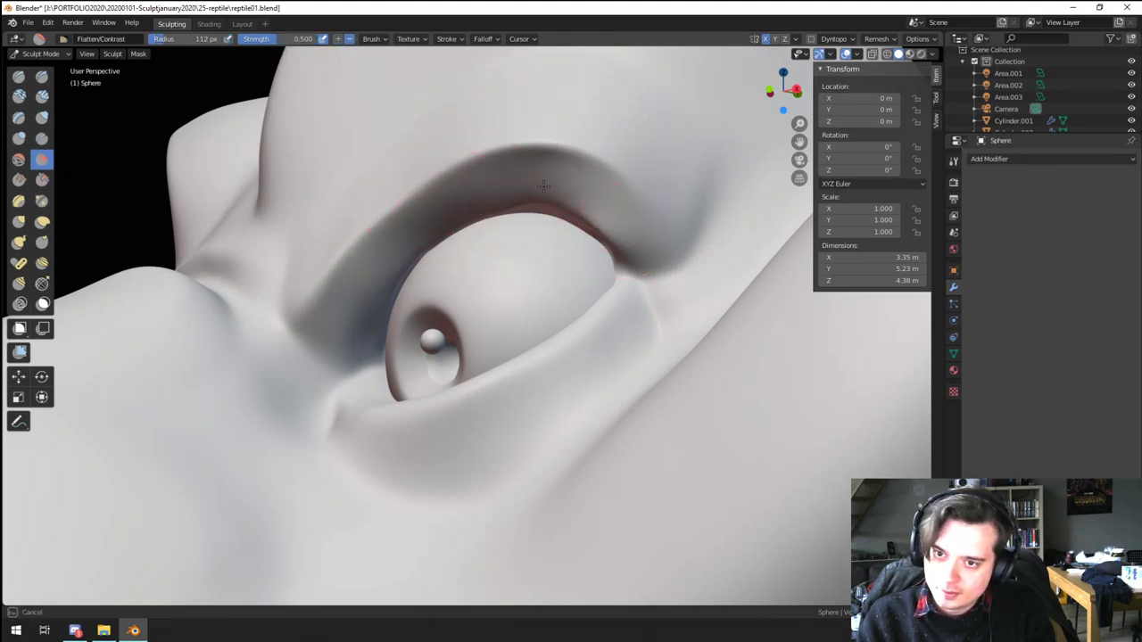
{"action": "mouse_move", "coordinate": [387, 283]}
{"action": "middle_mouse_down"}
{"action": "mouse_move", "coordinate": [407, 352]}
{"action": "mouse_move", "coordinate": [447, 334]}
{"action": "mouse_move", "coordinate": [439, 321]}
{"action": "middle_mouse_up"}
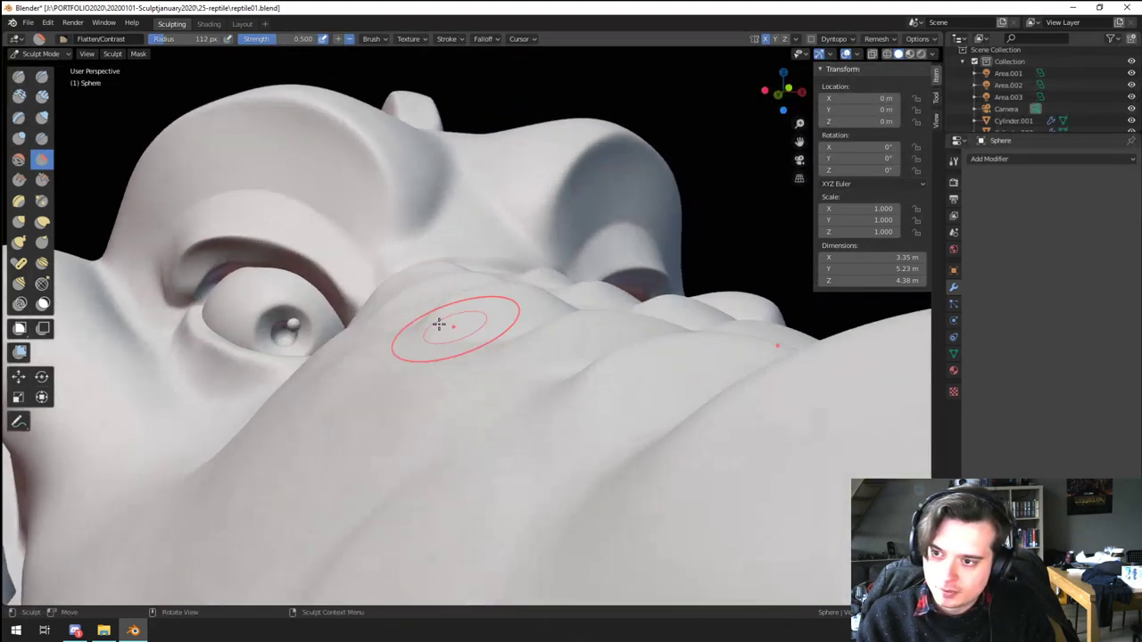
Step: Pull the outer part of the upper eyelid into shape around the eyeball with the Grab brush
{"action": "key", "text": "g"}
{"action": "left_click_drag", "start_coordinate": [216, 275], "coordinate": [224, 287]}
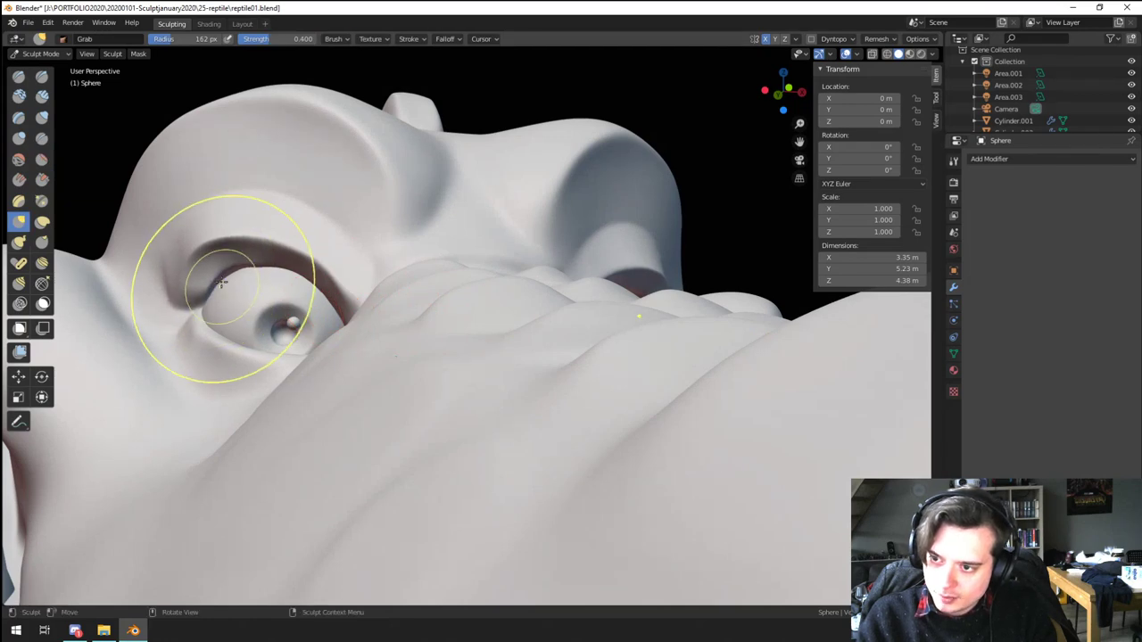
{"action": "middle_click_drag", "start_coordinate": [224, 289], "coordinate": [268, 280]}
{"action": "key", "text": "f"}
{"action": "left_click", "coordinate": [269, 256]}
{"action": "left_click_drag", "start_coordinate": [271, 258], "coordinate": [273, 247]}
{"action": "mouse_move", "coordinate": [273, 248]}
{"action": "middle_mouse_down", "text": "ctrl"}
{"action": "mouse_move", "coordinate": [247, 344]}
{"action": "mouse_move", "coordinate": [265, 339]}
{"action": "mouse_move", "coordinate": [280, 359]}
{"action": "mouse_move", "coordinate": [274, 258]}
{"action": "middle_mouse_up", "text": "ctrl"}
Step: Even out the upper eyelid's rim above the pupil with the Flatten/Contrast brush and check the other eye
{"action": "left_click", "coordinate": [41, 160]}
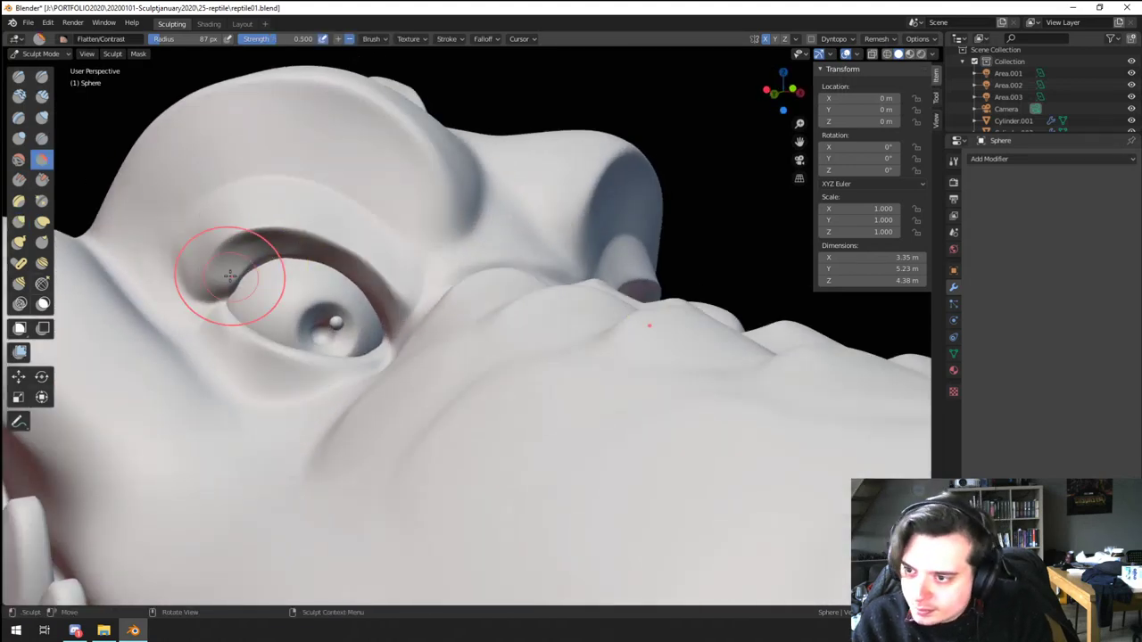
{"action": "left_click_drag", "start_coordinate": [309, 256], "coordinate": [331, 272]}
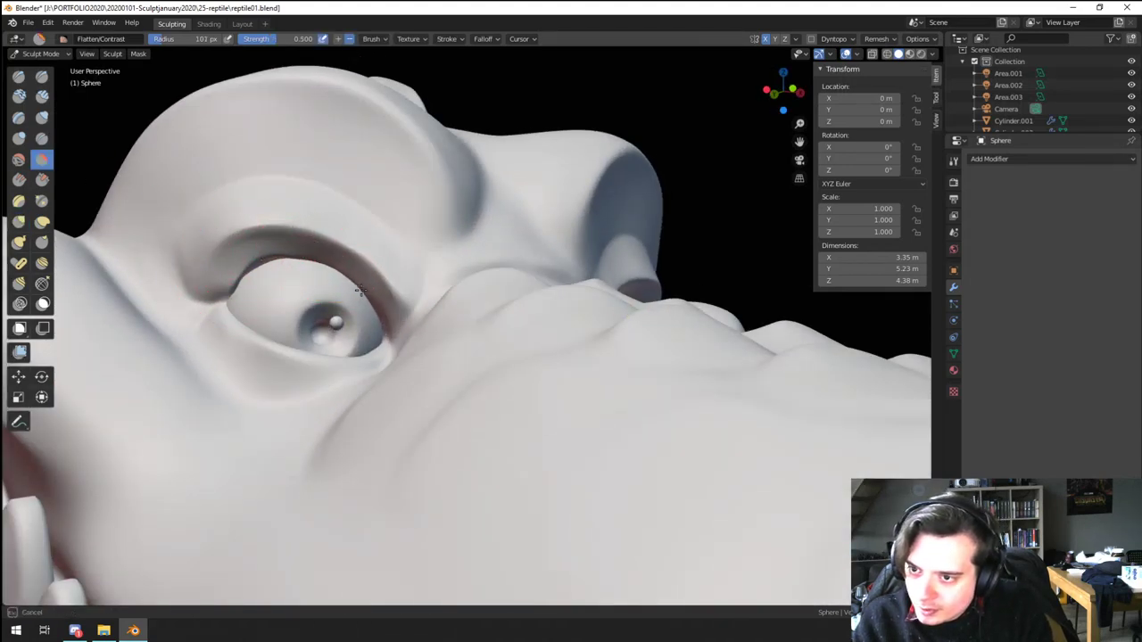
{"action": "middle_click_drag", "start_coordinate": [225, 290], "coordinate": [222, 347], "text": "ctrl"}
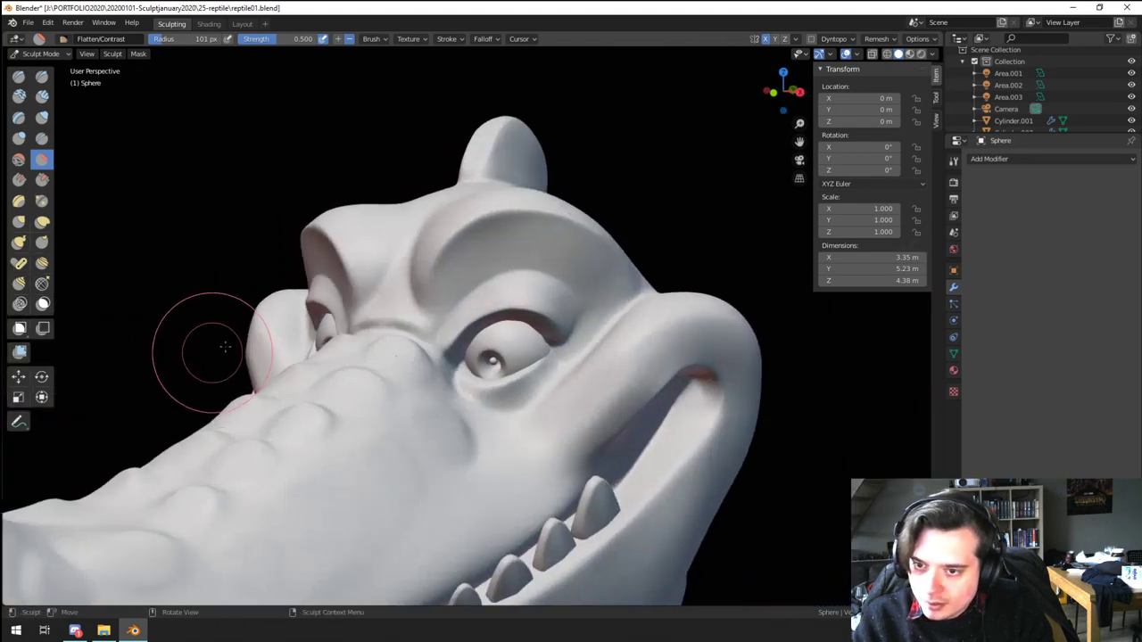
Step: Flatten the underside of the upper eyelid above the eyeball with the Flatten/Contrast brush
{"action": "middle_click_drag", "start_coordinate": [401, 379], "coordinate": [412, 314], "text": "ctrl"}
{"action": "middle_click_drag", "start_coordinate": [413, 314], "coordinate": [446, 302]}
{"action": "key", "text": "g"}
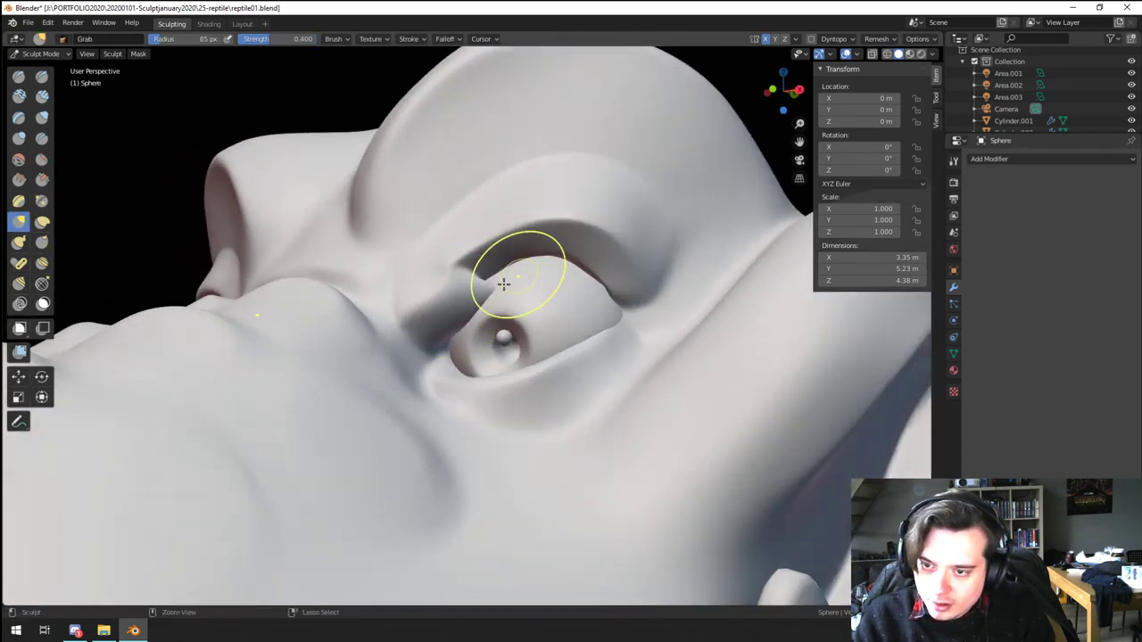
{"action": "key", "text": "shift+t"}
{"action": "left_click_drag", "start_coordinate": [543, 263], "coordinate": [639, 323]}
Step: Nudge the outer end of the upper eyelid into shape with the Grab brush at a 151 px radius and review the whole head
{"action": "key", "text": "g"}
{"action": "key", "text": "f"}
{"action": "left_click", "coordinate": [605, 294]}
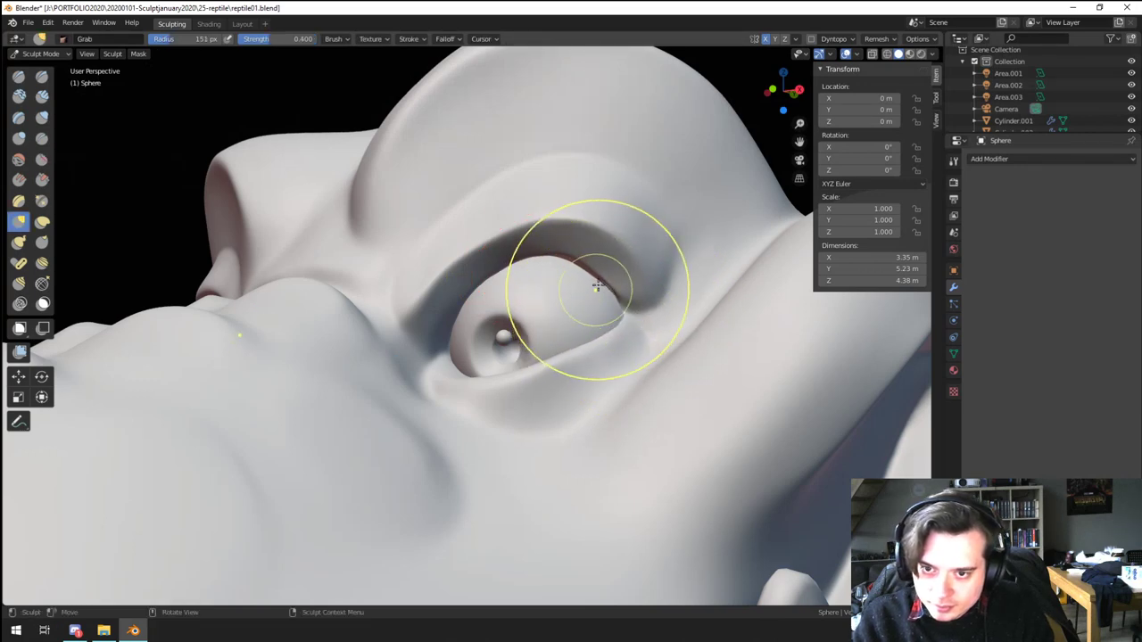
{"action": "left_click_drag", "start_coordinate": [596, 289], "coordinate": [601, 296]}
{"action": "middle_click_drag", "start_coordinate": [601, 296], "coordinate": [705, 321]}
{"action": "mouse_move", "coordinate": [494, 352]}
{"action": "middle_mouse_down", "text": "ctrl"}
{"action": "mouse_move", "coordinate": [526, 349]}
{"action": "mouse_move", "coordinate": [511, 389]}
{"action": "mouse_move", "coordinate": [464, 406]}
{"action": "middle_mouse_up", "text": "ctrl"}
{"action": "mouse_move", "coordinate": [457, 407]}
{"action": "middle_mouse_down"}
{"action": "mouse_move", "coordinate": [428, 406]}
{"action": "mouse_move", "coordinate": [453, 353]}
{"action": "middle_mouse_up"}
{"action": "middle_click_drag", "start_coordinate": [388, 333], "coordinate": [395, 367], "text": "ctrl"}
{"action": "mouse_move", "coordinate": [398, 384]}
{"action": "middle_mouse_down"}
{"action": "mouse_move", "coordinate": [437, 390]}
{"action": "mouse_move", "coordinate": [407, 368]}
{"action": "mouse_move", "coordinate": [382, 423]}
{"action": "mouse_move", "coordinate": [370, 401]}
{"action": "mouse_move", "coordinate": [381, 370]}
{"action": "middle_mouse_up"}
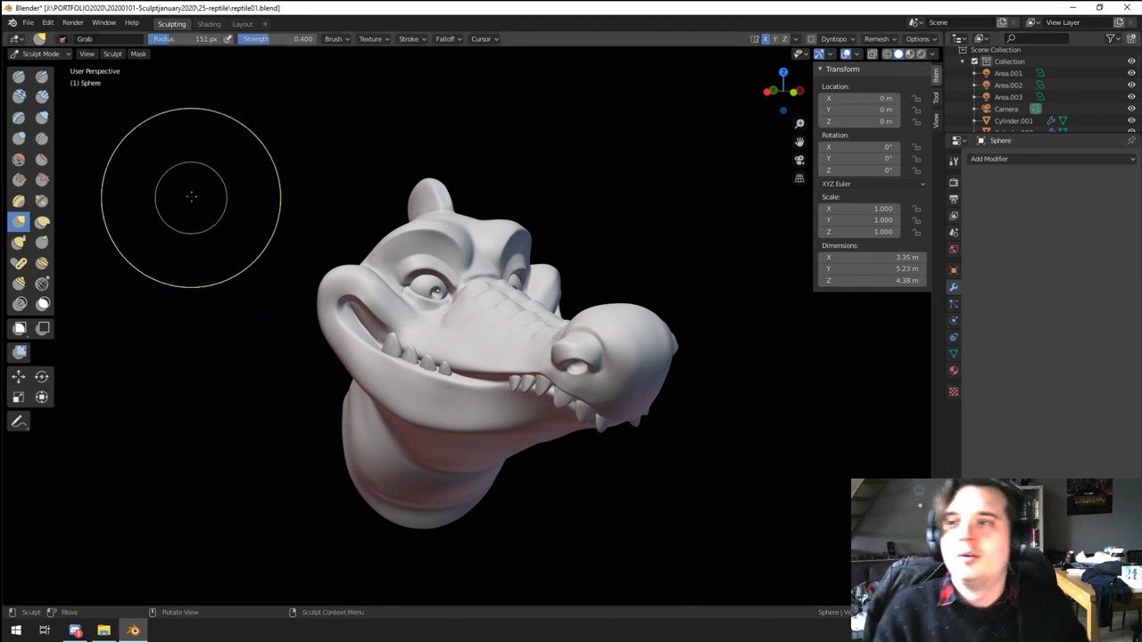
Step: Switch to the Layout workspace with a camera view and parent the eye objects to the head, keeping their transforms
{"action": "left_click", "coordinate": [241, 25]}
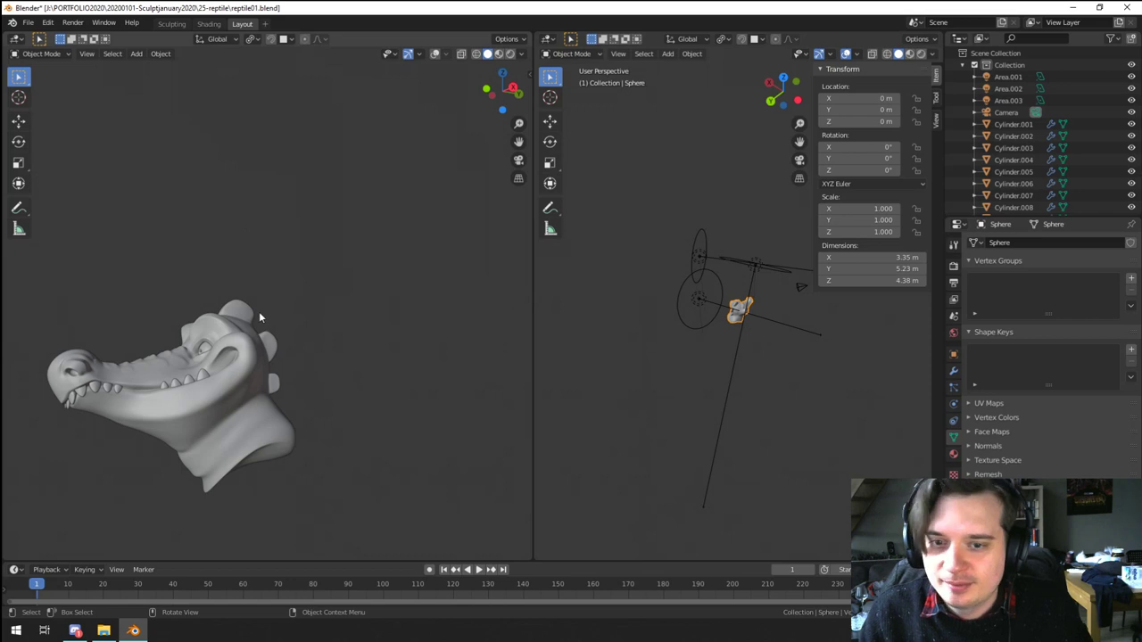
{"action": "key", "text": "KP_0"}
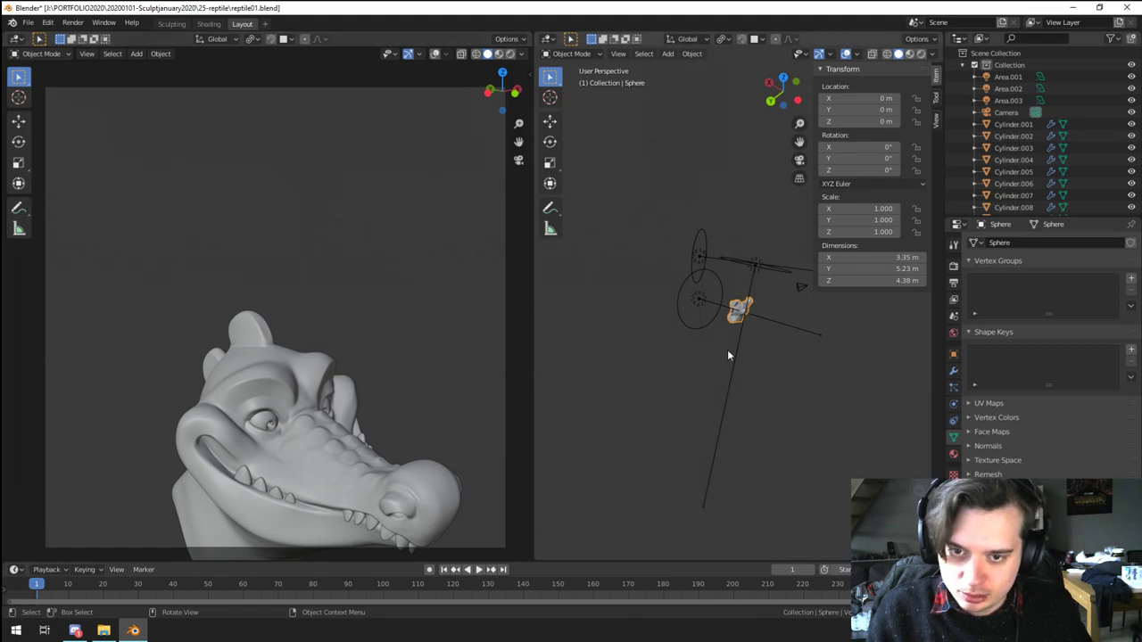
{"action": "scroll", "coordinate": [730, 351], "scroll_direction": "up", "scroll_amount": 12}
{"action": "middle_click_drag", "start_coordinate": [859, 419], "coordinate": [662, 360]}
{"action": "middle_click_drag", "start_coordinate": [848, 459], "coordinate": [770, 354], "text": "shift"}
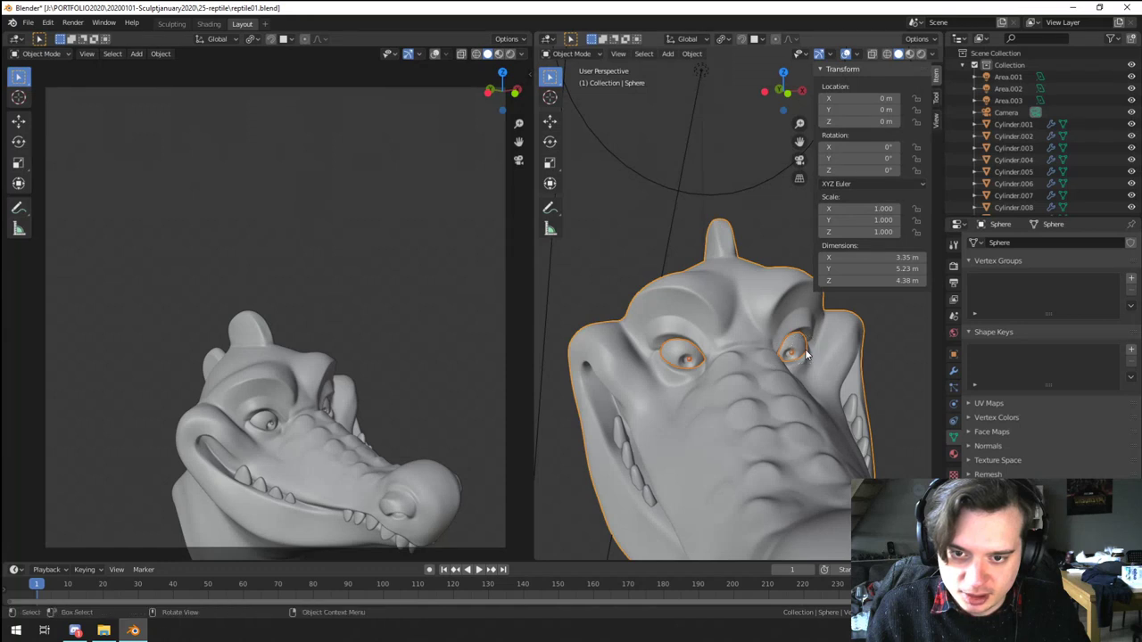
{"action": "key", "text": "ctrl+p"}
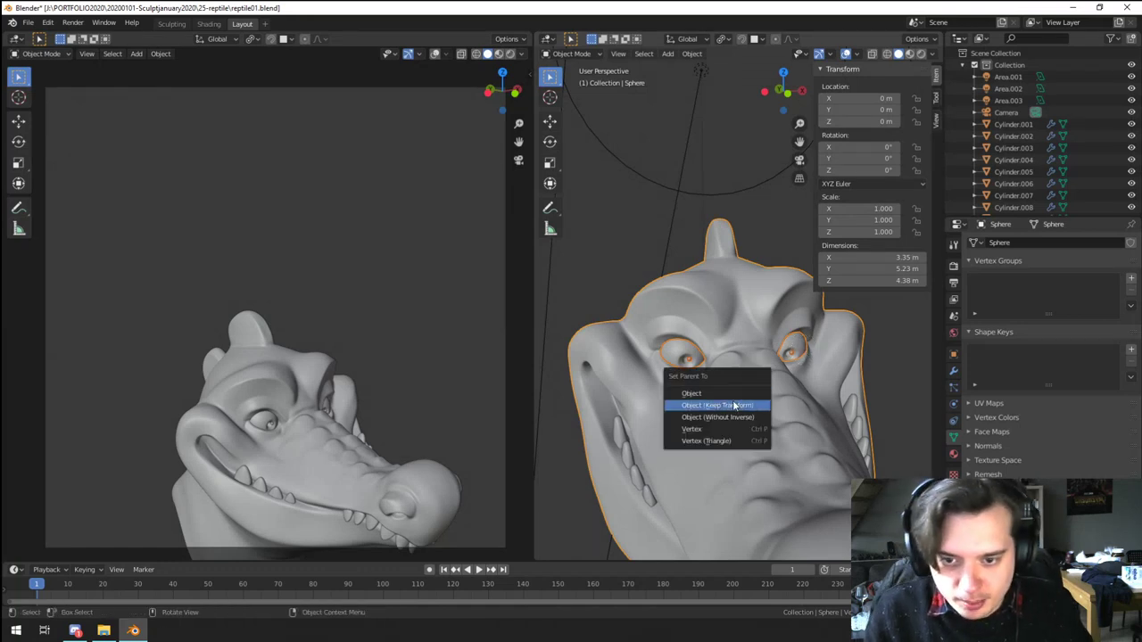
{"action": "left_click", "coordinate": [732, 406]}
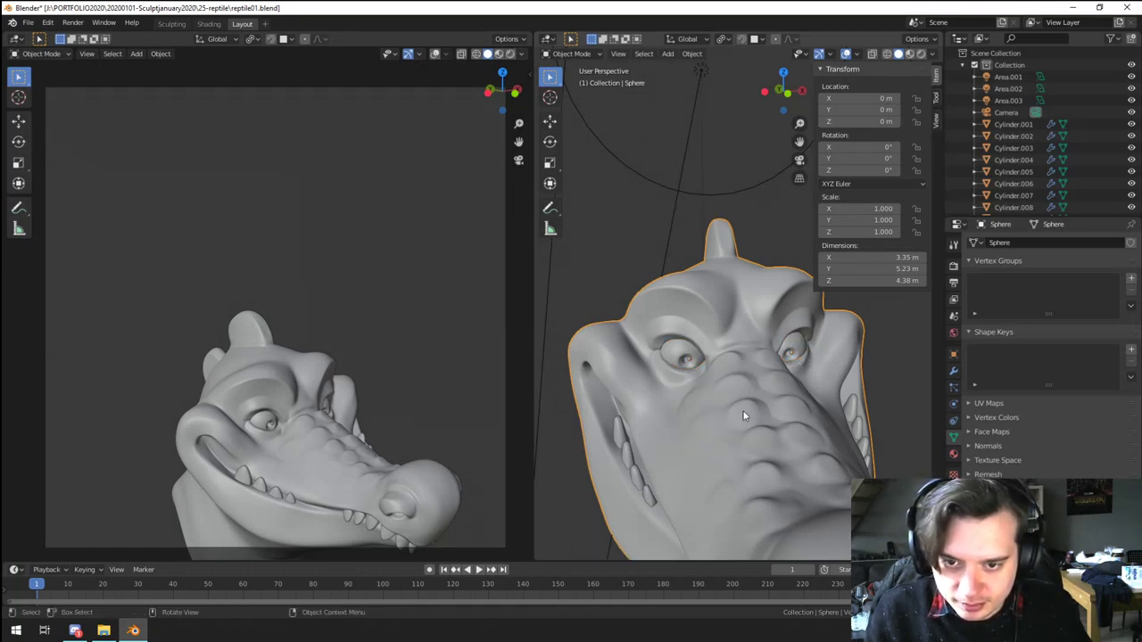
{"action": "scroll", "coordinate": [744, 415], "scroll_direction": "down", "scroll_amount": 3}
{"action": "key", "text": "g"}
{"action": "key", "text": "z"}
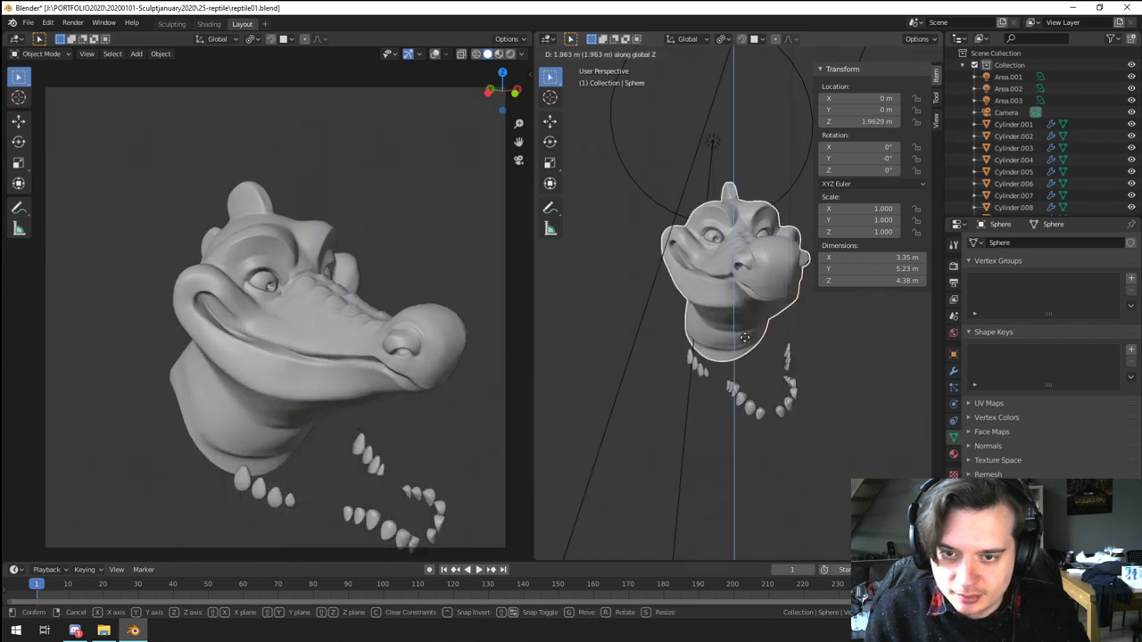
{"action": "right_click", "coordinate": [746, 341]}
Step: Circle-select all the teeth with the head, parent them to it keeping their transforms, and select only the head
{"action": "mouse_move", "coordinate": [748, 437]}
{"action": "middle_mouse_down"}
{"action": "mouse_move", "coordinate": [799, 405]}
{"action": "mouse_move", "coordinate": [778, 393]}
{"action": "middle_mouse_up"}
{"action": "key", "text": "c"}
{"action": "left_click_drag", "start_coordinate": [757, 343], "coordinate": [906, 365]}
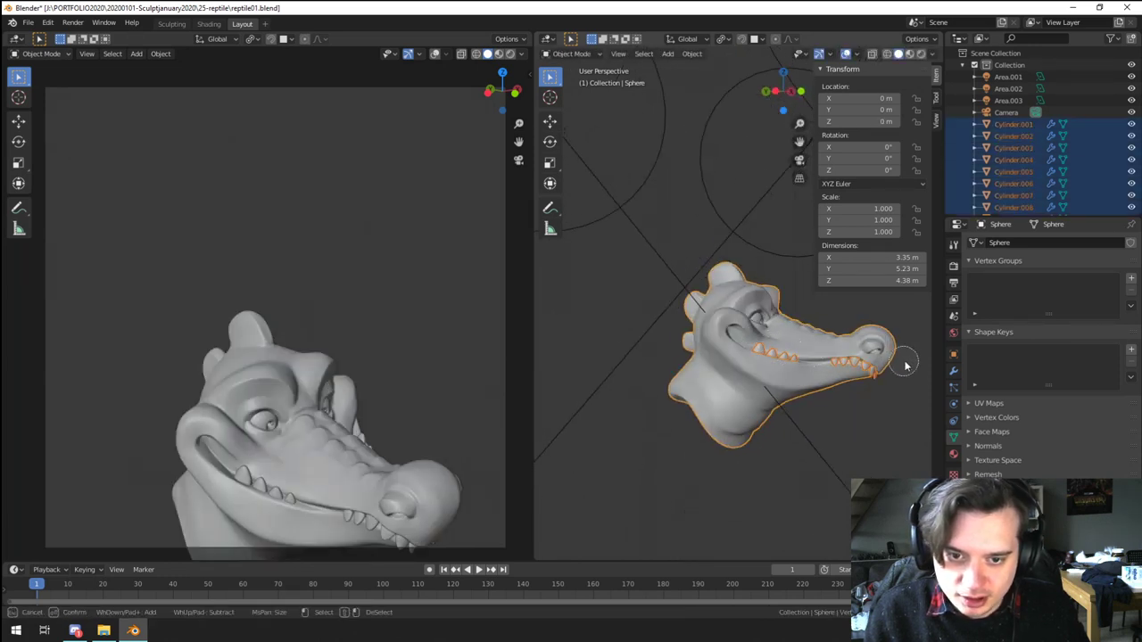
{"action": "right_click", "coordinate": [904, 362]}
{"action": "middle_click_drag", "start_coordinate": [876, 387], "coordinate": [779, 380]}
{"action": "scroll", "coordinate": [775, 379], "scroll_direction": "up", "scroll_amount": 1}
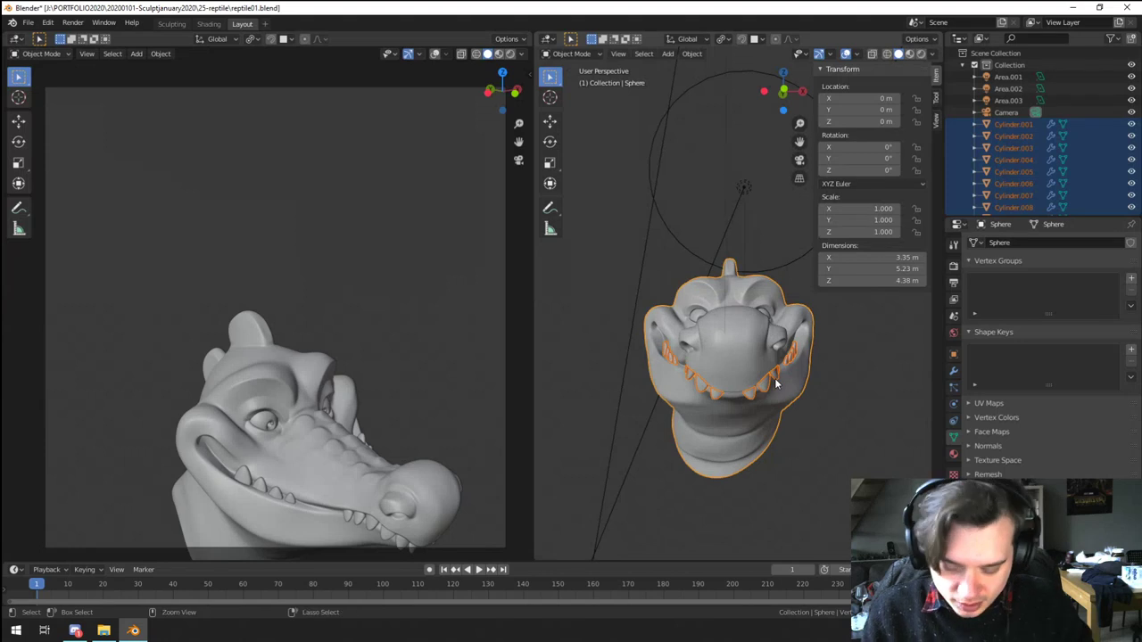
{"action": "key", "text": "ctrl+p"}
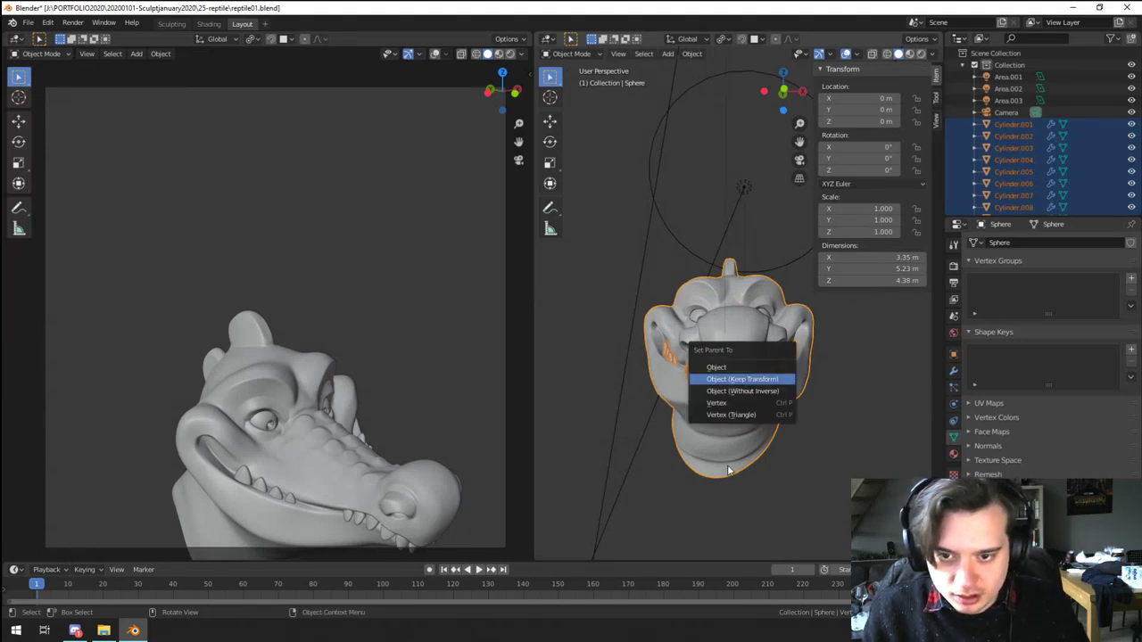
{"action": "key", "text": "Return"}
{"action": "left_click", "coordinate": [719, 449]}
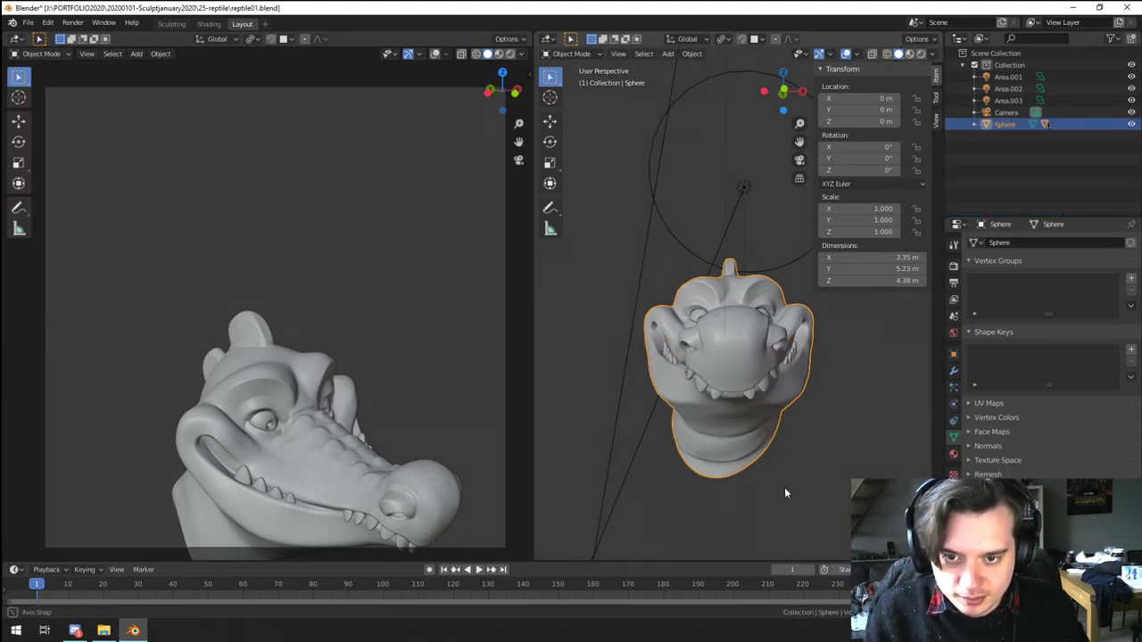
Step: Raise the head about 1.92 m along Z and tilt it slightly with a trackball rotation
{"action": "middle_click_drag", "start_coordinate": [785, 490], "coordinate": [814, 495]}
{"action": "key", "text": "g"}
{"action": "key", "text": "z"}
{"action": "left_click", "coordinate": [818, 397]}
{"action": "key", "text": "r"}
{"action": "key", "text": "r"}
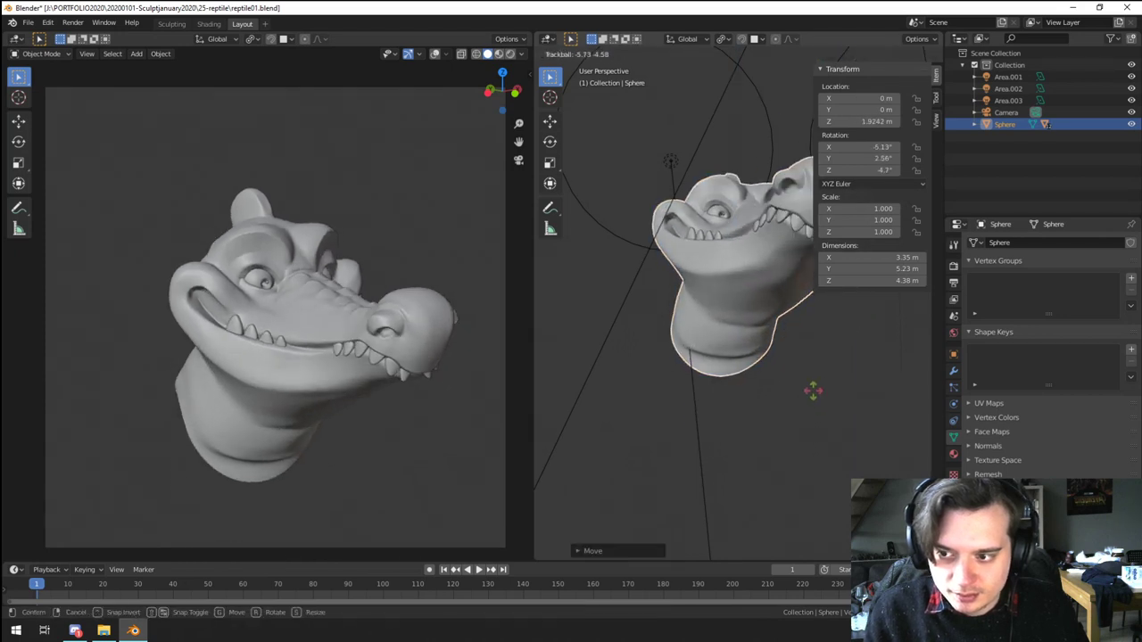
{"action": "left_click", "coordinate": [810, 395]}
Step: Shift the head sideways in the camera frame and turn and roll it into a livelier pose
{"action": "key", "text": "g"}
{"action": "left_click", "coordinate": [771, 392]}
{"action": "key", "text": "r"}
{"action": "key", "text": "r"}
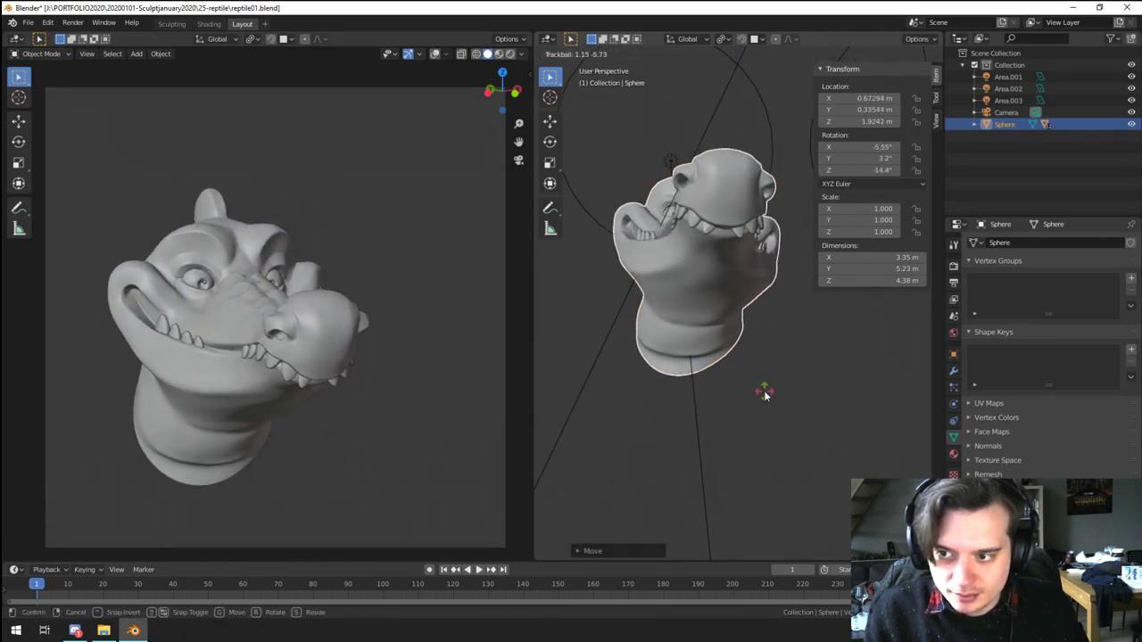
{"action": "left_click", "coordinate": [766, 394]}
{"action": "key", "text": "r"}
{"action": "left_click", "coordinate": [827, 413]}
Step: Recentre the head in the camera frame, enlarge it to a scale of about 1.121, and turn its snout to the side
{"action": "key", "text": "g"}
{"action": "left_click", "coordinate": [853, 406]}
{"action": "key", "text": "r"}
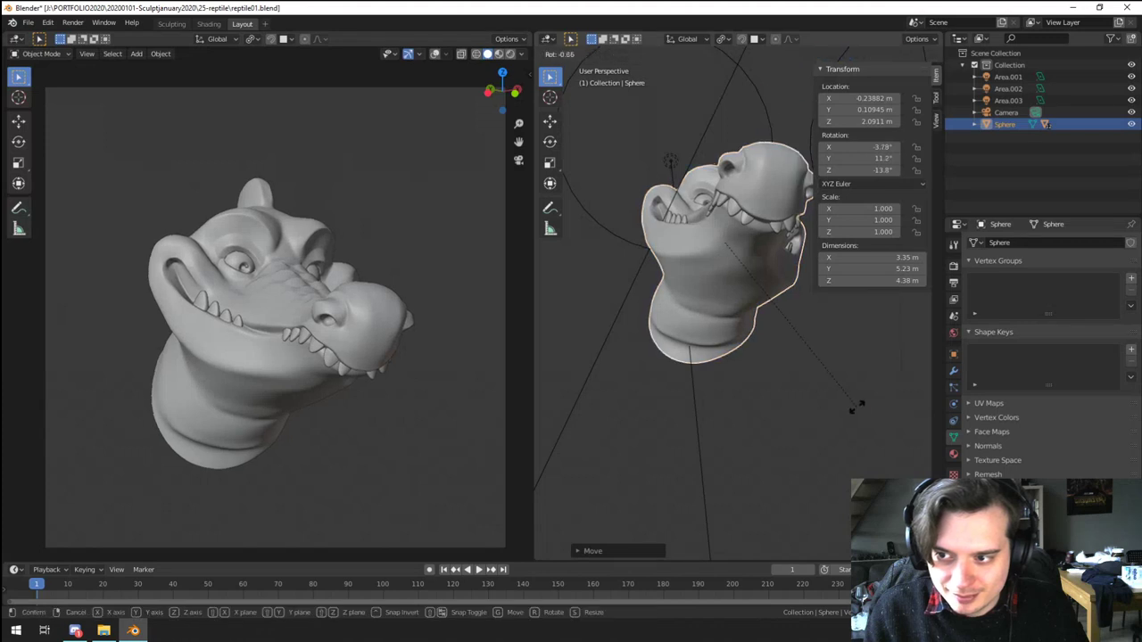
{"action": "left_click", "coordinate": [860, 406]}
{"action": "key", "text": "g"}
{"action": "left_click", "coordinate": [857, 408]}
{"action": "key", "text": "s"}
{"action": "key", "text": "r"}
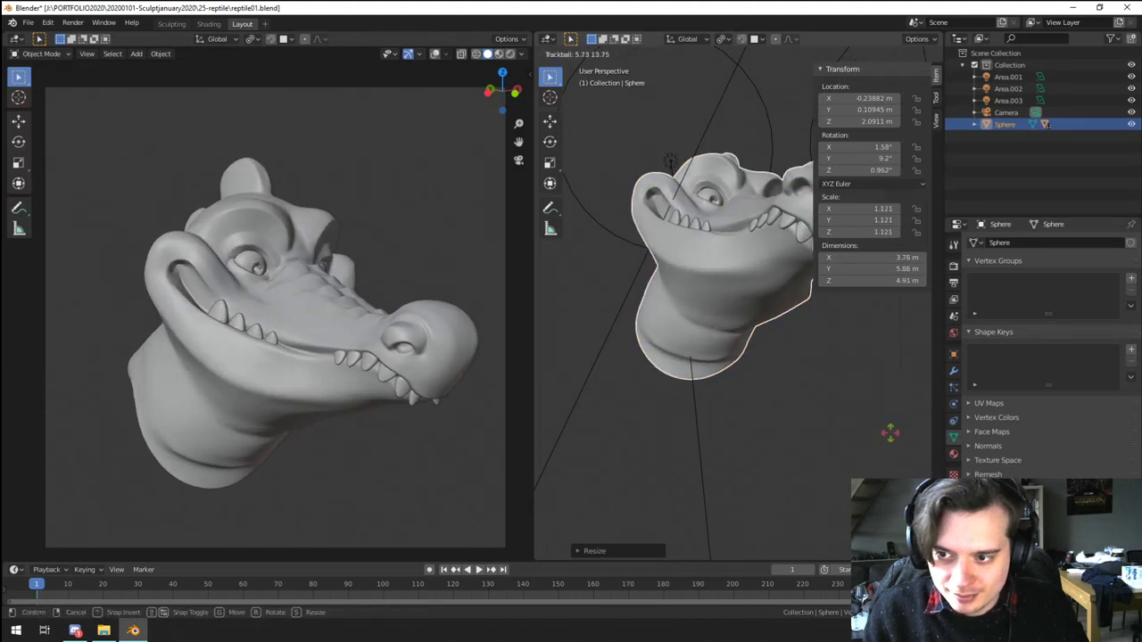
{"action": "left_click", "coordinate": [886, 431]}
Step: Fine-tune the head's framing at a scale of 1.133, moving it to about X -0.31, Y 0.13, Z 2.28 m
{"action": "key", "text": "g"}
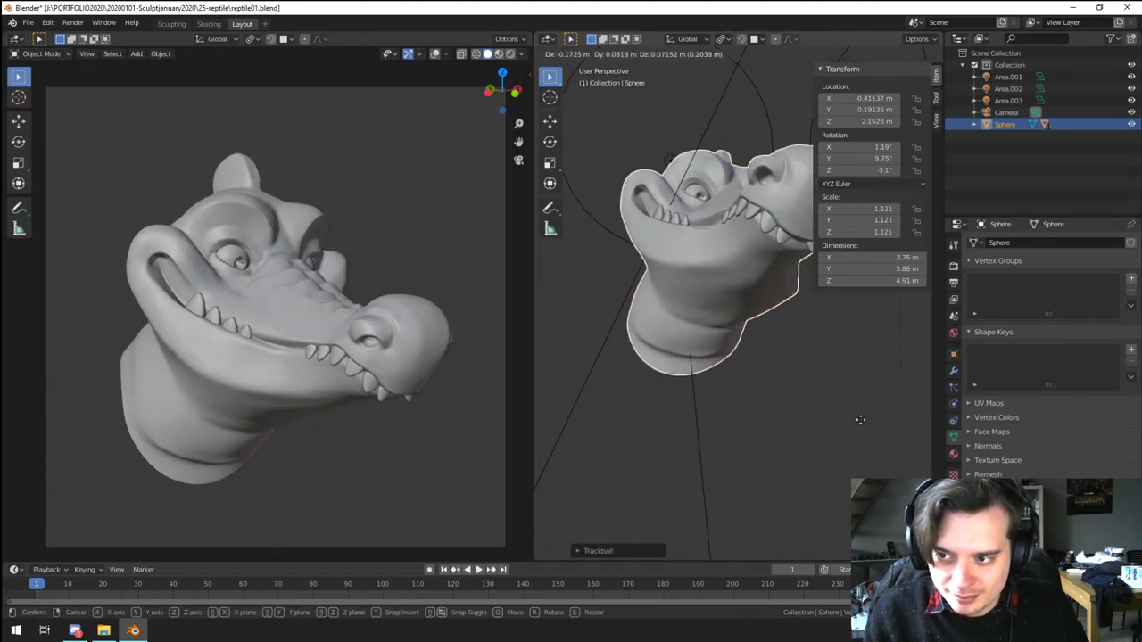
{"action": "left_click", "coordinate": [874, 413]}
{"action": "key", "text": "s"}
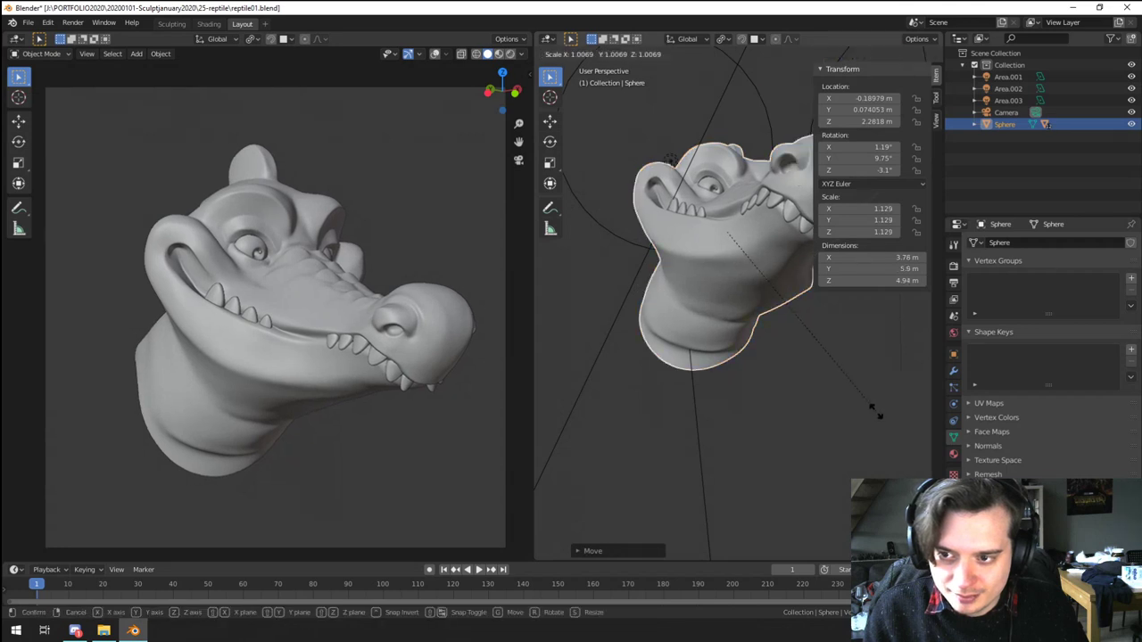
{"action": "left_click", "coordinate": [875, 412]}
{"action": "key", "text": "g"}
{"action": "left_click", "coordinate": [868, 411]}
{"action": "scroll", "coordinate": [858, 395], "scroll_direction": "down", "scroll_amount": 6}
{"action": "scroll", "coordinate": [826, 394], "scroll_direction": "up", "scroll_amount": 3}
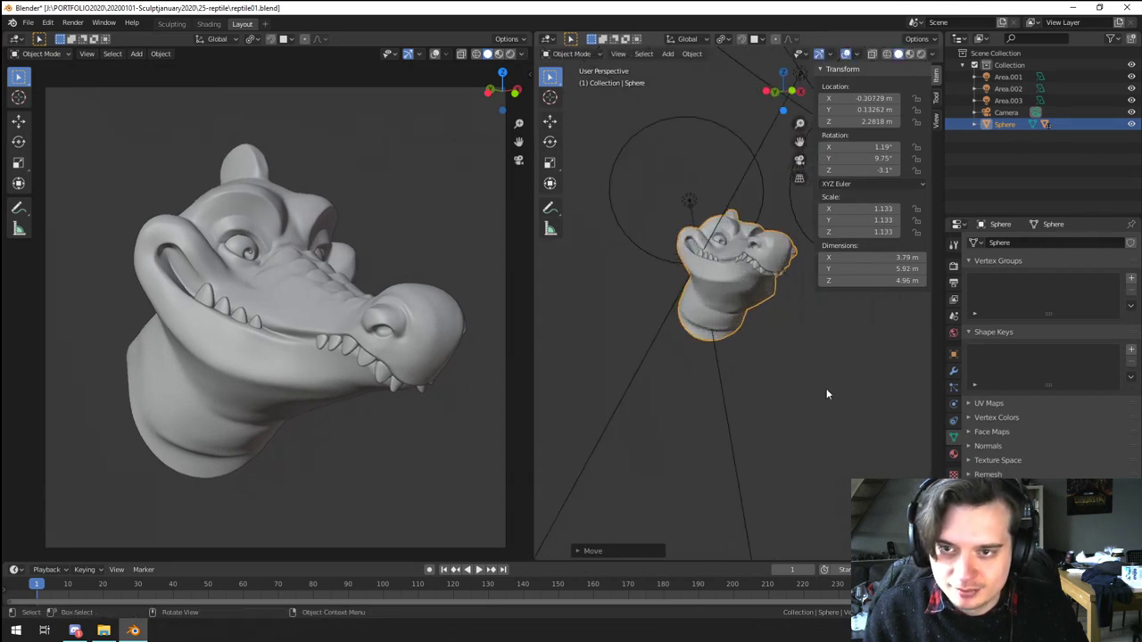
{"action": "scroll", "coordinate": [826, 393], "scroll_direction": "down", "scroll_amount": 2}
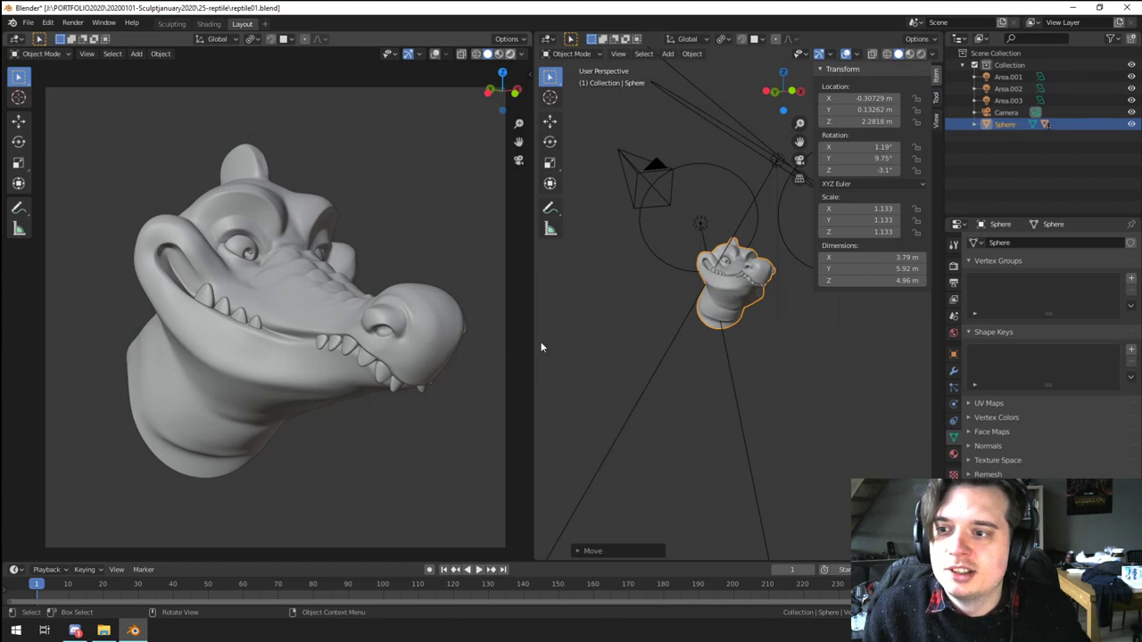
Step: Show the camera view in rendered shading and bring the whole light setup into sight in the other viewport
{"action": "key", "text": "z"}
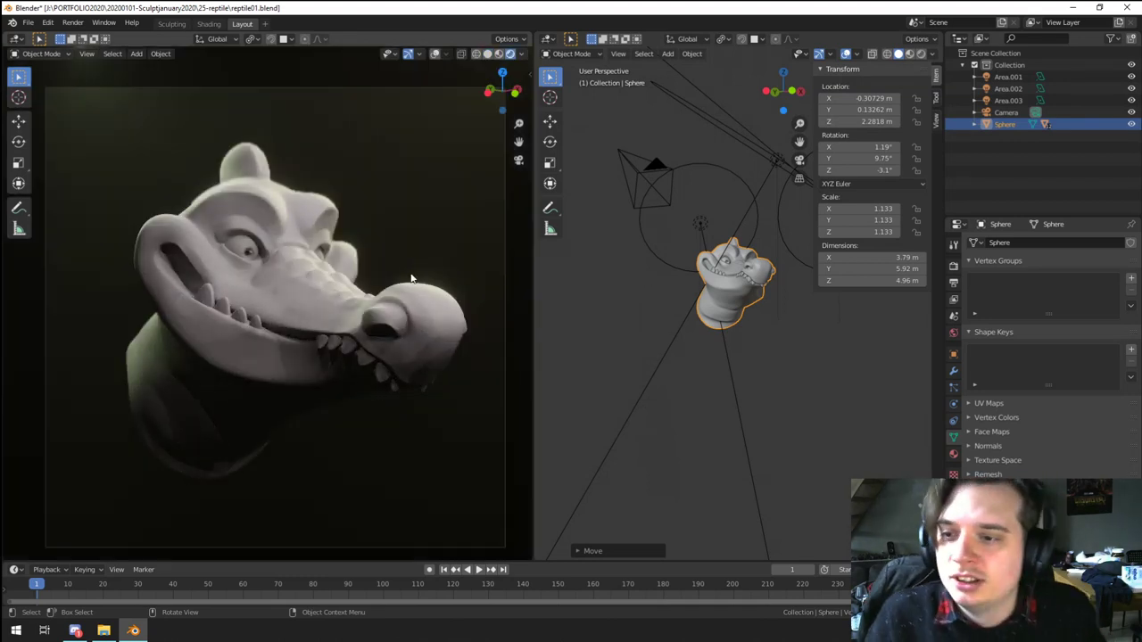
{"action": "scroll", "coordinate": [706, 316], "scroll_direction": "down", "scroll_amount": 6}
{"action": "middle_click_drag", "start_coordinate": [705, 317], "coordinate": [758, 376]}
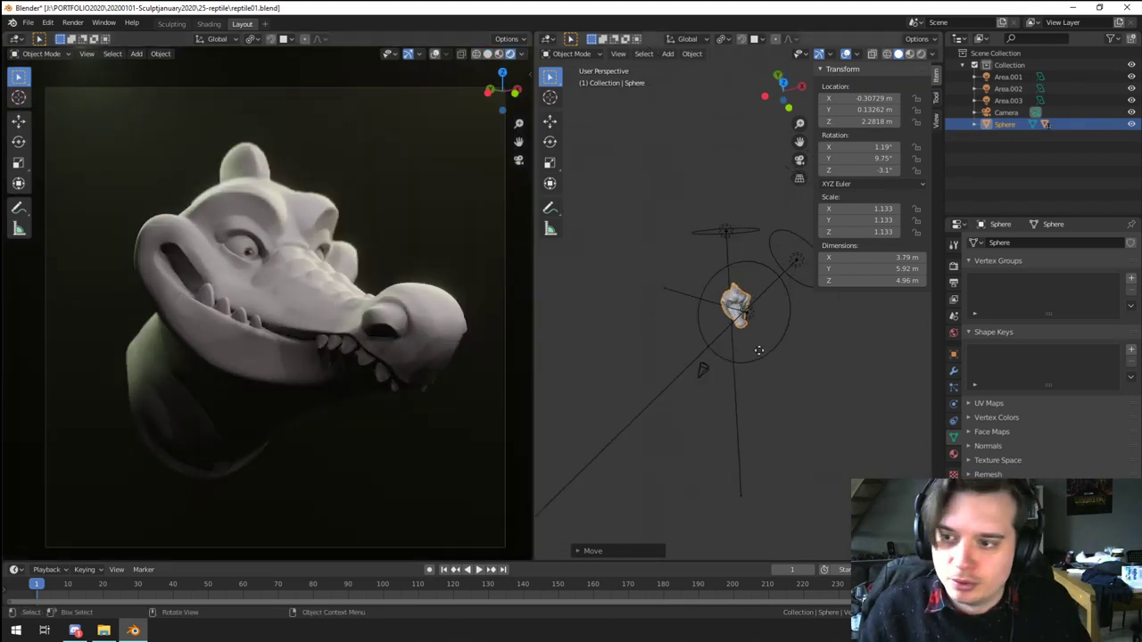
Step: Try moving the area light Area.001 to the side of the head
{"action": "left_click", "coordinate": [759, 355]}
{"action": "key", "text": "g"}
{"action": "left_click", "coordinate": [830, 380]}
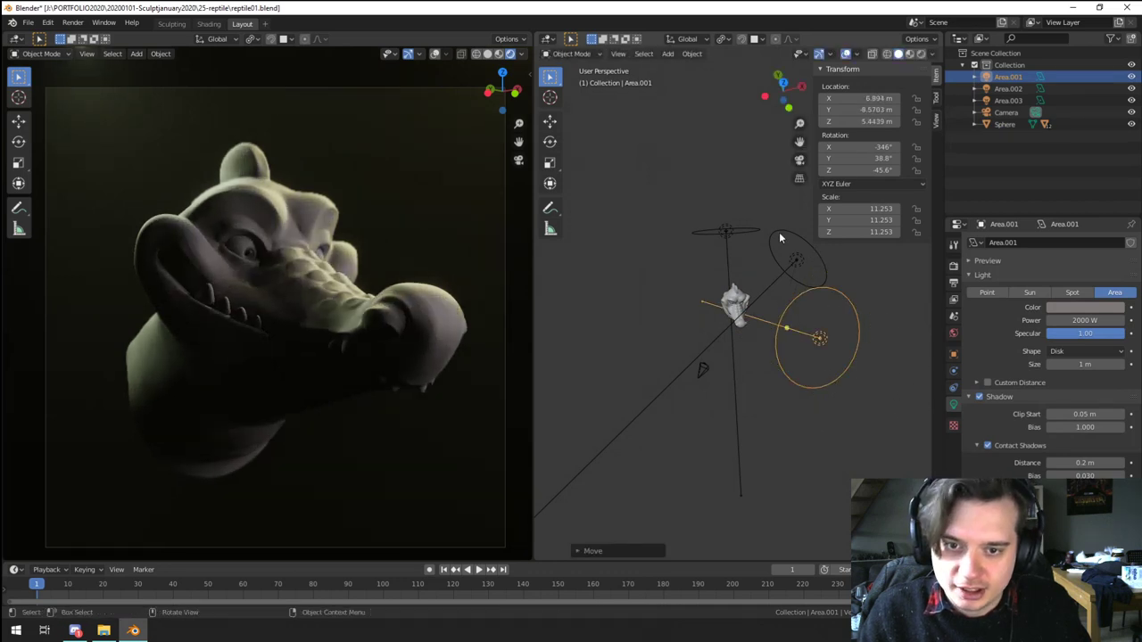
Step: Delete the area lights Area.001 and Area.003, keeping only Area.002
{"action": "left_click_drag", "start_coordinate": [779, 236], "coordinate": [715, 236], "text": "shift"}
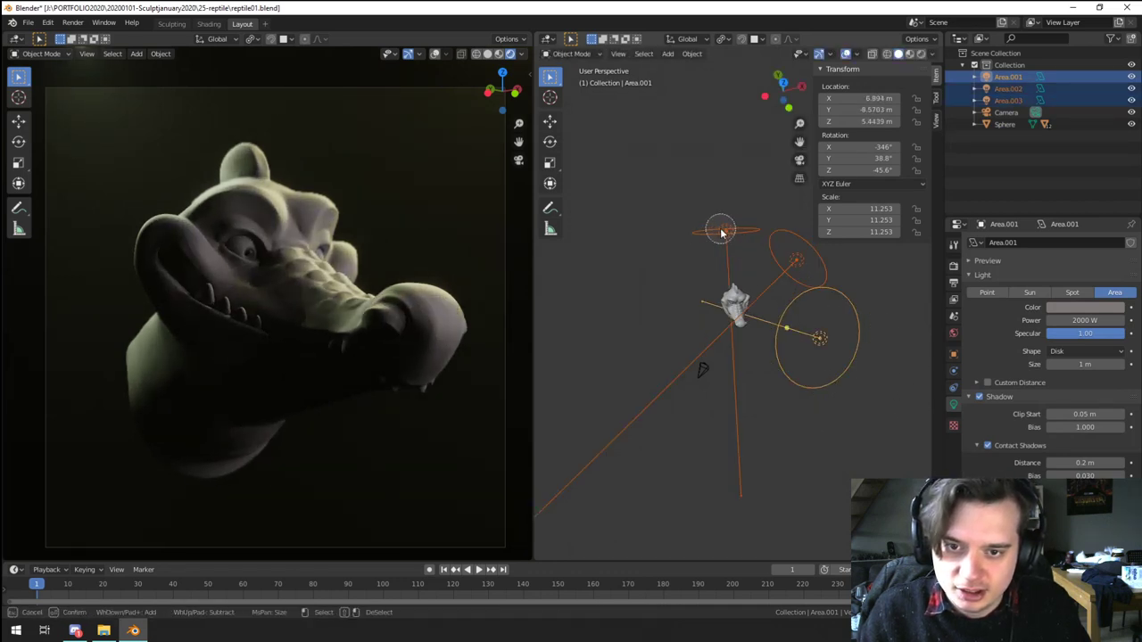
{"action": "middle_click", "coordinate": [721, 232]}
{"action": "right_click", "coordinate": [758, 251]}
{"action": "key", "text": "Delete"}
Step: Move the remaining area light down towards the snout and rotate it to face the head
{"action": "left_click", "coordinate": [752, 228]}
{"action": "key", "text": "g"}
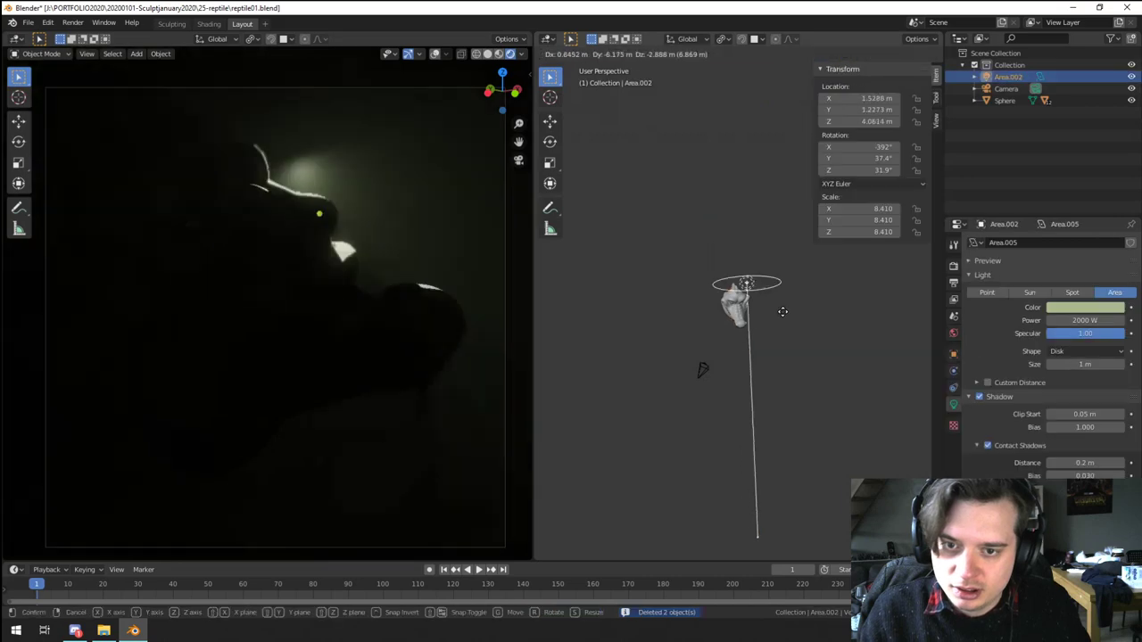
{"action": "left_click", "coordinate": [788, 347]}
{"action": "middle_click_drag", "start_coordinate": [790, 344], "coordinate": [896, 272]}
{"action": "key", "text": "r"}
{"action": "left_click", "coordinate": [797, 404]}
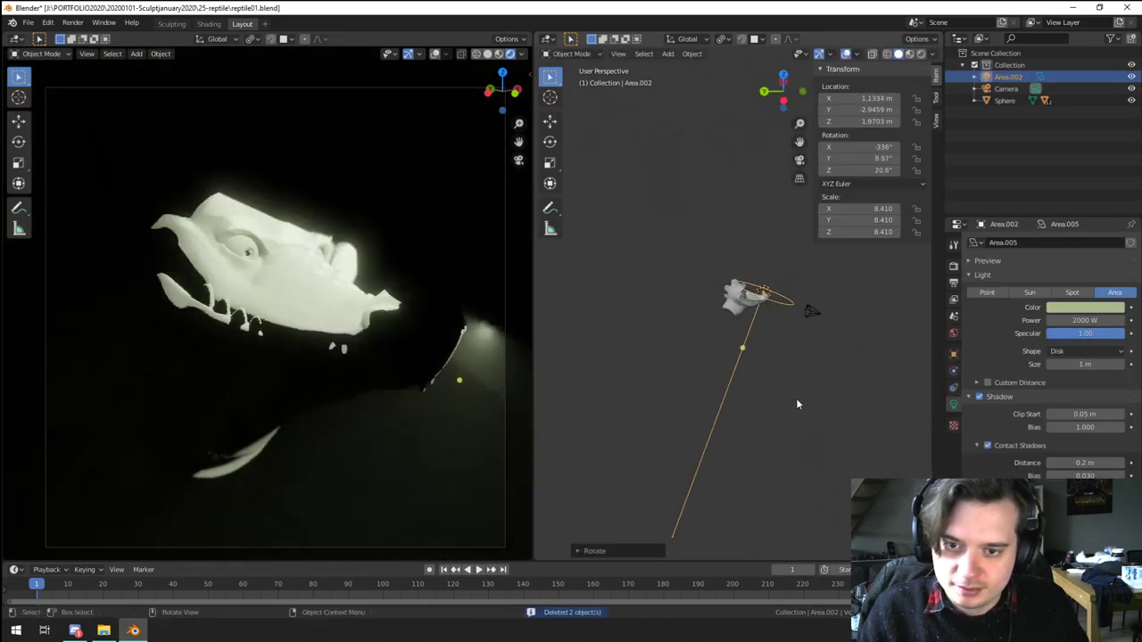
Step: Place the area light in front of and above the head and change its colour to near-white with 0.030 saturation
{"action": "middle_click_drag", "start_coordinate": [798, 404], "coordinate": [833, 358]}
{"action": "key", "text": "g"}
{"action": "left_click", "coordinate": [862, 321]}
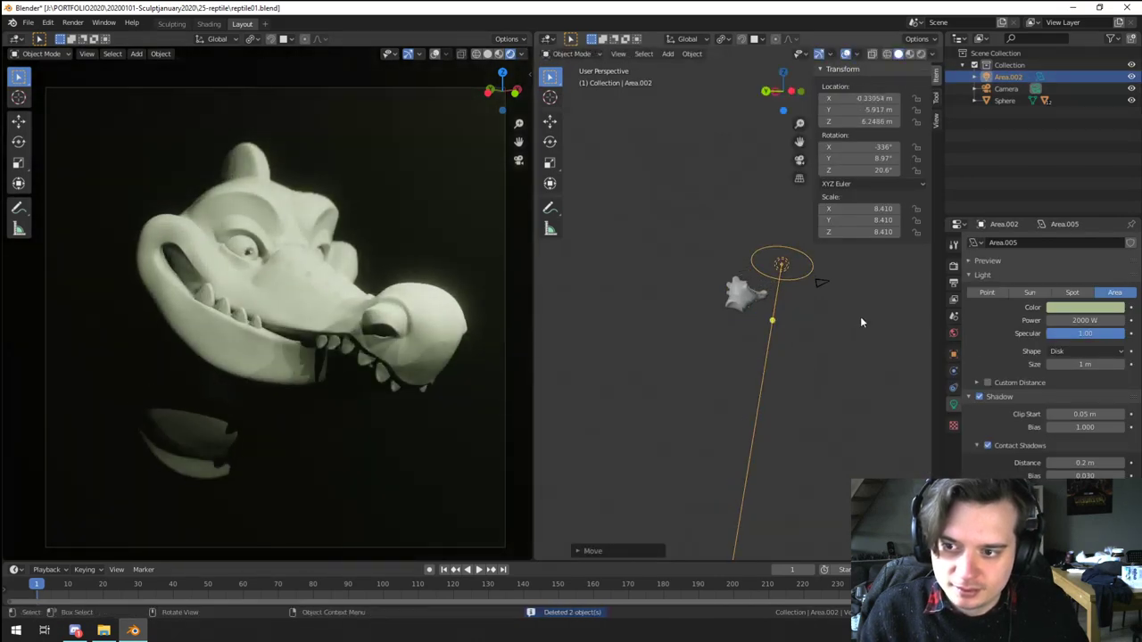
{"action": "left_click", "coordinate": [1100, 308]}
{"action": "left_click", "coordinate": [1066, 198]}
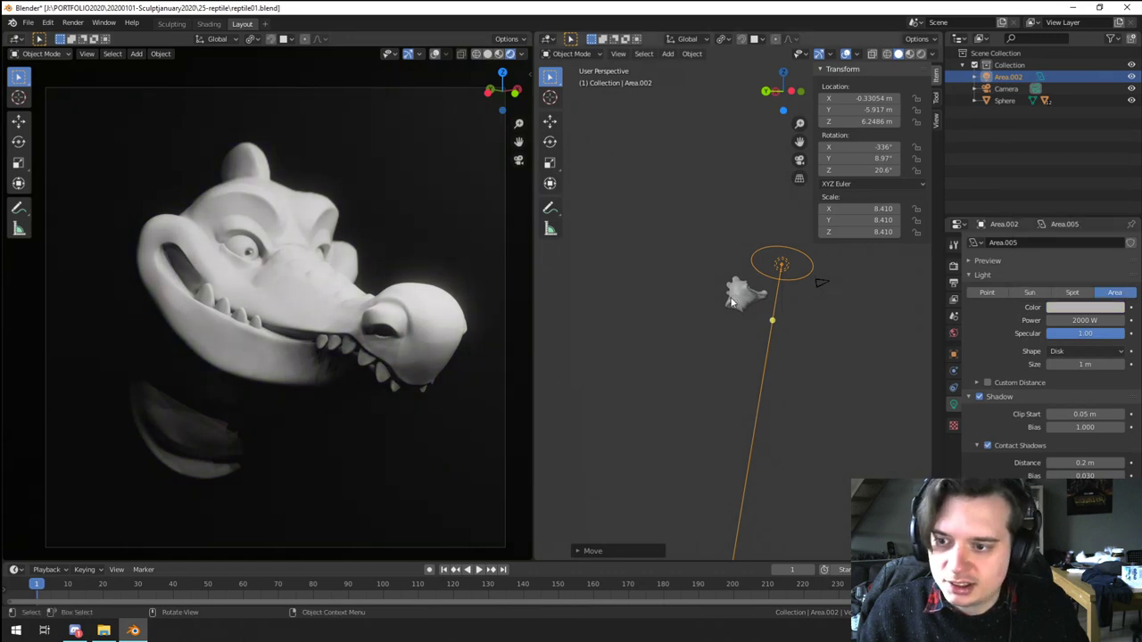
Step: Move and rotate the area light across to the other side of the head to light the face and neck evenly
{"action": "key", "text": "g"}
{"action": "left_click", "coordinate": [702, 311]}
{"action": "middle_click_drag", "start_coordinate": [803, 343], "coordinate": [662, 355]}
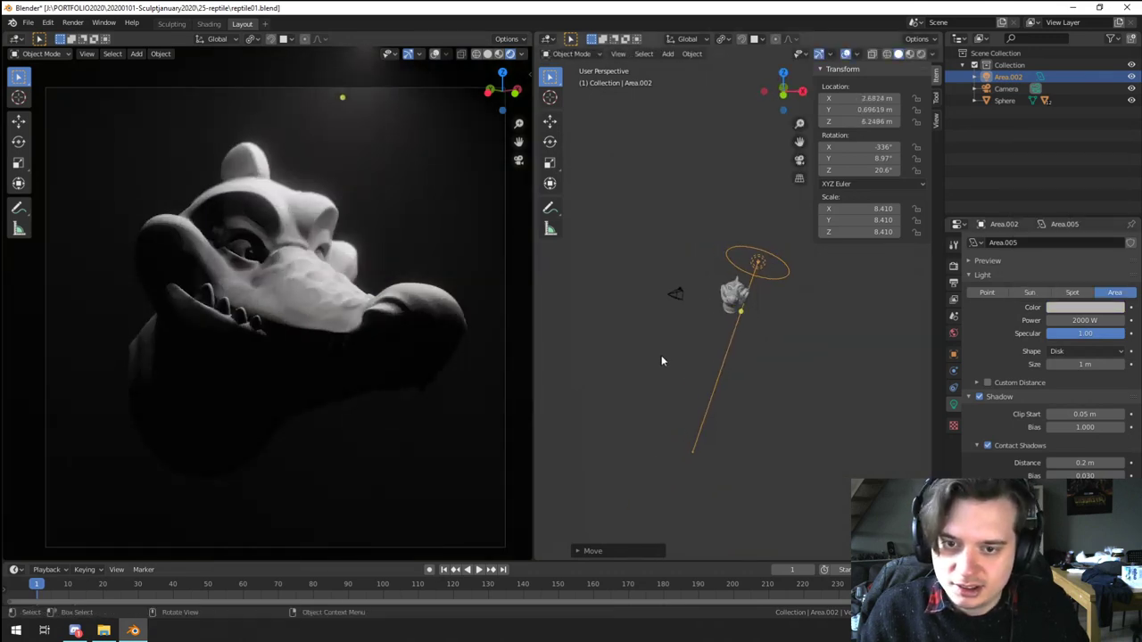
{"action": "key", "text": "r"}
{"action": "left_click", "coordinate": [822, 327]}
{"action": "key", "text": "g"}
{"action": "left_click", "coordinate": [748, 328]}
{"action": "middle_click_drag", "start_coordinate": [748, 330], "coordinate": [788, 356]}
{"action": "key", "text": "g"}
{"action": "left_click", "coordinate": [777, 447]}
{"action": "key", "text": "g"}
{"action": "left_click", "coordinate": [770, 347]}
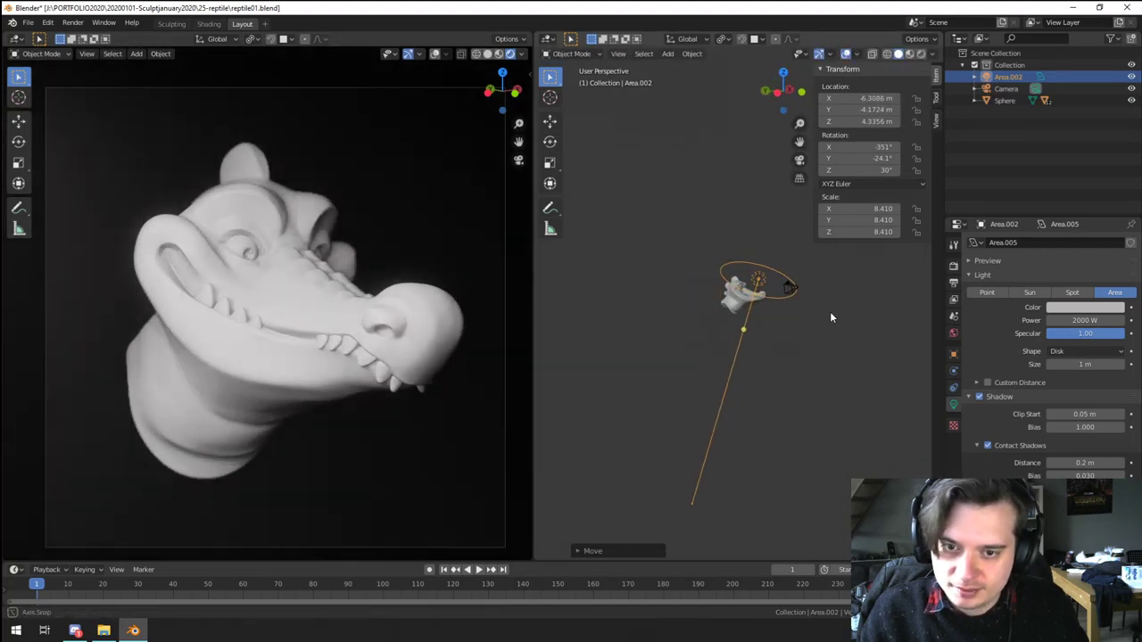
Step: Re-aim the area light at the head from the front and above, placing it at about X 0.39, Y -5.99, Z 4.84 m
{"action": "key", "text": "g"}
{"action": "left_click", "coordinate": [778, 331]}
{"action": "key", "text": "r"}
{"action": "left_click", "coordinate": [789, 343]}
{"action": "key", "text": "g"}
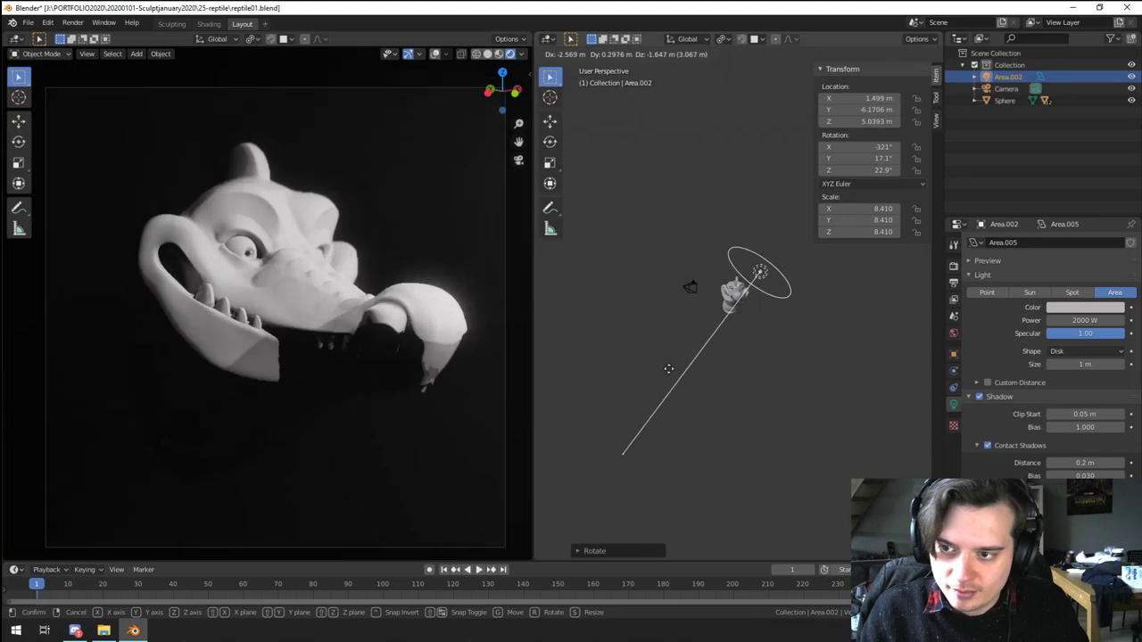
{"action": "left_click", "coordinate": [701, 373]}
{"action": "key", "text": "g"}
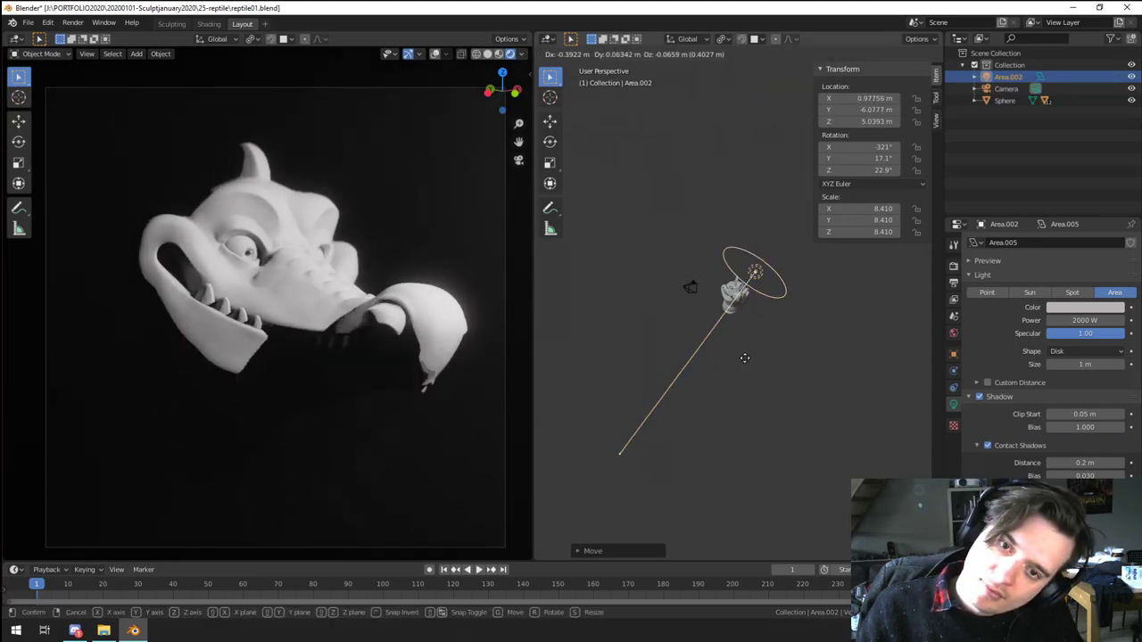
{"action": "left_click", "coordinate": [765, 312]}
{"action": "middle_click_drag", "start_coordinate": [766, 313], "coordinate": [771, 355]}
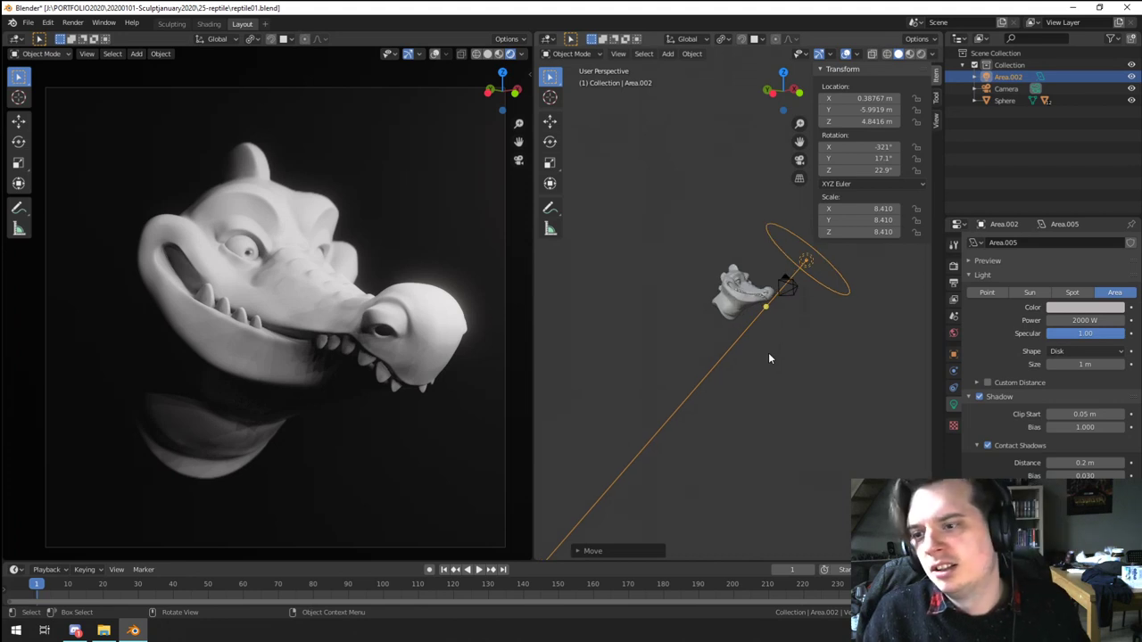
Step: Darken the area light's colour to value 0.593 and reposition the light above the snout at scale 8.828, rotated to X -328°
{"action": "left_click", "coordinate": [1101, 308]}
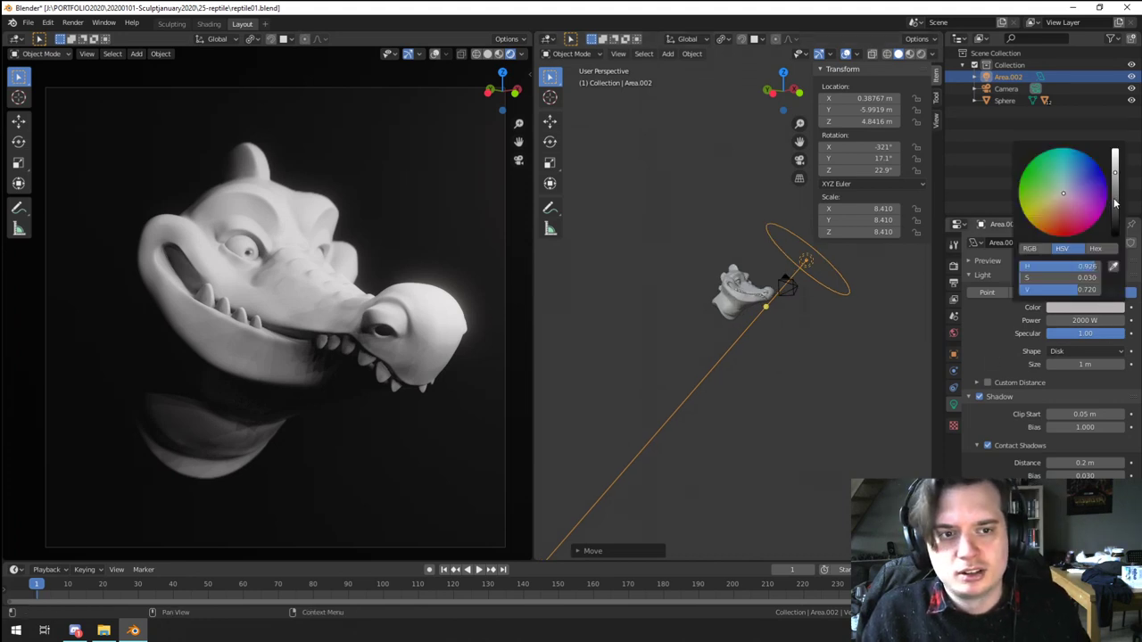
{"action": "left_click_drag", "start_coordinate": [1118, 182], "coordinate": [1117, 184]}
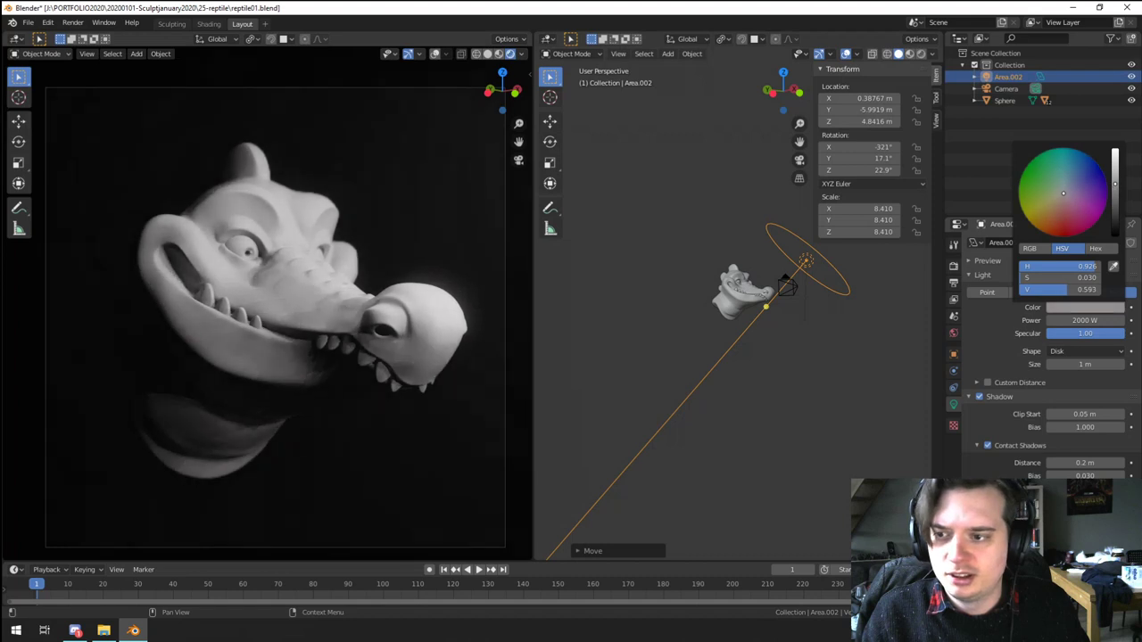
{"action": "key", "text": "s"}
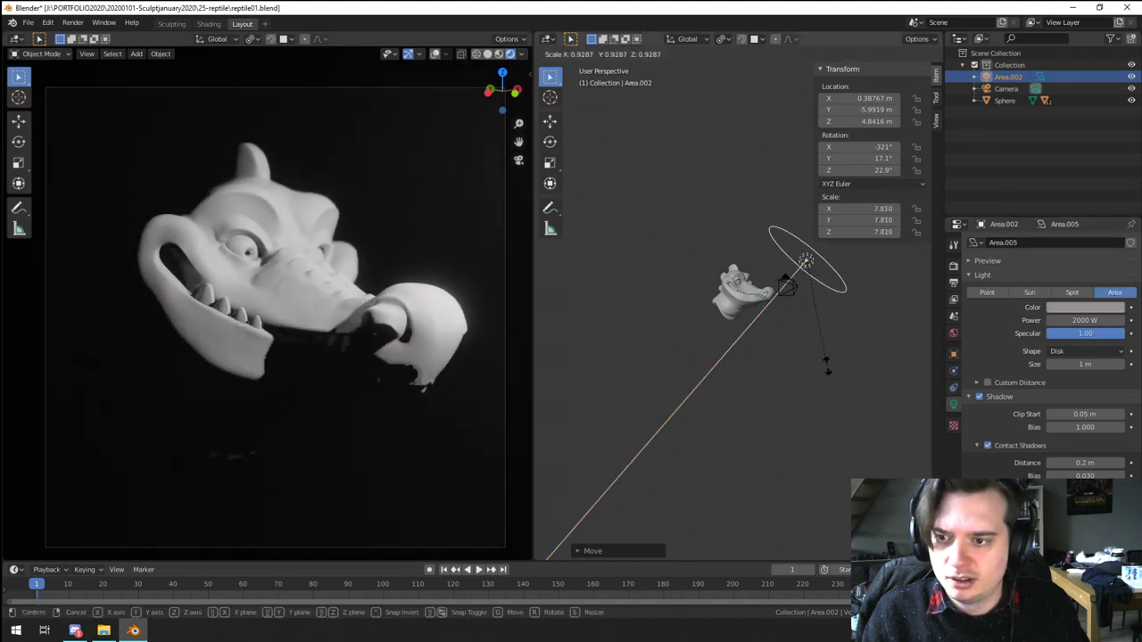
{"action": "left_click", "coordinate": [830, 378]}
{"action": "key", "text": "r"}
{"action": "left_click", "coordinate": [847, 379]}
{"action": "key", "text": "g"}
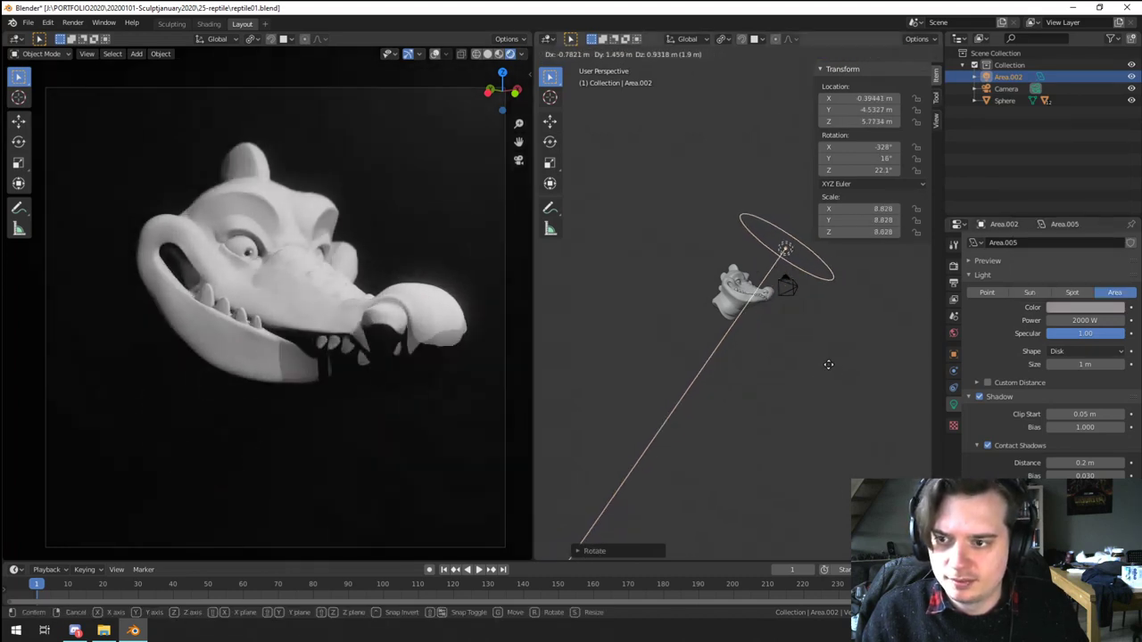
{"action": "left_click", "coordinate": [832, 370]}
Step: Duplicate the area light and aim the copy at the head from behind, at about X -1.05, Y 6.83, Z 5.76 m
{"action": "middle_click_drag", "start_coordinate": [831, 375], "coordinate": [730, 408]}
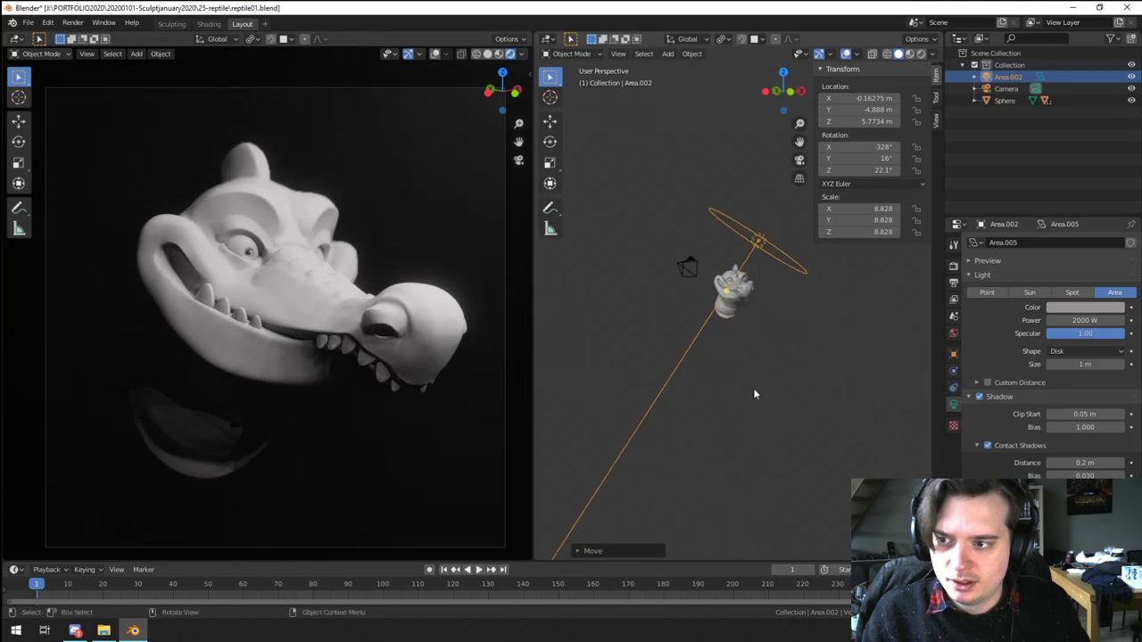
{"action": "middle_click_drag", "start_coordinate": [723, 360], "coordinate": [812, 451]}
{"action": "key", "text": "shift+d"}
{"action": "left_click", "coordinate": [696, 418]}
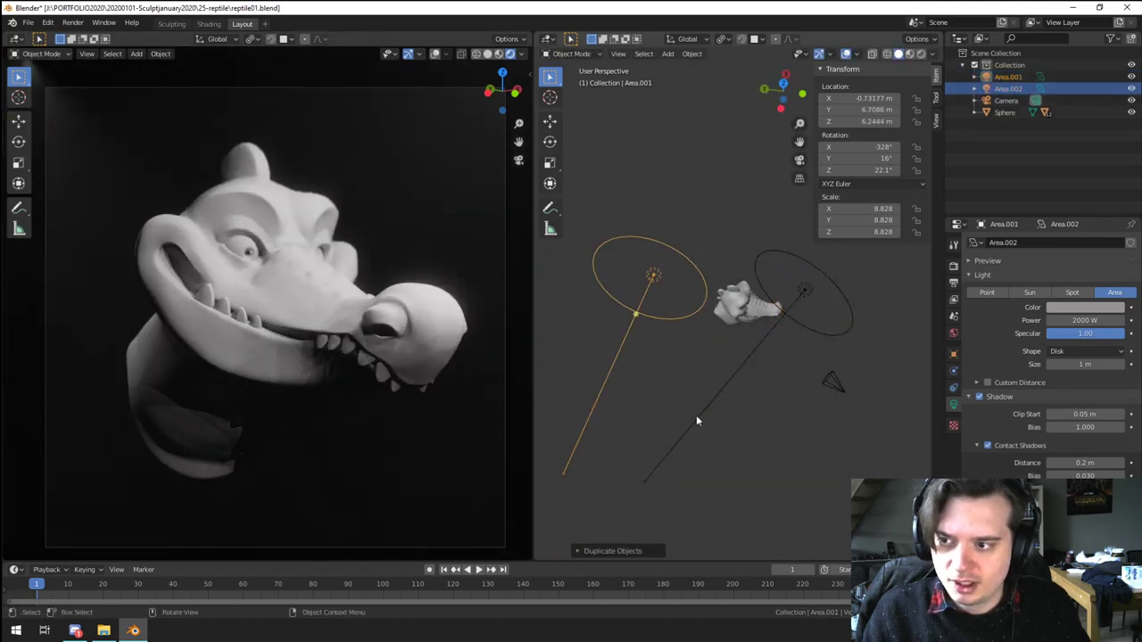
{"action": "middle_click_drag", "start_coordinate": [696, 416], "coordinate": [698, 357]}
{"action": "key", "text": "r"}
{"action": "left_click", "coordinate": [748, 222]}
{"action": "key", "text": "g"}
{"action": "left_click", "coordinate": [756, 320]}
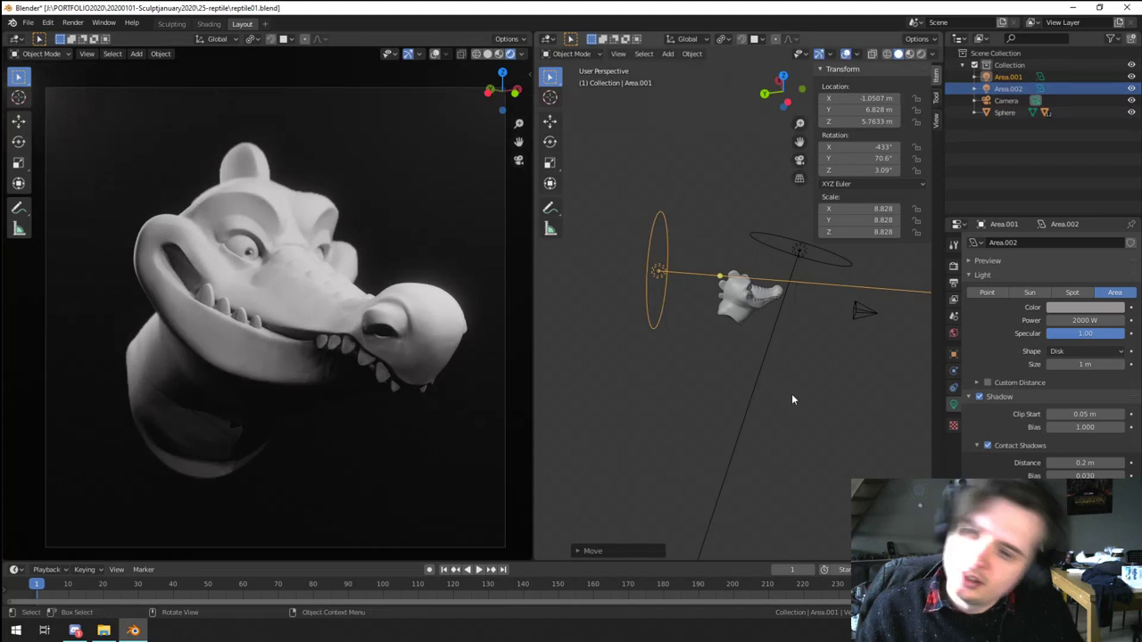
Step: Duplicate the rear area light and aim the new copy at the head's side from about X -12.25, Y -4.95, Z 3.61 m
{"action": "middle_click_drag", "start_coordinate": [800, 401], "coordinate": [825, 419]}
{"action": "scroll", "coordinate": [825, 419], "scroll_direction": "down", "scroll_amount": 2}
{"action": "key", "text": "shift+d"}
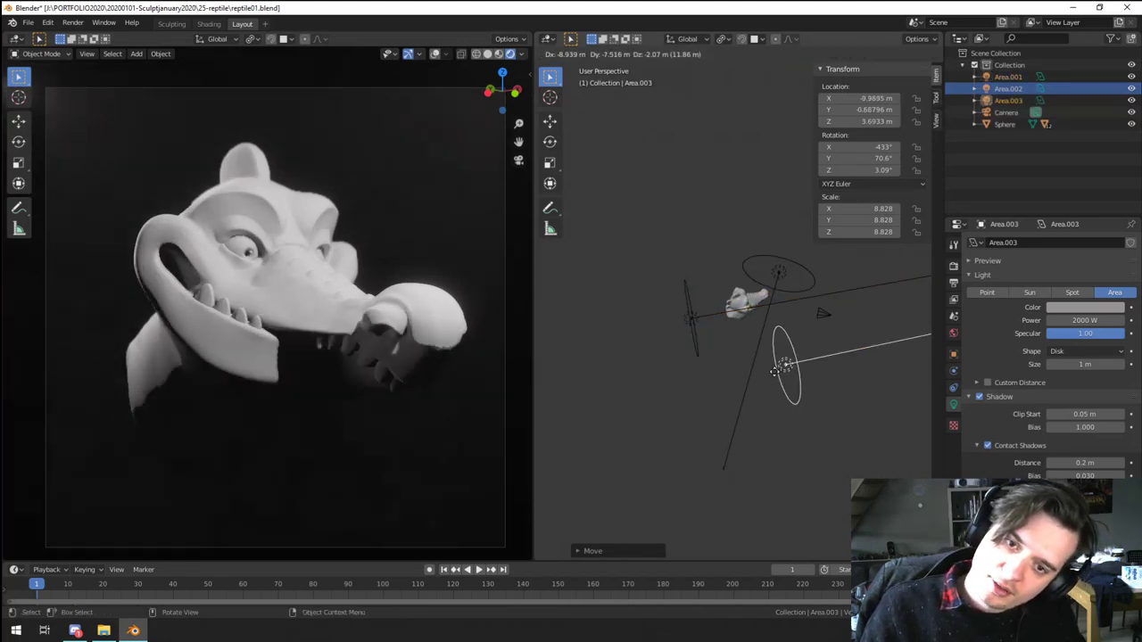
{"action": "left_click", "coordinate": [862, 391]}
{"action": "key", "text": "r"}
{"action": "left_click", "coordinate": [803, 335]}
{"action": "key", "text": "g"}
{"action": "left_click", "coordinate": [839, 393]}
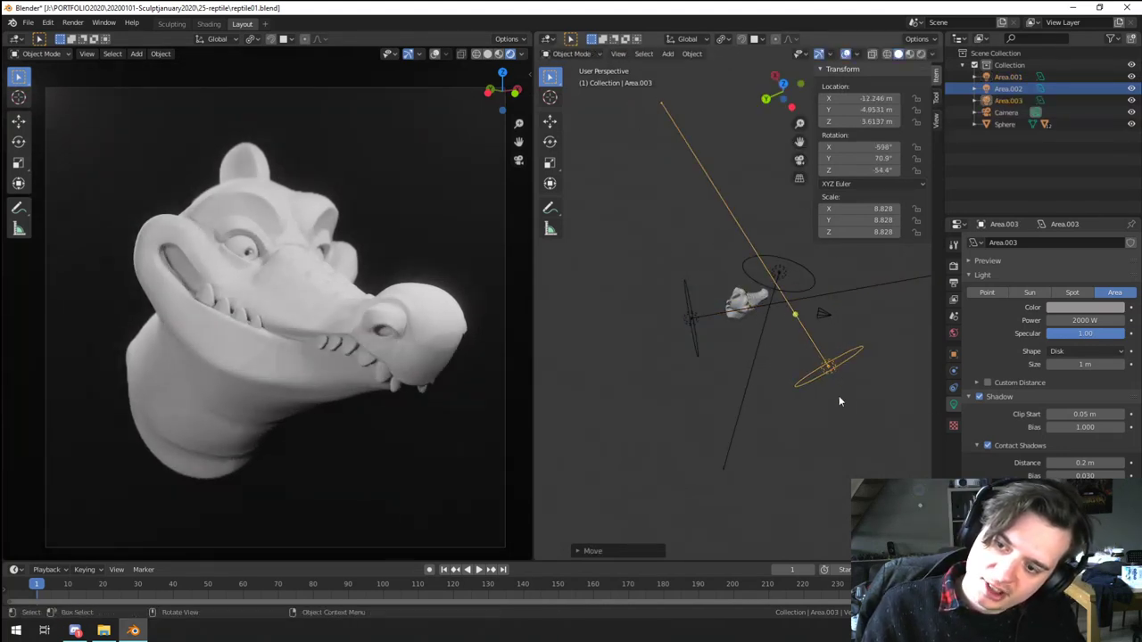
Step: Enlarge the side area light to scale 30.011 and lower it to about X -10.74, Y -3.82, Z 0.42 m
{"action": "middle_click_drag", "start_coordinate": [839, 399], "coordinate": [883, 305]}
{"action": "key", "text": "g"}
{"action": "left_click", "coordinate": [859, 326]}
{"action": "key", "text": "s"}
{"action": "left_click", "coordinate": [895, 424]}
{"action": "key", "text": "g"}
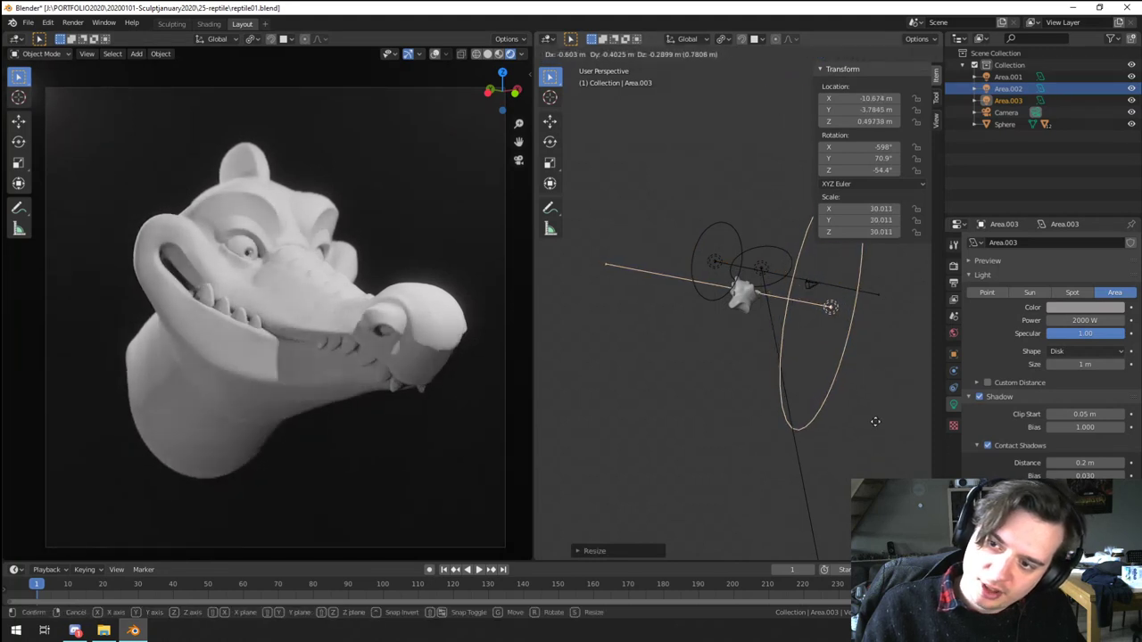
{"action": "left_click", "coordinate": [876, 420]}
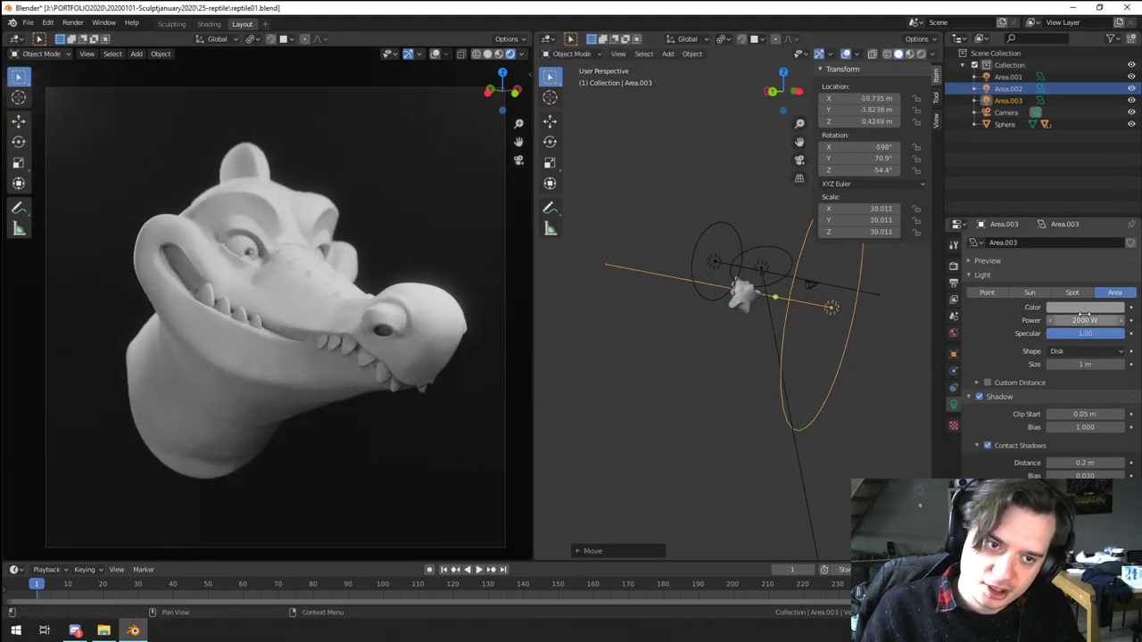
Step: Darken the side light's colour to value 0.360 and aim it upwards from below at about X -10.00, Y -3.22, Z -2.91 m
{"action": "left_click", "coordinate": [1084, 309]}
{"action": "mouse_move", "coordinate": [1115, 196]}
{"action": "left_mouse_down"}
{"action": "mouse_move", "coordinate": [1115, 222]}
{"action": "mouse_move", "coordinate": [1116, 208]}
{"action": "left_mouse_up"}
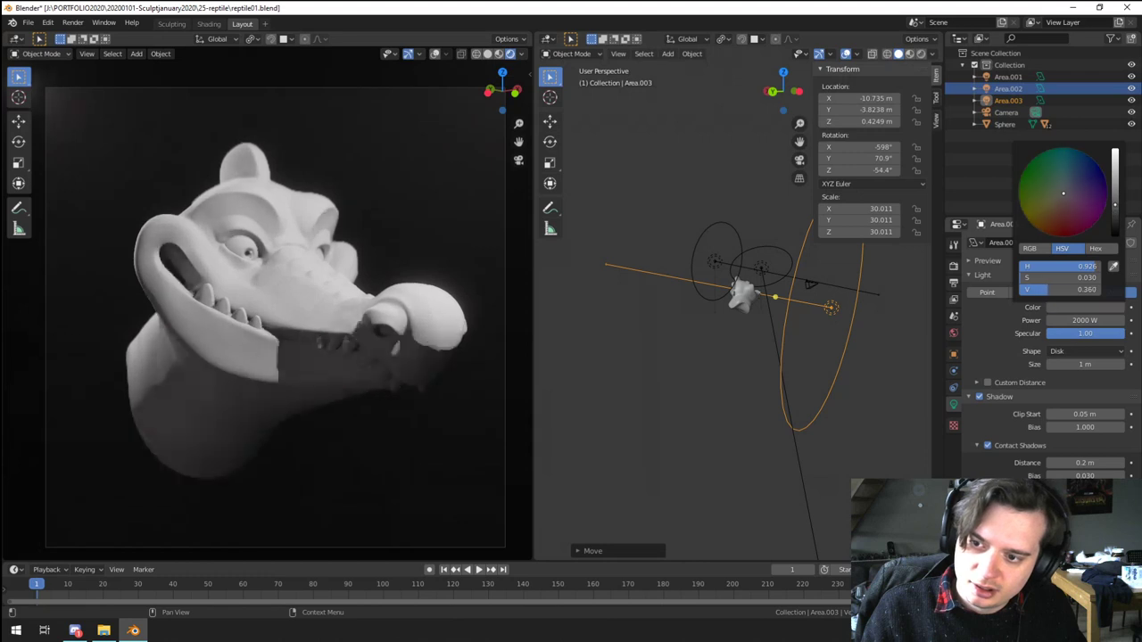
{"action": "key", "text": "r"}
{"action": "left_click", "coordinate": [766, 409]}
{"action": "key", "text": "g"}
{"action": "left_click", "coordinate": [758, 433]}
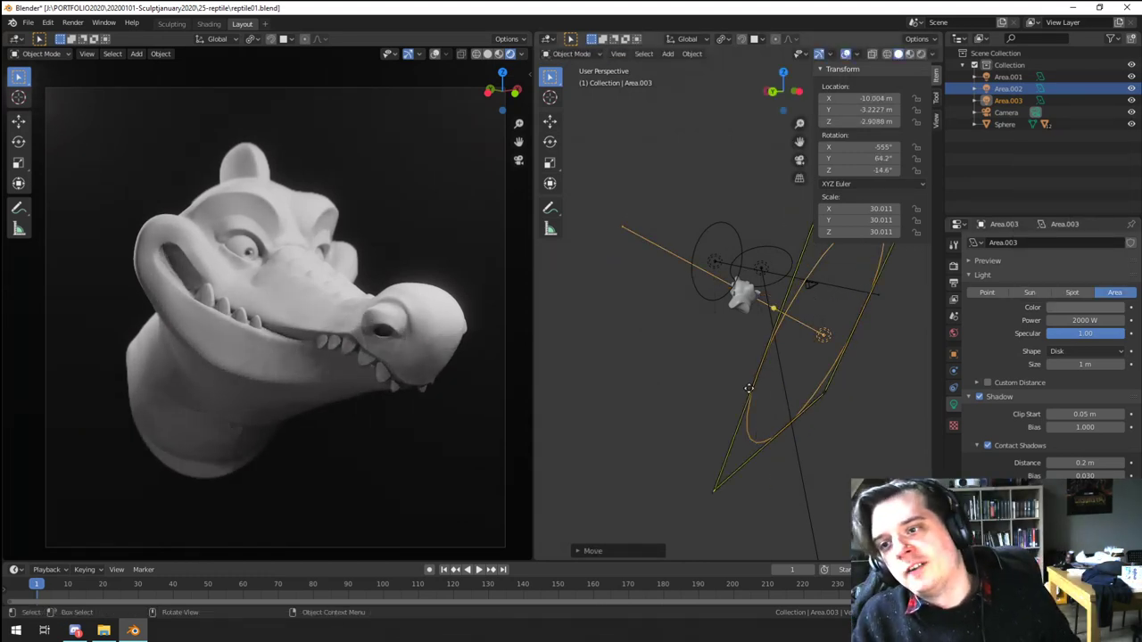
Step: Tilt the head sculpt to about X 10.7°, Y 4.17°, Z -5.81° and raise it to about Z 2.44 m
{"action": "middle_click_drag", "start_coordinate": [760, 393], "coordinate": [681, 397]}
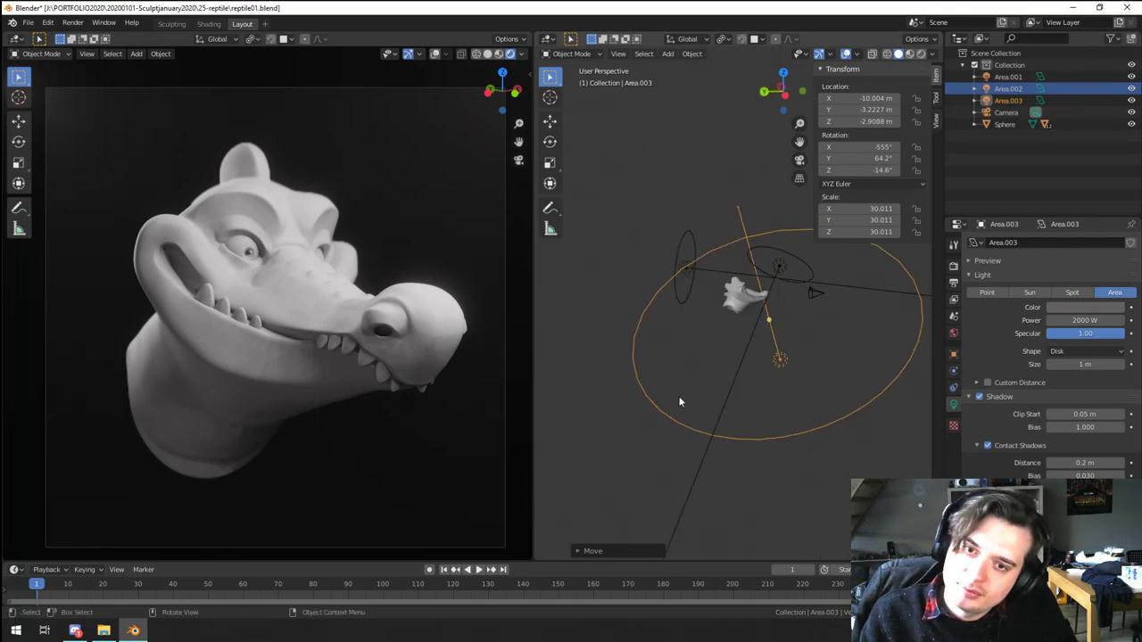
{"action": "scroll", "coordinate": [736, 336], "scroll_direction": "up", "scroll_amount": 6}
{"action": "middle_click_drag", "start_coordinate": [736, 337], "coordinate": [607, 325]}
{"action": "scroll", "coordinate": [608, 329], "scroll_direction": "up", "scroll_amount": 2}
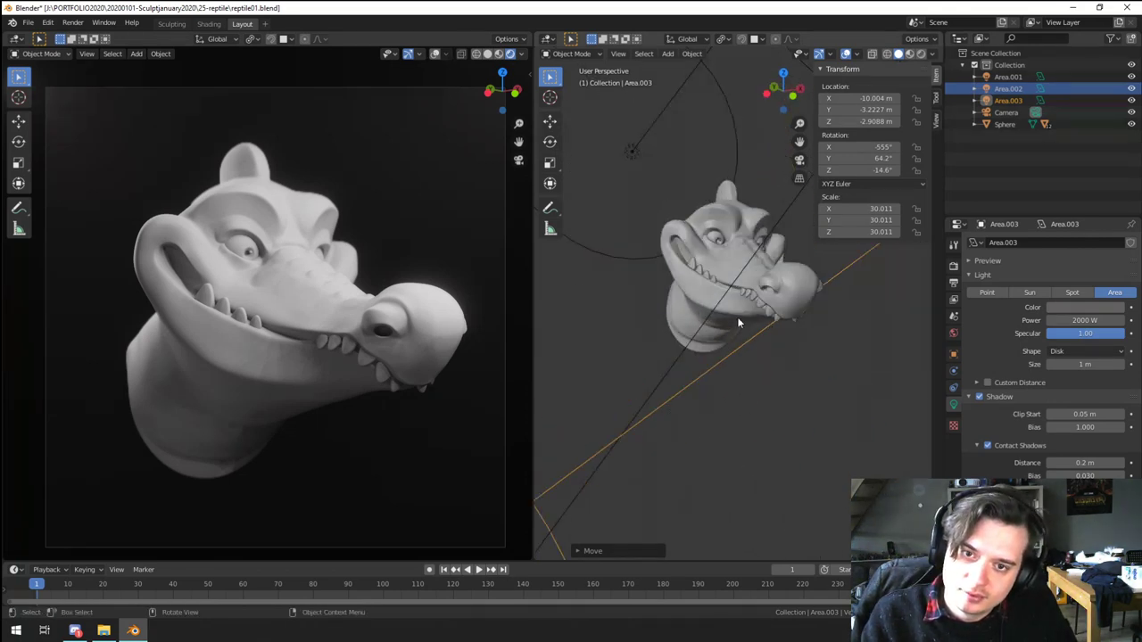
{"action": "left_click", "coordinate": [789, 288]}
{"action": "key", "text": "r"}
{"action": "key", "text": "r"}
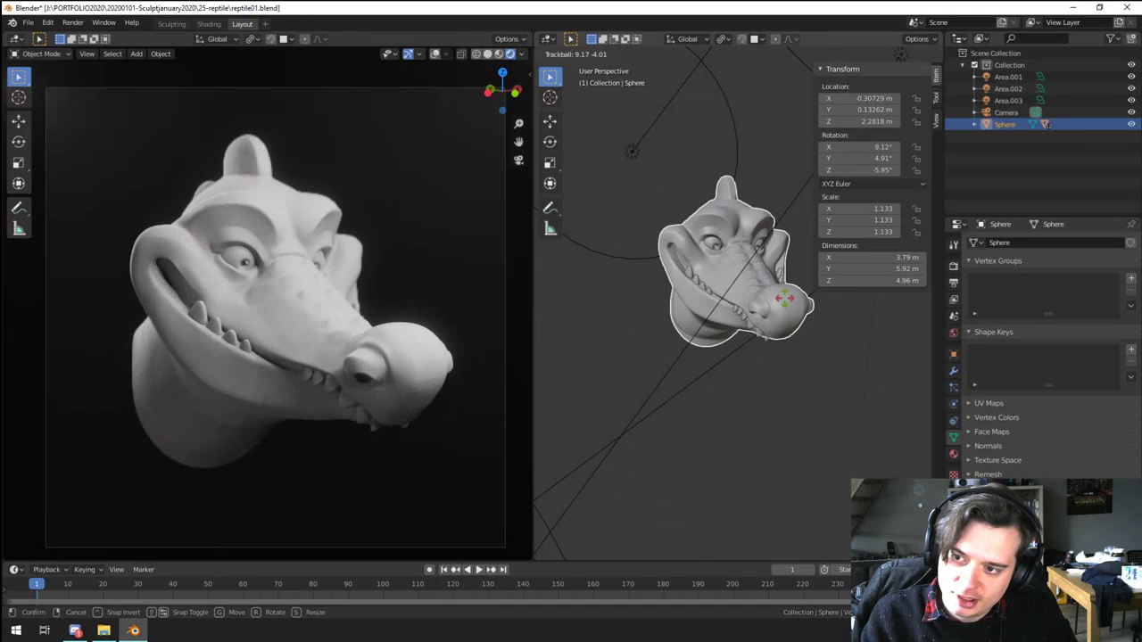
{"action": "left_click", "coordinate": [784, 299]}
{"action": "key", "text": "g"}
{"action": "left_click", "coordinate": [784, 293]}
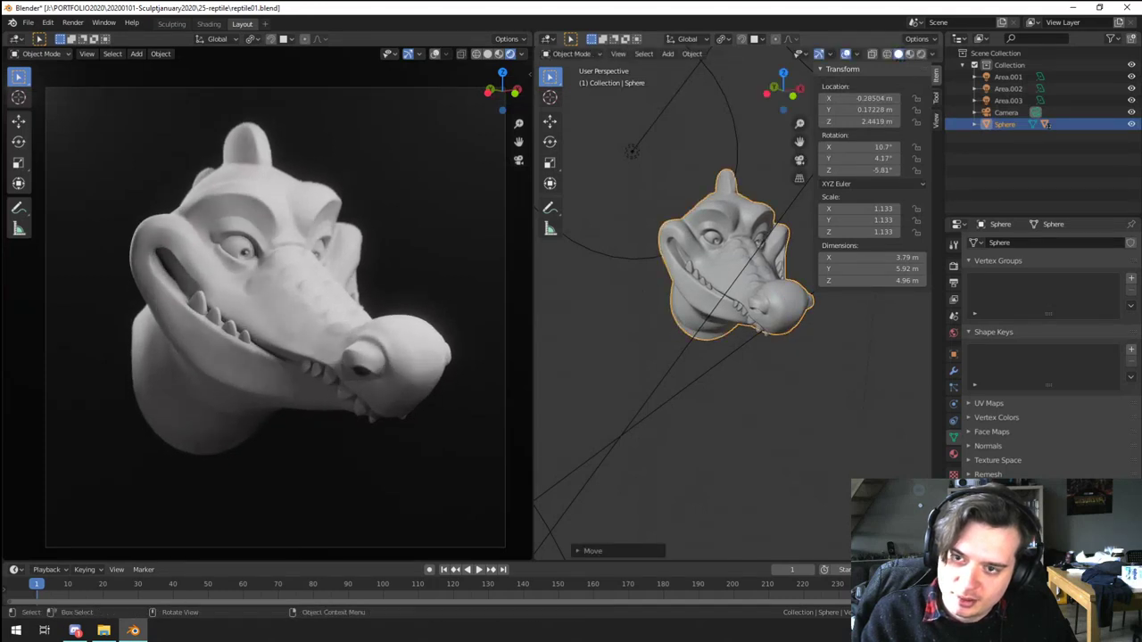
Step: Turn the head sculpt further towards the camera, to a rotation of about X 7.62°, Y 1.96°, Z -18.2°
{"action": "key", "text": "r"}
{"action": "key", "text": "r"}
{"action": "left_click", "coordinate": [771, 362]}
{"action": "key", "text": "r"}
{"action": "key", "text": "r"}
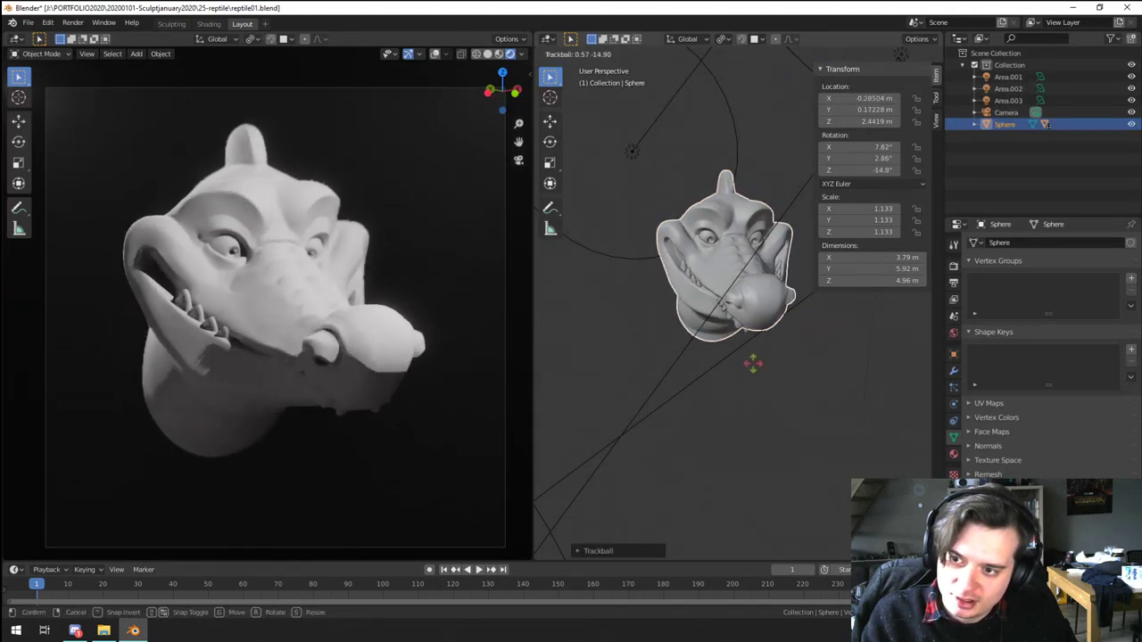
{"action": "left_click", "coordinate": [753, 377]}
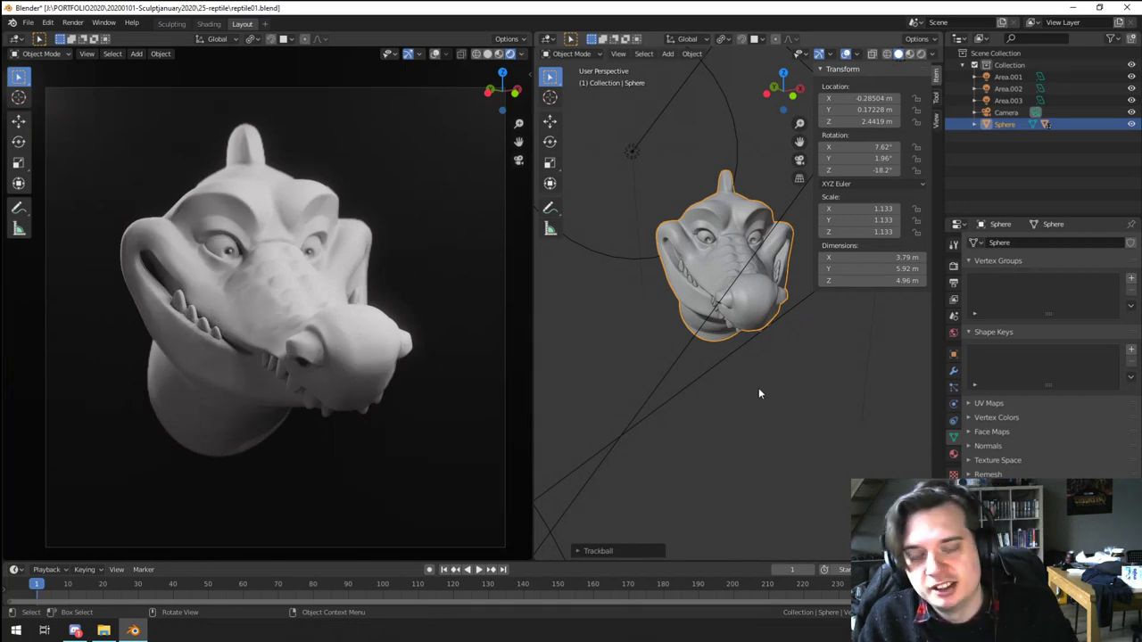
Step: Set the camera's depth of field to focus on the reptile's eye object, Sphere.001
{"action": "scroll", "coordinate": [759, 388], "scroll_direction": "up", "scroll_amount": 4}
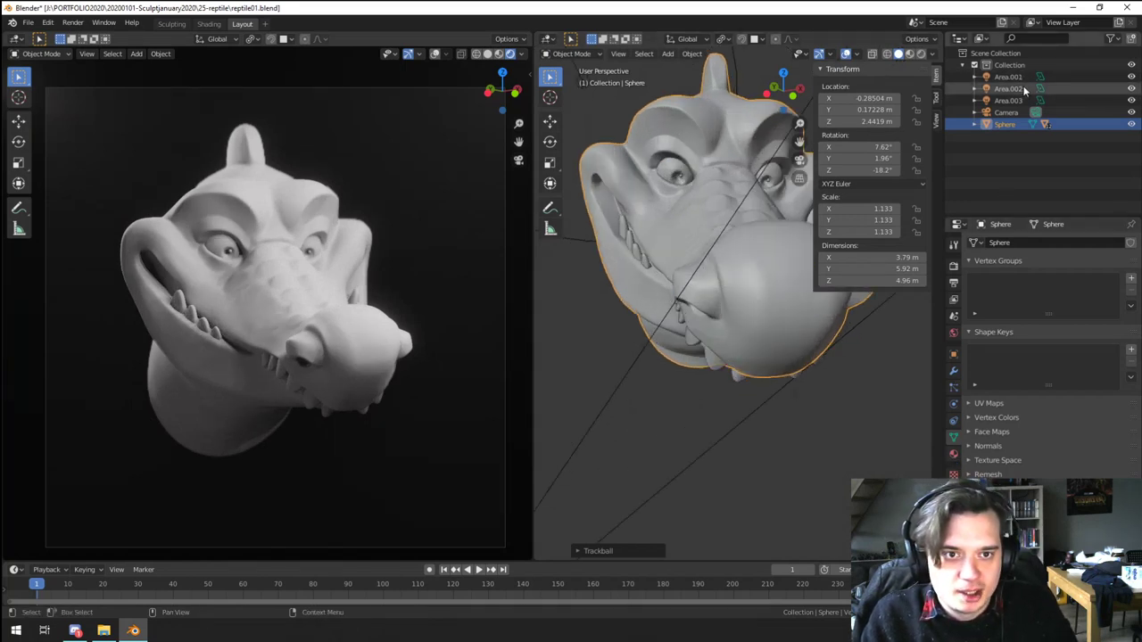
{"action": "left_click", "coordinate": [1007, 115]}
{"action": "middle_click_drag", "start_coordinate": [767, 295], "coordinate": [811, 364], "text": "shift"}
{"action": "scroll", "coordinate": [810, 364], "scroll_direction": "up", "scroll_amount": 3}
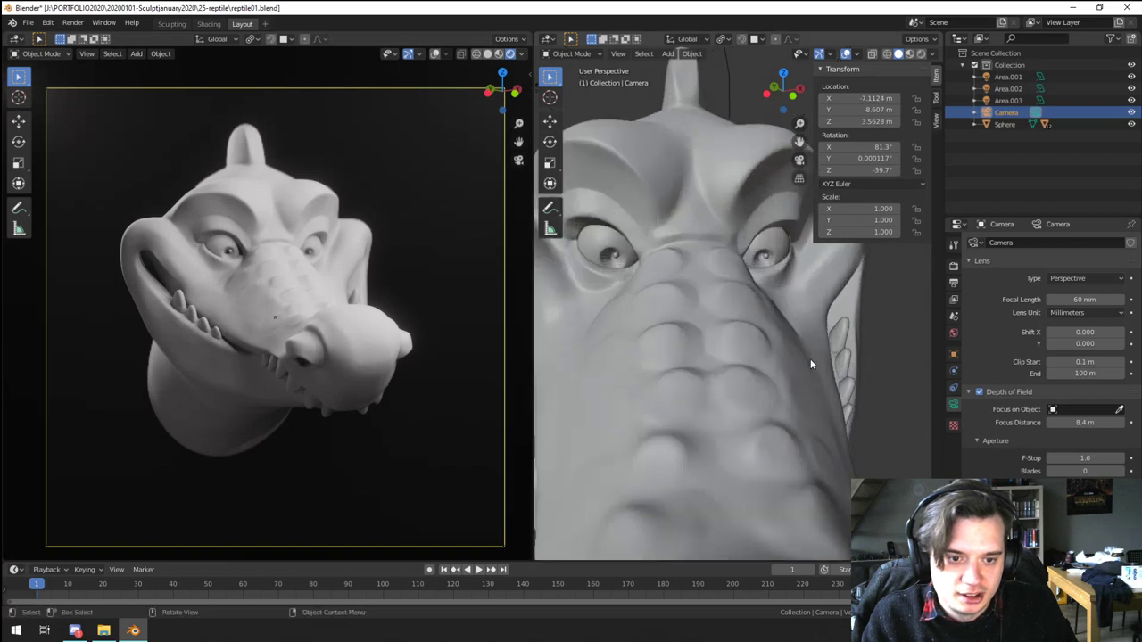
{"action": "left_click", "coordinate": [606, 253]}
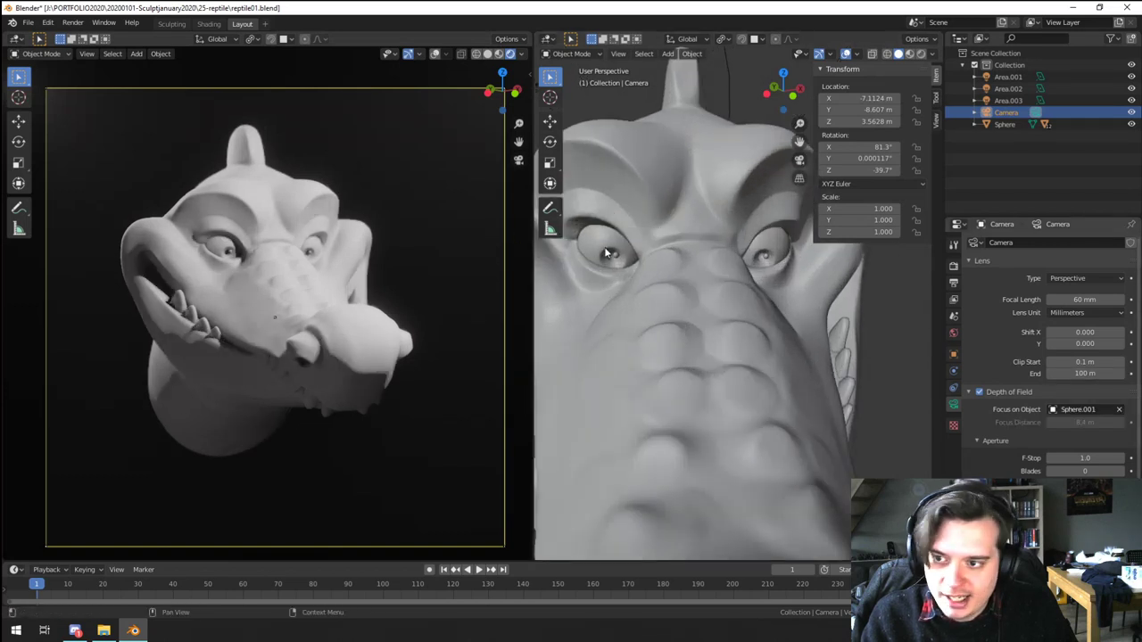
Step: Move the camera about 2.51 m closer to the head along its local Z axis
{"action": "scroll", "coordinate": [625, 295], "scroll_direction": "down", "scroll_amount": 8}
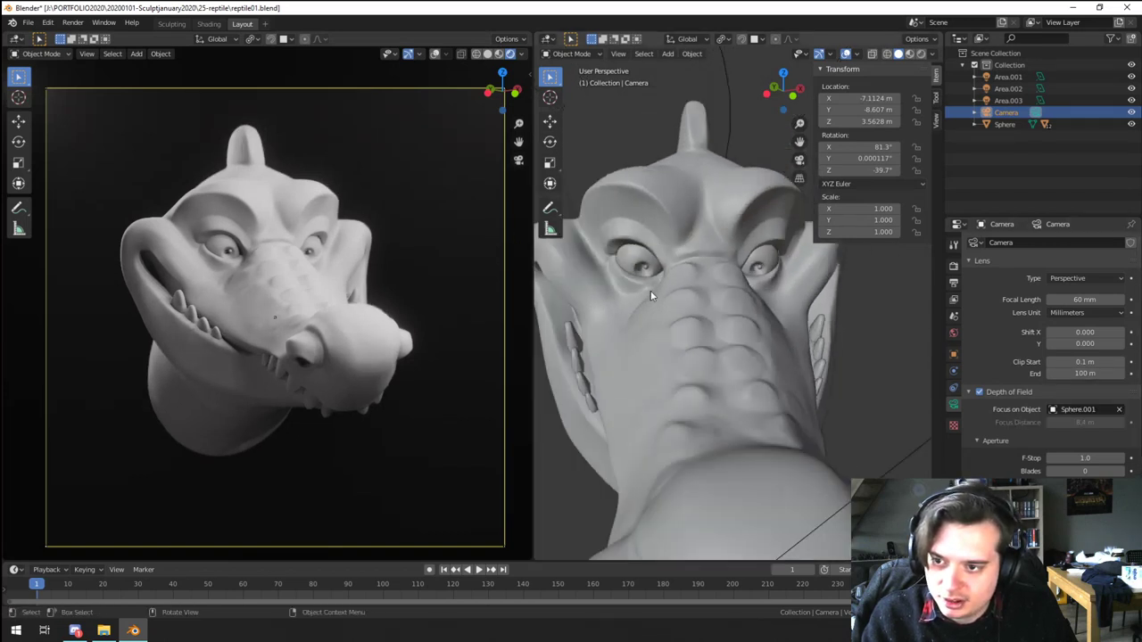
{"action": "middle_click_drag", "start_coordinate": [702, 372], "coordinate": [712, 441]}
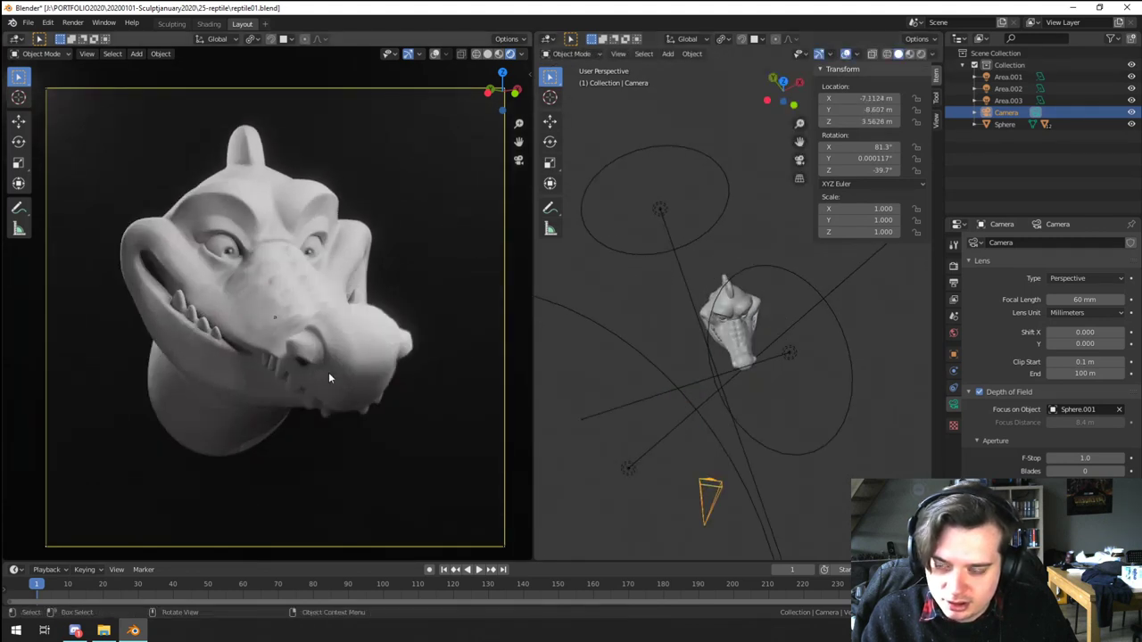
{"action": "key", "text": "g"}
{"action": "key", "text": "z"}
{"action": "key", "text": "z"}
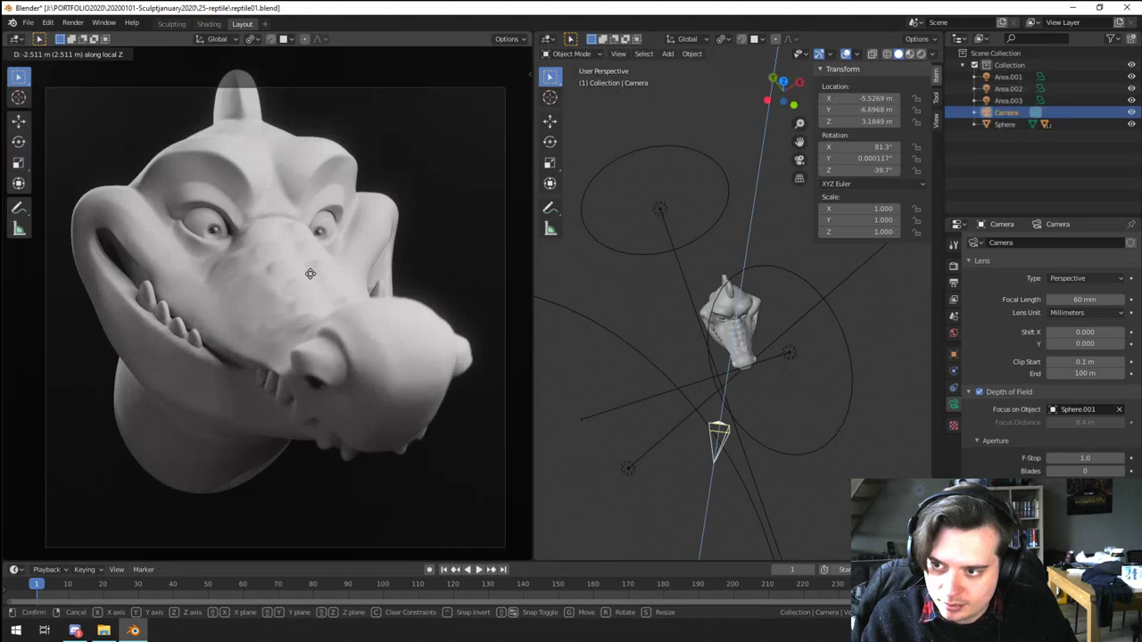
{"action": "left_click", "coordinate": [309, 274]}
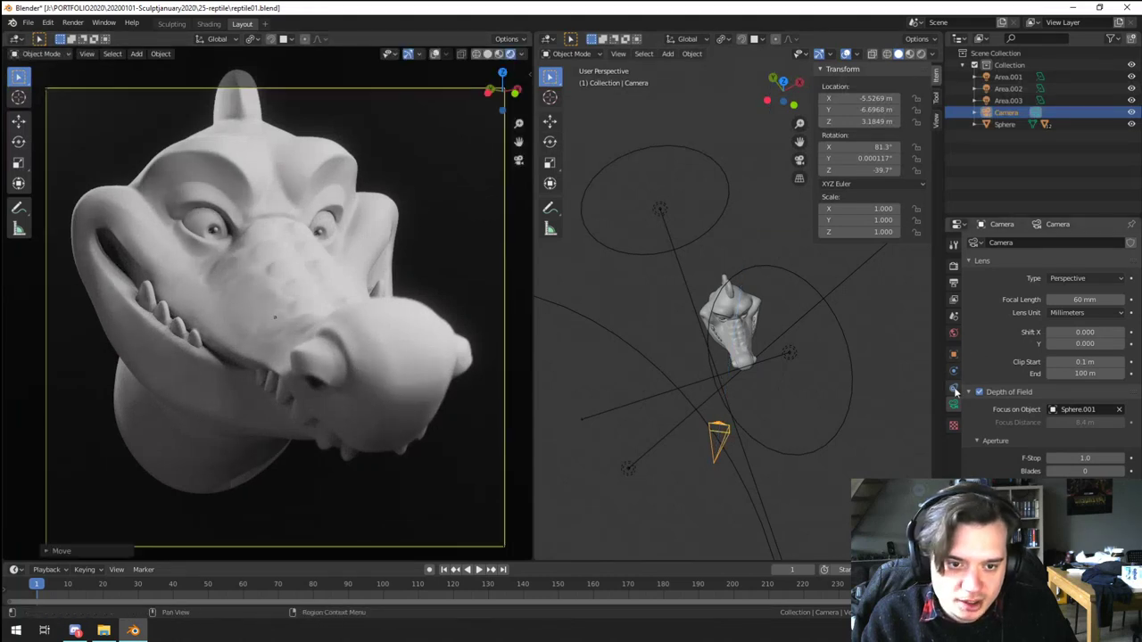
Step: Set the camera's focal length to 40 mm and move the camera closer, to about X -5.07, Y -6.11, Z 3.38 m
{"action": "key", "text": "Return"}
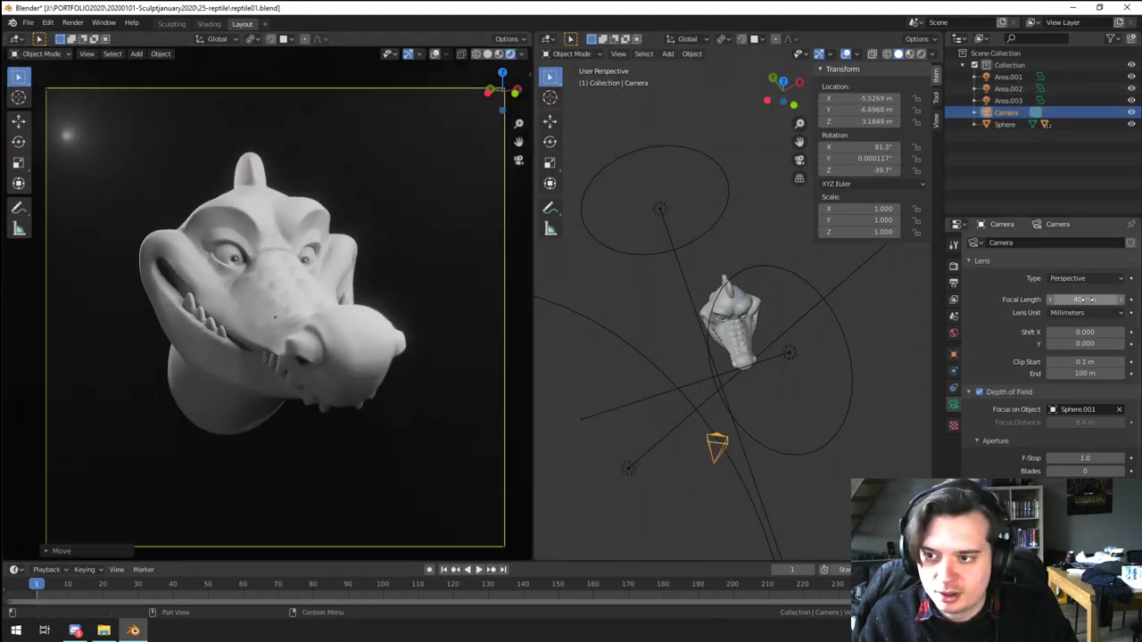
{"action": "key", "text": "g"}
{"action": "key", "text": "x"}
{"action": "left_click", "coordinate": [716, 395]}
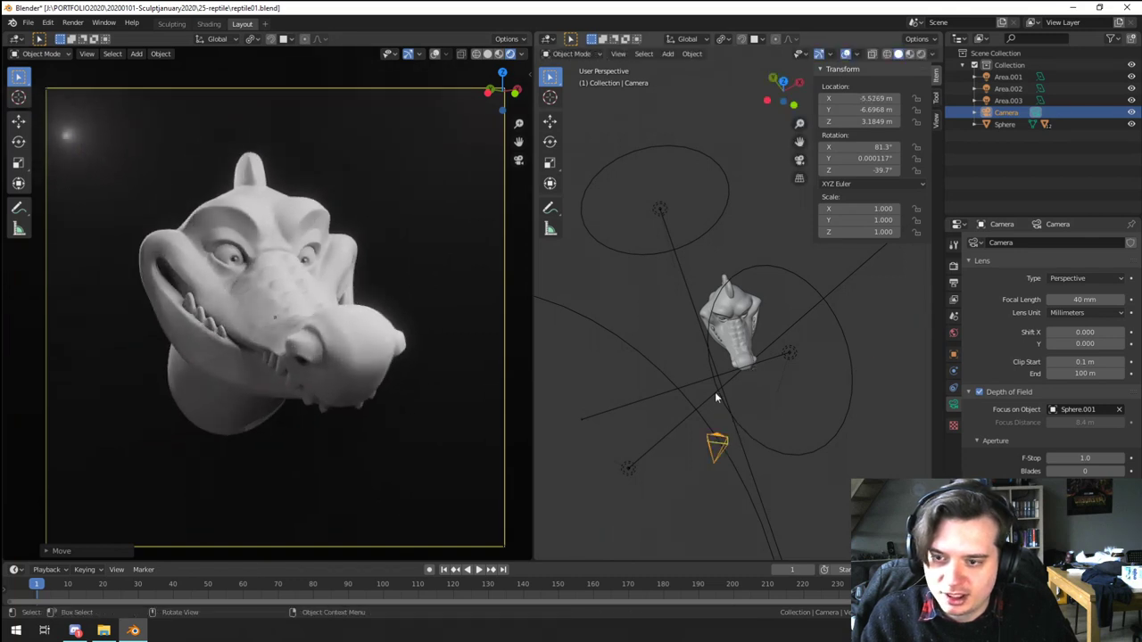
{"action": "key", "text": "g"}
{"action": "key", "text": "z"}
{"action": "key", "text": "z"}
{"action": "left_click", "coordinate": [410, 315]}
{"action": "key", "text": "g"}
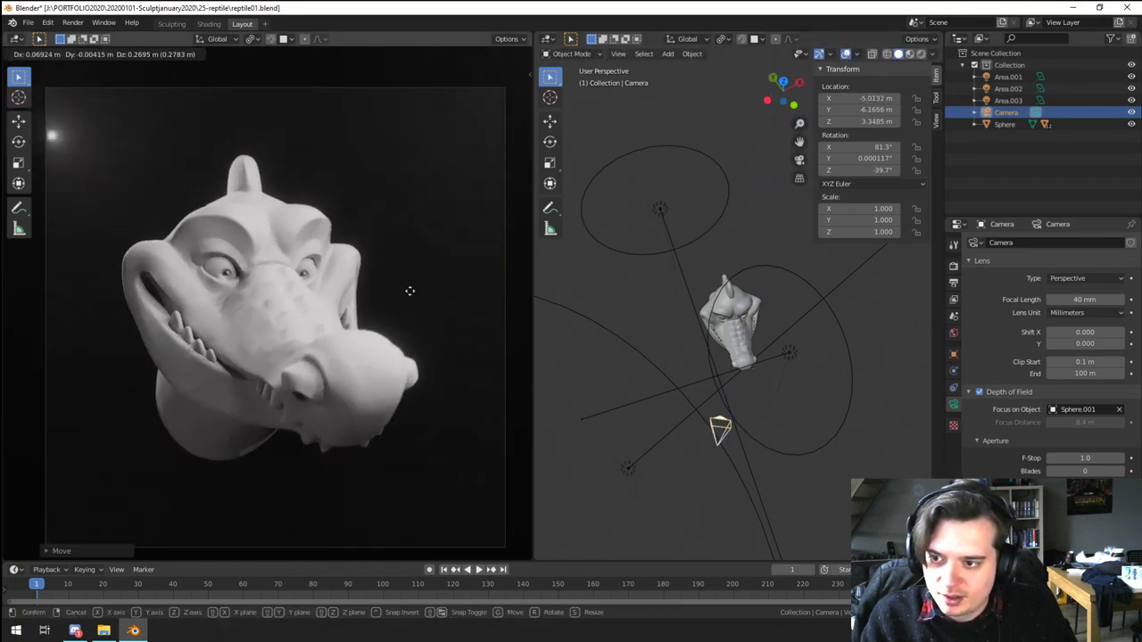
{"action": "left_click", "coordinate": [409, 290]}
Step: Reframe the head by rotating the camera to X 82.6°, Y -1.04°, Z -47.1° and moving it to about X -5.65, Y -5.52, Z 3.20 m
{"action": "key", "text": "r"}
{"action": "key", "text": "r"}
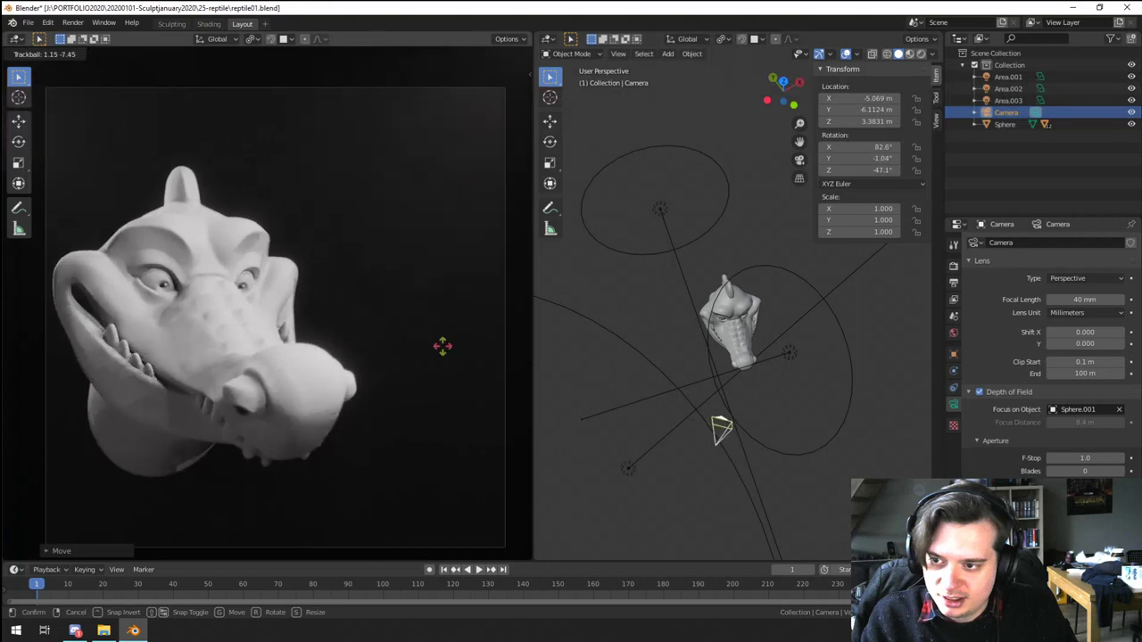
{"action": "left_click", "coordinate": [437, 349]}
{"action": "key", "text": "g"}
{"action": "left_click", "coordinate": [392, 361]}
{"action": "key", "text": "g"}
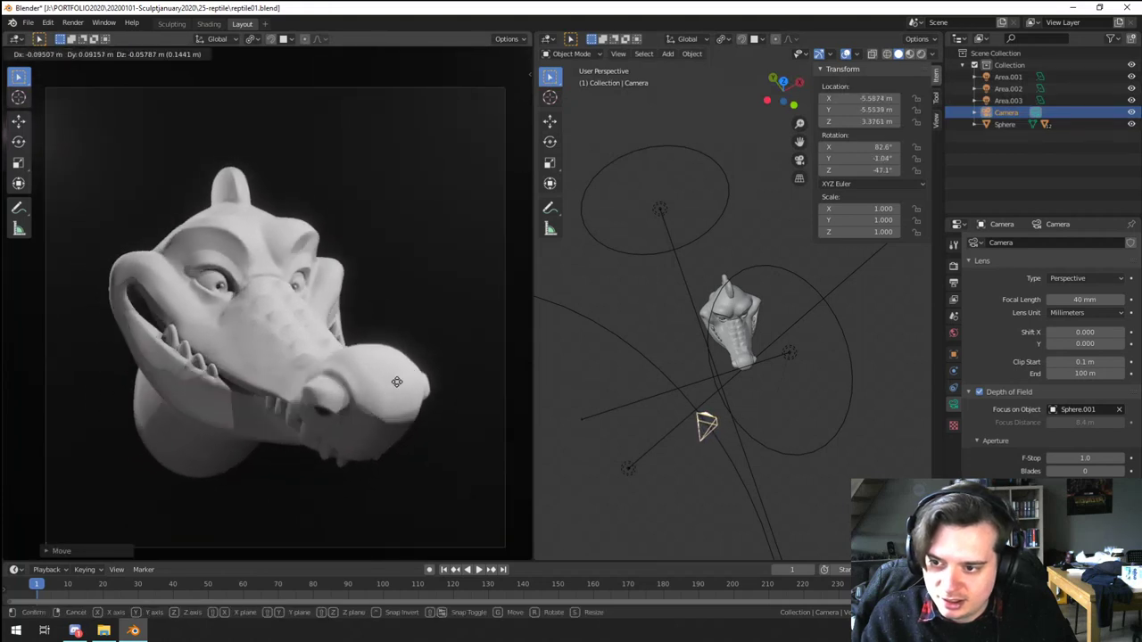
{"action": "left_click", "coordinate": [387, 400]}
{"action": "key", "text": "g"}
{"action": "left_click", "coordinate": [382, 468]}
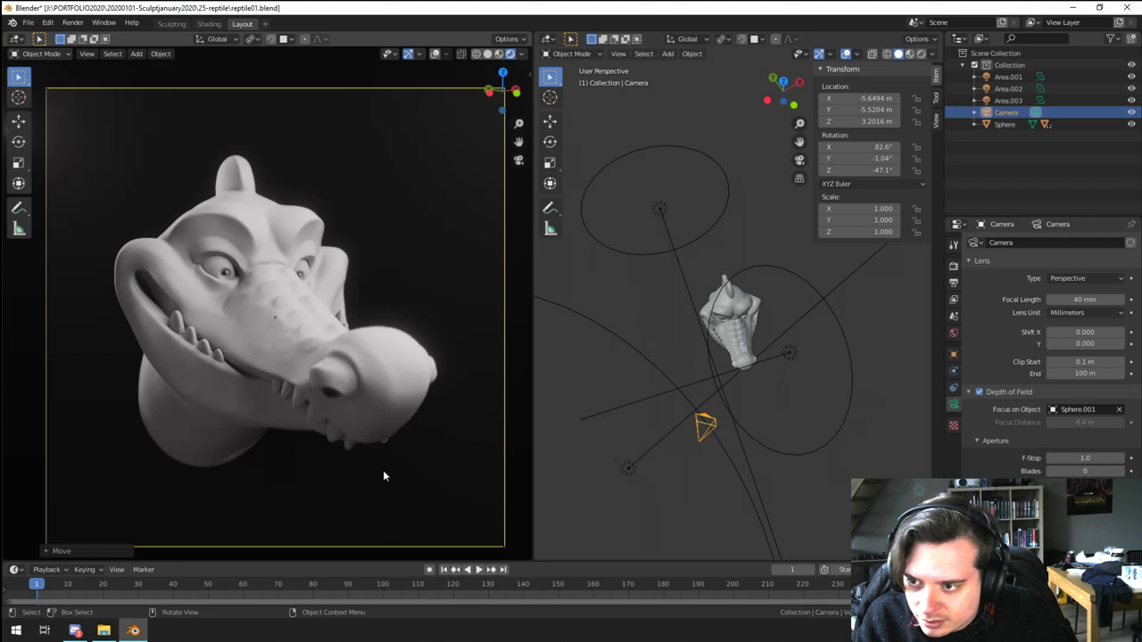
Step: Assign the existing clayNew material to the reptile head mesh
{"action": "scroll", "coordinate": [688, 286], "scroll_direction": "down", "scroll_amount": 5}
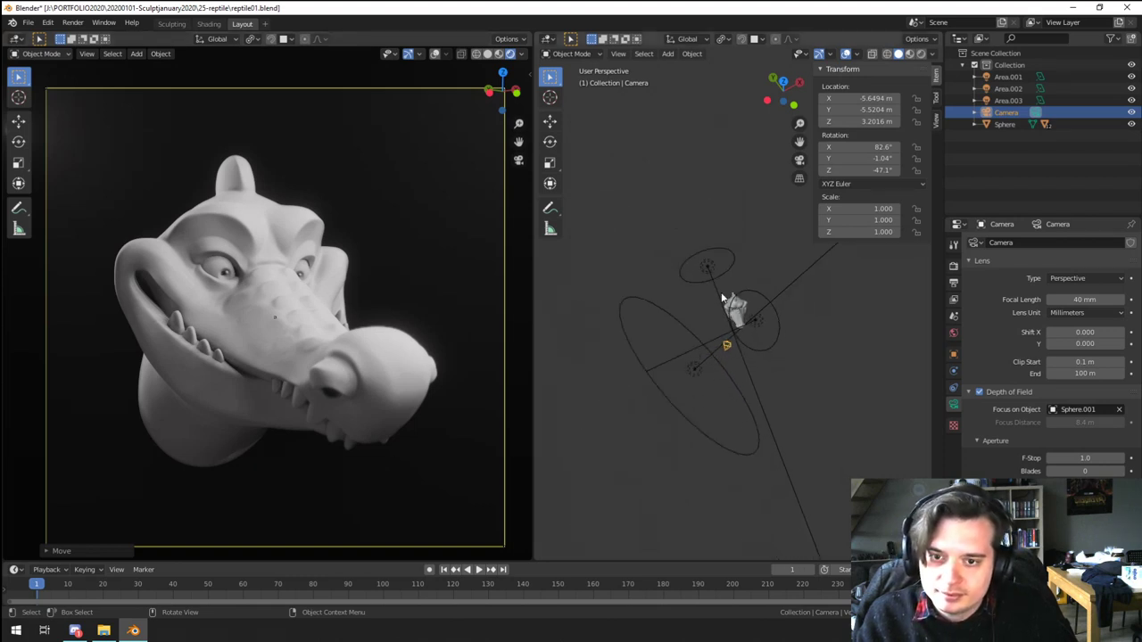
{"action": "left_click", "coordinate": [770, 334]}
{"action": "scroll", "coordinate": [733, 308], "scroll_direction": "up", "scroll_amount": 10}
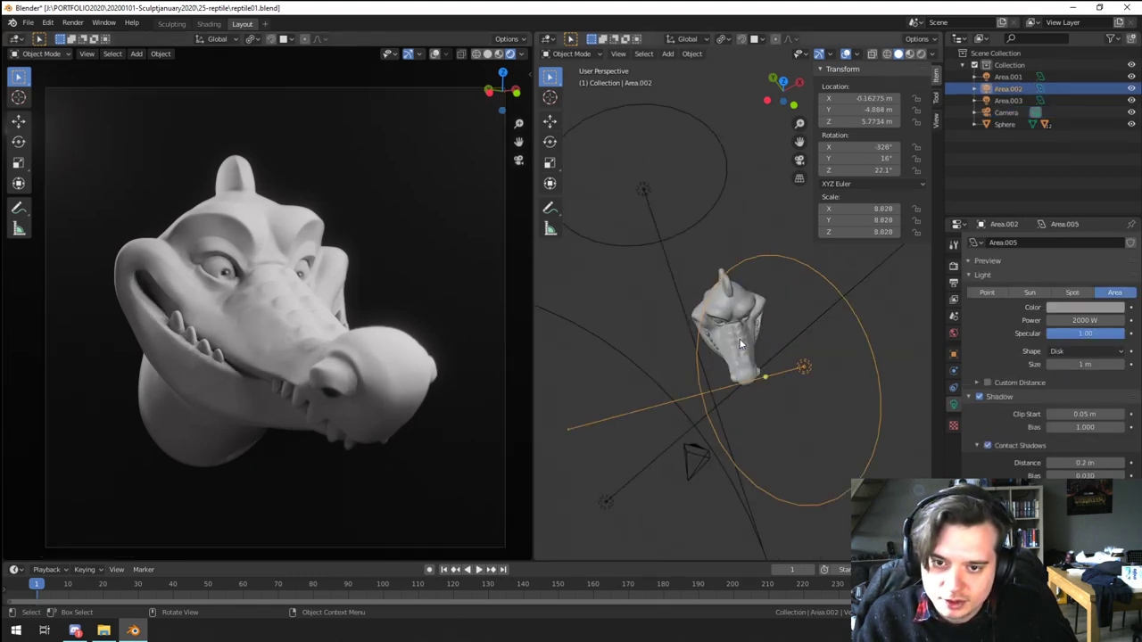
{"action": "left_click", "coordinate": [737, 319]}
{"action": "left_click", "coordinate": [953, 453]}
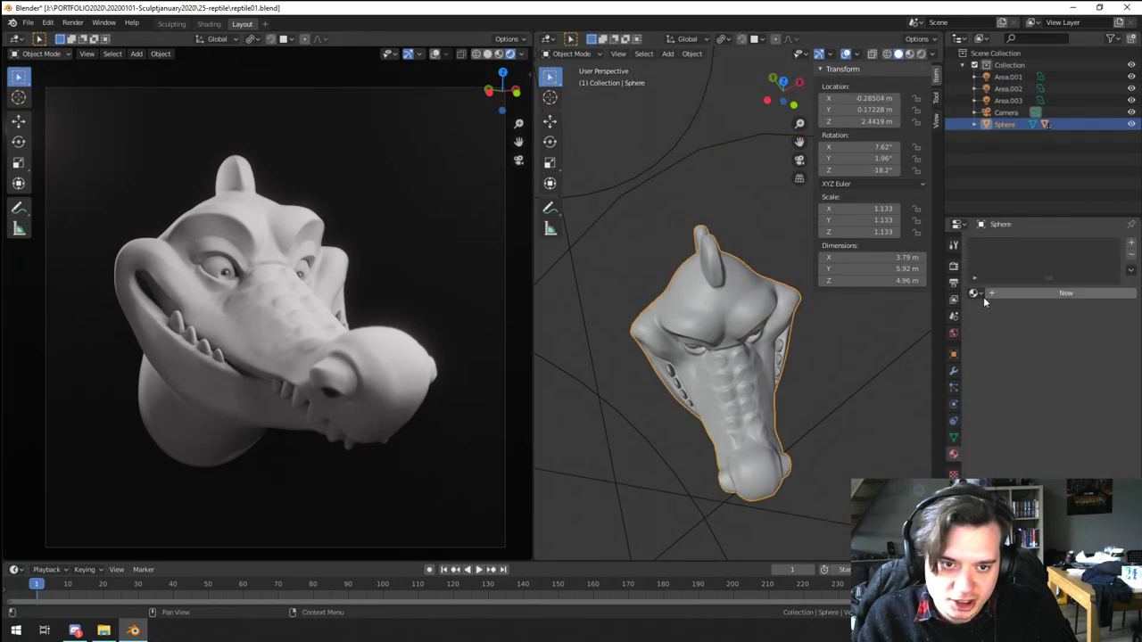
{"action": "left_click", "coordinate": [977, 293]}
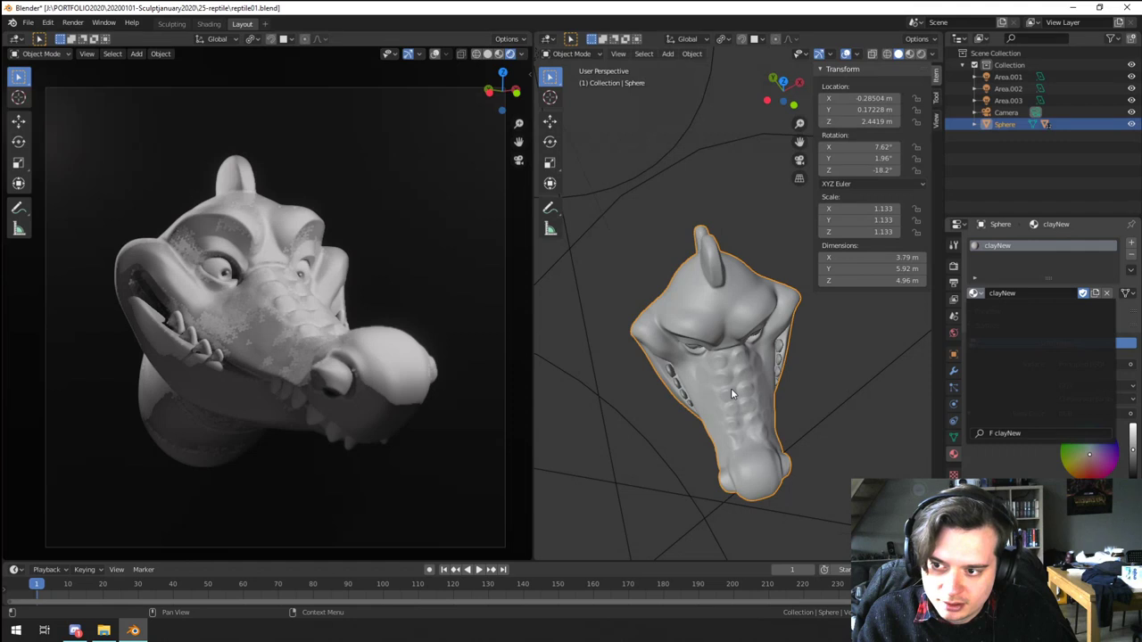
Step: Select the teeth and eyes together with the head and link the head's material to all of them
{"action": "scroll", "coordinate": [731, 390], "scroll_direction": "up", "scroll_amount": 4}
{"action": "scroll", "coordinate": [732, 390], "scroll_direction": "down", "scroll_amount": 4}
{"action": "middle_click_drag", "start_coordinate": [739, 393], "coordinate": [810, 340]}
{"action": "key", "text": "c"}
{"action": "left_click_drag", "start_coordinate": [699, 308], "coordinate": [862, 364]}
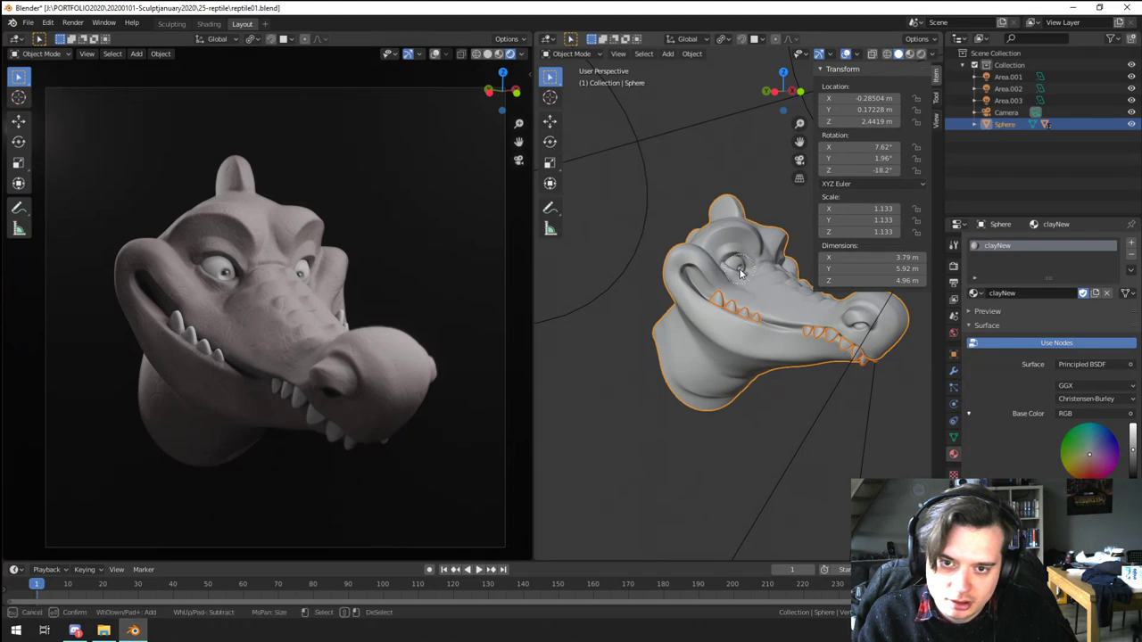
{"action": "middle_click_drag", "start_coordinate": [764, 284], "coordinate": [735, 295]}
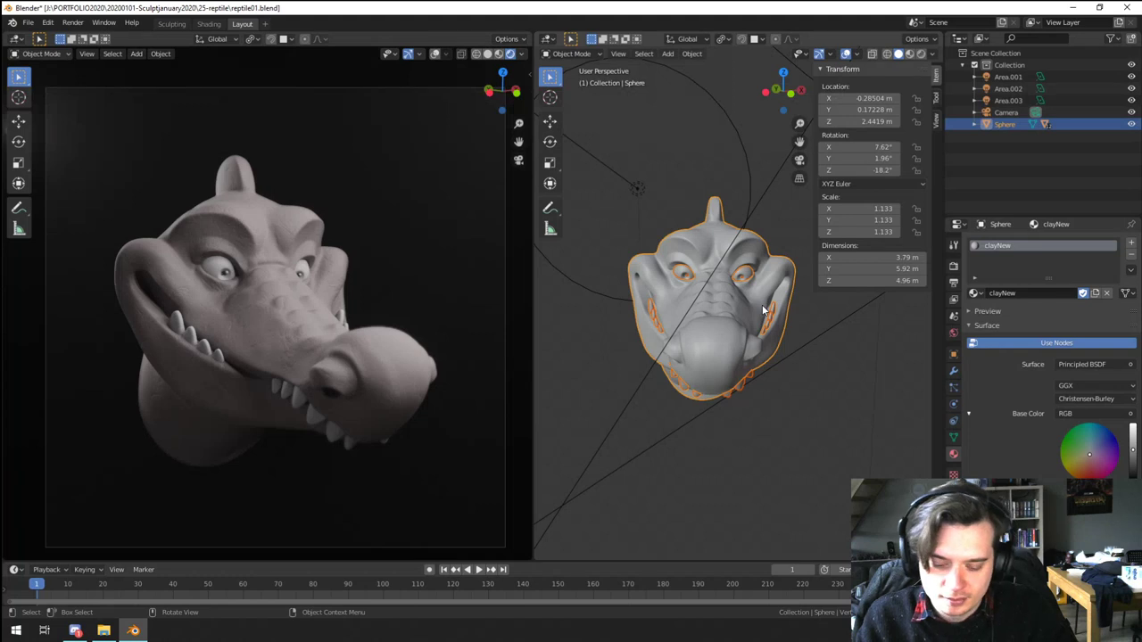
{"action": "key", "text": "ctrl+l"}
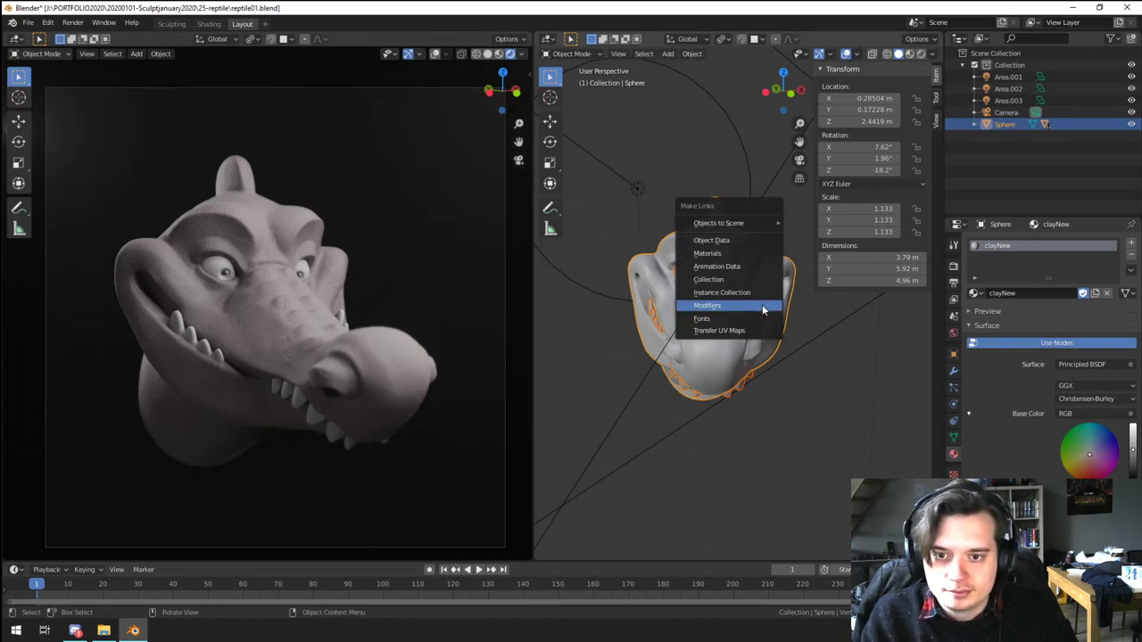
{"action": "left_click", "coordinate": [744, 242]}
Step: Give the eyes their own copy of the clay material and set its base color to value 0.980 and saturation 0.000
{"action": "scroll", "coordinate": [674, 280], "scroll_direction": "up", "scroll_amount": 7}
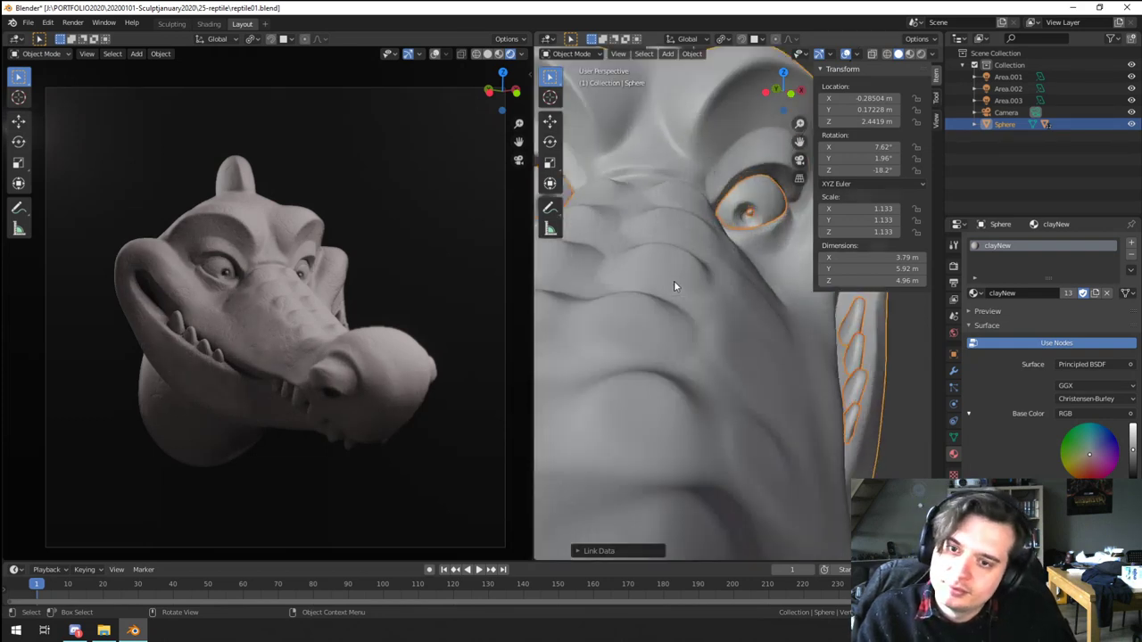
{"action": "scroll", "coordinate": [674, 280], "scroll_direction": "down", "scroll_amount": 3}
{"action": "left_click", "coordinate": [753, 248]}
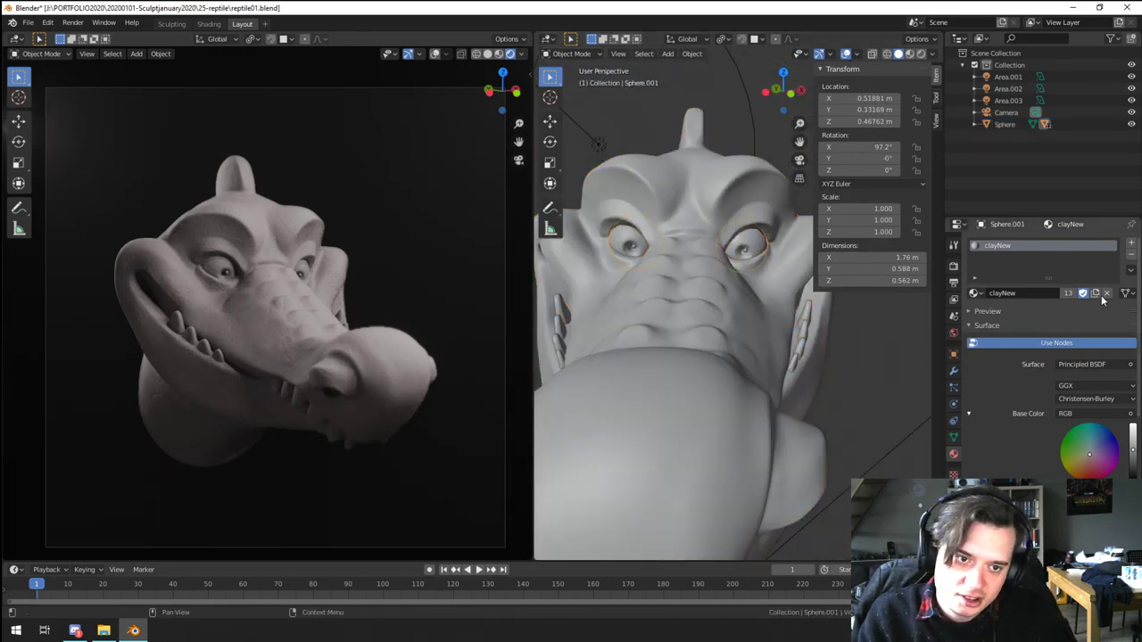
{"action": "left_click_drag", "start_coordinate": [1133, 447], "coordinate": [1133, 425]}
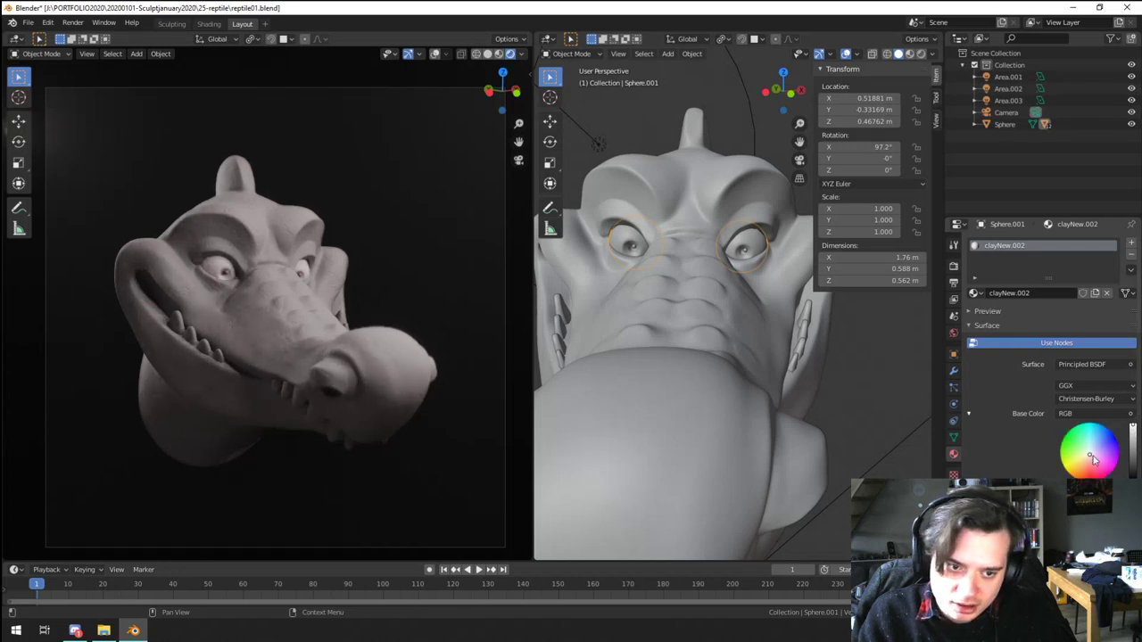
{"action": "left_click", "coordinate": [1096, 489]}
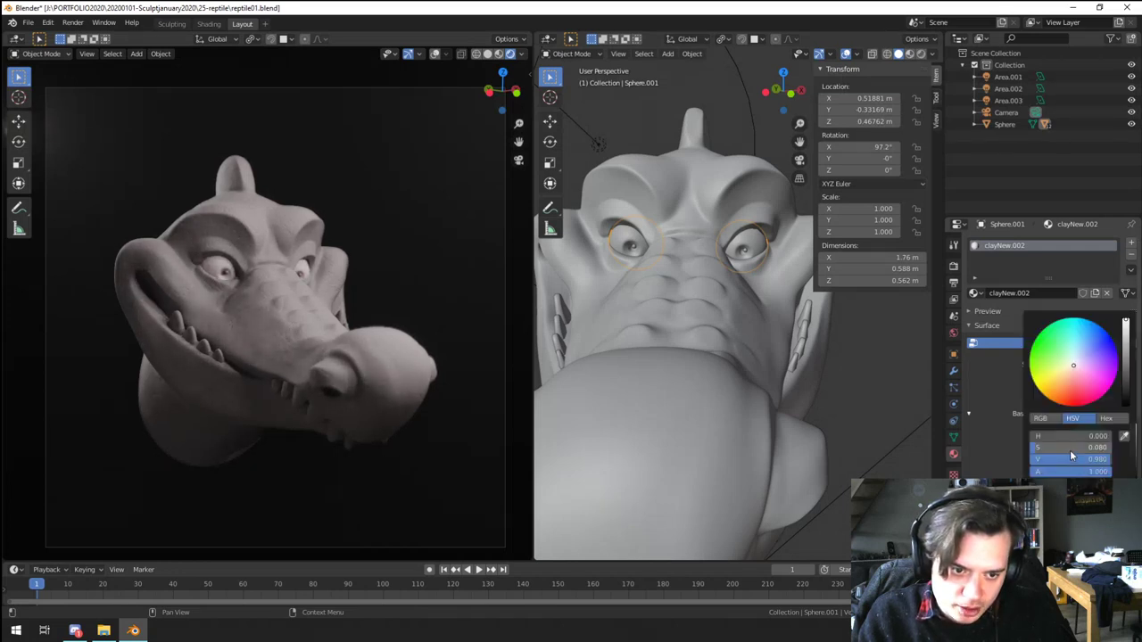
{"action": "left_click_drag", "start_coordinate": [1071, 449], "coordinate": [1046, 449]}
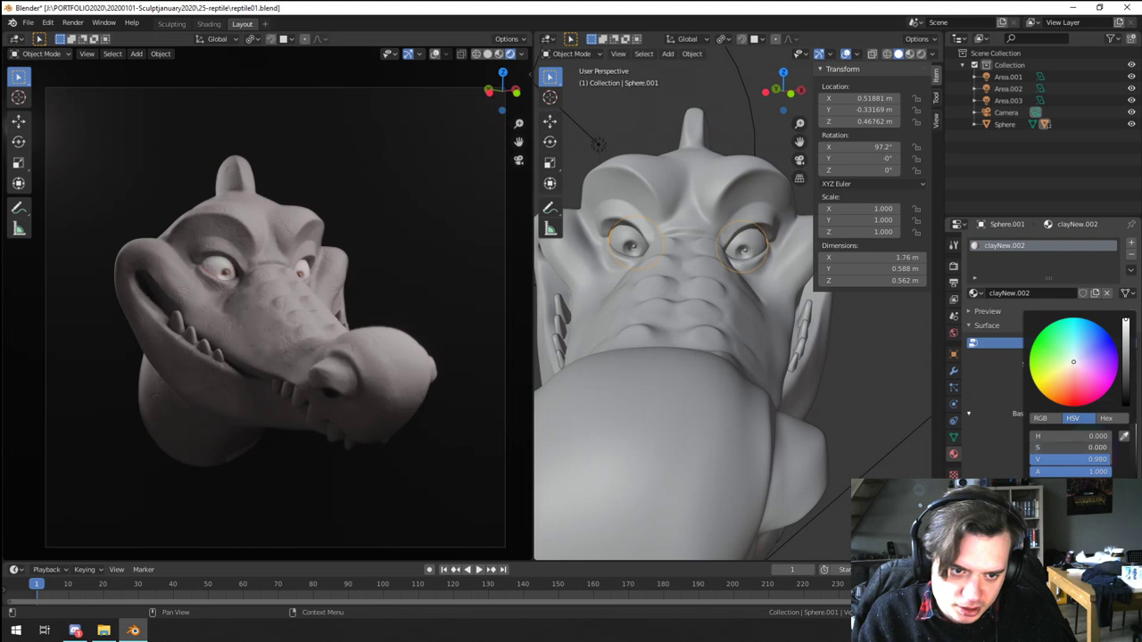
Step: Desaturate the base color of the head's clayNew material to a neutral grey
{"action": "left_click", "coordinate": [689, 379]}
{"action": "left_click", "coordinate": [1096, 489]}
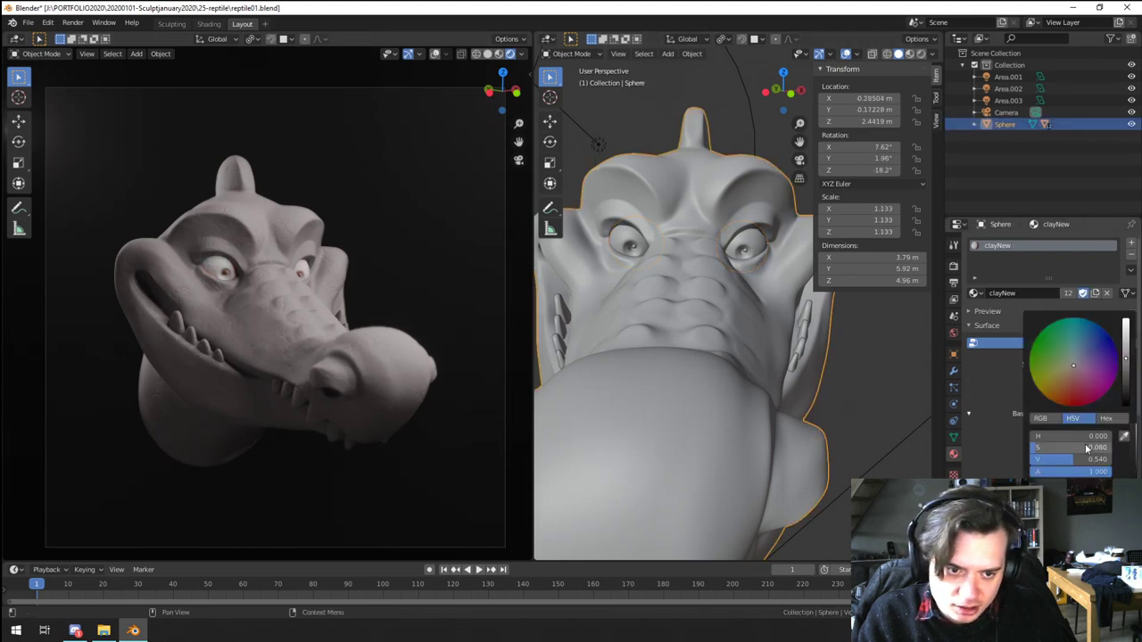
{"action": "left_click_drag", "start_coordinate": [1087, 449], "coordinate": [1025, 451]}
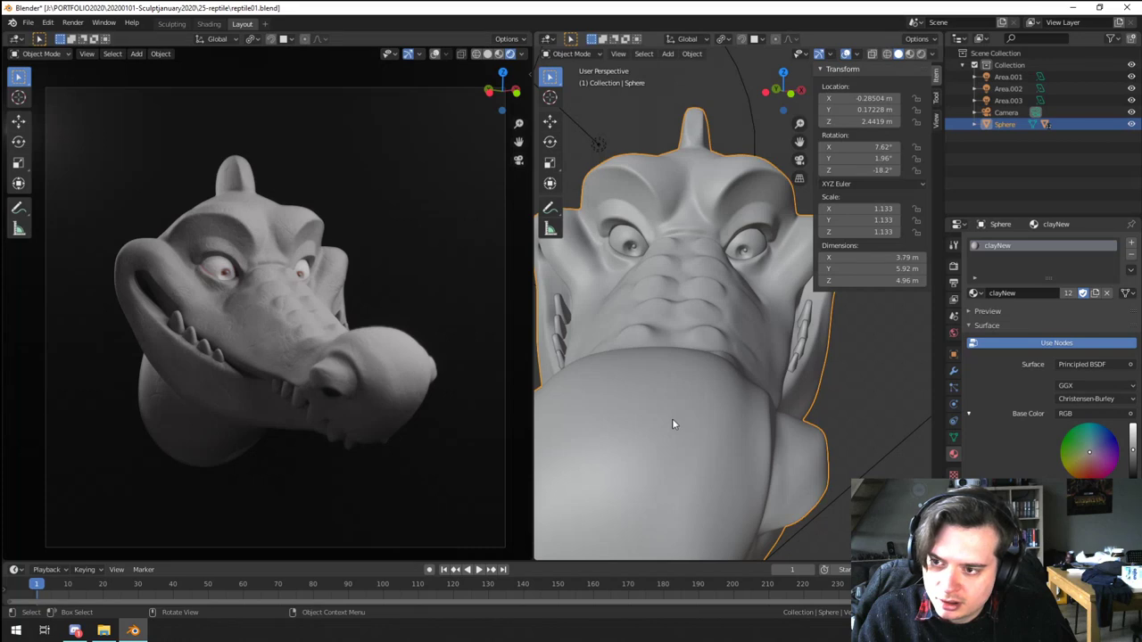
Step: Adjust the eye material to remove the red tint around the edges and pupils of the eyeballs
{"action": "scroll", "coordinate": [270, 271], "scroll_direction": "up", "scroll_amount": 5}
{"action": "scroll", "coordinate": [154, 230], "scroll_direction": "up", "scroll_amount": 4}
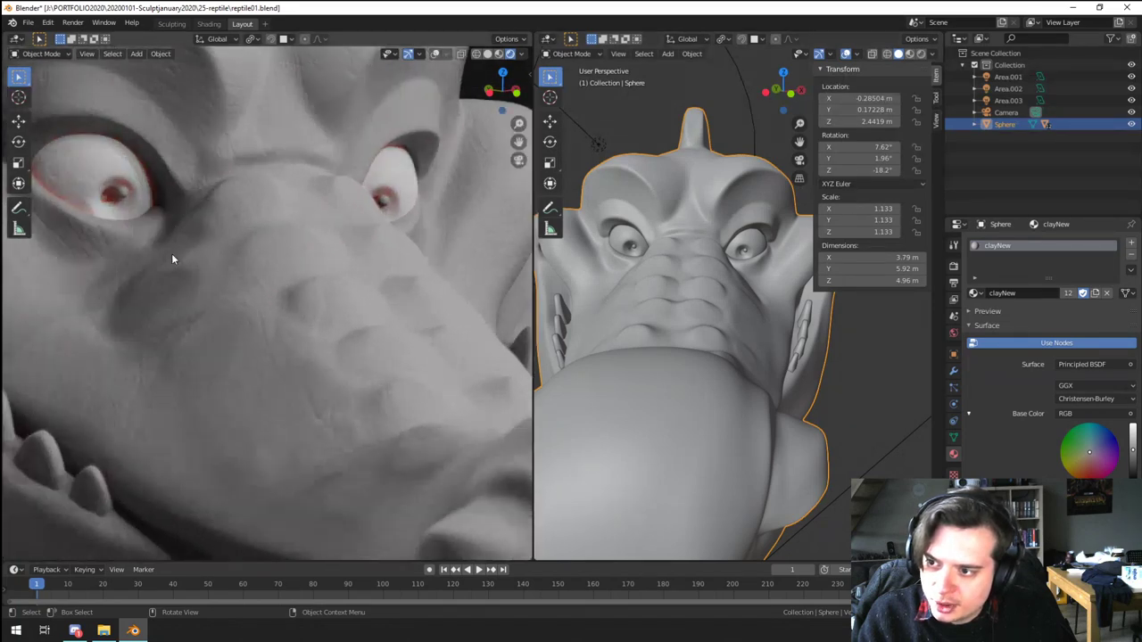
{"action": "left_click", "coordinate": [625, 239]}
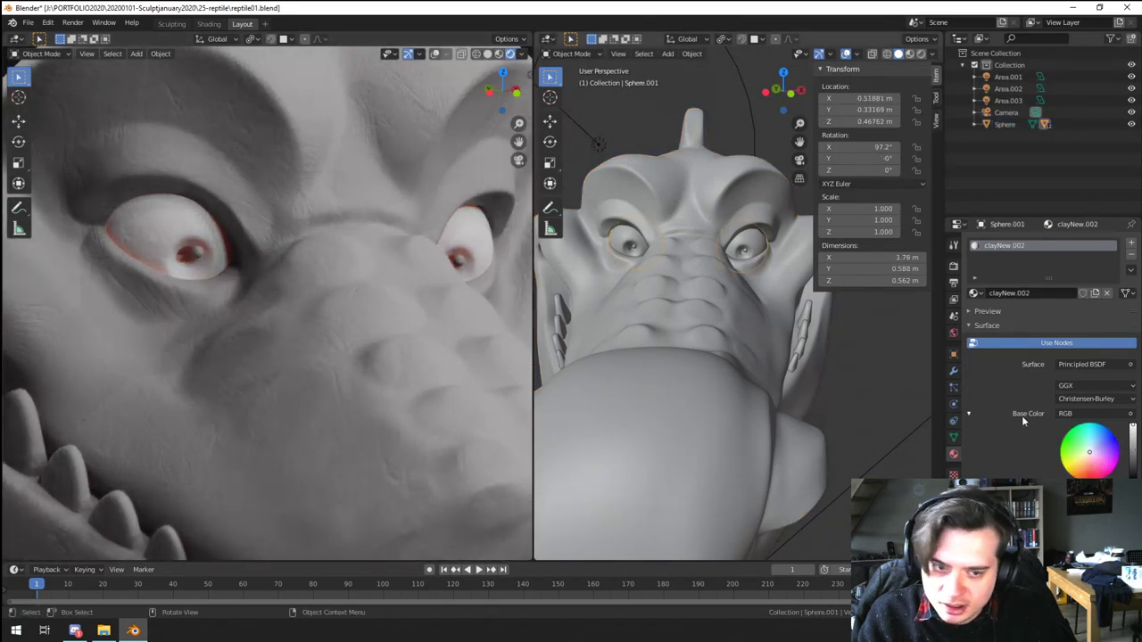
{"action": "key", "text": "Return"}
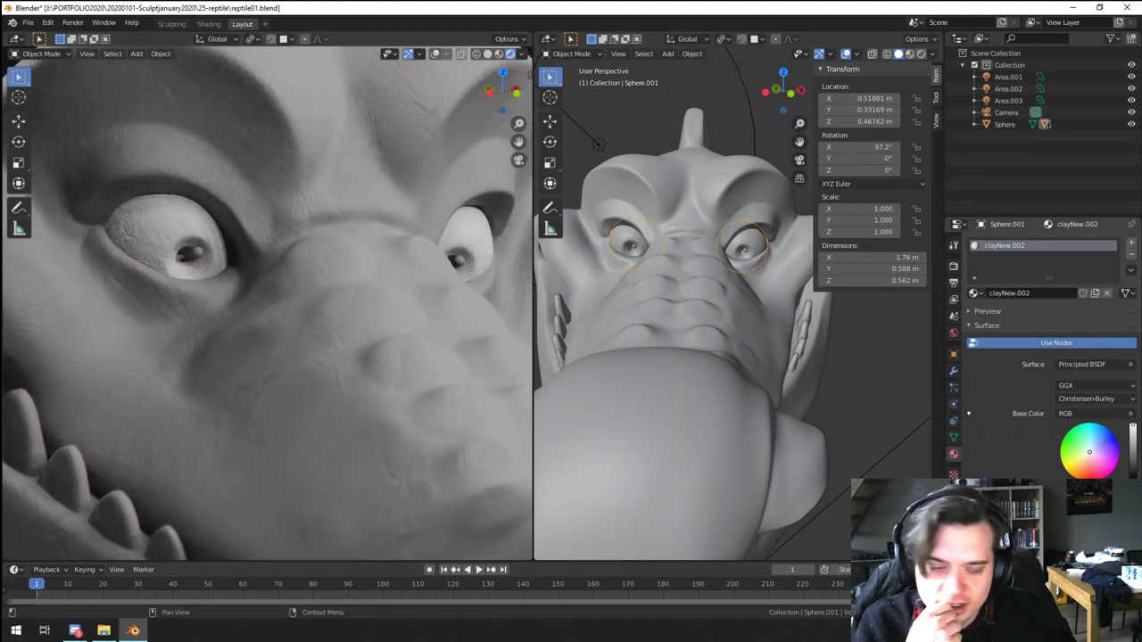
Step: Make the eye material glossy with clearcoat 1.000 and clearcoat roughness 0.129
{"action": "scroll", "coordinate": [1068, 457], "scroll_direction": "down", "scroll_amount": 10}
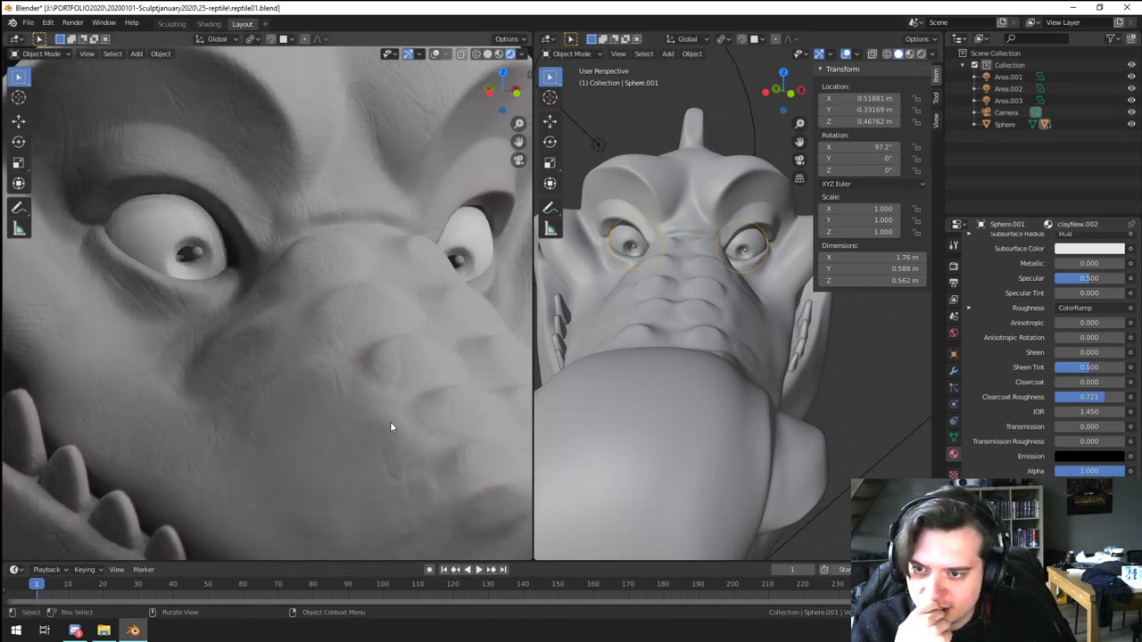
{"action": "left_click", "coordinate": [391, 426]}
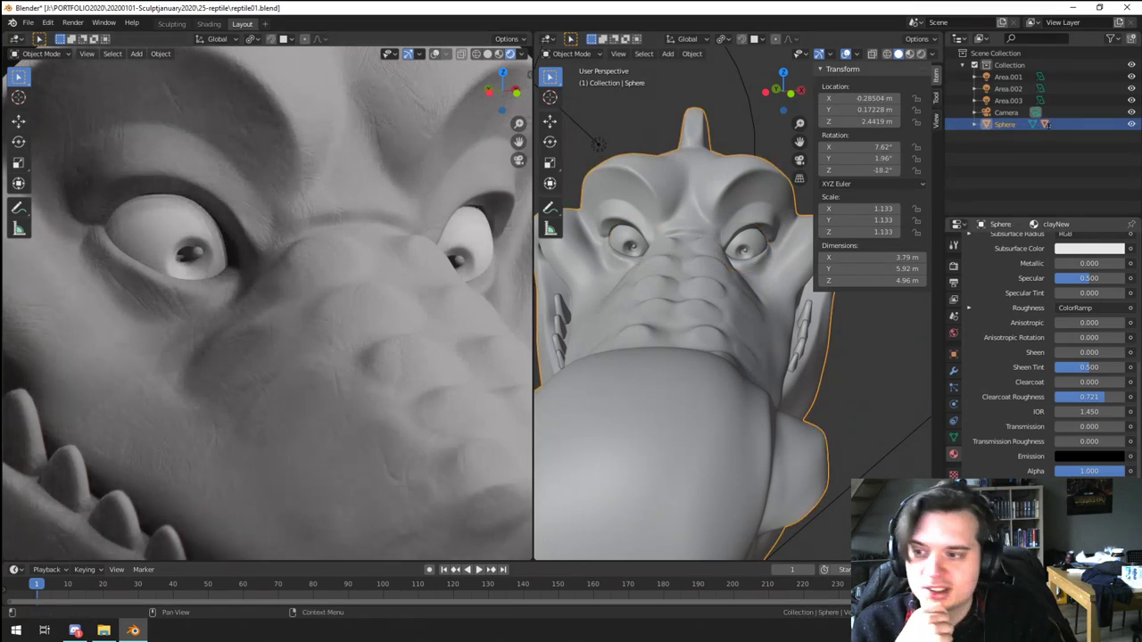
{"action": "scroll", "coordinate": [374, 358], "scroll_direction": "down", "scroll_amount": 5}
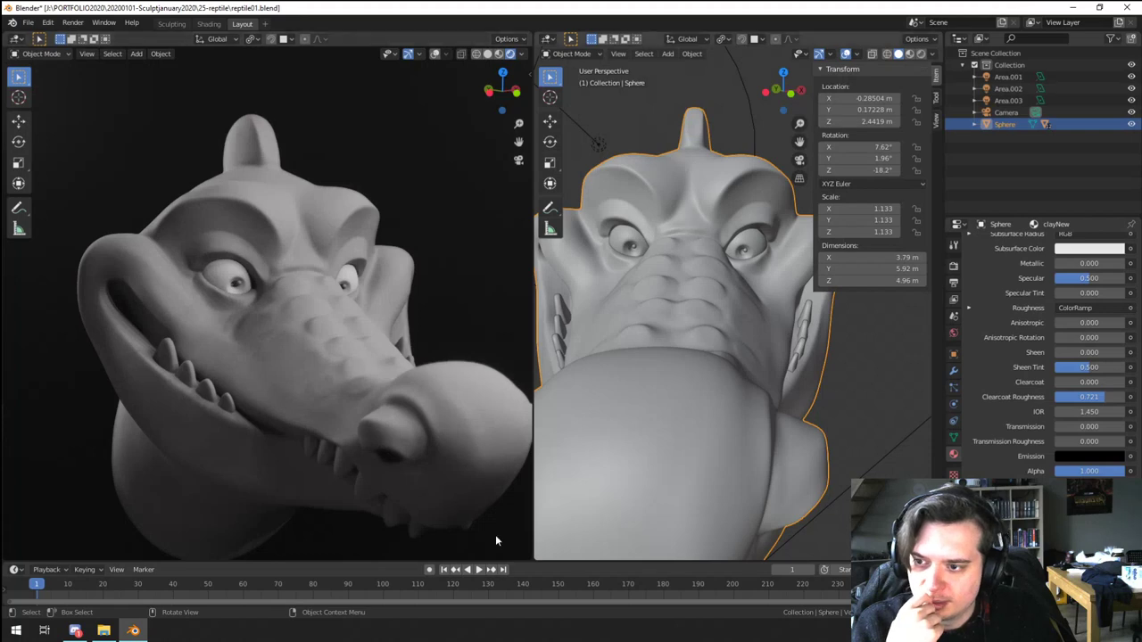
{"action": "scroll", "coordinate": [344, 446], "scroll_direction": "up", "scroll_amount": 10}
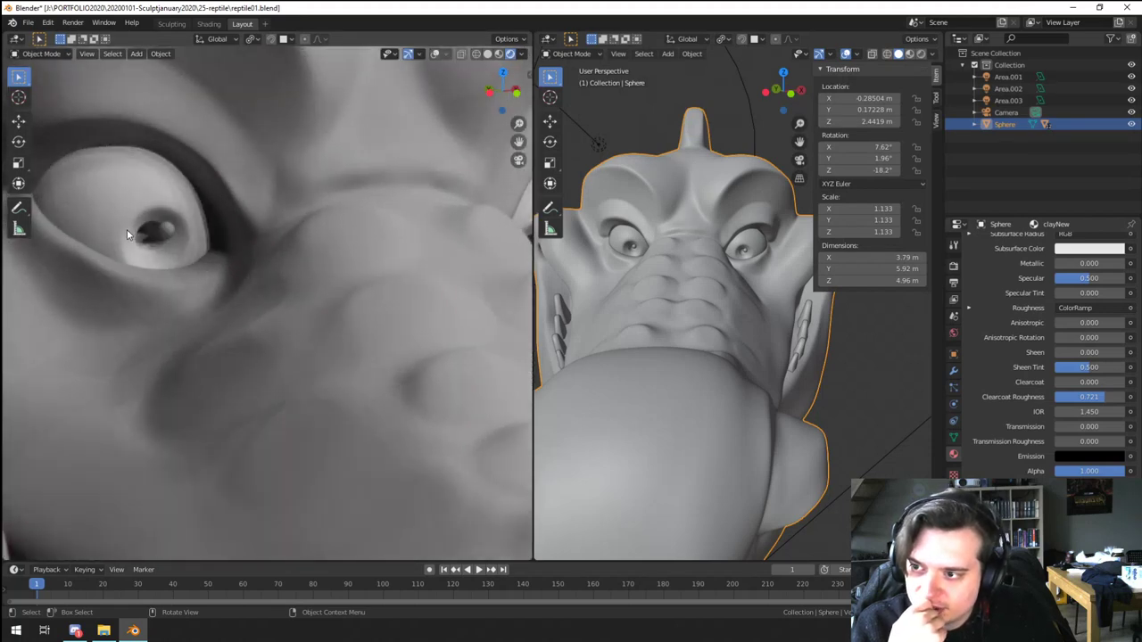
{"action": "left_click", "coordinate": [128, 235]}
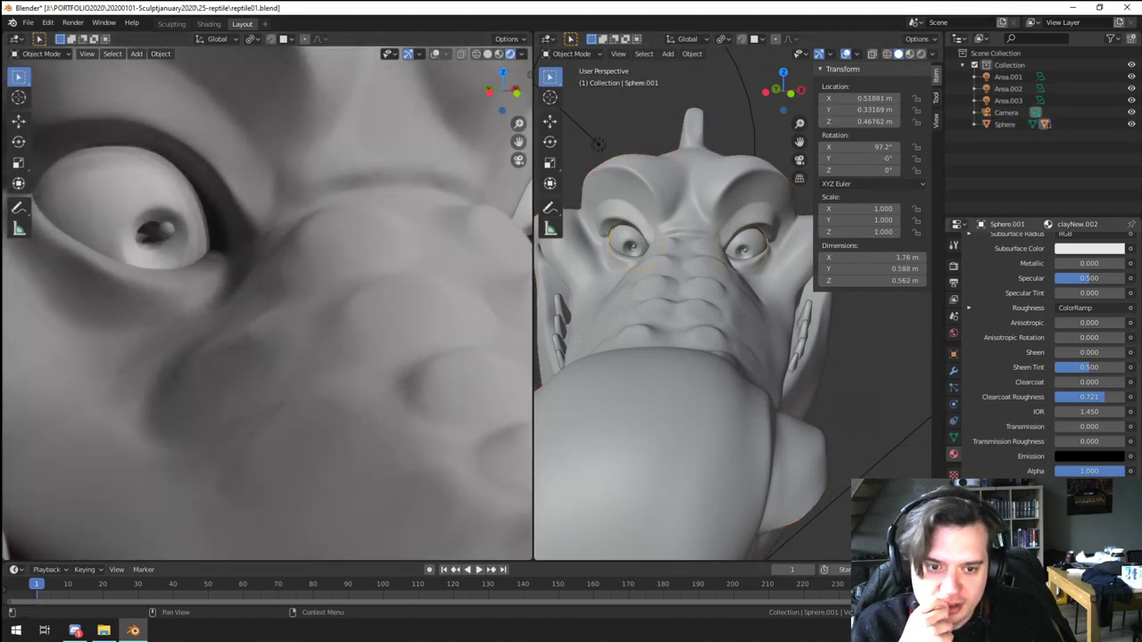
{"action": "scroll", "coordinate": [1053, 357], "scroll_direction": "down", "scroll_amount": 3}
{"action": "scroll", "coordinate": [1060, 436], "scroll_direction": "up", "scroll_amount": 3}
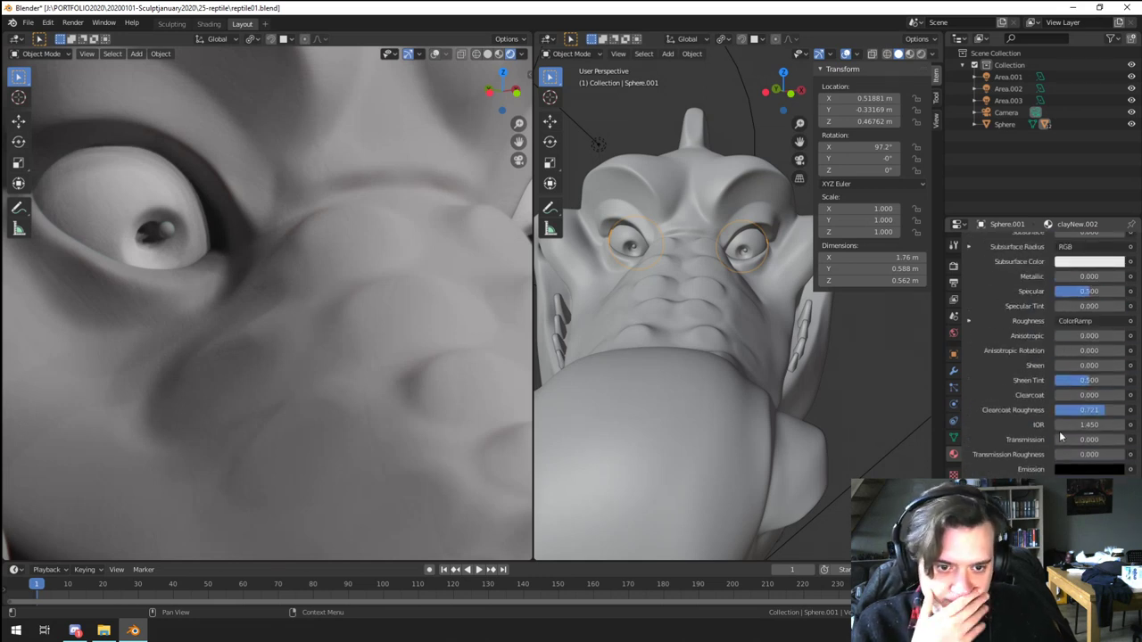
{"action": "left_click_drag", "start_coordinate": [1079, 397], "coordinate": [1133, 397]}
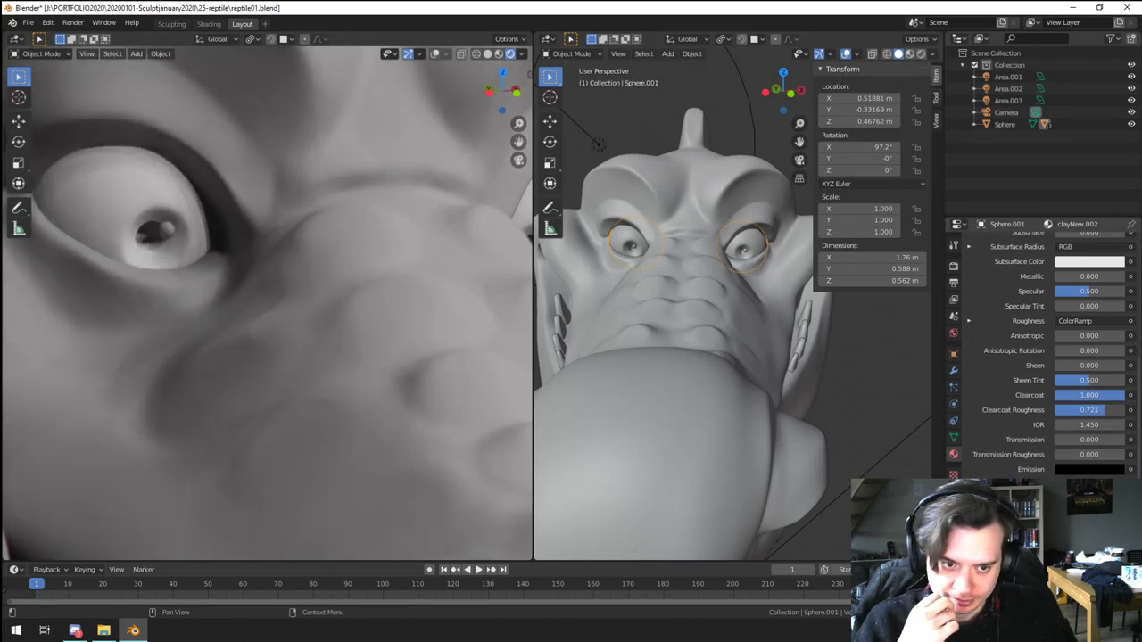
{"action": "left_click_drag", "start_coordinate": [1105, 411], "coordinate": [1064, 411]}
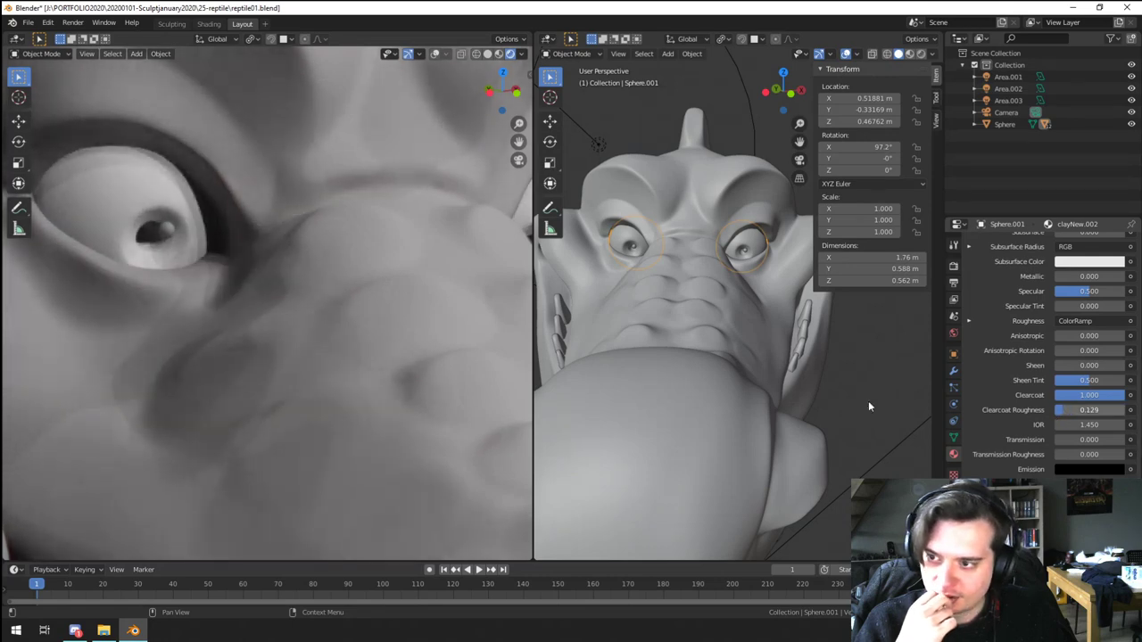
{"action": "scroll", "coordinate": [375, 384], "scroll_direction": "down", "scroll_amount": 6}
{"action": "scroll", "coordinate": [375, 384], "scroll_direction": "down", "scroll_amount": 3}
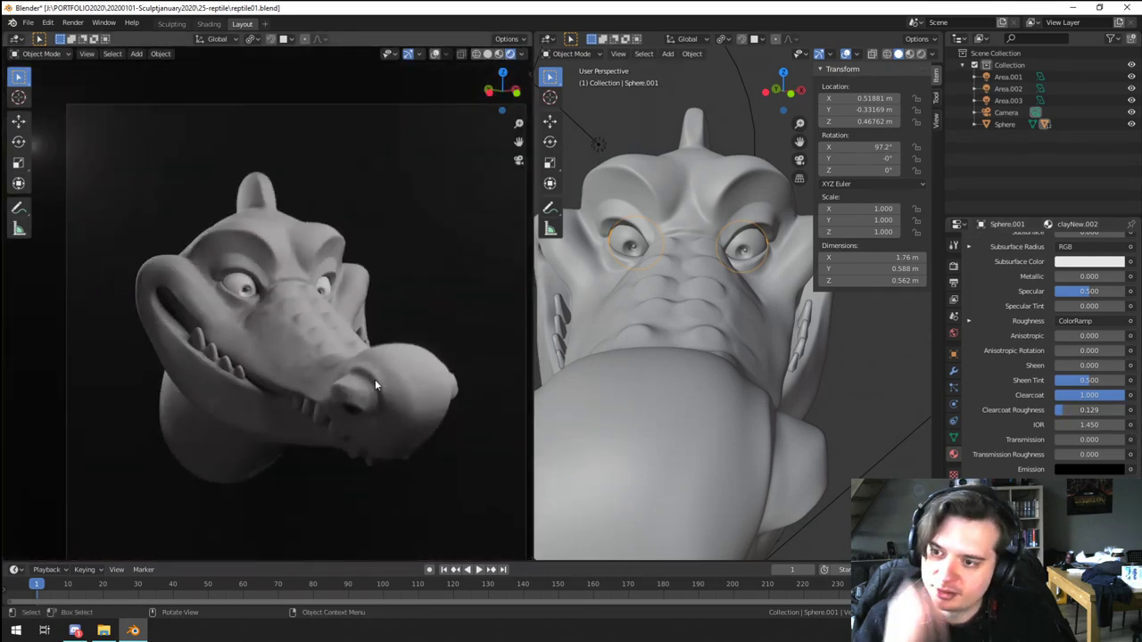
{"action": "key", "text": "alt+a"}
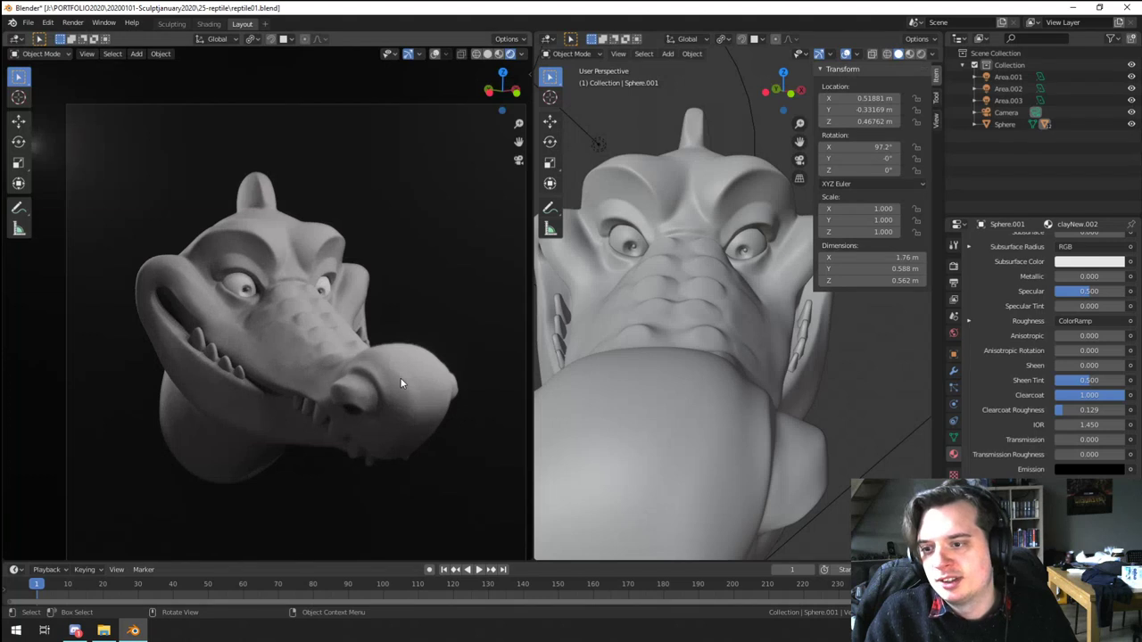
Step: Select the teeth along the jaw with the eyes as the active object and link the eyes' material to them
{"action": "left_click", "coordinate": [936, 120]}
{"action": "scroll", "coordinate": [714, 437], "scroll_direction": "down", "scroll_amount": 5}
{"action": "middle_click_drag", "start_coordinate": [712, 436], "coordinate": [659, 410]}
{"action": "scroll", "coordinate": [736, 421], "scroll_direction": "down", "scroll_amount": 2}
{"action": "scroll", "coordinate": [682, 355], "scroll_direction": "up", "scroll_amount": 5}
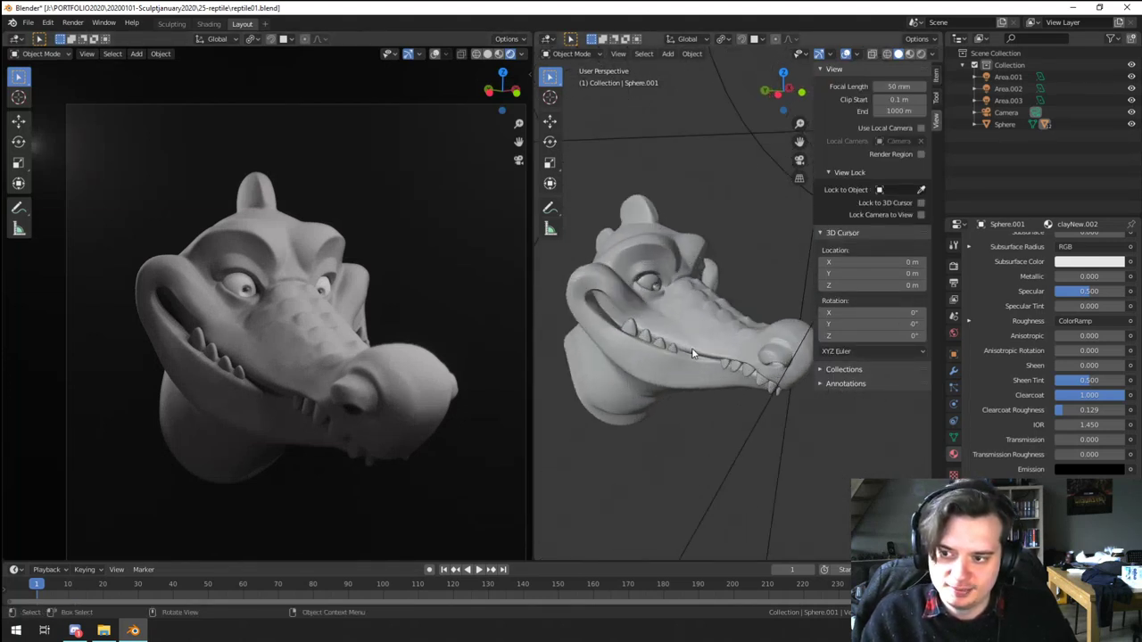
{"action": "key", "text": "c"}
{"action": "left_click", "coordinate": [586, 356]}
{"action": "right_click", "coordinate": [805, 423]}
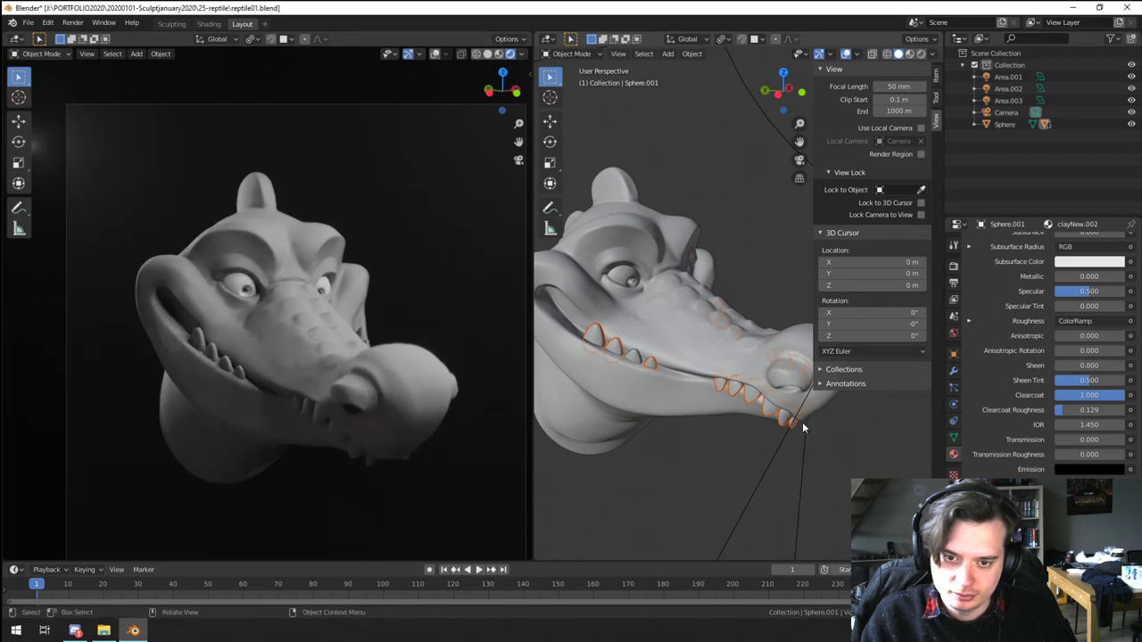
{"action": "scroll", "coordinate": [616, 284], "scroll_direction": "up", "scroll_amount": 5}
{"action": "middle_click_drag", "start_coordinate": [596, 274], "coordinate": [719, 361], "text": "shift"}
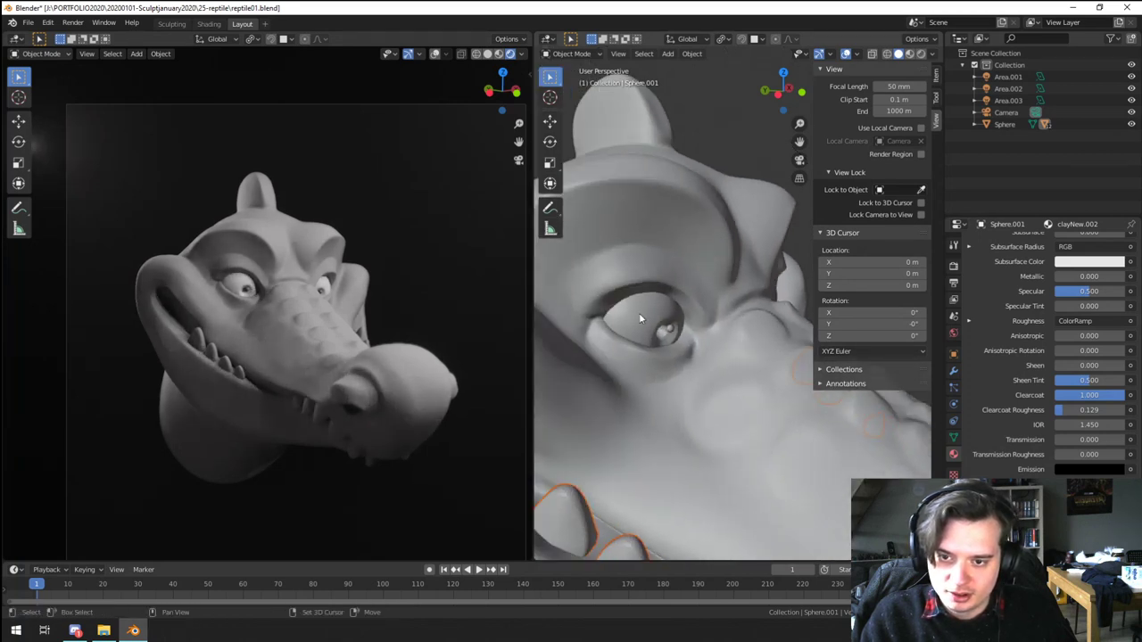
{"action": "key", "text": "ctrl+l"}
{"action": "left_click", "coordinate": [664, 361]}
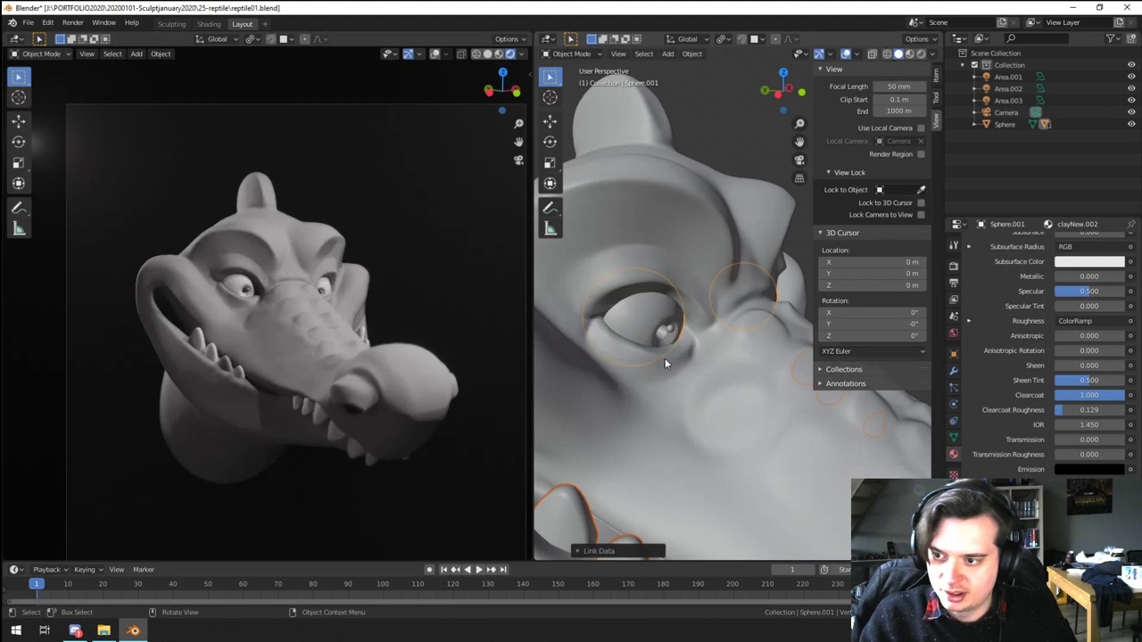
{"action": "left_click", "coordinate": [669, 338]}
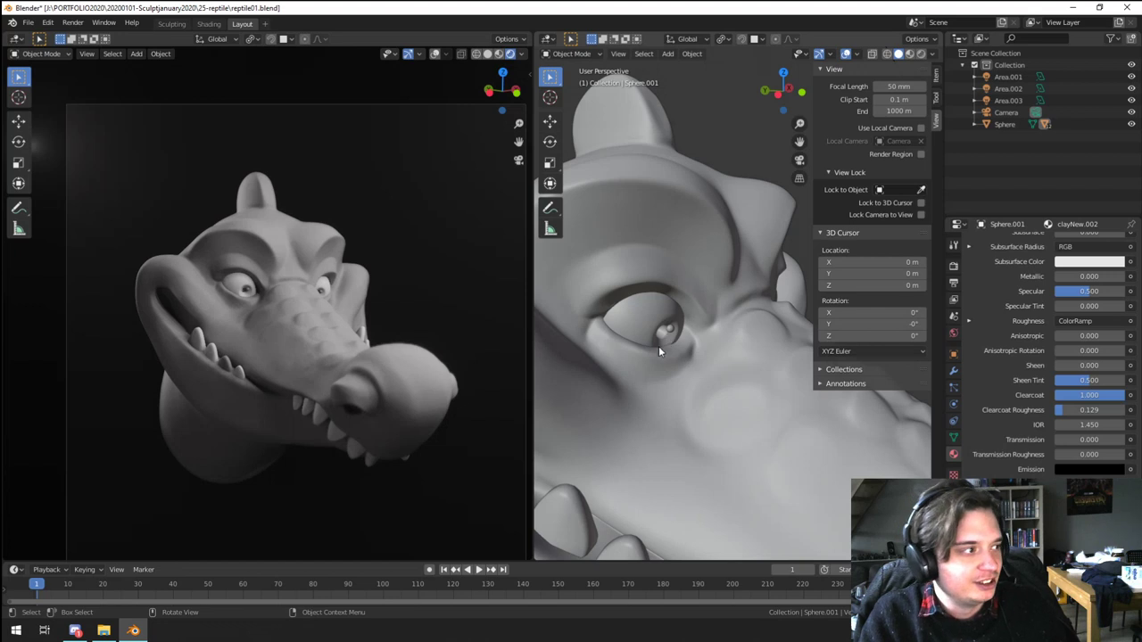
{"action": "scroll", "coordinate": [360, 355], "scroll_direction": "down", "scroll_amount": 2}
{"action": "scroll", "coordinate": [359, 357], "scroll_direction": "up", "scroll_amount": 2}
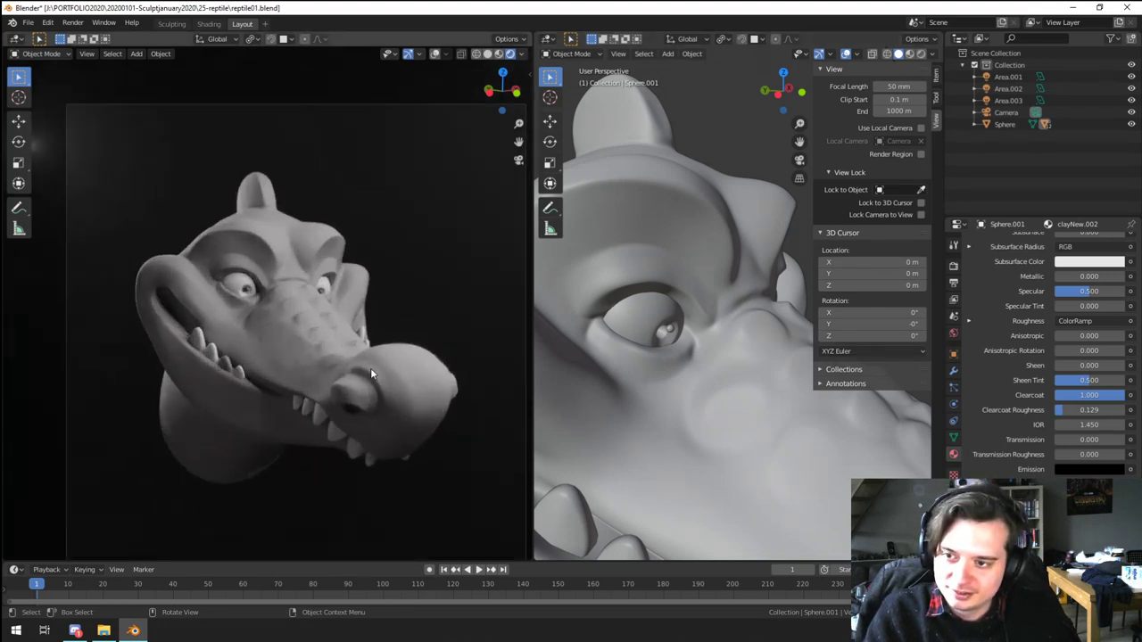
{"action": "key", "text": "KP_0"}
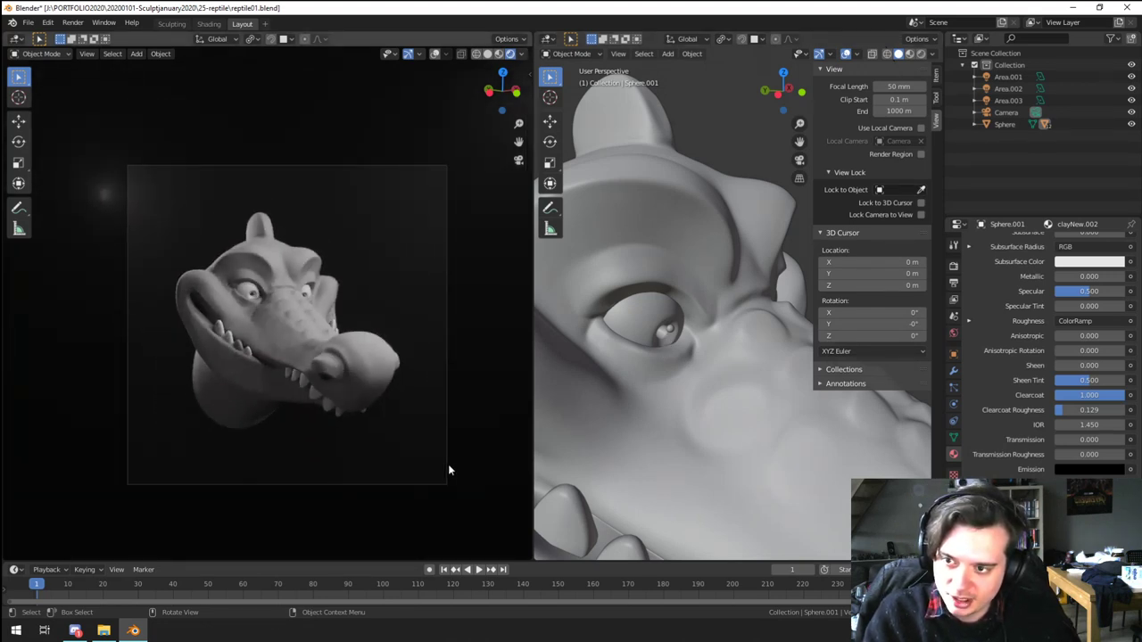
{"action": "scroll", "coordinate": [572, 426], "scroll_direction": "down", "scroll_amount": 6}
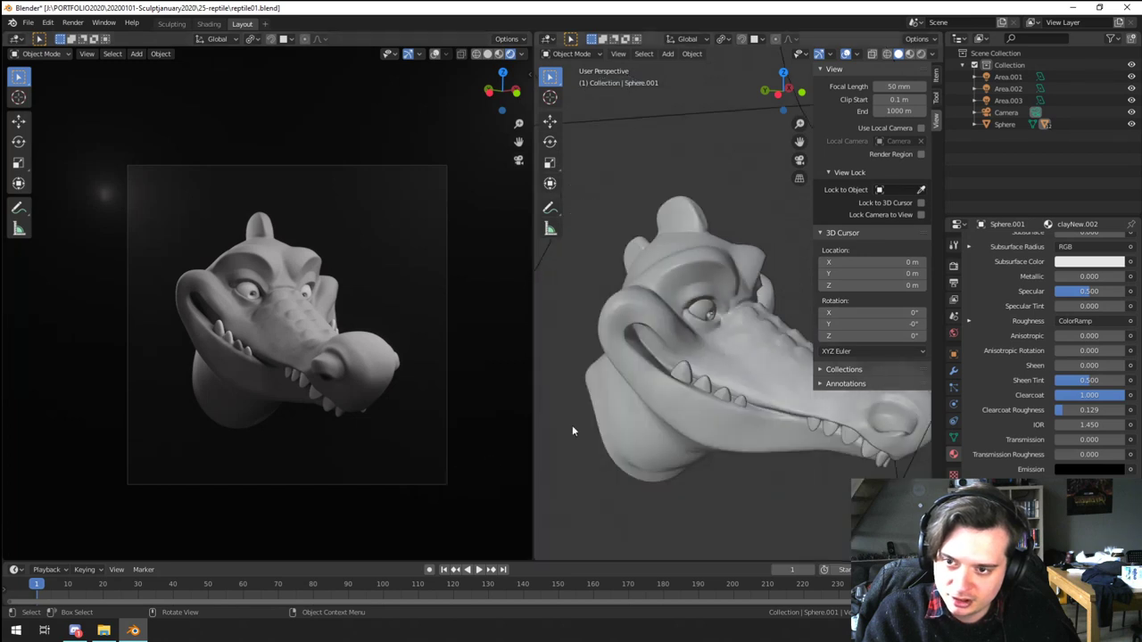
Step: Move the camera slightly to reframe the reptile head in the camera view
{"action": "left_click", "coordinate": [1006, 115]}
{"action": "key", "text": "g"}
{"action": "left_click", "coordinate": [304, 373]}
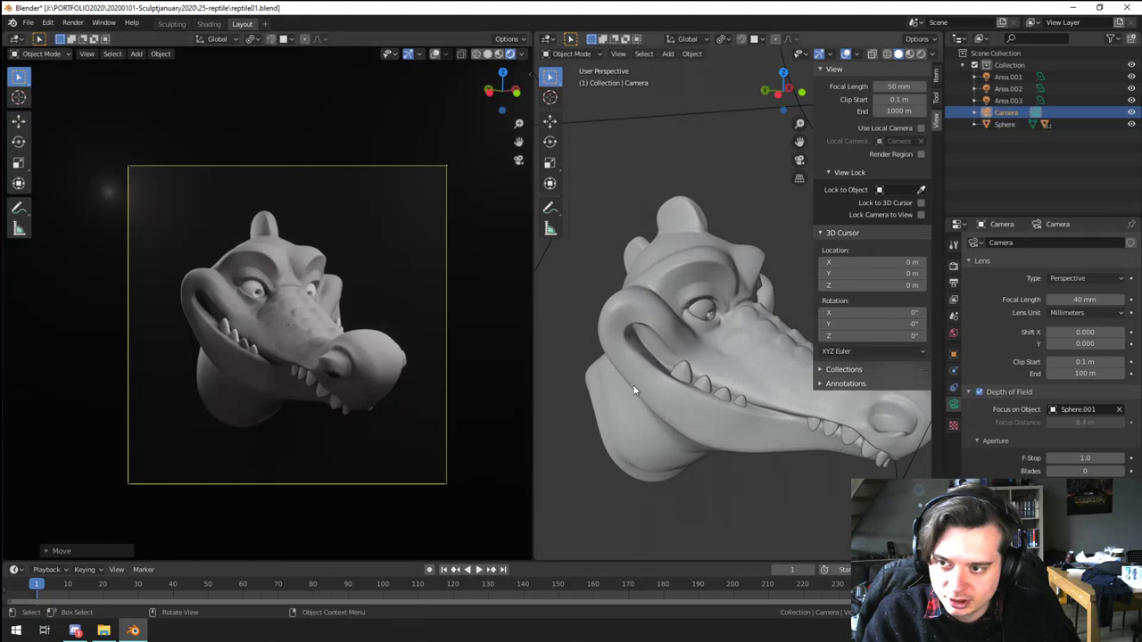
Step: Duplicate the Area.001 light behind the head, rotate the copy and place it beside the original
{"action": "scroll", "coordinate": [649, 311], "scroll_direction": "down", "scroll_amount": 6}
{"action": "left_click", "coordinate": [646, 328]}
{"action": "middle_click_drag", "start_coordinate": [645, 330], "coordinate": [667, 446]}
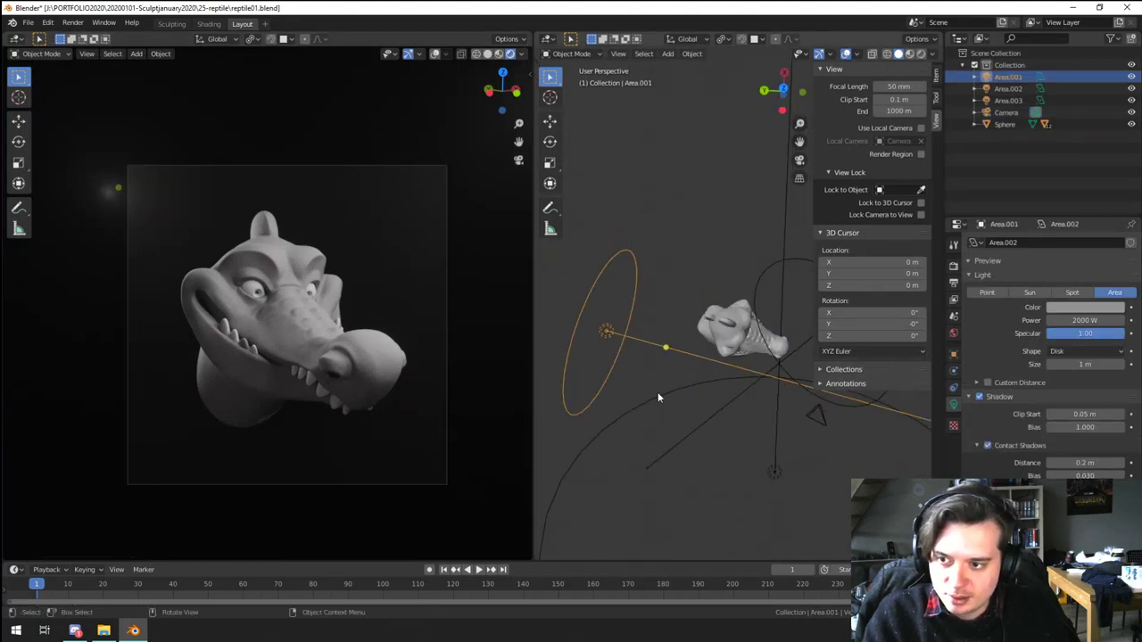
{"action": "key", "text": "shift+d"}
{"action": "left_click", "coordinate": [701, 411]}
{"action": "key", "text": "r"}
{"action": "left_click", "coordinate": [720, 374]}
{"action": "key", "text": "g"}
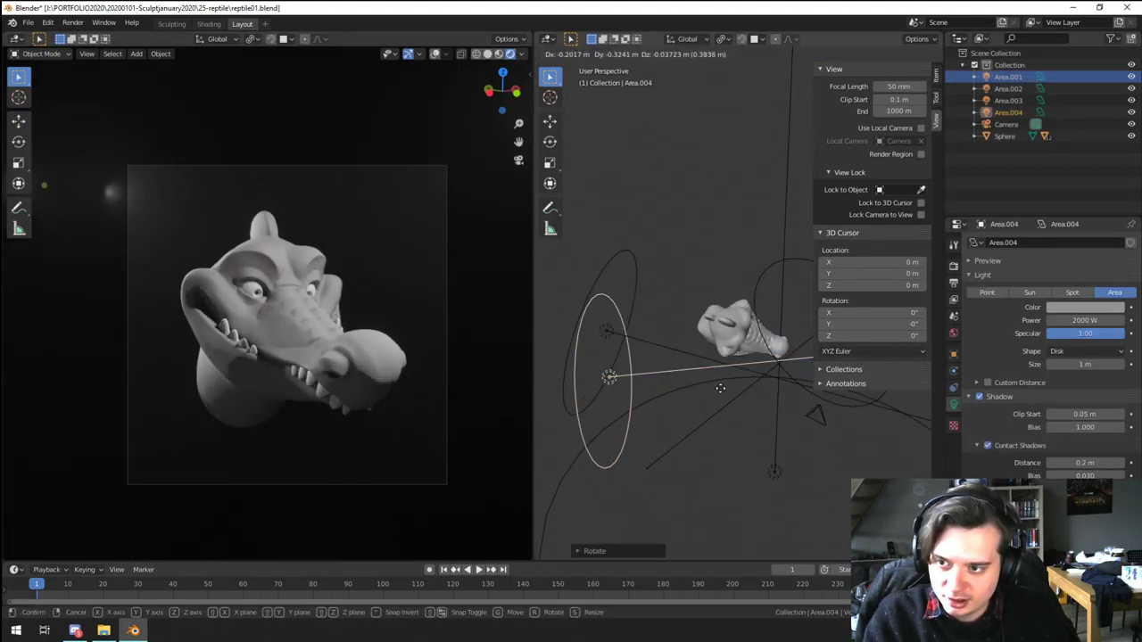
{"action": "left_click", "coordinate": [741, 384]}
Step: Set the color of the Area.001 light to a warm orange
{"action": "left_click", "coordinate": [632, 271]}
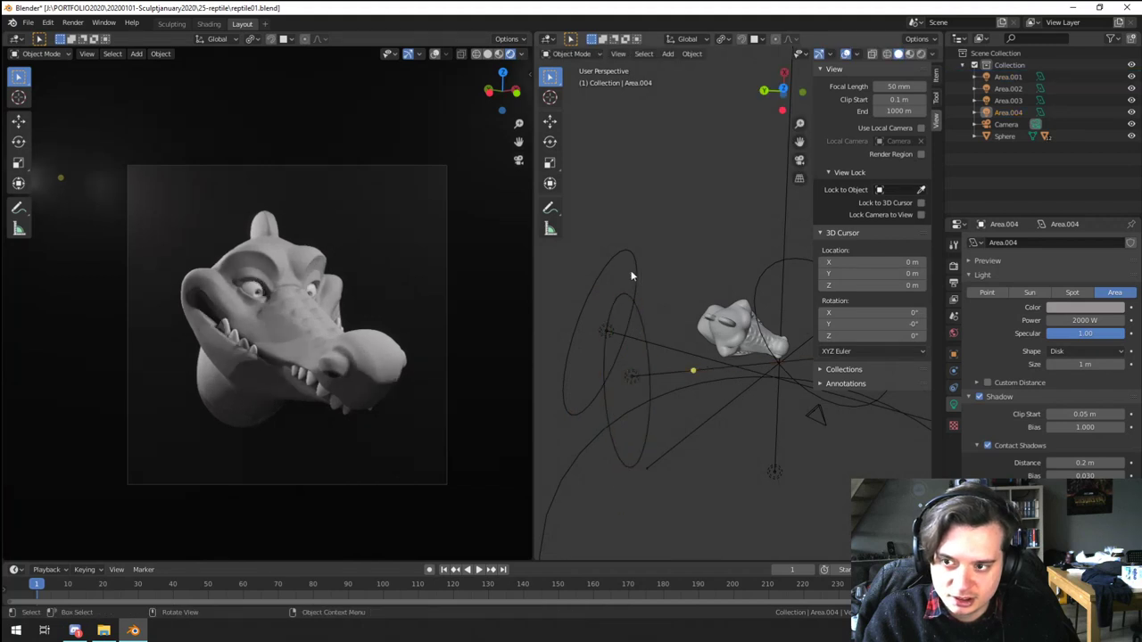
{"action": "left_click", "coordinate": [632, 271]}
{"action": "left_click", "coordinate": [1096, 309]}
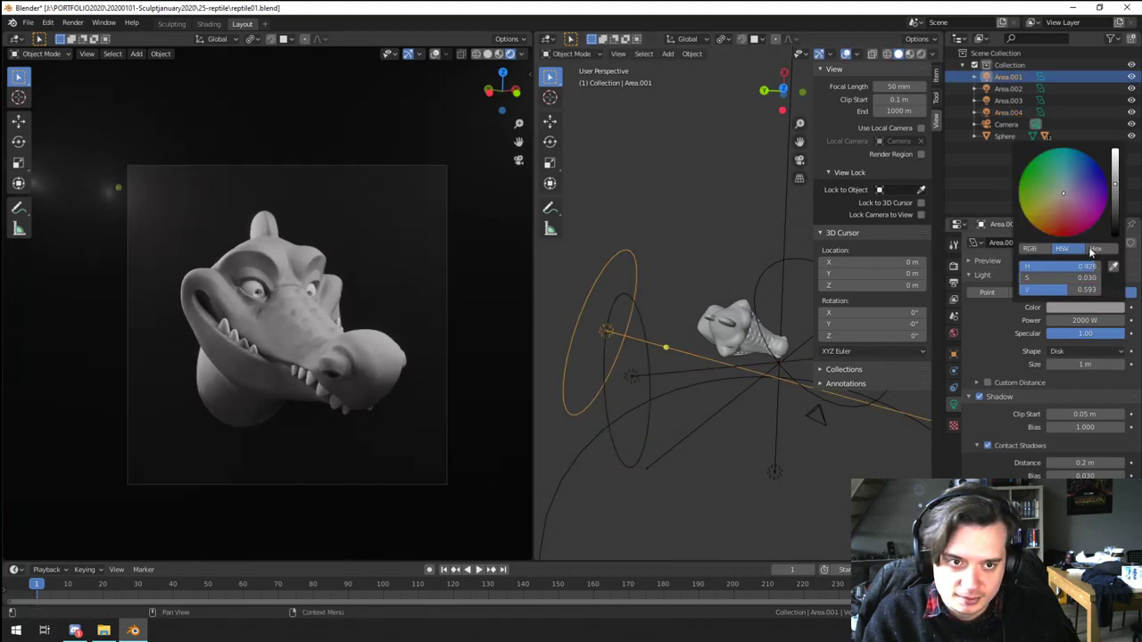
{"action": "left_click", "coordinate": [1072, 184]}
{"action": "left_click_drag", "start_coordinate": [1071, 184], "coordinate": [1051, 215]}
Step: Tint the duplicated Area.004 light a warm orange as well
{"action": "middle_click_drag", "start_coordinate": [756, 241], "coordinate": [589, 439]}
{"action": "left_click", "coordinate": [651, 258]}
{"action": "left_click", "coordinate": [1084, 308]}
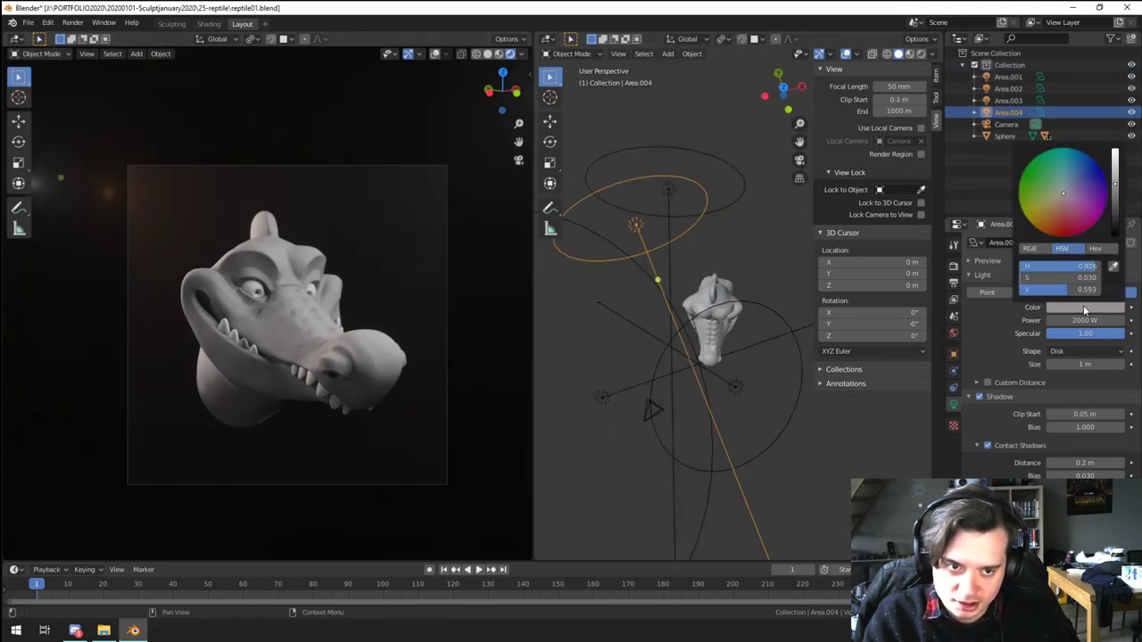
{"action": "mouse_move", "coordinate": [1046, 207]}
{"action": "left_mouse_down"}
{"action": "mouse_move", "coordinate": [1047, 195]}
{"action": "mouse_move", "coordinate": [1055, 208]}
{"action": "left_mouse_up"}
{"action": "scroll", "coordinate": [636, 525], "scroll_direction": "up", "scroll_amount": 1}
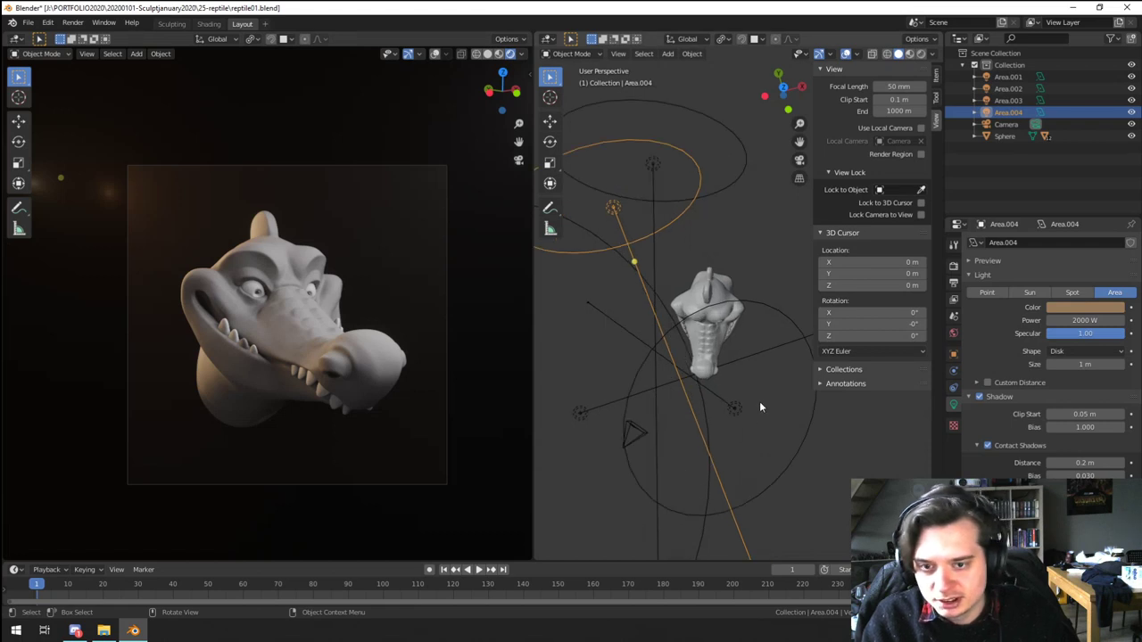
Step: Duplicate the Area.002 light, rotate the copy freely and move it to the head's snout side, above the camera
{"action": "middle_click_drag", "start_coordinate": [760, 404], "coordinate": [780, 471]}
{"action": "scroll", "coordinate": [765, 407], "scroll_direction": "down", "scroll_amount": 2}
{"action": "left_click", "coordinate": [797, 394]}
{"action": "key", "text": "shift+d"}
{"action": "left_click", "coordinate": [792, 343]}
{"action": "middle_click_drag", "start_coordinate": [713, 459], "coordinate": [652, 310]}
{"action": "key", "text": "r"}
{"action": "key", "text": "r"}
{"action": "left_click", "coordinate": [734, 305]}
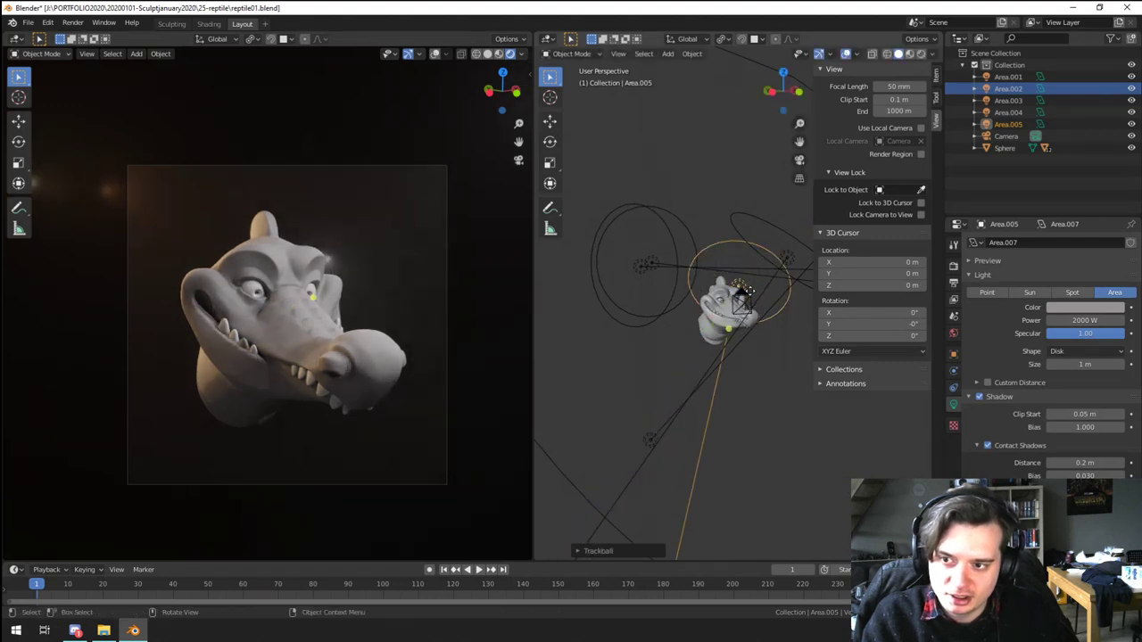
{"action": "key", "text": "g"}
{"action": "left_click", "coordinate": [782, 258]}
Step: Tint the Area.005 light pale blue with hue 0.594 and saturation 0.240
{"action": "scroll", "coordinate": [764, 270], "scroll_direction": "up", "scroll_amount": 2}
{"action": "left_click", "coordinate": [1087, 308]}
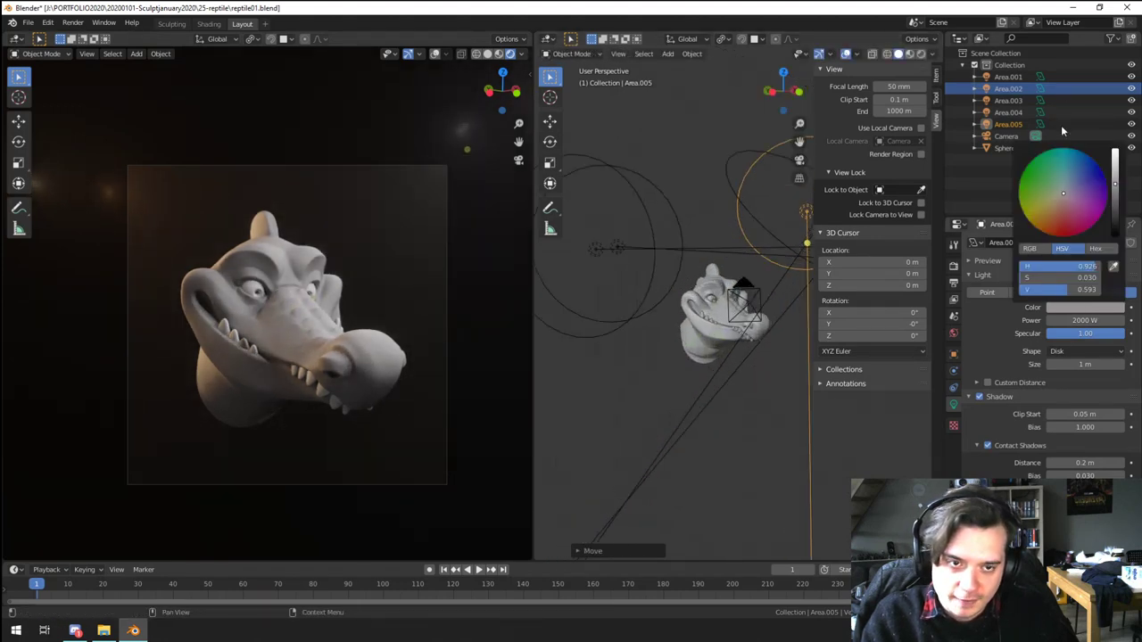
{"action": "left_click", "coordinate": [1071, 186]}
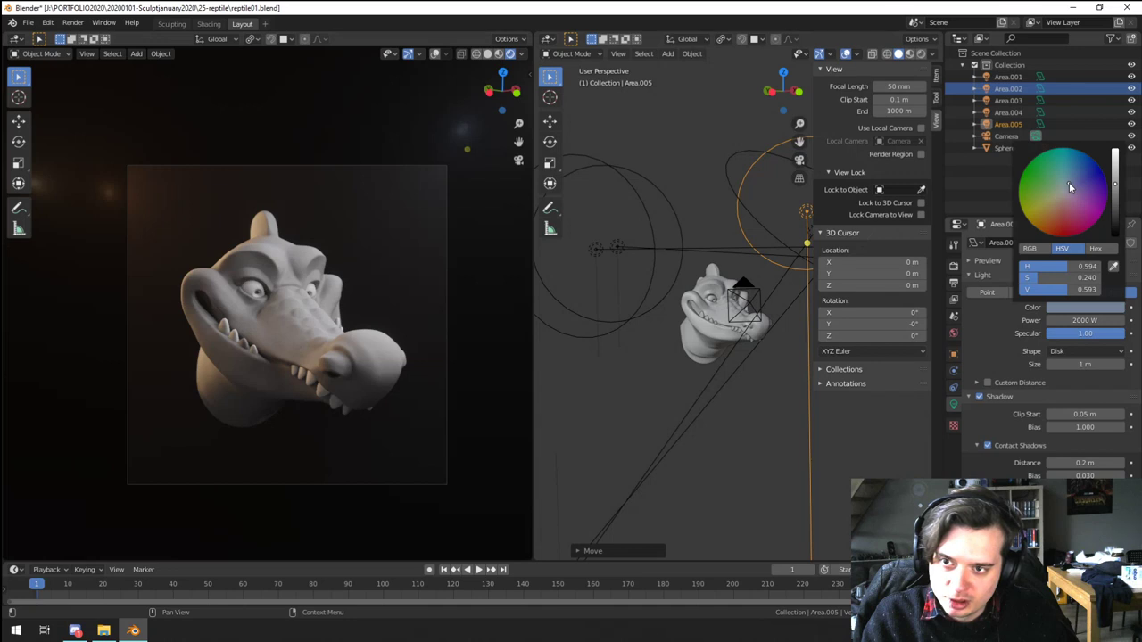
{"action": "scroll", "coordinate": [769, 310], "scroll_direction": "up", "scroll_amount": 1}
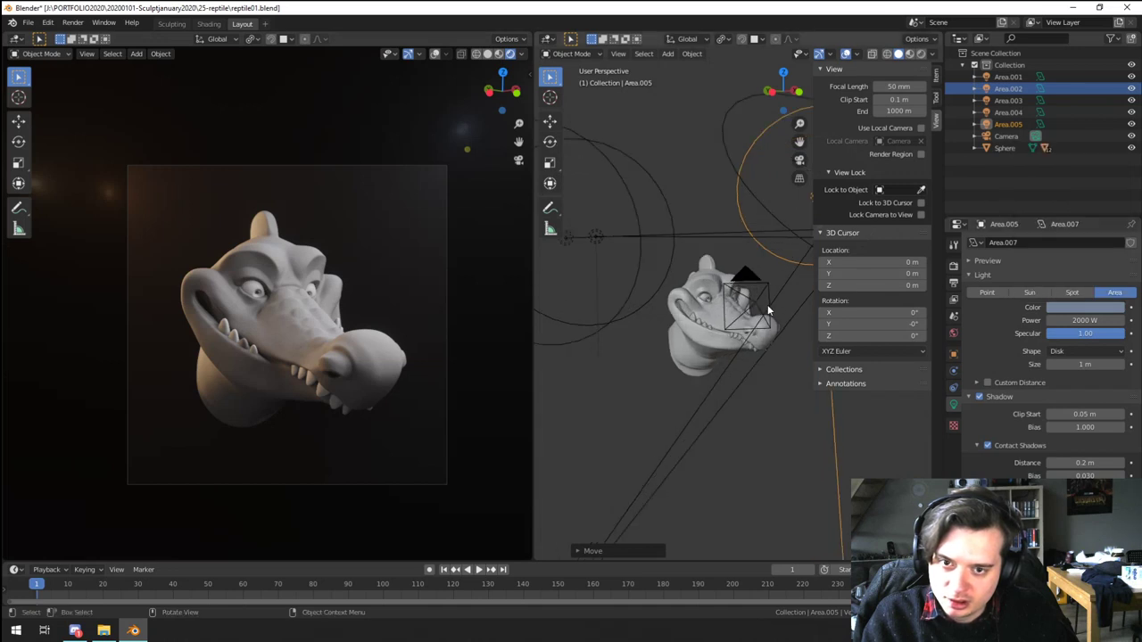
Step: Nudge the blue area light and brighten its color to a value of 0.833
{"action": "key", "text": "g"}
{"action": "left_click", "coordinate": [713, 323]}
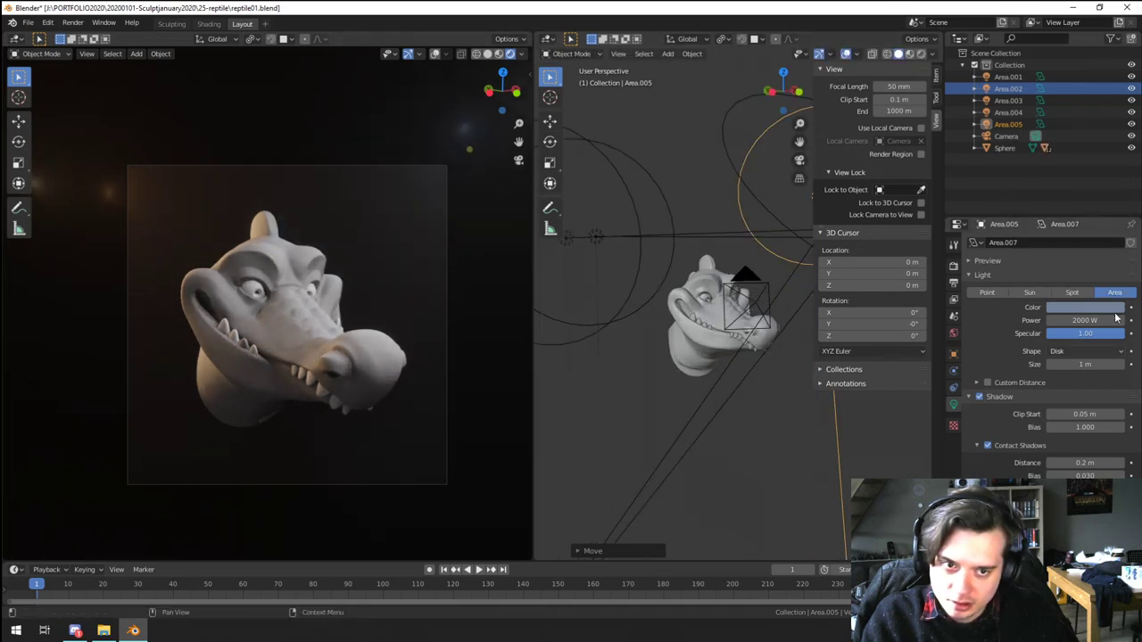
{"action": "left_click", "coordinate": [1094, 307]}
{"action": "left_click_drag", "start_coordinate": [1117, 208], "coordinate": [1116, 162]}
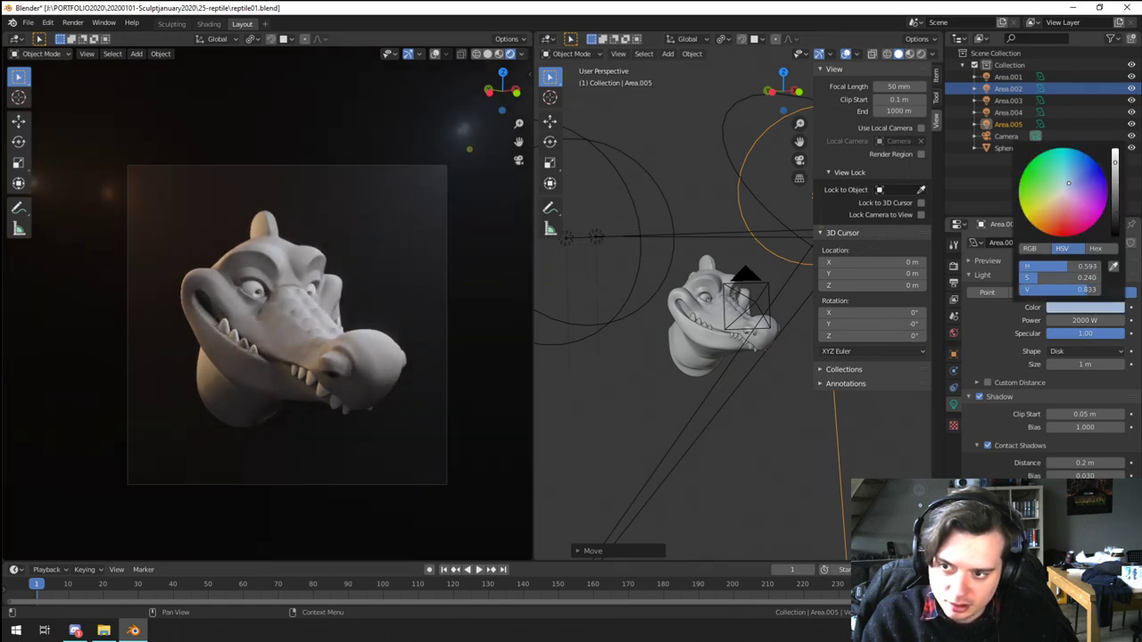
Step: Examine the lighting on the head in the camera view and the arrangement of area lights around it
{"action": "scroll", "coordinate": [411, 353], "scroll_direction": "up", "scroll_amount": 5}
{"action": "scroll", "coordinate": [388, 337], "scroll_direction": "down", "scroll_amount": 6}
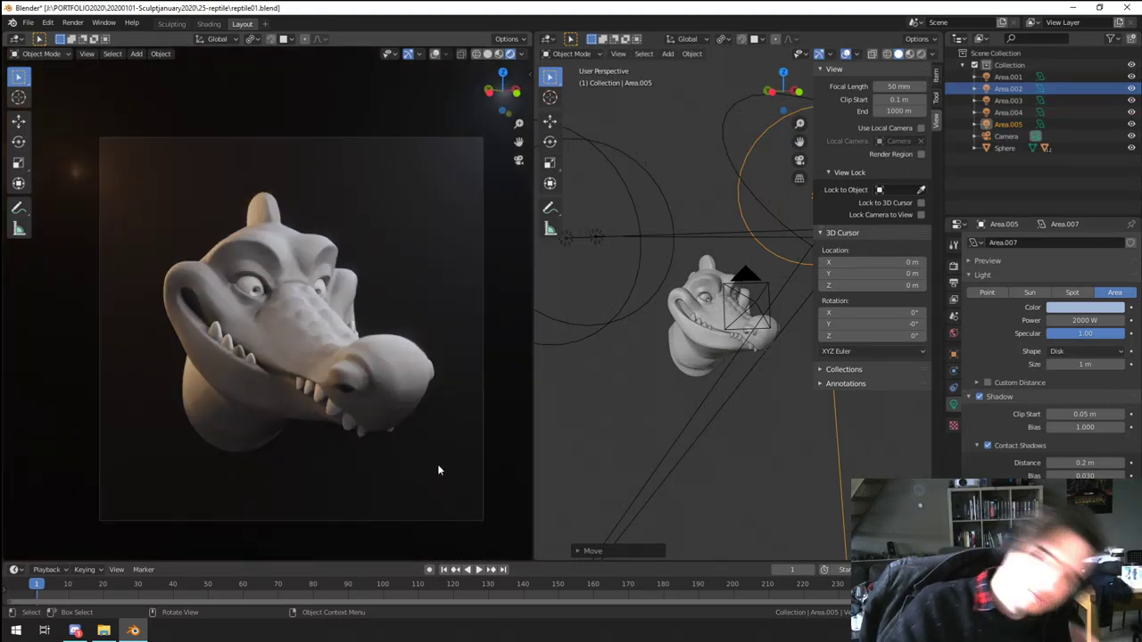
{"action": "scroll", "coordinate": [675, 395], "scroll_direction": "down", "scroll_amount": 5}
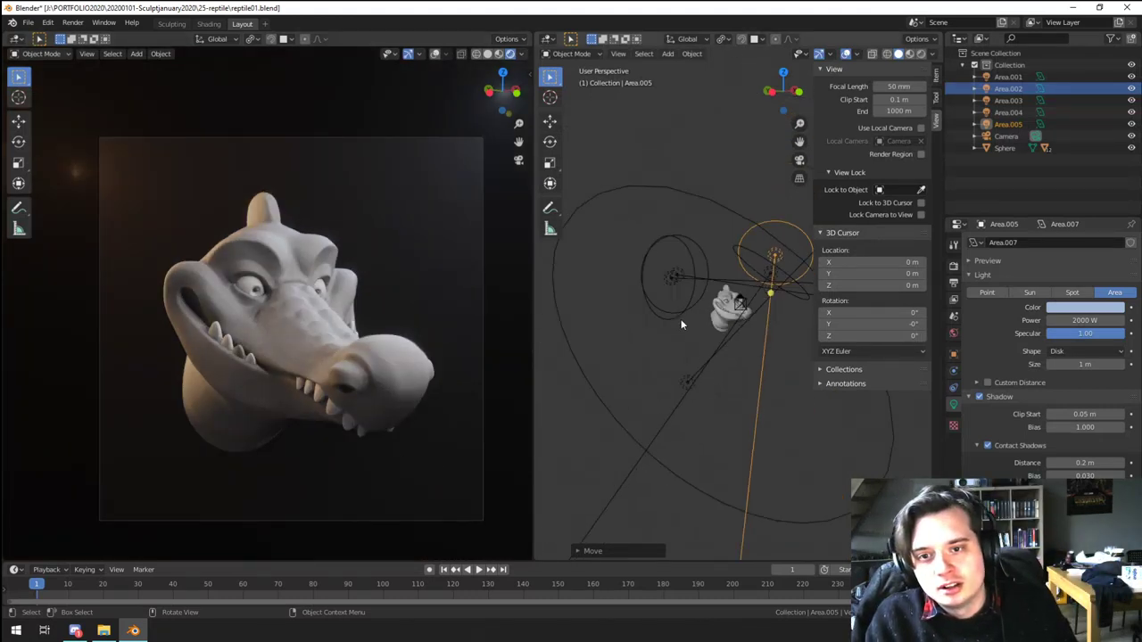
{"action": "left_click", "coordinate": [681, 319]}
{"action": "middle_click_drag", "start_coordinate": [683, 324], "coordinate": [738, 353]}
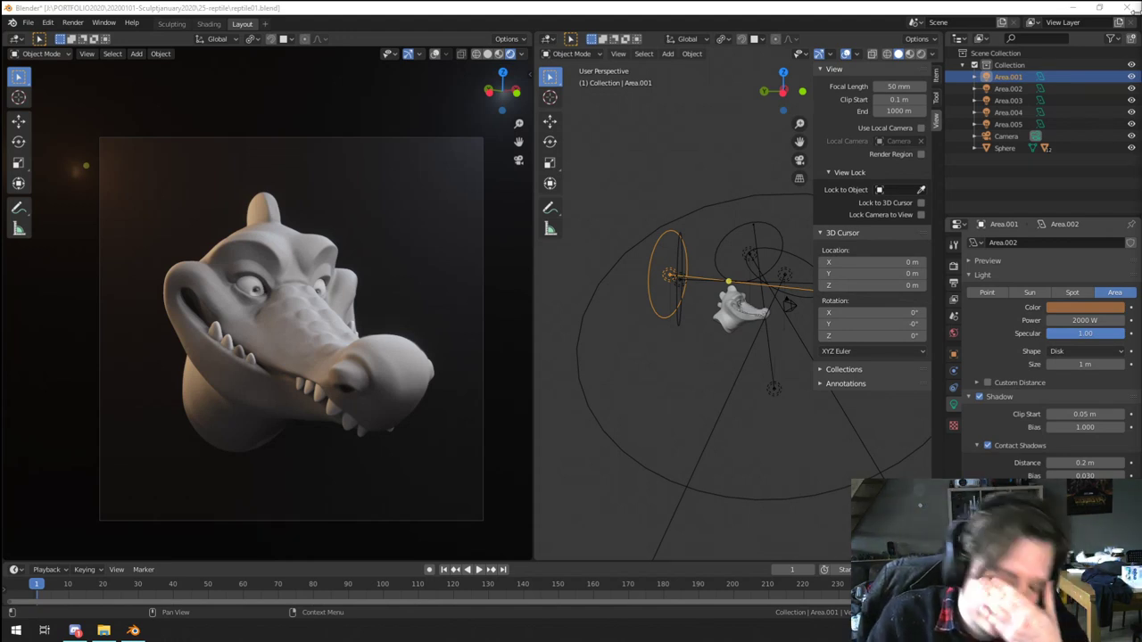
{"action": "scroll", "coordinate": [614, 407], "scroll_direction": "down", "scroll_amount": 4}
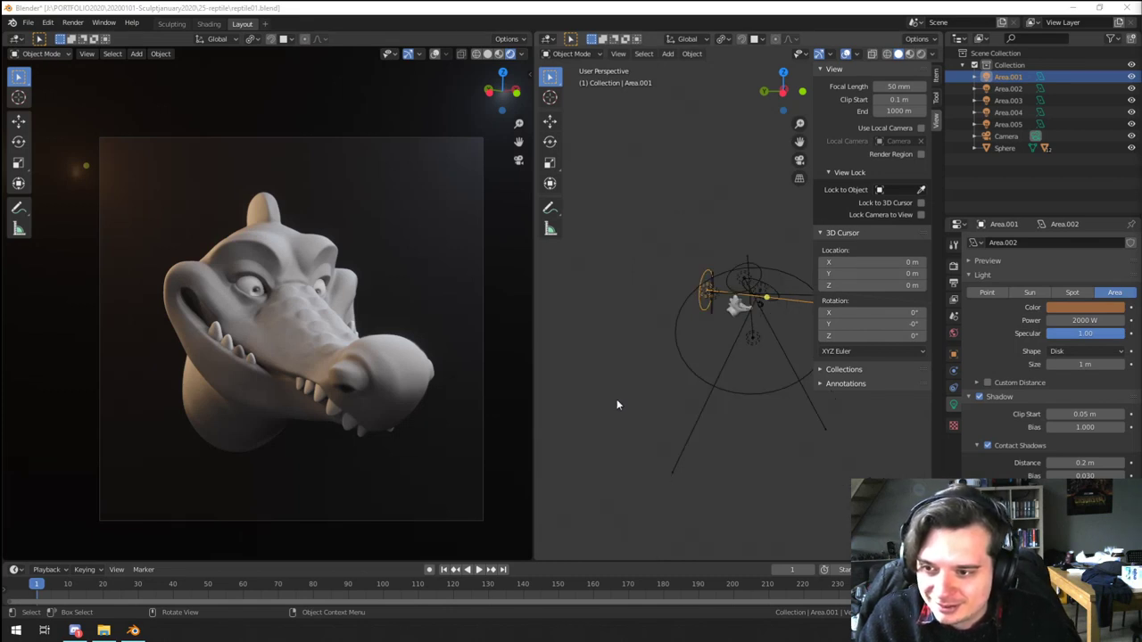
{"action": "scroll", "coordinate": [774, 365], "scroll_direction": "up", "scroll_amount": 12}
{"action": "middle_click_drag", "start_coordinate": [764, 432], "coordinate": [682, 427]}
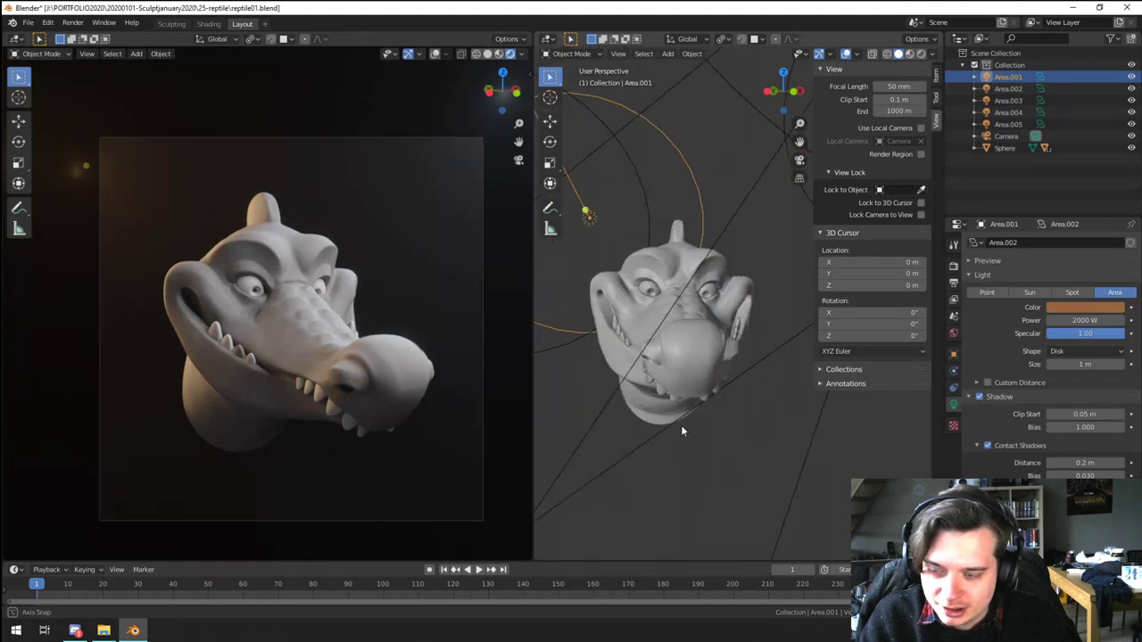
Step: Rotate the head about the global Z axis so its snout faces the opposite side, and recentre it in the camera frame
{"action": "left_click", "coordinate": [685, 358]}
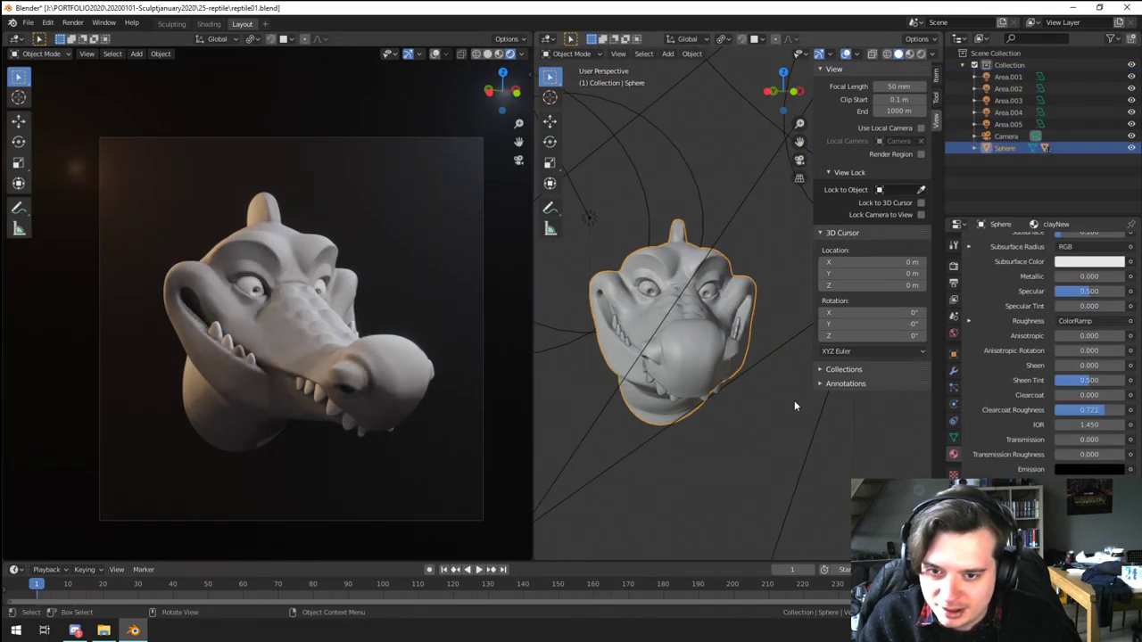
{"action": "key", "text": "r"}
{"action": "key", "text": "z"}
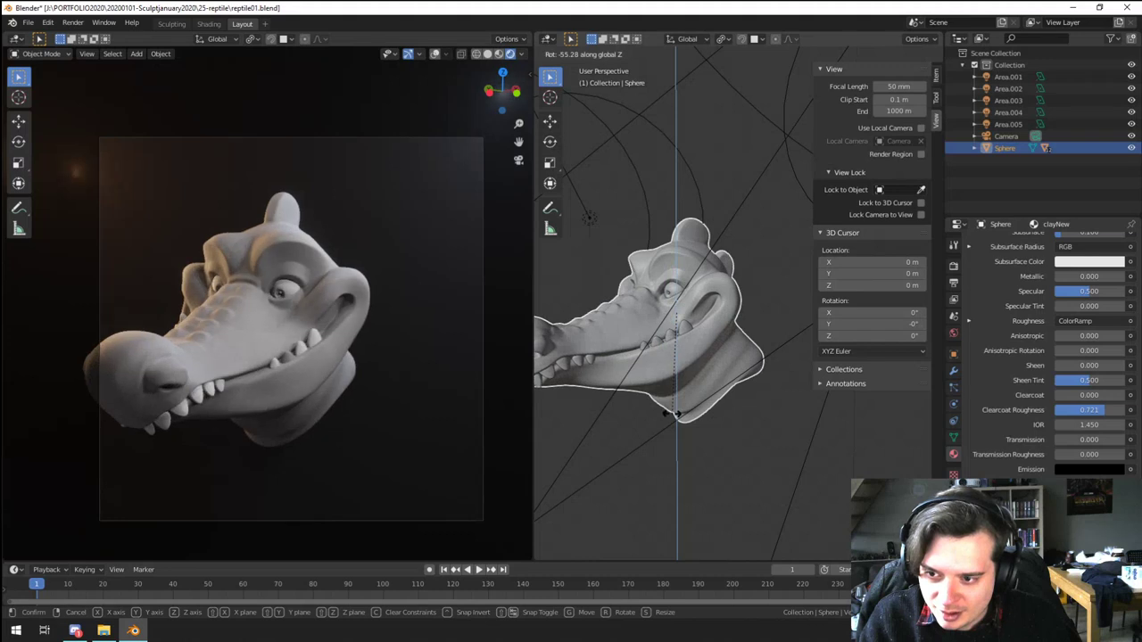
{"action": "left_click", "coordinate": [676, 414]}
{"action": "key", "text": "g"}
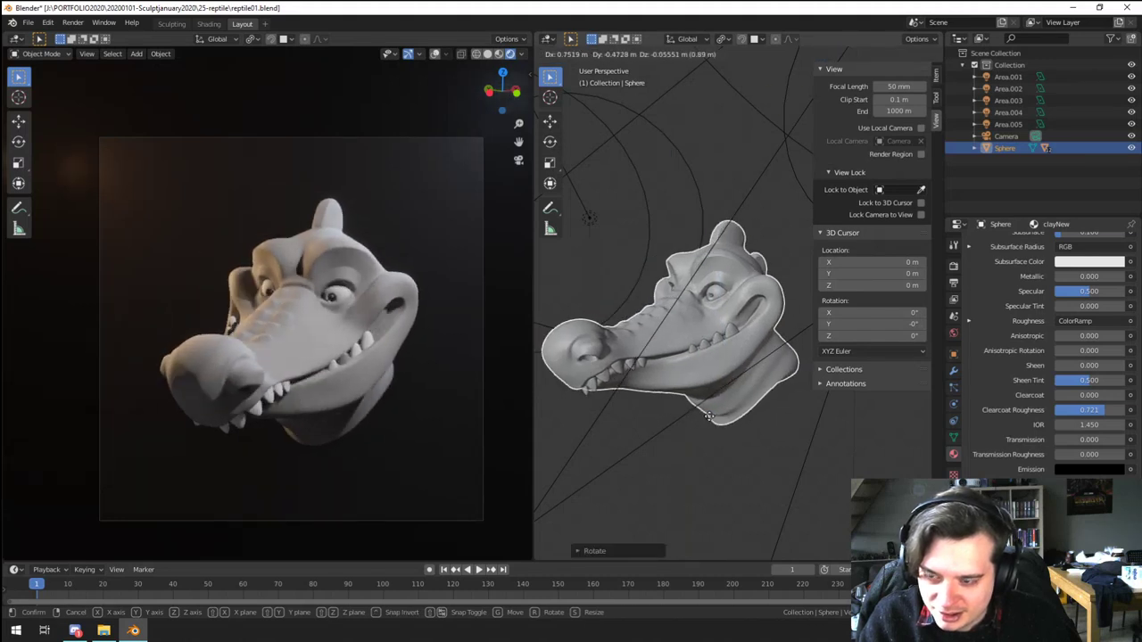
{"action": "left_click", "coordinate": [711, 417]}
{"action": "key", "text": "g"}
{"action": "left_click", "coordinate": [745, 430]}
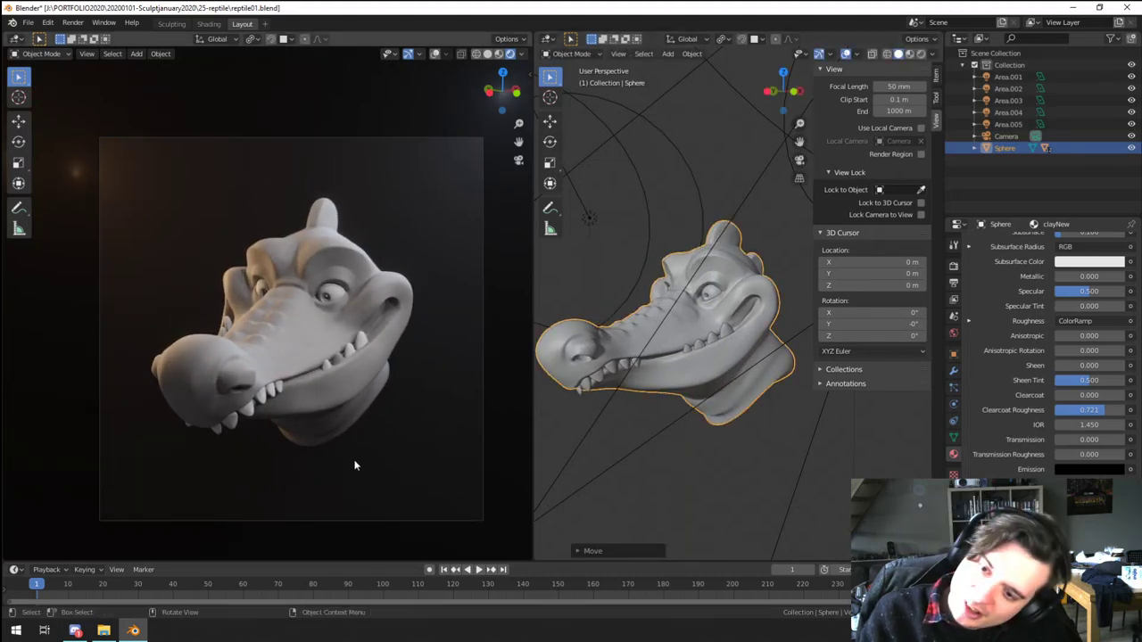
Step: Fine-tune the head's rotation about the Z axis and shift it within the camera frame
{"action": "key", "text": "r"}
{"action": "key", "text": "z"}
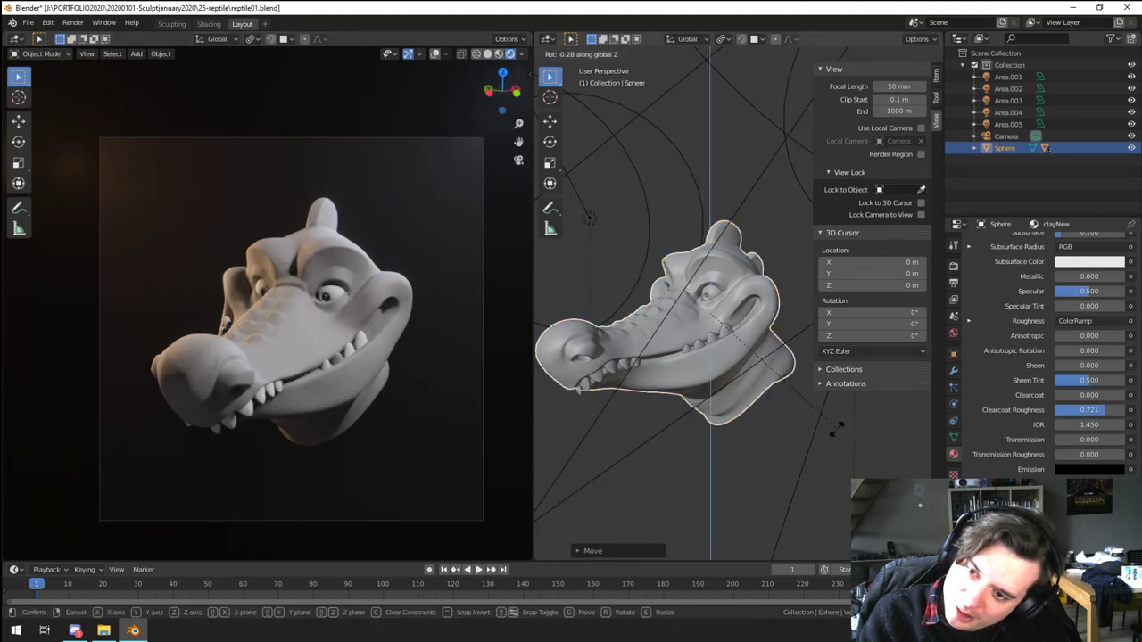
{"action": "left_click", "coordinate": [825, 433]}
{"action": "key", "text": "g"}
{"action": "left_click", "coordinate": [834, 433]}
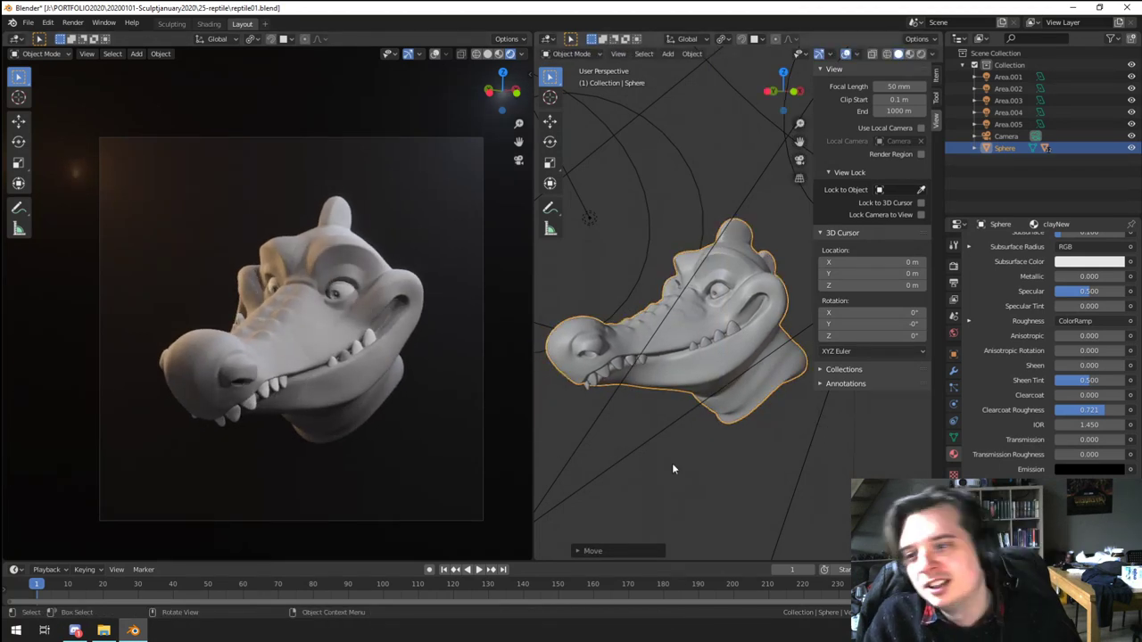
Step: Mirror the head by scaling it -1 along the global X axis
{"action": "type", "text": "s"}
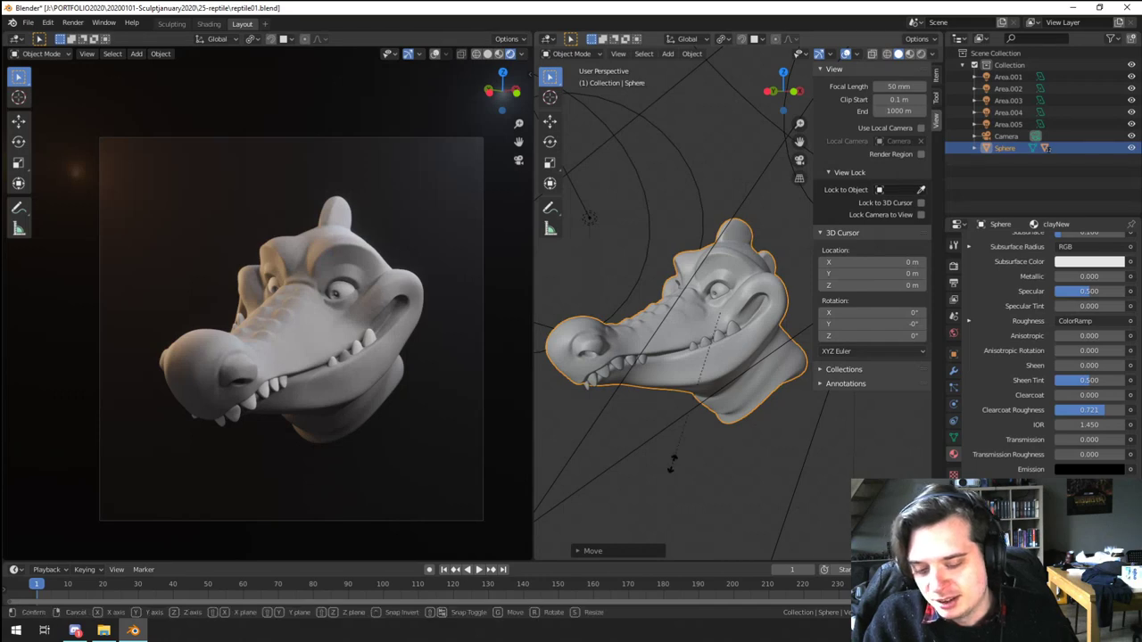
{"action": "type", "text": "x"}
{"action": "type", "text": "-1 (1|) = -1 along global X"}
{"action": "key", "text": "Return"}
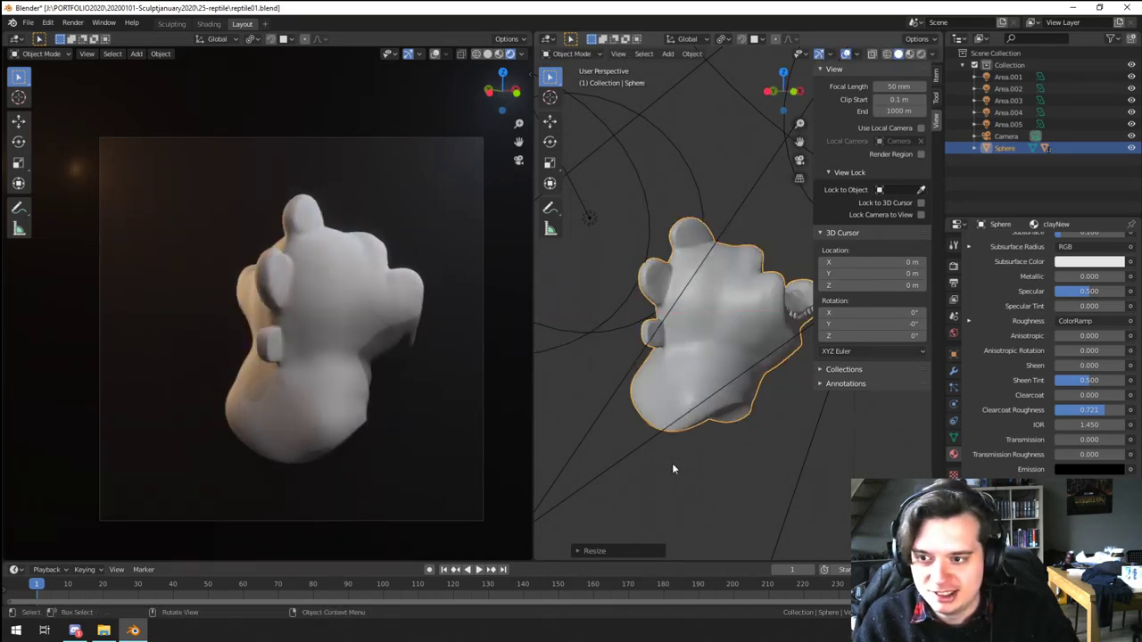
Step: Turn the mirrored head about the global Z axis to face the camera and move it back into frame
{"action": "key", "text": "r"}
{"action": "key", "text": "z"}
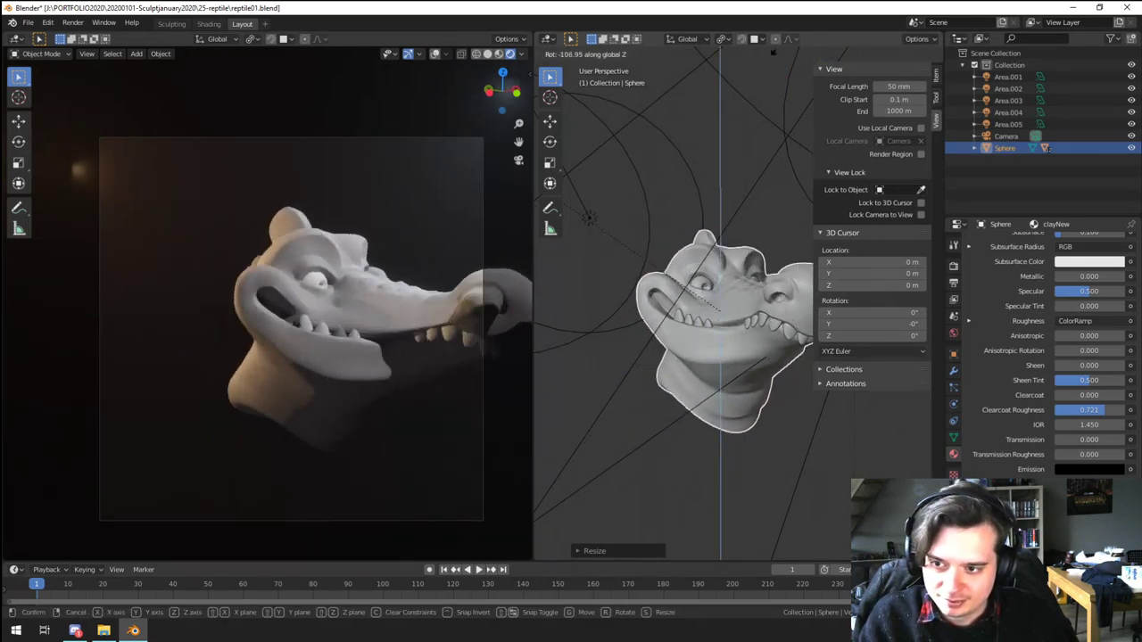
{"action": "left_click", "coordinate": [769, 423]}
{"action": "key", "text": "g"}
{"action": "left_click", "coordinate": [699, 417]}
Step: Tilt the head downward with a trackball rotation and reposition it in the camera frame
{"action": "key", "text": "r"}
{"action": "key", "text": "r"}
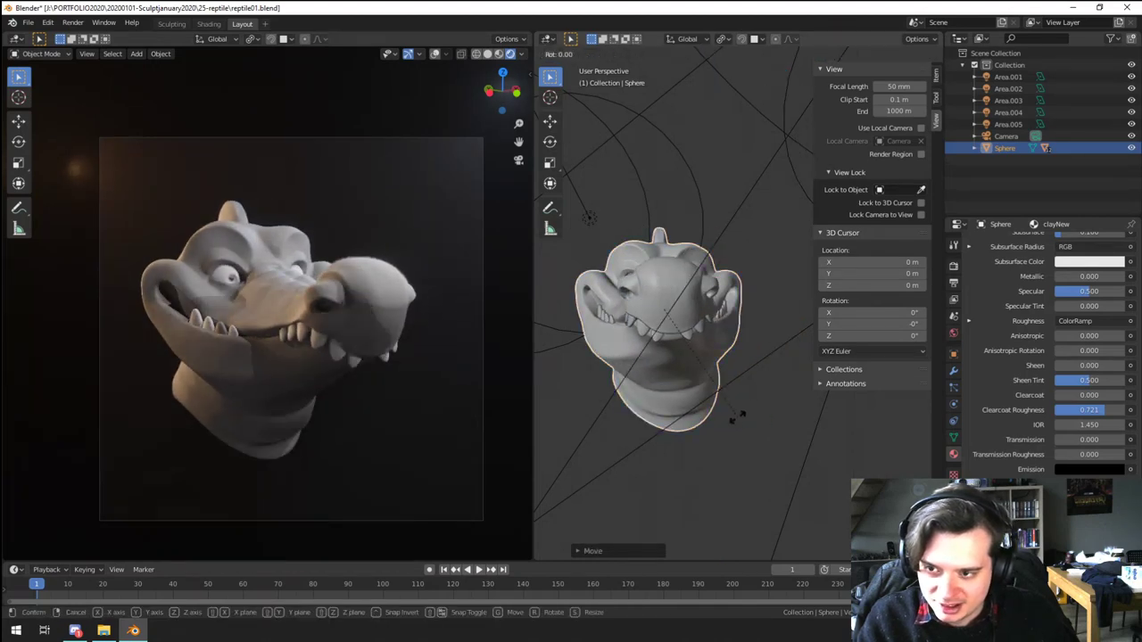
{"action": "left_click", "coordinate": [744, 429]}
{"action": "key", "text": "g"}
{"action": "left_click", "coordinate": [759, 429]}
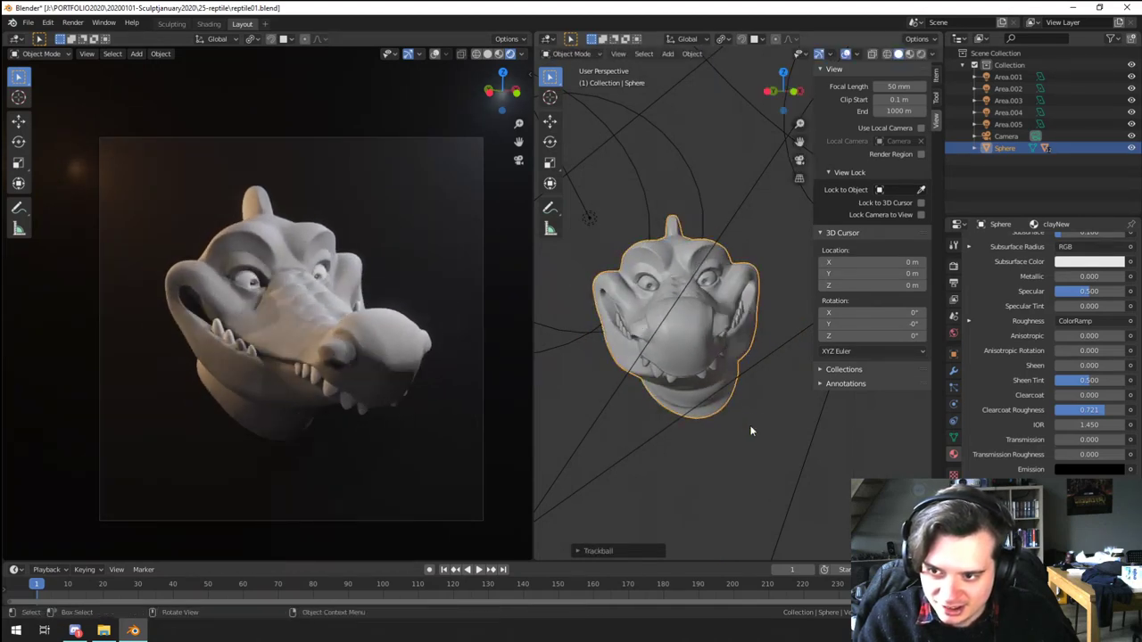
Step: Scale the head up by about 1.07 and adjust its placement and size in the camera frame
{"action": "key", "text": "s"}
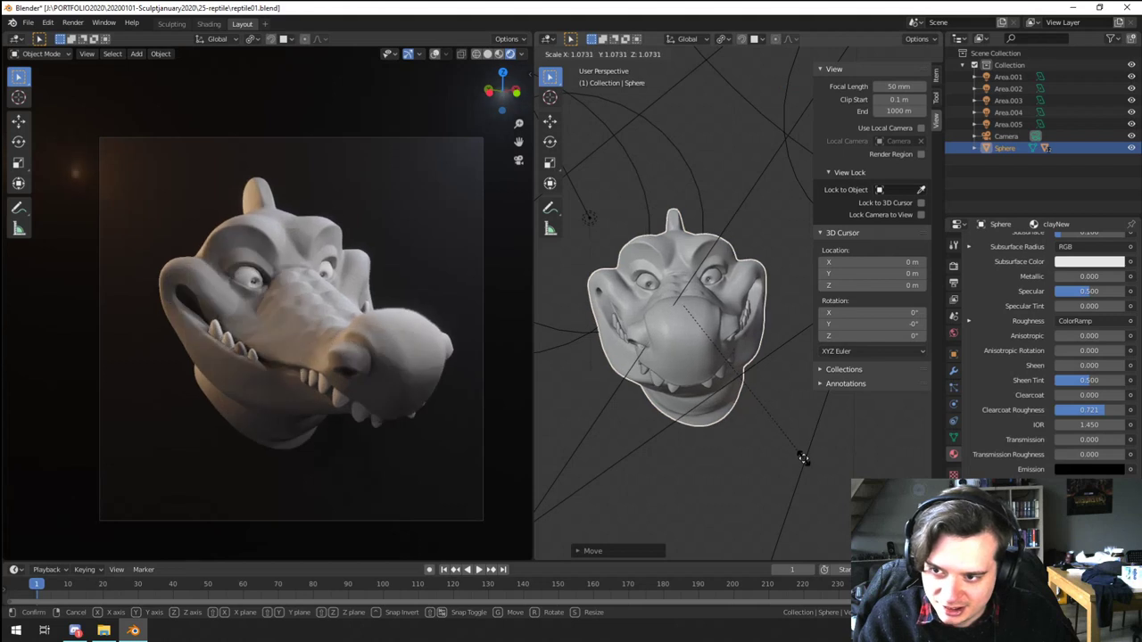
{"action": "left_click", "coordinate": [803, 459]}
{"action": "key", "text": "g"}
{"action": "left_click", "coordinate": [803, 460]}
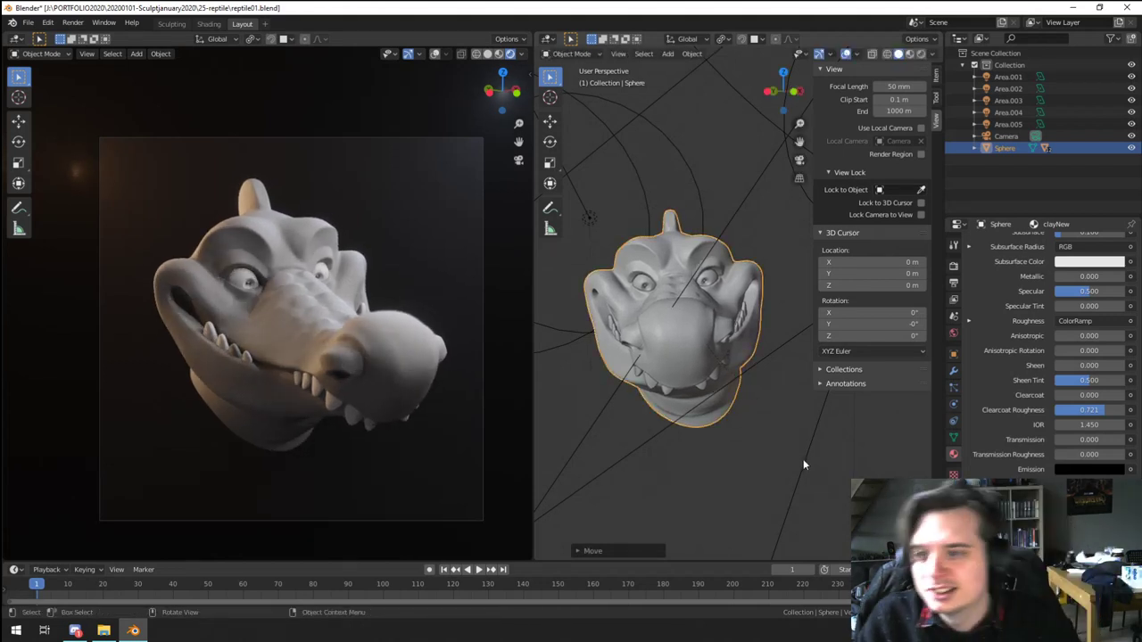
{"action": "key", "text": "s"}
{"action": "left_click", "coordinate": [782, 453]}
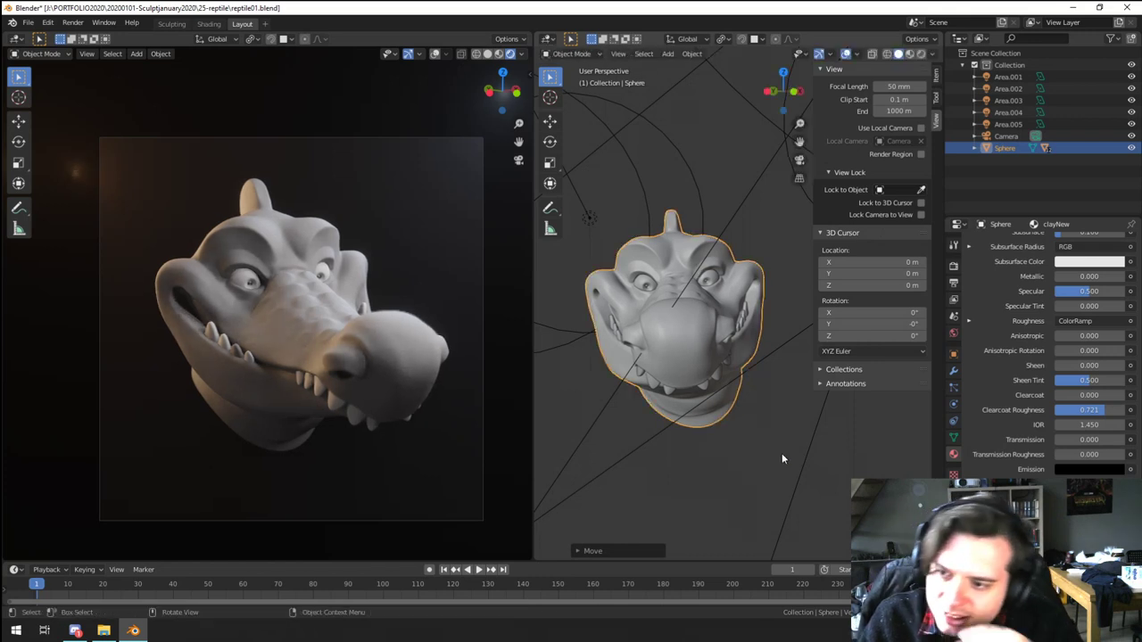
Step: Turn the head slightly about the global Z axis and recentre it in the camera frame
{"action": "middle_click_drag", "start_coordinate": [781, 453], "coordinate": [683, 480]}
{"action": "key", "text": "r"}
{"action": "key", "text": "z"}
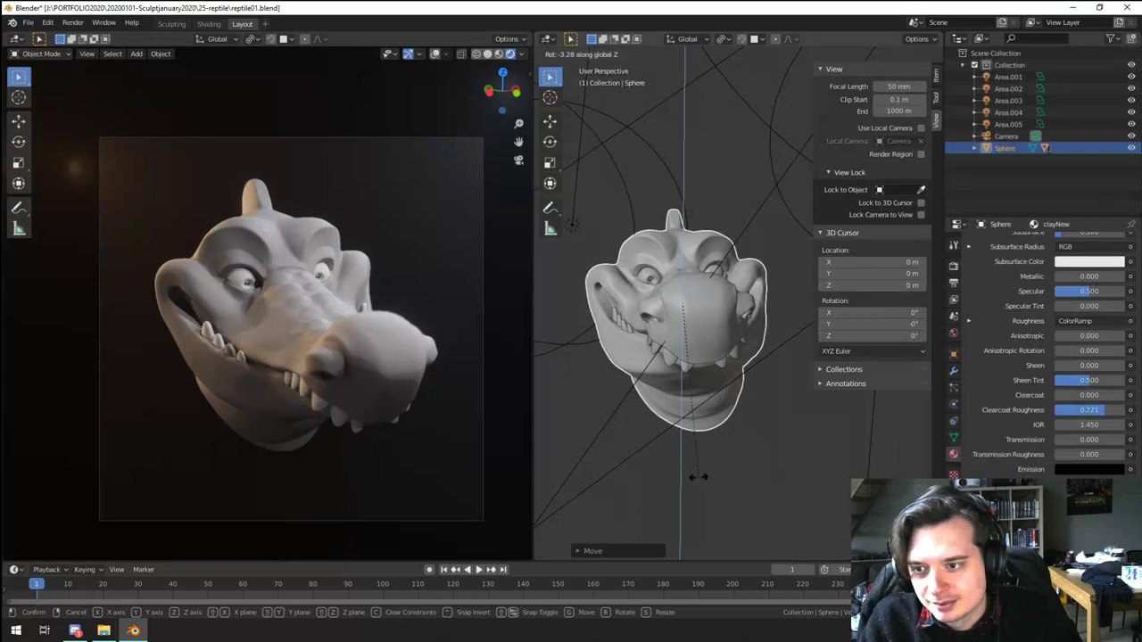
{"action": "left_click", "coordinate": [679, 480]}
{"action": "key", "text": "g"}
{"action": "left_click", "coordinate": [688, 479]}
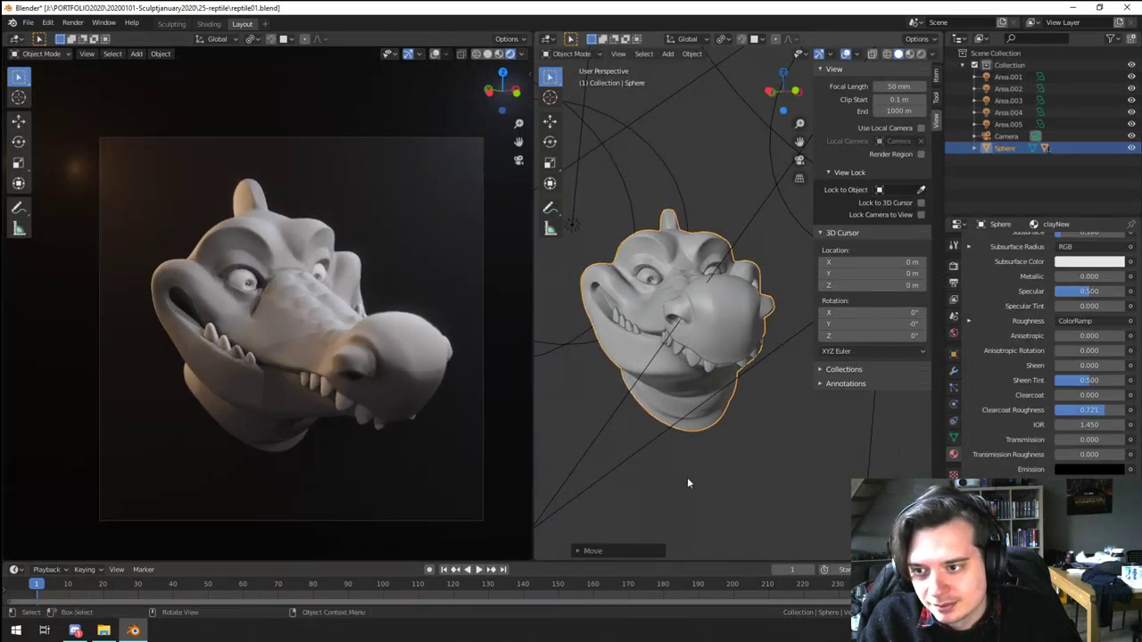
{"action": "scroll", "coordinate": [696, 476], "scroll_direction": "down", "scroll_amount": 5}
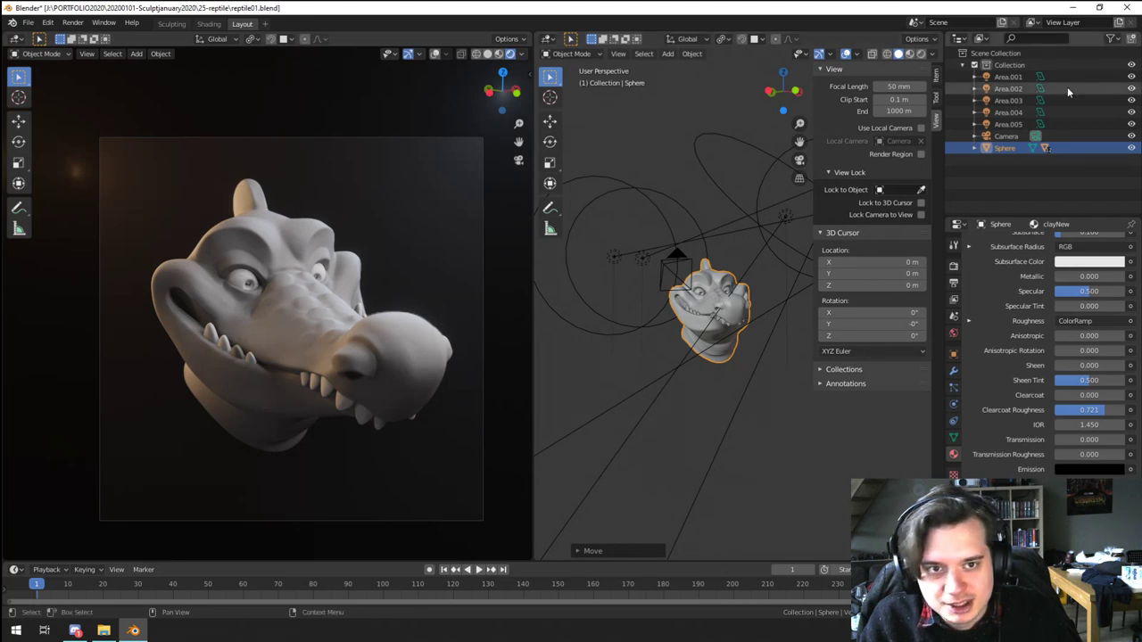
Step: Move the camera back along its local Z axis with a 55 mm focal length to reframe the head, and render the image
{"action": "left_click", "coordinate": [1006, 136]}
{"action": "key", "text": "g"}
{"action": "key", "text": "z"}
{"action": "key", "text": "z"}
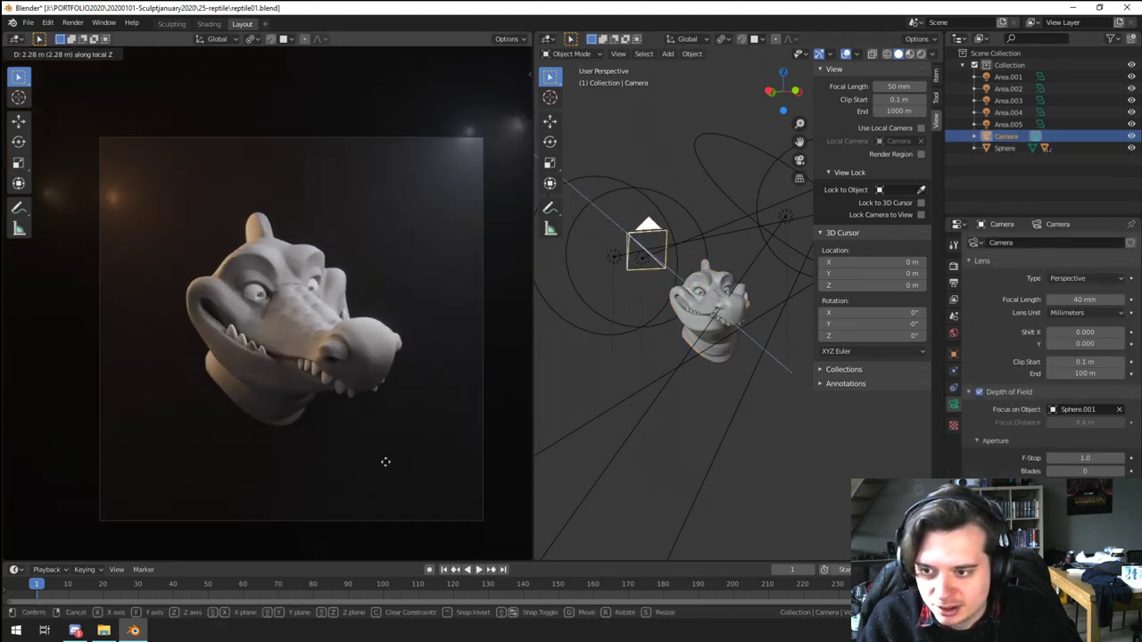
{"action": "left_click", "coordinate": [383, 461]}
{"action": "mouse_move", "coordinate": [1071, 302]}
{"action": "left_mouse_down"}
{"action": "mouse_move", "coordinate": [1120, 302]}
{"action": "mouse_move", "coordinate": [1082, 302]}
{"action": "left_mouse_up"}
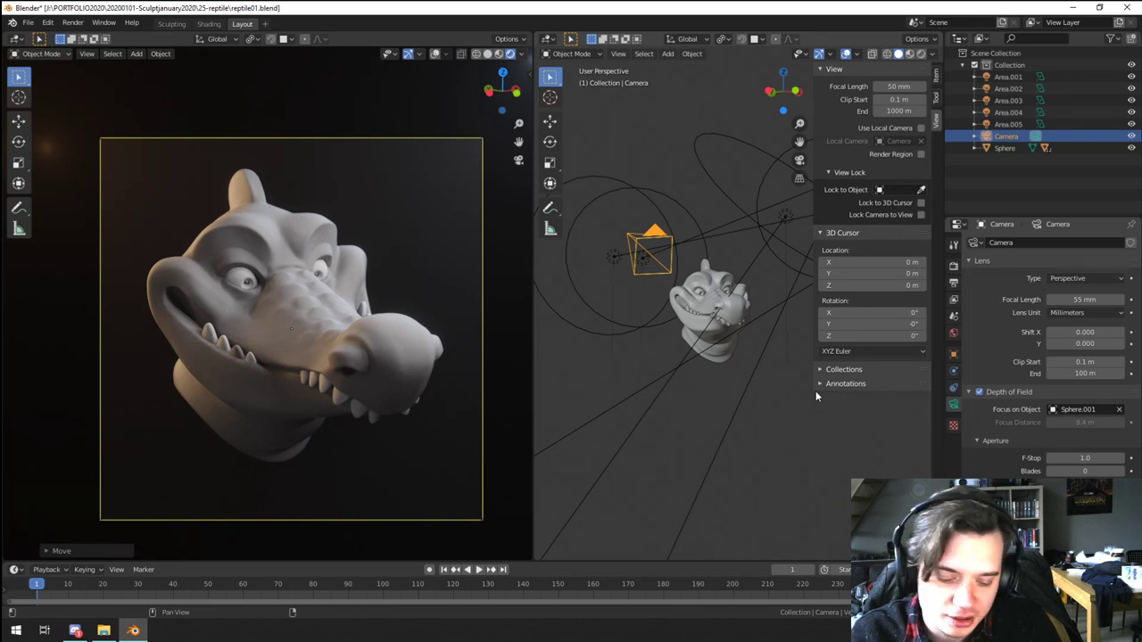
{"action": "key", "text": "F12"}
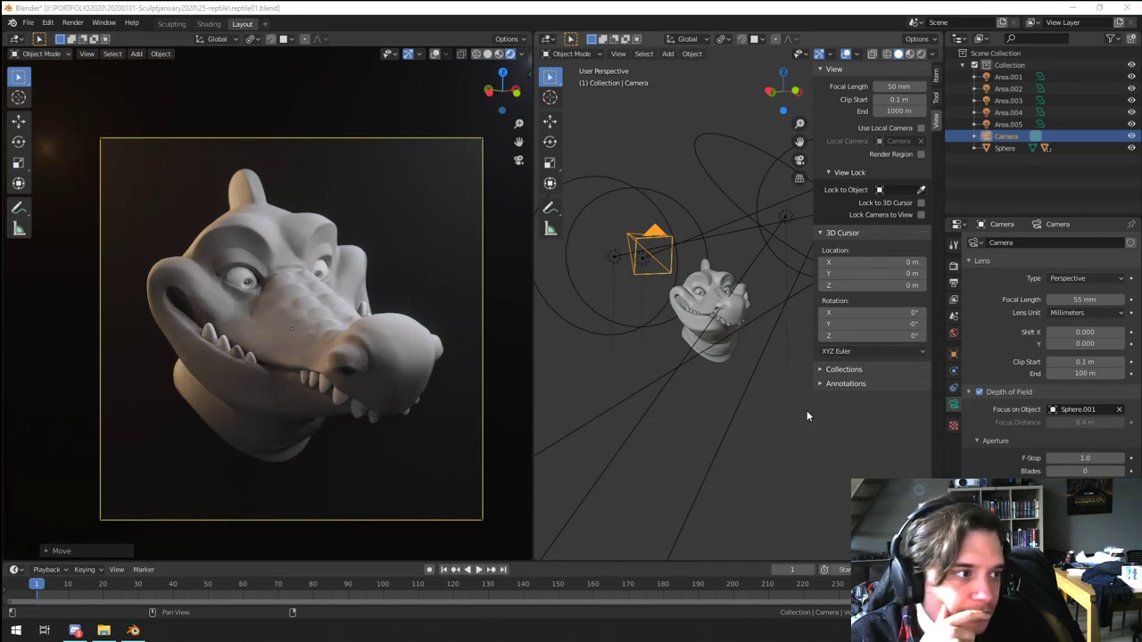
Step: Reposition the small sphere inside the pupil of the nearer eye in two moves, and deselect everything
{"action": "scroll", "coordinate": [215, 357], "scroll_direction": "up", "scroll_amount": 13}
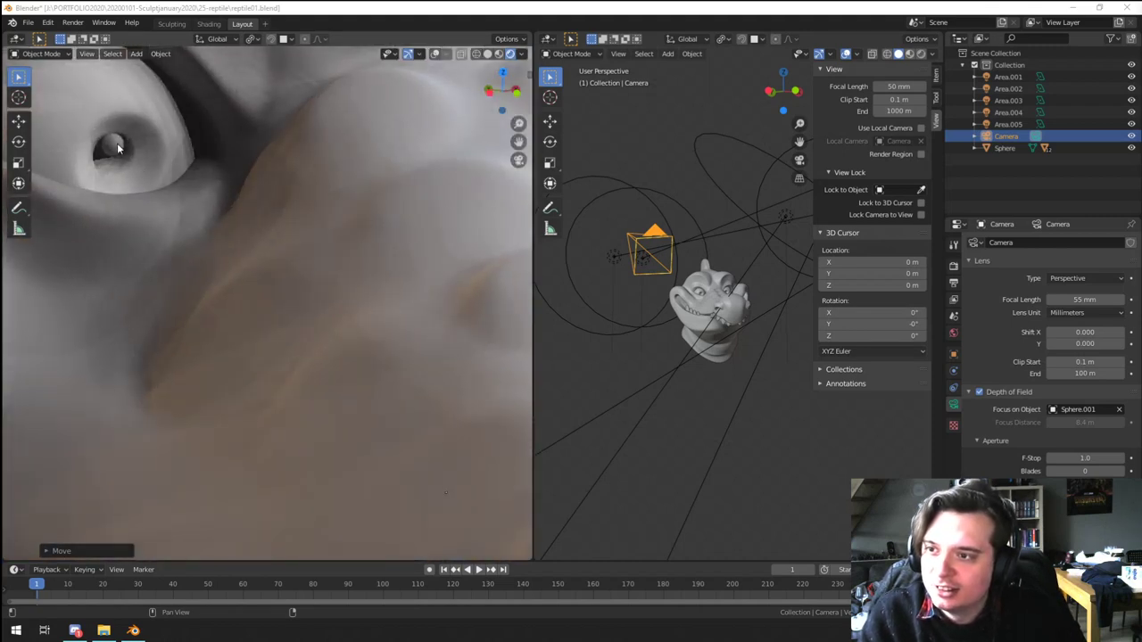
{"action": "left_click", "coordinate": [117, 142]}
{"action": "key", "text": "g"}
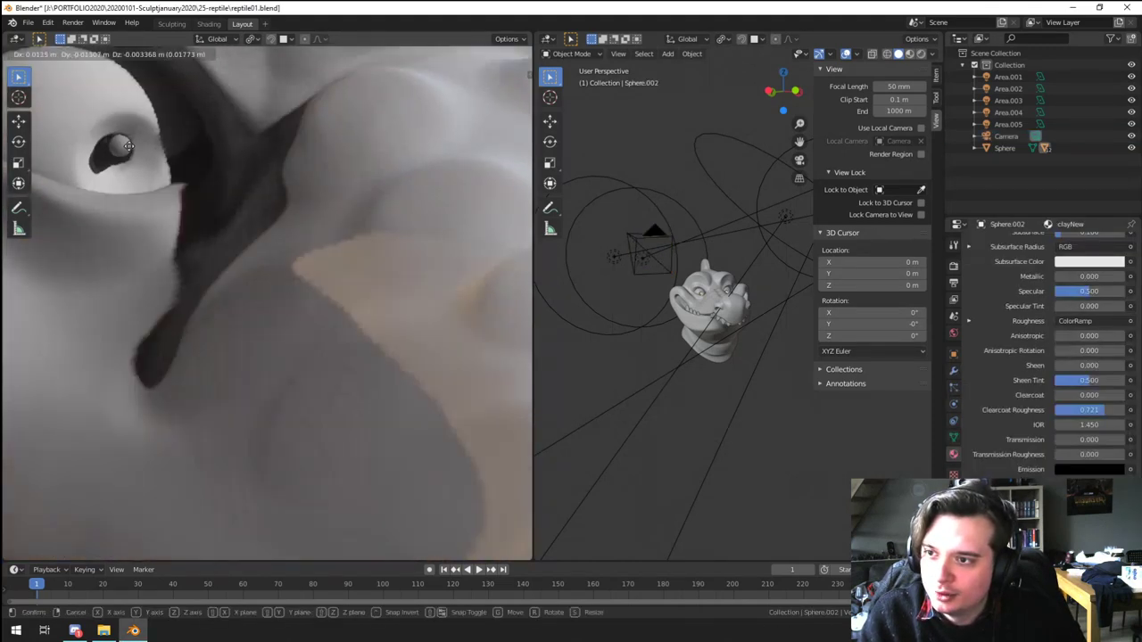
{"action": "left_click", "coordinate": [144, 139]}
{"action": "scroll", "coordinate": [311, 162], "scroll_direction": "down", "scroll_amount": 6}
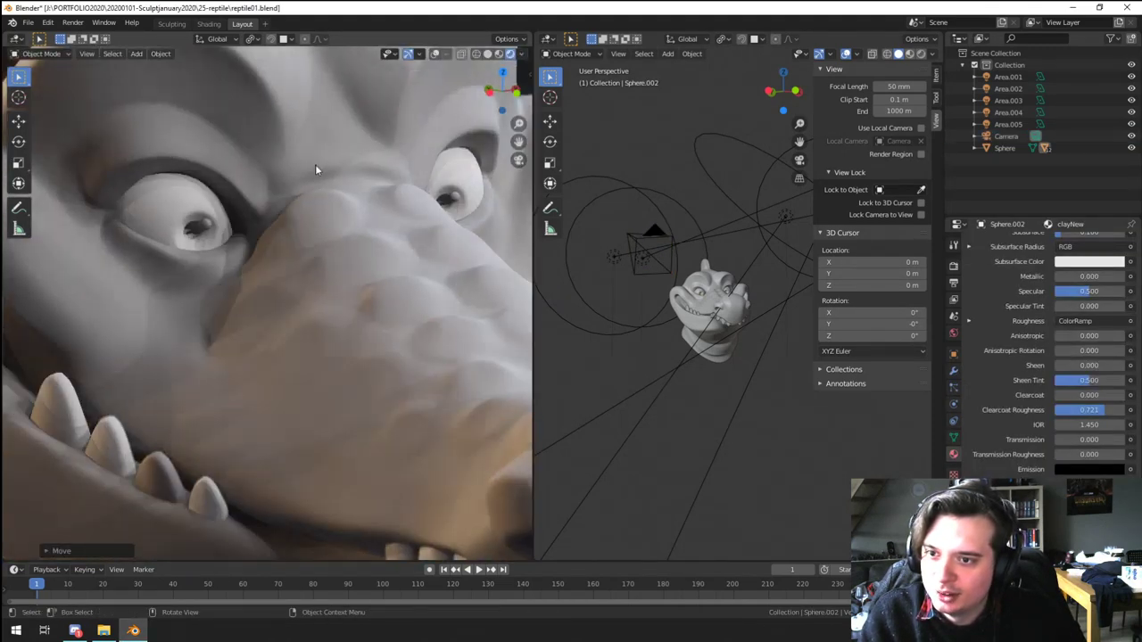
{"action": "key", "text": "g"}
{"action": "left_click", "coordinate": [318, 182]}
{"action": "key", "text": "a"}
{"action": "key", "text": "a"}
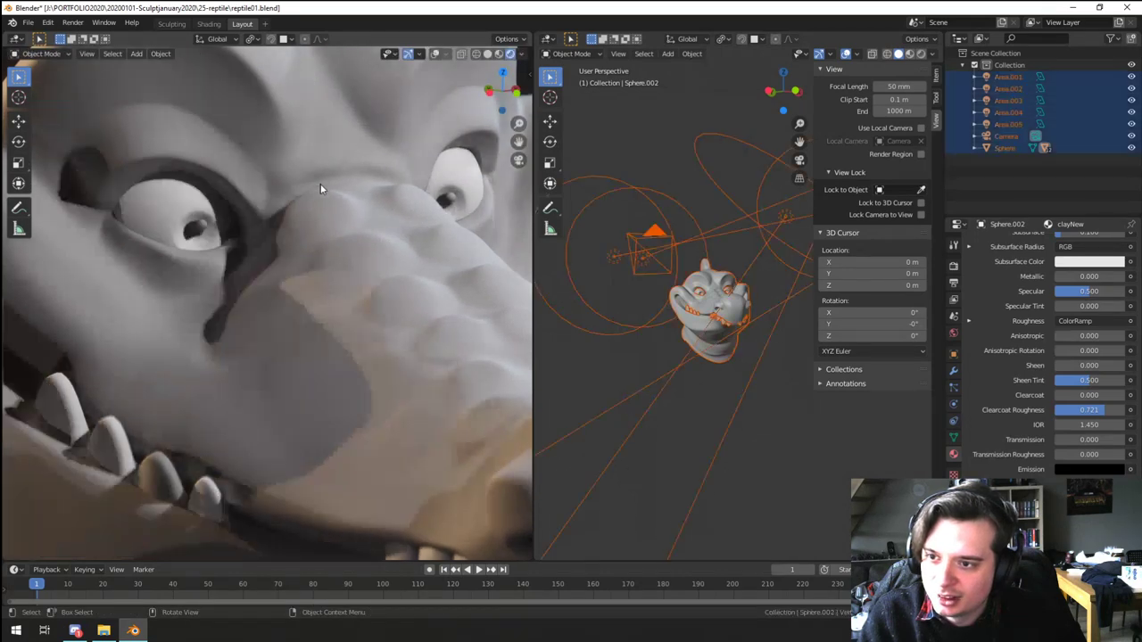
{"action": "scroll", "coordinate": [320, 184], "scroll_direction": "down", "scroll_amount": 6}
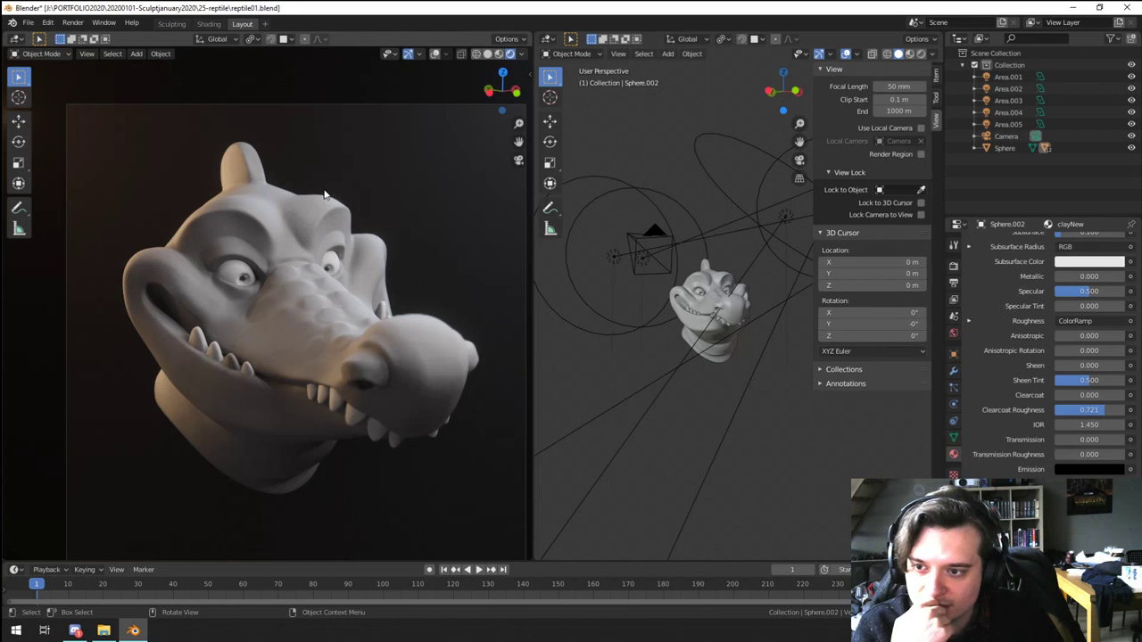
{"action": "scroll", "coordinate": [323, 195], "scroll_direction": "down", "scroll_amount": 2}
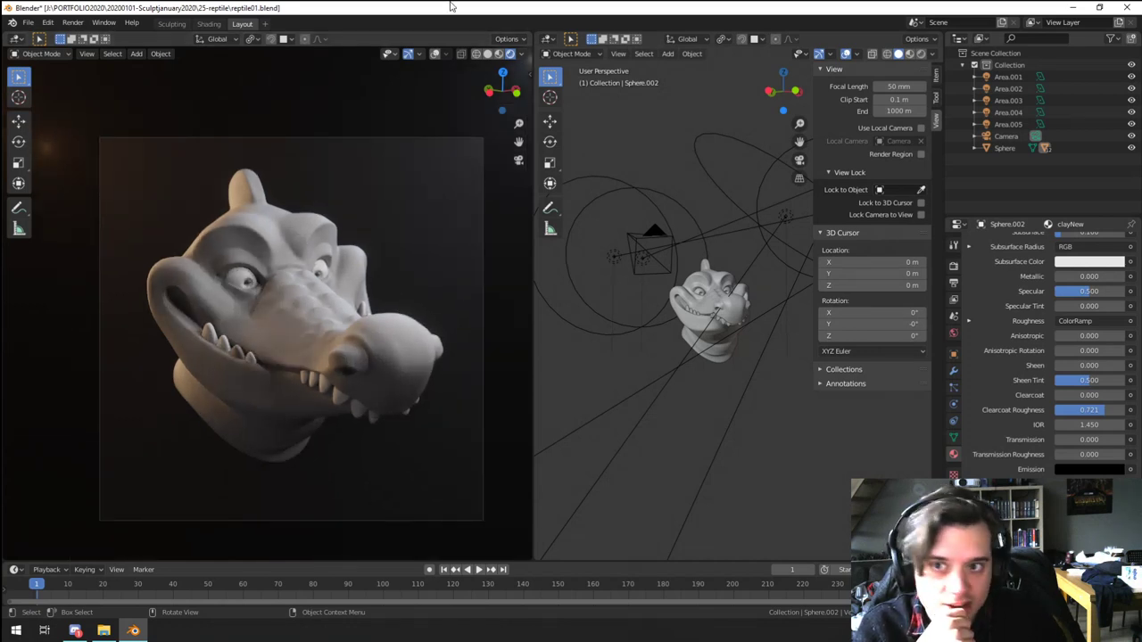
Step: Render the head with the adjusted pupil and inspect the result in an enlarged render window
{"action": "key", "text": "F12"}
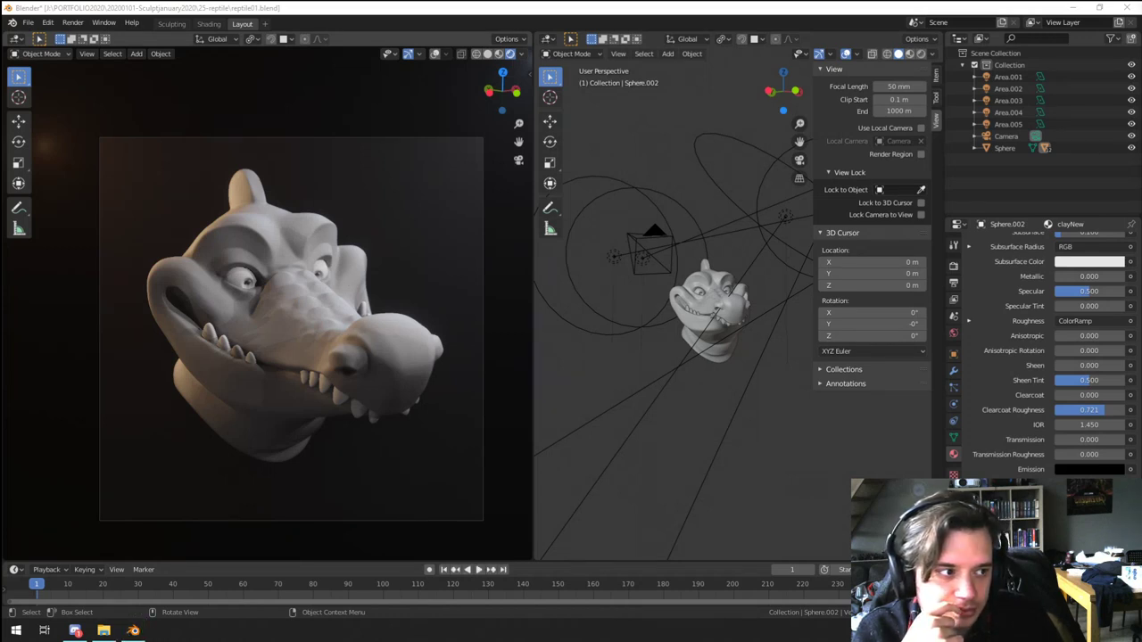
{"action": "left_click_drag", "start_coordinate": [1141, 228], "coordinate": [607, 2]}
{"action": "scroll", "coordinate": [513, 319], "scroll_direction": "down", "scroll_amount": 3}
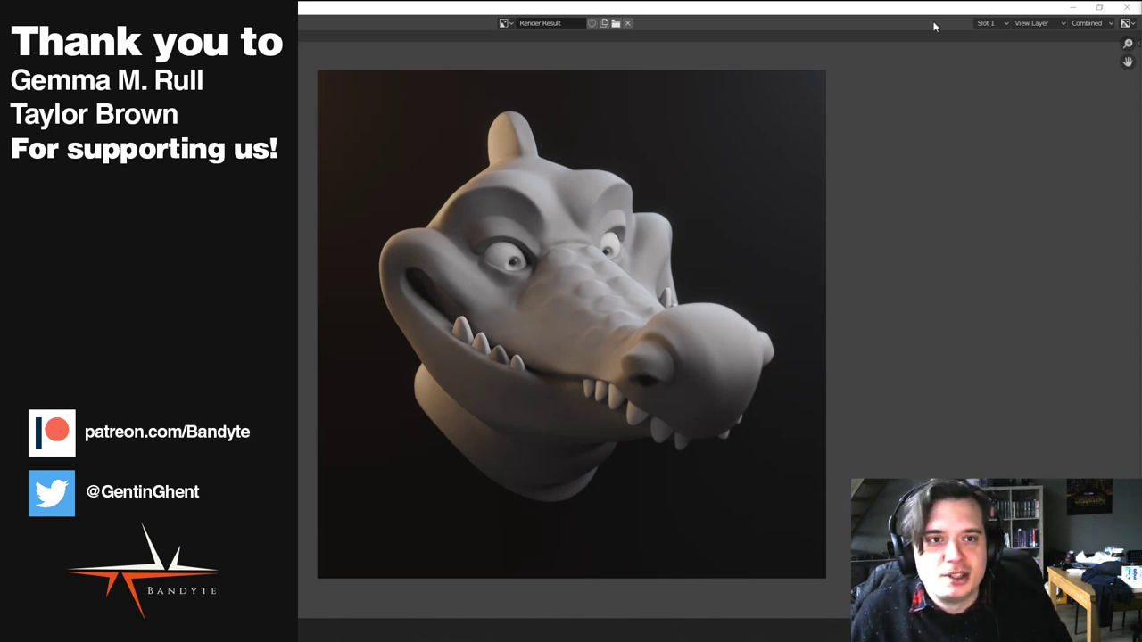
{"action": "left_click", "coordinate": [1077, 6]}
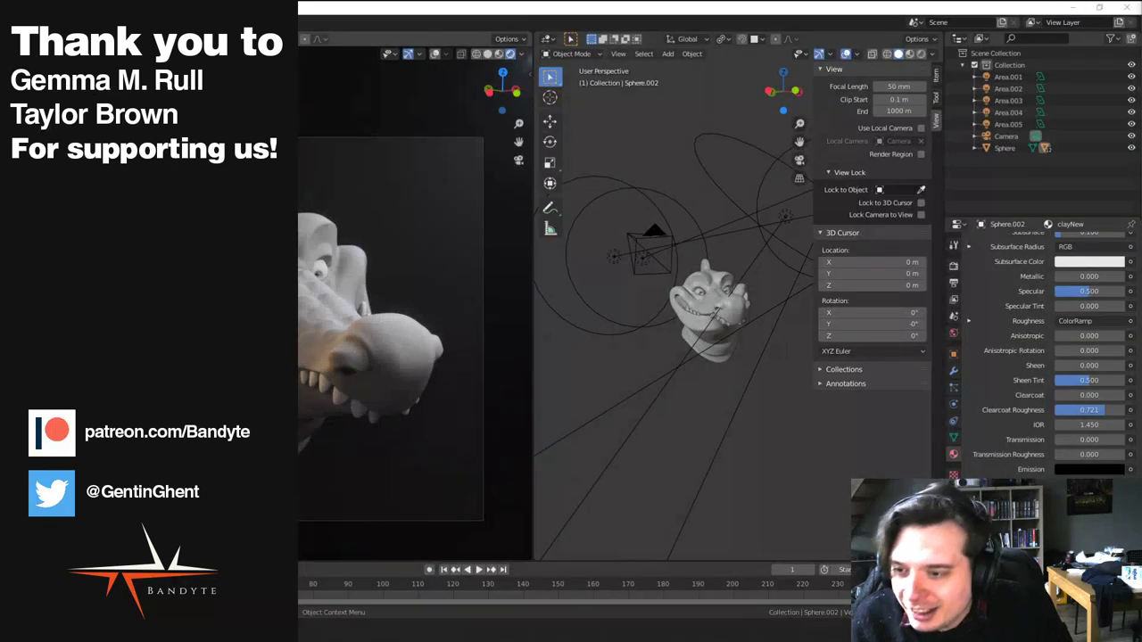
Step: Link the clayNew.002 material from a neighbouring tooth to the darker tooth that uses clayNew
{"action": "left_click", "coordinate": [295, 373]}
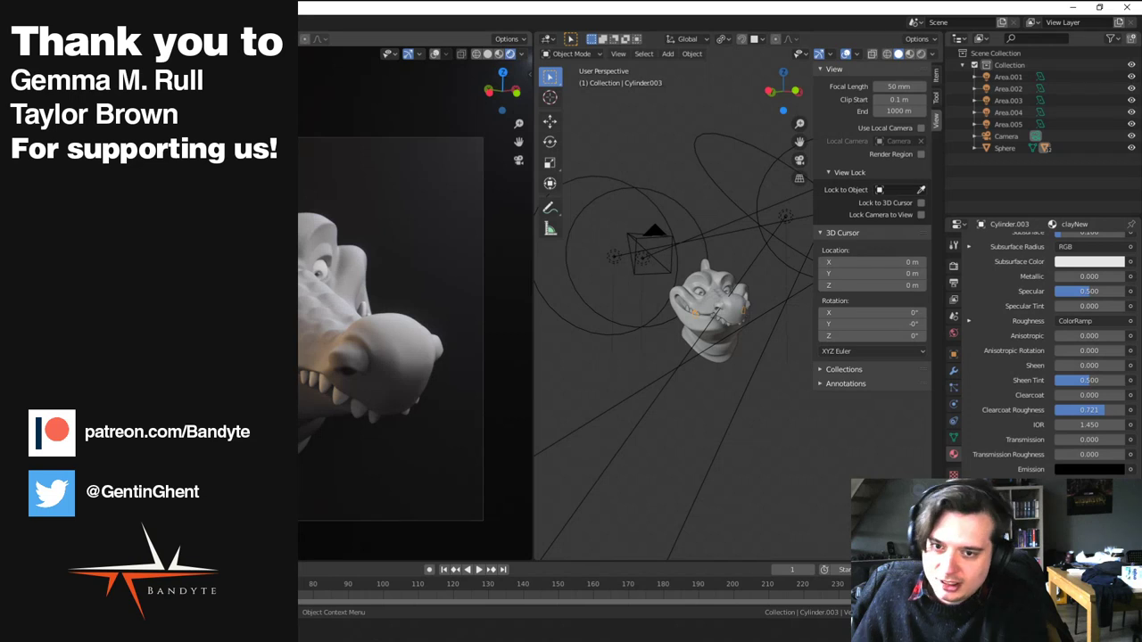
{"action": "scroll", "coordinate": [1090, 290], "scroll_direction": "up", "scroll_amount": 5}
{"action": "scroll", "coordinate": [1091, 290], "scroll_direction": "up", "scroll_amount": 3}
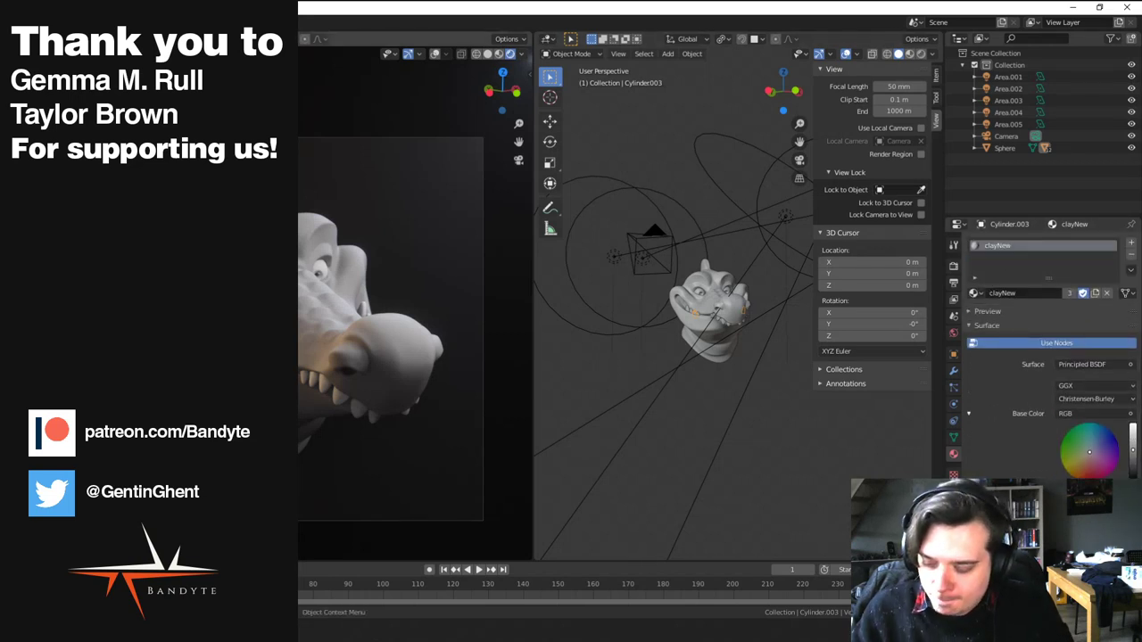
{"action": "left_click", "coordinate": [283, 399], "text": "shift"}
{"action": "key", "text": "ctrl+l"}
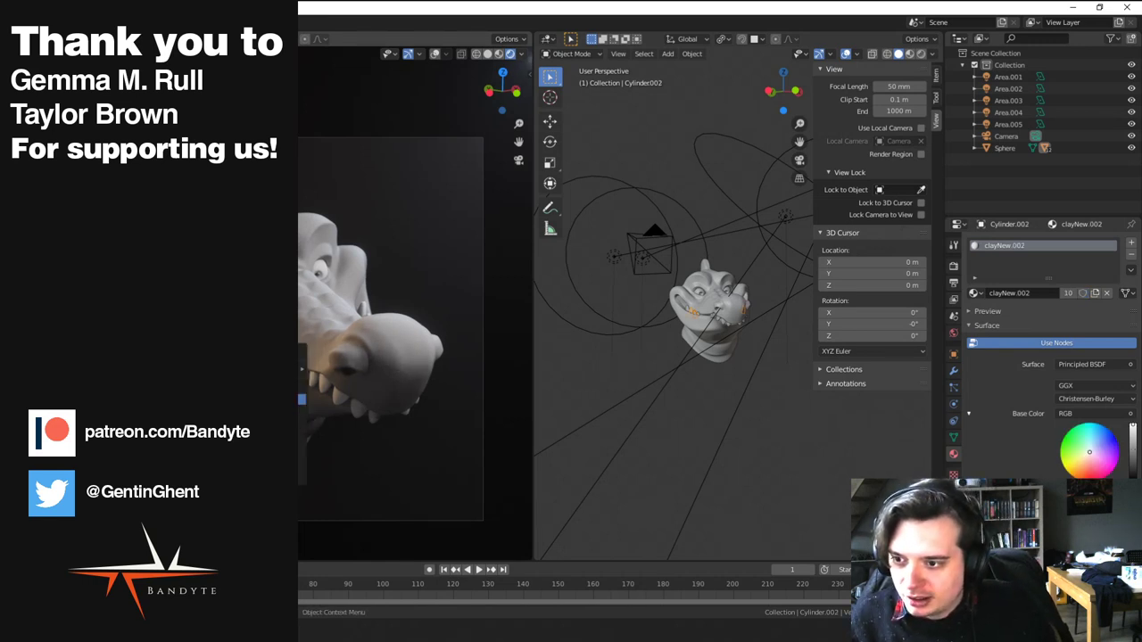
{"action": "left_click", "coordinate": [284, 399]}
Step: Render the head with the corrected tooth material and reopen the render result
{"action": "key", "text": "F12"}
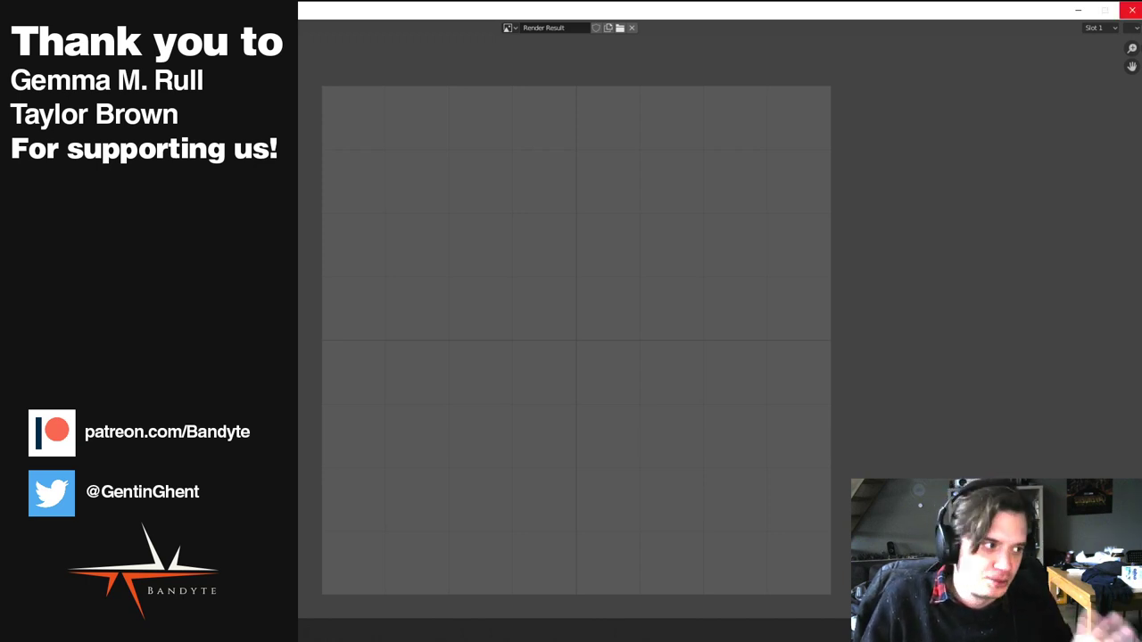
{"action": "left_click", "coordinate": [1131, 9]}
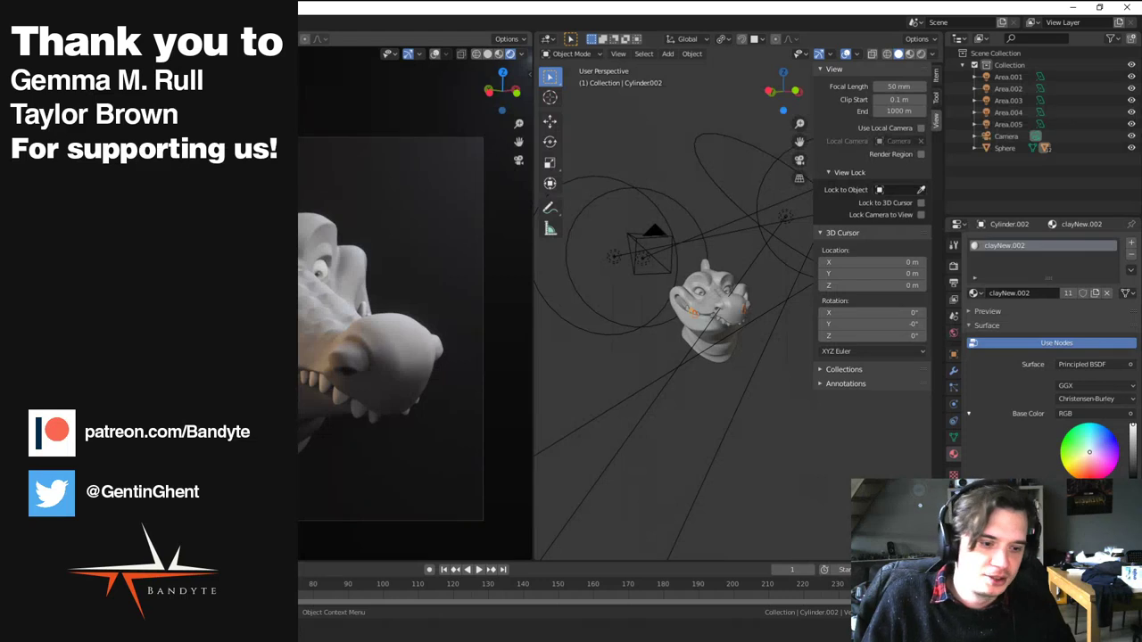
{"action": "key", "text": "F11"}
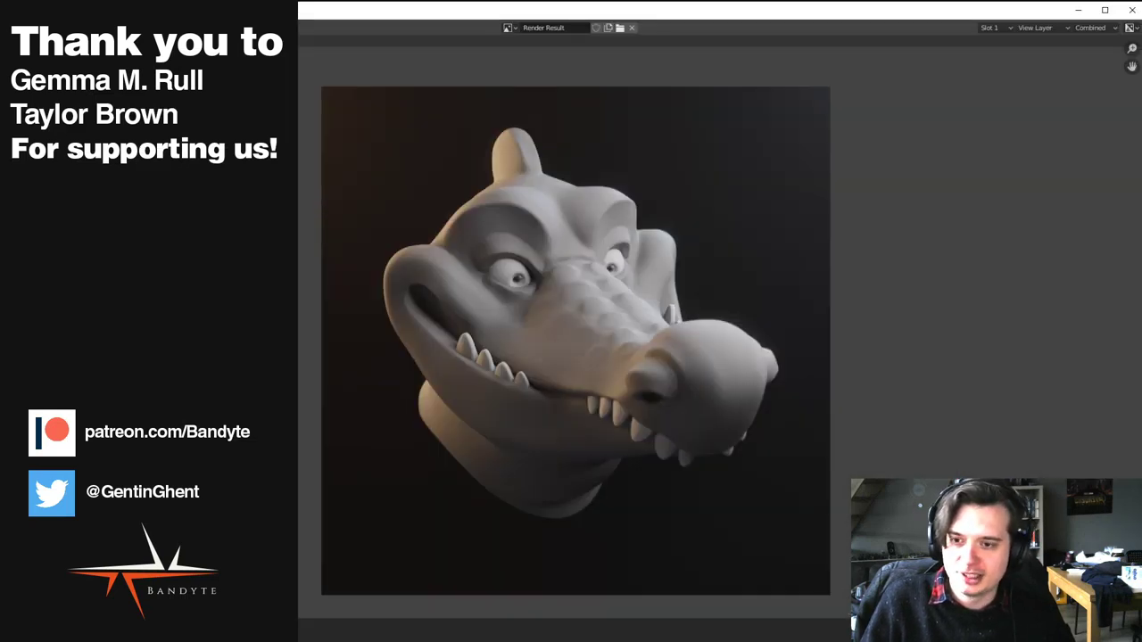